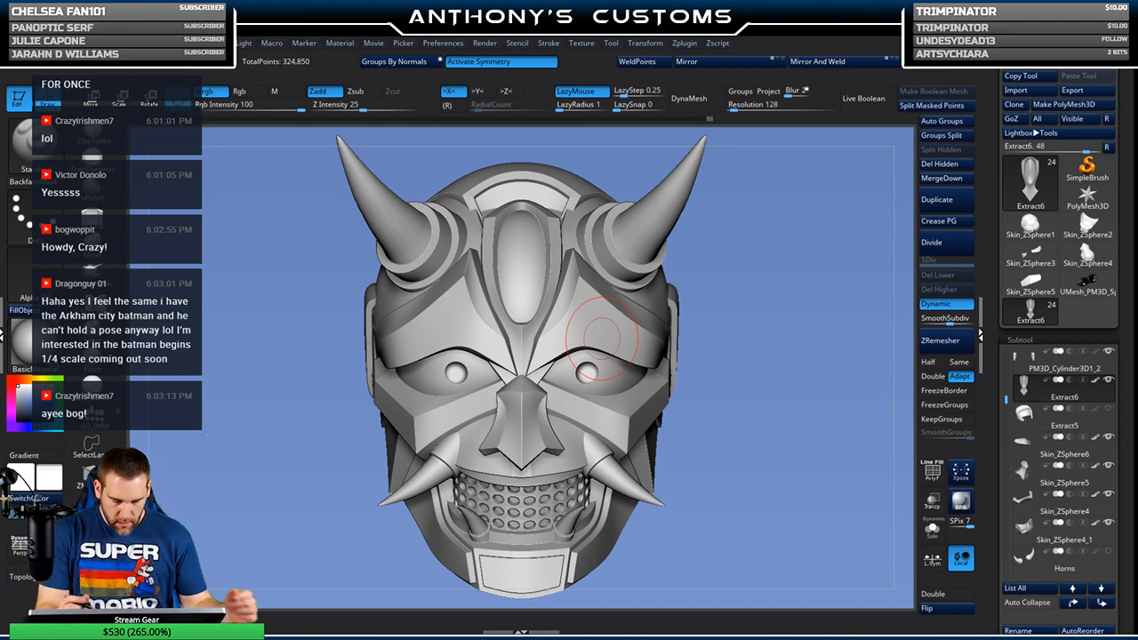
Step: Examine the horned mask from its front, side and three-quarter views
{"action": "mouse_move", "coordinate": [792, 406]}
{"action": "left_mouse_down"}
{"action": "mouse_move", "coordinate": [772, 406]}
{"action": "mouse_move", "coordinate": [791, 392]}
{"action": "mouse_move", "coordinate": [805, 459]}
{"action": "mouse_move", "coordinate": [759, 456]}
{"action": "mouse_move", "coordinate": [769, 269]}
{"action": "left_mouse_up"}
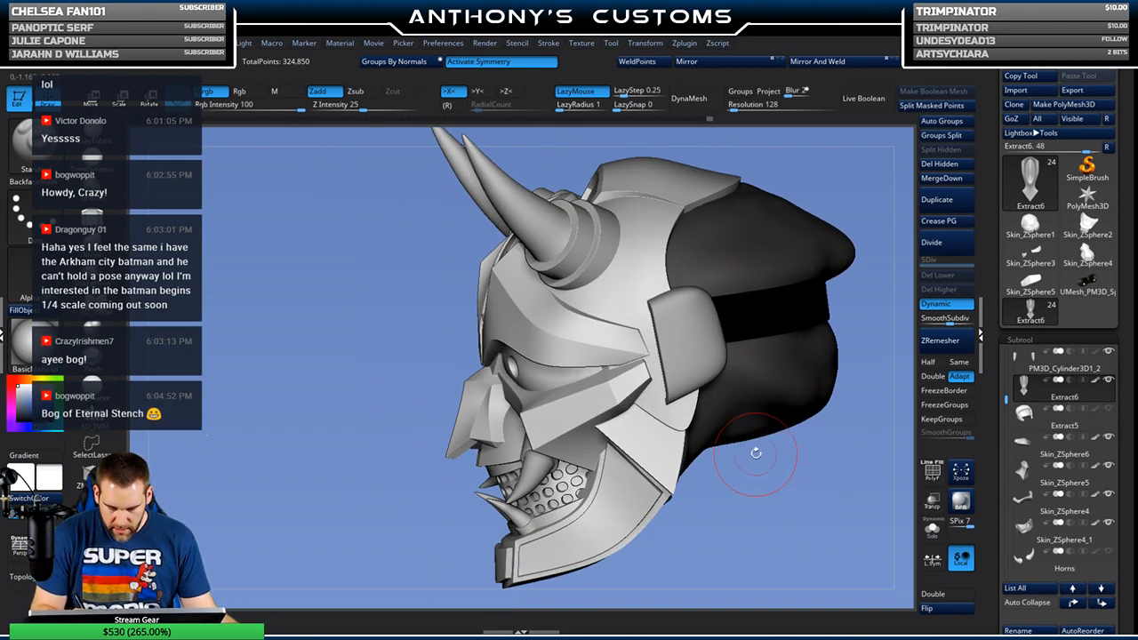
{"action": "left_click_drag", "start_coordinate": [779, 488], "coordinate": [720, 329], "text": "alt"}
{"action": "left_click_drag", "start_coordinate": [749, 457], "coordinate": [703, 449]}
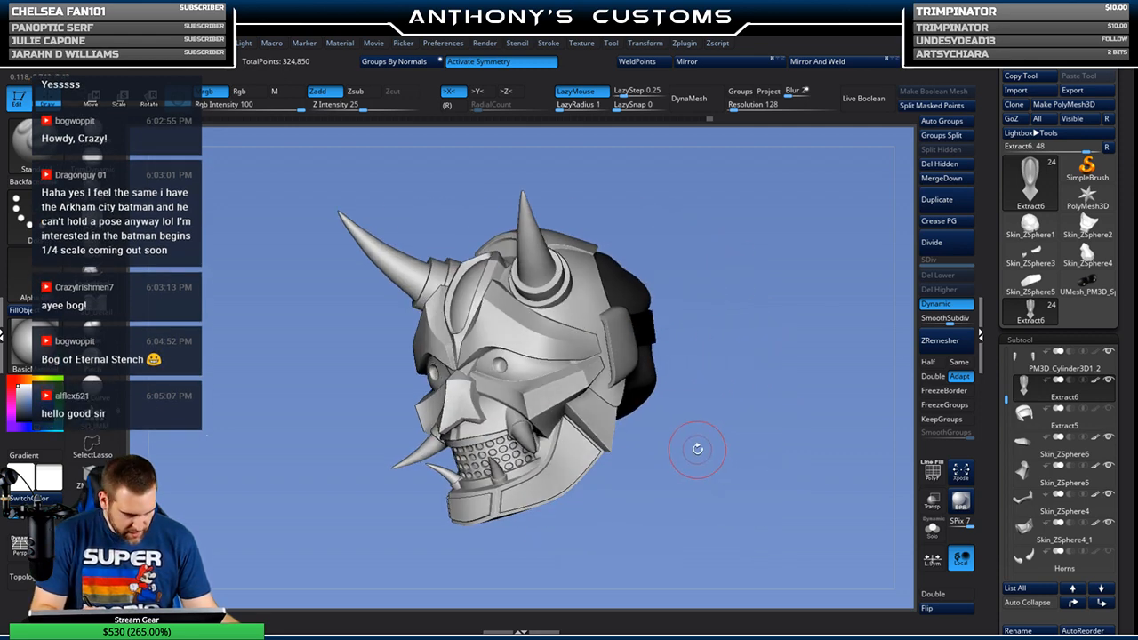
{"action": "mouse_move", "coordinate": [737, 384]}
{"action": "left_mouse_down", "text": "shift"}
{"action": "mouse_move", "coordinate": [721, 421]}
{"action": "mouse_move", "coordinate": [749, 431]}
{"action": "mouse_move", "coordinate": [707, 436]}
{"action": "mouse_move", "coordinate": [737, 450]}
{"action": "mouse_move", "coordinate": [765, 440]}
{"action": "mouse_move", "coordinate": [784, 397]}
{"action": "mouse_move", "coordinate": [730, 402]}
{"action": "mouse_move", "coordinate": [719, 366]}
{"action": "mouse_move", "coordinate": [699, 432]}
{"action": "mouse_move", "coordinate": [752, 363]}
{"action": "mouse_move", "coordinate": [720, 371]}
{"action": "mouse_move", "coordinate": [746, 378]}
{"action": "left_mouse_up", "text": "shift"}
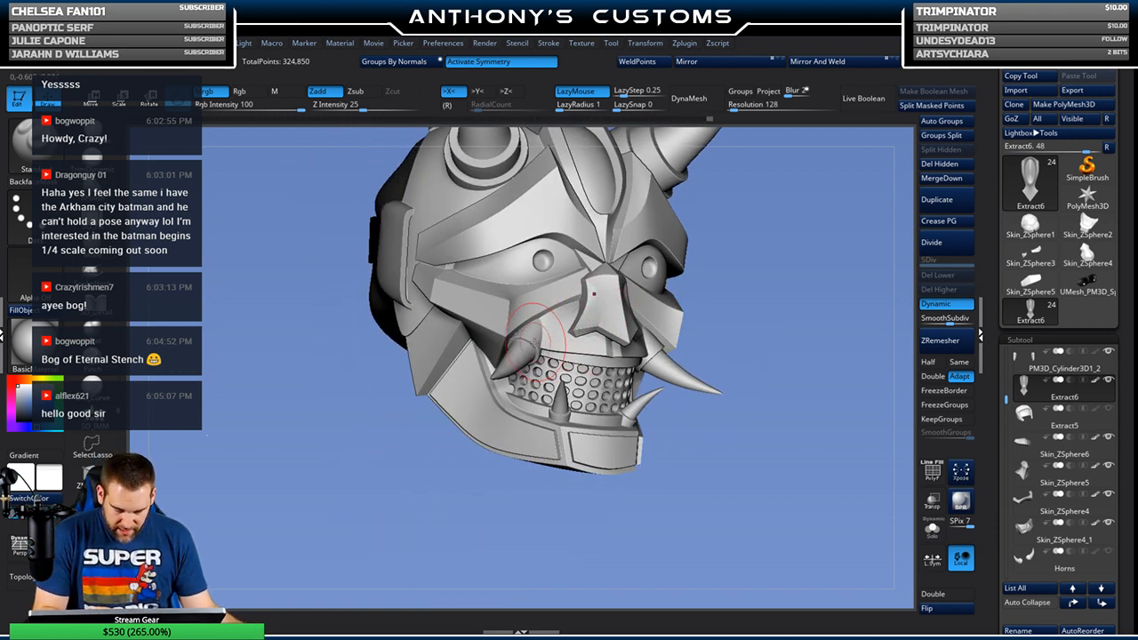
{"action": "left_click_drag", "start_coordinate": [745, 361], "coordinate": [712, 485]}
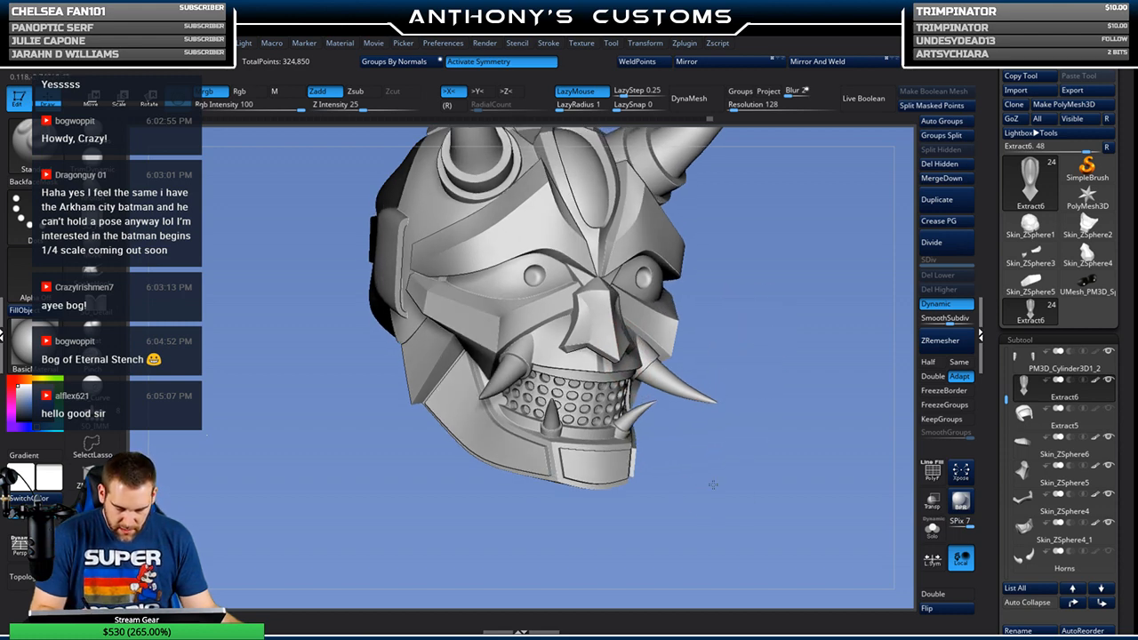
{"action": "left_click_drag", "start_coordinate": [713, 484], "coordinate": [701, 483]}
{"action": "left_click_drag", "start_coordinate": [719, 430], "coordinate": [722, 481], "text": "alt"}
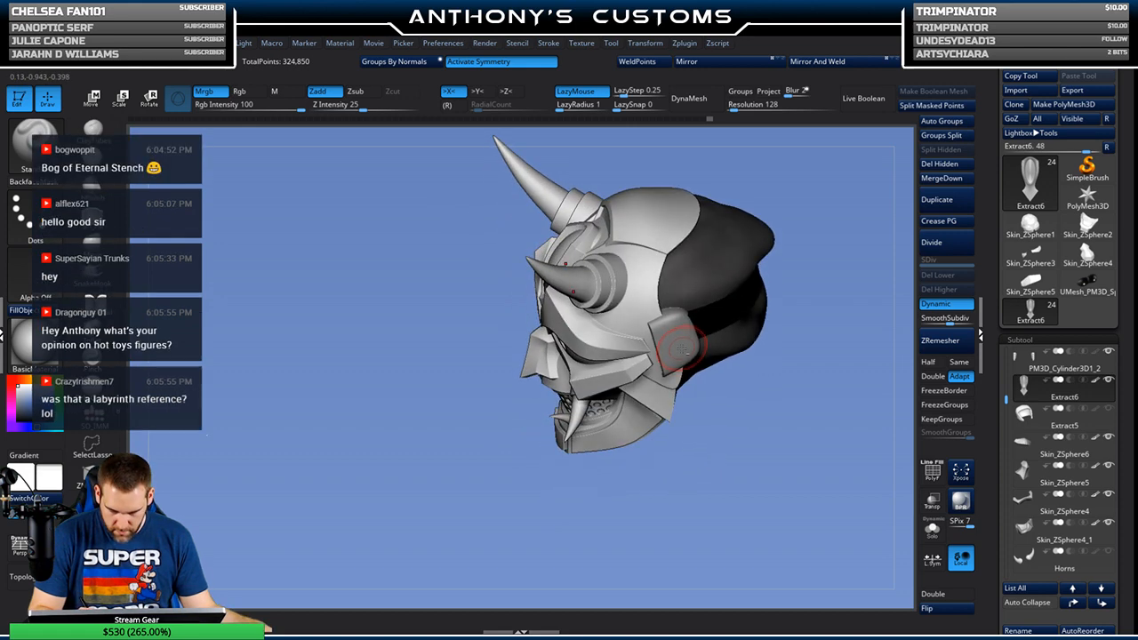
Step: Select the rounded ear pieces on the sides of the head and isolate them in Solo mode
{"action": "left_click", "coordinate": [683, 348], "text": "alt"}
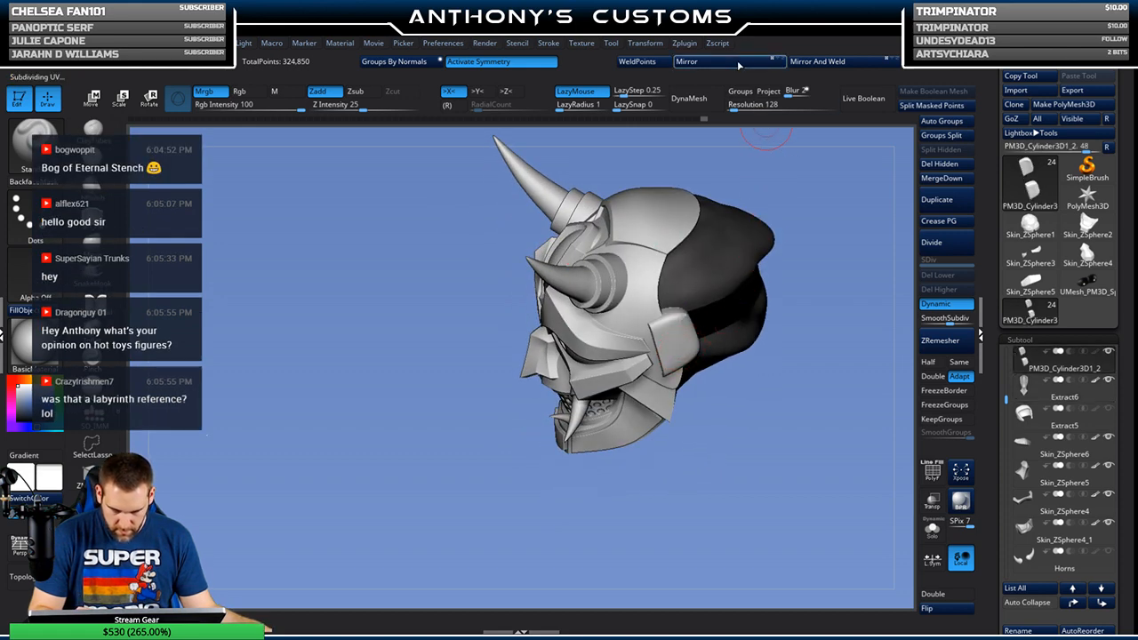
{"action": "left_click_drag", "start_coordinate": [798, 336], "coordinate": [815, 397]}
{"action": "left_click", "coordinate": [932, 529]}
{"action": "left_click_drag", "start_coordinate": [788, 312], "coordinate": [790, 442], "text": "alt"}
{"action": "left_click_drag", "start_coordinate": [663, 434], "coordinate": [506, 411], "text": "alt"}
{"action": "mouse_move", "coordinate": [778, 361]}
{"action": "left_mouse_down"}
{"action": "mouse_move", "coordinate": [774, 377]}
{"action": "mouse_move", "coordinate": [779, 339]}
{"action": "left_mouse_up"}
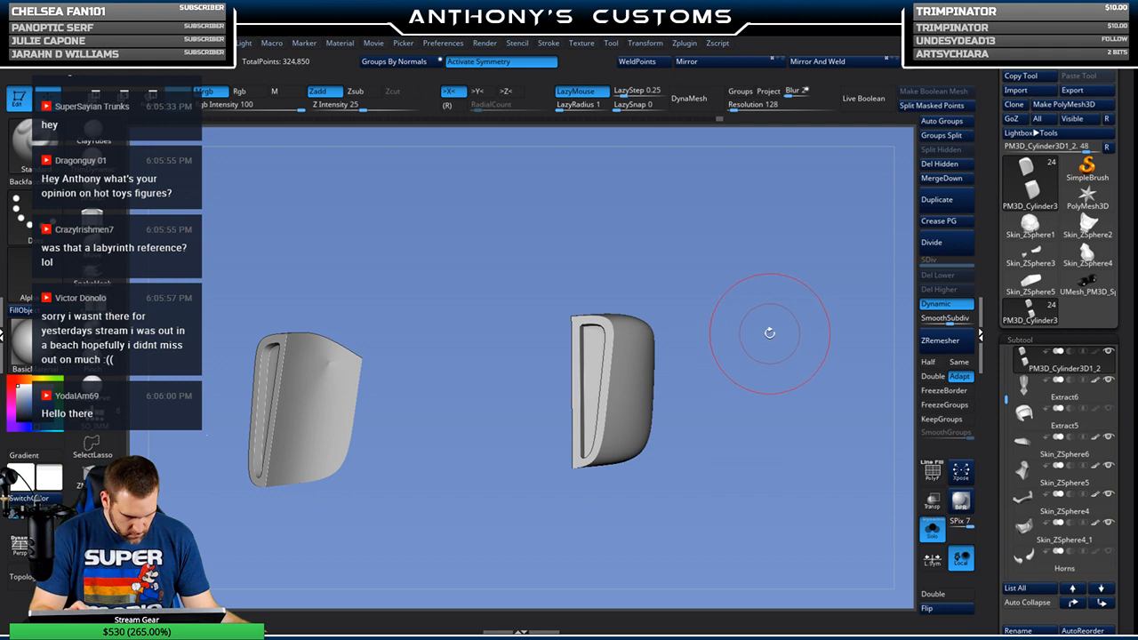
{"action": "left_click_drag", "start_coordinate": [765, 336], "coordinate": [761, 332]}
Step: Show the polyframe on the ear pieces and activate the ZModeler brush
{"action": "key", "text": "space"}
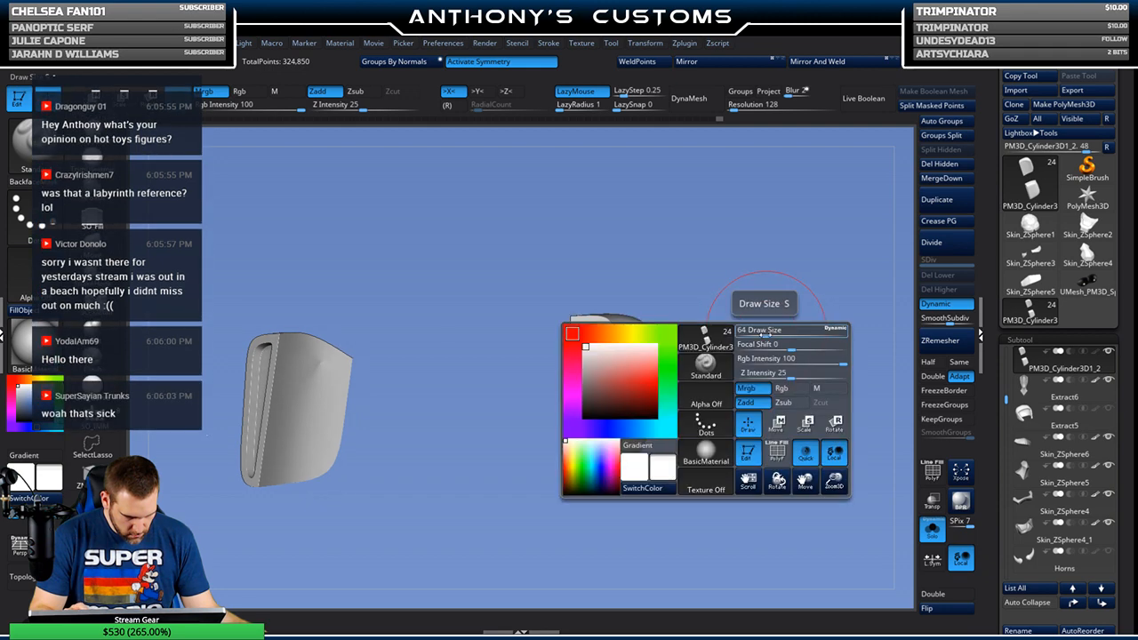
{"action": "key", "text": "shift+f"}
{"action": "left_click_drag", "start_coordinate": [741, 358], "coordinate": [757, 386]}
{"action": "key", "text": "b"}
{"action": "key", "text": "z"}
{"action": "key", "text": "m"}
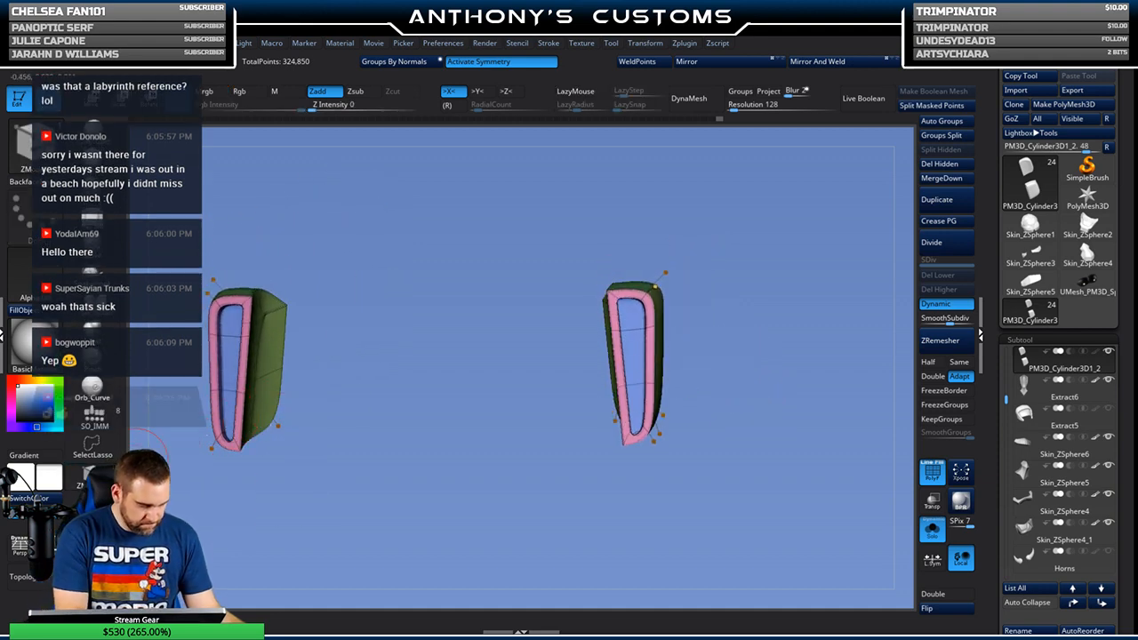
{"action": "key", "text": "b"}
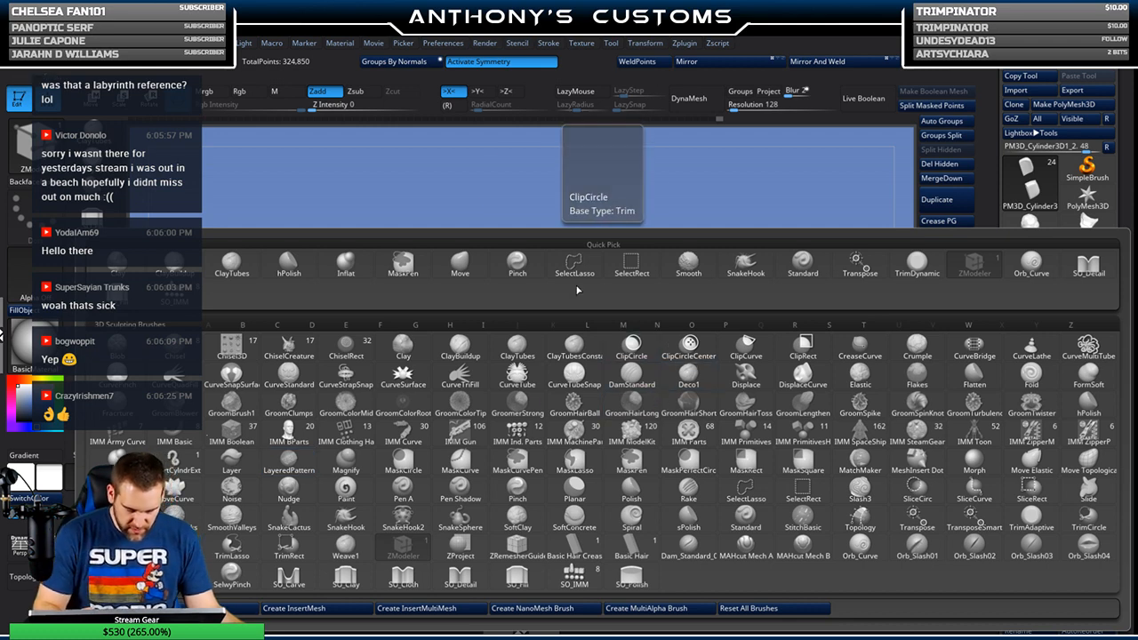
{"action": "key", "text": "s"}
{"action": "key", "text": "l"}
{"action": "left_click_drag", "start_coordinate": [799, 333], "coordinate": [831, 320]}
{"action": "left_click_drag", "start_coordinate": [600, 409], "coordinate": [846, 451], "text": "alt"}
{"action": "left_click_drag", "start_coordinate": [732, 363], "coordinate": [854, 381], "text": "alt"}
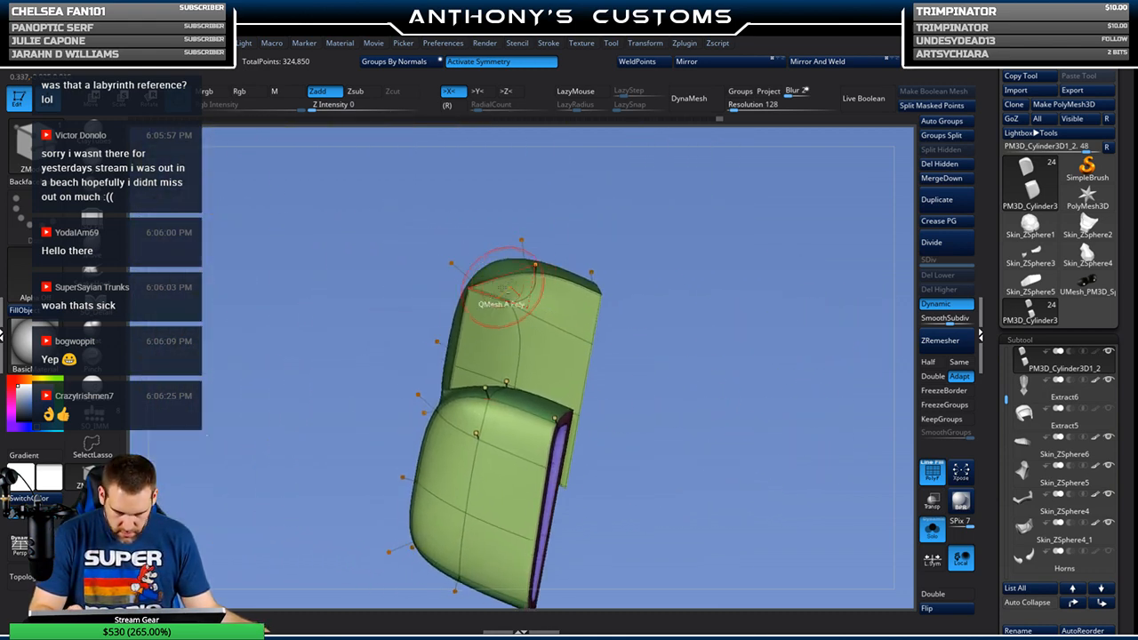
Step: Set the edge action to Crease, and QMesh the recessed slot face flush with its rim using the Polygroup All target
{"action": "key", "text": "space"}
{"action": "left_click", "coordinate": [405, 361]}
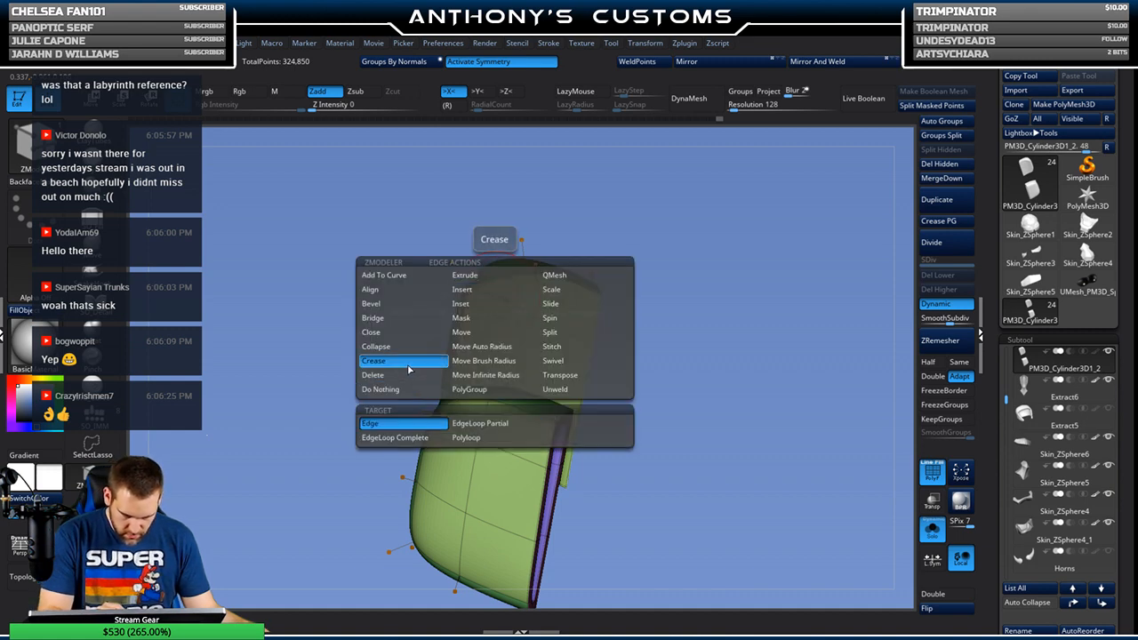
{"action": "left_click_drag", "start_coordinate": [678, 269], "coordinate": [726, 349]}
{"action": "key", "text": "space"}
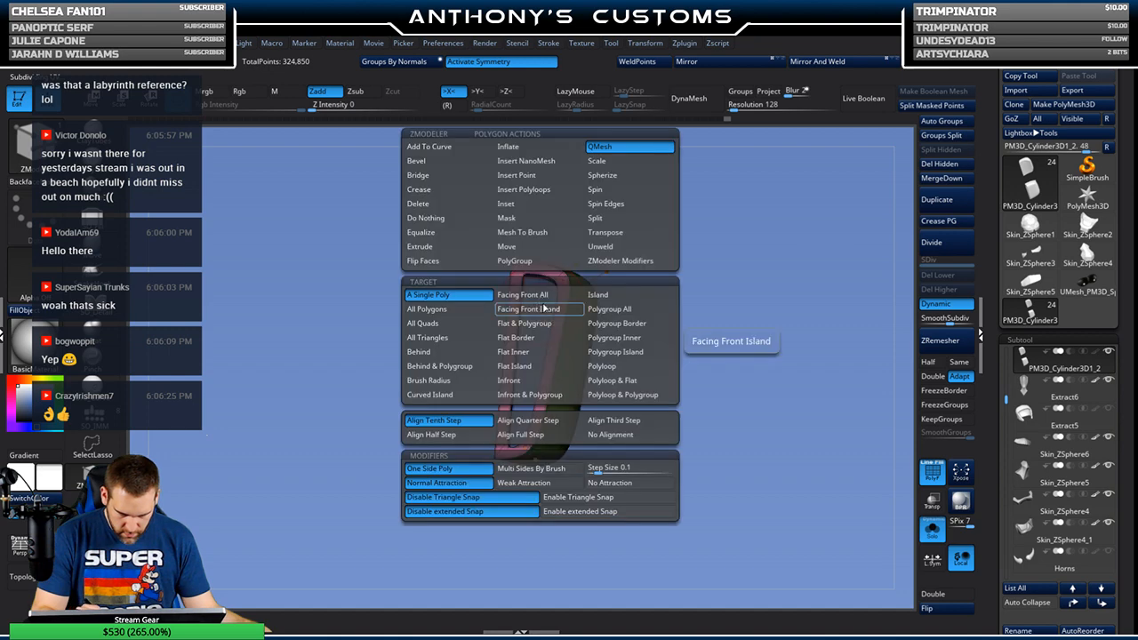
{"action": "left_click", "coordinate": [614, 309]}
{"action": "left_click_drag", "start_coordinate": [665, 249], "coordinate": [691, 267]}
{"action": "left_click_drag", "start_coordinate": [505, 295], "coordinate": [497, 286]}
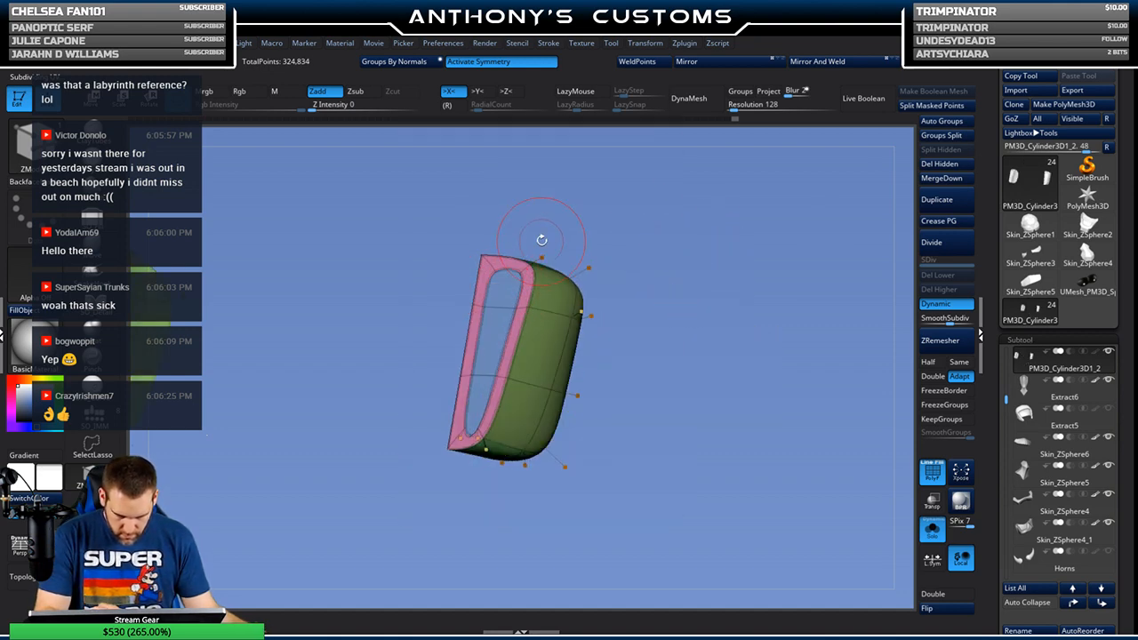
Step: Try to delete the edge loop around the inset face with the Insert Single EdgeLoop action, and undo the deletion
{"action": "left_click_drag", "start_coordinate": [594, 281], "coordinate": [711, 285]}
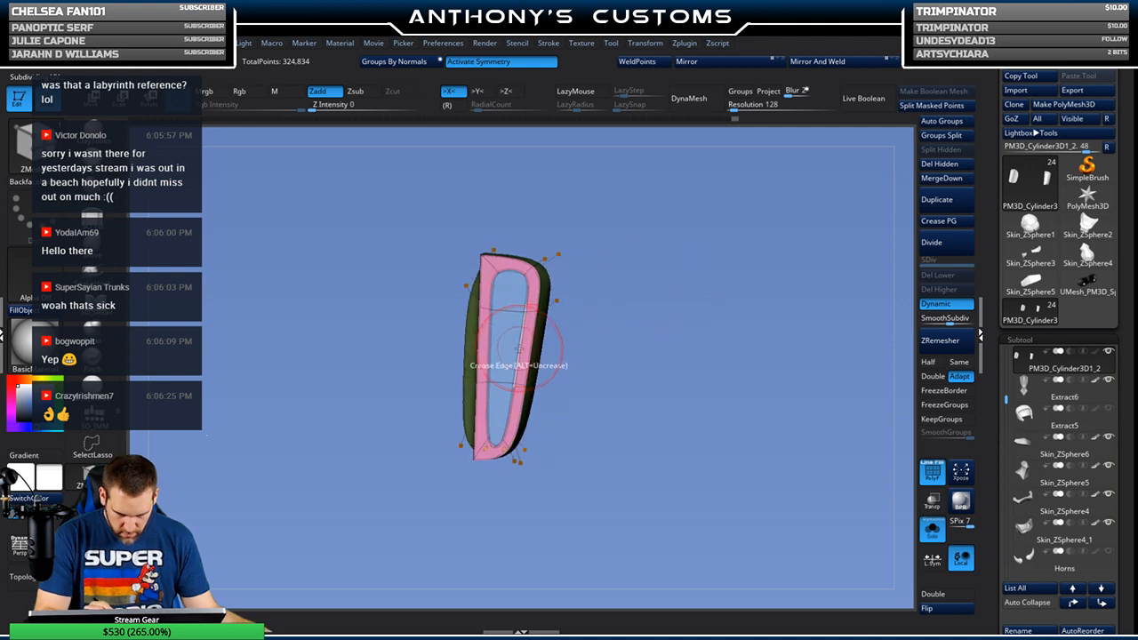
{"action": "key", "text": "space"}
{"action": "left_click", "coordinate": [484, 290]}
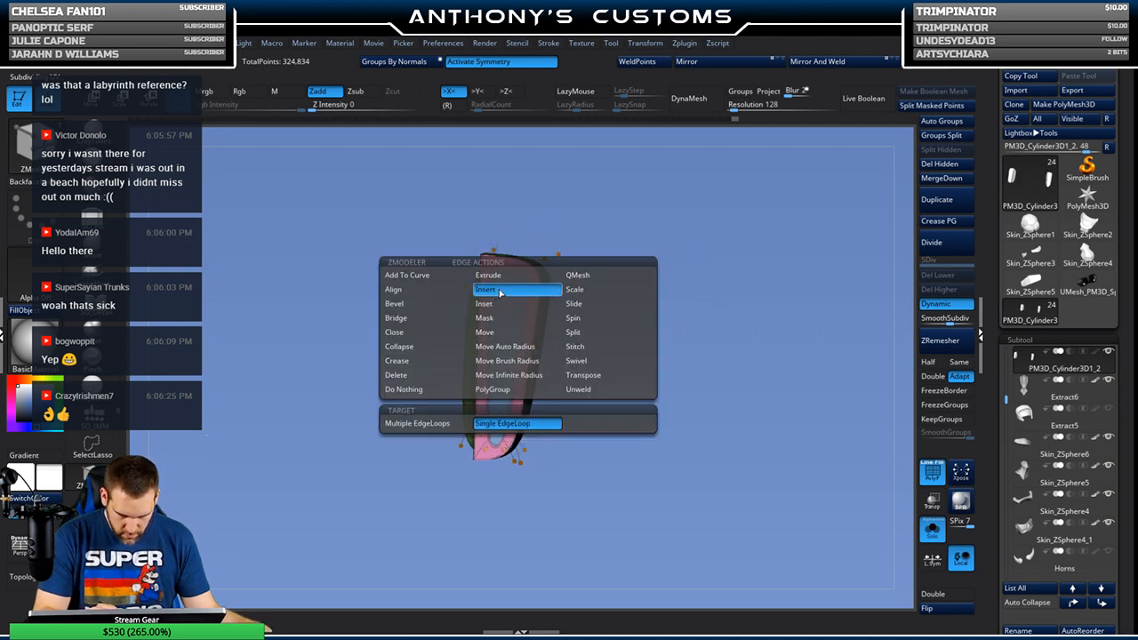
{"action": "left_click", "coordinate": [516, 424]}
{"action": "left_click", "coordinate": [523, 334], "text": "alt"}
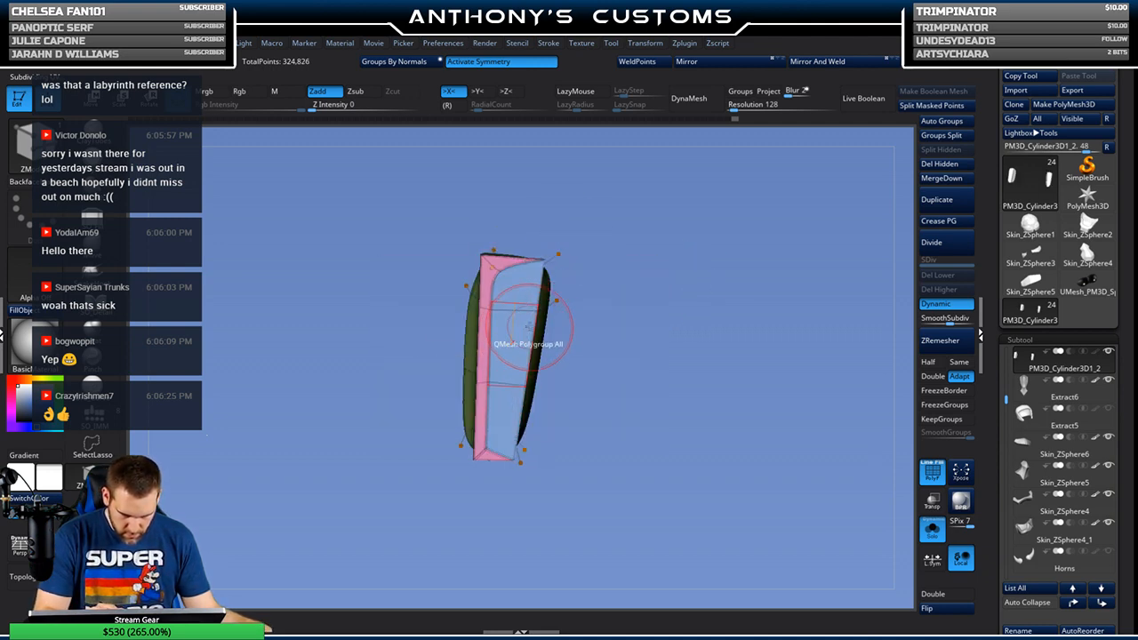
{"action": "key", "text": "ctrl+z"}
Step: Turn off dynamic subdivision and use the Stitch Two Points action, To End Point, to merge one long side's inset points into the rim
{"action": "left_click_drag", "start_coordinate": [623, 280], "coordinate": [712, 272]}
{"action": "left_click_drag", "start_coordinate": [853, 331], "coordinate": [679, 252]}
{"action": "key", "text": "space"}
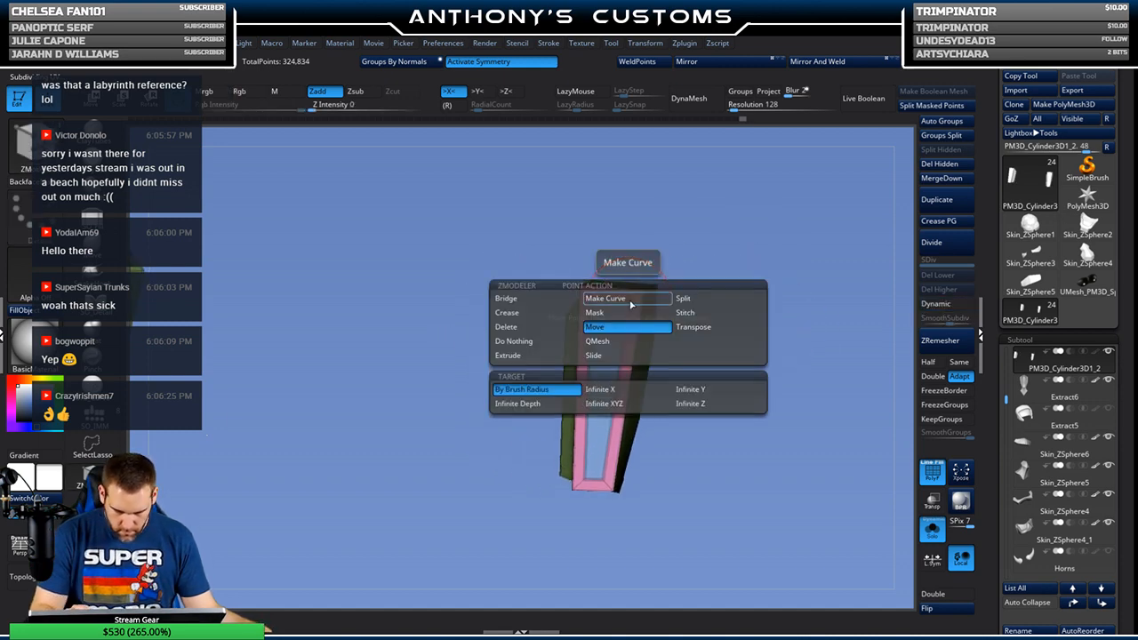
{"action": "left_click", "coordinate": [702, 313]}
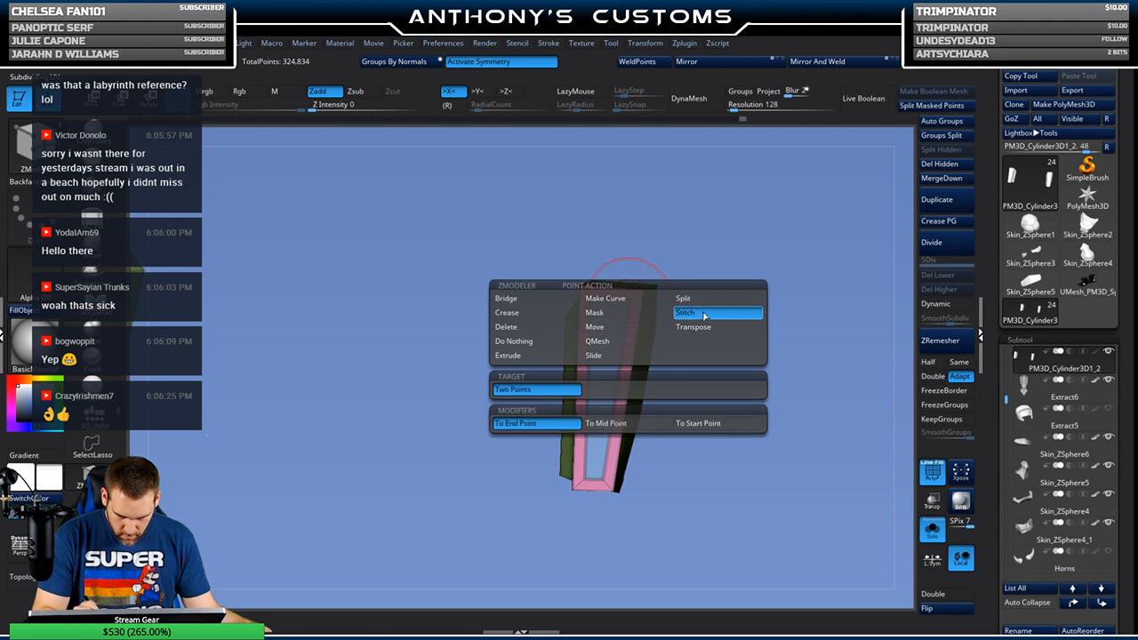
{"action": "left_click", "coordinate": [644, 286]}
{"action": "left_click", "coordinate": [628, 297]}
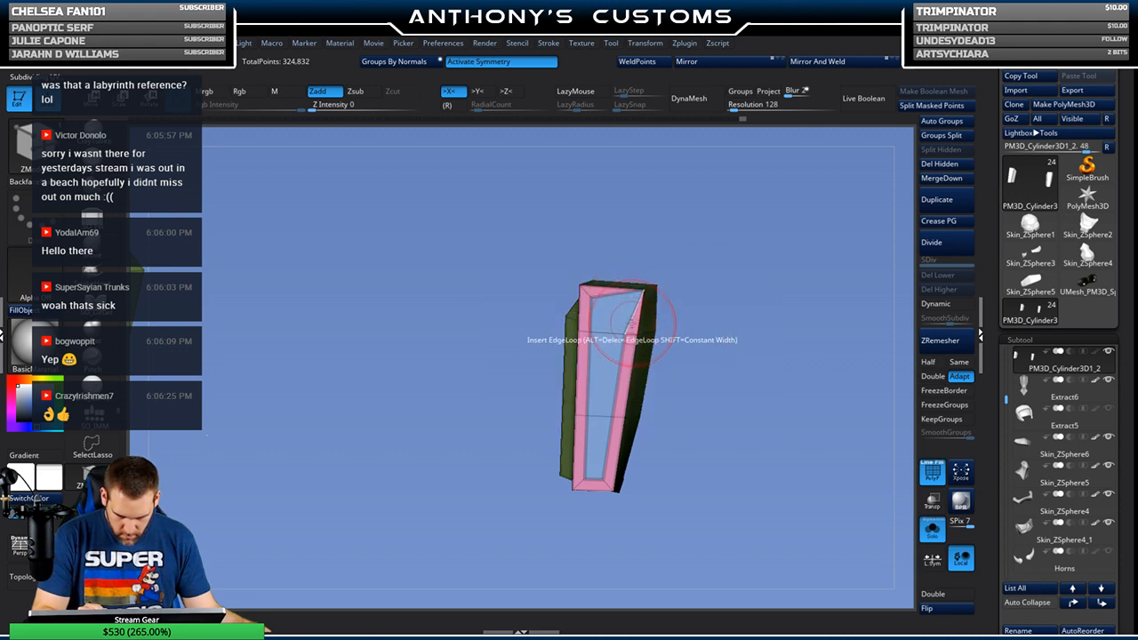
{"action": "left_click", "coordinate": [625, 416]}
{"action": "left_click", "coordinate": [604, 479]}
{"action": "left_click", "coordinate": [613, 490]}
Step: Stitch the inset points along the face's opposite long side to the adjacent rim points, from bottom corner to top corner
{"action": "left_click", "coordinate": [584, 479]}
{"action": "left_click", "coordinate": [574, 490]}
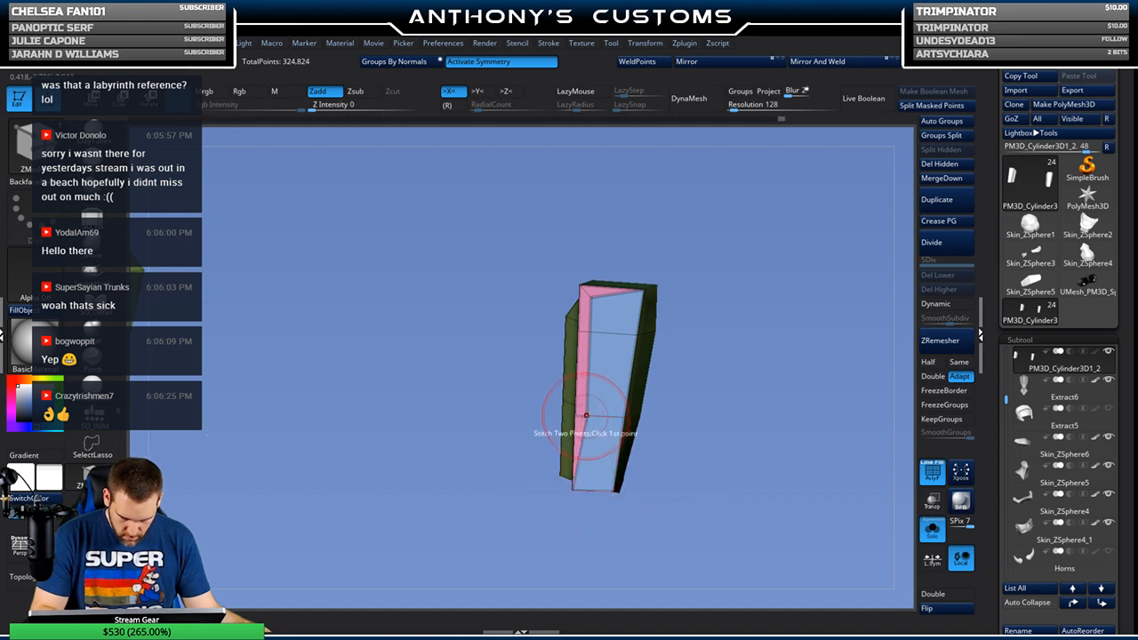
{"action": "left_click", "coordinate": [588, 417]}
{"action": "left_click", "coordinate": [578, 415]}
{"action": "left_click", "coordinate": [590, 332]}
{"action": "left_click", "coordinate": [580, 332]}
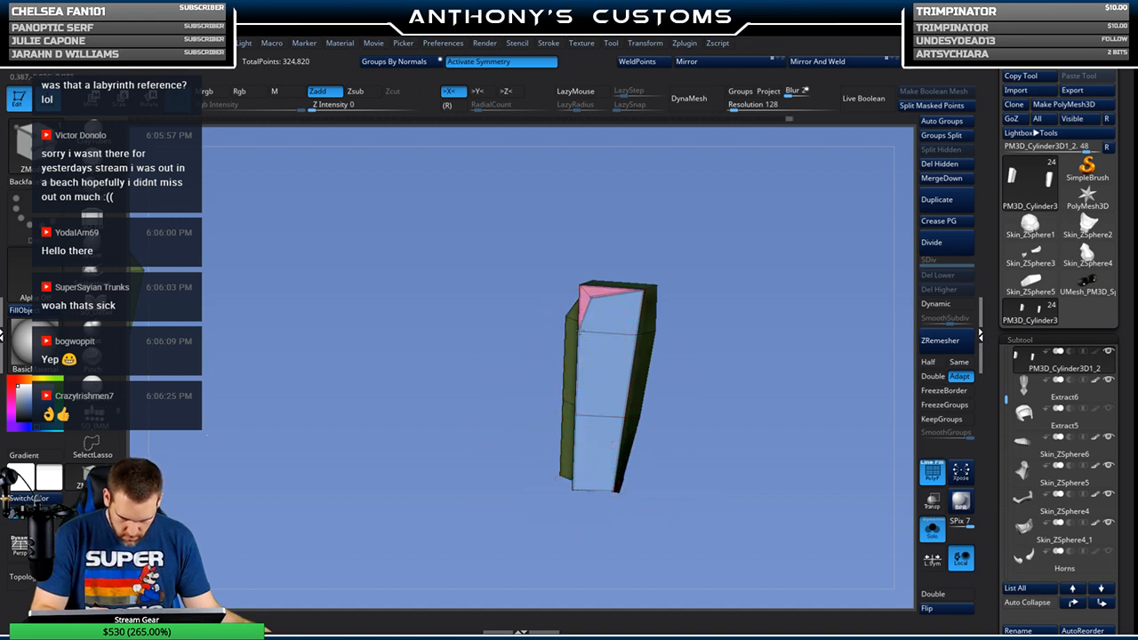
{"action": "left_click", "coordinate": [589, 297]}
{"action": "left_click", "coordinate": [580, 286]}
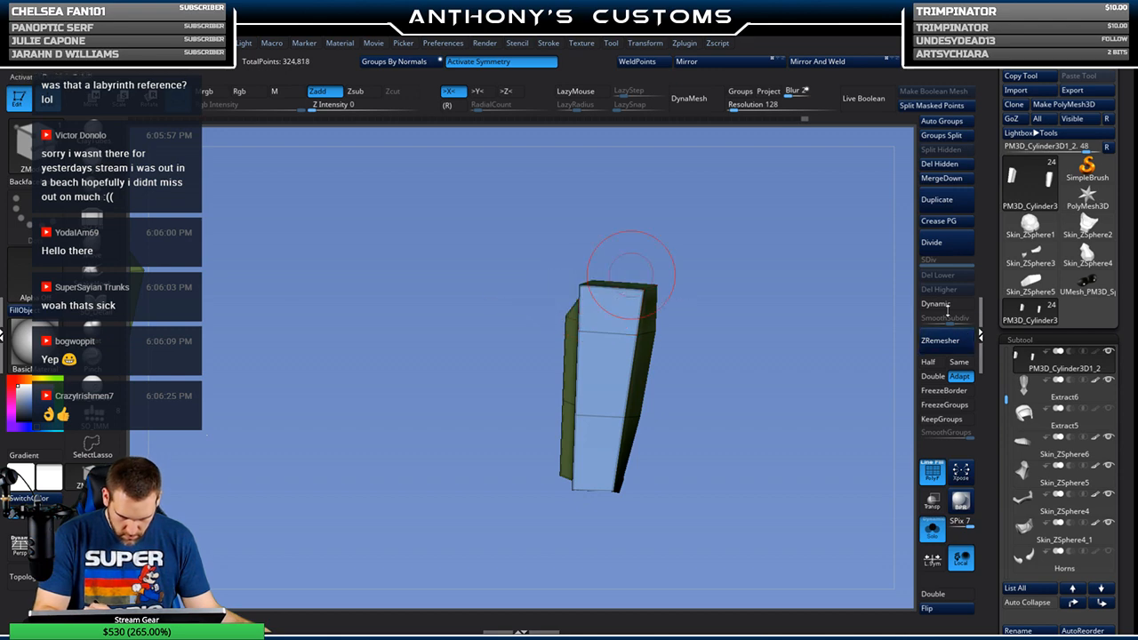
Step: Turn dynamic subdivision back on and show the complete mask again without the polyframe
{"action": "left_click", "coordinate": [949, 306]}
{"action": "left_click_drag", "start_coordinate": [802, 421], "coordinate": [818, 355]}
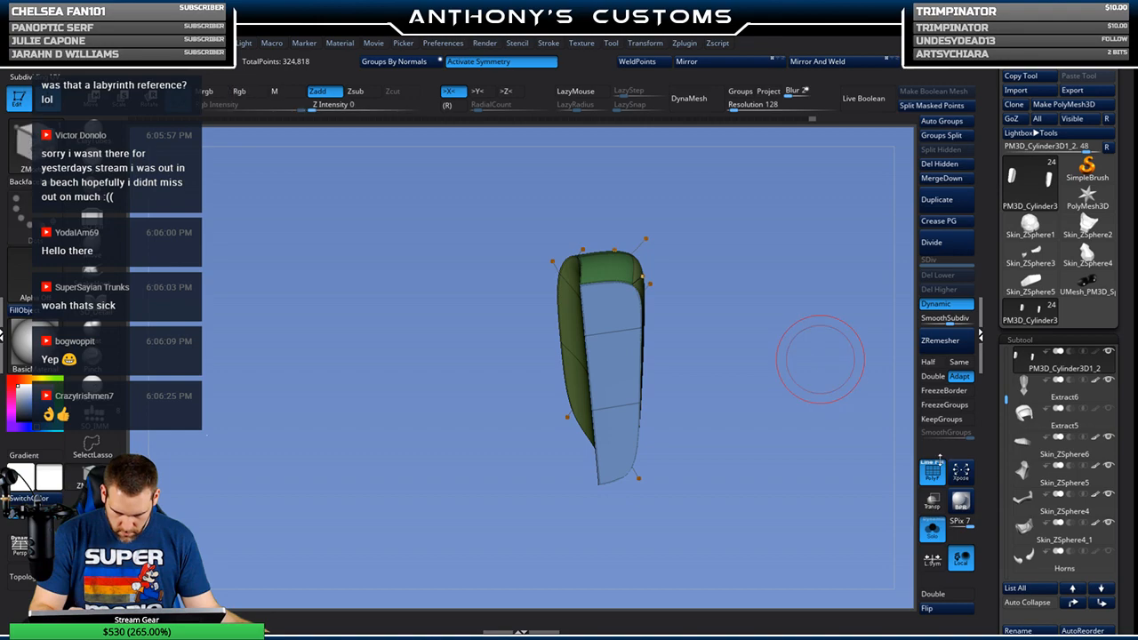
{"action": "left_click", "coordinate": [932, 531]}
{"action": "left_click_drag", "start_coordinate": [828, 489], "coordinate": [818, 466]}
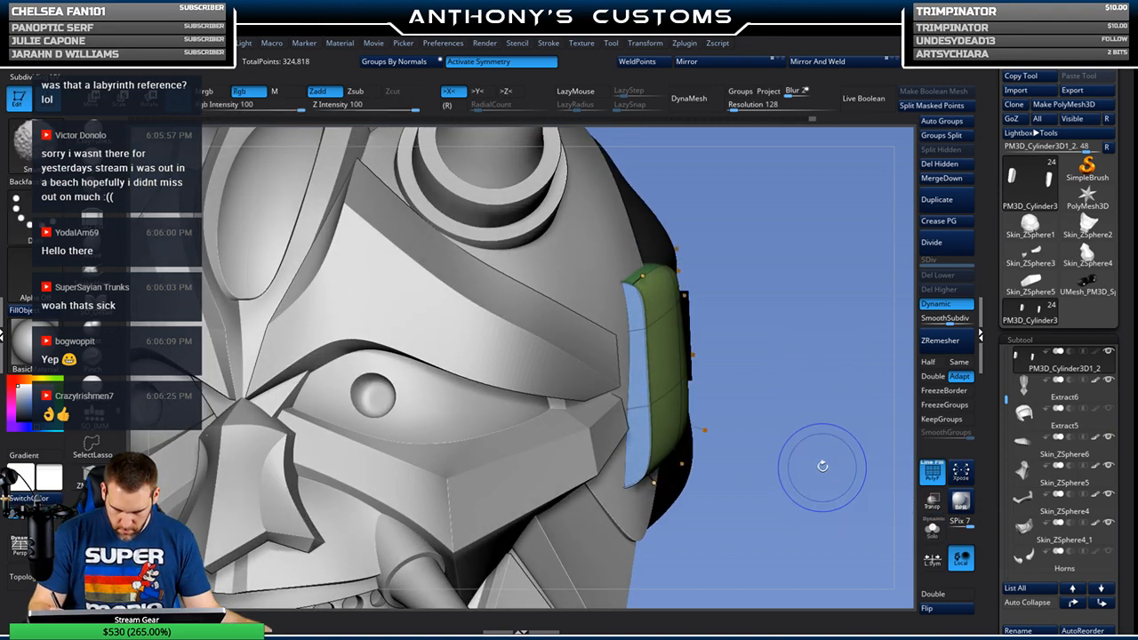
{"action": "key", "text": "shift+f"}
{"action": "key", "text": "f"}
{"action": "left_click_drag", "start_coordinate": [809, 468], "coordinate": [782, 466]}
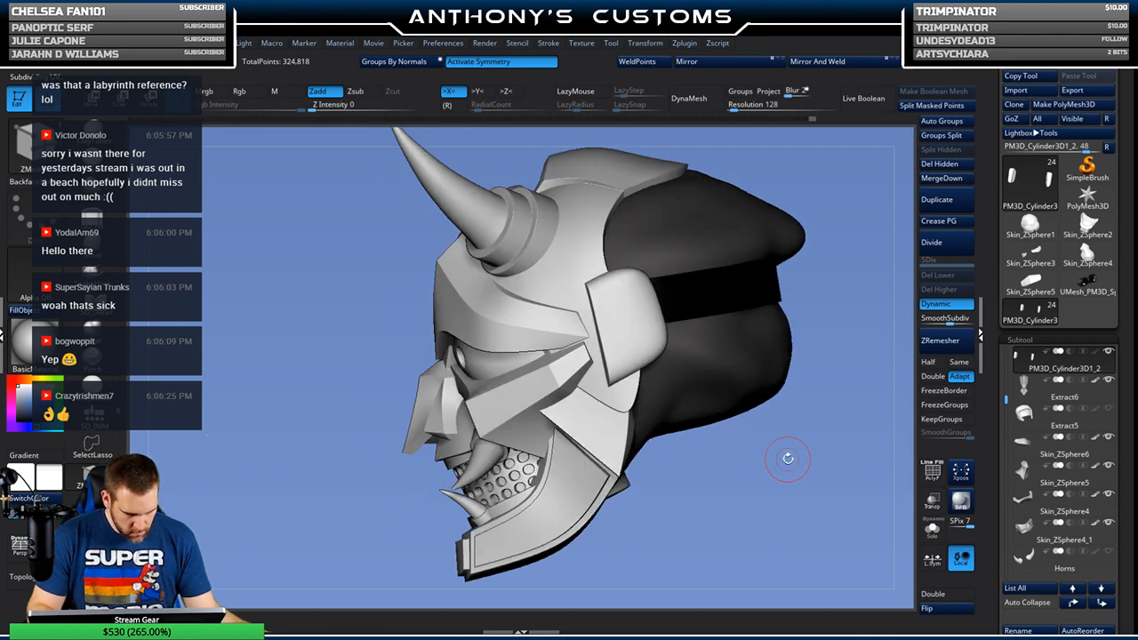
Step: Select the dark strap running behind the ear piece and fill it with white
{"action": "left_click_drag", "start_coordinate": [788, 419], "coordinate": [749, 282]}
{"action": "left_click", "coordinate": [694, 297], "text": "alt"}
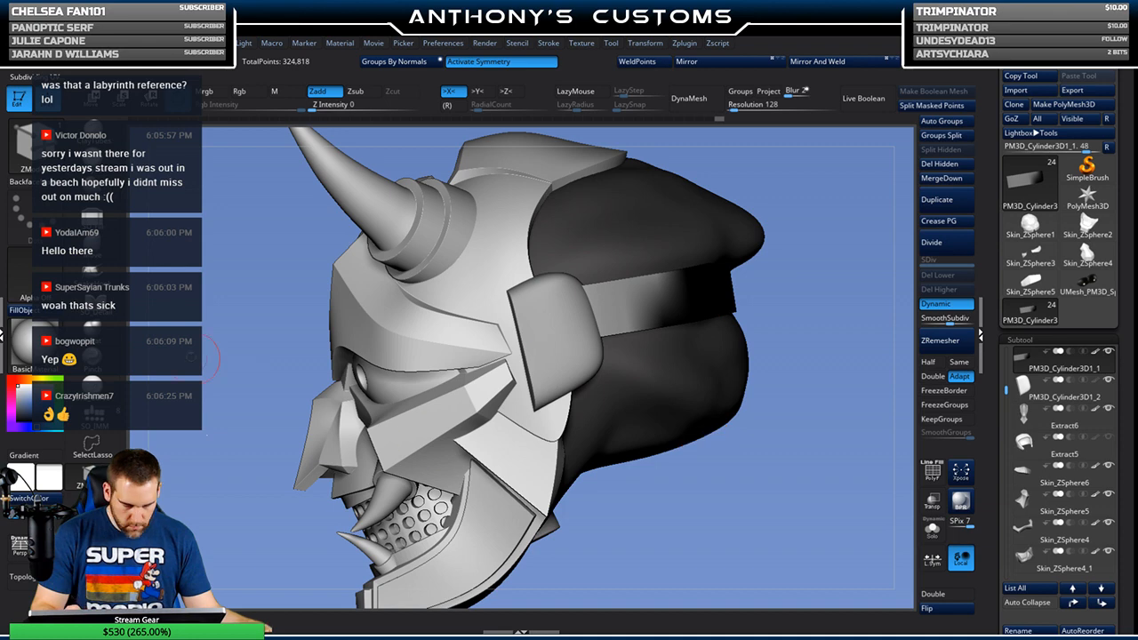
{"action": "left_click", "coordinate": [48, 313]}
{"action": "left_click_drag", "start_coordinate": [804, 486], "coordinate": [796, 456]}
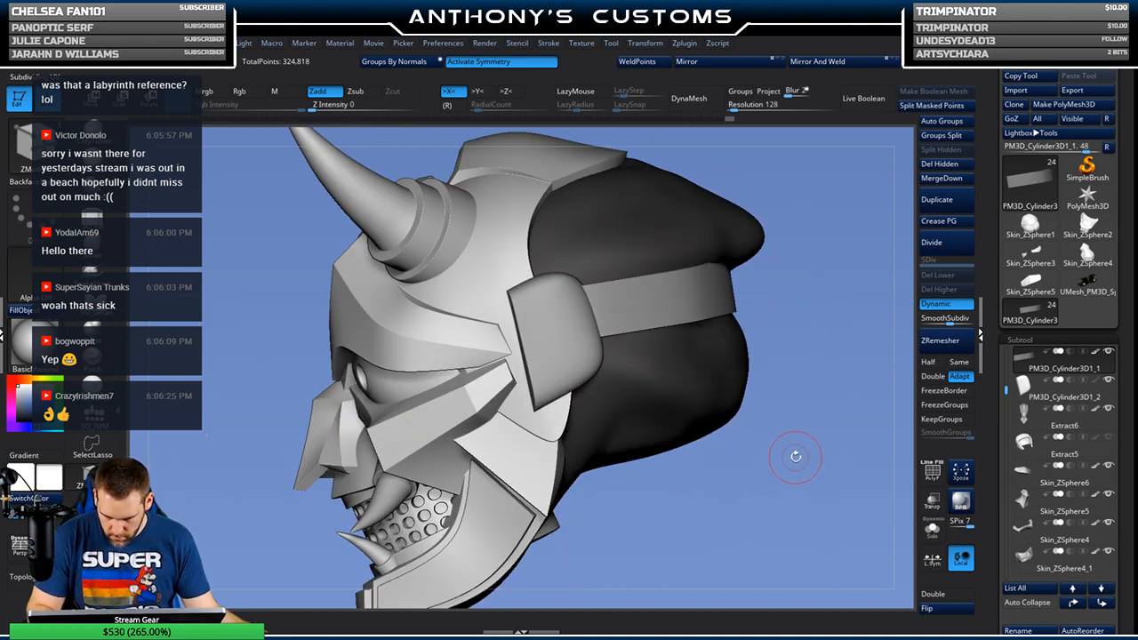
Step: Rotate the strap slightly with the Move gizmo so its rear end tilts upward in the side view
{"action": "key", "text": "w"}
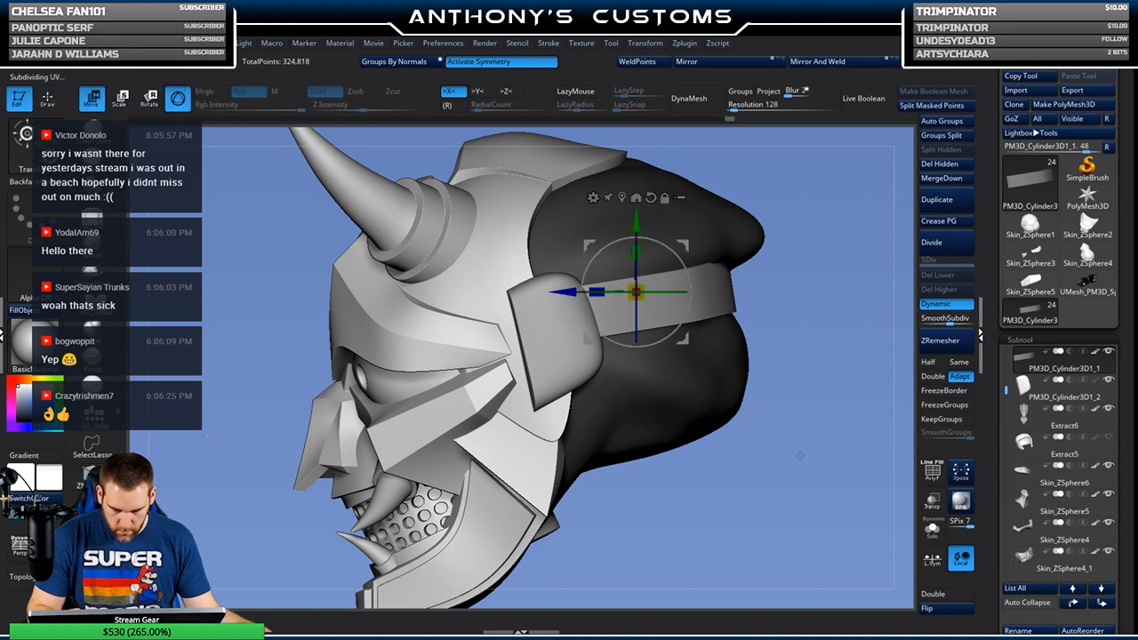
{"action": "left_click_drag", "start_coordinate": [689, 270], "coordinate": [689, 268]}
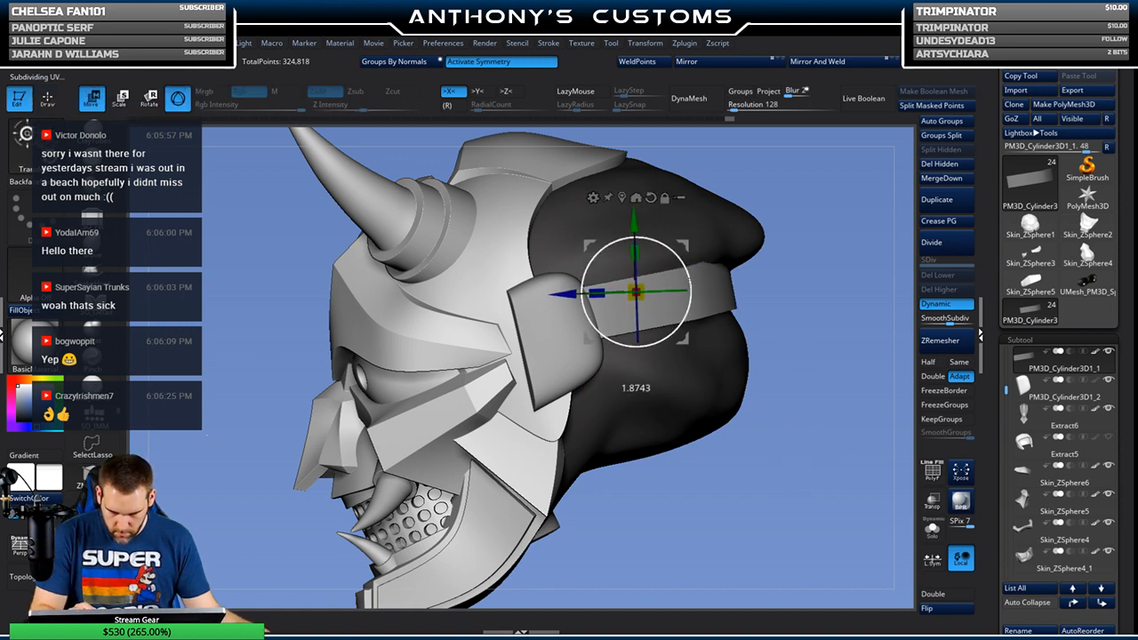
{"action": "left_click_drag", "start_coordinate": [827, 380], "coordinate": [801, 428]}
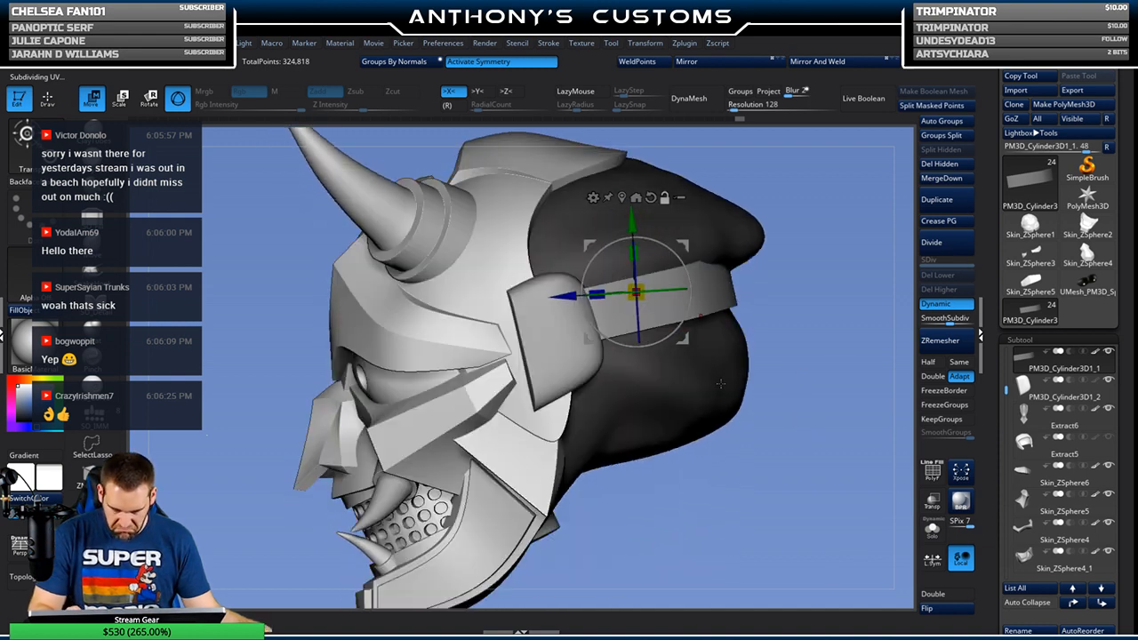
Step: Select the dark back-of-head piece, fill it with white and enlarge the Move brush
{"action": "left_click", "coordinate": [720, 383], "text": "alt"}
{"action": "key", "text": "q"}
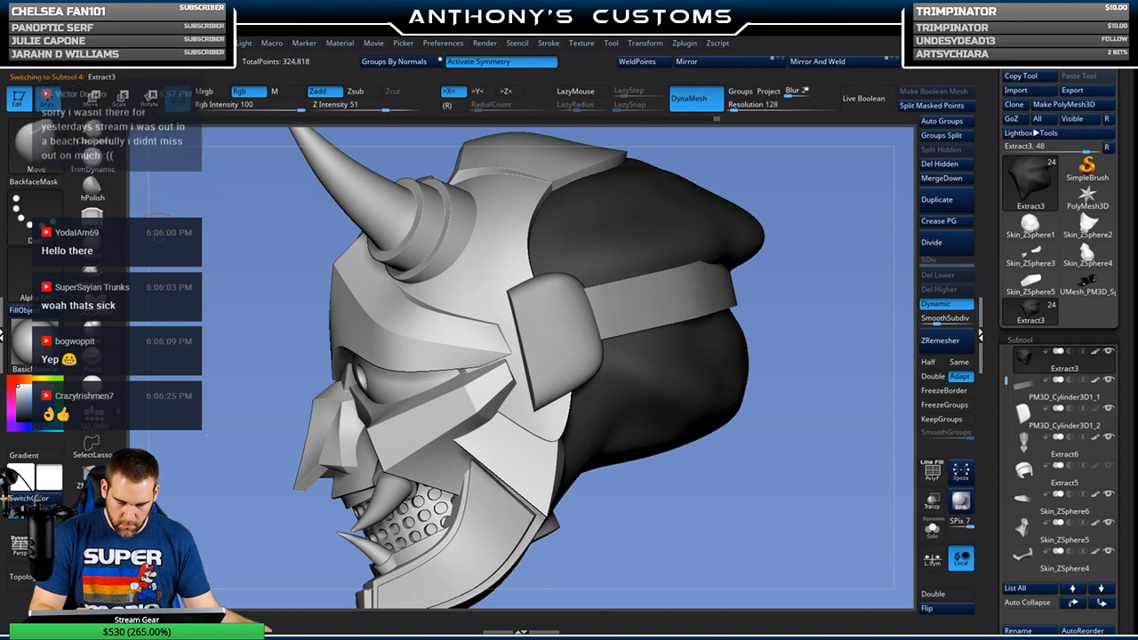
{"action": "key", "text": "space"}
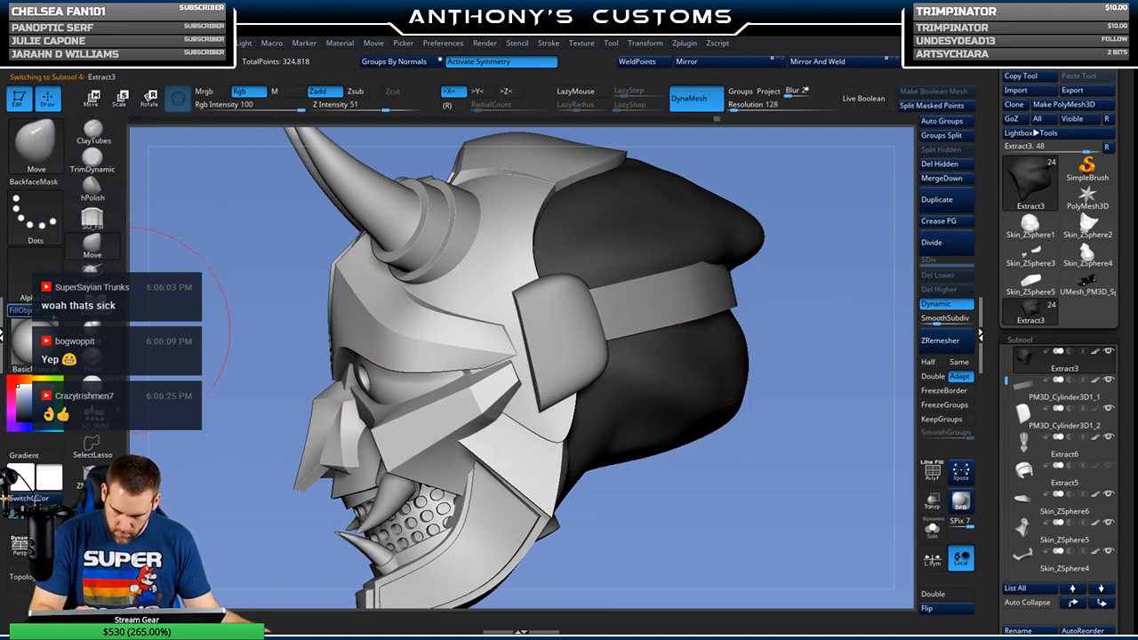
{"action": "left_click_drag", "start_coordinate": [132, 331], "coordinate": [177, 328], "text": "ctrl"}
Step: Reshape the lower bulge of the back-of-head piece below the strap with the Move brush
{"action": "left_click_drag", "start_coordinate": [738, 345], "coordinate": [746, 345]}
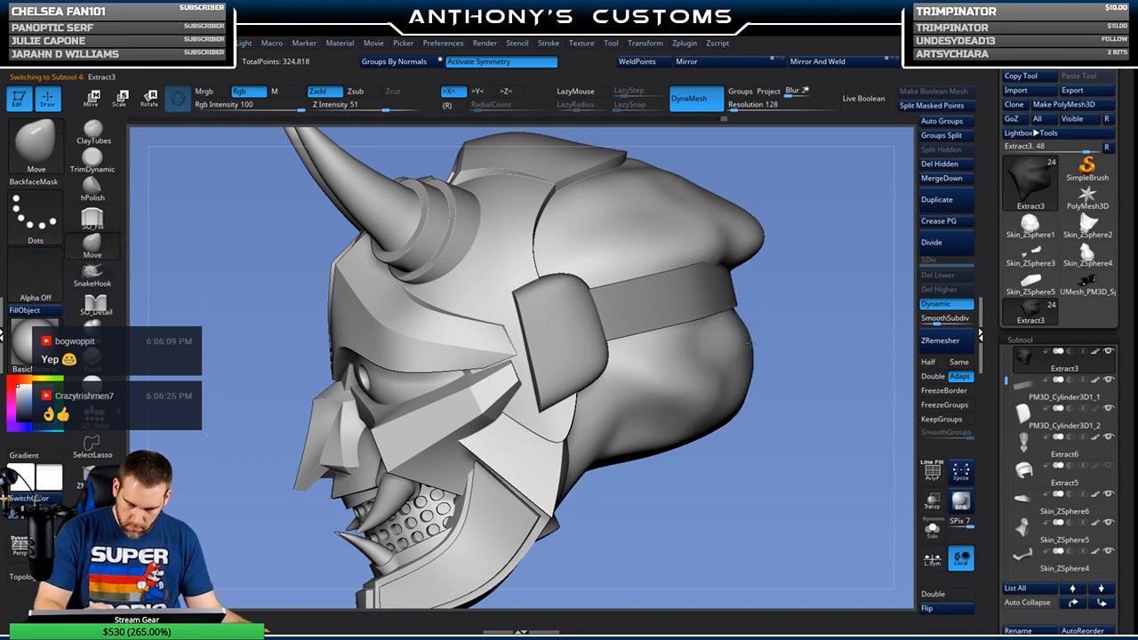
{"action": "left_click_drag", "start_coordinate": [782, 431], "coordinate": [736, 382]}
{"action": "left_click_drag", "start_coordinate": [479, 440], "coordinate": [683, 374]}
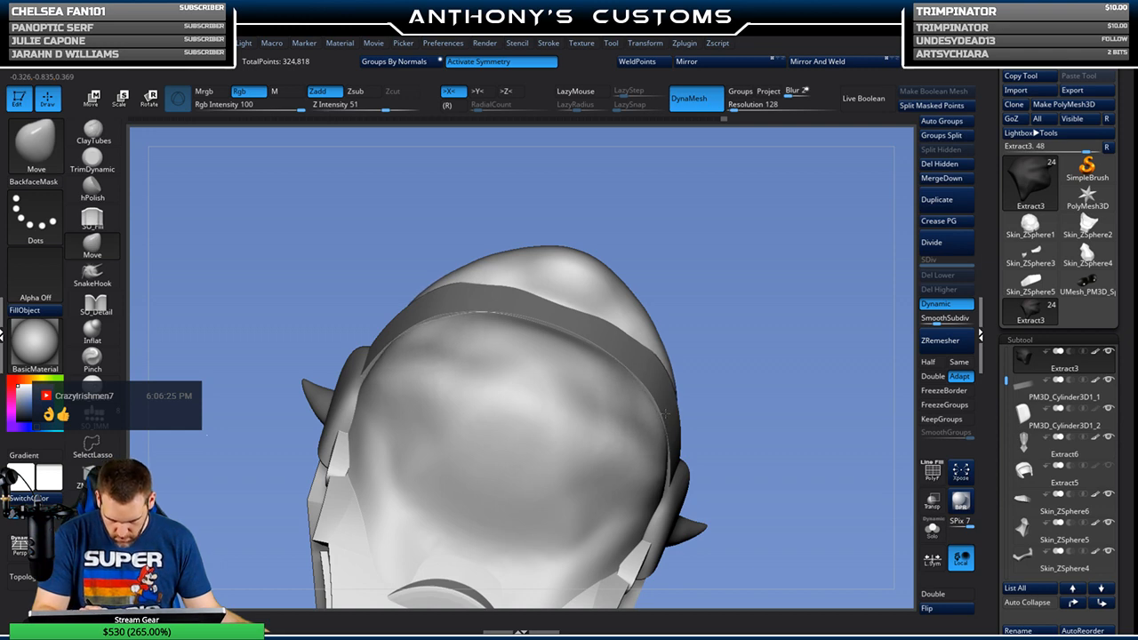
{"action": "left_click_drag", "start_coordinate": [667, 411], "coordinate": [693, 383]}
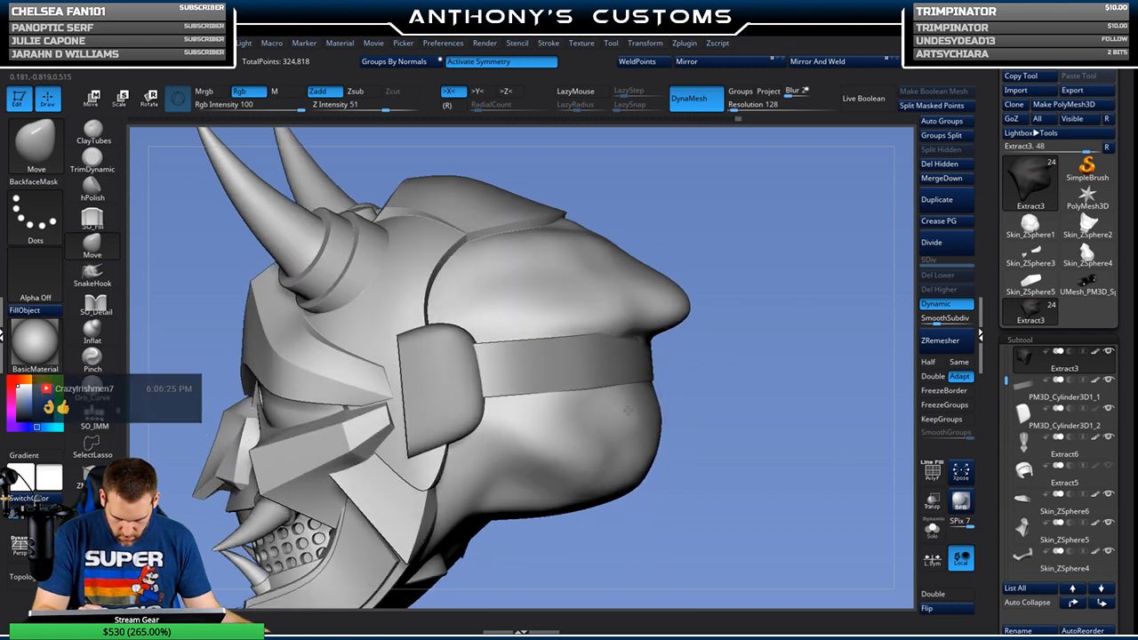
Step: Adjust the Move brush size and shape the upper back-of-head lobe into a tapered overhang around the strap
{"action": "key", "text": "space"}
{"action": "left_click_drag", "start_coordinate": [744, 323], "coordinate": [734, 323]}
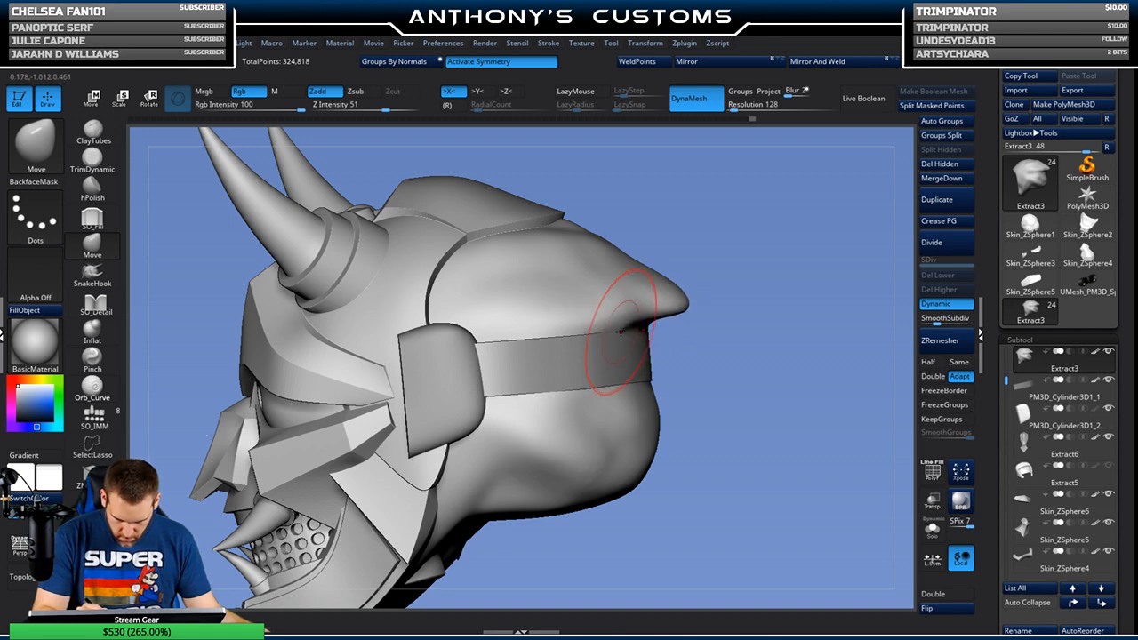
{"action": "left_click_drag", "start_coordinate": [768, 308], "coordinate": [745, 341]}
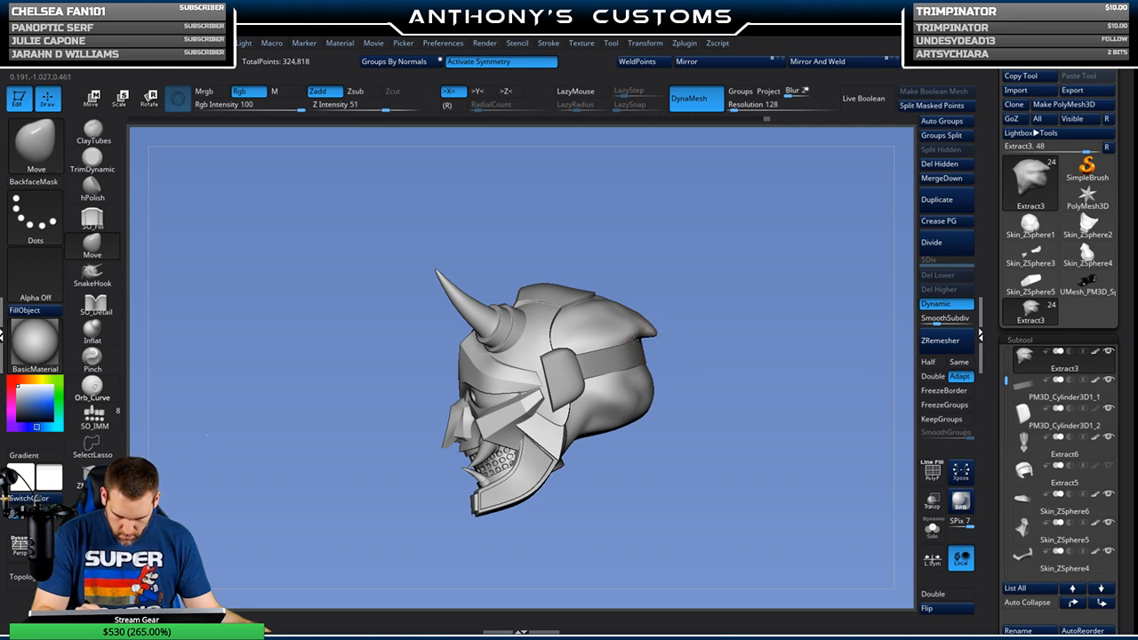
{"action": "mouse_move", "coordinate": [711, 302]}
{"action": "left_mouse_down"}
{"action": "mouse_move", "coordinate": [724, 420]}
{"action": "mouse_move", "coordinate": [747, 313]}
{"action": "mouse_move", "coordinate": [766, 319]}
{"action": "mouse_move", "coordinate": [738, 222]}
{"action": "mouse_move", "coordinate": [789, 308]}
{"action": "mouse_move", "coordinate": [795, 287]}
{"action": "mouse_move", "coordinate": [762, 343]}
{"action": "mouse_move", "coordinate": [781, 382]}
{"action": "mouse_move", "coordinate": [774, 373]}
{"action": "mouse_move", "coordinate": [716, 396]}
{"action": "mouse_move", "coordinate": [780, 397]}
{"action": "mouse_move", "coordinate": [719, 342]}
{"action": "mouse_move", "coordinate": [632, 335]}
{"action": "left_mouse_up"}
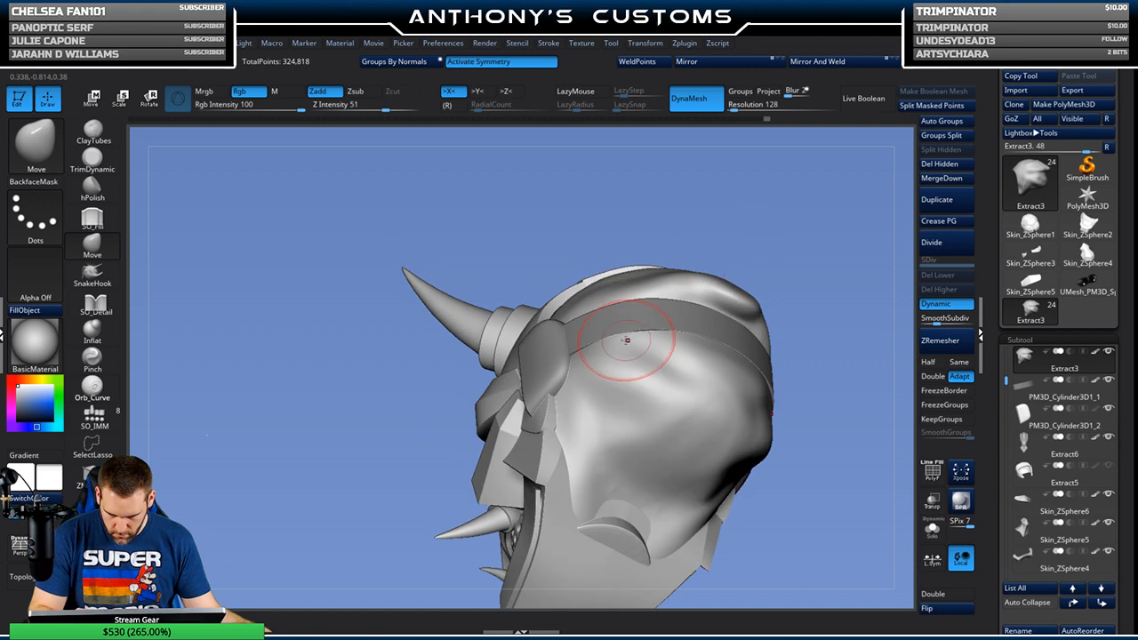
{"action": "mouse_move", "coordinate": [809, 242]}
{"action": "left_mouse_down"}
{"action": "mouse_move", "coordinate": [836, 314]}
{"action": "mouse_move", "coordinate": [791, 313]}
{"action": "left_mouse_up"}
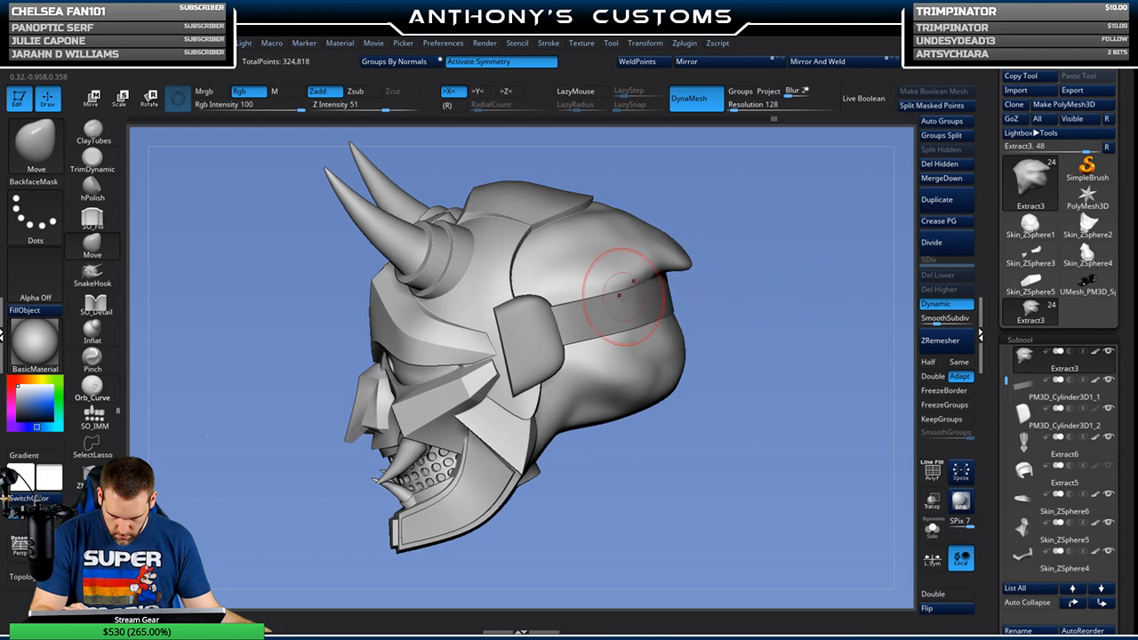
Step: Select the strap and choose the SO_Cloth brush, adjusting its size
{"action": "left_click", "coordinate": [585, 282], "text": "alt"}
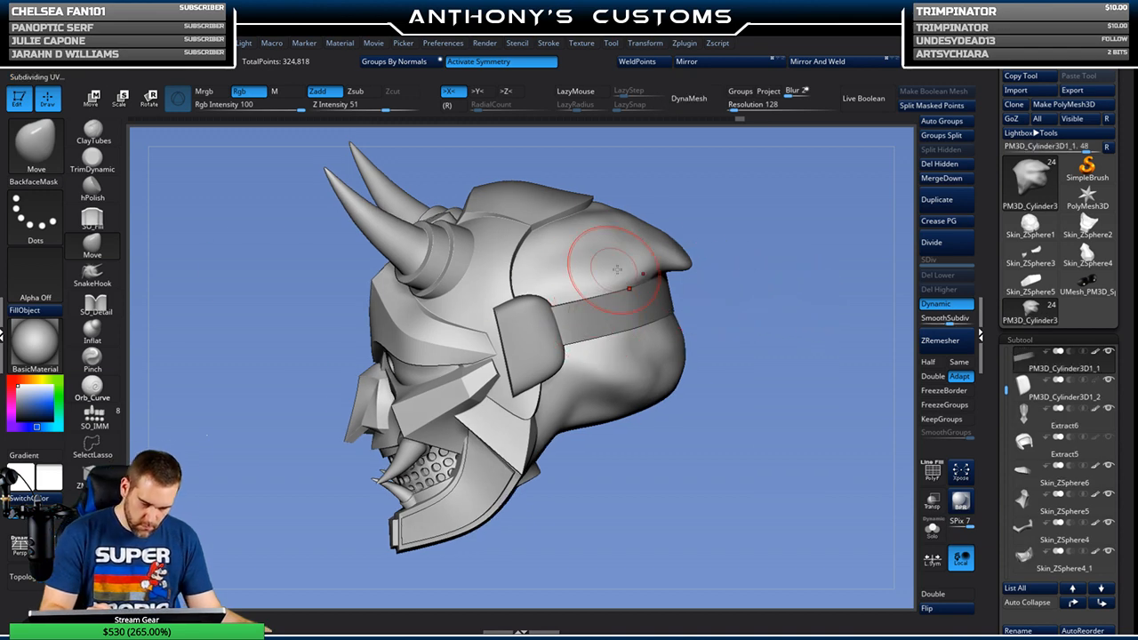
{"action": "key", "text": "b"}
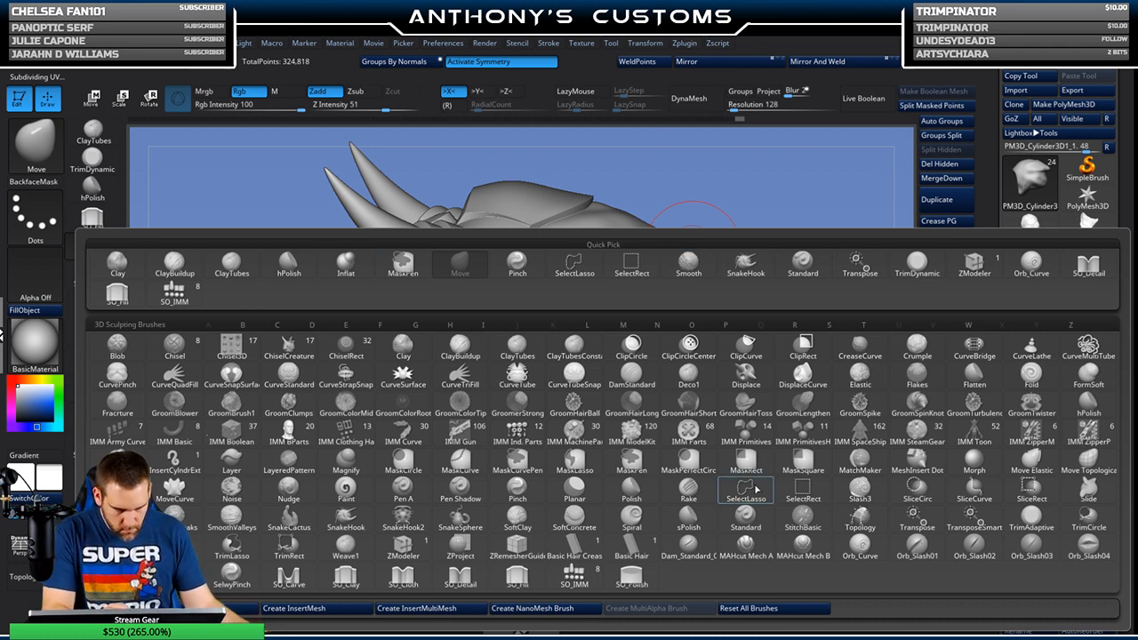
{"action": "left_click", "coordinate": [393, 576]}
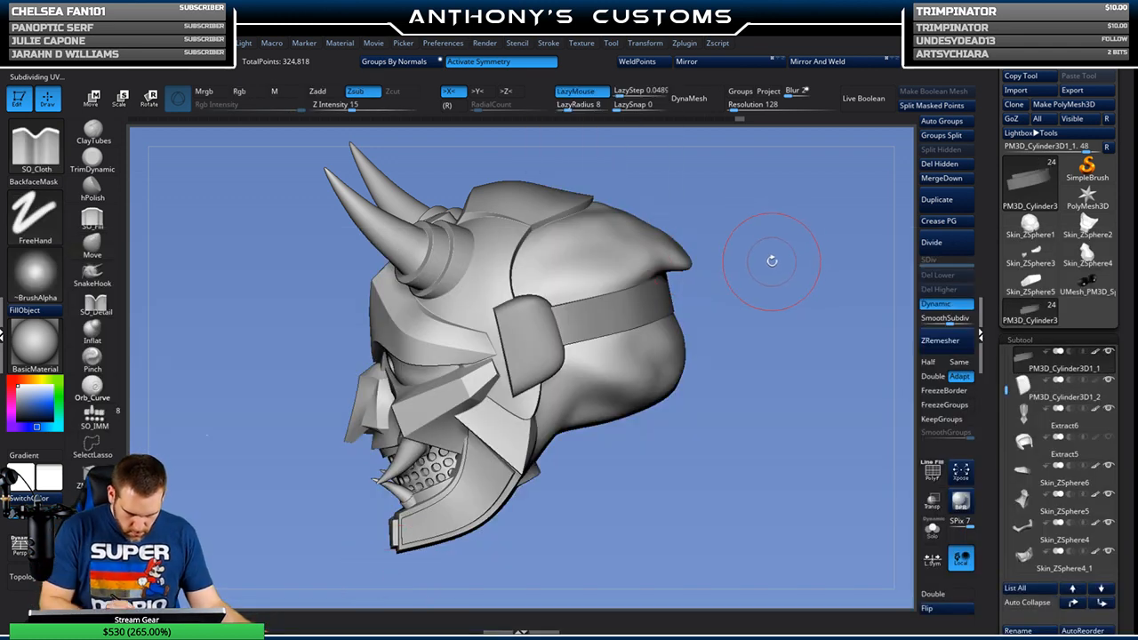
{"action": "key", "text": "space"}
{"action": "left_click_drag", "start_coordinate": [769, 266], "coordinate": [761, 262]}
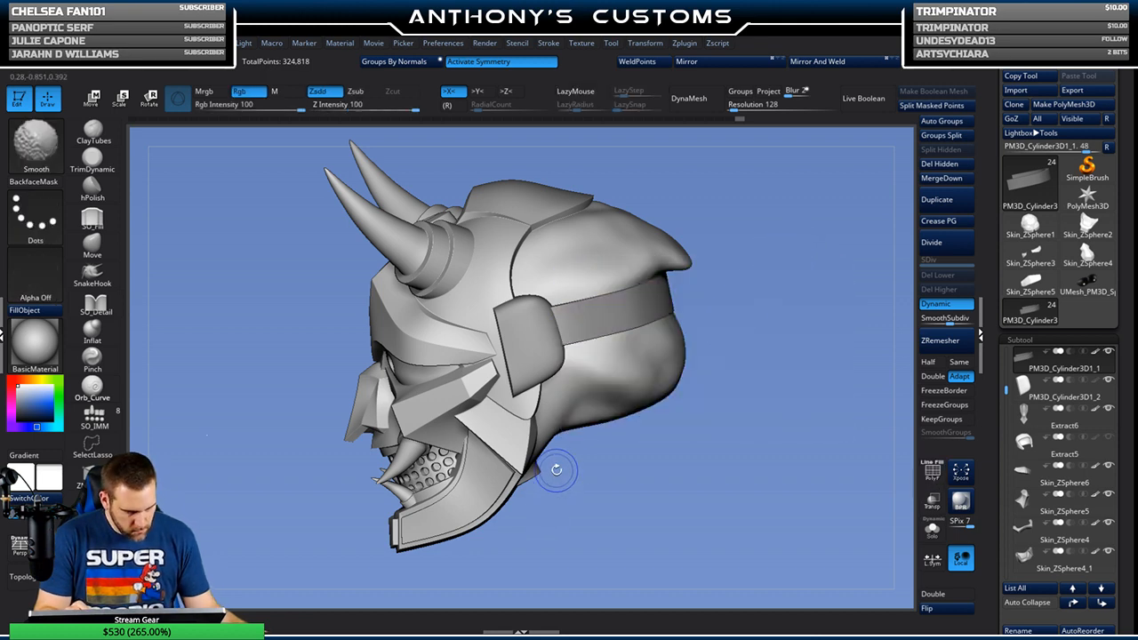
Step: Apply the strap's dynamic subdivision to convert it into real subdivision levels
{"action": "scroll", "coordinate": [1127, 258], "scroll_direction": "down", "scroll_amount": 5}
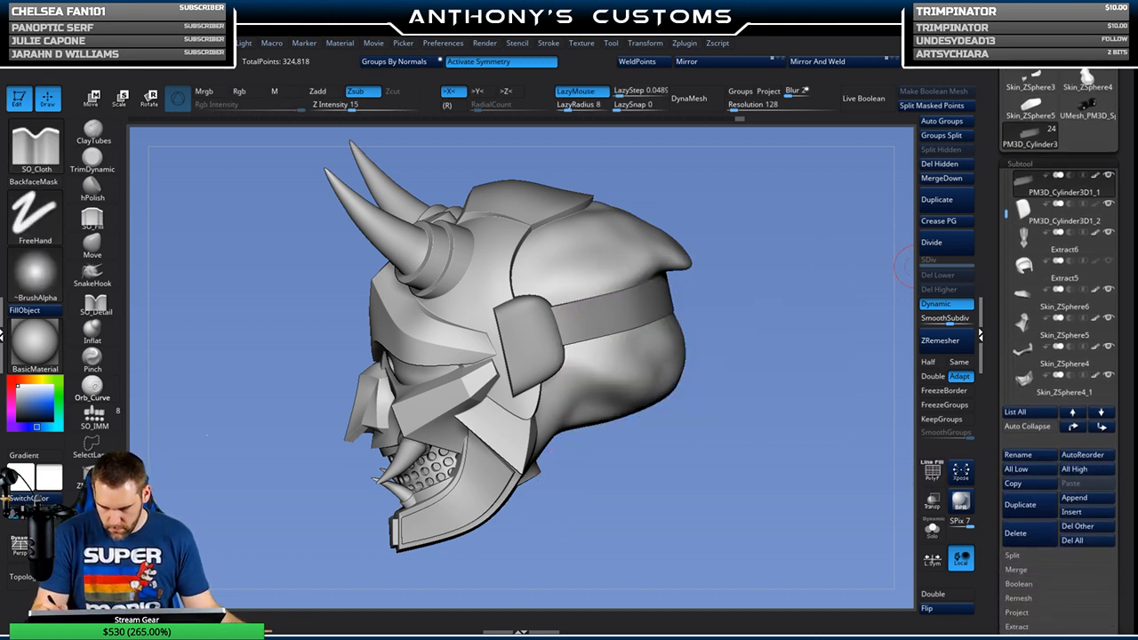
{"action": "left_click_drag", "start_coordinate": [1127, 258], "coordinate": [1127, 183]}
{"action": "left_click", "coordinate": [1023, 468]}
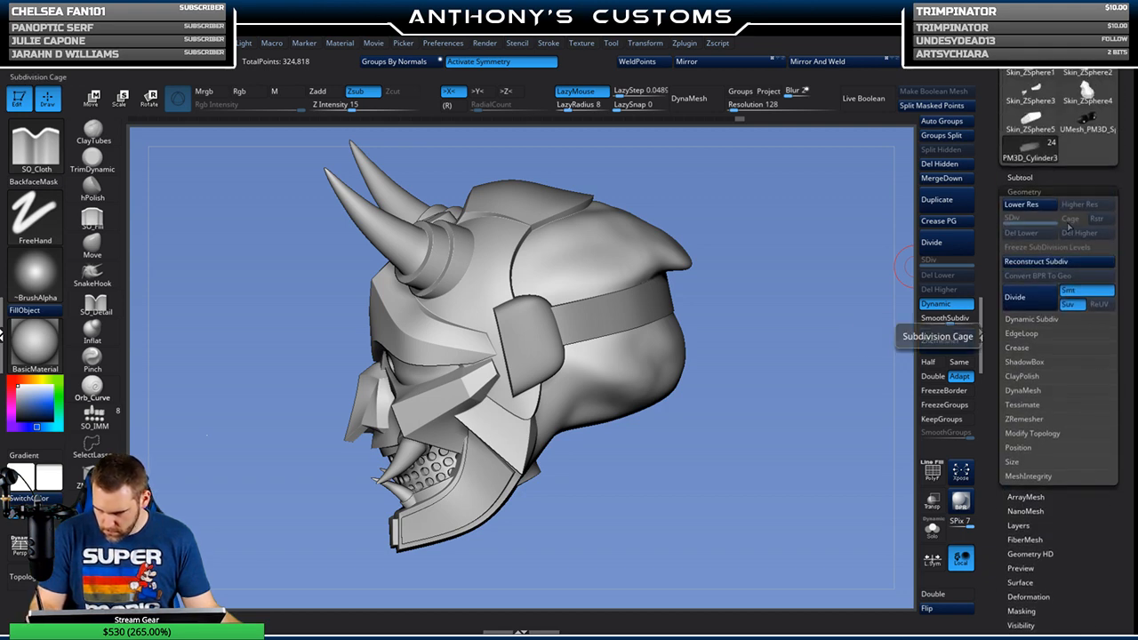
{"action": "left_click", "coordinate": [1033, 319]}
{"action": "left_click", "coordinate": [1071, 333]}
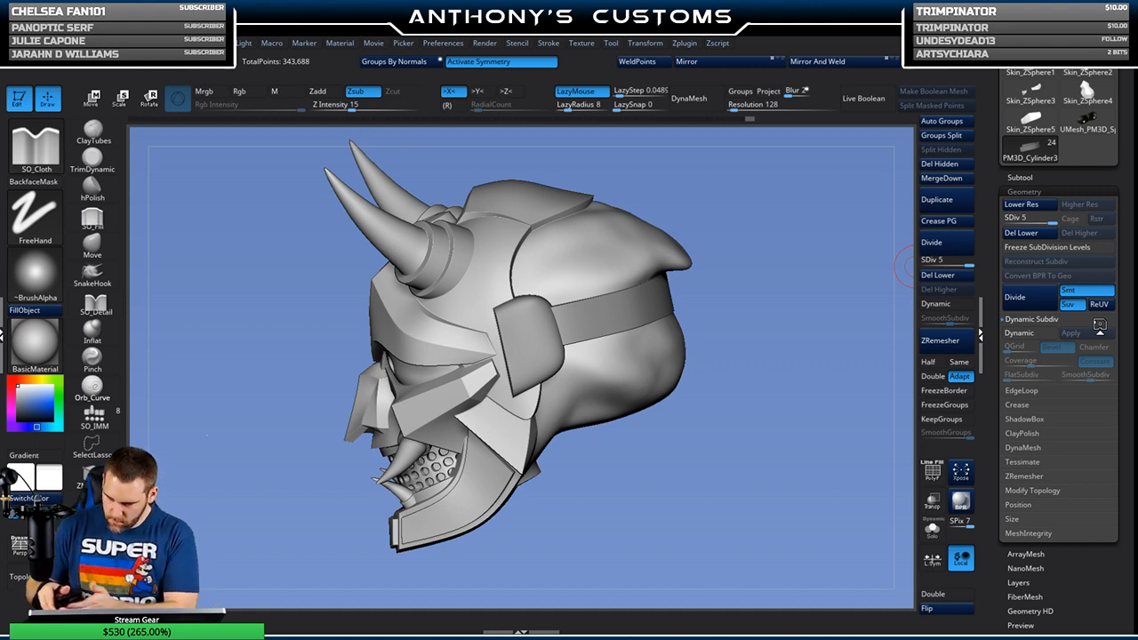
Step: Examine the complete mask from the back, front and sides, checking how the strap sits against the head
{"action": "mouse_move", "coordinate": [787, 287]}
{"action": "left_mouse_down"}
{"action": "mouse_move", "coordinate": [703, 318]}
{"action": "mouse_move", "coordinate": [774, 295]}
{"action": "mouse_move", "coordinate": [650, 274]}
{"action": "mouse_move", "coordinate": [712, 271]}
{"action": "mouse_move", "coordinate": [764, 292]}
{"action": "left_mouse_up"}
{"action": "mouse_move", "coordinate": [739, 350]}
{"action": "left_mouse_down"}
{"action": "mouse_move", "coordinate": [709, 425]}
{"action": "mouse_move", "coordinate": [651, 416]}
{"action": "left_mouse_up"}
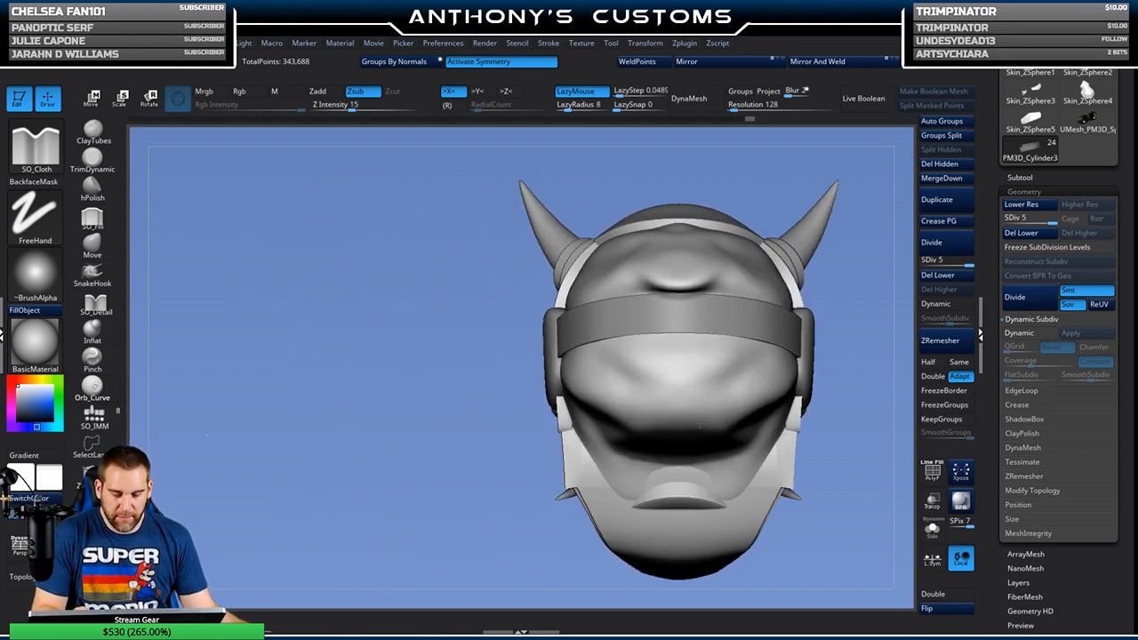
{"action": "left_click_drag", "start_coordinate": [468, 513], "coordinate": [578, 507]}
{"action": "mouse_move", "coordinate": [706, 422]}
{"action": "left_mouse_down", "text": "alt"}
{"action": "mouse_move", "coordinate": [690, 382]}
{"action": "mouse_move", "coordinate": [739, 423]}
{"action": "left_mouse_up", "text": "alt"}
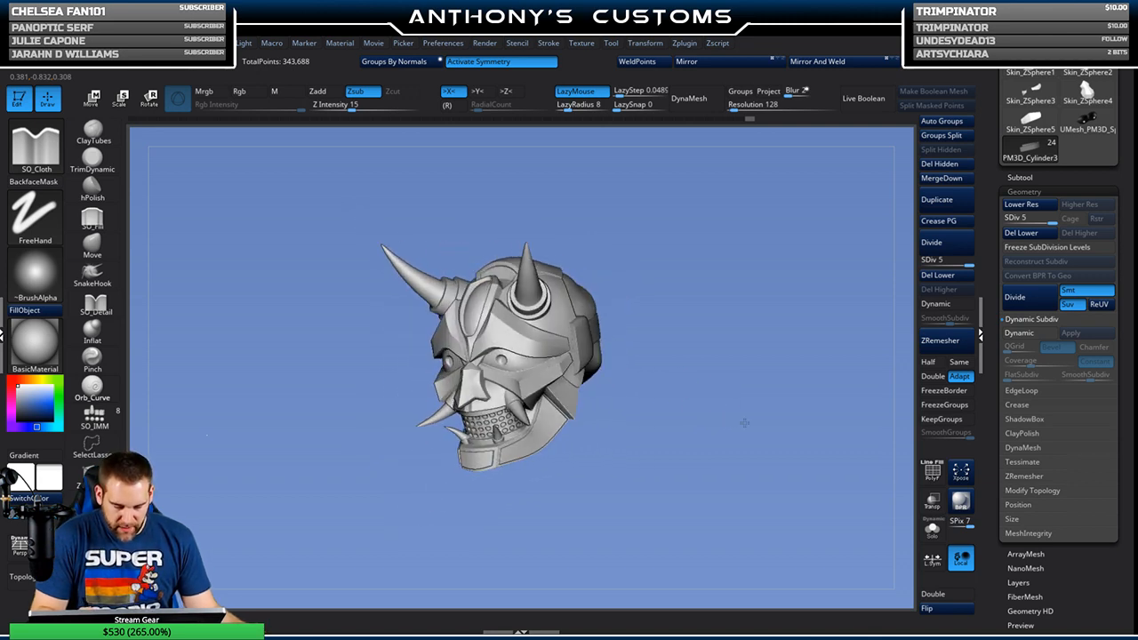
{"action": "left_click_drag", "start_coordinate": [740, 424], "coordinate": [703, 427]}
{"action": "left_click_drag", "start_coordinate": [732, 380], "coordinate": [698, 320]}
{"action": "key", "text": "f"}
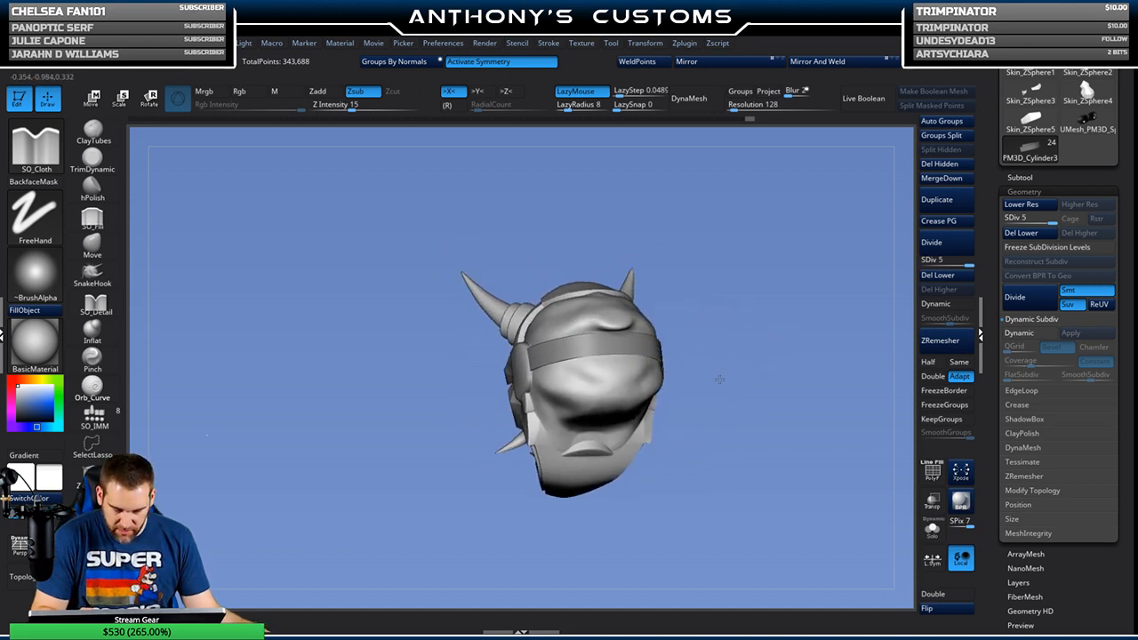
{"action": "left_click_drag", "start_coordinate": [773, 344], "coordinate": [795, 335]}
{"action": "mouse_move", "coordinate": [731, 350]}
{"action": "left_mouse_down"}
{"action": "mouse_move", "coordinate": [716, 345]}
{"action": "mouse_move", "coordinate": [734, 334]}
{"action": "left_mouse_up"}
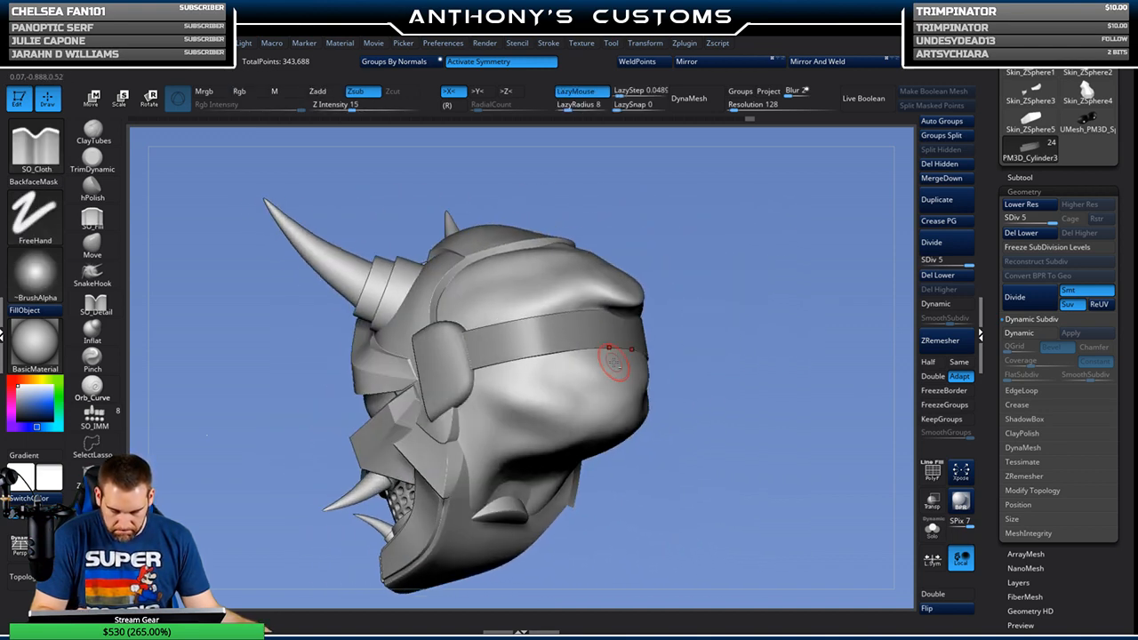
Step: Select the back-of-head piece and push its surface around the strap into shape with a resized Move brush
{"action": "left_click", "coordinate": [603, 369], "text": "alt"}
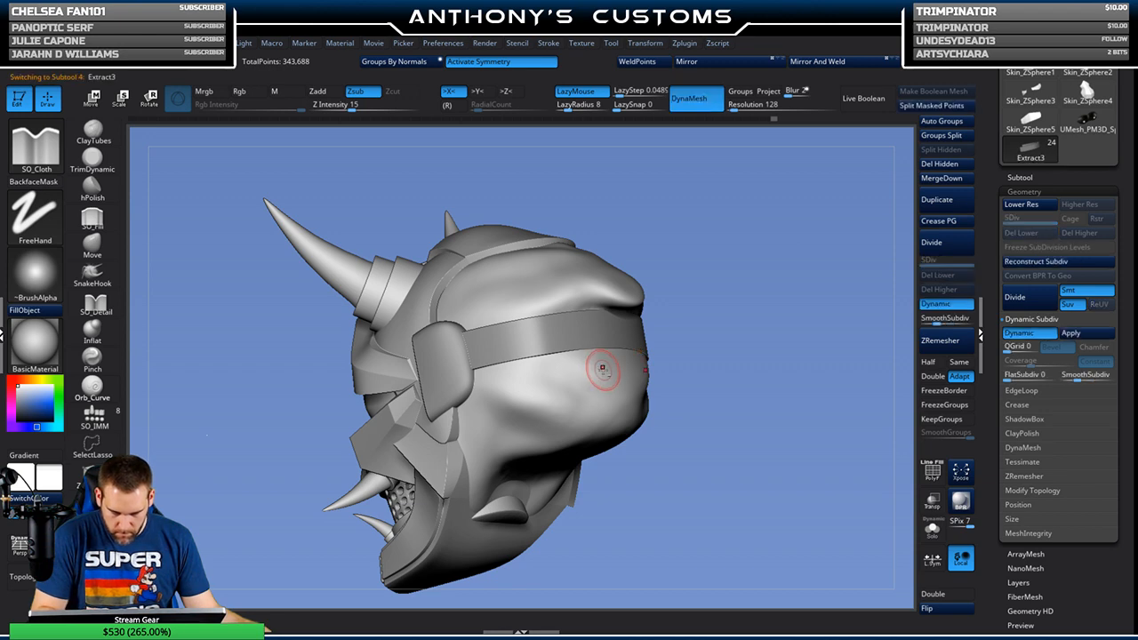
{"action": "left_click", "coordinate": [93, 242]}
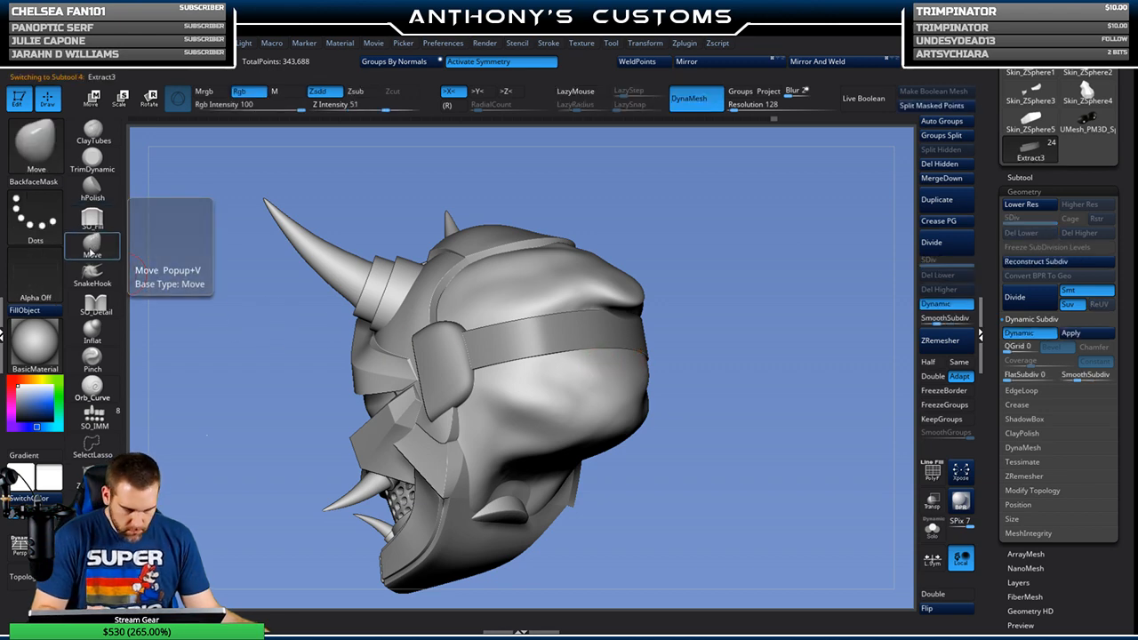
{"action": "key", "text": "space"}
{"action": "left_click_drag", "start_coordinate": [768, 296], "coordinate": [773, 297]}
{"action": "left_click_drag", "start_coordinate": [758, 380], "coordinate": [753, 408]}
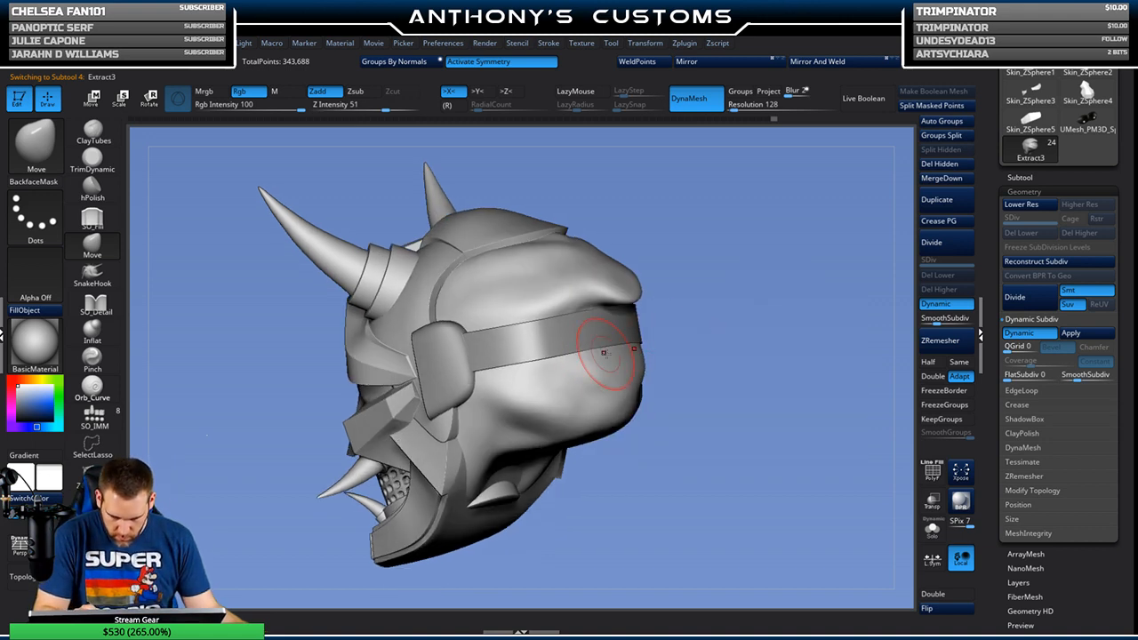
{"action": "left_click_drag", "start_coordinate": [696, 313], "coordinate": [598, 353]}
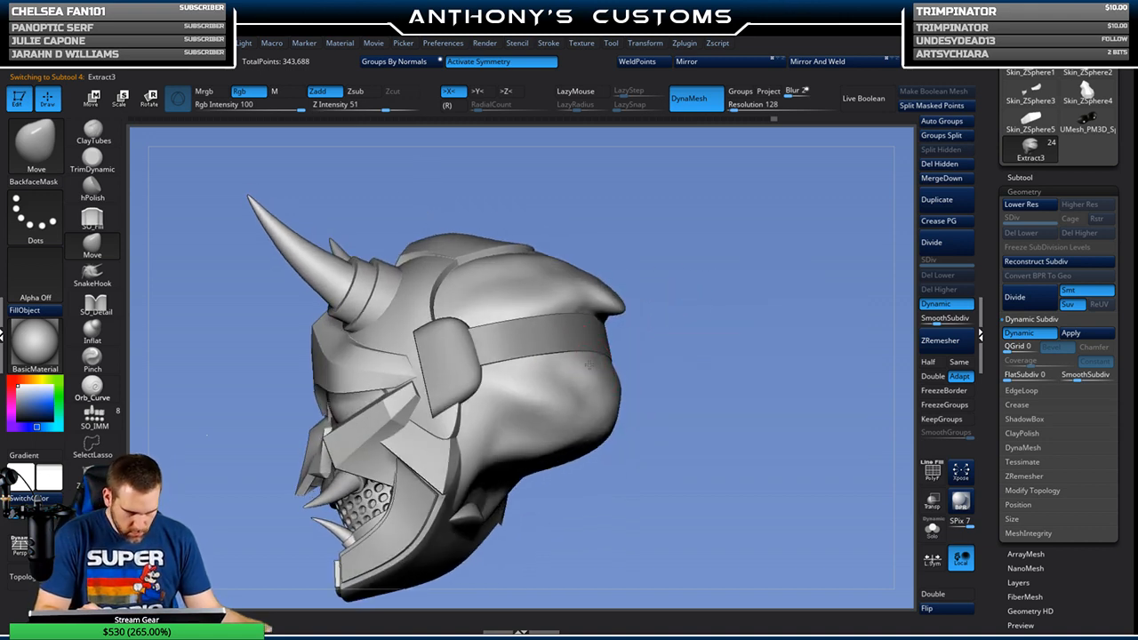
{"action": "mouse_move", "coordinate": [684, 330]}
{"action": "left_mouse_down"}
{"action": "mouse_move", "coordinate": [782, 333]}
{"action": "mouse_move", "coordinate": [706, 339]}
{"action": "mouse_move", "coordinate": [521, 300]}
{"action": "left_mouse_up"}
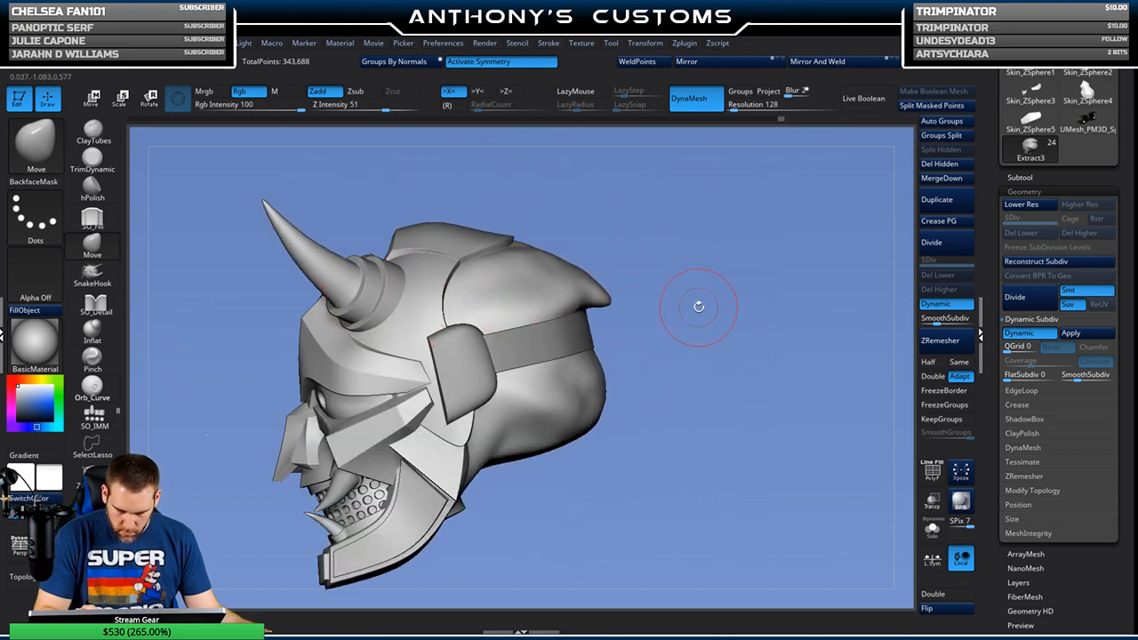
Step: Sculpt cloth folds into the back-of-head piece just above the strap with a resized SO_Cloth brush
{"action": "key", "text": "b"}
{"action": "left_click", "coordinate": [1088, 264]}
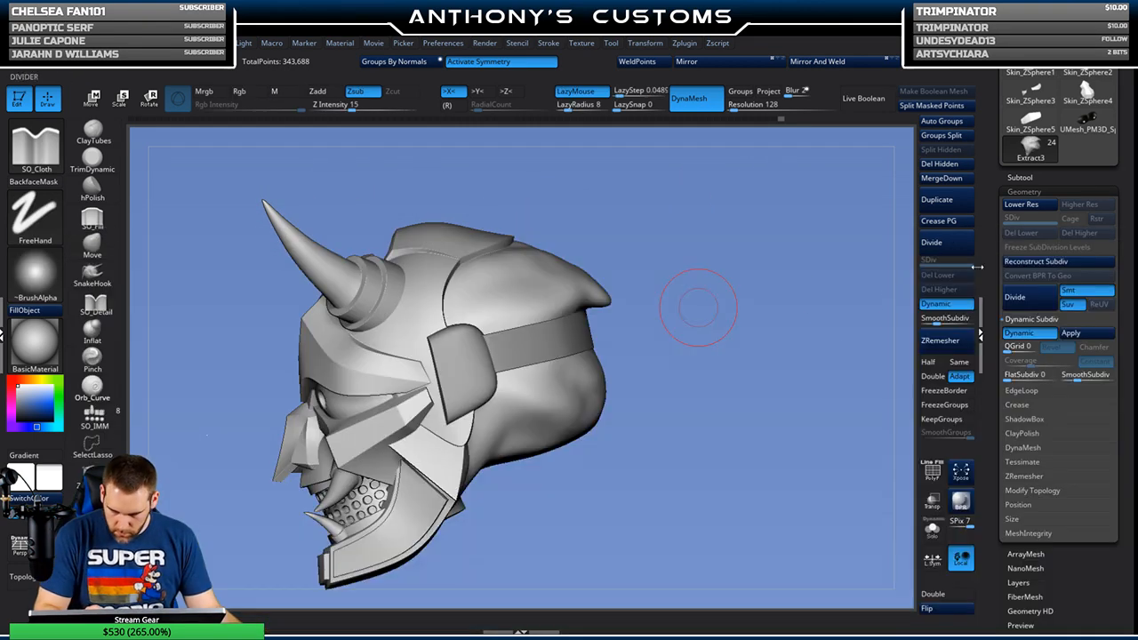
{"action": "key", "text": "space"}
{"action": "left_click_drag", "start_coordinate": [756, 307], "coordinate": [622, 285]}
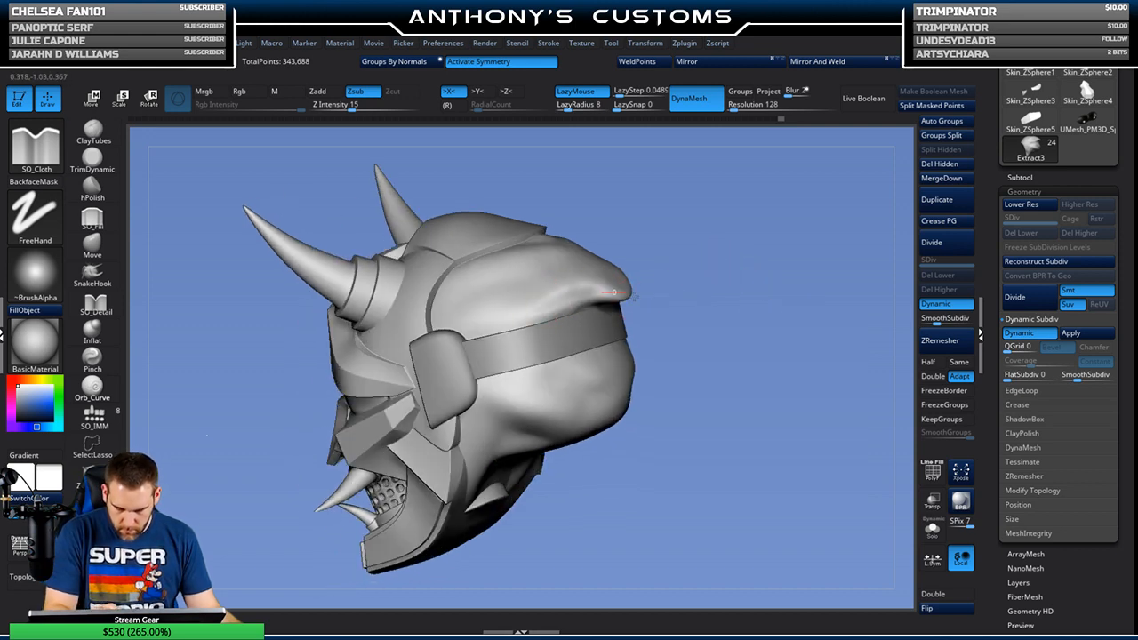
{"action": "mouse_move", "coordinate": [673, 272]}
{"action": "left_mouse_down"}
{"action": "mouse_move", "coordinate": [724, 293]}
{"action": "mouse_move", "coordinate": [676, 258]}
{"action": "mouse_move", "coordinate": [638, 290]}
{"action": "mouse_move", "coordinate": [591, 301]}
{"action": "left_mouse_up"}
{"action": "key", "text": "ctrl"}
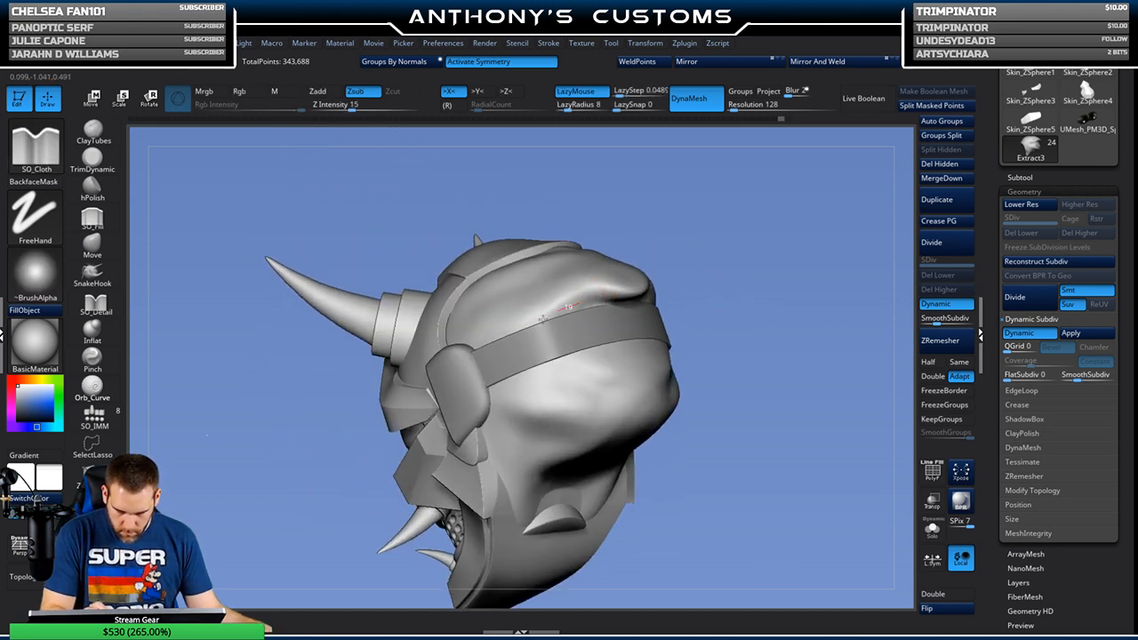
Step: Add more SO_Cloth wrinkles across the upper back-of-head lobe, toward the edge of the mask shell
{"action": "left_click_drag", "start_coordinate": [702, 255], "coordinate": [655, 286]}
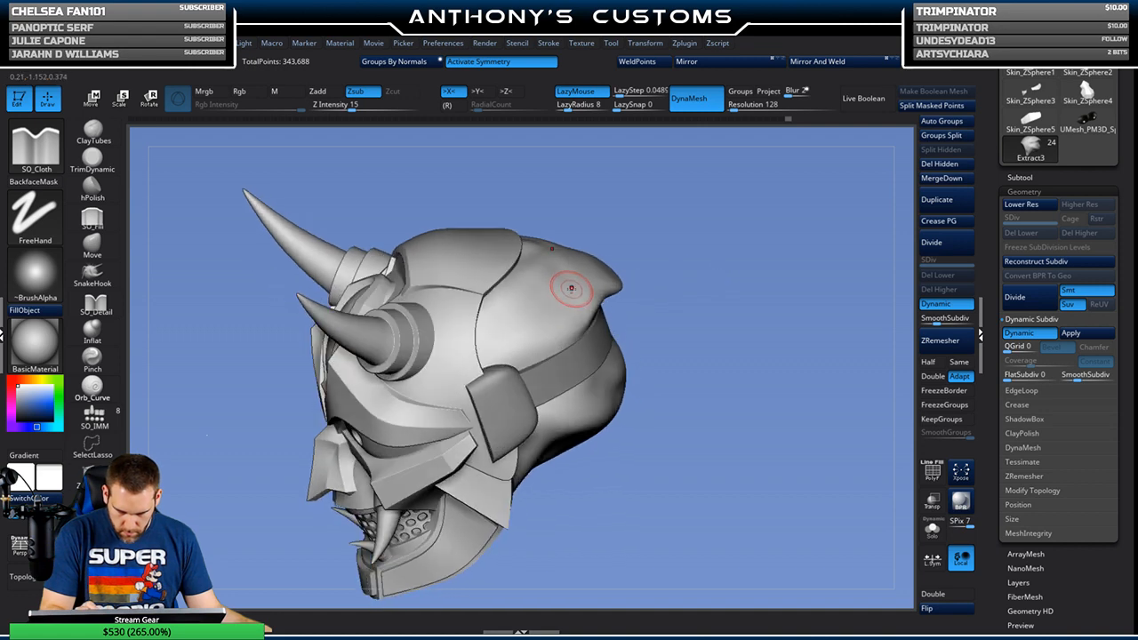
{"action": "left_click_drag", "start_coordinate": [582, 288], "coordinate": [578, 293]}
{"action": "key", "text": "space"}
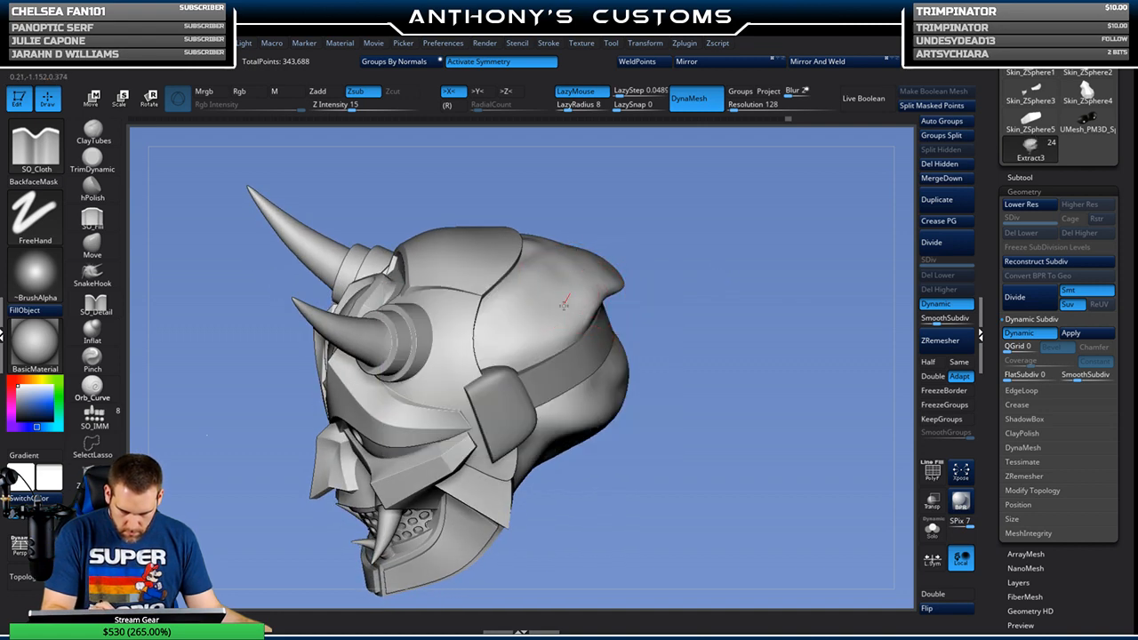
{"action": "left_click_drag", "start_coordinate": [495, 312], "coordinate": [527, 284]}
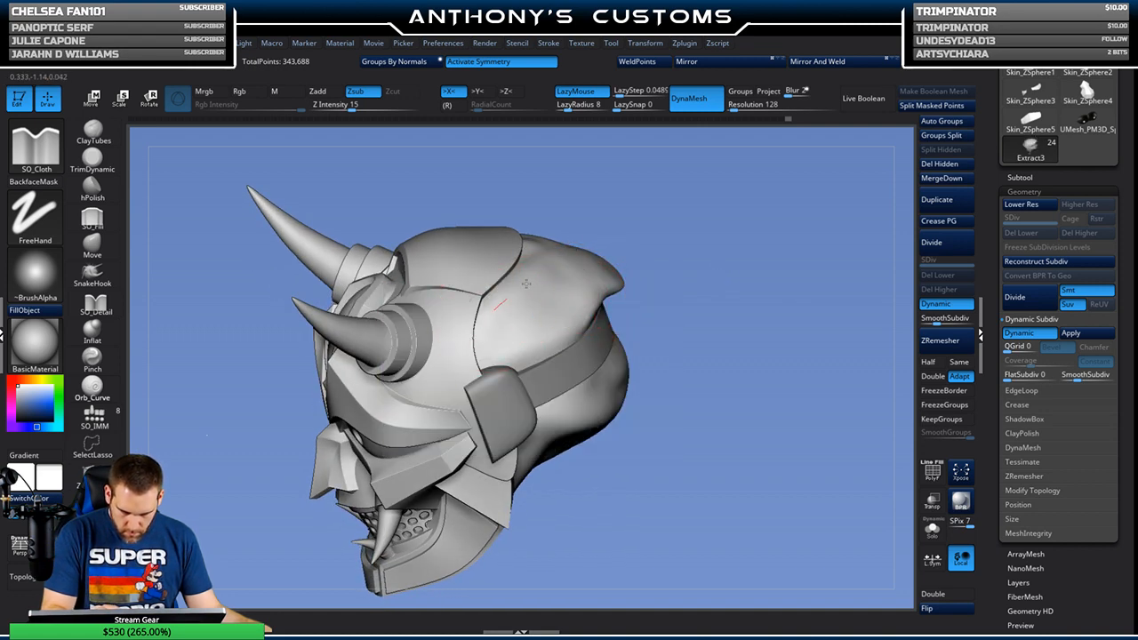
{"action": "mouse_move", "coordinate": [715, 272]}
{"action": "left_mouse_down"}
{"action": "mouse_move", "coordinate": [719, 288]}
{"action": "mouse_move", "coordinate": [768, 249]}
{"action": "mouse_move", "coordinate": [767, 342]}
{"action": "mouse_move", "coordinate": [735, 387]}
{"action": "mouse_move", "coordinate": [640, 418]}
{"action": "mouse_move", "coordinate": [714, 315]}
{"action": "mouse_move", "coordinate": [700, 266]}
{"action": "left_mouse_up"}
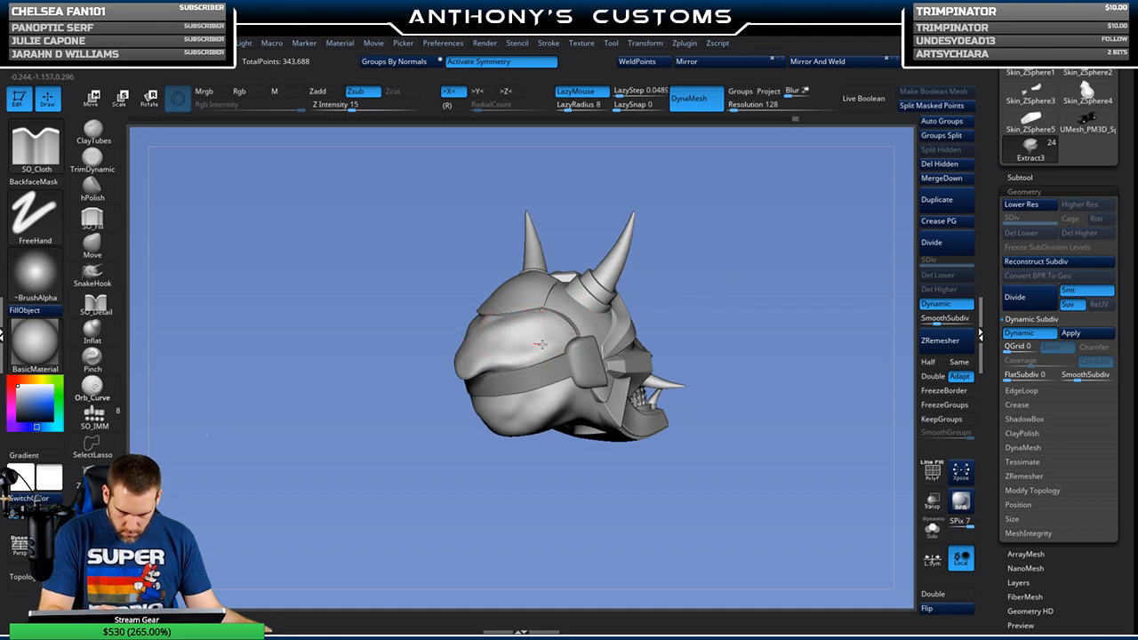
{"action": "left_click_drag", "start_coordinate": [725, 289], "coordinate": [634, 335]}
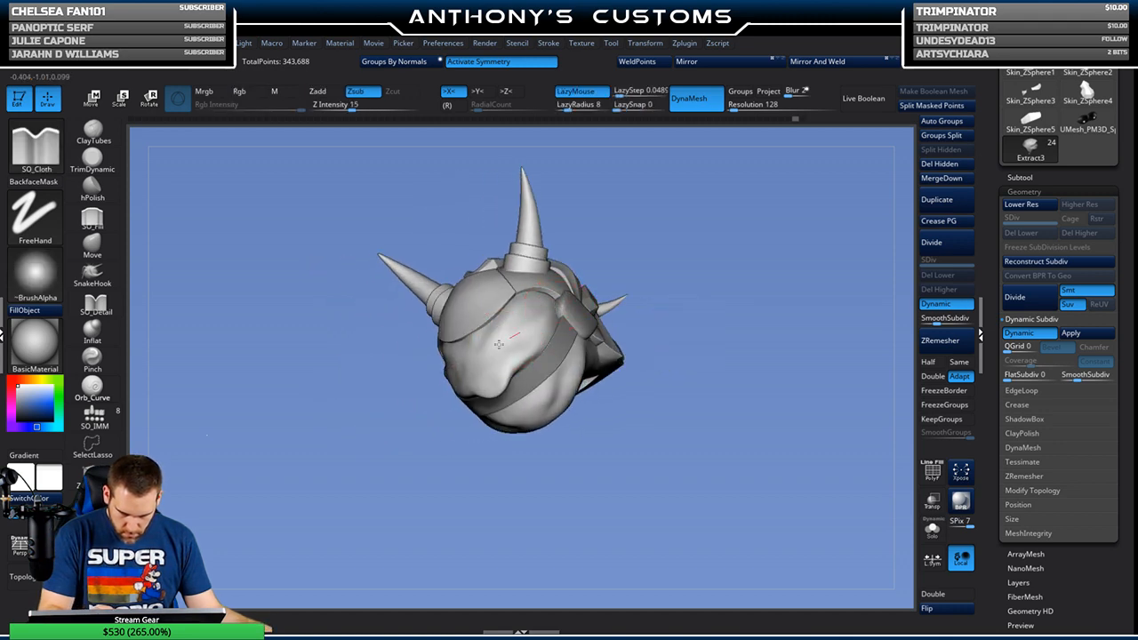
Step: Sculpt SO_Cloth folds into the lower back-of-head piece beneath the strap and down toward the jaw
{"action": "left_click_drag", "start_coordinate": [694, 270], "coordinate": [762, 216]}
{"action": "left_click_drag", "start_coordinate": [722, 302], "coordinate": [740, 325]}
{"action": "left_click_drag", "start_coordinate": [676, 309], "coordinate": [676, 258]}
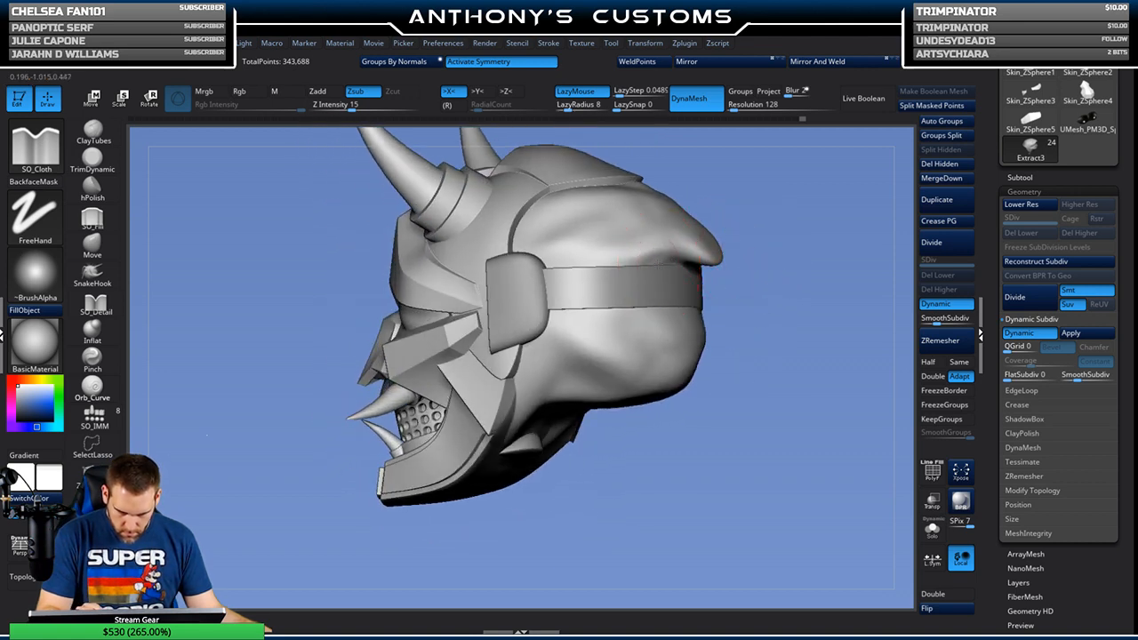
{"action": "mouse_move", "coordinate": [783, 255]}
{"action": "left_mouse_down"}
{"action": "mouse_move", "coordinate": [767, 203]}
{"action": "mouse_move", "coordinate": [793, 251]}
{"action": "mouse_move", "coordinate": [798, 216]}
{"action": "mouse_move", "coordinate": [744, 261]}
{"action": "mouse_move", "coordinate": [559, 359]}
{"action": "left_mouse_up"}
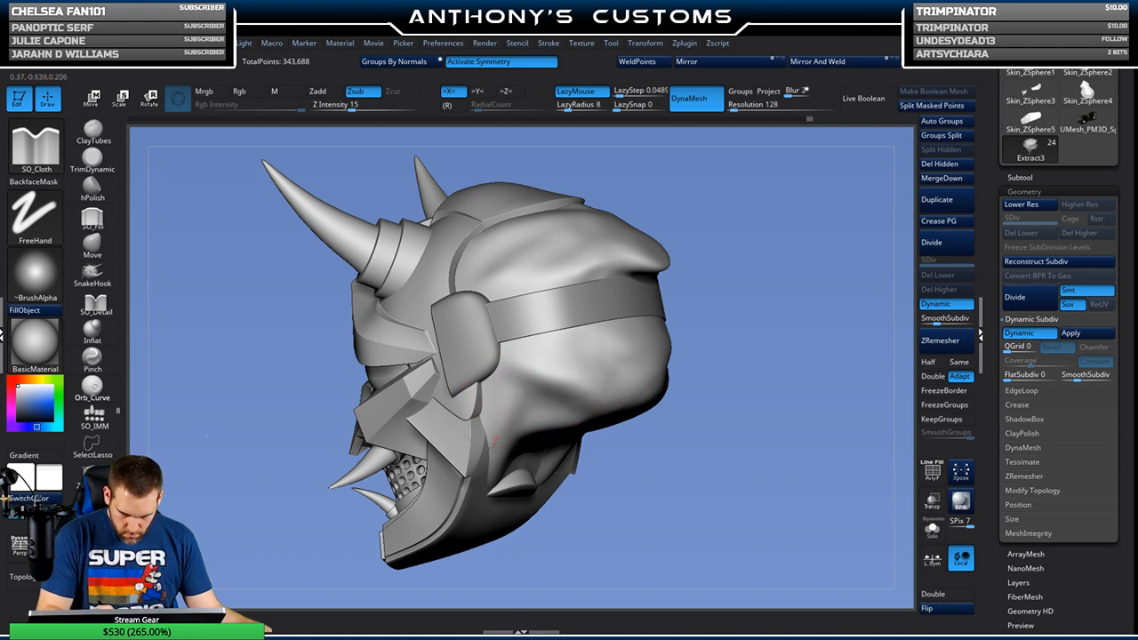
{"action": "mouse_move", "coordinate": [717, 322]}
{"action": "left_mouse_down"}
{"action": "mouse_move", "coordinate": [767, 305]}
{"action": "mouse_move", "coordinate": [709, 317]}
{"action": "left_mouse_up"}
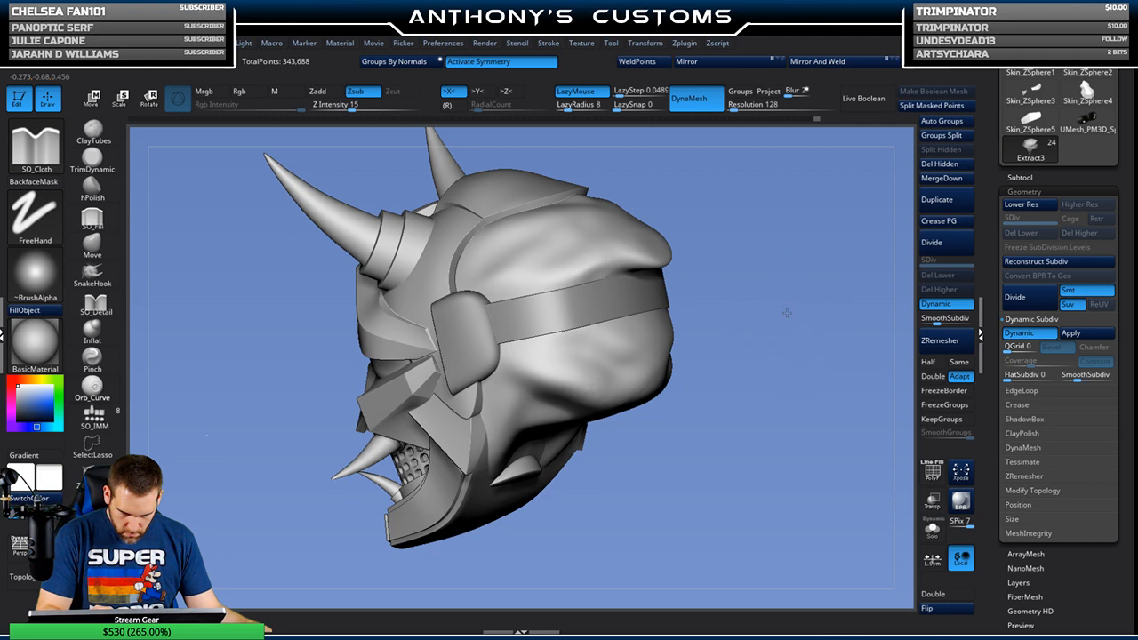
{"action": "left_click_drag", "start_coordinate": [787, 313], "coordinate": [751, 222]}
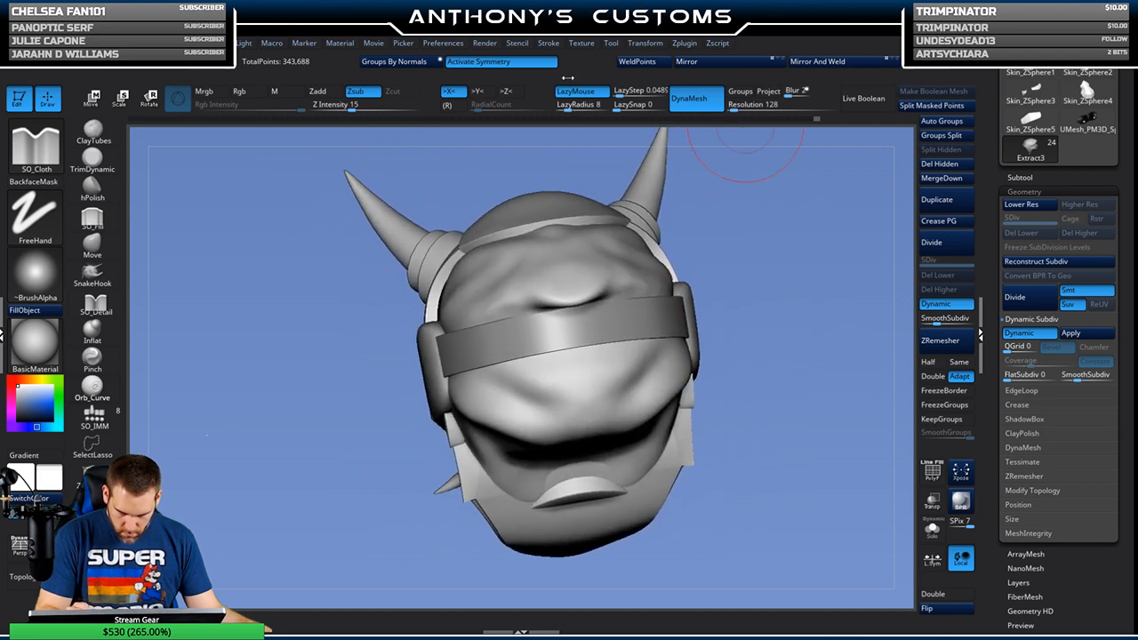
Step: Turn off symmetry and sculpt uneven SO_Cloth folds across the upper back-of-head piece, down to the strap
{"action": "key", "text": "x"}
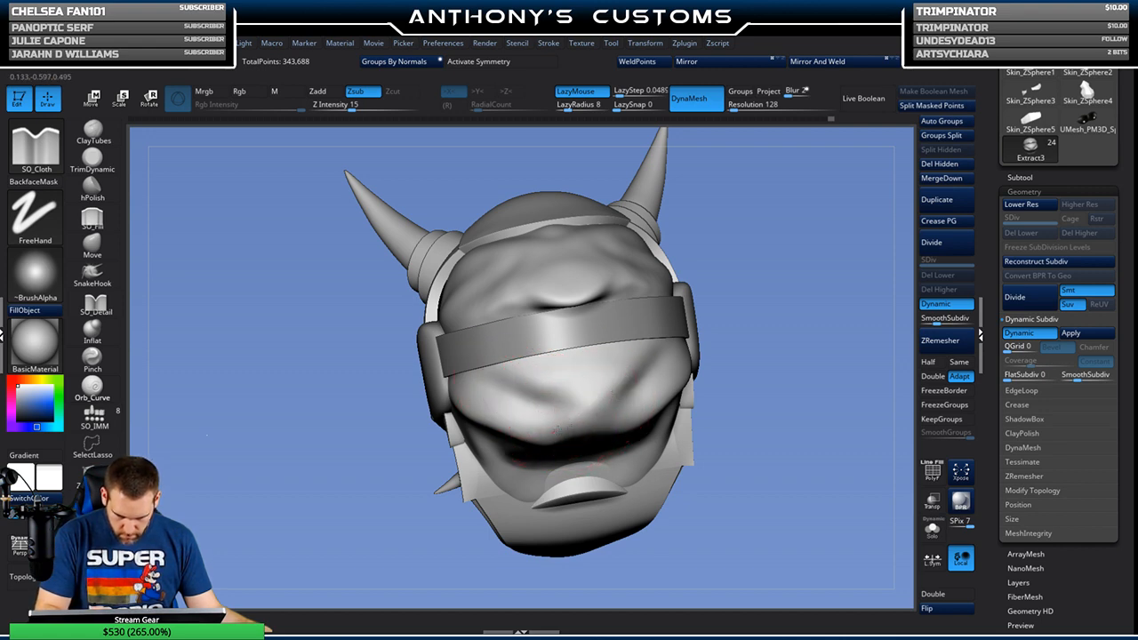
{"action": "left_click_drag", "start_coordinate": [780, 277], "coordinate": [772, 341]}
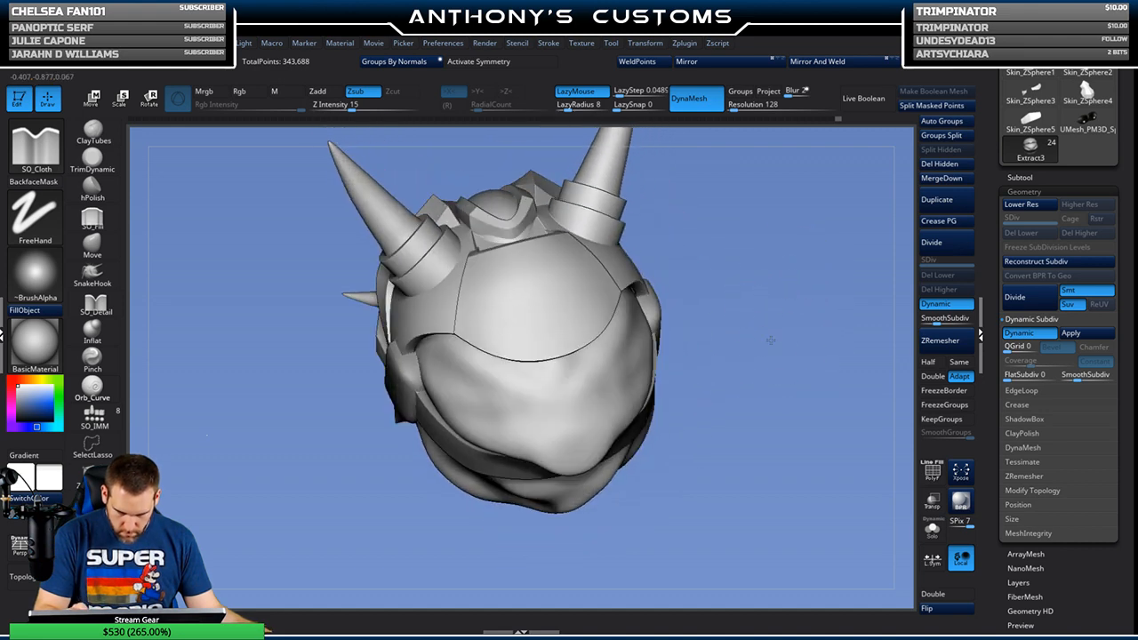
{"action": "left_click_drag", "start_coordinate": [698, 340], "coordinate": [515, 311]}
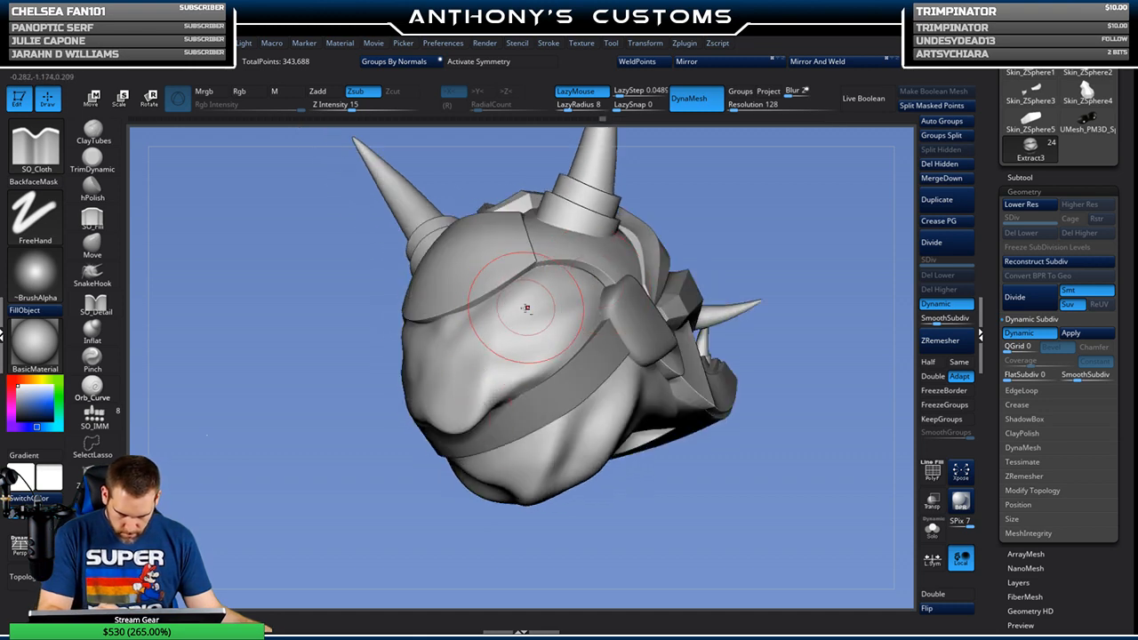
{"action": "left_click_drag", "start_coordinate": [759, 205], "coordinate": [651, 269]}
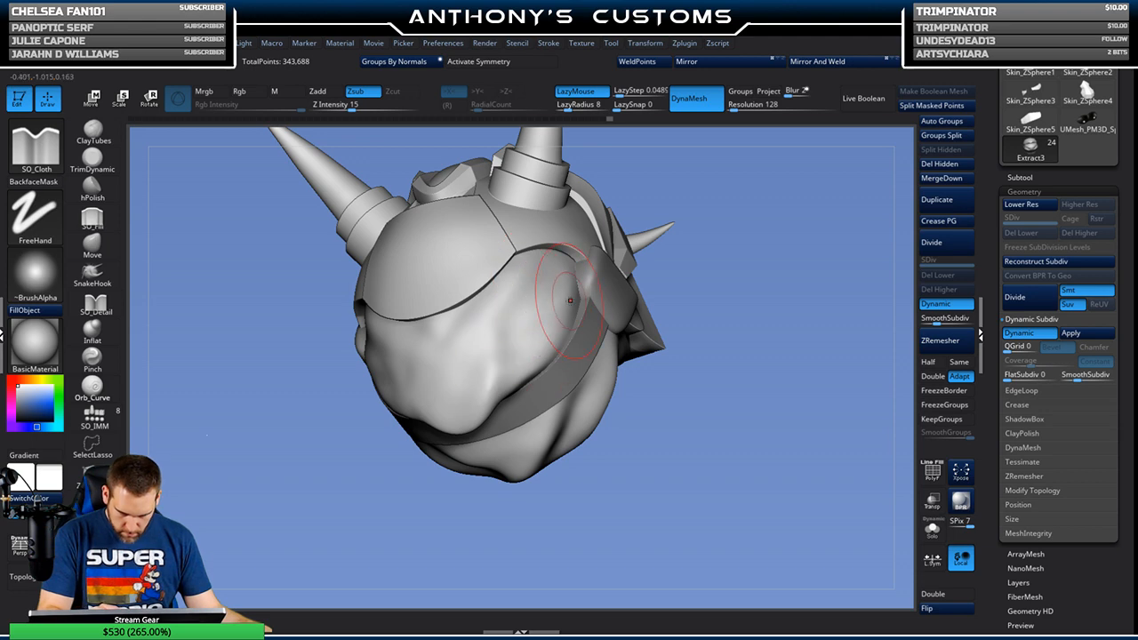
{"action": "left_click_drag", "start_coordinate": [623, 294], "coordinate": [647, 303]}
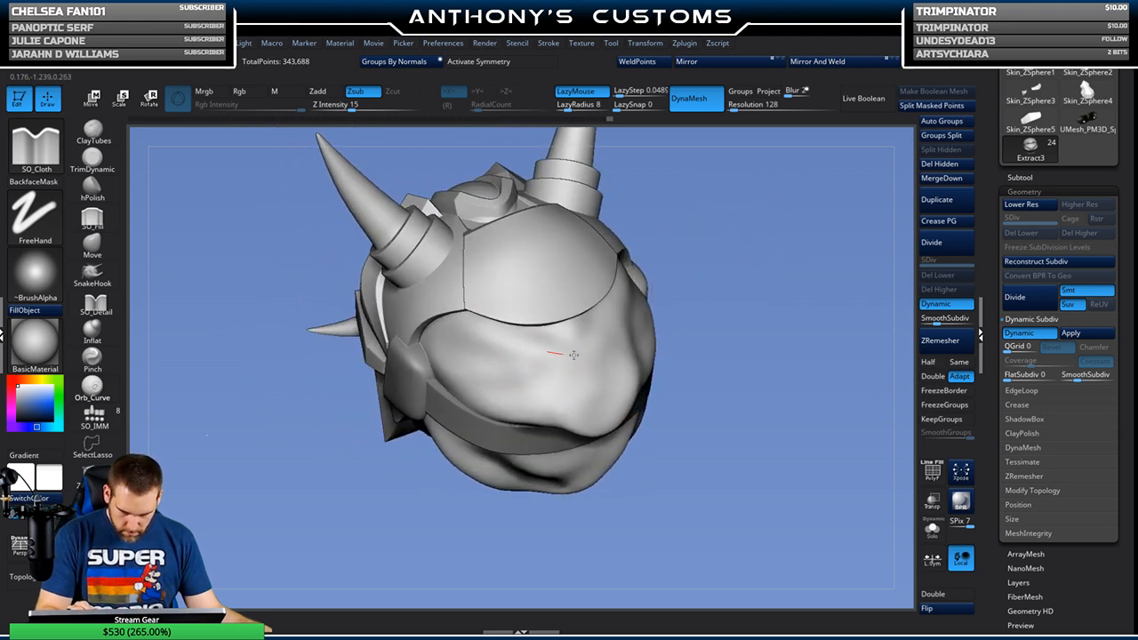
{"action": "left_click_drag", "start_coordinate": [669, 280], "coordinate": [713, 258]}
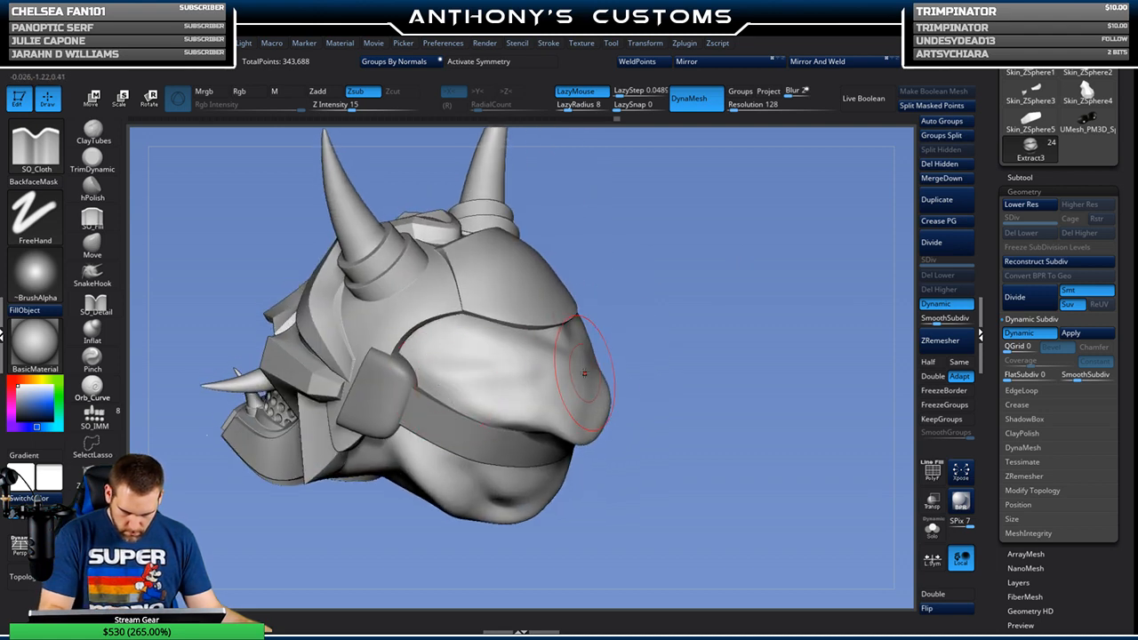
{"action": "left_click_drag", "start_coordinate": [683, 360], "coordinate": [629, 302]}
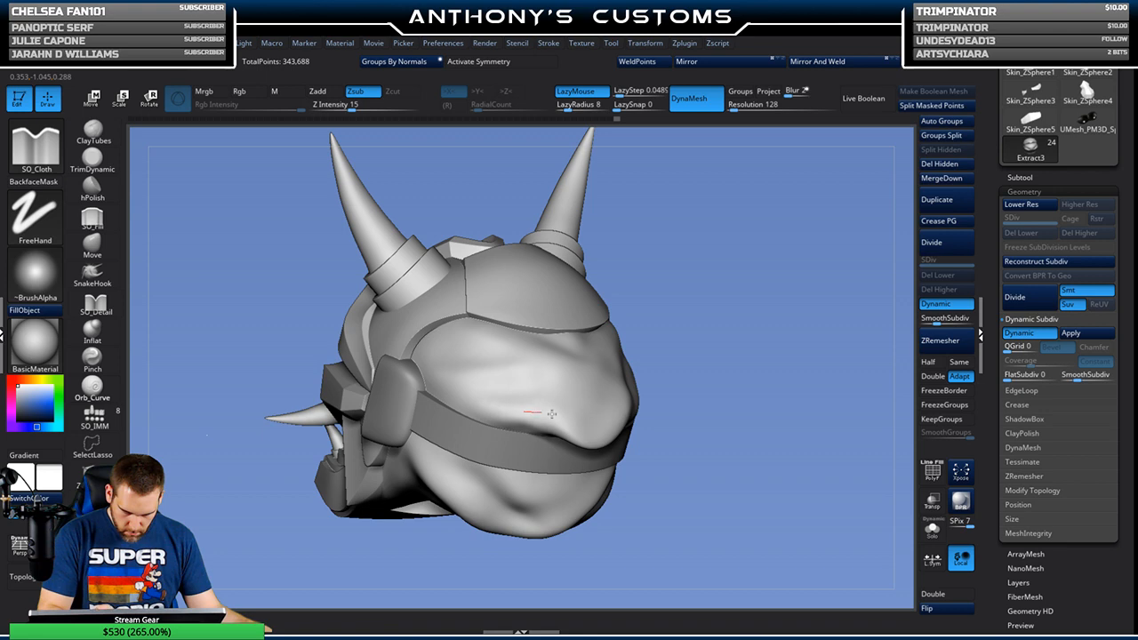
{"action": "left_click_drag", "start_coordinate": [738, 319], "coordinate": [729, 287], "text": "shift"}
{"action": "mouse_move", "coordinate": [766, 336]}
{"action": "left_mouse_down"}
{"action": "mouse_move", "coordinate": [765, 318]}
{"action": "mouse_move", "coordinate": [765, 356]}
{"action": "mouse_move", "coordinate": [763, 328]}
{"action": "left_mouse_up"}
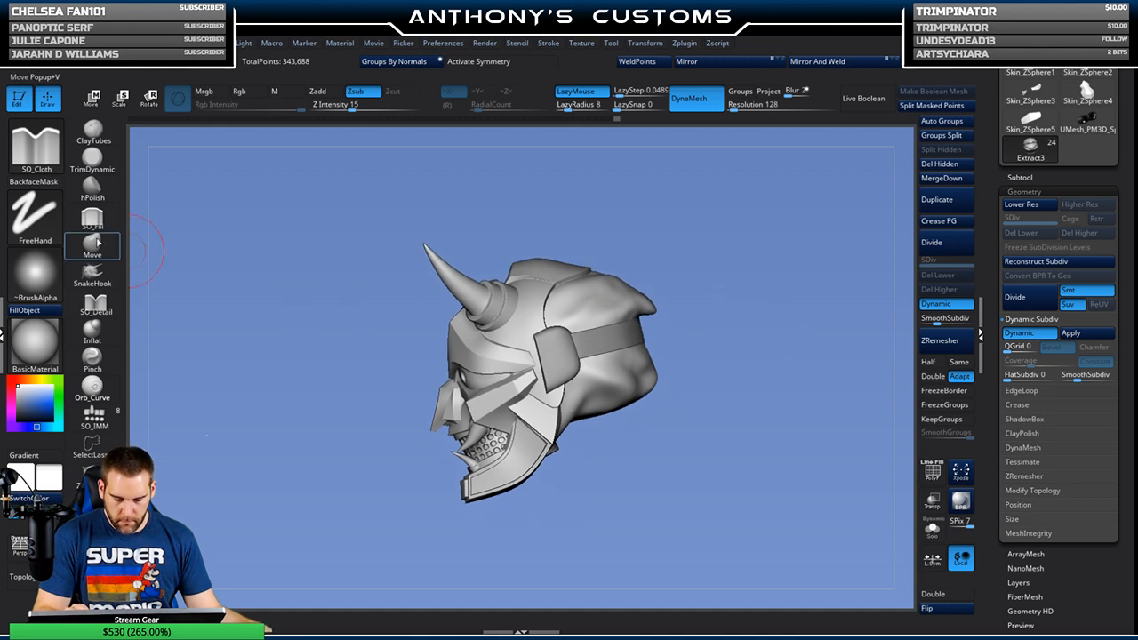
Step: Adjust the bulges of the back-of-head piece around the strap with a resized Move brush, without symmetry
{"action": "key", "text": "b"}
{"action": "key", "text": "m"}
{"action": "key", "text": "v"}
{"action": "key", "text": "space"}
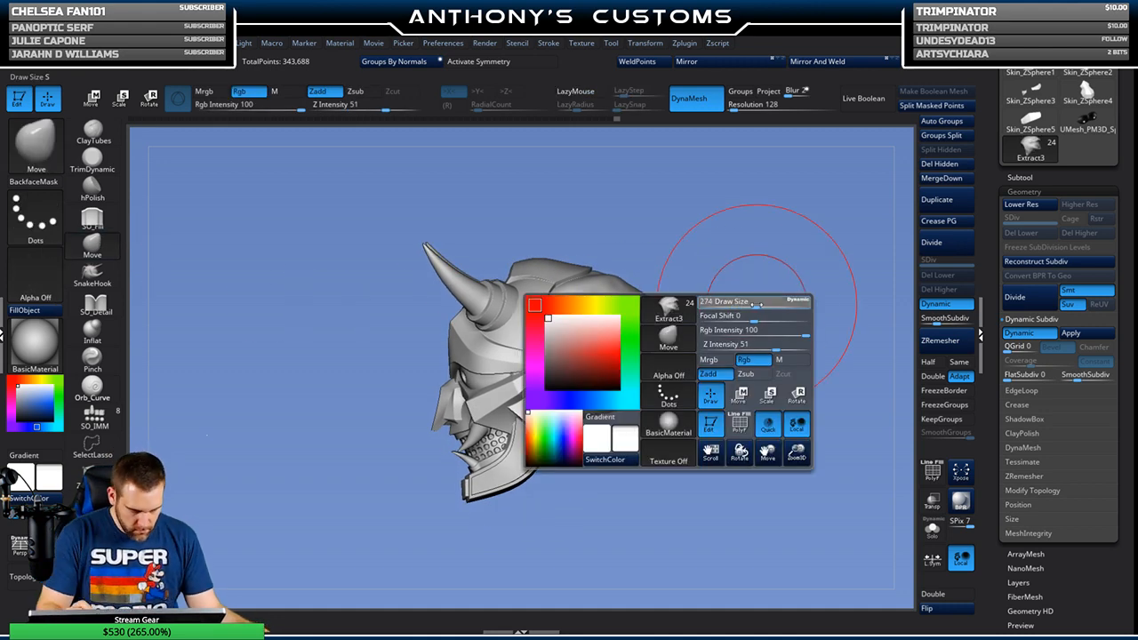
{"action": "left_click_drag", "start_coordinate": [681, 386], "coordinate": [750, 261]}
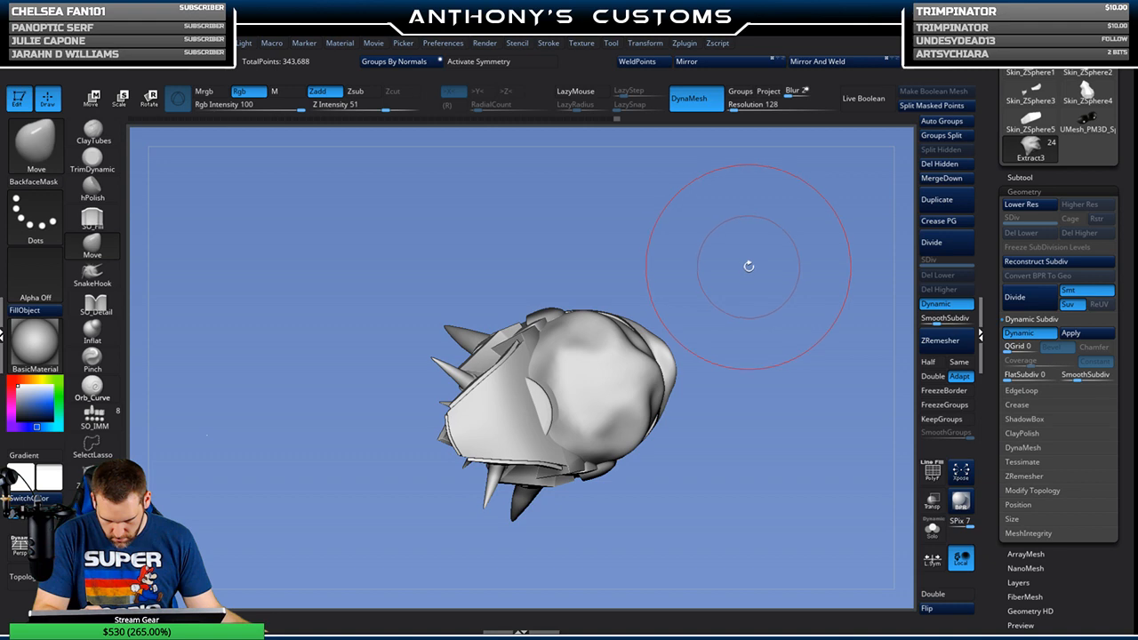
{"action": "key", "text": "space"}
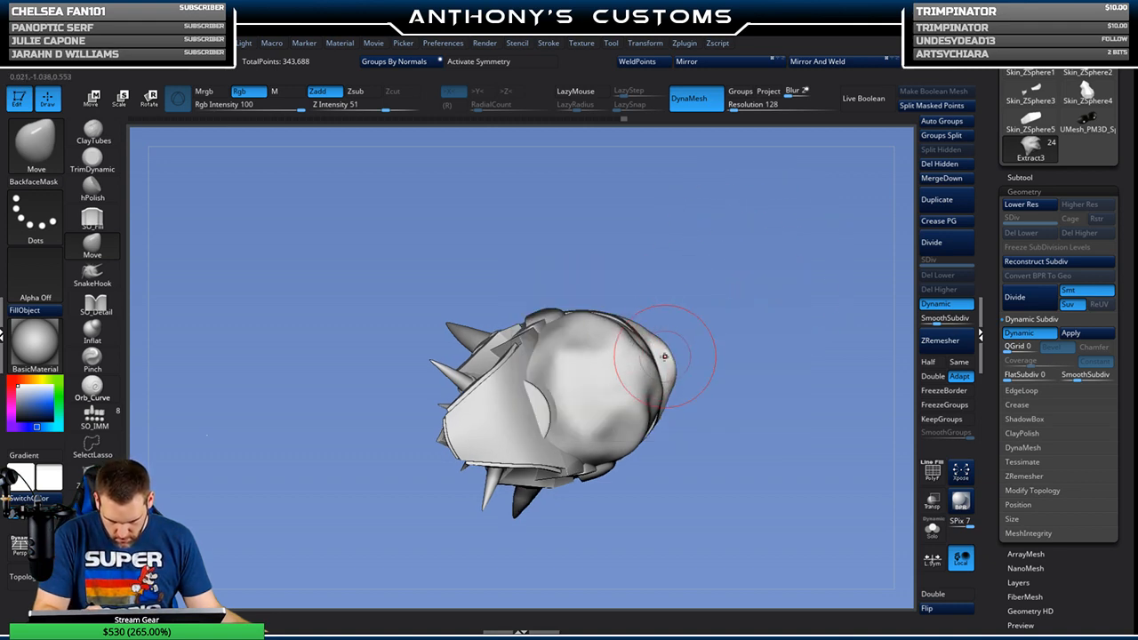
{"action": "mouse_move", "coordinate": [725, 291]}
{"action": "left_mouse_down"}
{"action": "mouse_move", "coordinate": [754, 388]}
{"action": "mouse_move", "coordinate": [685, 373]}
{"action": "mouse_move", "coordinate": [737, 371]}
{"action": "mouse_move", "coordinate": [689, 267]}
{"action": "mouse_move", "coordinate": [654, 374]}
{"action": "left_mouse_up"}
{"action": "left_click_drag", "start_coordinate": [761, 308], "coordinate": [802, 317]}
{"action": "left_click_drag", "start_coordinate": [717, 390], "coordinate": [737, 425]}
{"action": "left_click_drag", "start_coordinate": [845, 338], "coordinate": [712, 351], "text": "alt"}
{"action": "key", "text": "f"}
{"action": "key", "text": "f"}
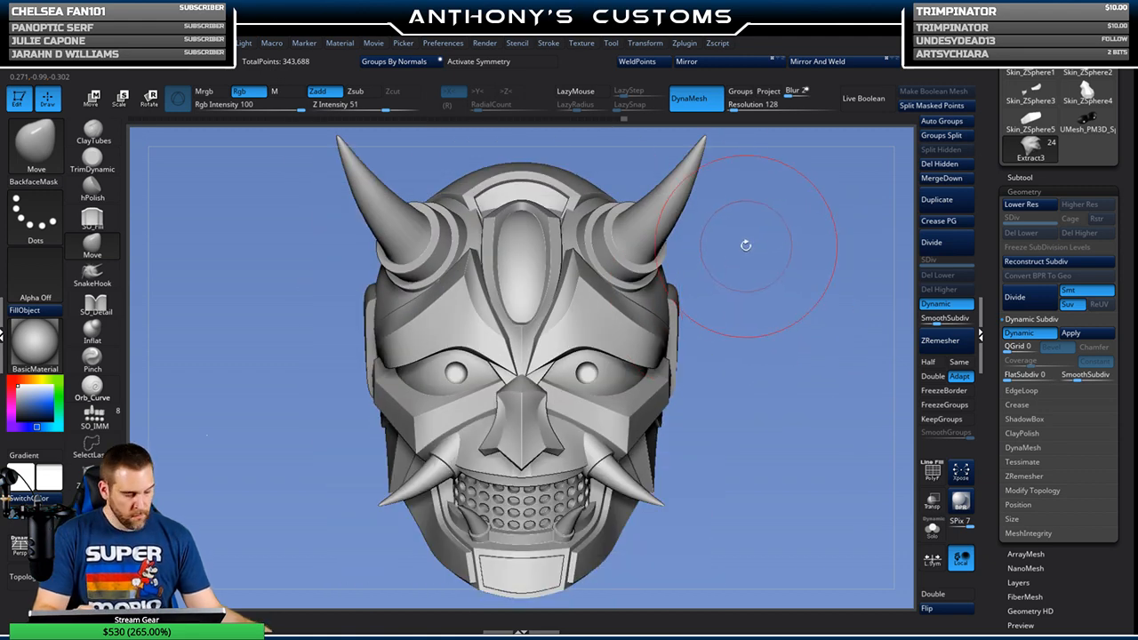
Step: Select the eye piece and place it directly above the PM3D_Cylinder3D1_3 pupil cylinders in the subtool order
{"action": "mouse_move", "coordinate": [759, 402]}
{"action": "left_mouse_down"}
{"action": "mouse_move", "coordinate": [712, 396]}
{"action": "mouse_move", "coordinate": [750, 382]}
{"action": "left_mouse_up"}
{"action": "left_click", "coordinate": [608, 373], "text": "alt"}
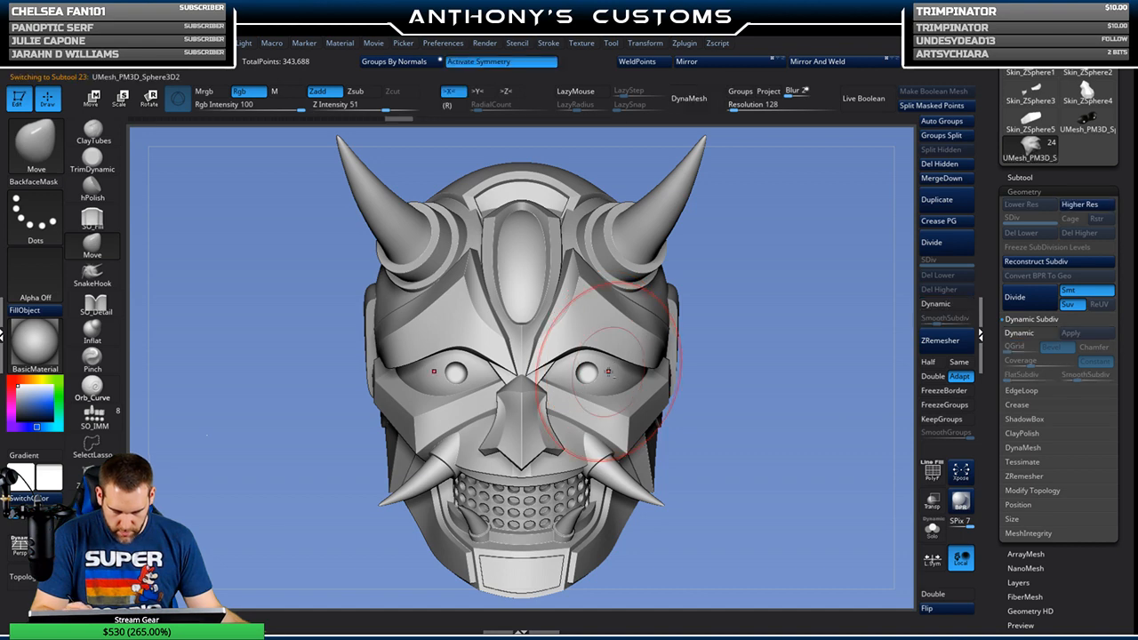
{"action": "left_click", "coordinate": [1030, 177]}
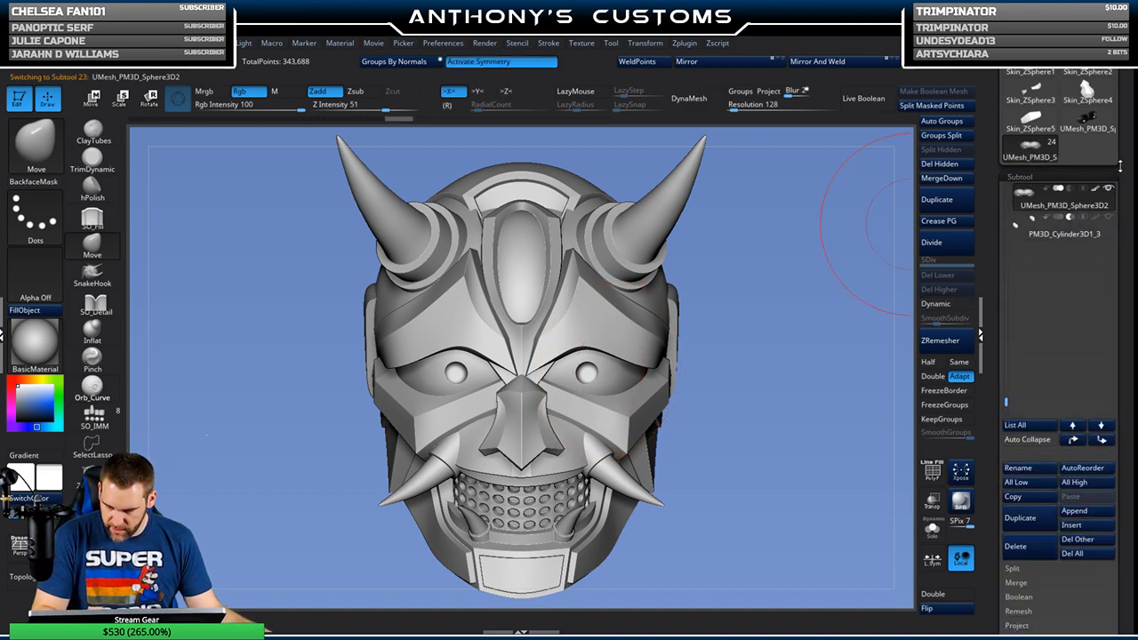
{"action": "left_click", "coordinate": [1102, 440]}
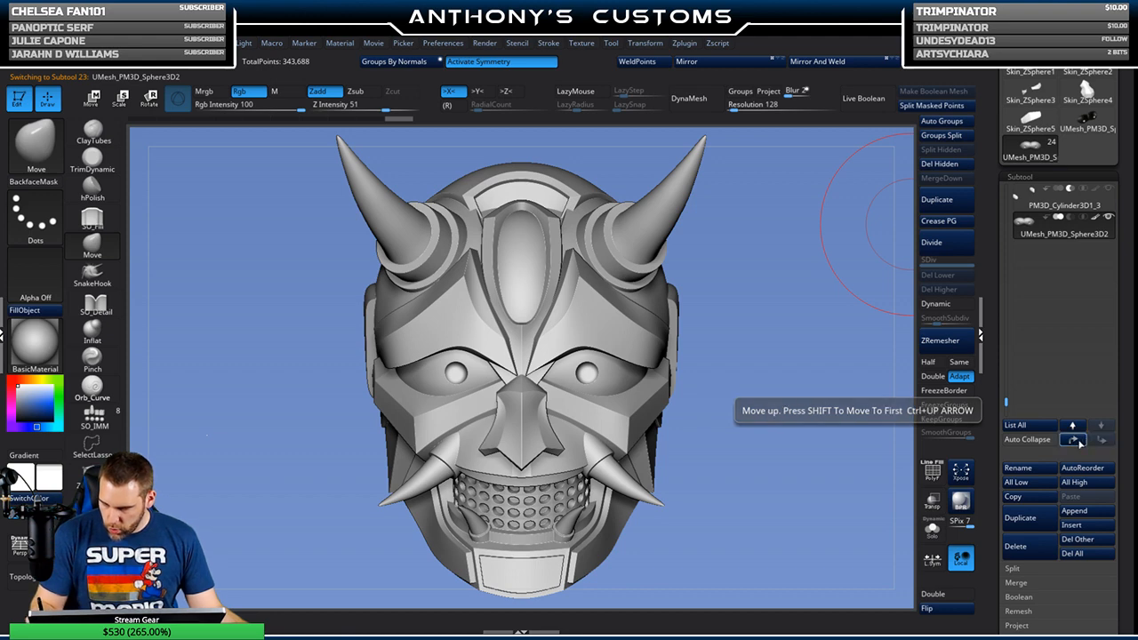
{"action": "left_click", "coordinate": [1072, 425]}
{"action": "mouse_move", "coordinate": [1111, 220]}
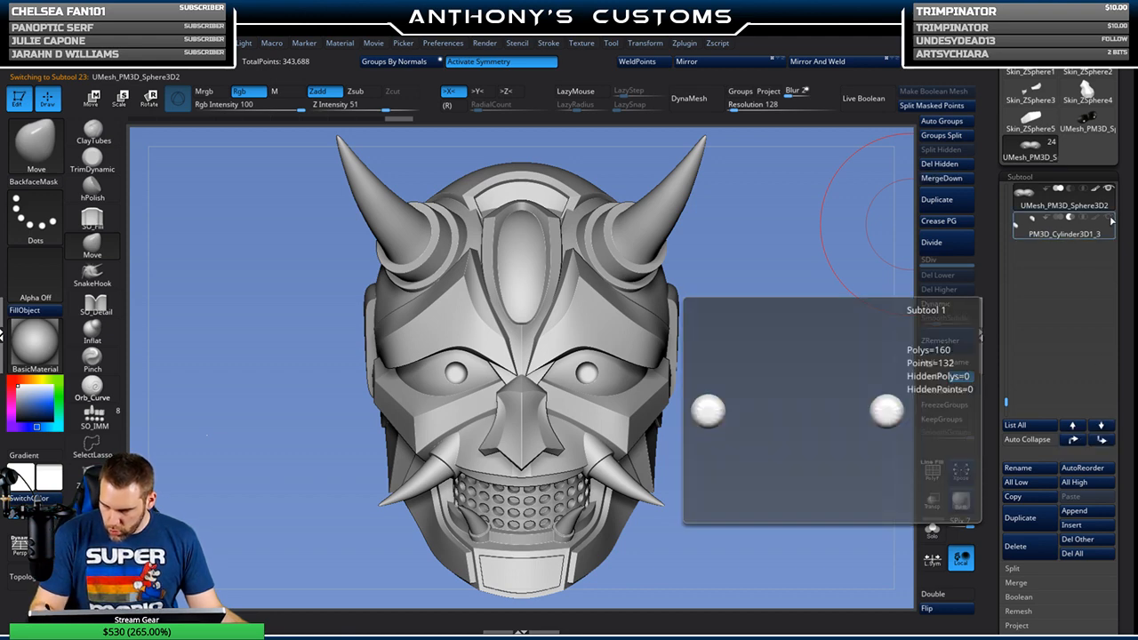
Step: Enable Dynamic subdivision for the pupil cylinders and turn on Live Boolean to preview their cut into the eyes
{"action": "left_click_drag", "start_coordinate": [788, 382], "coordinate": [805, 365]}
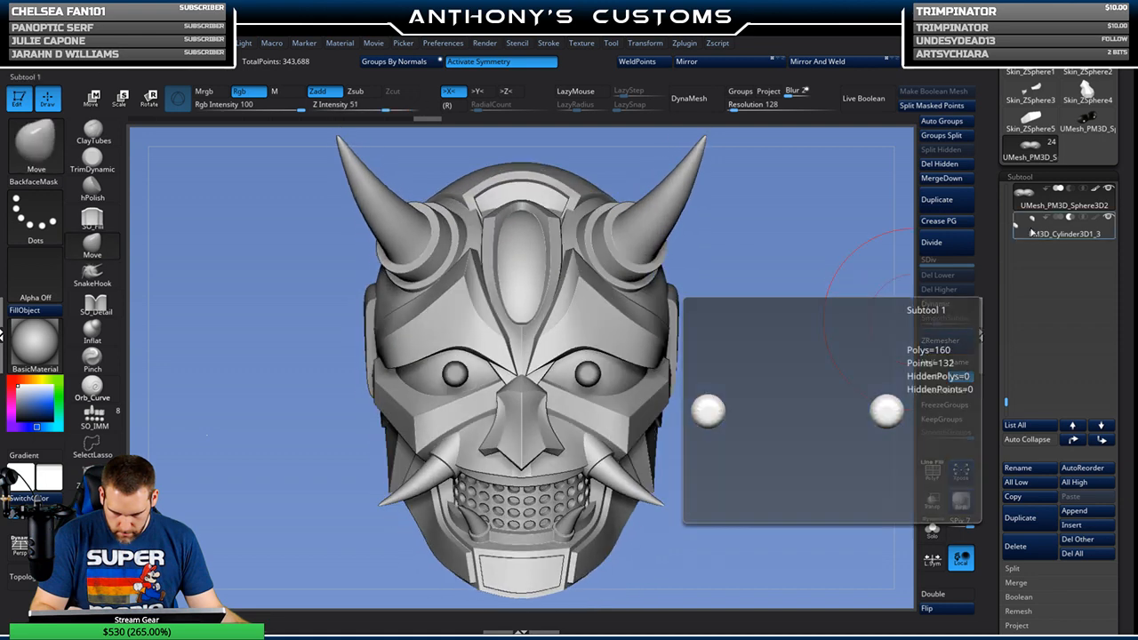
{"action": "left_click", "coordinate": [945, 303]}
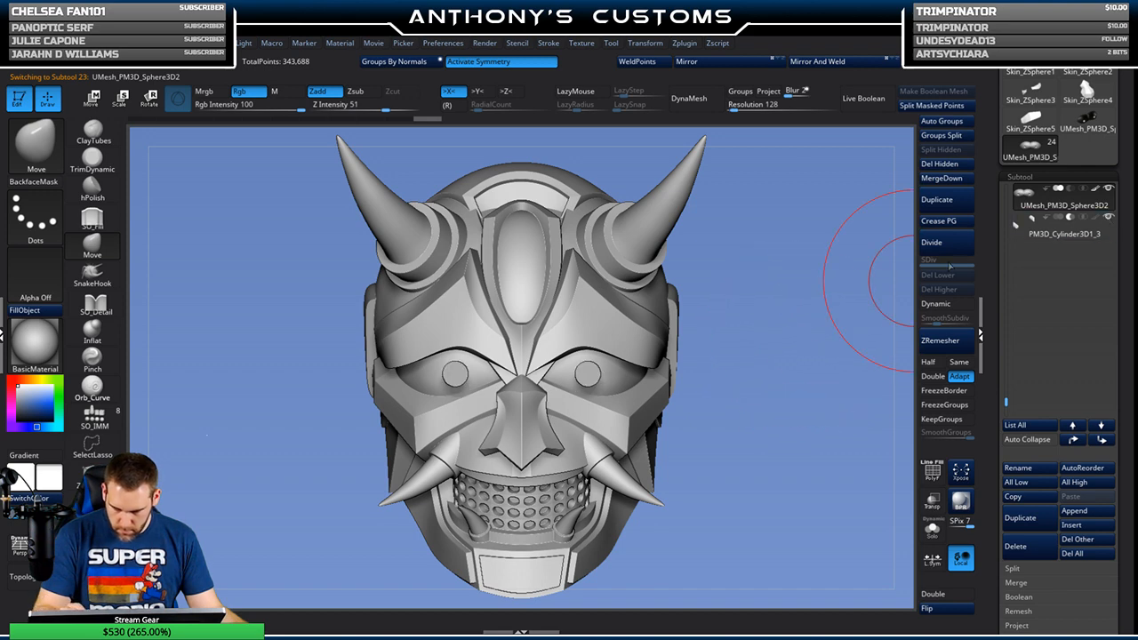
{"action": "left_click", "coordinate": [870, 99]}
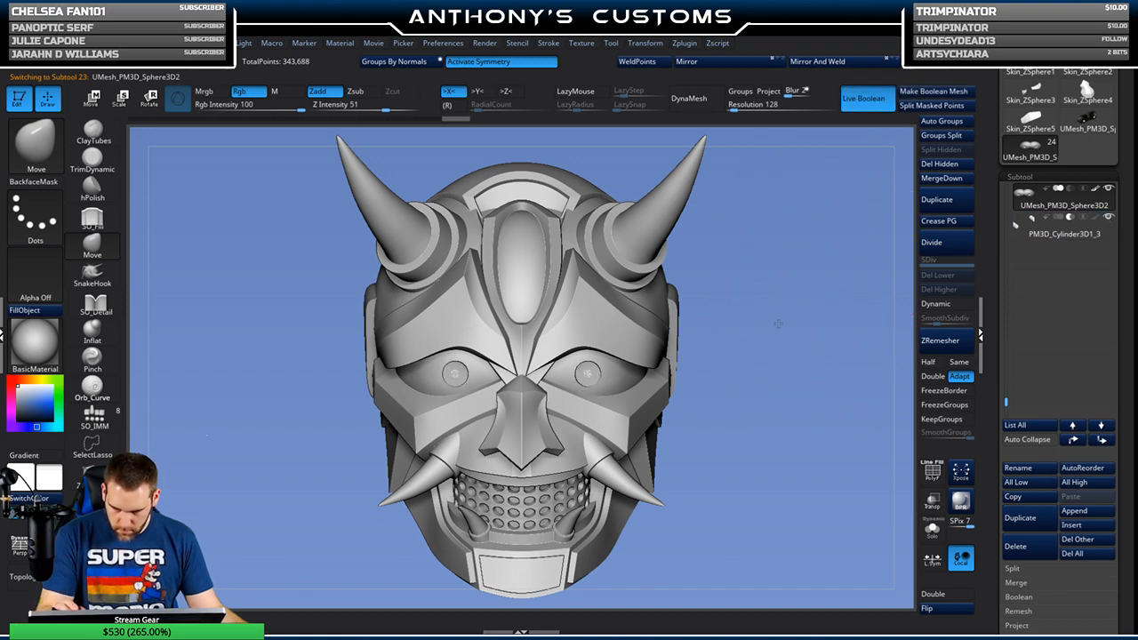
Step: Select the pupil cylinders and shift them slightly backward into the eyes along the depth axis
{"action": "left_click_drag", "start_coordinate": [845, 329], "coordinate": [851, 281]}
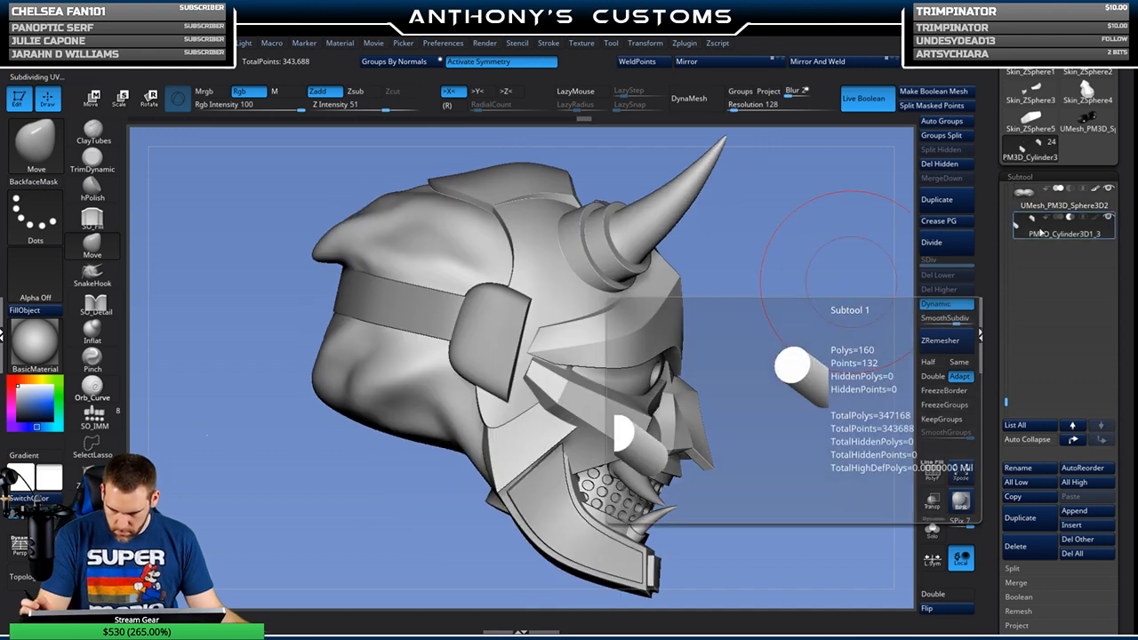
{"action": "key", "text": "w"}
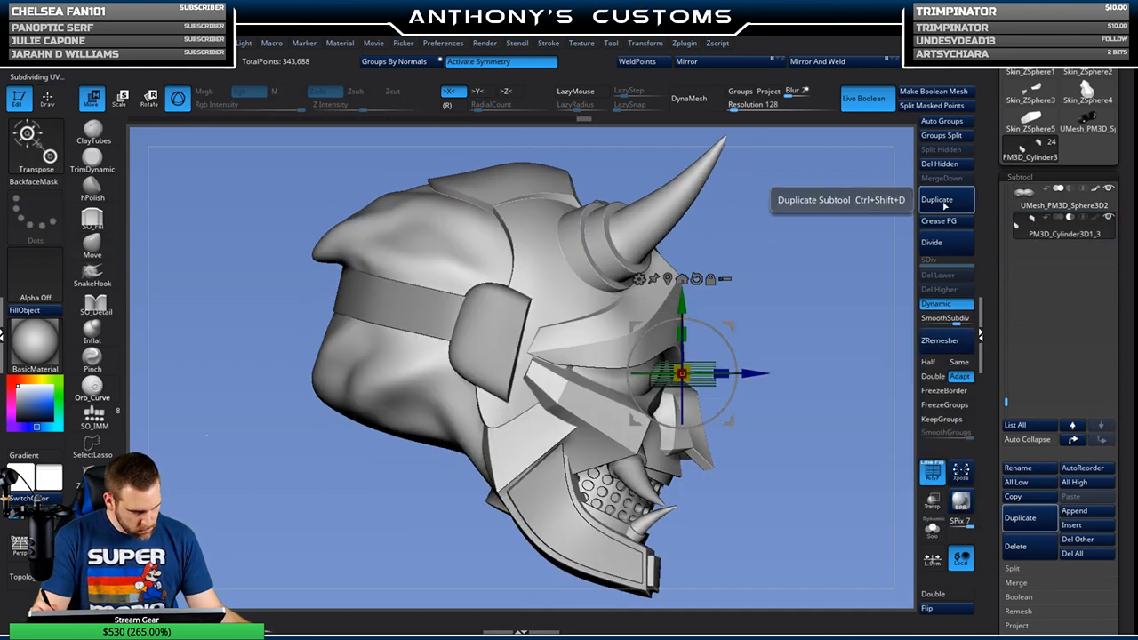
{"action": "left_click_drag", "start_coordinate": [753, 370], "coordinate": [747, 370]}
{"action": "left_click_drag", "start_coordinate": [822, 323], "coordinate": [233, 374]}
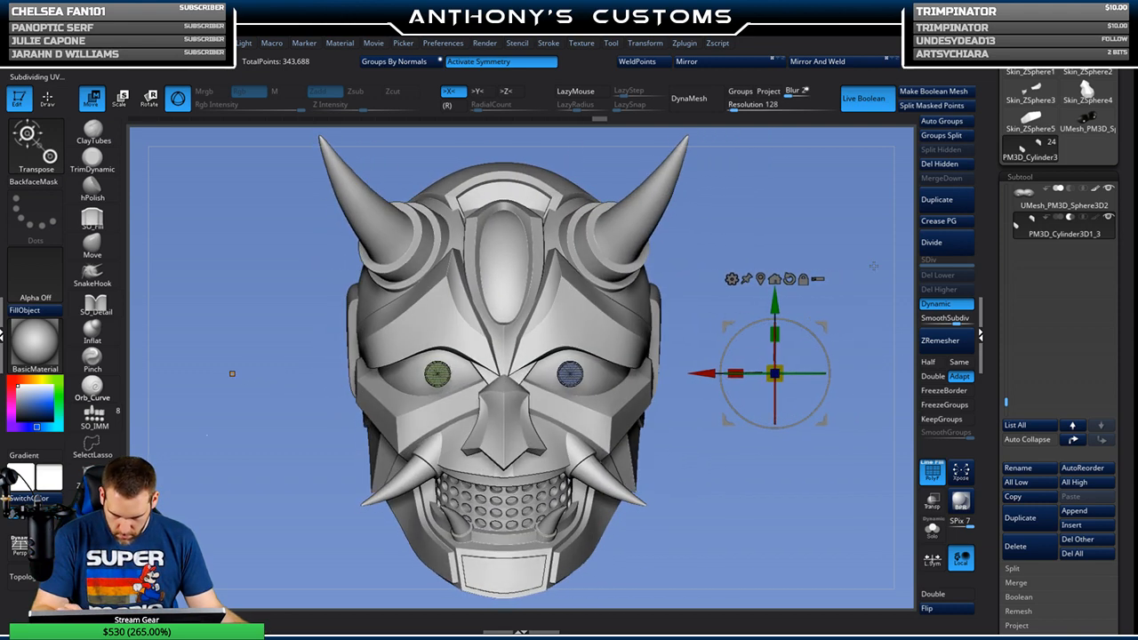
{"action": "key", "text": "shift+f"}
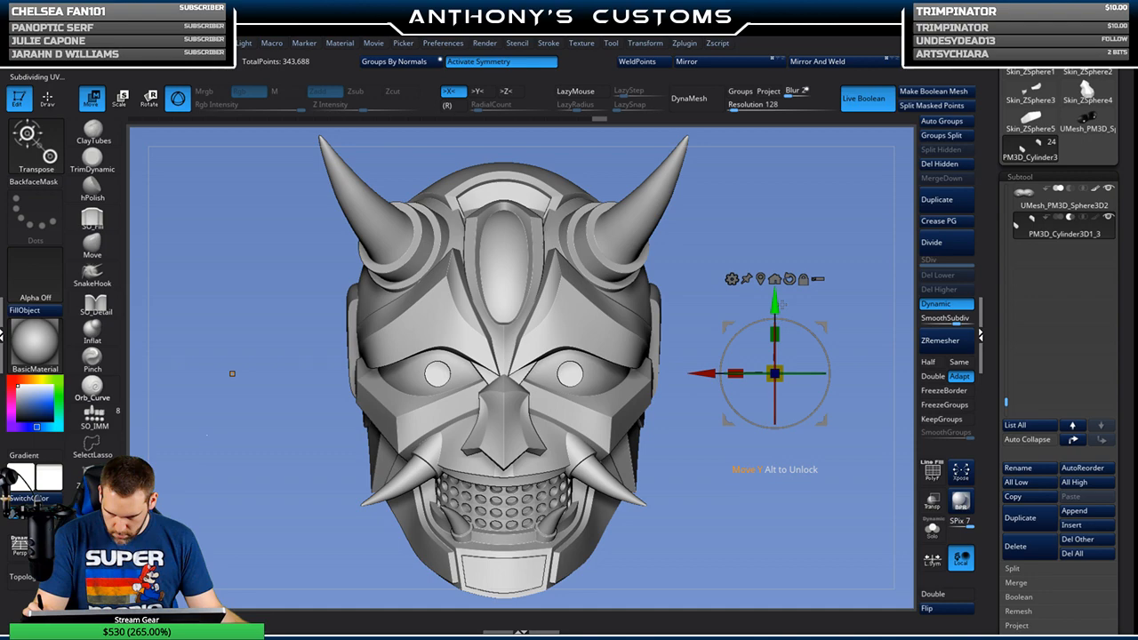
{"action": "mouse_move", "coordinate": [232, 374]}
{"action": "left_mouse_down"}
{"action": "mouse_move", "coordinate": [264, 304]}
{"action": "mouse_move", "coordinate": [232, 374]}
{"action": "left_mouse_up"}
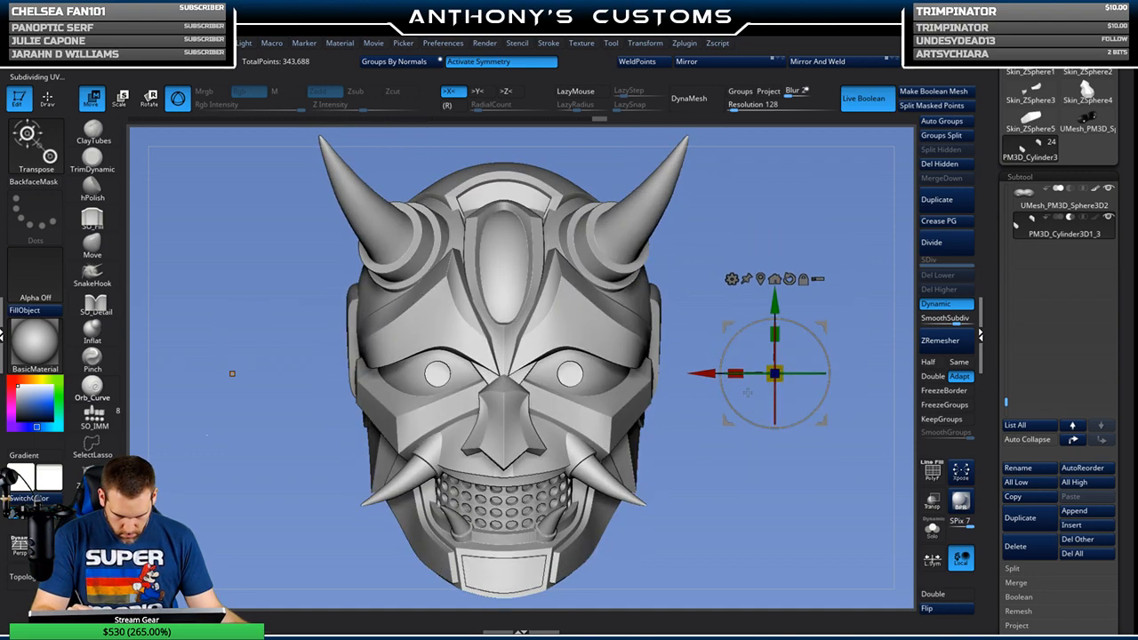
{"action": "left_click_drag", "start_coordinate": [719, 472], "coordinate": [766, 357], "text": "alt"}
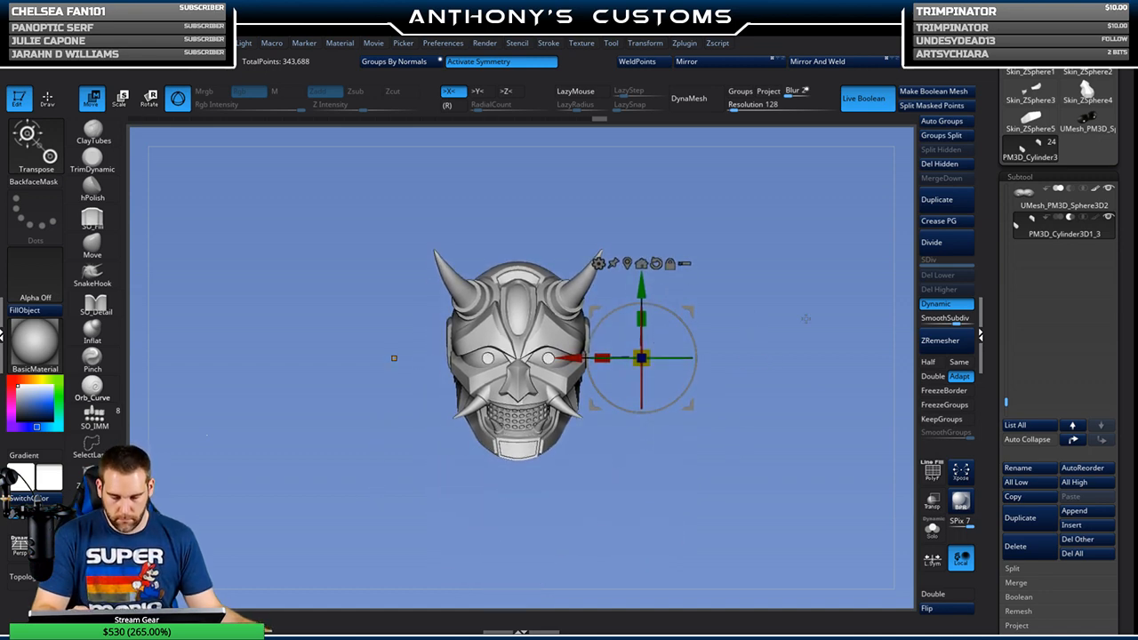
Step: Isolate the eye piece and pupil cylinders, make a Boolean mesh from them and insert the result as a subtool
{"action": "left_click", "coordinate": [1111, 218]}
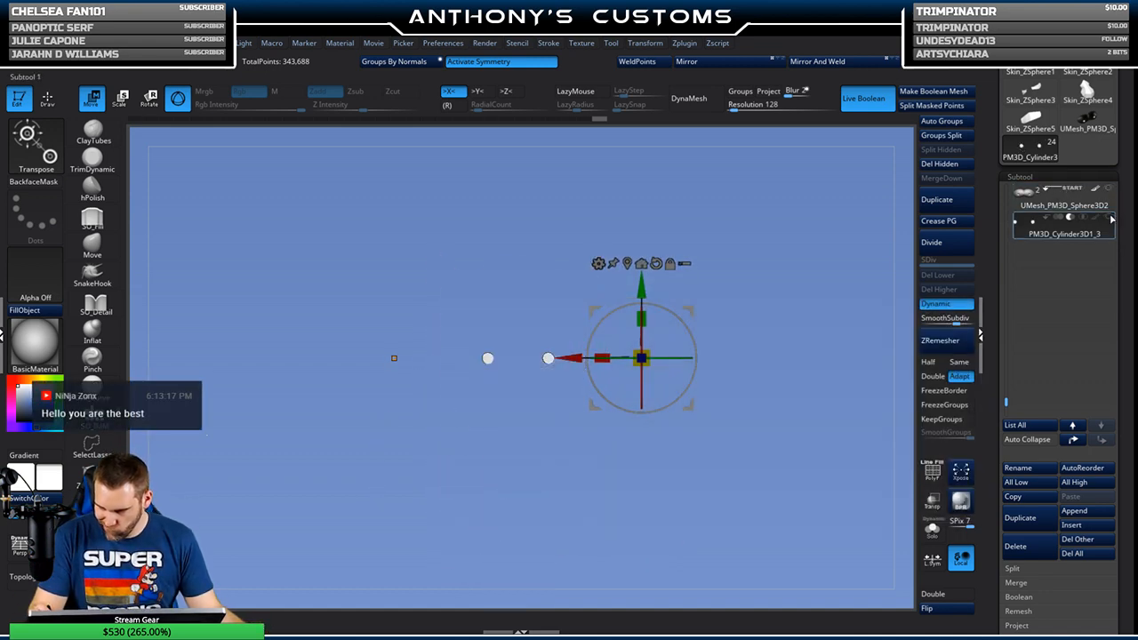
{"action": "left_click", "coordinate": [1112, 219]}
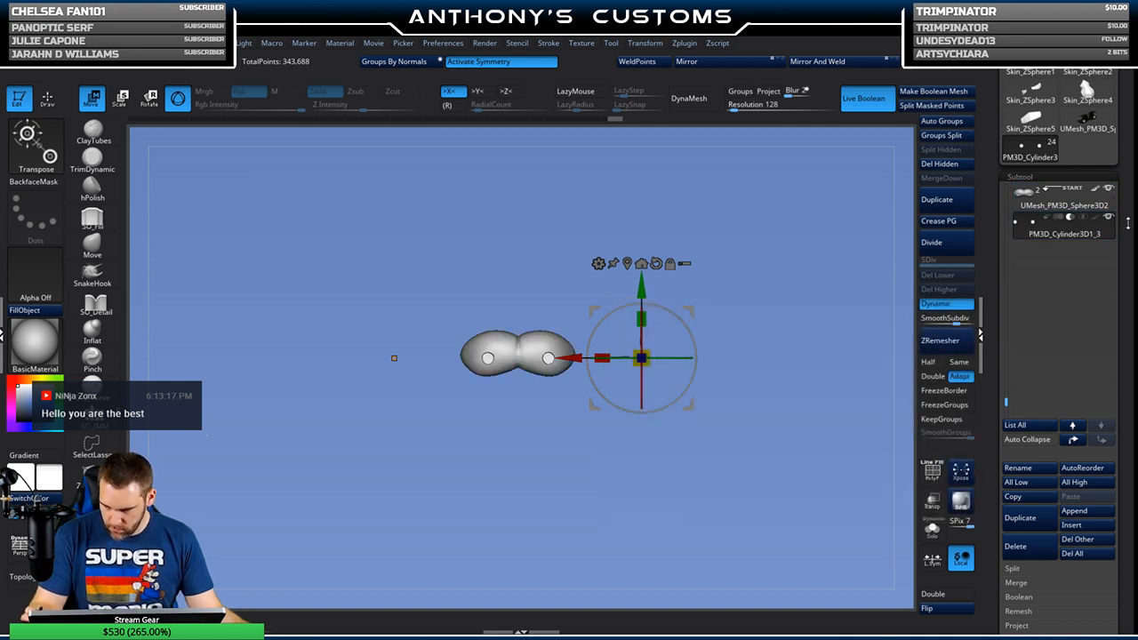
{"action": "left_click", "coordinate": [1083, 596]}
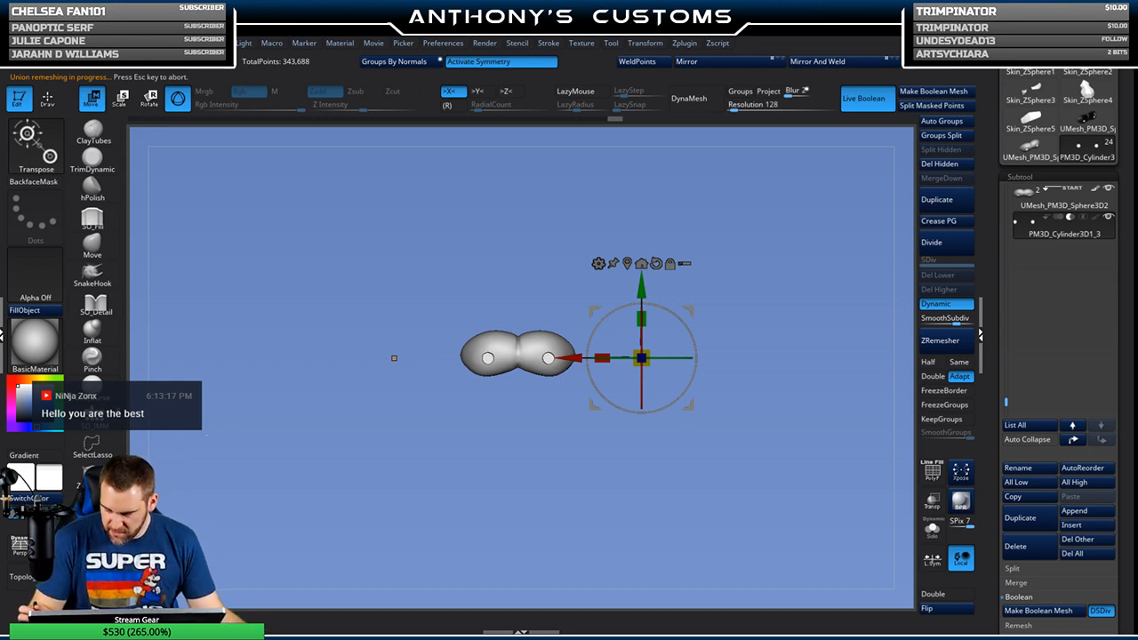
{"action": "left_click", "coordinate": [1084, 527]}
{"action": "left_click", "coordinate": [675, 474]}
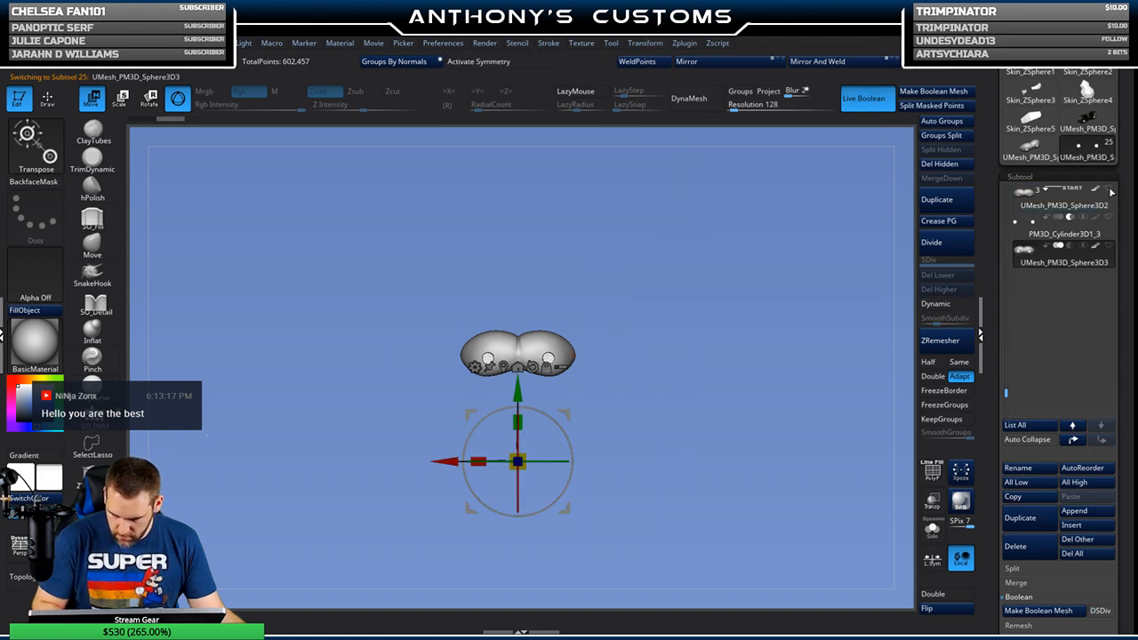
Step: Show the full mask again with the original eye piece, pupil cylinders and PM3D_Sphere3D1 hidden
{"action": "left_click", "coordinate": [1110, 247]}
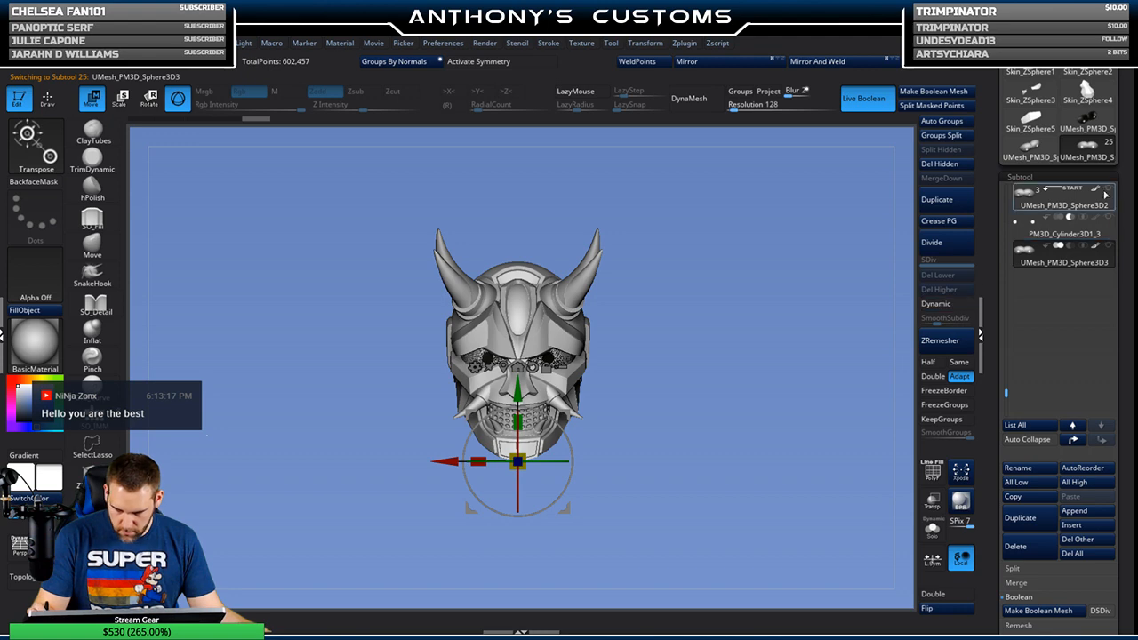
{"action": "left_click_drag", "start_coordinate": [1007, 390], "coordinate": [1008, 369]}
{"action": "left_click", "coordinate": [1108, 219]}
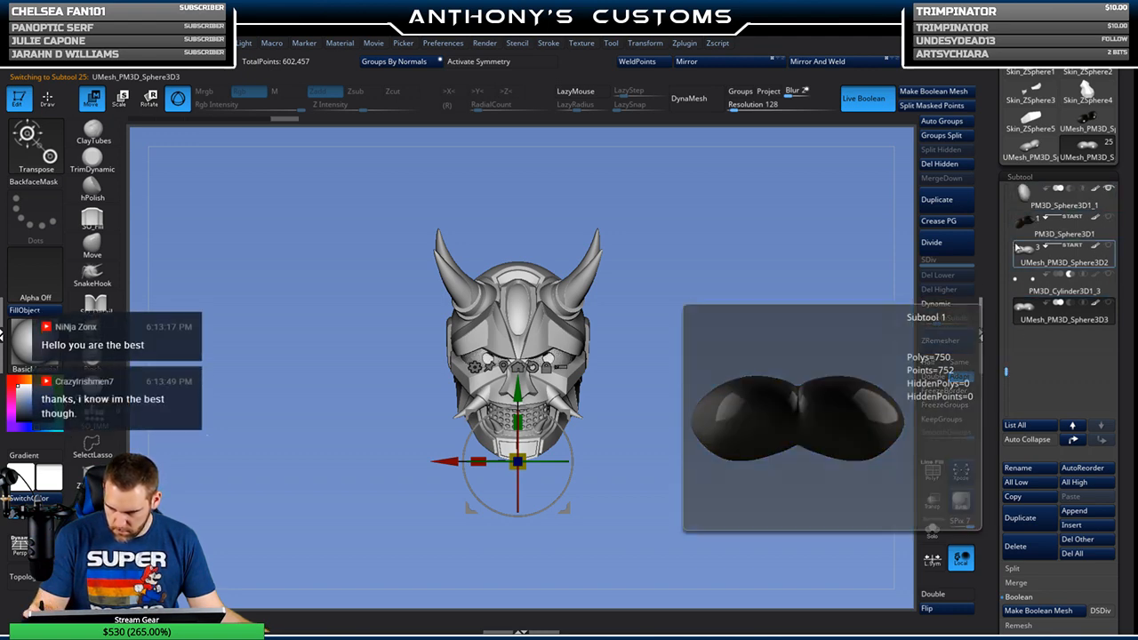
Step: Locate the PM3D_Cube3D1 brow piece among the subtools and inspect the mask from the side
{"action": "mouse_move", "coordinate": [661, 485]}
{"action": "left_mouse_down"}
{"action": "mouse_move", "coordinate": [682, 477]}
{"action": "mouse_move", "coordinate": [662, 454]}
{"action": "mouse_move", "coordinate": [660, 482]}
{"action": "left_mouse_up"}
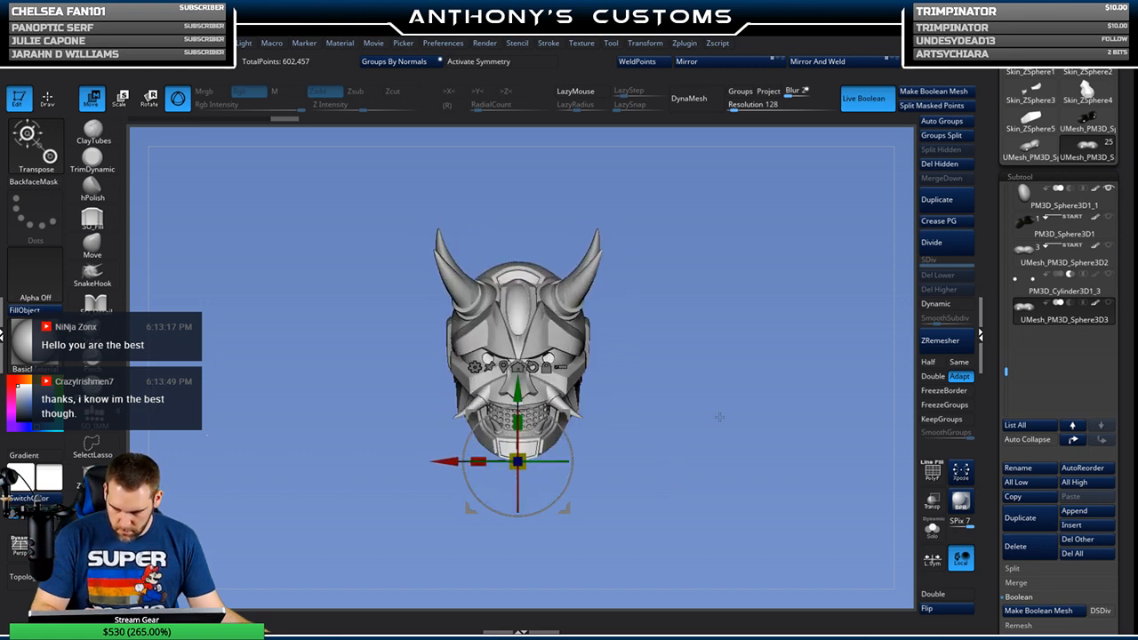
{"action": "left_click_drag", "start_coordinate": [1009, 380], "coordinate": [1008, 331]}
{"action": "mouse_move", "coordinate": [1108, 277]}
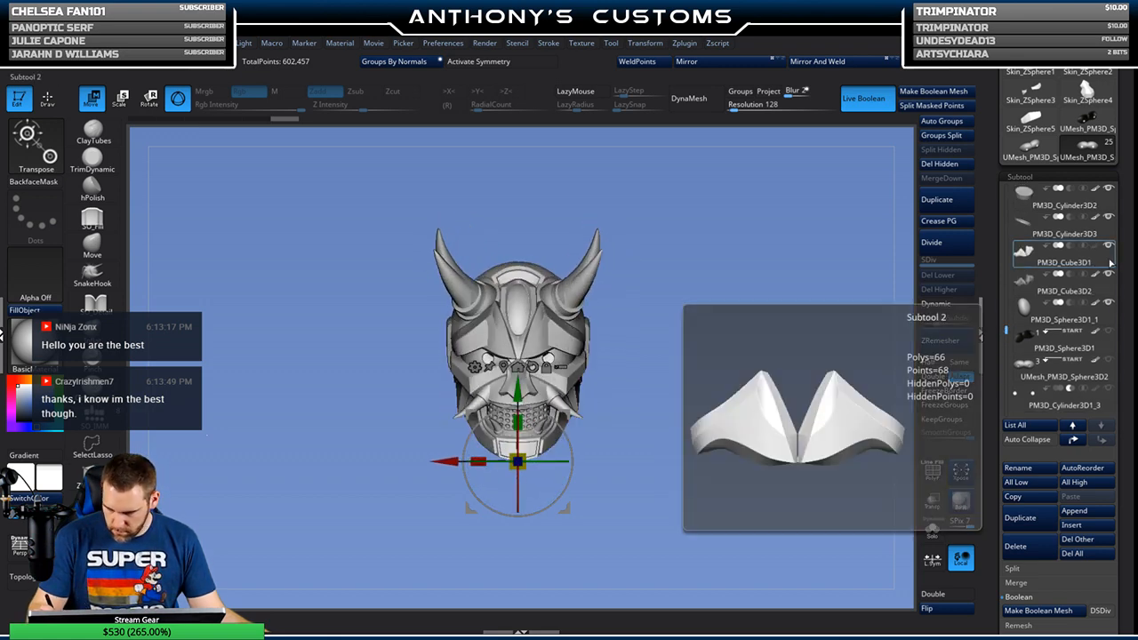
{"action": "mouse_move", "coordinate": [1110, 249]}
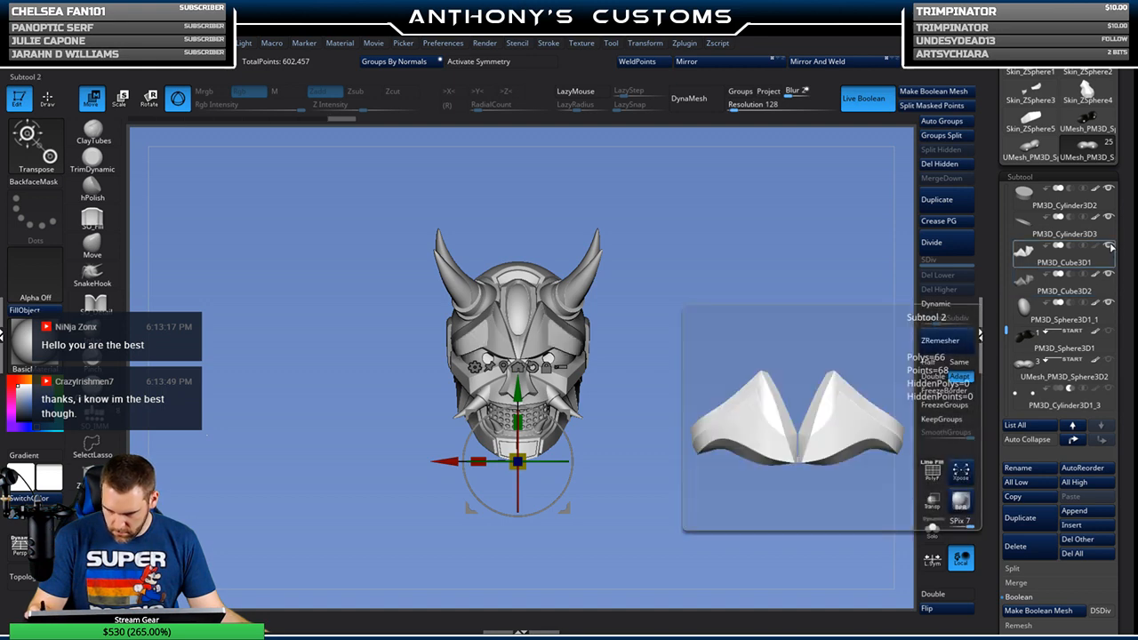
{"action": "left_click_drag", "start_coordinate": [714, 456], "coordinate": [786, 419]}
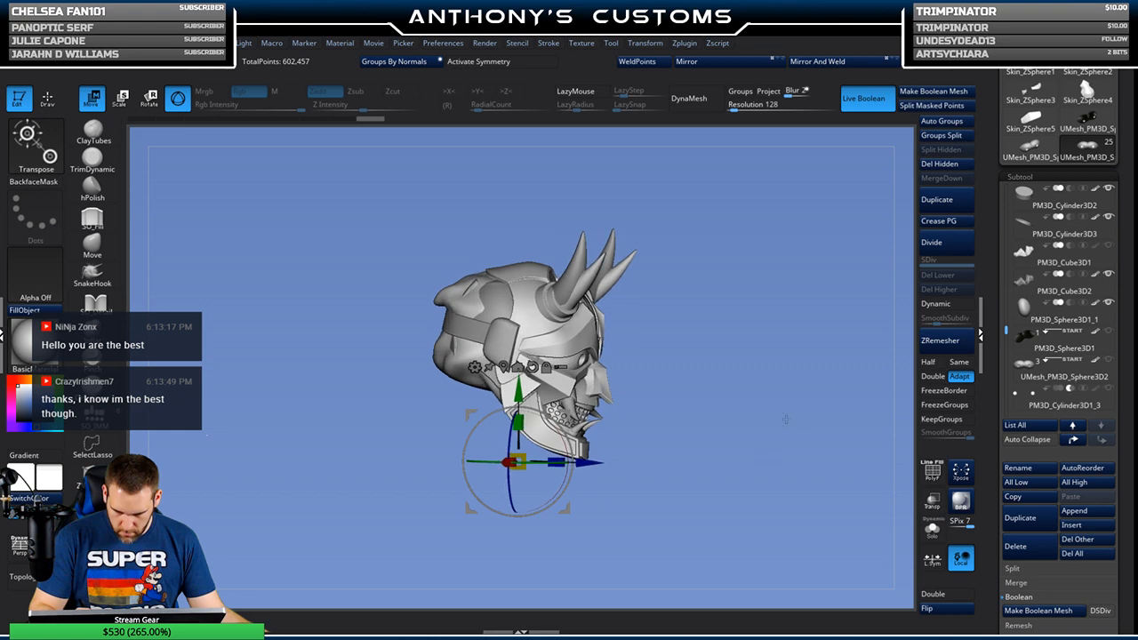
Step: Hide the Horns subtool and show the UMesh_PM3D_Sphere3D3 eye mesh with the cut pupils
{"action": "left_click", "coordinate": [594, 233], "text": "alt"}
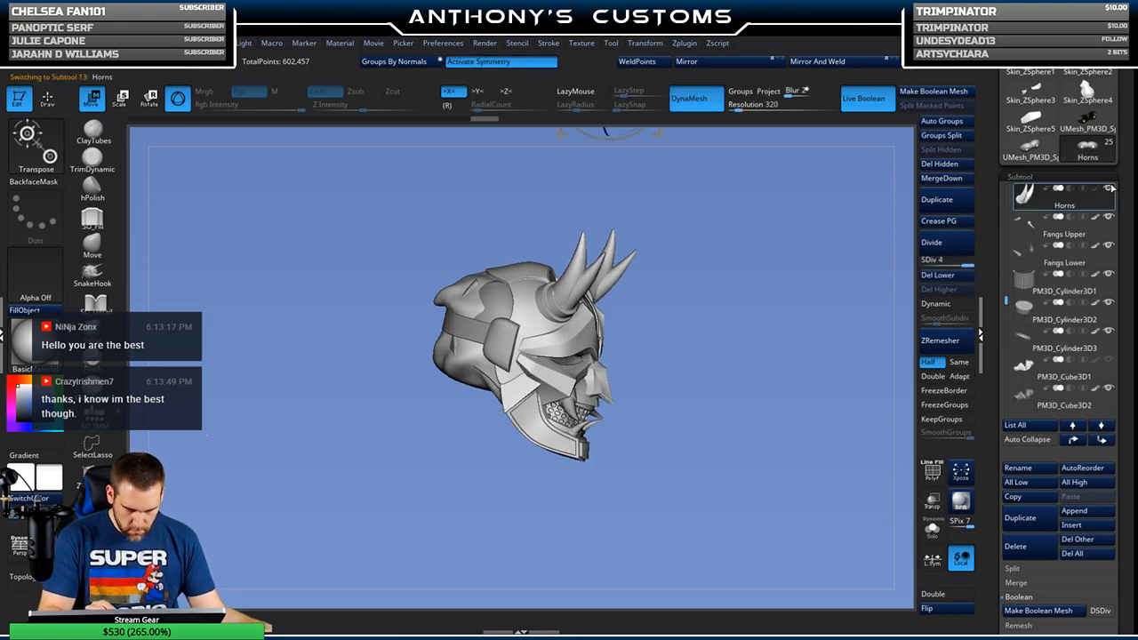
{"action": "left_click", "coordinate": [1049, 228]}
{"action": "left_click_drag", "start_coordinate": [858, 327], "coordinate": [787, 332]}
{"action": "key", "text": "q"}
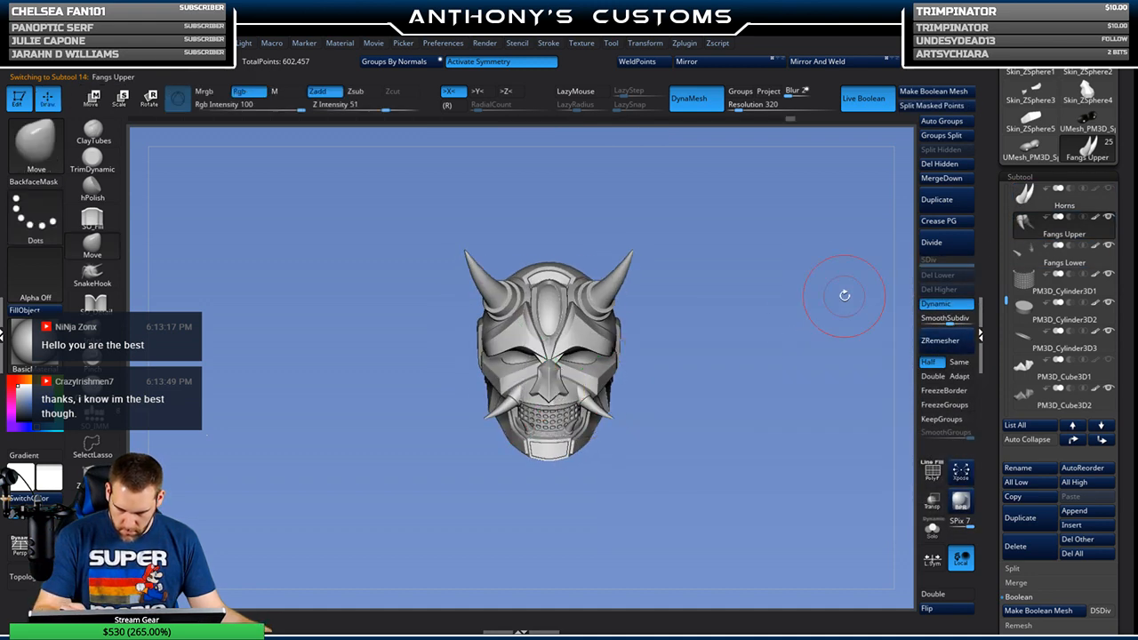
{"action": "left_click_drag", "start_coordinate": [1008, 299], "coordinate": [1008, 374]}
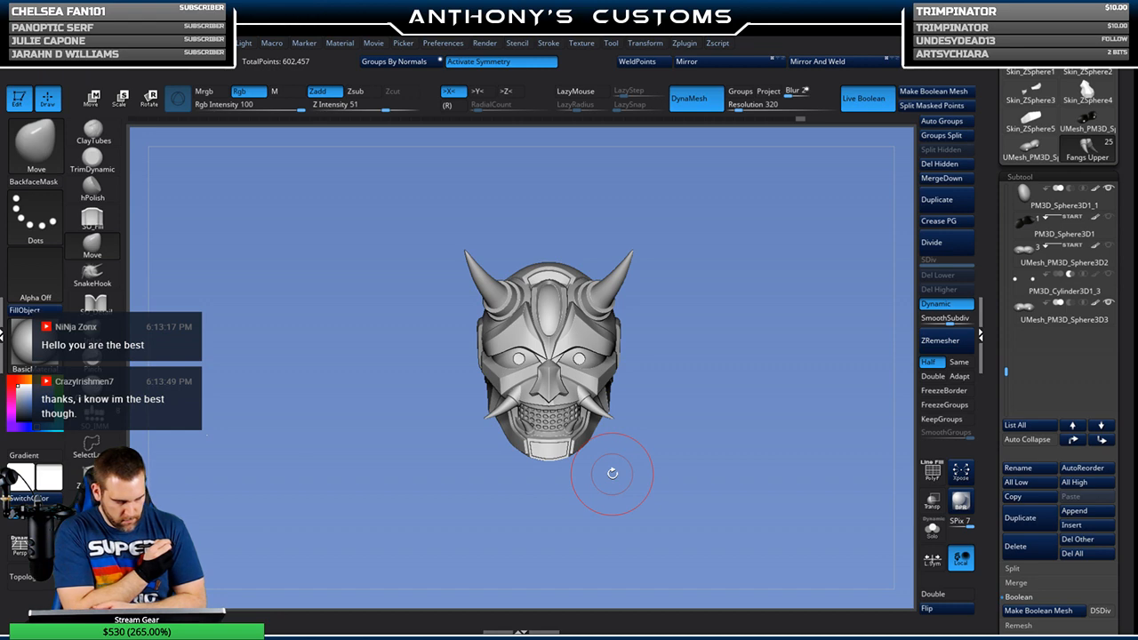
Step: Hide the Extract5 subtool and make Skin_ZSphere6 the active piece
{"action": "left_click_drag", "start_coordinate": [726, 402], "coordinate": [668, 432]}
{"action": "left_click", "coordinate": [629, 299], "text": "alt"}
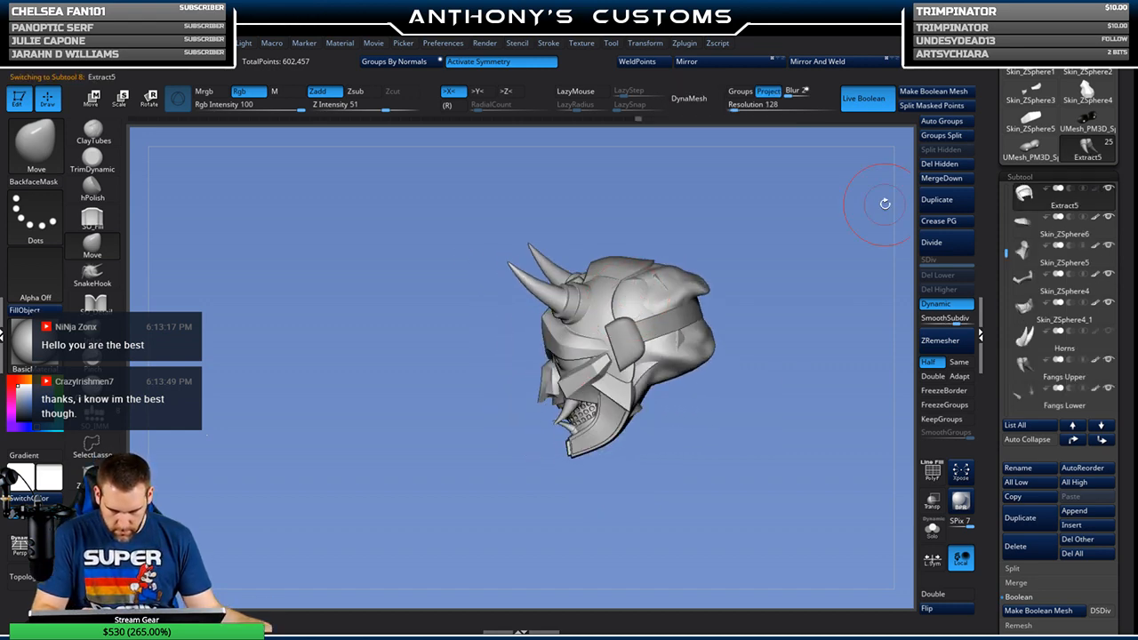
{"action": "left_click", "coordinate": [1050, 224]}
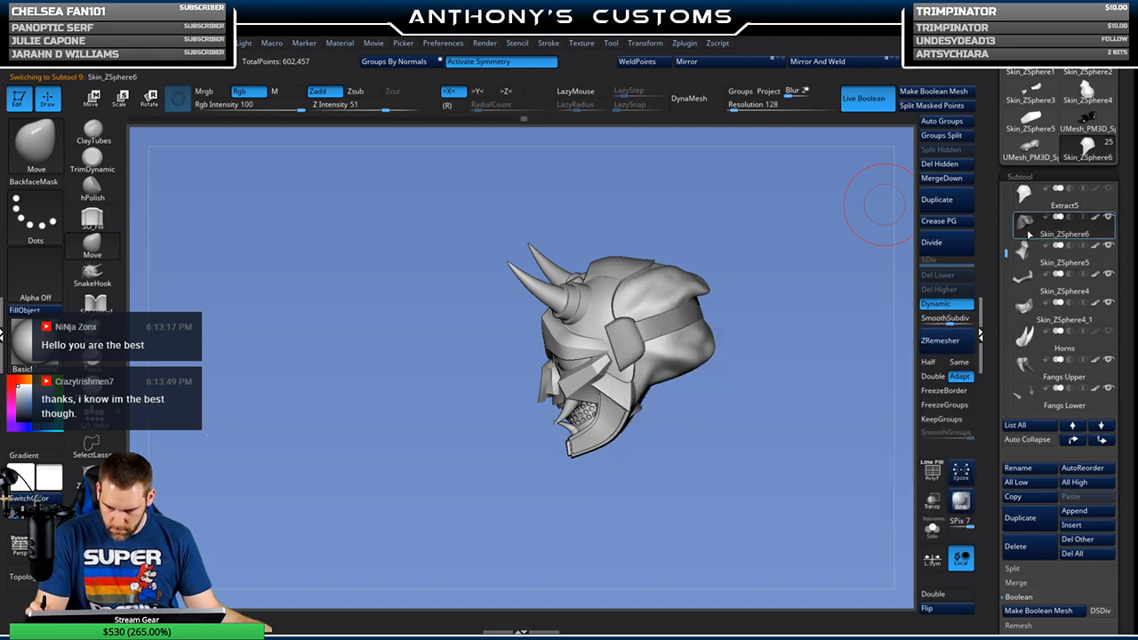
{"action": "left_click_drag", "start_coordinate": [830, 339], "coordinate": [974, 327]}
{"action": "left_click_drag", "start_coordinate": [767, 345], "coordinate": [802, 334]}
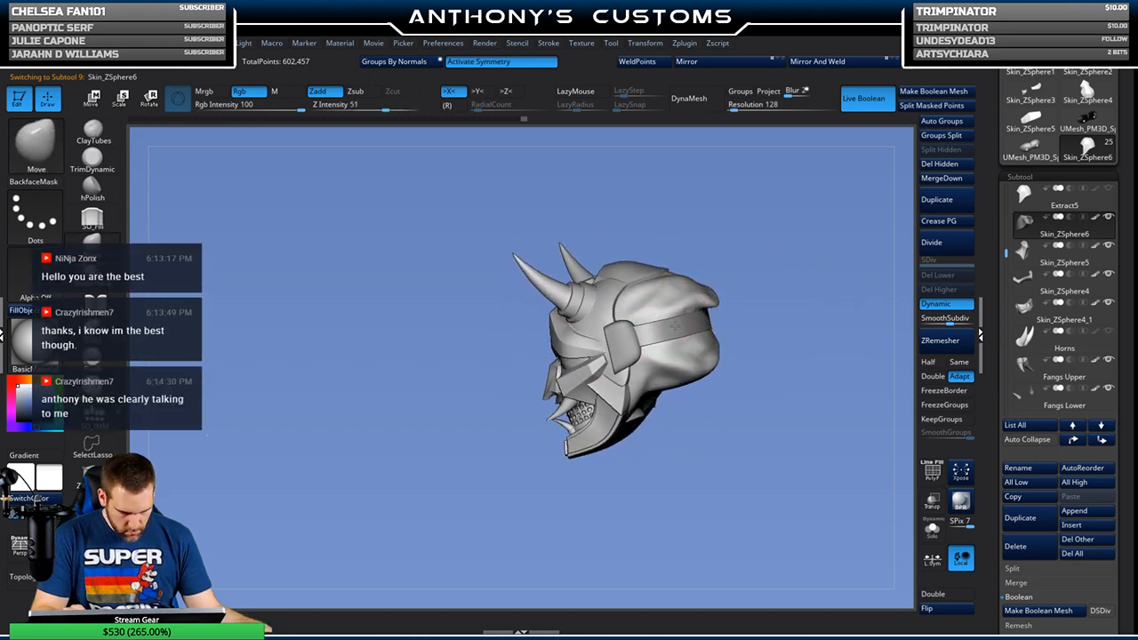
Step: Select the PM3D_Cylinder3D1_1 strap around the back of the head and examine its wireframe from below and behind
{"action": "left_click", "coordinate": [698, 322], "text": "alt"}
{"action": "key", "text": "shift+f"}
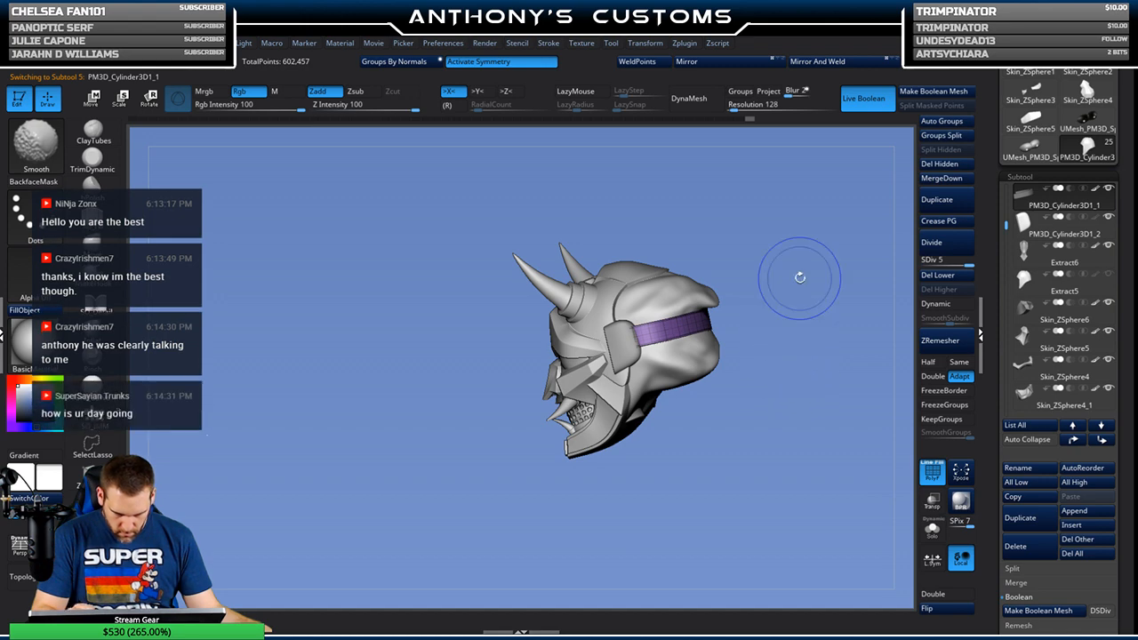
{"action": "left_click_drag", "start_coordinate": [768, 412], "coordinate": [739, 341]}
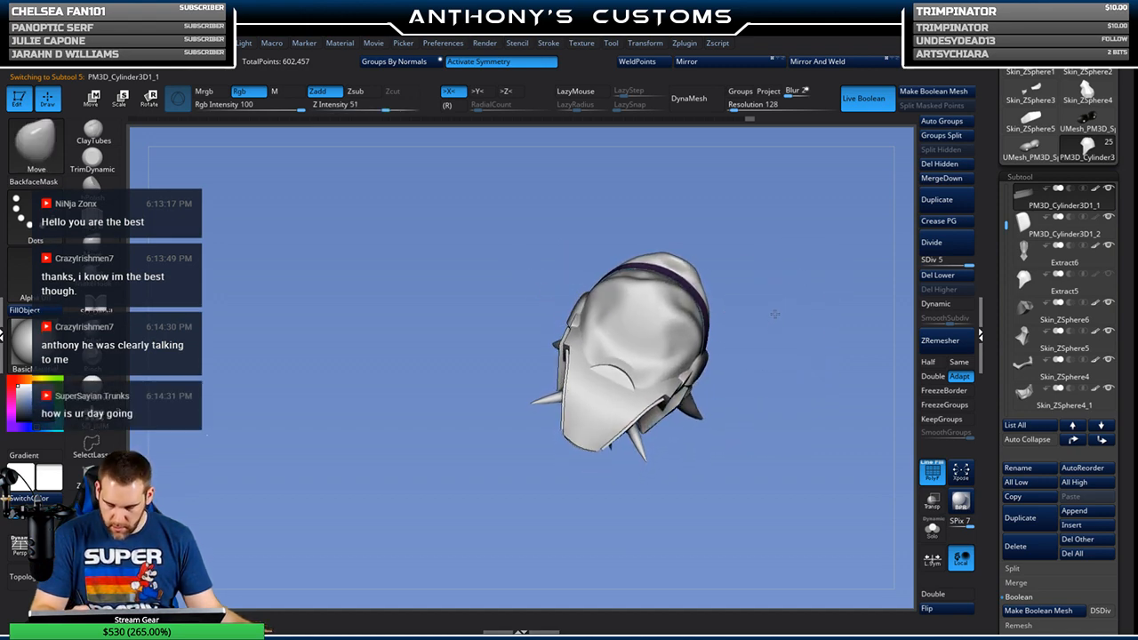
{"action": "left_click_drag", "start_coordinate": [762, 377], "coordinate": [771, 432], "text": "shift"}
{"action": "mouse_move", "coordinate": [793, 342]}
{"action": "left_mouse_down", "text": "alt"}
{"action": "mouse_move", "coordinate": [782, 407]}
{"action": "mouse_move", "coordinate": [807, 374]}
{"action": "mouse_move", "coordinate": [759, 381]}
{"action": "mouse_move", "coordinate": [767, 418]}
{"action": "mouse_move", "coordinate": [787, 428]}
{"action": "mouse_move", "coordinate": [788, 401]}
{"action": "left_mouse_up", "text": "alt"}
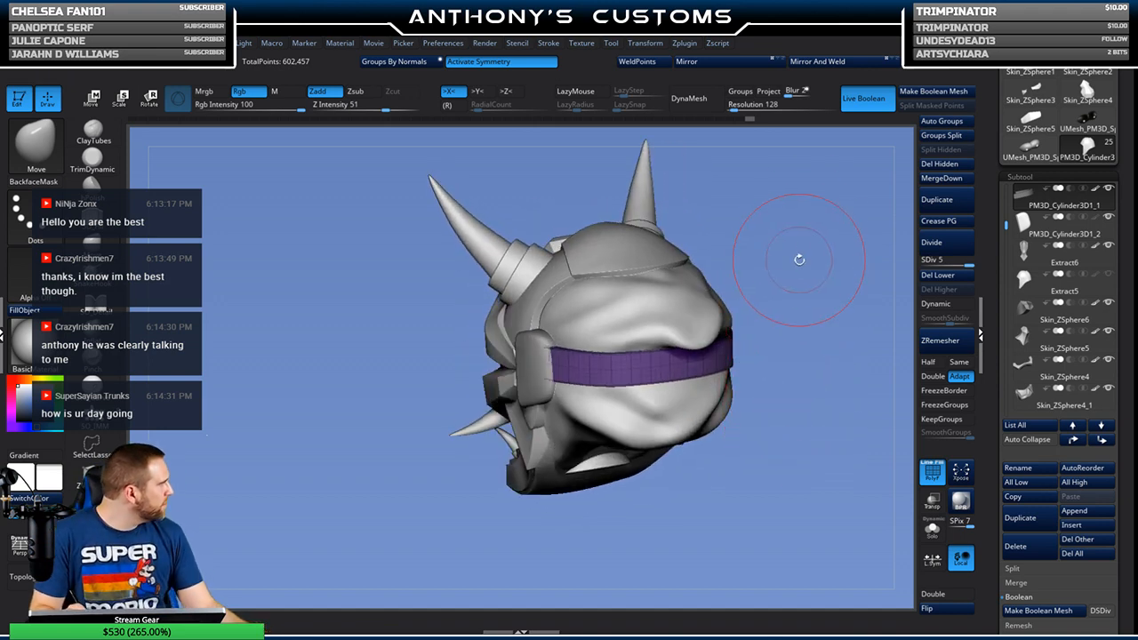
{"action": "left_click_drag", "start_coordinate": [807, 283], "coordinate": [762, 396]}
{"action": "left_click_drag", "start_coordinate": [767, 293], "coordinate": [758, 332]}
Step: Select the Extract3 cloth piece at the back of the head and activate X symmetry for it
{"action": "left_click", "coordinate": [538, 380], "text": "alt"}
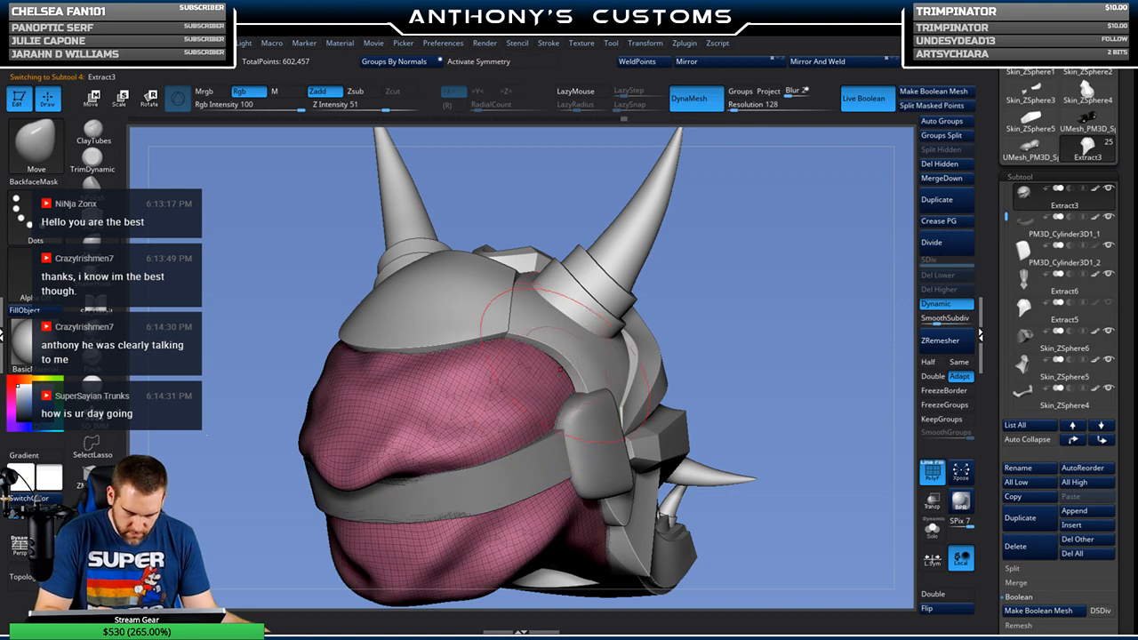
{"action": "key", "text": "space"}
{"action": "left_click_drag", "start_coordinate": [721, 307], "coordinate": [718, 296]}
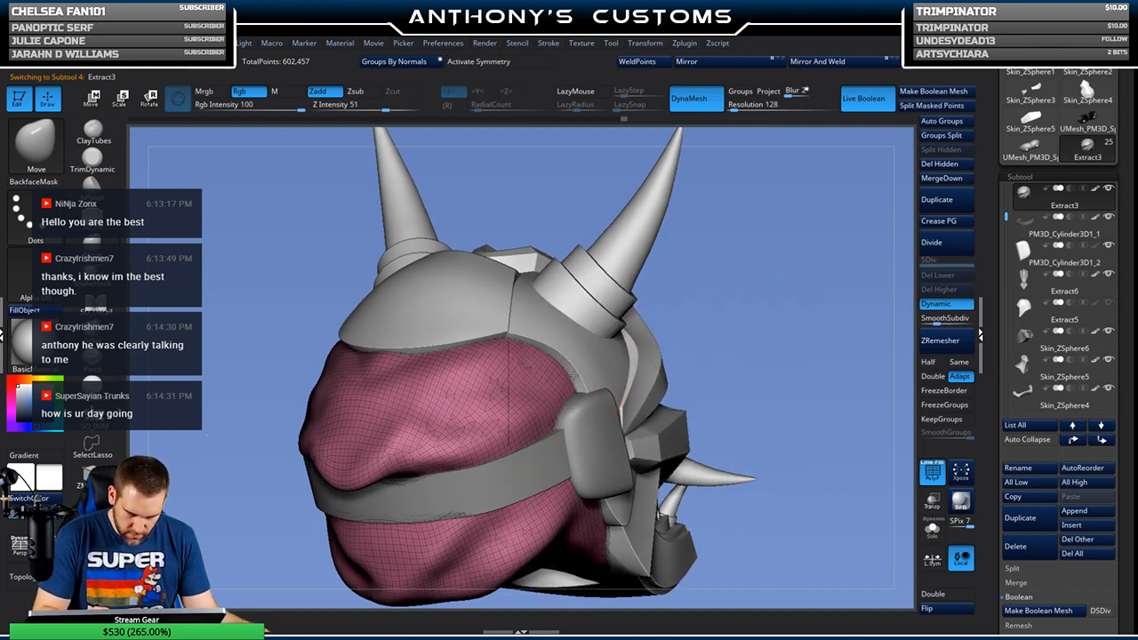
{"action": "left_click", "coordinate": [508, 63]}
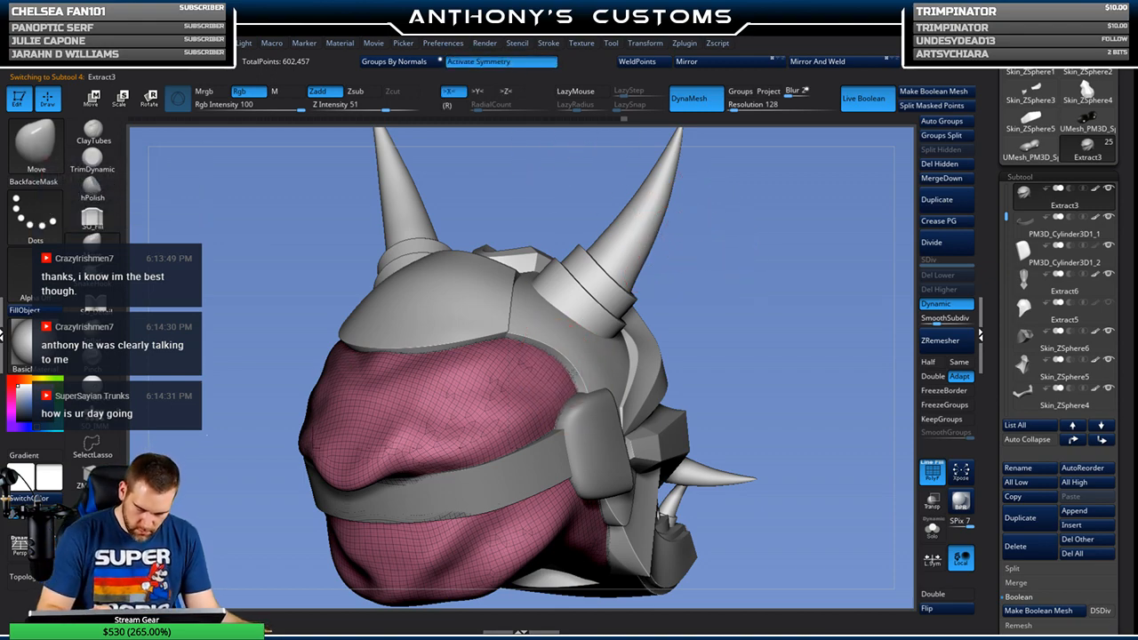
{"action": "mouse_move", "coordinate": [744, 285]}
{"action": "left_mouse_down"}
{"action": "mouse_move", "coordinate": [805, 277]}
{"action": "mouse_move", "coordinate": [816, 265]}
{"action": "mouse_move", "coordinate": [790, 240]}
{"action": "left_mouse_up"}
{"action": "mouse_move", "coordinate": [769, 304]}
{"action": "left_mouse_down"}
{"action": "mouse_move", "coordinate": [779, 280]}
{"action": "mouse_move", "coordinate": [828, 299]}
{"action": "mouse_move", "coordinate": [754, 263]}
{"action": "mouse_move", "coordinate": [772, 303]}
{"action": "mouse_move", "coordinate": [768, 283]}
{"action": "mouse_move", "coordinate": [694, 298]}
{"action": "mouse_move", "coordinate": [729, 298]}
{"action": "left_mouse_up"}
{"action": "key", "text": "shift+f"}
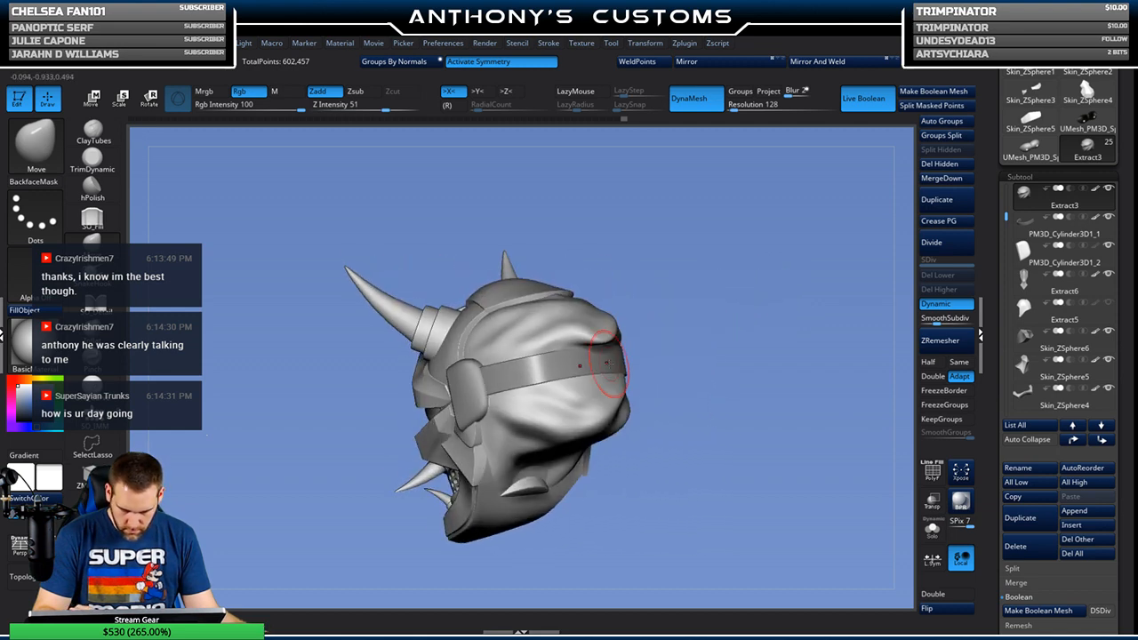
Step: Drop the PM3D_Cylinder3D1_1 strap to its lowest subdivision level and delete its higher levels
{"action": "key", "text": "space"}
{"action": "mouse_move", "coordinate": [655, 325]}
{"action": "left_mouse_down"}
{"action": "mouse_move", "coordinate": [703, 303]}
{"action": "mouse_move", "coordinate": [682, 246]}
{"action": "mouse_move", "coordinate": [591, 355]}
{"action": "left_mouse_up"}
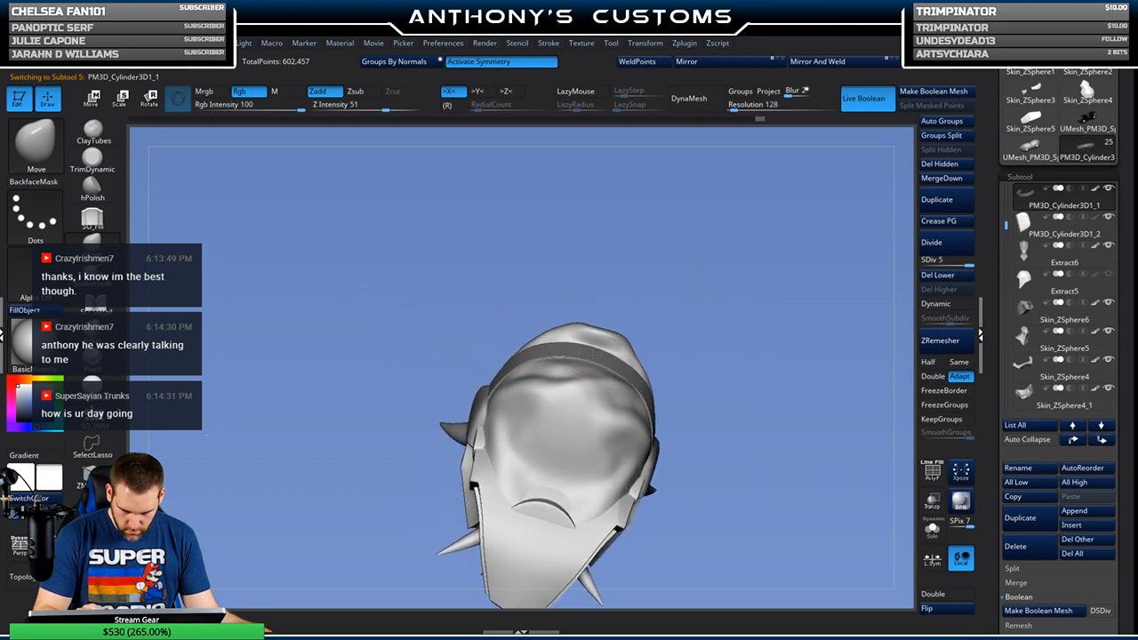
{"action": "left_click_drag", "start_coordinate": [695, 262], "coordinate": [749, 397]}
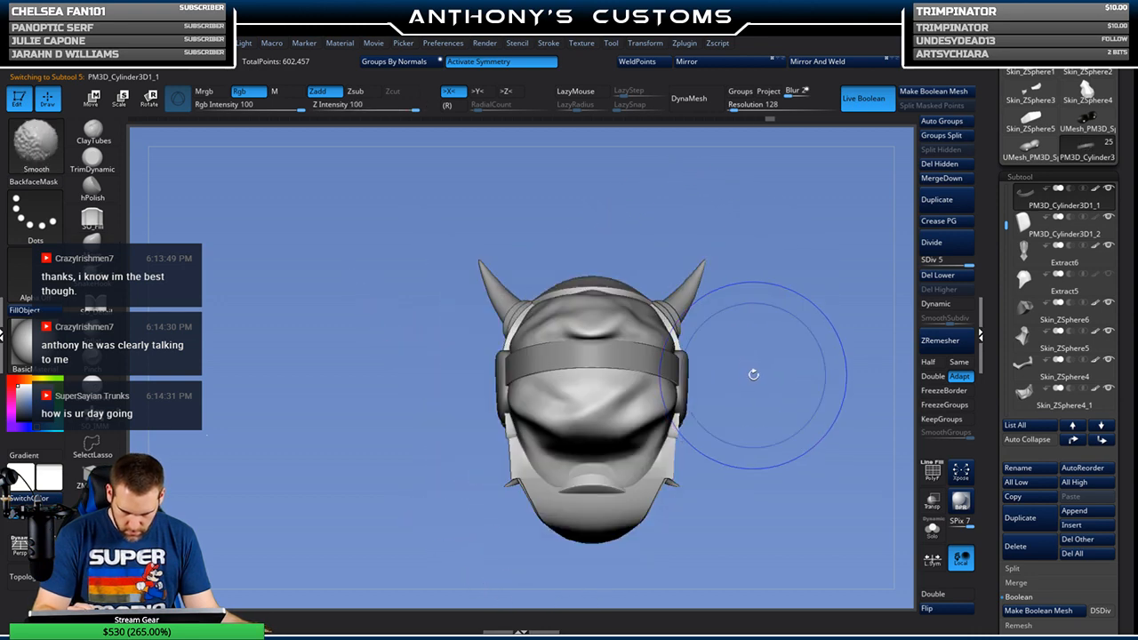
{"action": "key", "text": "shift+f"}
{"action": "left_click_drag", "start_coordinate": [776, 328], "coordinate": [790, 413], "text": "alt"}
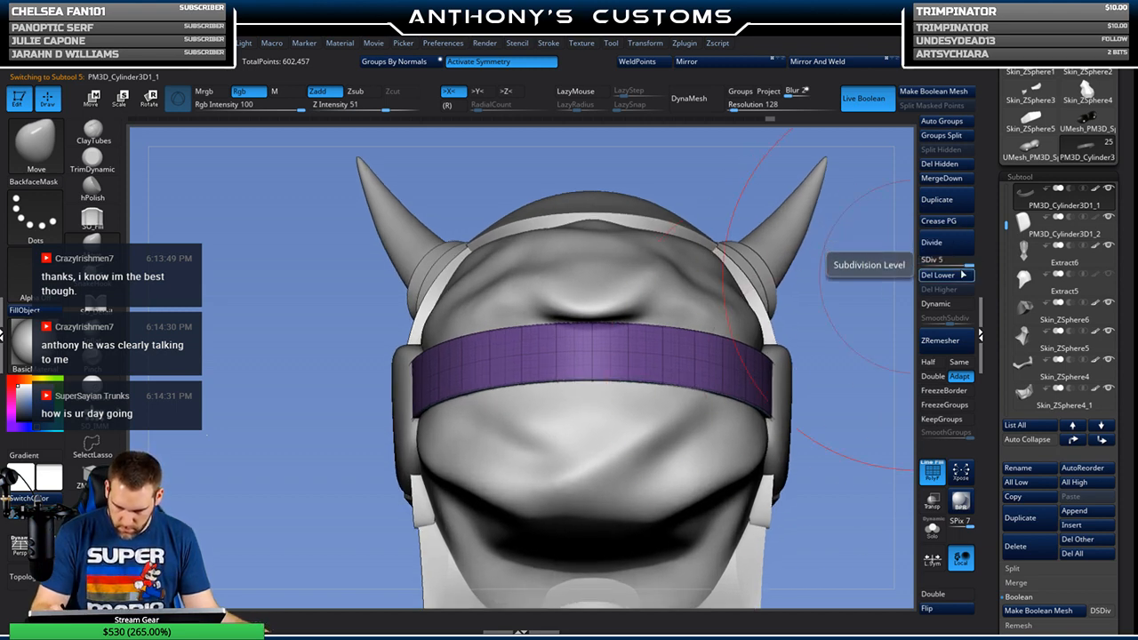
{"action": "left_click", "coordinate": [922, 264]}
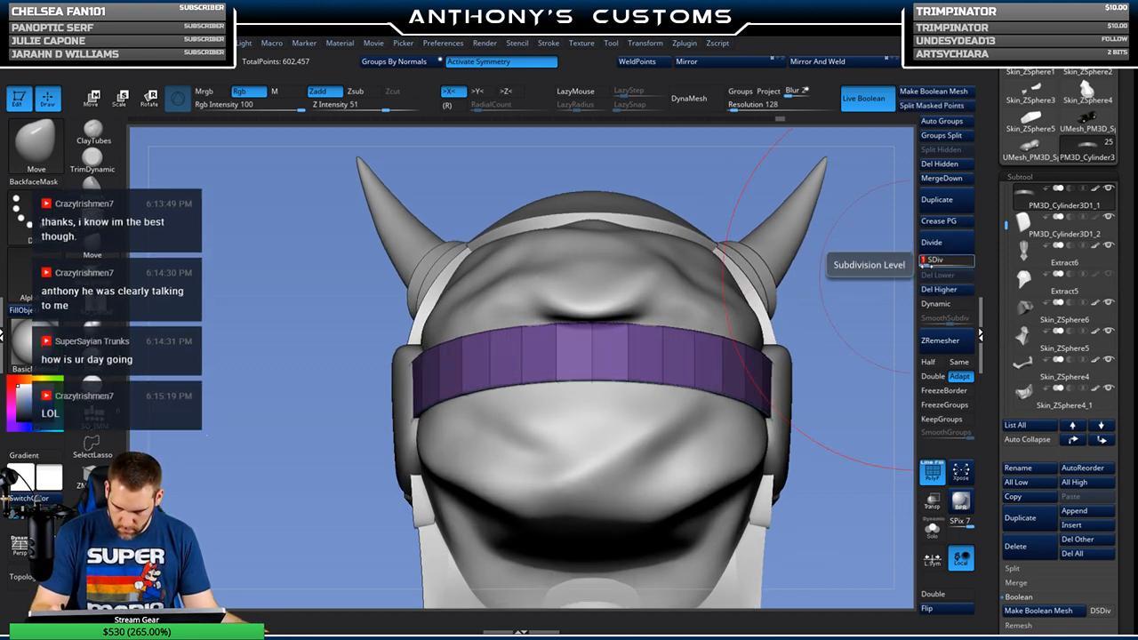
{"action": "left_click", "coordinate": [955, 292]}
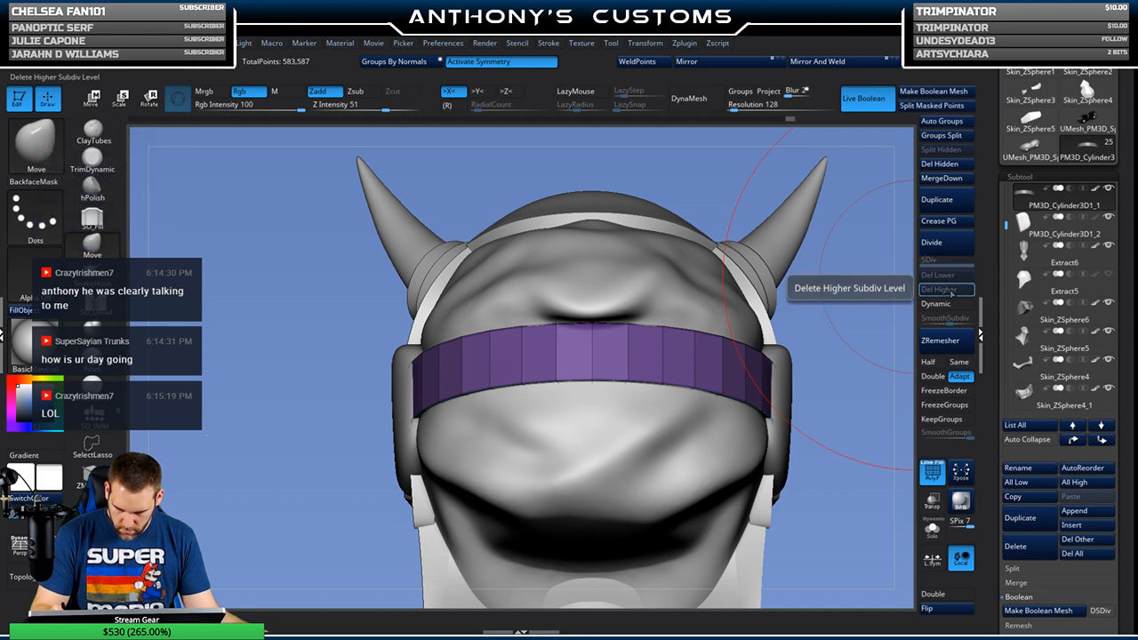
Step: Insert two lengthwise edge loops along the strap with ZModeler, leaving a separate strip along its middle
{"action": "key", "text": "shift"}
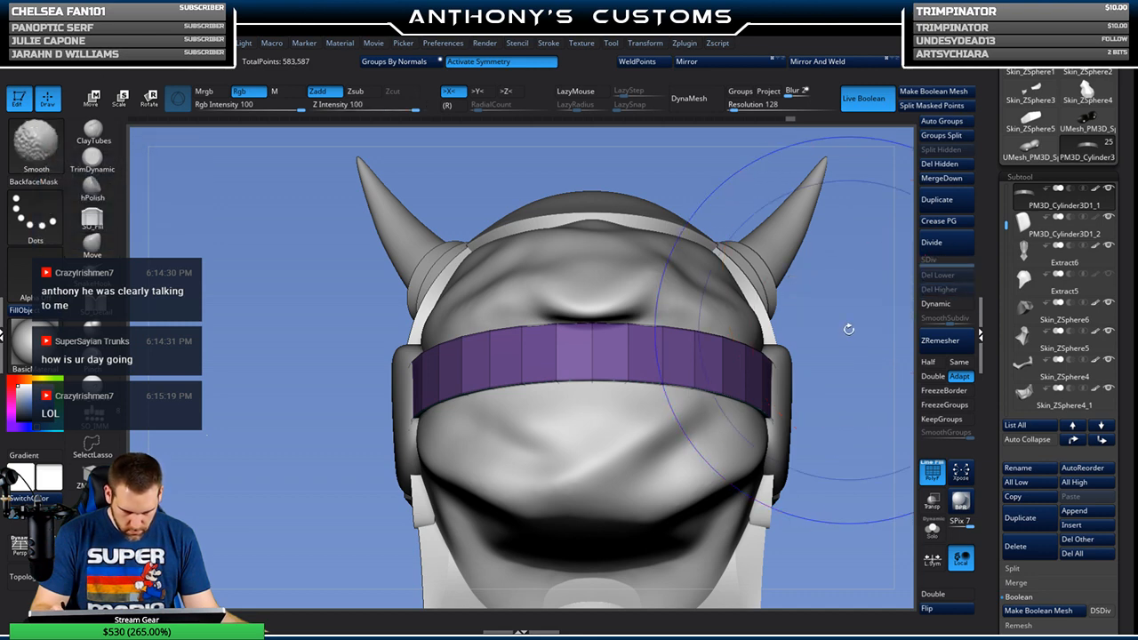
{"action": "key", "text": "space"}
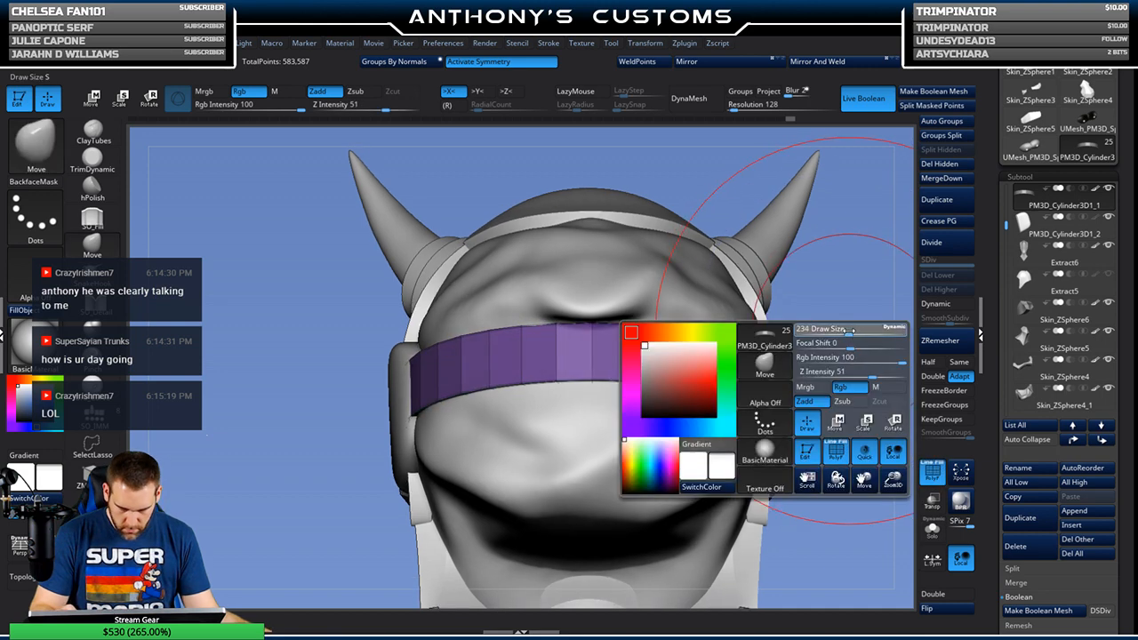
{"action": "mouse_move", "coordinate": [829, 335]}
{"action": "left_mouse_down"}
{"action": "mouse_move", "coordinate": [841, 321]}
{"action": "mouse_move", "coordinate": [793, 347]}
{"action": "mouse_move", "coordinate": [816, 362]}
{"action": "mouse_move", "coordinate": [848, 339]}
{"action": "mouse_move", "coordinate": [792, 362]}
{"action": "left_mouse_up"}
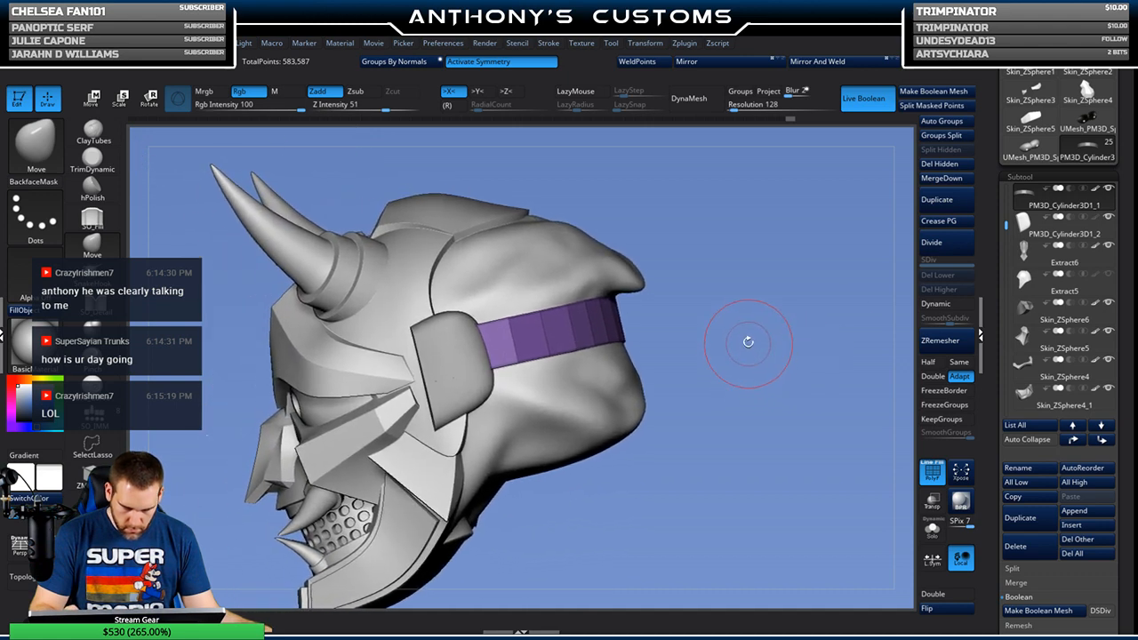
{"action": "left_click", "coordinate": [92, 479]}
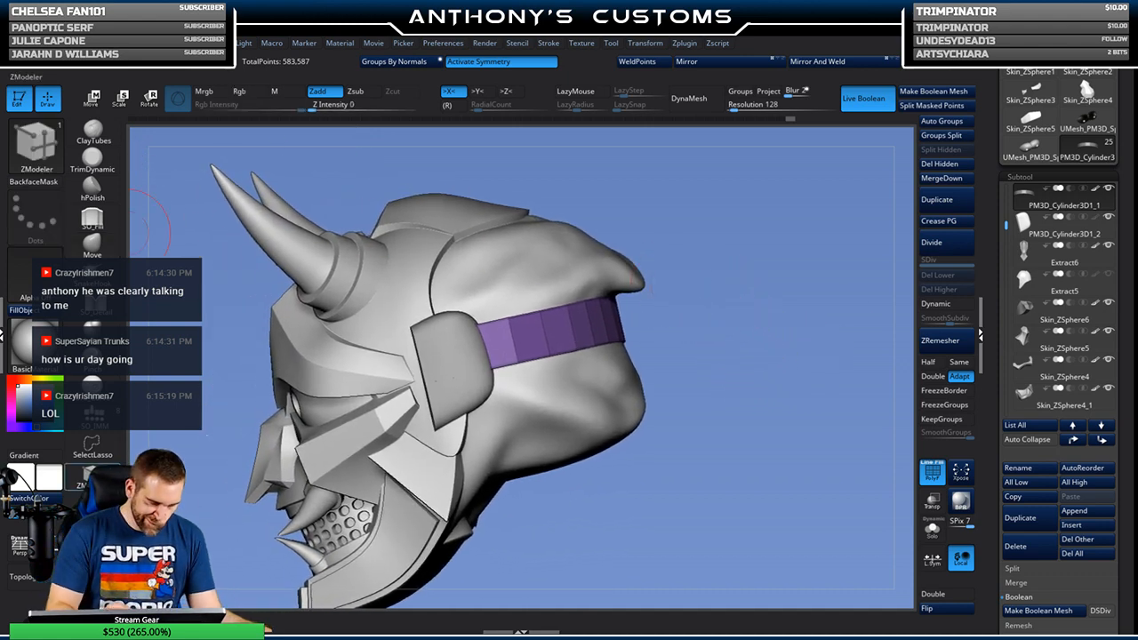
{"action": "key", "text": "space"}
{"action": "left_click", "coordinate": [514, 349]}
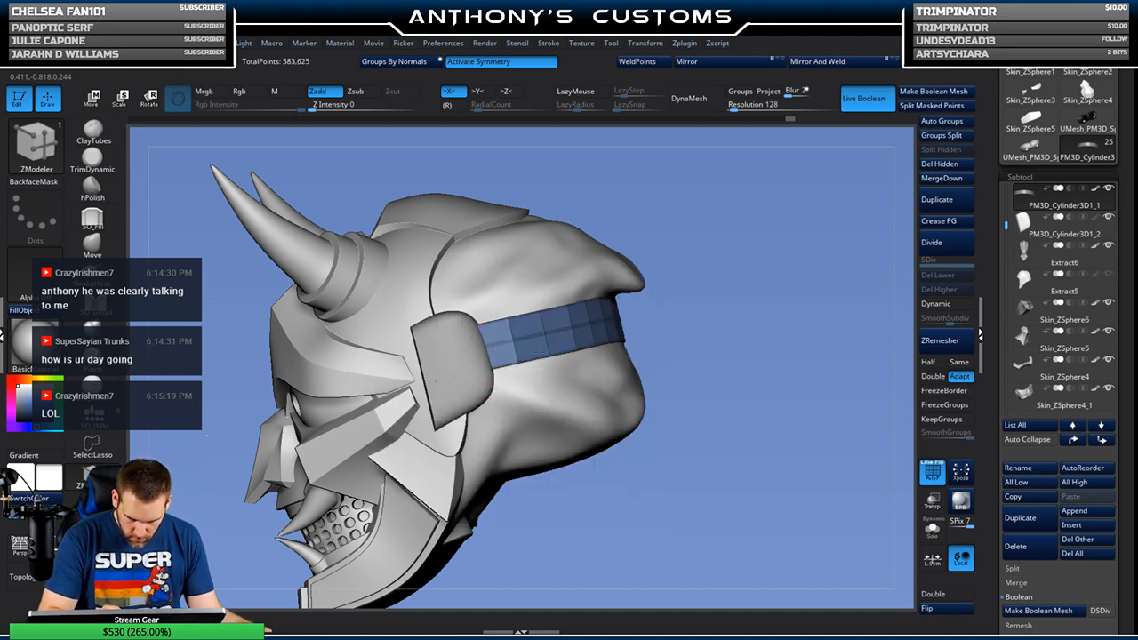
{"action": "left_click", "coordinate": [541, 334]}
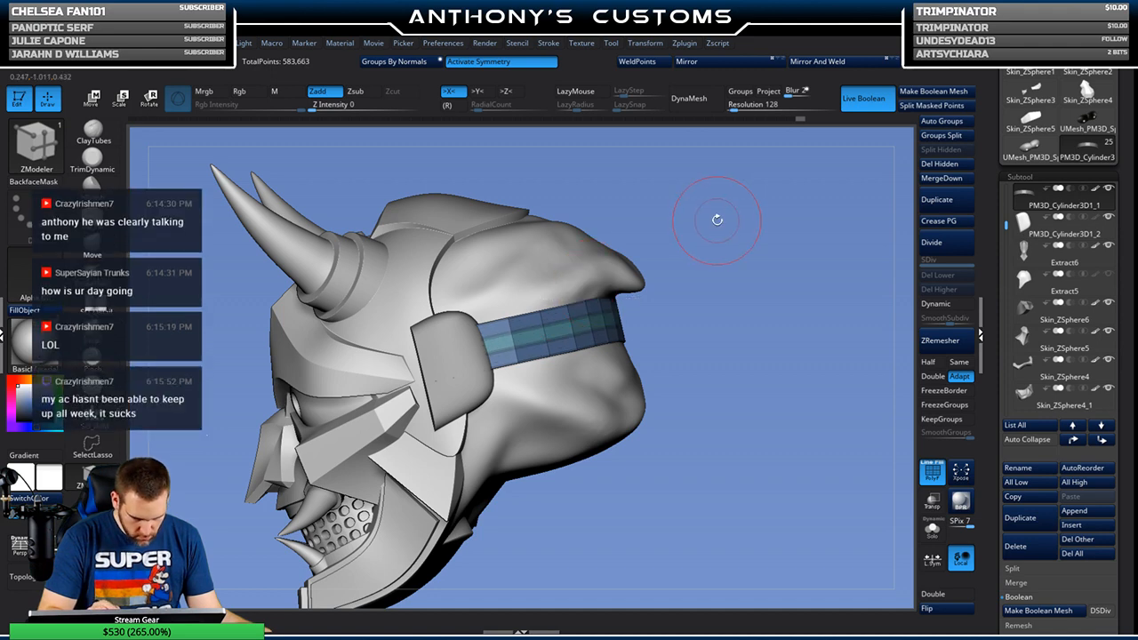
Step: Offset the strap's middle strip from its two edge strips using ZModeler QMesh with the Polygroup All target
{"action": "left_click_drag", "start_coordinate": [719, 243], "coordinate": [713, 292]}
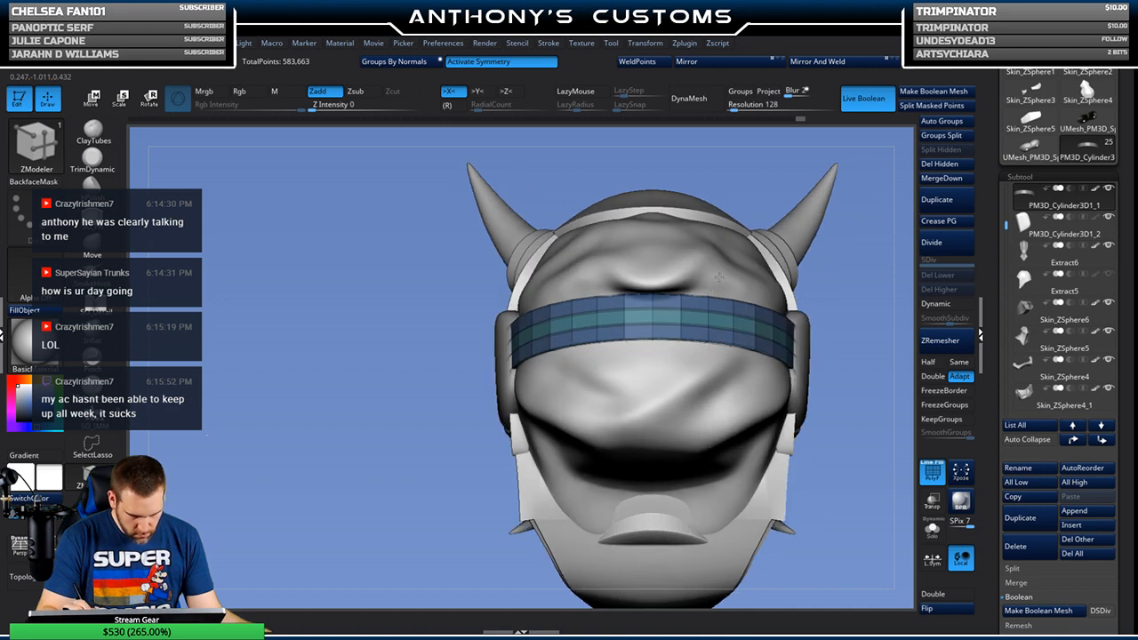
{"action": "left_click_drag", "start_coordinate": [843, 251], "coordinate": [800, 253], "text": "alt"}
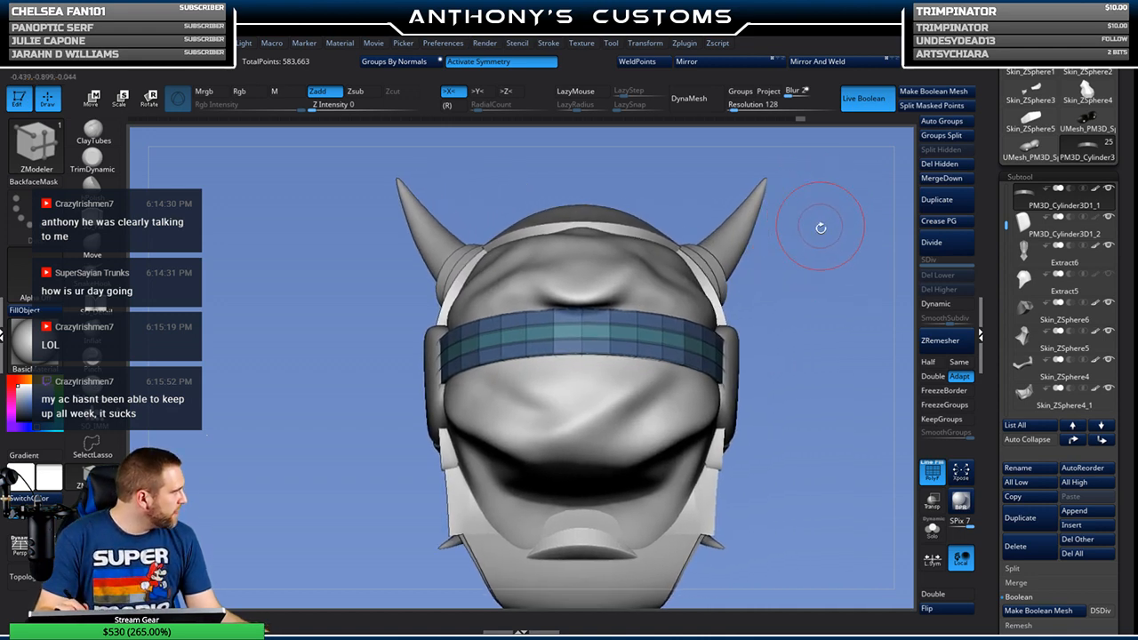
{"action": "left_click_drag", "start_coordinate": [782, 303], "coordinate": [752, 294]}
{"action": "key", "text": "space"}
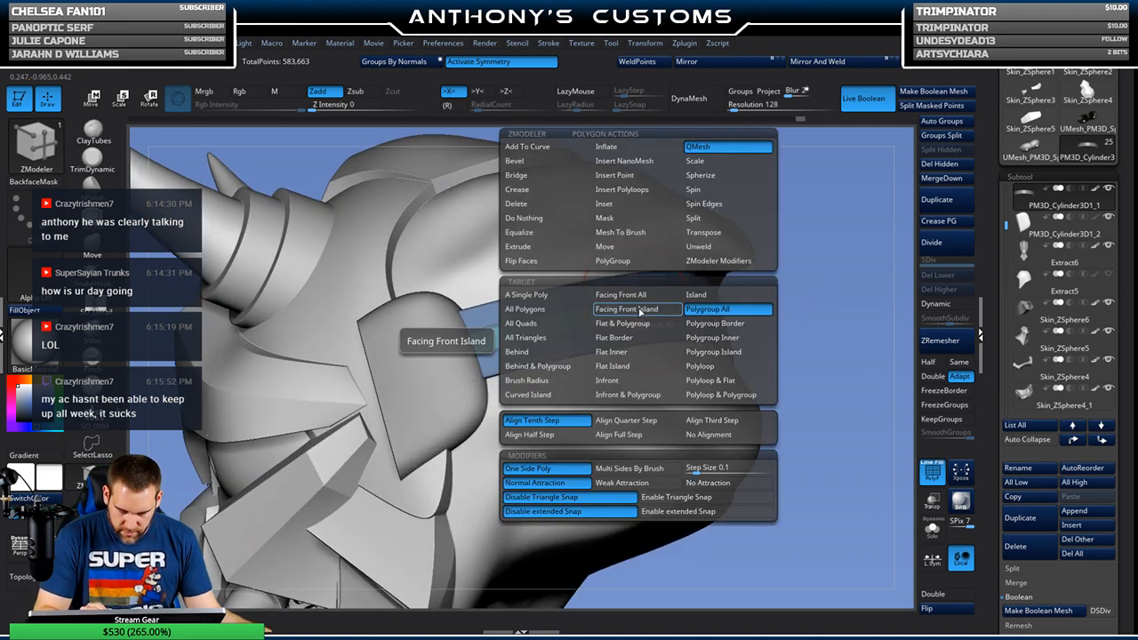
{"action": "left_click", "coordinate": [640, 310]}
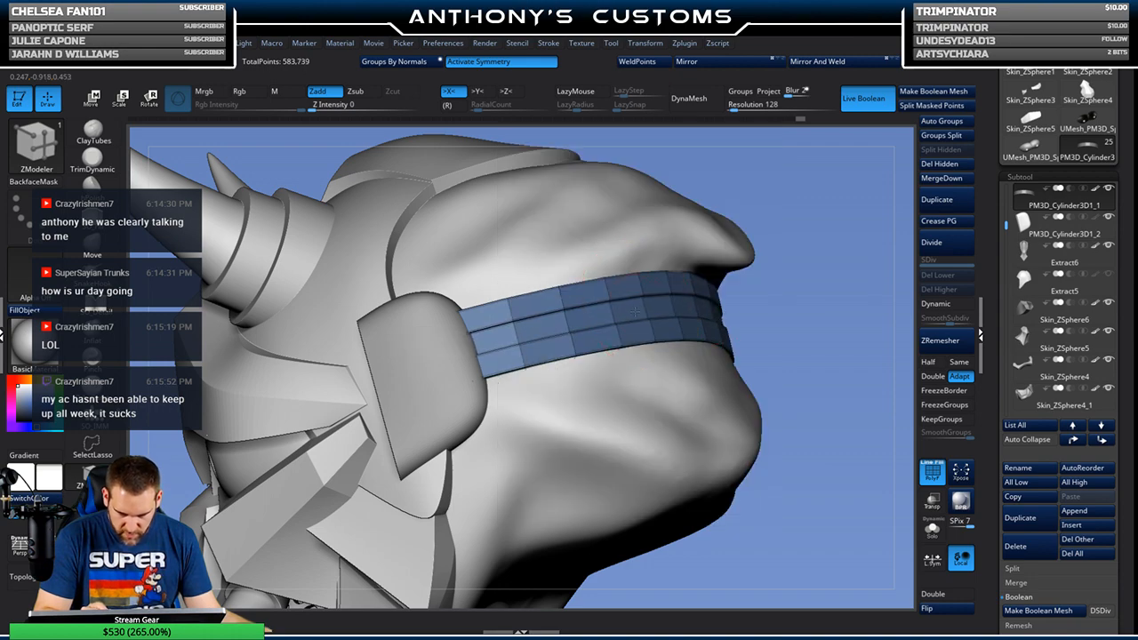
{"action": "left_click_drag", "start_coordinate": [883, 277], "coordinate": [827, 276]}
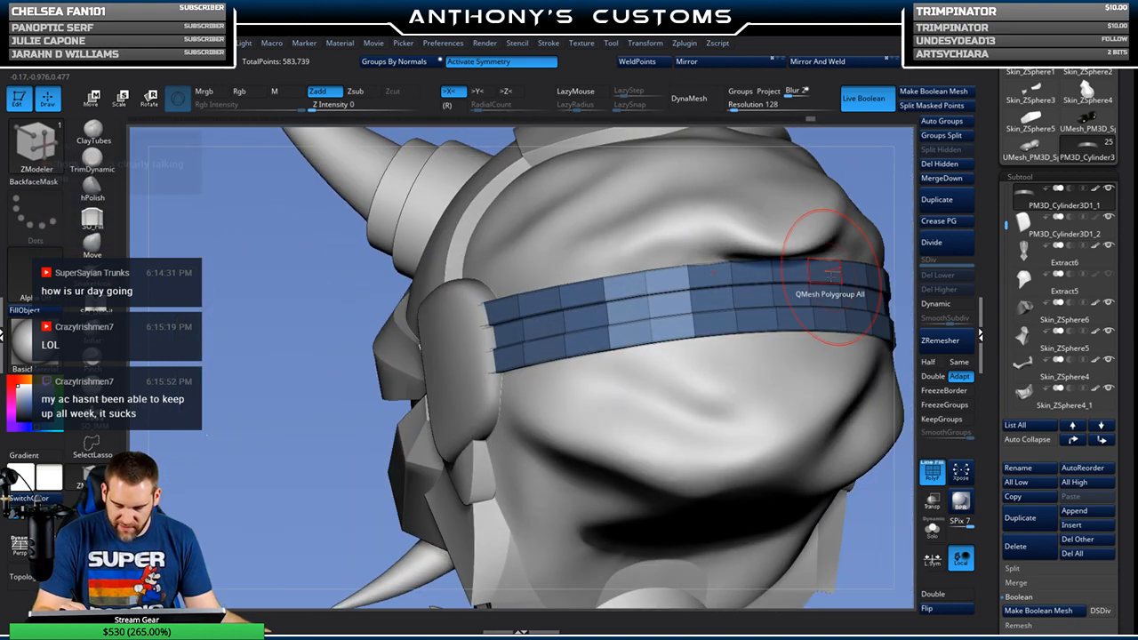
Step: Turn on dynamic subdivision for the strap, hide its wireframe and check it against the whole mask
{"action": "left_click", "coordinate": [943, 303]}
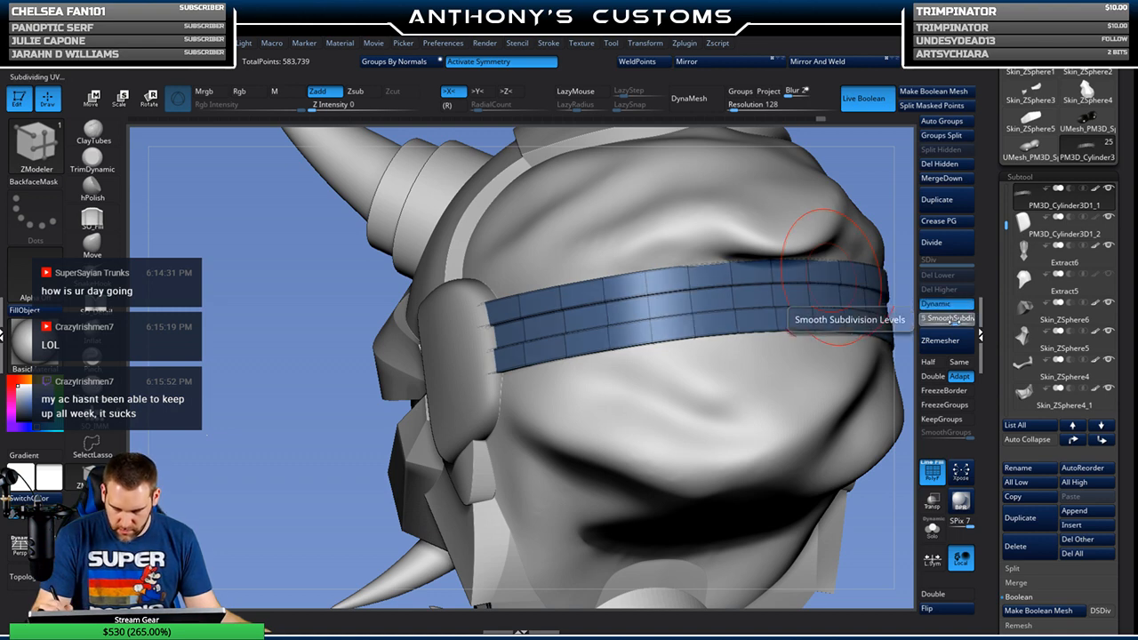
{"action": "left_click", "coordinate": [967, 304]}
{"action": "key", "text": "f"}
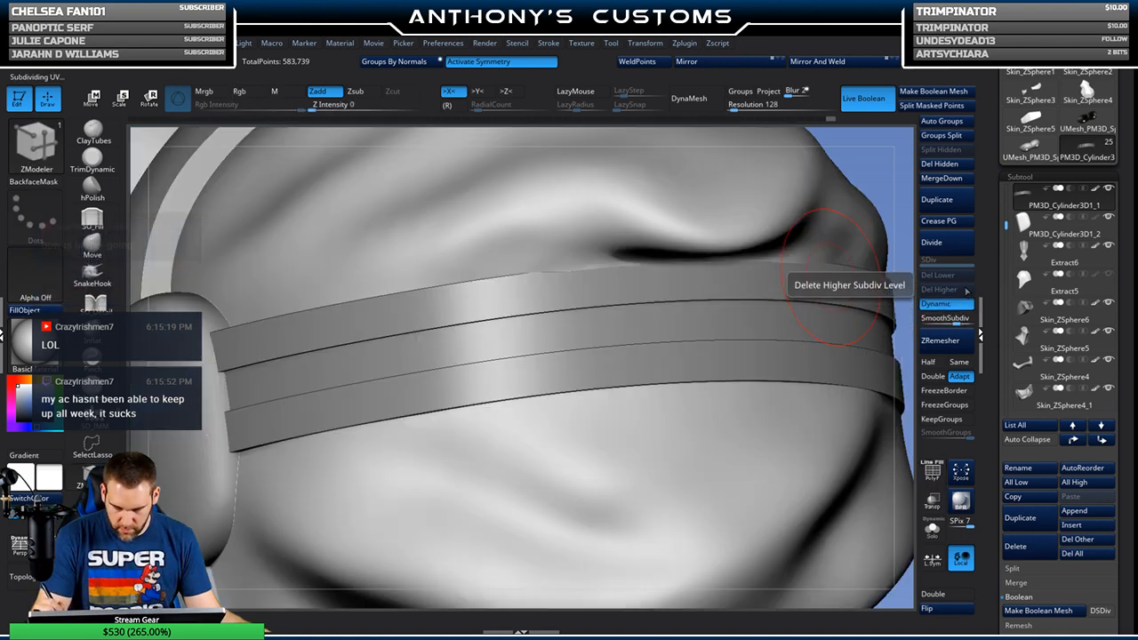
{"action": "key", "text": "f"}
{"action": "mouse_move", "coordinate": [788, 326]}
{"action": "left_mouse_down"}
{"action": "mouse_move", "coordinate": [804, 367]}
{"action": "mouse_move", "coordinate": [807, 300]}
{"action": "left_mouse_up"}
{"action": "left_click_drag", "start_coordinate": [806, 340], "coordinate": [780, 232], "text": "alt"}
{"action": "left_click_drag", "start_coordinate": [765, 300], "coordinate": [882, 292]}
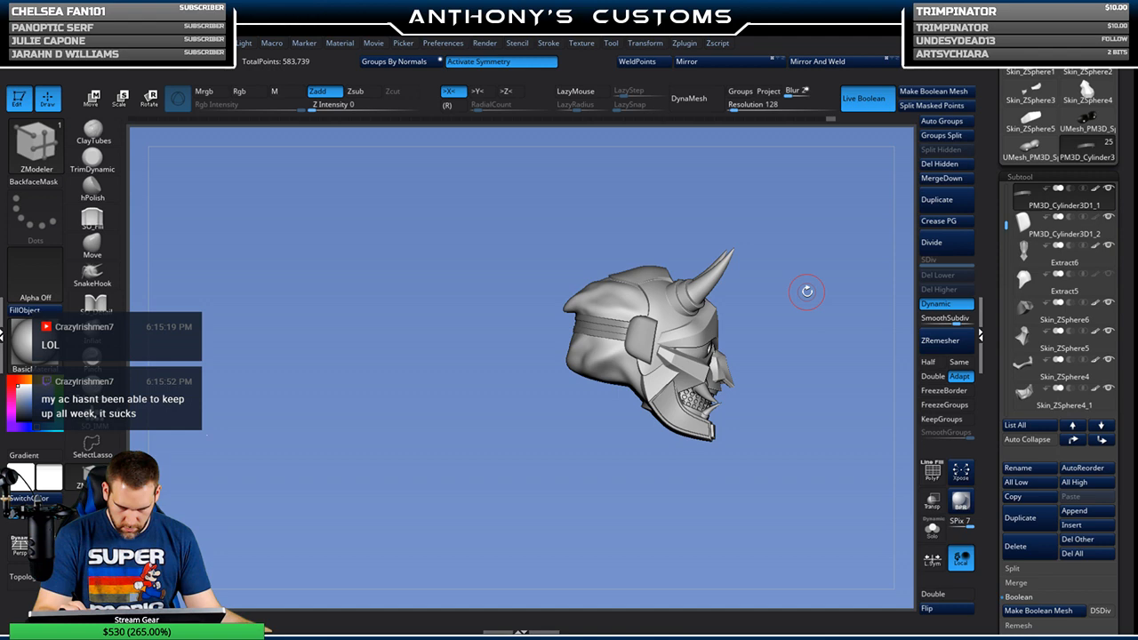
Step: Reset the gizmo orientation on the strap and rotate the strap slightly in side view
{"action": "left_click_drag", "start_coordinate": [808, 291], "coordinate": [788, 394]}
{"action": "key", "text": "w"}
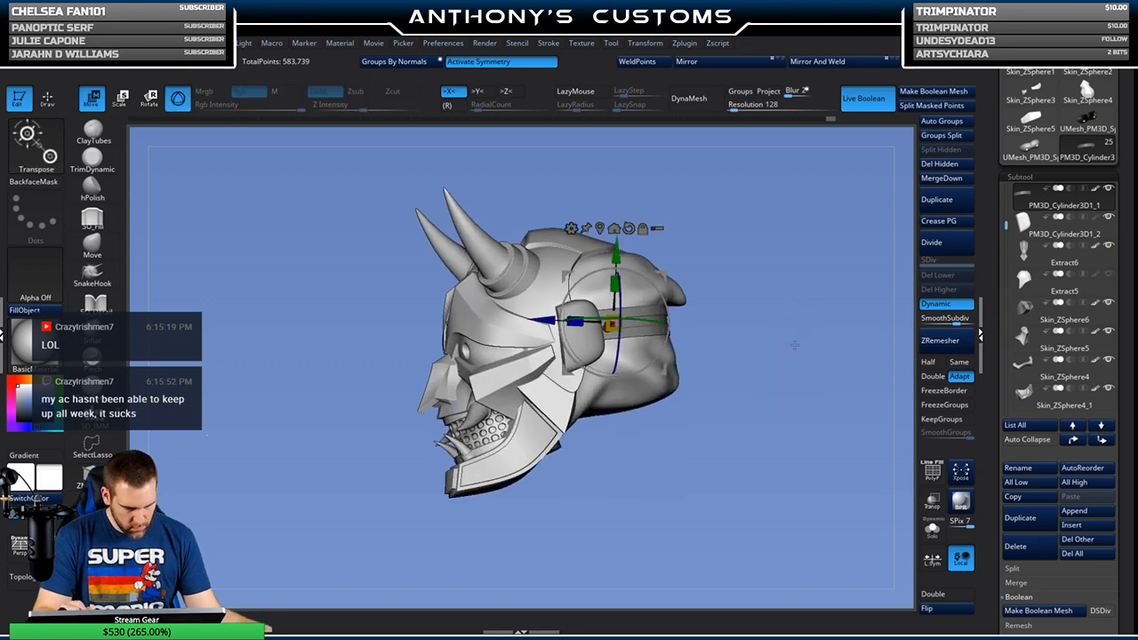
{"action": "left_click_drag", "start_coordinate": [795, 344], "coordinate": [789, 345]}
{"action": "left_click", "coordinate": [629, 229], "text": "alt"}
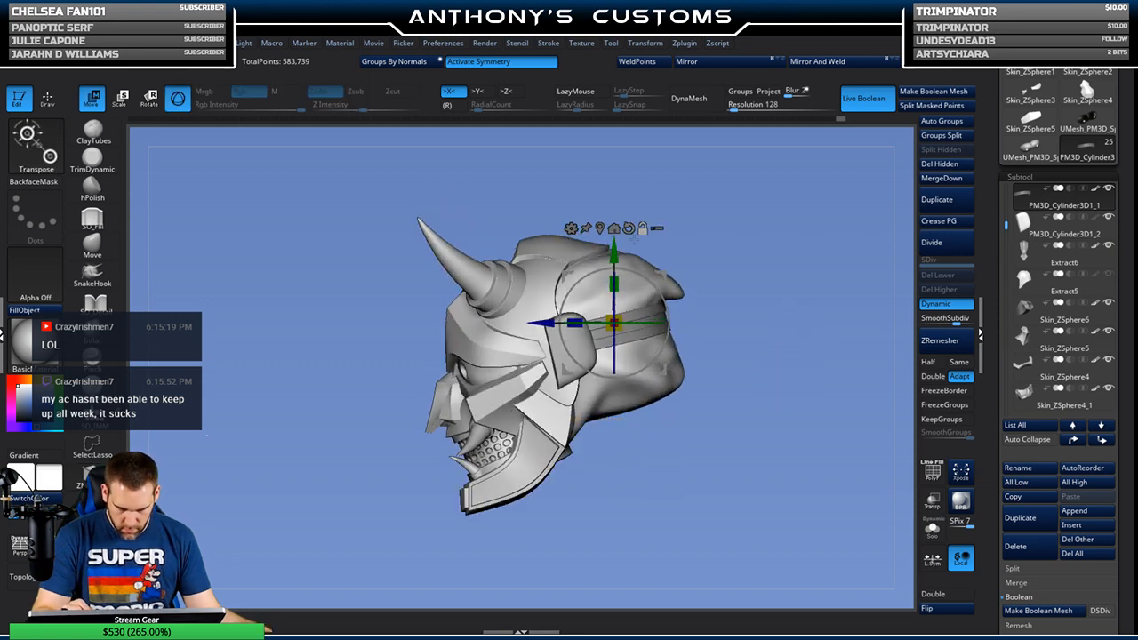
{"action": "left_click_drag", "start_coordinate": [661, 277], "coordinate": [659, 280]}
{"action": "left_click_drag", "start_coordinate": [825, 296], "coordinate": [759, 293]}
{"action": "key", "text": "q"}
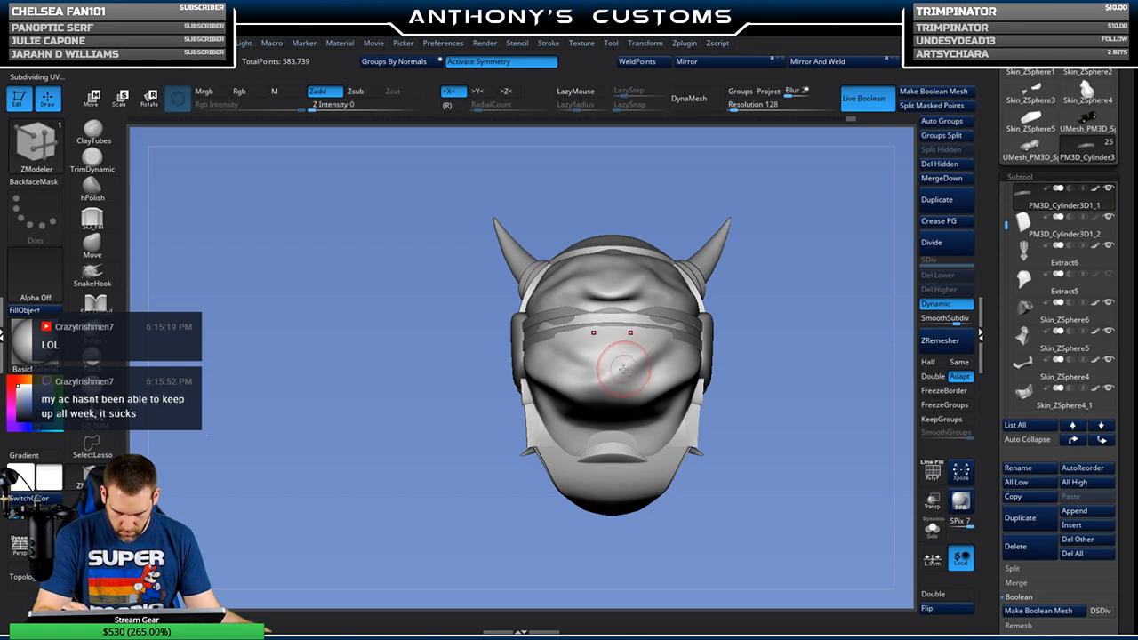
Step: Activate the cloth subtool at the back of the head with the SO_Cloth brush and quick-save the project
{"action": "left_click", "coordinate": [621, 365], "text": "alt"}
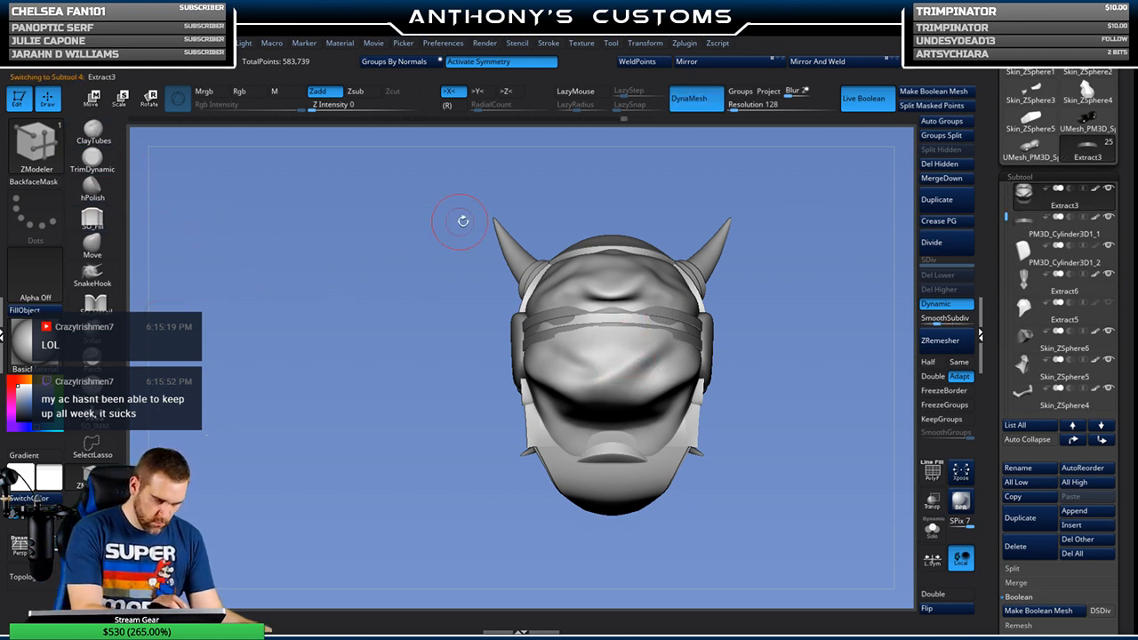
{"action": "key", "text": "b"}
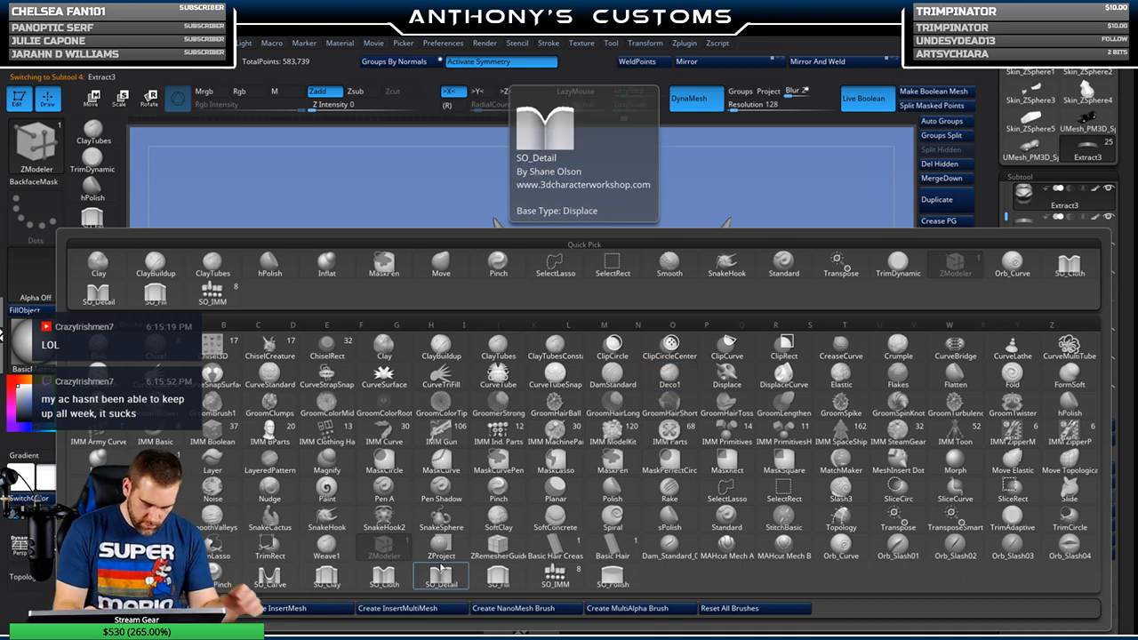
{"action": "left_click", "coordinate": [384, 578]}
{"action": "key", "text": "space"}
{"action": "left_click_drag", "start_coordinate": [834, 270], "coordinate": [566, 318]}
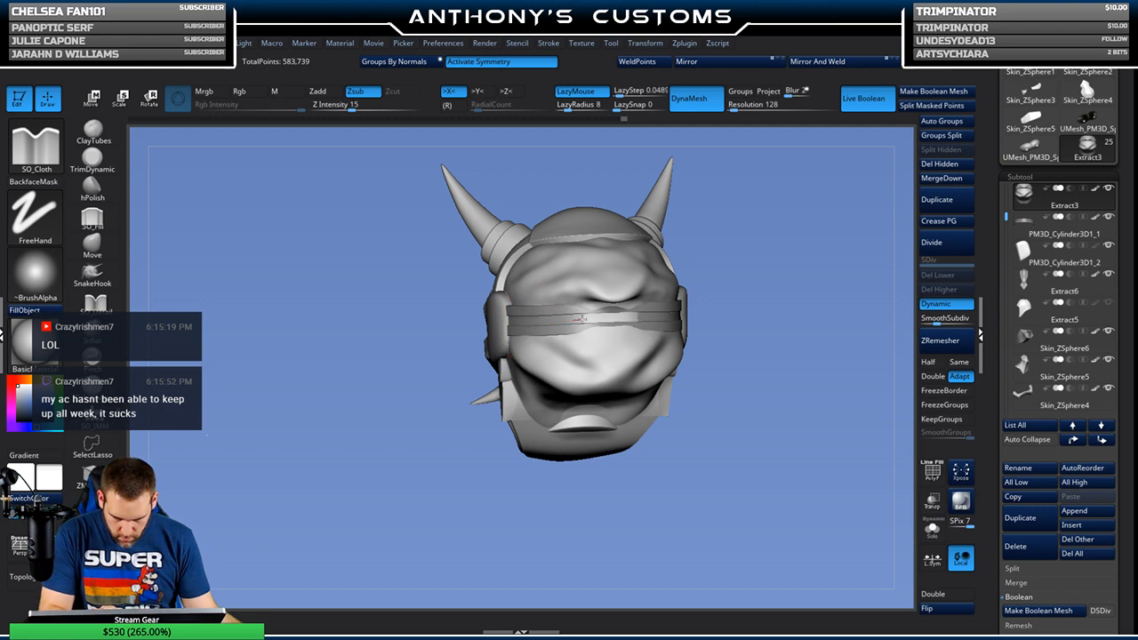
{"action": "mouse_move", "coordinate": [756, 313]}
{"action": "left_mouse_down"}
{"action": "mouse_move", "coordinate": [831, 290]}
{"action": "mouse_move", "coordinate": [783, 317]}
{"action": "mouse_move", "coordinate": [729, 323]}
{"action": "mouse_move", "coordinate": [707, 297]}
{"action": "left_mouse_up"}
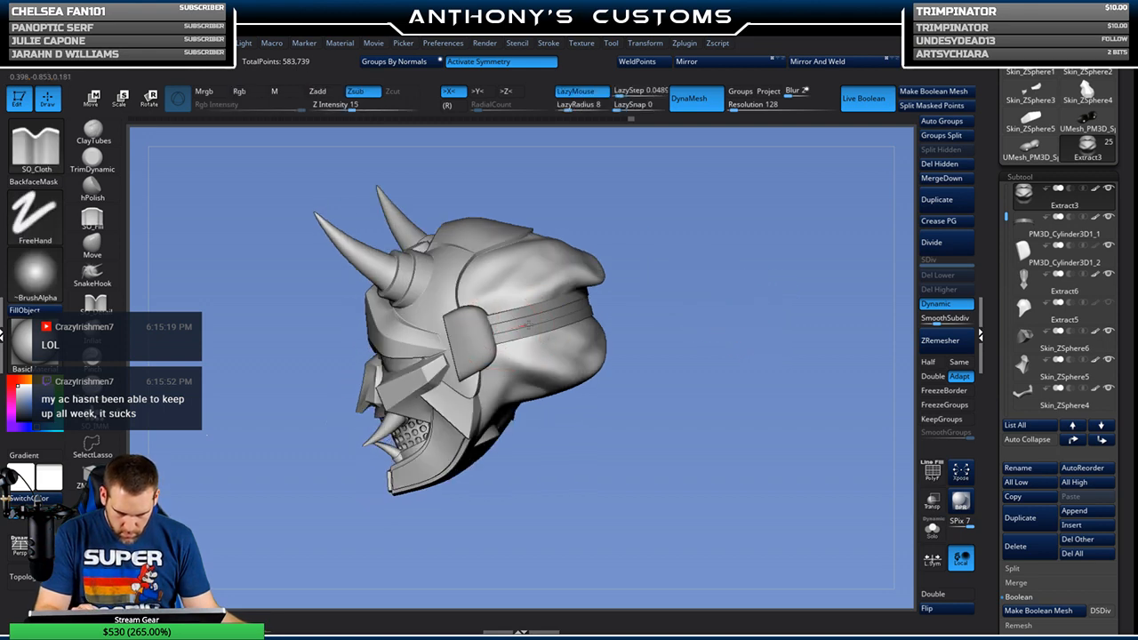
{"action": "key", "text": "ctrl+s"}
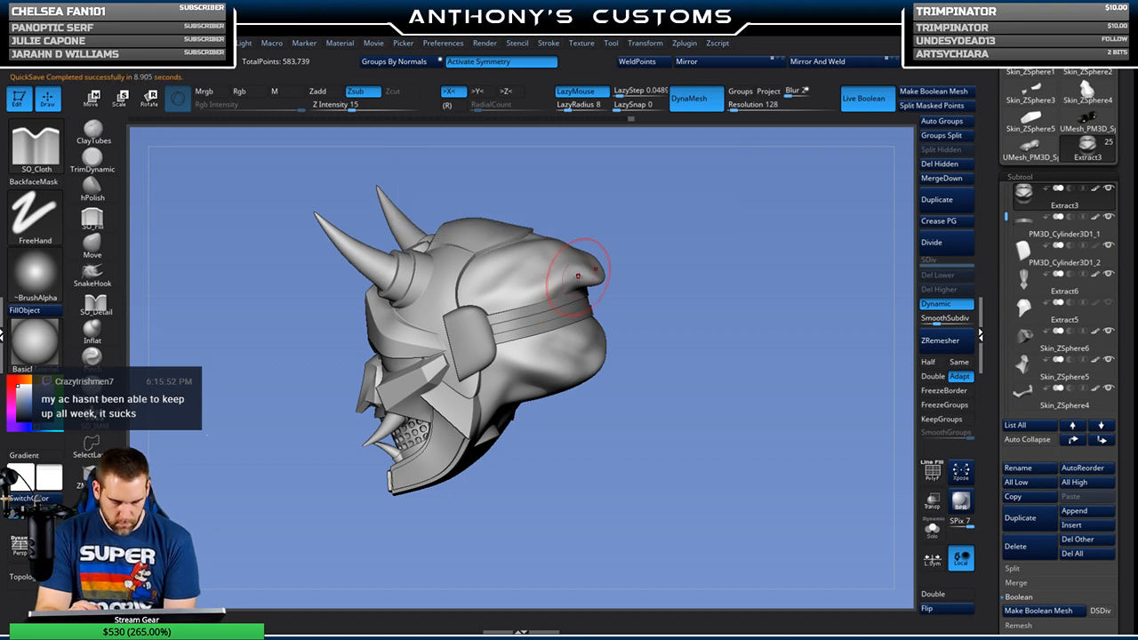
Step: Sculpt soft folds into the cloth below the strap with the SO_Cloth brush and smooth them
{"action": "mouse_move", "coordinate": [710, 344]}
{"action": "left_mouse_down"}
{"action": "mouse_move", "coordinate": [753, 329]}
{"action": "mouse_move", "coordinate": [705, 316]}
{"action": "mouse_move", "coordinate": [700, 264]}
{"action": "left_mouse_up"}
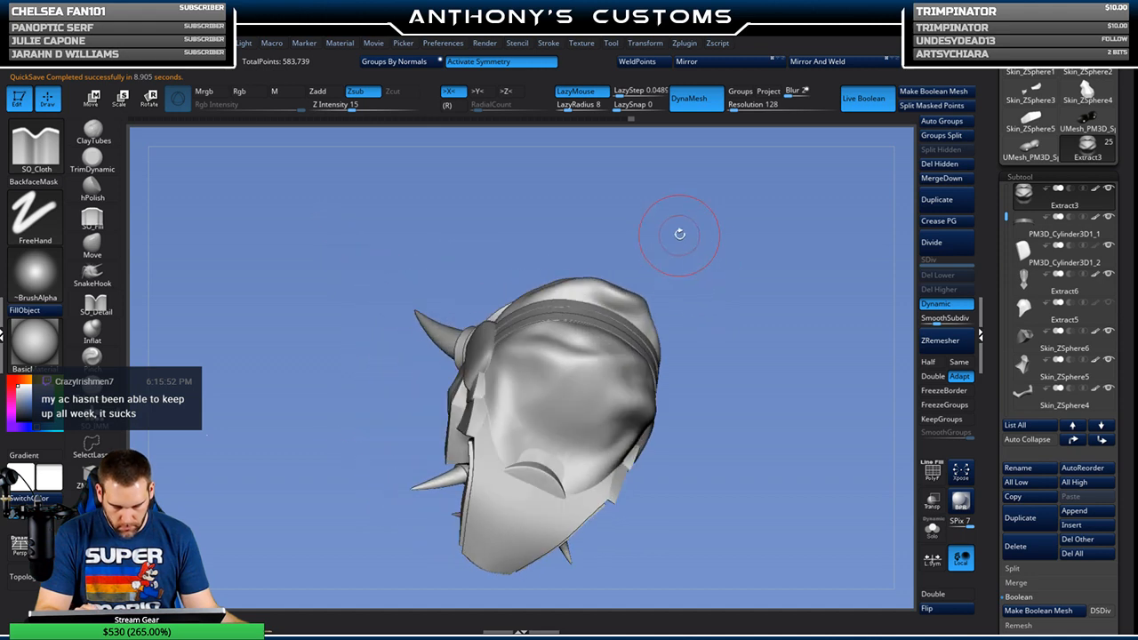
{"action": "left_click_drag", "start_coordinate": [549, 368], "coordinate": [571, 380]}
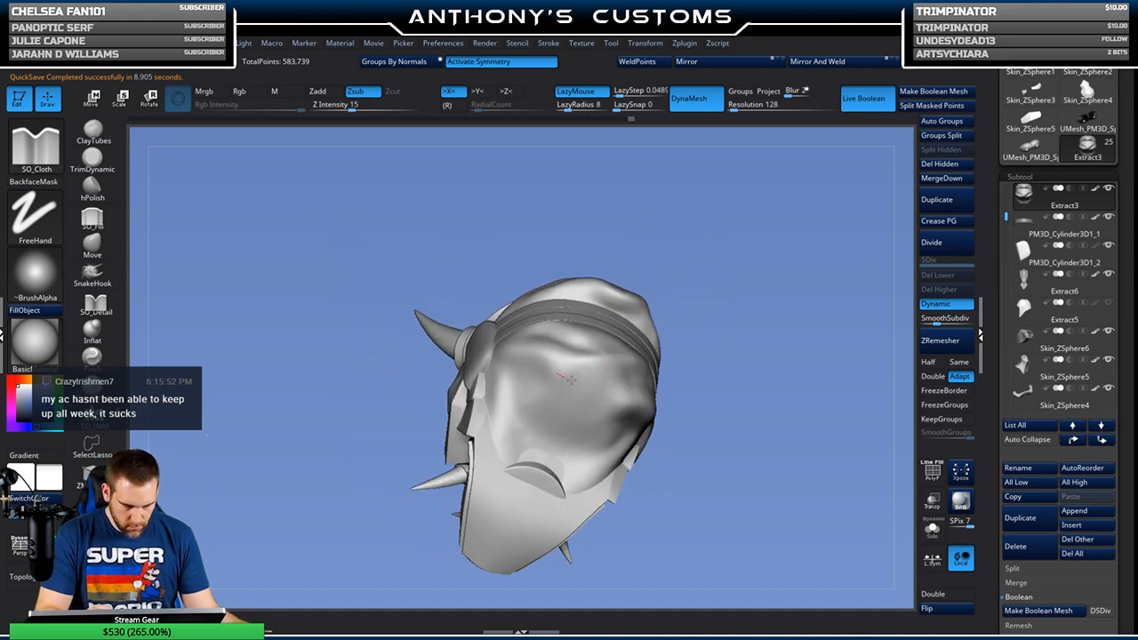
{"action": "mouse_move", "coordinate": [728, 307]}
{"action": "left_mouse_down"}
{"action": "mouse_move", "coordinate": [736, 349]}
{"action": "mouse_move", "coordinate": [730, 336]}
{"action": "mouse_move", "coordinate": [548, 359]}
{"action": "left_mouse_up"}
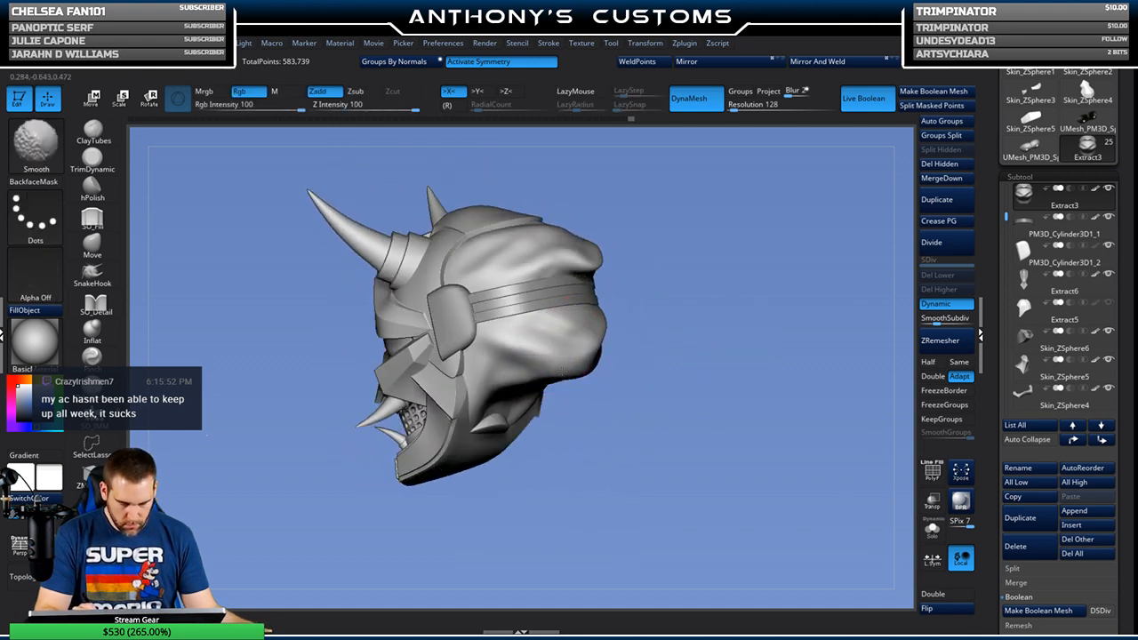
{"action": "right_click", "coordinate": [728, 303]}
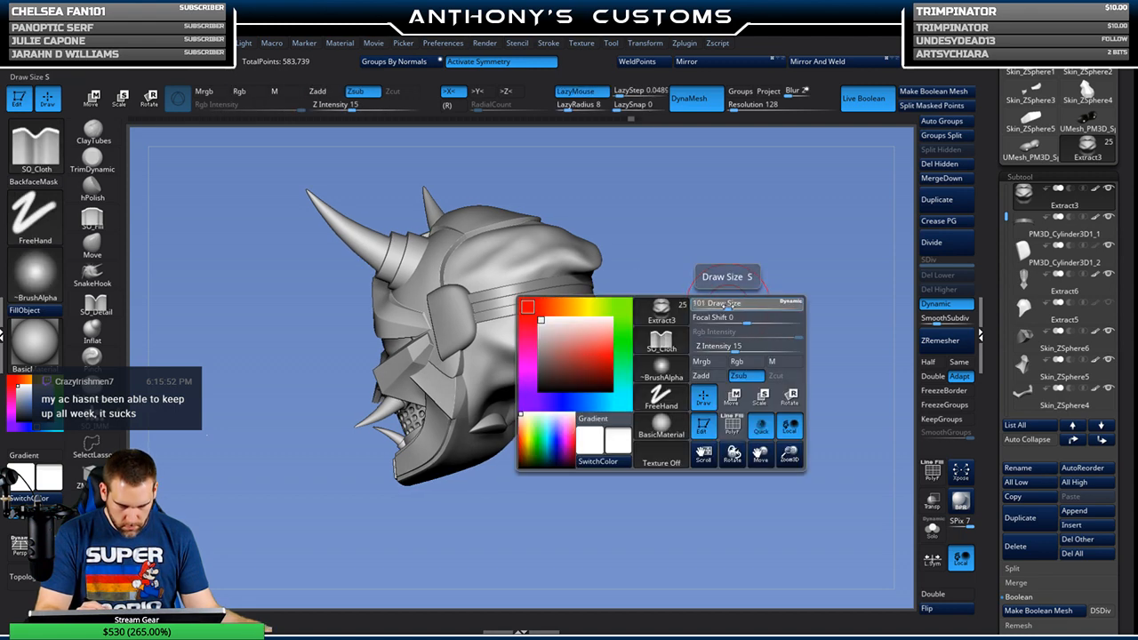
{"action": "key", "text": "shift+f"}
{"action": "key", "text": "shift+f"}
{"action": "key", "text": "shift"}
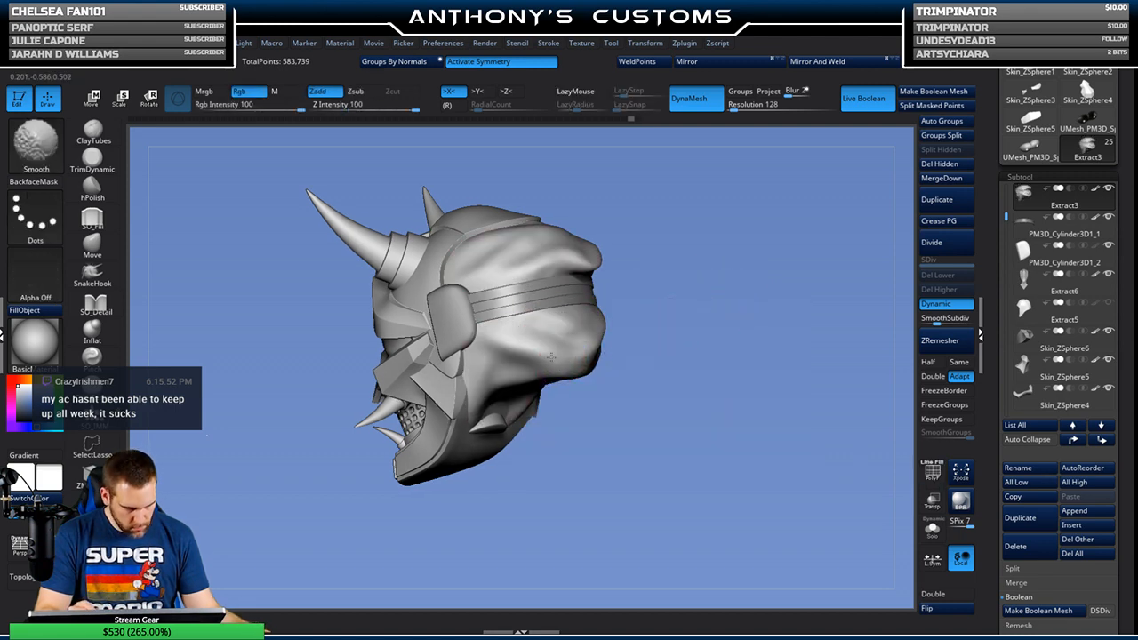
Step: Adjust the cloth's lower back outline in side view with the Move brush
{"action": "mouse_move", "coordinate": [750, 324]}
{"action": "left_mouse_down"}
{"action": "mouse_move", "coordinate": [732, 329]}
{"action": "mouse_move", "coordinate": [746, 309]}
{"action": "left_mouse_up"}
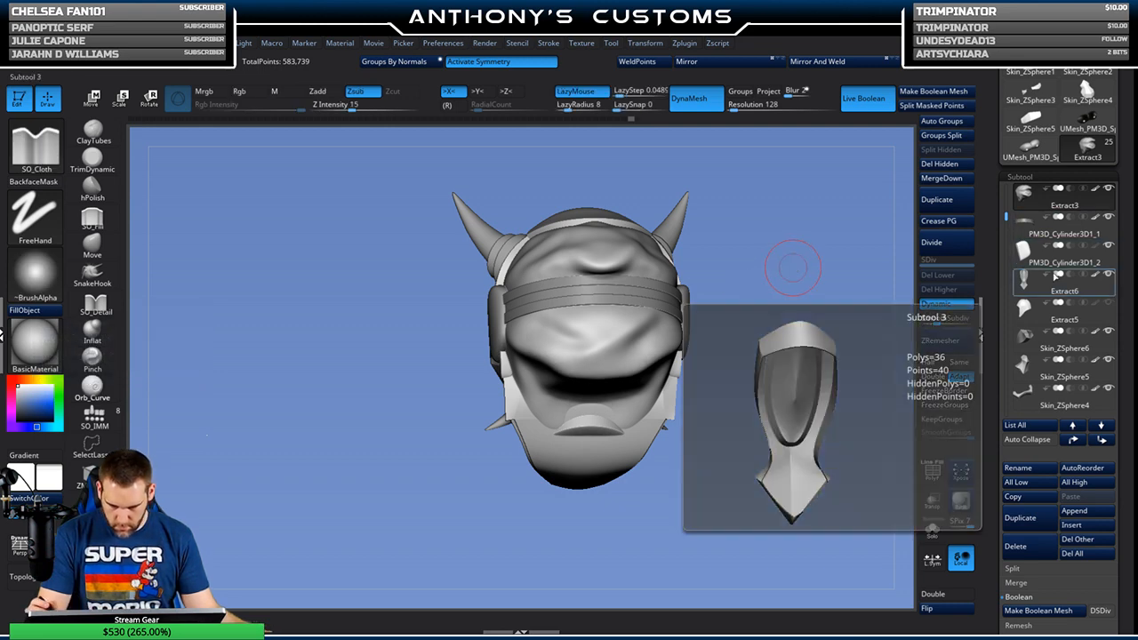
{"action": "left_click_drag", "start_coordinate": [851, 400], "coordinate": [741, 506]}
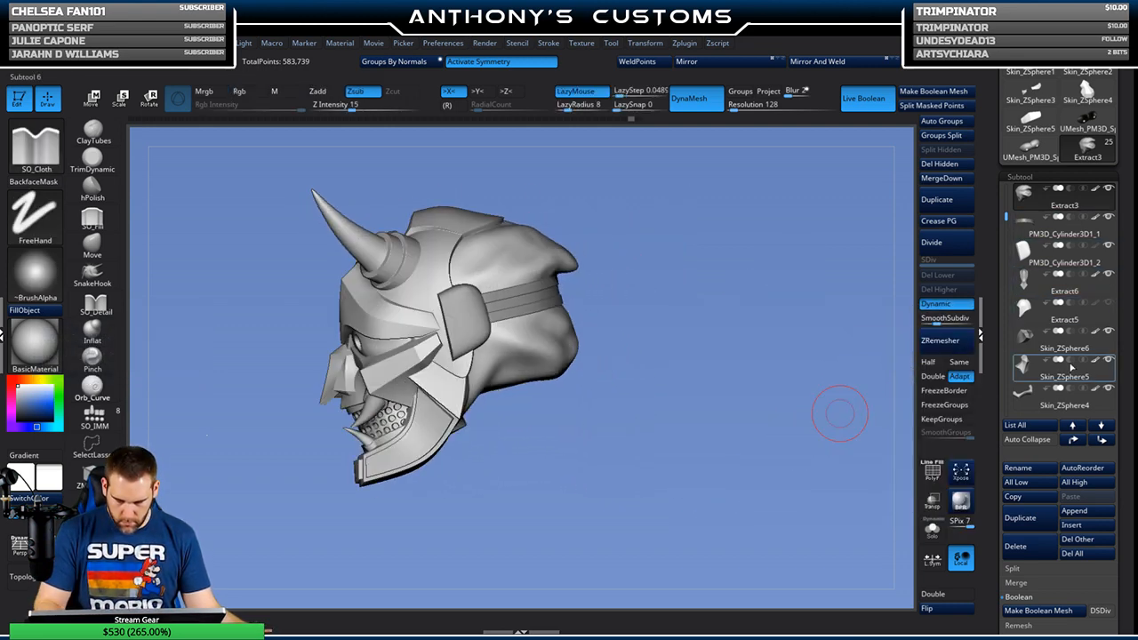
{"action": "scroll", "coordinate": [1128, 376], "scroll_direction": "down", "scroll_amount": 5}
{"action": "left_click_drag", "start_coordinate": [1128, 376], "coordinate": [1128, 382]}
{"action": "left_click", "coordinate": [92, 242]}
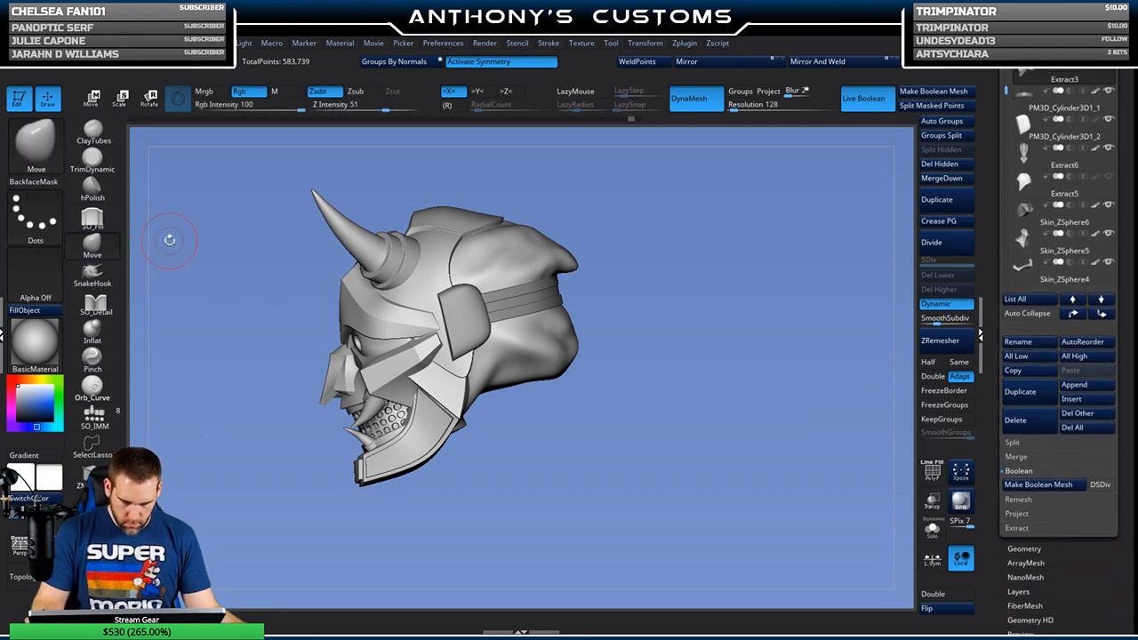
{"action": "key", "text": "space"}
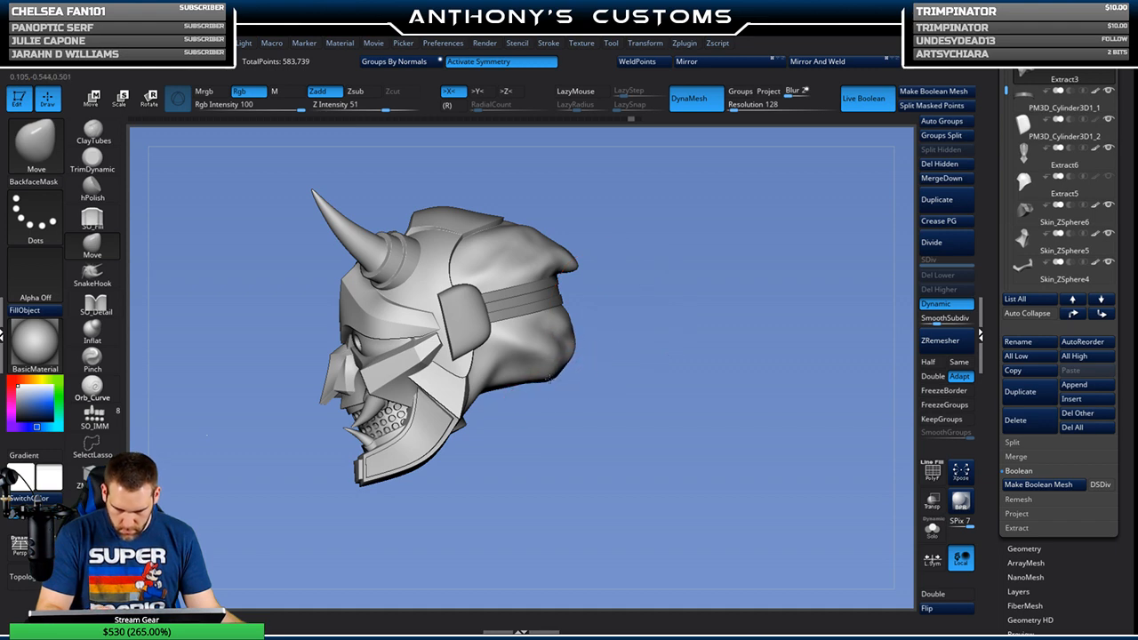
{"action": "left_click_drag", "start_coordinate": [624, 344], "coordinate": [342, 345]}
{"action": "right_click_drag", "start_coordinate": [580, 377], "coordinate": [514, 363]}
{"action": "mouse_move", "coordinate": [542, 418]}
{"action": "right_mouse_down"}
{"action": "mouse_move", "coordinate": [694, 364]}
{"action": "mouse_move", "coordinate": [668, 328]}
{"action": "mouse_move", "coordinate": [727, 355]}
{"action": "right_mouse_up"}
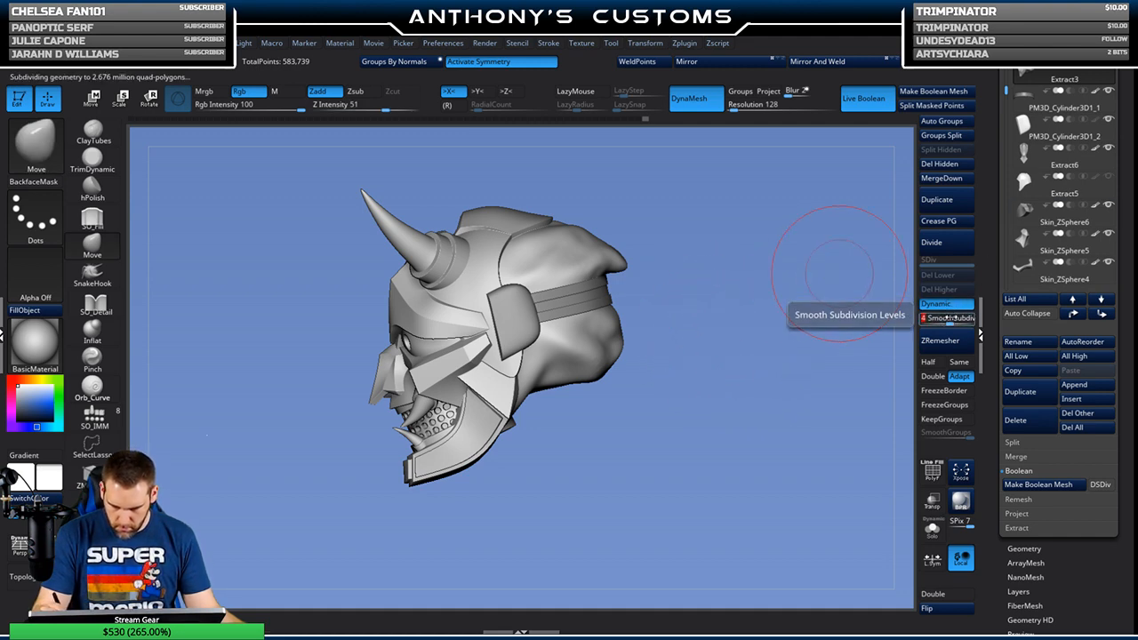
Step: Turn off dynamic subdivision on the cloth and divide its mesh twice, up to SDiv 3
{"action": "key", "text": "shift+f"}
{"action": "key", "text": "shift+f"}
{"action": "left_click_drag", "start_coordinate": [735, 362], "coordinate": [698, 532], "text": "alt"}
{"action": "left_click_drag", "start_coordinate": [763, 489], "coordinate": [704, 401]}
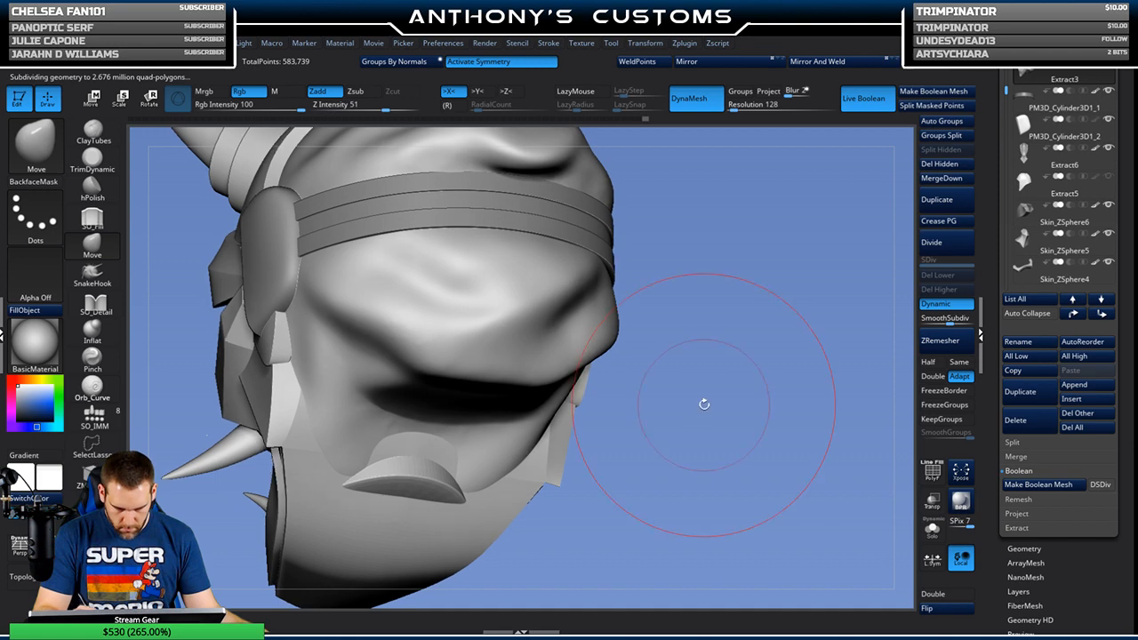
{"action": "key", "text": "shift+f"}
{"action": "key", "text": "shift+f"}
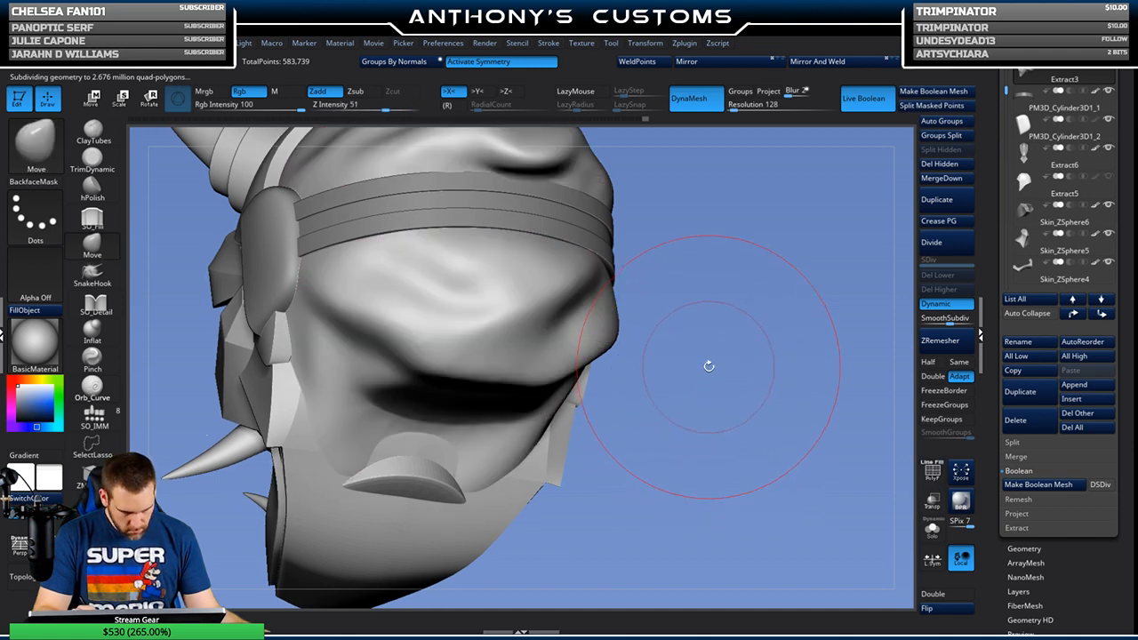
{"action": "key", "text": "space"}
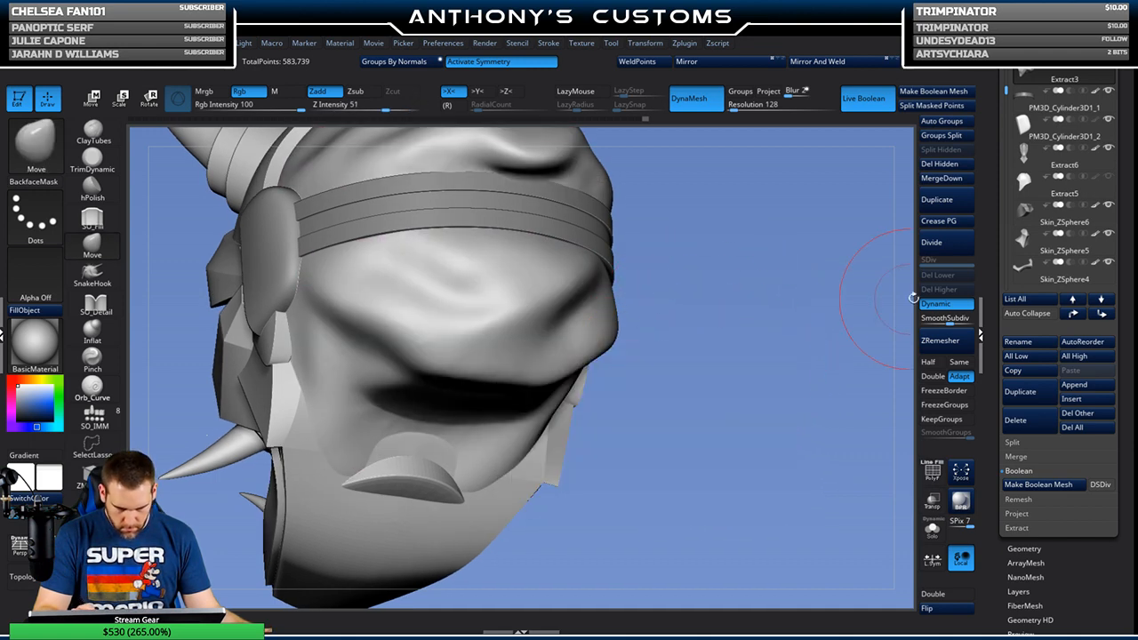
{"action": "left_click", "coordinate": [935, 304]}
{"action": "left_click_drag", "start_coordinate": [851, 323], "coordinate": [795, 328]}
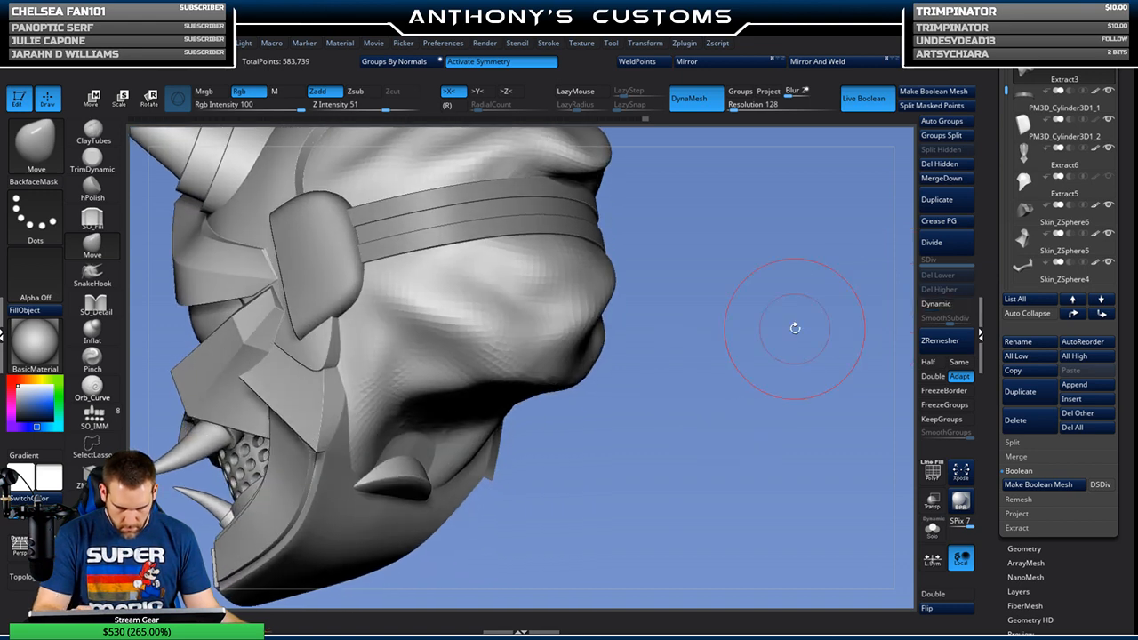
{"action": "left_click", "coordinate": [951, 248]}
{"action": "left_click", "coordinate": [952, 250]}
Step: Smooth the subdivided cloth below the strap and refine the deep lower fold with the Move brush
{"action": "left_click_drag", "start_coordinate": [792, 307], "coordinate": [752, 318]}
{"action": "key", "text": "space"}
{"action": "left_click_drag", "start_coordinate": [496, 332], "coordinate": [477, 333], "text": "shift"}
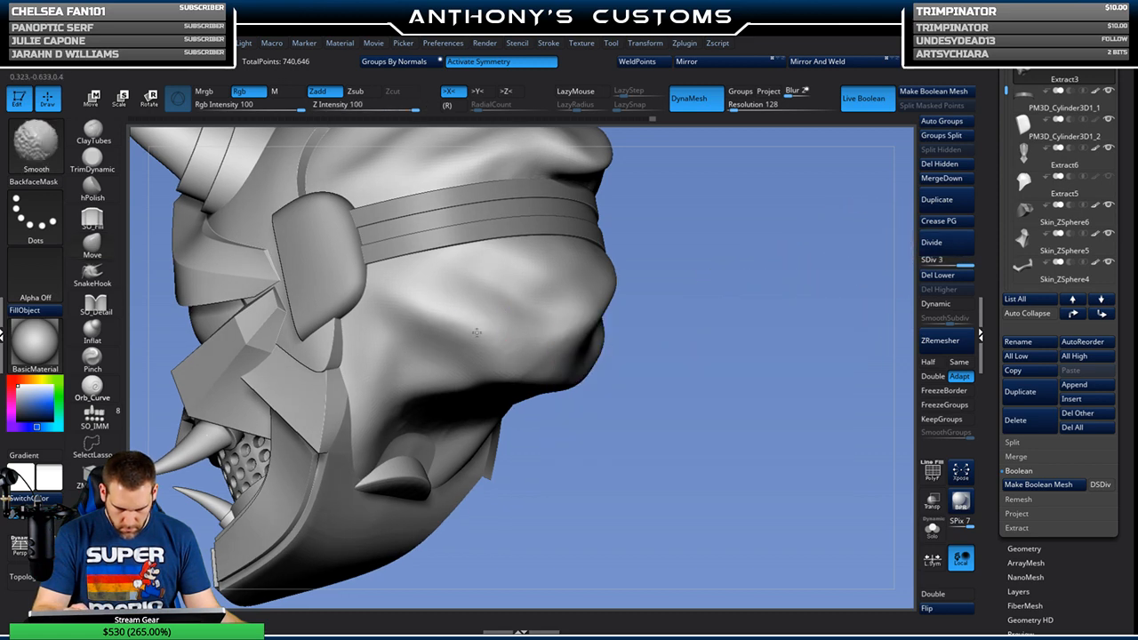
{"action": "left_click_drag", "start_coordinate": [773, 283], "coordinate": [720, 285]}
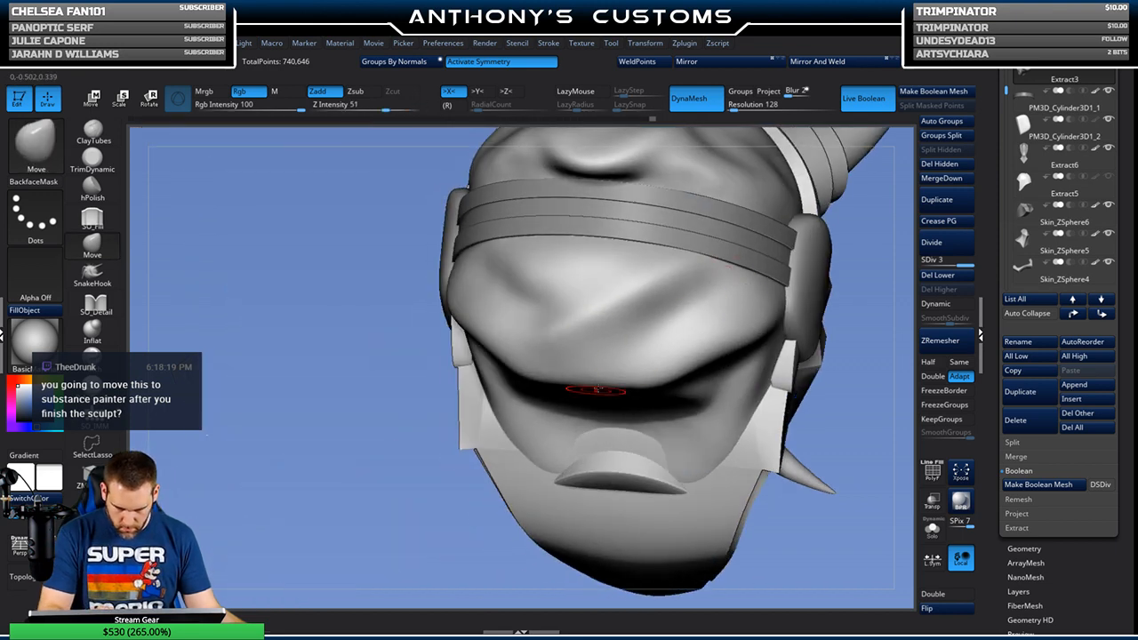
{"action": "left_click_drag", "start_coordinate": [867, 408], "coordinate": [578, 498]}
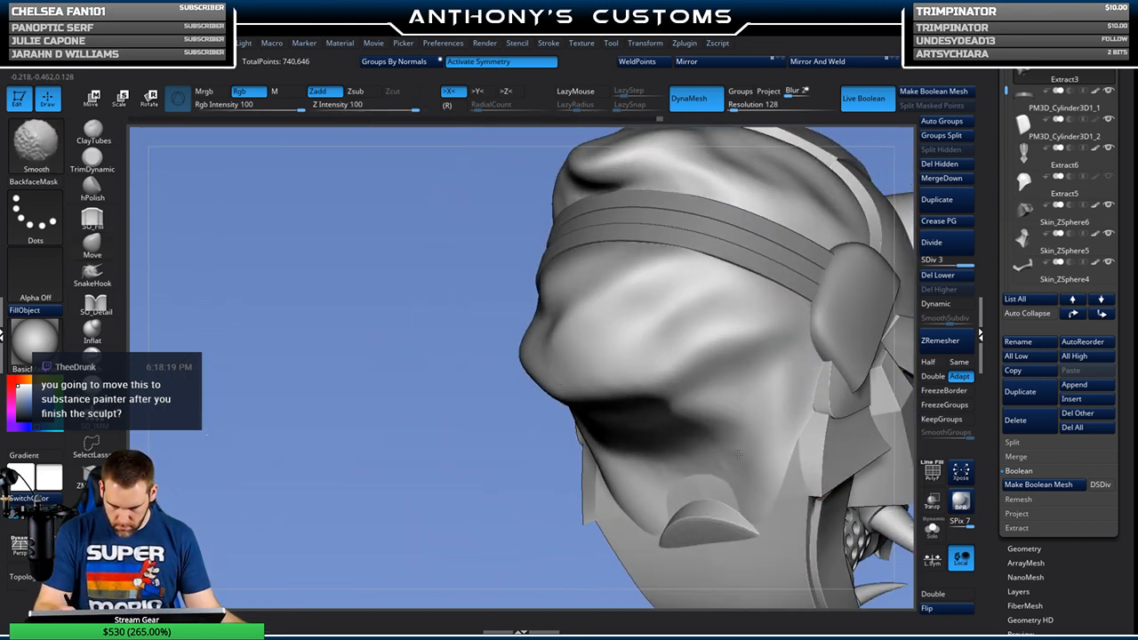
{"action": "left_click_drag", "start_coordinate": [481, 537], "coordinate": [646, 472]}
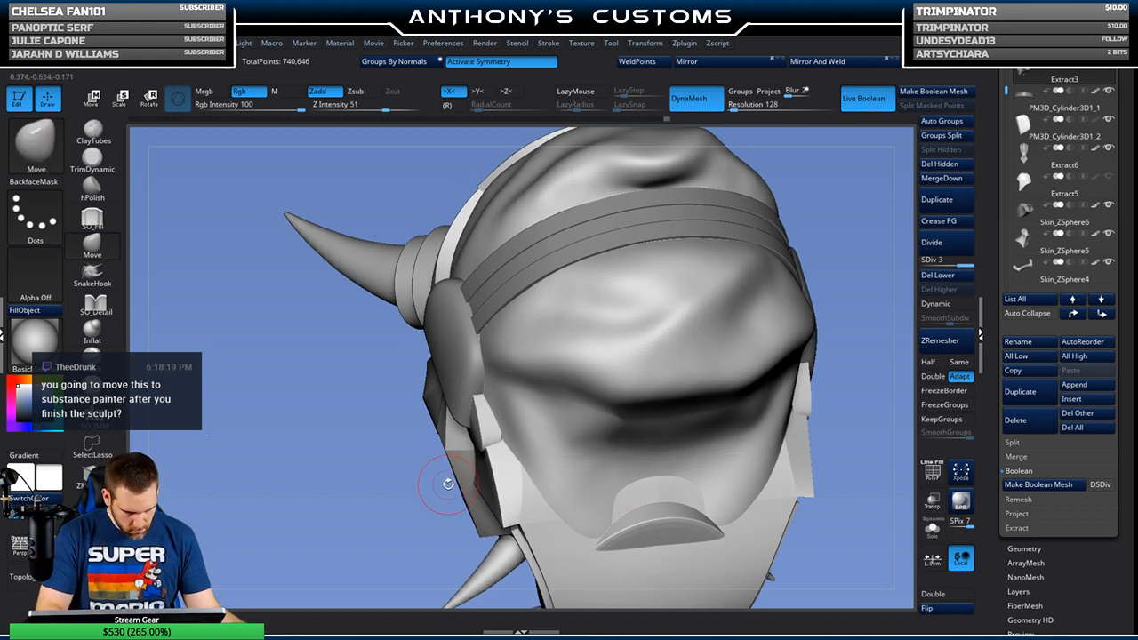
Step: Smooth the cloth folds just above the strap and check the whole mask in side view
{"action": "left_click_drag", "start_coordinate": [848, 211], "coordinate": [852, 234]}
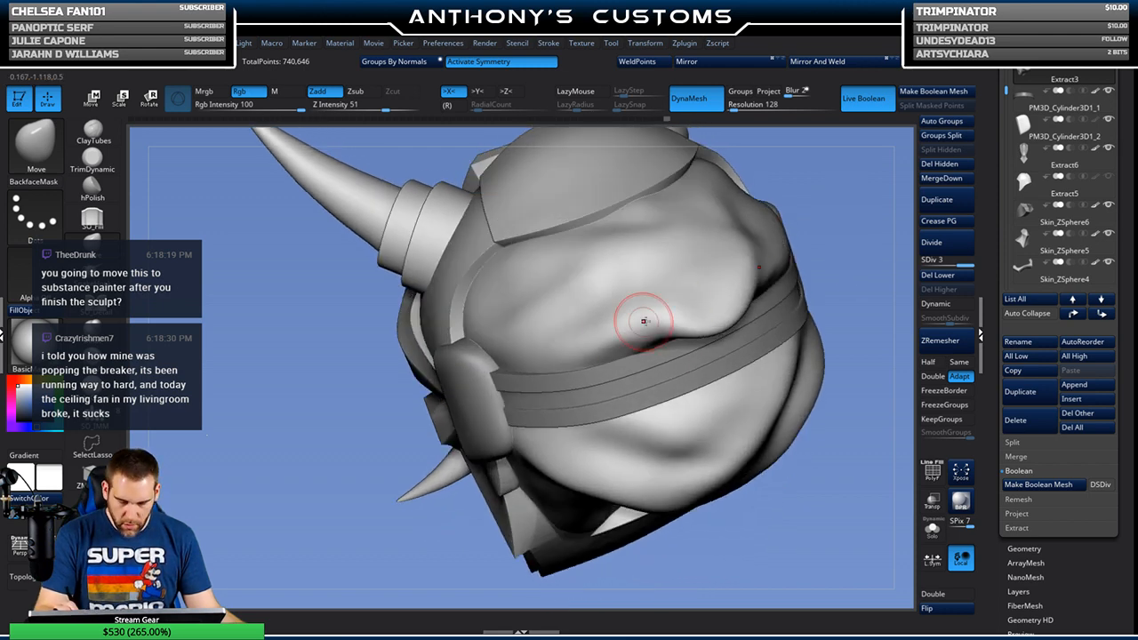
{"action": "left_click_drag", "start_coordinate": [796, 241], "coordinate": [772, 252]}
{"action": "left_click_drag", "start_coordinate": [616, 340], "coordinate": [546, 330], "text": "shift"}
{"action": "left_click_drag", "start_coordinate": [822, 294], "coordinate": [825, 265]}
{"action": "left_click_drag", "start_coordinate": [806, 345], "coordinate": [820, 295], "text": "alt"}
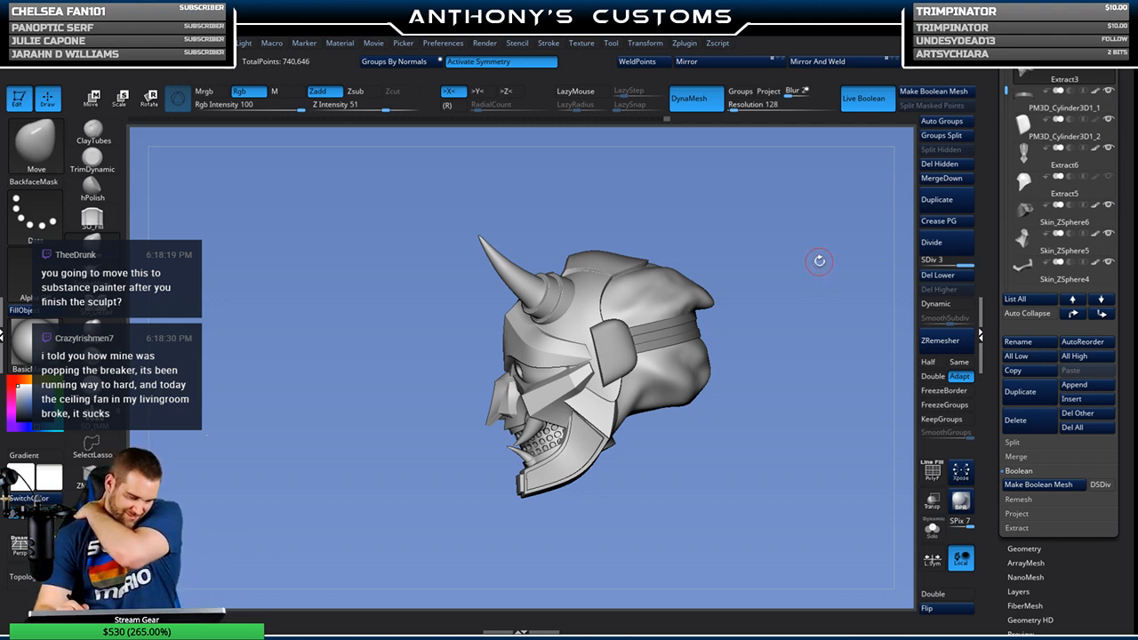
{"action": "key", "text": "shift+f"}
{"action": "key", "text": "shift+f"}
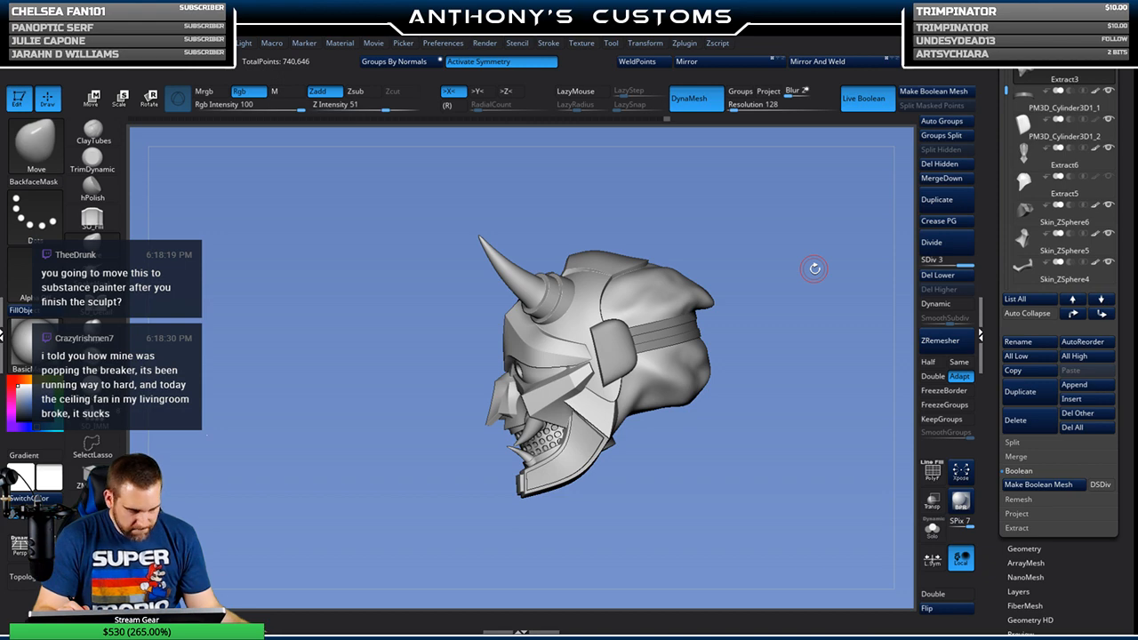
Step: Center the gizmo on the unmasked cloth mesh and scale the cloth down slightly along its front-to-back axis
{"action": "key", "text": "w"}
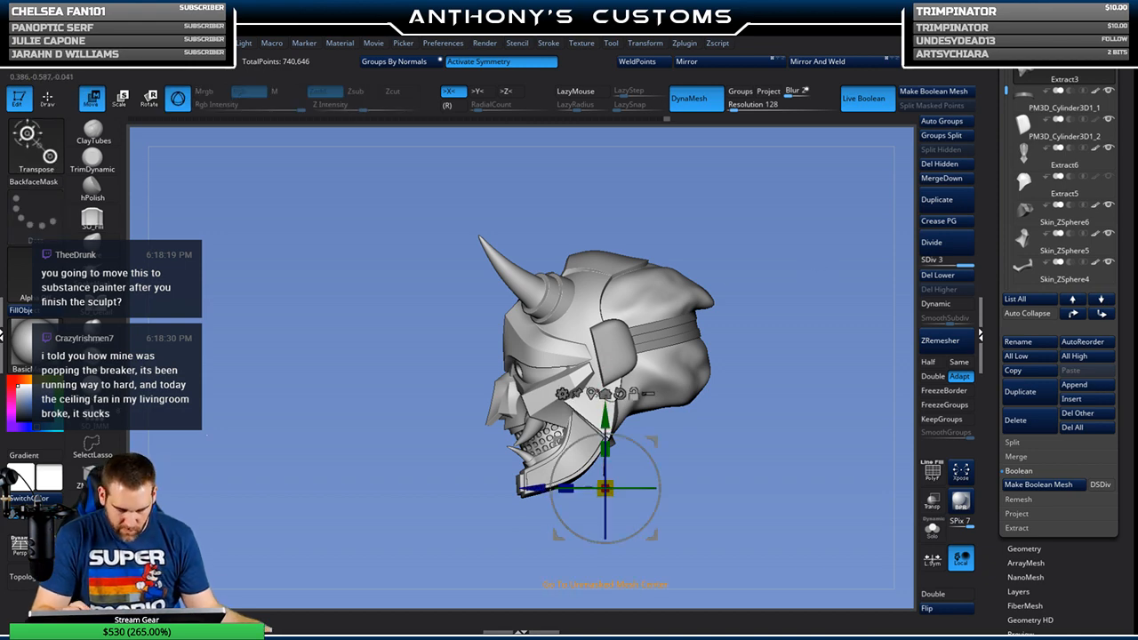
{"action": "left_click", "coordinate": [592, 393]}
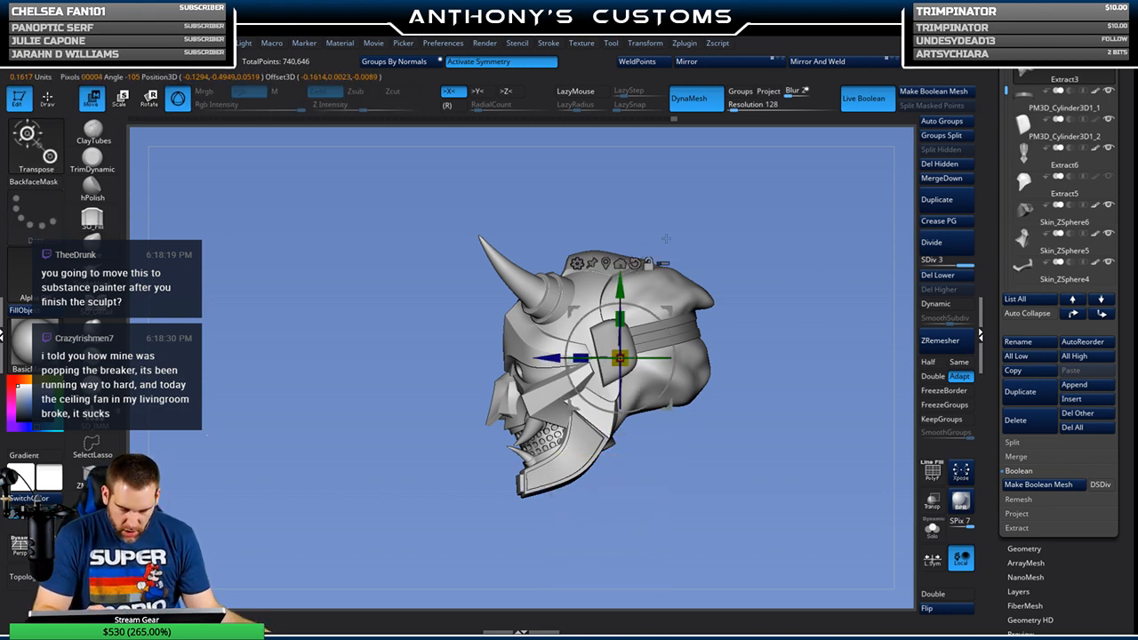
{"action": "mouse_move", "coordinate": [1006, 90]}
{"action": "left_mouse_down"}
{"action": "mouse_move", "coordinate": [1005, 64]}
{"action": "mouse_move", "coordinate": [1006, 224]}
{"action": "mouse_move", "coordinate": [1005, 66]}
{"action": "left_mouse_up"}
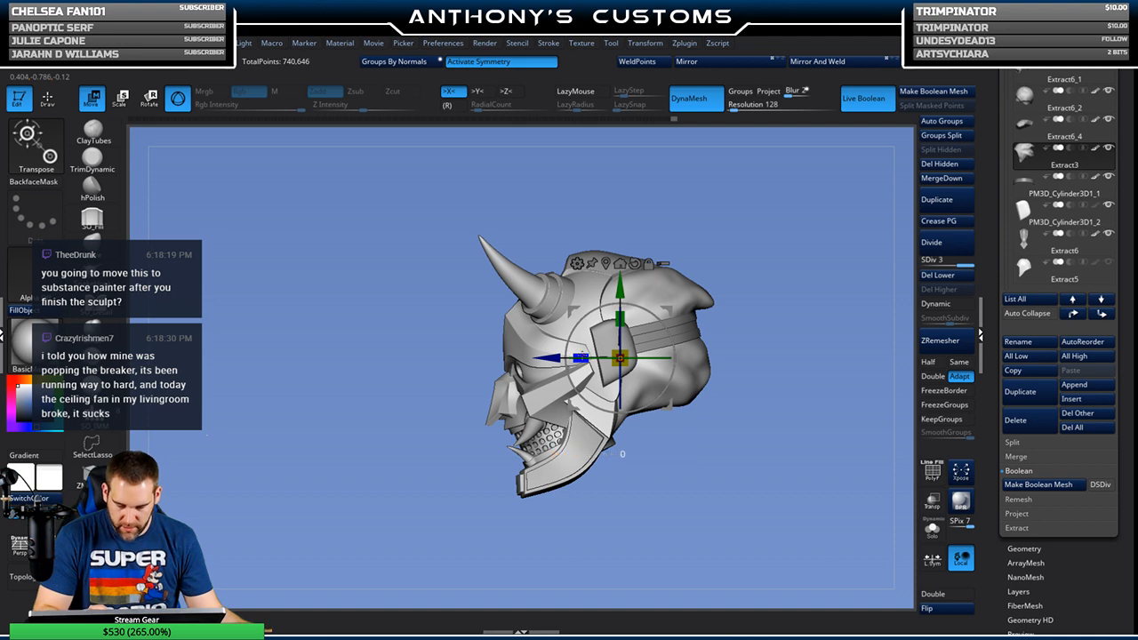
{"action": "left_click_drag", "start_coordinate": [580, 357], "coordinate": [589, 353]}
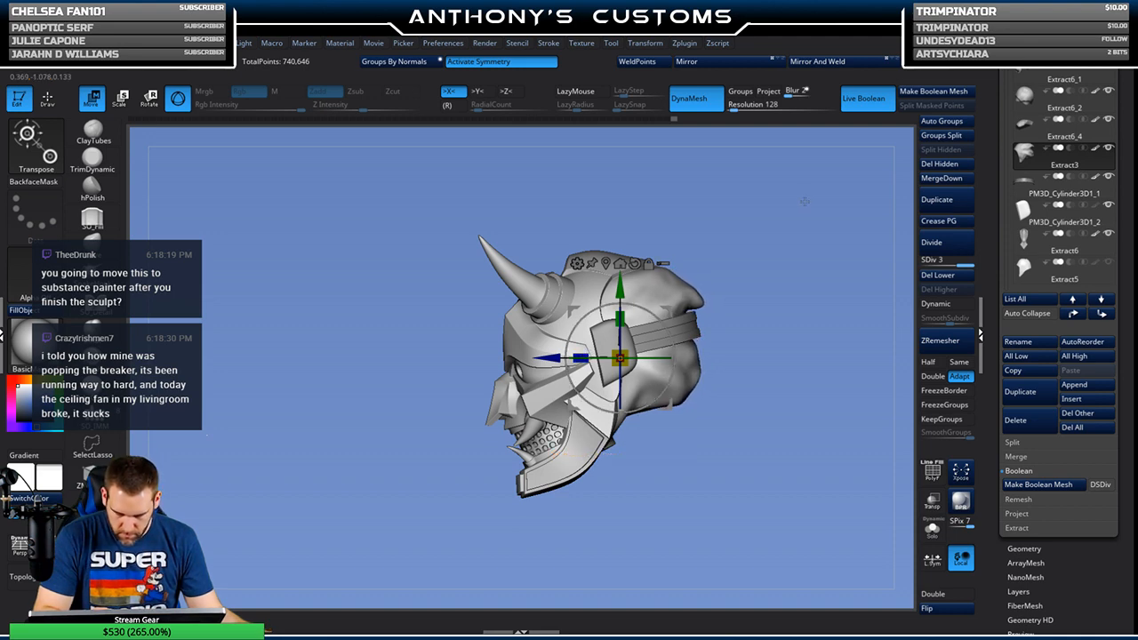
{"action": "mouse_move", "coordinate": [797, 203]}
{"action": "left_mouse_down"}
{"action": "mouse_move", "coordinate": [790, 315]}
{"action": "mouse_move", "coordinate": [813, 328]}
{"action": "mouse_move", "coordinate": [754, 324]}
{"action": "mouse_move", "coordinate": [756, 314]}
{"action": "left_mouse_up"}
{"action": "key", "text": "q"}
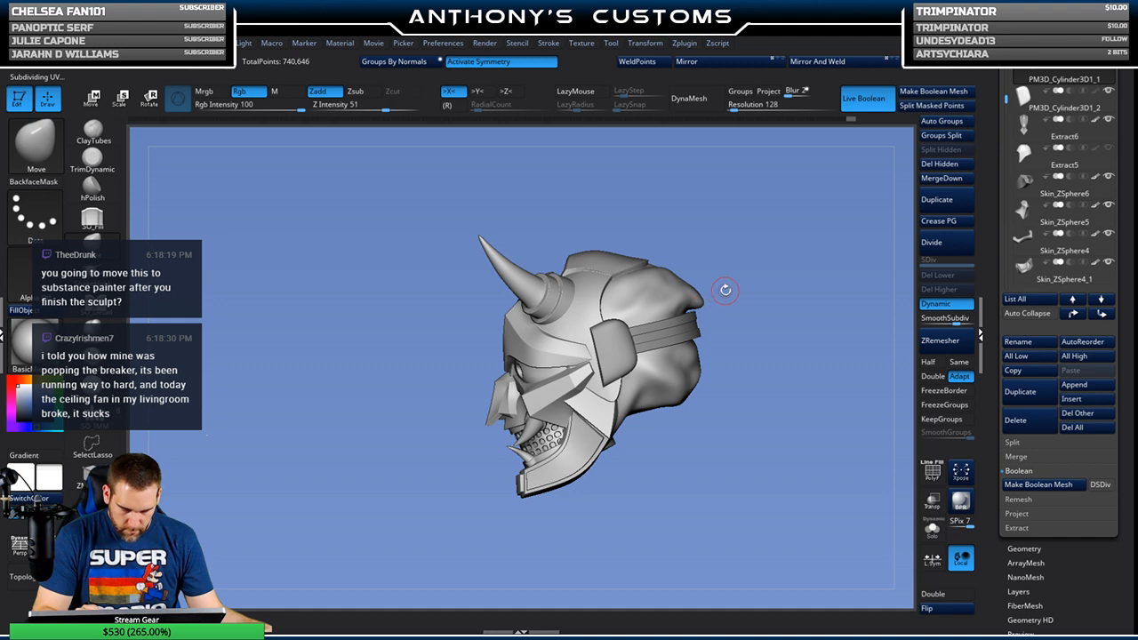
Step: Shift the strap slightly forward with the gizmo so it sits tighter against the cloth at the back of the head
{"action": "key", "text": "w"}
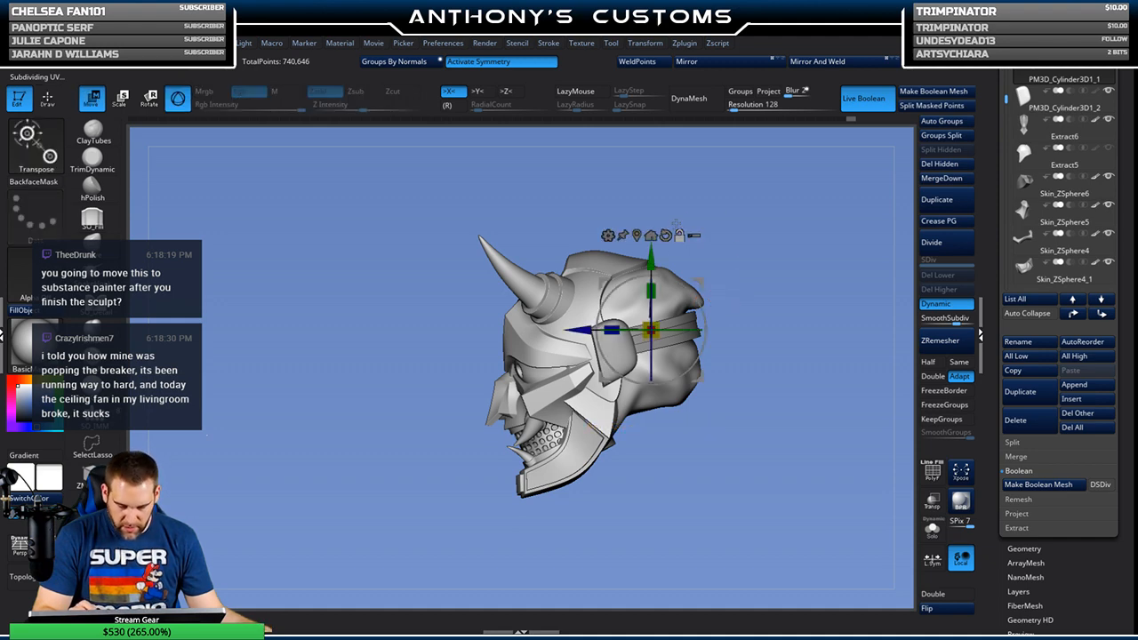
{"action": "mouse_move", "coordinate": [701, 282]}
{"action": "left_mouse_down"}
{"action": "mouse_move", "coordinate": [738, 265]}
{"action": "mouse_move", "coordinate": [782, 290]}
{"action": "mouse_move", "coordinate": [804, 388]}
{"action": "mouse_move", "coordinate": [798, 365]}
{"action": "mouse_move", "coordinate": [814, 361]}
{"action": "mouse_move", "coordinate": [791, 374]}
{"action": "mouse_move", "coordinate": [793, 391]}
{"action": "mouse_move", "coordinate": [787, 306]}
{"action": "mouse_move", "coordinate": [796, 342]}
{"action": "mouse_move", "coordinate": [788, 333]}
{"action": "left_mouse_up"}
{"action": "key", "text": "q"}
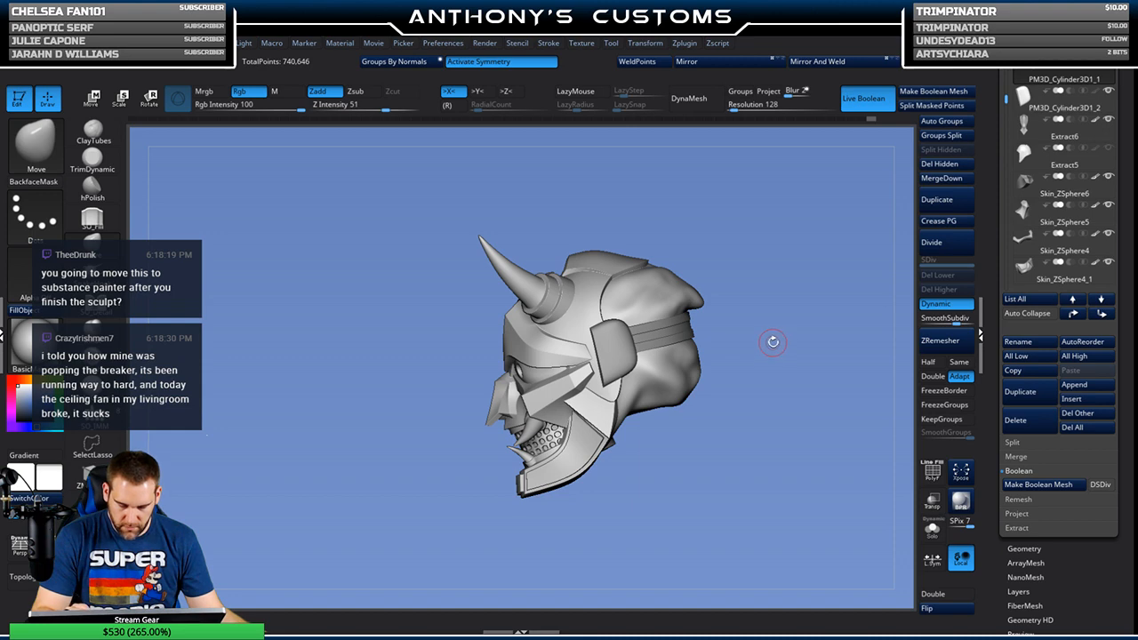
{"action": "mouse_move", "coordinate": [779, 327]}
{"action": "left_mouse_down"}
{"action": "mouse_move", "coordinate": [749, 325]}
{"action": "mouse_move", "coordinate": [774, 320]}
{"action": "left_mouse_up"}
{"action": "left_click_drag", "start_coordinate": [743, 393], "coordinate": [755, 382]}
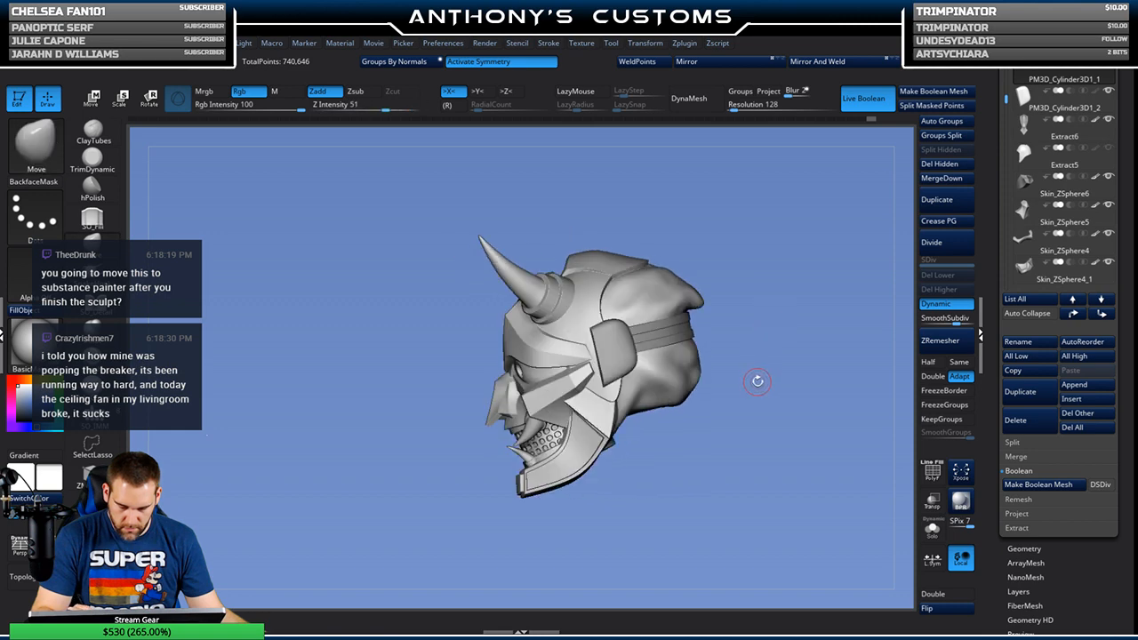
Step: Center the gizmo on the unmasked strap mesh, try a small adjustment, and undo it
{"action": "key", "text": "w"}
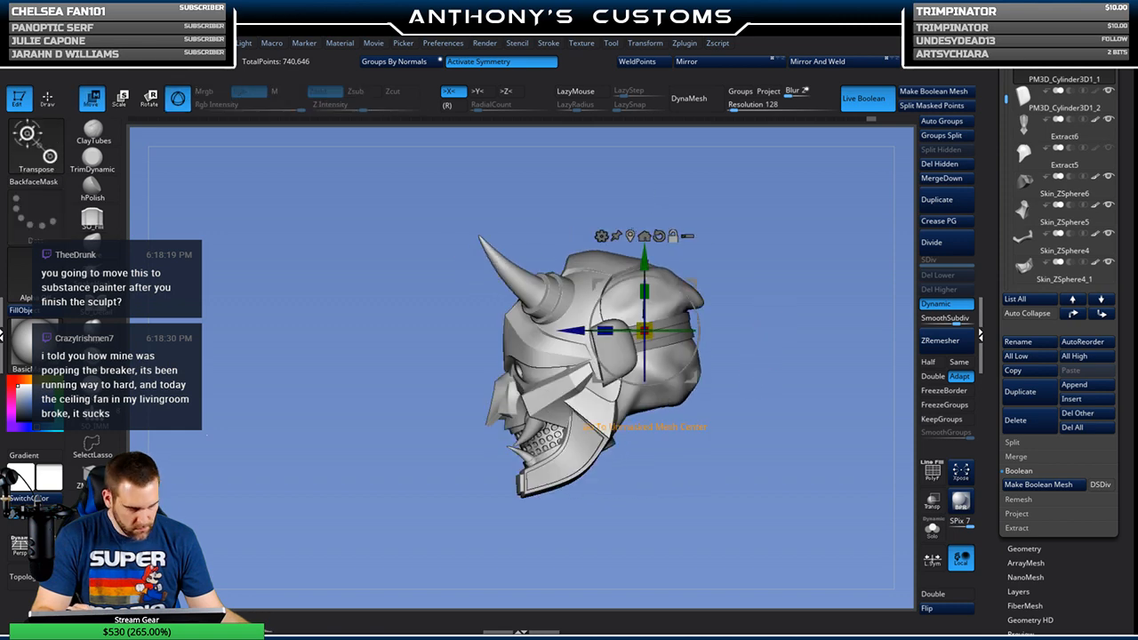
{"action": "left_click", "coordinate": [631, 236]}
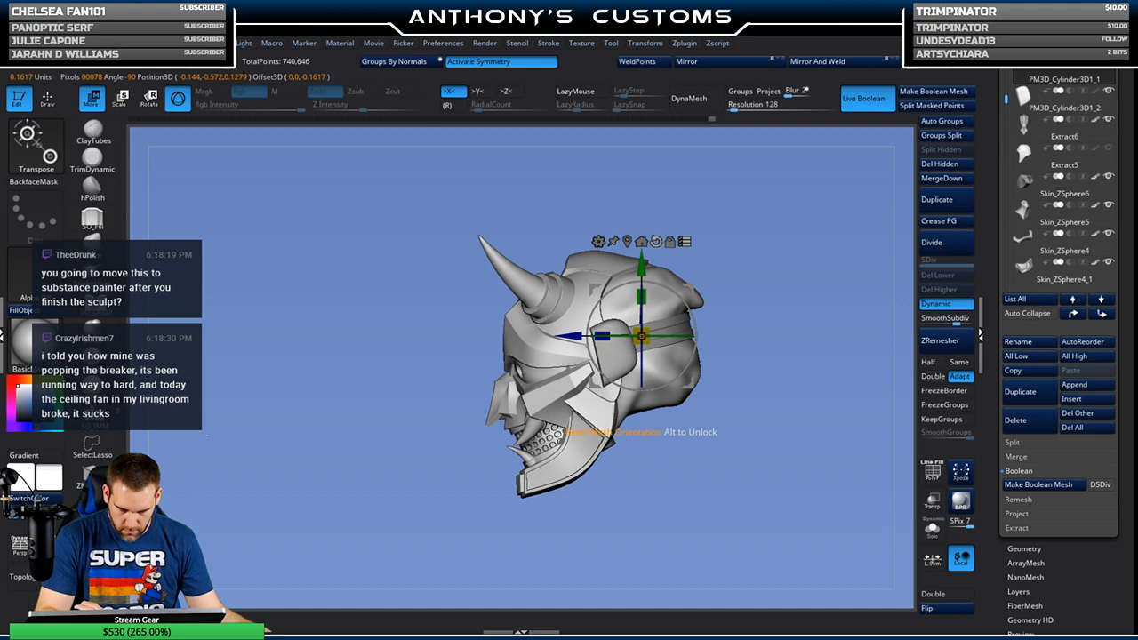
{"action": "left_click_drag", "start_coordinate": [689, 307], "coordinate": [694, 320]}
{"action": "key", "text": "ctrl+z"}
Step: Examine the whole mask from the front at a reduced size
{"action": "left_click_drag", "start_coordinate": [717, 403], "coordinate": [784, 366]}
{"action": "left_click_drag", "start_coordinate": [833, 296], "coordinate": [744, 280], "text": "alt"}
{"action": "key", "text": "q"}
{"action": "key", "text": "w"}
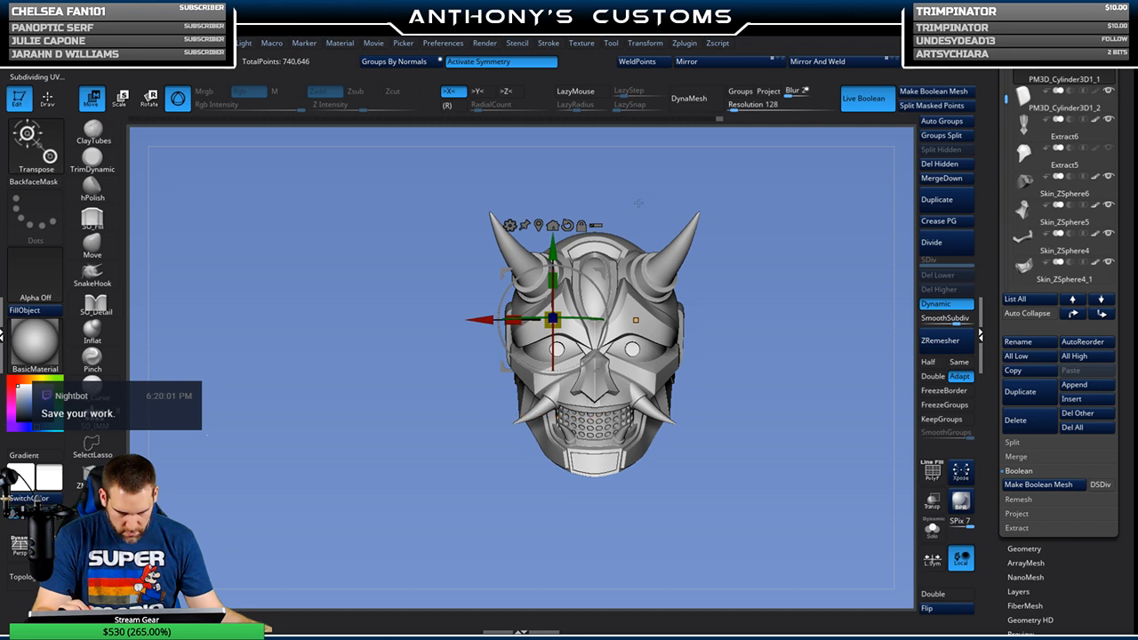
{"action": "key", "text": "q"}
{"action": "mouse_move", "coordinate": [771, 284]}
{"action": "left_mouse_down"}
{"action": "mouse_move", "coordinate": [774, 318]}
{"action": "mouse_move", "coordinate": [733, 313]}
{"action": "mouse_move", "coordinate": [792, 297]}
{"action": "left_mouse_up"}
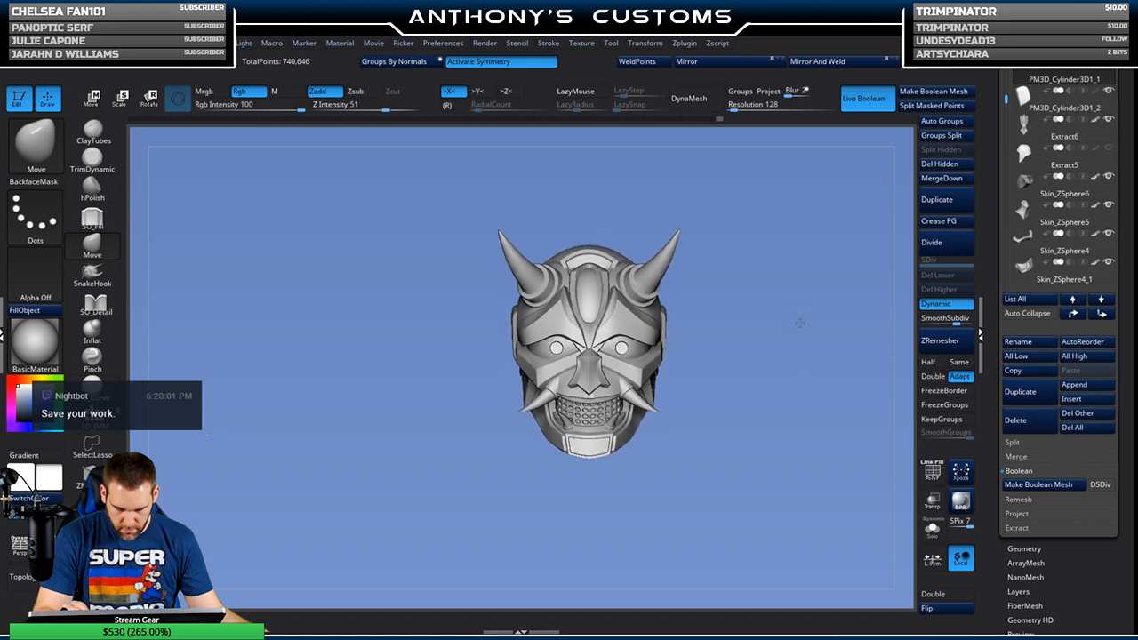
{"action": "mouse_move", "coordinate": [752, 339]}
{"action": "left_mouse_down"}
{"action": "mouse_move", "coordinate": [843, 329]}
{"action": "mouse_move", "coordinate": [756, 331]}
{"action": "left_mouse_up"}
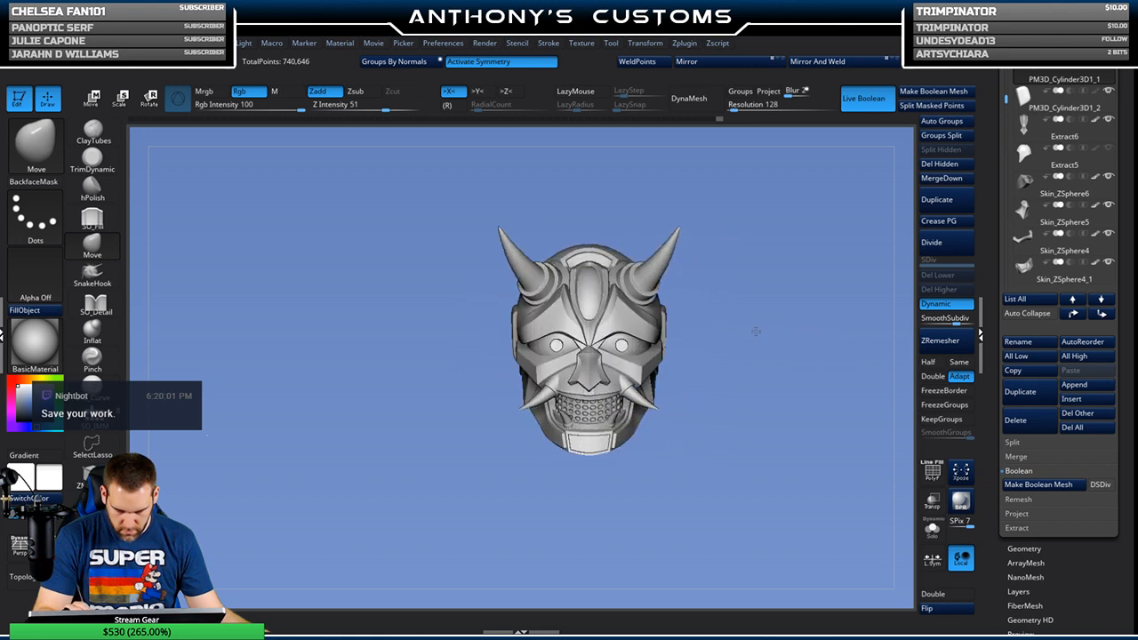
{"action": "left_click_drag", "start_coordinate": [762, 268], "coordinate": [761, 287]}
Step: Select the oval gem on the forehead, show its wireframe and isolate it from the other parts
{"action": "left_click", "coordinate": [589, 322], "text": "alt"}
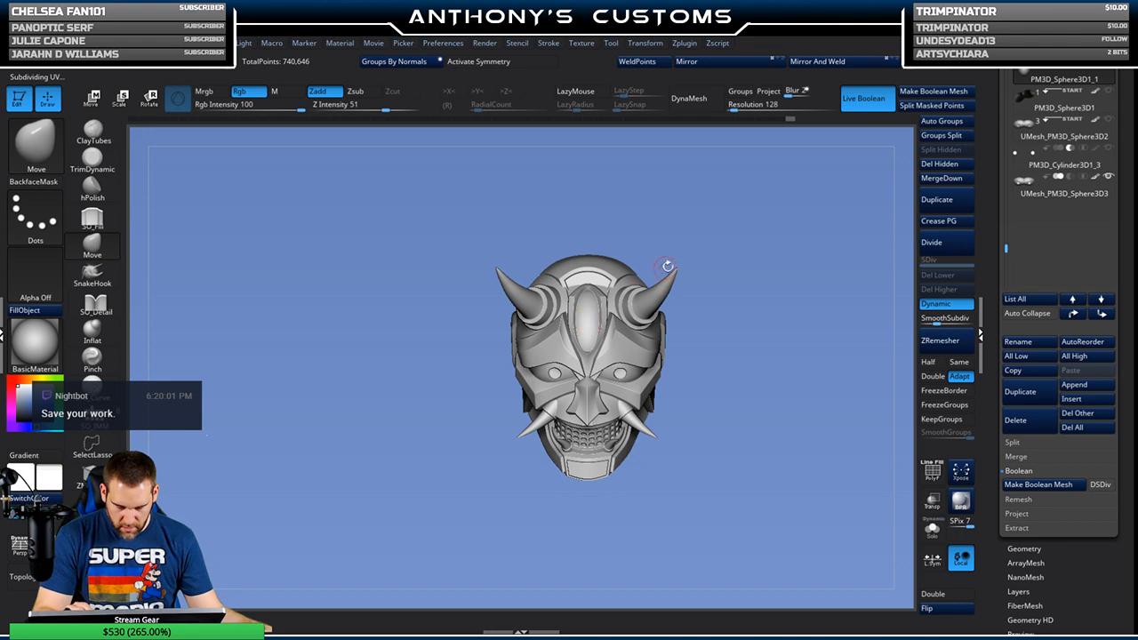
{"action": "key", "text": "f"}
{"action": "right_click_drag", "start_coordinate": [667, 333], "coordinate": [688, 283]}
{"action": "key", "text": "shift+f"}
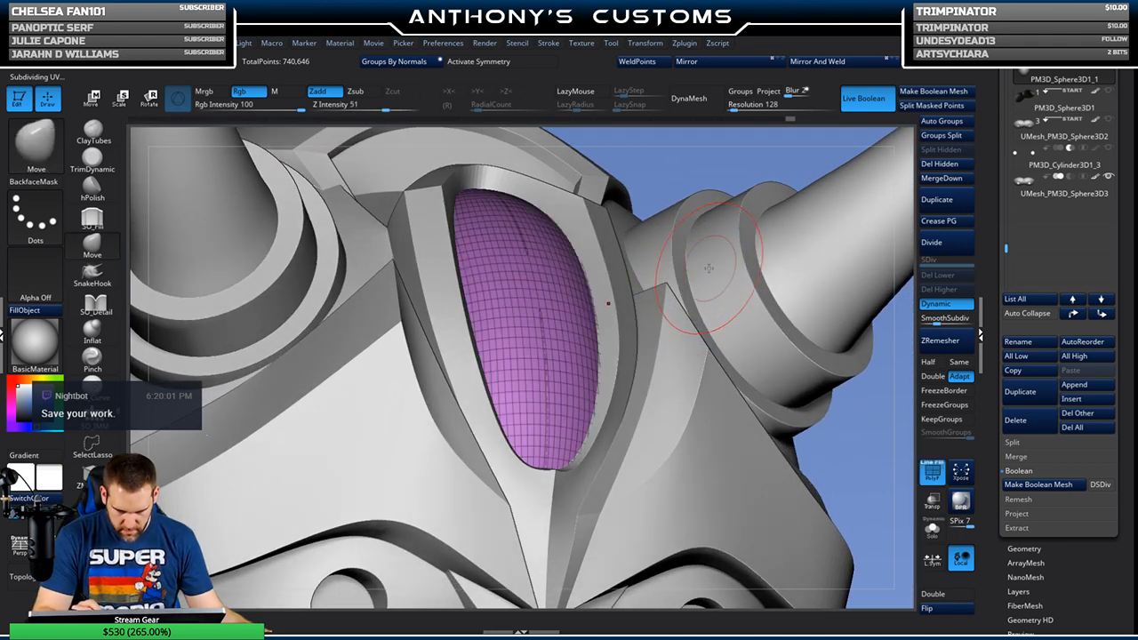
{"action": "left_click", "coordinate": [932, 531]}
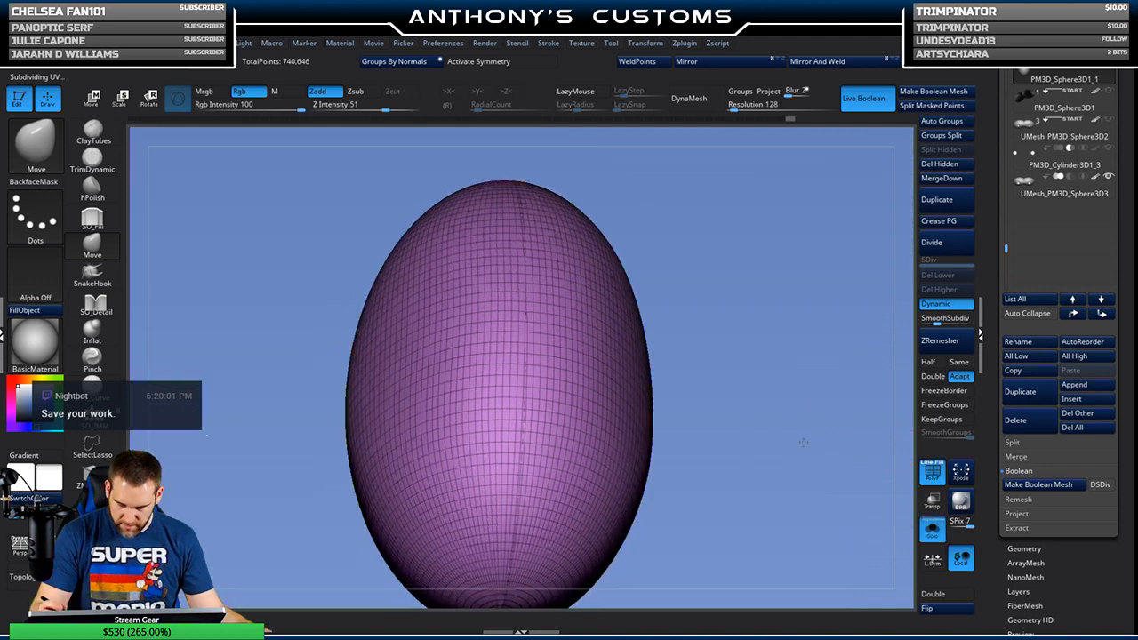
Step: Center the gizmo on the gem's unmasked mesh and apply Mirror And Weld to make it symmetrical
{"action": "key", "text": "w"}
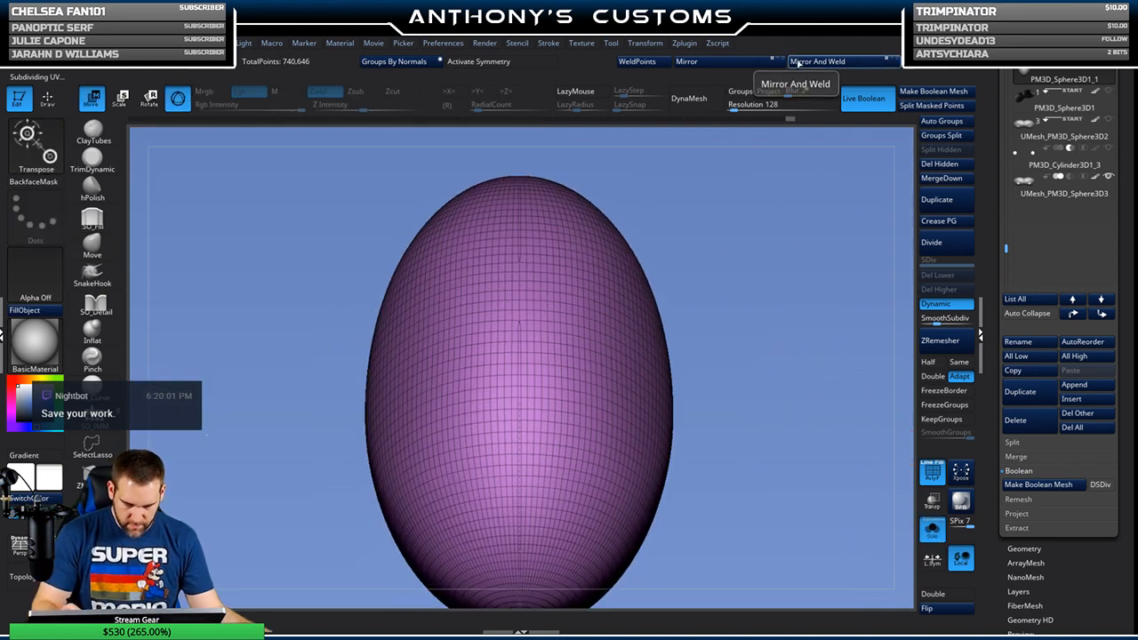
{"action": "left_click", "coordinate": [519, 320]}
{"action": "left_click", "coordinate": [534, 225]}
{"action": "left_click", "coordinate": [505, 225]}
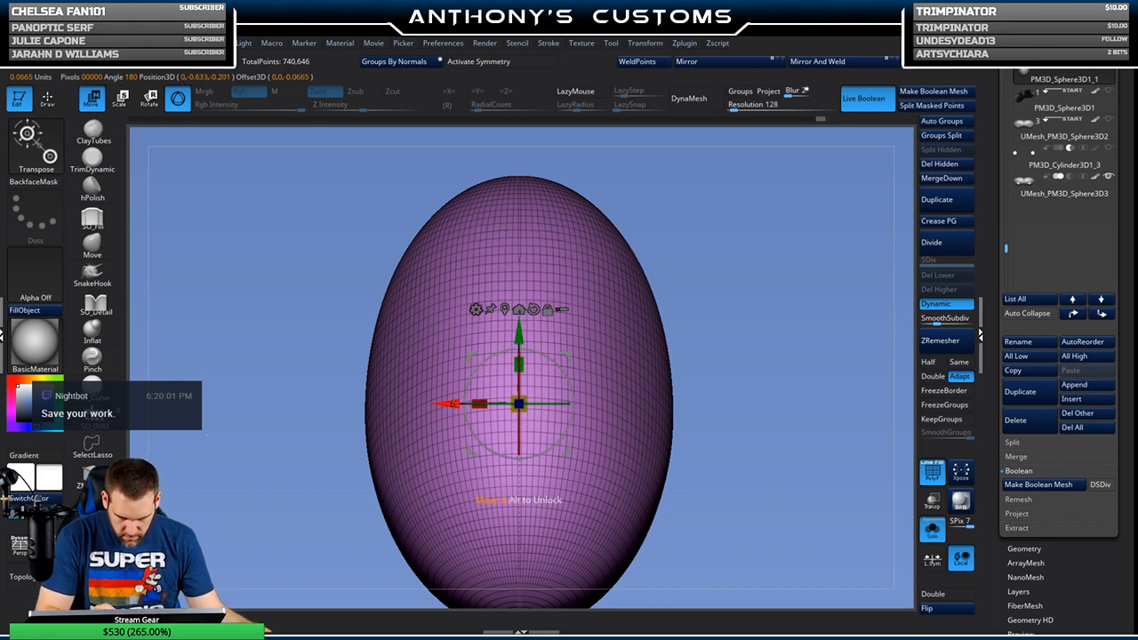
{"action": "left_click_drag", "start_coordinate": [448, 404], "coordinate": [447, 404]}
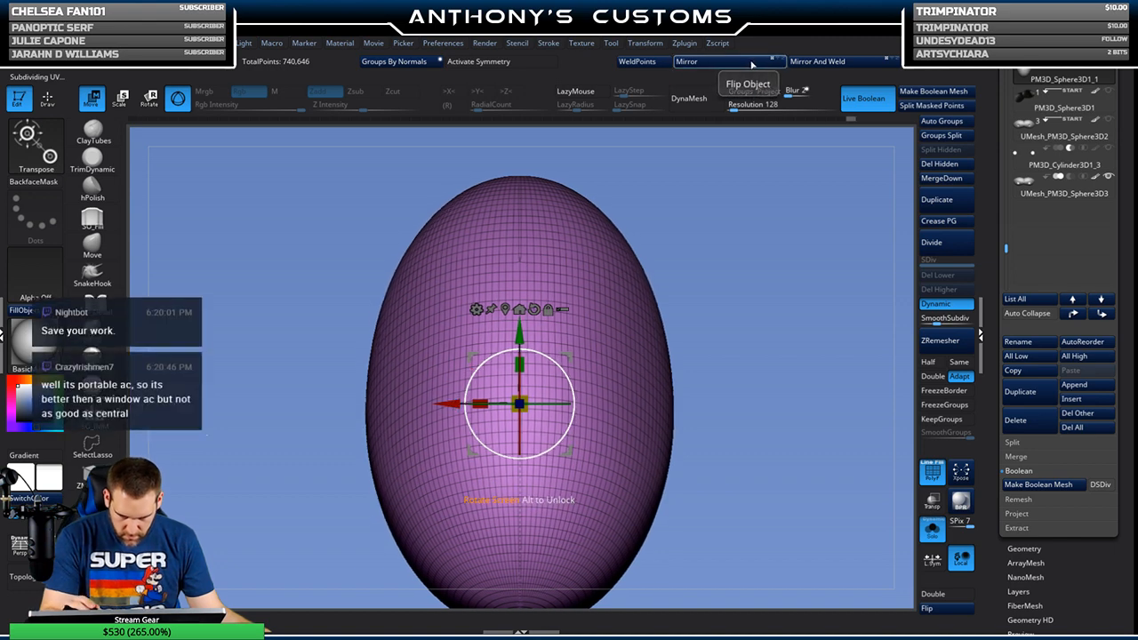
{"action": "left_click", "coordinate": [839, 62]}
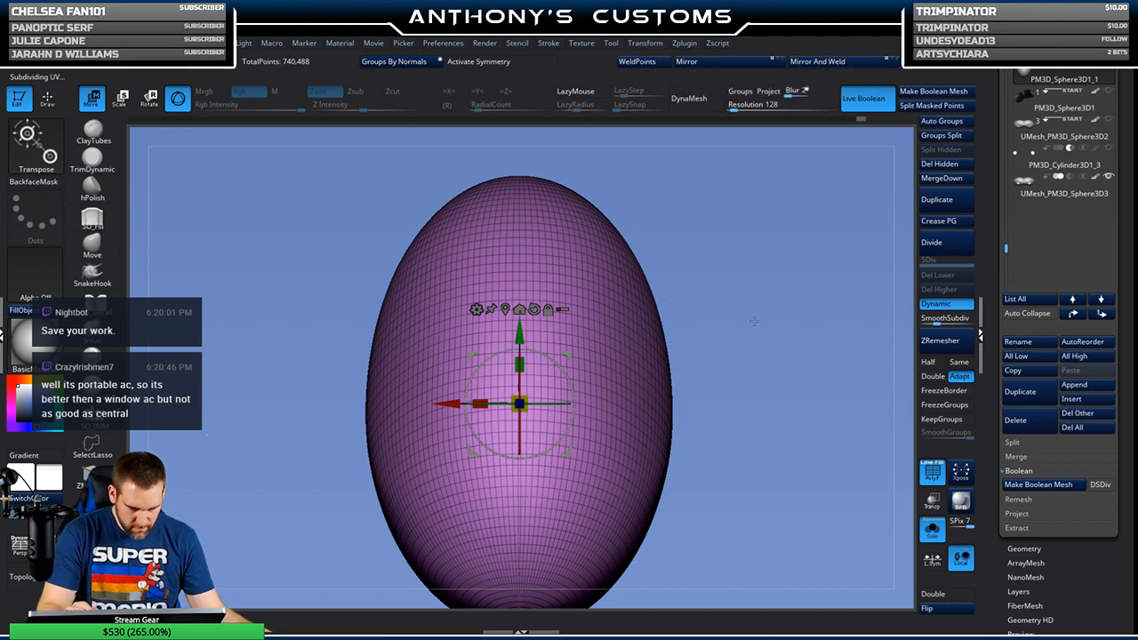
Step: Turn off the gem's wireframe and isolation and check it in place on the mask's forehead
{"action": "key", "text": "q"}
{"action": "mouse_move", "coordinate": [750, 387]}
{"action": "left_mouse_down"}
{"action": "mouse_move", "coordinate": [752, 376]}
{"action": "mouse_move", "coordinate": [734, 382]}
{"action": "mouse_move", "coordinate": [718, 368]}
{"action": "mouse_move", "coordinate": [737, 406]}
{"action": "mouse_move", "coordinate": [762, 409]}
{"action": "left_mouse_up"}
{"action": "key", "text": "shift+f"}
{"action": "left_click", "coordinate": [933, 532]}
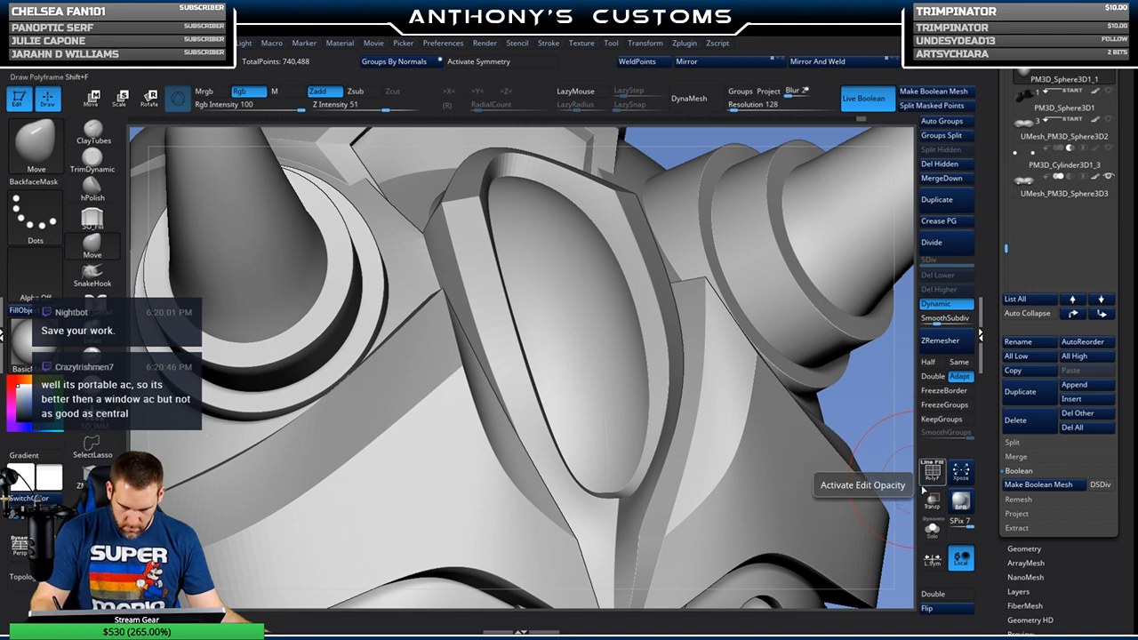
{"action": "mouse_move", "coordinate": [851, 406]}
{"action": "left_mouse_down"}
{"action": "mouse_move", "coordinate": [829, 403]}
{"action": "mouse_move", "coordinate": [850, 399]}
{"action": "left_mouse_up"}
{"action": "key", "text": "space"}
{"action": "key", "text": "shift"}
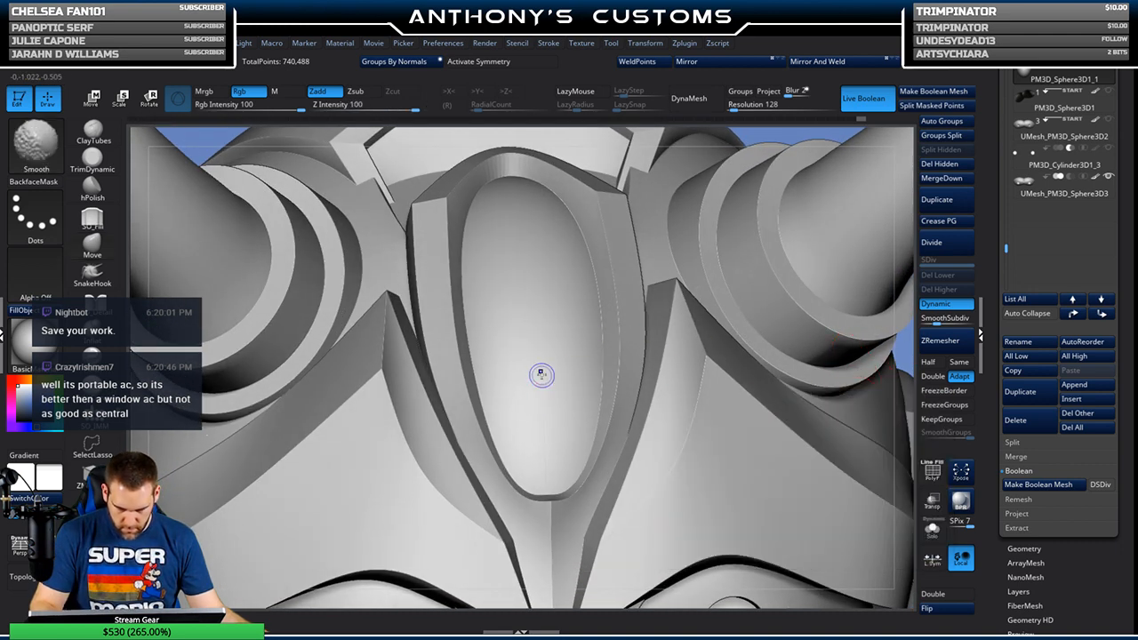
{"action": "mouse_move", "coordinate": [644, 397]}
{"action": "right_mouse_down"}
{"action": "mouse_move", "coordinate": [632, 391]}
{"action": "mouse_move", "coordinate": [616, 405]}
{"action": "mouse_move", "coordinate": [633, 425]}
{"action": "mouse_move", "coordinate": [656, 382]}
{"action": "mouse_move", "coordinate": [642, 384]}
{"action": "right_mouse_up"}
{"action": "key", "text": "f"}
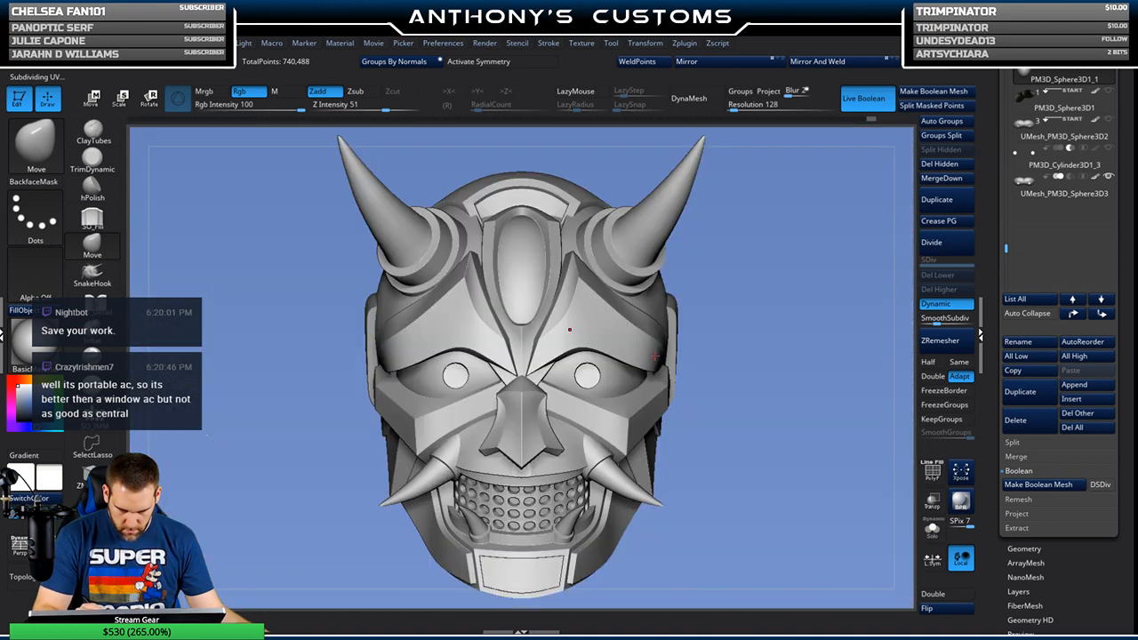
Step: Select the brow plate in side view and check its wireframe
{"action": "right_click_drag", "start_coordinate": [748, 401], "coordinate": [804, 481]}
{"action": "left_click_drag", "start_coordinate": [820, 475], "coordinate": [780, 453]}
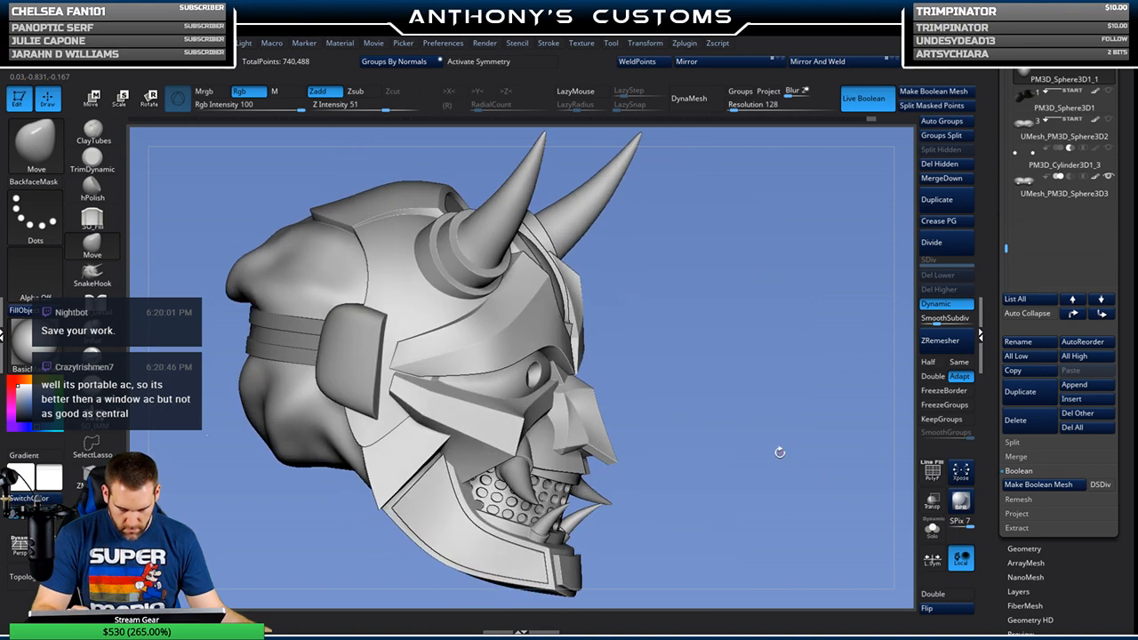
{"action": "left_click", "coordinate": [442, 367], "text": "alt"}
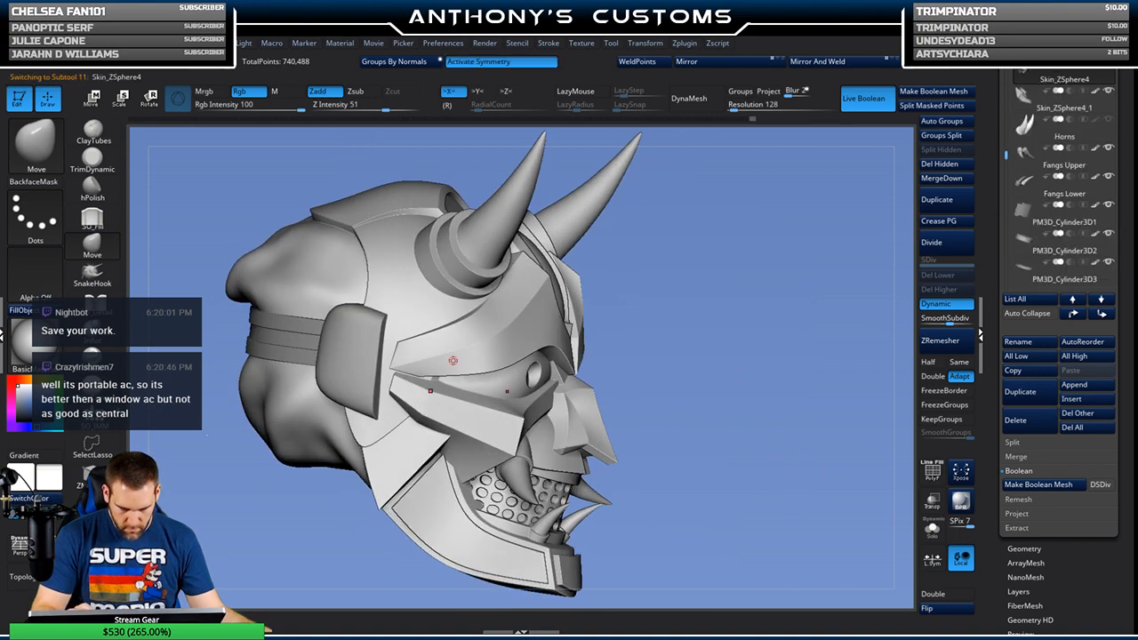
{"action": "key", "text": "shift+f"}
{"action": "key", "text": "shift+f"}
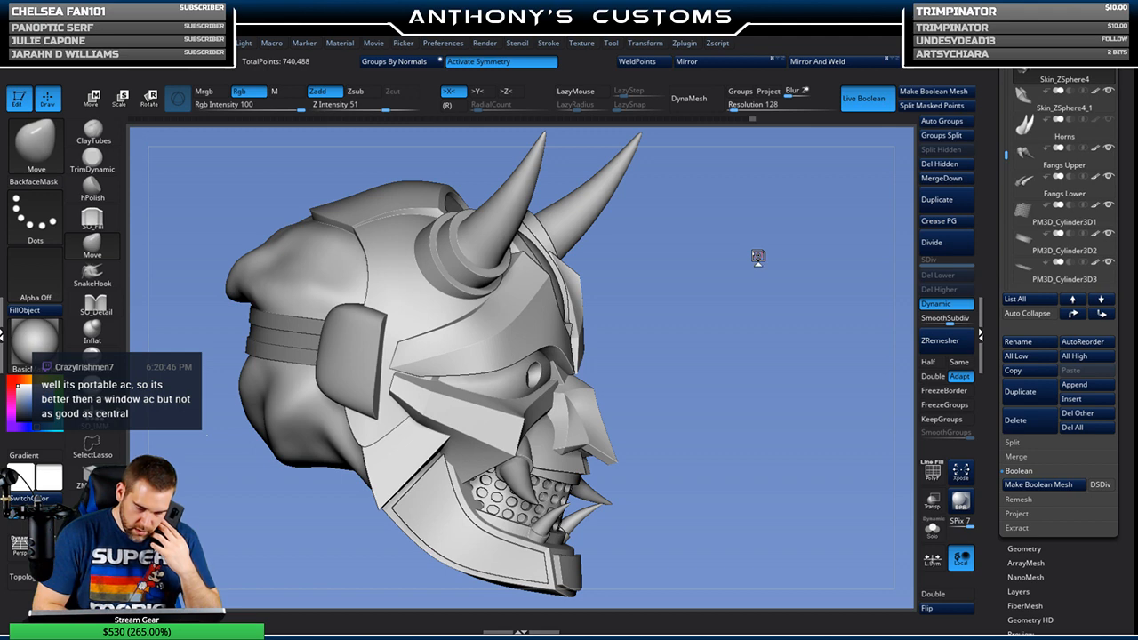
Step: Nudge the outer tip of the brow plate beside the ear pad with the Move brush
{"action": "left_click_drag", "start_coordinate": [736, 375], "coordinate": [736, 376]}
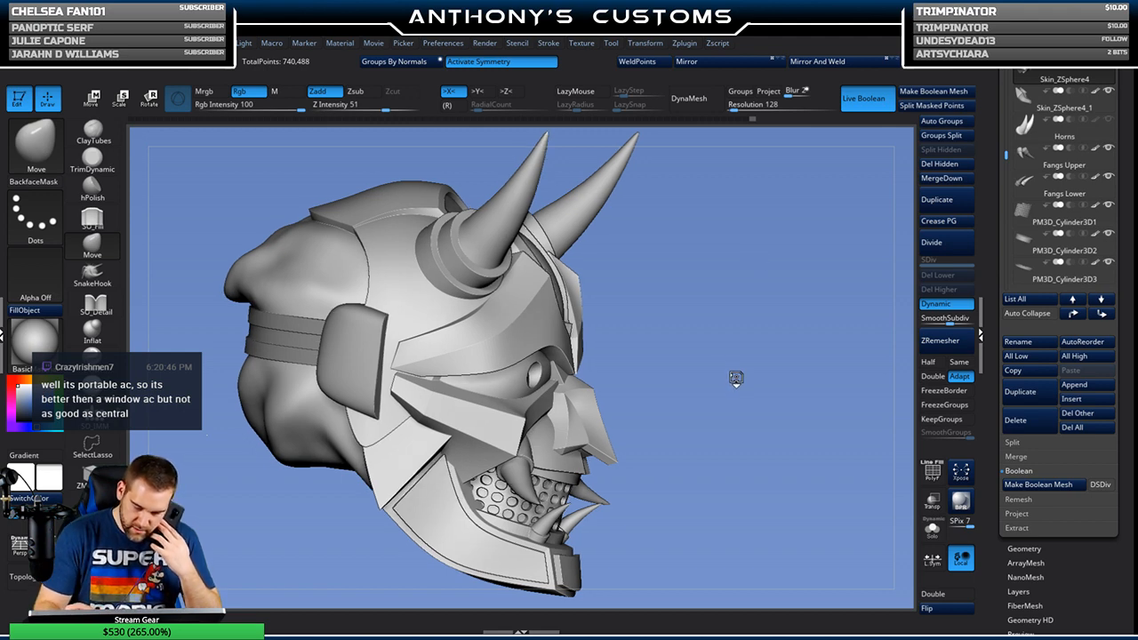
{"action": "right_click", "coordinate": [736, 379]}
{"action": "right_click", "coordinate": [736, 377]}
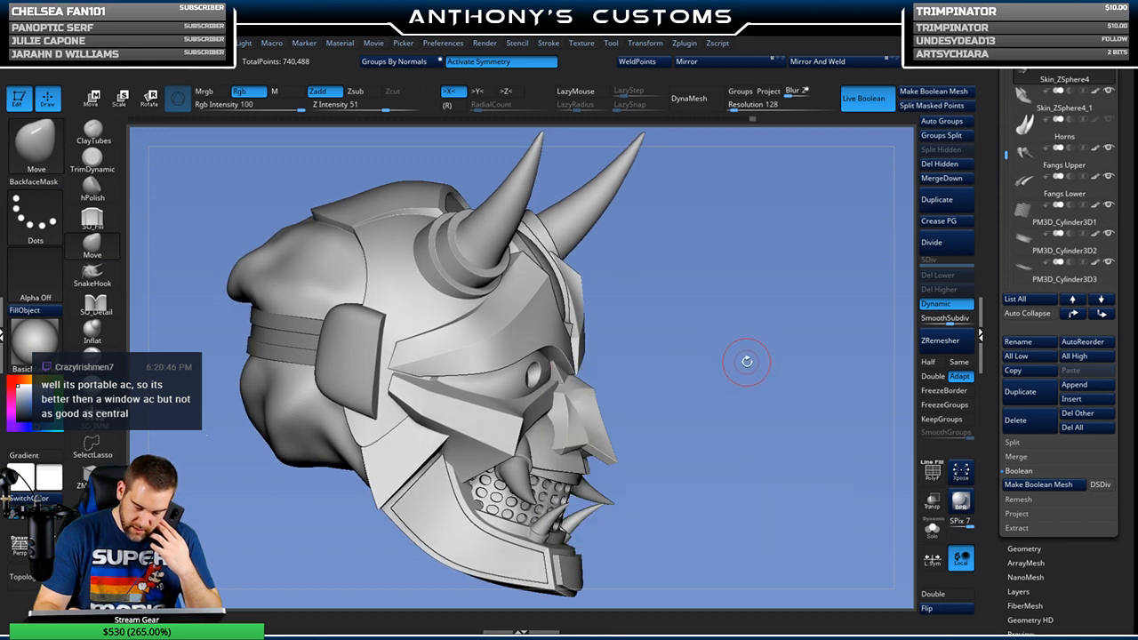
{"action": "left_click_drag", "start_coordinate": [724, 336], "coordinate": [732, 356]}
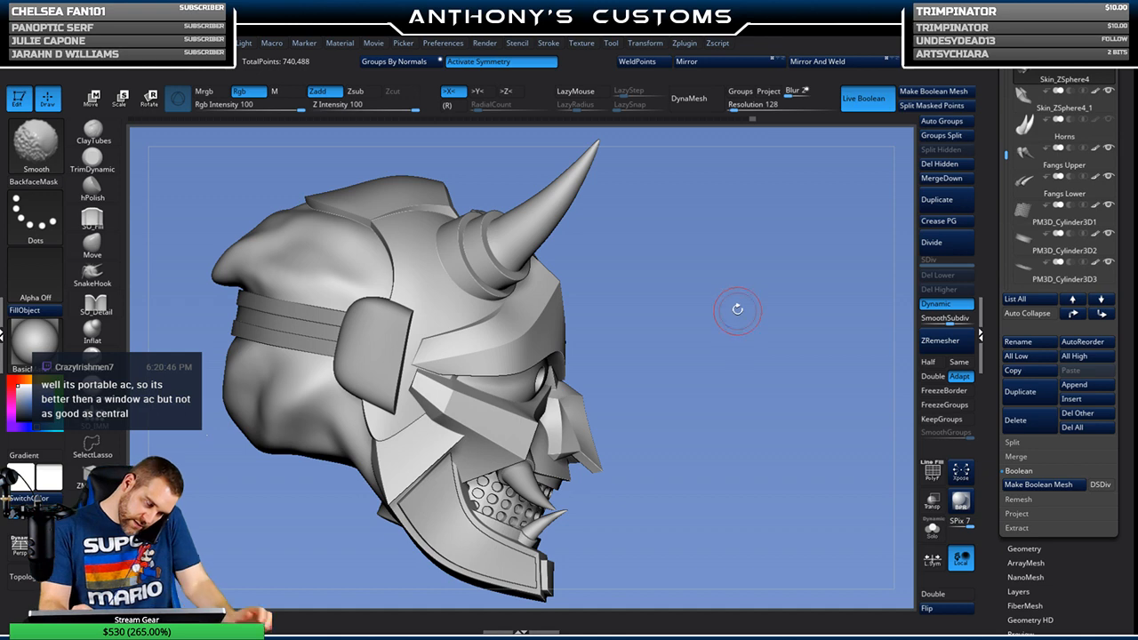
{"action": "left_click_drag", "start_coordinate": [679, 330], "coordinate": [762, 326], "text": "alt"}
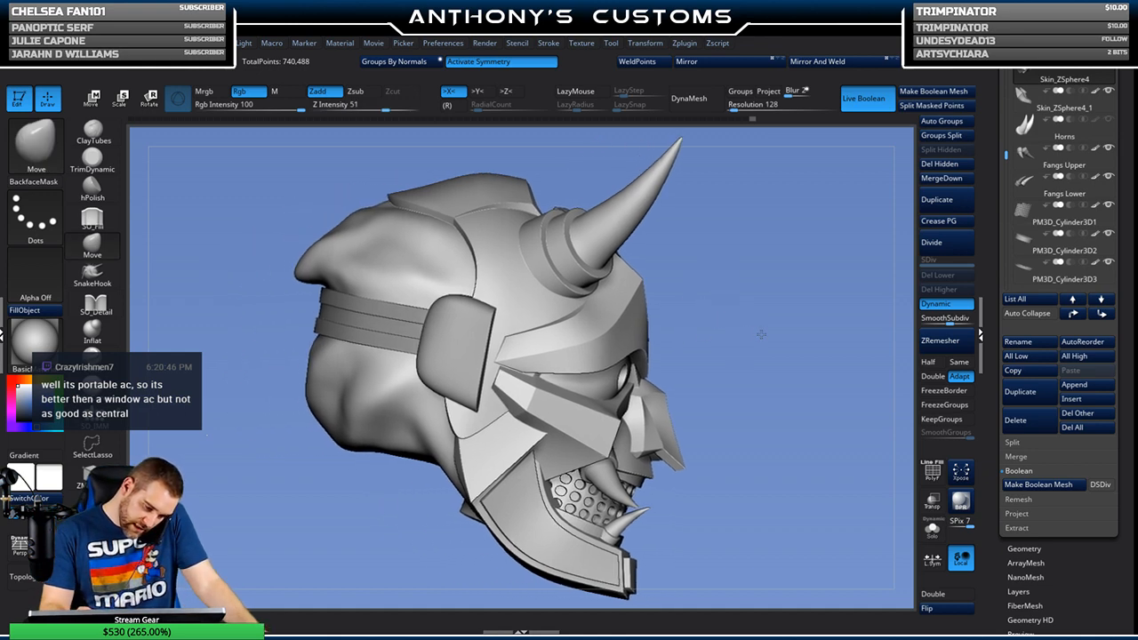
{"action": "right_click", "coordinate": [756, 272]}
{"action": "left_click_drag", "start_coordinate": [756, 277], "coordinate": [764, 276]}
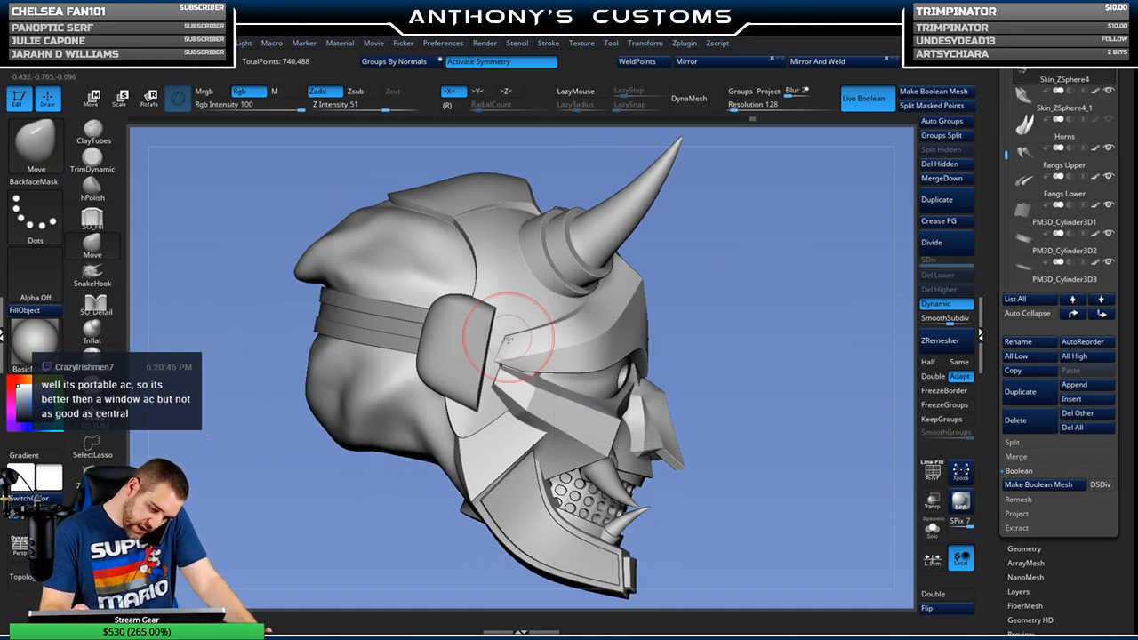
{"action": "left_click_drag", "start_coordinate": [501, 366], "coordinate": [552, 371]}
{"action": "mouse_move", "coordinate": [823, 303]}
{"action": "left_mouse_down"}
{"action": "mouse_move", "coordinate": [752, 307]}
{"action": "mouse_move", "coordinate": [633, 360]}
{"action": "left_mouse_up"}
{"action": "left_click_drag", "start_coordinate": [510, 408], "coordinate": [613, 396]}
{"action": "left_click_drag", "start_coordinate": [535, 384], "coordinate": [549, 388]}
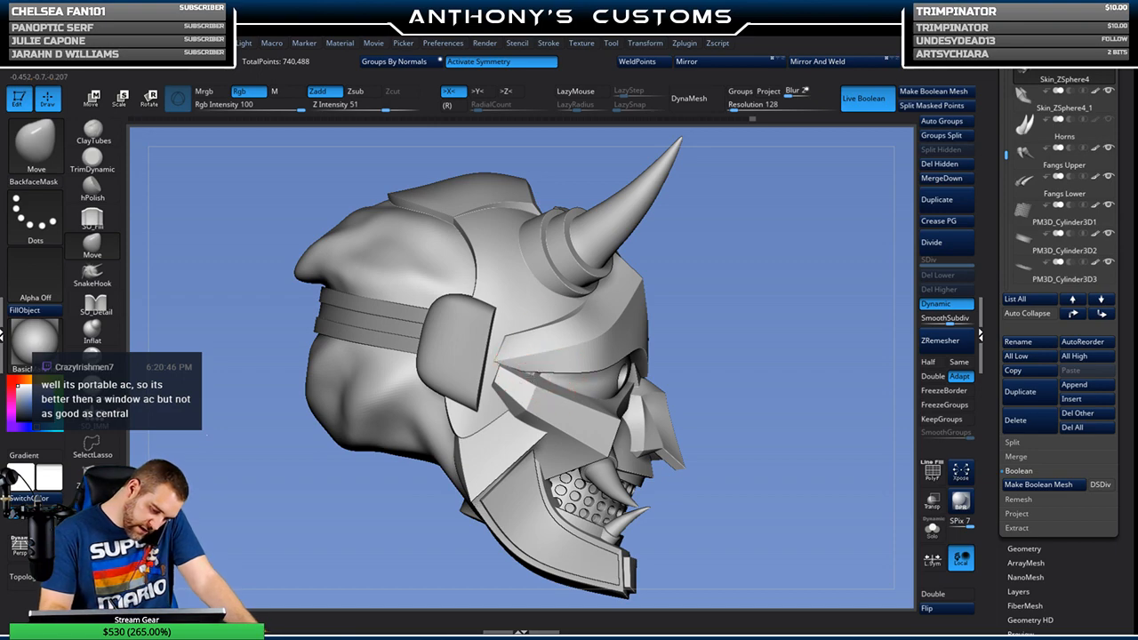
Step: Reselect the brow plate and examine its outer tip and the whole mask from behind, the side and the front
{"action": "mouse_move", "coordinate": [762, 310]}
{"action": "left_mouse_down"}
{"action": "mouse_move", "coordinate": [729, 311]}
{"action": "mouse_move", "coordinate": [711, 293]}
{"action": "mouse_move", "coordinate": [750, 285]}
{"action": "mouse_move", "coordinate": [760, 307]}
{"action": "mouse_move", "coordinate": [747, 307]}
{"action": "left_mouse_up"}
{"action": "left_click", "coordinate": [502, 359], "text": "alt"}
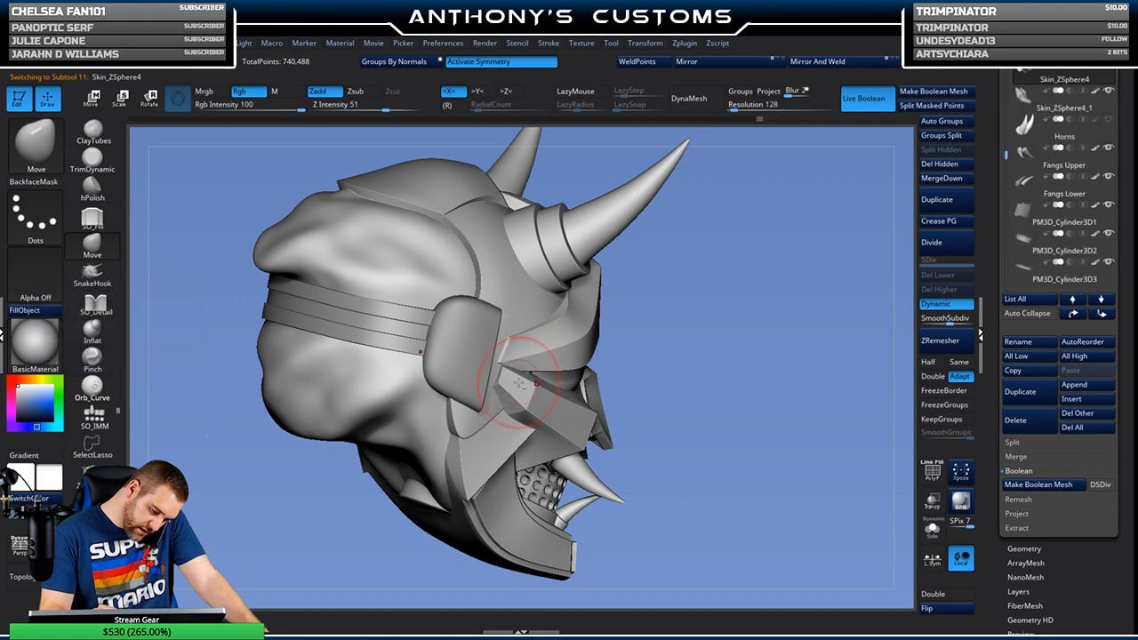
{"action": "left_click_drag", "start_coordinate": [635, 305], "coordinate": [619, 337]}
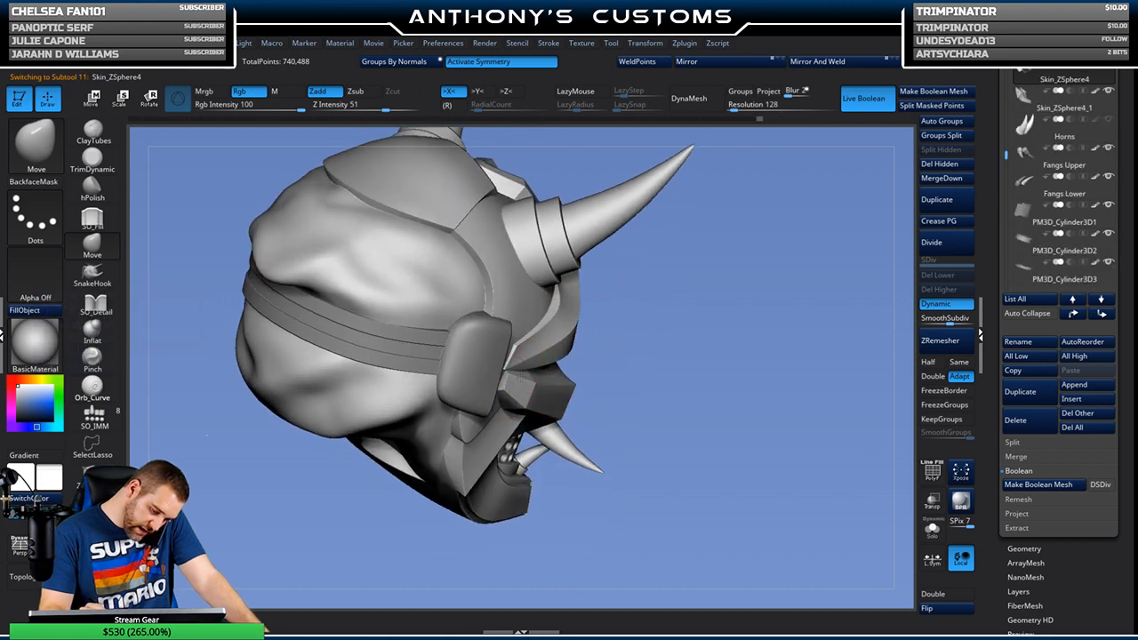
{"action": "key", "text": "space"}
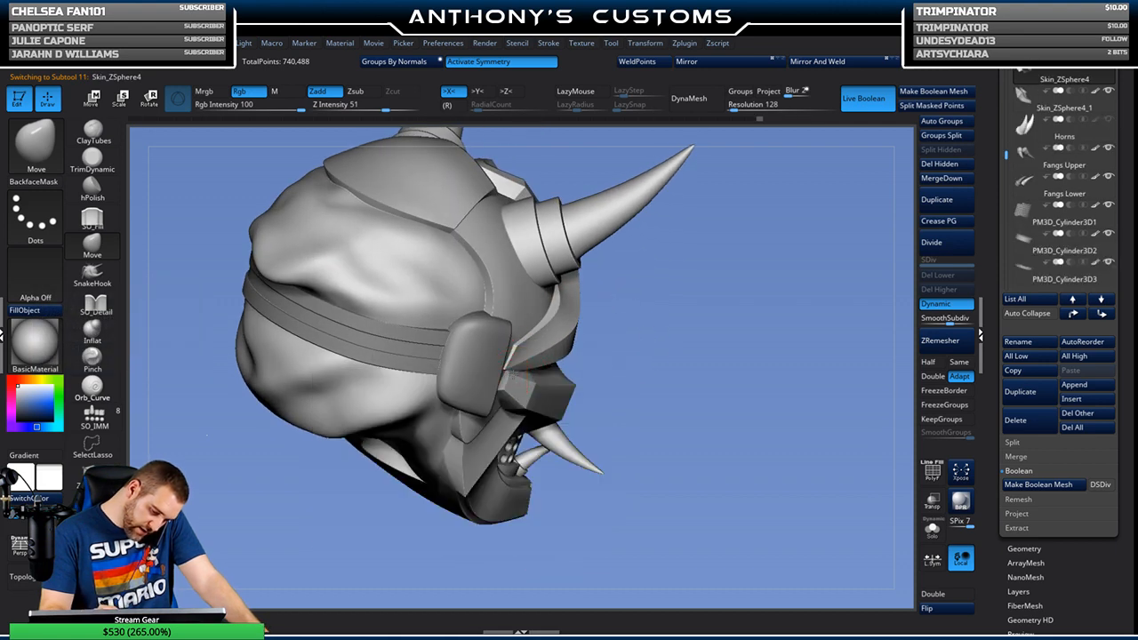
{"action": "left_click_drag", "start_coordinate": [650, 302], "coordinate": [676, 297]}
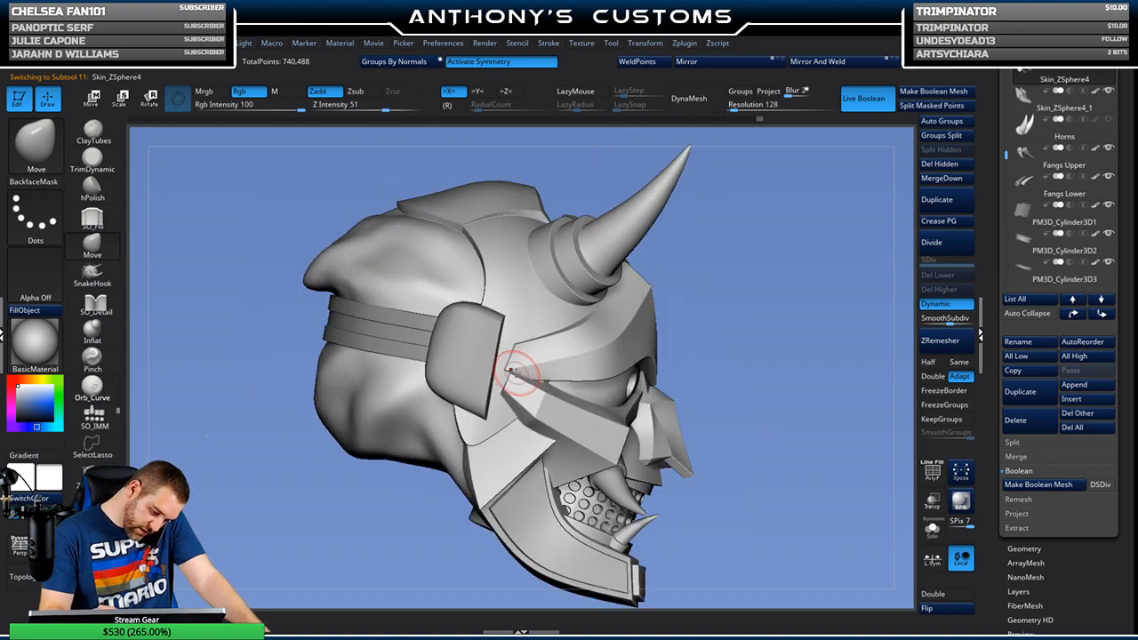
{"action": "left_click_drag", "start_coordinate": [855, 233], "coordinate": [779, 227]}
{"action": "mouse_move", "coordinate": [847, 365]}
{"action": "left_mouse_down", "text": "alt"}
{"action": "mouse_move", "coordinate": [786, 348]}
{"action": "mouse_move", "coordinate": [783, 363]}
{"action": "mouse_move", "coordinate": [756, 359]}
{"action": "mouse_move", "coordinate": [739, 322]}
{"action": "mouse_move", "coordinate": [689, 355]}
{"action": "mouse_move", "coordinate": [691, 371]}
{"action": "left_mouse_up", "text": "alt"}
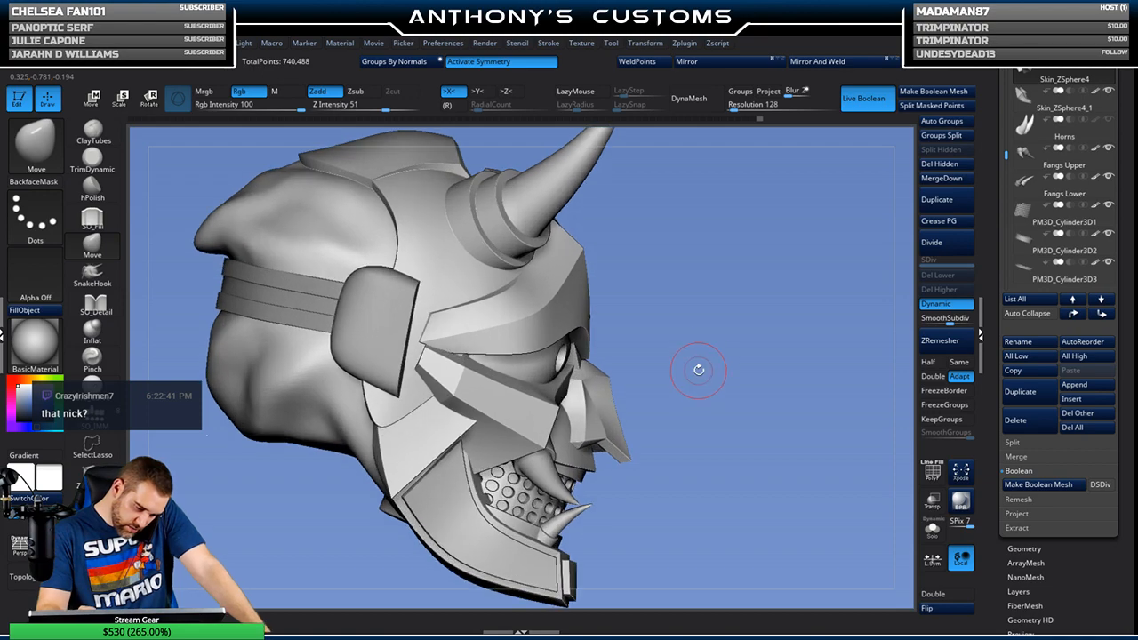
{"action": "left_click_drag", "start_coordinate": [686, 330], "coordinate": [767, 312]}
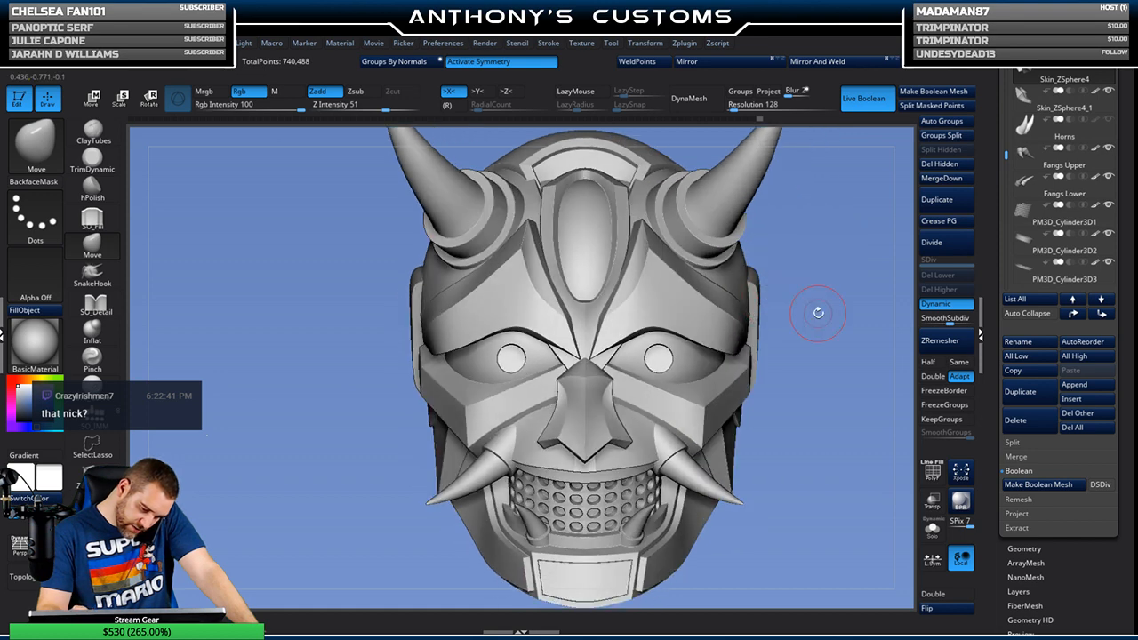
{"action": "left_click_drag", "start_coordinate": [811, 346], "coordinate": [807, 307], "text": "alt"}
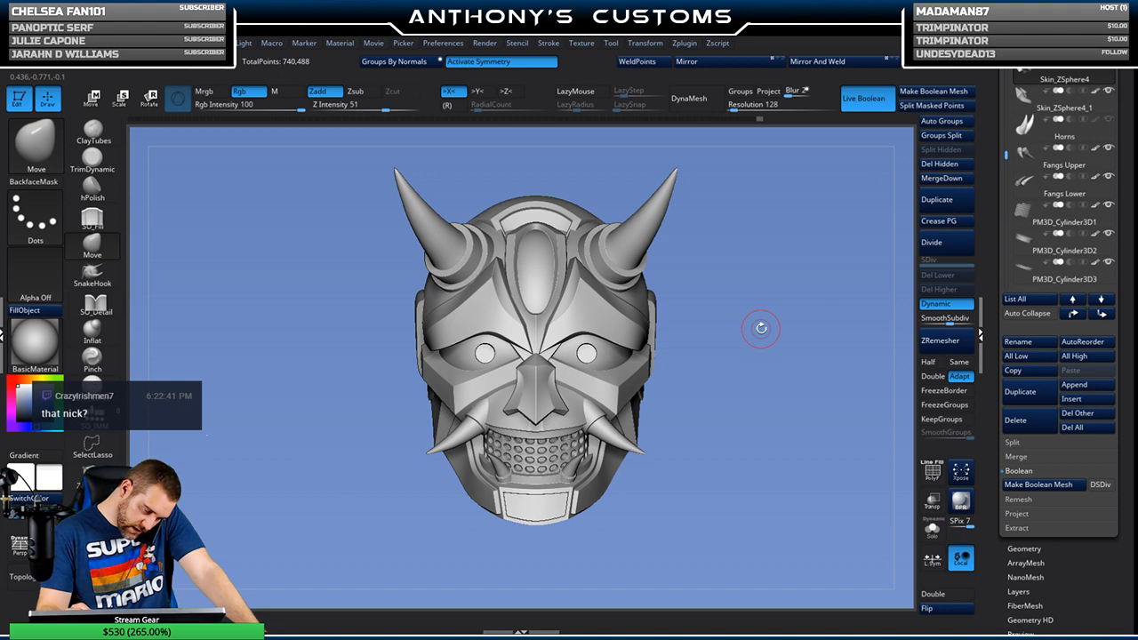
{"action": "key", "text": "f"}
{"action": "key", "text": "f"}
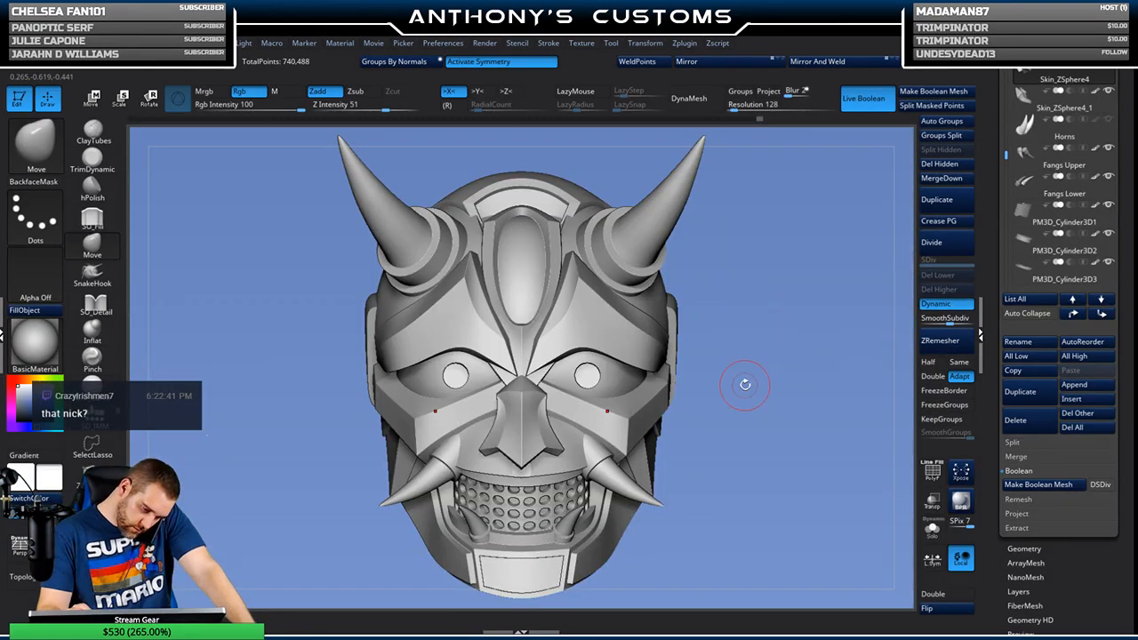
Step: Examine the whole mask from the front, both sides, behind and above
{"action": "scroll", "coordinate": [744, 383], "scroll_direction": "down", "scroll_amount": 4}
{"action": "scroll", "coordinate": [727, 373], "scroll_direction": "up", "scroll_amount": 2}
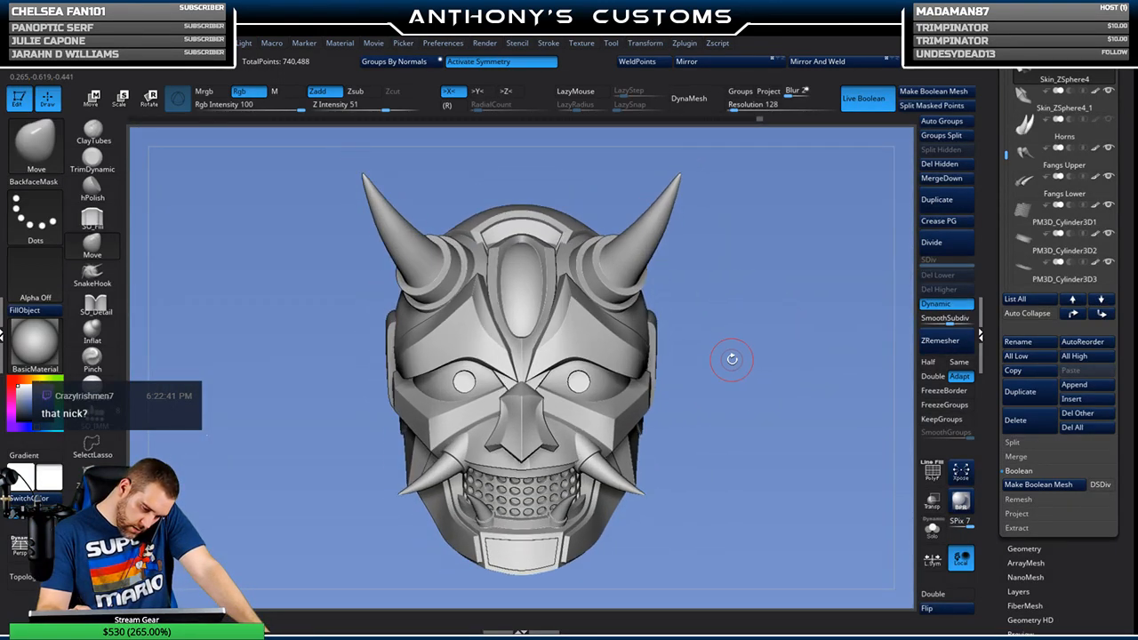
{"action": "left_click_drag", "start_coordinate": [745, 358], "coordinate": [820, 287]}
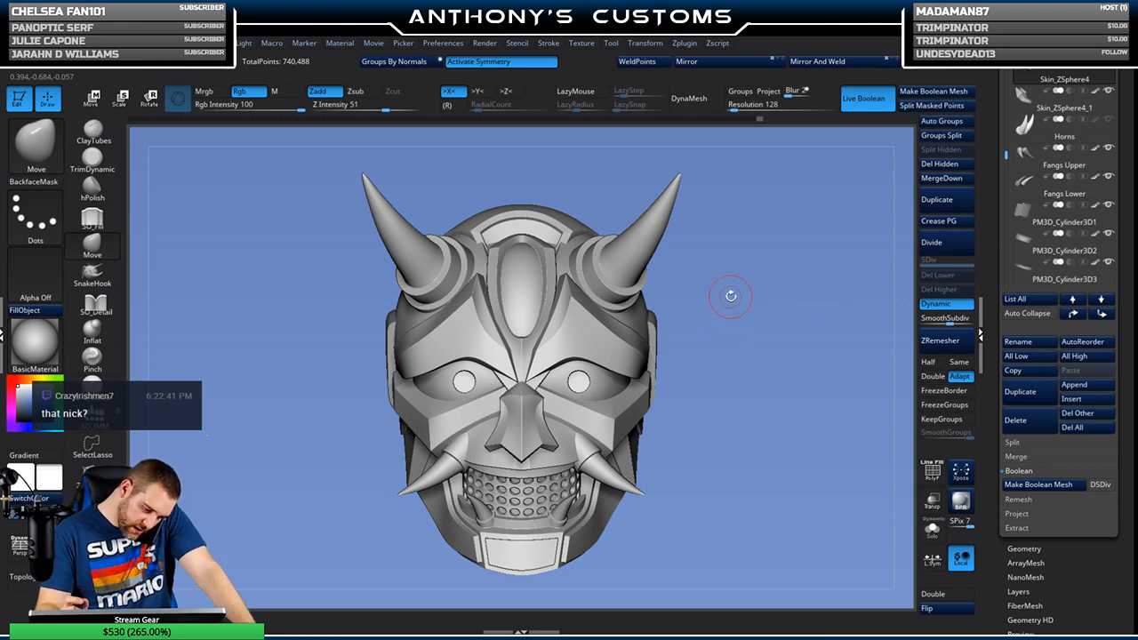
{"action": "left_click_drag", "start_coordinate": [735, 369], "coordinate": [779, 352]}
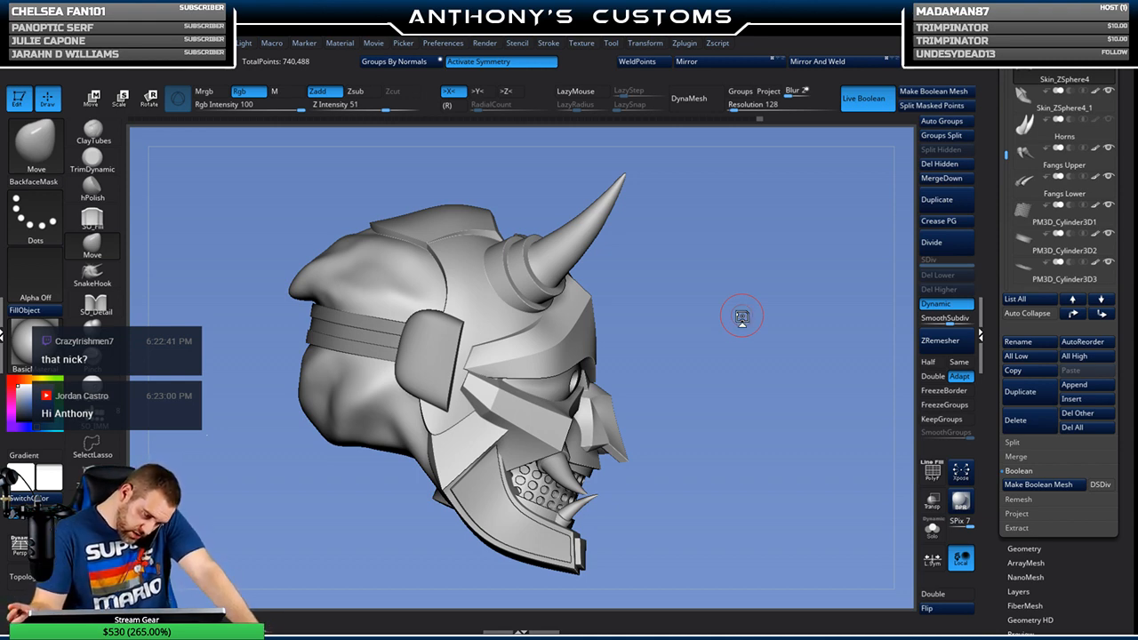
{"action": "left_click_drag", "start_coordinate": [718, 353], "coordinate": [762, 386]}
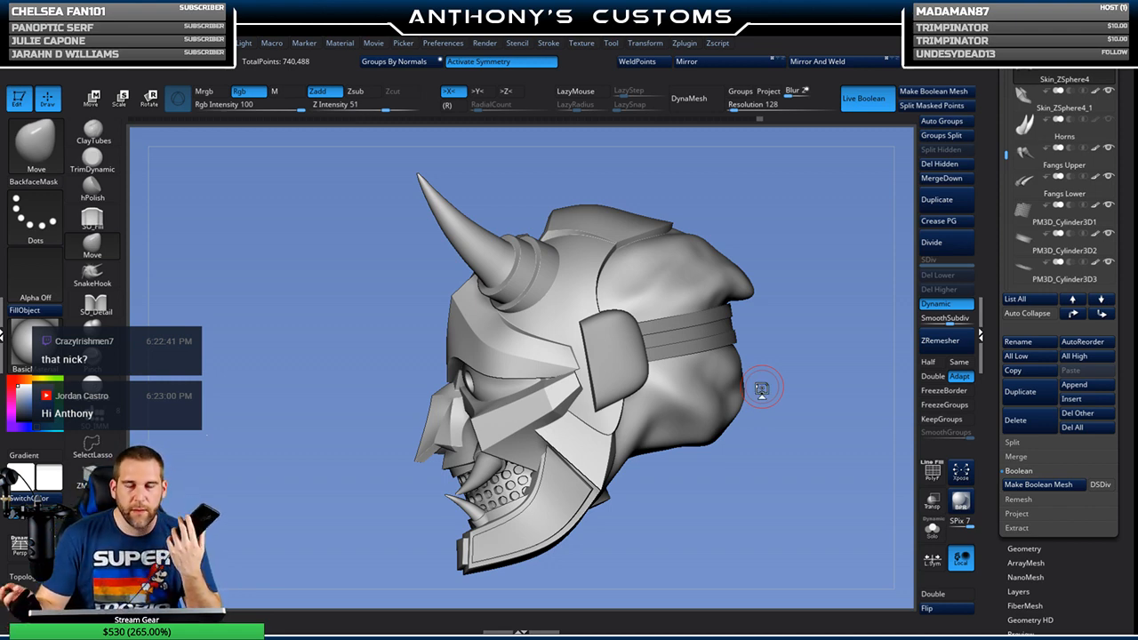
{"action": "left_click_drag", "start_coordinate": [701, 507], "coordinate": [738, 495]}
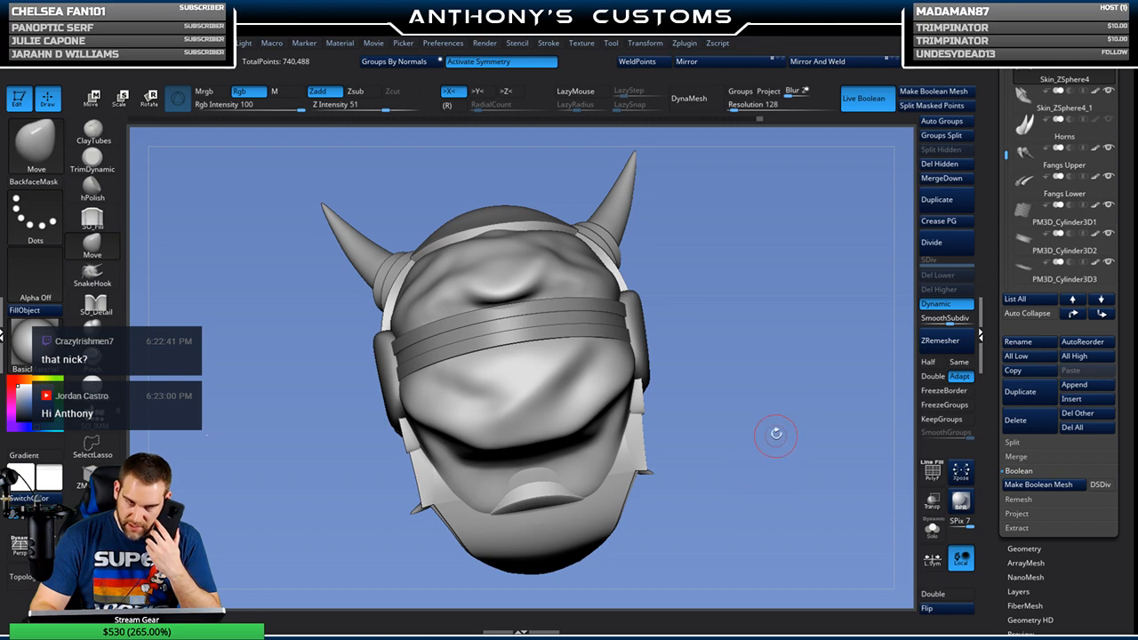
{"action": "left_click_drag", "start_coordinate": [770, 432], "coordinate": [784, 499]}
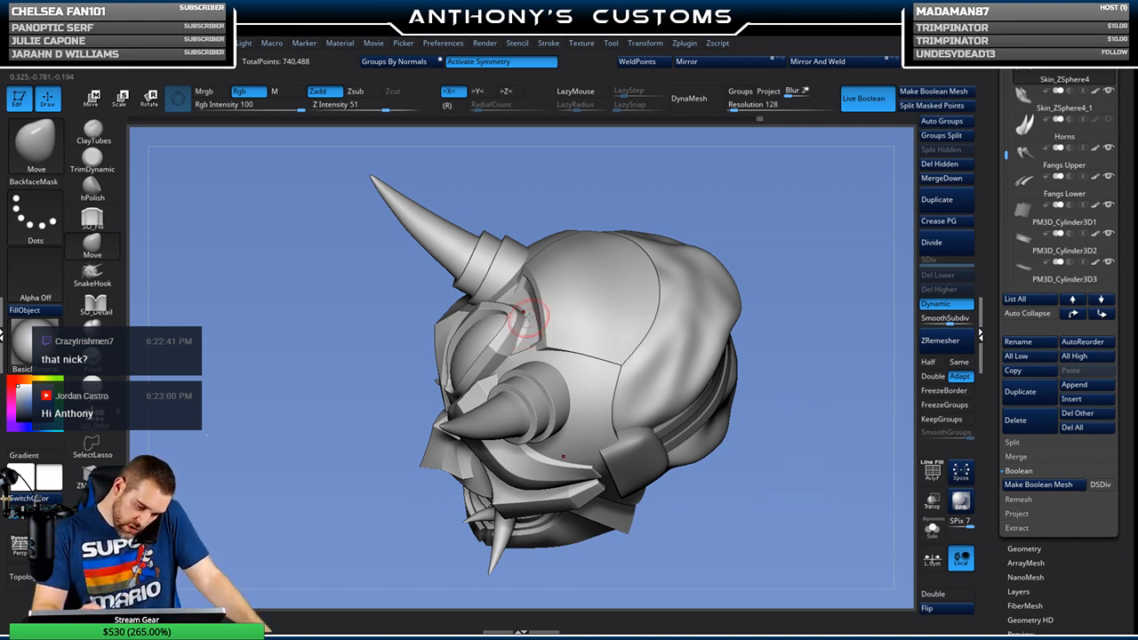
Step: Select the forehead gem with its wireframe on, activate X symmetry and push its protruding upper edge into the frame with the Move brush
{"action": "key", "text": "shift+f"}
{"action": "left_click", "coordinate": [525, 330], "text": "alt"}
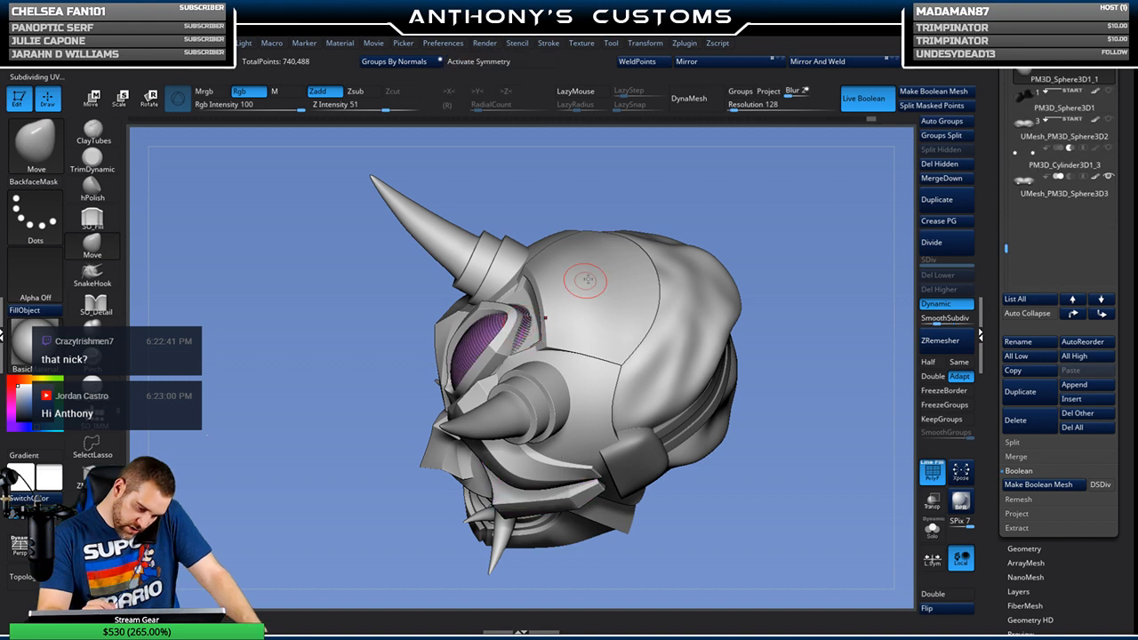
{"action": "mouse_move", "coordinate": [809, 239]}
{"action": "left_mouse_down"}
{"action": "mouse_move", "coordinate": [847, 234]}
{"action": "mouse_move", "coordinate": [816, 222]}
{"action": "mouse_move", "coordinate": [796, 243]}
{"action": "mouse_move", "coordinate": [802, 277]}
{"action": "mouse_move", "coordinate": [826, 242]}
{"action": "mouse_move", "coordinate": [824, 207]}
{"action": "left_mouse_up"}
{"action": "key", "text": "space"}
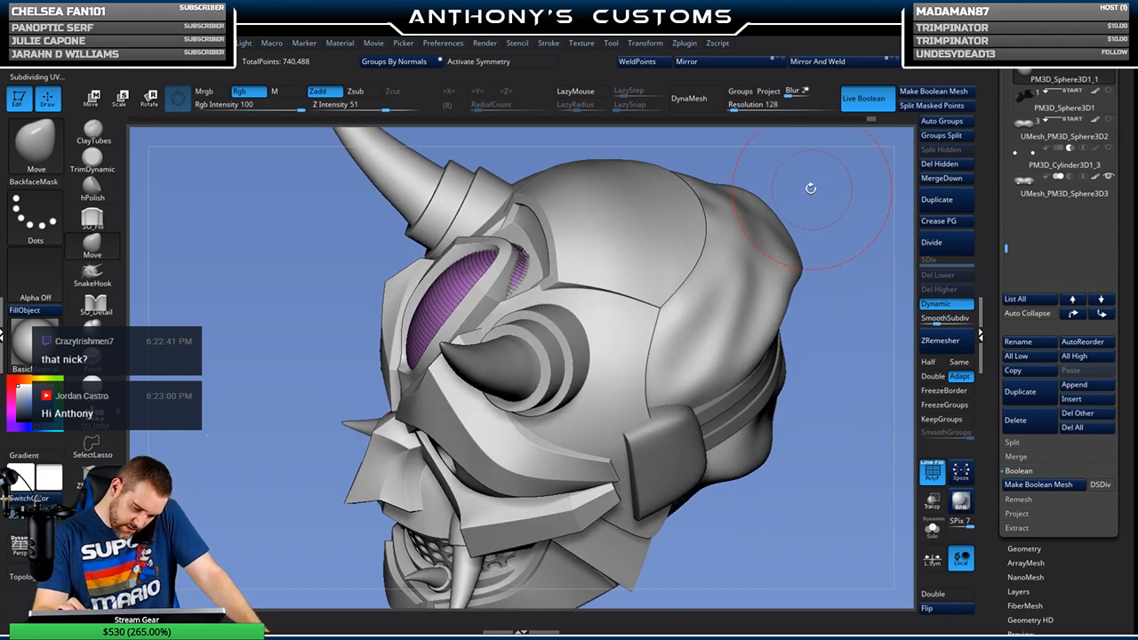
{"action": "key", "text": "x"}
{"action": "key", "text": "ctrl+d"}
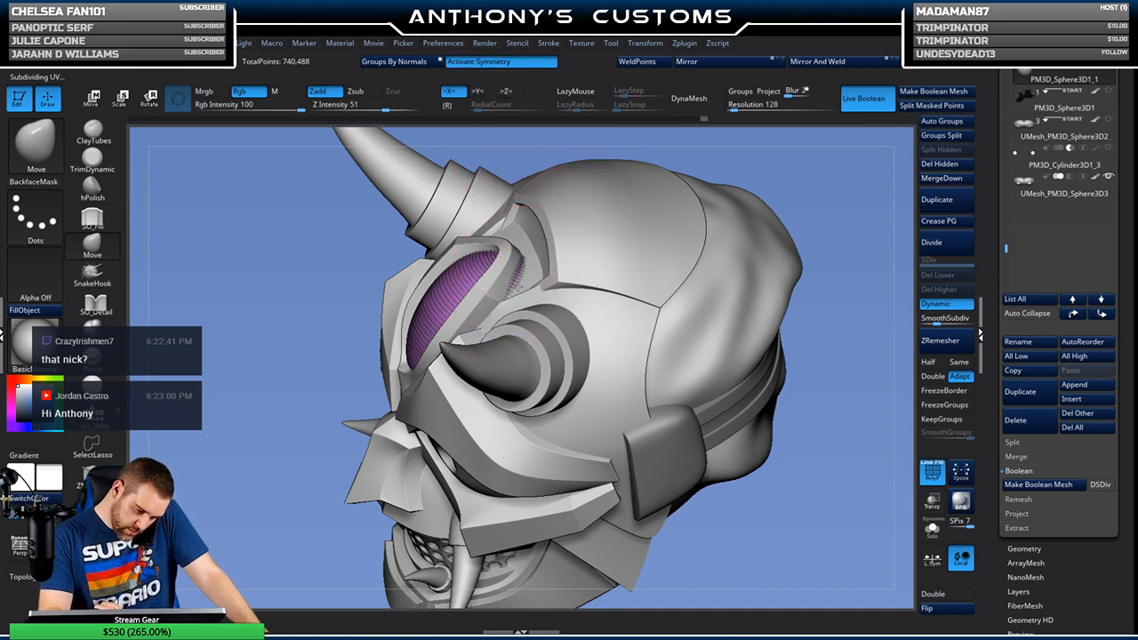
{"action": "right_click_drag", "start_coordinate": [558, 249], "coordinate": [566, 246]}
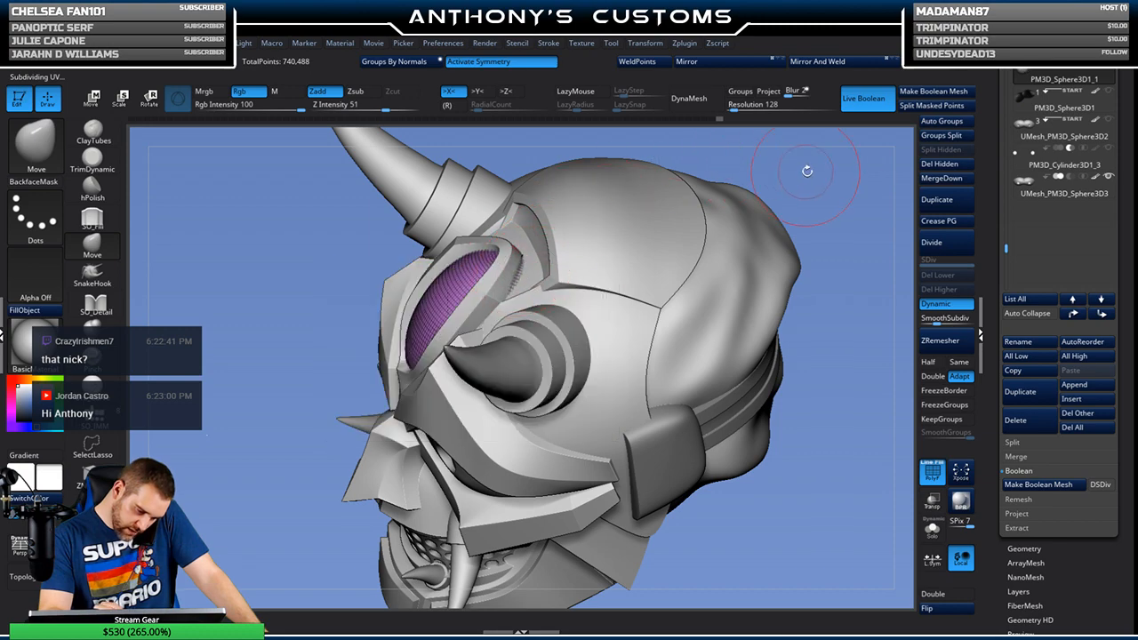
Step: Turn off the gem's wireframe, select the frame around the gem and check its wireframe from the front
{"action": "left_click_drag", "start_coordinate": [819, 185], "coordinate": [870, 210]}
{"action": "left_click_drag", "start_coordinate": [808, 233], "coordinate": [779, 214]}
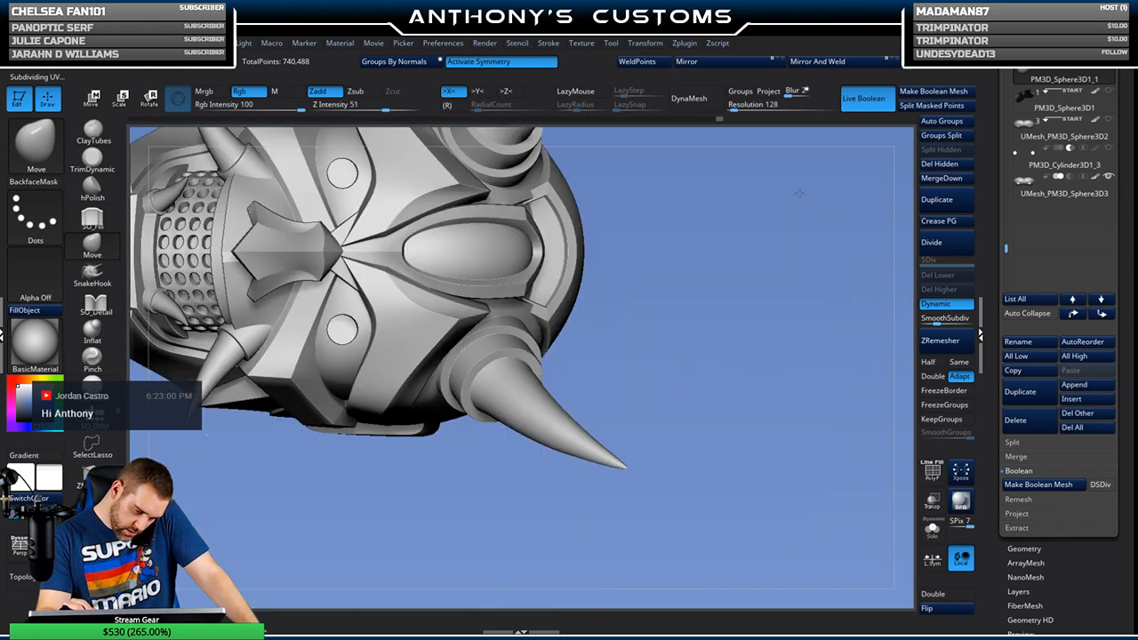
{"action": "left_click_drag", "start_coordinate": [681, 254], "coordinate": [729, 283]}
{"action": "left_click_drag", "start_coordinate": [768, 320], "coordinate": [769, 267], "text": "alt"}
{"action": "key", "text": "space"}
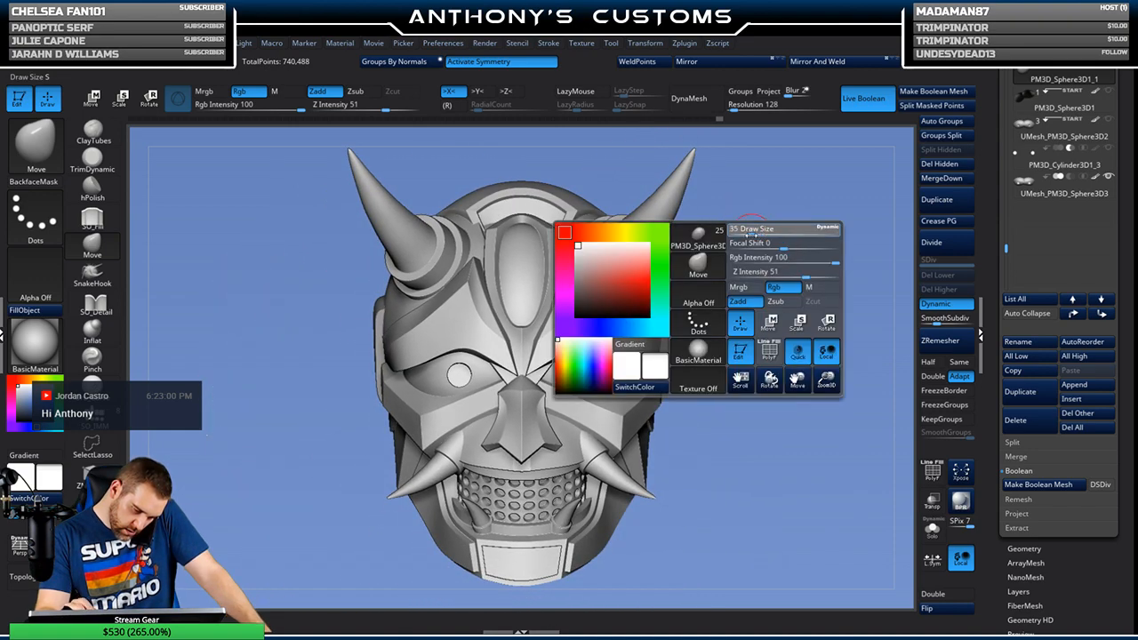
{"action": "left_click_drag", "start_coordinate": [707, 270], "coordinate": [683, 277]}
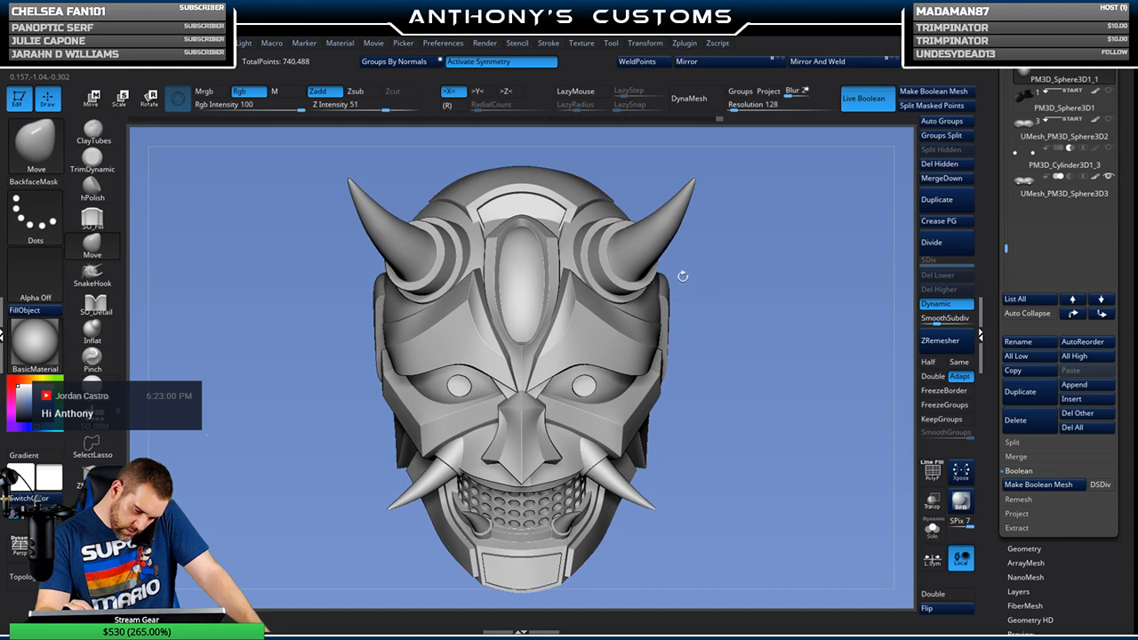
{"action": "left_click", "coordinate": [522, 346], "text": "alt"}
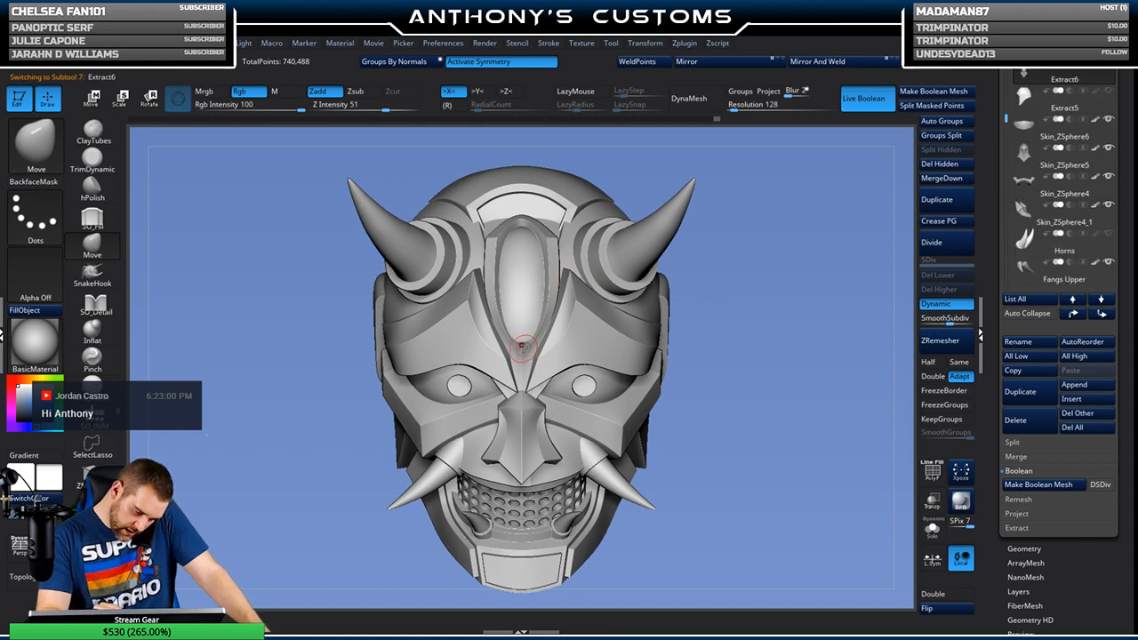
{"action": "left_click_drag", "start_coordinate": [750, 255], "coordinate": [754, 308], "text": "alt"}
{"action": "key", "text": "shift+f"}
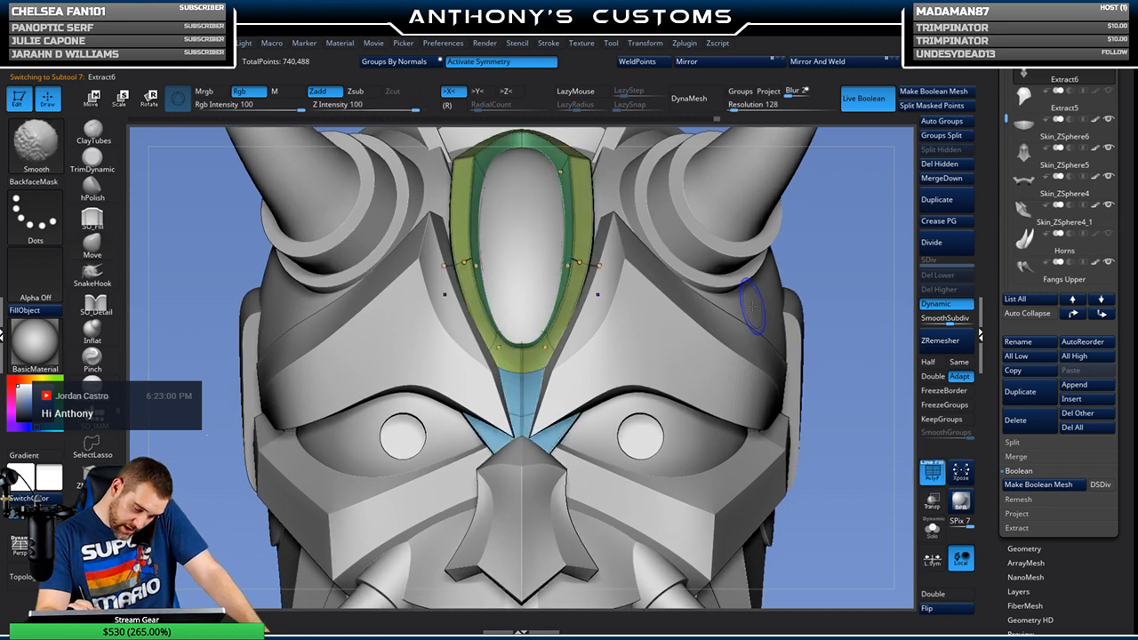
{"action": "key", "text": "shift+f"}
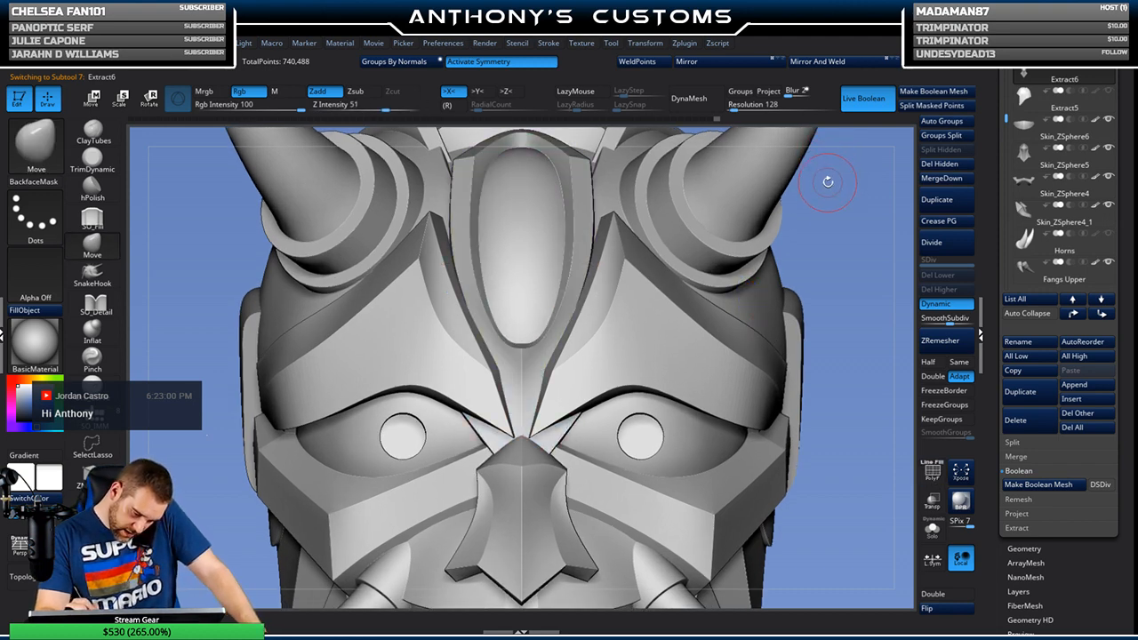
Step: Review the full mask in side and front view and save the project
{"action": "key", "text": "f"}
{"action": "key", "text": "f"}
{"action": "left_click_drag", "start_coordinate": [768, 319], "coordinate": [763, 291], "text": "alt"}
{"action": "left_click_drag", "start_coordinate": [747, 331], "coordinate": [792, 306]}
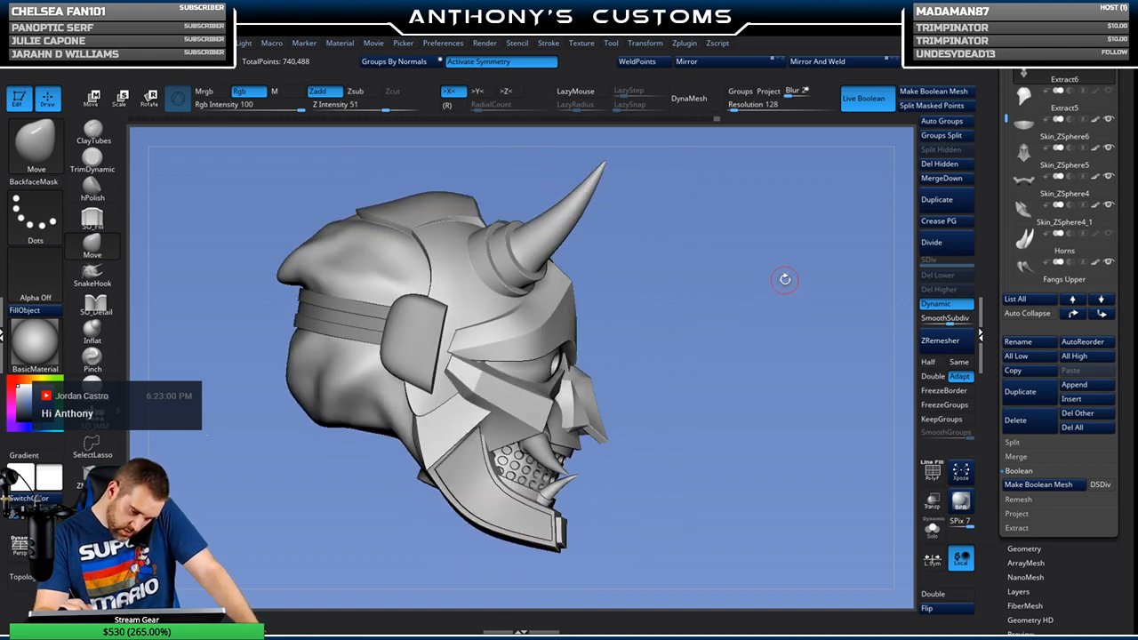
{"action": "left_click_drag", "start_coordinate": [788, 277], "coordinate": [748, 268]}
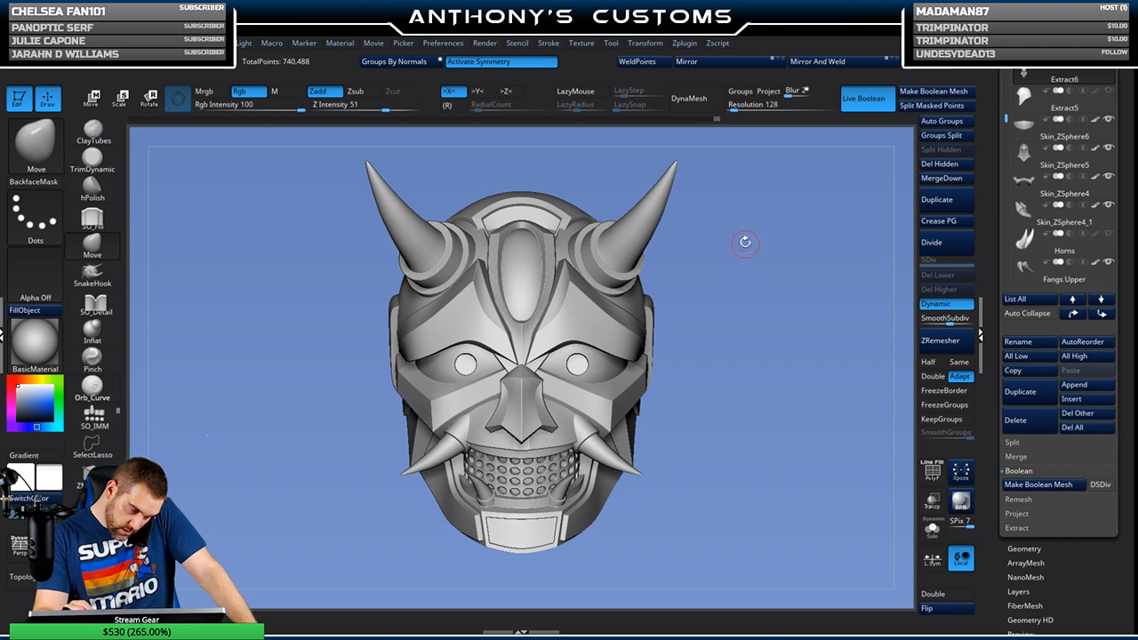
{"action": "left_click_drag", "start_coordinate": [792, 262], "coordinate": [823, 217]}
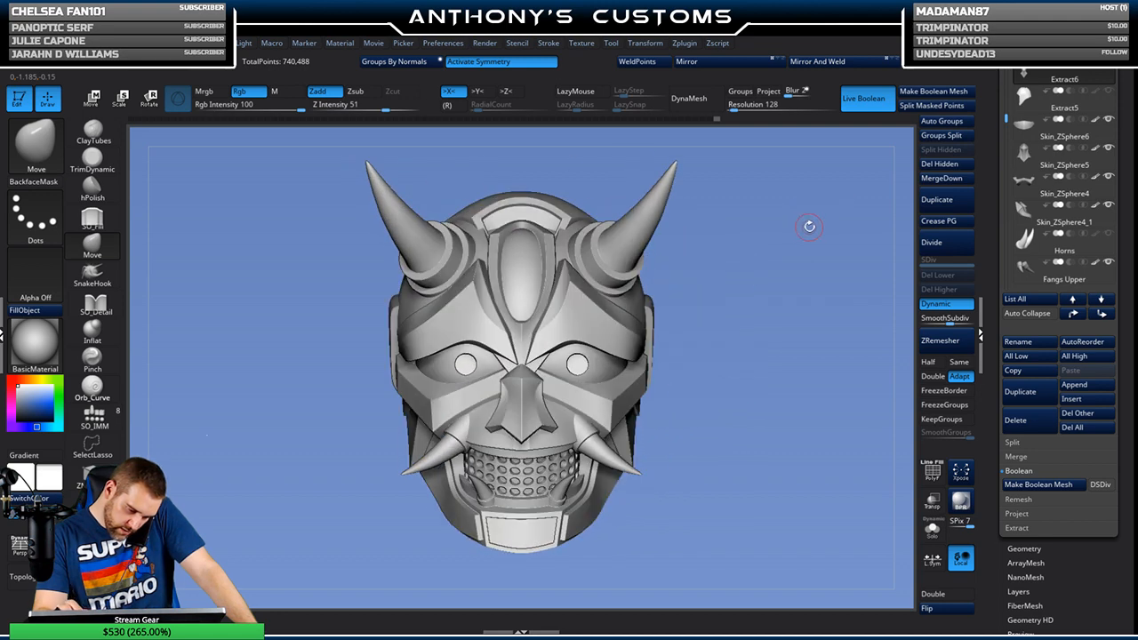
{"action": "key", "text": "f"}
{"action": "key", "text": "f"}
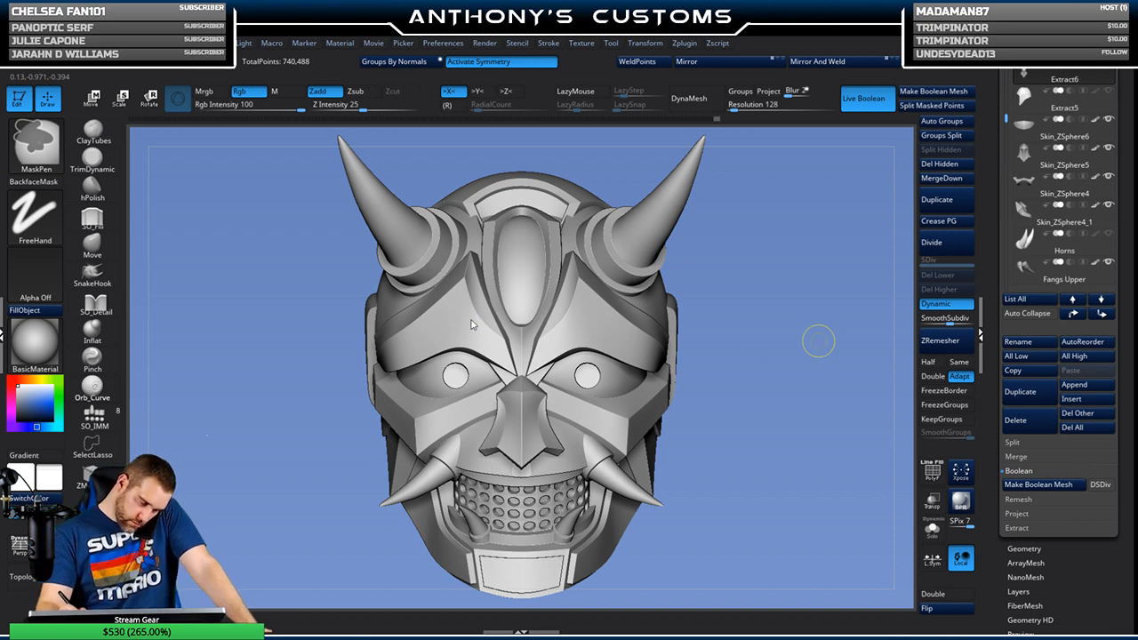
{"action": "key", "text": "ctrl+s"}
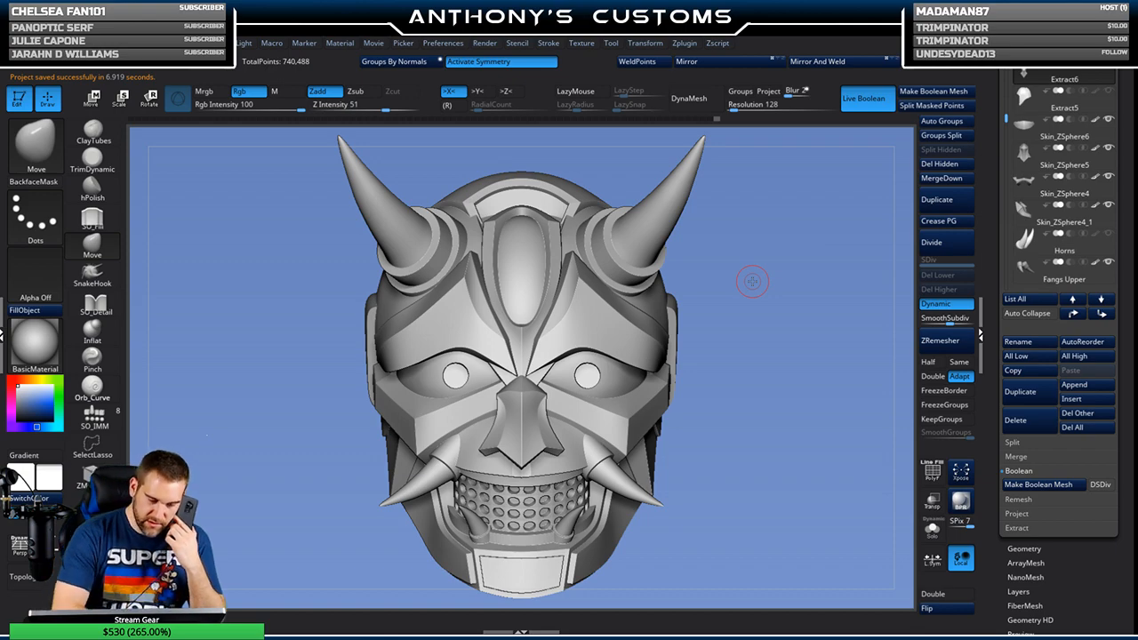
Step: Examine the horns, brow plates, ear pad, strap and jaw from the sides, above and the front
{"action": "left_click_drag", "start_coordinate": [750, 280], "coordinate": [840, 360]}
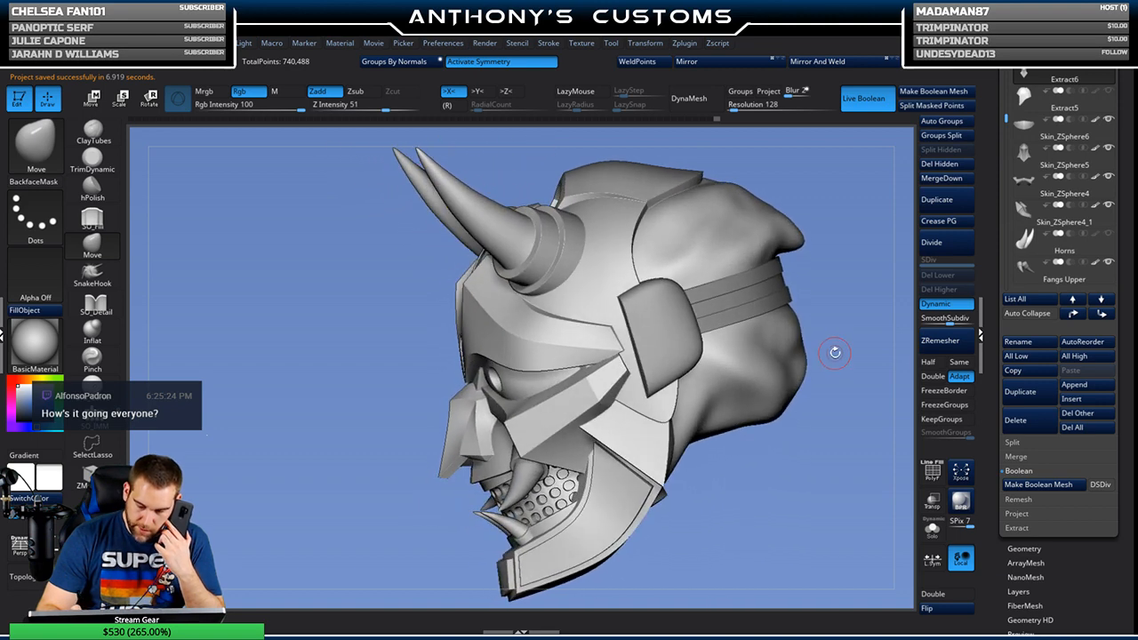
{"action": "left_click_drag", "start_coordinate": [741, 471], "coordinate": [763, 377]}
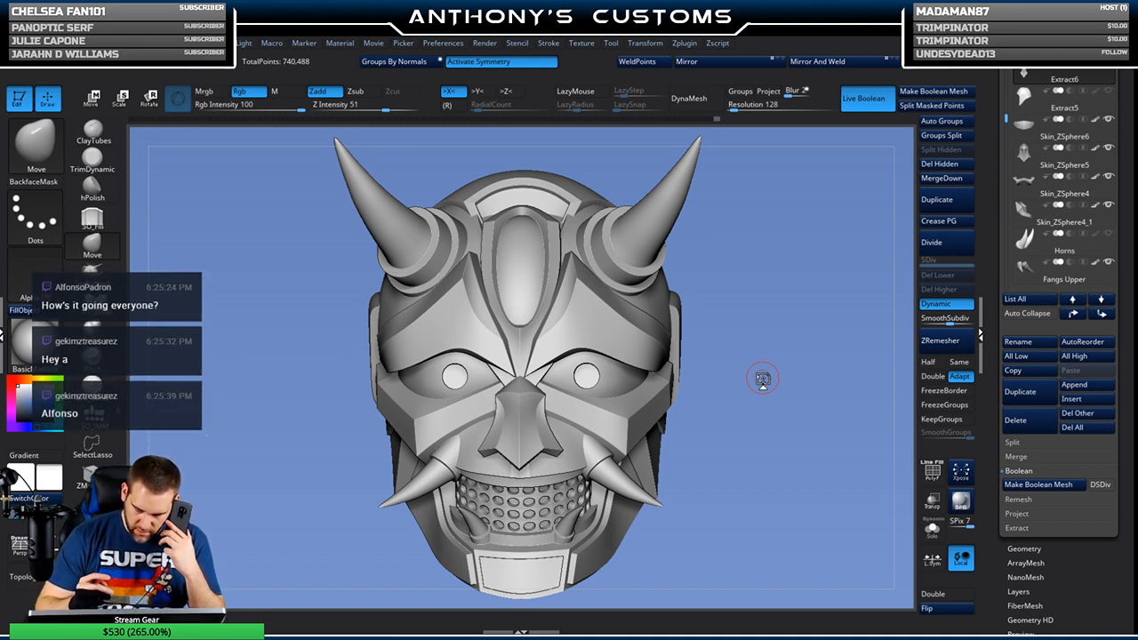
{"action": "left_click_drag", "start_coordinate": [762, 355], "coordinate": [731, 413]}
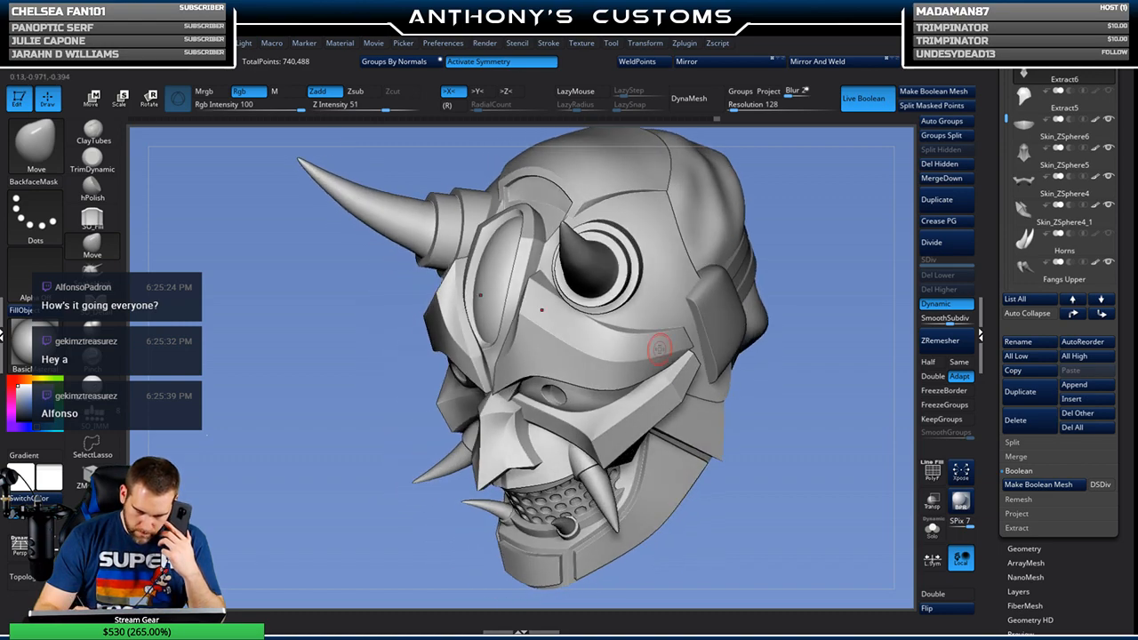
{"action": "left_click_drag", "start_coordinate": [762, 409], "coordinate": [804, 429]}
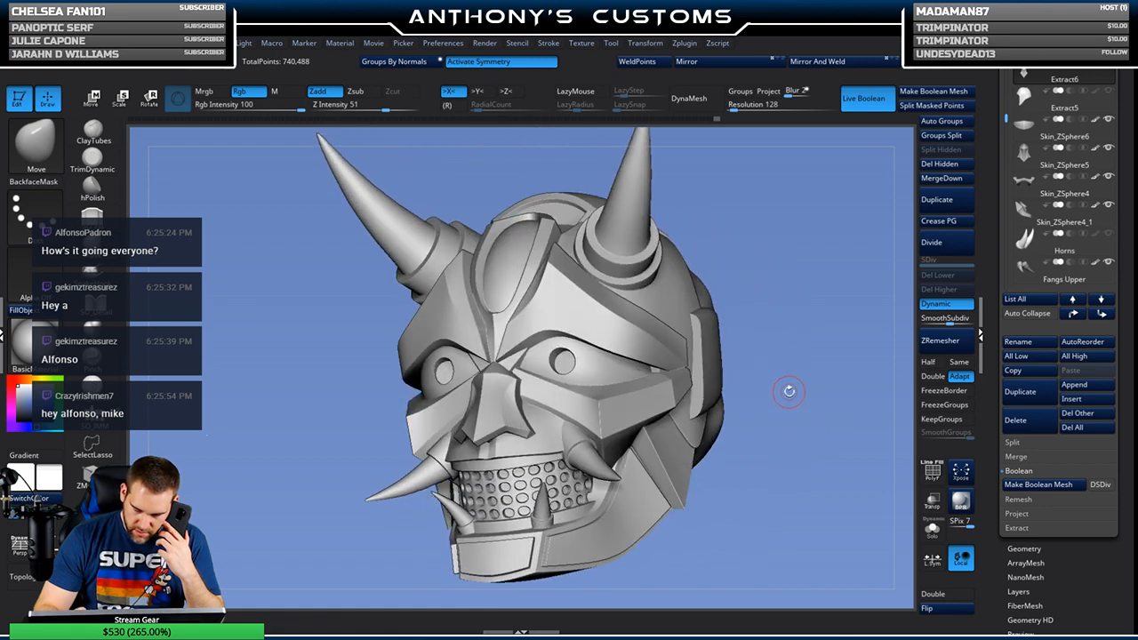
{"action": "left_click_drag", "start_coordinate": [784, 356], "coordinate": [748, 375]}
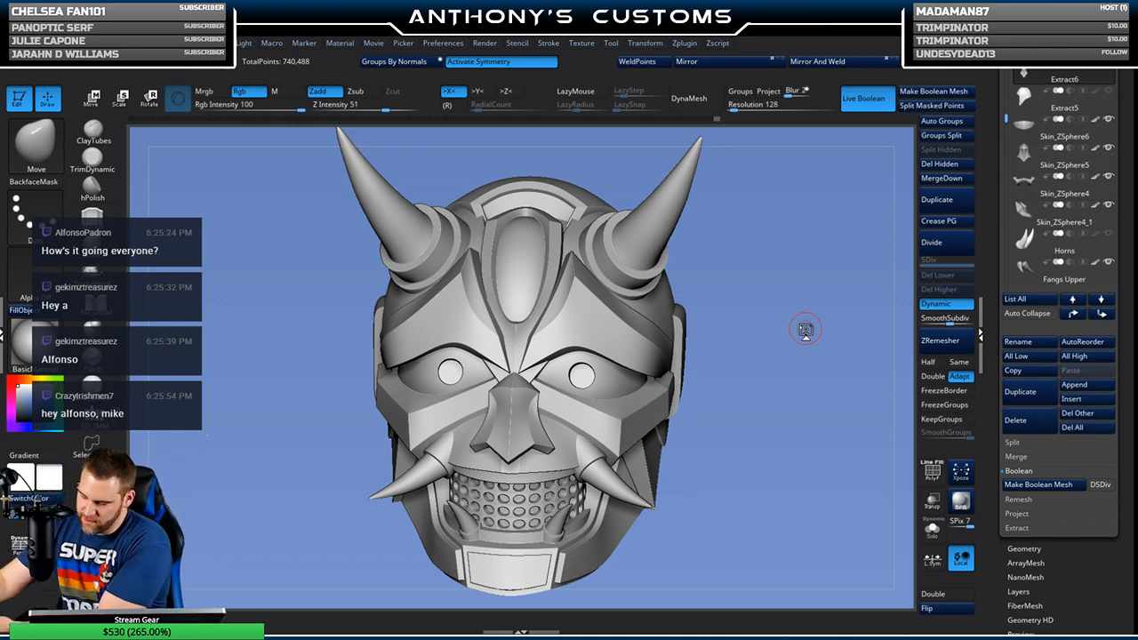
{"action": "mouse_move", "coordinate": [743, 329]}
{"action": "left_mouse_down"}
{"action": "mouse_move", "coordinate": [749, 346]}
{"action": "mouse_move", "coordinate": [745, 327]}
{"action": "left_mouse_up"}
{"action": "left_click_drag", "start_coordinate": [748, 473], "coordinate": [578, 496]}
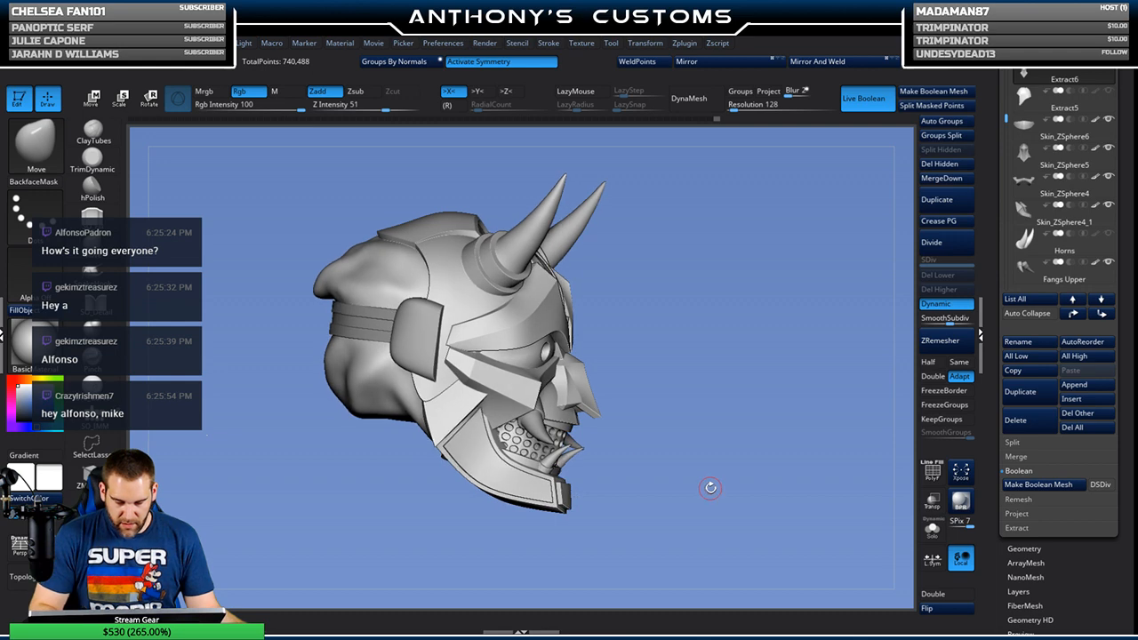
{"action": "left_click_drag", "start_coordinate": [708, 485], "coordinate": [706, 480]}
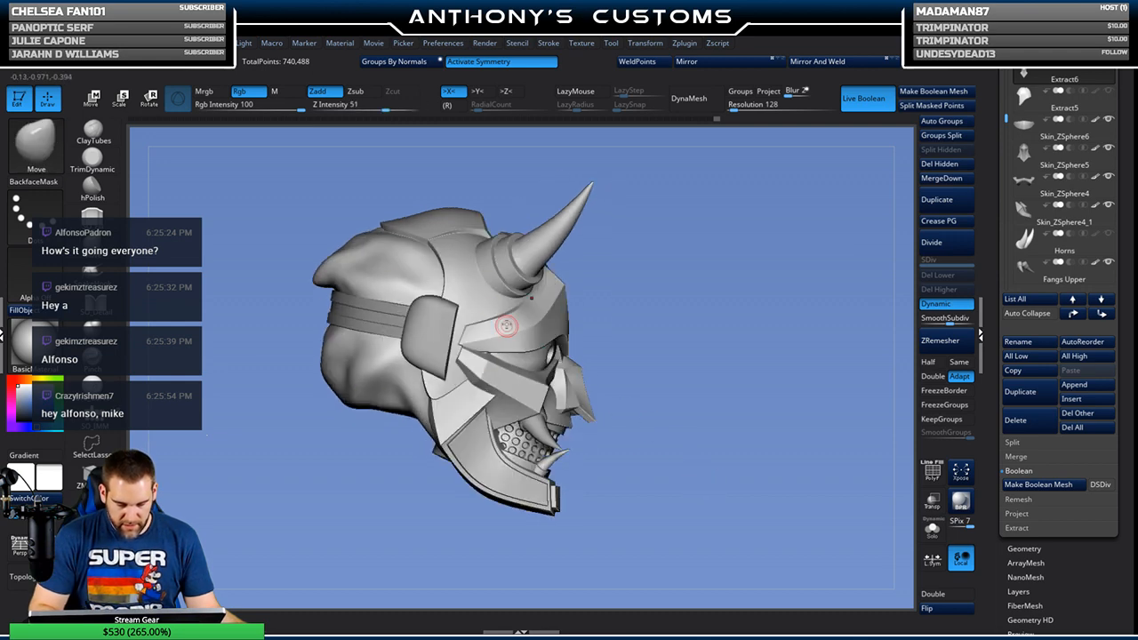
{"action": "left_click_drag", "start_coordinate": [750, 318], "coordinate": [788, 305]}
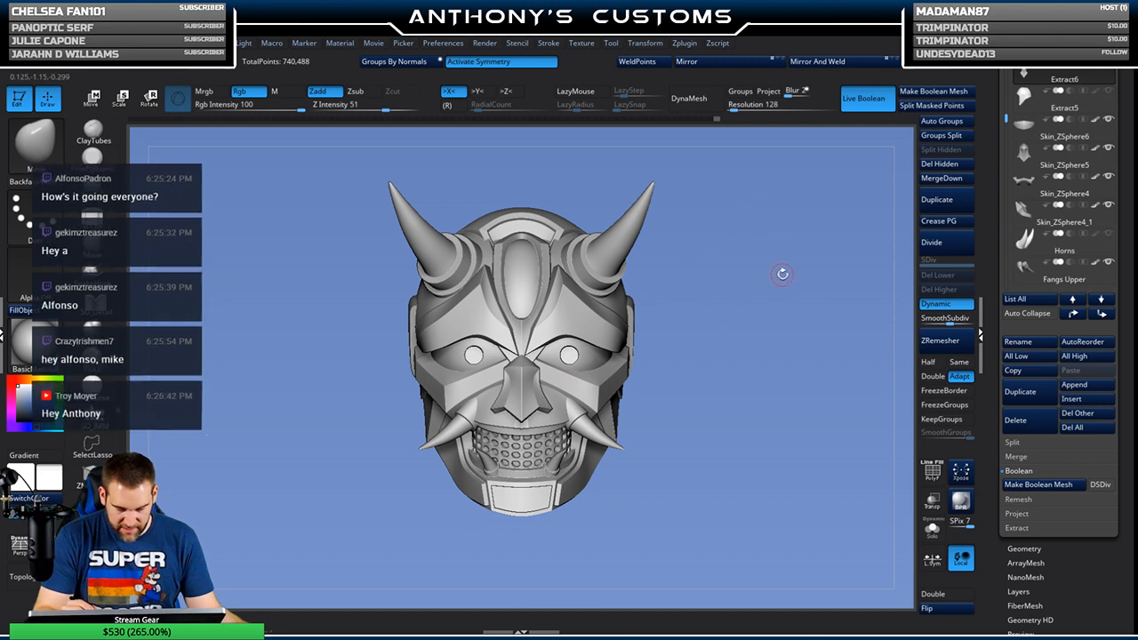
{"action": "left_click_drag", "start_coordinate": [780, 273], "coordinate": [781, 230]}
{"action": "left_click_drag", "start_coordinate": [774, 355], "coordinate": [827, 341]}
Step: Frame the mask in front view and save the project again
{"action": "key", "text": "f"}
{"action": "key", "text": "f"}
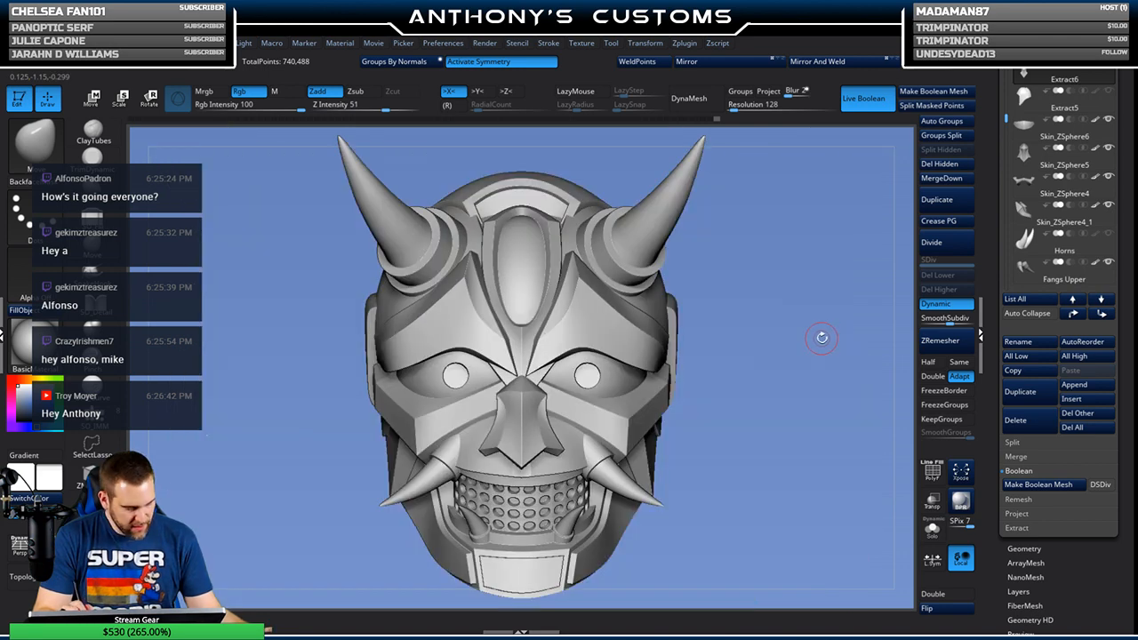
{"action": "key", "text": "ctrl"}
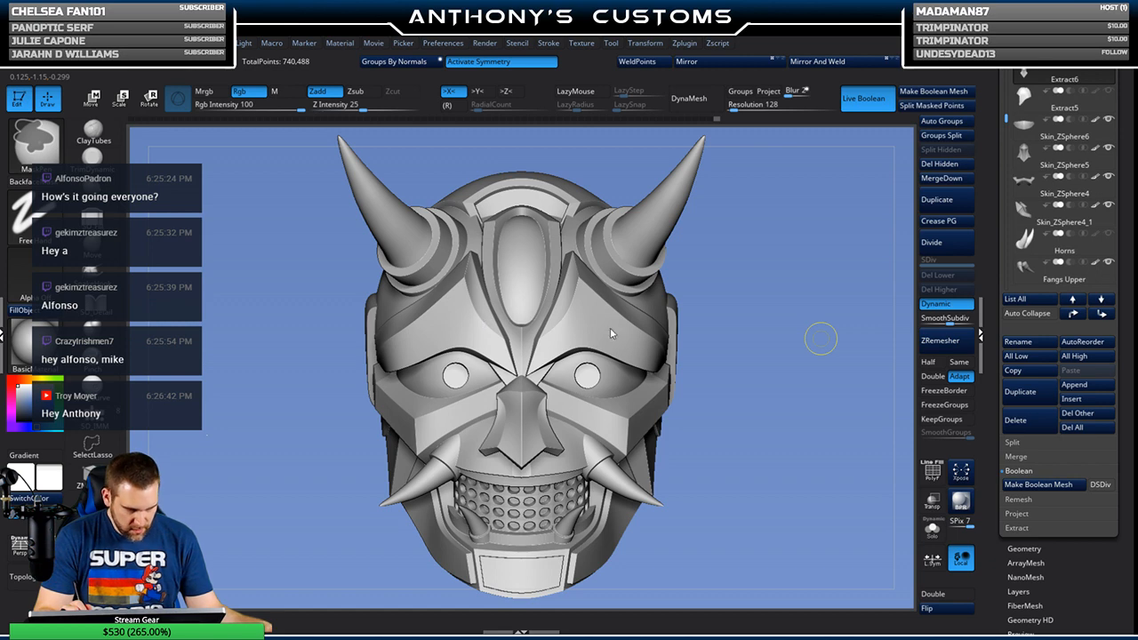
{"action": "key", "text": "ctrl+s"}
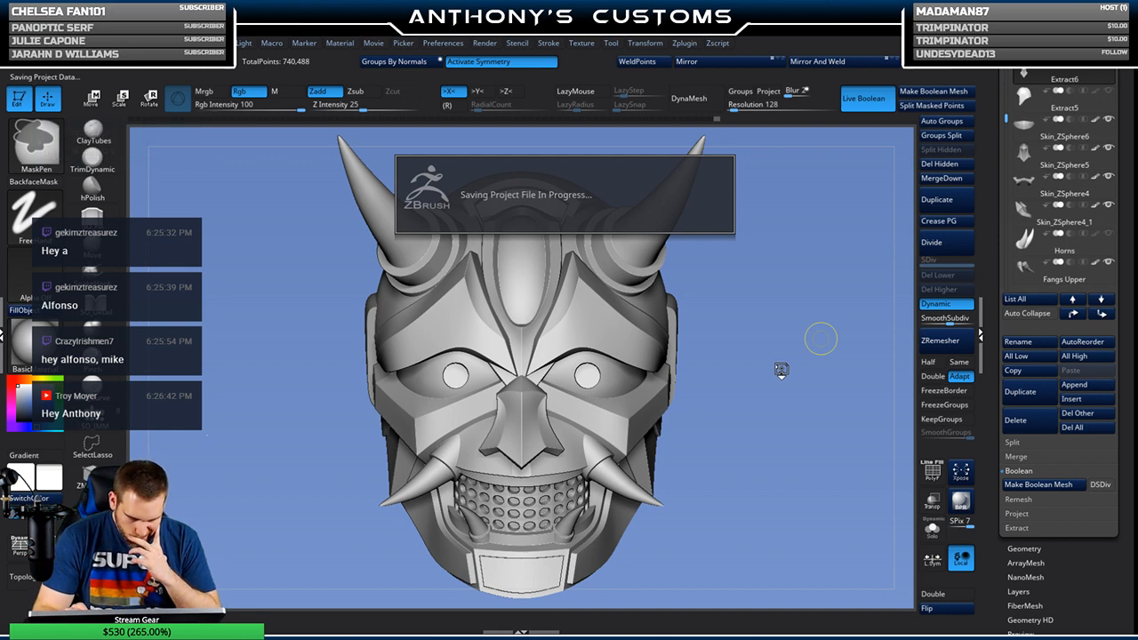
Step: Check the saved mask from three-quarter angles and return to the front view
{"action": "left_click_drag", "start_coordinate": [763, 379], "coordinate": [744, 388]}
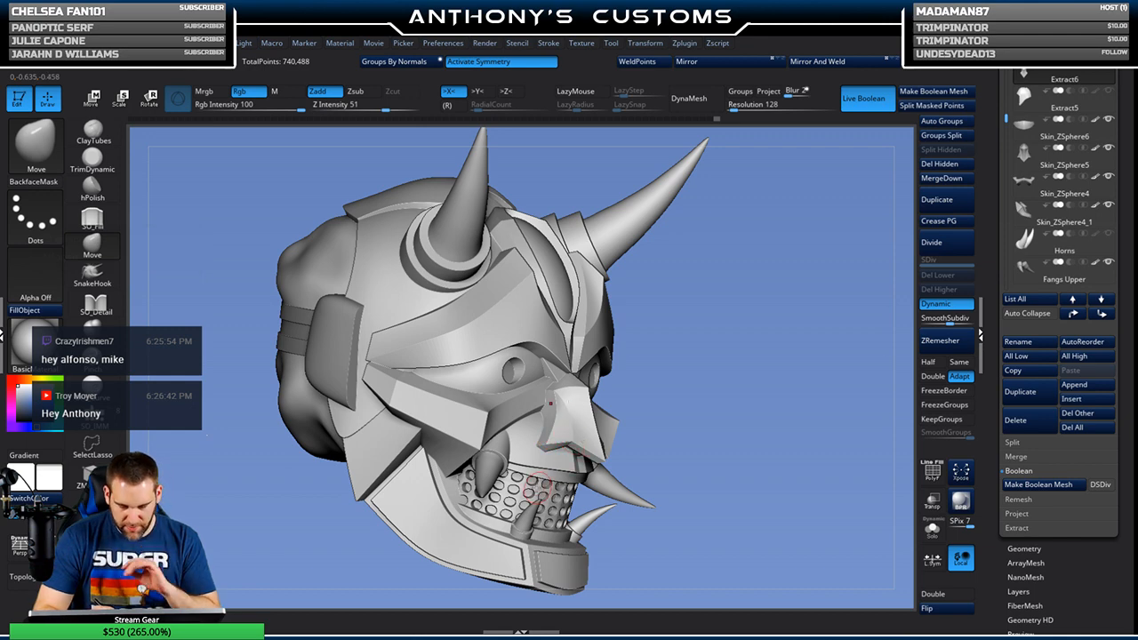
{"action": "left_click_drag", "start_coordinate": [777, 349], "coordinate": [747, 390]}
{"action": "left_click_drag", "start_coordinate": [745, 486], "coordinate": [778, 390]}
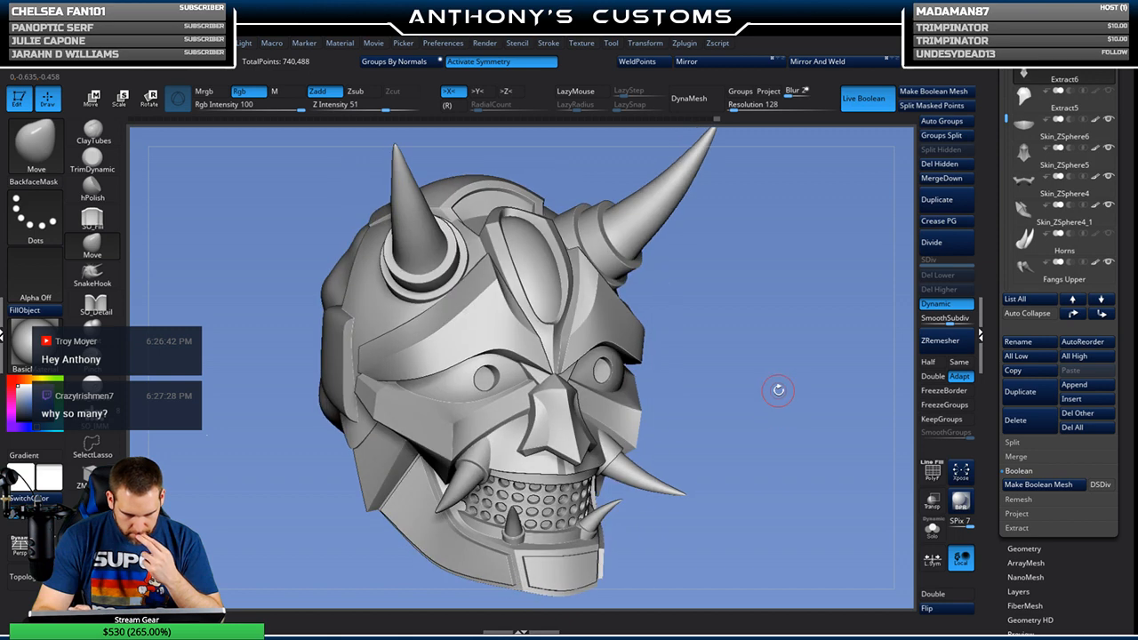
{"action": "mouse_move", "coordinate": [775, 303]}
{"action": "left_mouse_down"}
{"action": "mouse_move", "coordinate": [799, 336]}
{"action": "mouse_move", "coordinate": [793, 311]}
{"action": "left_mouse_up"}
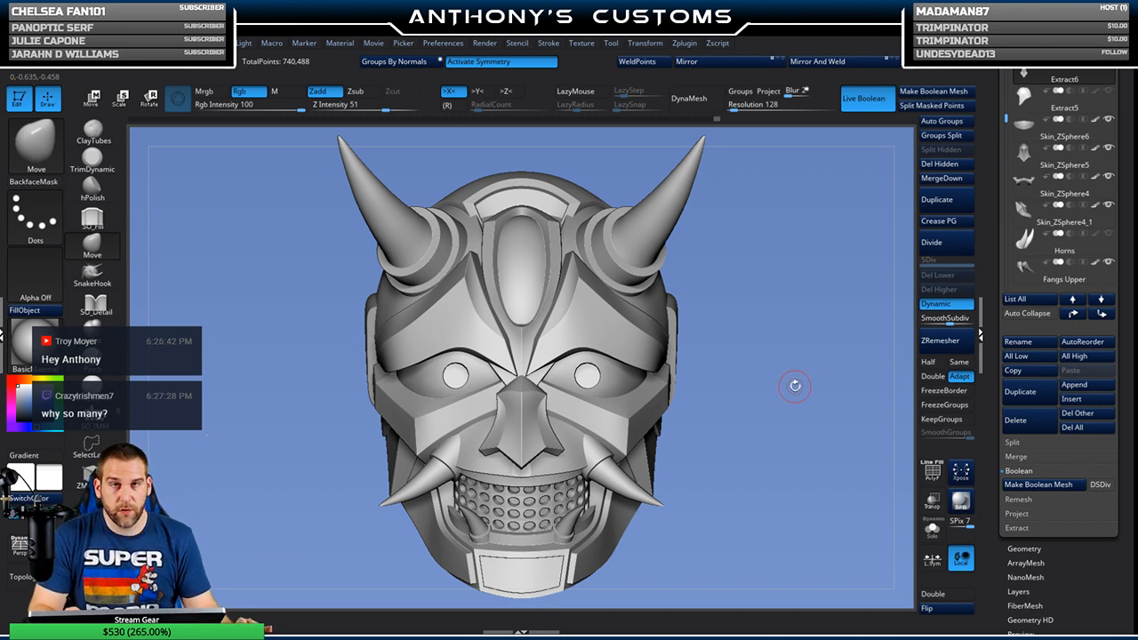
Step: Browse the saved project files and load the earlier version of the horned oni mask
{"action": "key", "text": "f"}
{"action": "key", "text": "f"}
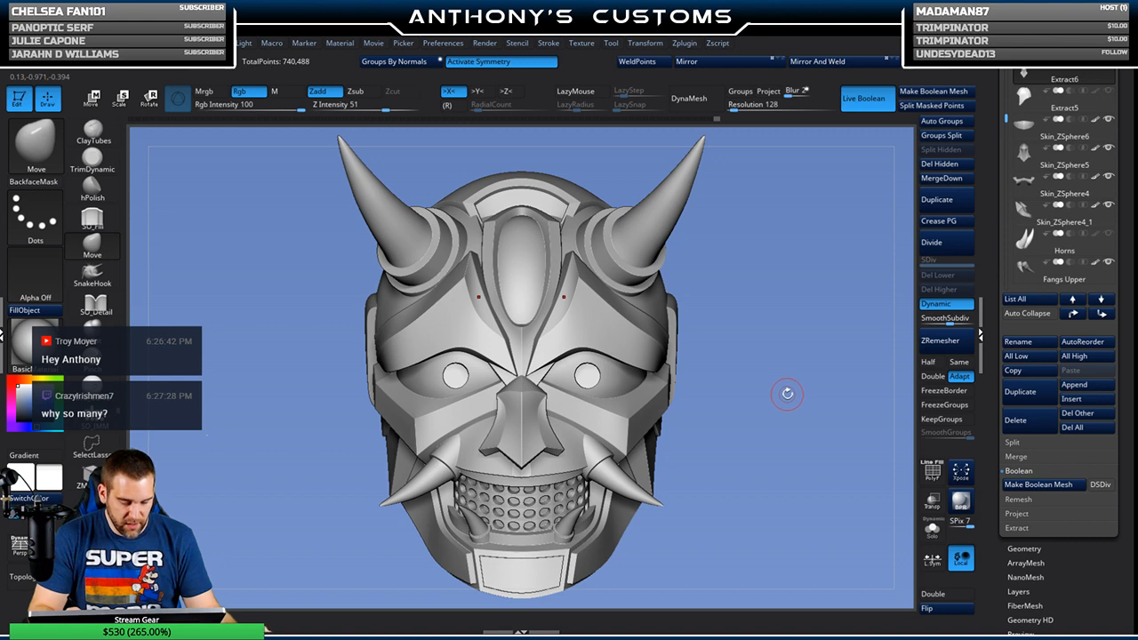
{"action": "key", "text": "comma"}
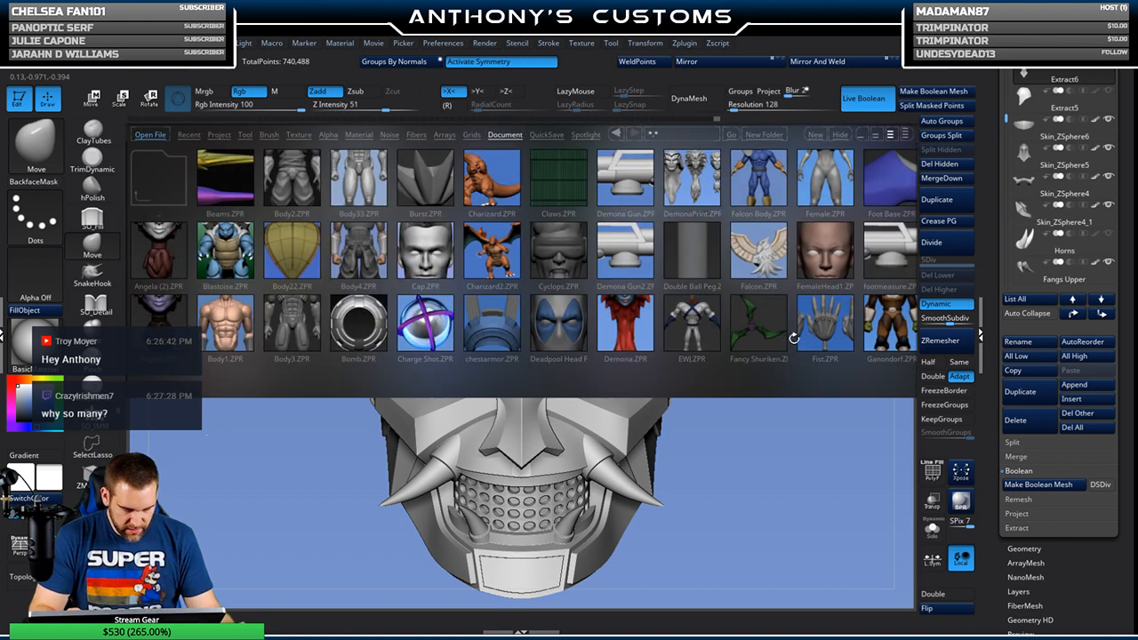
{"action": "scroll", "coordinate": [797, 327], "scroll_direction": "down", "scroll_amount": 4}
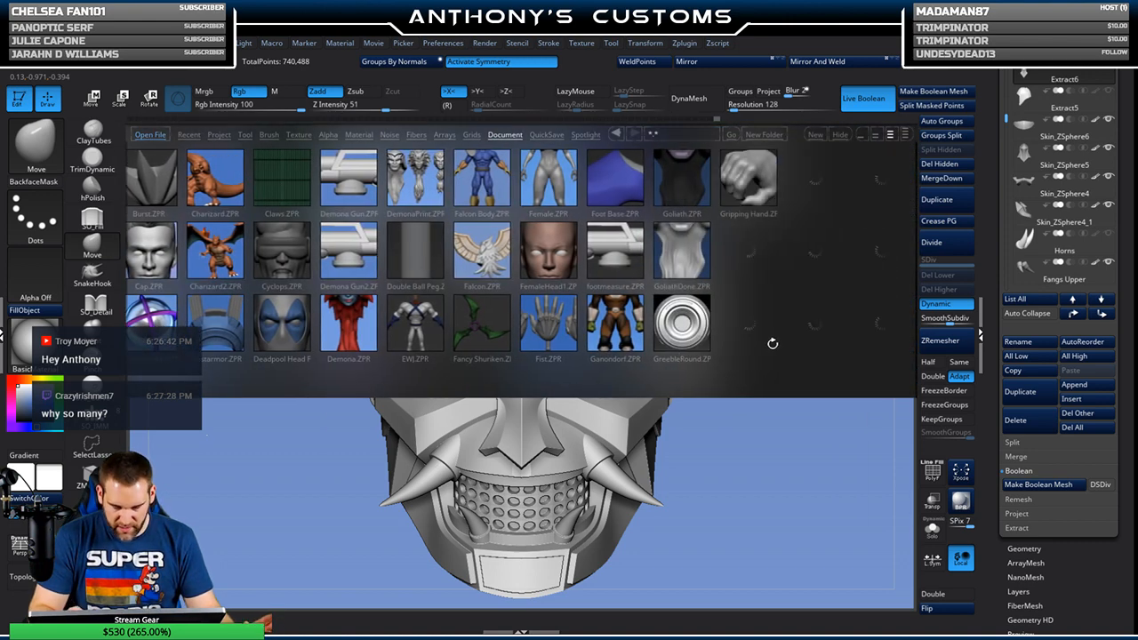
{"action": "scroll", "coordinate": [744, 353], "scroll_direction": "down", "scroll_amount": 5}
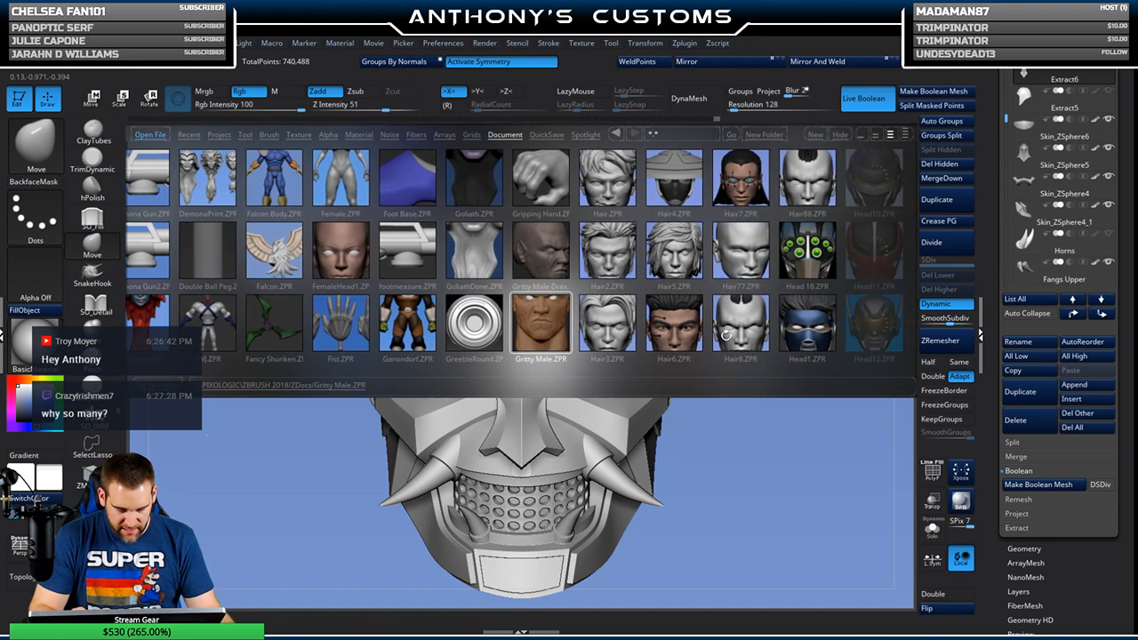
{"action": "scroll", "coordinate": [722, 361], "scroll_direction": "down", "scroll_amount": 3}
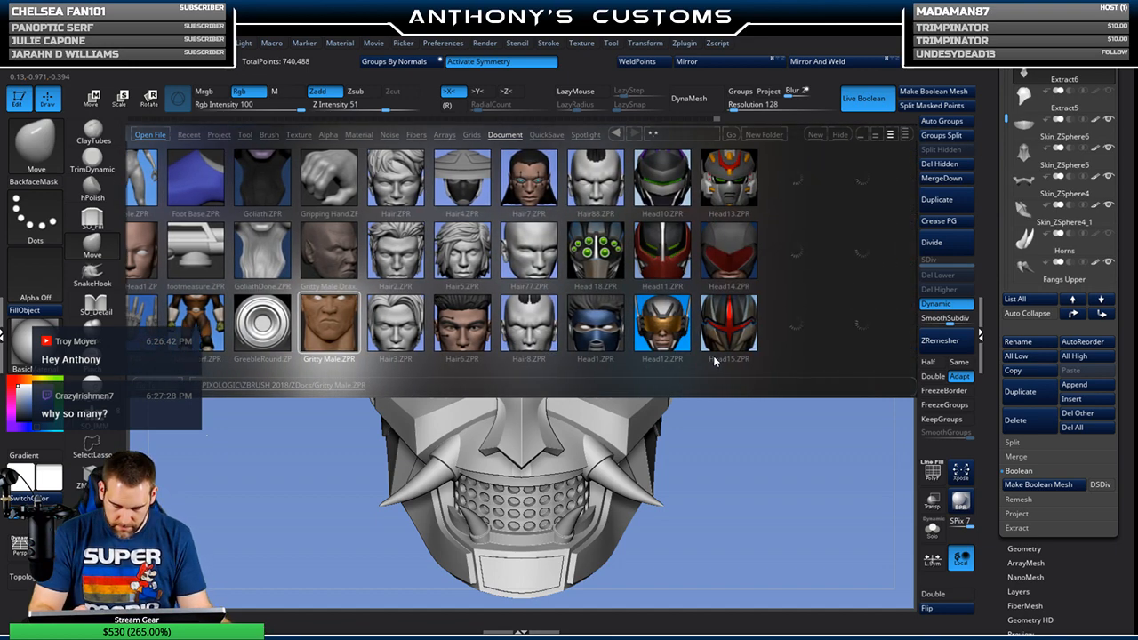
{"action": "scroll", "coordinate": [753, 351], "scroll_direction": "down", "scroll_amount": 3}
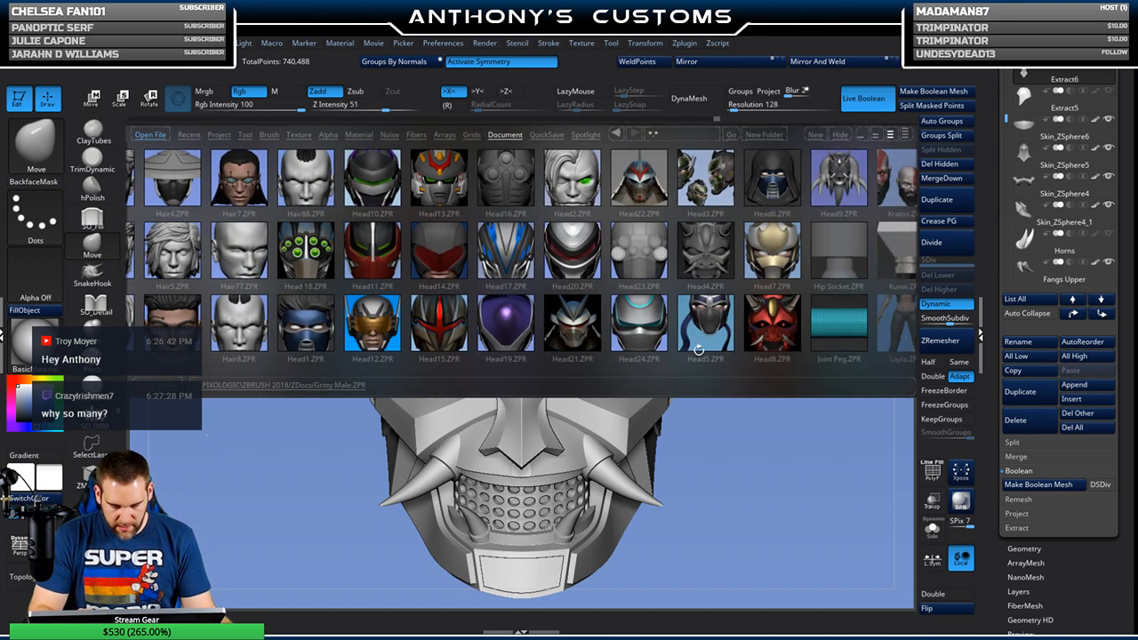
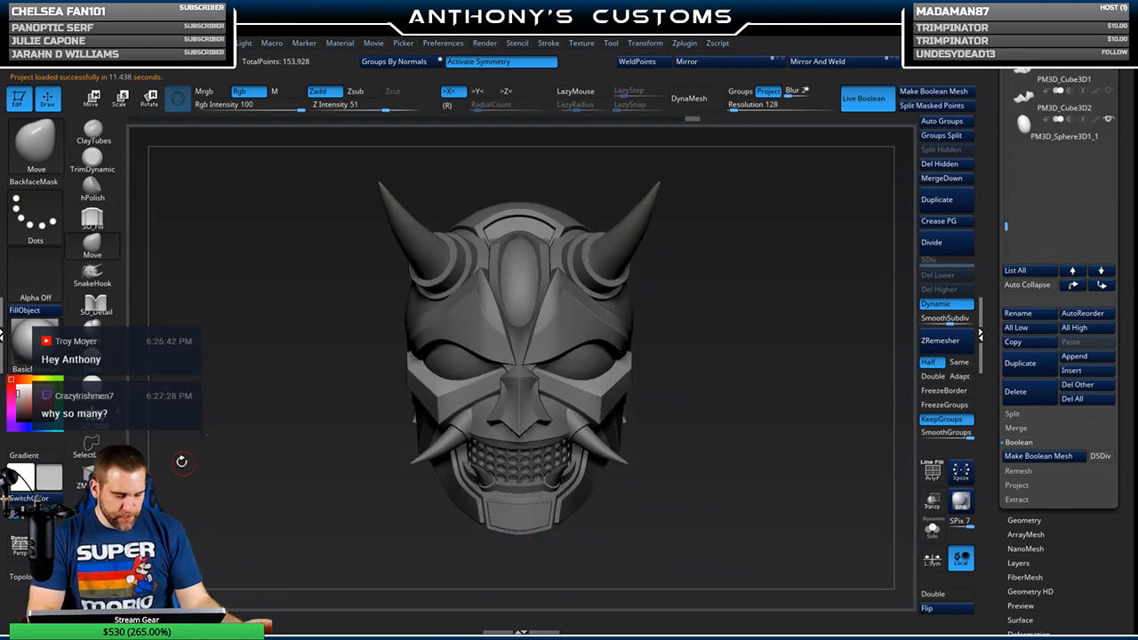
Step: Set the document background to light blue, then restore white as the active colour
{"action": "left_click", "coordinate": [31, 424]}
{"action": "mouse_move", "coordinate": [119, 43]}
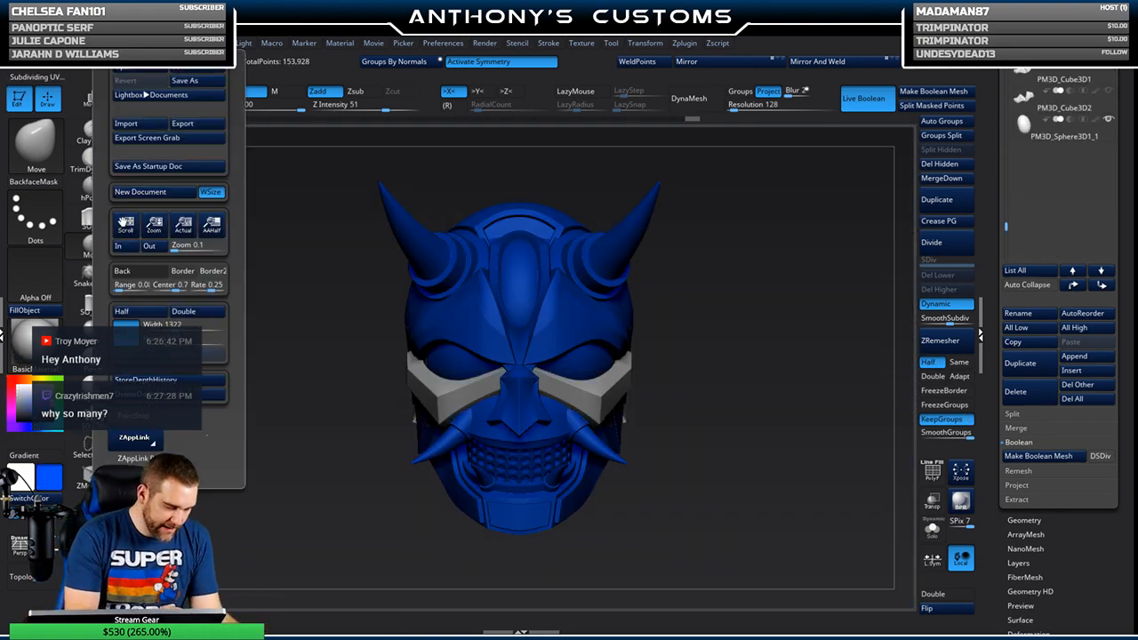
{"action": "left_click", "coordinate": [139, 271]}
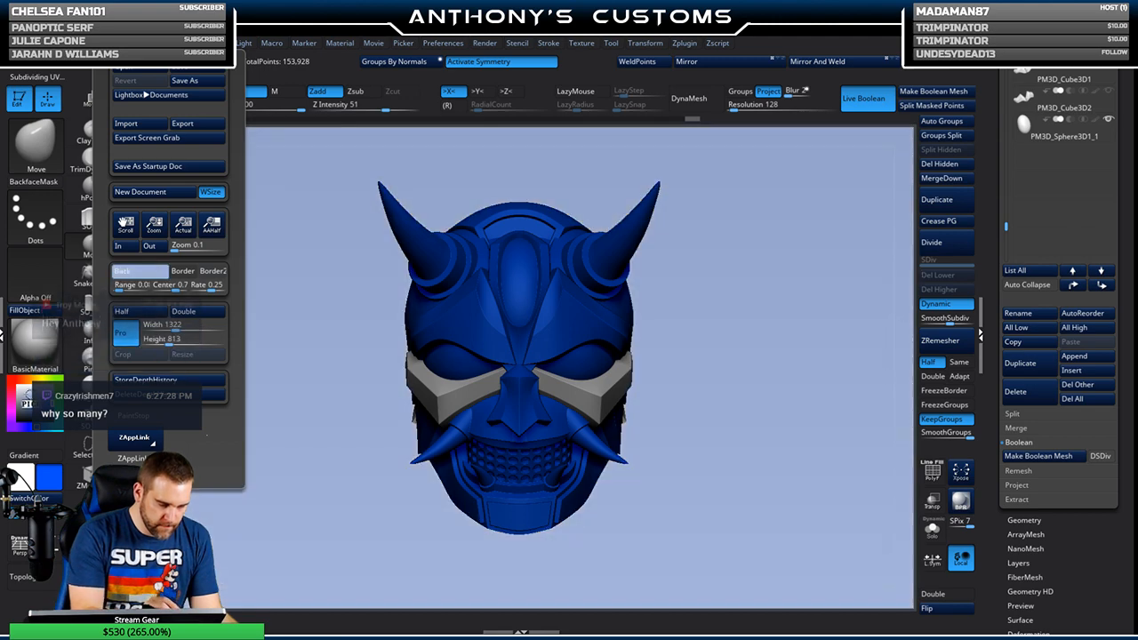
{"action": "left_click", "coordinate": [11, 383]}
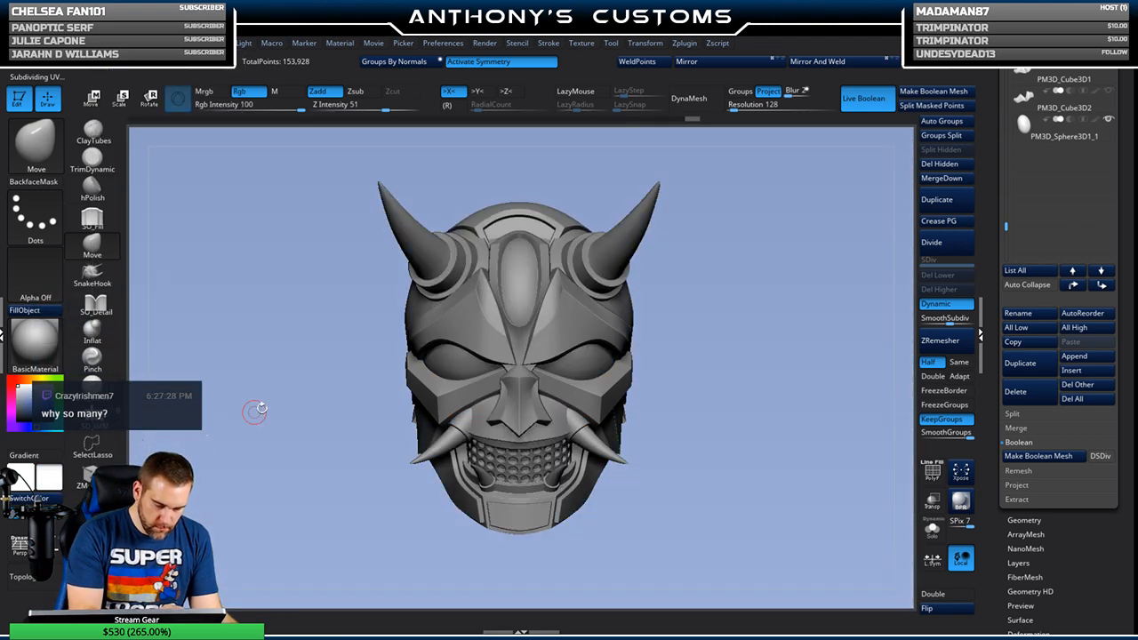
Step: Make the forehead gem the active part, enlarge the brush and turn on X symmetry
{"action": "left_click_drag", "start_coordinate": [792, 418], "coordinate": [698, 448]}
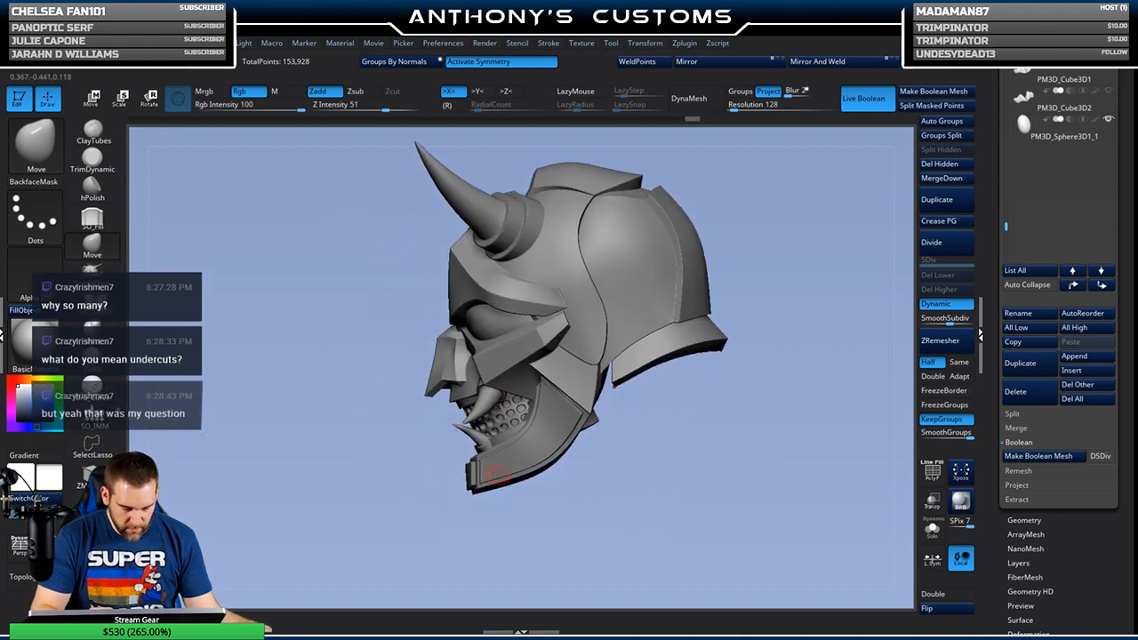
{"action": "left_click_drag", "start_coordinate": [552, 502], "coordinate": [510, 438]}
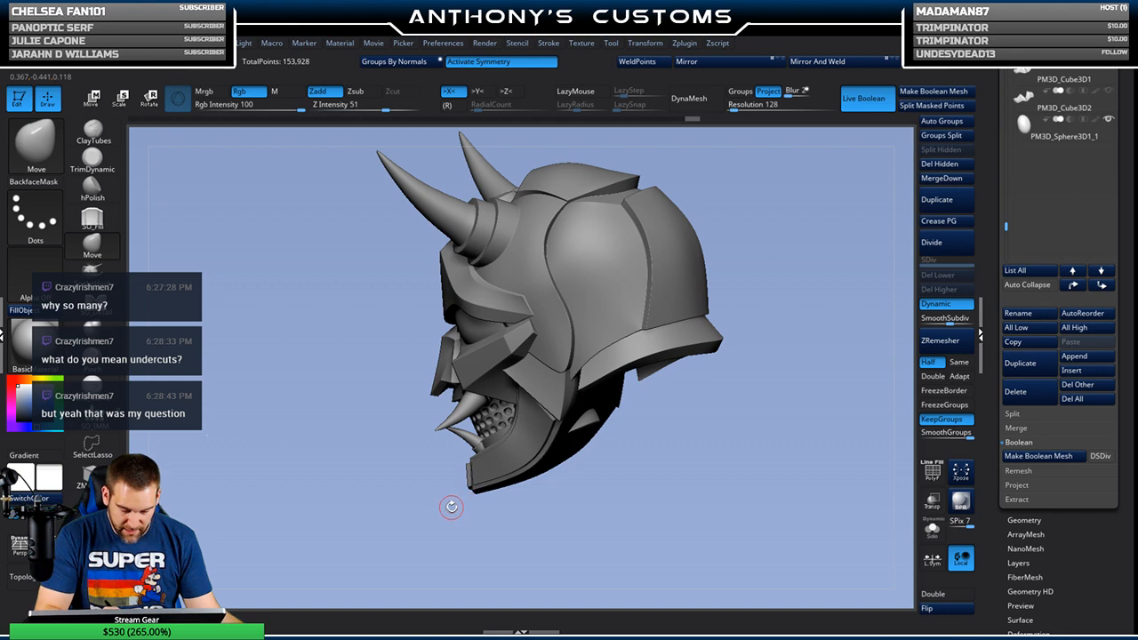
{"action": "left_click_drag", "start_coordinate": [582, 495], "coordinate": [629, 400]}
{"action": "left_click_drag", "start_coordinate": [659, 495], "coordinate": [758, 413]}
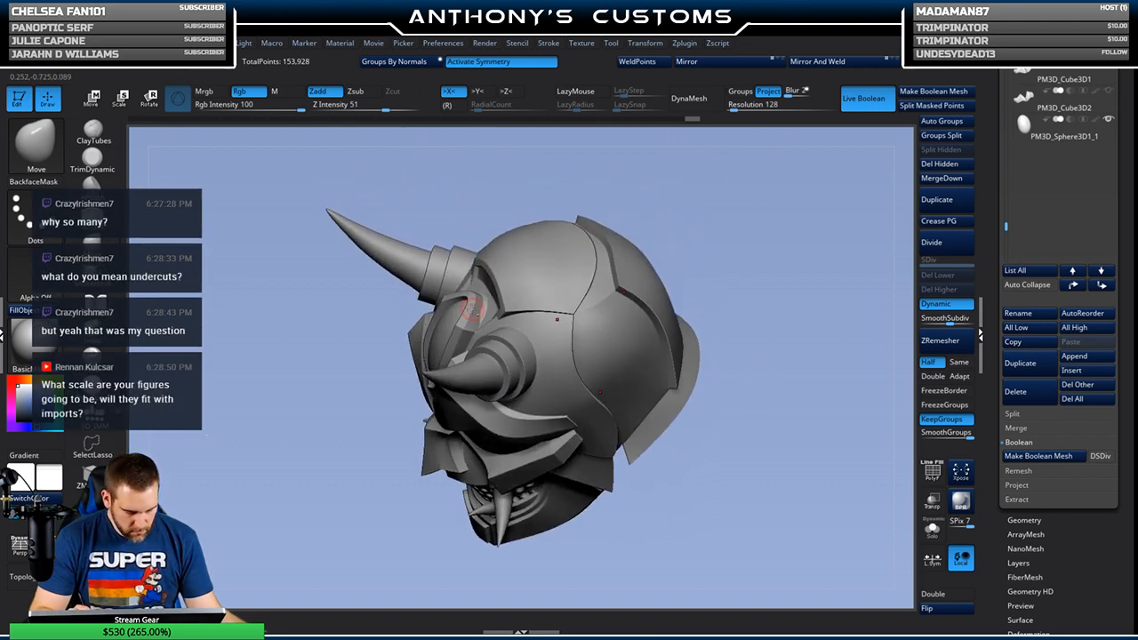
{"action": "key", "text": "ctrl+d"}
{"action": "key", "text": "space"}
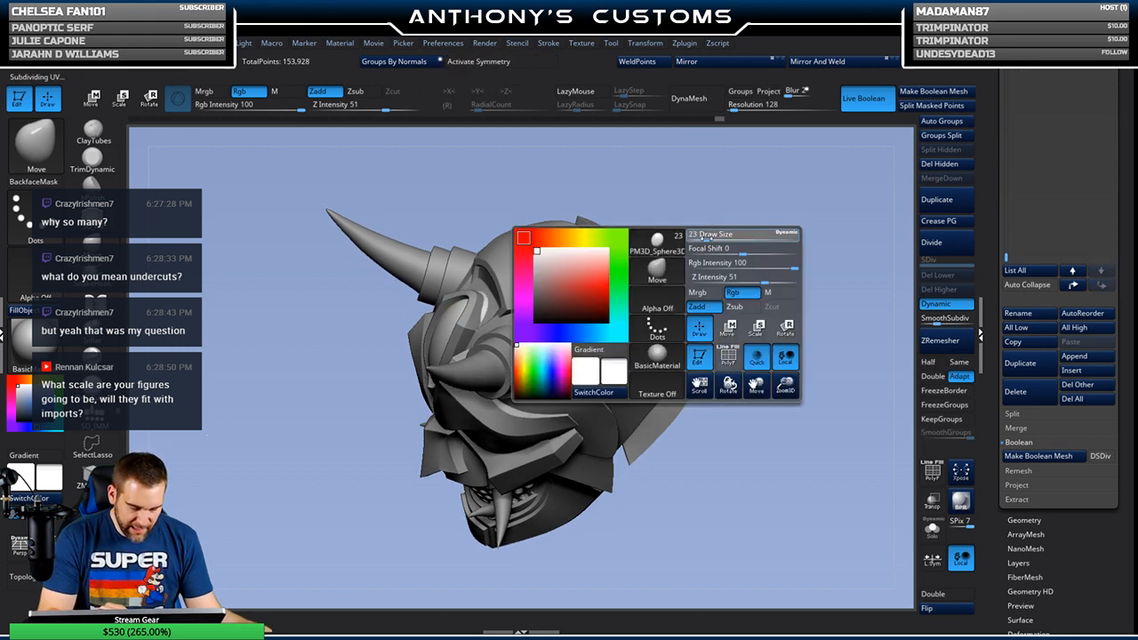
{"action": "left_click_drag", "start_coordinate": [712, 219], "coordinate": [836, 261], "text": "alt"}
{"action": "left_click_drag", "start_coordinate": [836, 262], "coordinate": [779, 235]}
{"action": "key", "text": "x"}
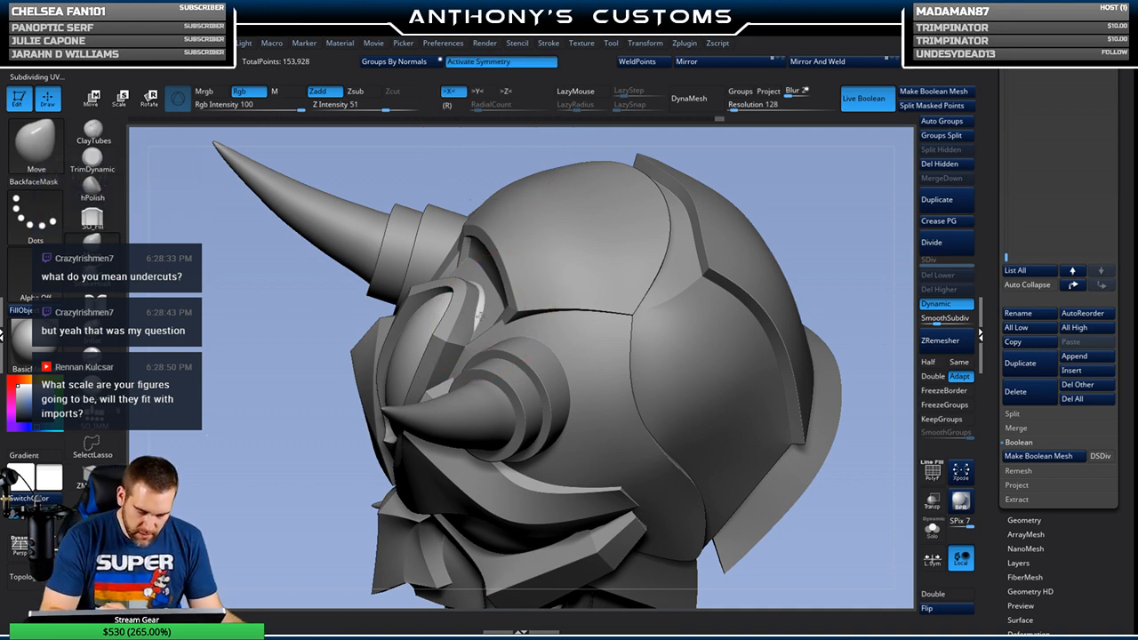
{"action": "left_click_drag", "start_coordinate": [767, 196], "coordinate": [791, 189]}
{"action": "left_click_drag", "start_coordinate": [763, 283], "coordinate": [763, 267]}
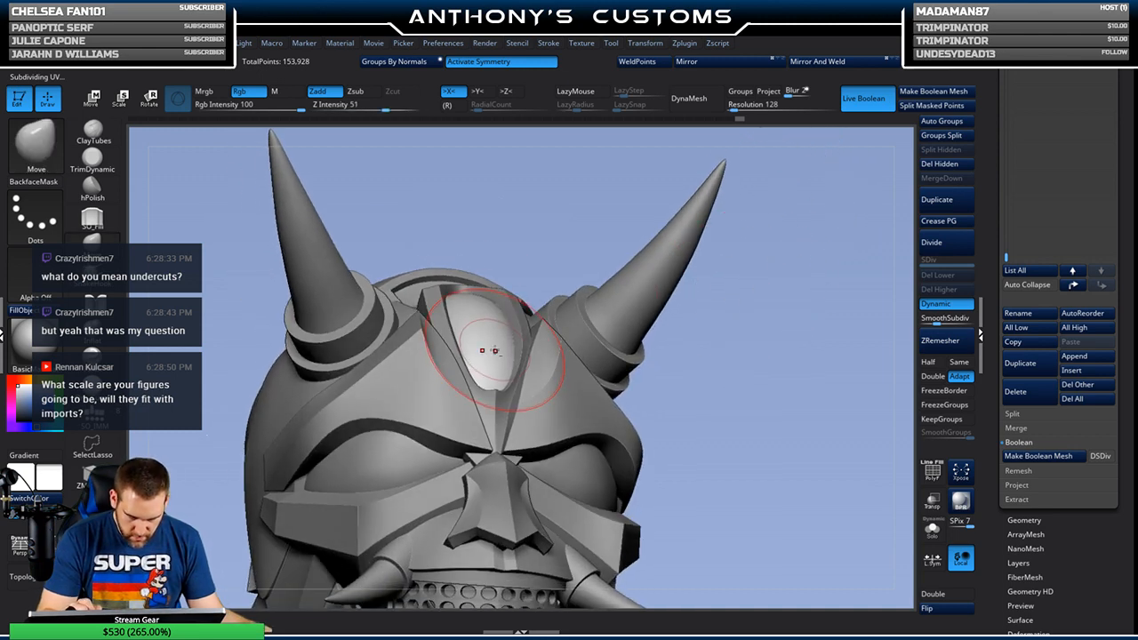
Step: Isolate the forehead gem with symmetry off, centre the gizmo on it, apply Mirror And Weld and show the whole mask again
{"action": "key", "text": "shift+f"}
{"action": "left_click", "coordinate": [931, 526]}
{"action": "left_click_drag", "start_coordinate": [763, 396], "coordinate": [755, 442]}
{"action": "mouse_move", "coordinate": [684, 358]}
{"action": "left_mouse_down", "text": "alt"}
{"action": "mouse_move", "coordinate": [694, 388]}
{"action": "mouse_move", "coordinate": [718, 396]}
{"action": "left_mouse_up", "text": "alt"}
{"action": "key", "text": "w"}
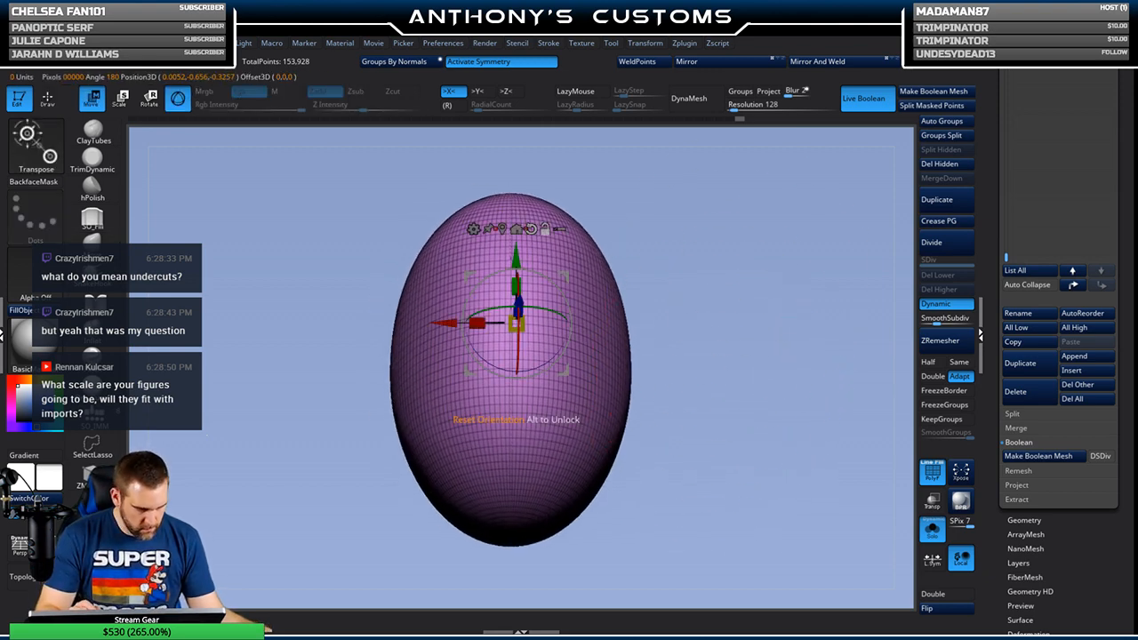
{"action": "left_click", "coordinate": [565, 365]}
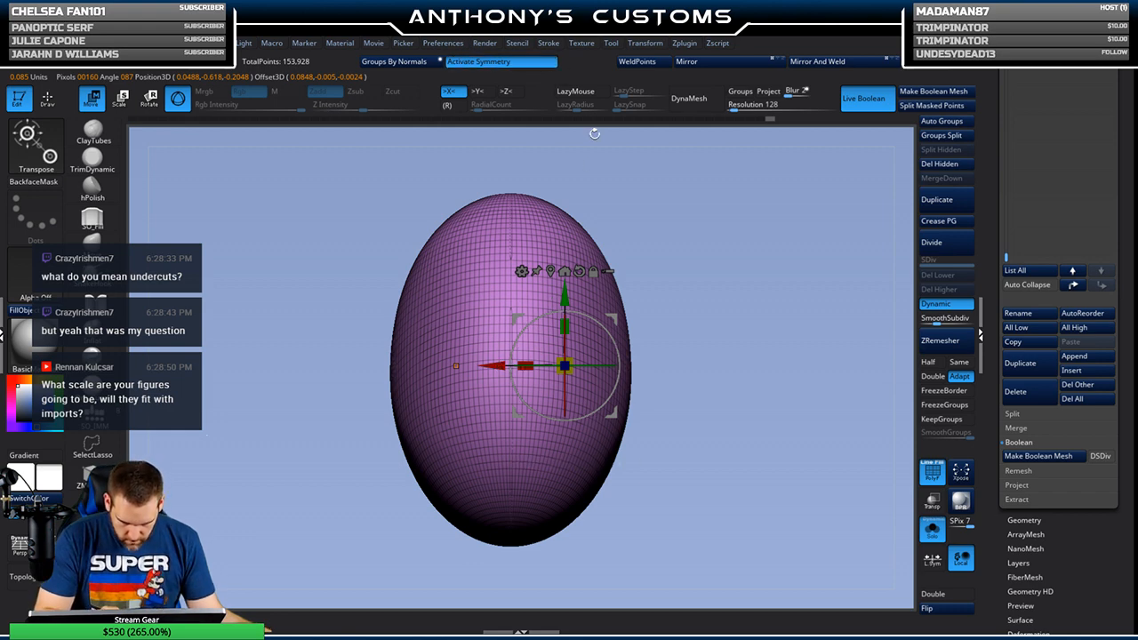
{"action": "left_click", "coordinate": [528, 64]}
{"action": "left_click", "coordinate": [565, 271]}
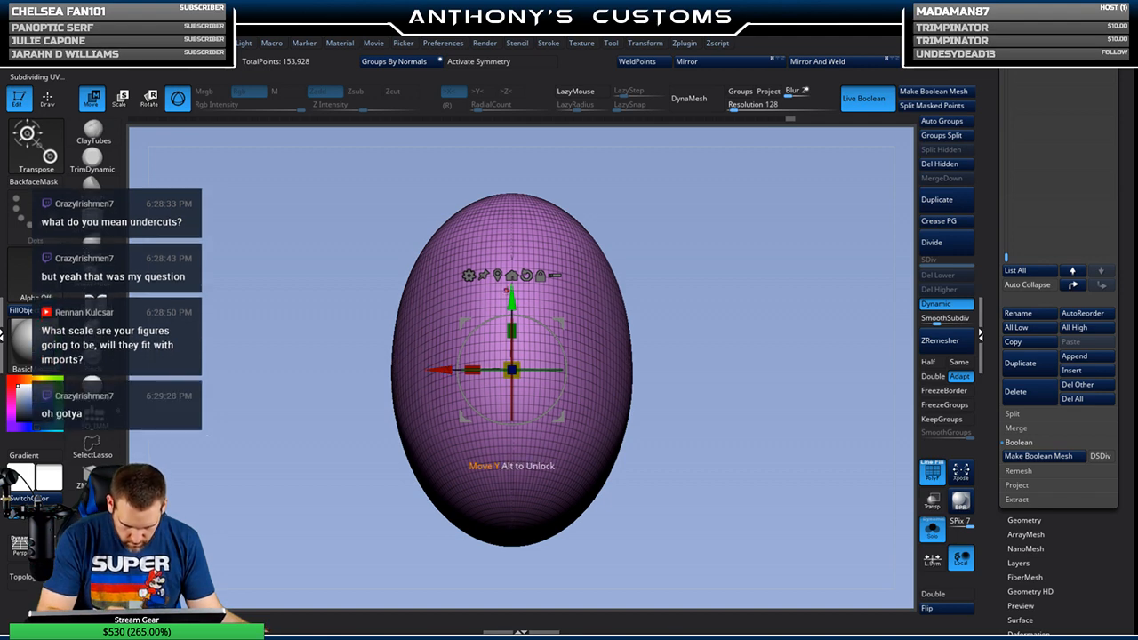
{"action": "left_click", "coordinate": [813, 63]}
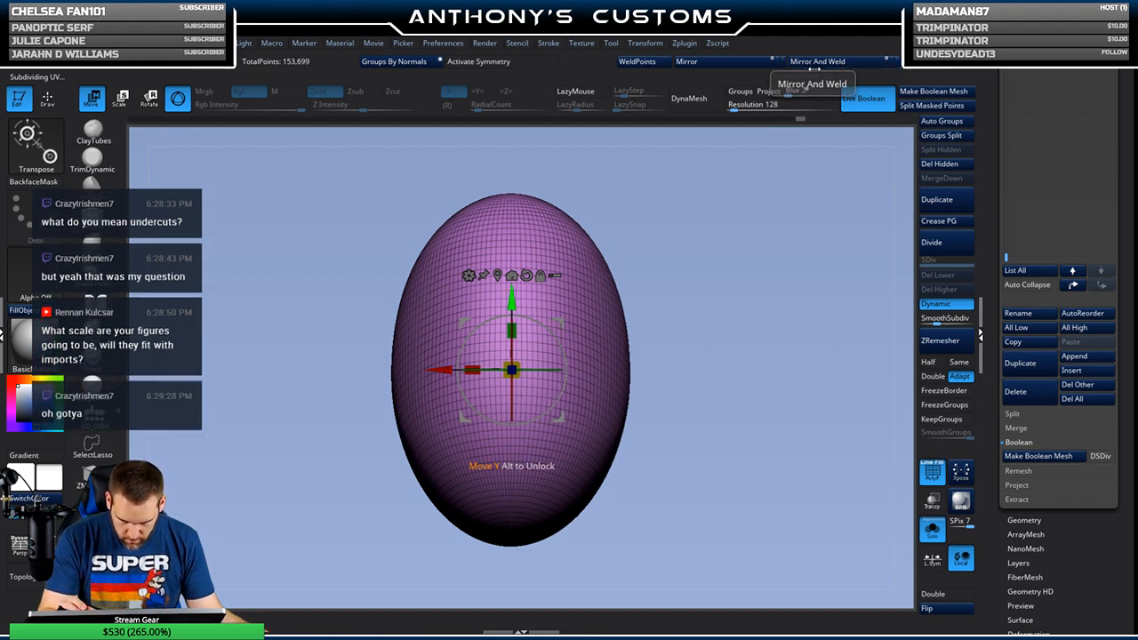
{"action": "key", "text": "q"}
{"action": "left_click", "coordinate": [932, 532]}
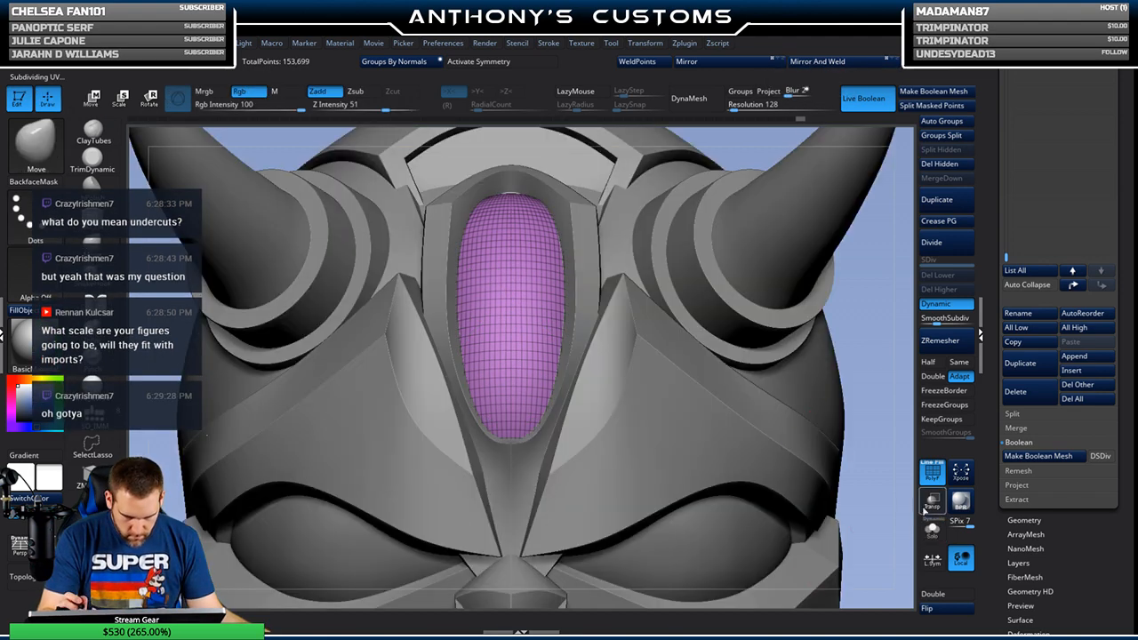
Step: Check the mirrored gem in its socket, then examine the whole mask from the front and side
{"action": "left_click_drag", "start_coordinate": [865, 332], "coordinate": [863, 298]}
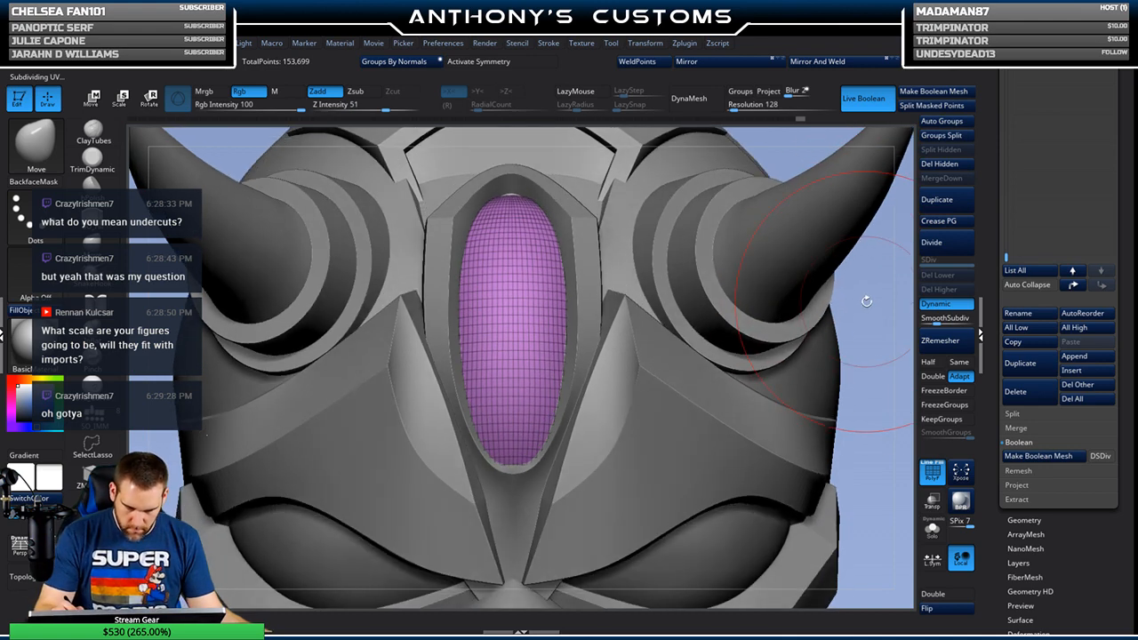
{"action": "key", "text": "space"}
{"action": "left_click", "coordinate": [866, 302]}
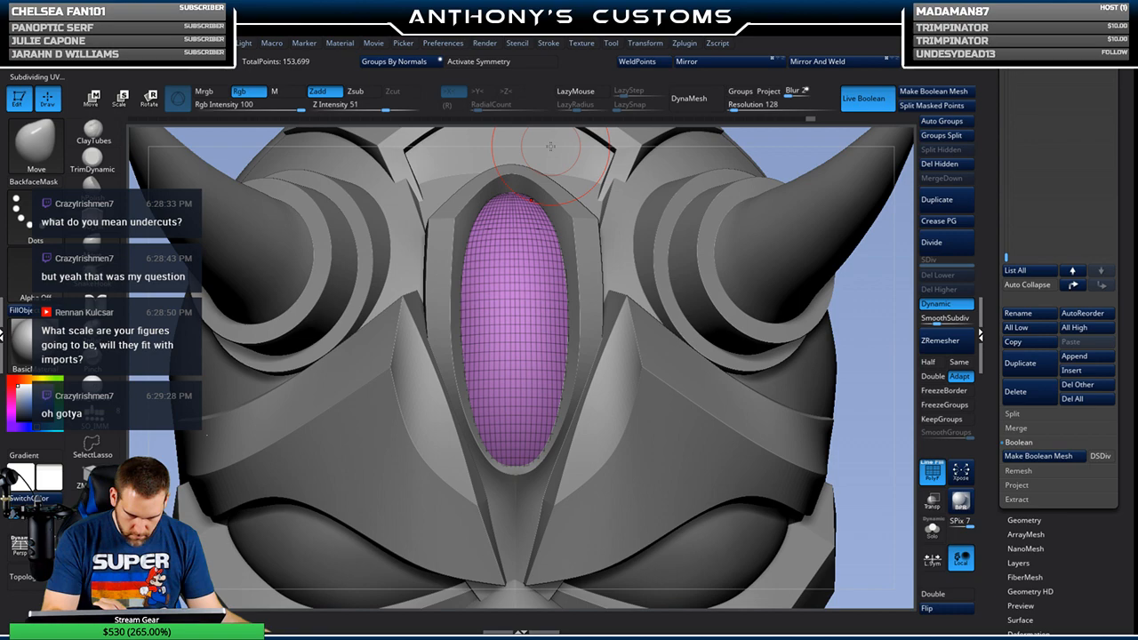
{"action": "key", "text": "shift+f"}
{"action": "key", "text": "f"}
{"action": "key", "text": "f"}
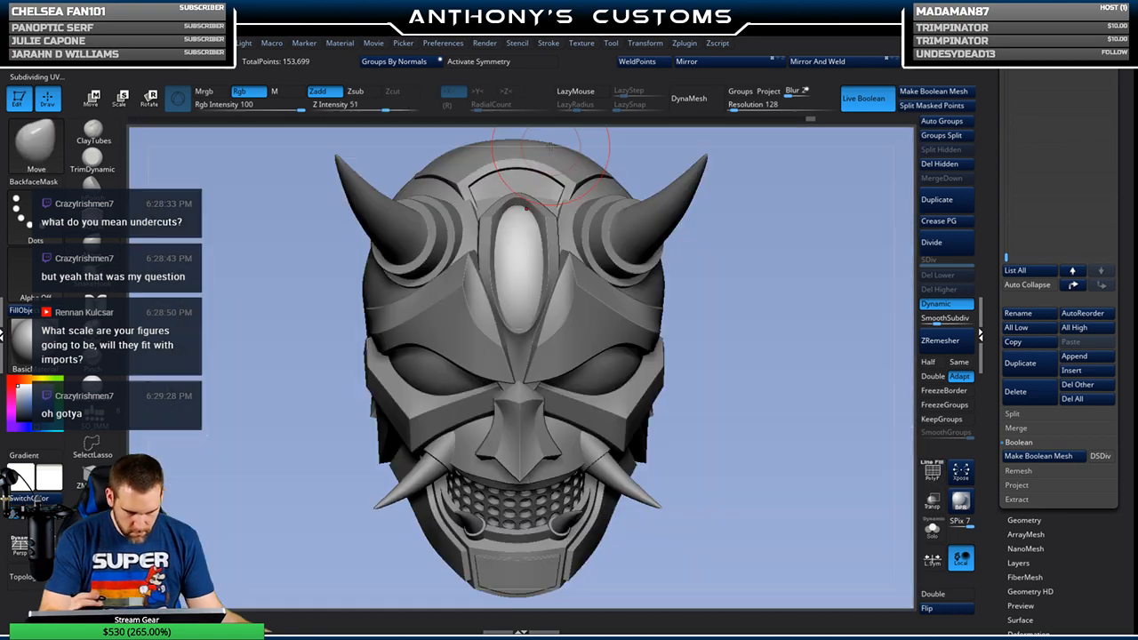
{"action": "left_click_drag", "start_coordinate": [790, 430], "coordinate": [777, 391]}
{"action": "left_click_drag", "start_coordinate": [822, 360], "coordinate": [793, 366]}
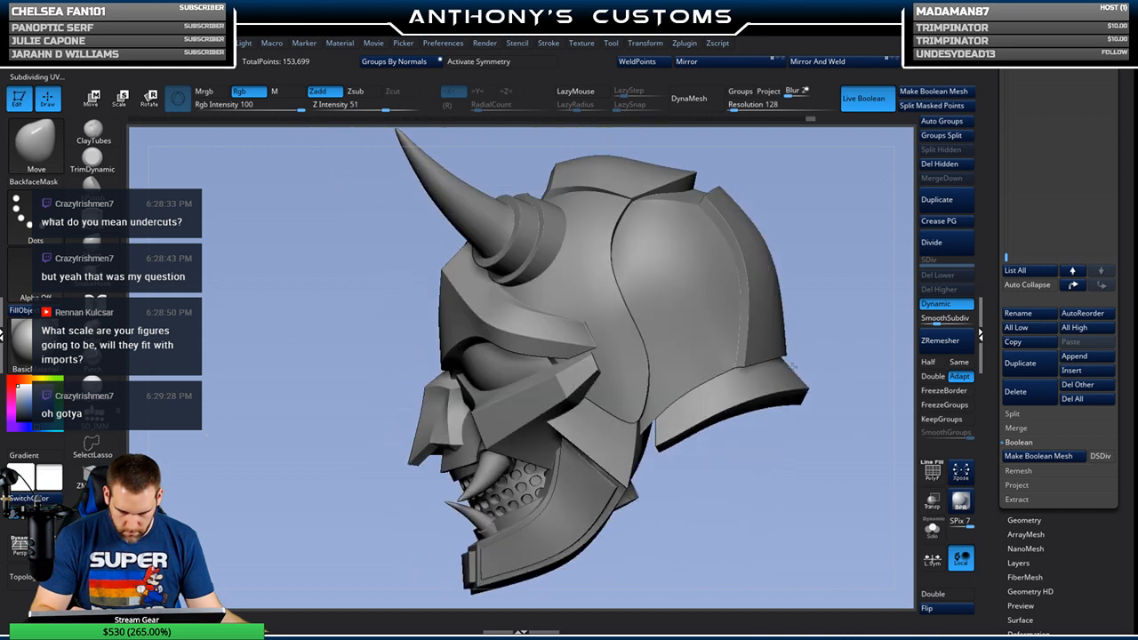
{"action": "left_click_drag", "start_coordinate": [742, 456], "coordinate": [770, 335], "text": "alt"}
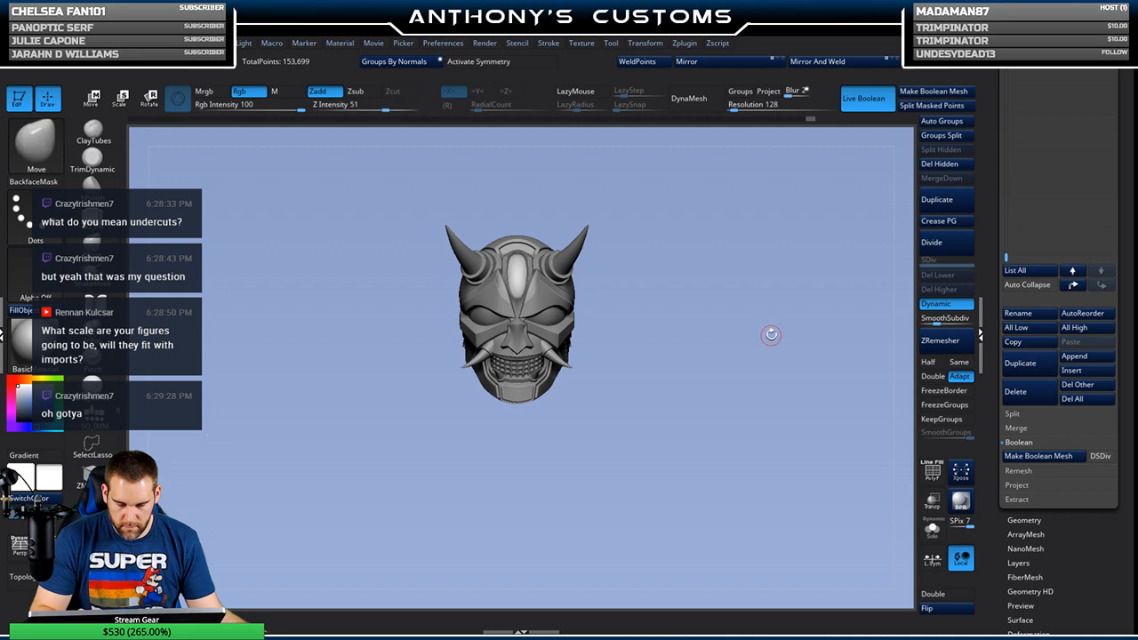
{"action": "key", "text": "f"}
Step: Turn on X symmetry and fill the forehead gem, nose, lower fangs, eyeballs and skull sides with white
{"action": "left_click", "coordinate": [34, 310]}
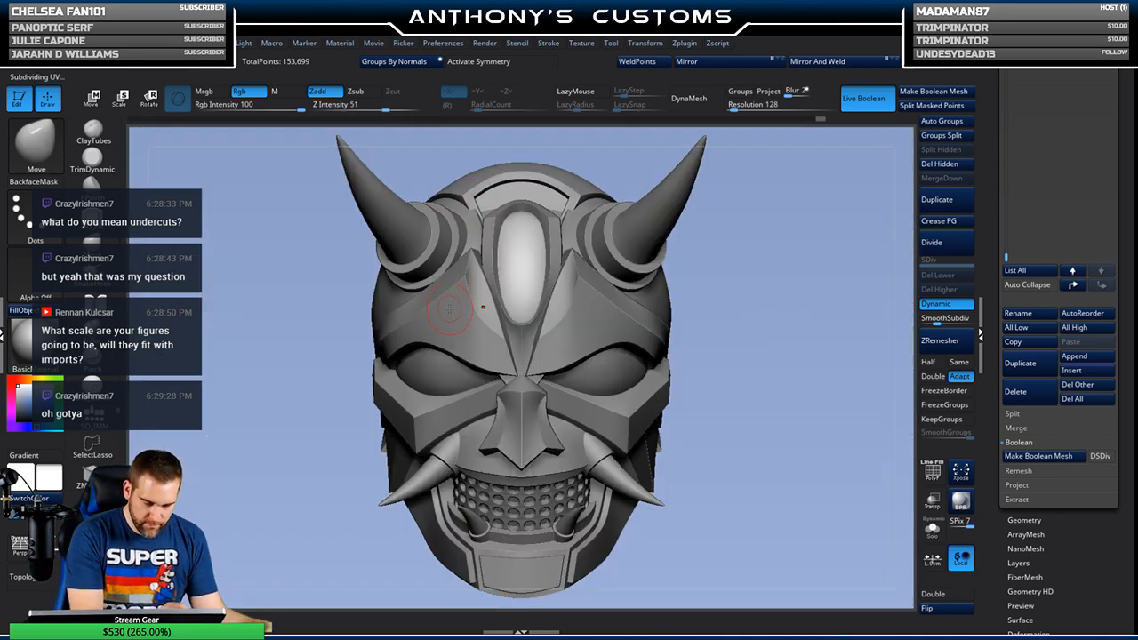
{"action": "key", "text": "x"}
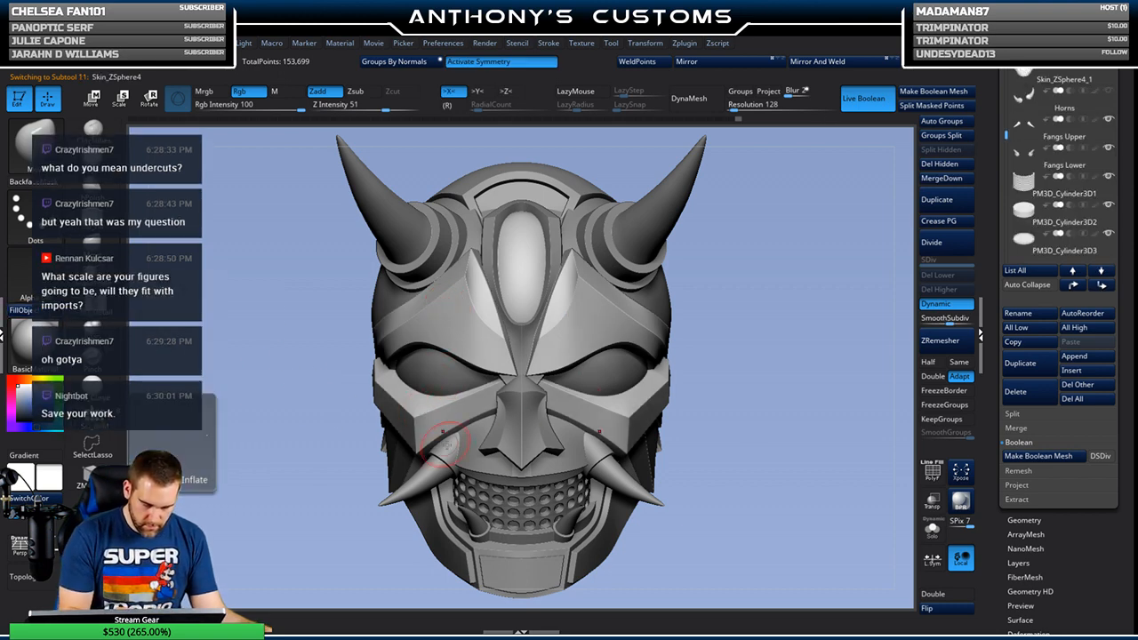
{"action": "left_click", "coordinate": [507, 418], "text": "alt"}
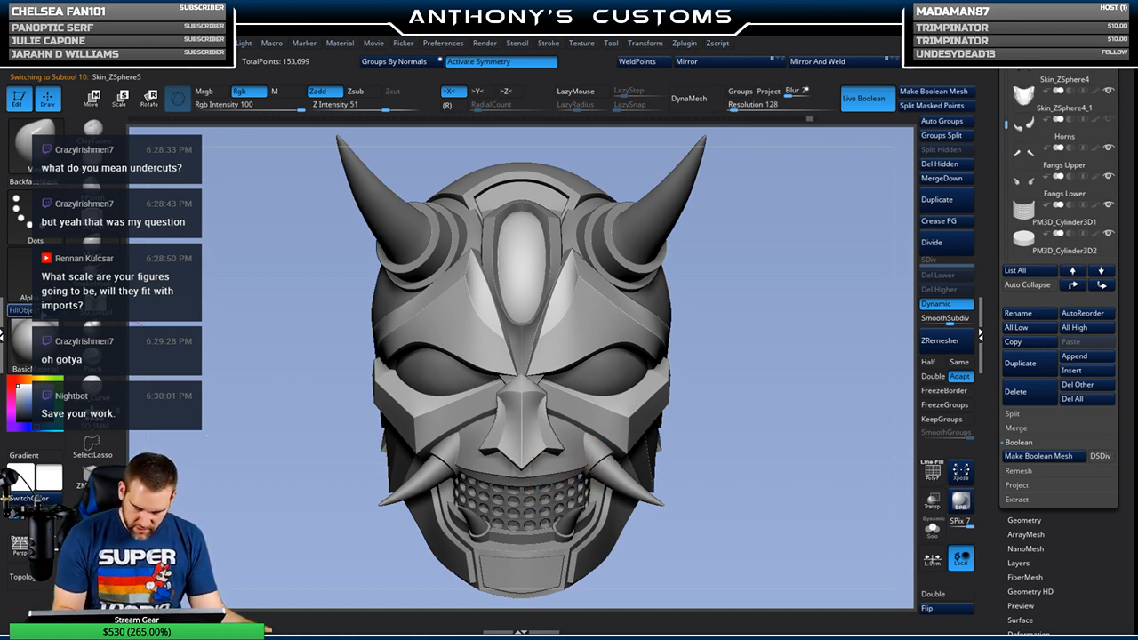
{"action": "left_click", "coordinate": [515, 521], "text": "alt"}
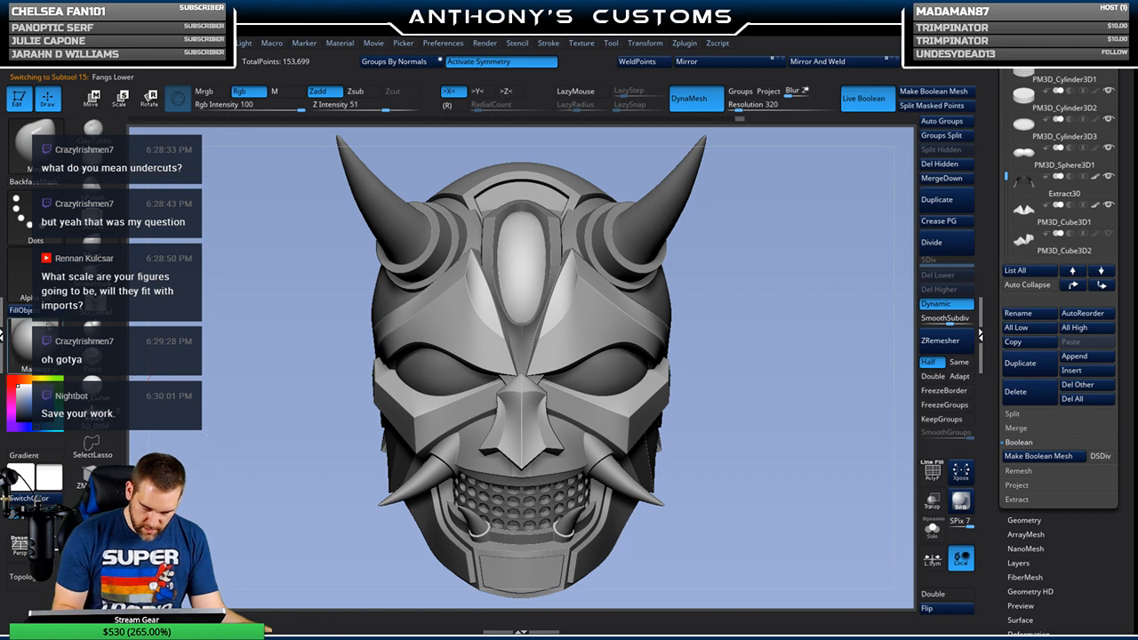
{"action": "left_click", "coordinate": [609, 377], "text": "alt"}
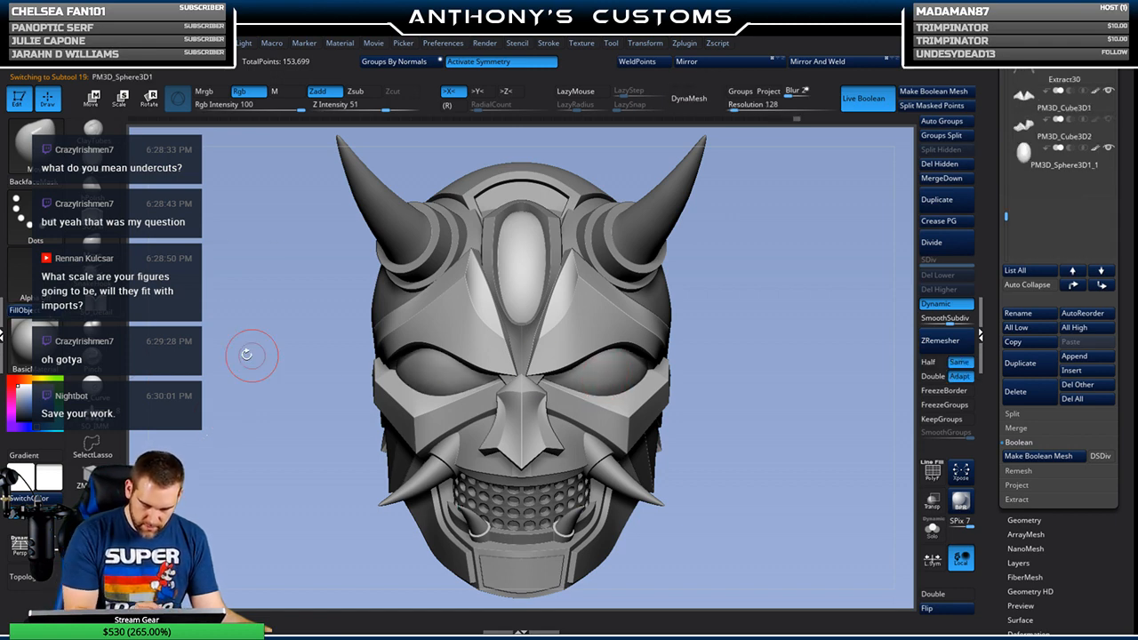
{"action": "left_click", "coordinate": [655, 307], "text": "alt"}
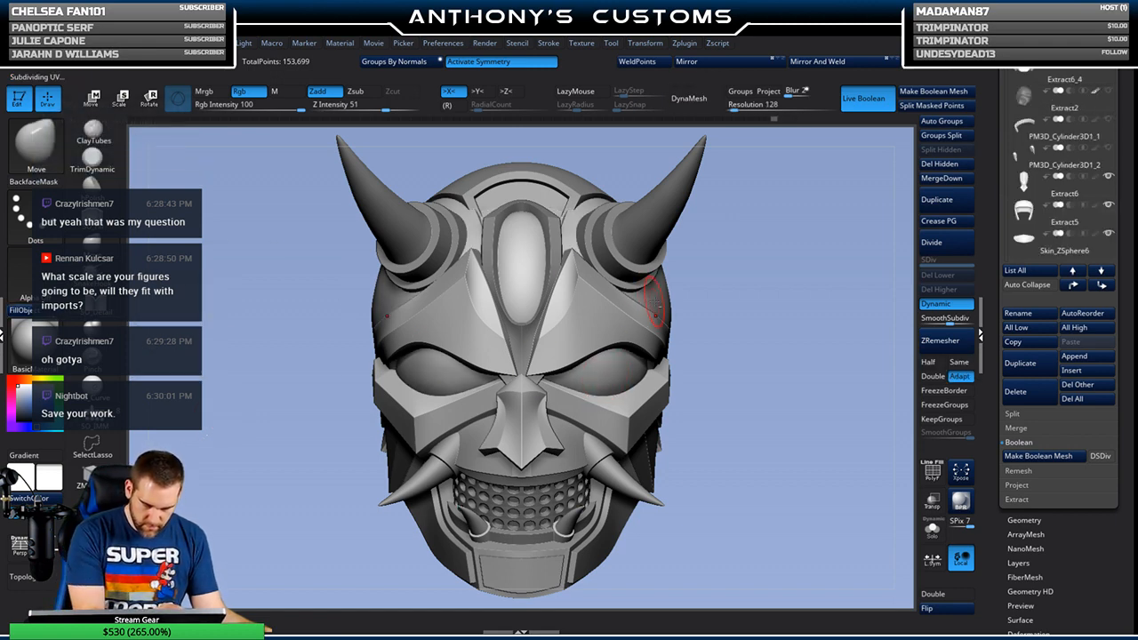
Step: Fill the horn bases, gem surround, teeth, lower gum and jaw with white
{"action": "left_click", "coordinate": [403, 236], "text": "alt"}
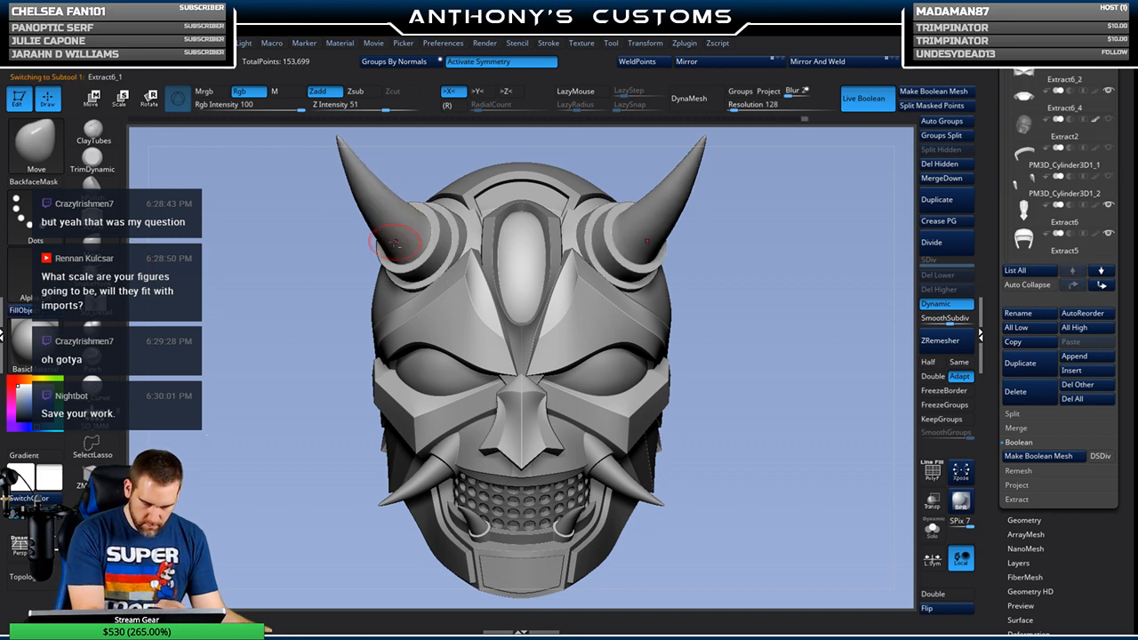
{"action": "left_click", "coordinate": [484, 233], "text": "alt"}
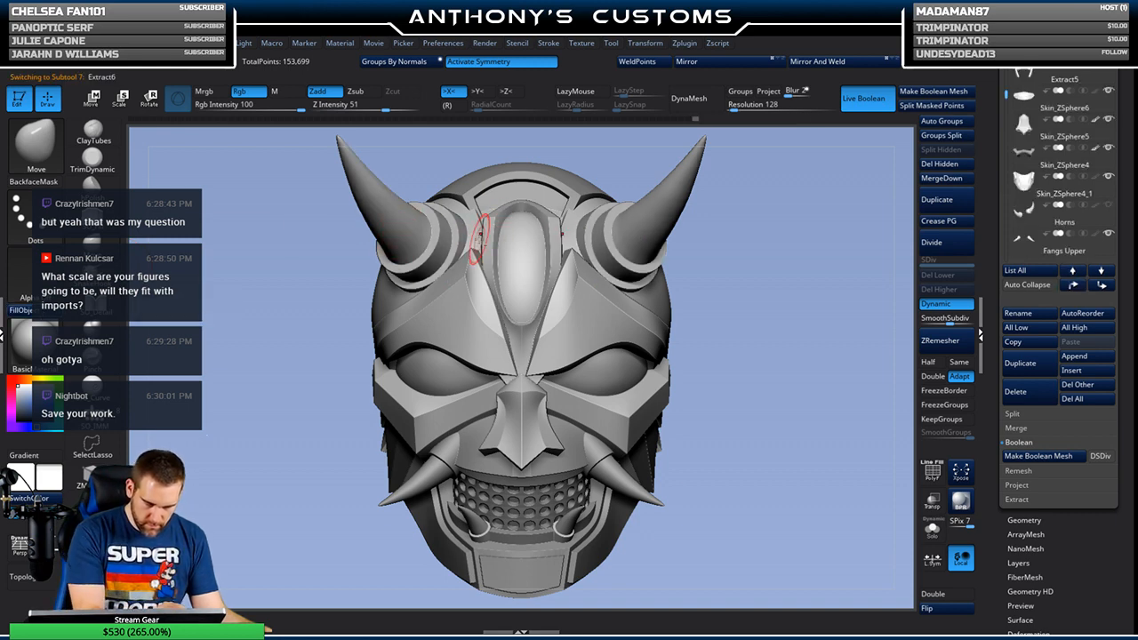
{"action": "left_click", "coordinate": [539, 483], "text": "alt"}
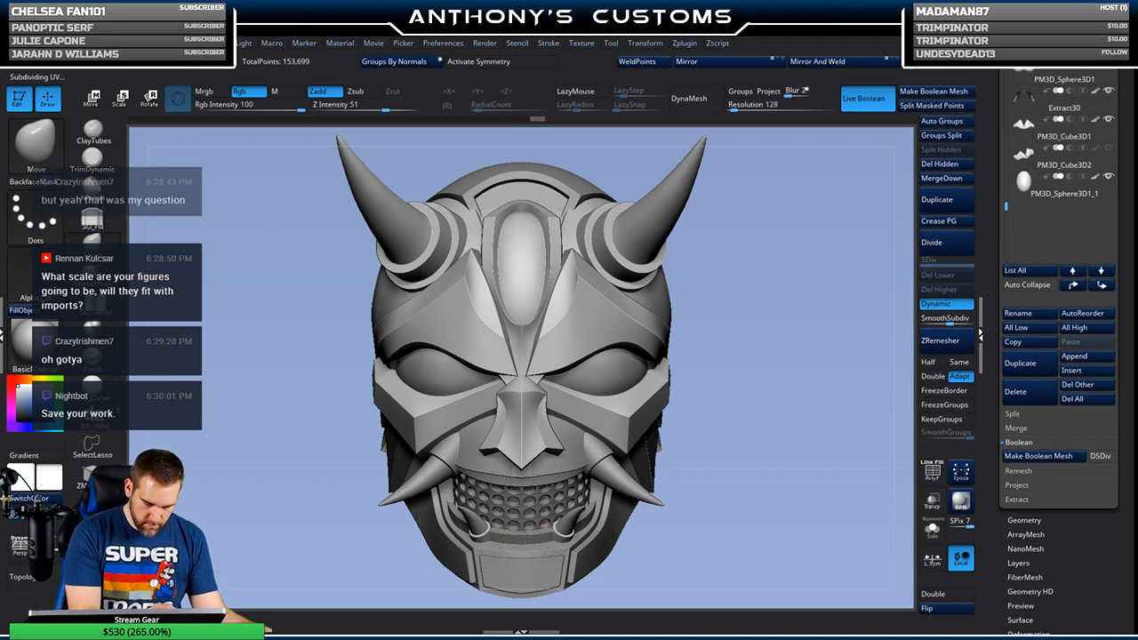
{"action": "left_click", "coordinate": [521, 542], "text": "alt"}
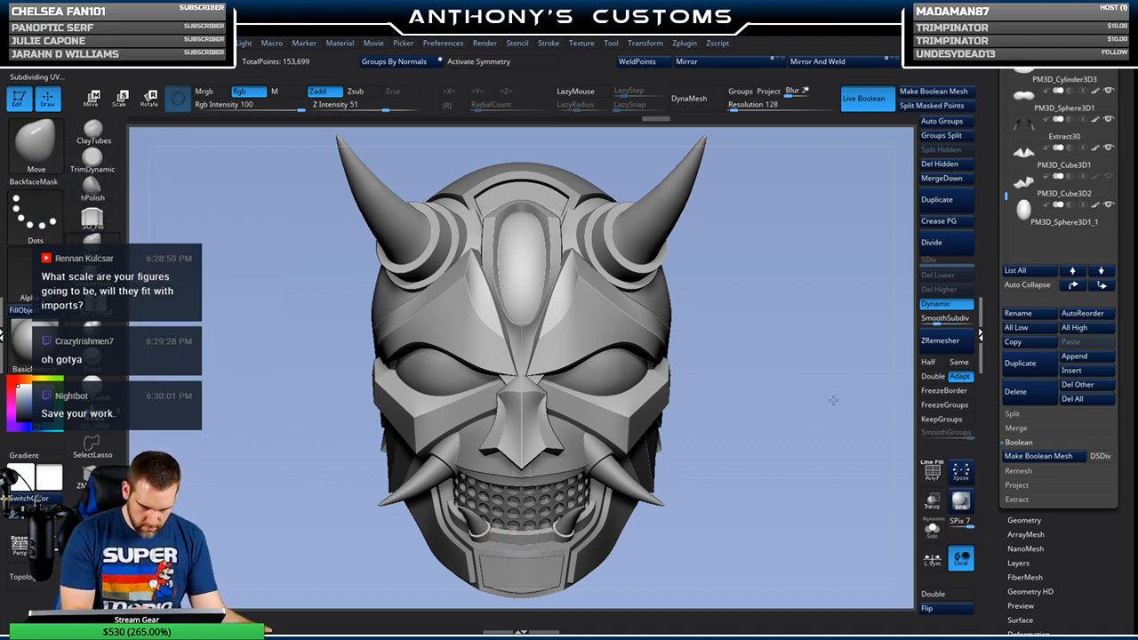
{"action": "left_click_drag", "start_coordinate": [831, 395], "coordinate": [808, 391]}
{"action": "left_click", "coordinate": [717, 457], "text": "alt"}
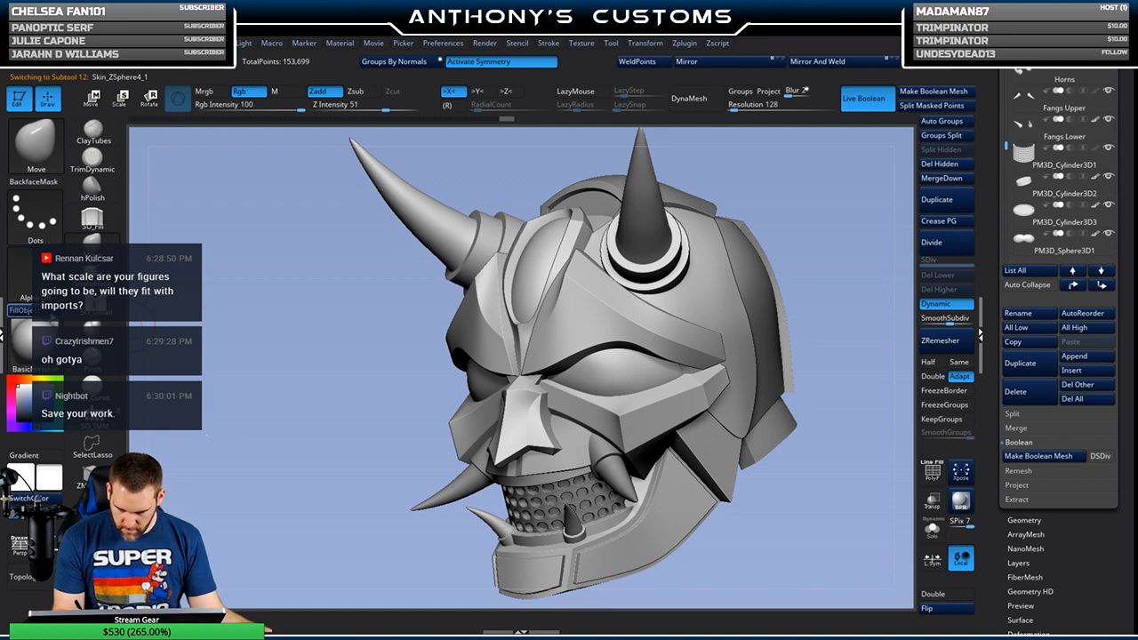
Step: Show the polygroup wireframe at the jaw hinge and make the rear skull shell Extract5 the active part
{"action": "mouse_move", "coordinate": [790, 491]}
{"action": "left_mouse_down"}
{"action": "mouse_move", "coordinate": [770, 483]}
{"action": "mouse_move", "coordinate": [834, 509]}
{"action": "mouse_move", "coordinate": [806, 576]}
{"action": "left_mouse_up"}
{"action": "key", "text": "shift+f"}
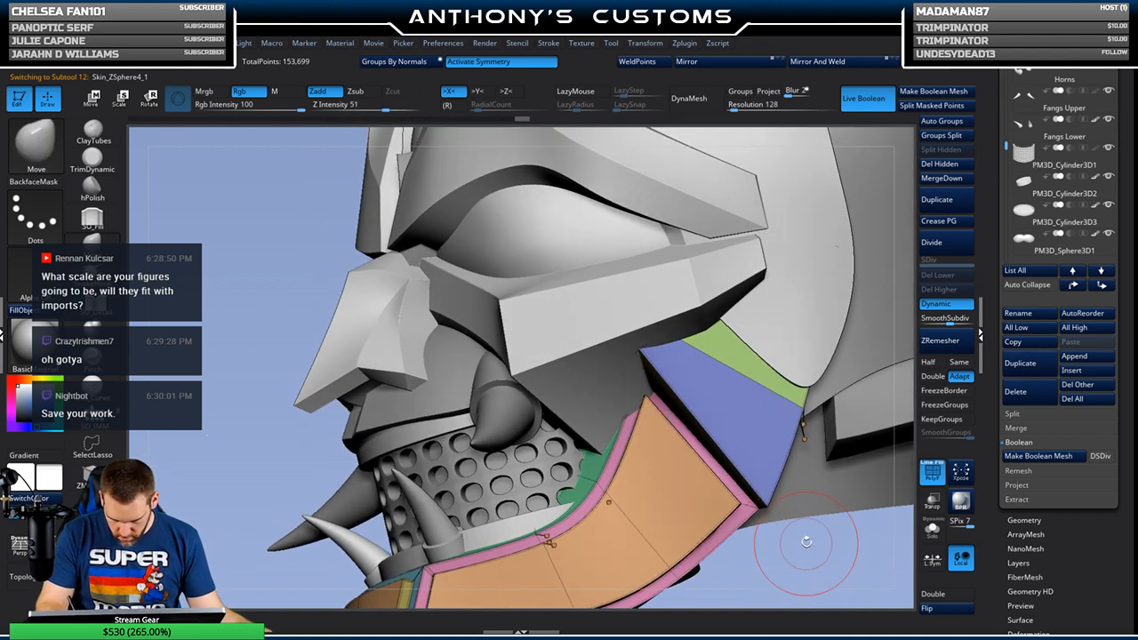
{"action": "left_click", "coordinate": [808, 511], "text": "alt"}
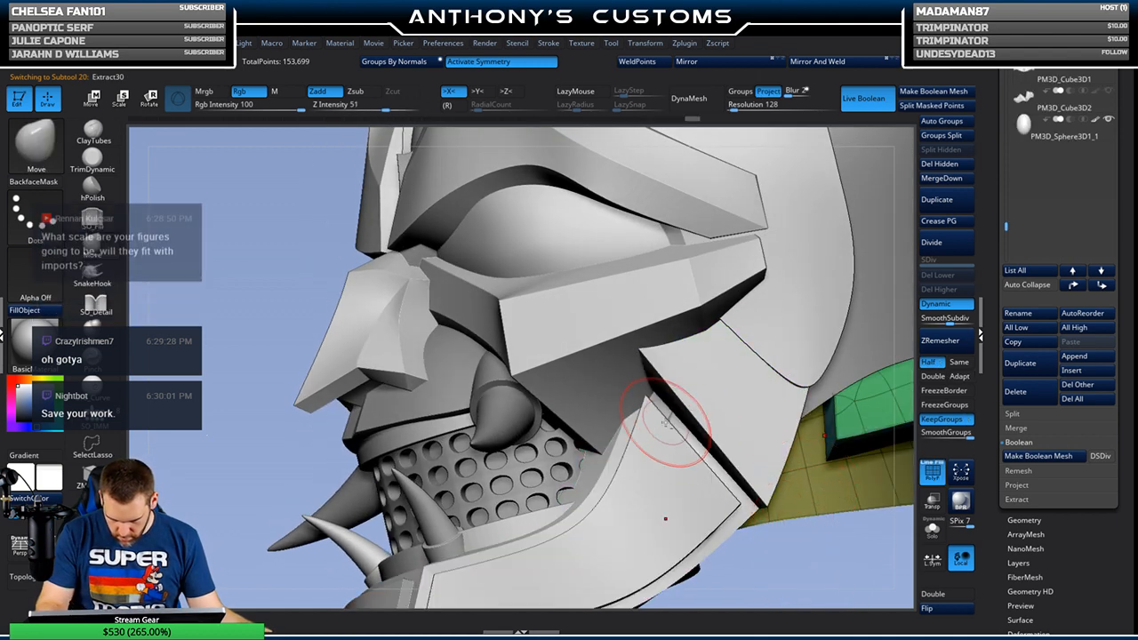
{"action": "left_click", "coordinate": [669, 416], "text": "alt"}
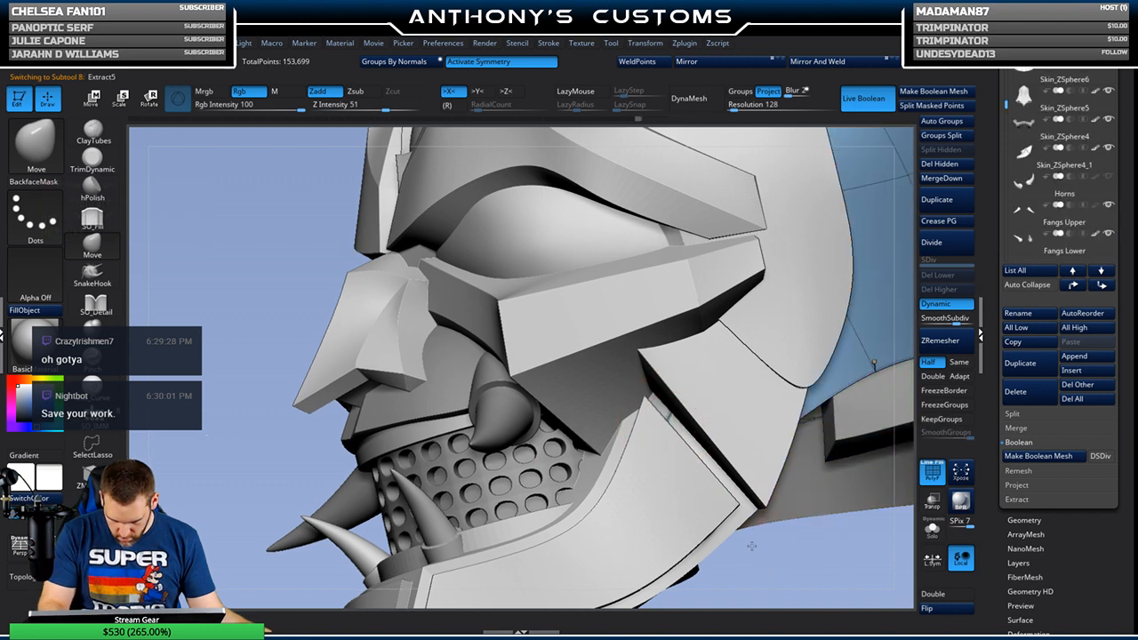
{"action": "left_click_drag", "start_coordinate": [752, 546], "coordinate": [724, 534]}
Step: Nudge the skull shell's lower tip inward behind the jaw with the Move brush, checking the shell in isolation
{"action": "key", "text": "space"}
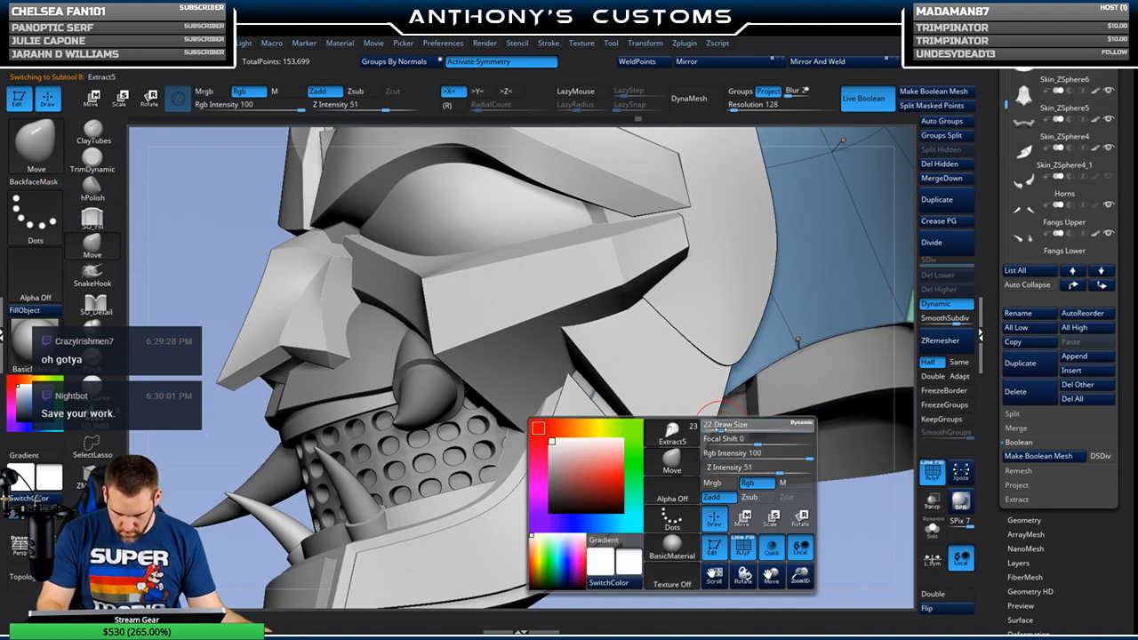
{"action": "left_click", "coordinate": [97, 250]}
{"action": "right_click_drag", "start_coordinate": [611, 402], "coordinate": [595, 401]}
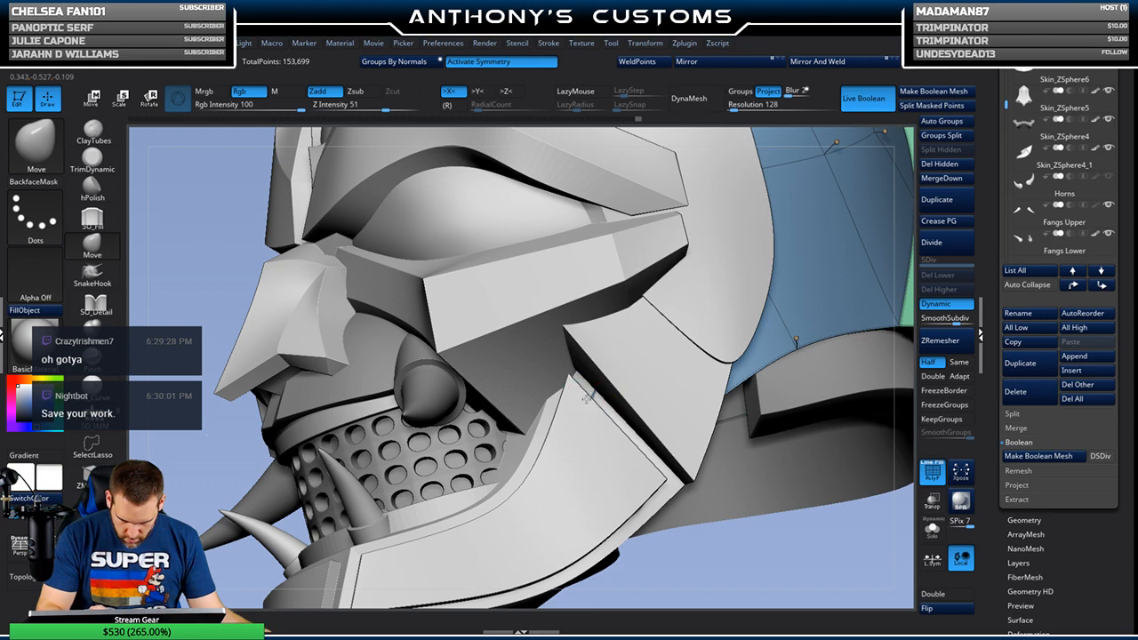
{"action": "left_click", "coordinate": [932, 530]}
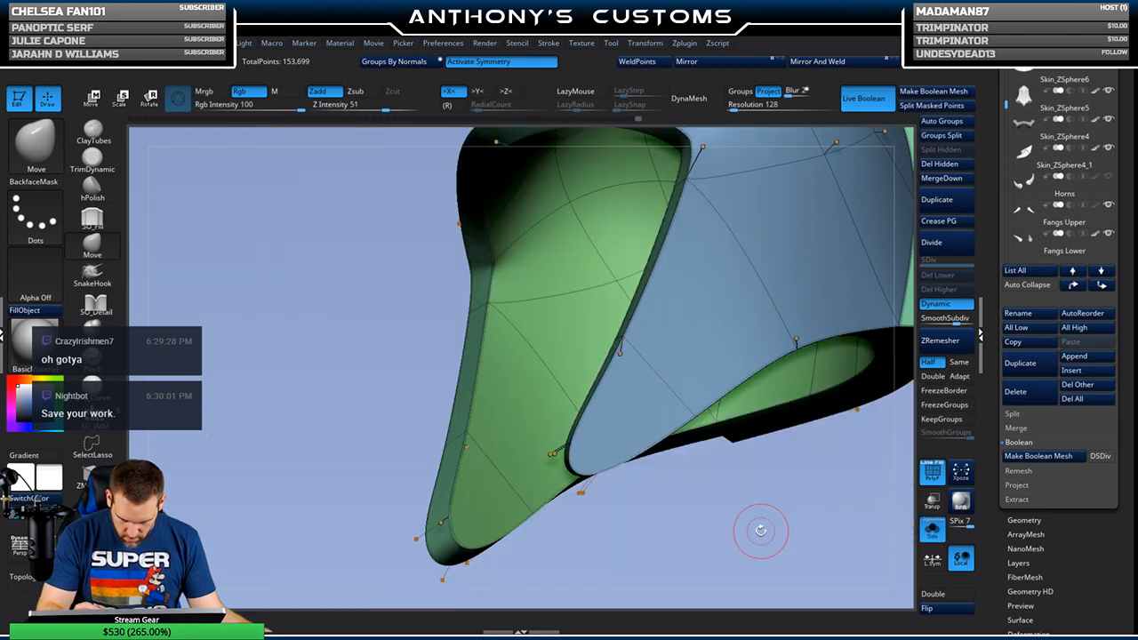
{"action": "right_click_drag", "start_coordinate": [768, 533], "coordinate": [749, 496]}
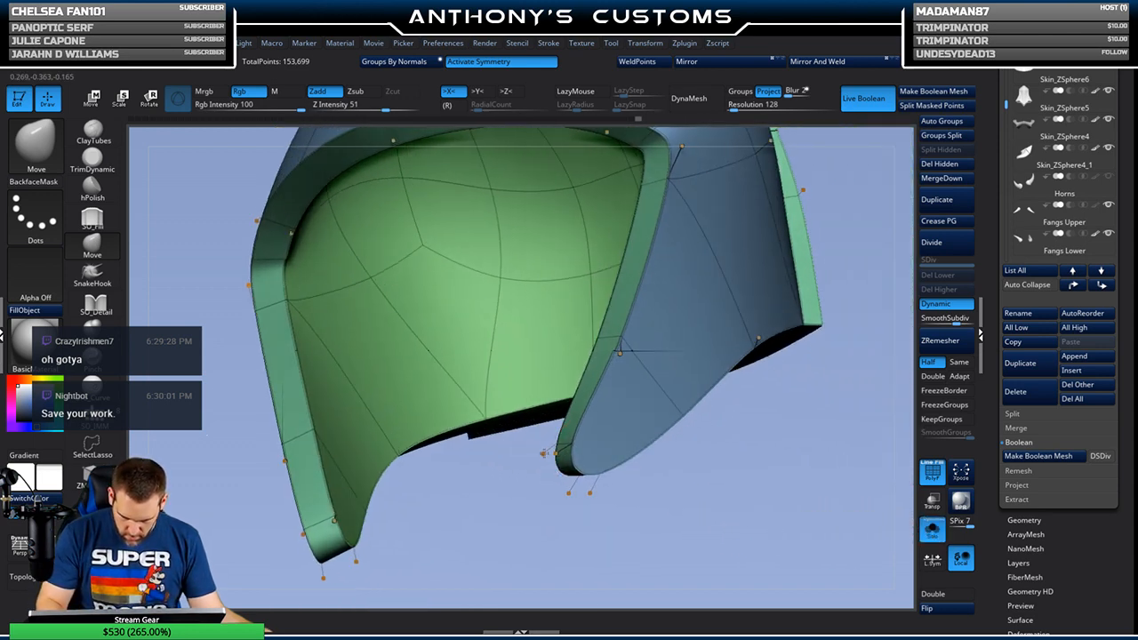
{"action": "left_click", "coordinate": [932, 531]}
{"action": "right_click_drag", "start_coordinate": [844, 530], "coordinate": [801, 515]}
{"action": "left_click", "coordinate": [932, 530]}
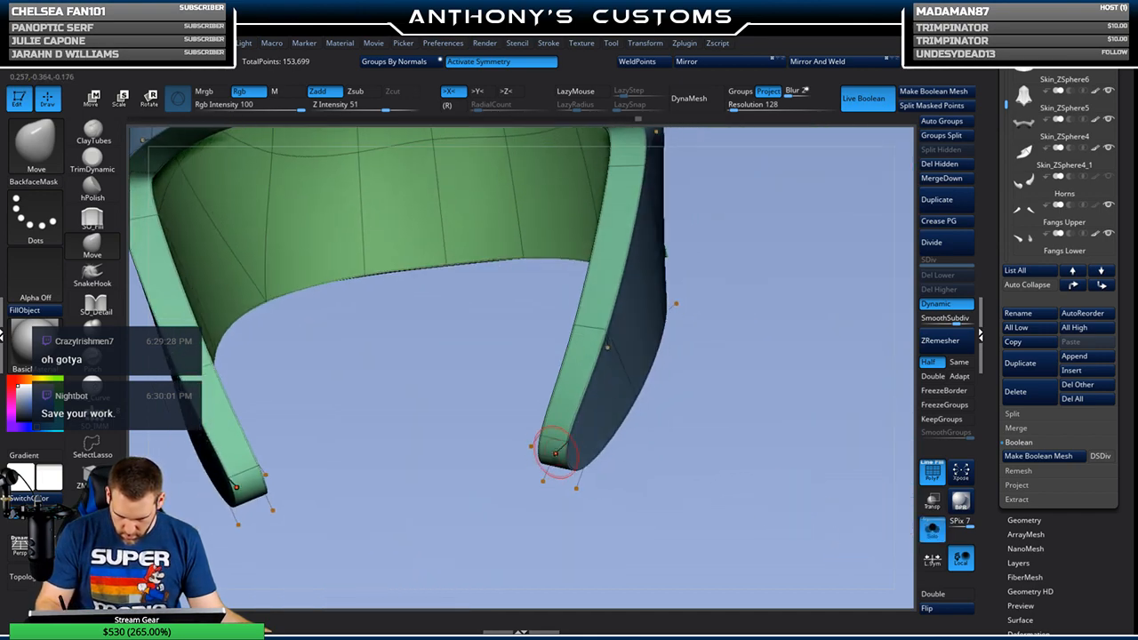
{"action": "left_click", "coordinate": [932, 530]}
{"action": "mouse_move", "coordinate": [889, 525]}
{"action": "right_mouse_down"}
{"action": "mouse_move", "coordinate": [814, 506]}
{"action": "mouse_move", "coordinate": [911, 466]}
{"action": "mouse_move", "coordinate": [831, 472]}
{"action": "mouse_move", "coordinate": [822, 480]}
{"action": "mouse_move", "coordinate": [835, 491]}
{"action": "mouse_move", "coordinate": [822, 406]}
{"action": "mouse_move", "coordinate": [823, 463]}
{"action": "mouse_move", "coordinate": [787, 444]}
{"action": "right_mouse_up"}
Step: Hide the wireframe and fill the crown plate and rear skull shell with white
{"action": "left_click", "coordinate": [623, 145], "text": "alt"}
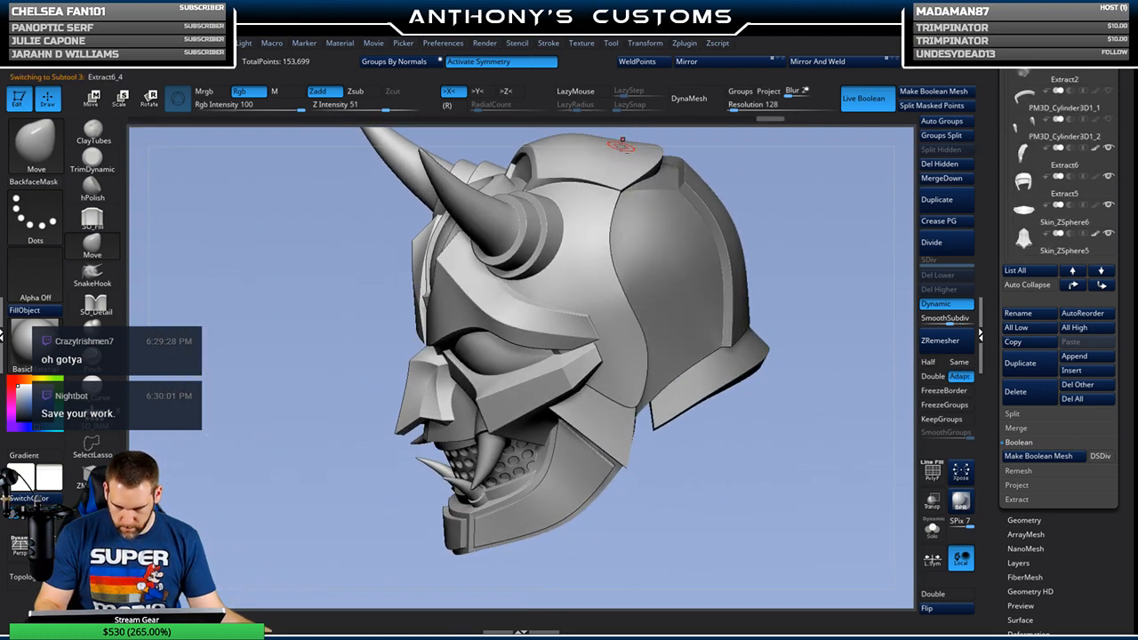
{"action": "left_click", "coordinate": [676, 284], "text": "alt"}
{"action": "left_click", "coordinate": [35, 311]}
{"action": "right_click_drag", "start_coordinate": [709, 430], "coordinate": [775, 428]}
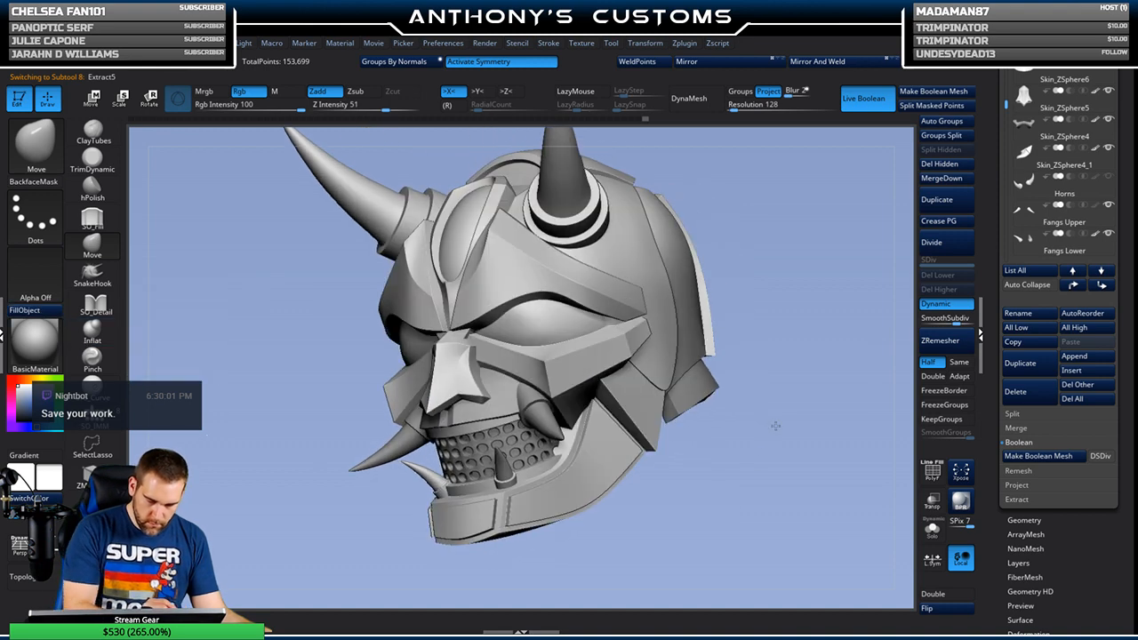
Step: Fill the teeth and the lower and upper fangs with white, then view the mask from the front
{"action": "left_click", "coordinate": [526, 441], "text": "alt"}
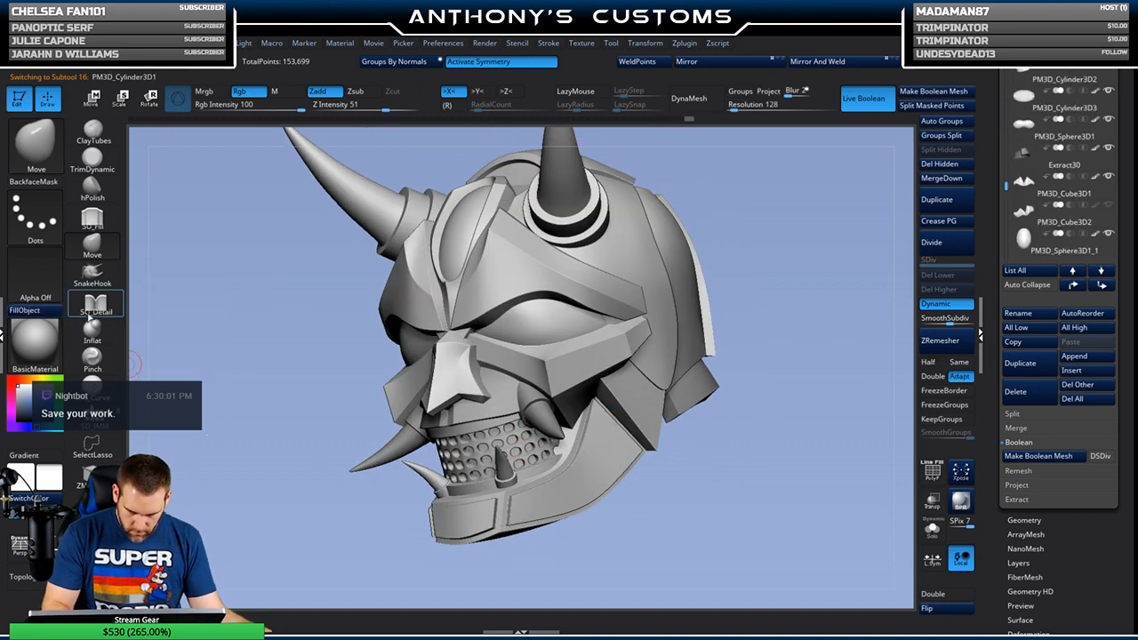
{"action": "key", "text": "Up"}
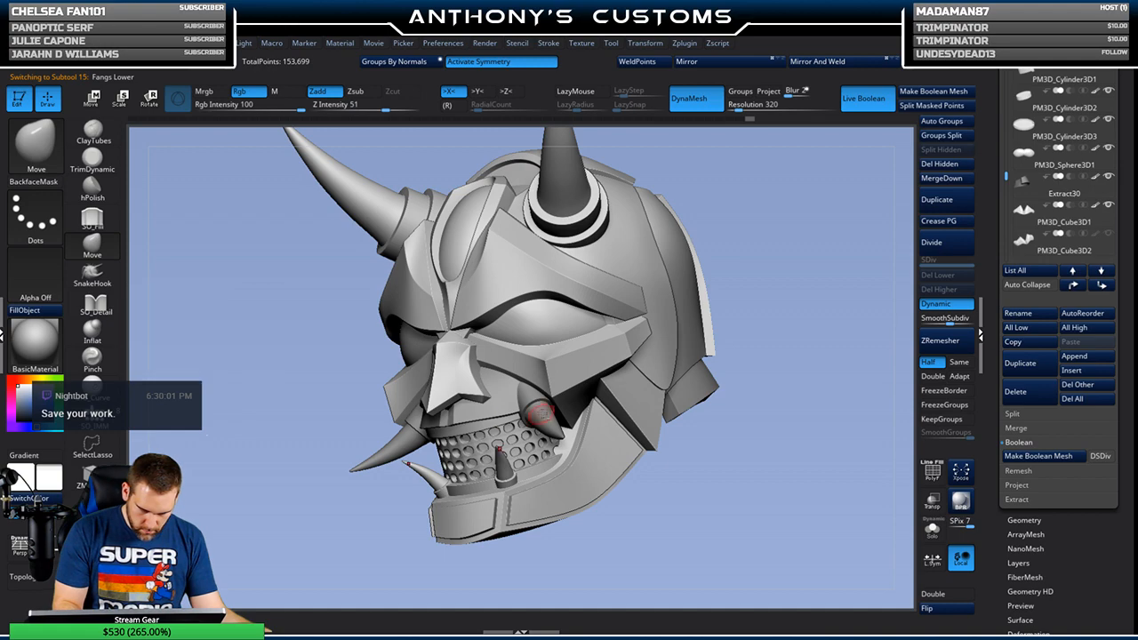
{"action": "key", "text": "Up"}
{"action": "left_click_drag", "start_coordinate": [736, 484], "coordinate": [760, 459]}
{"action": "left_click_drag", "start_coordinate": [760, 483], "coordinate": [755, 418]}
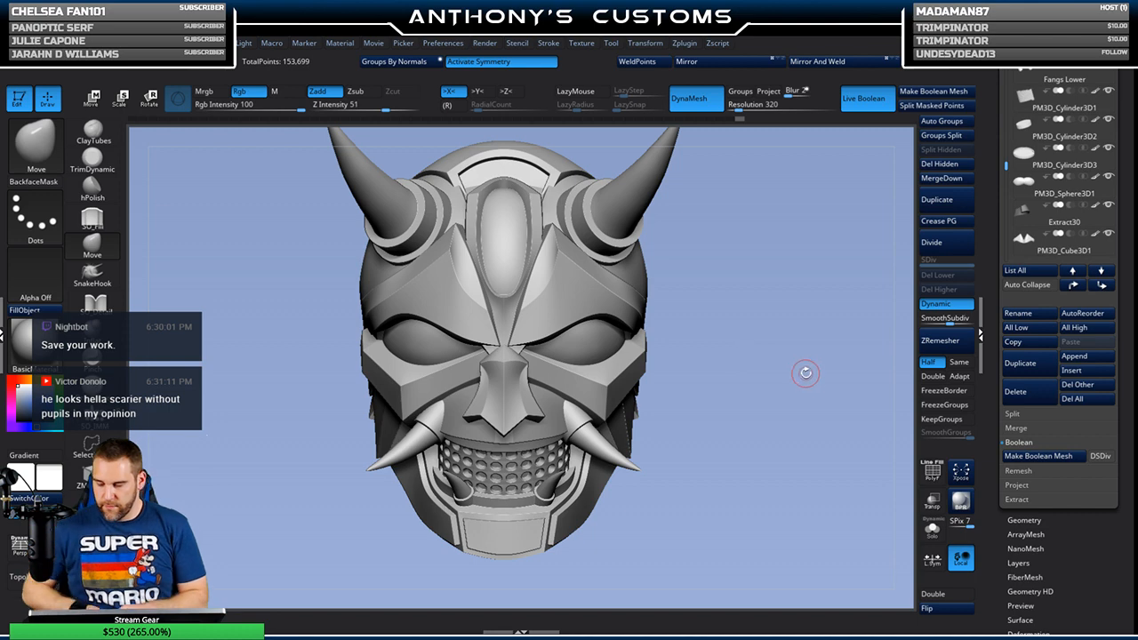
Step: Move the eyeball part PM3D_Sphere3D1 to the end of the subtool list and mark it as a boolean start group
{"action": "mouse_move", "coordinate": [1096, 256]}
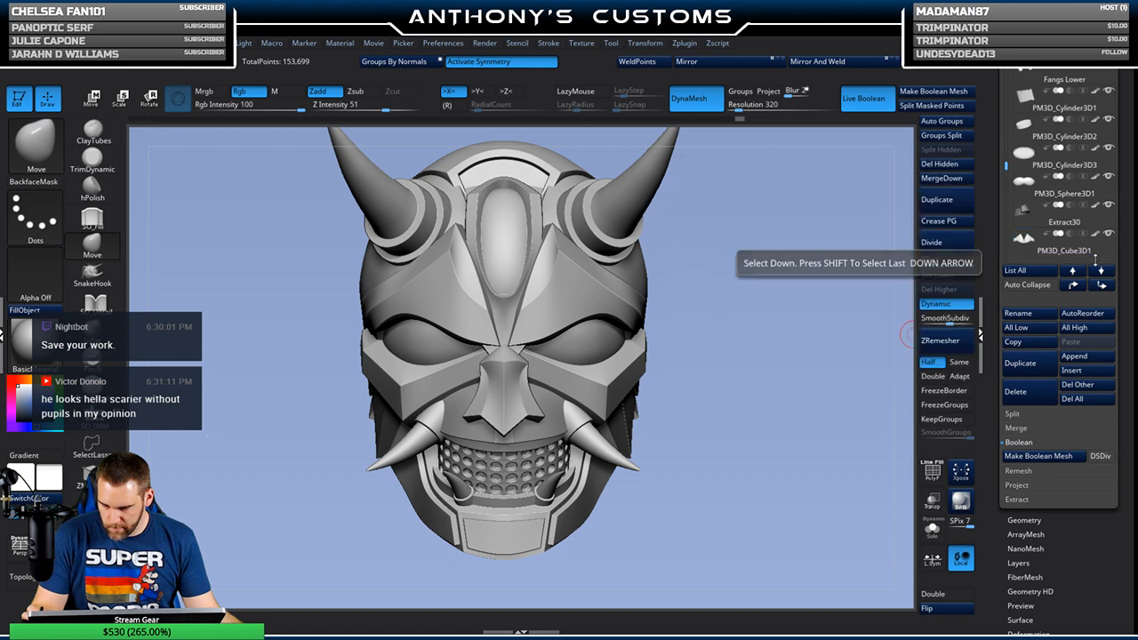
{"action": "left_click", "coordinate": [1052, 191]}
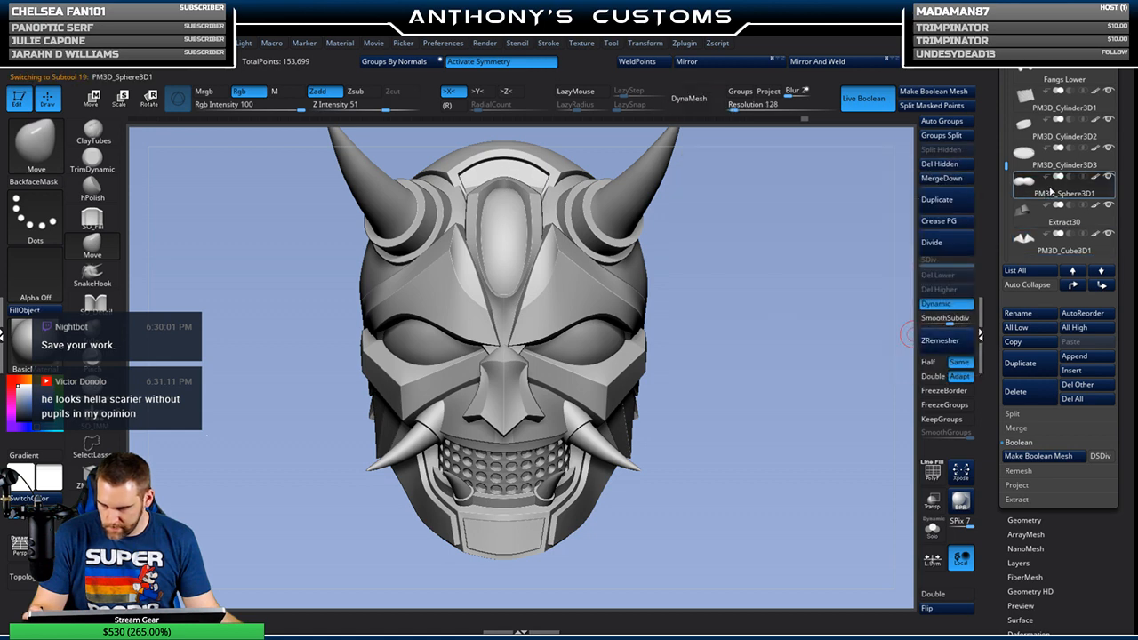
{"action": "left_click", "coordinate": [1103, 288]}
{"action": "left_click", "coordinate": [1104, 288]}
{"action": "left_click", "coordinate": [1105, 289]}
{"action": "left_click", "coordinate": [1105, 291]}
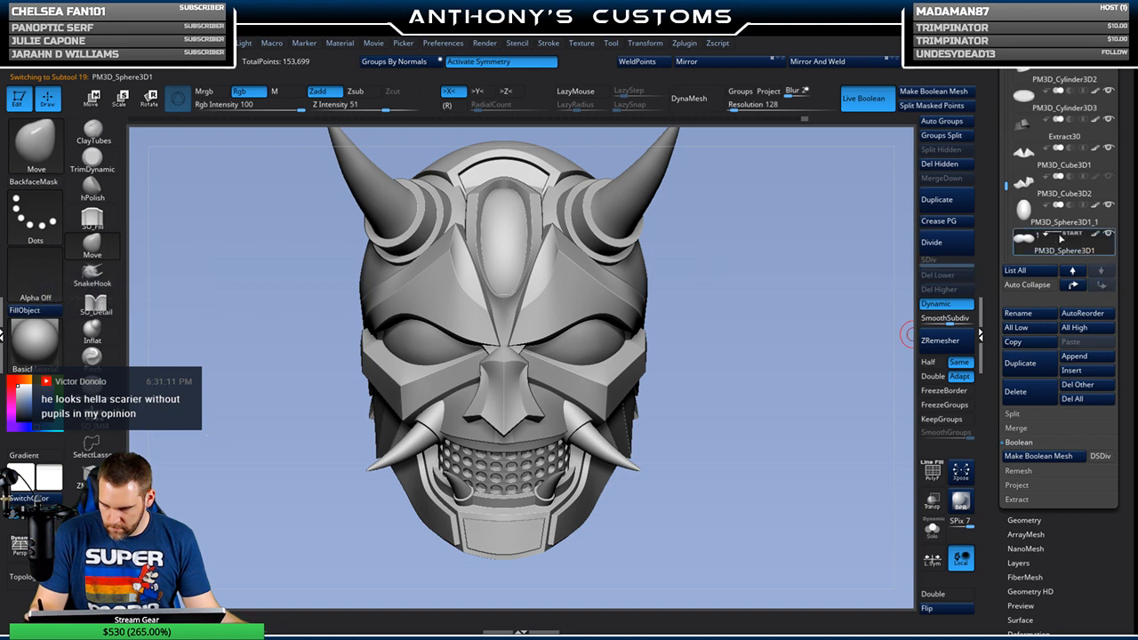
Step: Append a cylinder after the eyeballs and reinitialise it through the gizmo's customisation as a forward-facing cylinder
{"action": "left_click", "coordinate": [1076, 355]}
{"action": "left_click", "coordinate": [676, 411]}
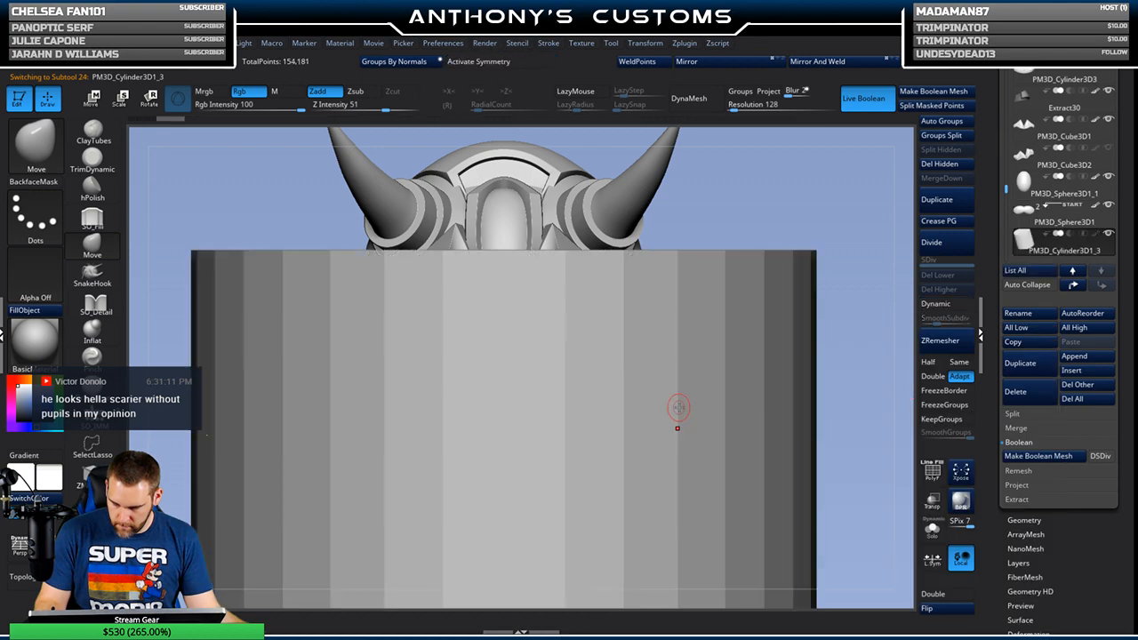
{"action": "key", "text": "w"}
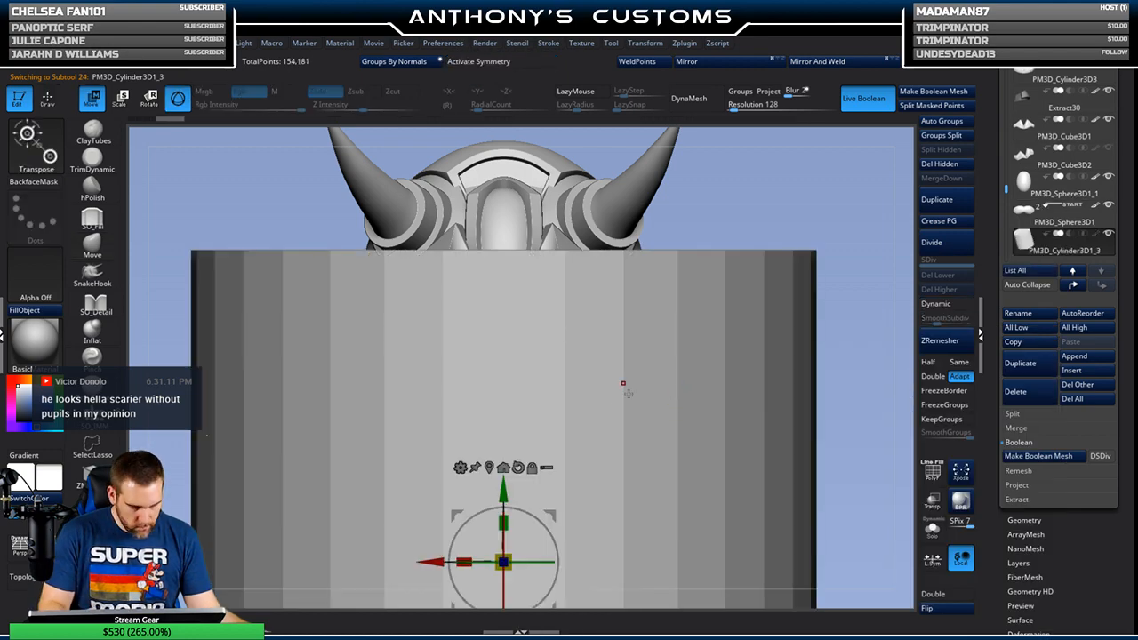
{"action": "left_click", "coordinate": [460, 468]}
{"action": "left_click", "coordinate": [538, 459]}
Step: Adjust the cylinder's geometry with its wireframe shown, then turn on dynamic subdivision with SmoothSubdiv at 5
{"action": "left_click_drag", "start_coordinate": [681, 358], "coordinate": [757, 376]}
{"action": "key", "text": "shift+f"}
{"action": "left_click_drag", "start_coordinate": [827, 382], "coordinate": [770, 333]}
{"action": "key", "text": "shift+f"}
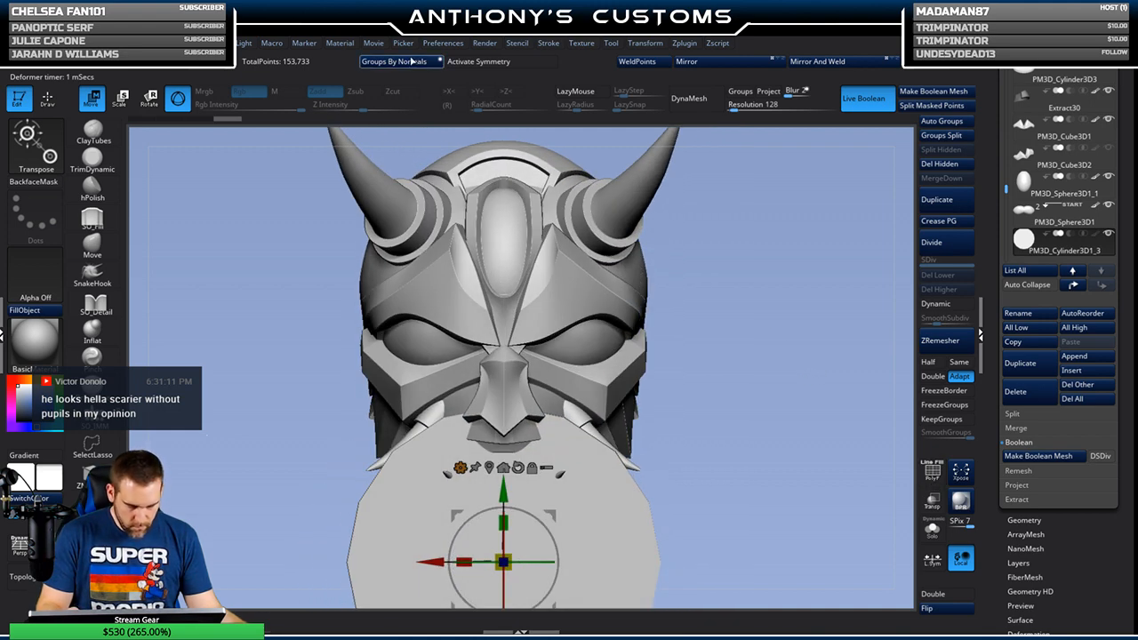
{"action": "left_click", "coordinate": [967, 304]}
{"action": "left_click_drag", "start_coordinate": [939, 322], "coordinate": [951, 322]}
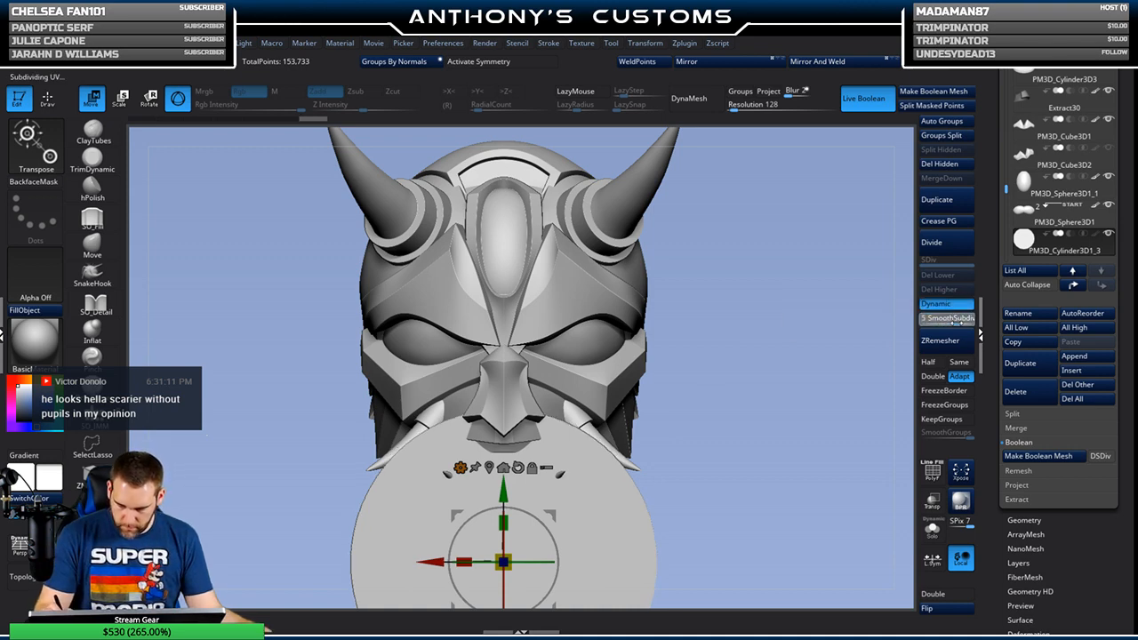
Step: Shrink the cylinder uniformly in side view and stretch it along its axis by a factor of about 2.94
{"action": "left_click_drag", "start_coordinate": [794, 427], "coordinate": [763, 374], "text": "alt"}
{"action": "left_click_drag", "start_coordinate": [752, 429], "coordinate": [777, 293], "text": "alt"}
{"action": "left_click_drag", "start_coordinate": [531, 422], "coordinate": [668, 450]}
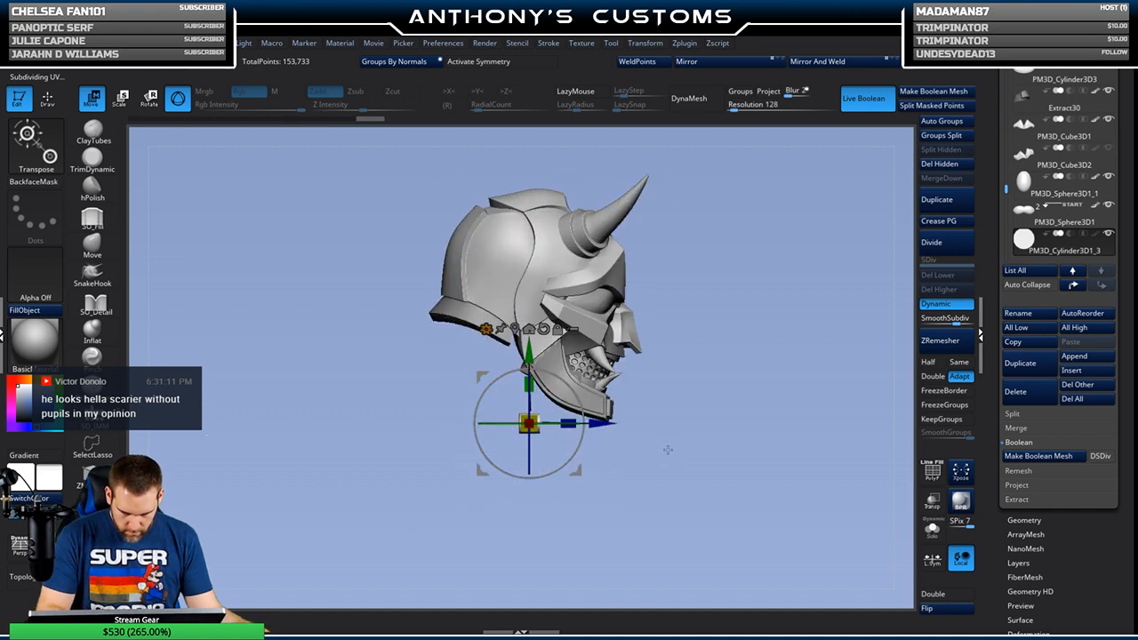
{"action": "left_click_drag", "start_coordinate": [568, 424], "coordinate": [588, 422]}
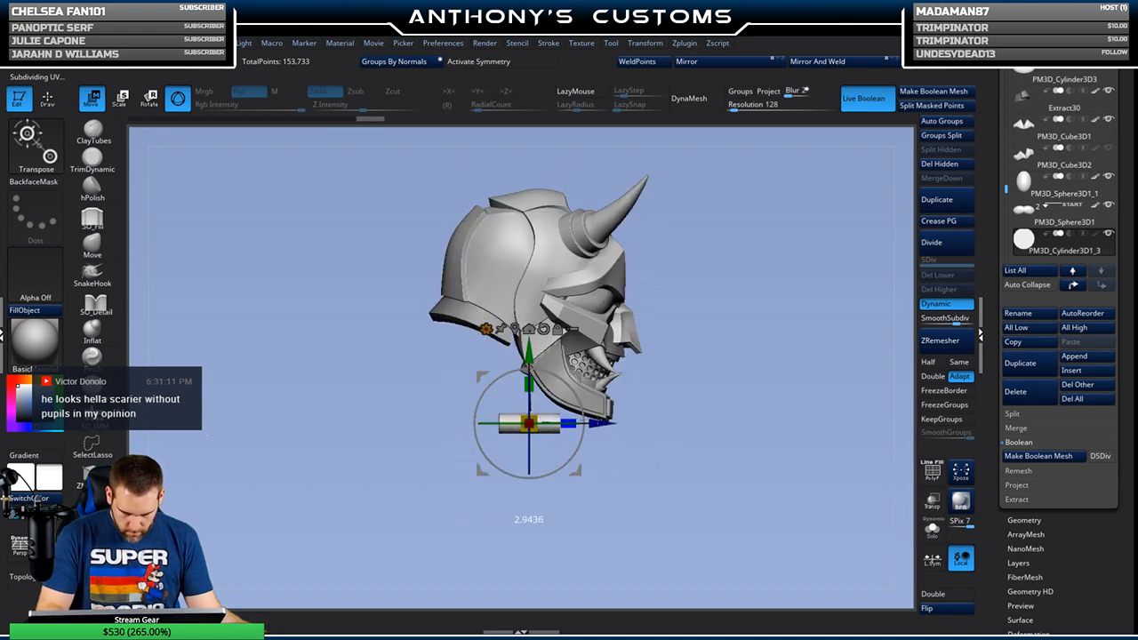
Step: Turn on transparency and move the cylinder up from below the jaw into one of the mask's eyes
{"action": "left_click_drag", "start_coordinate": [719, 381], "coordinate": [651, 471]}
{"action": "left_click_drag", "start_coordinate": [701, 433], "coordinate": [703, 498], "text": "alt"}
{"action": "left_click_drag", "start_coordinate": [703, 451], "coordinate": [729, 448]}
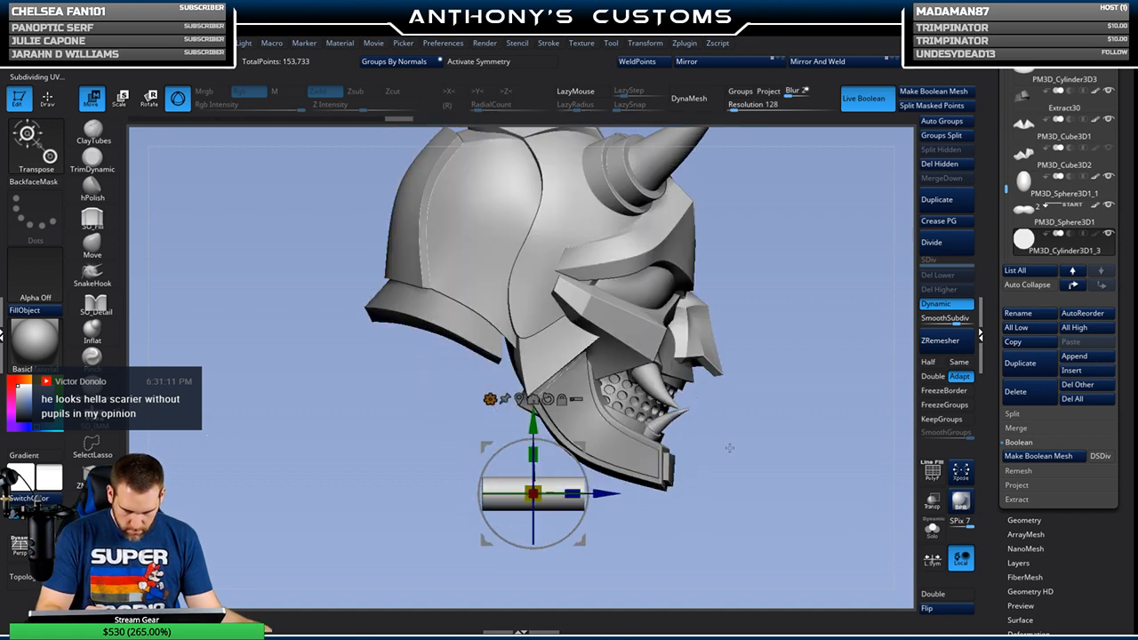
{"action": "left_click", "coordinate": [932, 501]}
{"action": "left_click_drag", "start_coordinate": [533, 425], "coordinate": [667, 283]}
{"action": "left_click_drag", "start_coordinate": [580, 300], "coordinate": [757, 244]}
{"action": "left_click_drag", "start_coordinate": [716, 286], "coordinate": [699, 300]}
{"action": "left_click_drag", "start_coordinate": [829, 368], "coordinate": [782, 370]}
{"action": "left_click_drag", "start_coordinate": [639, 290], "coordinate": [567, 290]}
{"action": "left_click_drag", "start_coordinate": [501, 496], "coordinate": [419, 529]}
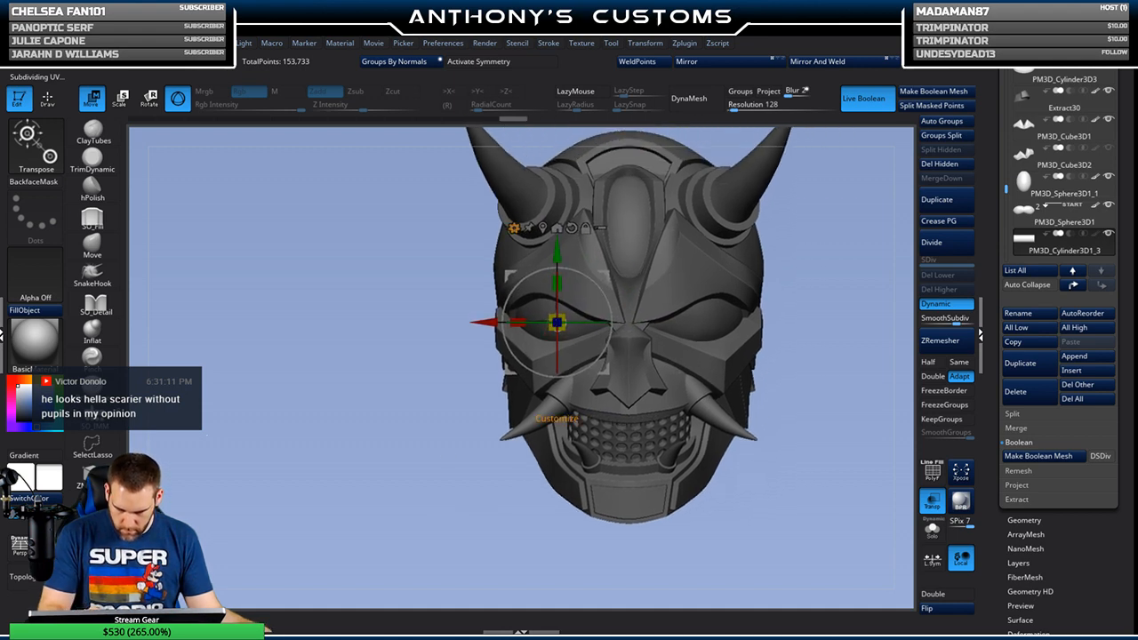
Step: Activate X symmetry for the cylinder, set it to subtract, turn off transparency, and slide the paired pupil cuts toward the nose
{"action": "left_click", "coordinate": [524, 64]}
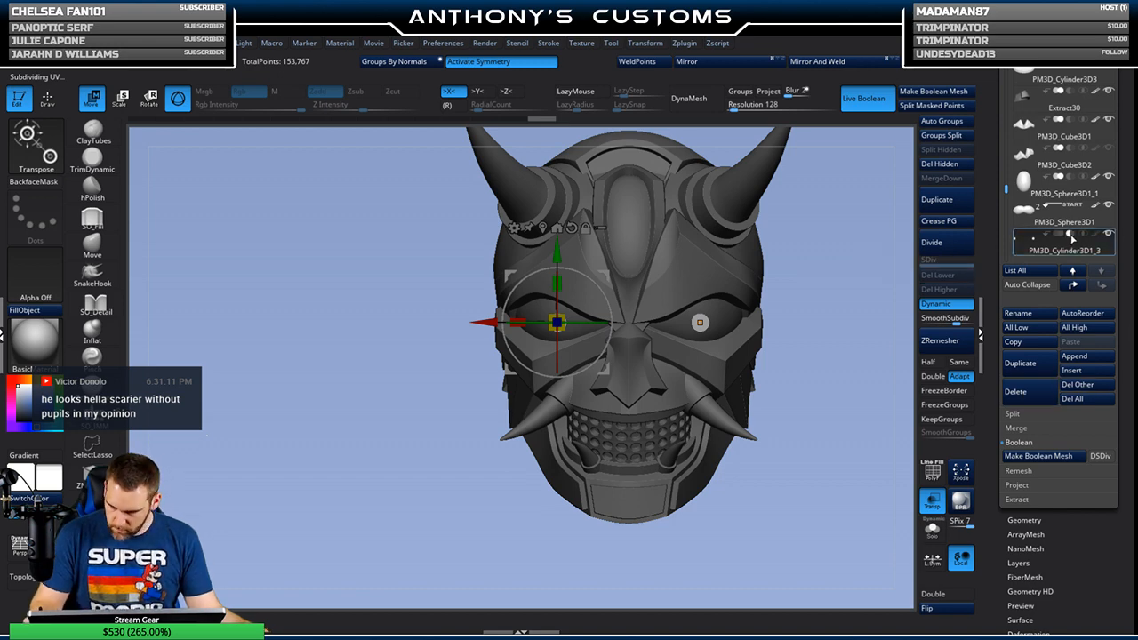
{"action": "left_click", "coordinate": [933, 507]}
{"action": "mouse_move", "coordinate": [820, 518]}
{"action": "left_mouse_down"}
{"action": "mouse_move", "coordinate": [844, 517]}
{"action": "mouse_move", "coordinate": [834, 505]}
{"action": "left_mouse_up"}
{"action": "left_click_drag", "start_coordinate": [637, 322], "coordinate": [612, 322]}
{"action": "mouse_move", "coordinate": [768, 434]}
{"action": "left_mouse_down"}
{"action": "mouse_move", "coordinate": [750, 432]}
{"action": "mouse_move", "coordinate": [763, 415]}
{"action": "left_mouse_up"}
{"action": "left_click_drag", "start_coordinate": [532, 322], "coordinate": [537, 322]}
{"action": "key", "text": "q"}
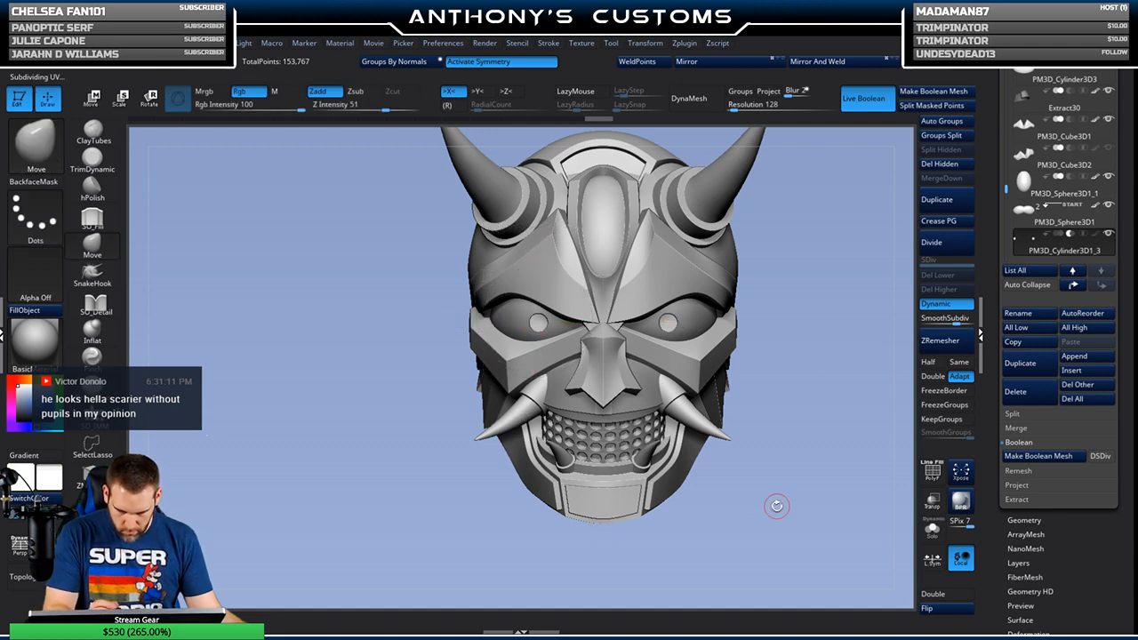
Step: Fine-tune the height and spacing of the paired pupil cuts near the inner part of each eye
{"action": "mouse_move", "coordinate": [779, 529]}
{"action": "left_mouse_down"}
{"action": "mouse_move", "coordinate": [759, 517]}
{"action": "mouse_move", "coordinate": [769, 533]}
{"action": "mouse_move", "coordinate": [786, 514]}
{"action": "left_mouse_up"}
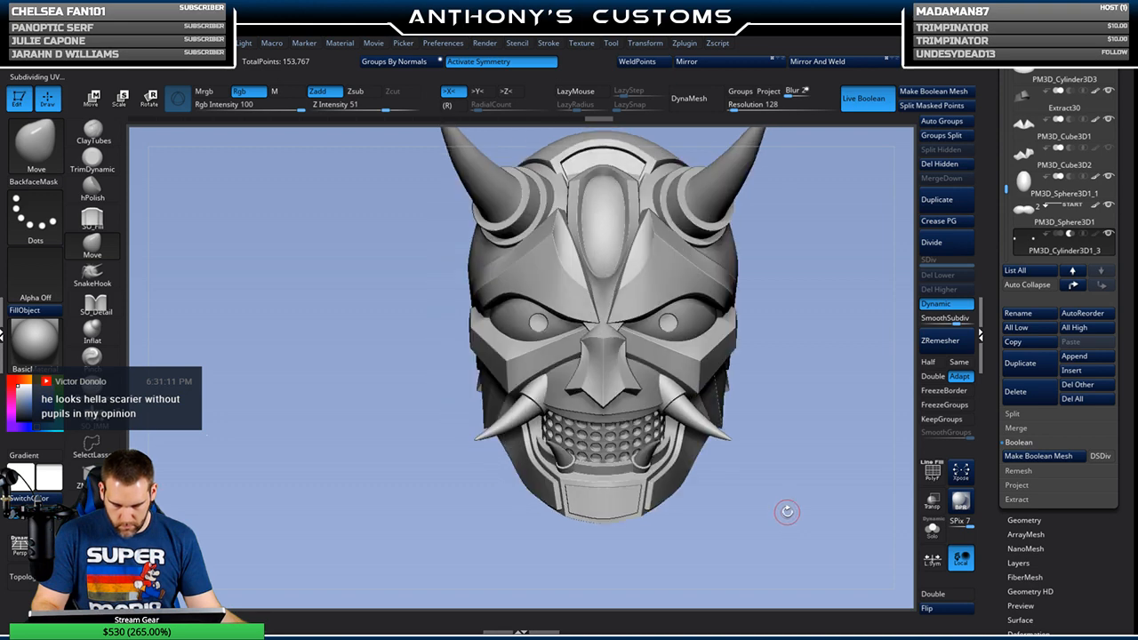
{"action": "key", "text": "w"}
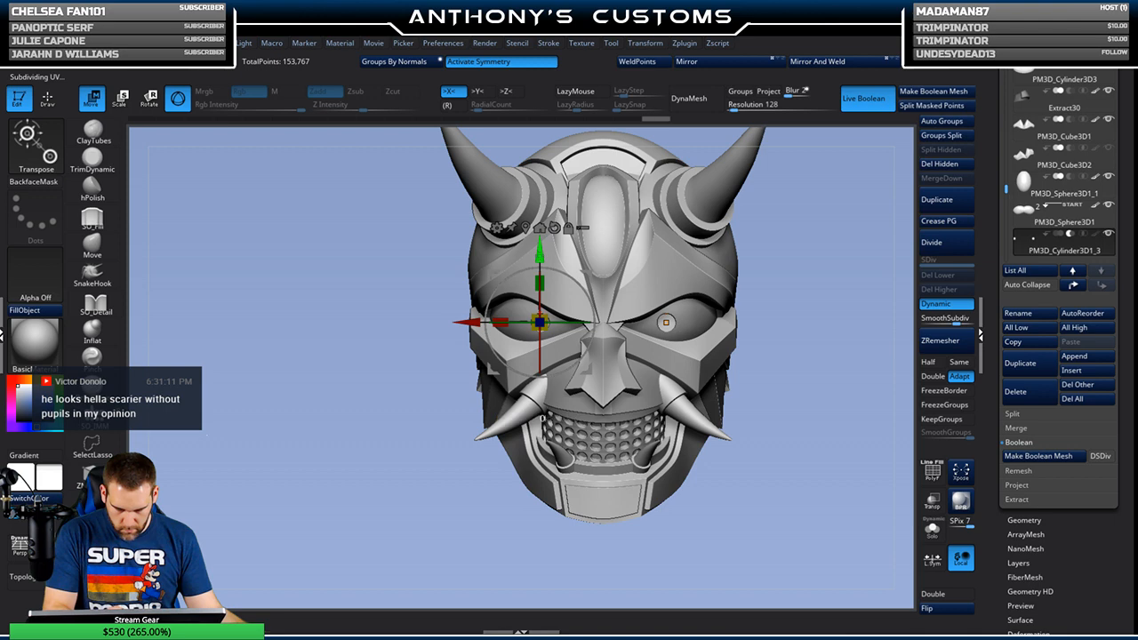
{"action": "key", "text": "q"}
{"action": "left_click_drag", "start_coordinate": [400, 505], "coordinate": [794, 350]}
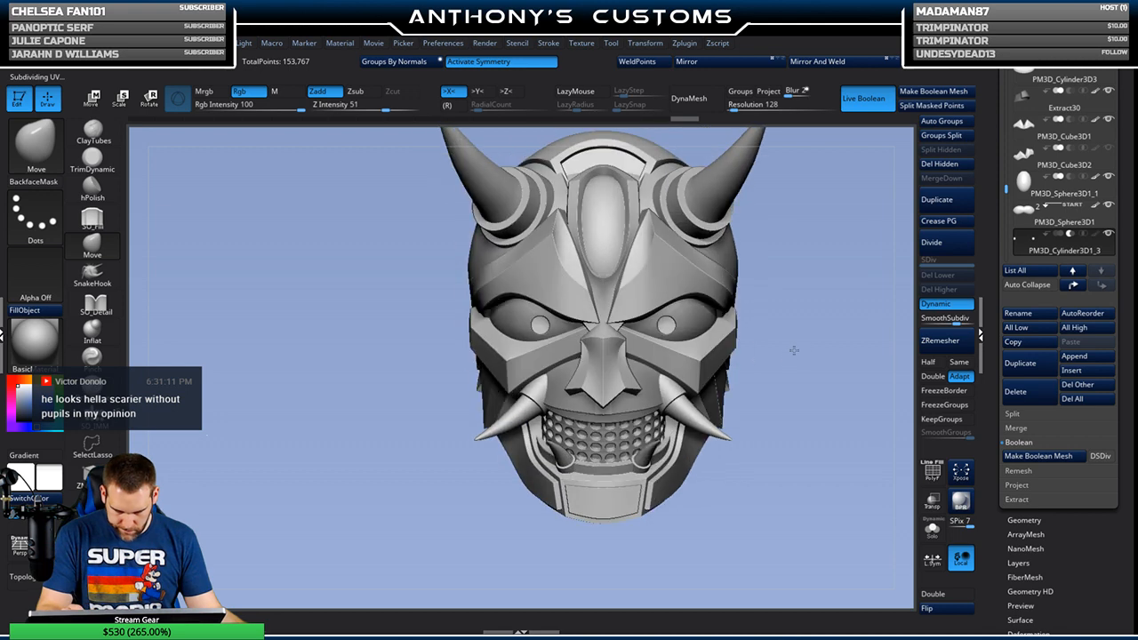
{"action": "key", "text": "w"}
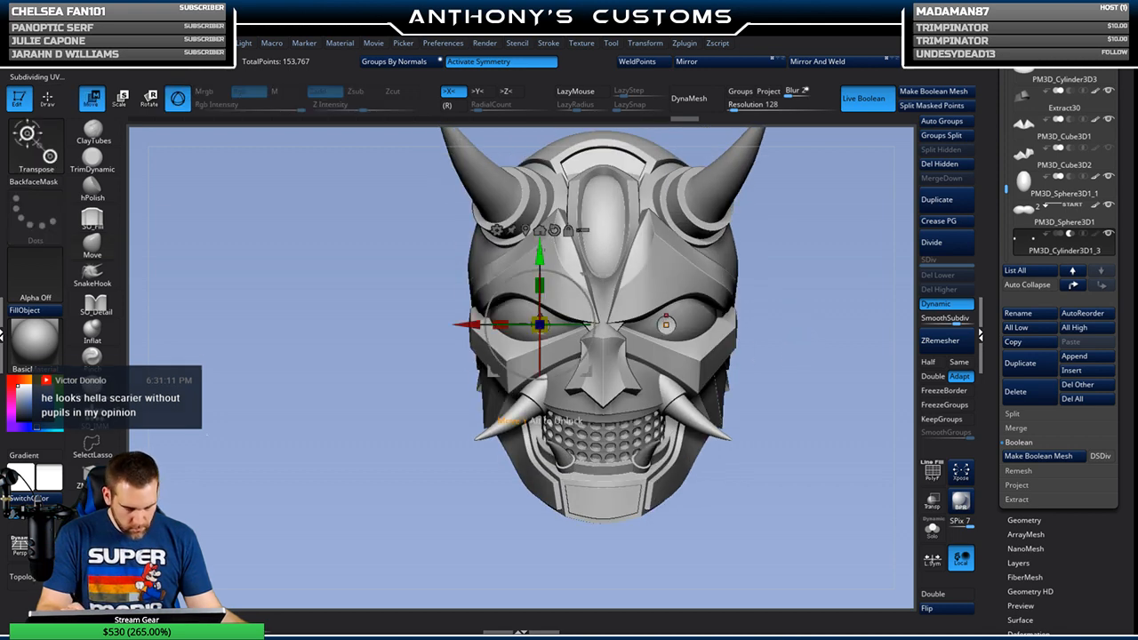
{"action": "key", "text": "q"}
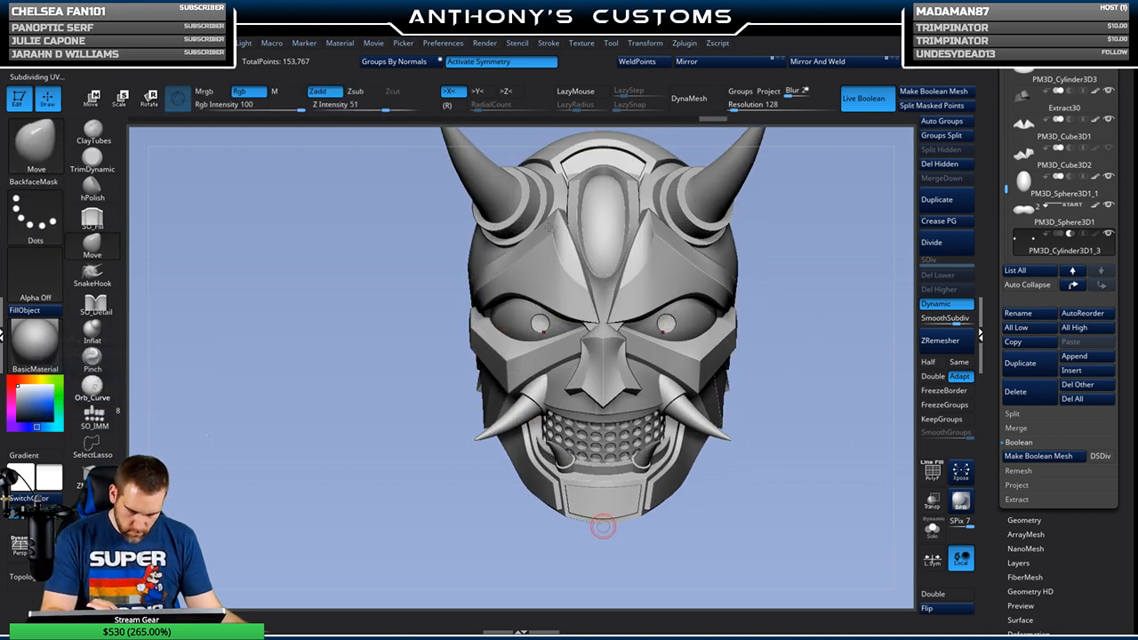
{"action": "mouse_move", "coordinate": [825, 260]}
{"action": "left_mouse_down"}
{"action": "mouse_move", "coordinate": [791, 259]}
{"action": "mouse_move", "coordinate": [833, 266]}
{"action": "left_mouse_up"}
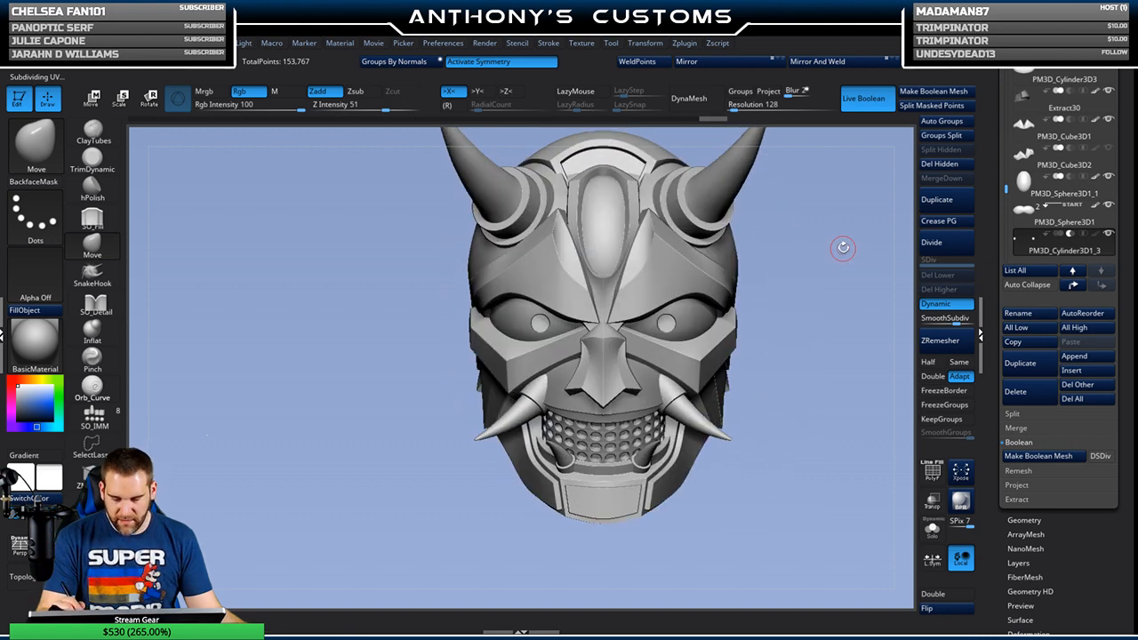
Step: Move the paired pupil cuts outward toward the middle of each eye
{"action": "key", "text": "w"}
{"action": "left_click_drag", "start_coordinate": [466, 324], "coordinate": [448, 323]}
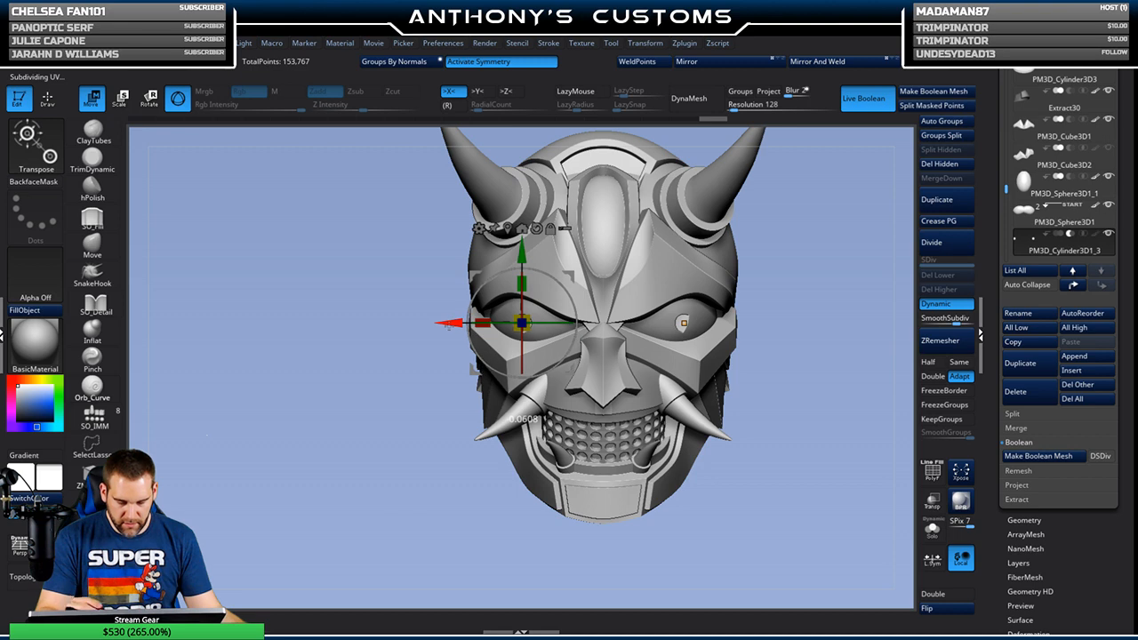
{"action": "left_click_drag", "start_coordinate": [419, 420], "coordinate": [440, 427]}
{"action": "left_click_drag", "start_coordinate": [541, 331], "coordinate": [535, 330]}
{"action": "key", "text": "q"}
{"action": "mouse_move", "coordinate": [388, 567]}
{"action": "left_mouse_down"}
{"action": "mouse_move", "coordinate": [371, 526]}
{"action": "mouse_move", "coordinate": [370, 535]}
{"action": "left_mouse_up"}
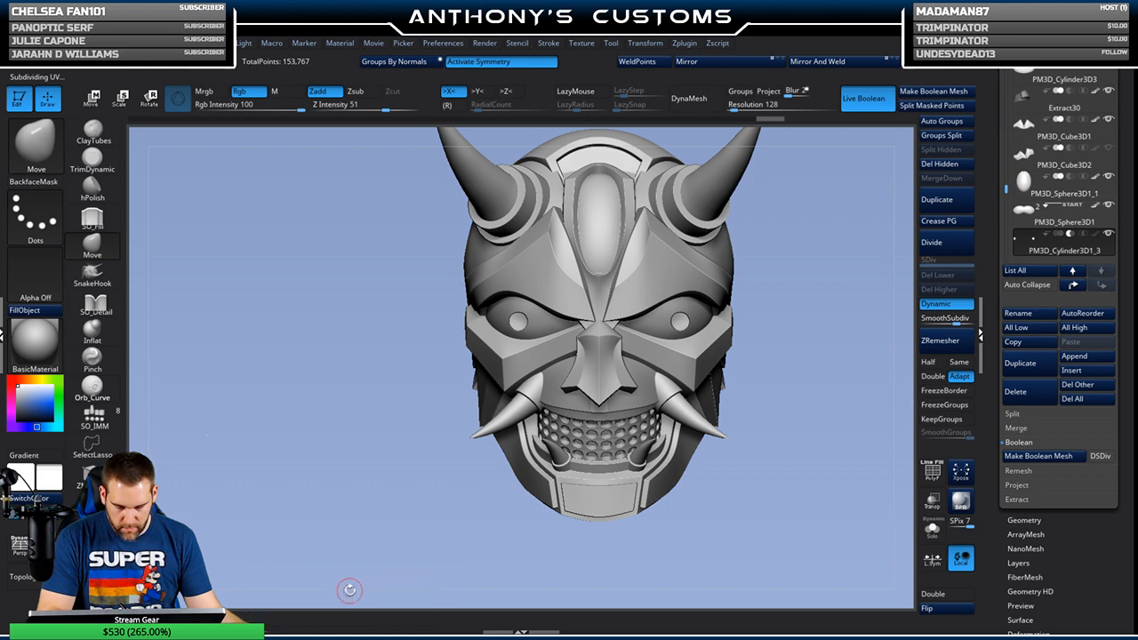
Step: Rotate the pupil cylinders slightly in the eyes, turn off symmetry, and tilt them to follow the gaze
{"action": "key", "text": "w"}
{"action": "left_click_drag", "start_coordinate": [540, 321], "coordinate": [530, 321]}
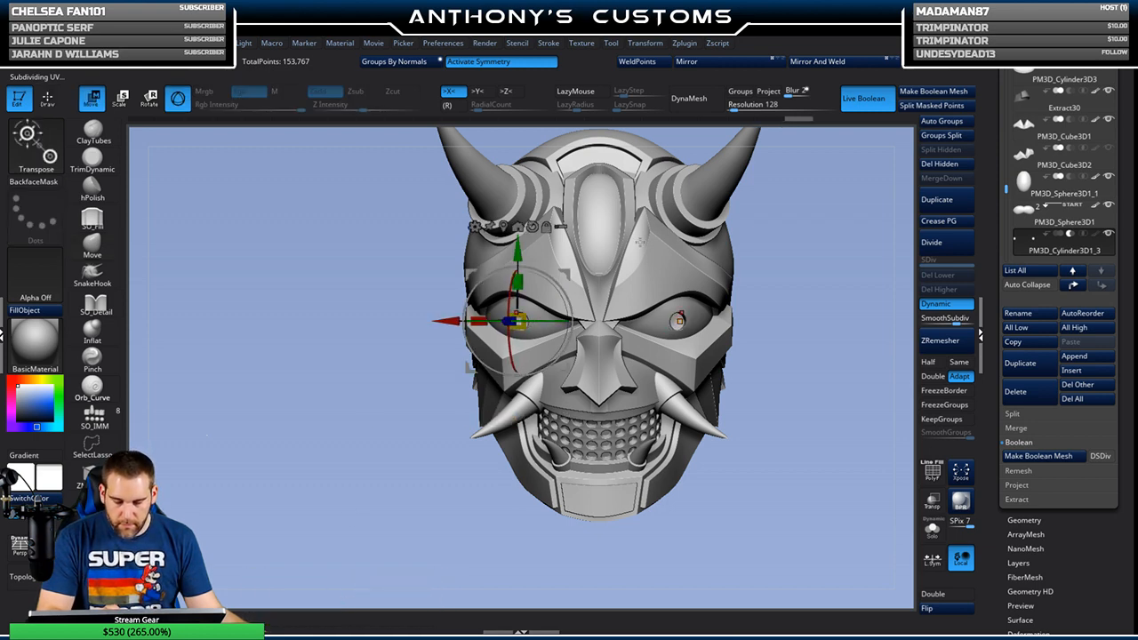
{"action": "key", "text": "x"}
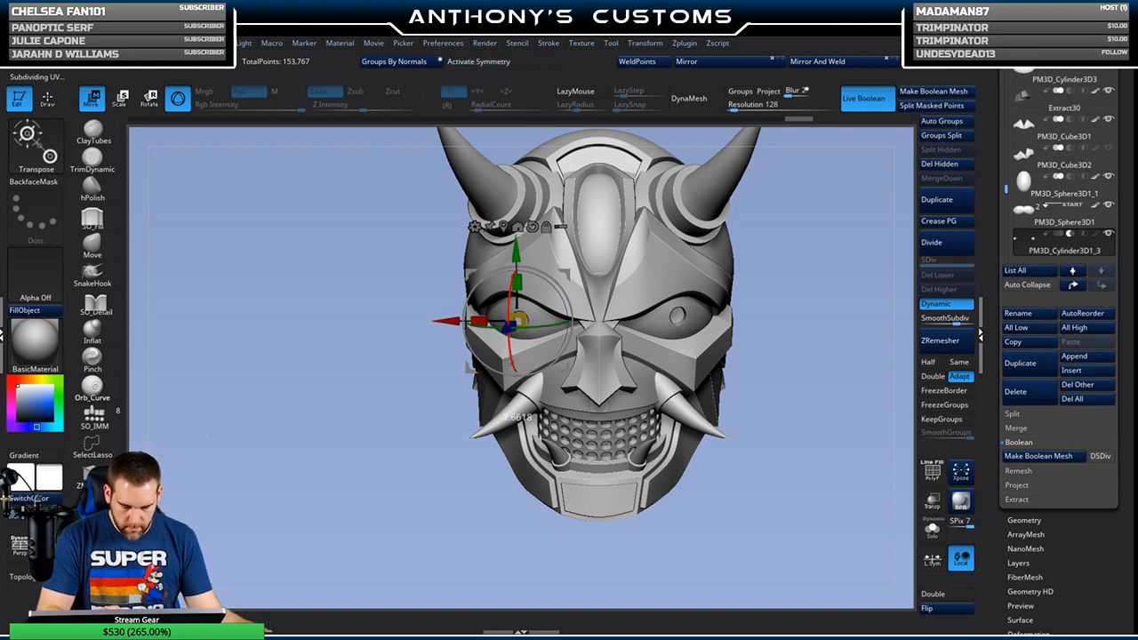
{"action": "key", "text": "q"}
{"action": "left_click_drag", "start_coordinate": [790, 526], "coordinate": [819, 480]}
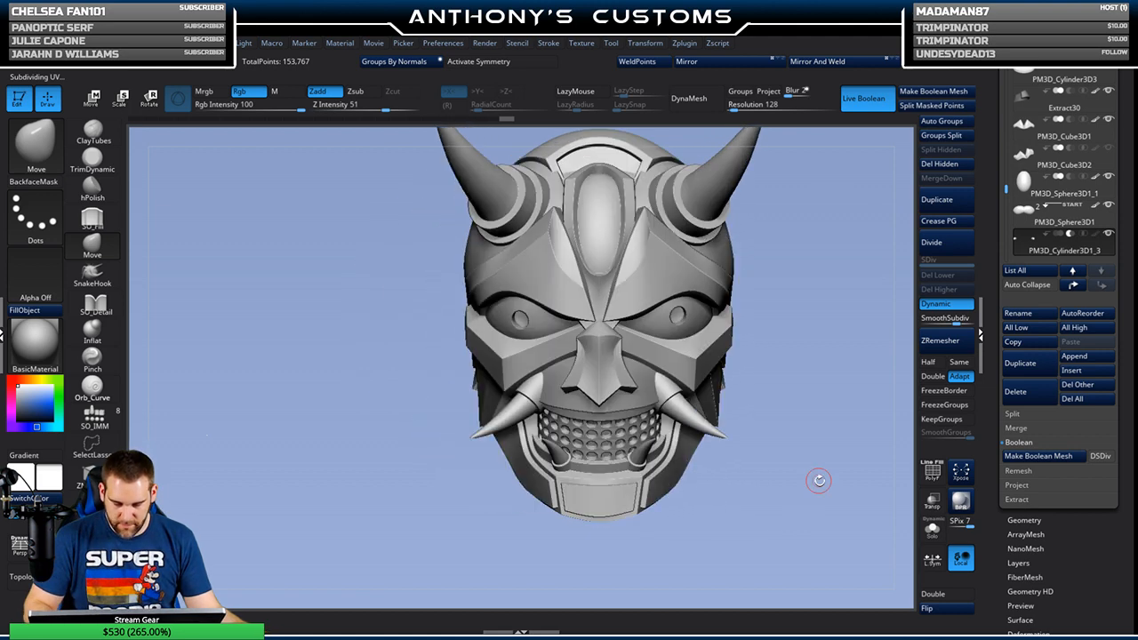
Step: Delete the pupil cylinder from the mask and activate X symmetry on the eyeballs
{"action": "left_click", "coordinate": [1016, 391]}
{"action": "left_click", "coordinate": [926, 420]}
{"action": "key", "text": "x"}
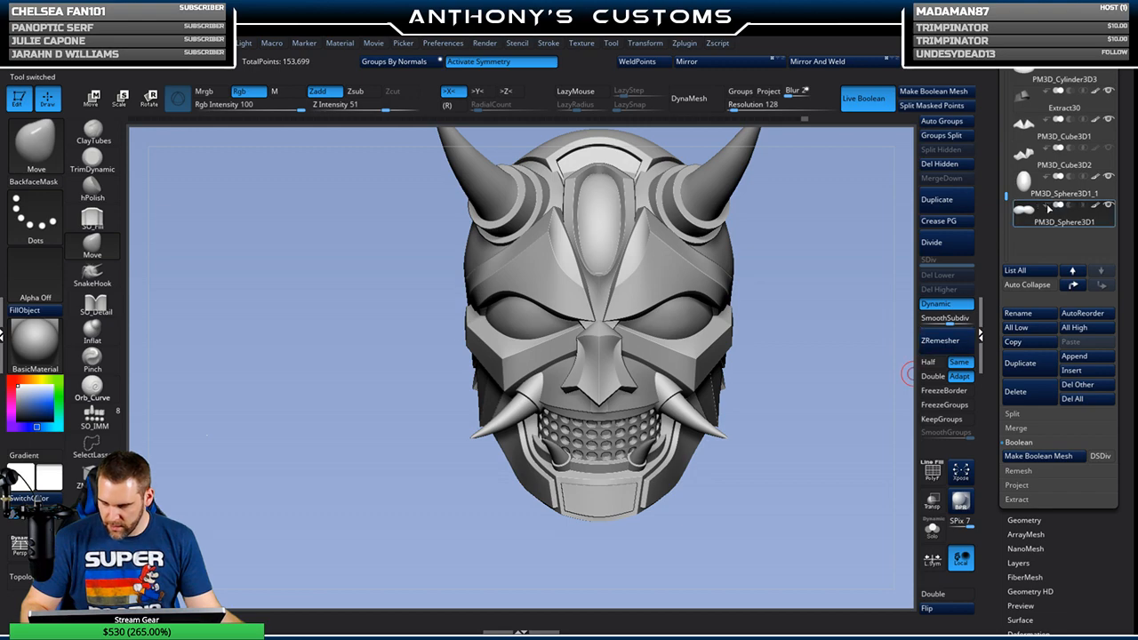
Step: Examine the mask's inner shell from behind and below with its wireframe shown, returning to a framed front view
{"action": "left_click_drag", "start_coordinate": [803, 447], "coordinate": [813, 368]}
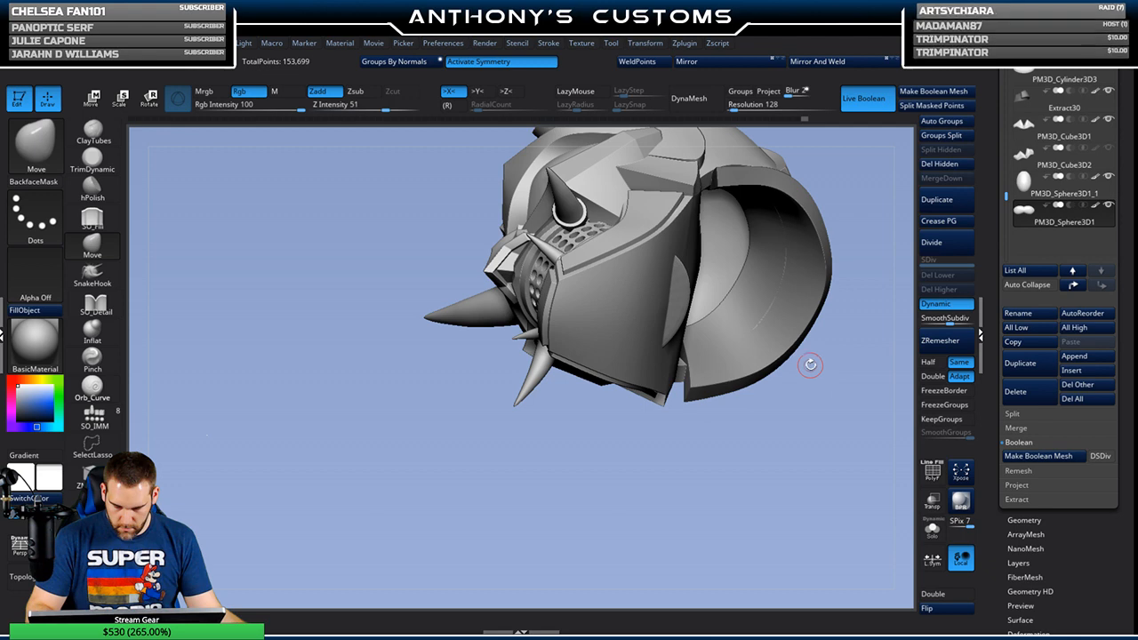
{"action": "left_click", "coordinate": [792, 342], "text": "alt"}
{"action": "key", "text": "shift+f"}
{"action": "left_click_drag", "start_coordinate": [802, 409], "coordinate": [778, 444]}
{"action": "left_click", "coordinate": [762, 288], "text": "alt"}
{"action": "left_click_drag", "start_coordinate": [788, 361], "coordinate": [805, 477]}
{"action": "key", "text": "shift+f"}
{"action": "left_click_drag", "start_coordinate": [659, 513], "coordinate": [525, 501], "text": "alt"}
{"action": "key", "text": "f"}
{"action": "key", "text": "f"}
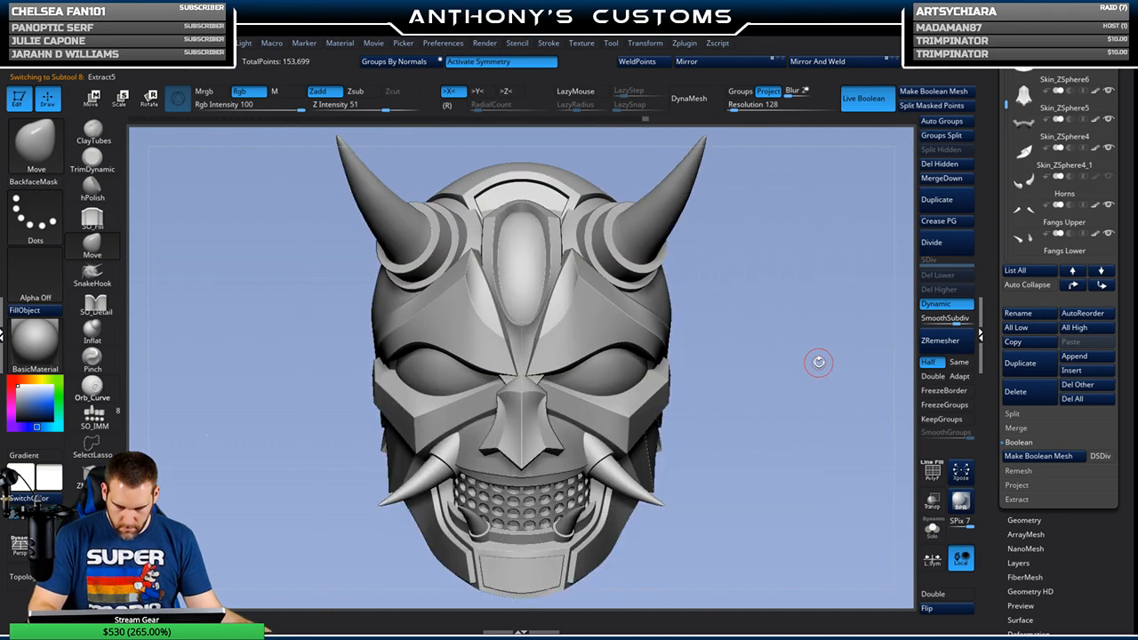
Step: Save the mask project and open Head12.ZPR from the stored projects
{"action": "key", "text": "ctrl"}
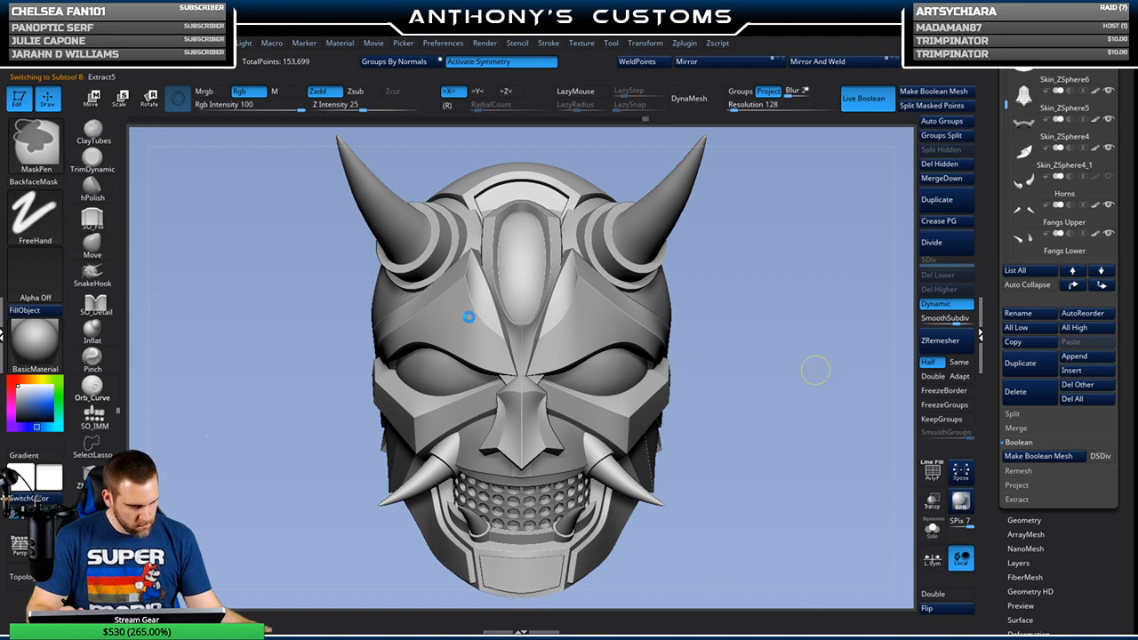
{"action": "key", "text": "ctrl+s"}
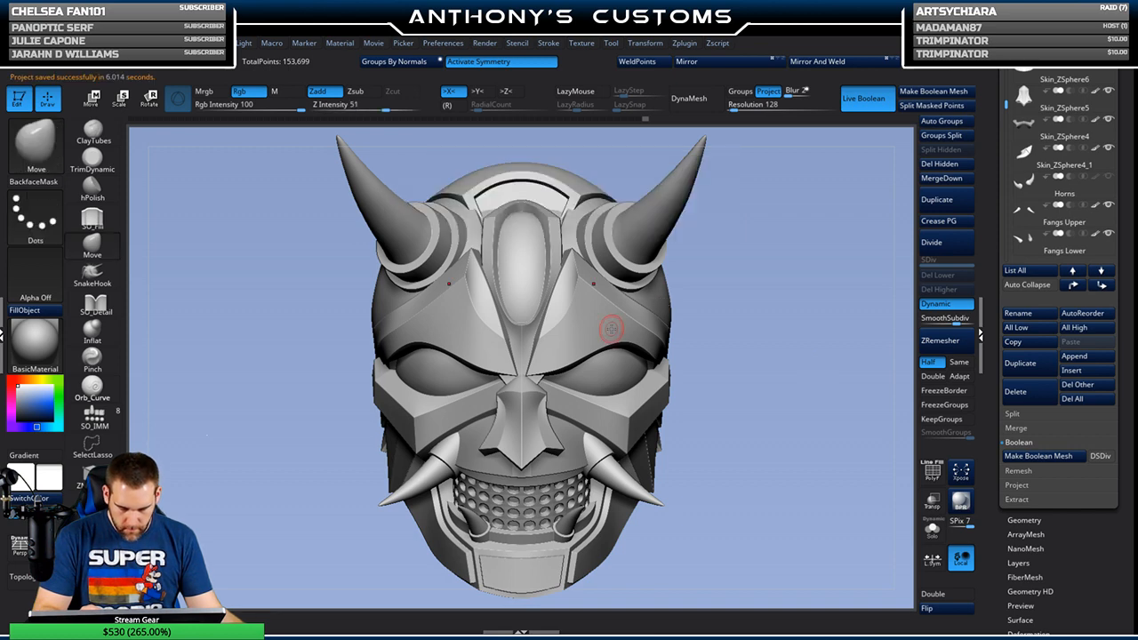
{"action": "key", "text": "comma"}
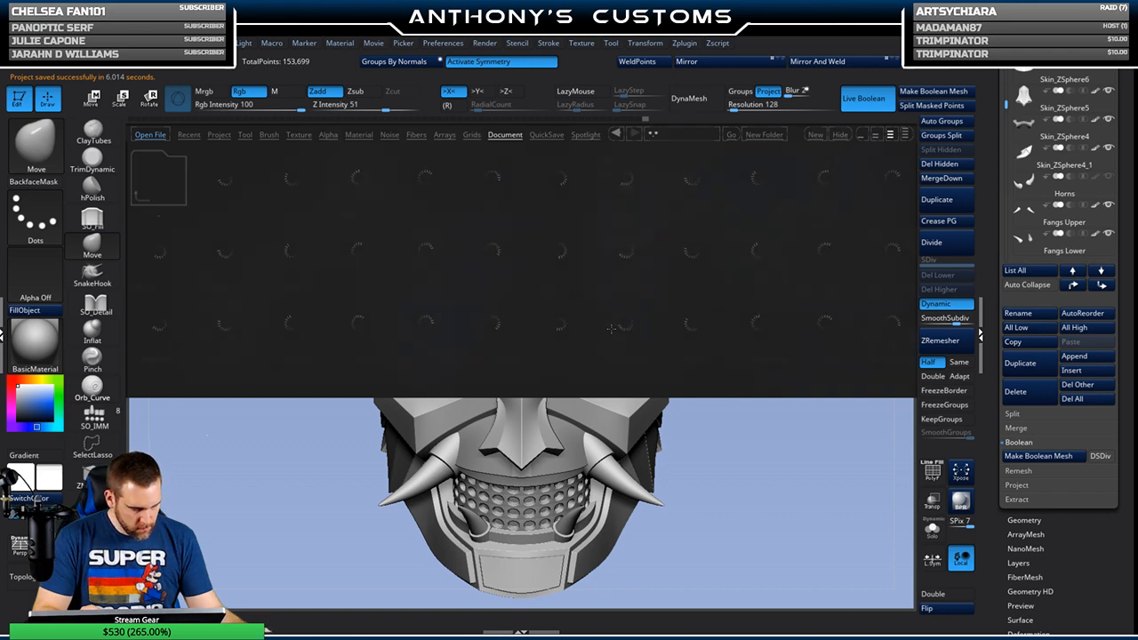
{"action": "left_click_drag", "start_coordinate": [708, 355], "coordinate": [598, 355]}
{"action": "left_click_drag", "start_coordinate": [678, 345], "coordinate": [644, 345]}
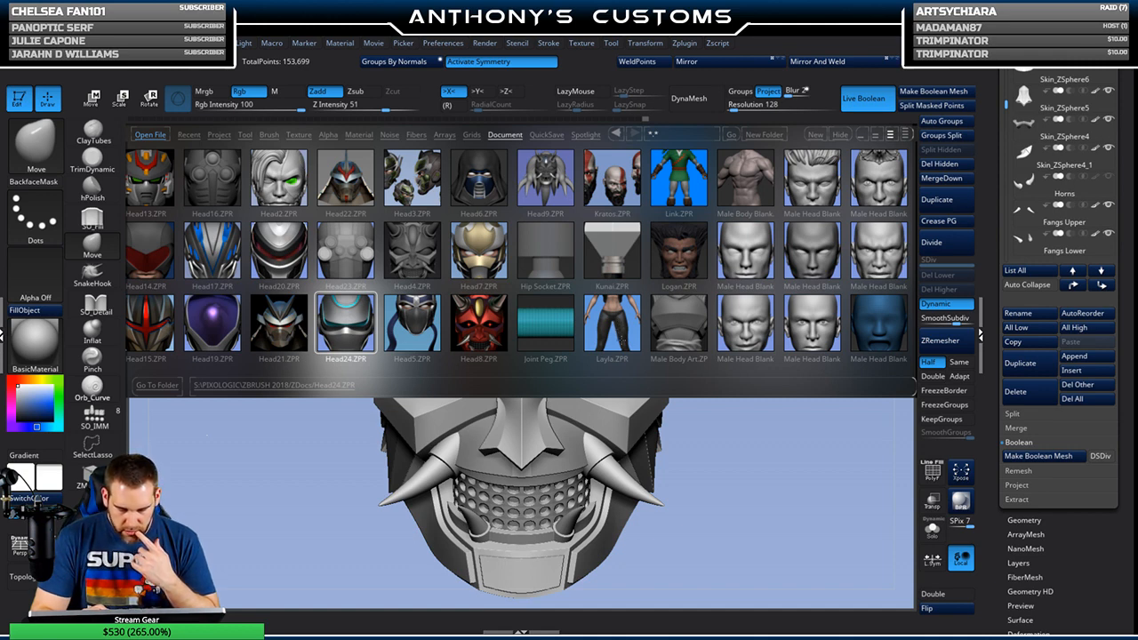
{"action": "left_click_drag", "start_coordinate": [624, 343], "coordinate": [736, 353]}
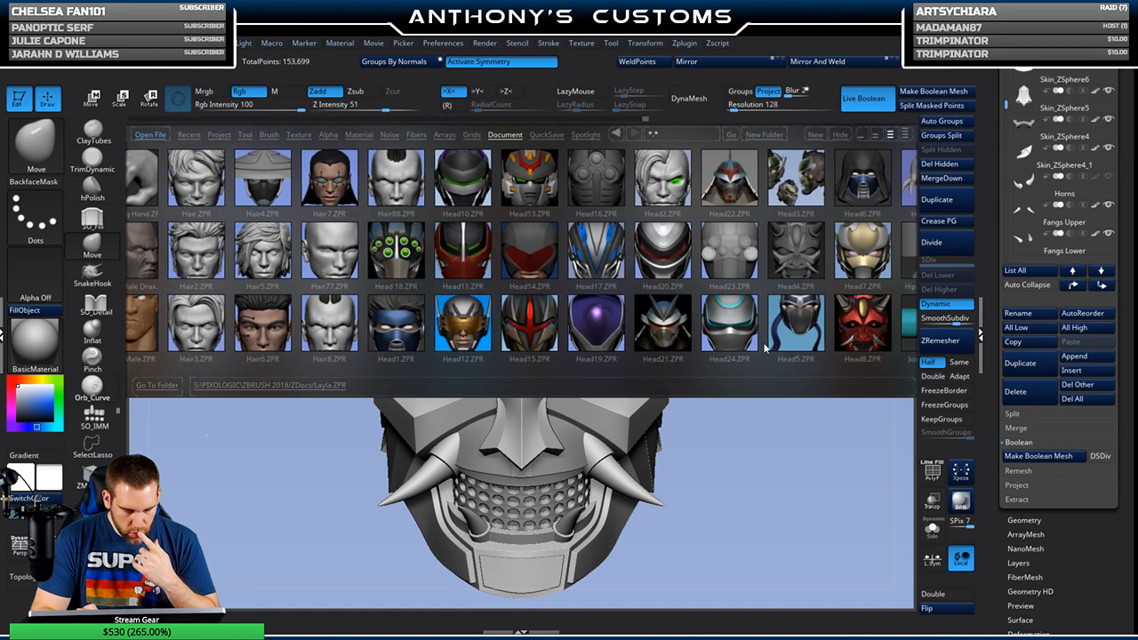
{"action": "double_click", "coordinate": [475, 324]}
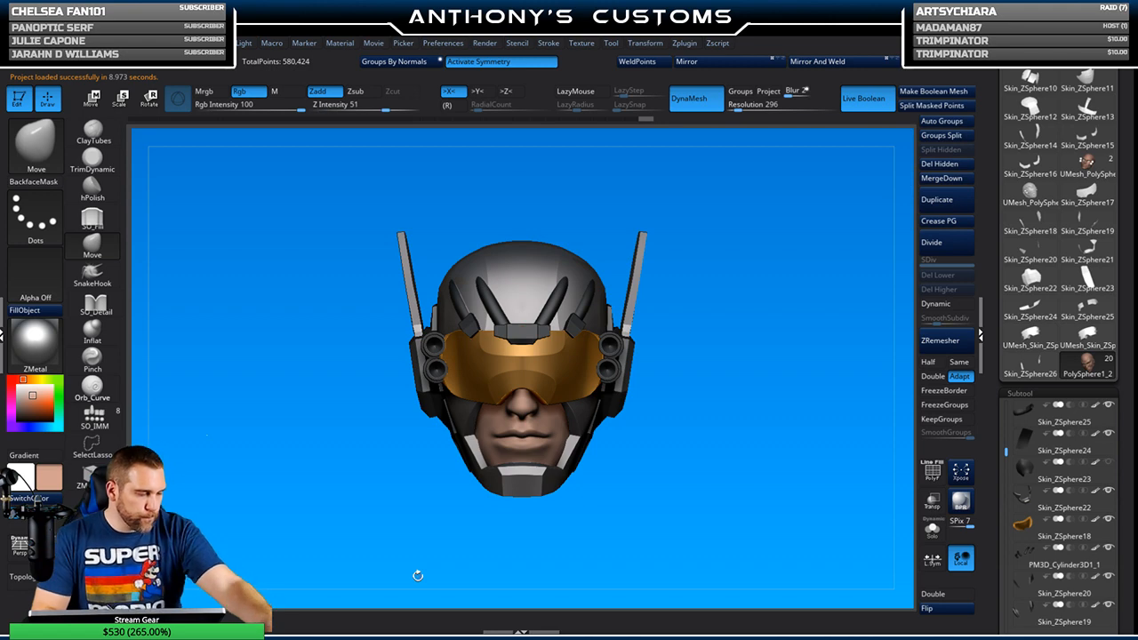
Step: Show the Skin_ZSphere23 lower face cover on the helmet and inspect the helmet from several angles
{"action": "left_click", "coordinate": [1108, 462]}
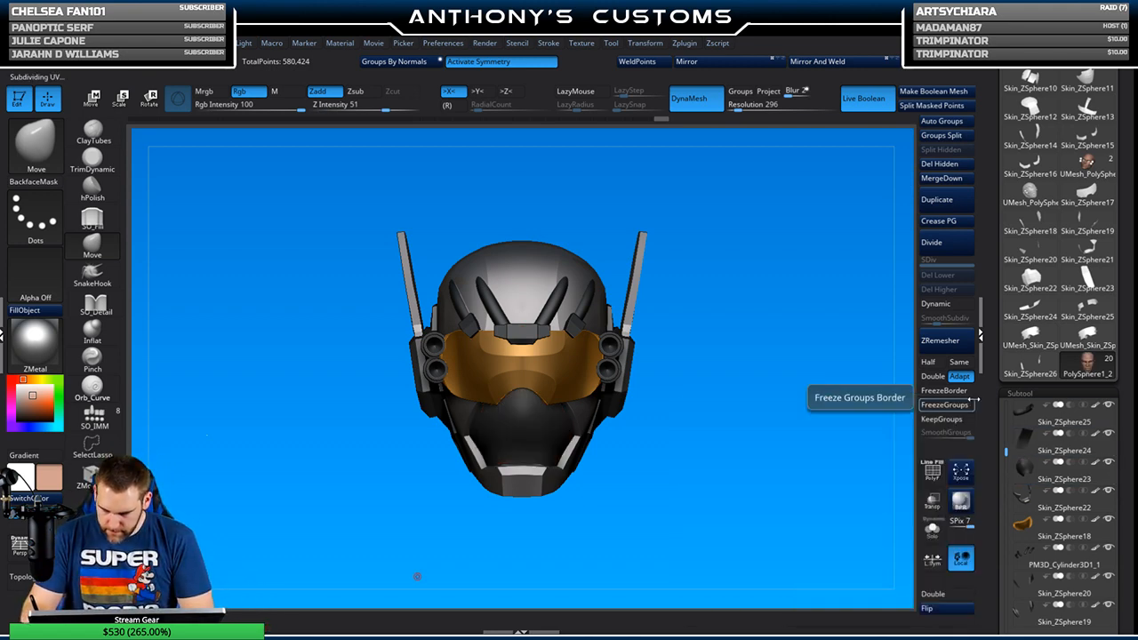
{"action": "left_click_drag", "start_coordinate": [675, 492], "coordinate": [724, 507]}
{"action": "mouse_move", "coordinate": [733, 506]}
{"action": "left_mouse_down"}
{"action": "mouse_move", "coordinate": [783, 523]}
{"action": "mouse_move", "coordinate": [811, 512]}
{"action": "mouse_move", "coordinate": [720, 495]}
{"action": "left_mouse_up"}
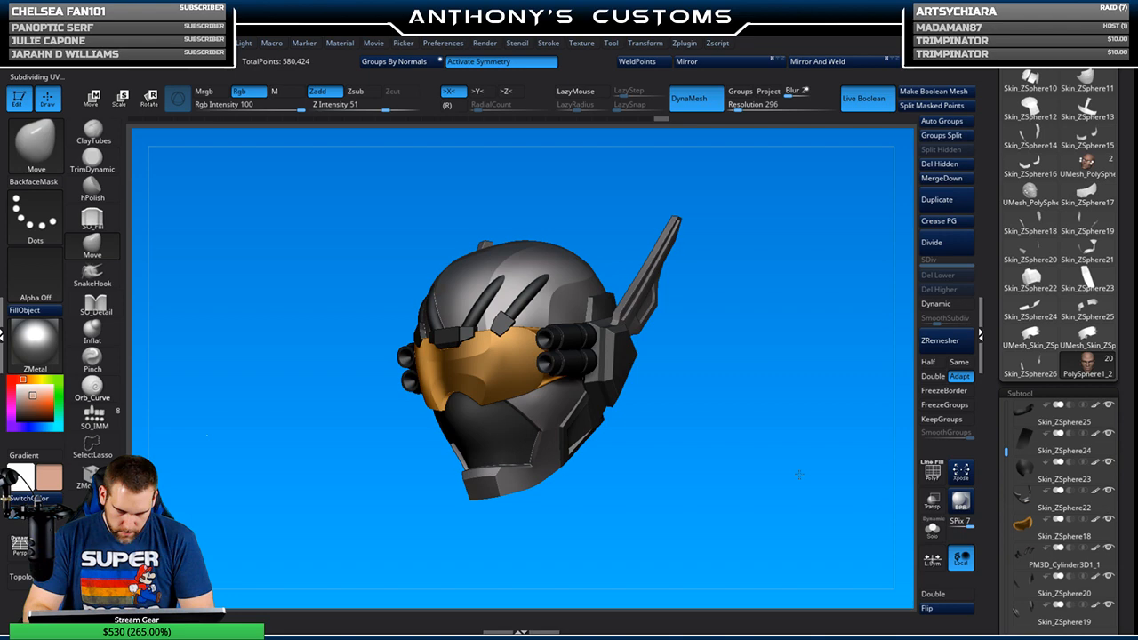
{"action": "mouse_move", "coordinate": [788, 444]}
{"action": "left_mouse_down"}
{"action": "mouse_move", "coordinate": [806, 509]}
{"action": "mouse_move", "coordinate": [777, 532]}
{"action": "mouse_move", "coordinate": [781, 458]}
{"action": "left_mouse_up"}
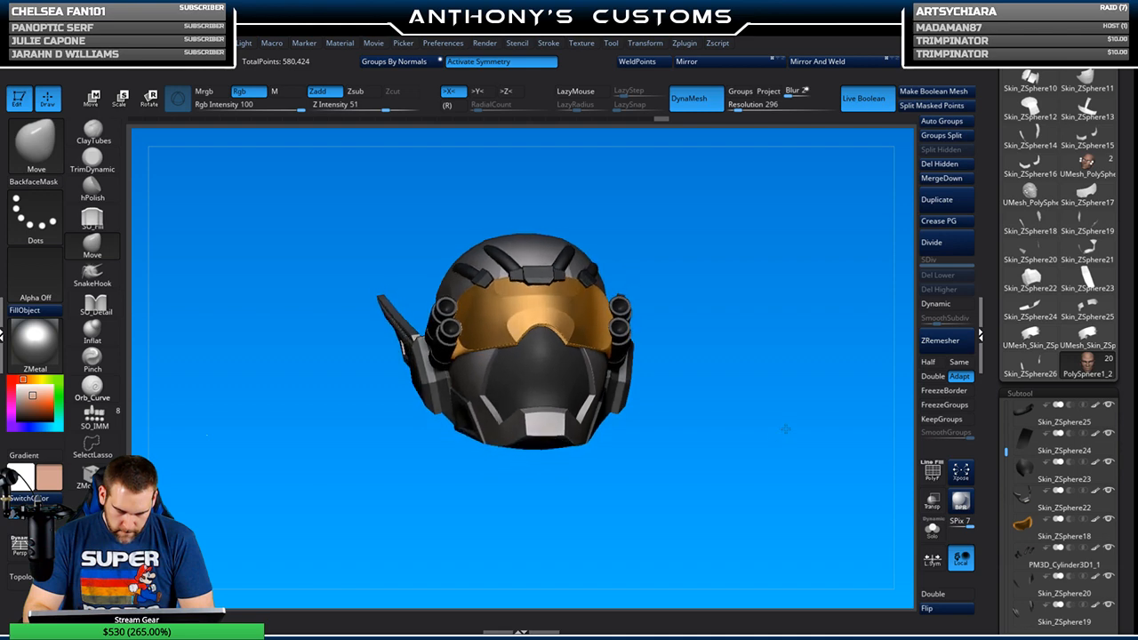
{"action": "left_click_drag", "start_coordinate": [746, 469], "coordinate": [773, 467]}
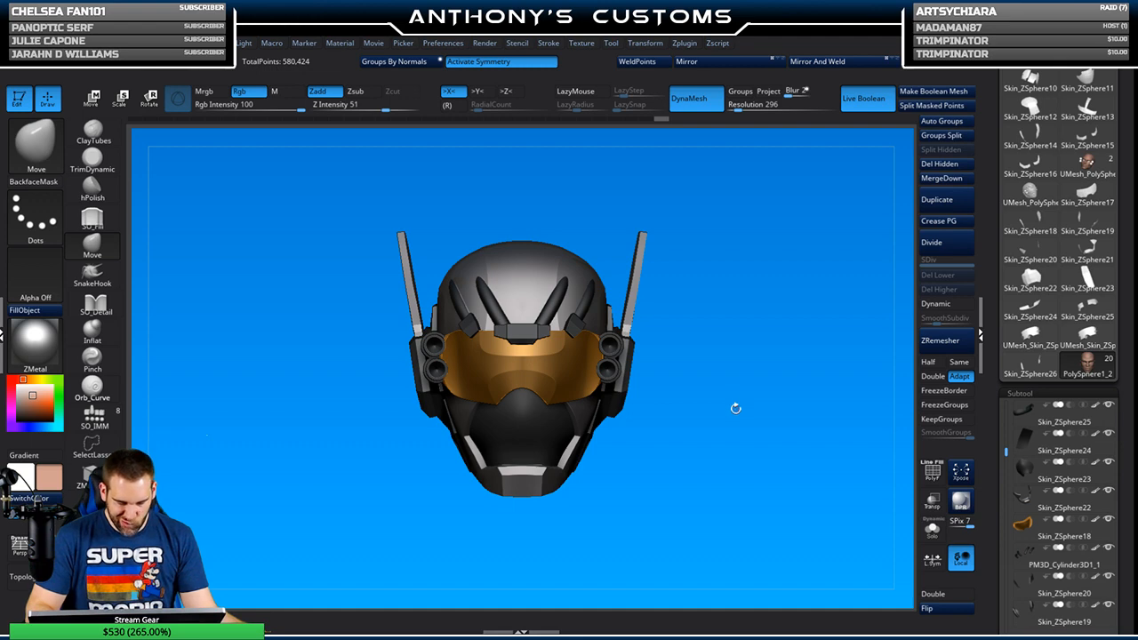
Step: Frame the helmet in front view and save its project with the lower face covered
{"action": "key", "text": "comma"}
{"action": "key", "text": "comma"}
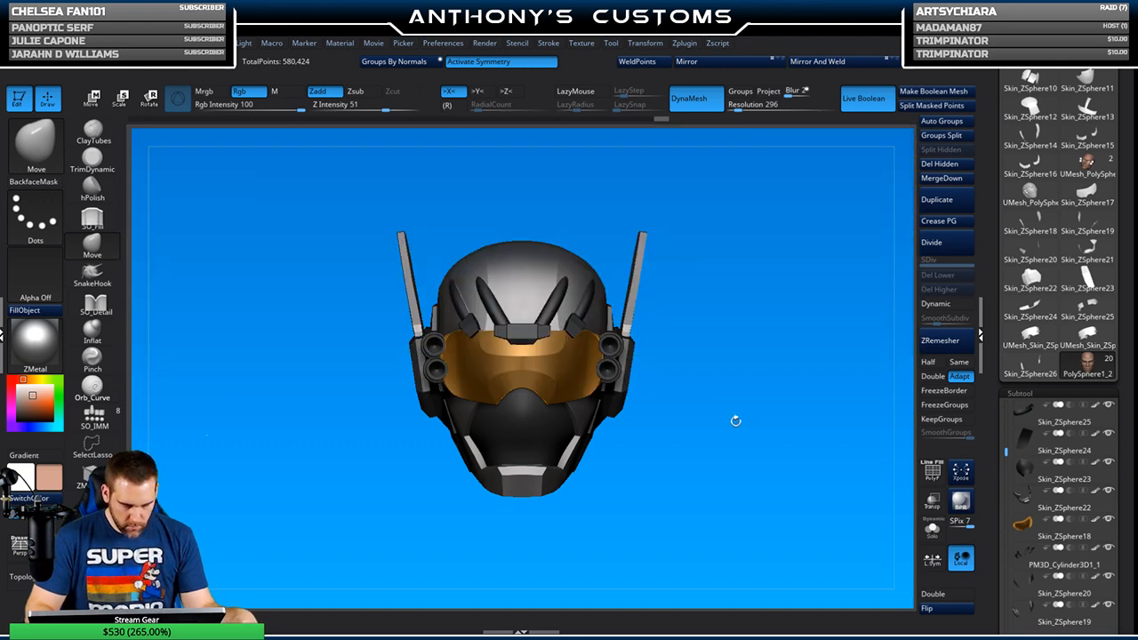
{"action": "key", "text": "f"}
{"action": "key", "text": "ctrl"}
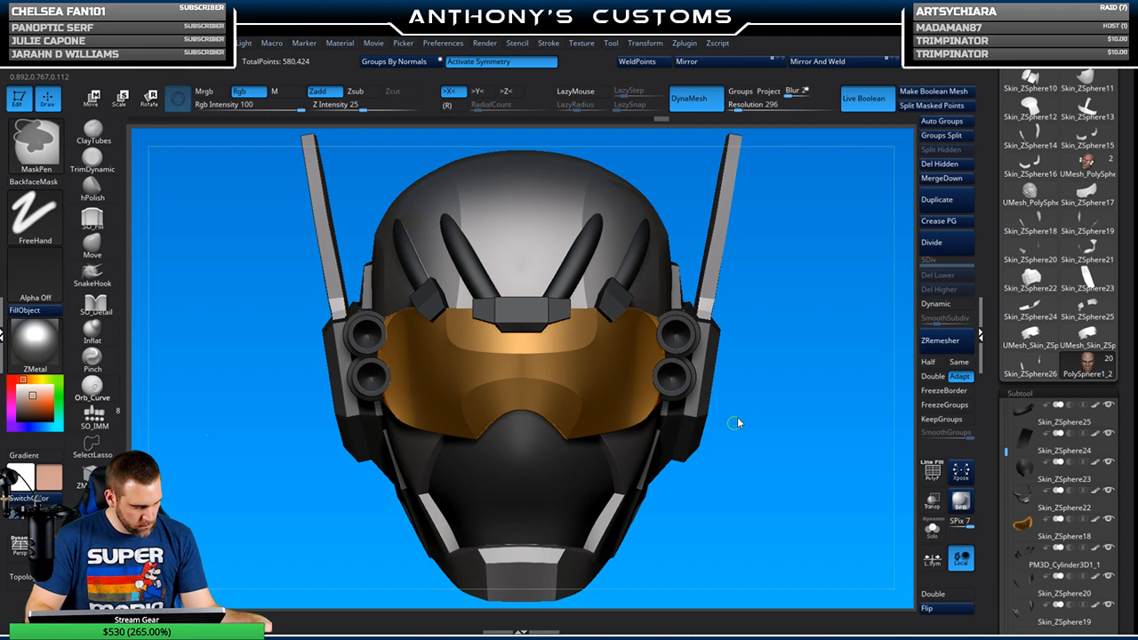
{"action": "key", "text": "ctrl+s"}
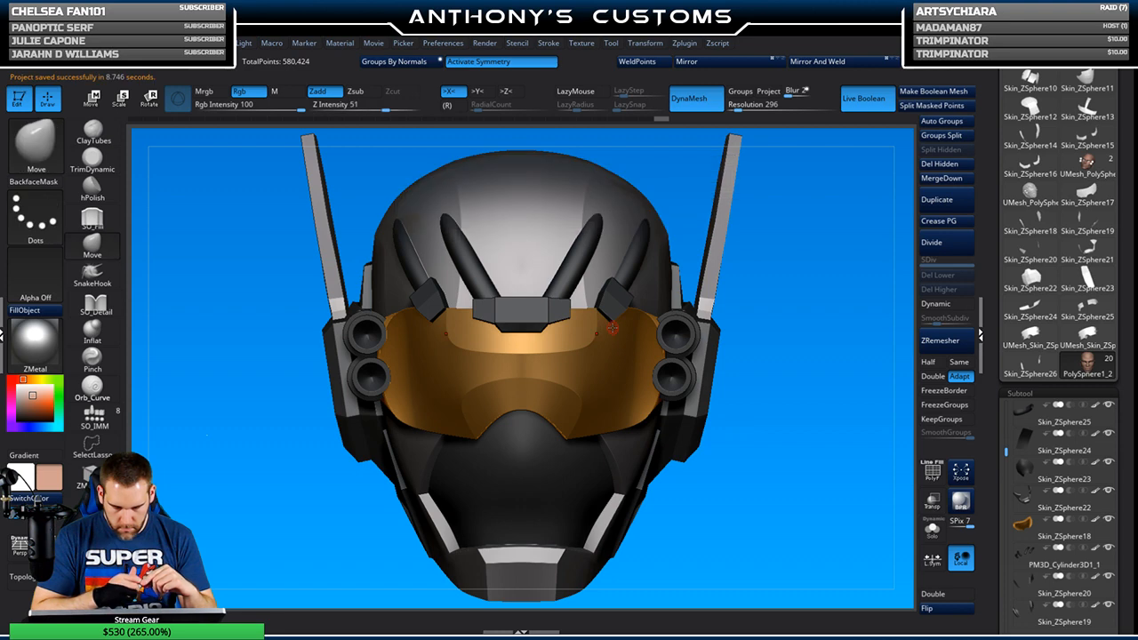
Step: Browse the stored projects and open the ninja mask project Head5.ZPR
{"action": "left_click_drag", "start_coordinate": [776, 314], "coordinate": [605, 233]}
{"action": "left_click_drag", "start_coordinate": [730, 321], "coordinate": [647, 321]}
{"action": "left_click_drag", "start_coordinate": [792, 329], "coordinate": [713, 325]}
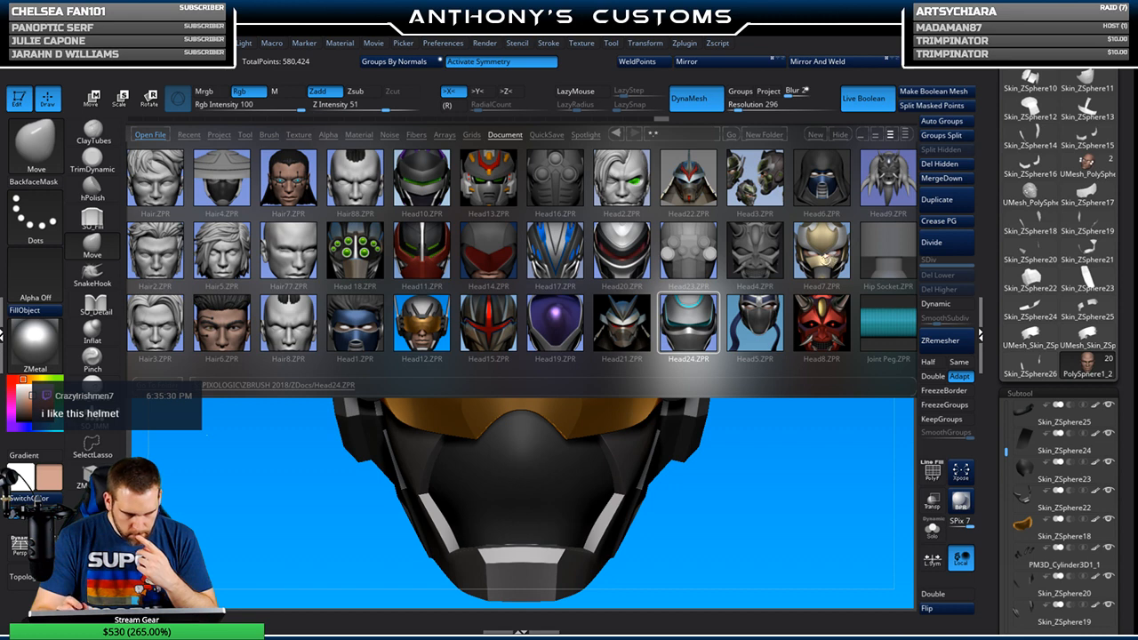
{"action": "double_click", "coordinate": [762, 315]}
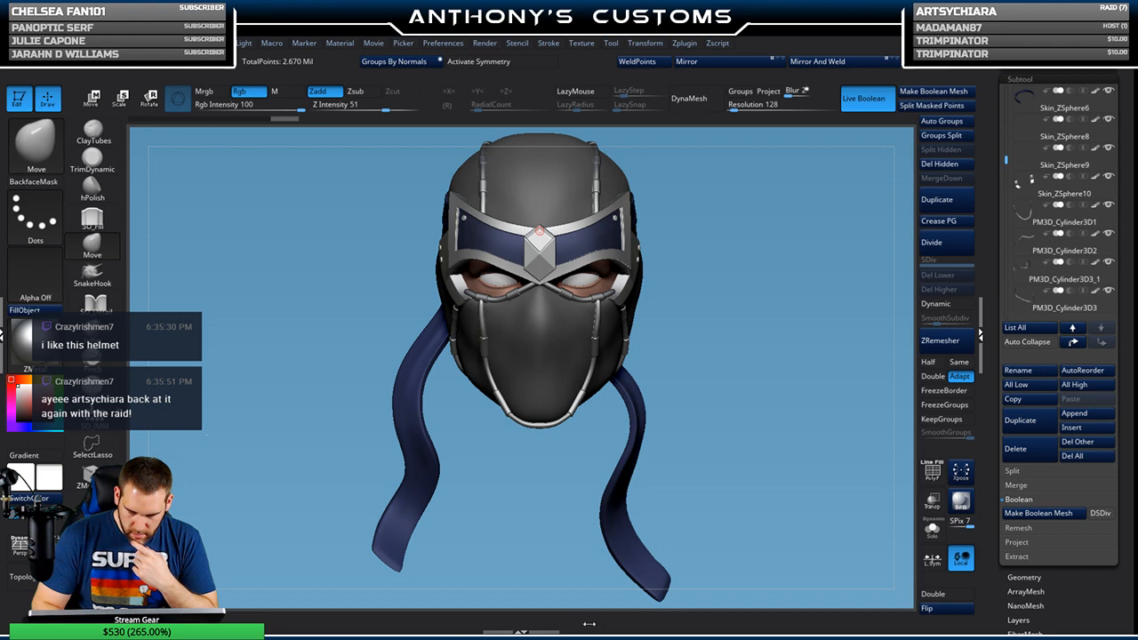
Step: Select the mask's jaw tubing PM3D_Cylinder3D1 with wireframe shown and merge it down with the under-eye tubing PM3D_Cylinder3D2
{"action": "key", "text": "shift"}
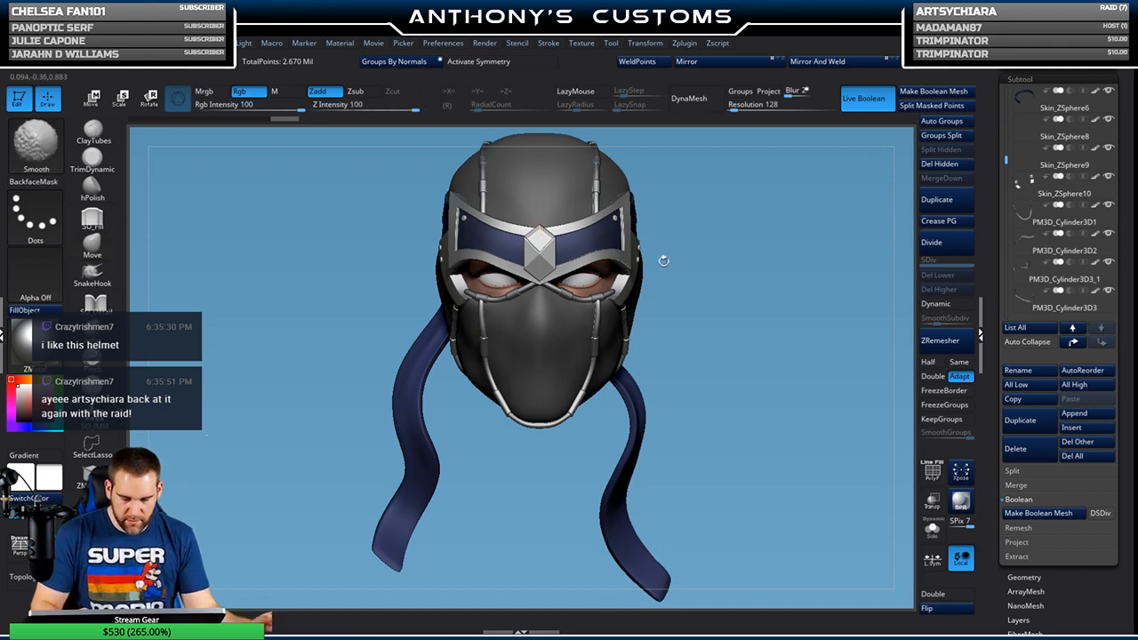
{"action": "left_click", "coordinate": [586, 299], "text": "alt"}
{"action": "key", "text": "shift"}
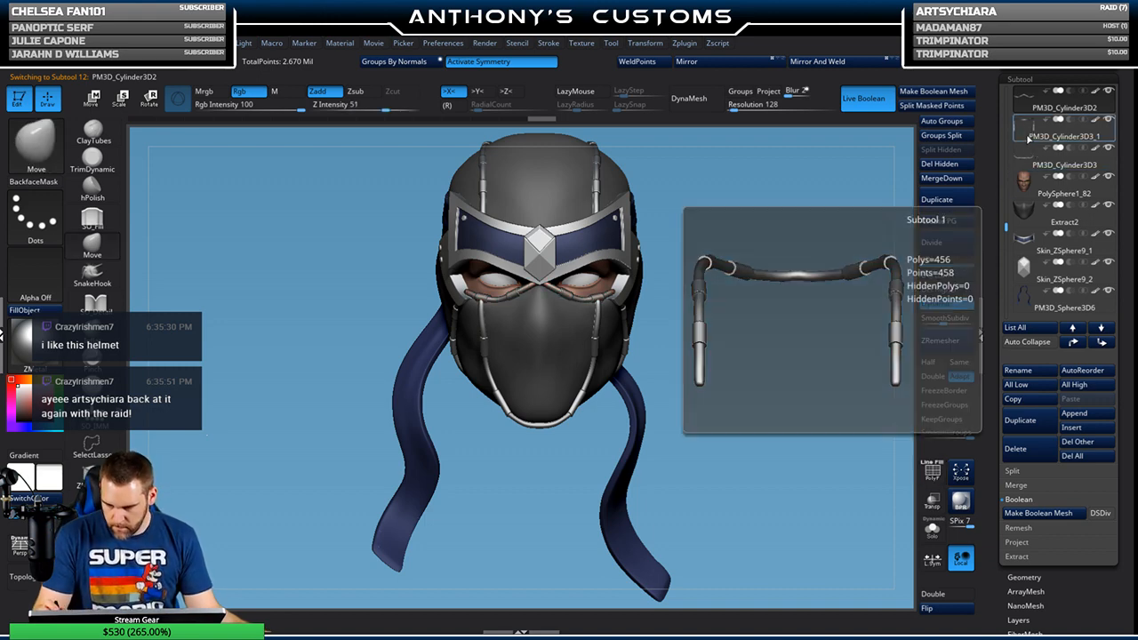
{"action": "left_click", "coordinate": [1029, 135]}
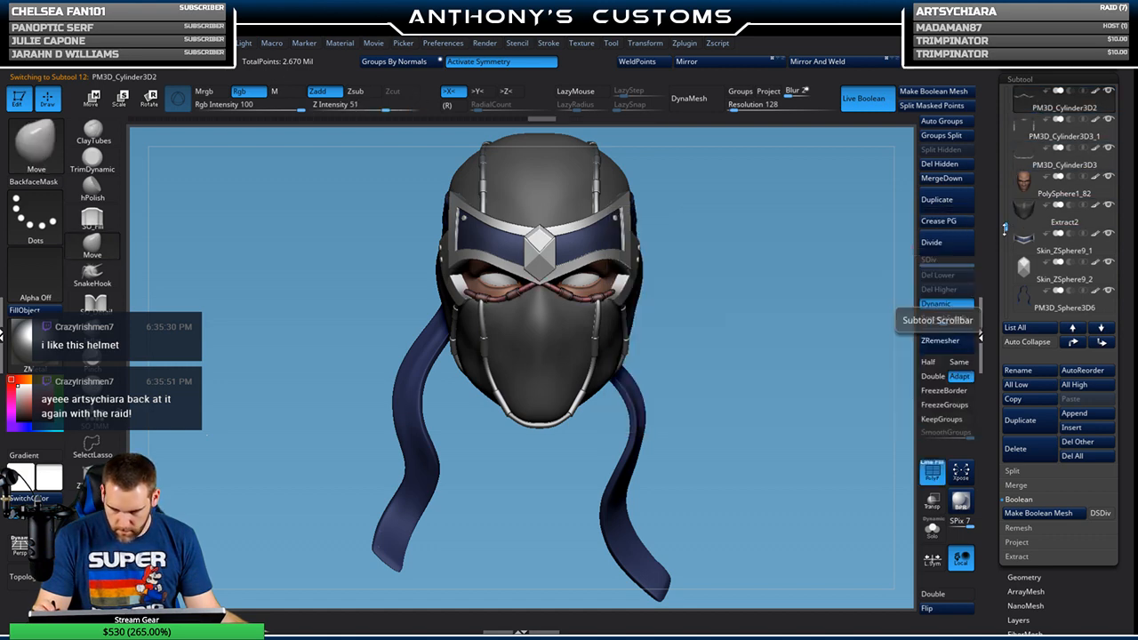
{"action": "scroll", "coordinate": [1035, 135], "scroll_direction": "up", "scroll_amount": 2}
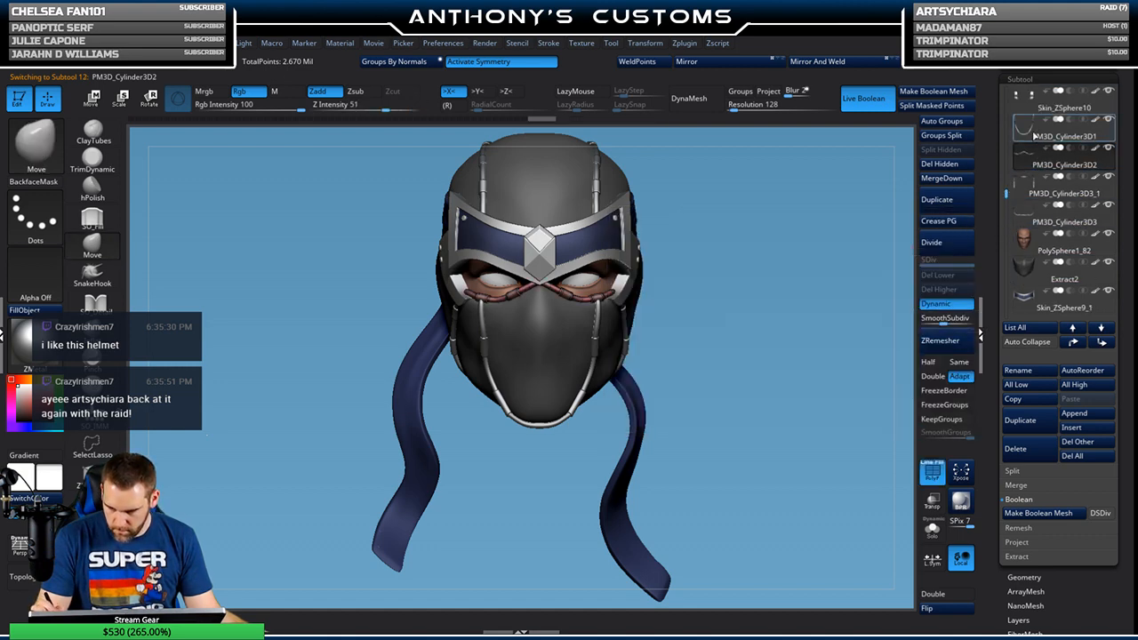
{"action": "mouse_move", "coordinate": [1031, 139]}
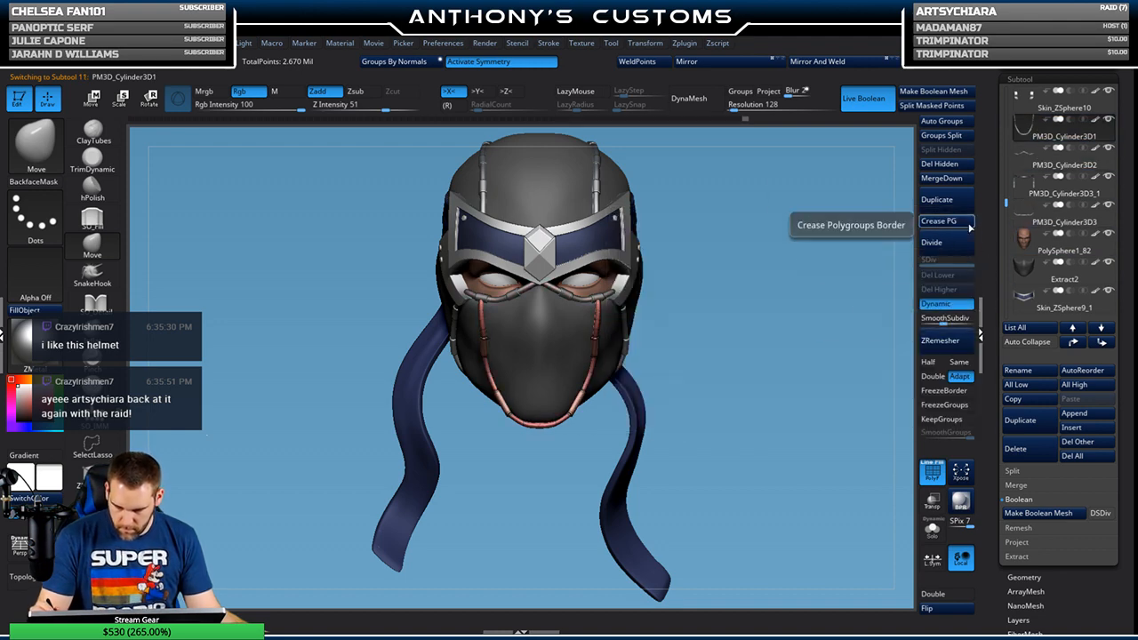
{"action": "left_click", "coordinate": [955, 179]}
{"action": "left_click", "coordinate": [912, 204]}
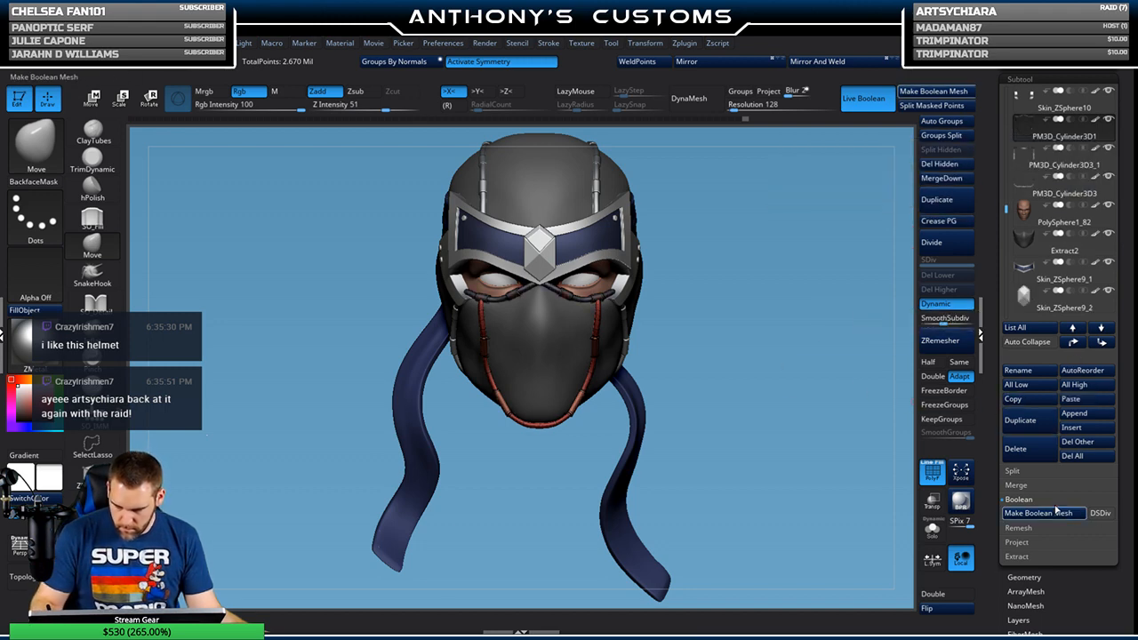
Step: Open the straw-hat head project Hair4.ZPR from the stored projects
{"action": "key", "text": "comma"}
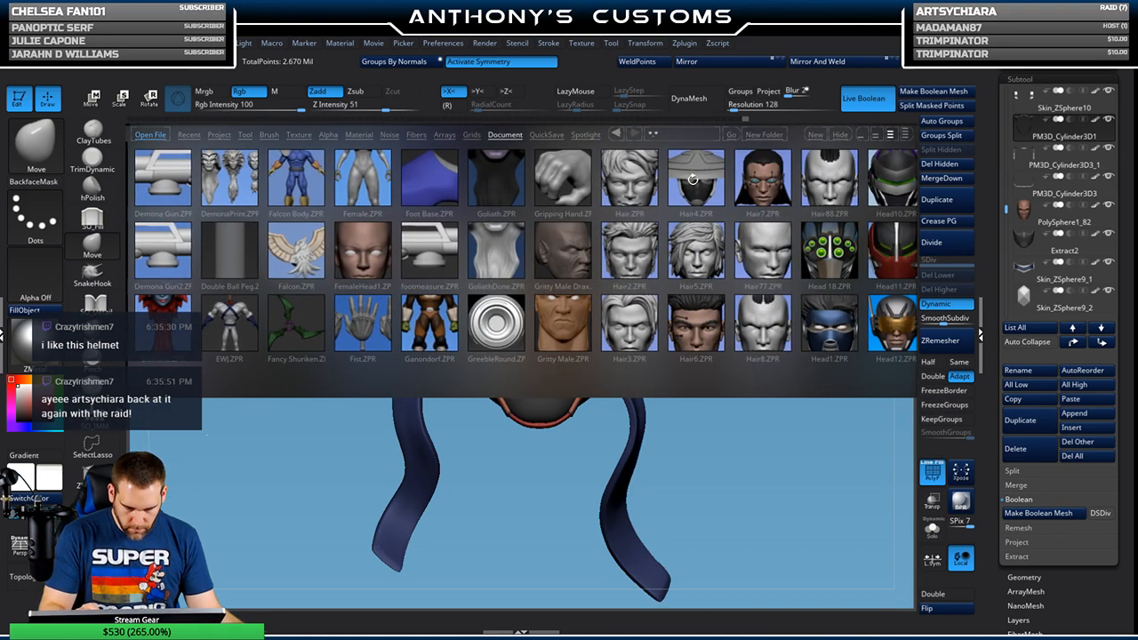
{"action": "double_click", "coordinate": [700, 187]}
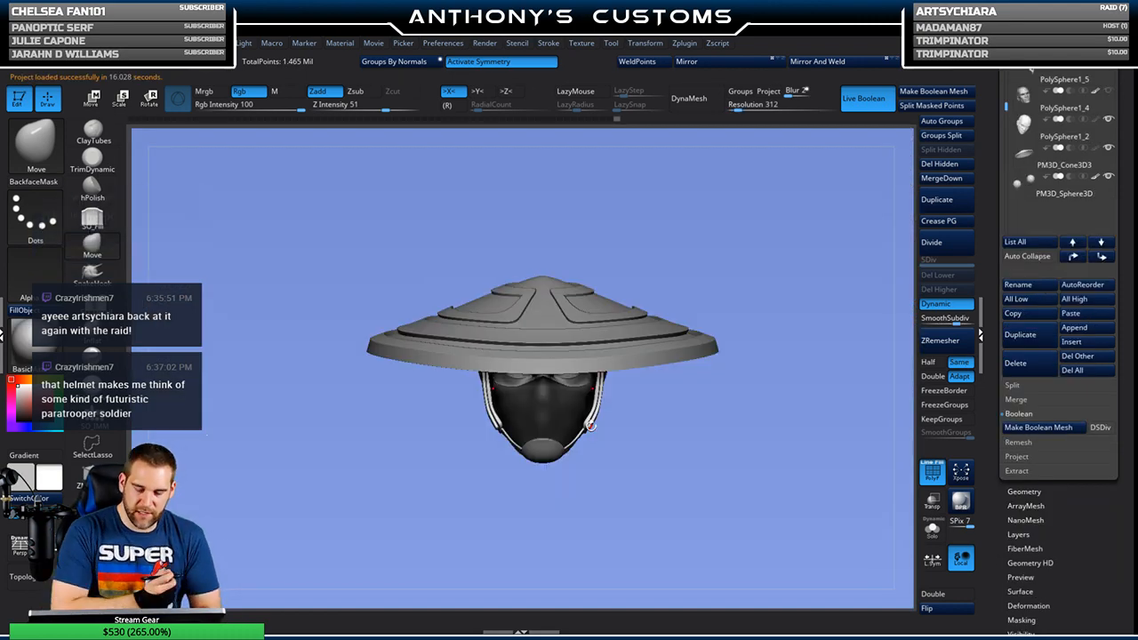
Step: Make the tube frame around the face mask (PM3D_Cylinder3D2) the active subtool and hide the hat (PM3D_Cone3D3)
{"action": "mouse_move", "coordinate": [723, 437]}
{"action": "left_mouse_down"}
{"action": "mouse_move", "coordinate": [729, 430]}
{"action": "mouse_move", "coordinate": [647, 422]}
{"action": "mouse_move", "coordinate": [660, 438]}
{"action": "mouse_move", "coordinate": [696, 443]}
{"action": "mouse_move", "coordinate": [683, 435]}
{"action": "mouse_move", "coordinate": [694, 455]}
{"action": "mouse_move", "coordinate": [722, 438]}
{"action": "left_mouse_up"}
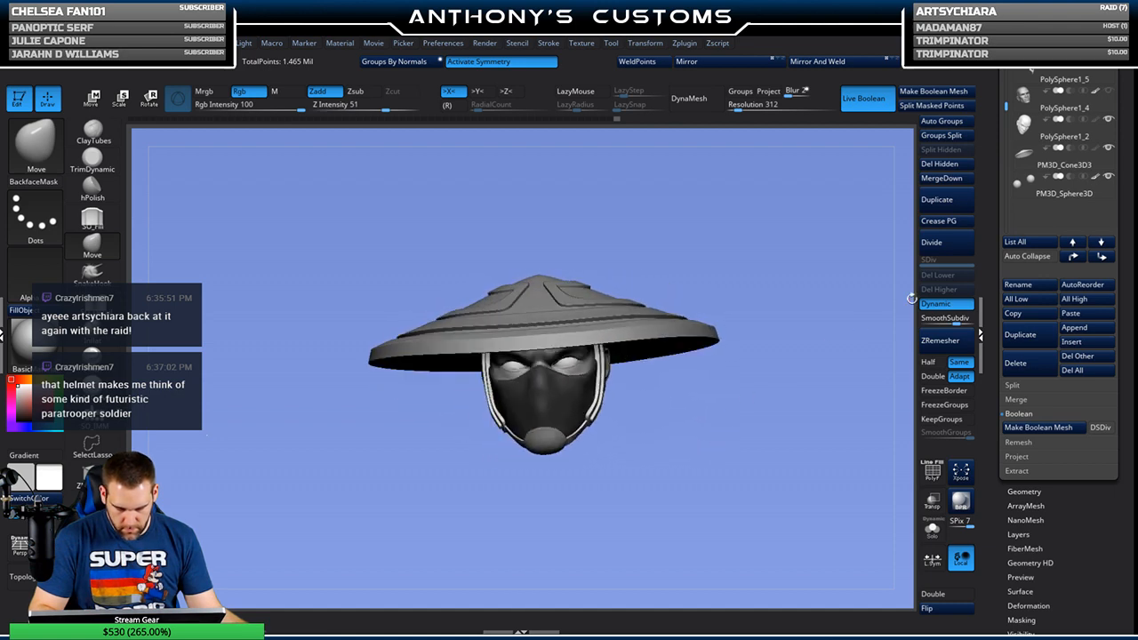
{"action": "left_click", "coordinate": [1085, 314]}
{"action": "mouse_move", "coordinate": [757, 400]}
{"action": "left_mouse_down"}
{"action": "mouse_move", "coordinate": [805, 398]}
{"action": "mouse_move", "coordinate": [777, 471]}
{"action": "mouse_move", "coordinate": [798, 515]}
{"action": "mouse_move", "coordinate": [809, 393]}
{"action": "mouse_move", "coordinate": [765, 400]}
{"action": "left_mouse_up"}
{"action": "left_click", "coordinate": [1108, 178]}
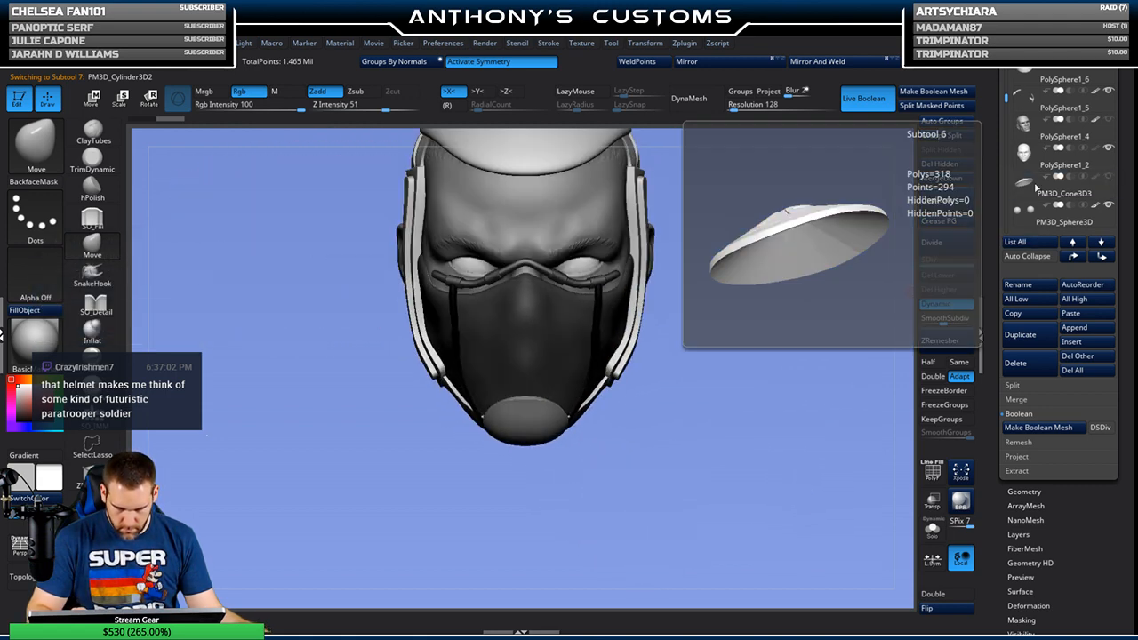
Step: Fill the tube frame with the current white colour
{"action": "left_click_drag", "start_coordinate": [751, 365], "coordinate": [750, 429]}
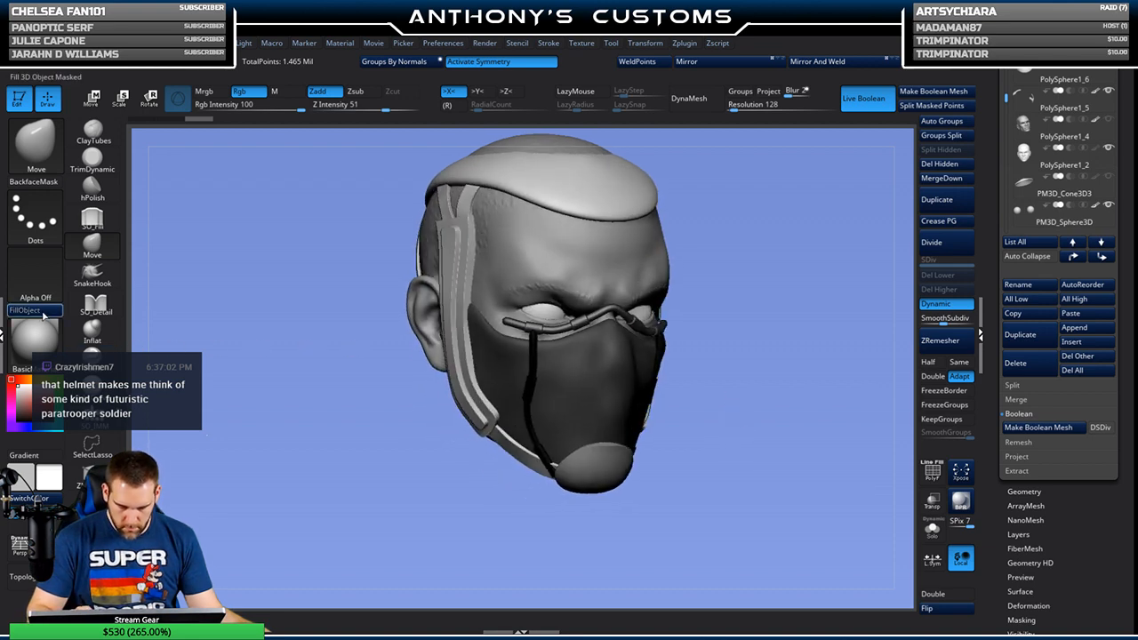
{"action": "left_click_drag", "start_coordinate": [762, 297], "coordinate": [738, 298], "text": "shift"}
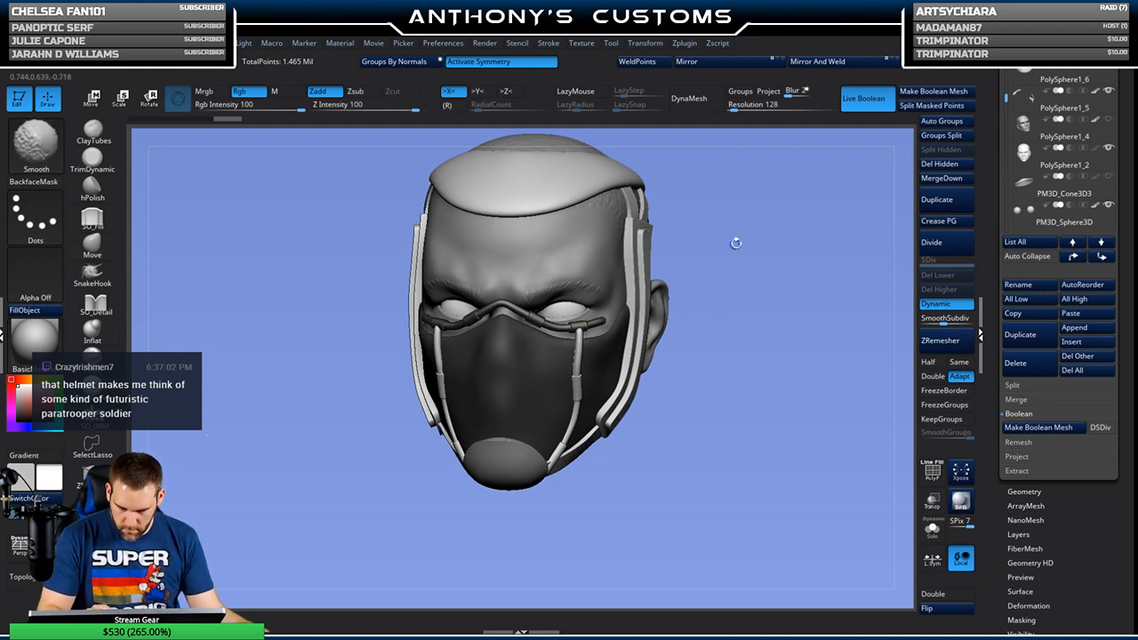
{"action": "mouse_move", "coordinate": [768, 262]}
{"action": "left_mouse_down", "text": "shift"}
{"action": "mouse_move", "coordinate": [776, 279]}
{"action": "mouse_move", "coordinate": [762, 269]}
{"action": "left_mouse_up", "text": "shift"}
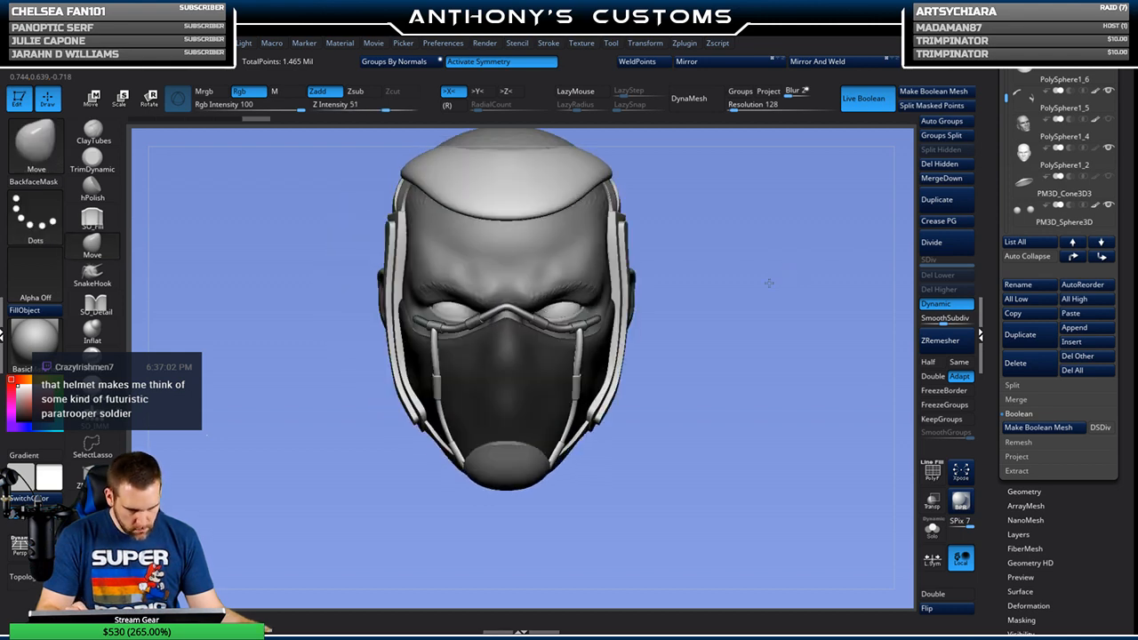
{"action": "left_click_drag", "start_coordinate": [702, 323], "coordinate": [709, 319]}
Step: Fill the face mask and the head with white, and refill the tube frame with both colour and material
{"action": "left_click", "coordinate": [540, 370], "text": "alt"}
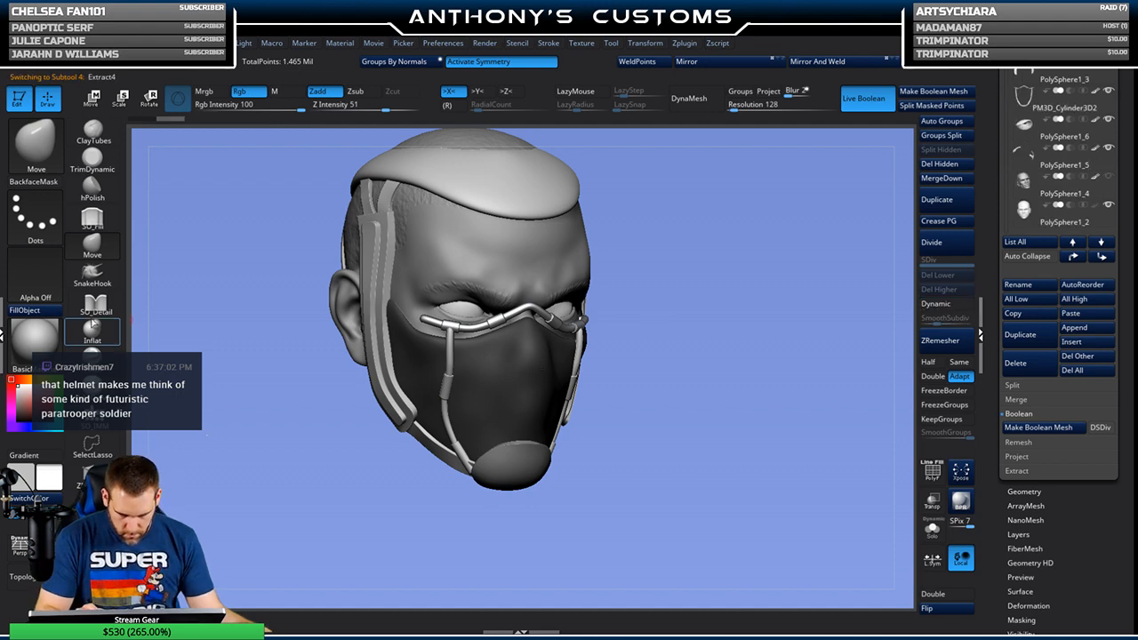
{"action": "left_click", "coordinate": [25, 311]}
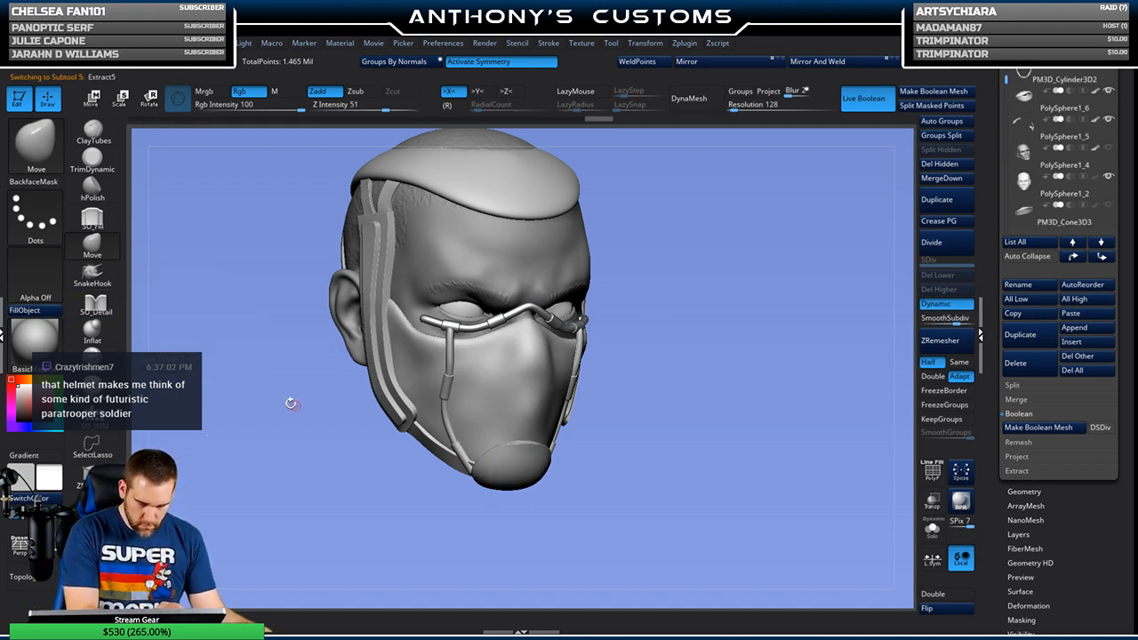
{"action": "left_click", "coordinate": [460, 262], "text": "alt"}
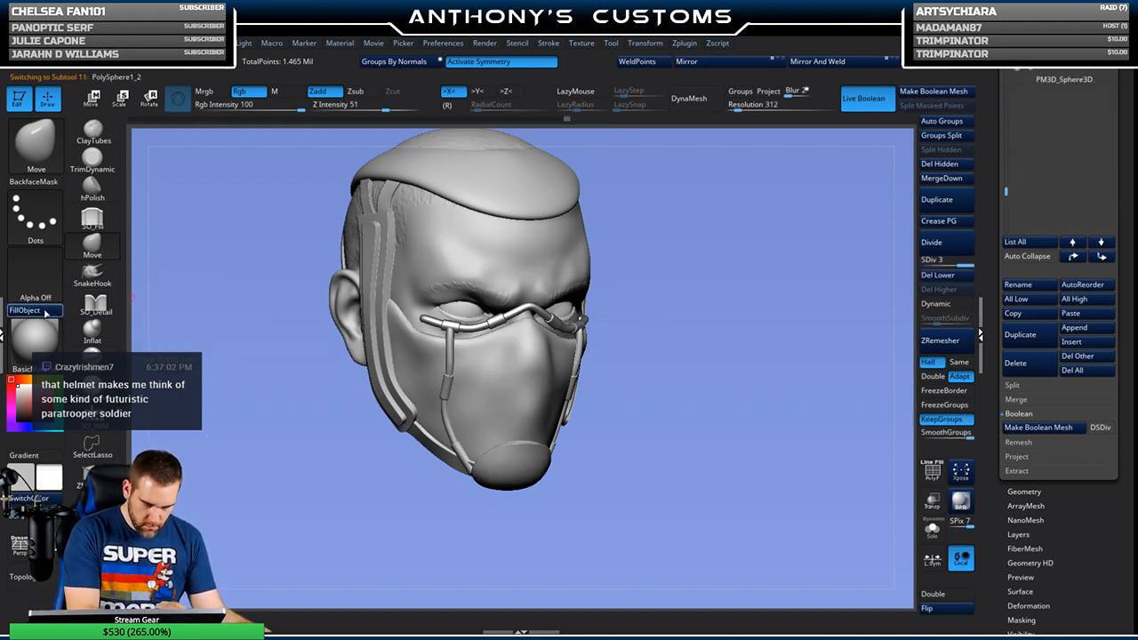
{"action": "left_click_drag", "start_coordinate": [679, 288], "coordinate": [653, 285]}
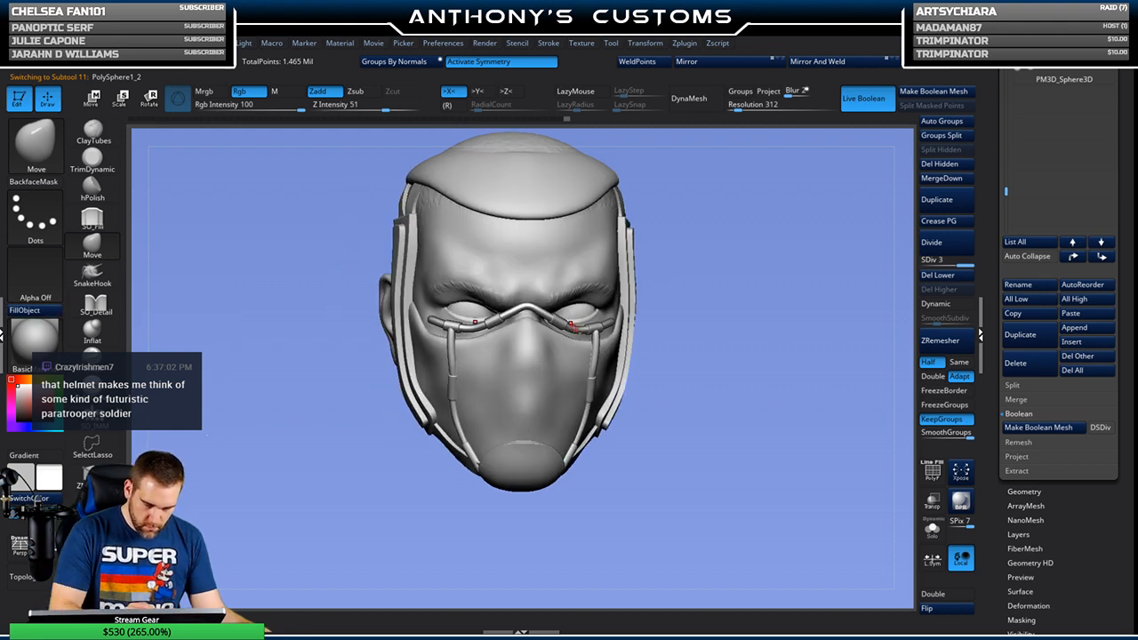
{"action": "left_click", "coordinate": [572, 327], "text": "alt"}
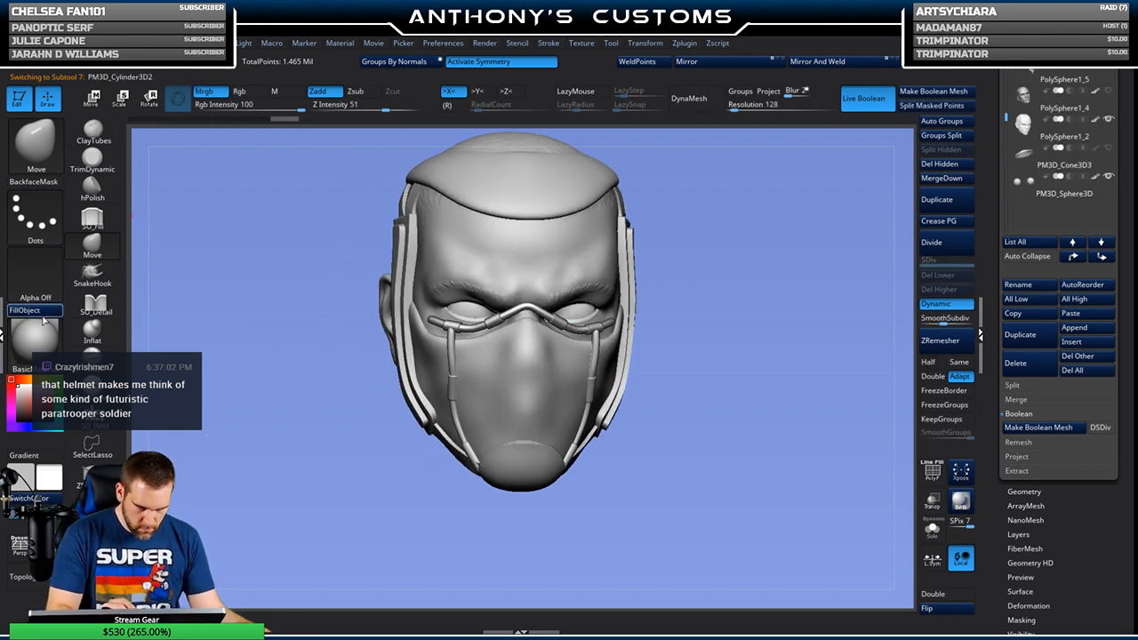
{"action": "left_click_drag", "start_coordinate": [736, 334], "coordinate": [741, 336]}
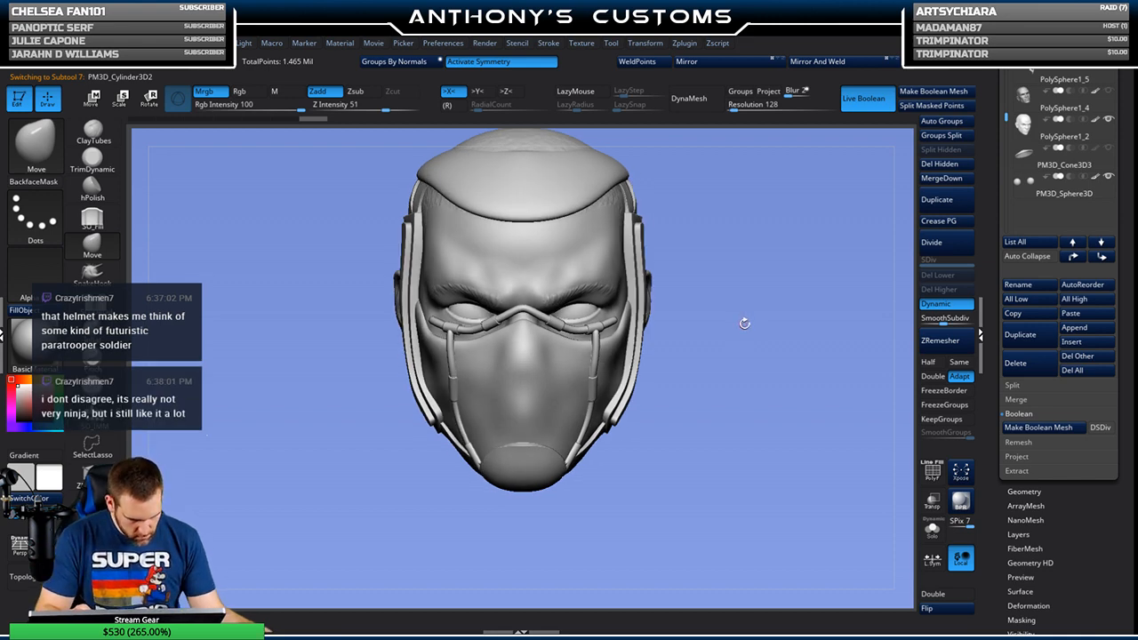
Step: Move the tube frame down by about 0.07 with the transform gizmo
{"action": "key", "text": "w"}
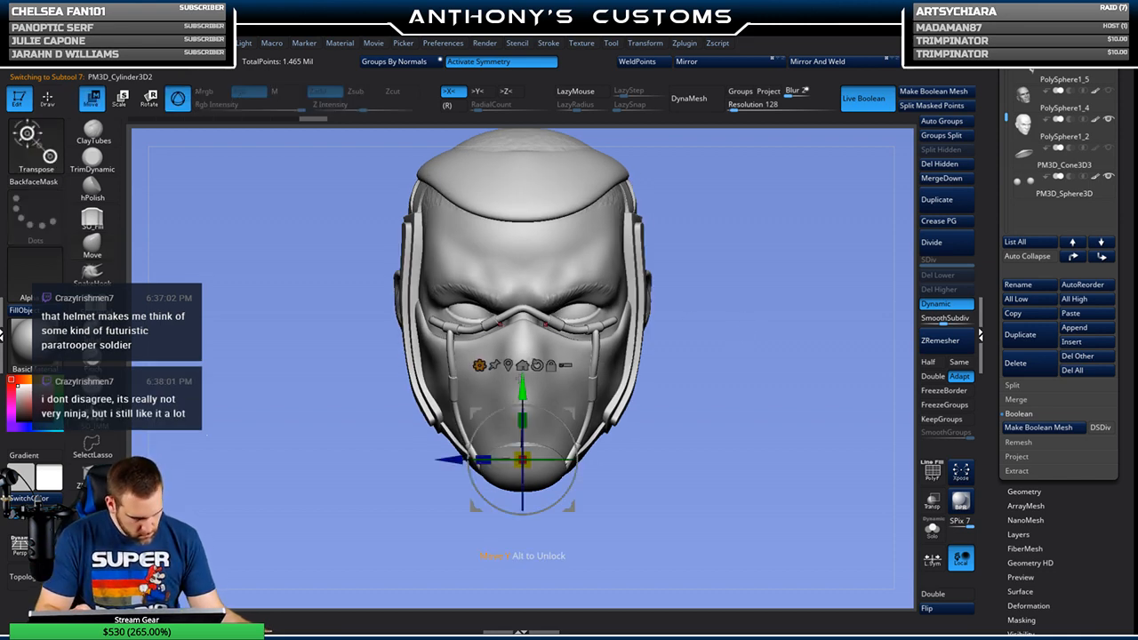
{"action": "left_click_drag", "start_coordinate": [522, 390], "coordinate": [523, 399]}
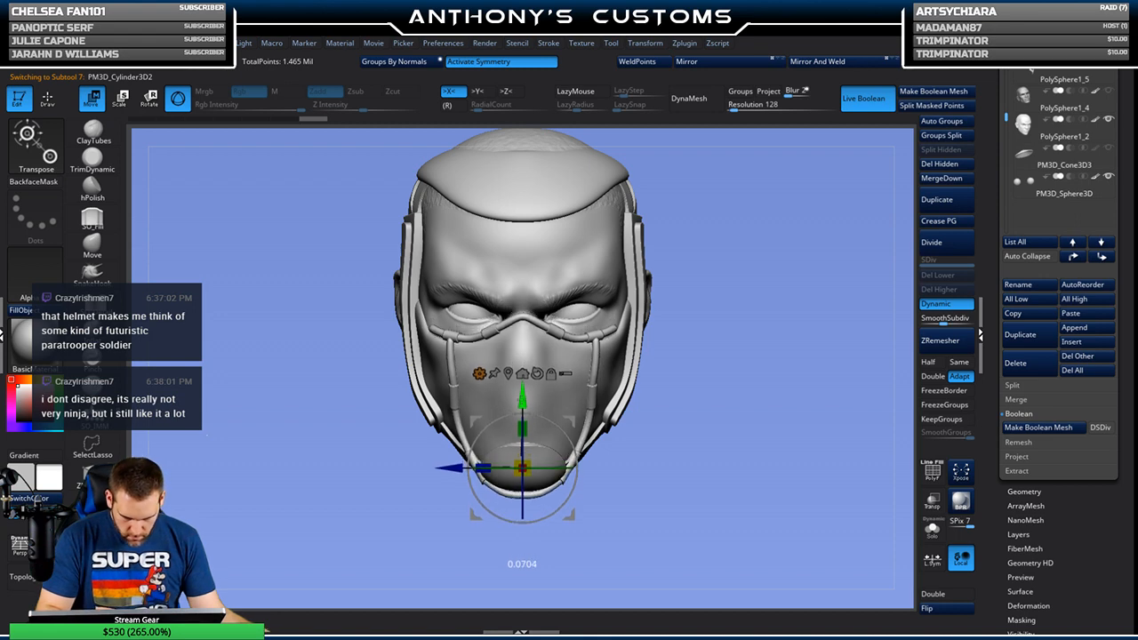
{"action": "left_click_drag", "start_coordinate": [712, 354], "coordinate": [725, 278]}
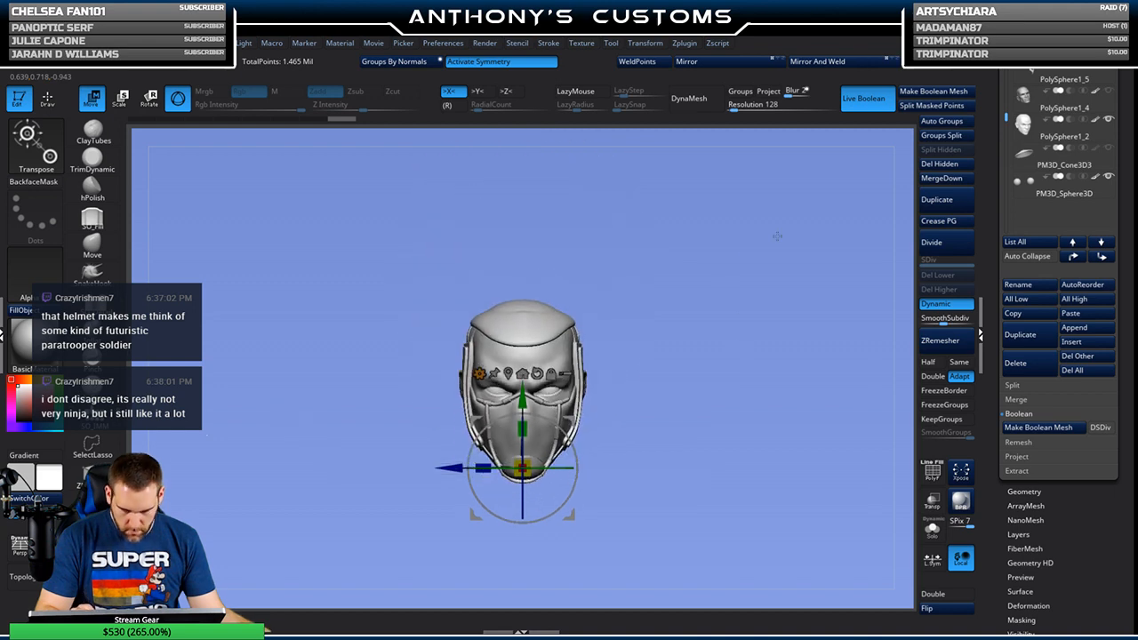
Step: Show the hat subtool again and return to the Move brush
{"action": "left_click", "coordinate": [1110, 151]}
{"action": "mouse_move", "coordinate": [747, 397]}
{"action": "left_mouse_down"}
{"action": "mouse_move", "coordinate": [709, 395]}
{"action": "mouse_move", "coordinate": [729, 395]}
{"action": "left_mouse_up"}
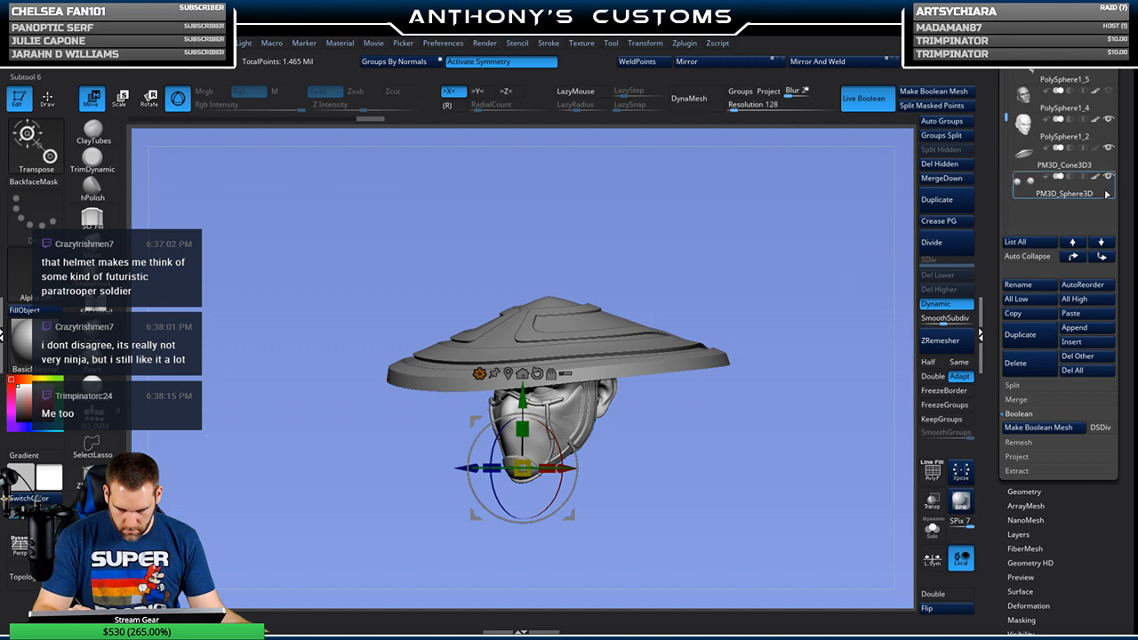
{"action": "key", "text": "q"}
{"action": "left_click", "coordinate": [1113, 125]}
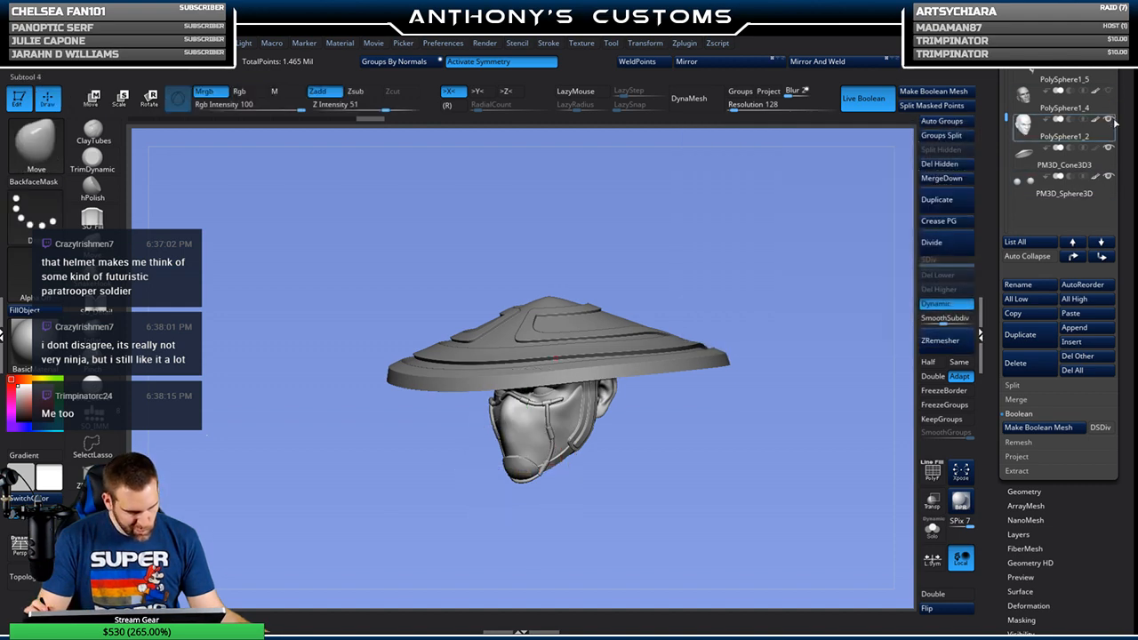
Step: Select the PolySphere1_6 subtool and hide the tube frame to view the mask without it
{"action": "left_click_drag", "start_coordinate": [1006, 115], "coordinate": [1007, 79]}
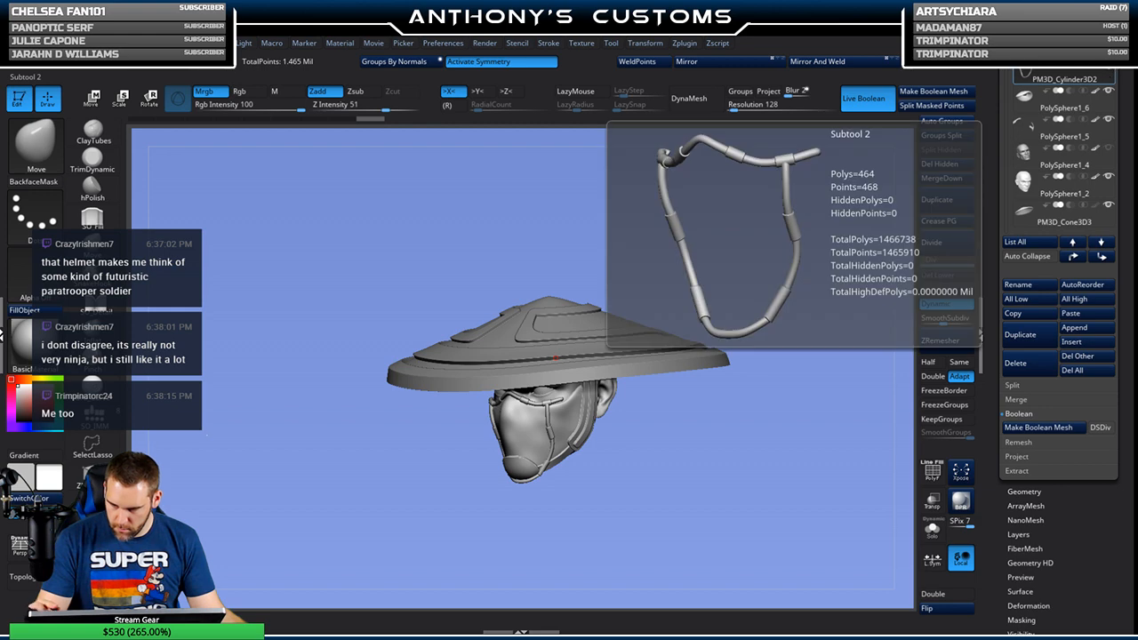
{"action": "left_click", "coordinate": [1053, 106]}
{"action": "left_click_drag", "start_coordinate": [776, 334], "coordinate": [716, 340]}
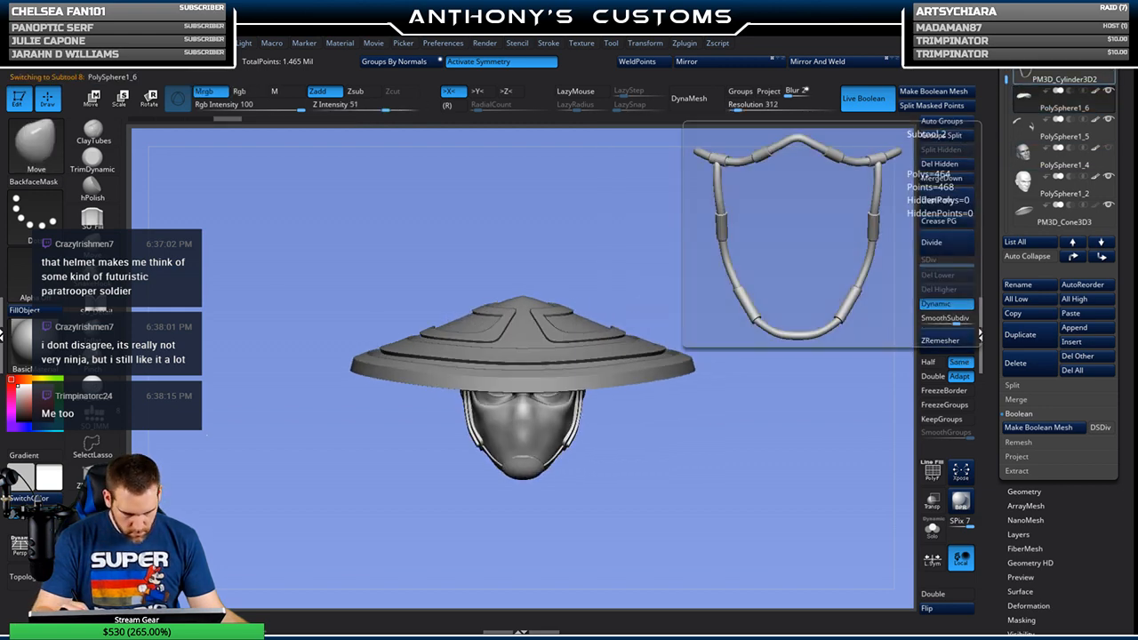
{"action": "left_click_drag", "start_coordinate": [782, 336], "coordinate": [804, 281]}
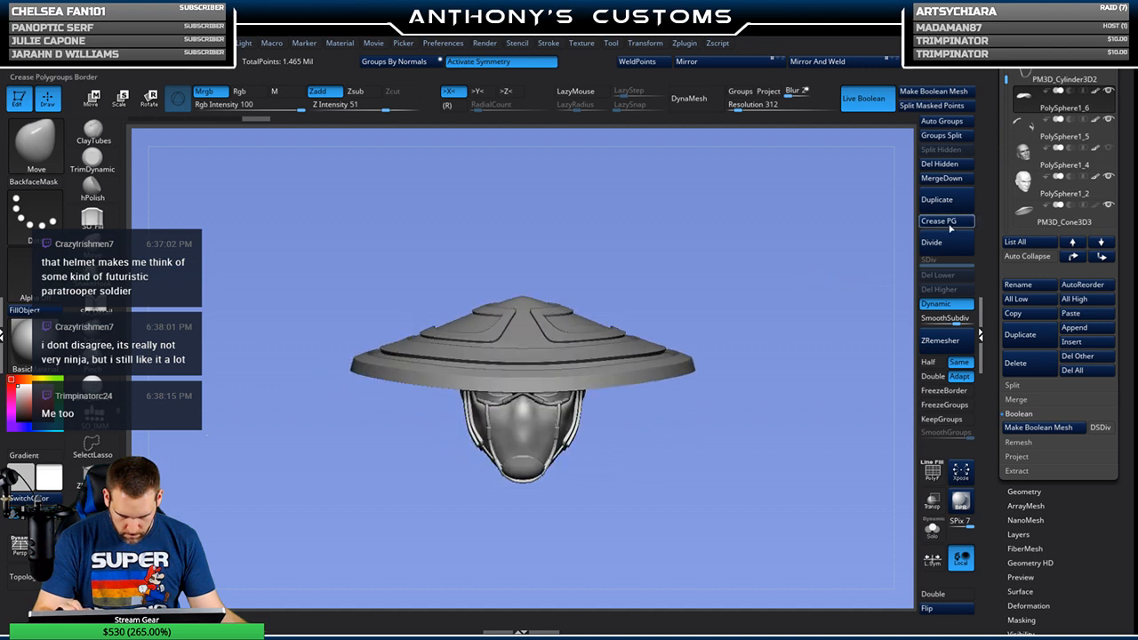
{"action": "left_click", "coordinate": [1109, 65]}
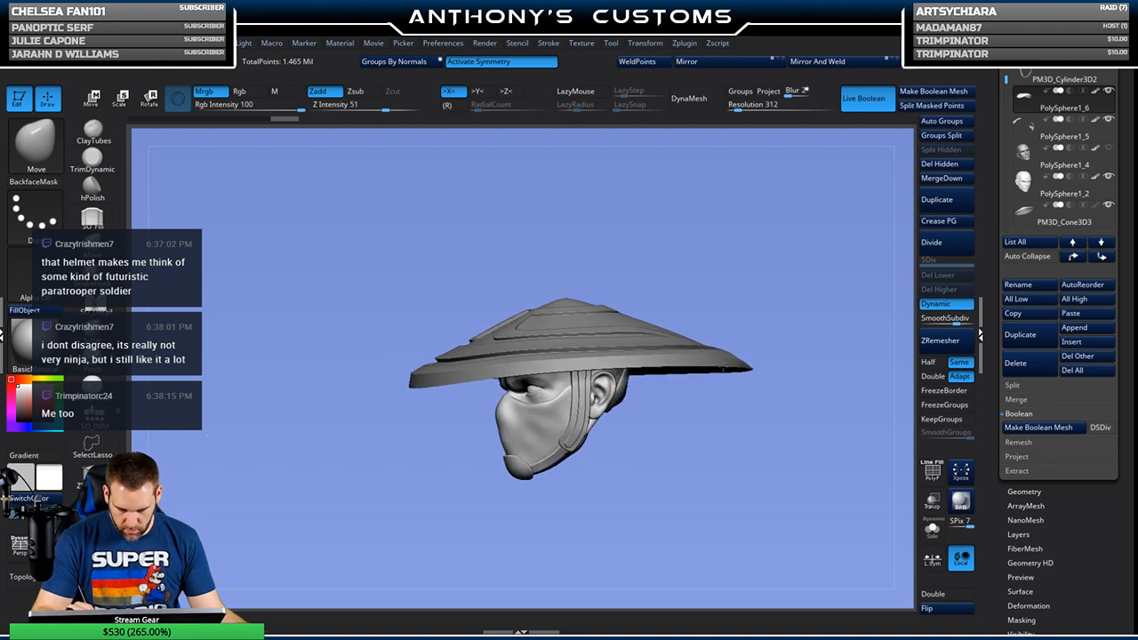
Step: Select the face mask and reshape its front with the Move brush
{"action": "left_click_drag", "start_coordinate": [772, 363], "coordinate": [717, 320]}
{"action": "left_click", "coordinate": [524, 396], "text": "alt"}
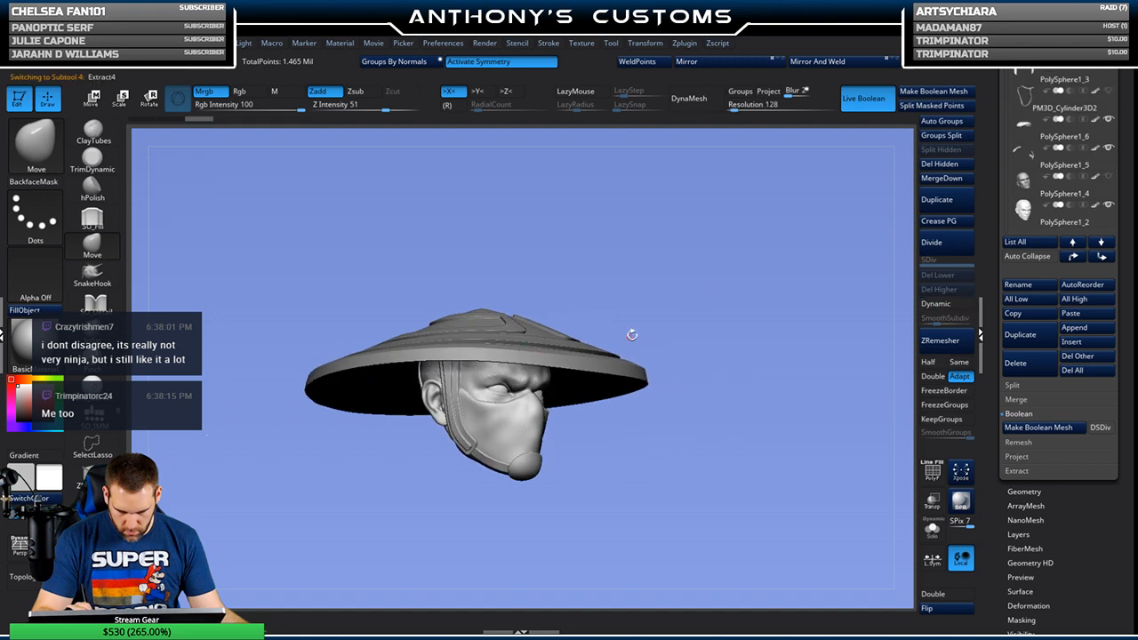
{"action": "right_click", "coordinate": [708, 285]}
{"action": "right_click_drag", "start_coordinate": [719, 246], "coordinate": [699, 374], "text": "ctrl"}
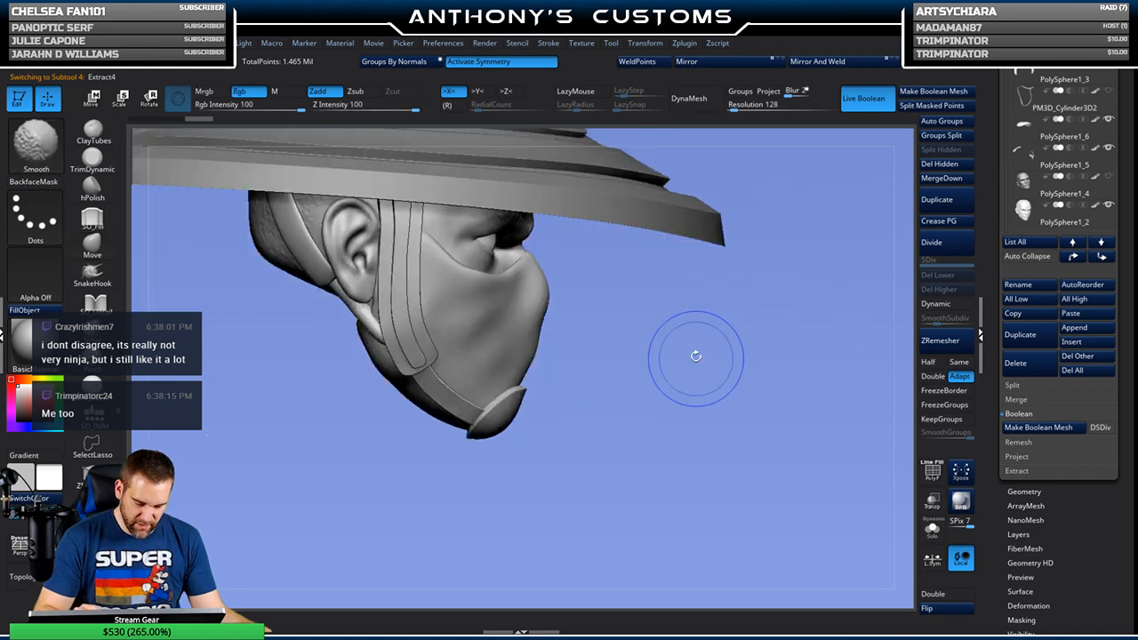
{"action": "right_click", "coordinate": [651, 328]}
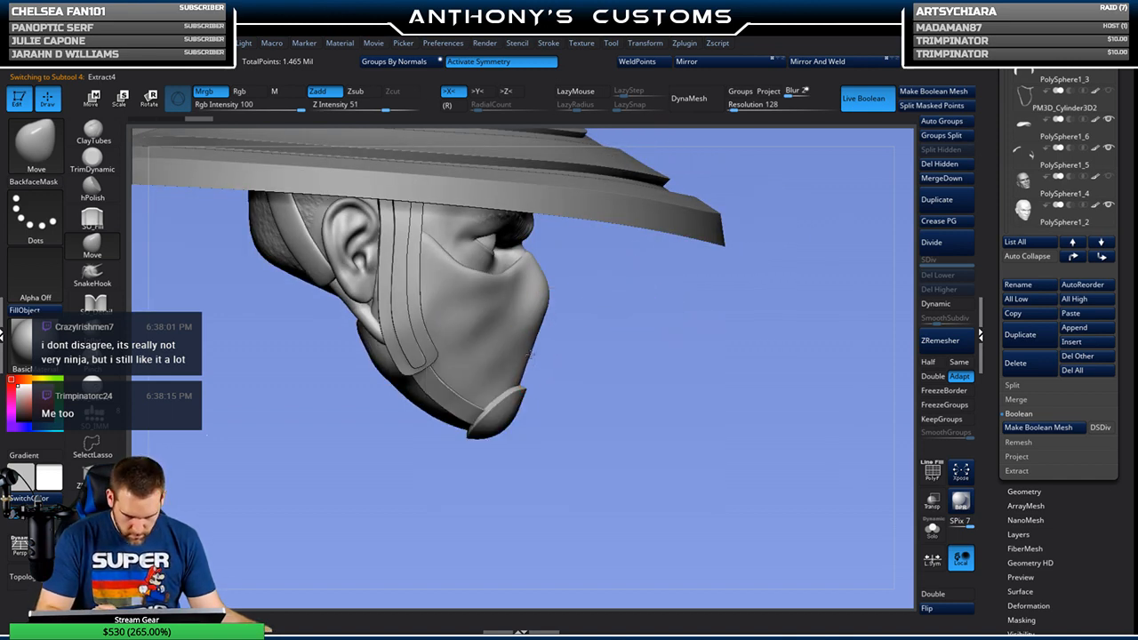
{"action": "right_click_drag", "start_coordinate": [638, 394], "coordinate": [568, 359]}
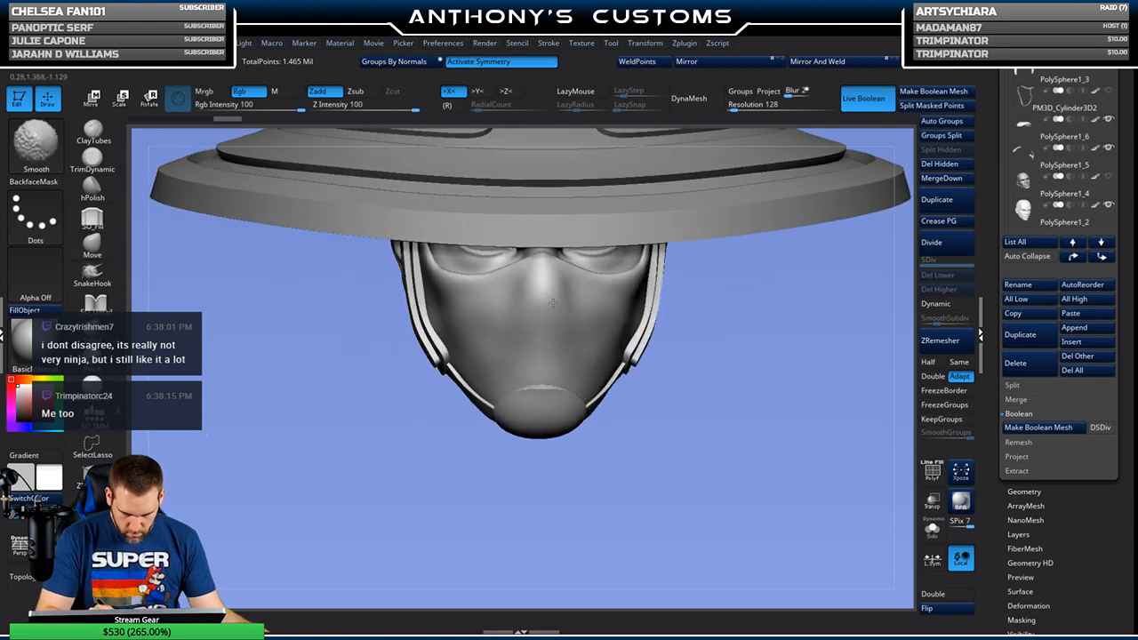
{"action": "mouse_move", "coordinate": [660, 372]}
{"action": "right_mouse_down"}
{"action": "mouse_move", "coordinate": [544, 338]}
{"action": "mouse_move", "coordinate": [725, 387]}
{"action": "mouse_move", "coordinate": [688, 307]}
{"action": "mouse_move", "coordinate": [652, 365]}
{"action": "mouse_move", "coordinate": [608, 372]}
{"action": "mouse_move", "coordinate": [678, 373]}
{"action": "mouse_move", "coordinate": [700, 358]}
{"action": "right_mouse_up"}
Step: Check the face mask's mesh and subdivide it once to SDiv 2
{"action": "right_click_drag", "start_coordinate": [688, 438], "coordinate": [741, 455]}
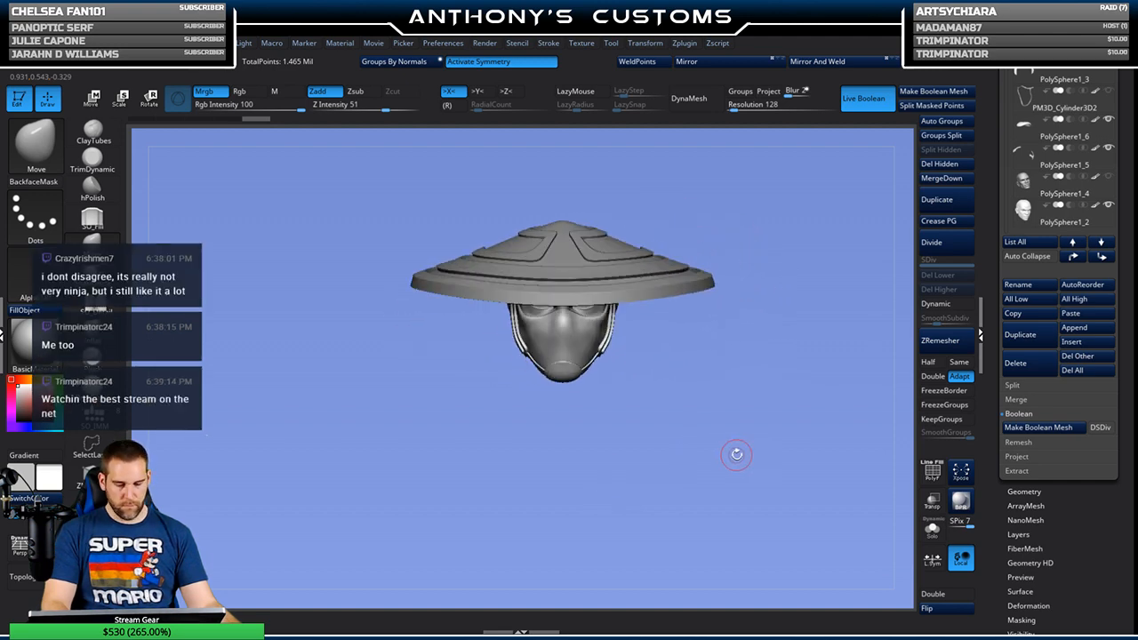
{"action": "right_click_drag", "start_coordinate": [718, 448], "coordinate": [734, 458], "text": "ctrl"}
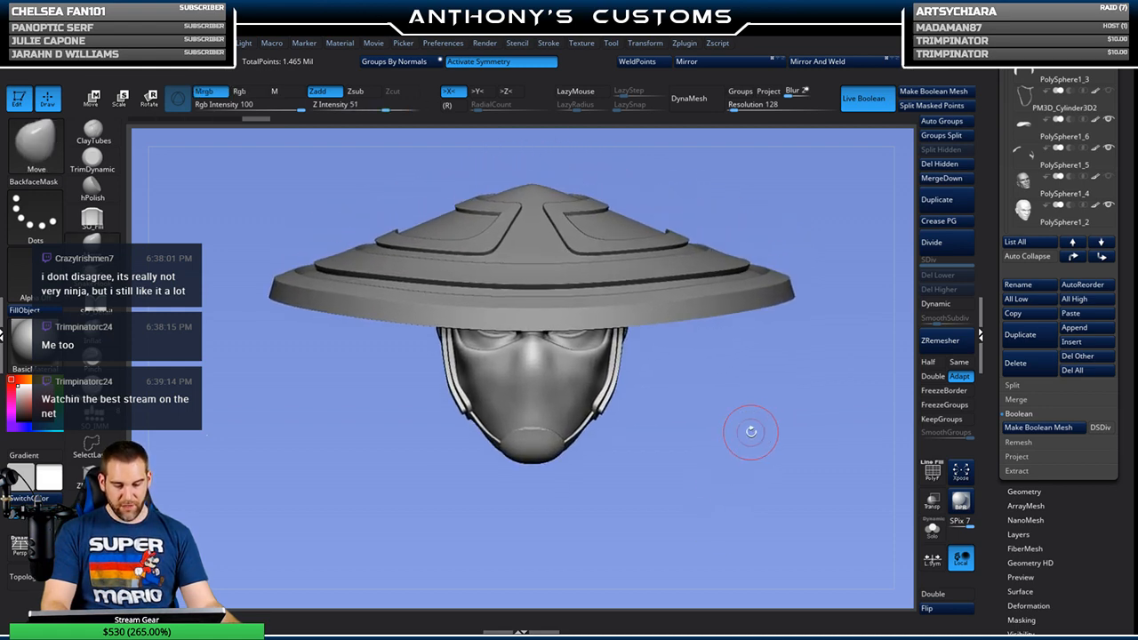
{"action": "key", "text": "f"}
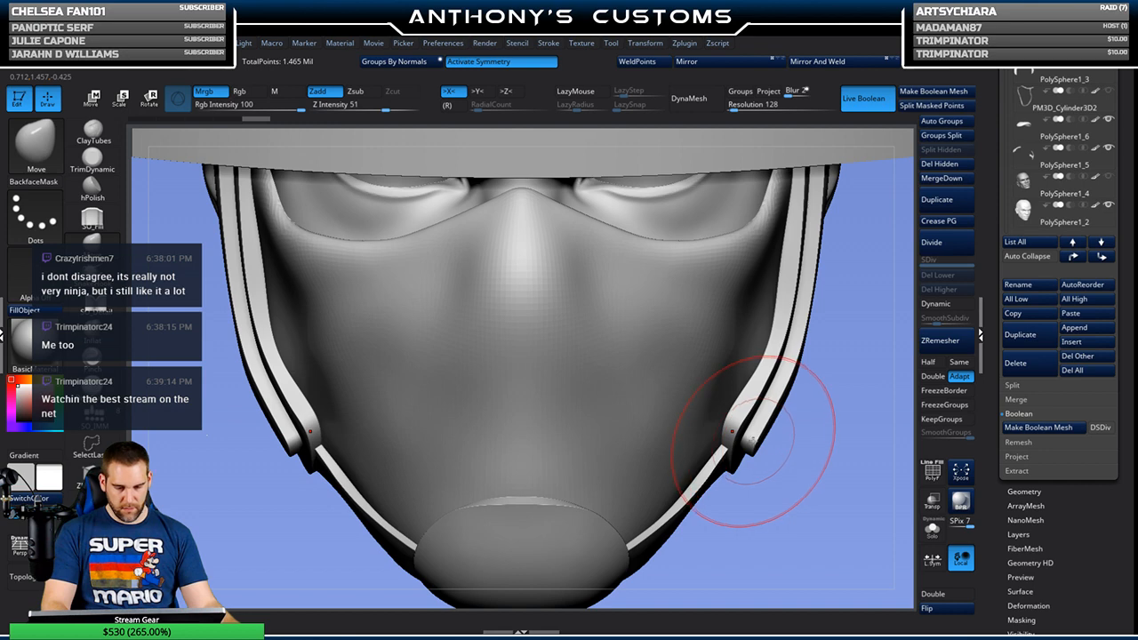
{"action": "key", "text": "f"}
{"action": "key", "text": "shift+f"}
{"action": "key", "text": "shift+f"}
{"action": "left_click", "coordinate": [946, 242]}
{"action": "mouse_move", "coordinate": [782, 409]}
{"action": "left_mouse_down"}
{"action": "mouse_move", "coordinate": [727, 449]}
{"action": "mouse_move", "coordinate": [703, 451]}
{"action": "mouse_move", "coordinate": [743, 438]}
{"action": "mouse_move", "coordinate": [752, 456]}
{"action": "mouse_move", "coordinate": [770, 452]}
{"action": "left_mouse_up"}
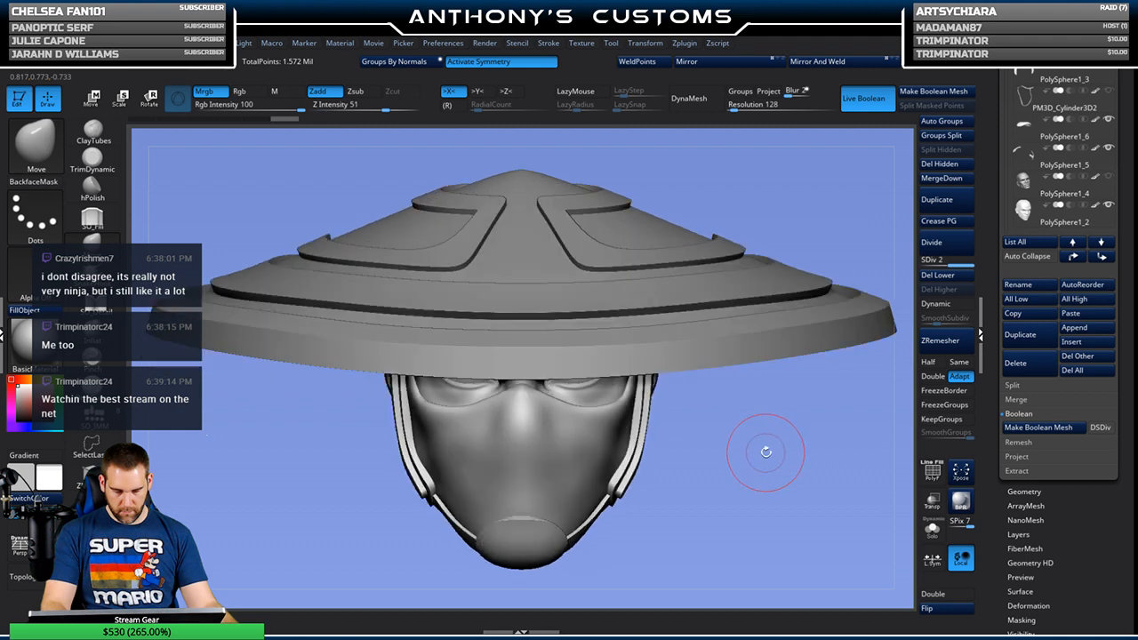
Step: Show the tube frame PM3D_Cylinder3D2 again over the mask and make it the active subtool
{"action": "mouse_move", "coordinate": [770, 460]}
{"action": "left_mouse_down"}
{"action": "mouse_move", "coordinate": [657, 453]}
{"action": "mouse_move", "coordinate": [739, 406]}
{"action": "mouse_move", "coordinate": [799, 468]}
{"action": "mouse_move", "coordinate": [787, 460]}
{"action": "left_mouse_up"}
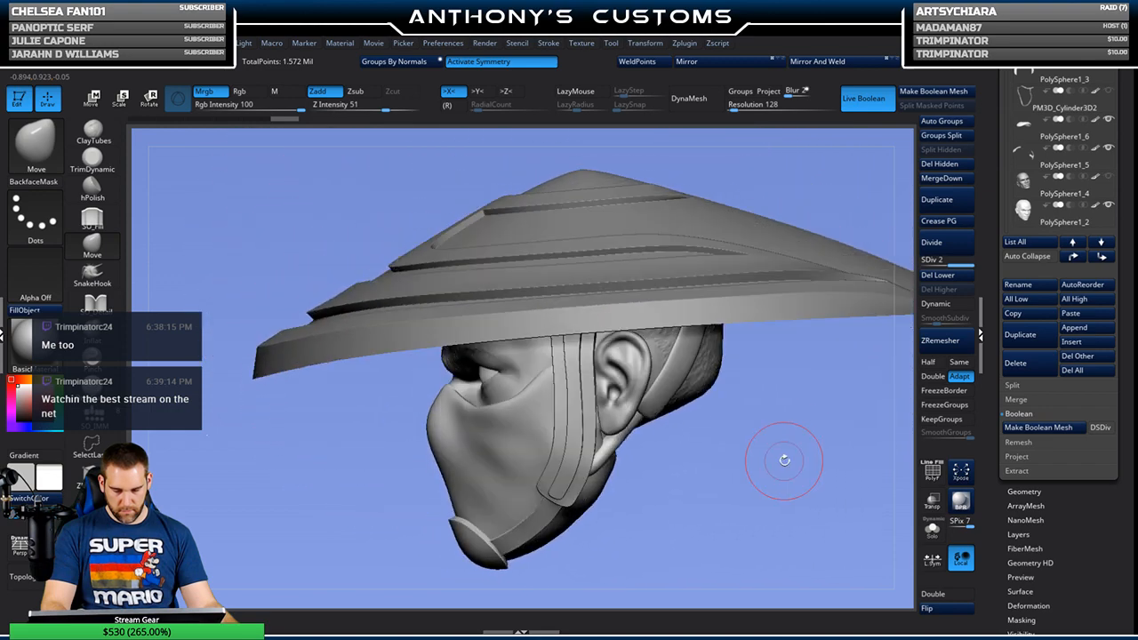
{"action": "left_click_drag", "start_coordinate": [714, 469], "coordinate": [767, 462], "text": "shift"}
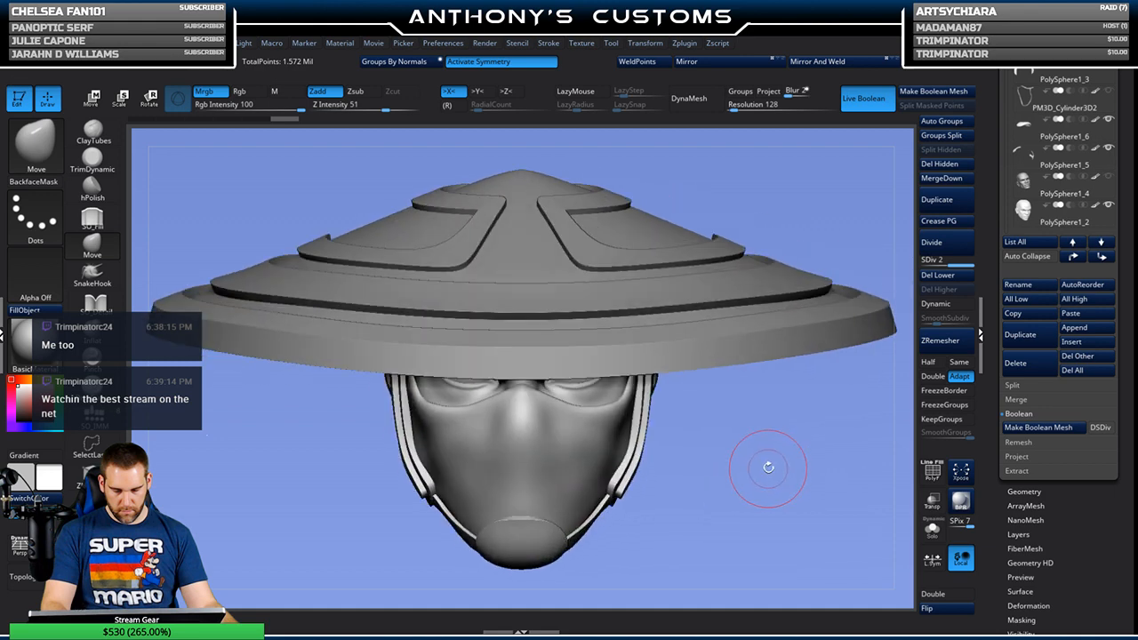
{"action": "left_click", "coordinate": [1107, 92]}
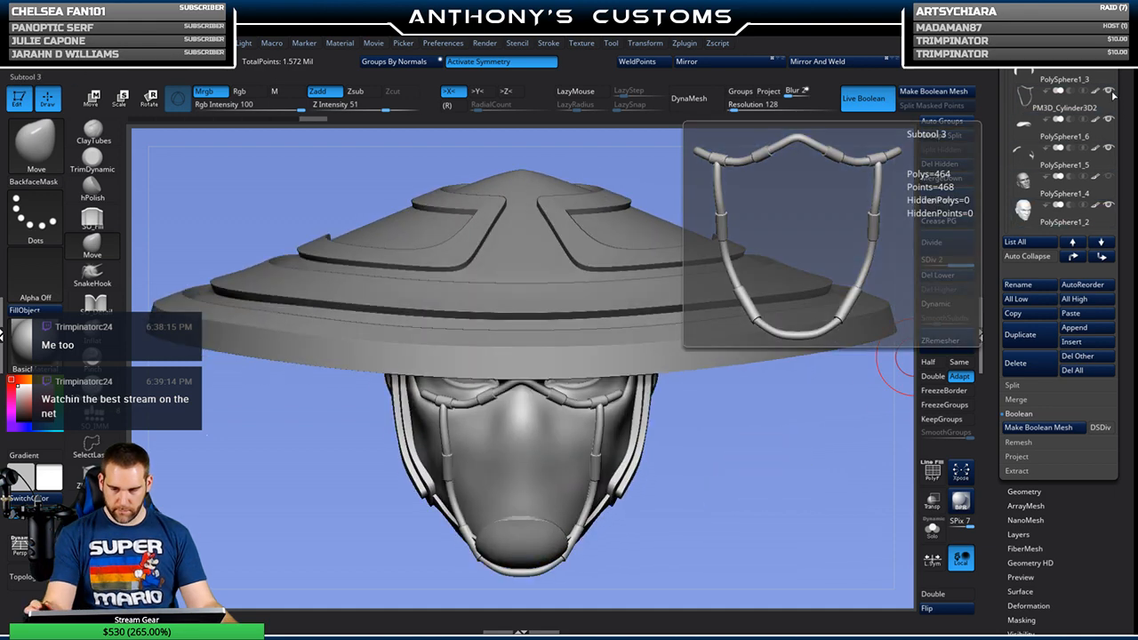
{"action": "left_click", "coordinate": [603, 406], "text": "alt"}
Step: Pull the upper ends of the tube frame back to the side straps symmetrically with the Move brush
{"action": "left_click_drag", "start_coordinate": [744, 429], "coordinate": [680, 424]}
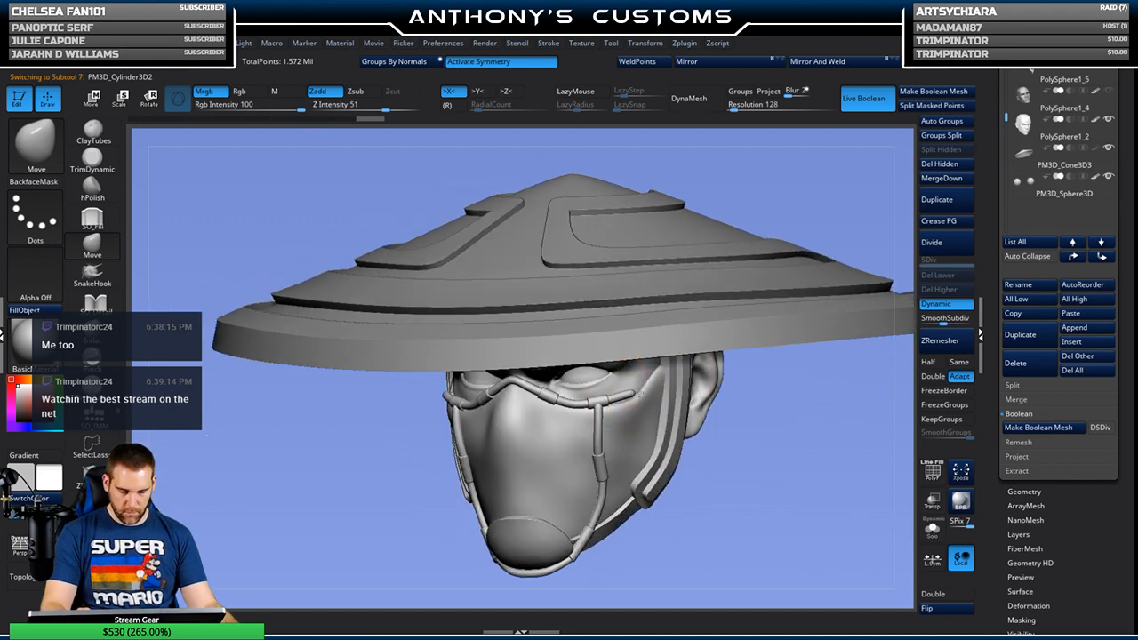
{"action": "left_click_drag", "start_coordinate": [786, 396], "coordinate": [722, 389]}
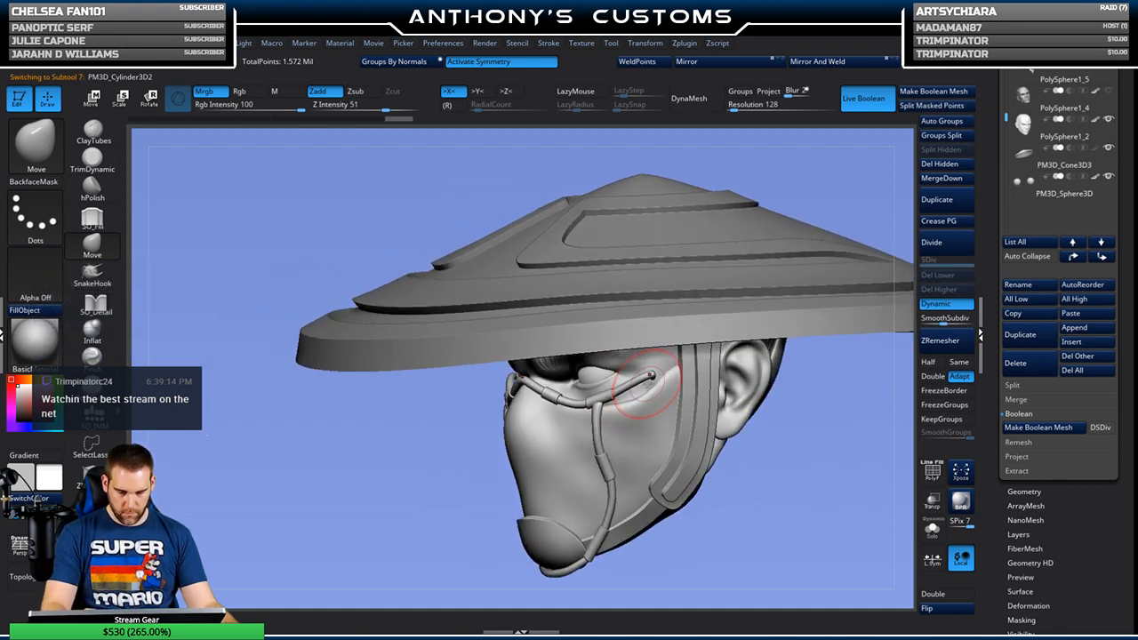
{"action": "left_click_drag", "start_coordinate": [803, 424], "coordinate": [679, 358]}
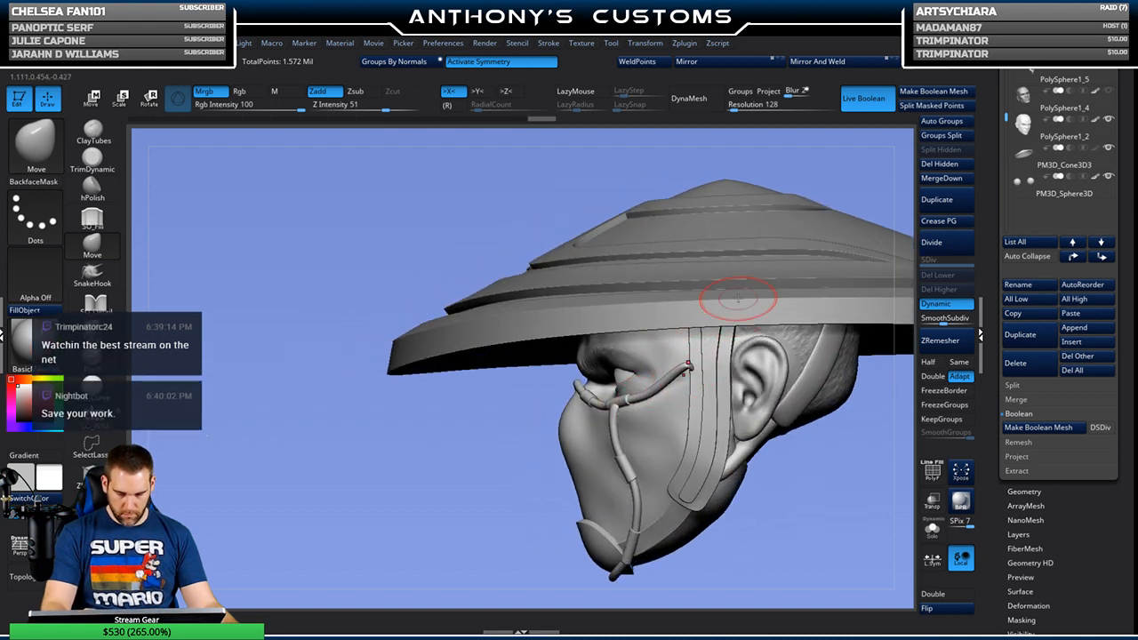
{"action": "mouse_move", "coordinate": [771, 511]}
{"action": "left_mouse_down"}
{"action": "mouse_move", "coordinate": [725, 405]}
{"action": "mouse_move", "coordinate": [747, 384]}
{"action": "mouse_move", "coordinate": [752, 321]}
{"action": "mouse_move", "coordinate": [694, 371]}
{"action": "left_mouse_up"}
{"action": "right_click", "coordinate": [727, 403]}
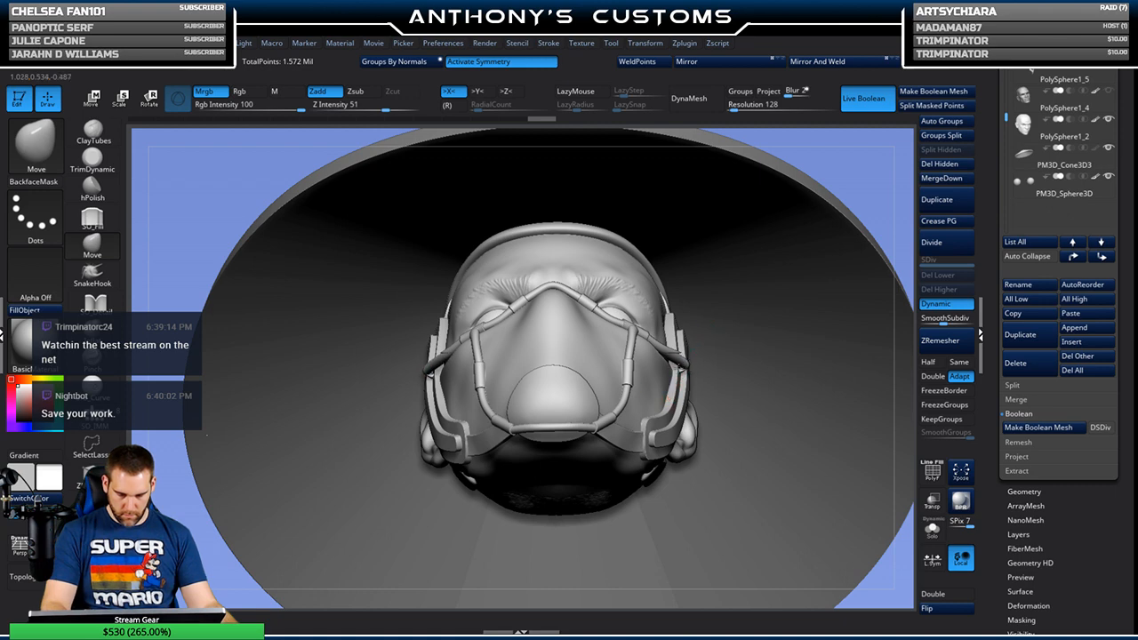
Step: Inspect the tube frame around the mask and display its polygroups with PolyFrame
{"action": "left_click_drag", "start_coordinate": [729, 400], "coordinate": [734, 494]}
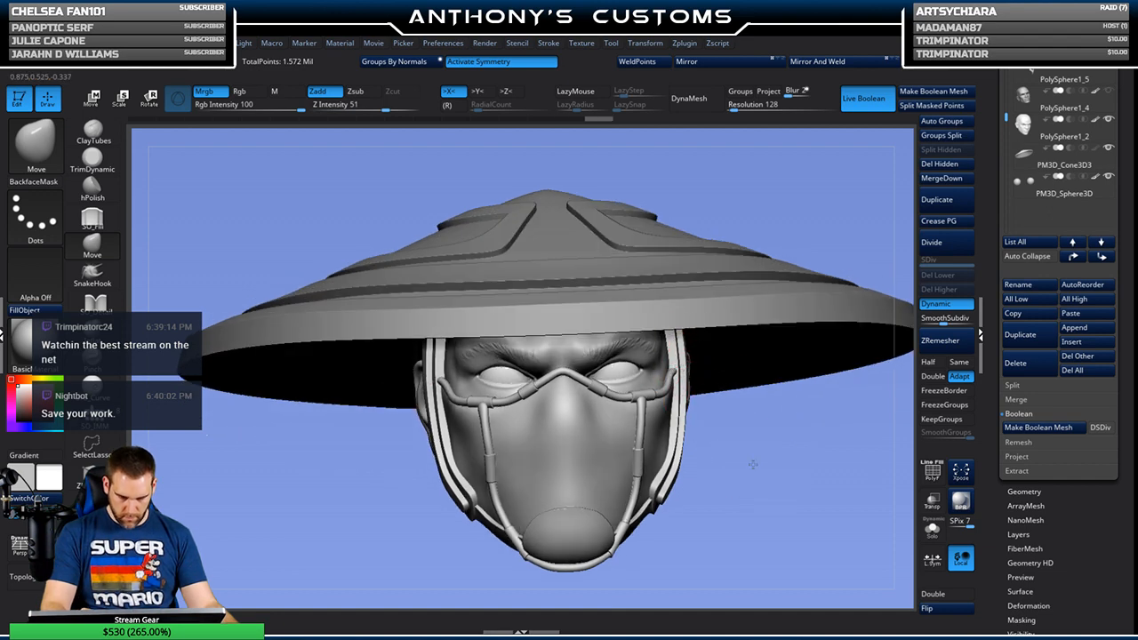
{"action": "left_click_drag", "start_coordinate": [752, 464], "coordinate": [750, 468]}
{"action": "left_click_drag", "start_coordinate": [756, 391], "coordinate": [634, 514]}
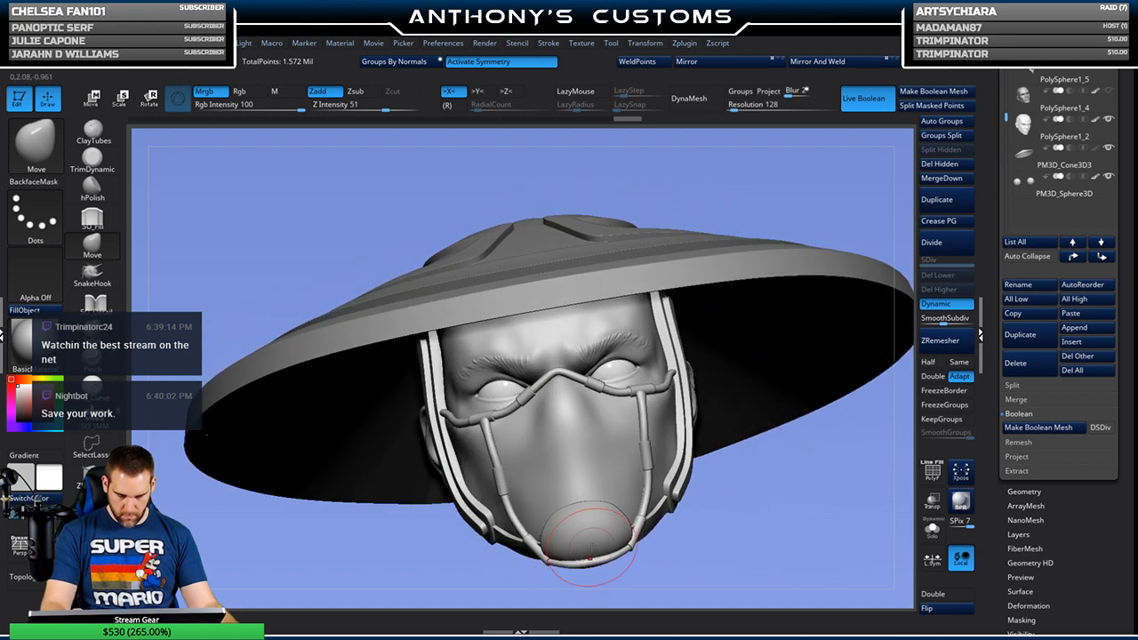
{"action": "left_click_drag", "start_coordinate": [788, 474], "coordinate": [700, 451], "text": "shift"}
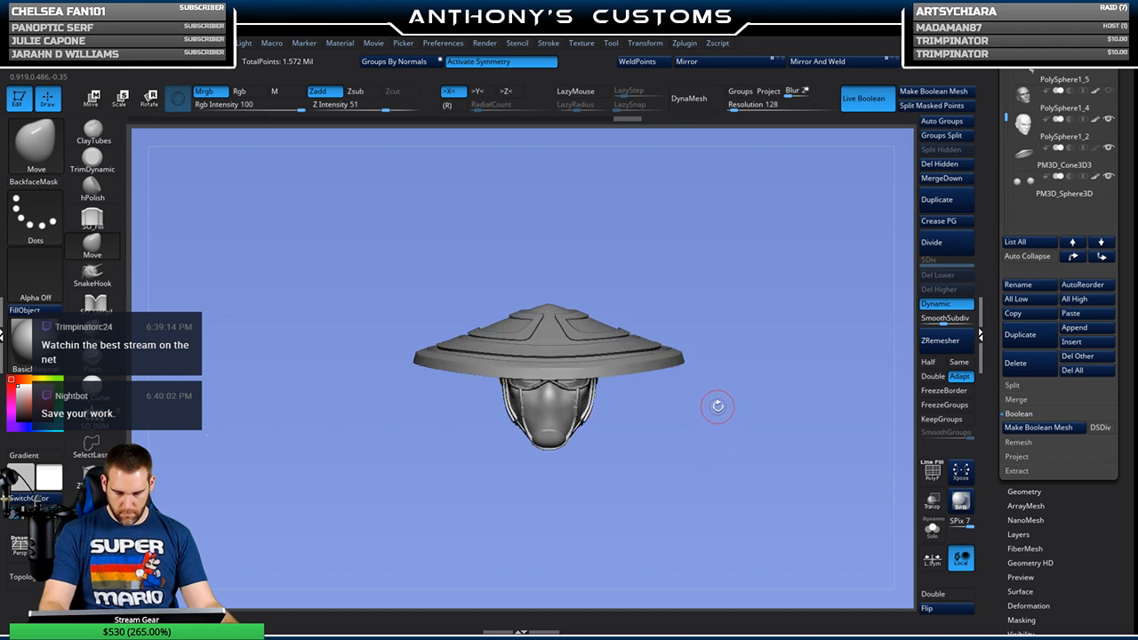
{"action": "key", "text": "shift+f"}
{"action": "left_click_drag", "start_coordinate": [717, 423], "coordinate": [713, 544]}
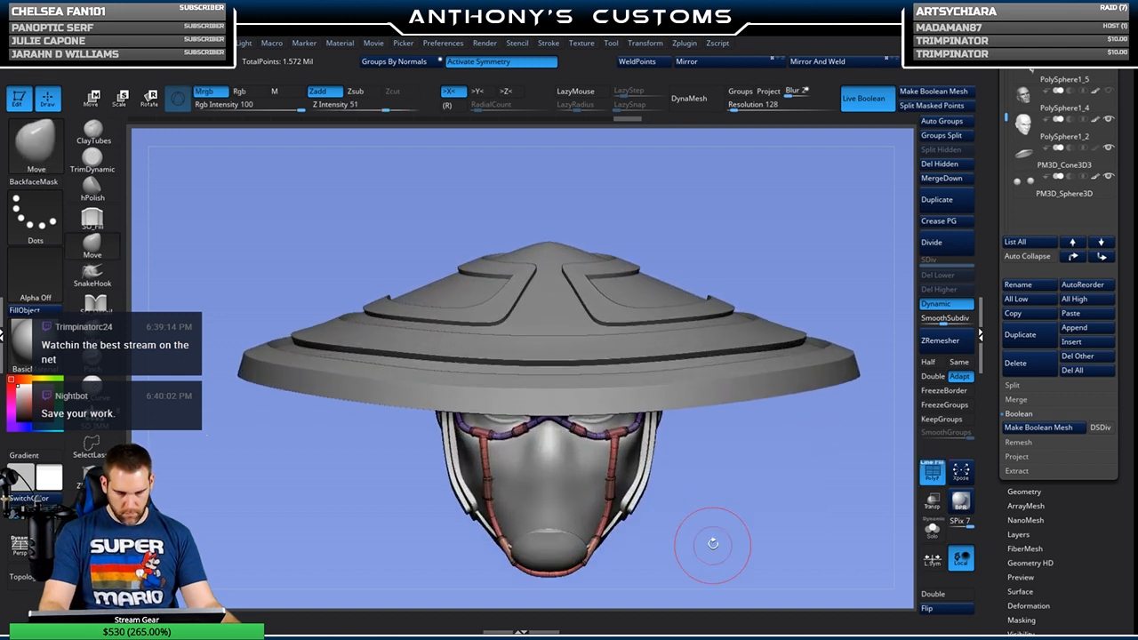
{"action": "left_click_drag", "start_coordinate": [727, 503], "coordinate": [717, 381]}
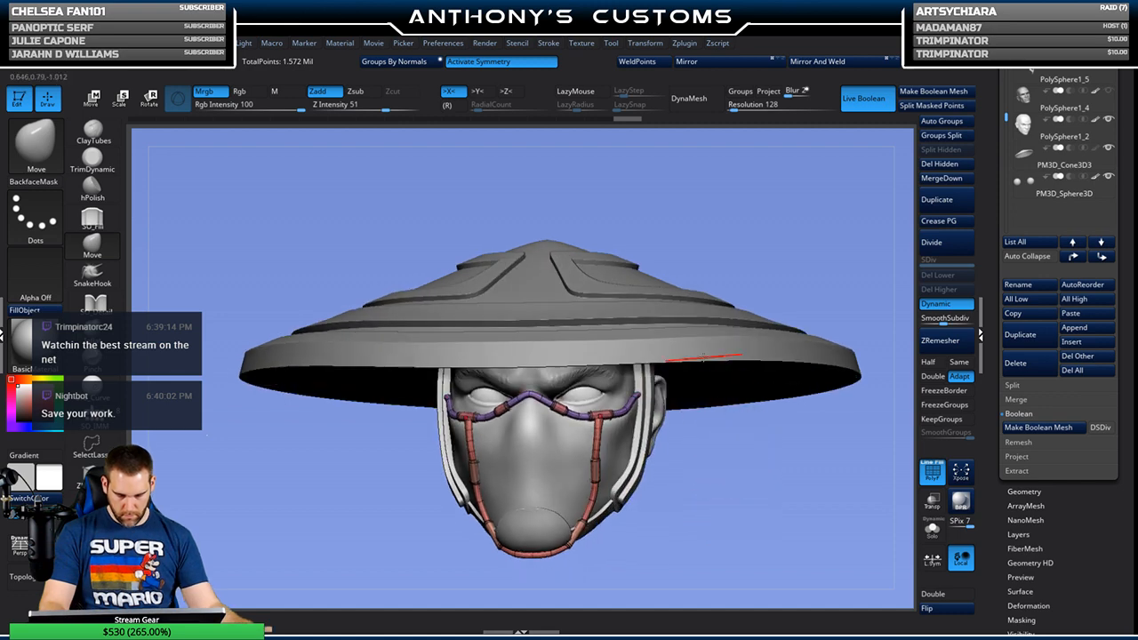
Step: Isolate the frame's upper bar with its couplings and separate the side and chin tubes into their own subtool with Split Hidden
{"action": "left_click", "coordinate": [580, 416], "text": "ctrl+shift"}
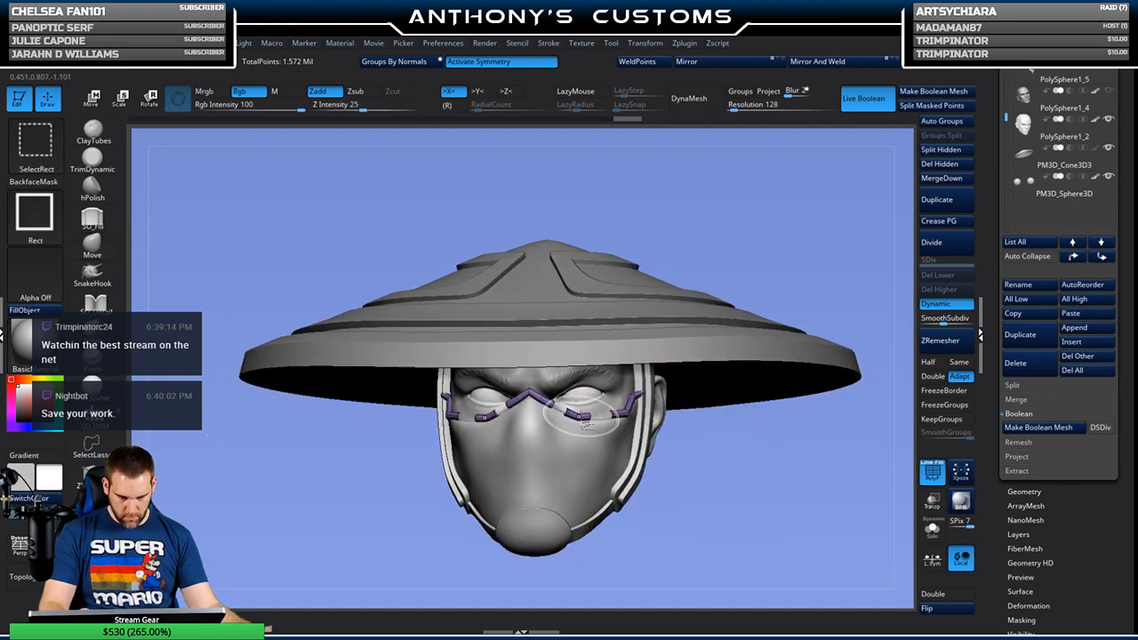
{"action": "left_click", "coordinate": [755, 468], "text": "ctrl+shift"}
{"action": "left_click", "coordinate": [609, 416], "text": "ctrl+shift"}
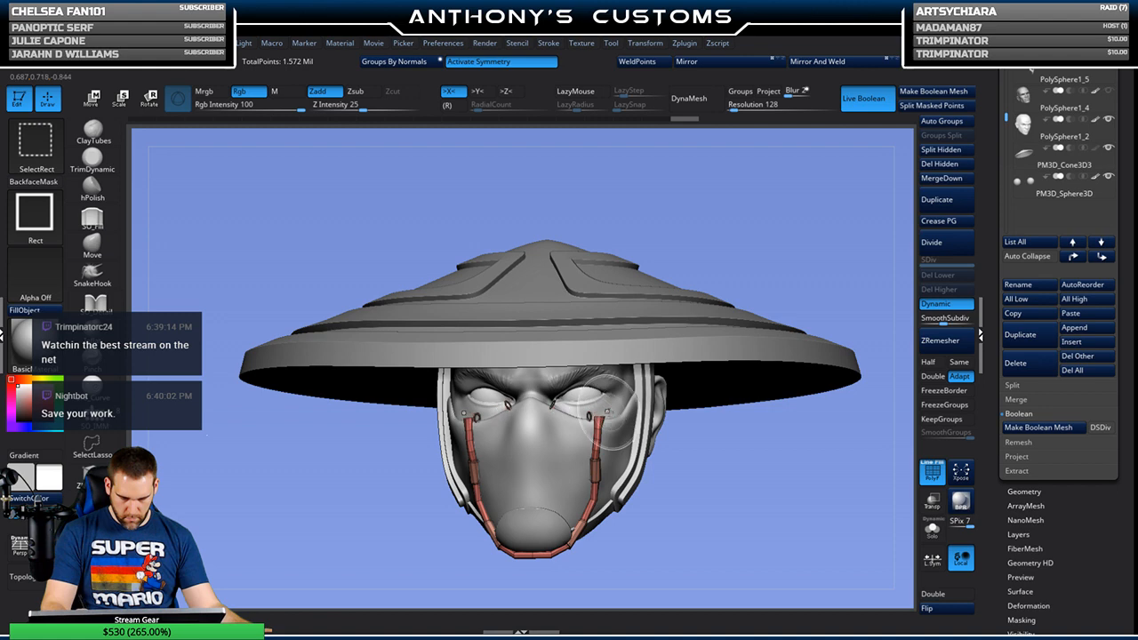
{"action": "left_click", "coordinate": [789, 463], "text": "ctrl+shift"}
{"action": "left_click", "coordinate": [769, 446], "text": "ctrl+shift"}
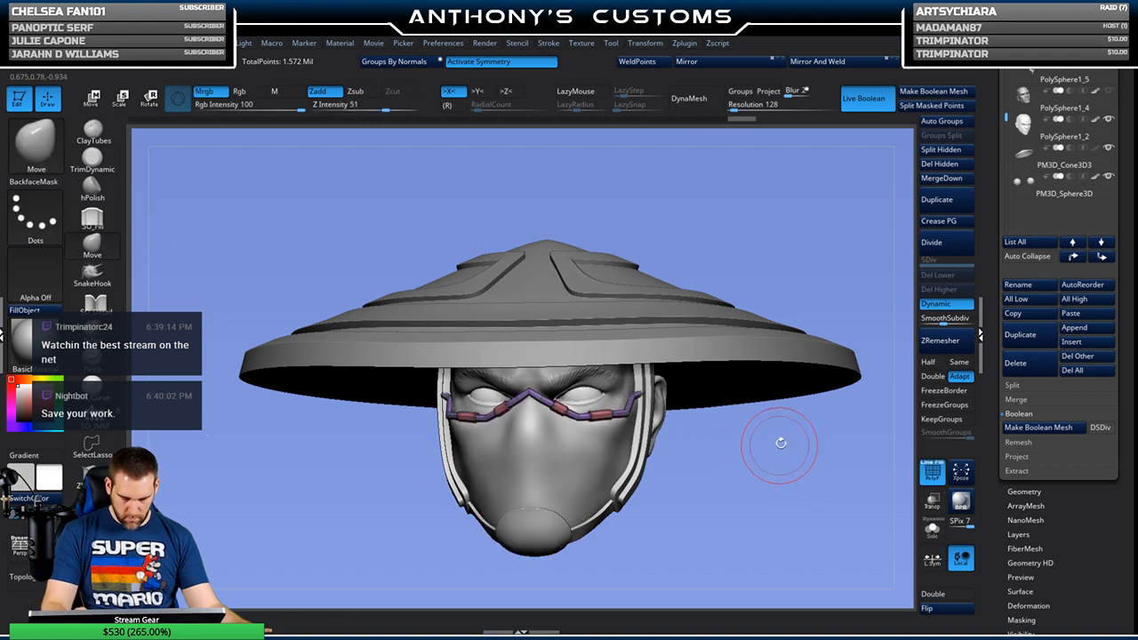
{"action": "left_click_drag", "start_coordinate": [752, 455], "coordinate": [743, 470]}
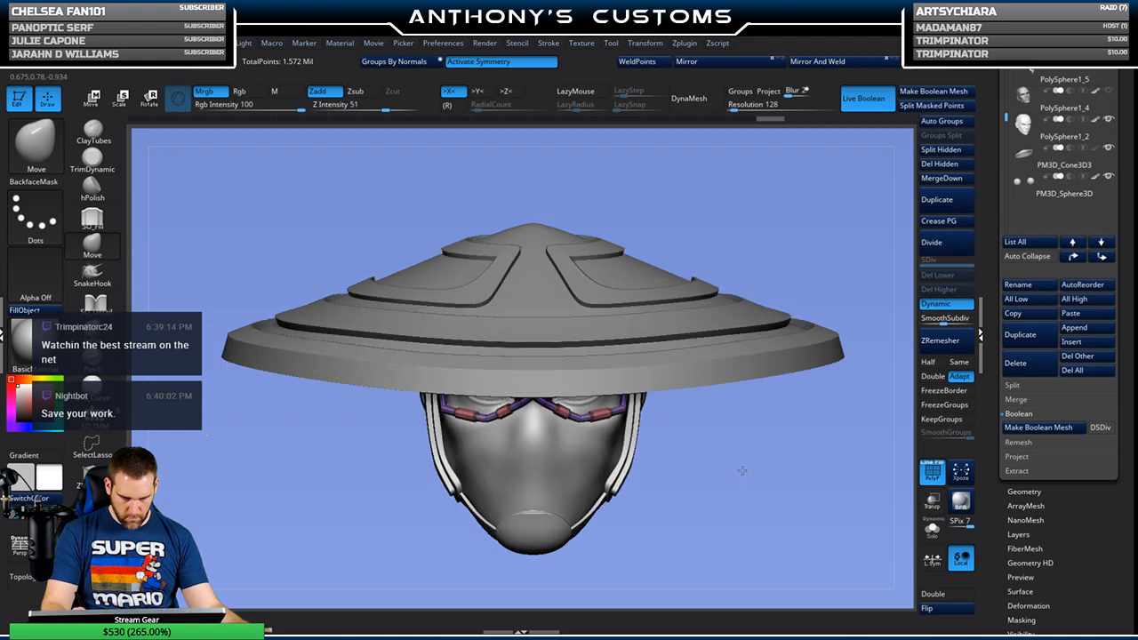
{"action": "left_click", "coordinate": [943, 150]}
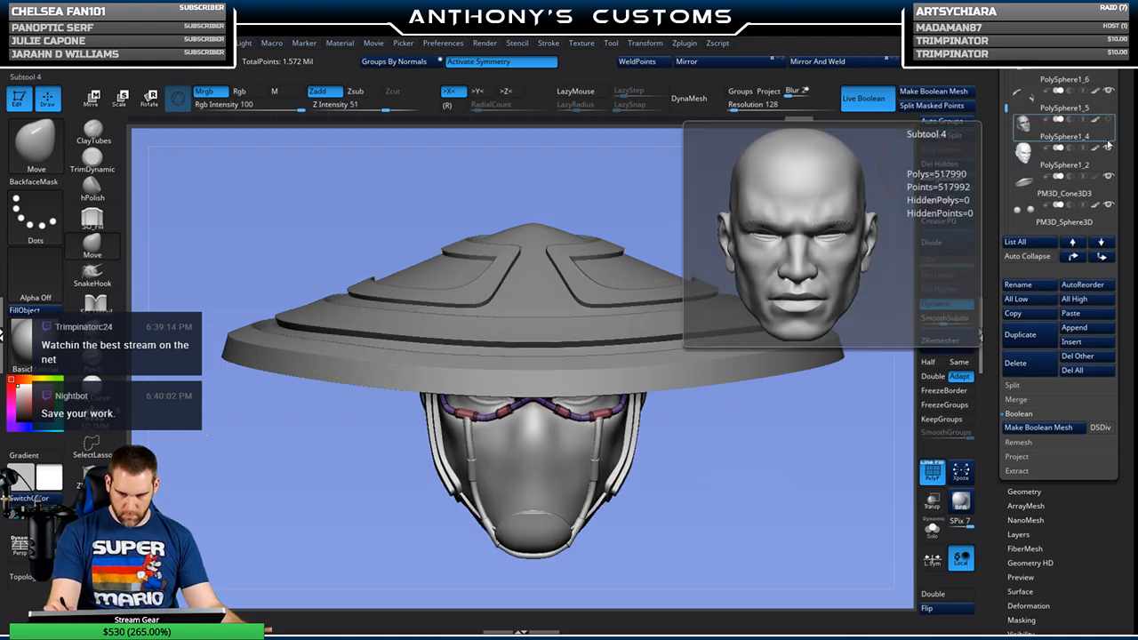
Step: Hide the side tube subtool PM3D_Cylinder3D3, turn PolyFrame off and check the mask with only the upper bar
{"action": "left_click_drag", "start_coordinate": [1008, 104], "coordinate": [1008, 75]}
{"action": "left_click", "coordinate": [1111, 93]}
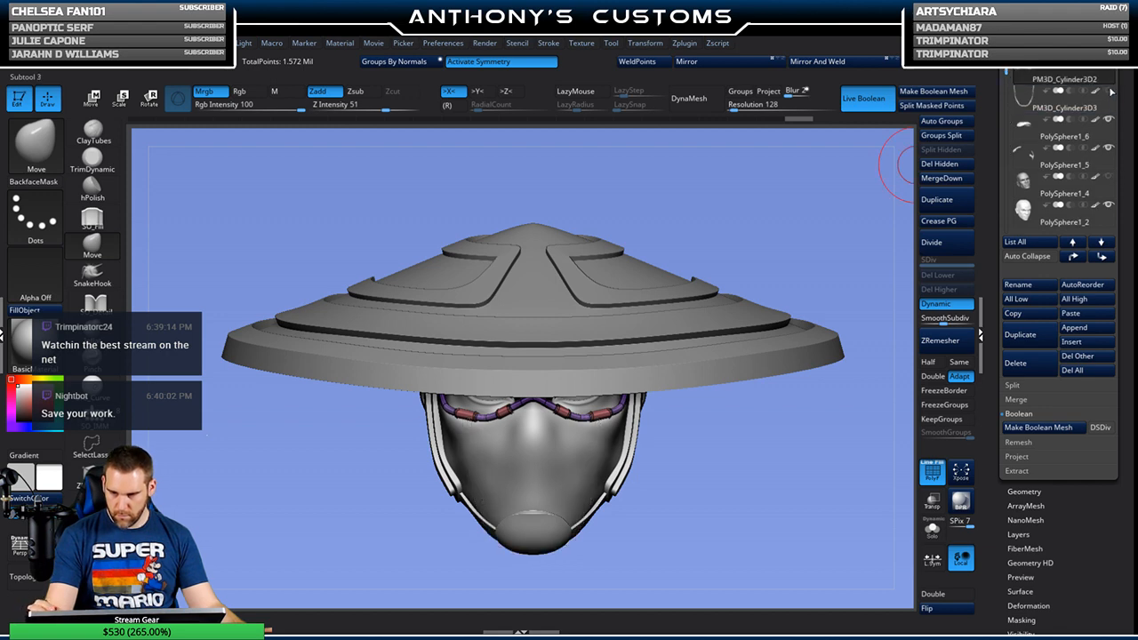
{"action": "key", "text": "shift+f"}
{"action": "left_click_drag", "start_coordinate": [736, 489], "coordinate": [788, 476]}
{"action": "key", "text": "f"}
{"action": "key", "text": "f"}
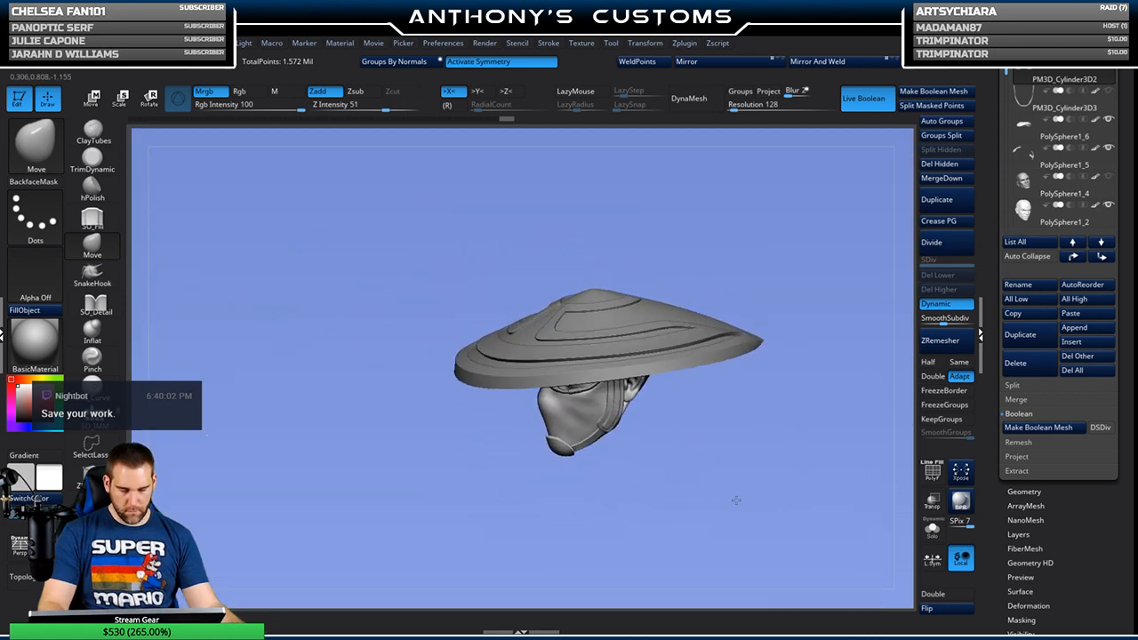
{"action": "left_click_drag", "start_coordinate": [793, 487], "coordinate": [782, 484]}
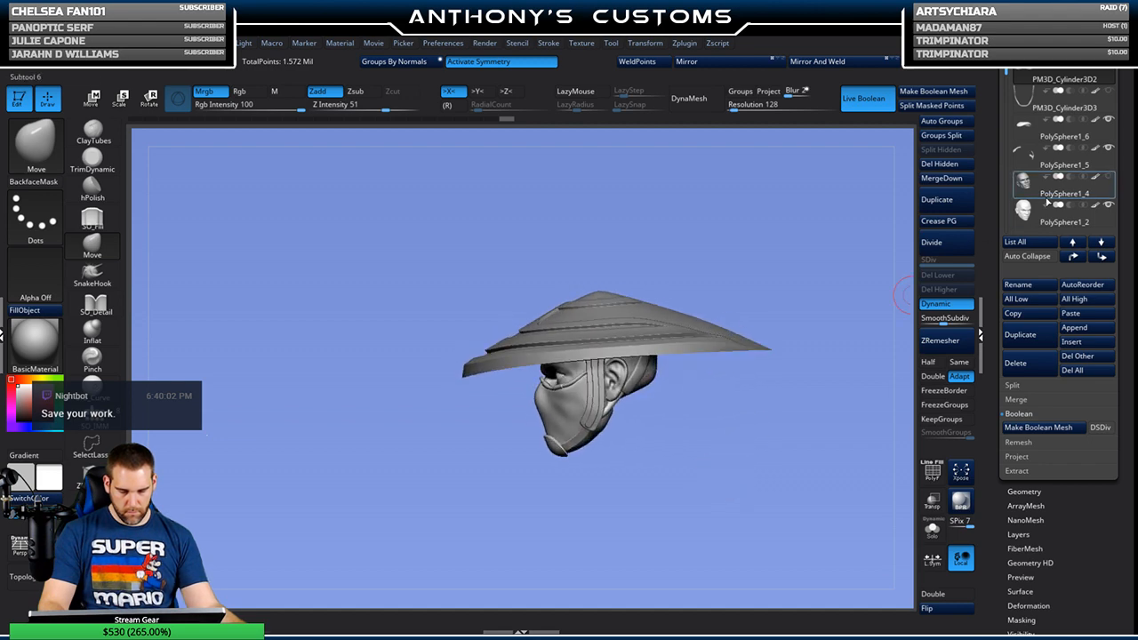
Step: Show PM3D_Cylinder3D3 again and check the complete tube frame from the front and both sides
{"action": "mouse_move", "coordinate": [1110, 91]}
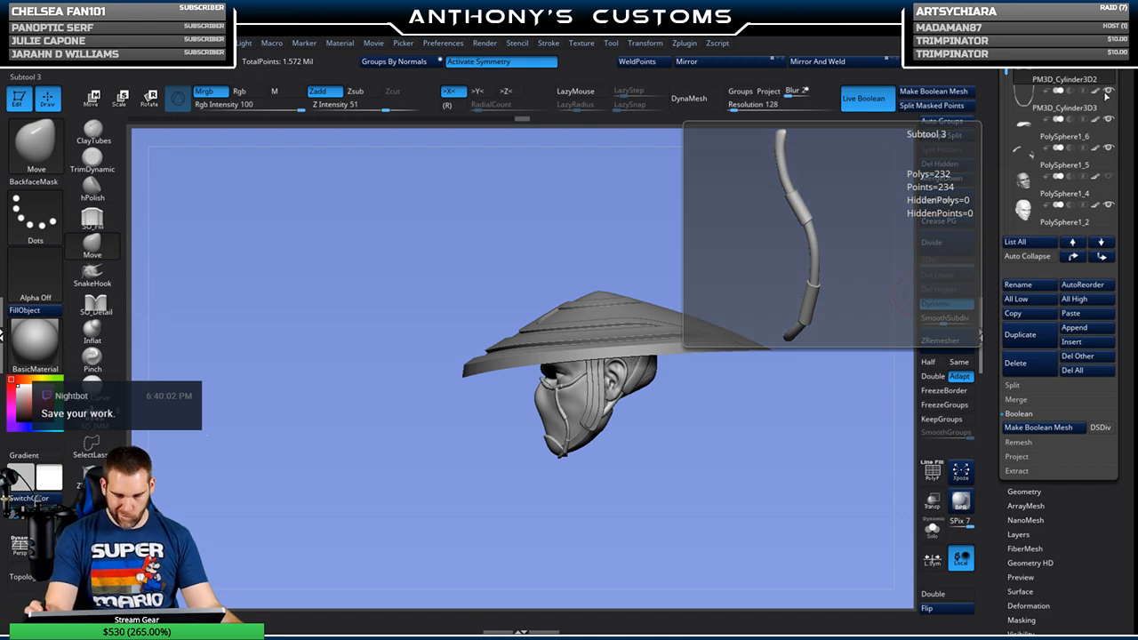
{"action": "left_click_drag", "start_coordinate": [744, 412], "coordinate": [771, 414]}
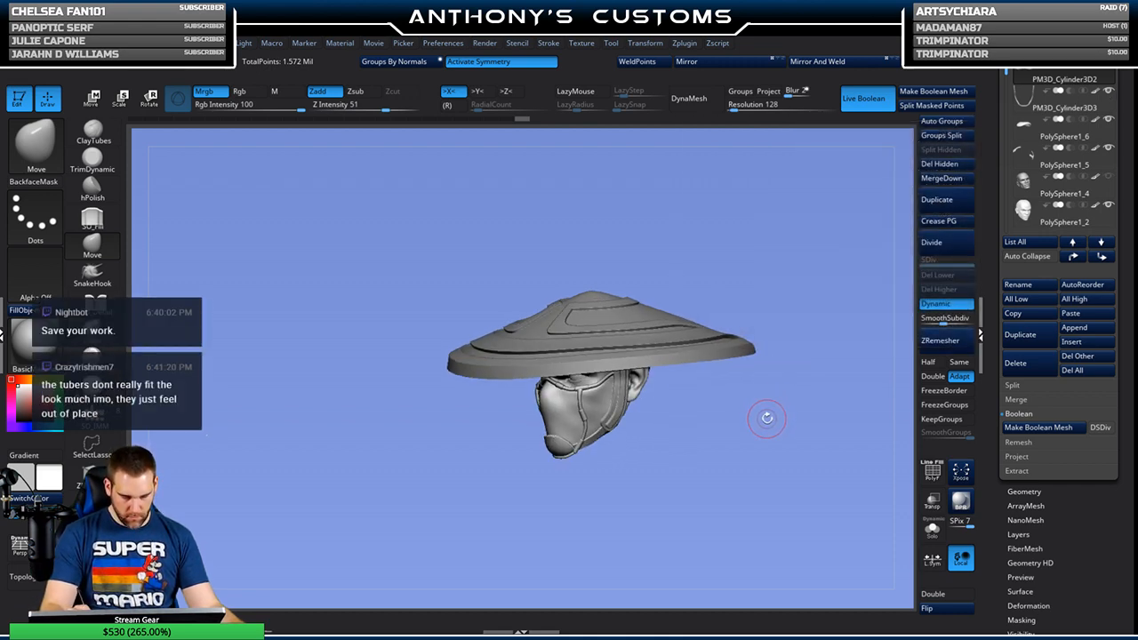
{"action": "left_click_drag", "start_coordinate": [742, 419], "coordinate": [801, 422]}
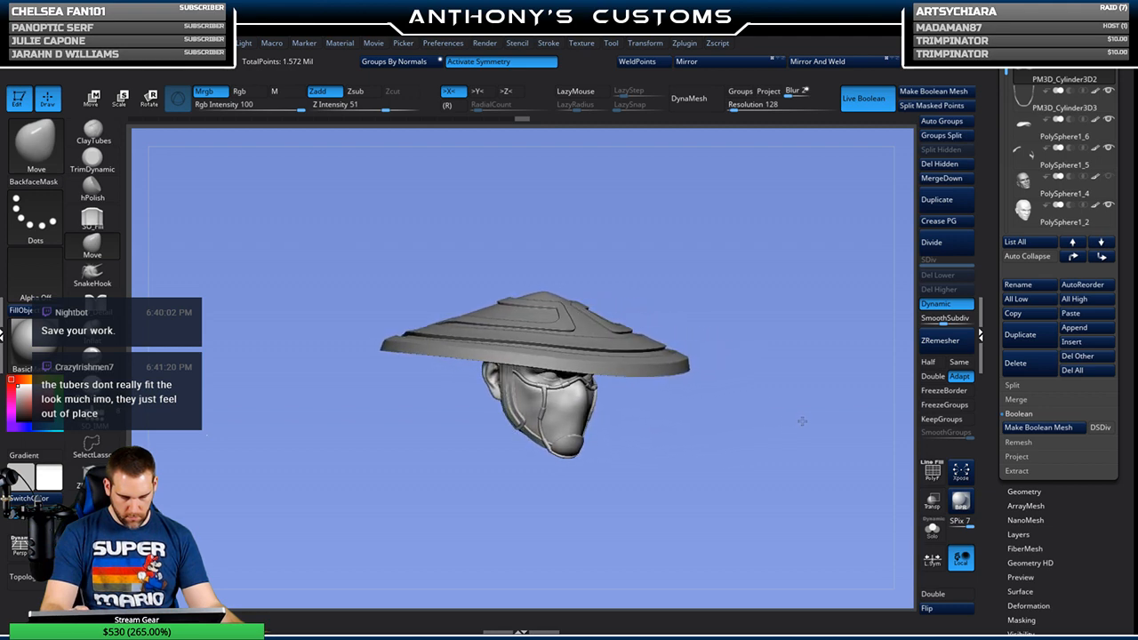
{"action": "left_click_drag", "start_coordinate": [742, 447], "coordinate": [719, 419]}
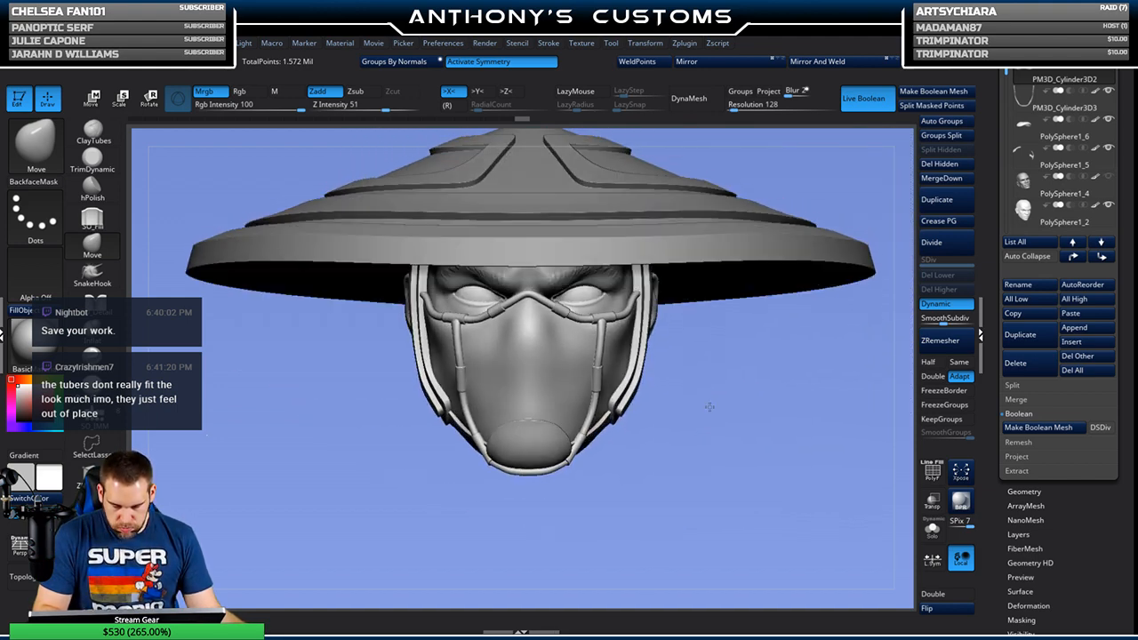
{"action": "left_click_drag", "start_coordinate": [712, 399], "coordinate": [682, 431]}
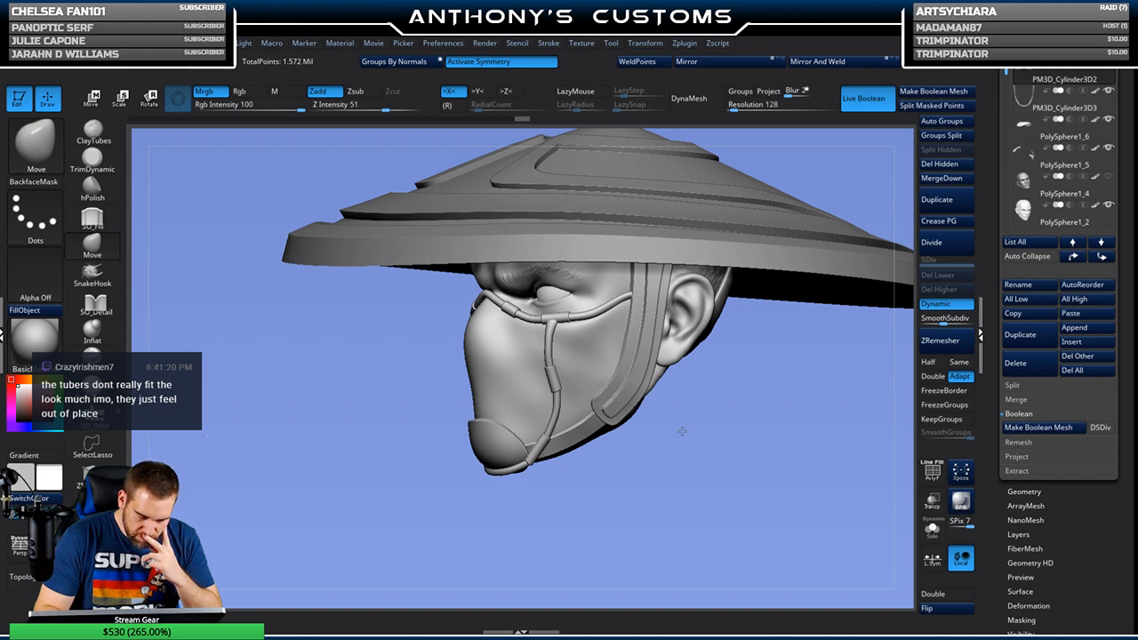
{"action": "left_click_drag", "start_coordinate": [683, 431], "coordinate": [750, 443]}
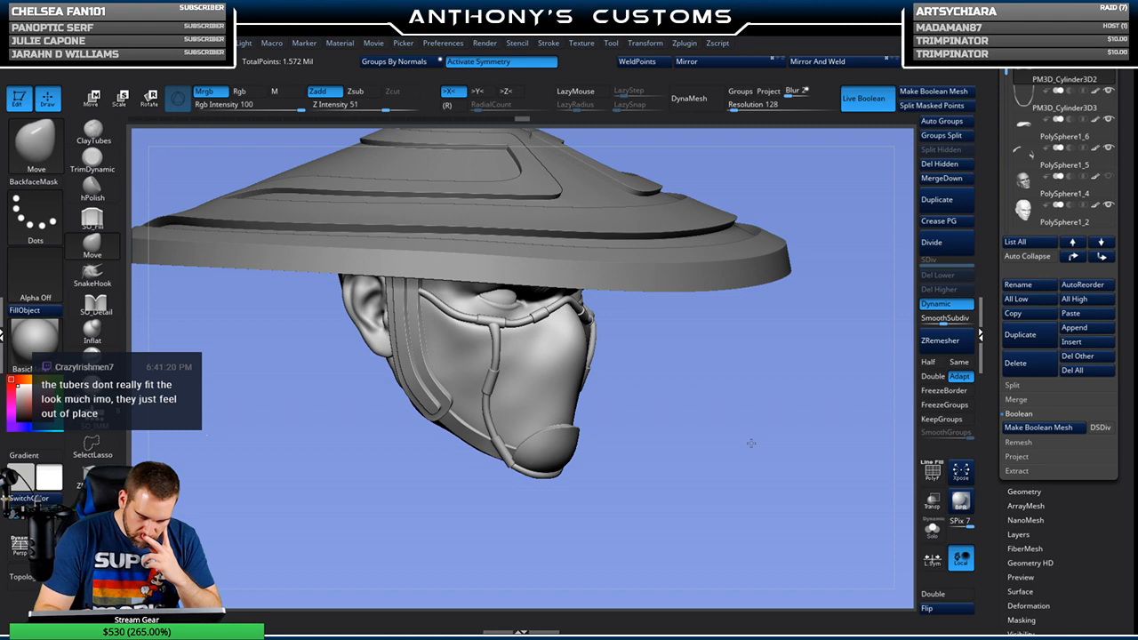
Step: Select PM3D_Cylinder3D3 and tuck the lower part of the tubes behind the chin piece with the Move brush
{"action": "left_click", "coordinate": [519, 443], "text": "alt"}
{"action": "key", "text": "space"}
{"action": "left_click_drag", "start_coordinate": [681, 421], "coordinate": [701, 418]}
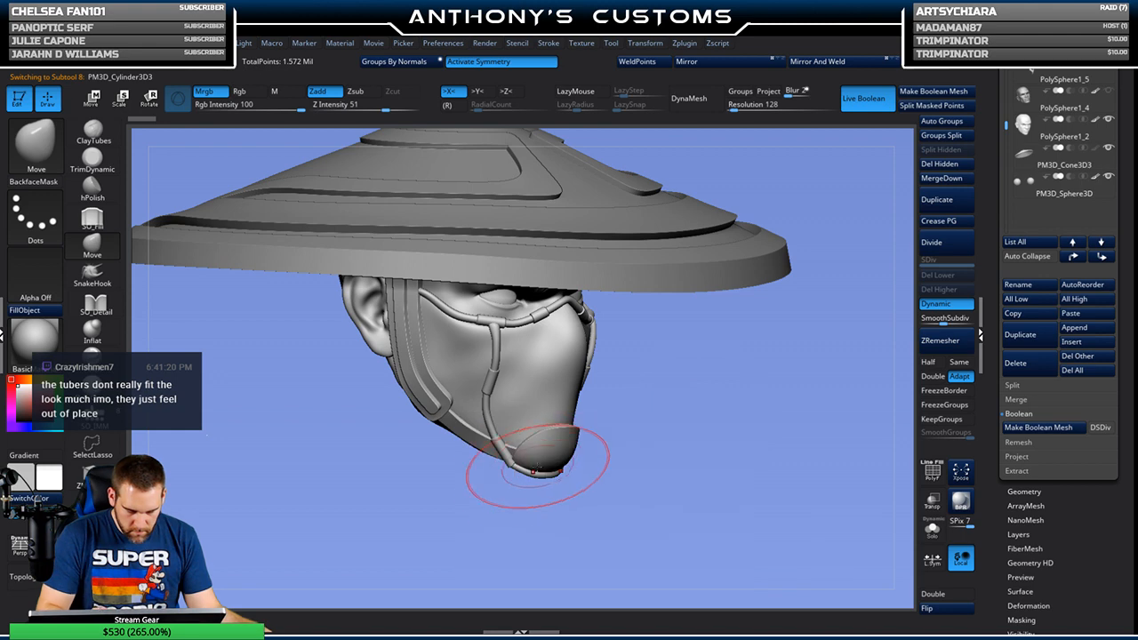
{"action": "left_click_drag", "start_coordinate": [518, 469], "coordinate": [520, 465]}
{"action": "mouse_move", "coordinate": [607, 453]}
{"action": "left_mouse_down"}
{"action": "mouse_move", "coordinate": [574, 464]}
{"action": "mouse_move", "coordinate": [595, 485]}
{"action": "mouse_move", "coordinate": [546, 468]}
{"action": "mouse_move", "coordinate": [571, 465]}
{"action": "mouse_move", "coordinate": [635, 407]}
{"action": "mouse_move", "coordinate": [695, 464]}
{"action": "mouse_move", "coordinate": [674, 330]}
{"action": "left_mouse_up"}
{"action": "left_click_drag", "start_coordinate": [715, 492], "coordinate": [672, 338]}
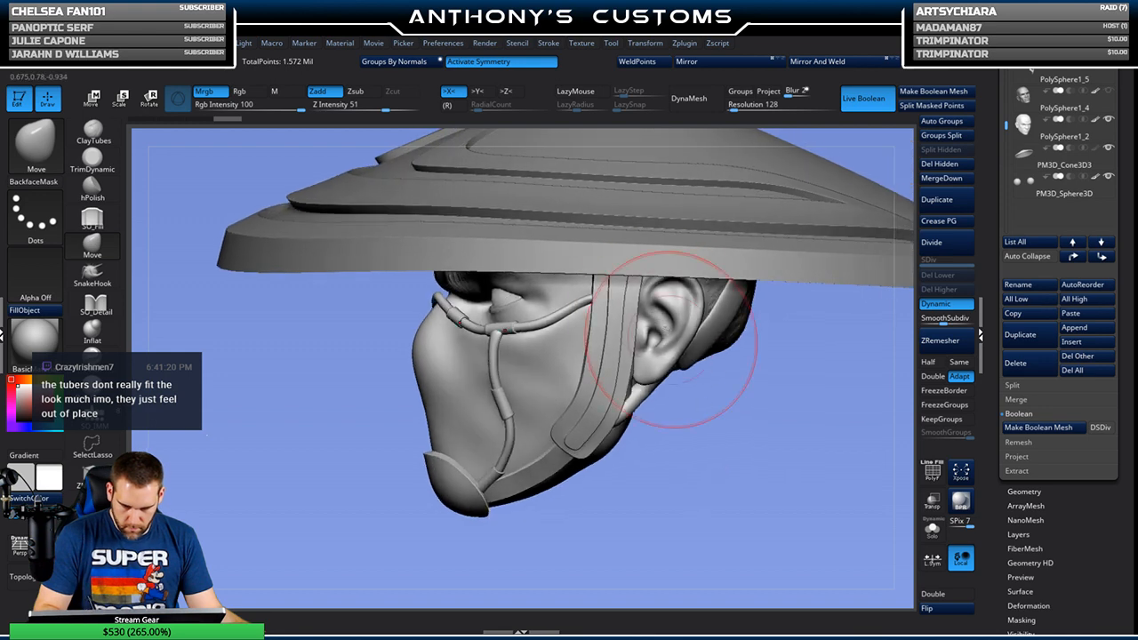
Step: Select the upper bar PM3D_Cylinder3D2 and fit its outer ends against the side straps with a smaller Move brush
{"action": "left_click", "coordinate": [598, 305], "text": "alt"}
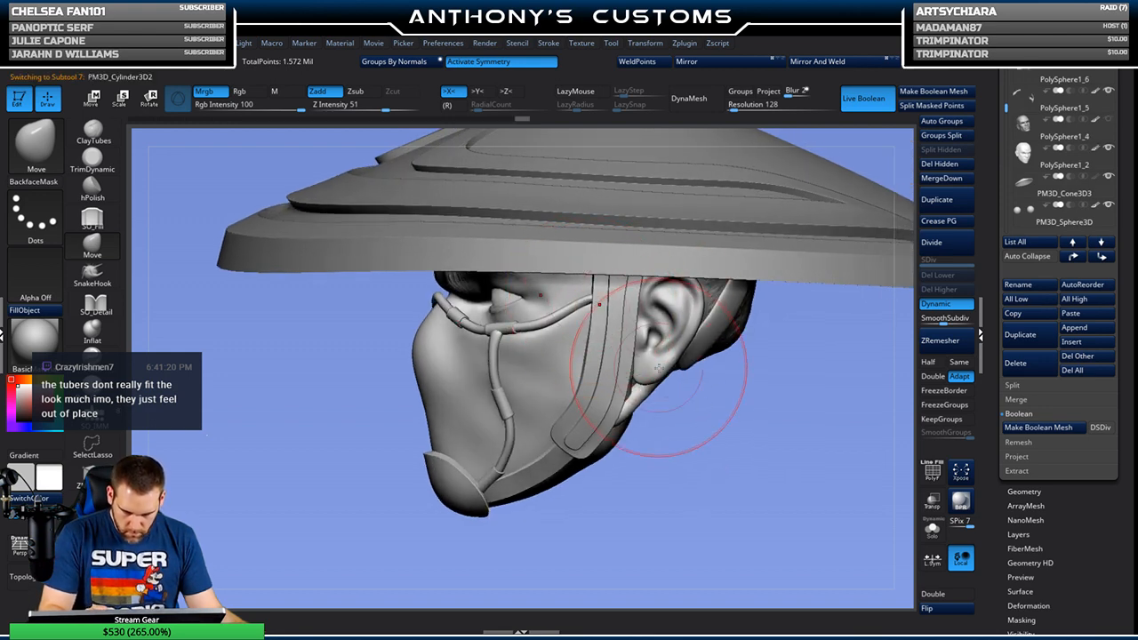
{"action": "key", "text": "space"}
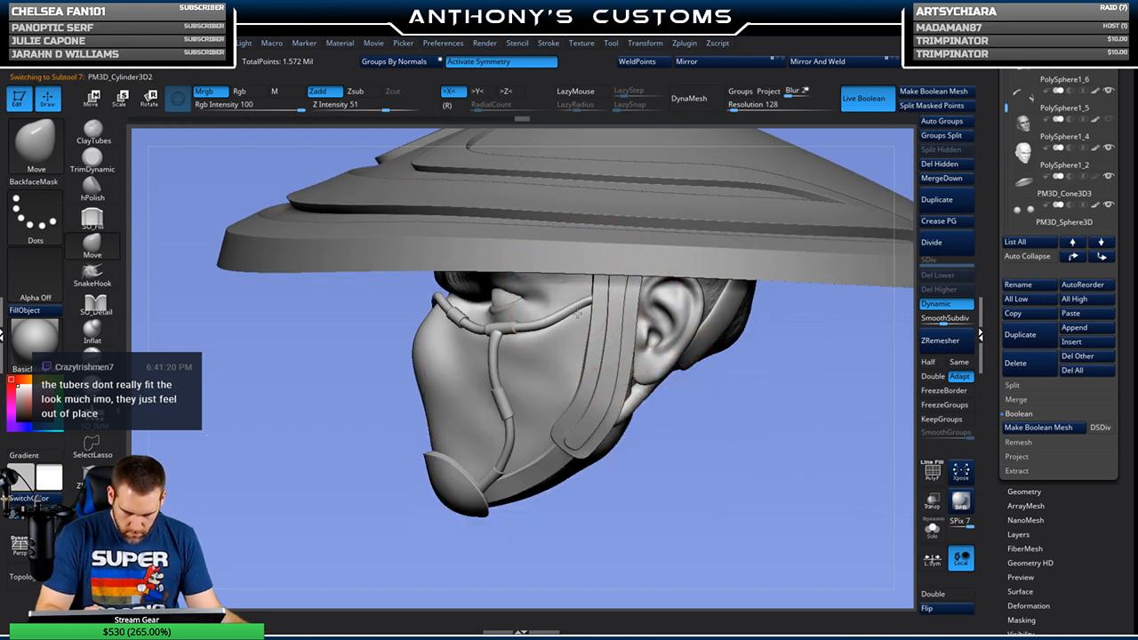
{"action": "key", "text": "space"}
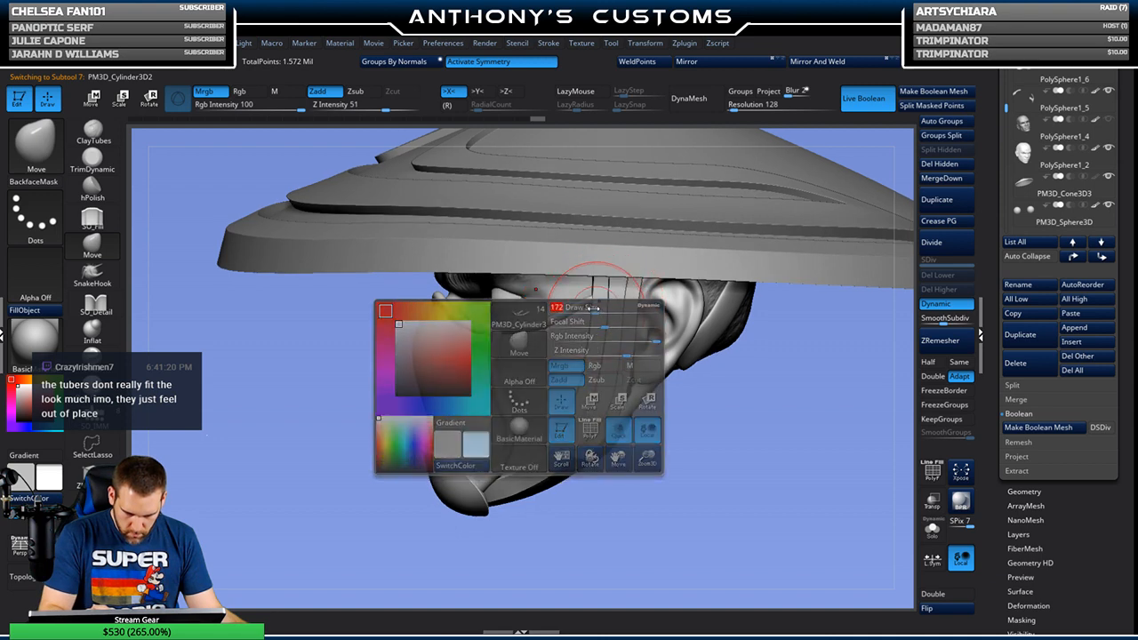
{"action": "key", "text": "space"}
{"action": "left_click_drag", "start_coordinate": [653, 447], "coordinate": [618, 456]}
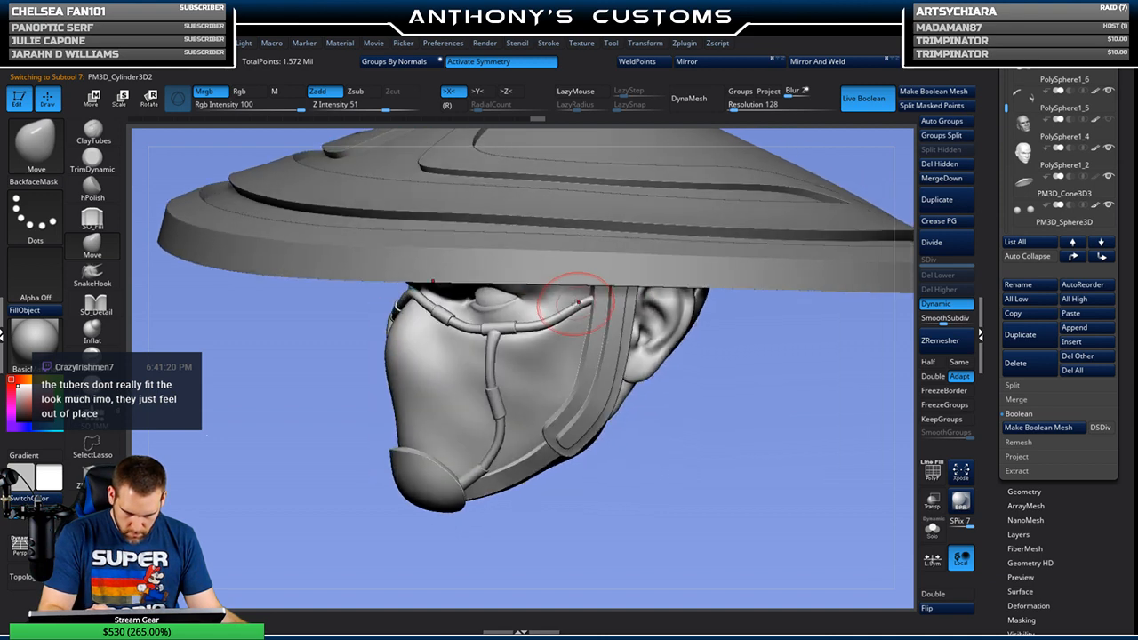
{"action": "left_click_drag", "start_coordinate": [642, 398], "coordinate": [699, 382]}
{"action": "mouse_move", "coordinate": [652, 352]}
{"action": "left_mouse_down"}
{"action": "mouse_move", "coordinate": [594, 363]}
{"action": "mouse_move", "coordinate": [611, 343]}
{"action": "mouse_move", "coordinate": [578, 309]}
{"action": "left_mouse_up"}
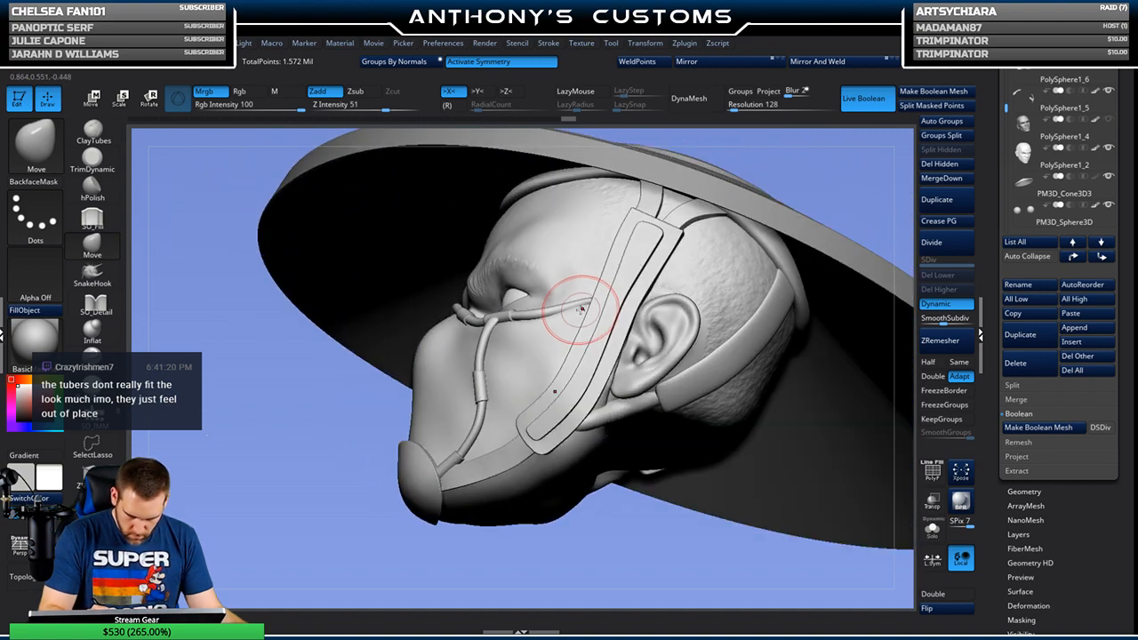
{"action": "left_click_drag", "start_coordinate": [613, 532], "coordinate": [633, 489]}
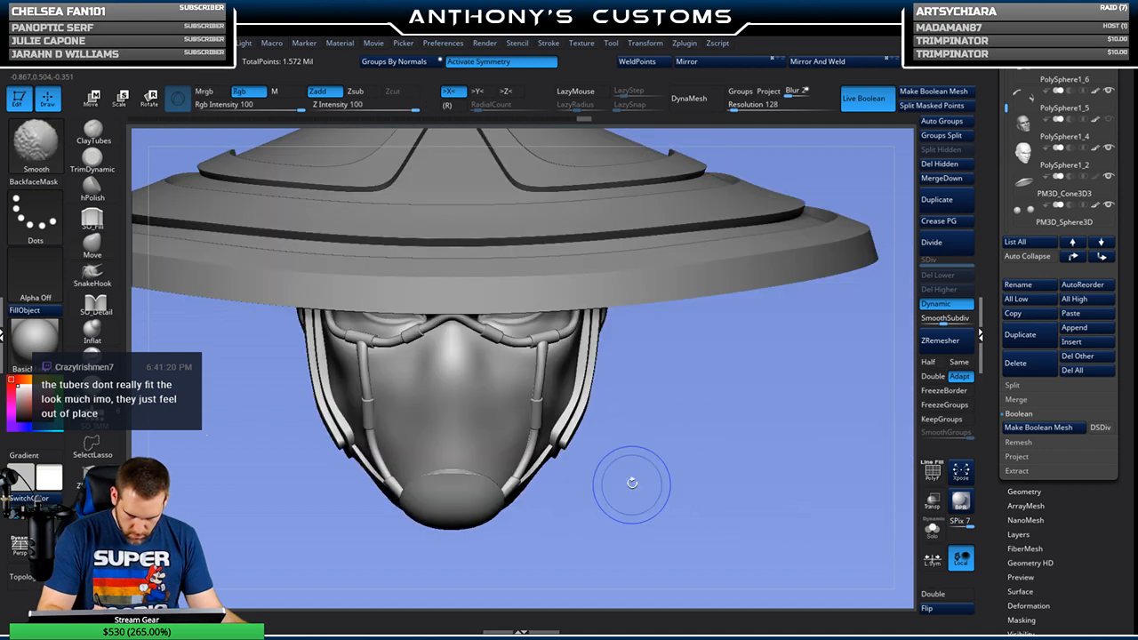
{"action": "left_click_drag", "start_coordinate": [659, 373], "coordinate": [623, 378]}
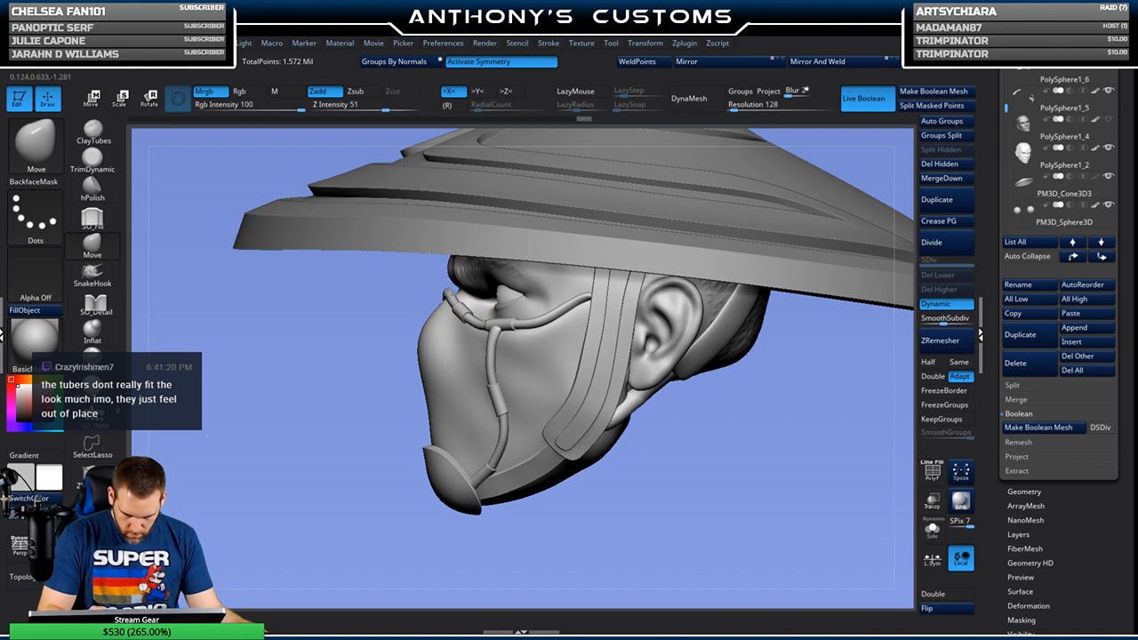
Step: Hide the conical hat PM3D_Cone3D3 and refine the upper bar's fit over the cheeks up close
{"action": "left_click_drag", "start_coordinate": [399, 401], "coordinate": [431, 296]}
{"action": "left_click_drag", "start_coordinate": [582, 484], "coordinate": [694, 418]}
{"action": "left_click_drag", "start_coordinate": [846, 294], "coordinate": [900, 286], "text": "alt"}
{"action": "mouse_move", "coordinate": [654, 339]}
{"action": "right_mouse_down"}
{"action": "mouse_move", "coordinate": [659, 367]}
{"action": "mouse_move", "coordinate": [724, 284]}
{"action": "right_mouse_up"}
{"action": "left_click_drag", "start_coordinate": [710, 313], "coordinate": [707, 317]}
{"action": "mouse_move", "coordinate": [812, 282]}
{"action": "left_mouse_down"}
{"action": "mouse_move", "coordinate": [614, 351]}
{"action": "mouse_move", "coordinate": [625, 367]}
{"action": "left_mouse_up"}
{"action": "right_click_drag", "start_coordinate": [487, 364], "coordinate": [526, 359]}
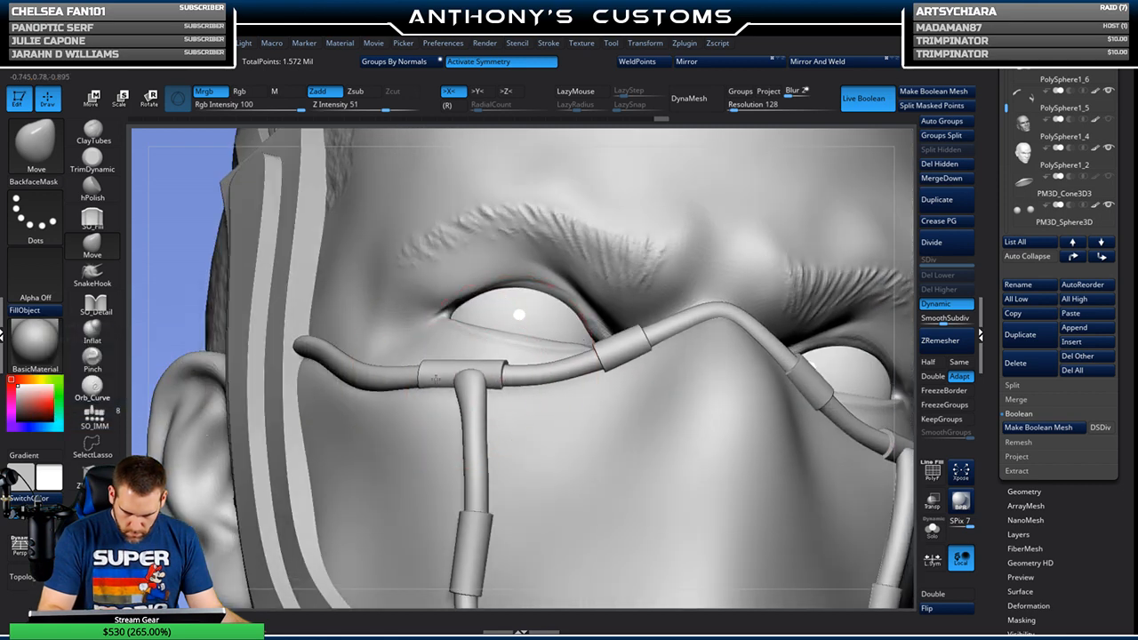
Step: Select PM3D_Cylinder3D3 and fit the upper ends of the side tubes to the bar's couplings with the Move brush
{"action": "left_click", "coordinate": [472, 400], "text": "alt"}
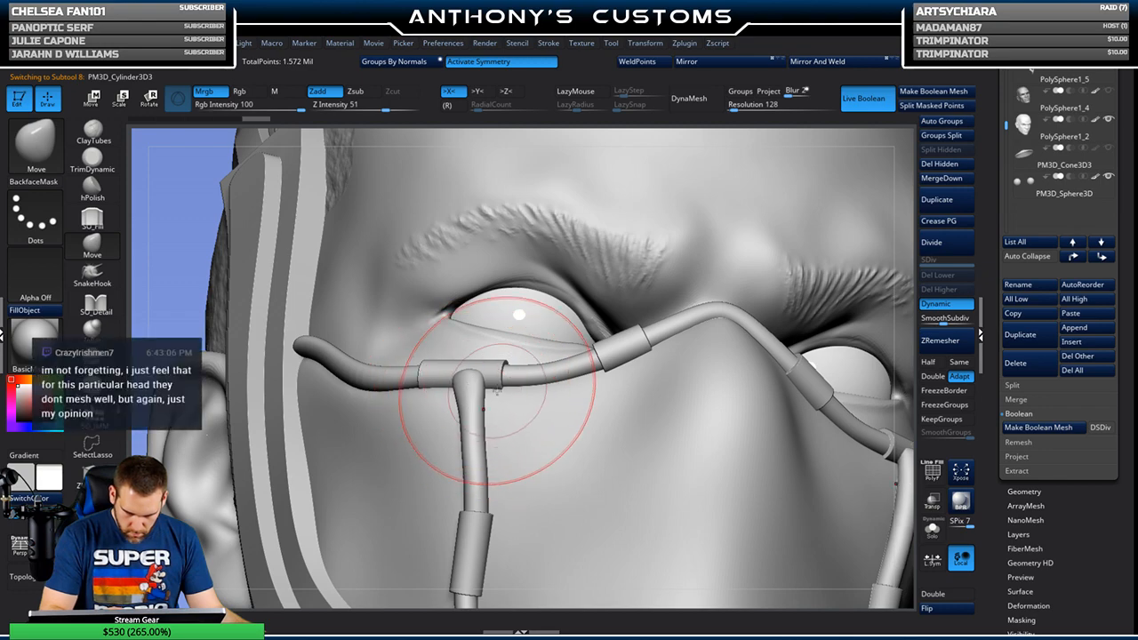
{"action": "right_click_drag", "start_coordinate": [483, 407], "coordinate": [418, 405]}
{"action": "mouse_move", "coordinate": [519, 382]}
{"action": "right_mouse_down"}
{"action": "mouse_move", "coordinate": [678, 311]}
{"action": "mouse_move", "coordinate": [692, 260]}
{"action": "mouse_move", "coordinate": [508, 245]}
{"action": "right_mouse_up"}
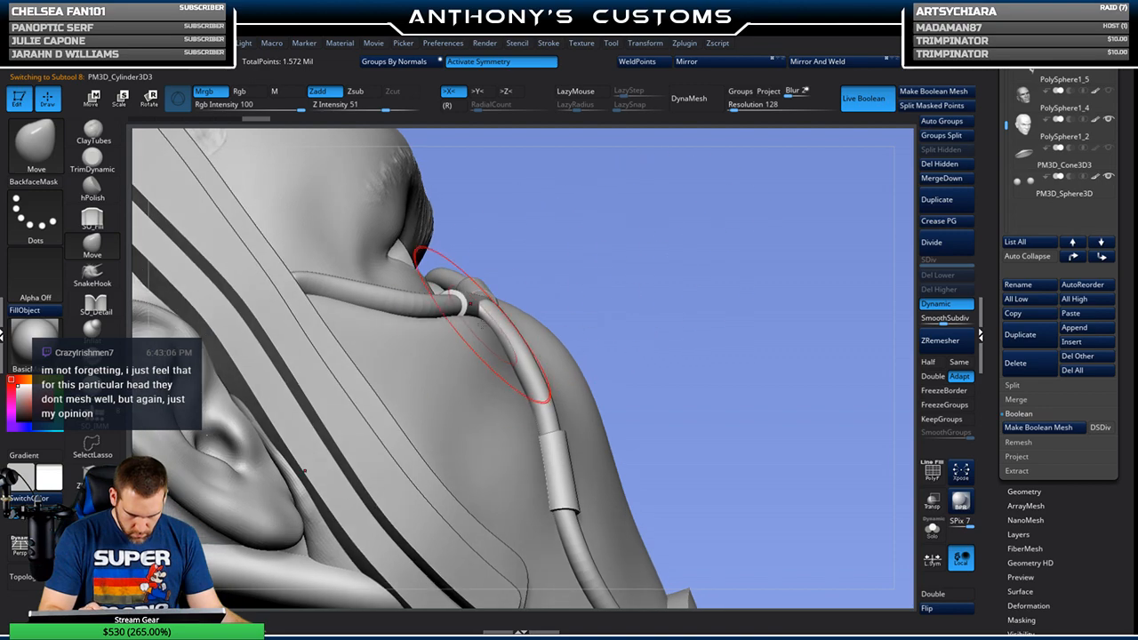
{"action": "mouse_move", "coordinate": [663, 299]}
{"action": "right_mouse_down"}
{"action": "mouse_move", "coordinate": [735, 296]}
{"action": "mouse_move", "coordinate": [752, 271]}
{"action": "right_mouse_up"}
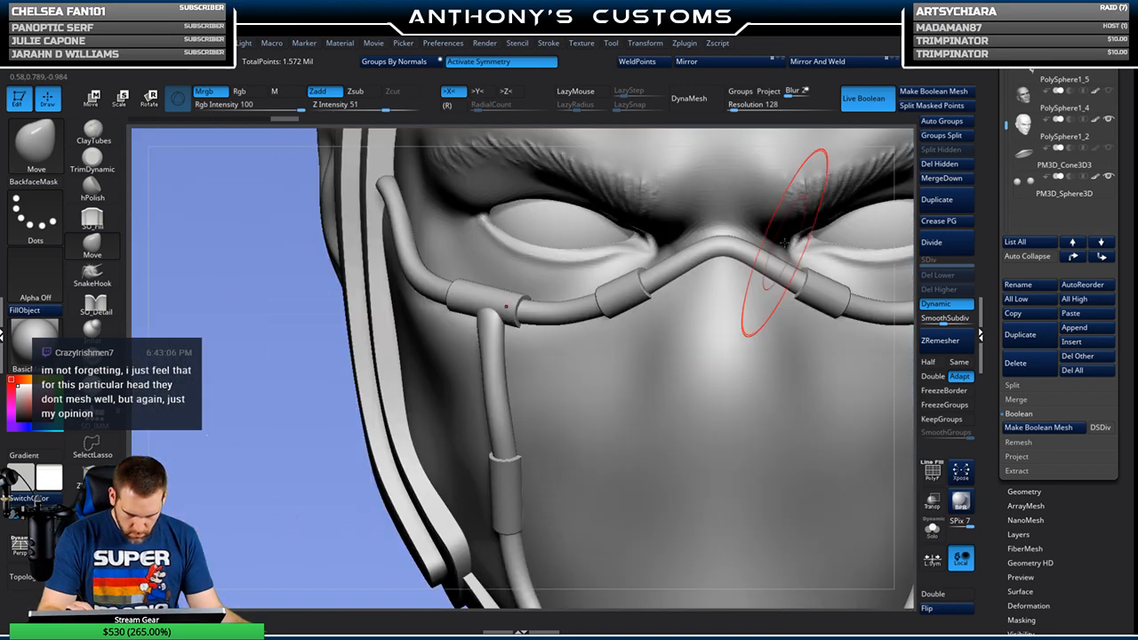
{"action": "key", "text": "f"}
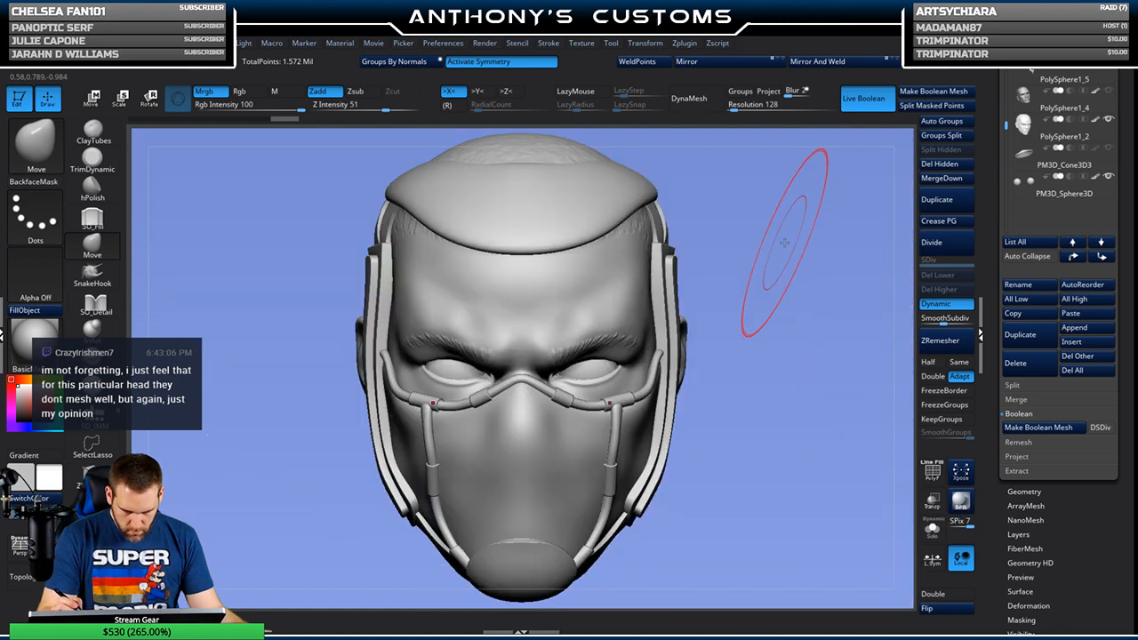
Step: Show the conical hat again and check the fitted side tubes up close and in profile
{"action": "left_click", "coordinate": [1109, 148]}
{"action": "right_click_drag", "start_coordinate": [834, 417], "coordinate": [736, 136]}
{"action": "right_click_drag", "start_coordinate": [727, 326], "coordinate": [776, 390]}
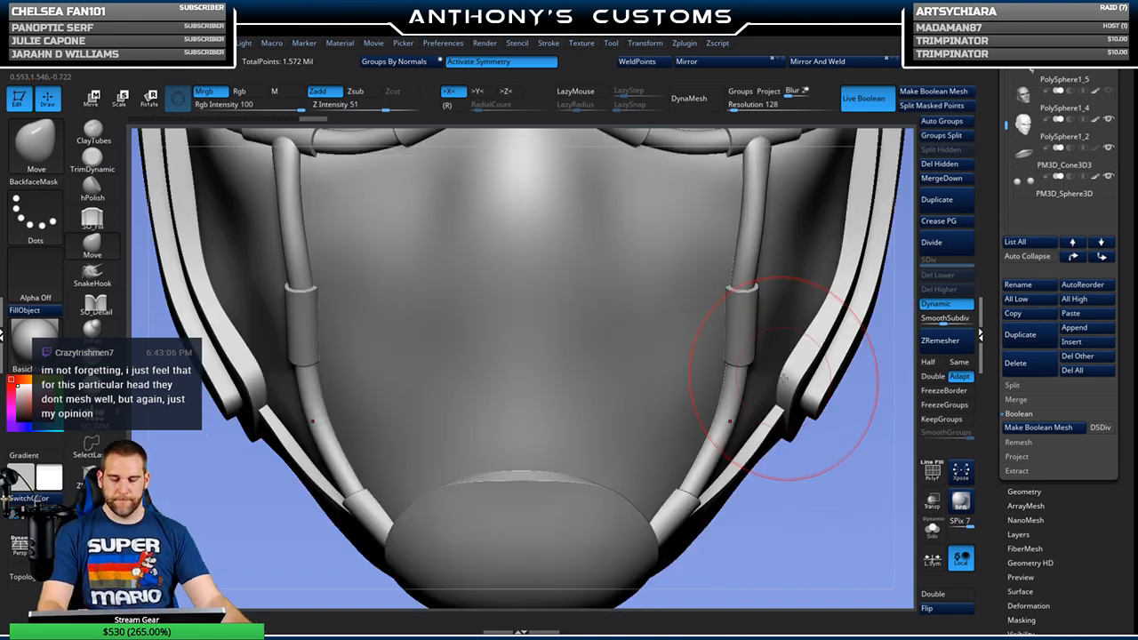
{"action": "key", "text": "f"}
{"action": "right_click_drag", "start_coordinate": [755, 477], "coordinate": [731, 378], "text": "ctrl"}
{"action": "right_click_drag", "start_coordinate": [724, 491], "coordinate": [722, 410], "text": "alt"}
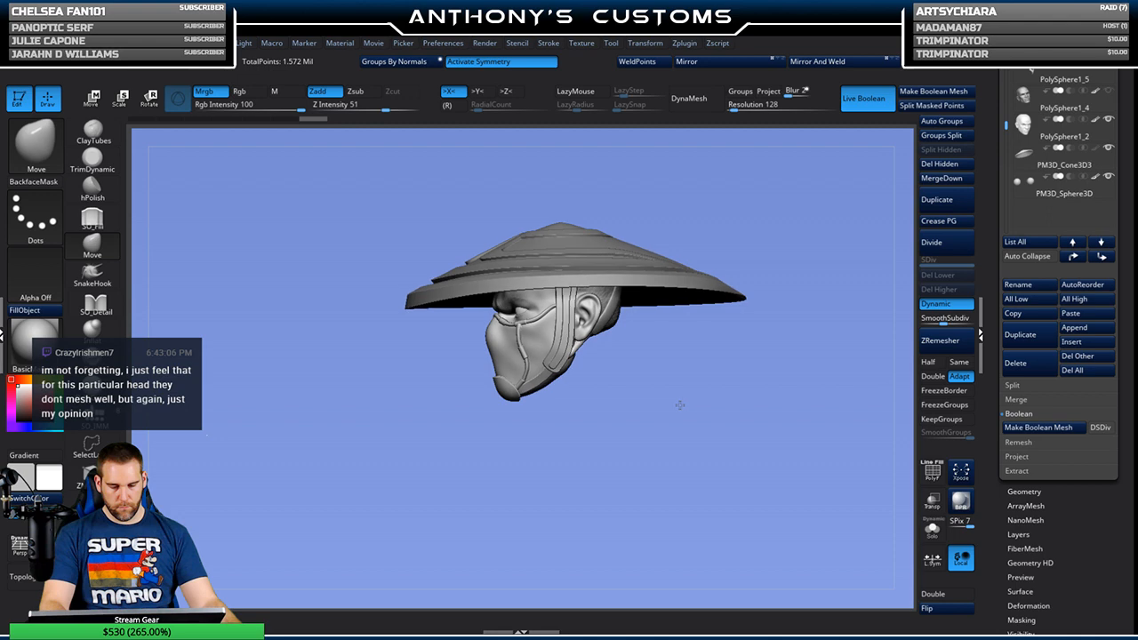
Step: Check the masked head and conical hat from the front up close and save the project
{"action": "right_click_drag", "start_coordinate": [679, 404], "coordinate": [671, 408]}
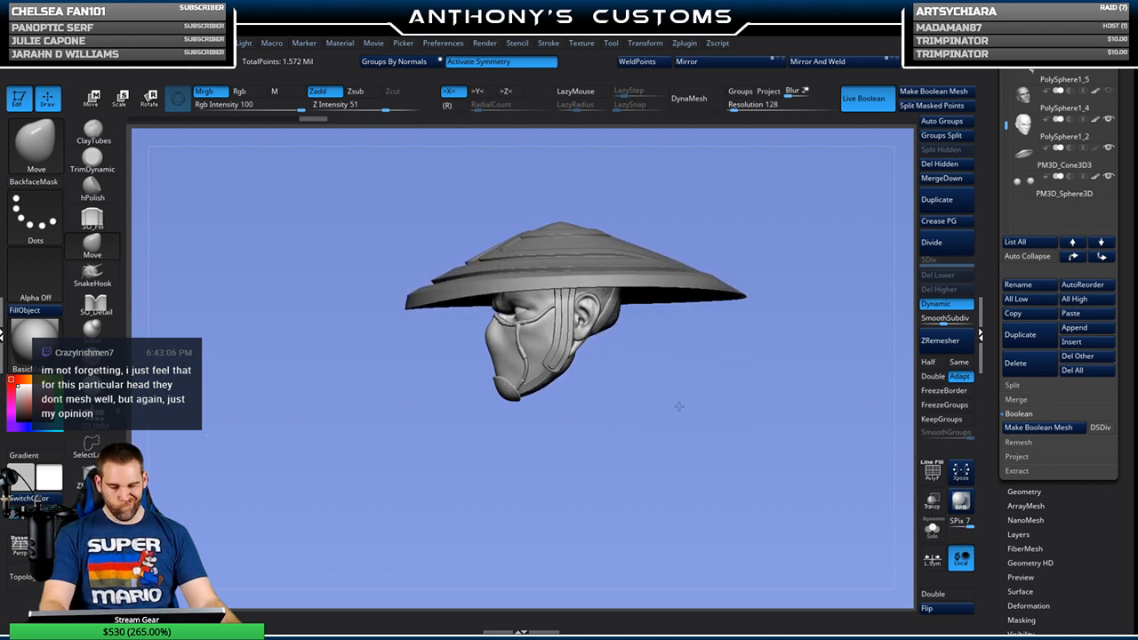
{"action": "right_click_drag", "start_coordinate": [687, 405], "coordinate": [736, 385]}
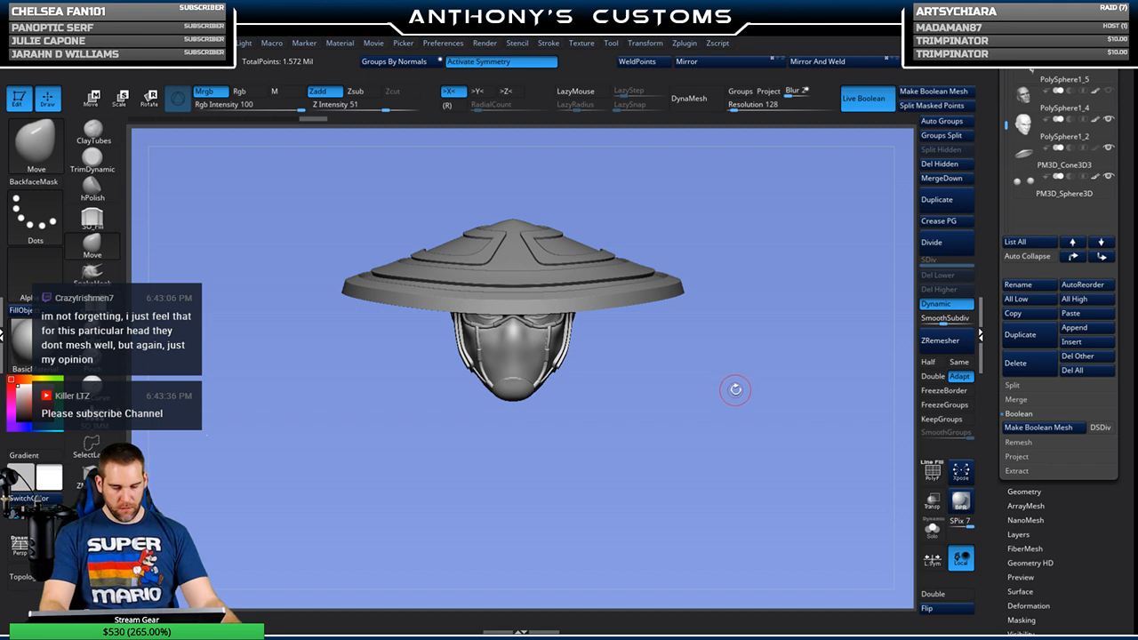
{"action": "key", "text": "f"}
{"action": "key", "text": "f"}
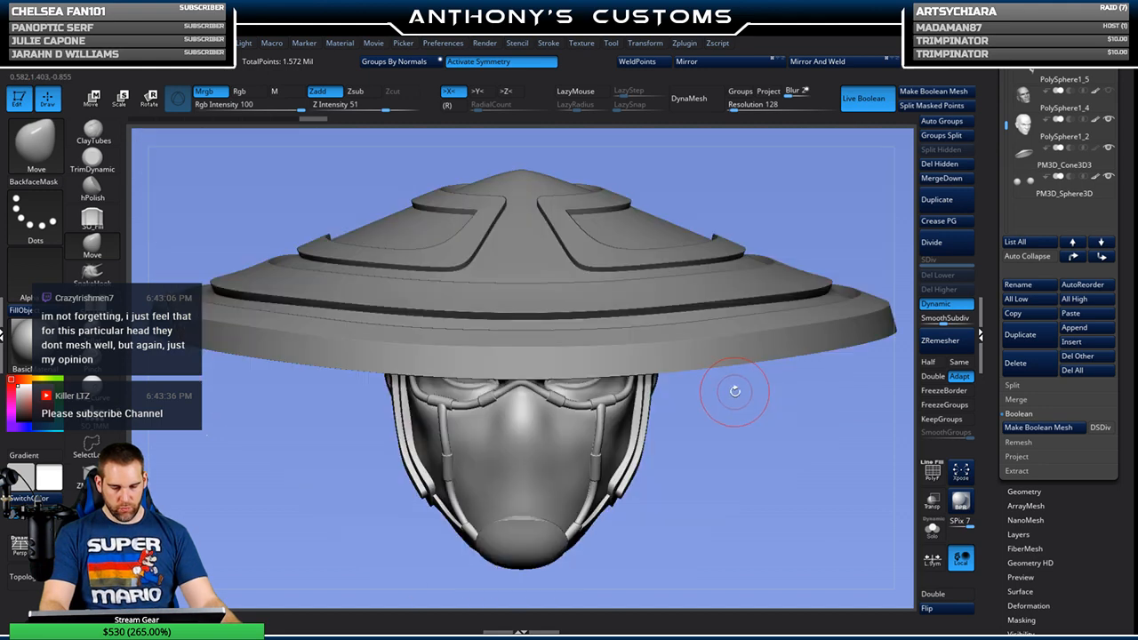
{"action": "right_click_drag", "start_coordinate": [732, 399], "coordinate": [766, 460]}
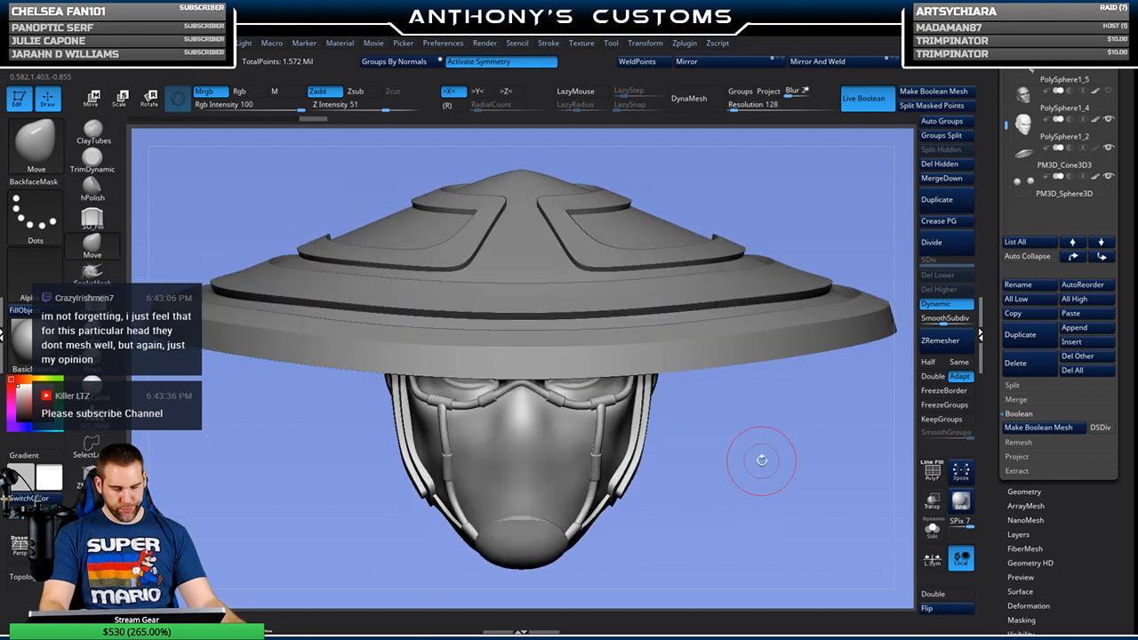
{"action": "key", "text": "ctrl"}
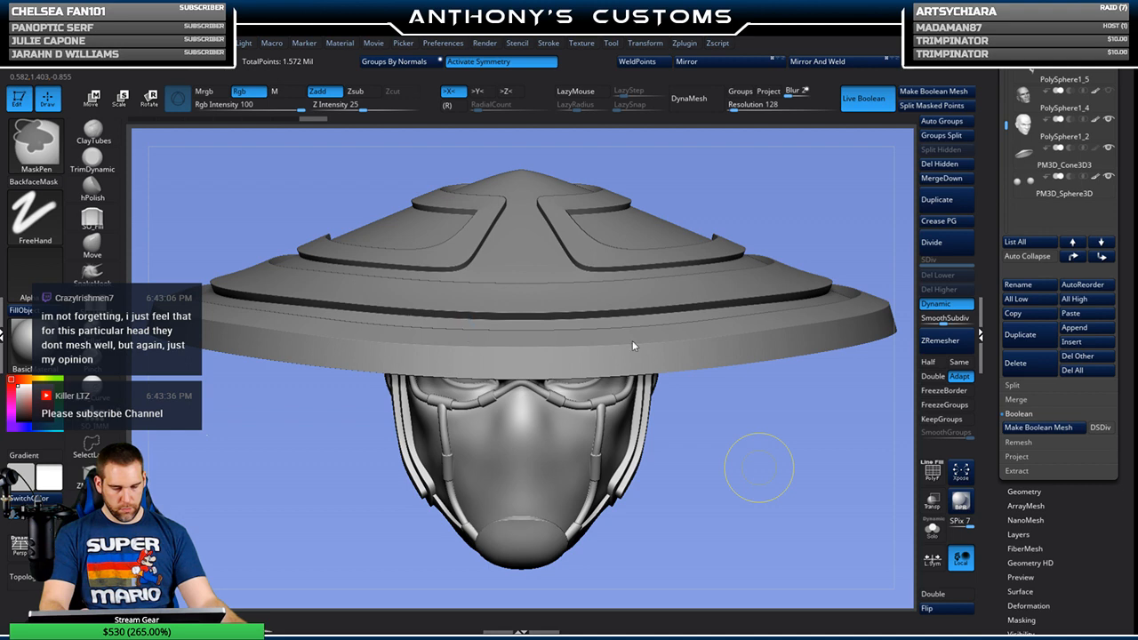
{"action": "key", "text": "ctrl+s"}
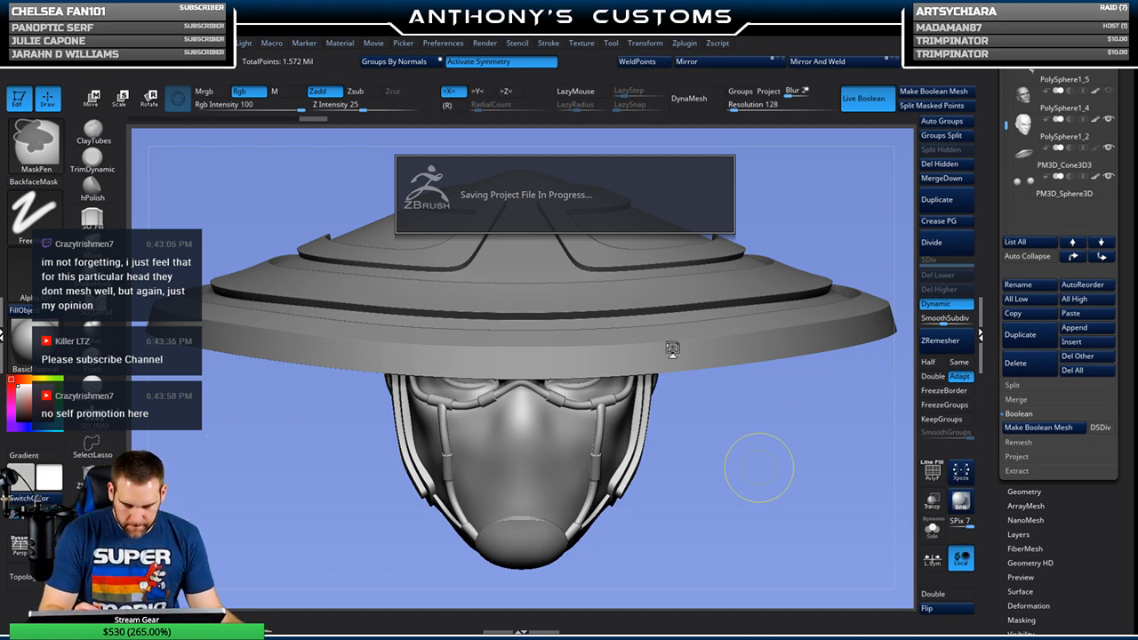
Step: Browse the saved project files in LightBox and open Fist.ZPR
{"action": "key", "text": "comma"}
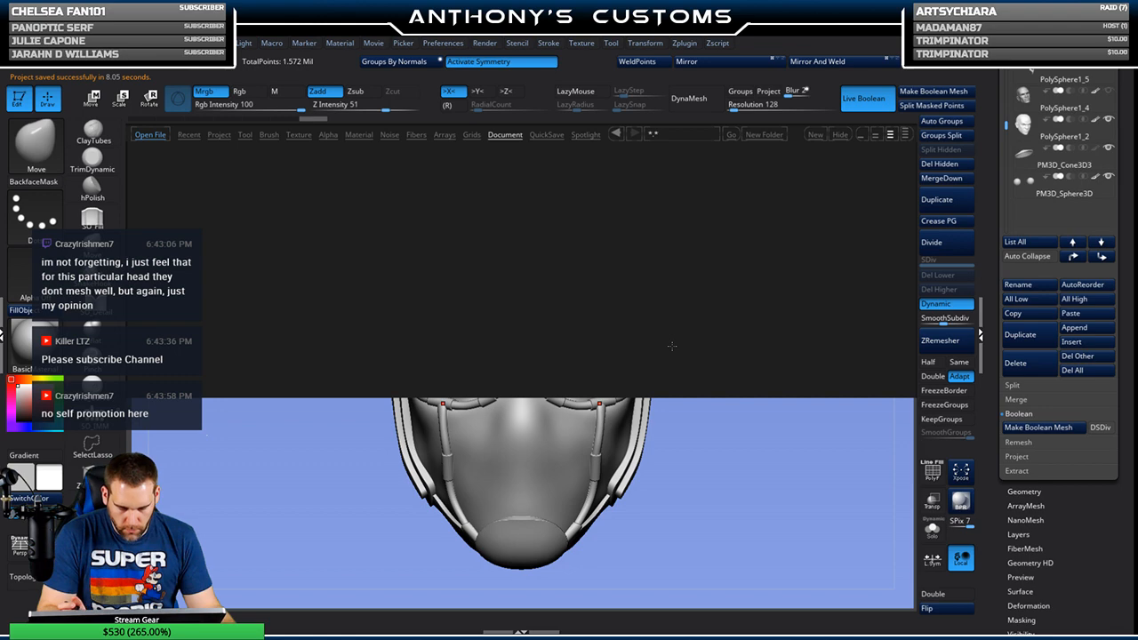
{"action": "left_click_drag", "start_coordinate": [759, 330], "coordinate": [684, 351]}
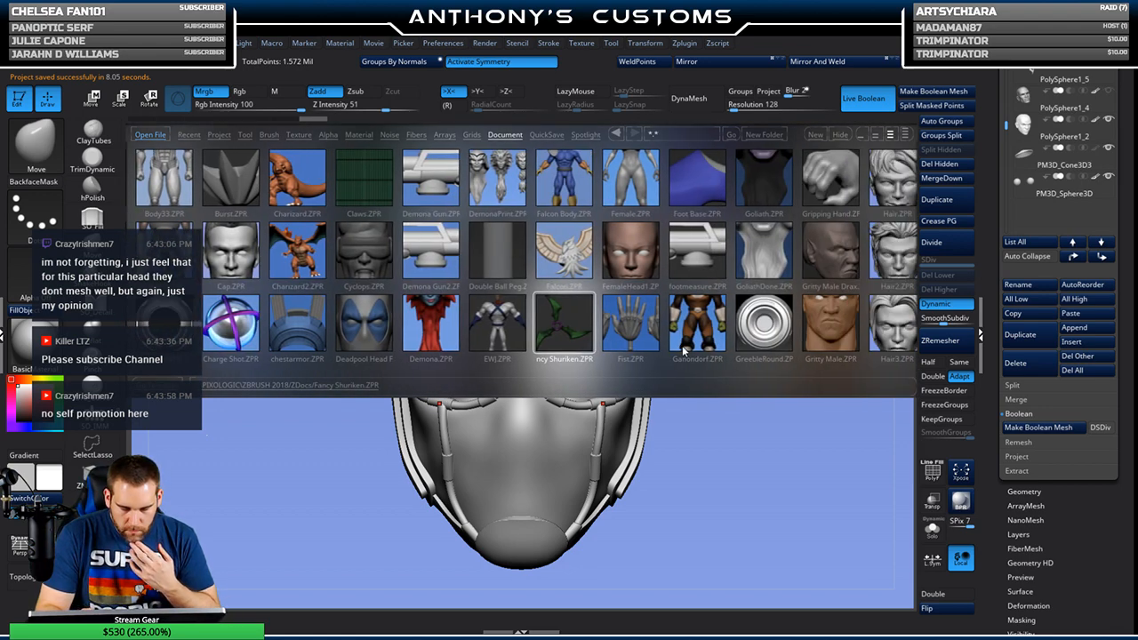
{"action": "left_click_drag", "start_coordinate": [683, 351], "coordinate": [659, 358]}
{"action": "left_click_drag", "start_coordinate": [731, 356], "coordinate": [683, 356]}
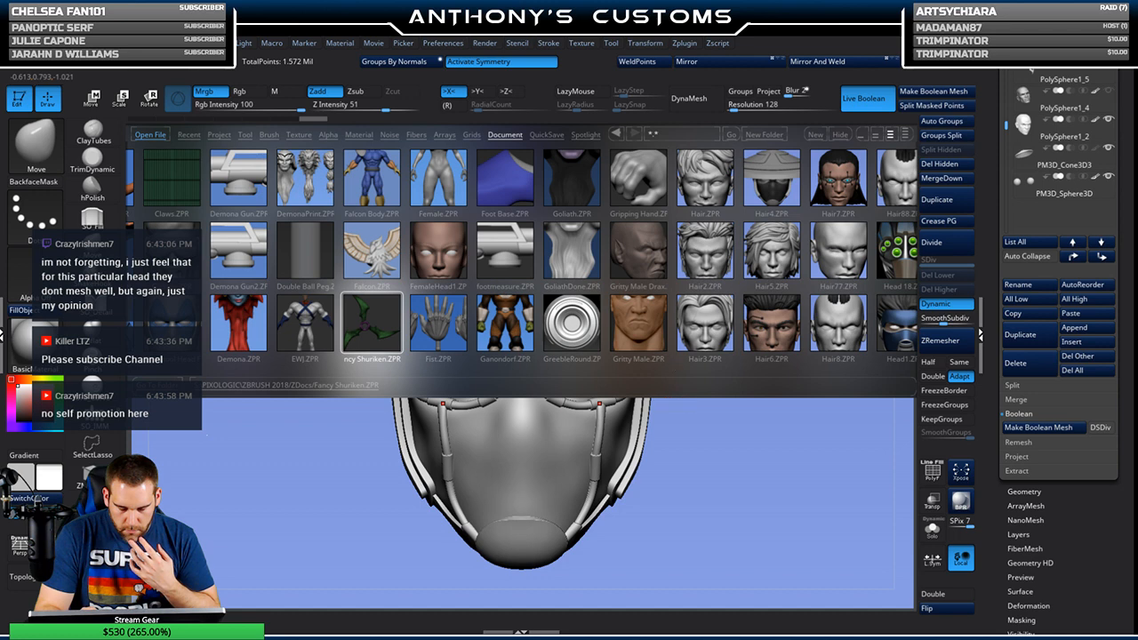
{"action": "double_click", "coordinate": [450, 329]}
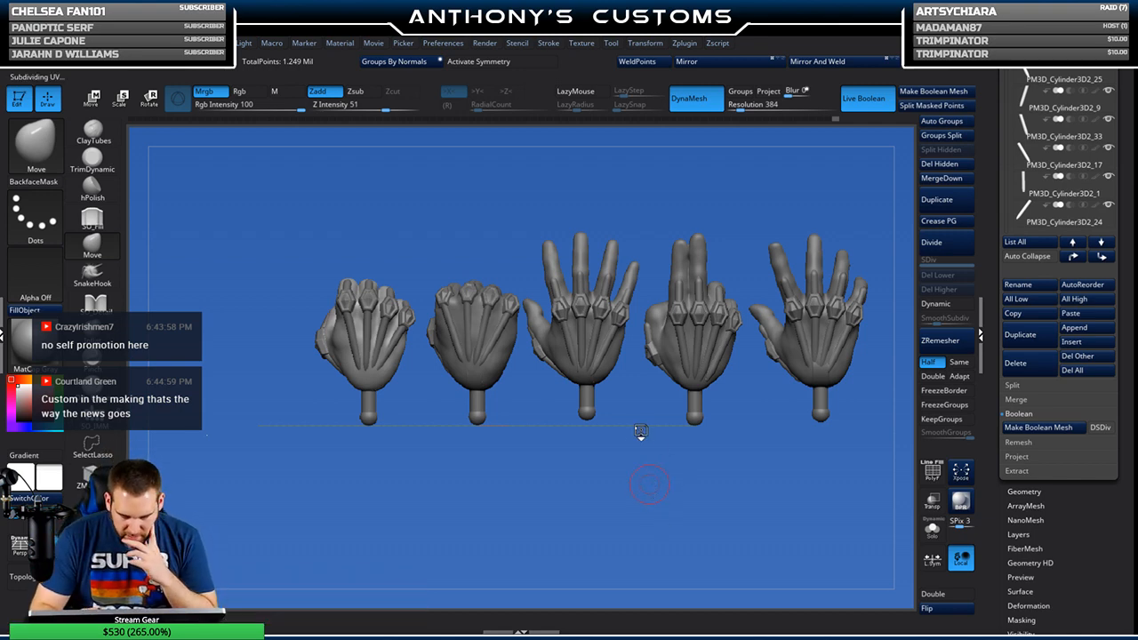
Step: Examine the five hand sculpts from the back and palm sides, including their knuckle armour and finger poses
{"action": "left_click_drag", "start_coordinate": [653, 475], "coordinate": [677, 489]}
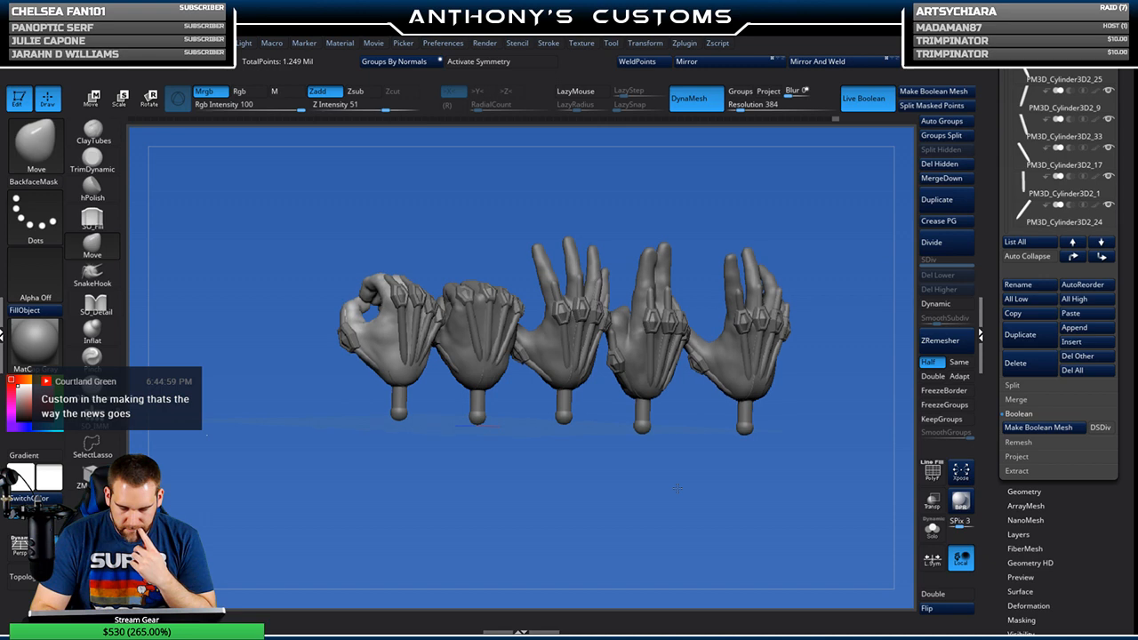
{"action": "left_click_drag", "start_coordinate": [677, 487], "coordinate": [748, 461]}
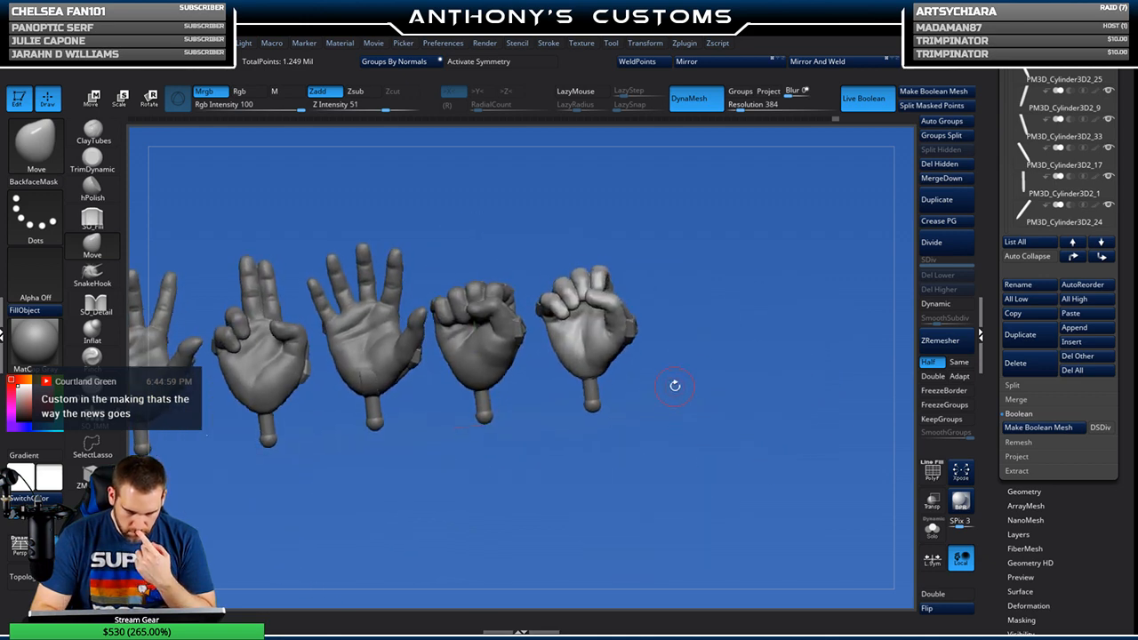
{"action": "left_click_drag", "start_coordinate": [663, 469], "coordinate": [698, 485]}
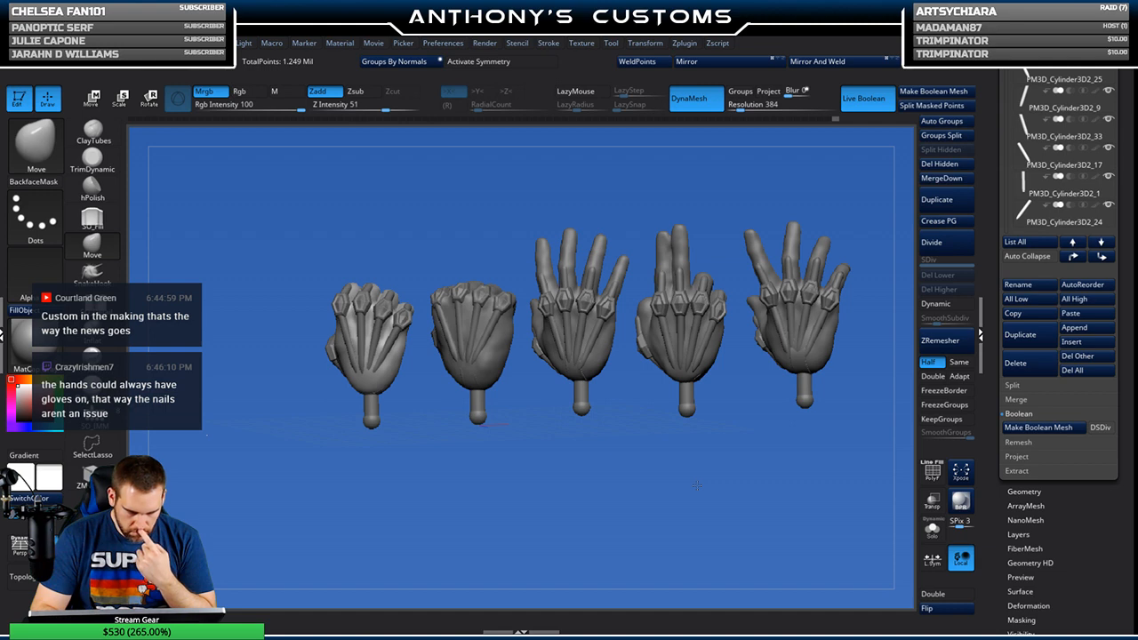
{"action": "left_click_drag", "start_coordinate": [698, 485], "coordinate": [707, 485]}
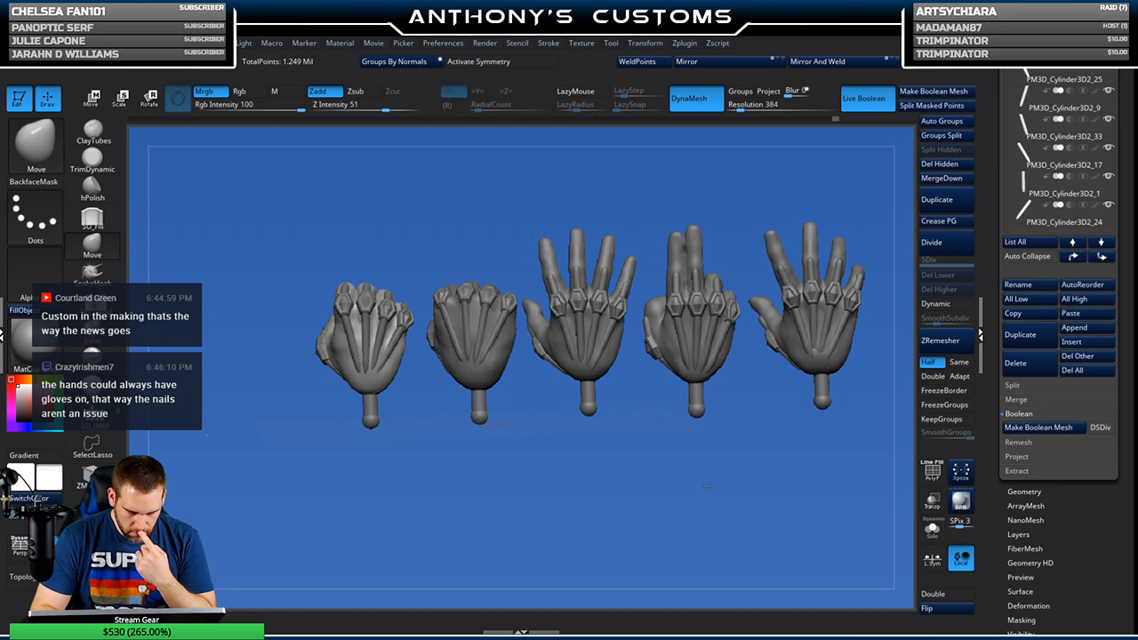
{"action": "left_click_drag", "start_coordinate": [707, 486], "coordinate": [621, 492]}
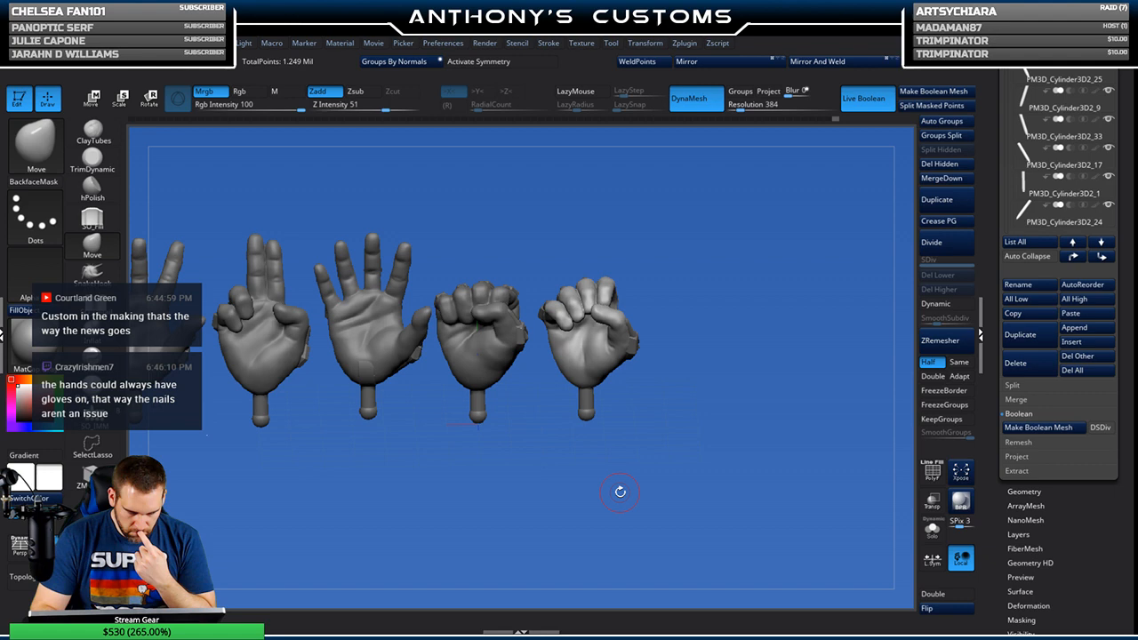
{"action": "key", "text": "f"}
{"action": "key", "text": "f"}
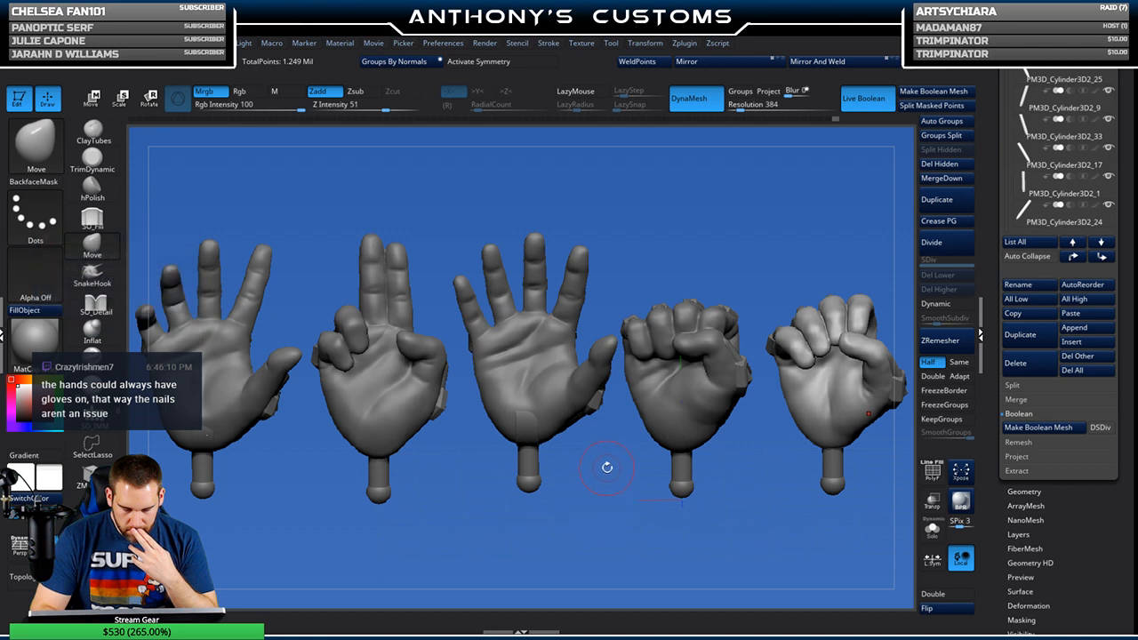
{"action": "left_click_drag", "start_coordinate": [616, 506], "coordinate": [639, 504]}
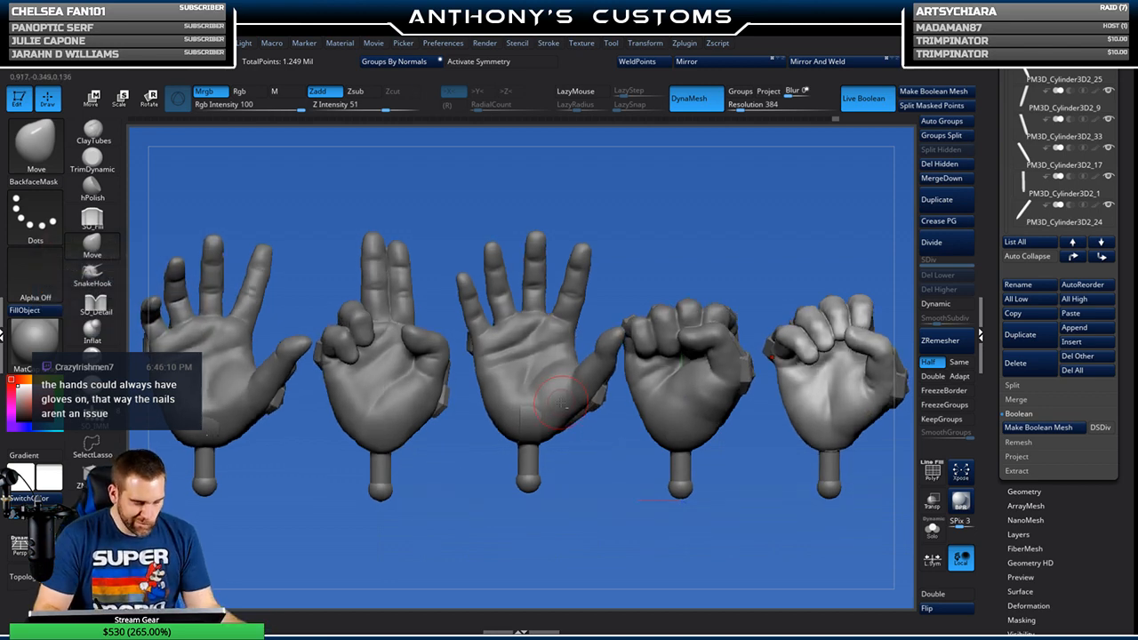
Step: Select the middle open hand and set the masking brush to MaskLasso
{"action": "left_click", "coordinate": [560, 399], "text": "alt"}
{"action": "left_click_drag", "start_coordinate": [598, 465], "coordinate": [626, 593], "text": "alt"}
{"action": "left_click_drag", "start_coordinate": [569, 187], "coordinate": [685, 270], "text": "alt"}
{"action": "key", "text": "ctrl+b"}
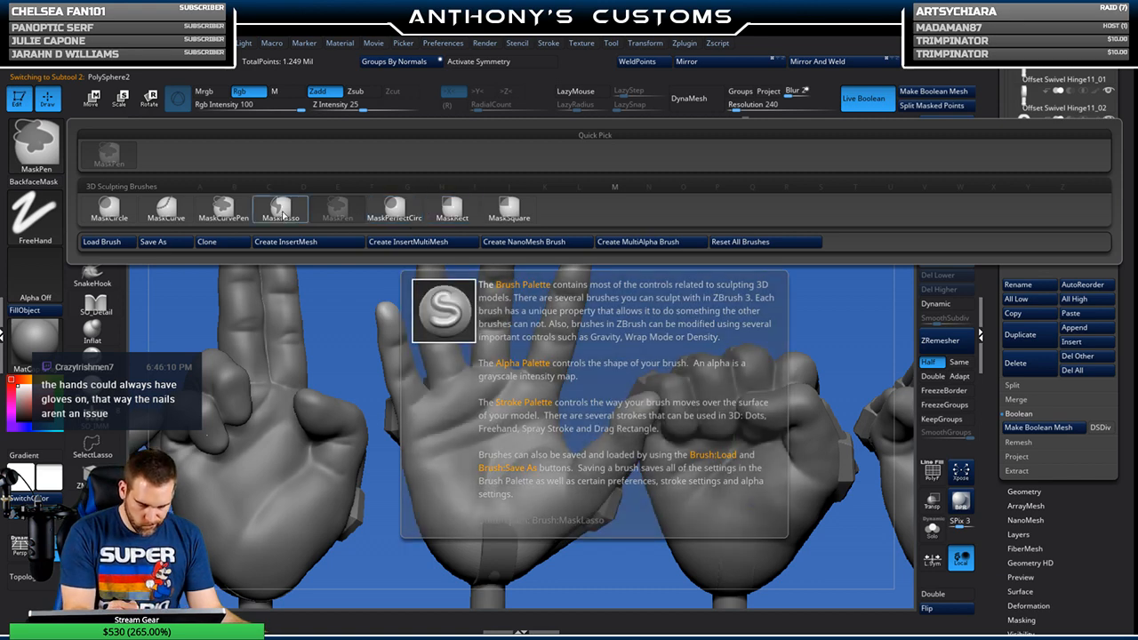
{"action": "left_click", "coordinate": [280, 210]}
Step: Try subdividing the open hand to SDiv level 3 and compare its palm up close with and without the wireframe
{"action": "key", "text": "shift+f"}
{"action": "key", "text": "f"}
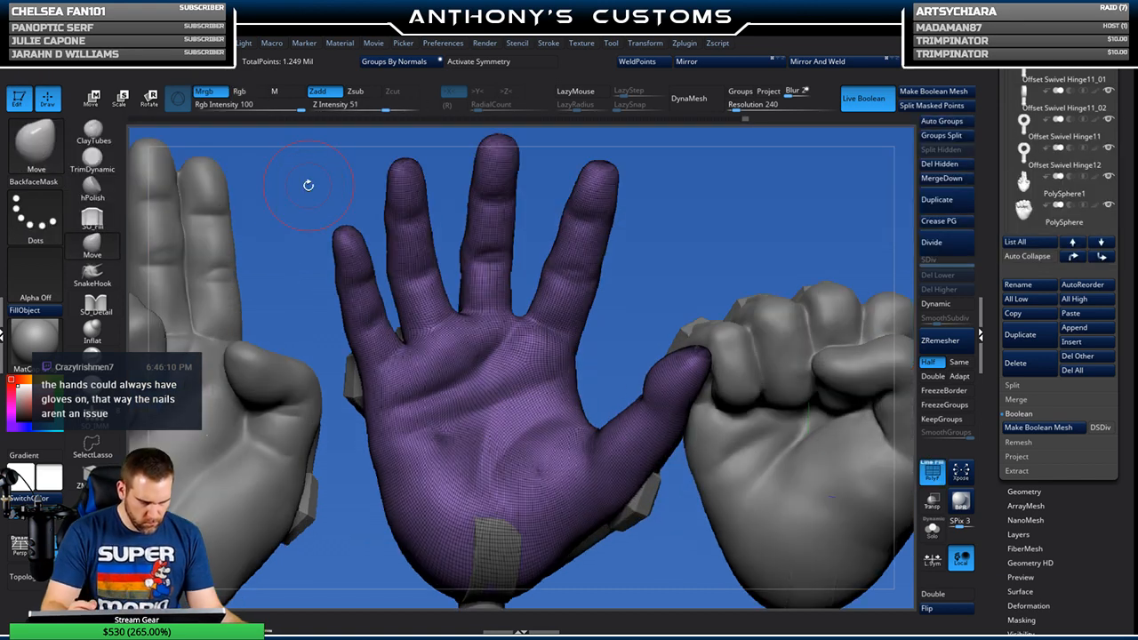
{"action": "left_click_drag", "start_coordinate": [674, 293], "coordinate": [690, 454], "text": "alt"}
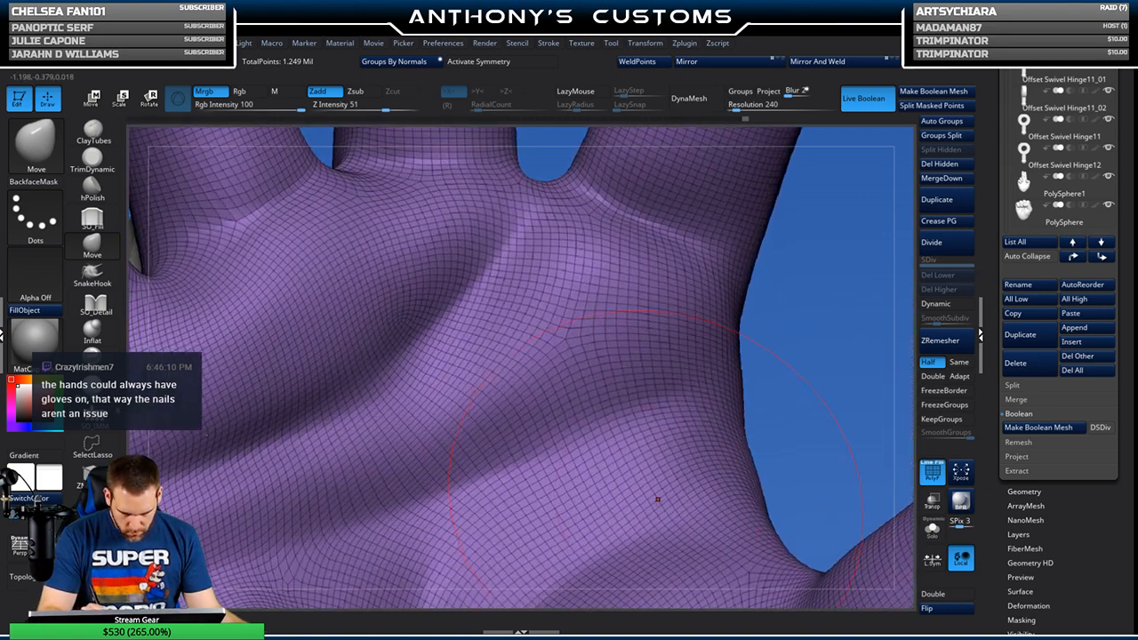
{"action": "left_click_drag", "start_coordinate": [792, 250], "coordinate": [825, 281]}
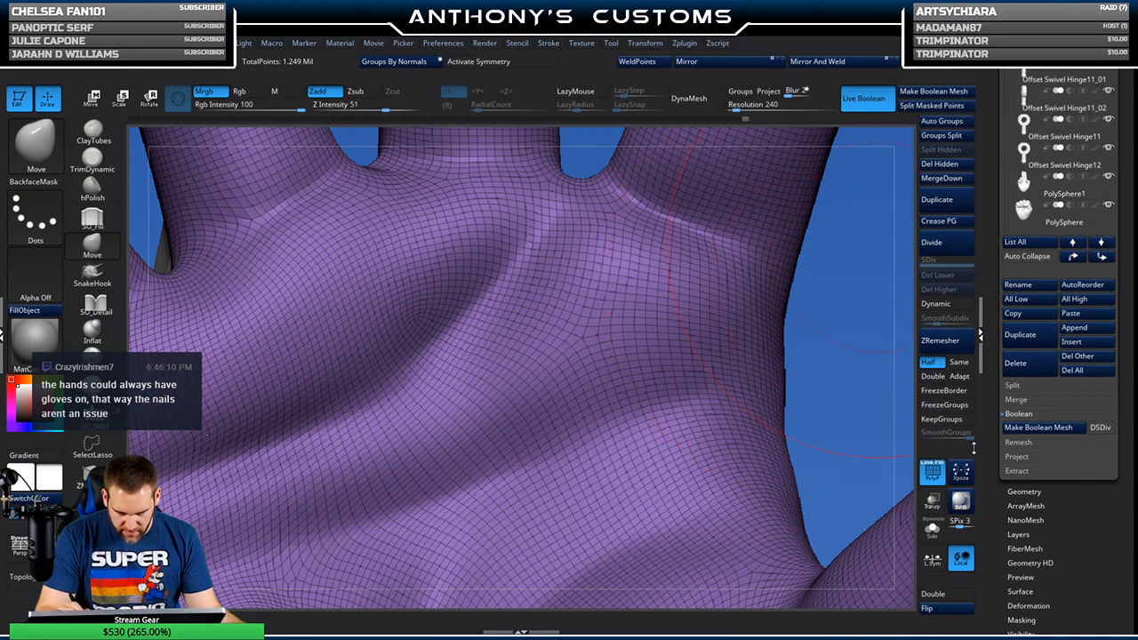
{"action": "left_click", "coordinate": [963, 503]}
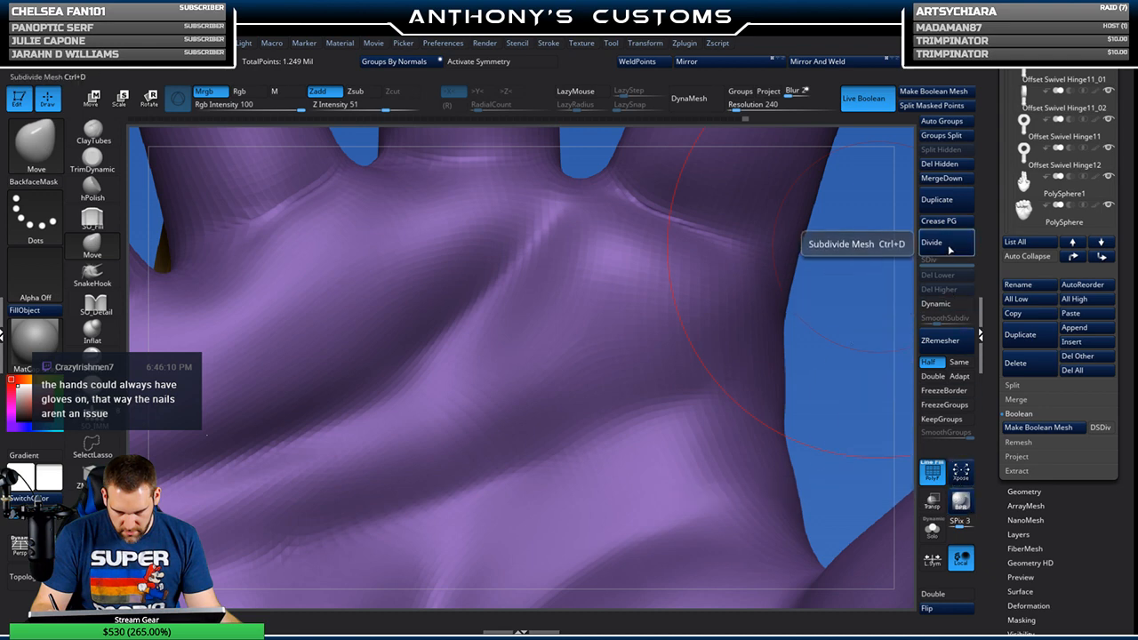
{"action": "left_click", "coordinate": [948, 250]}
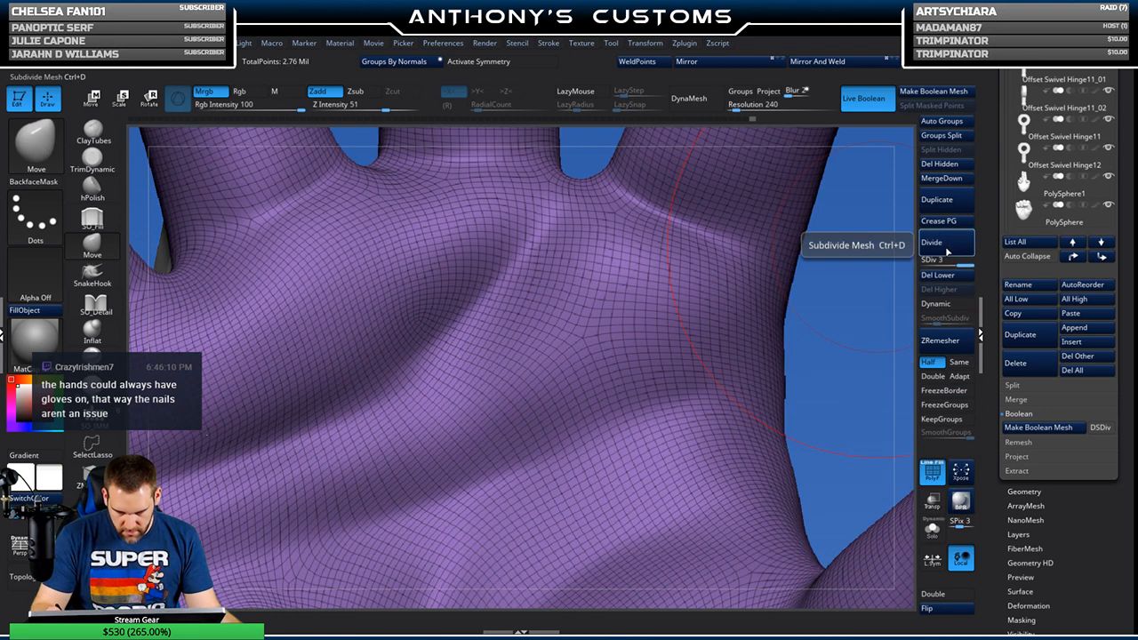
{"action": "key", "text": "shift+f"}
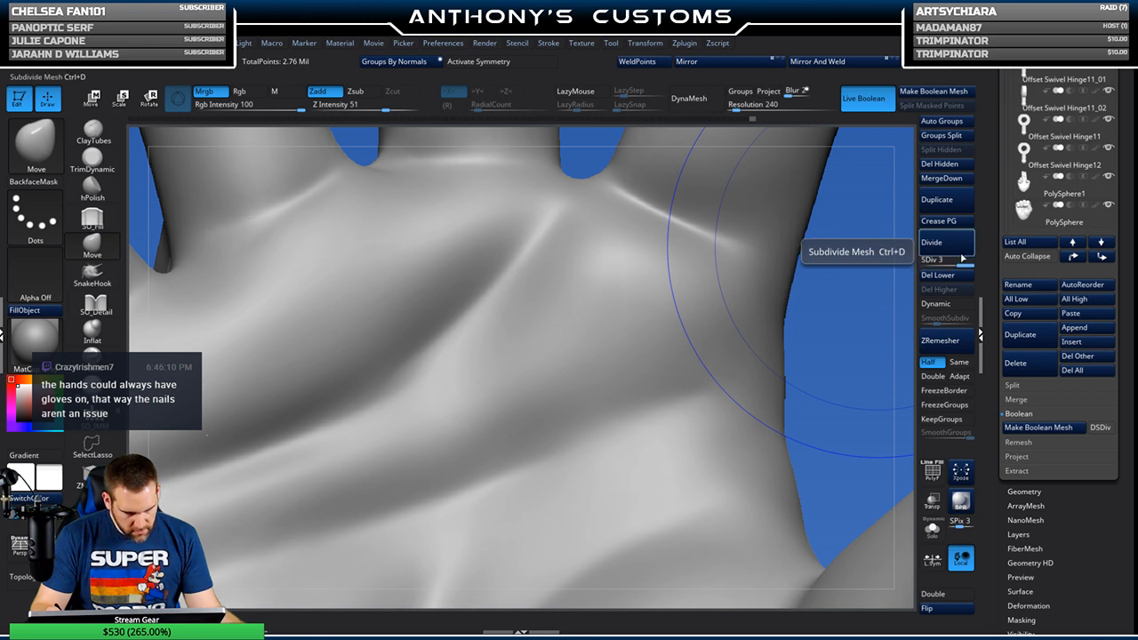
{"action": "left_click_drag", "start_coordinate": [851, 359], "coordinate": [830, 357]}
{"action": "key", "text": "shift+f"}
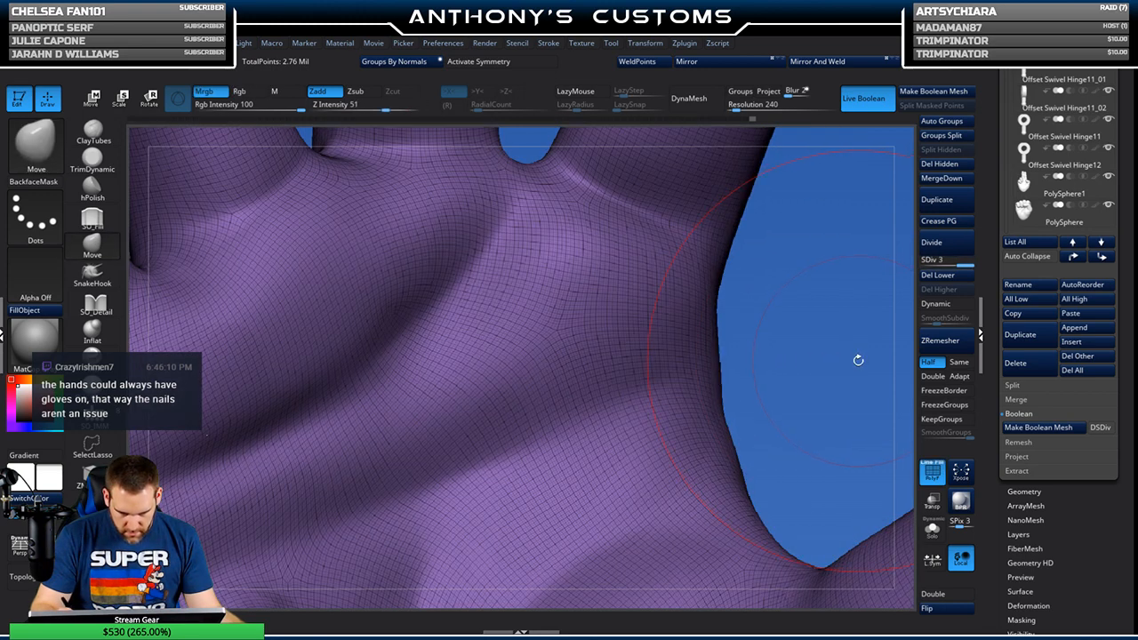
Step: Undo the open hand's subdivision and hide its wireframe
{"action": "key", "text": "ctrl+z"}
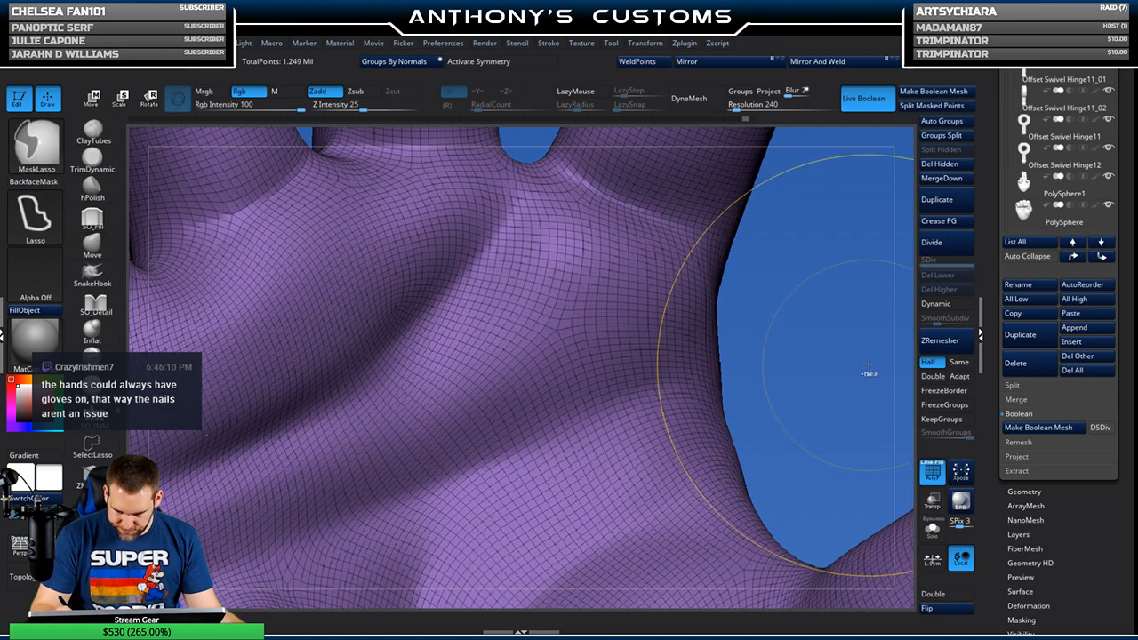
{"action": "key", "text": "shift"}
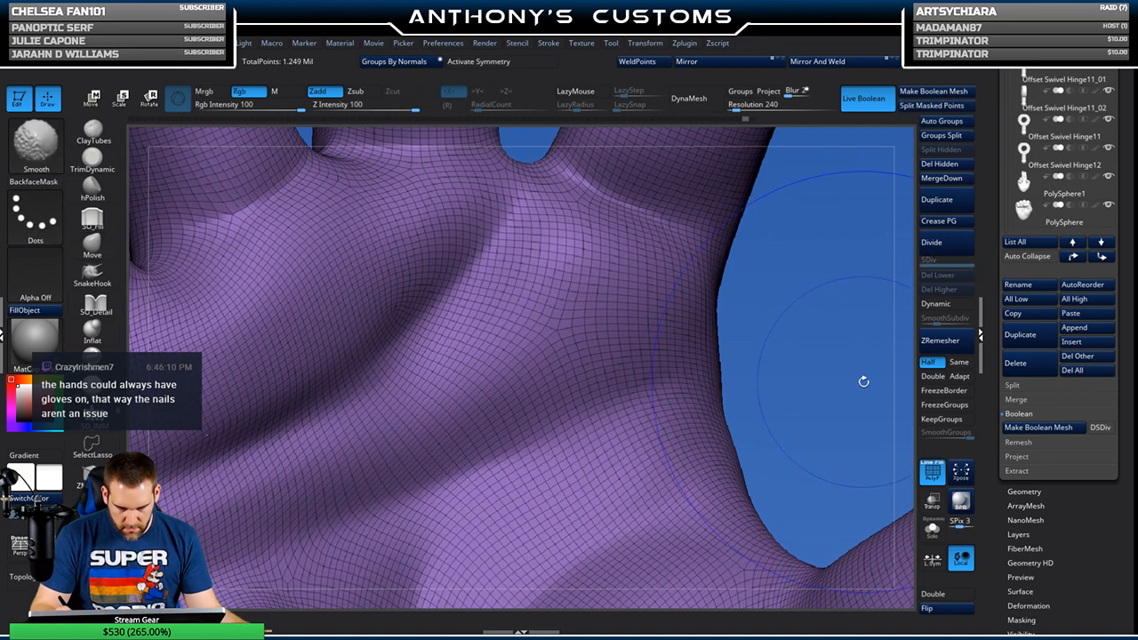
{"action": "key", "text": "shift+f"}
{"action": "key", "text": "f"}
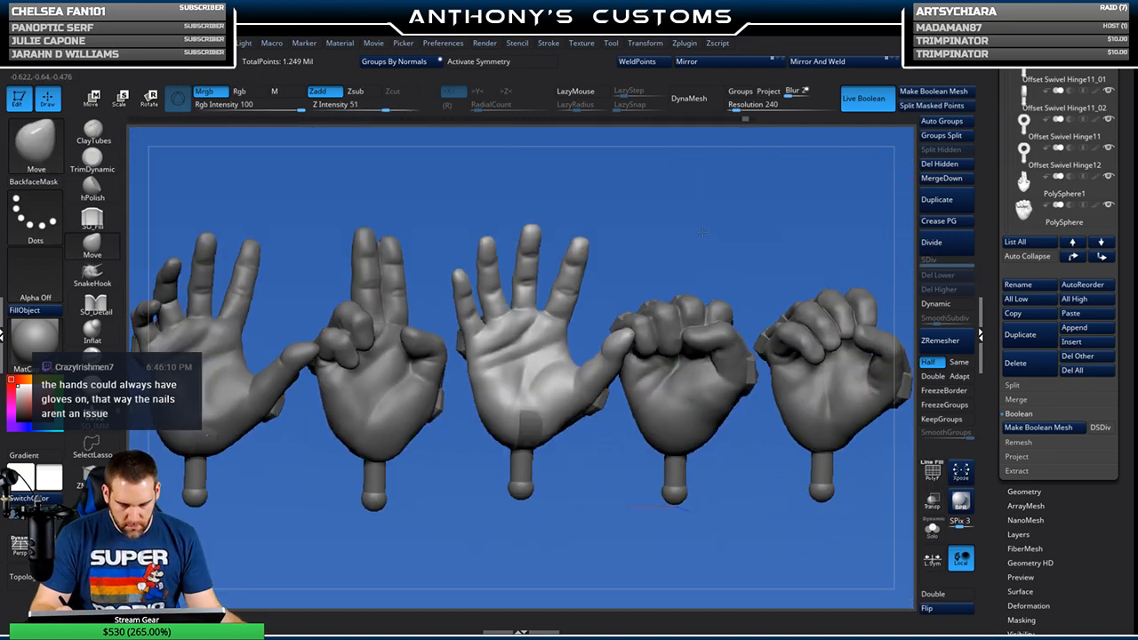
Step: Turn off Live Boolean and briefly check the open hand's wireframe
{"action": "left_click", "coordinate": [874, 106]}
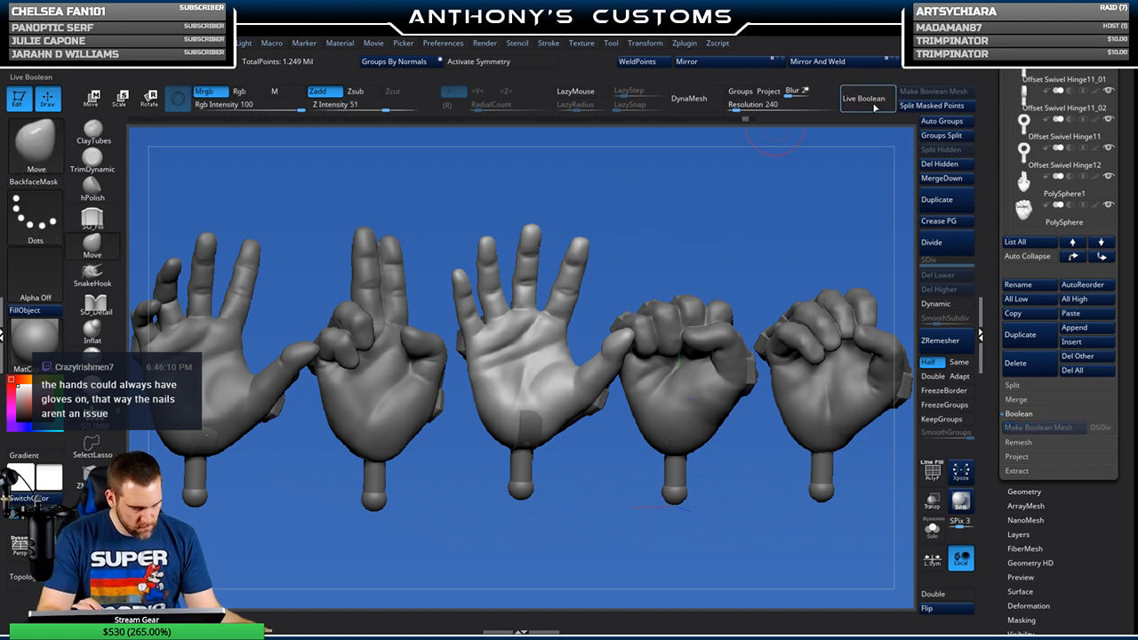
{"action": "key", "text": "shift+f"}
{"action": "key", "text": "f"}
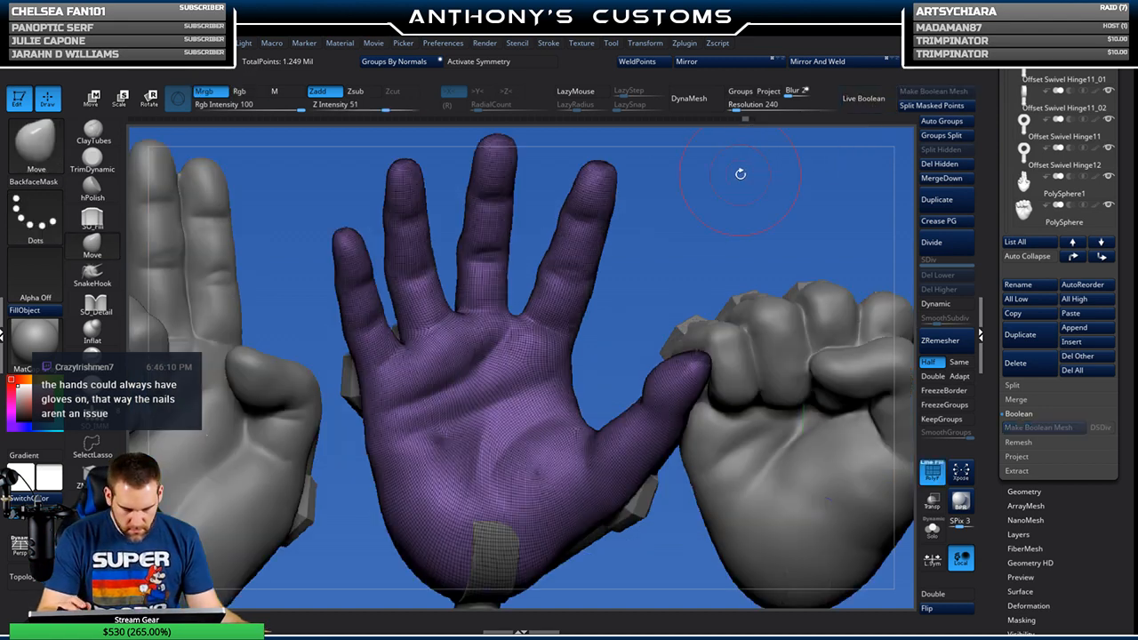
{"action": "key", "text": "f"}
{"action": "key", "text": "shift+f"}
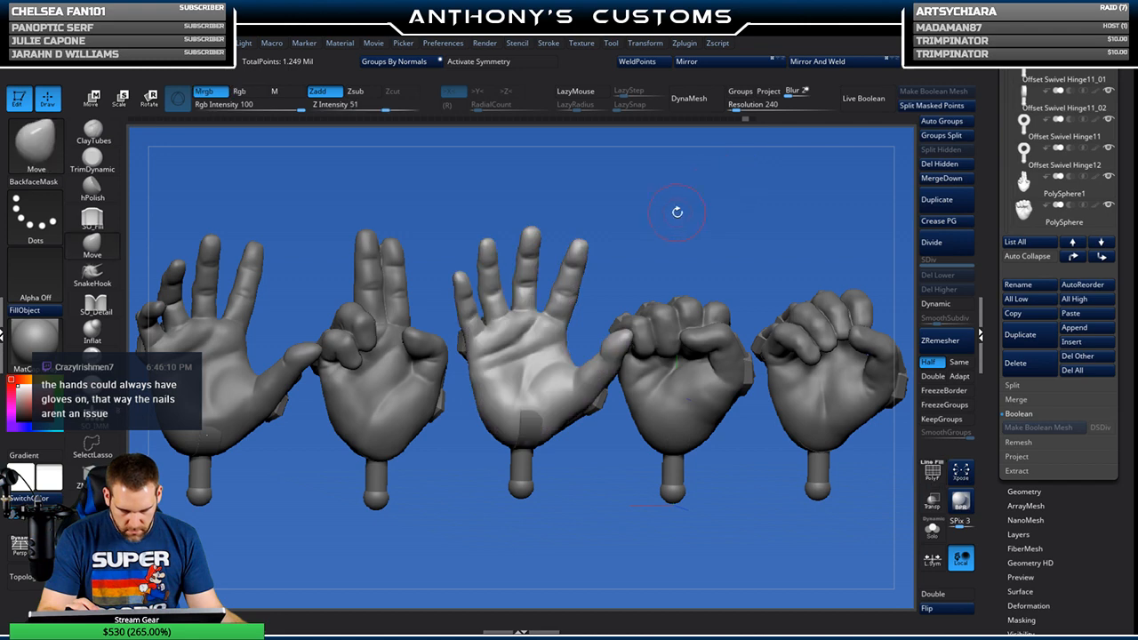
Step: Mask the index fingertip of the middle open hand with the MaskLasso brush
{"action": "left_click_drag", "start_coordinate": [673, 210], "coordinate": [723, 161]}
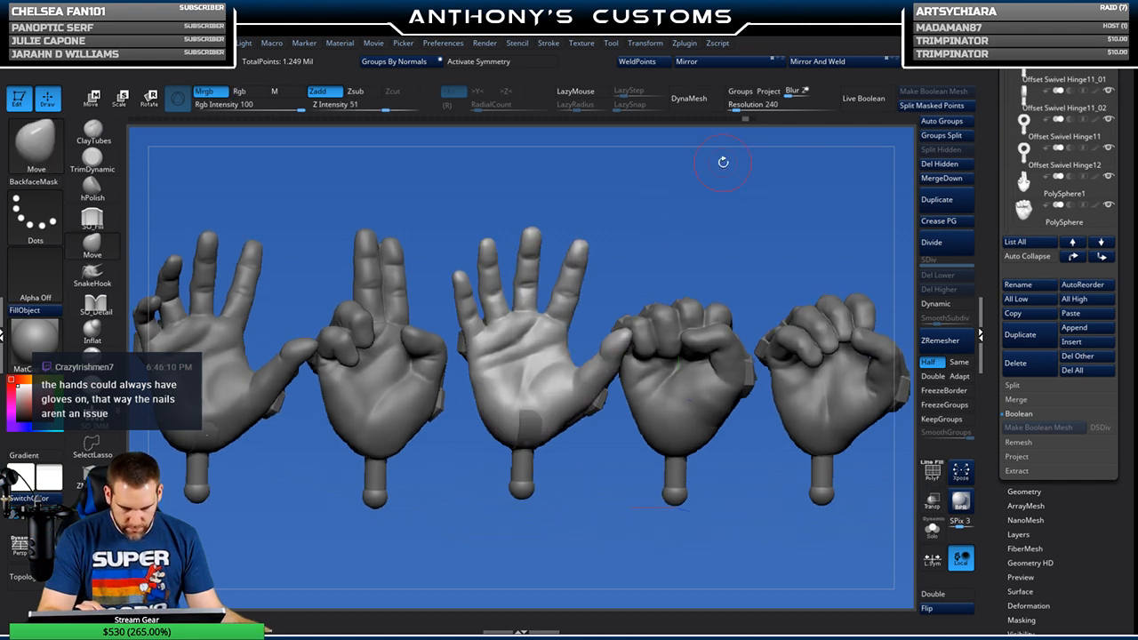
{"action": "key", "text": "ctrl"}
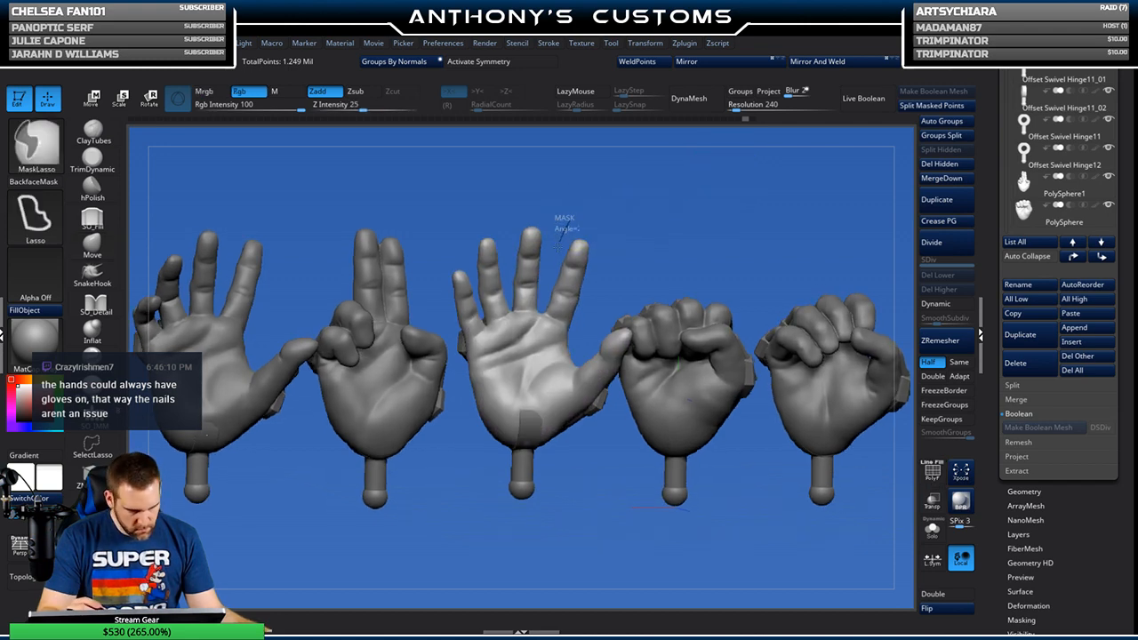
{"action": "mouse_move", "coordinate": [563, 230]}
{"action": "left_mouse_down", "text": "ctrl"}
{"action": "mouse_move", "coordinate": [592, 225]}
{"action": "mouse_move", "coordinate": [626, 244]}
{"action": "left_mouse_up", "text": "ctrl"}
{"action": "mouse_move", "coordinate": [669, 213]}
{"action": "left_mouse_down"}
{"action": "mouse_move", "coordinate": [585, 268]}
{"action": "mouse_move", "coordinate": [614, 383]}
{"action": "mouse_move", "coordinate": [449, 440]}
{"action": "mouse_move", "coordinate": [598, 238]}
{"action": "left_mouse_up"}
{"action": "mouse_move", "coordinate": [817, 181]}
{"action": "left_mouse_down", "text": "ctrl"}
{"action": "mouse_move", "coordinate": [811, 198]}
{"action": "mouse_move", "coordinate": [869, 190]}
{"action": "mouse_move", "coordinate": [743, 187]}
{"action": "left_mouse_up", "text": "ctrl"}
{"action": "mouse_move", "coordinate": [628, 237]}
{"action": "left_mouse_down", "text": "ctrl"}
{"action": "mouse_move", "coordinate": [590, 238]}
{"action": "mouse_move", "coordinate": [565, 263]}
{"action": "mouse_move", "coordinate": [552, 233]}
{"action": "mouse_move", "coordinate": [591, 221]}
{"action": "left_mouse_up", "text": "ctrl"}
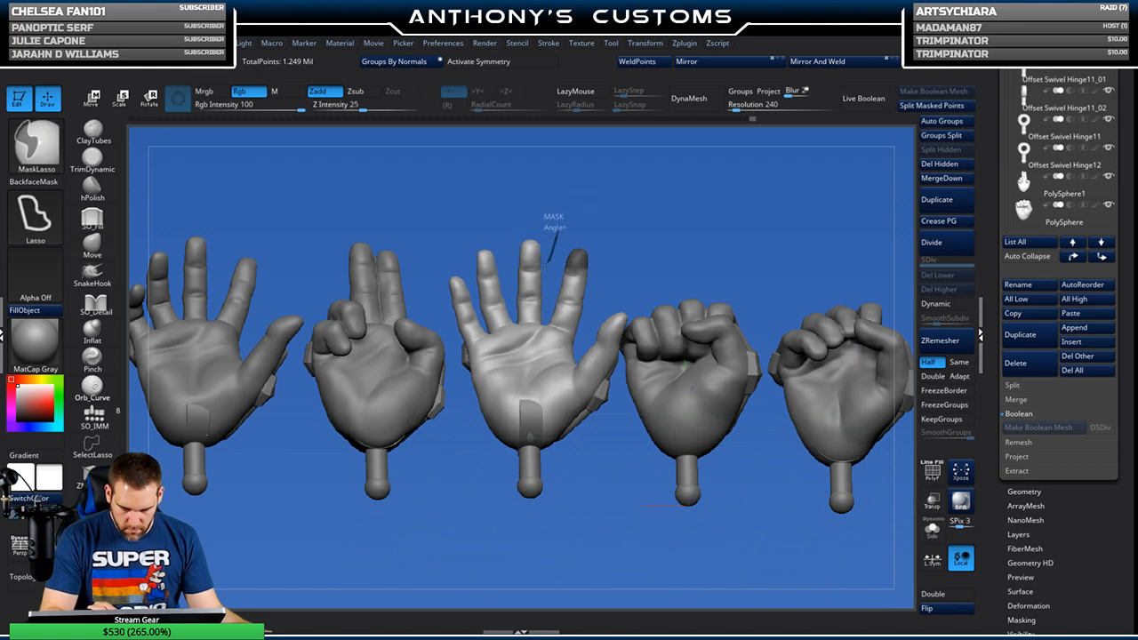
Step: Mask the middle, ring and little fingertips and the thumb tip of the middle open hand
{"action": "mouse_move", "coordinate": [534, 266]}
{"action": "left_mouse_down", "text": "ctrl"}
{"action": "mouse_move", "coordinate": [510, 248]}
{"action": "mouse_move", "coordinate": [553, 217]}
{"action": "left_mouse_up", "text": "ctrl"}
{"action": "mouse_move", "coordinate": [614, 182]}
{"action": "left_mouse_down"}
{"action": "mouse_move", "coordinate": [587, 209]}
{"action": "mouse_move", "coordinate": [484, 231]}
{"action": "mouse_move", "coordinate": [504, 236]}
{"action": "mouse_move", "coordinate": [496, 254]}
{"action": "left_mouse_up"}
{"action": "key", "text": "ctrl"}
{"action": "key", "text": "ctrl"}
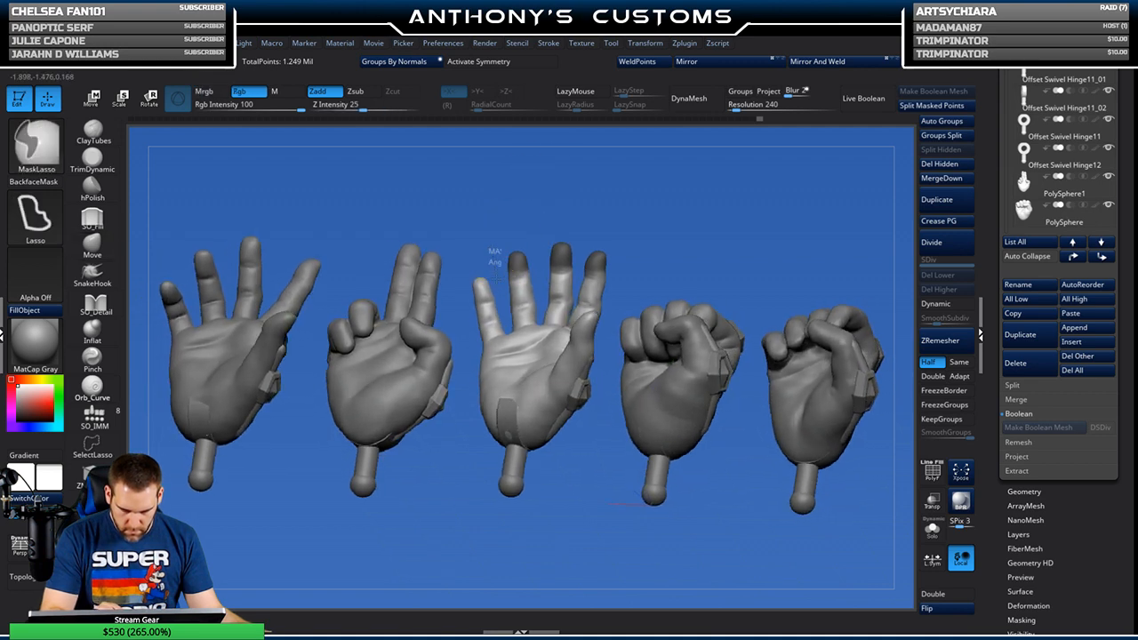
{"action": "mouse_move", "coordinate": [478, 293]}
{"action": "left_mouse_down", "text": "ctrl"}
{"action": "mouse_move", "coordinate": [463, 258]}
{"action": "mouse_move", "coordinate": [476, 250]}
{"action": "left_mouse_up", "text": "ctrl"}
{"action": "mouse_move", "coordinate": [672, 162]}
{"action": "left_mouse_down"}
{"action": "mouse_move", "coordinate": [714, 204]}
{"action": "mouse_move", "coordinate": [700, 268]}
{"action": "mouse_move", "coordinate": [697, 258]}
{"action": "mouse_move", "coordinate": [626, 274]}
{"action": "mouse_move", "coordinate": [570, 308]}
{"action": "mouse_move", "coordinate": [556, 271]}
{"action": "mouse_move", "coordinate": [606, 231]}
{"action": "left_mouse_up"}
{"action": "mouse_move", "coordinate": [779, 266]}
{"action": "left_mouse_down"}
{"action": "mouse_move", "coordinate": [719, 281]}
{"action": "mouse_move", "coordinate": [755, 223]}
{"action": "left_mouse_up"}
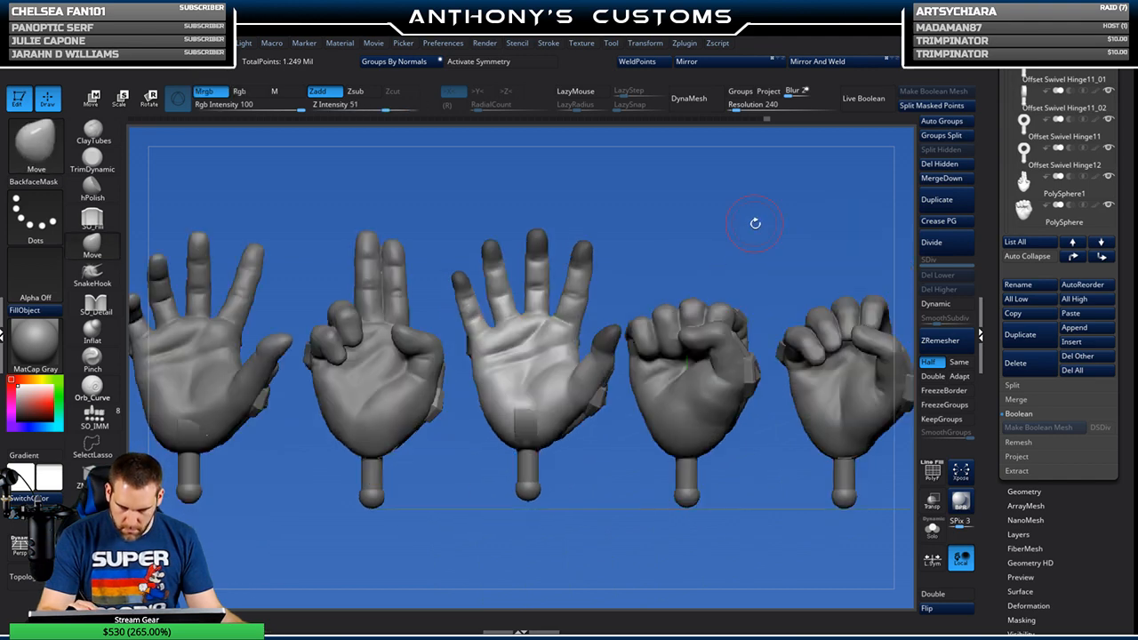
Step: Preview an extraction of the masked fingertips at 0.02 thickness, then set the extract thickness to 0
{"action": "left_click", "coordinate": [1024, 471]}
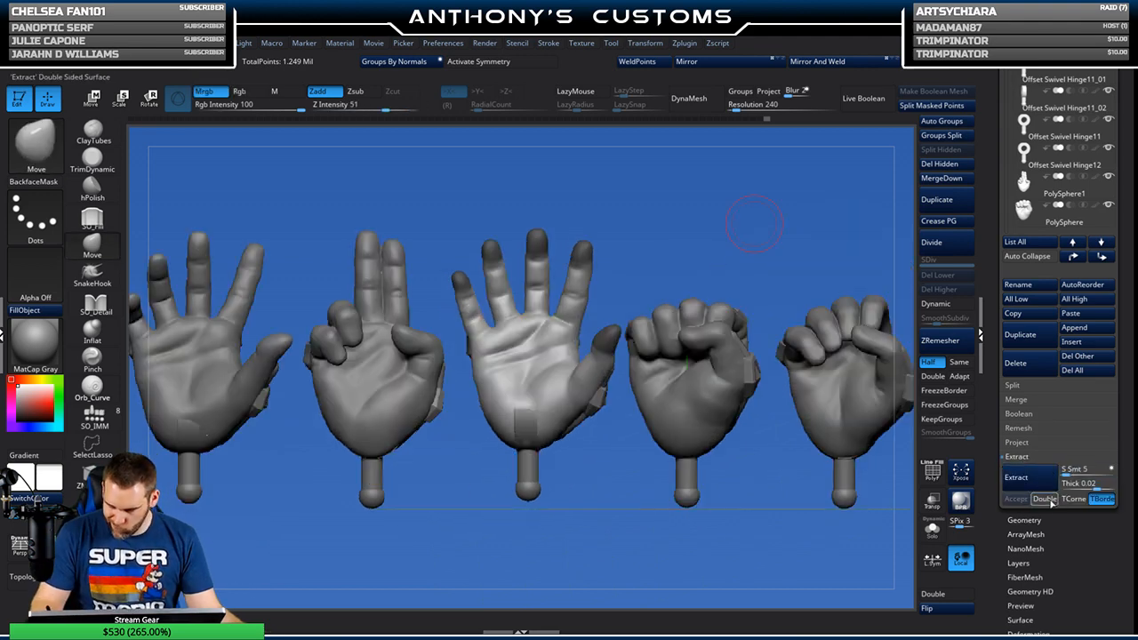
{"action": "left_click", "coordinate": [1039, 485]}
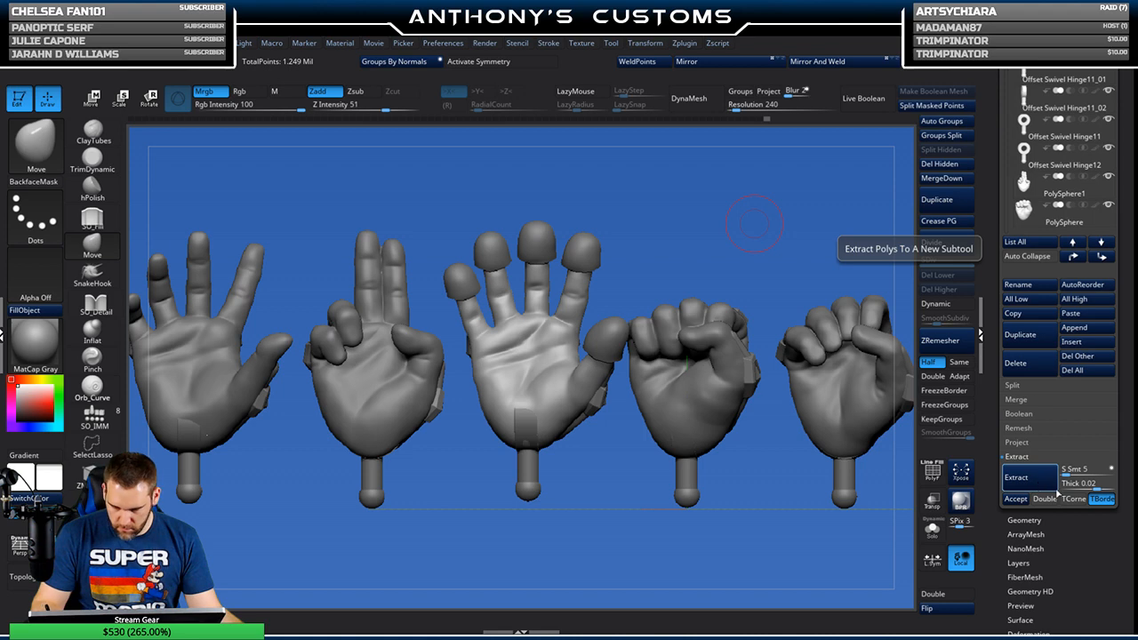
{"action": "left_click", "coordinate": [1080, 484]}
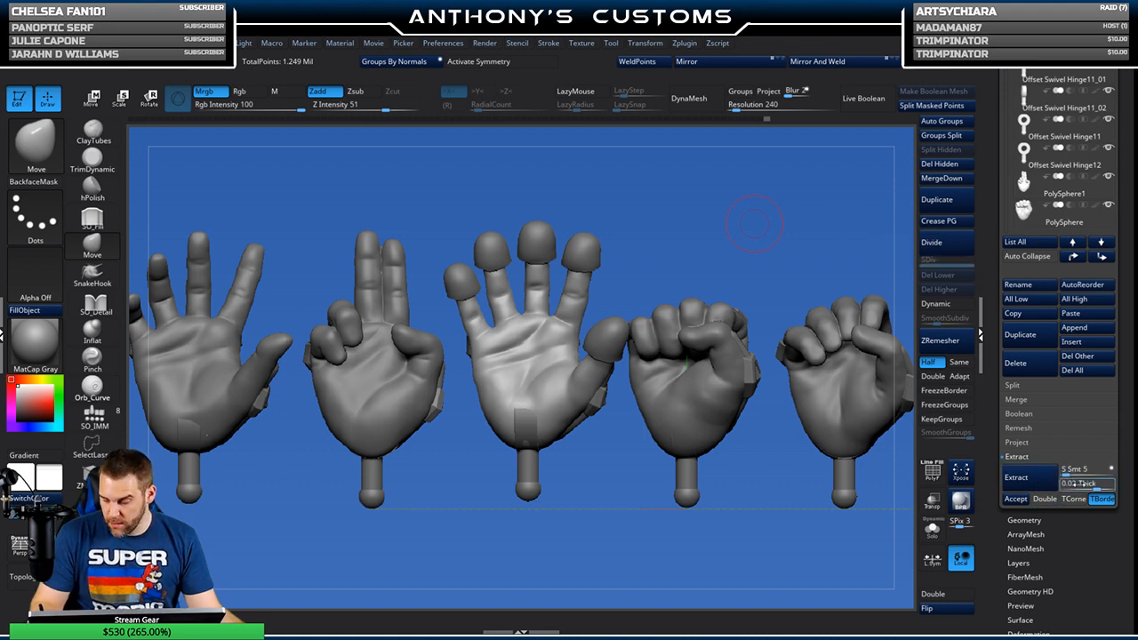
{"action": "type", "text": "-0"}
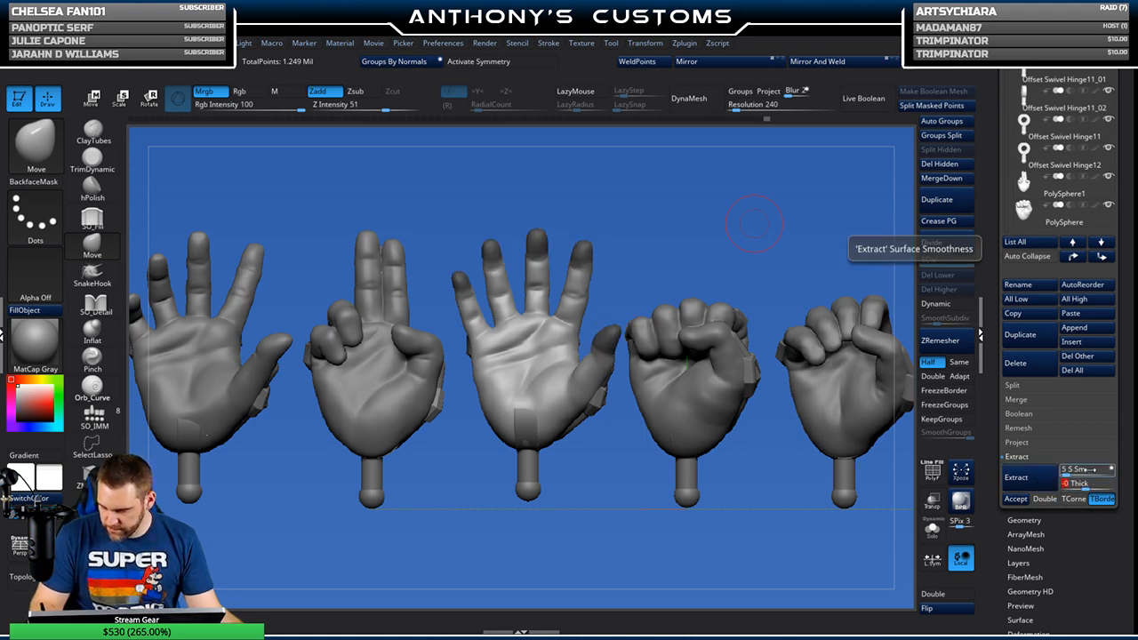
{"action": "key", "text": "Return"}
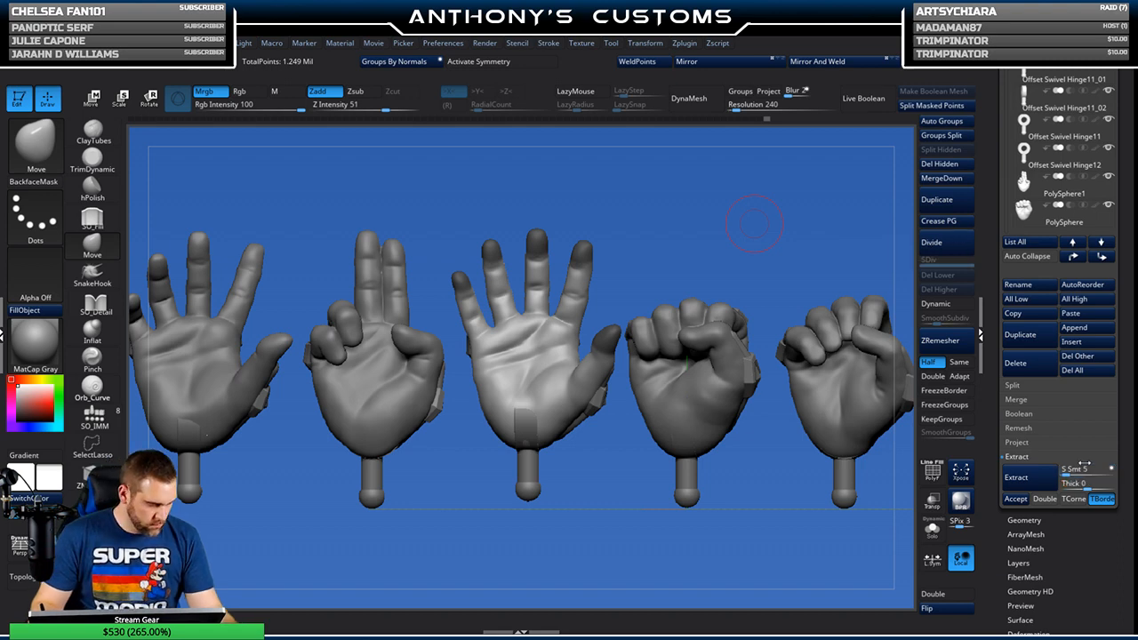
Step: Set the extract thickness for the masked fingertips to 0.001
{"action": "left_click_drag", "start_coordinate": [755, 223], "coordinate": [714, 289], "text": "shift"}
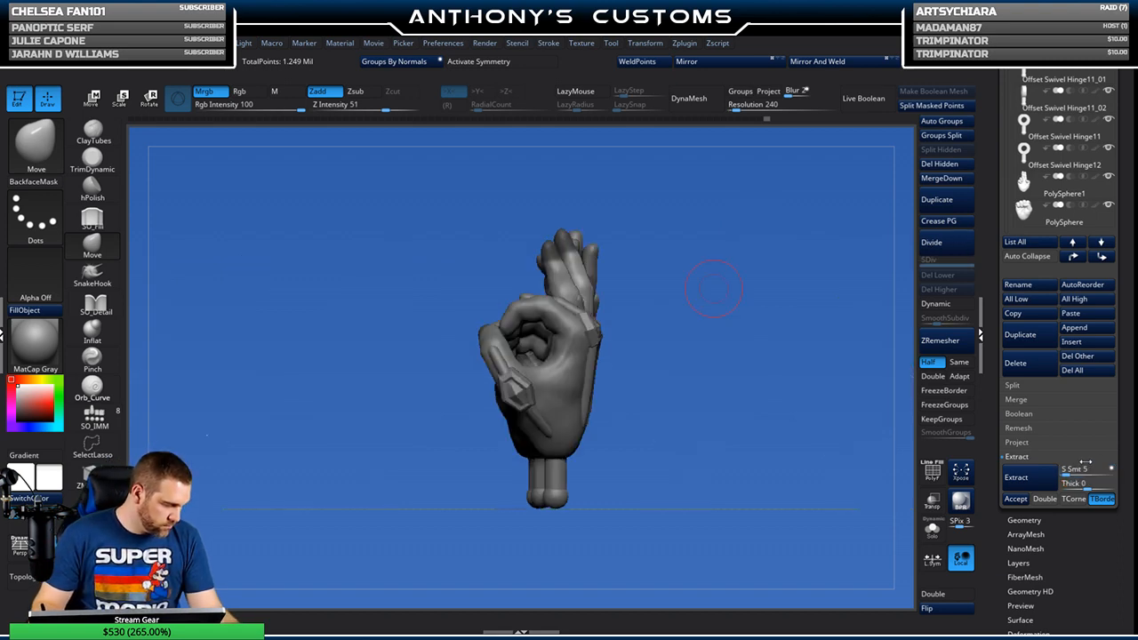
{"action": "left_click", "coordinate": [1094, 472]}
{"action": "key", "text": "Return"}
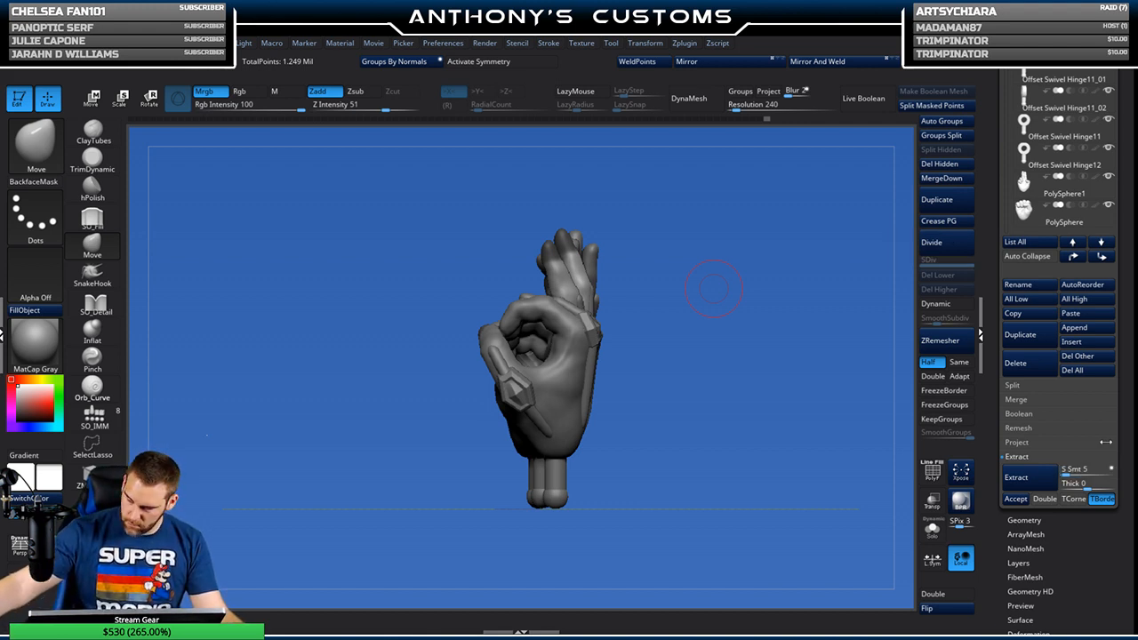
{"action": "left_click", "coordinate": [1077, 485]}
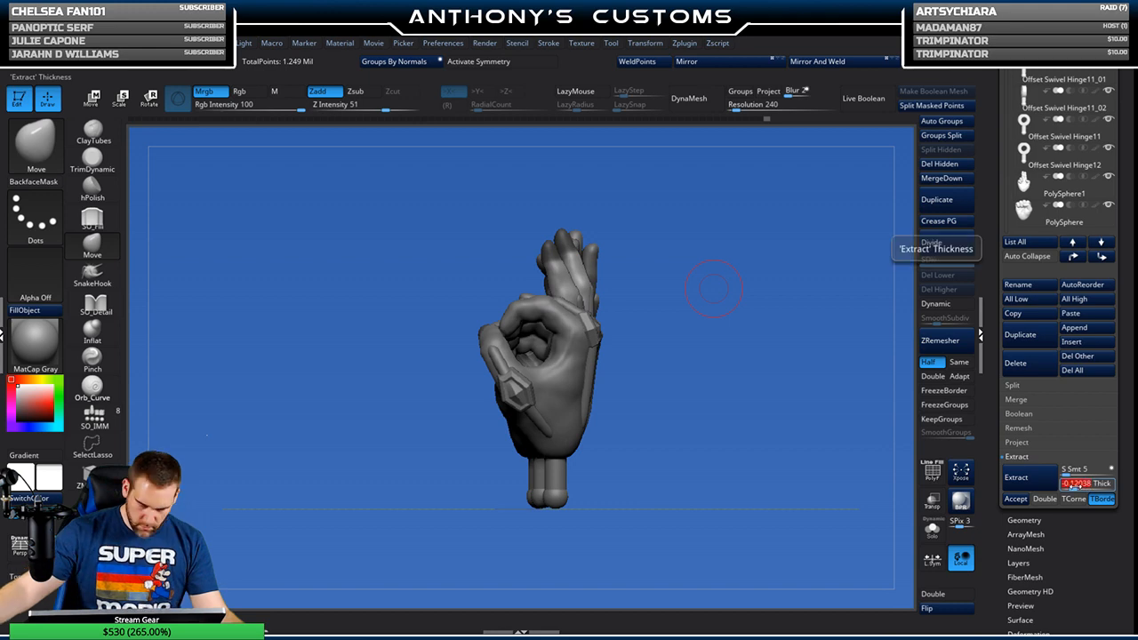
{"action": "key", "text": "Return"}
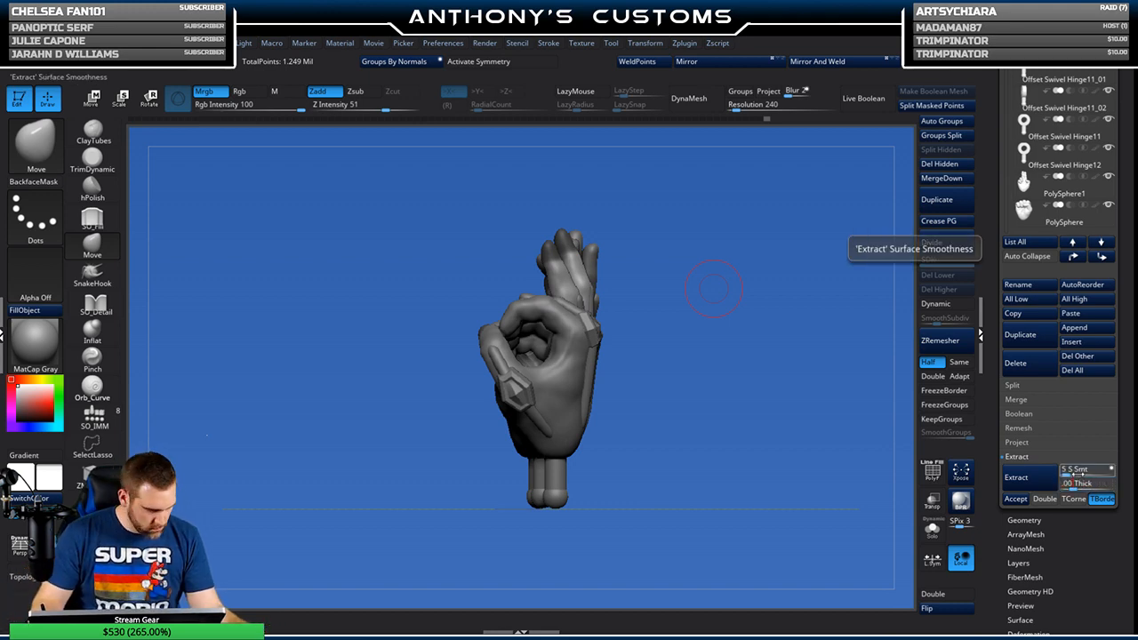
{"action": "key", "text": "Return"}
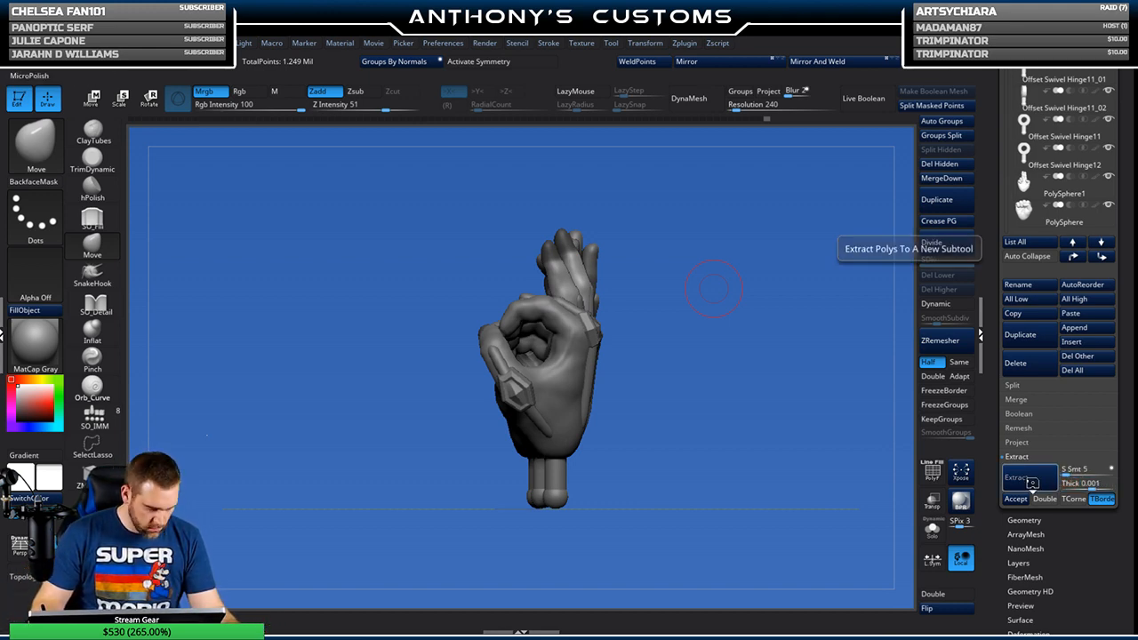
Step: Set the extract thickness to 0.002 and accept the fingertip extraction as a new subtool
{"action": "left_click", "coordinate": [1088, 483]}
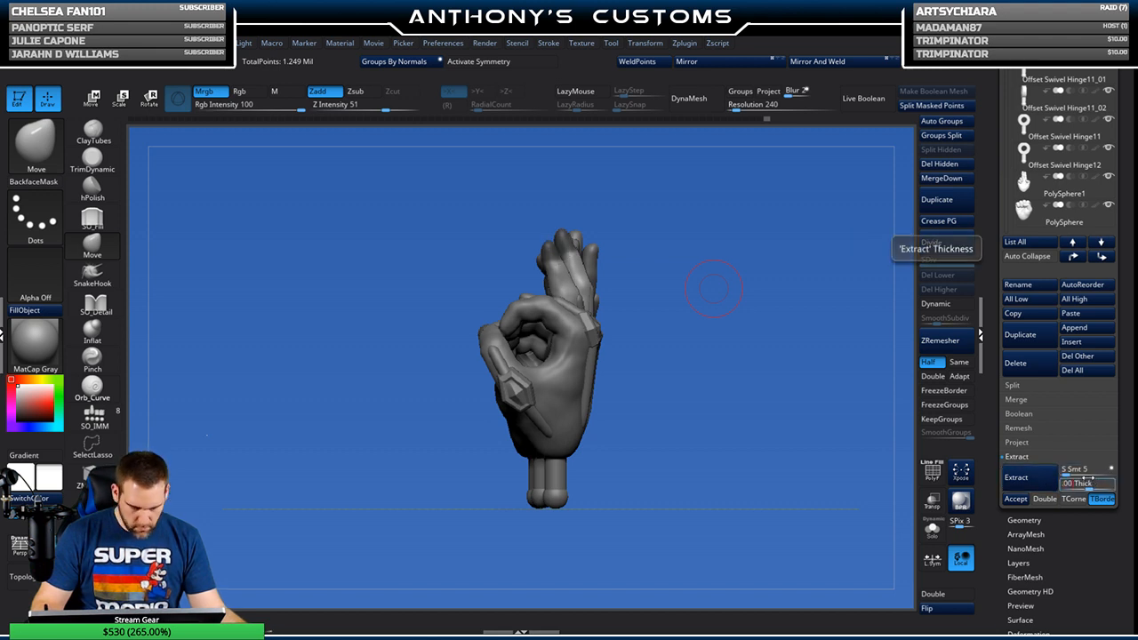
{"action": "type", "text": ".002"}
{"action": "key", "text": "Return"}
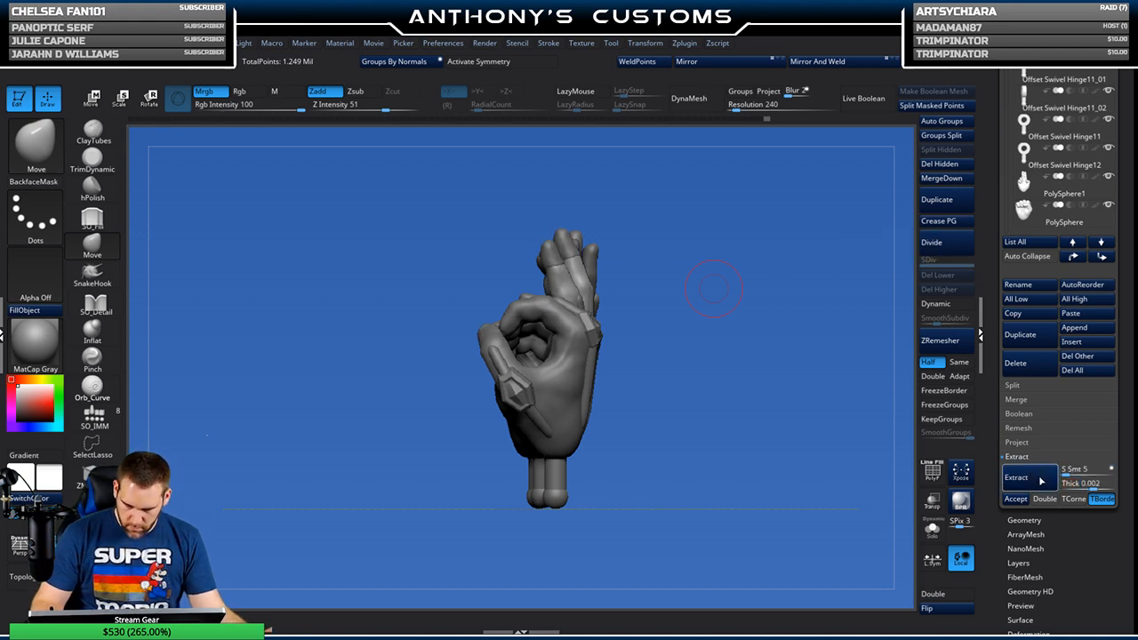
{"action": "left_click", "coordinate": [1021, 500]}
Step: Check the extracted fingertip caps from the palm and back sides and delete the Extract3 subtool
{"action": "left_click_drag", "start_coordinate": [704, 486], "coordinate": [718, 207]}
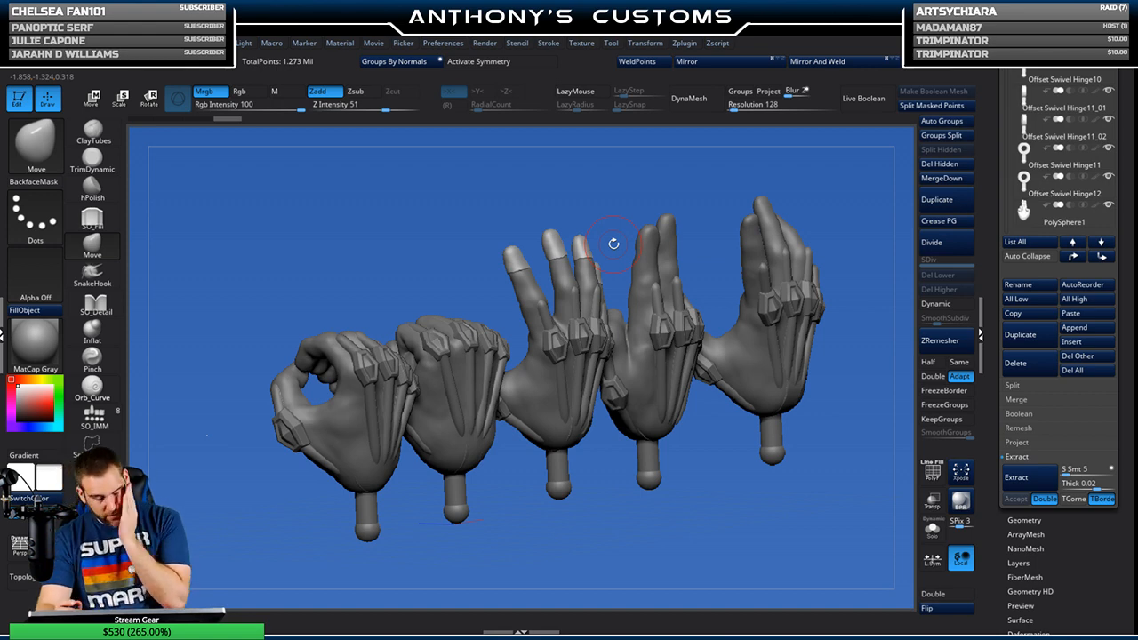
{"action": "scroll", "coordinate": [1086, 330], "scroll_direction": "up", "scroll_amount": 3}
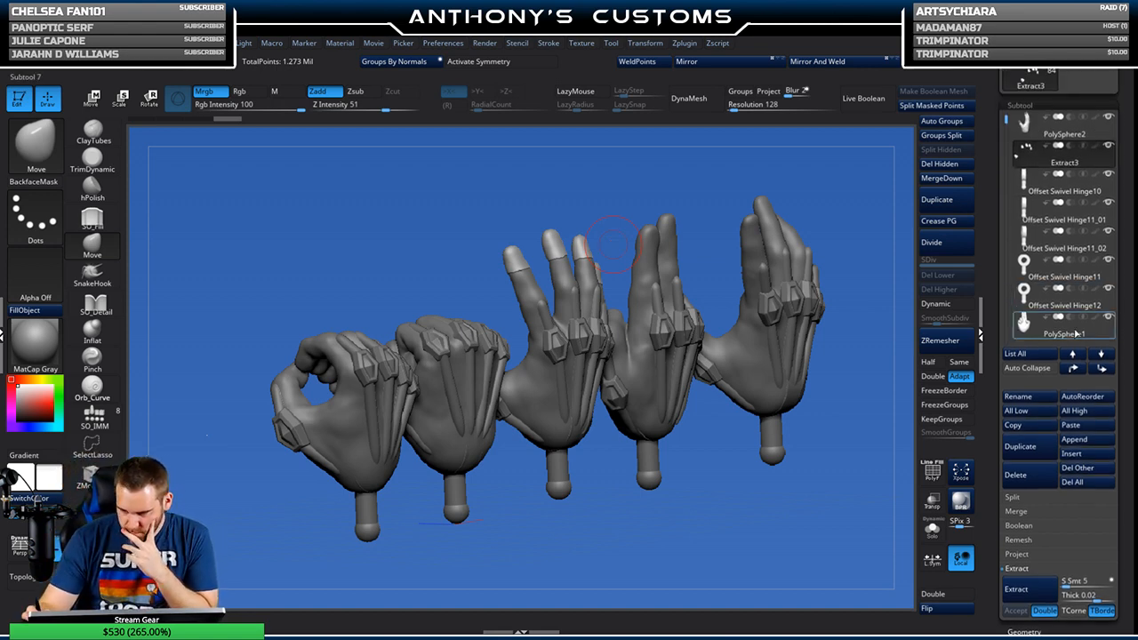
{"action": "left_click_drag", "start_coordinate": [745, 526], "coordinate": [825, 525]}
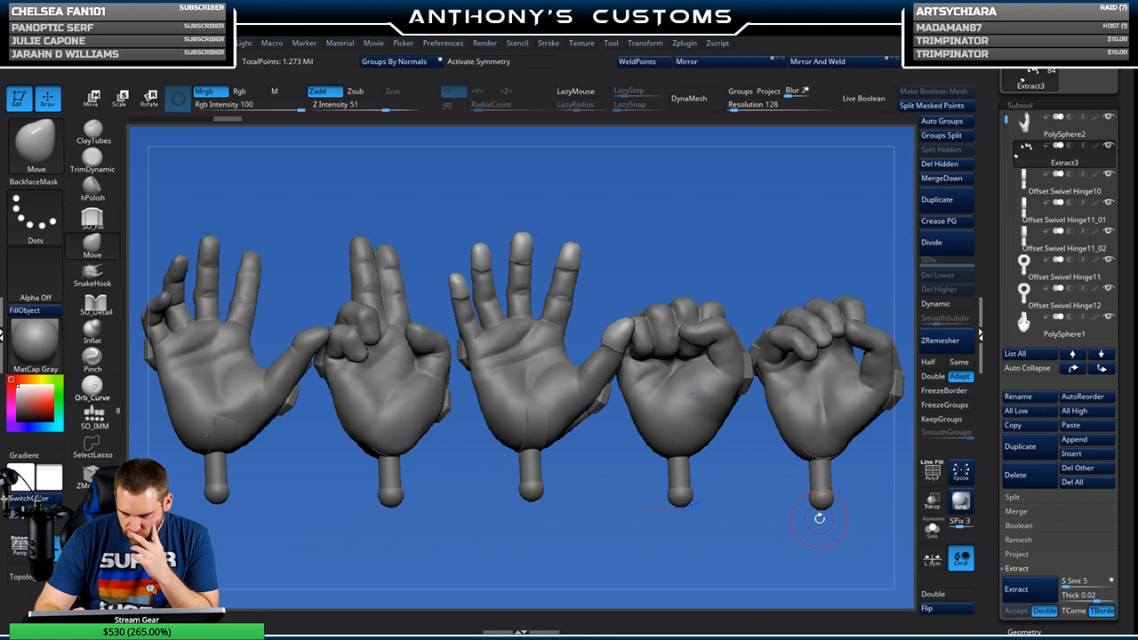
{"action": "left_click_drag", "start_coordinate": [743, 429], "coordinate": [678, 464]}
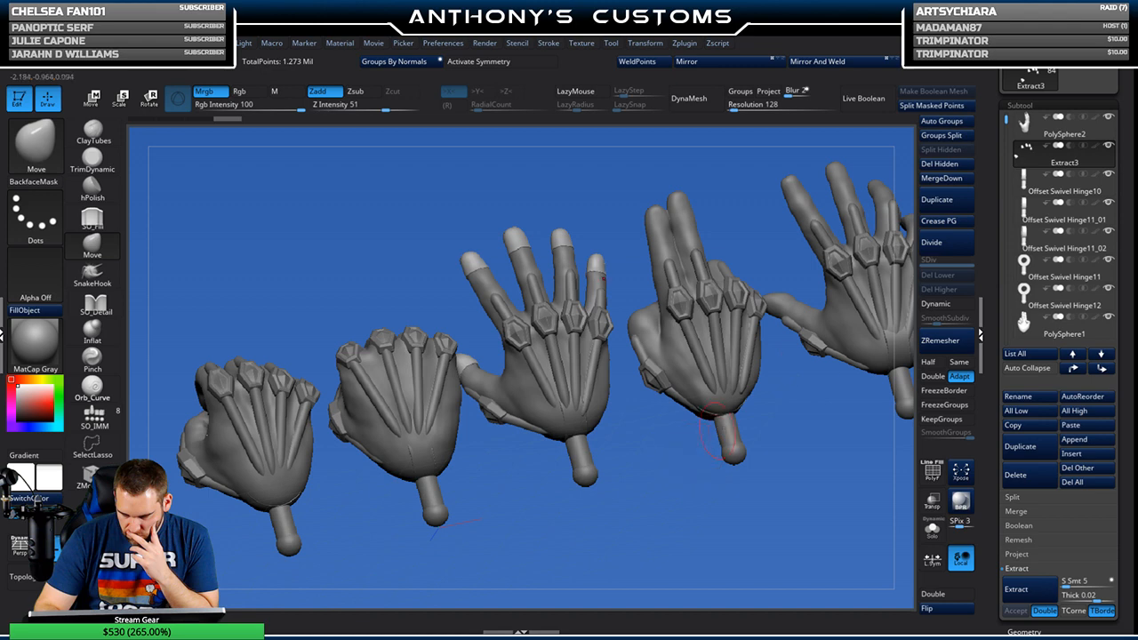
{"action": "left_click", "coordinate": [1015, 475]}
{"action": "left_click", "coordinate": [919, 501]}
{"action": "mouse_move", "coordinate": [682, 488]}
{"action": "left_mouse_down"}
{"action": "mouse_move", "coordinate": [664, 512]}
{"action": "mouse_move", "coordinate": [670, 478]}
{"action": "mouse_move", "coordinate": [674, 501]}
{"action": "mouse_move", "coordinate": [687, 477]}
{"action": "mouse_move", "coordinate": [676, 484]}
{"action": "mouse_move", "coordinate": [699, 495]}
{"action": "mouse_move", "coordinate": [706, 532]}
{"action": "mouse_move", "coordinate": [689, 450]}
{"action": "mouse_move", "coordinate": [686, 490]}
{"action": "mouse_move", "coordinate": [793, 459]}
{"action": "mouse_move", "coordinate": [806, 478]}
{"action": "left_mouse_up"}
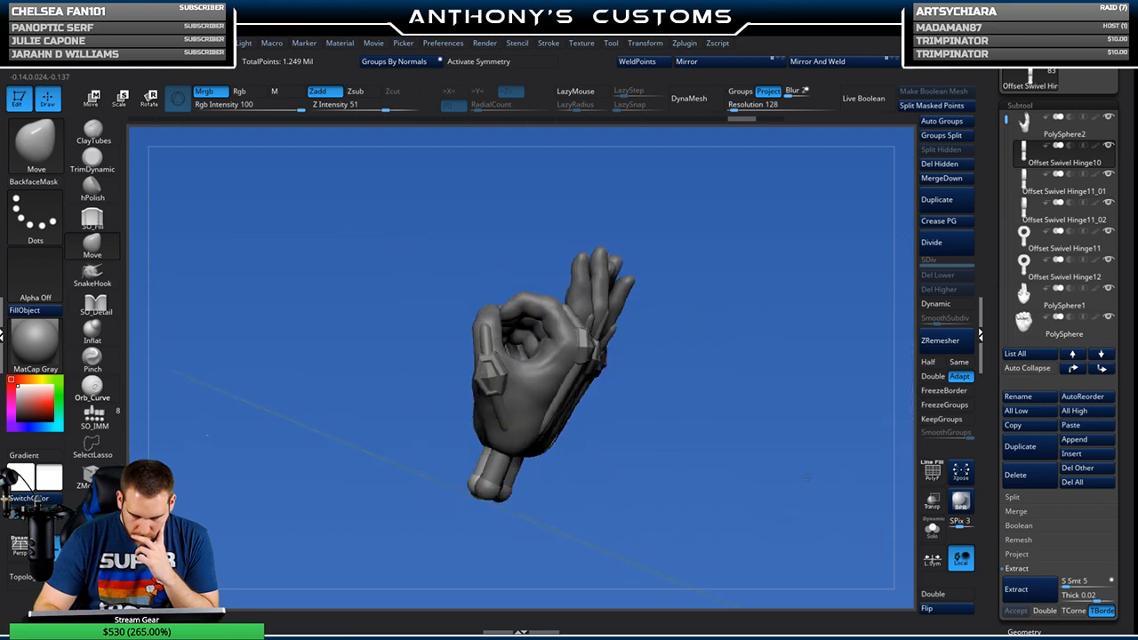
{"action": "left_click_drag", "start_coordinate": [781, 441], "coordinate": [750, 483]}
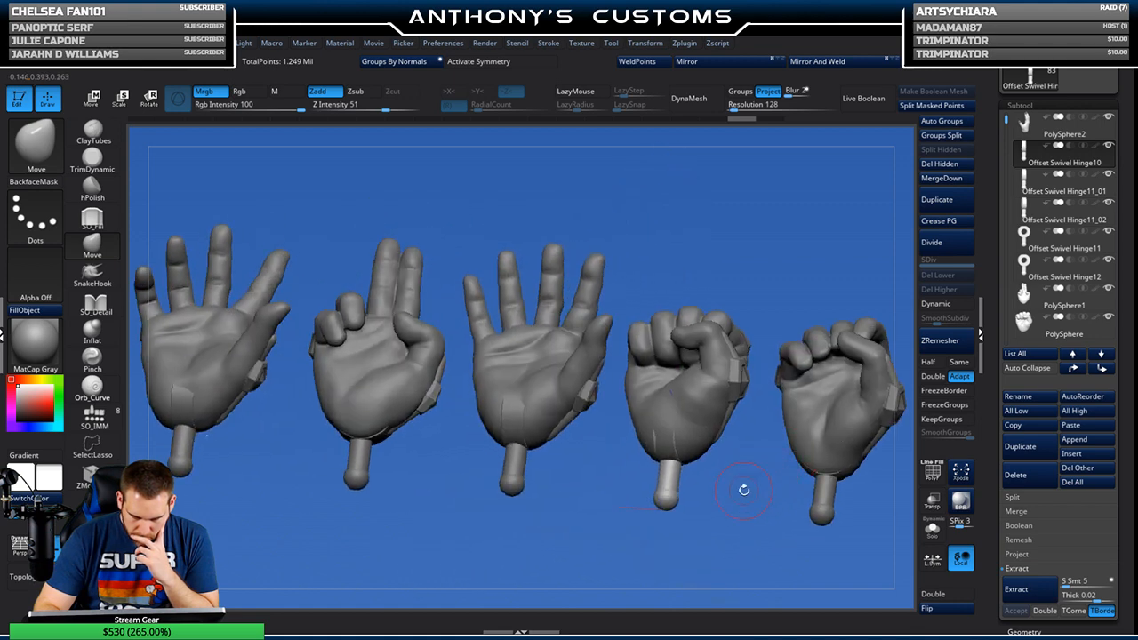
{"action": "left_click_drag", "start_coordinate": [720, 537], "coordinate": [721, 547]}
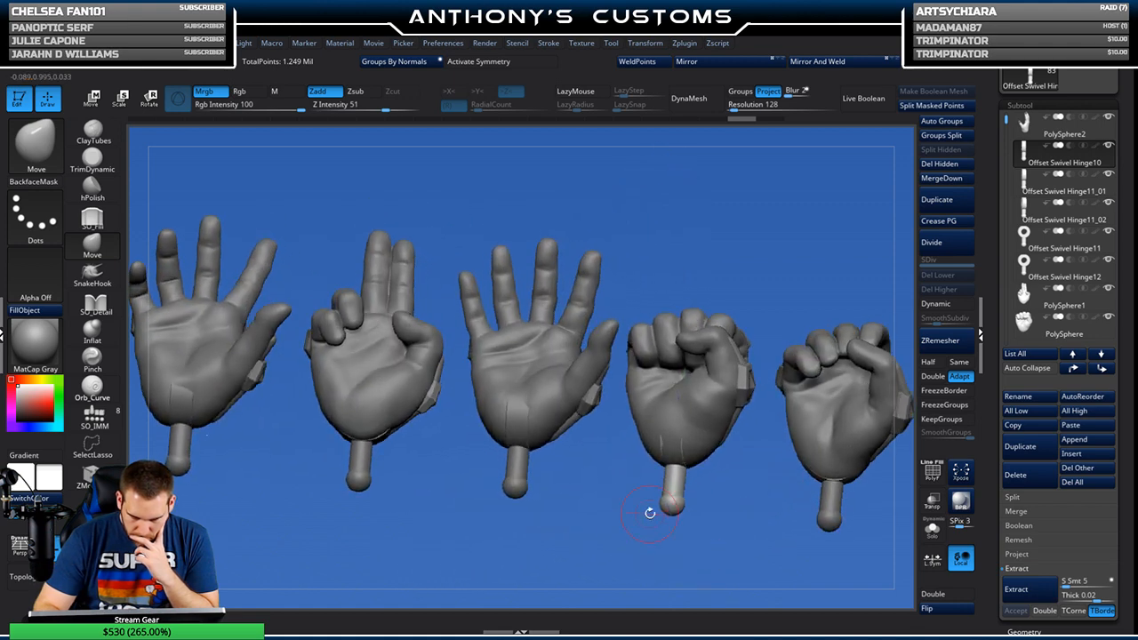
{"action": "left_click_drag", "start_coordinate": [612, 514], "coordinate": [623, 538]}
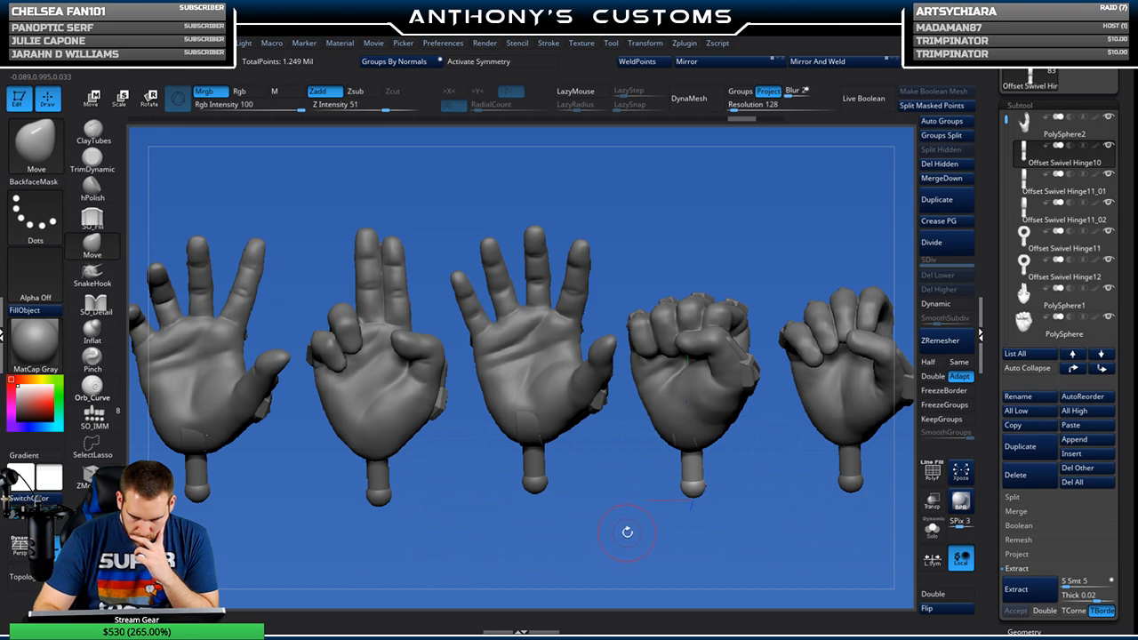
Step: Show the wireframe and assign each hand's wrist peg to a single polygroup, one hand after another
{"action": "key", "text": "shift+f"}
{"action": "left_click_drag", "start_coordinate": [630, 475], "coordinate": [589, 533]}
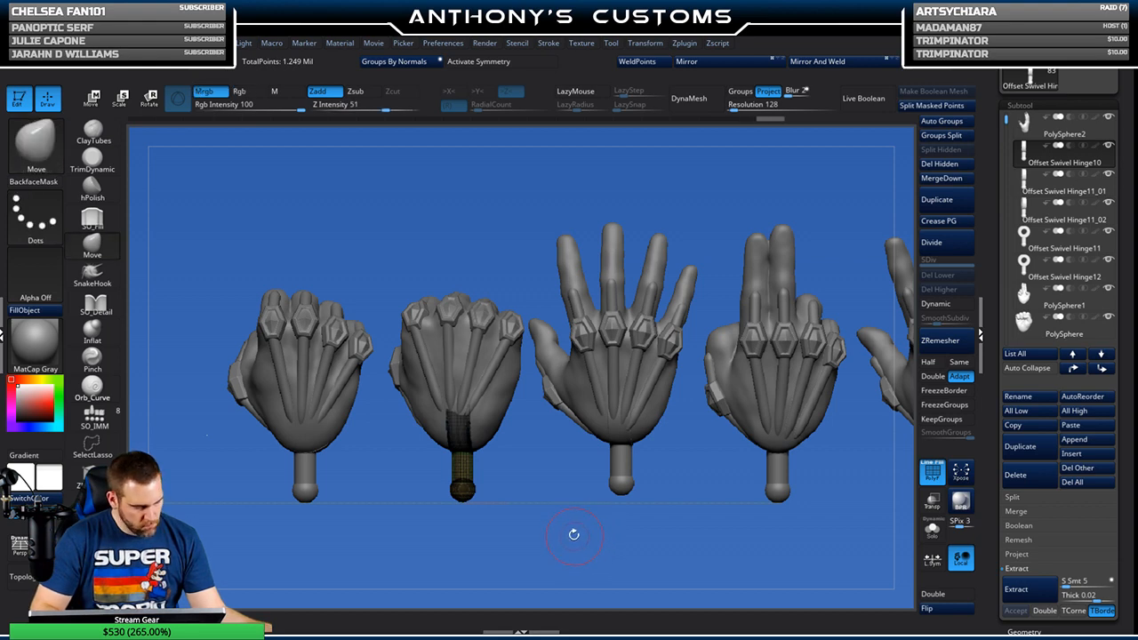
{"action": "left_click", "coordinate": [313, 464], "text": "alt"}
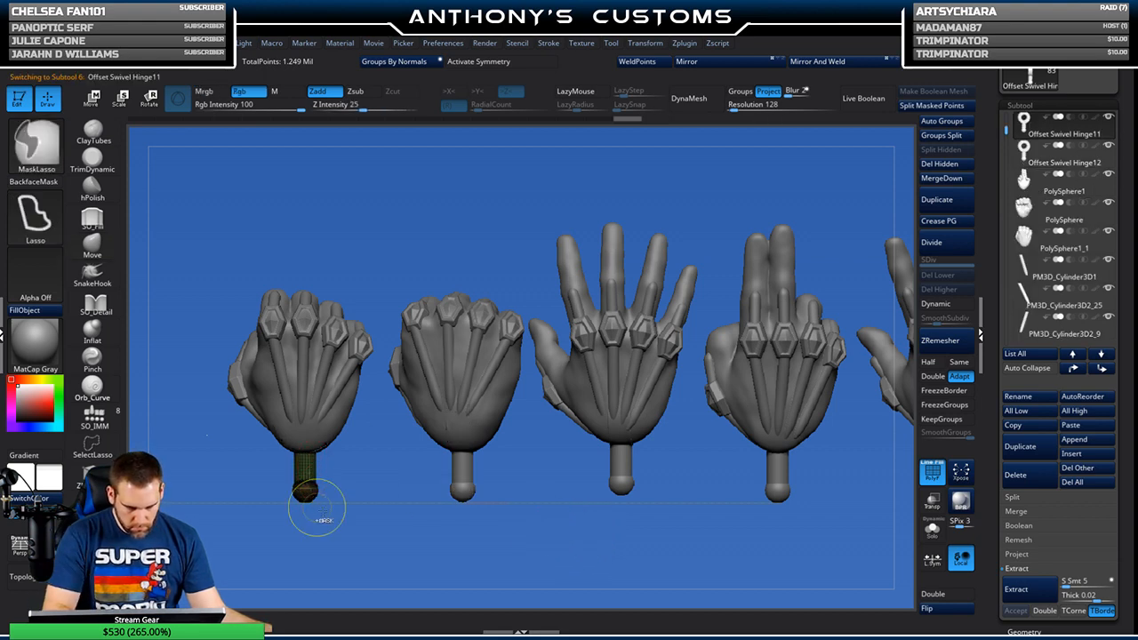
{"action": "left_click", "coordinate": [621, 461], "text": "alt"}
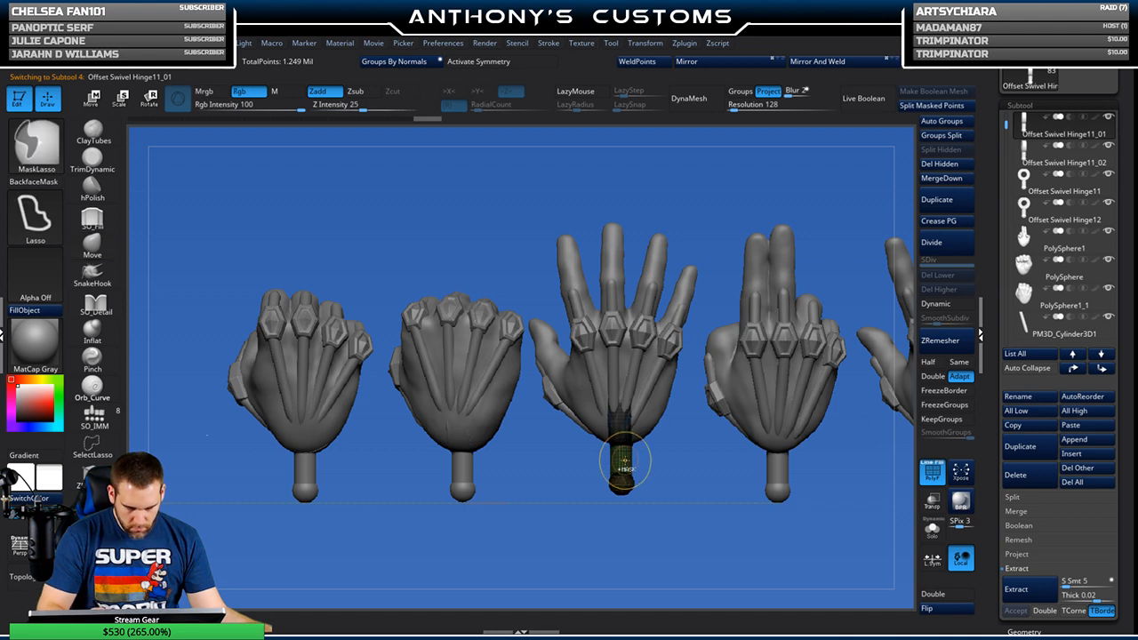
{"action": "left_click", "coordinate": [777, 475], "text": "alt"}
{"action": "key", "text": "ctrl+w"}
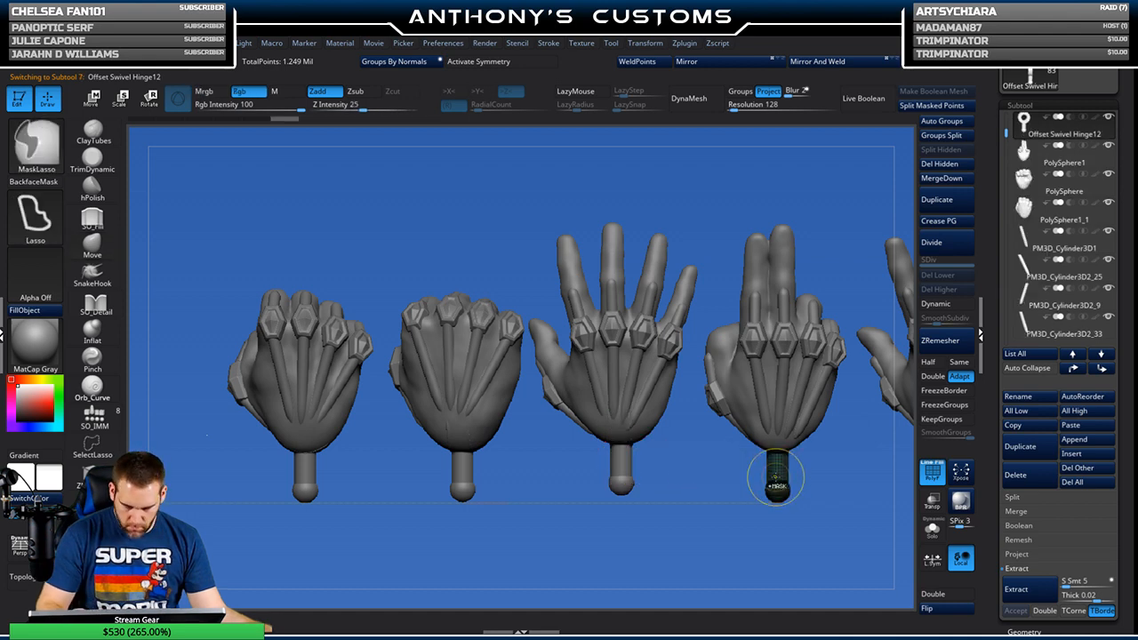
{"action": "left_click_drag", "start_coordinate": [796, 544], "coordinate": [638, 541], "text": "alt"}
{"action": "left_click", "coordinate": [803, 476], "text": "alt"}
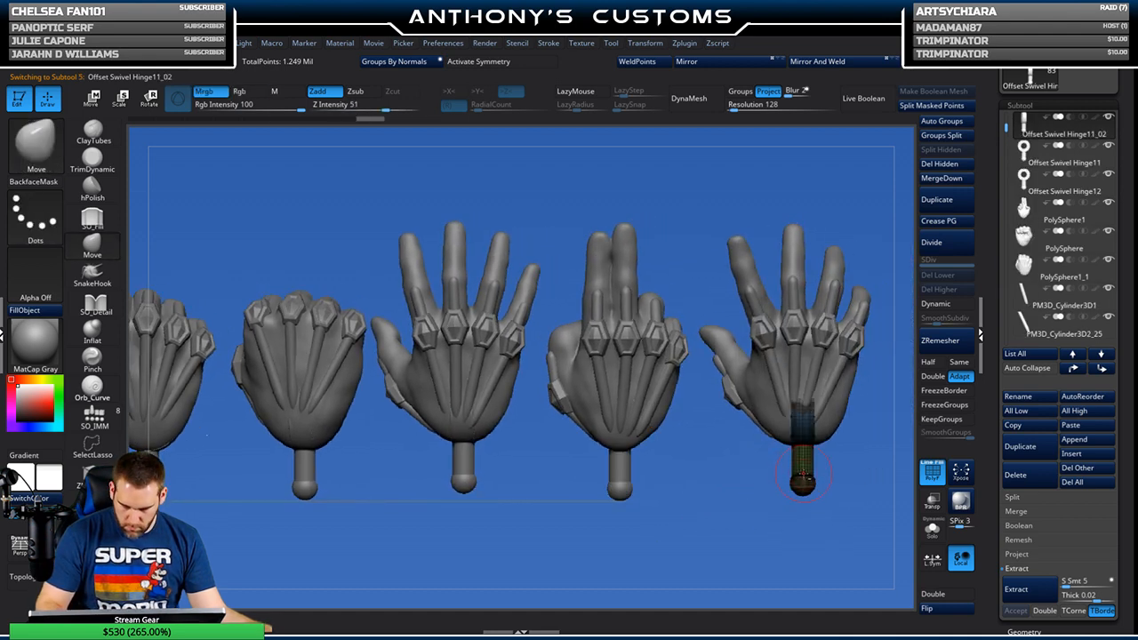
Step: Select the index-finger tendon cylinder on the outermost open hand and inspect its mesh in isolation
{"action": "left_click", "coordinate": [781, 388], "text": "alt"}
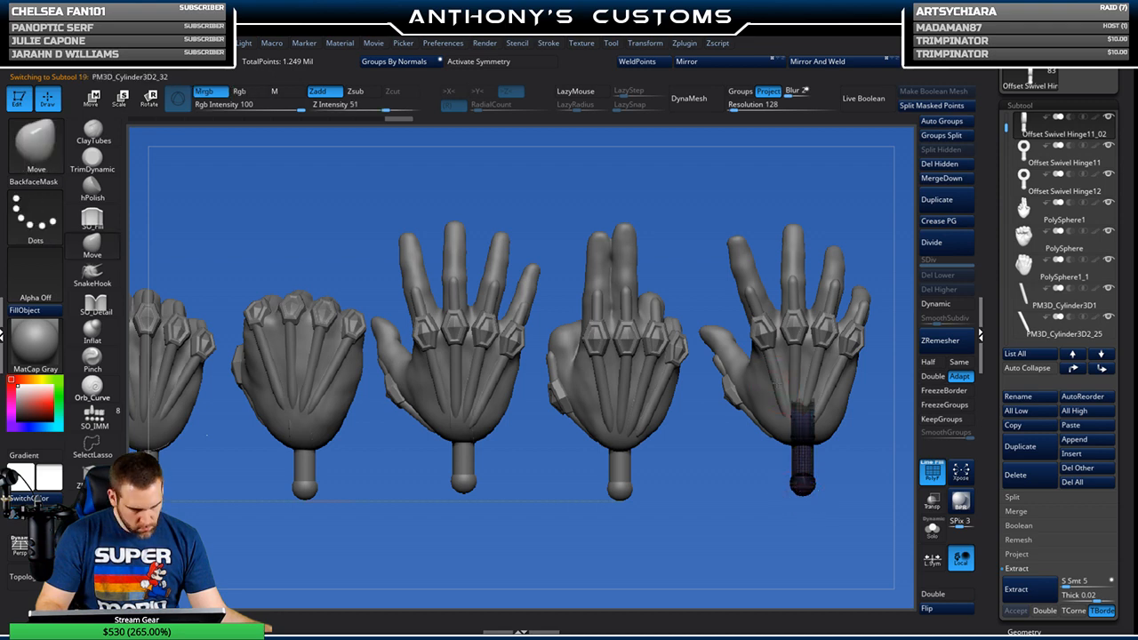
{"action": "left_click", "coordinate": [932, 529]}
{"action": "left_click_drag", "start_coordinate": [876, 523], "coordinate": [826, 407]}
{"action": "left_click_drag", "start_coordinate": [832, 479], "coordinate": [834, 518]}
{"action": "left_click", "coordinate": [932, 529]}
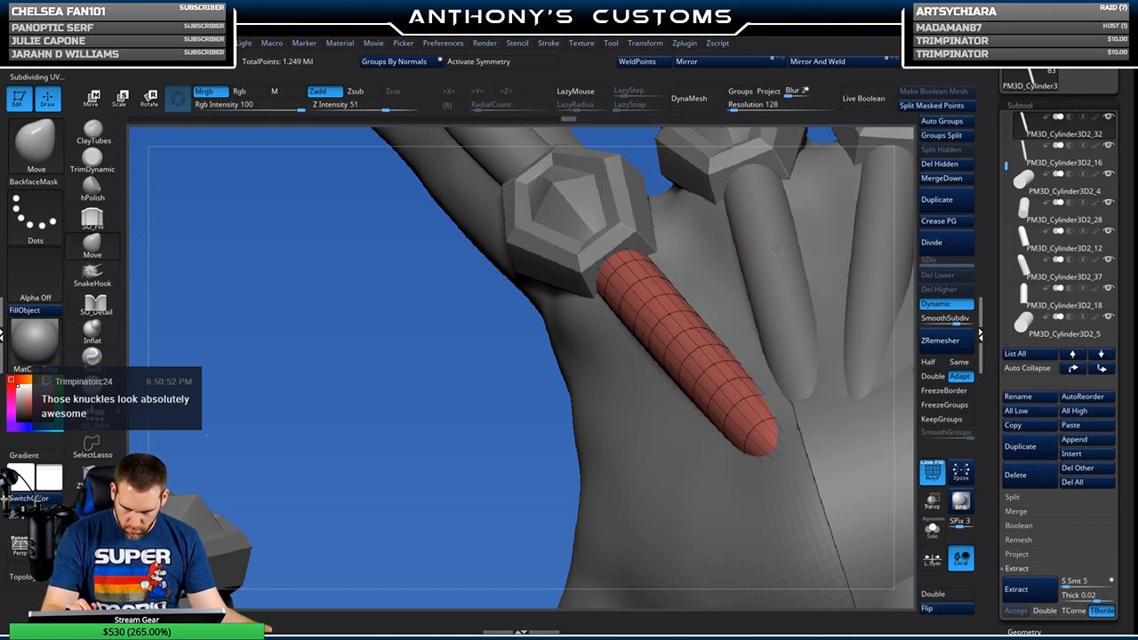
Step: Select the middle-finger tendon cylinder on the same hand and inspect its mesh alone and against the whole hand
{"action": "key", "text": "space"}
{"action": "left_click", "coordinate": [774, 233], "text": "alt"}
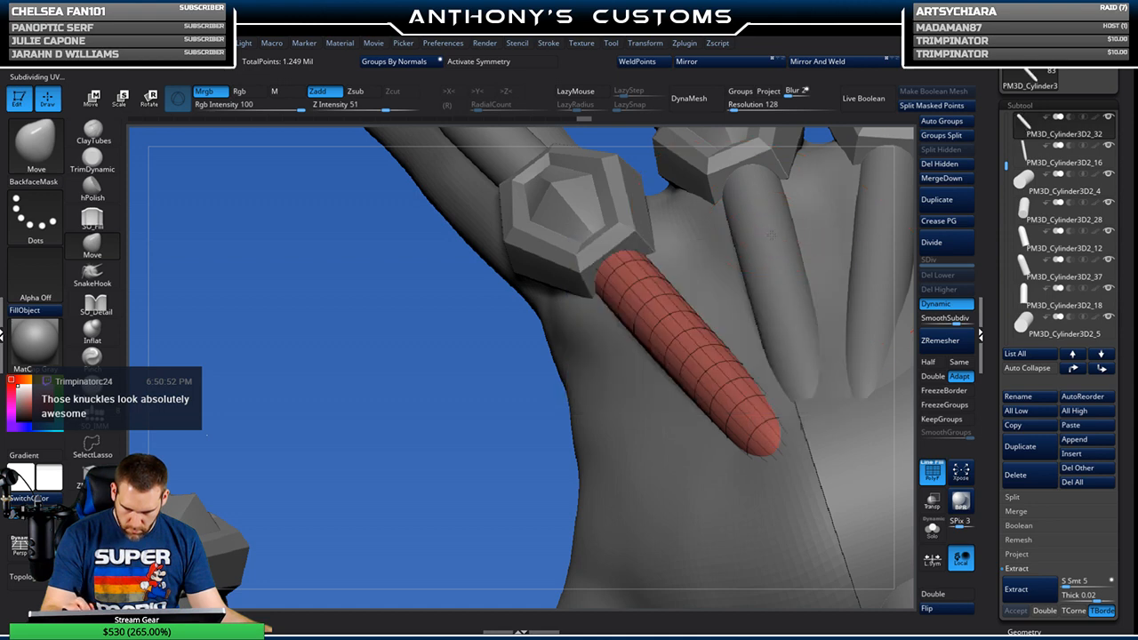
{"action": "left_click", "coordinate": [932, 529]}
{"action": "left_click_drag", "start_coordinate": [851, 541], "coordinate": [871, 510]}
{"action": "left_click", "coordinate": [932, 532]}
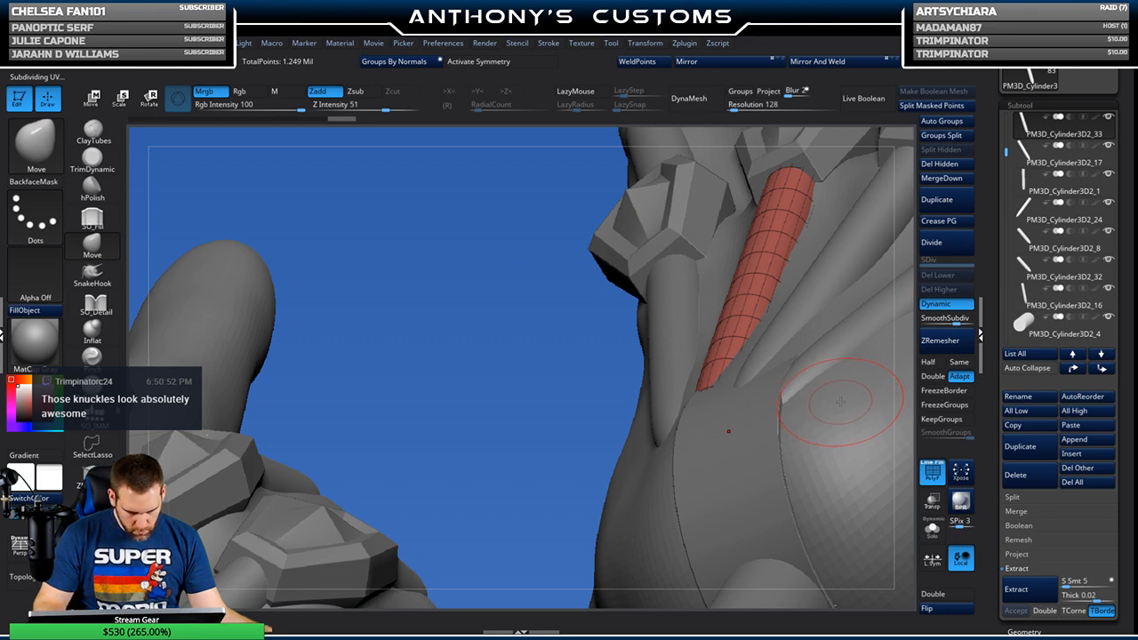
{"action": "mouse_move", "coordinate": [516, 385]}
{"action": "left_mouse_down", "text": "alt"}
{"action": "mouse_move", "coordinate": [516, 327]}
{"action": "mouse_move", "coordinate": [407, 360]}
{"action": "left_mouse_up", "text": "alt"}
{"action": "left_click_drag", "start_coordinate": [816, 407], "coordinate": [794, 430], "text": "alt"}
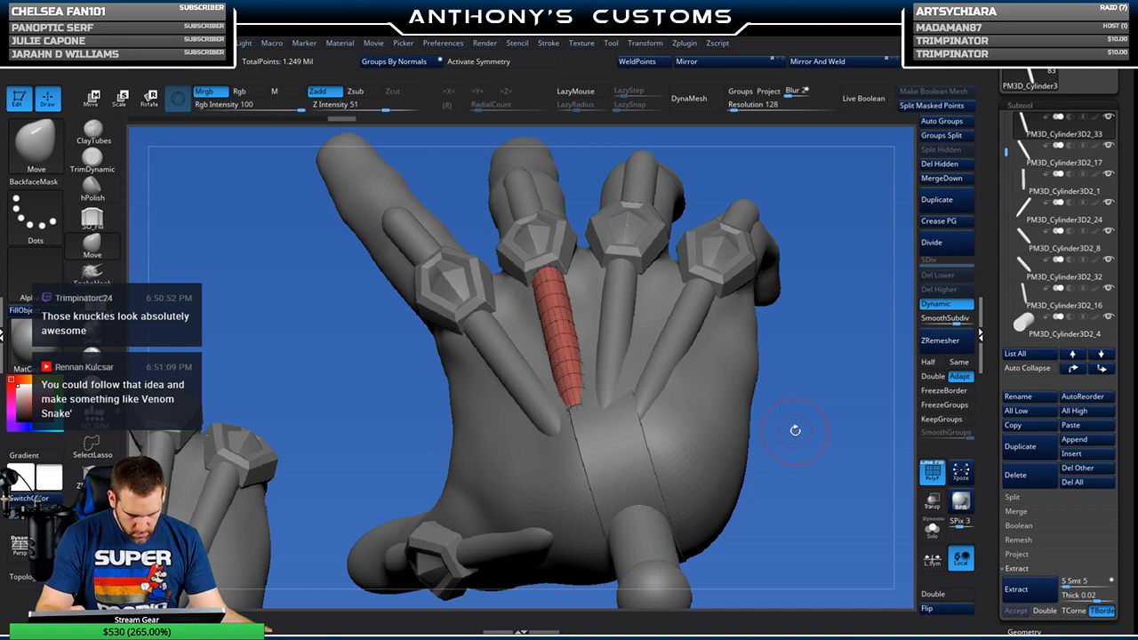
Step: Select the little-finger tendon cylinder and the knuckle plate above it, and inspect the plate's wireframe in isolation and against the hands
{"action": "left_click", "coordinate": [694, 309], "text": "alt"}
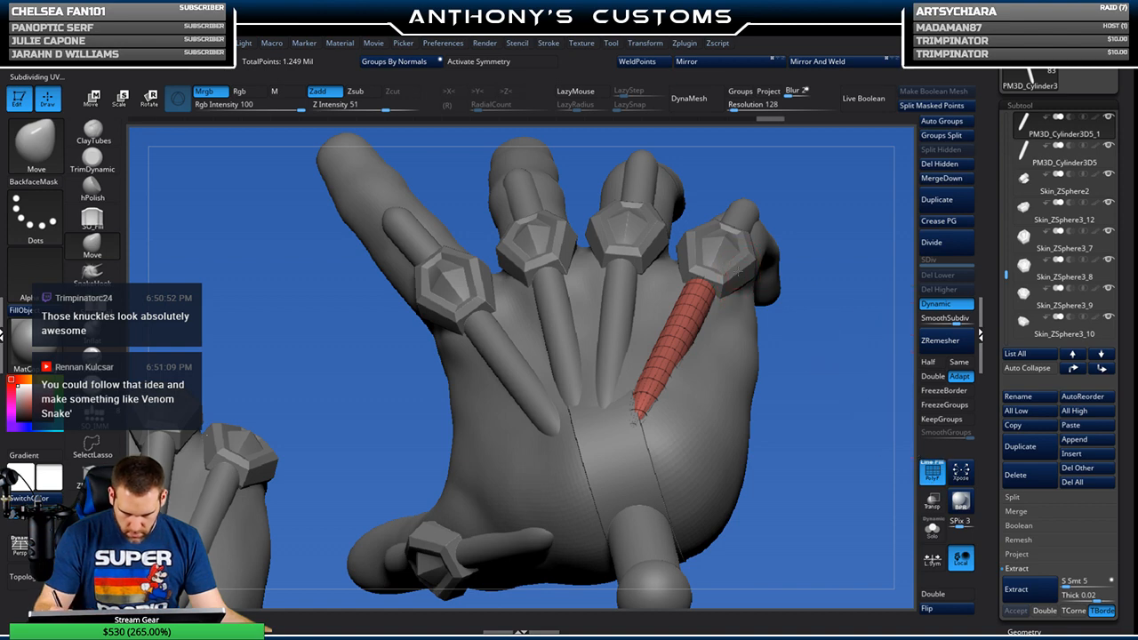
{"action": "left_click", "coordinate": [728, 274], "text": "alt"}
{"action": "left_click", "coordinate": [932, 534]}
{"action": "key", "text": "shift+f"}
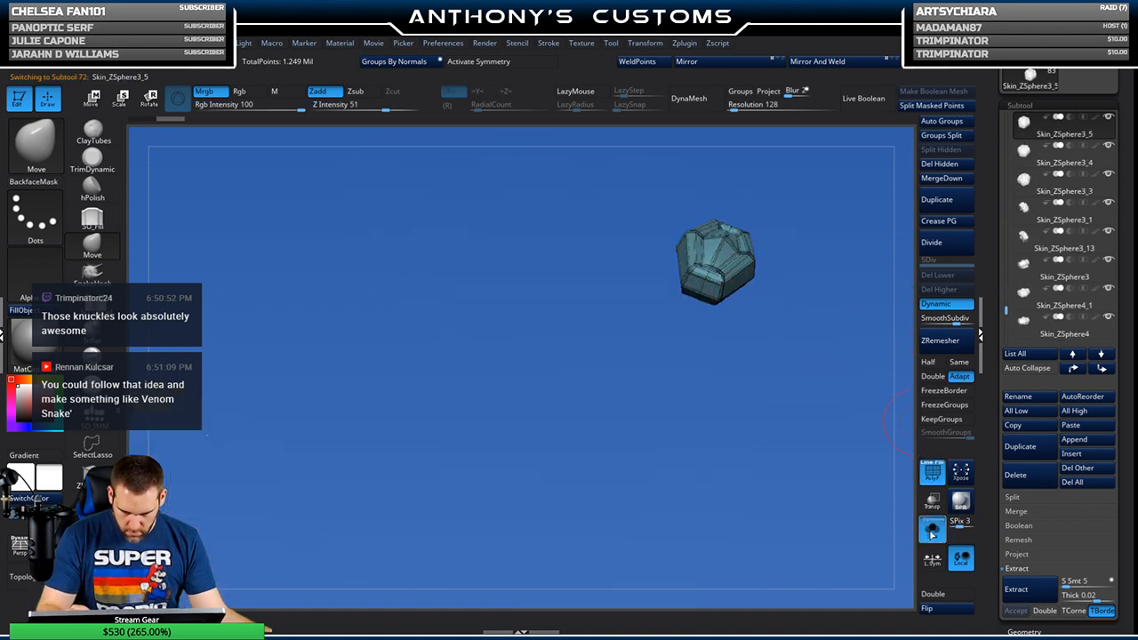
{"action": "left_click_drag", "start_coordinate": [831, 486], "coordinate": [808, 391]}
{"action": "key", "text": "shift+f"}
{"action": "left_click_drag", "start_coordinate": [810, 504], "coordinate": [838, 485]}
{"action": "key", "text": "shift+f"}
{"action": "left_click_drag", "start_coordinate": [854, 363], "coordinate": [817, 428]}
{"action": "left_click", "coordinate": [934, 529]}
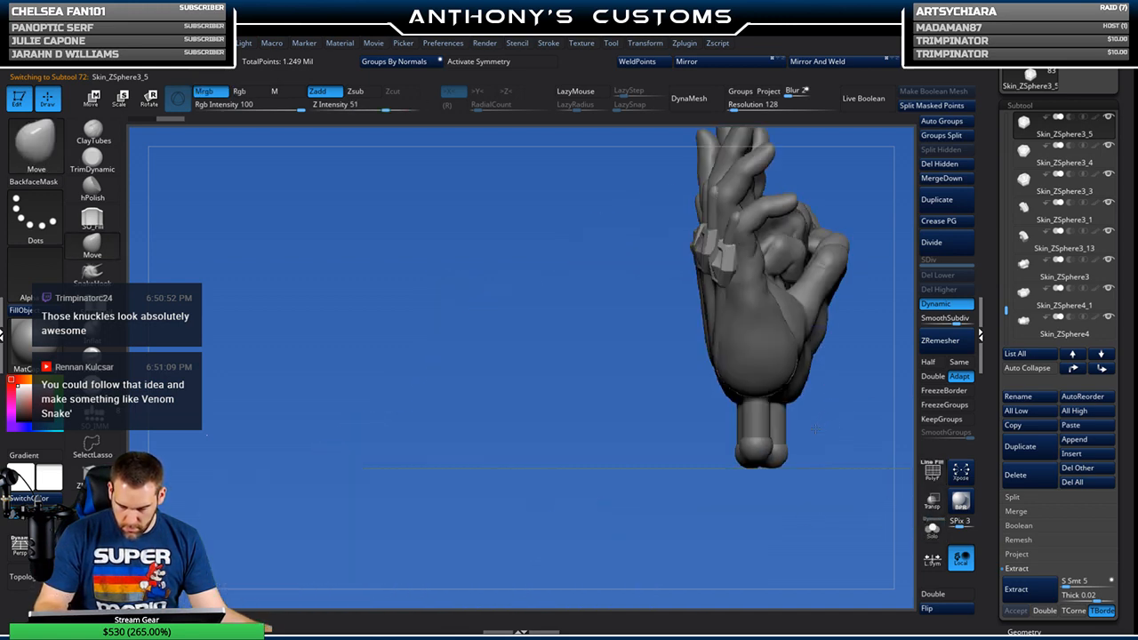
Step: Merge all visible subtools of the five hands into a new tool and switch to that merged tool
{"action": "left_click_drag", "start_coordinate": [702, 483], "coordinate": [797, 447], "text": "alt"}
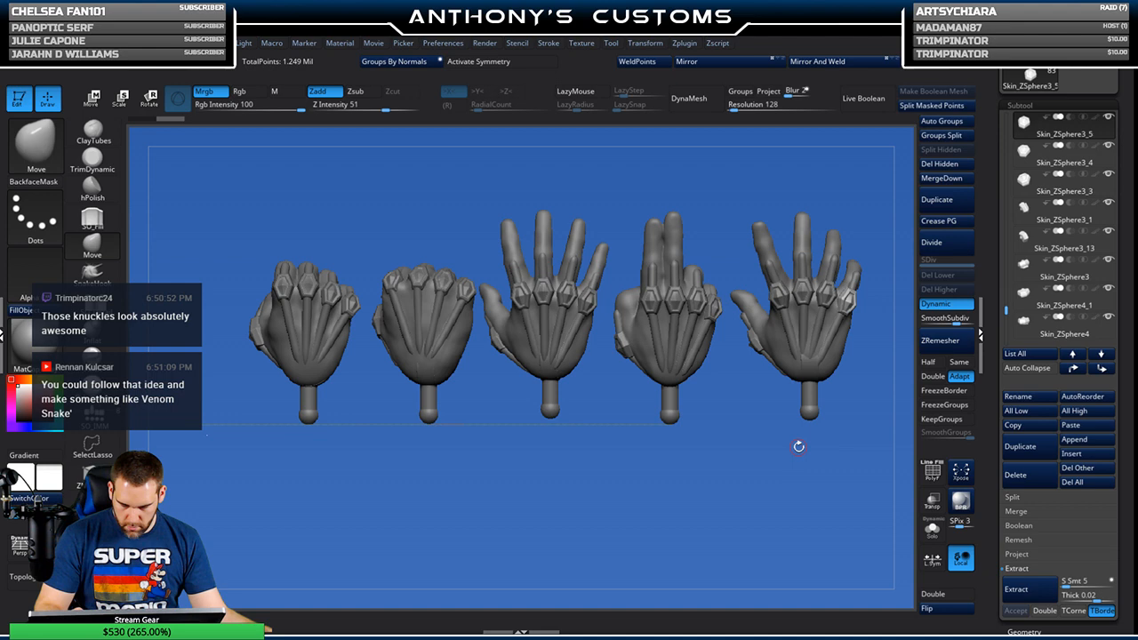
{"action": "left_click", "coordinate": [1030, 513]}
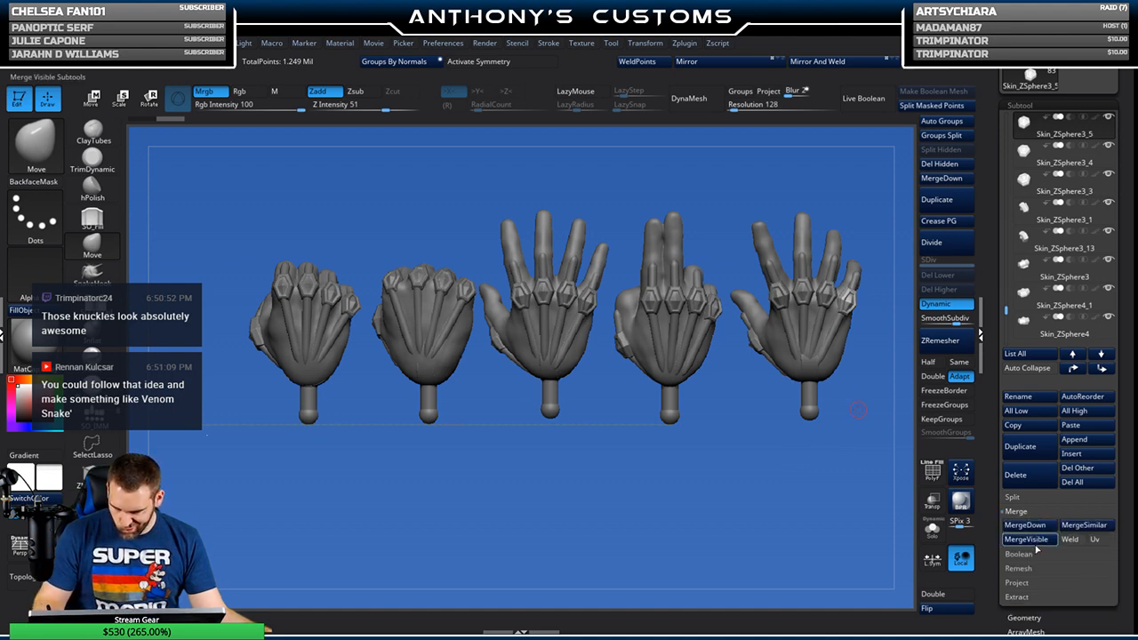
{"action": "left_click", "coordinate": [1032, 540]}
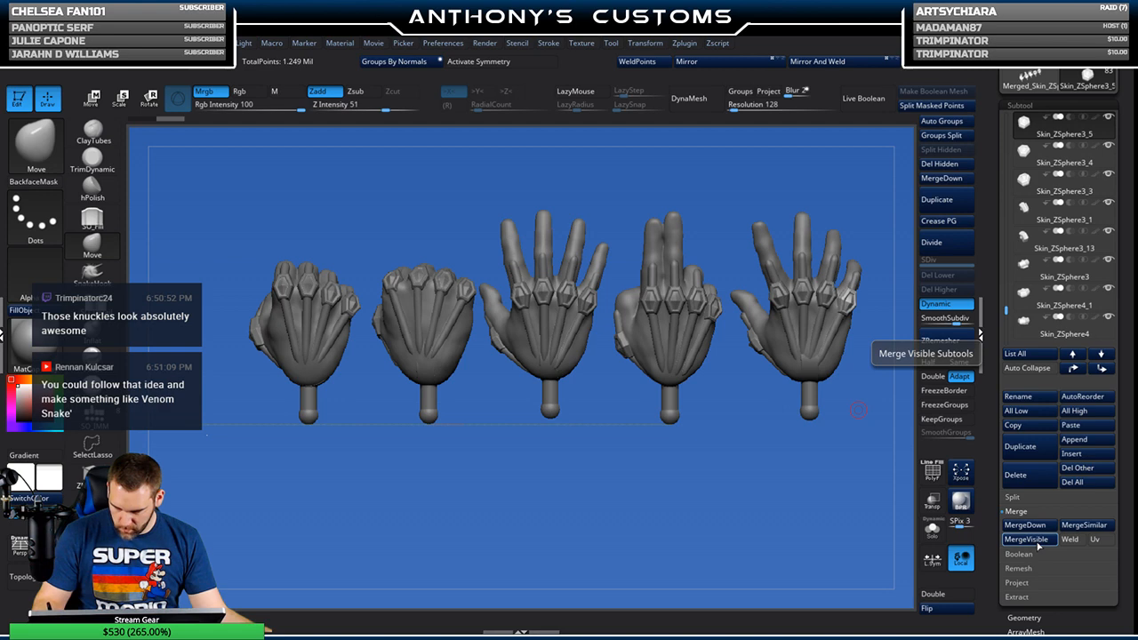
{"action": "left_click", "coordinate": [1031, 80]}
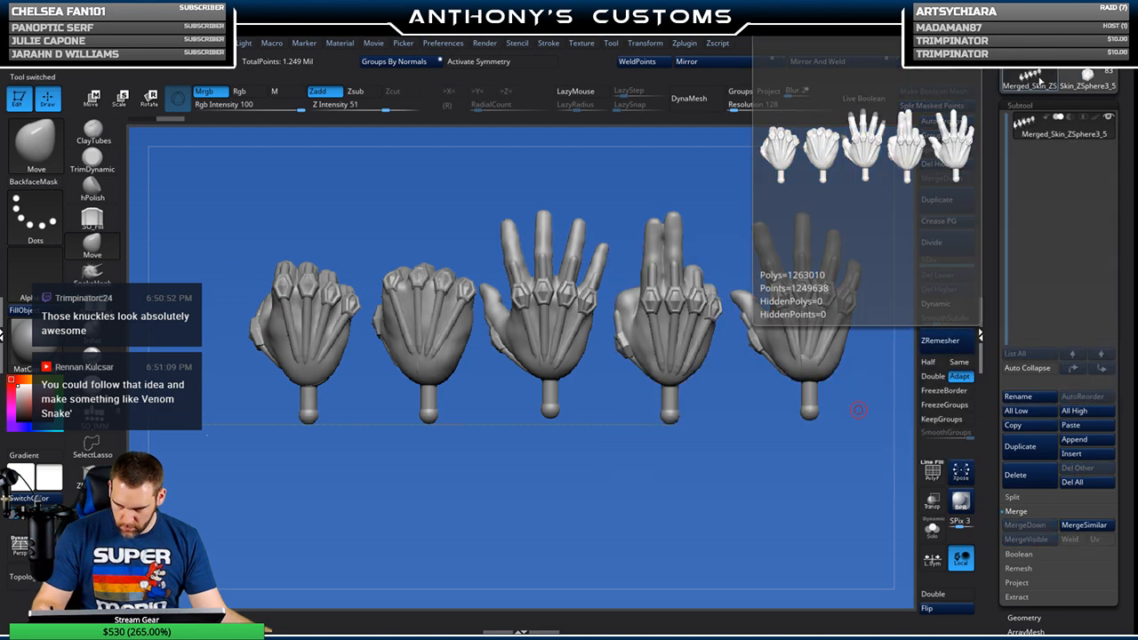
Step: Show the merged hands' polygroups and merge the groups that have the same vertex count
{"action": "key", "text": "shift+f"}
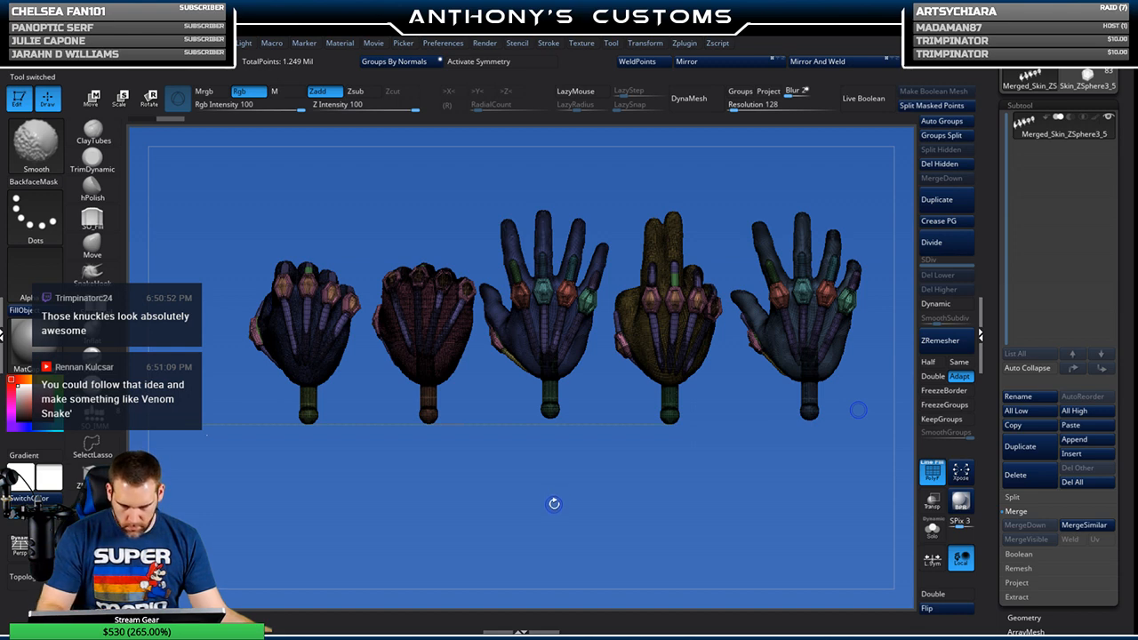
{"action": "mouse_move", "coordinate": [576, 482]}
{"action": "left_mouse_down"}
{"action": "mouse_move", "coordinate": [553, 498]}
{"action": "mouse_move", "coordinate": [574, 542]}
{"action": "mouse_move", "coordinate": [580, 457]}
{"action": "mouse_move", "coordinate": [650, 453]}
{"action": "mouse_move", "coordinate": [573, 449]}
{"action": "left_mouse_up"}
{"action": "left_click_drag", "start_coordinate": [667, 450], "coordinate": [628, 474]}
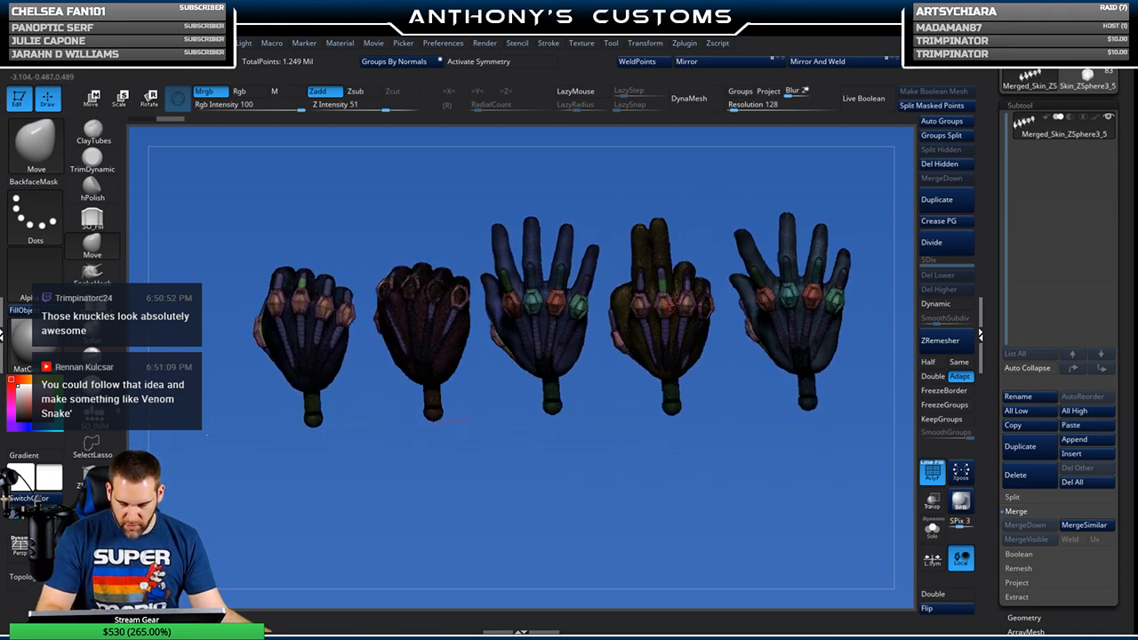
{"action": "left_click_drag", "start_coordinate": [593, 457], "coordinate": [590, 419]}
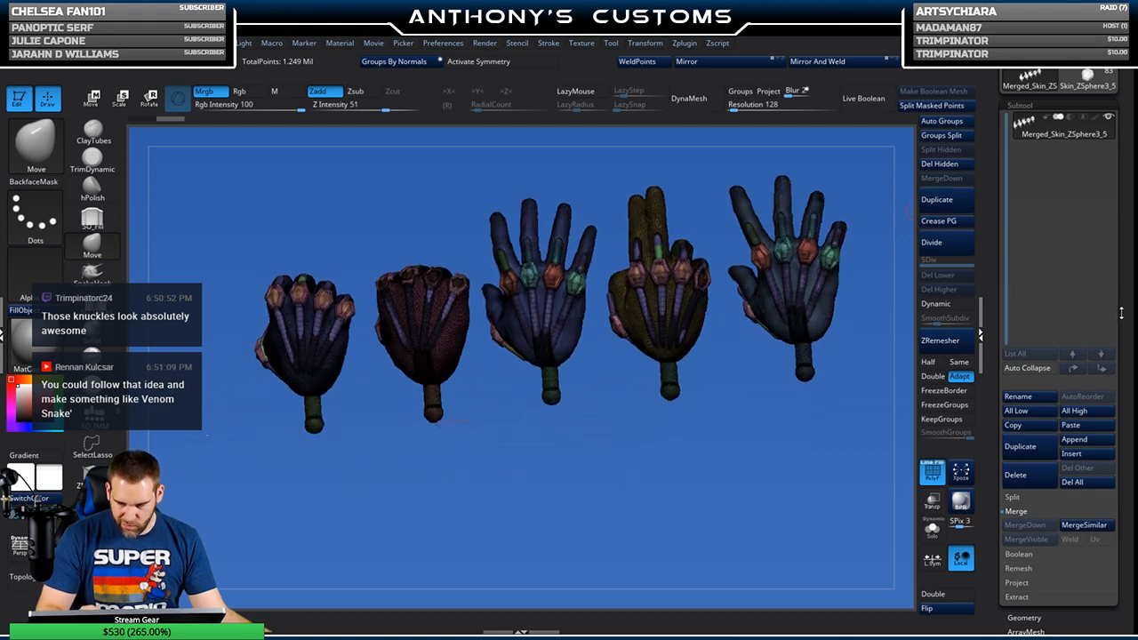
{"action": "scroll", "coordinate": [1054, 374], "scroll_direction": "down", "scroll_amount": 4}
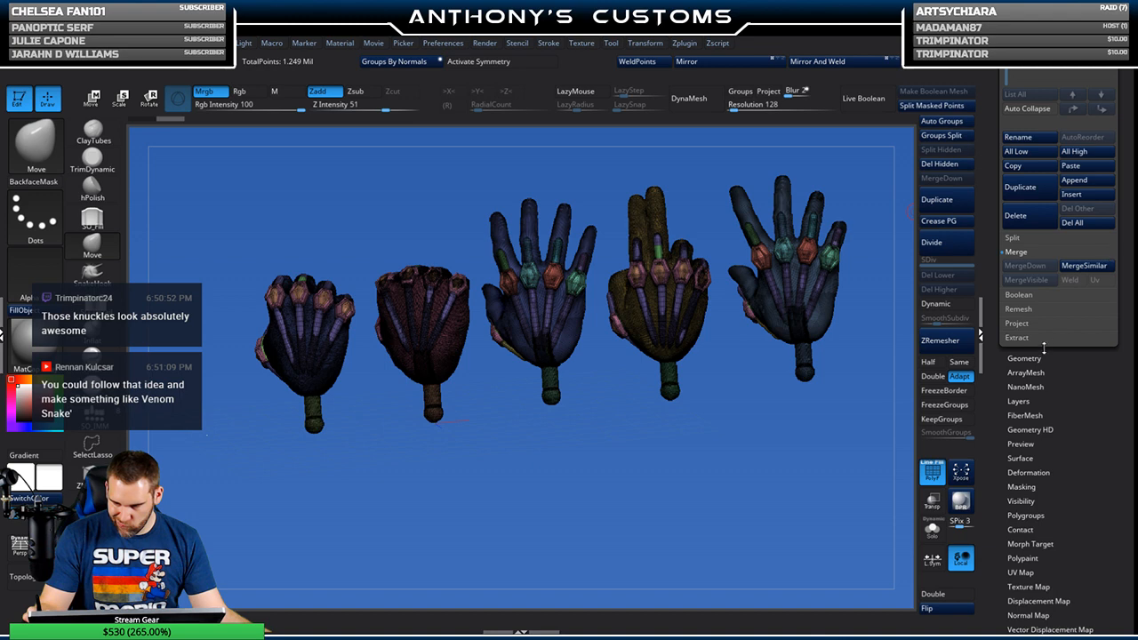
{"action": "scroll", "coordinate": [1038, 430], "scroll_direction": "down", "scroll_amount": 1}
{"action": "left_click", "coordinate": [1030, 438]}
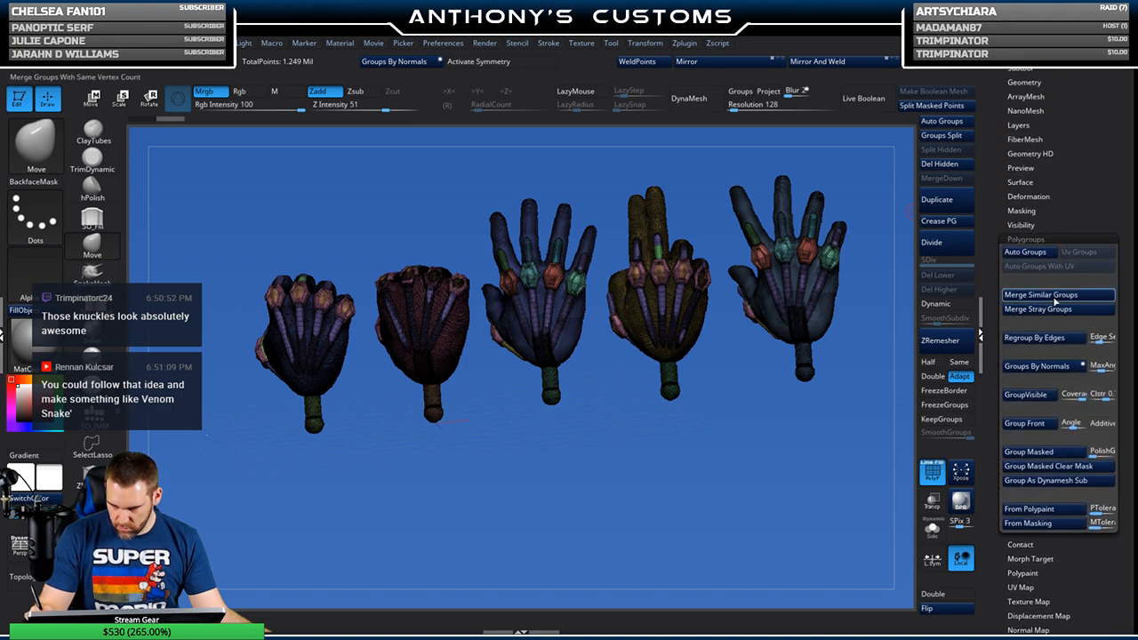
{"action": "left_click", "coordinate": [1060, 301]}
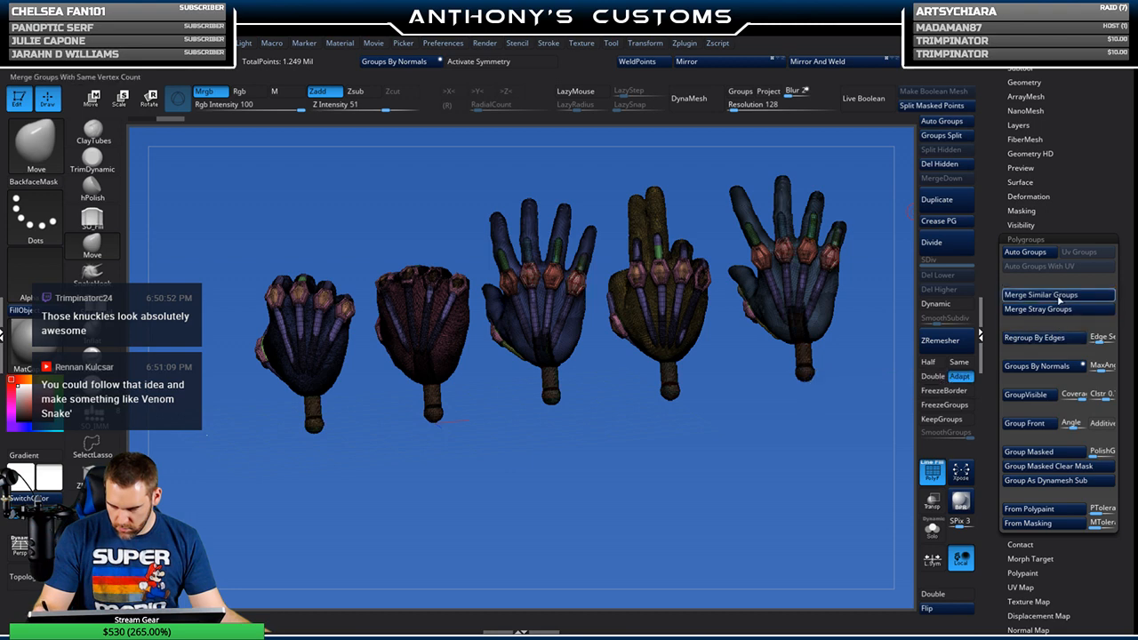
Step: Hide the knuckle-plate polygroups on both fists and the two-finger hand, keeping the tendon cylinders in view
{"action": "left_click_drag", "start_coordinate": [687, 425], "coordinate": [740, 423]}
{"action": "key", "text": "ctrl+shift"}
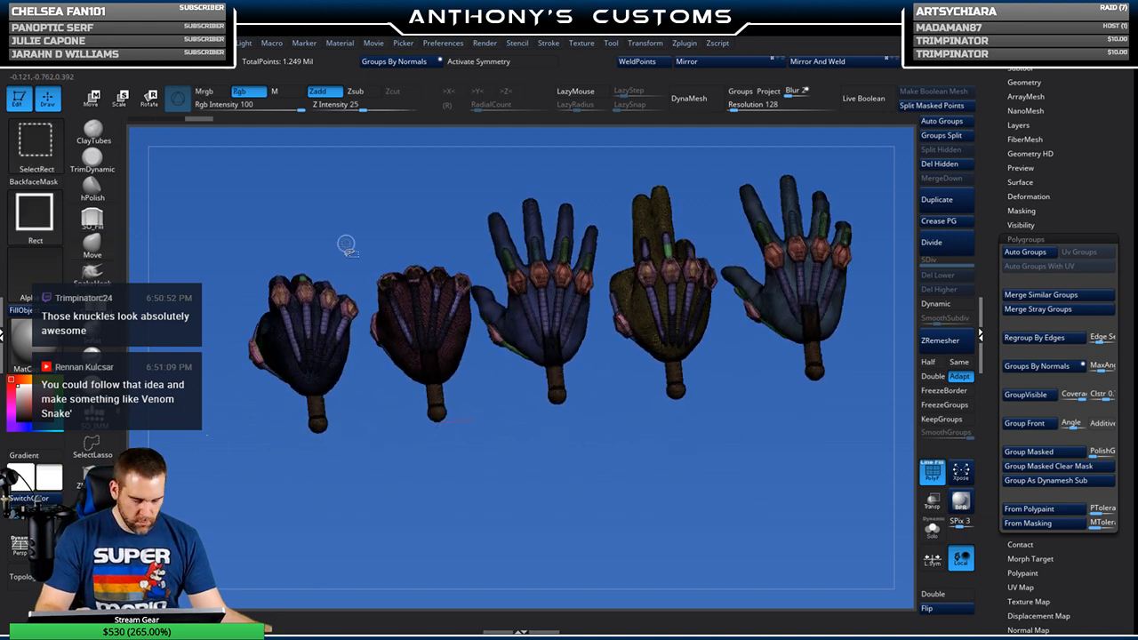
{"action": "left_click", "coordinate": [303, 290], "text": "ctrl+shift"}
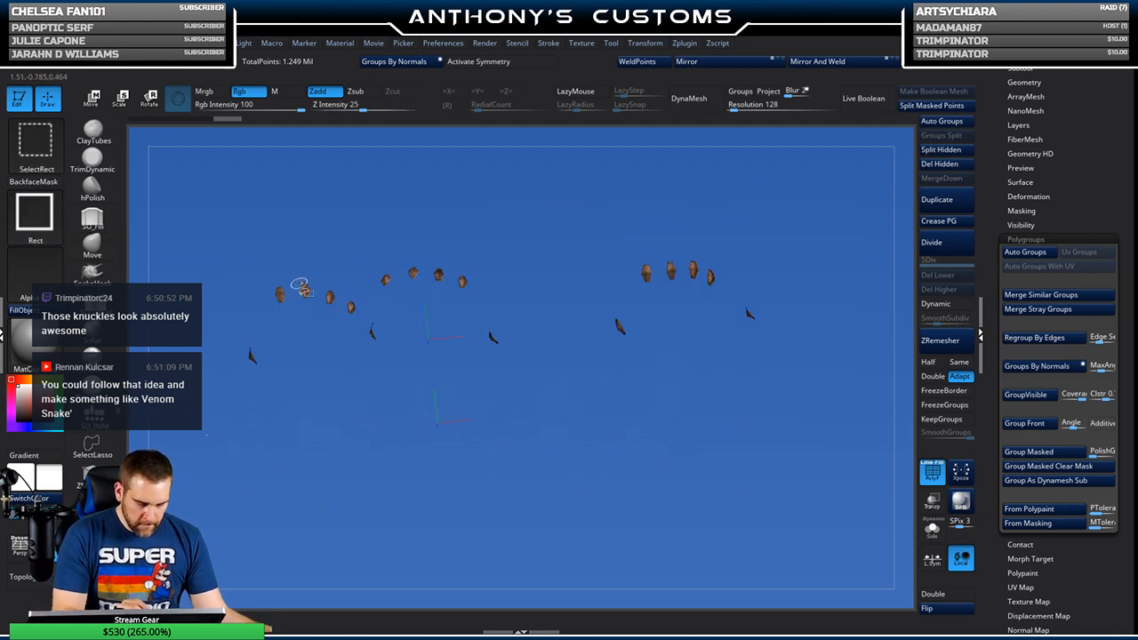
{"action": "left_click", "coordinate": [423, 509], "text": "ctrl+shift"}
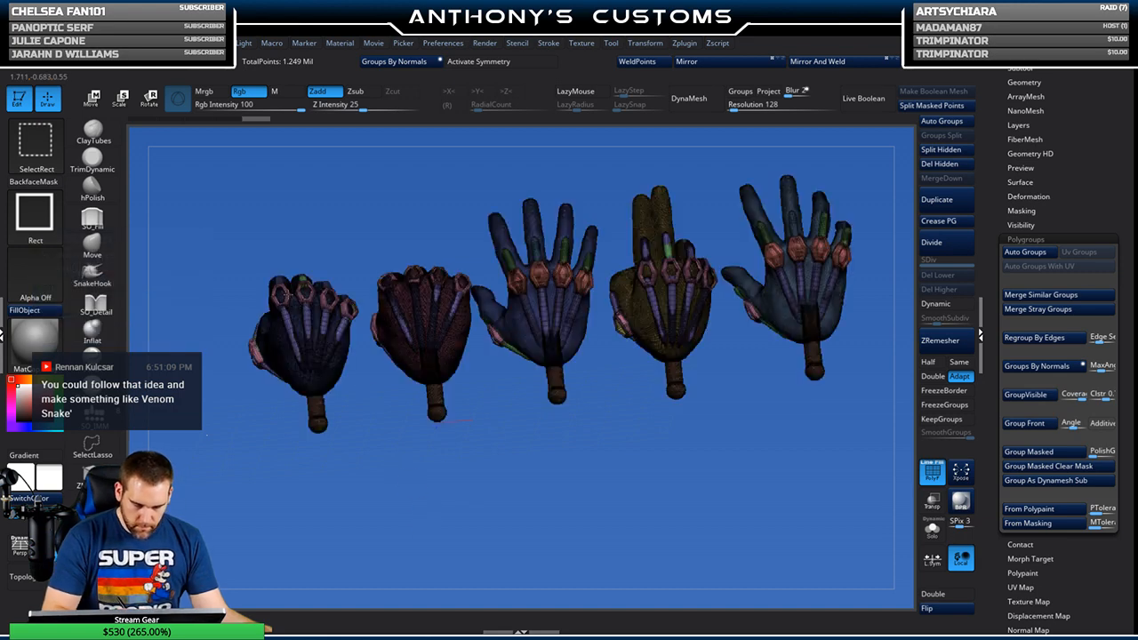
{"action": "left_click_drag", "start_coordinate": [390, 504], "coordinate": [431, 472]}
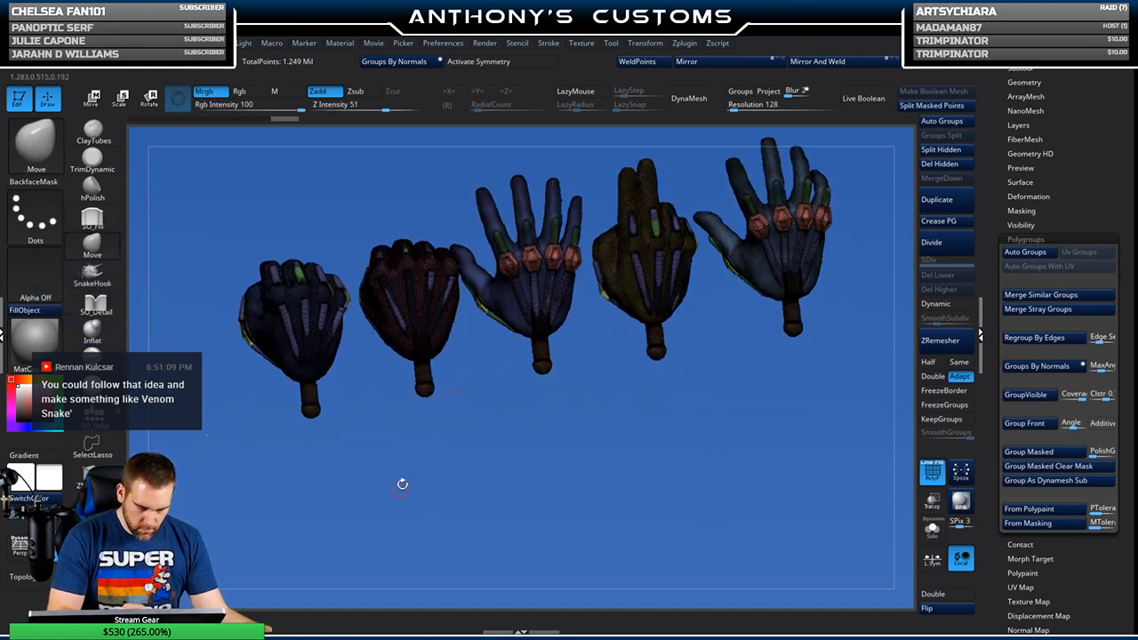
{"action": "key", "text": "ctrl+shift"}
{"action": "left_click", "coordinate": [517, 270], "text": "ctrl+shift"}
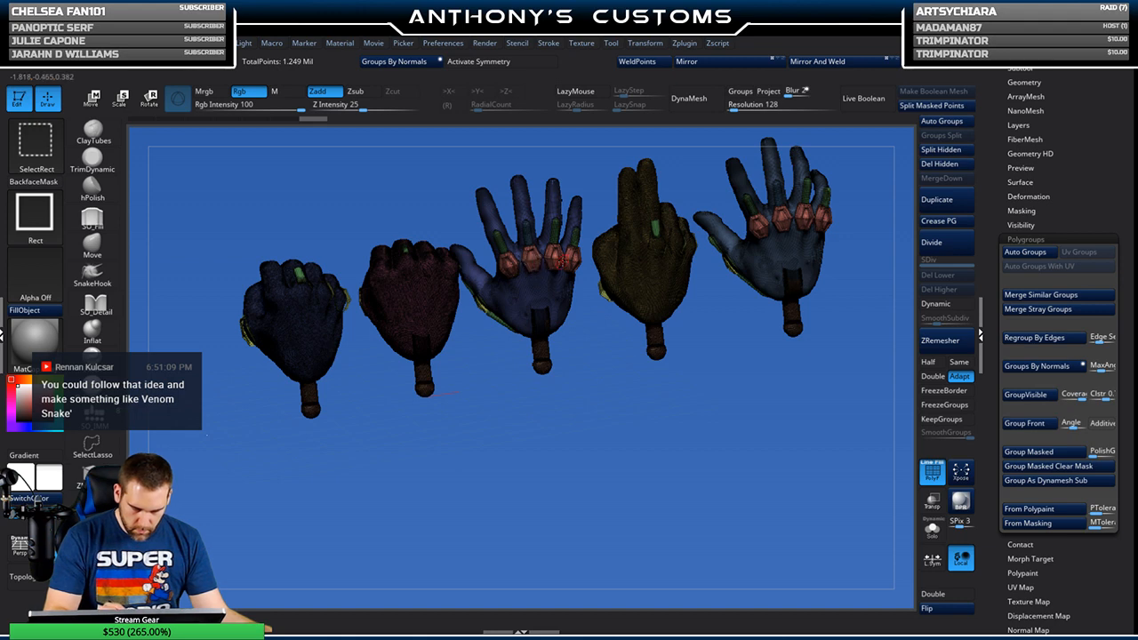
{"action": "key", "text": "ctrl+z"}
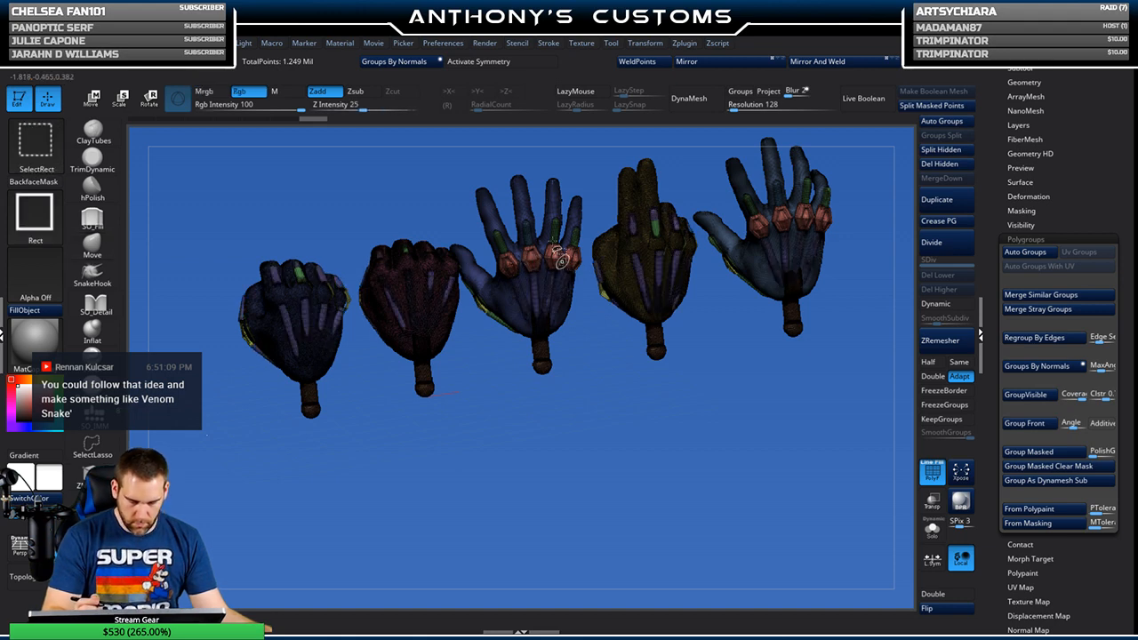
Step: Isolate the knuckle plates of all five hands, assign them to one polygroup and show the whole model again
{"action": "left_click", "coordinate": [534, 253], "text": "ctrl+shift"}
{"action": "mouse_move", "coordinate": [606, 378]}
{"action": "left_mouse_down"}
{"action": "mouse_move", "coordinate": [557, 465]}
{"action": "mouse_move", "coordinate": [557, 479]}
{"action": "mouse_move", "coordinate": [592, 476]}
{"action": "mouse_move", "coordinate": [497, 473]}
{"action": "mouse_move", "coordinate": [557, 478]}
{"action": "left_mouse_up"}
{"action": "key", "text": "ctrl+w"}
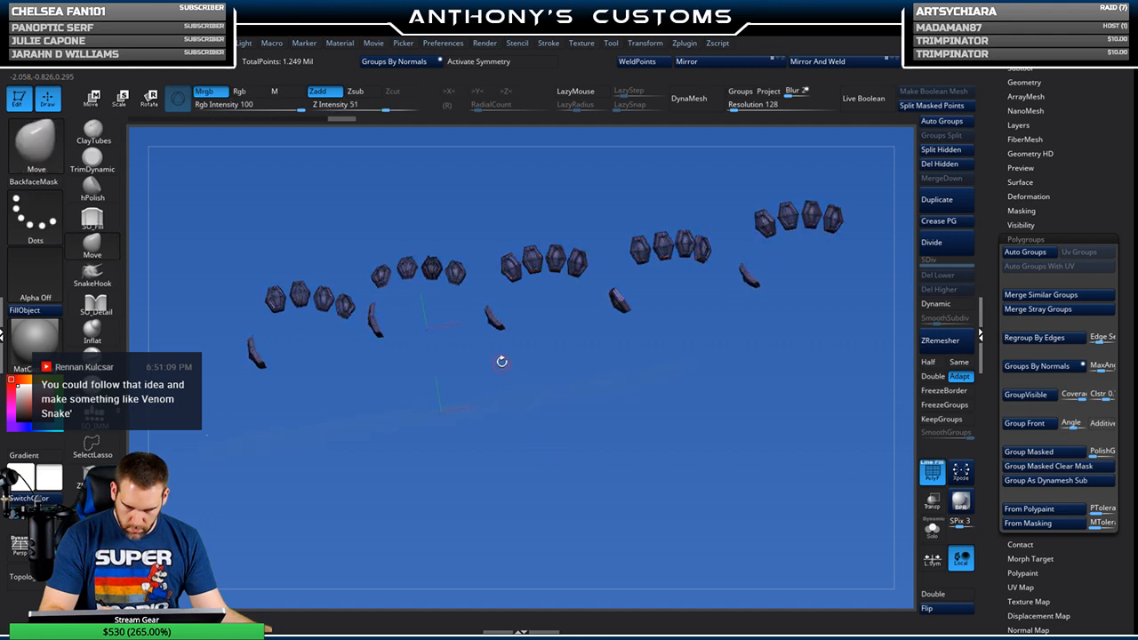
{"action": "left_click", "coordinate": [562, 500], "text": "ctrl+shift"}
{"action": "left_click_drag", "start_coordinate": [546, 460], "coordinate": [560, 391]}
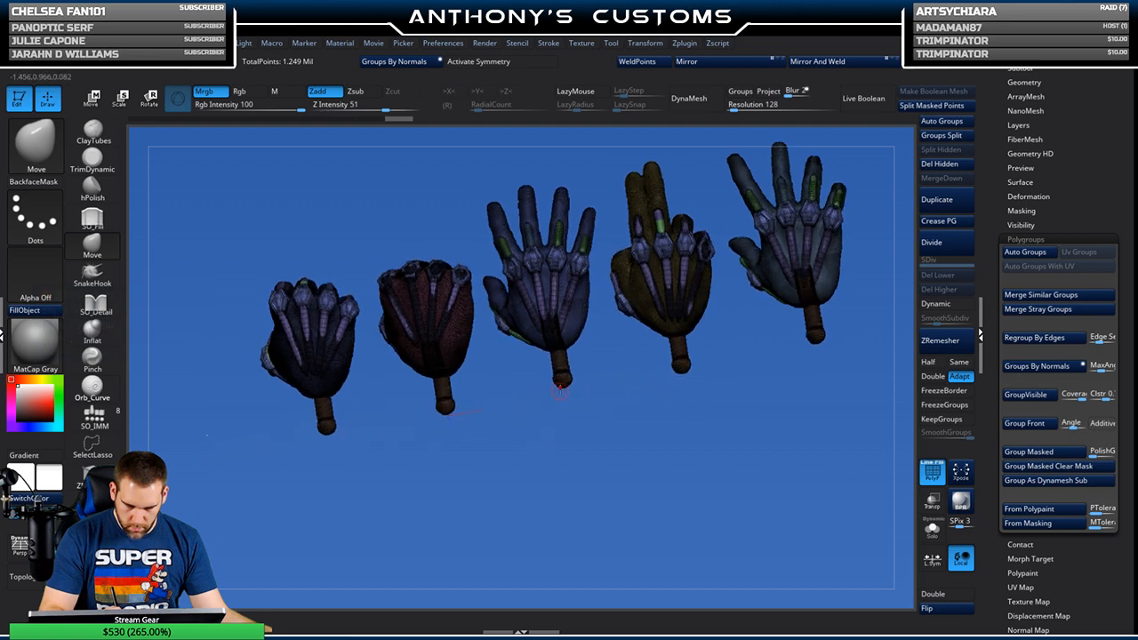
Step: Hide the green finger-cylinder polygroup on the open hands and the purple tendon-cylinder polygroup on all hands
{"action": "key", "text": "ctrl+shift"}
{"action": "left_click", "coordinate": [583, 243], "text": "ctrl+shift"}
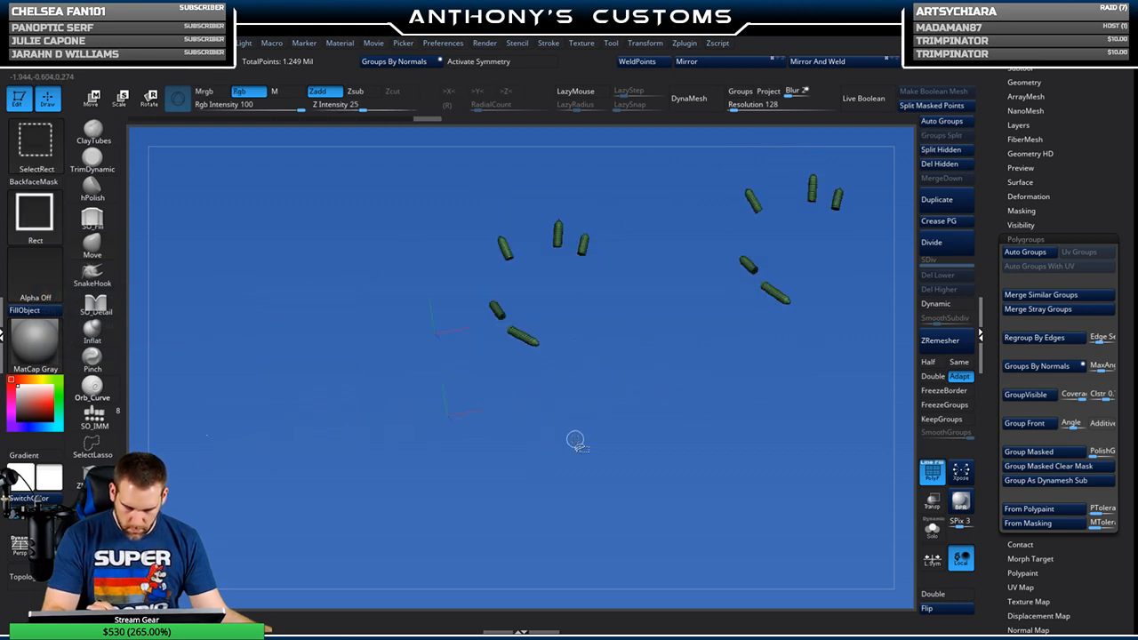
{"action": "left_click", "coordinate": [575, 441], "text": "ctrl+shift"}
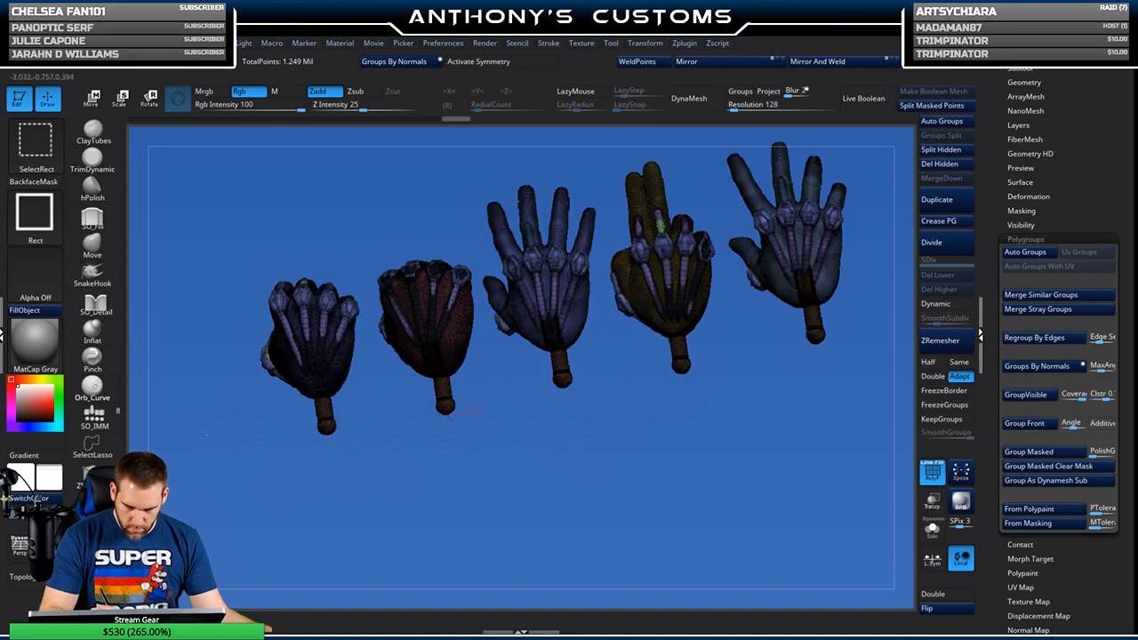
{"action": "left_click", "coordinate": [661, 226], "text": "ctrl+shift"}
{"action": "mouse_move", "coordinate": [587, 453]}
{"action": "left_mouse_down"}
{"action": "mouse_move", "coordinate": [603, 467]}
{"action": "mouse_move", "coordinate": [587, 466]}
{"action": "left_mouse_up"}
{"action": "left_click", "coordinate": [594, 462], "text": "ctrl+shift"}
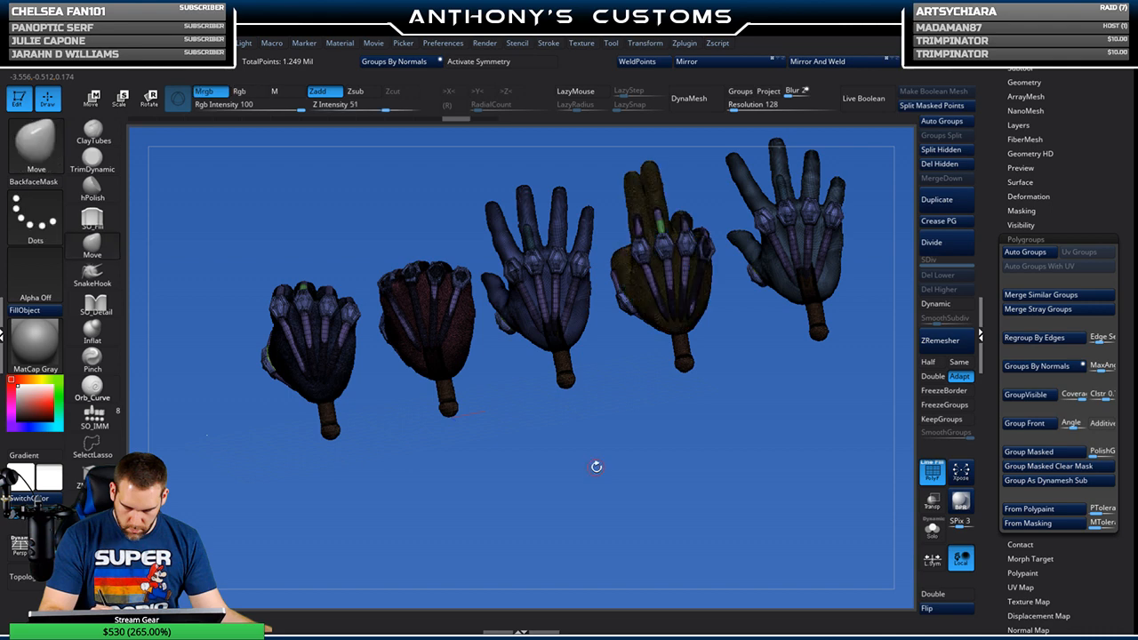
{"action": "left_click", "coordinate": [669, 268], "text": "ctrl+shift"}
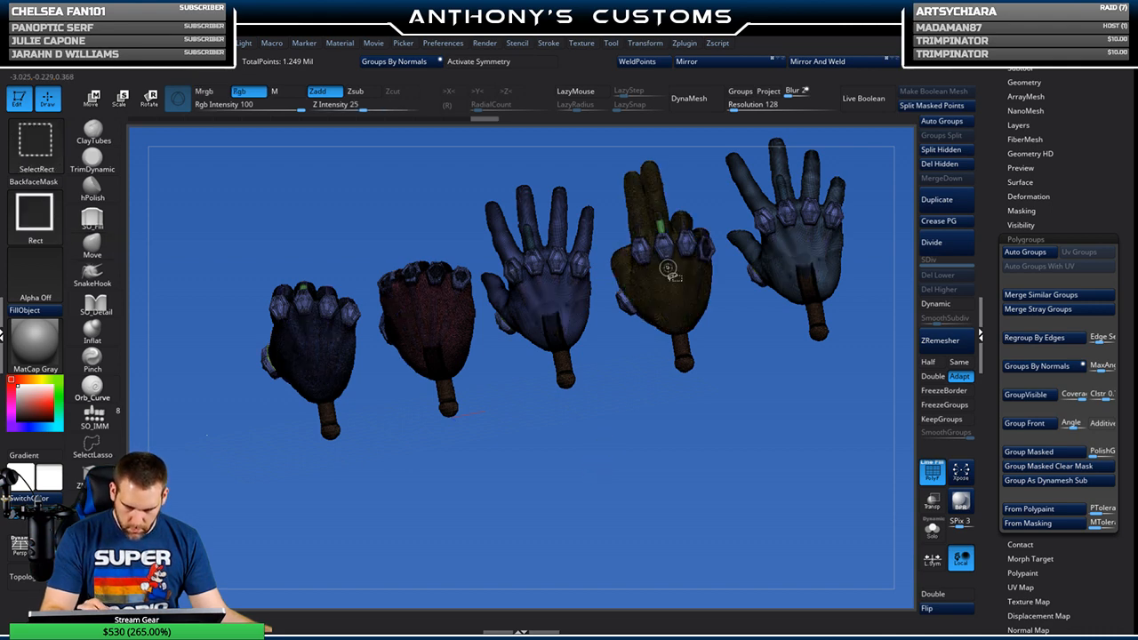
{"action": "left_click", "coordinate": [661, 229], "text": "ctrl+shift"}
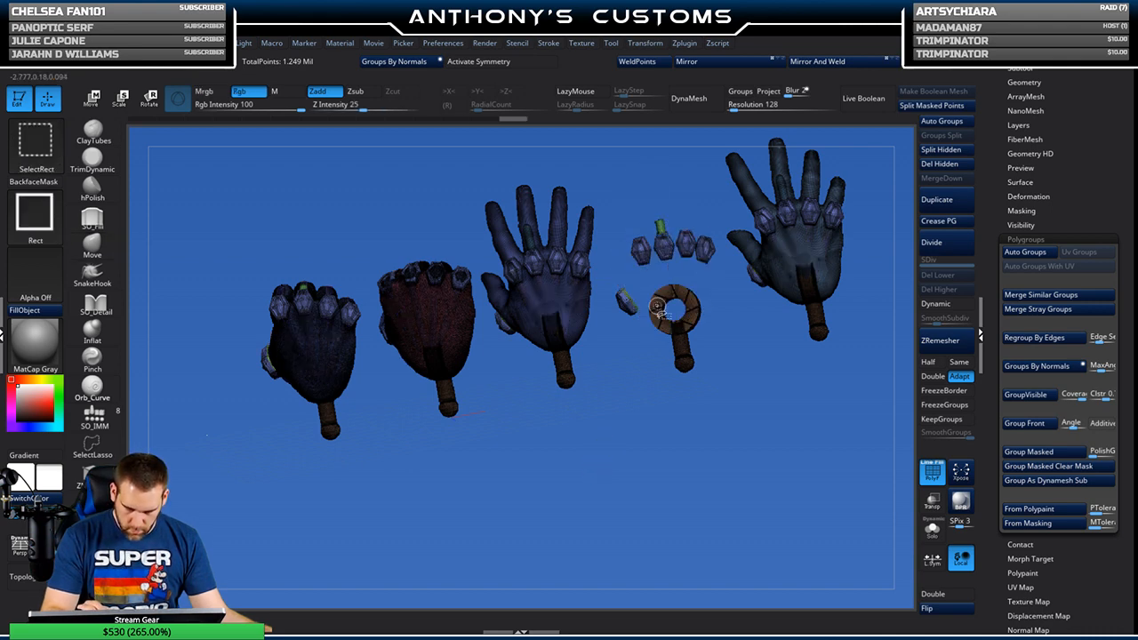
{"action": "left_click", "coordinate": [624, 393], "text": "ctrl+shift"}
{"action": "key", "text": "ctrl+shift"}
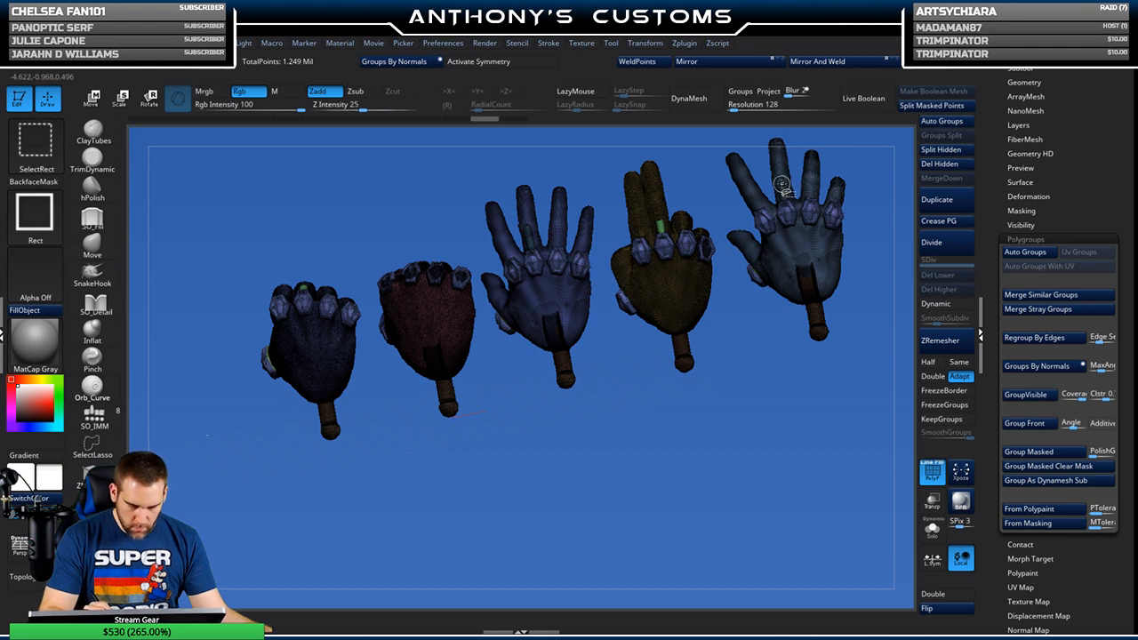
Step: Hide the remaining green cylinder pieces on the fists and invert the visibility to isolate all tendon and finger cylinders
{"action": "left_click_drag", "start_coordinate": [392, 463], "coordinate": [546, 491]}
{"action": "mouse_move", "coordinate": [551, 402]}
{"action": "left_mouse_down", "text": "alt"}
{"action": "mouse_move", "coordinate": [664, 322]}
{"action": "mouse_move", "coordinate": [667, 445]}
{"action": "mouse_move", "coordinate": [610, 502]}
{"action": "mouse_move", "coordinate": [681, 263]}
{"action": "left_mouse_up", "text": "alt"}
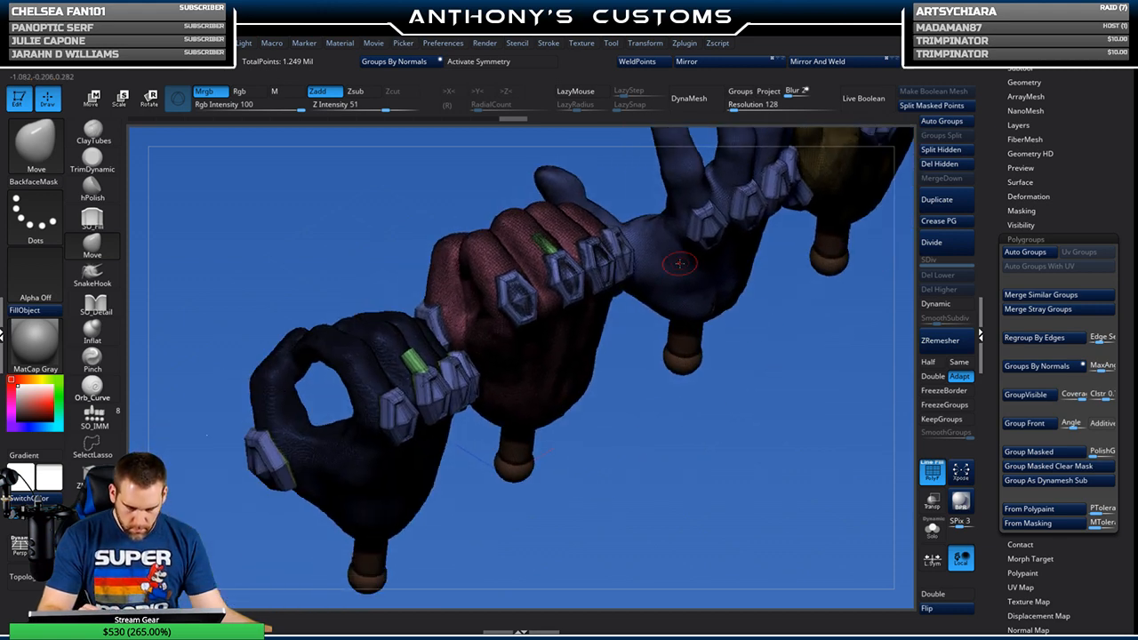
{"action": "key", "text": "ctrl+shift"}
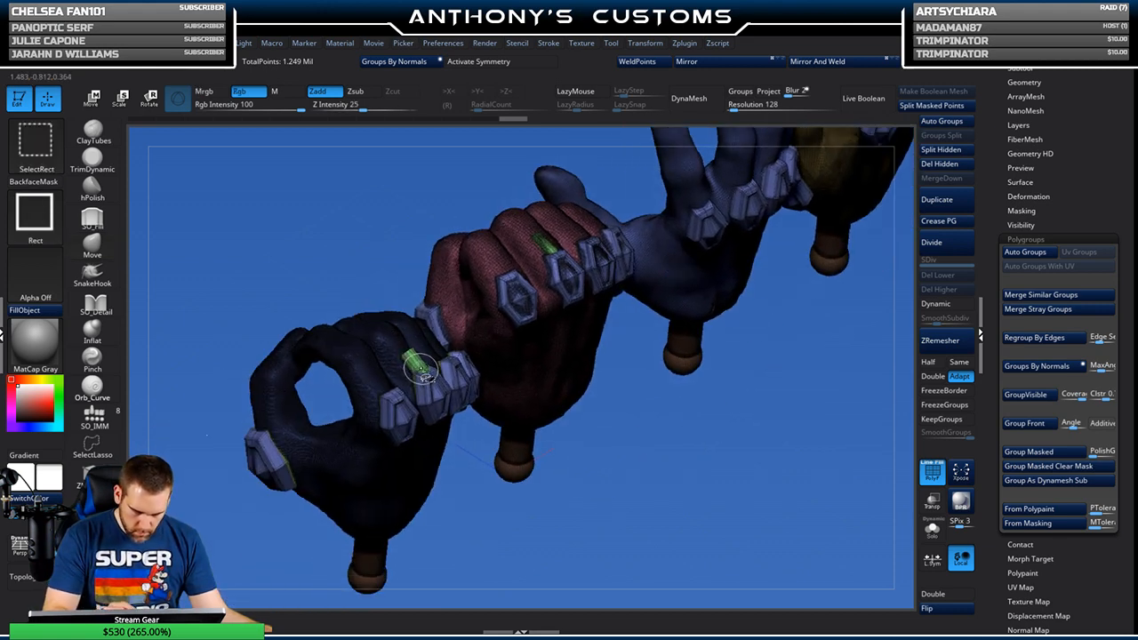
{"action": "left_click", "coordinate": [416, 361], "text": "ctrl+shift"}
{"action": "key", "text": "ctrl+z"}
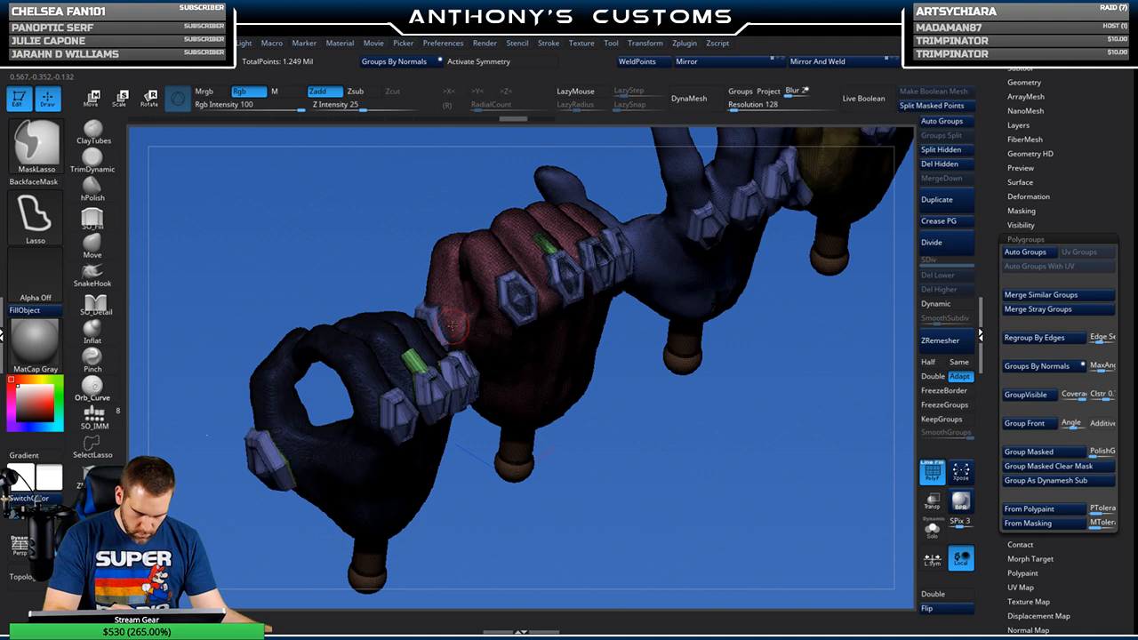
{"action": "key", "text": "ctrl+shift"}
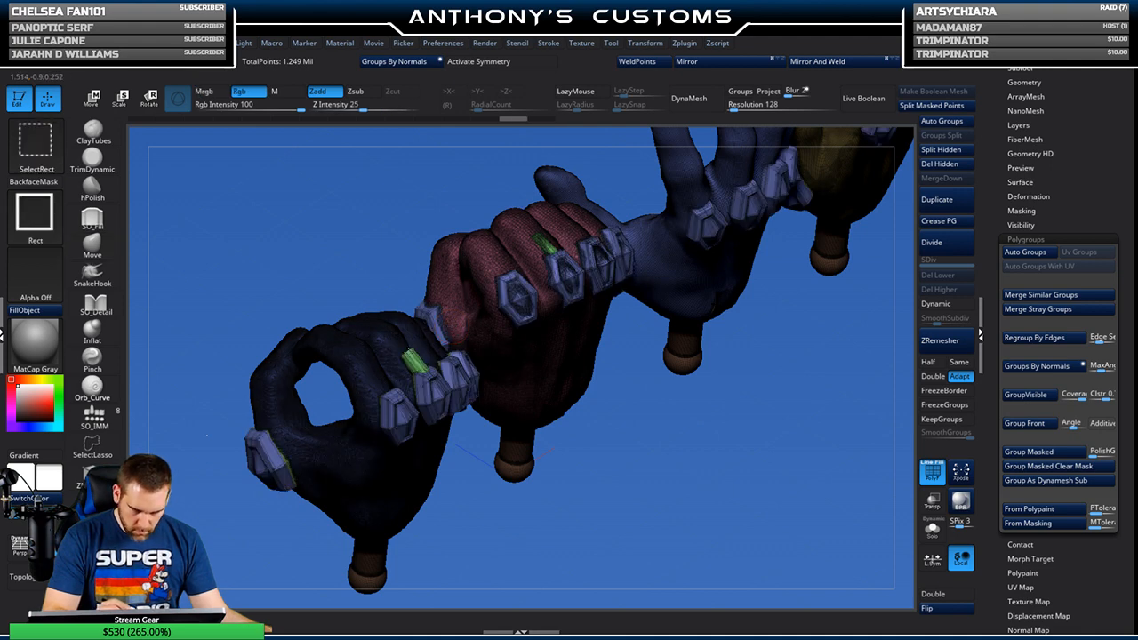
{"action": "mouse_move", "coordinate": [762, 326]}
{"action": "left_mouse_down"}
{"action": "mouse_move", "coordinate": [788, 339]}
{"action": "mouse_move", "coordinate": [709, 229]}
{"action": "left_mouse_up"}
{"action": "key", "text": "ctrl+shift"}
{"action": "left_click", "coordinate": [666, 237], "text": "ctrl+shift"}
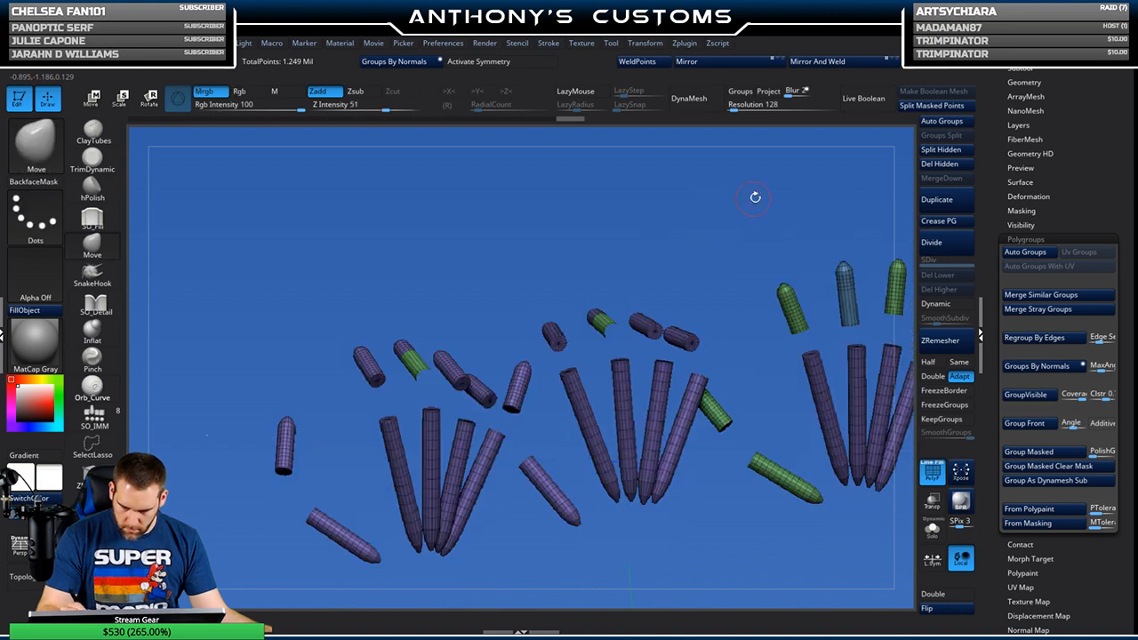
Step: Assign all isolated tendon and finger cylinders to one polygroup and bring every part of the hands back into view
{"action": "mouse_move", "coordinate": [762, 237]}
{"action": "left_mouse_down"}
{"action": "mouse_move", "coordinate": [717, 238]}
{"action": "mouse_move", "coordinate": [773, 202]}
{"action": "left_mouse_up"}
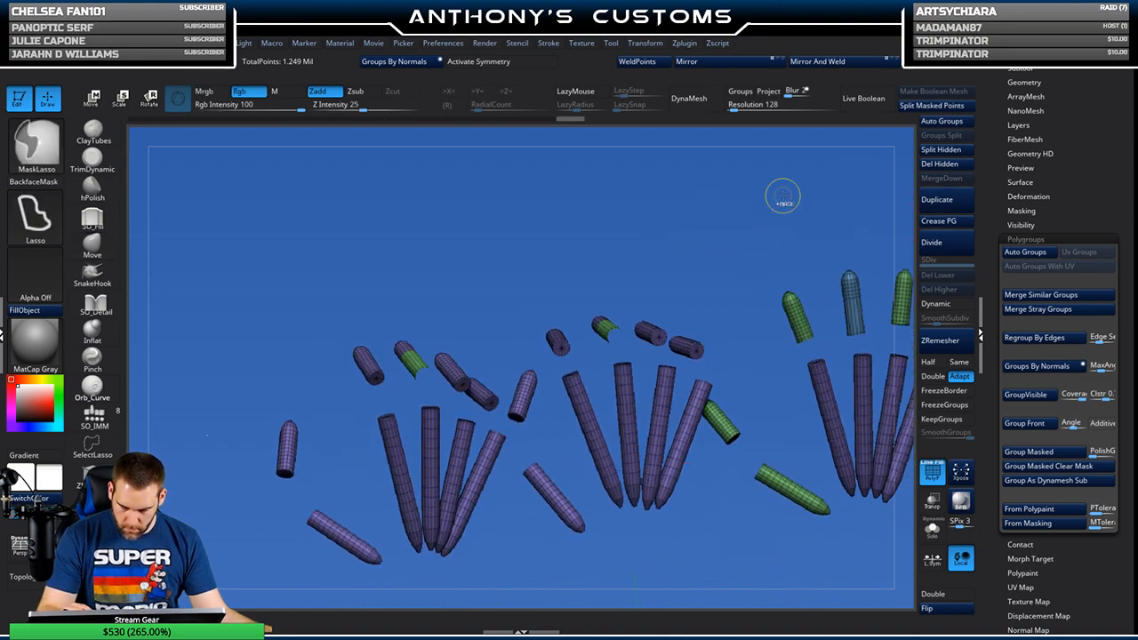
{"action": "key", "text": "ctrl+w"}
{"action": "left_click", "coordinate": [711, 254], "text": "ctrl+shift"}
{"action": "mouse_move", "coordinate": [686, 247]}
{"action": "left_mouse_down"}
{"action": "mouse_move", "coordinate": [702, 315]}
{"action": "mouse_move", "coordinate": [605, 300]}
{"action": "mouse_move", "coordinate": [676, 387]}
{"action": "mouse_move", "coordinate": [614, 379]}
{"action": "mouse_move", "coordinate": [653, 396]}
{"action": "mouse_move", "coordinate": [609, 443]}
{"action": "mouse_move", "coordinate": [690, 428]}
{"action": "mouse_move", "coordinate": [704, 445]}
{"action": "mouse_move", "coordinate": [703, 427]}
{"action": "left_mouse_up"}
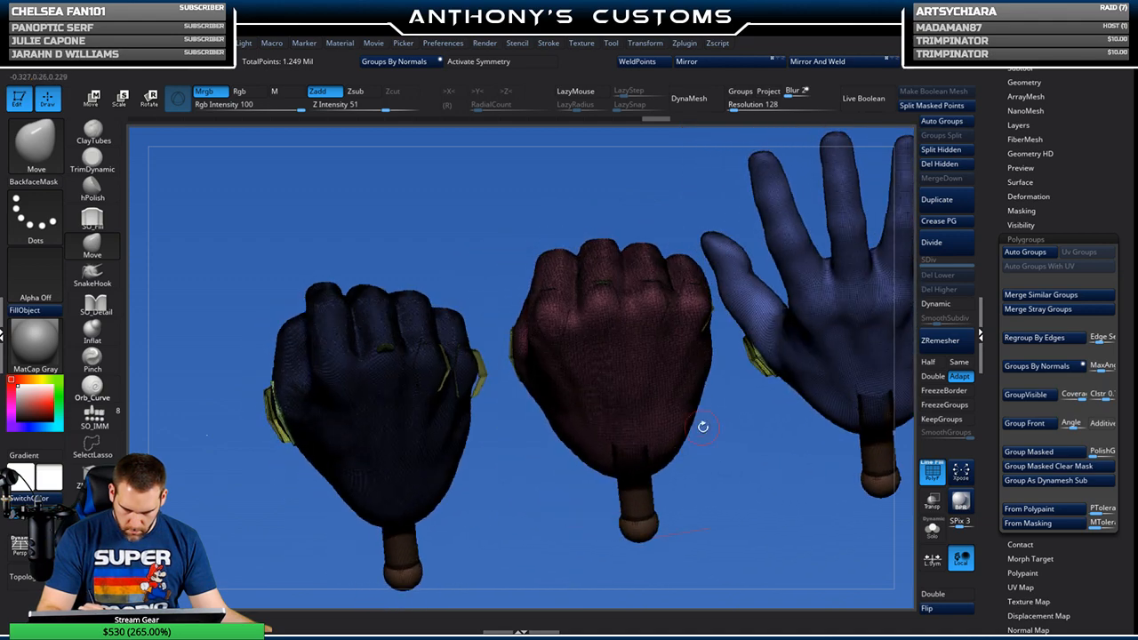
{"action": "key", "text": "ctrl+shift"}
{"action": "left_click", "coordinate": [769, 445], "text": "ctrl+shift"}
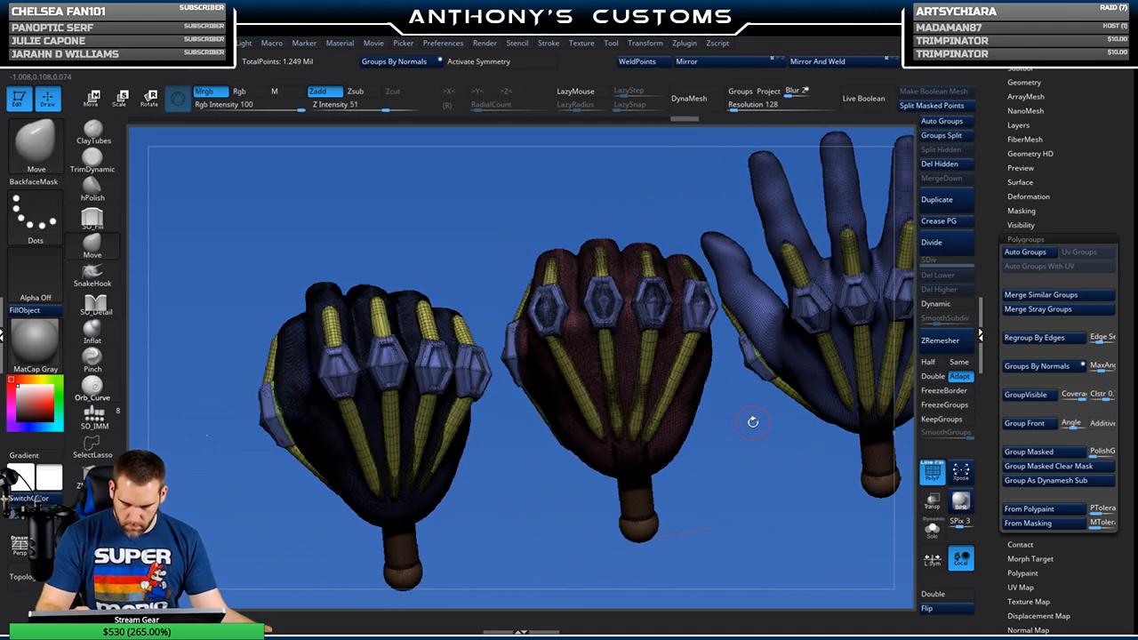
Step: Isolate the knuckle plates by polygroup and switch between the plates and the rest of the hands to check for stray pieces
{"action": "left_click", "coordinate": [659, 305], "text": "ctrl+shift"}
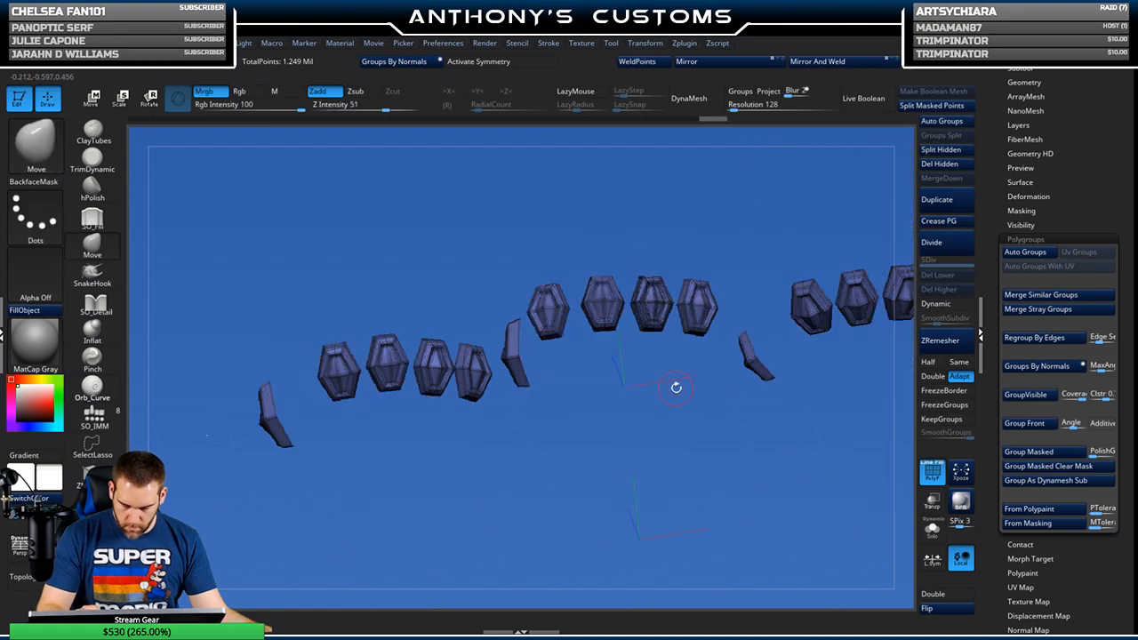
{"action": "left_click", "coordinate": [687, 446], "text": "ctrl+shift"}
{"action": "left_click_drag", "start_coordinate": [706, 444], "coordinate": [498, 381]}
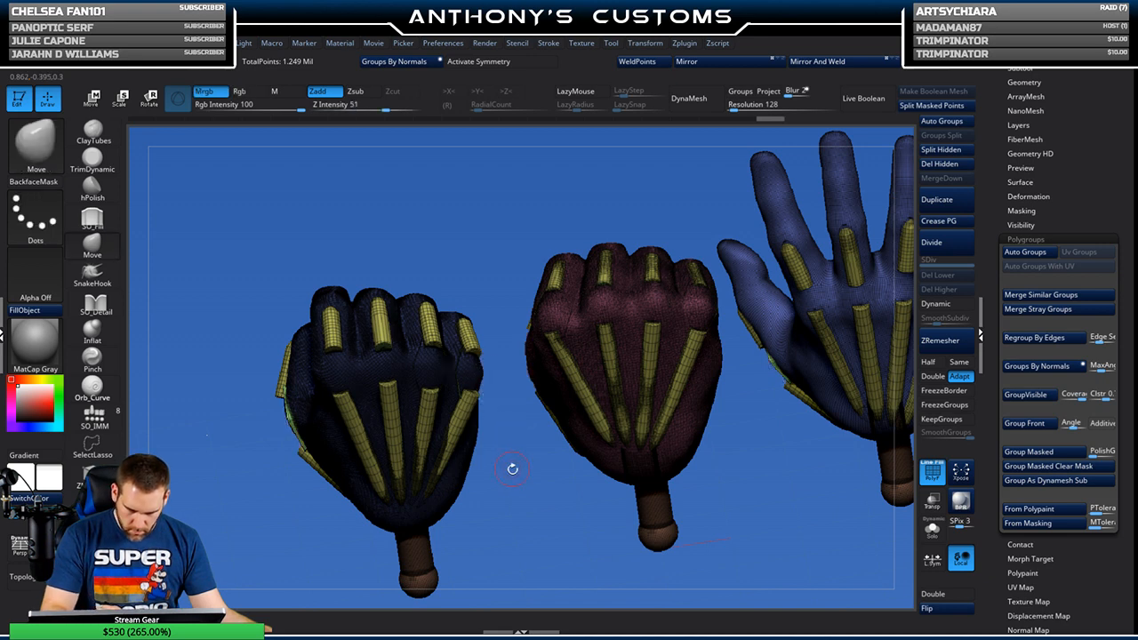
{"action": "key", "text": "ctrl+shift"}
{"action": "left_click", "coordinate": [768, 465], "text": "ctrl+shift"}
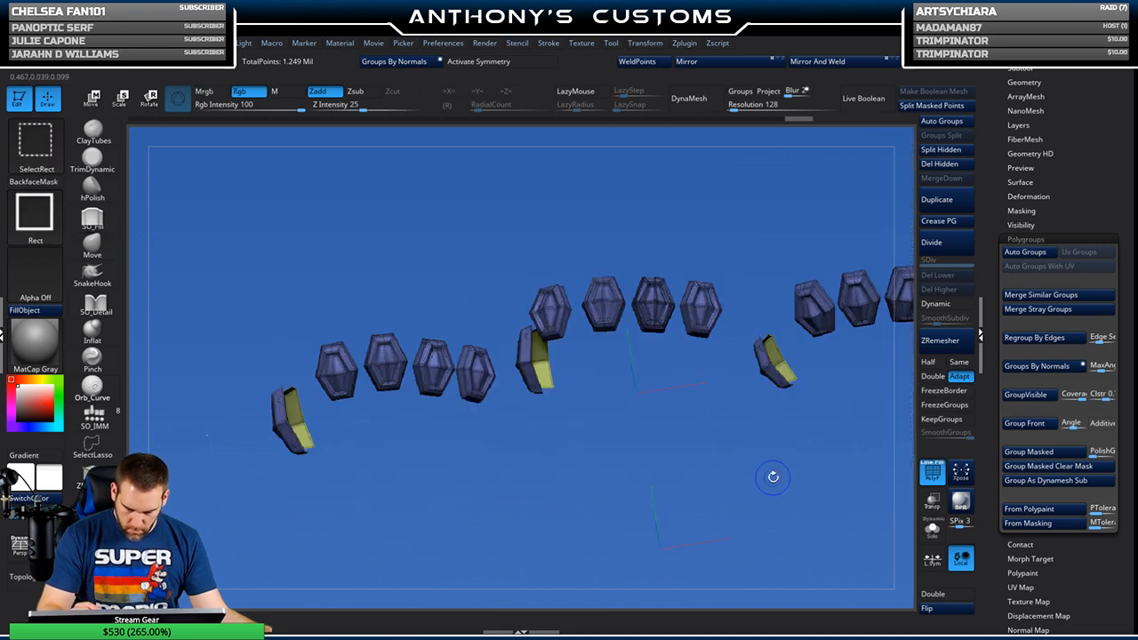
{"action": "mouse_move", "coordinate": [749, 486]}
{"action": "left_mouse_down"}
{"action": "mouse_move", "coordinate": [770, 472]}
{"action": "mouse_move", "coordinate": [749, 476]}
{"action": "mouse_move", "coordinate": [755, 491]}
{"action": "mouse_move", "coordinate": [754, 480]}
{"action": "mouse_move", "coordinate": [857, 436]}
{"action": "left_mouse_up"}
{"action": "key", "text": "ctrl+shift"}
{"action": "key", "text": "ctrl+shift"}
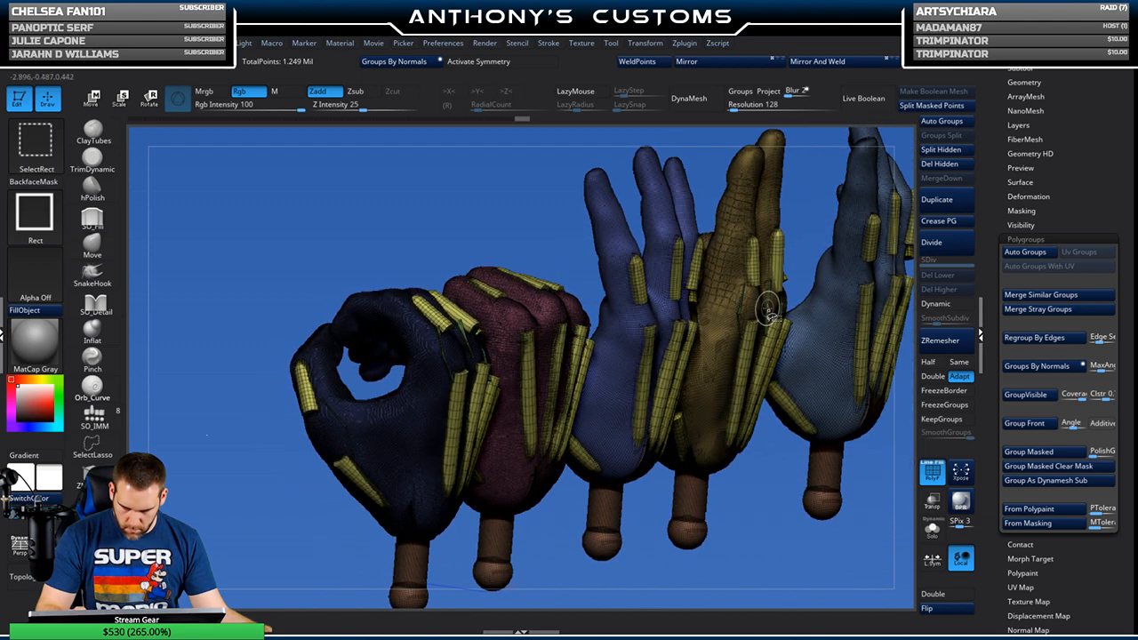
Step: Isolate the knuckle plates as one polygroup, then show all parts of the hands without the polyframe overlay
{"action": "left_click", "coordinate": [766, 480], "text": "ctrl+shift"}
{"action": "left_click_drag", "start_coordinate": [762, 499], "coordinate": [729, 464]}
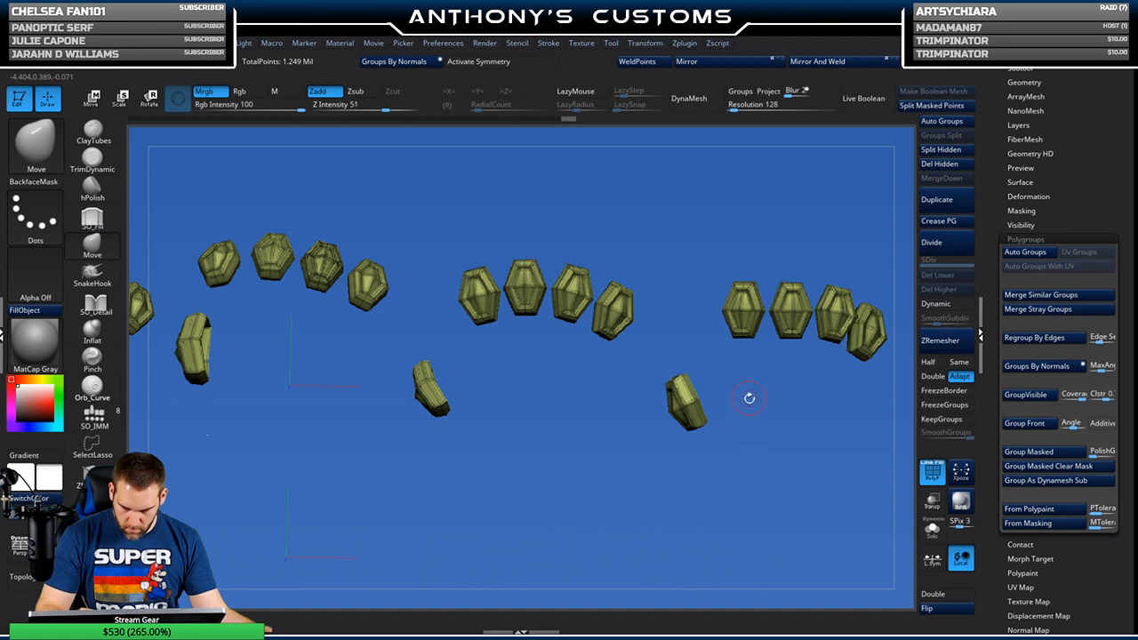
{"action": "left_click", "coordinate": [768, 475], "text": "ctrl+shift"}
{"action": "left_click_drag", "start_coordinate": [648, 504], "coordinate": [630, 475]}
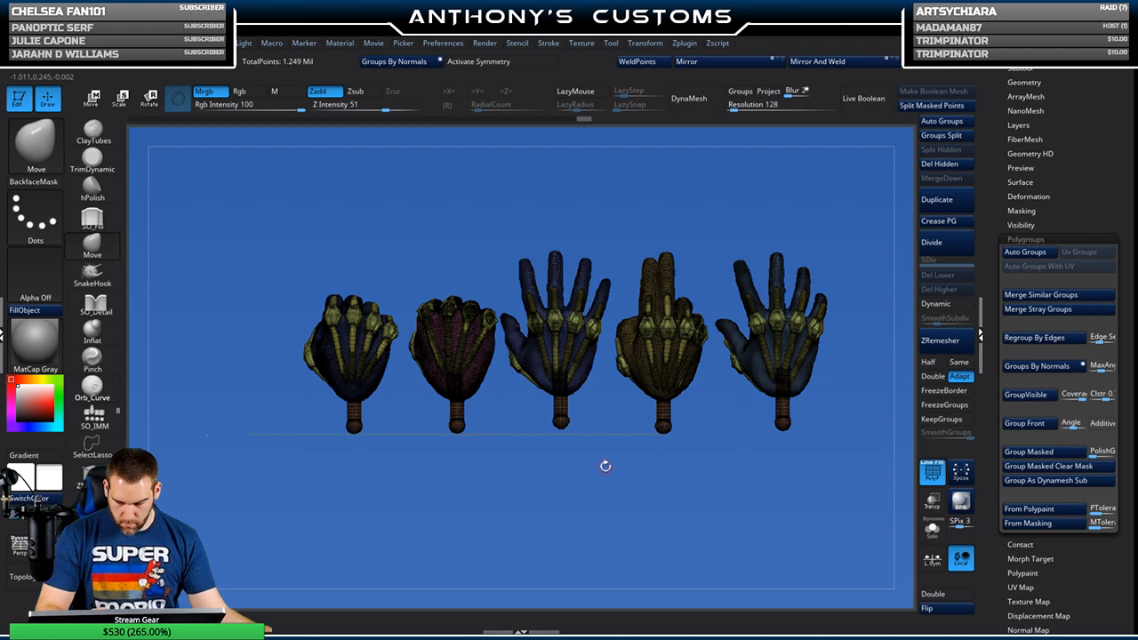
{"action": "left_click_drag", "start_coordinate": [544, 505], "coordinate": [541, 481]}
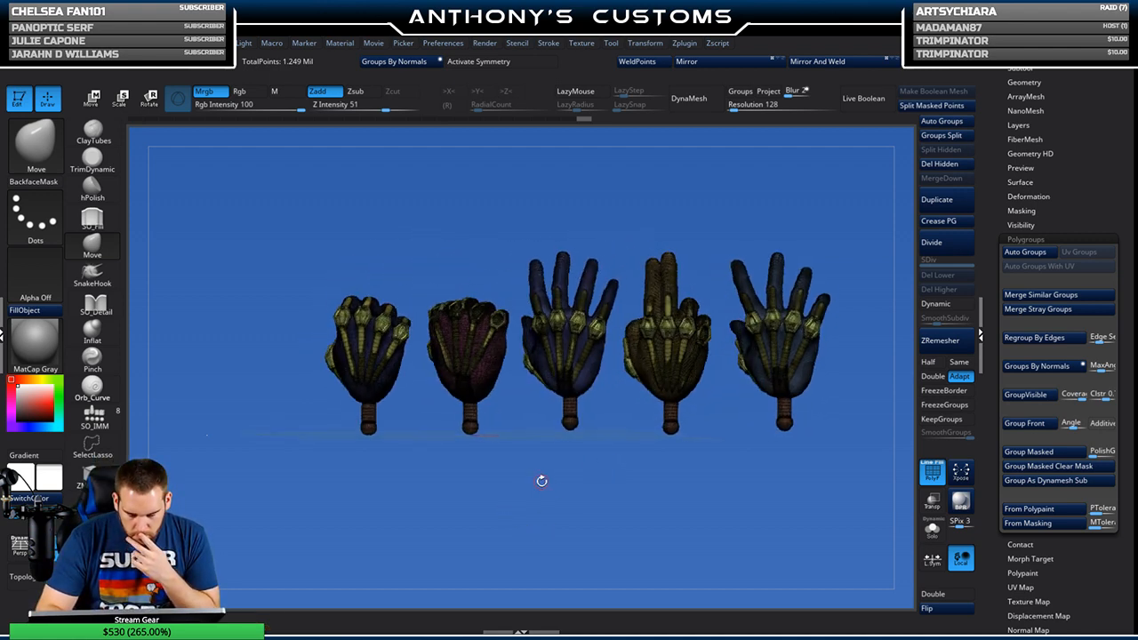
{"action": "key", "text": "shift+f"}
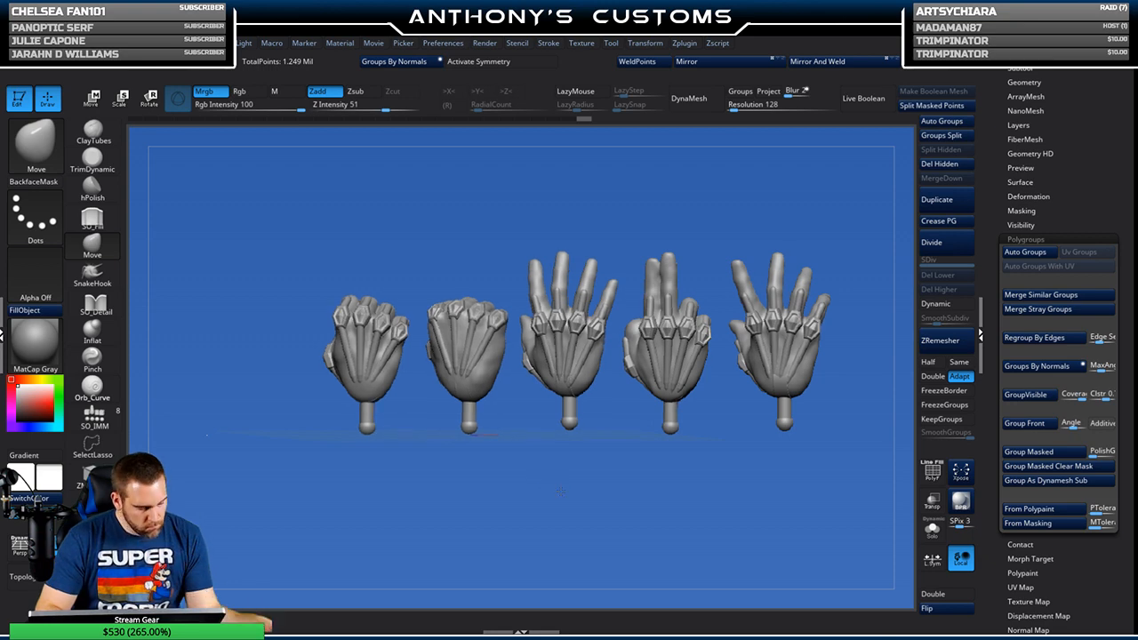
{"action": "left_click_drag", "start_coordinate": [574, 490], "coordinate": [583, 452]}
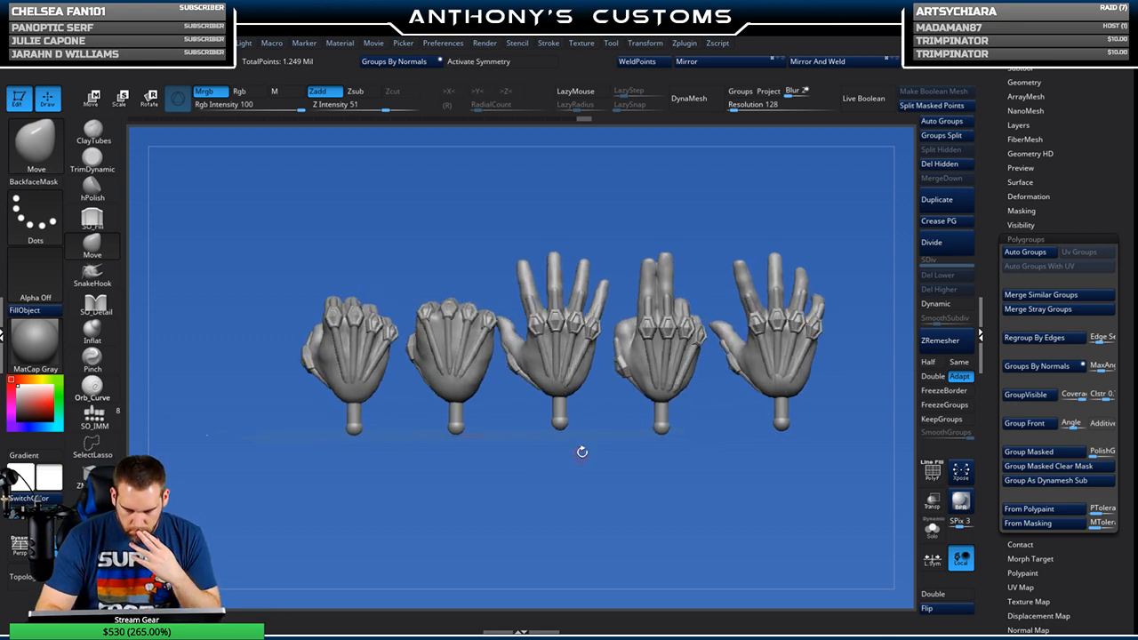
Step: Copy the merged hands subtool and open the DynaMesh_Sphere_32 project
{"action": "left_click", "coordinate": [1033, 68]}
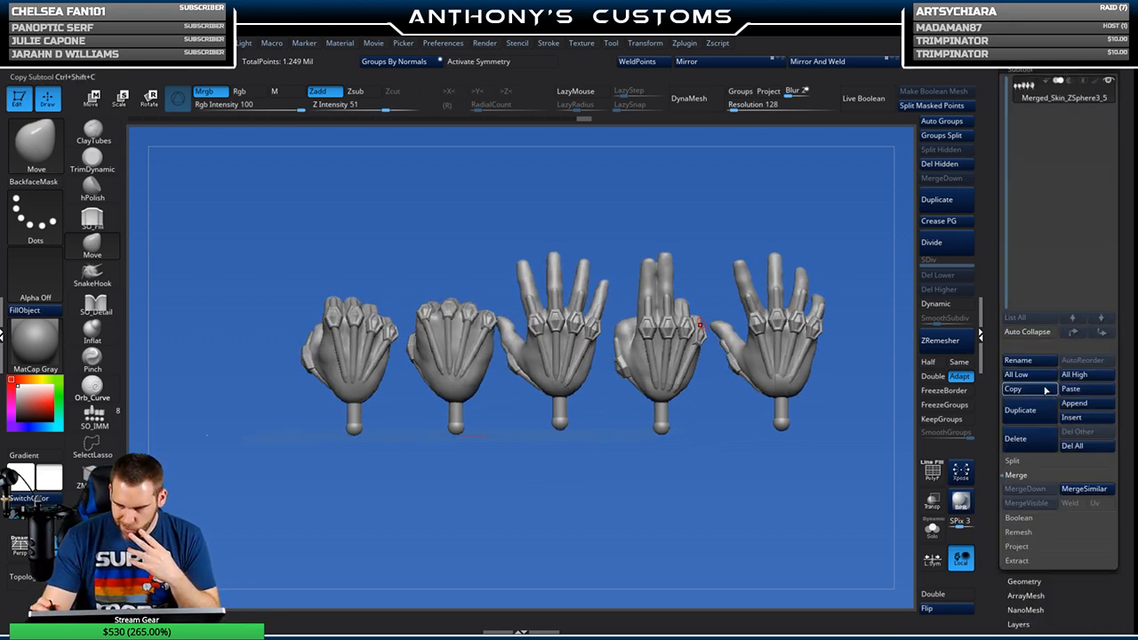
{"action": "key", "text": "comma"}
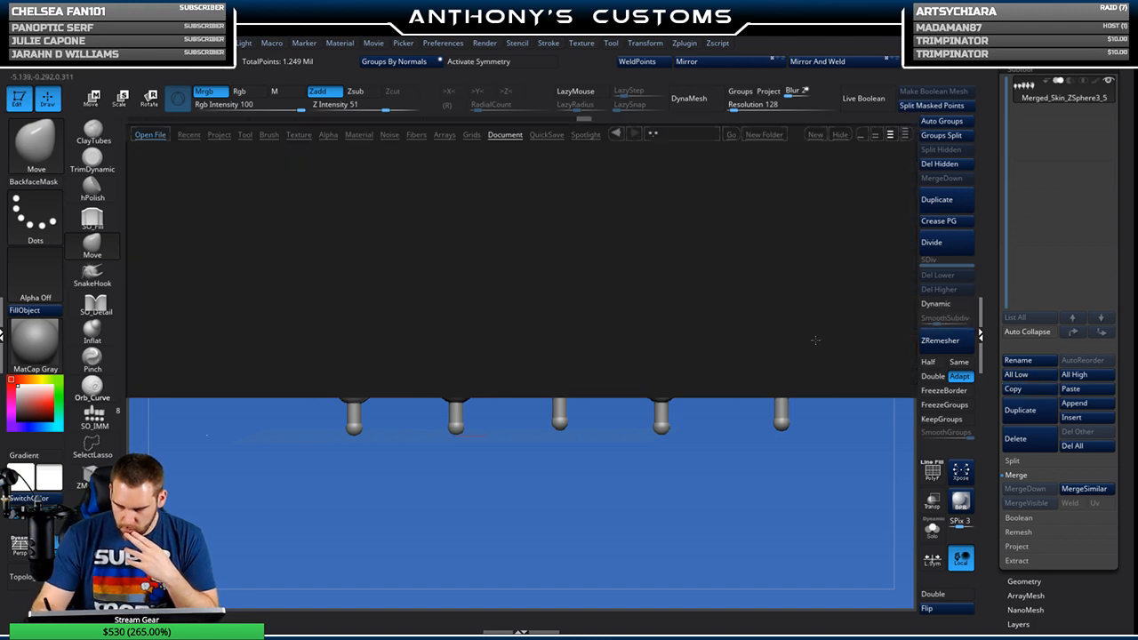
{"action": "scroll", "coordinate": [556, 328], "scroll_direction": "down", "scroll_amount": 5}
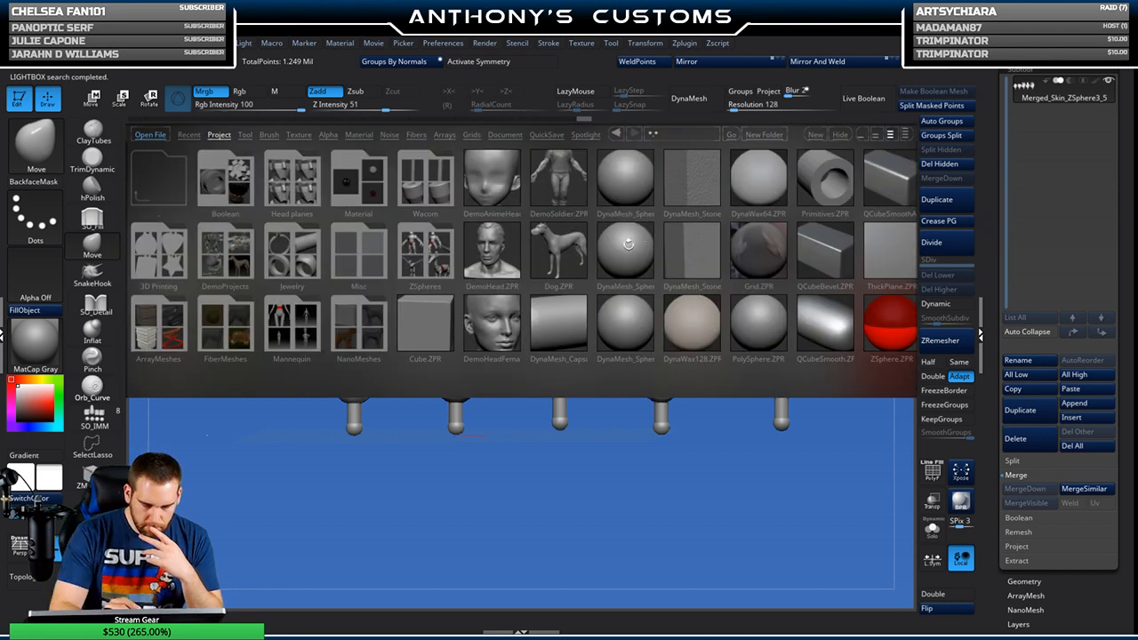
{"action": "double_click", "coordinate": [627, 243]}
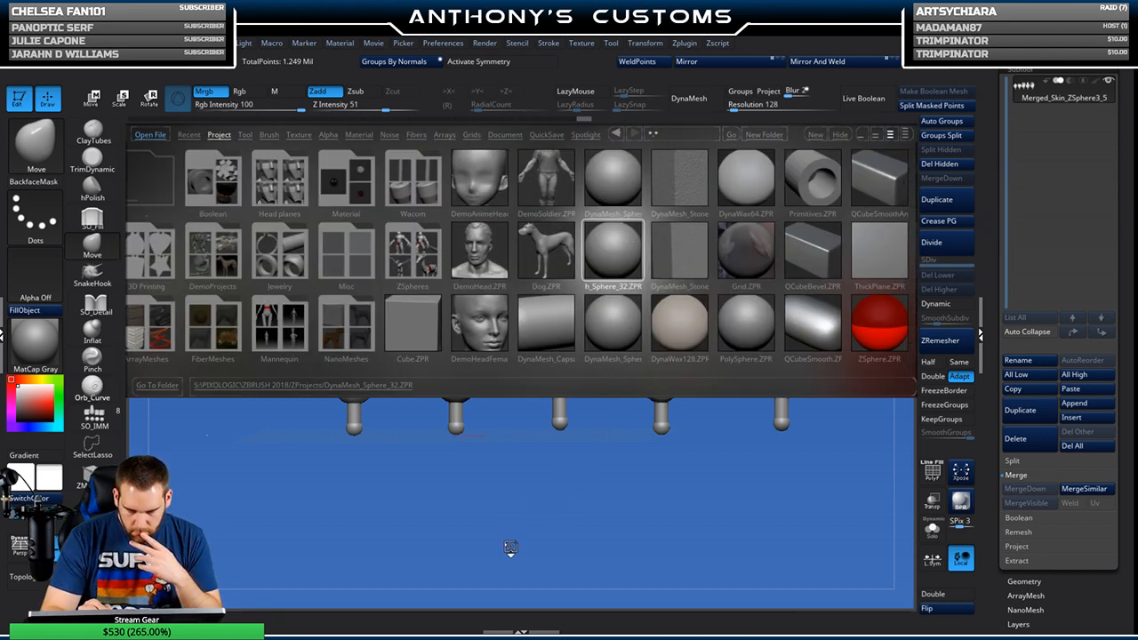
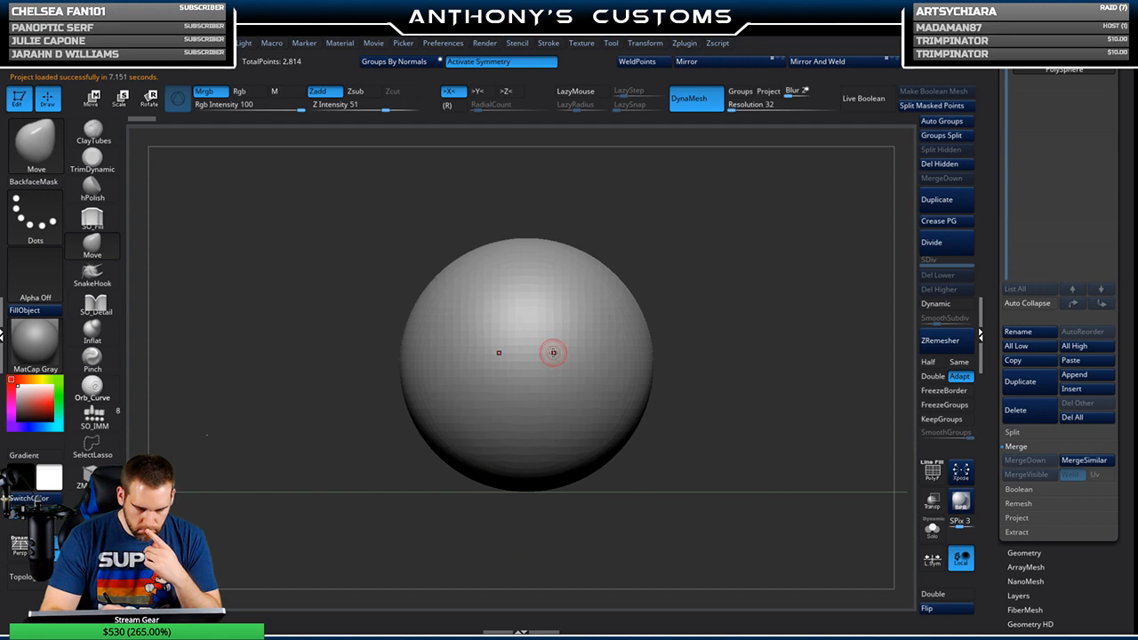
Step: Change the canvas background to light blue
{"action": "left_click", "coordinate": [36, 425]}
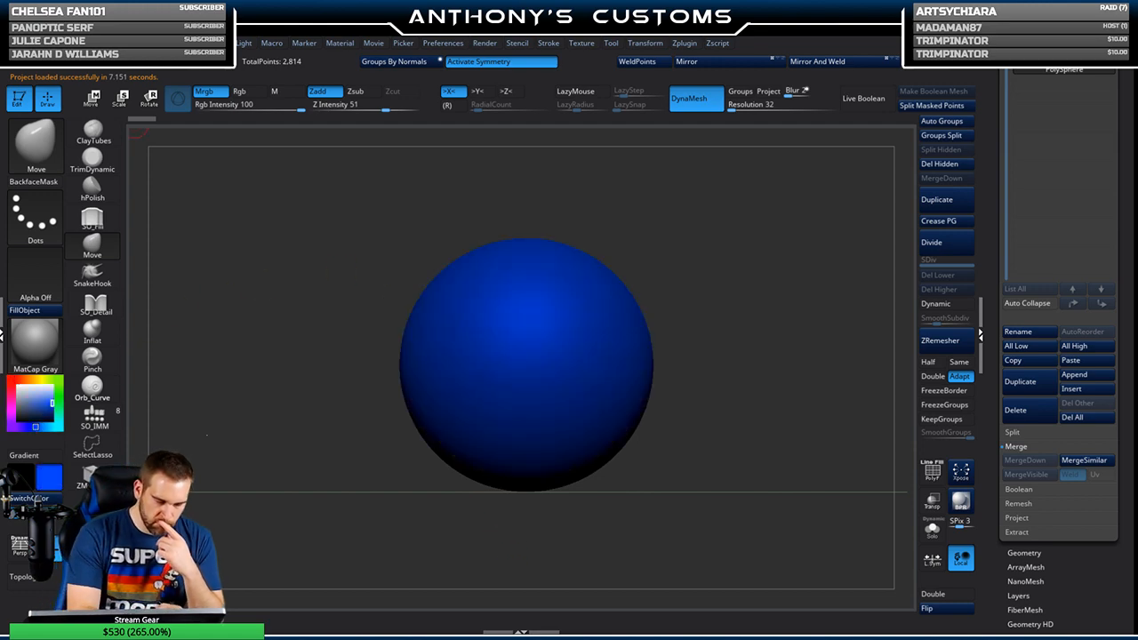
{"action": "left_click", "coordinate": [110, 43]}
{"action": "left_click_drag", "start_coordinate": [138, 269], "coordinate": [33, 399]}
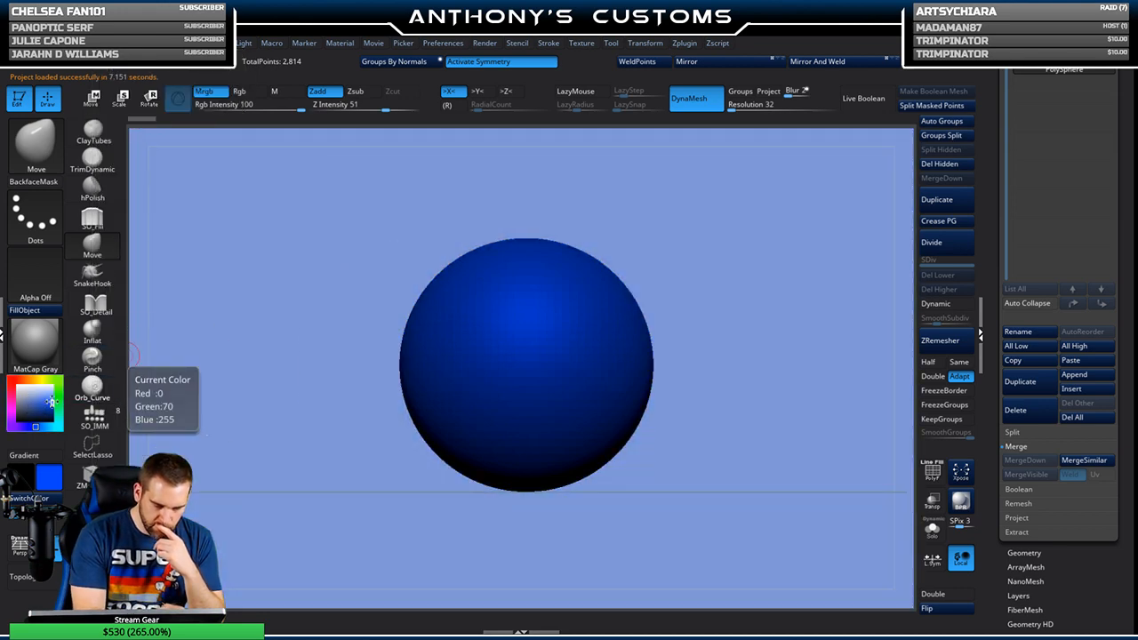
Step: Paste the copied hands into the sphere project and set the active color to white
{"action": "left_click", "coordinate": [19, 416]}
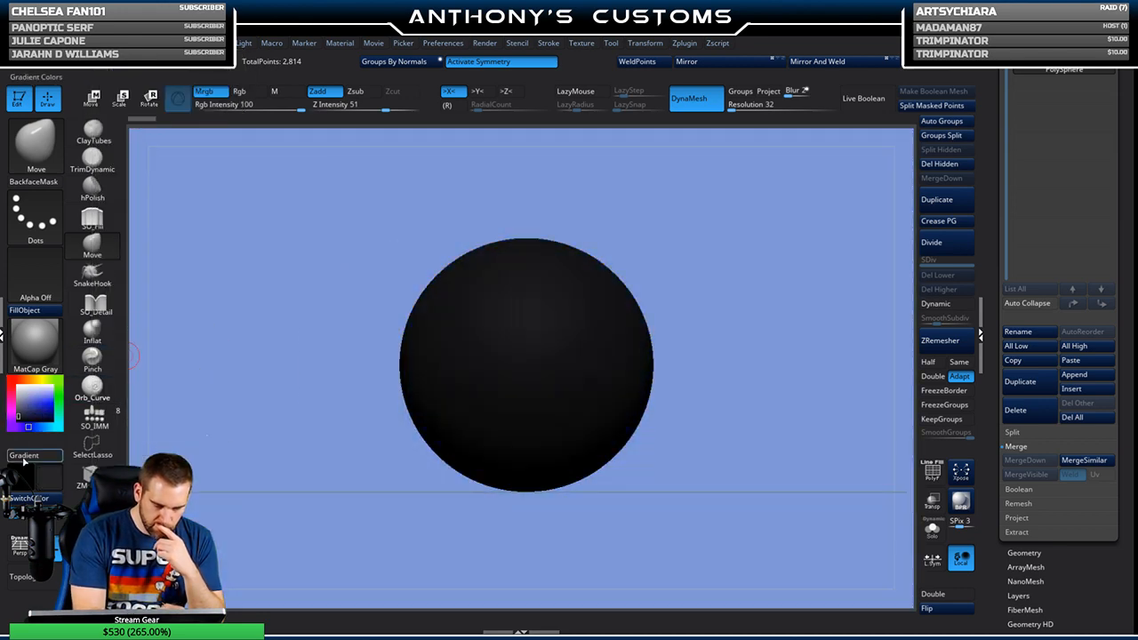
{"action": "left_click", "coordinate": [1079, 363]}
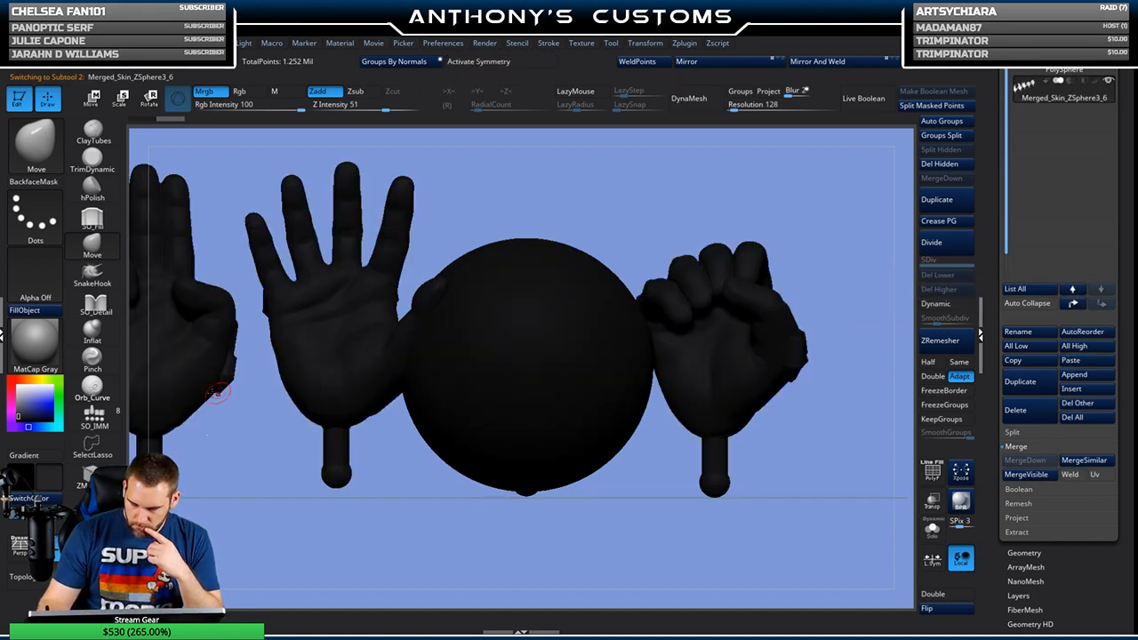
{"action": "left_click", "coordinate": [15, 386]}
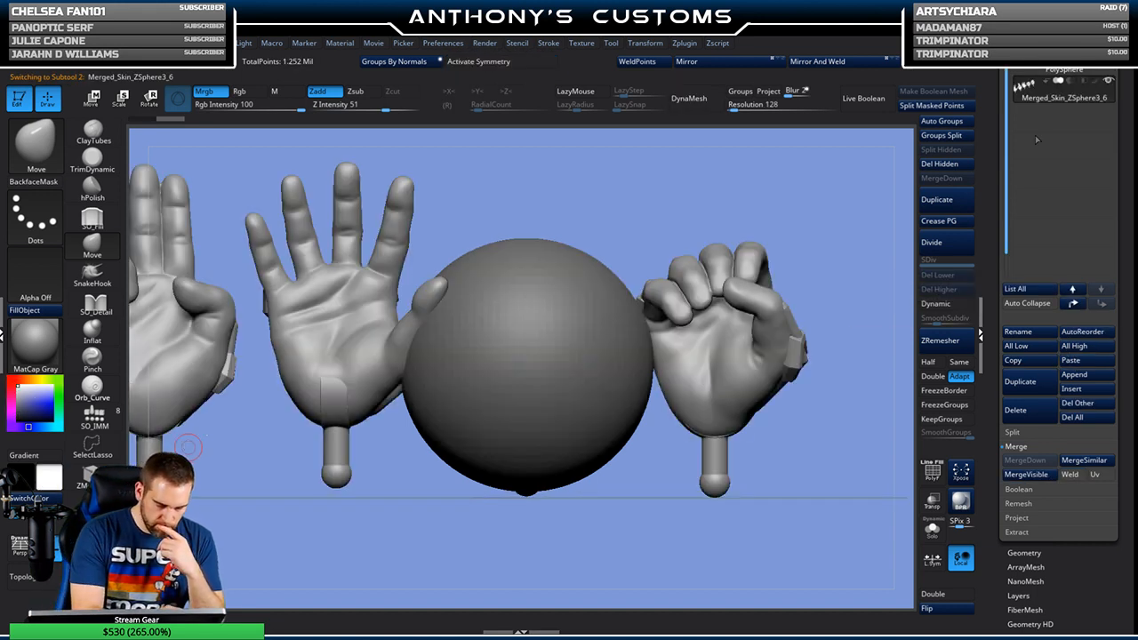
Step: Delete the PolySphere subtool so that only the pasted hands remain
{"action": "left_click", "coordinate": [1057, 66]}
{"action": "left_click", "coordinate": [1032, 410]}
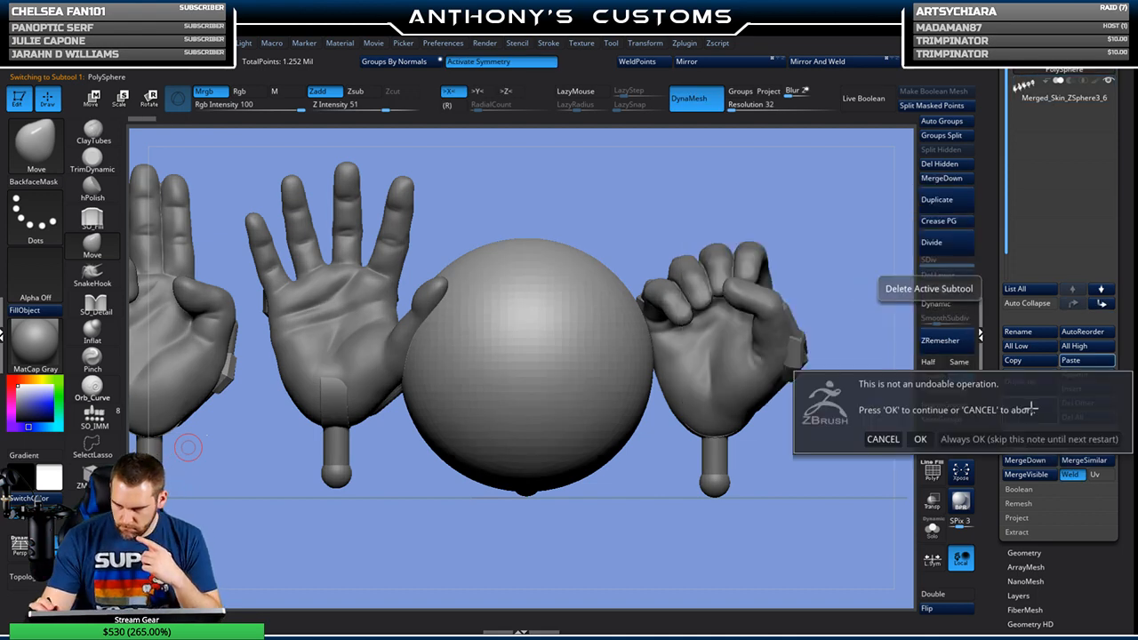
{"action": "left_click", "coordinate": [921, 439]}
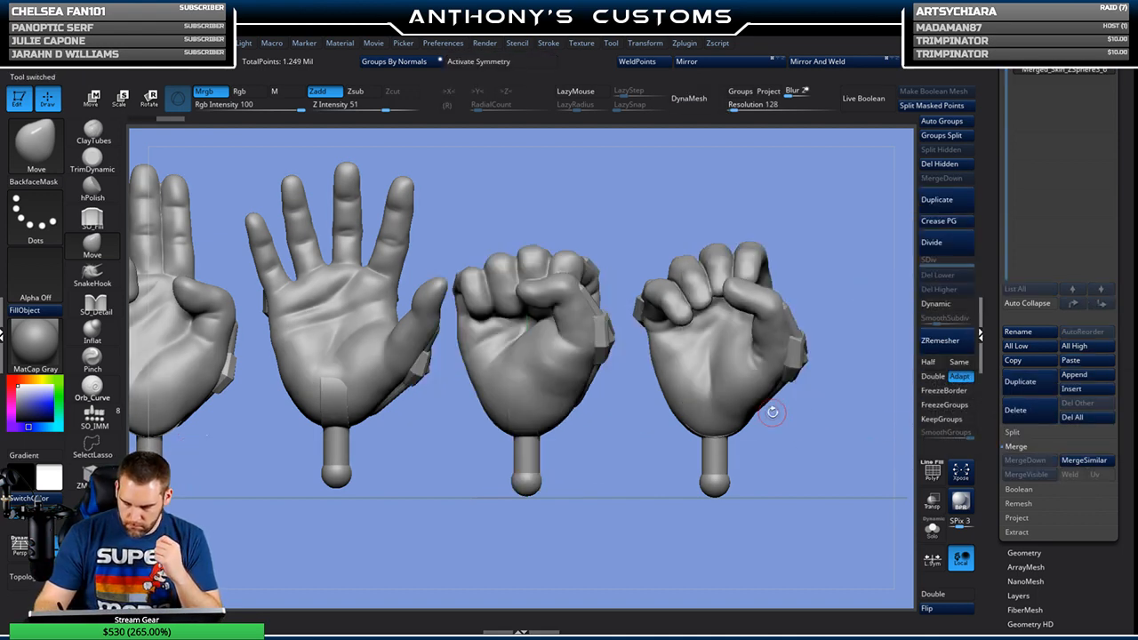
Step: Frame all five hands with the polyframe shown and split the mesh into separate subtools by polygroup
{"action": "key", "text": "shift+f"}
{"action": "key", "text": "f"}
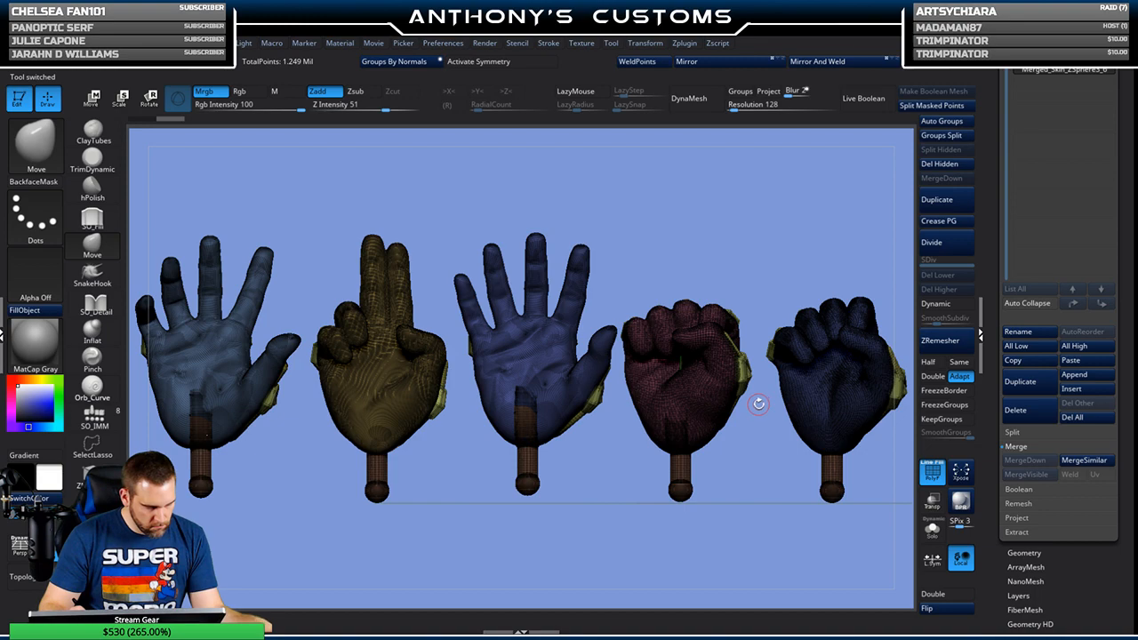
{"action": "left_click_drag", "start_coordinate": [622, 433], "coordinate": [624, 582], "text": "alt"}
{"action": "left_click_drag", "start_coordinate": [721, 542], "coordinate": [751, 286], "text": "alt"}
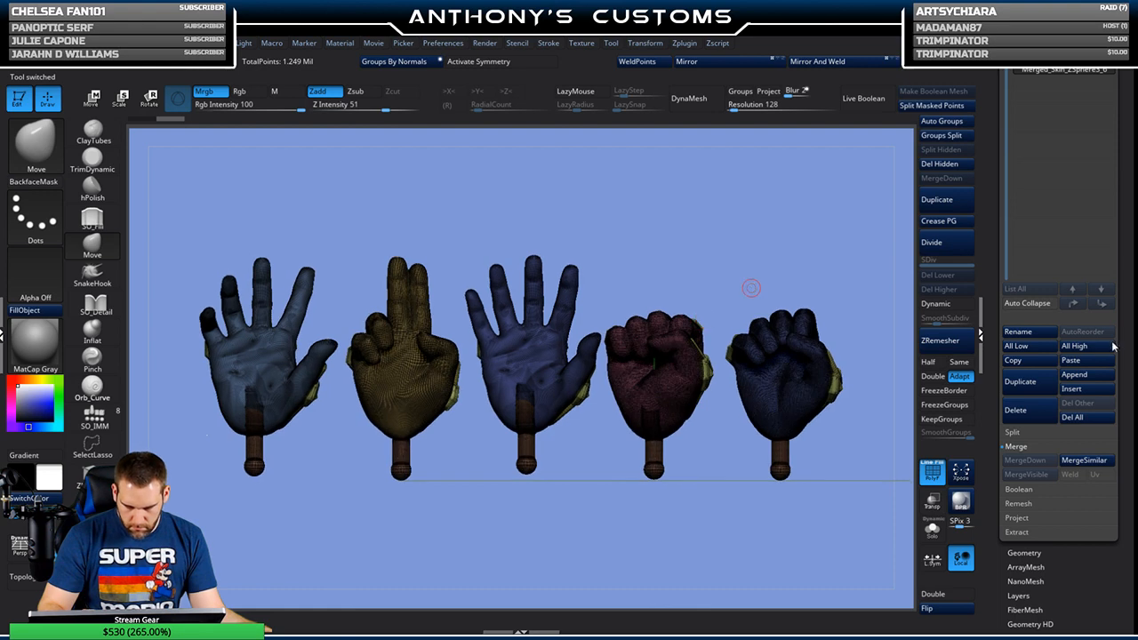
{"action": "left_click", "coordinate": [941, 135]}
{"action": "left_click", "coordinate": [913, 165]}
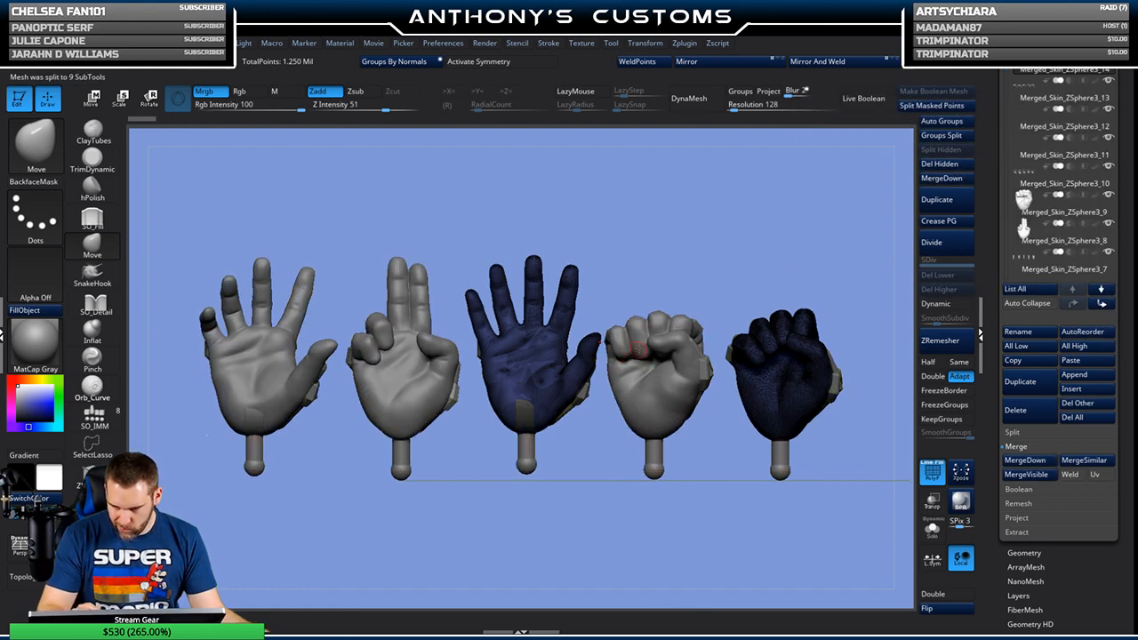
Step: Select the Merged_Skin_ZSphere3_11 subtool and solo it to examine which fragments of the hands it contains
{"action": "mouse_move", "coordinate": [1035, 267]}
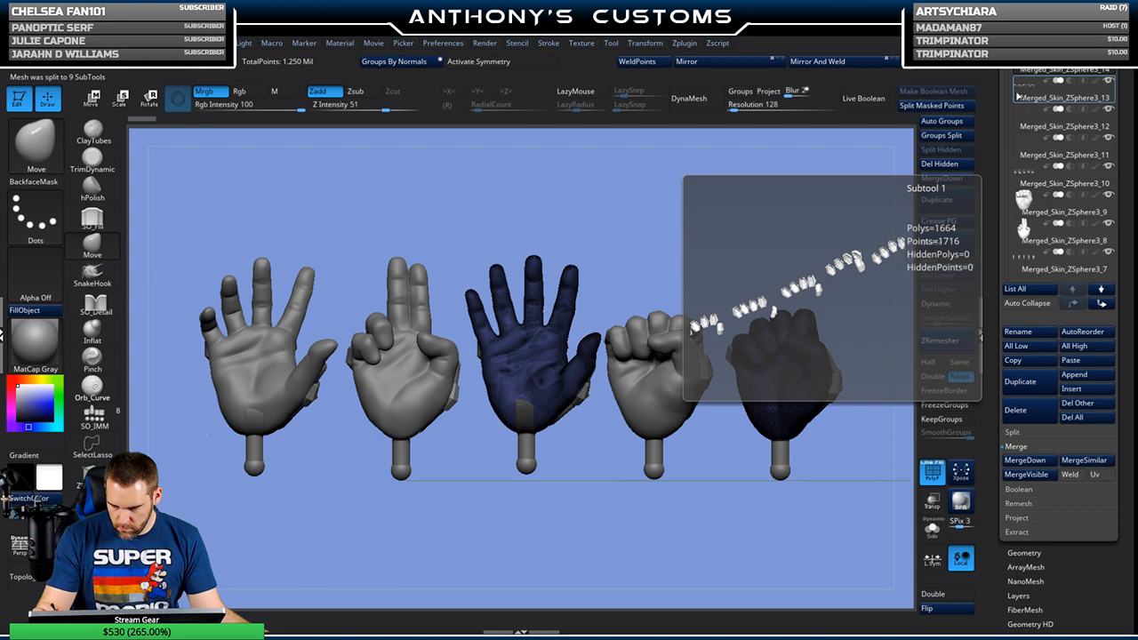
{"action": "left_click", "coordinate": [1033, 157]}
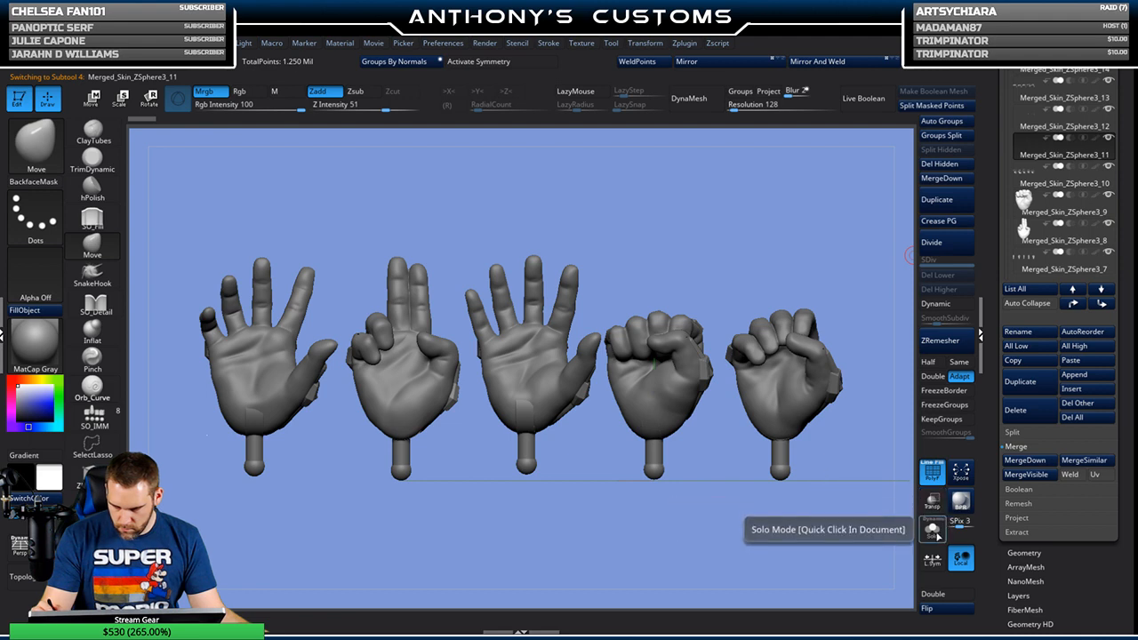
{"action": "left_click", "coordinate": [933, 527]}
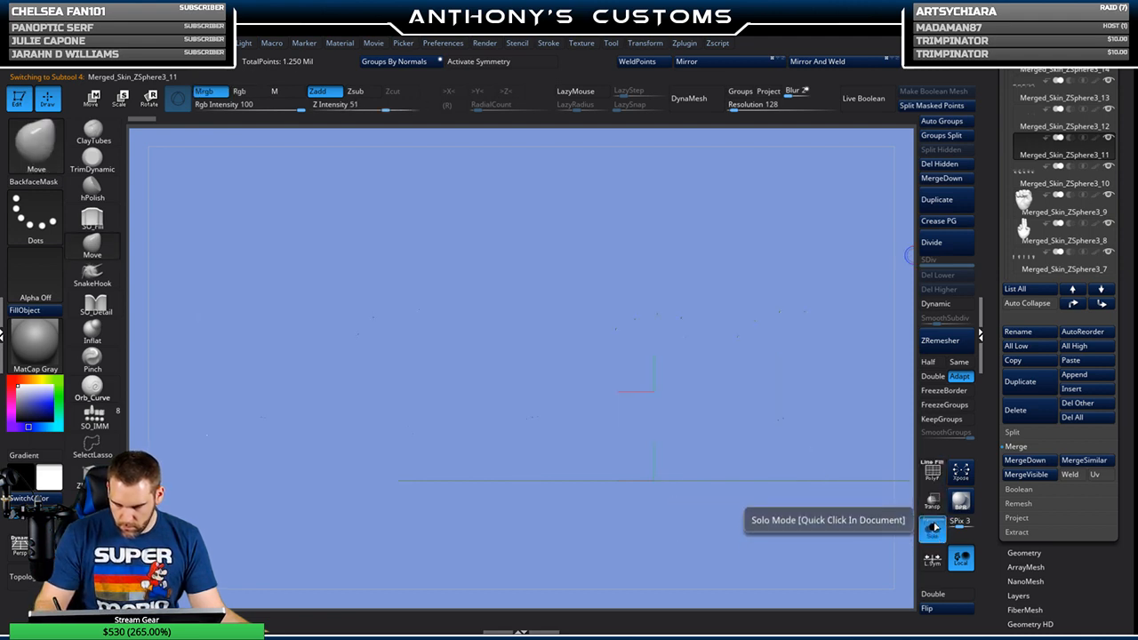
{"action": "left_click", "coordinate": [930, 526]}
{"action": "left_click_drag", "start_coordinate": [803, 492], "coordinate": [836, 607], "text": "alt"}
{"action": "left_click_drag", "start_coordinate": [723, 520], "coordinate": [421, 549], "text": "alt"}
{"action": "left_click_drag", "start_coordinate": [702, 208], "coordinate": [724, 333]}
{"action": "key", "text": "shift"}
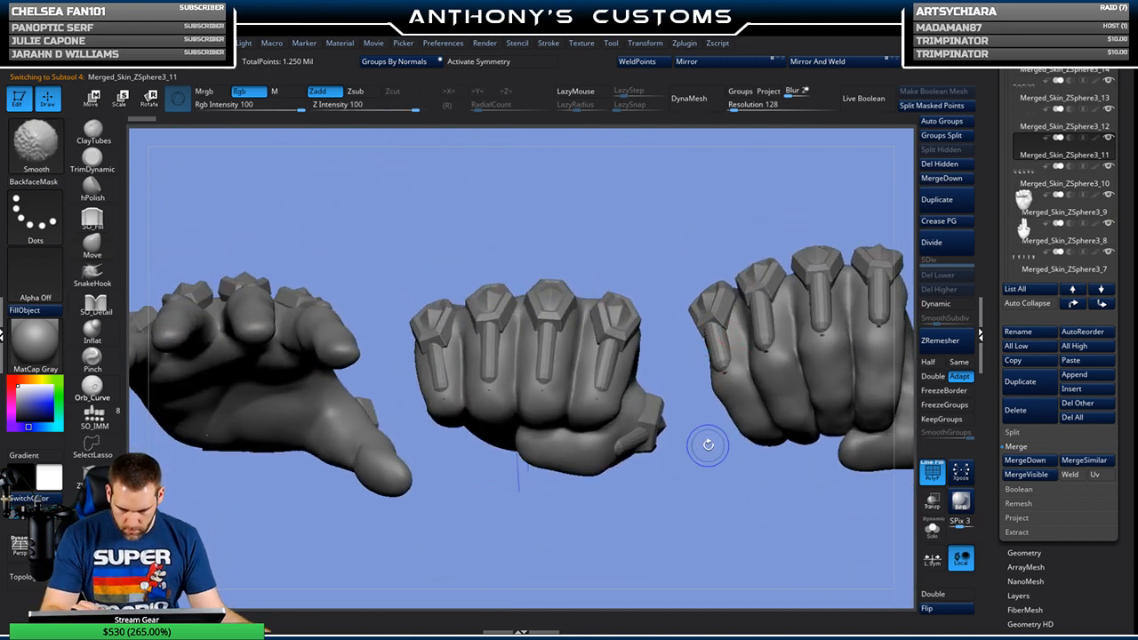
{"action": "left_click_drag", "start_coordinate": [717, 451], "coordinate": [718, 525], "text": "alt"}
{"action": "left_click_drag", "start_coordinate": [635, 498], "coordinate": [523, 447], "text": "alt"}
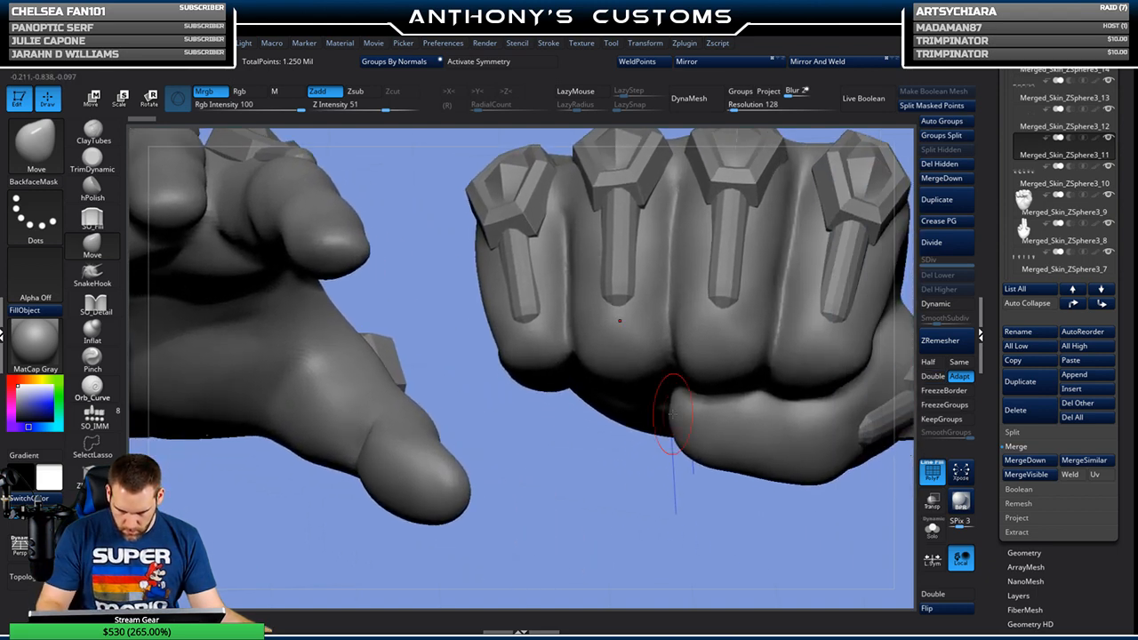
{"action": "left_click", "coordinate": [933, 532]}
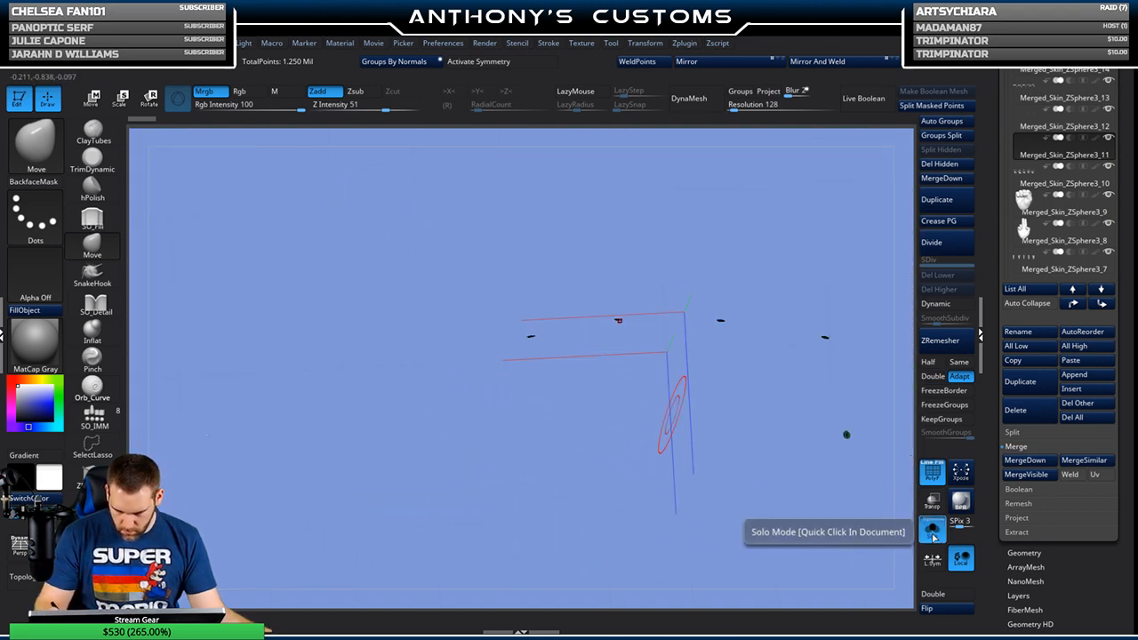
{"action": "left_click", "coordinate": [933, 532]}
Step: Merge Merged_Skin_ZSphere3_12 down with Merged_Skin_ZSphere3_11 and Merged_Skin_ZSphere3_10 to join the cylinders with their stray tip pieces
{"action": "mouse_move", "coordinate": [1036, 120]}
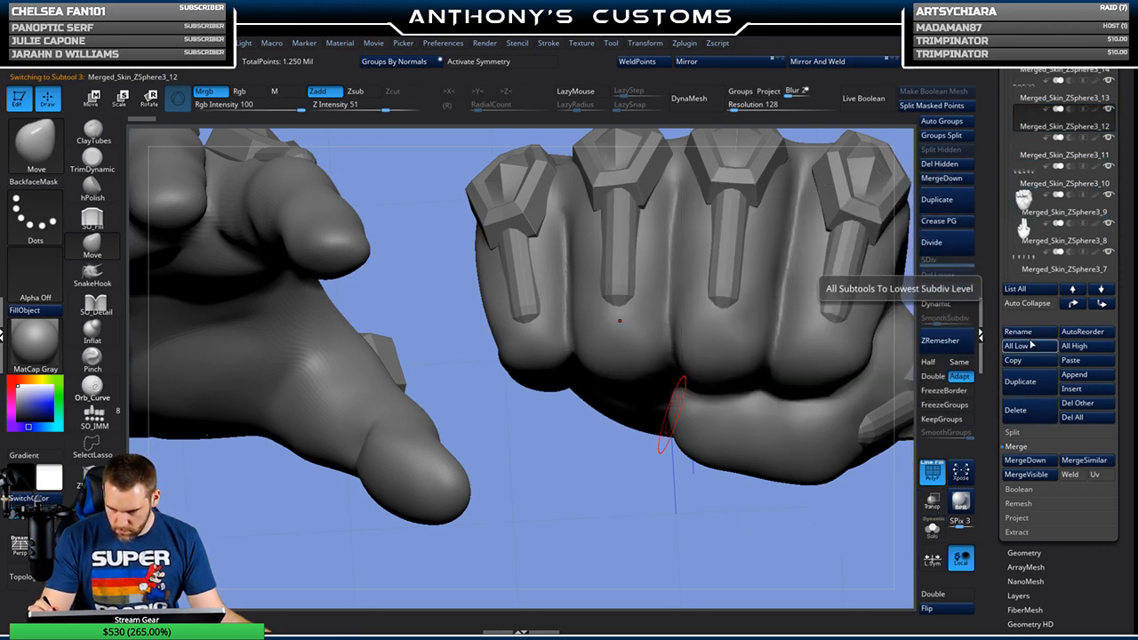
{"action": "left_click", "coordinate": [1025, 460]}
{"action": "left_click", "coordinate": [909, 204]}
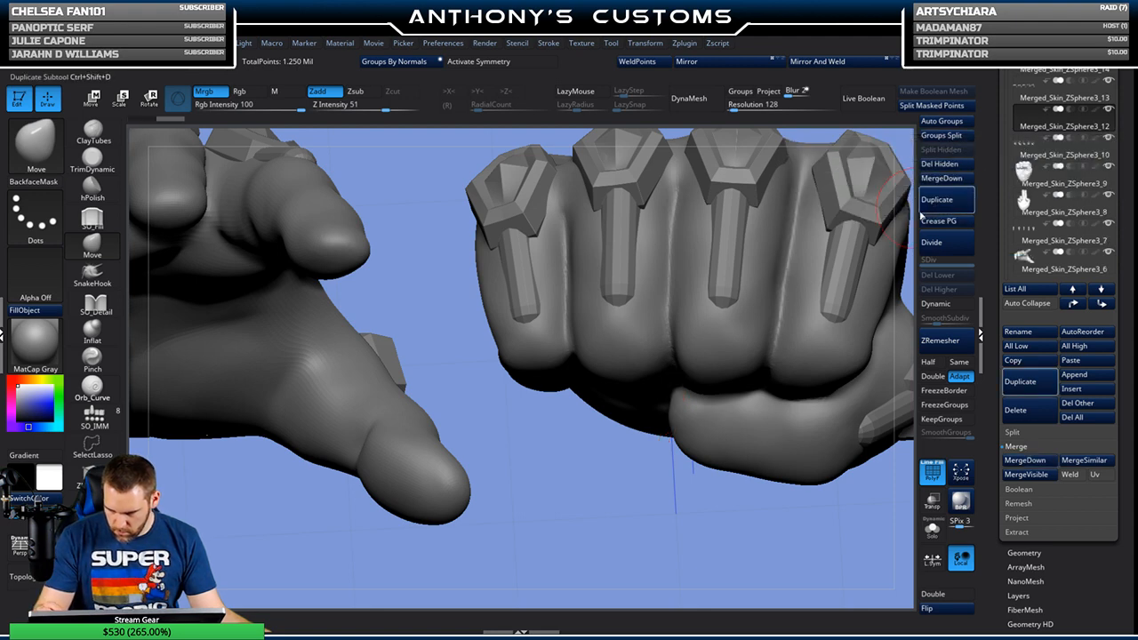
{"action": "mouse_move", "coordinate": [1046, 147]}
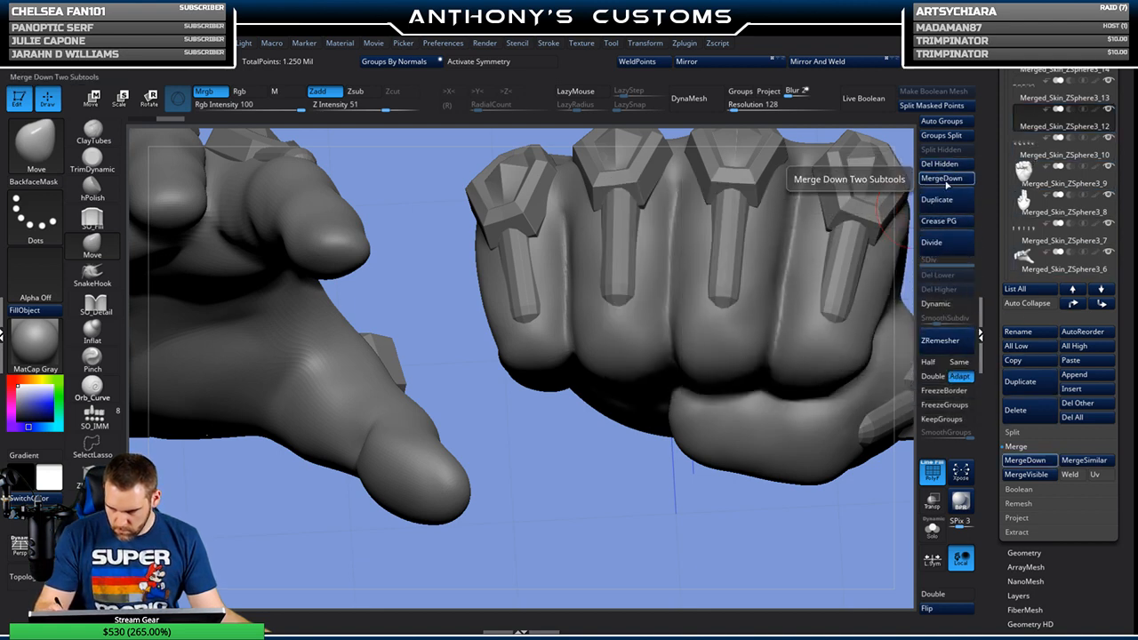
{"action": "left_click", "coordinate": [943, 179]}
{"action": "left_click", "coordinate": [902, 203]}
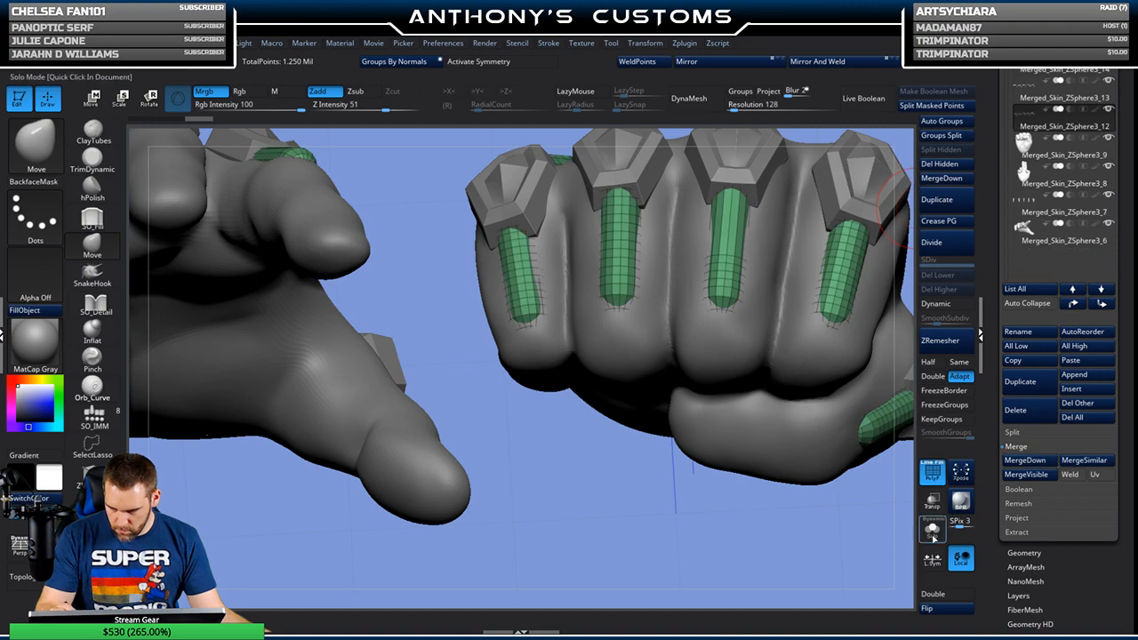
Step: Solo the merged tendon and finger cylinders and assign them all to one polygroup
{"action": "left_click", "coordinate": [932, 531]}
{"action": "left_click_drag", "start_coordinate": [820, 460], "coordinate": [816, 531]}
{"action": "key", "text": "ctrl+w"}
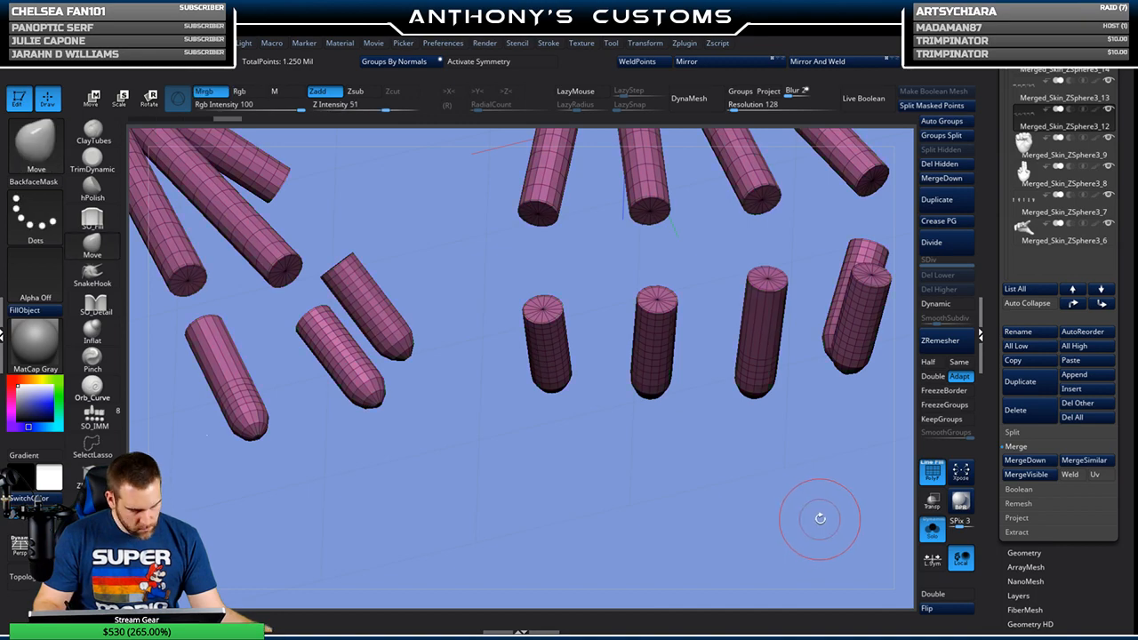
Step: Move the knuckle plate subtool Merged_Skin_ZSphere3_13 and the tendon subtool Merged_Skin_ZSphere3_12 to the end of the subtool list
{"action": "left_click_drag", "start_coordinate": [821, 526], "coordinate": [736, 354]}
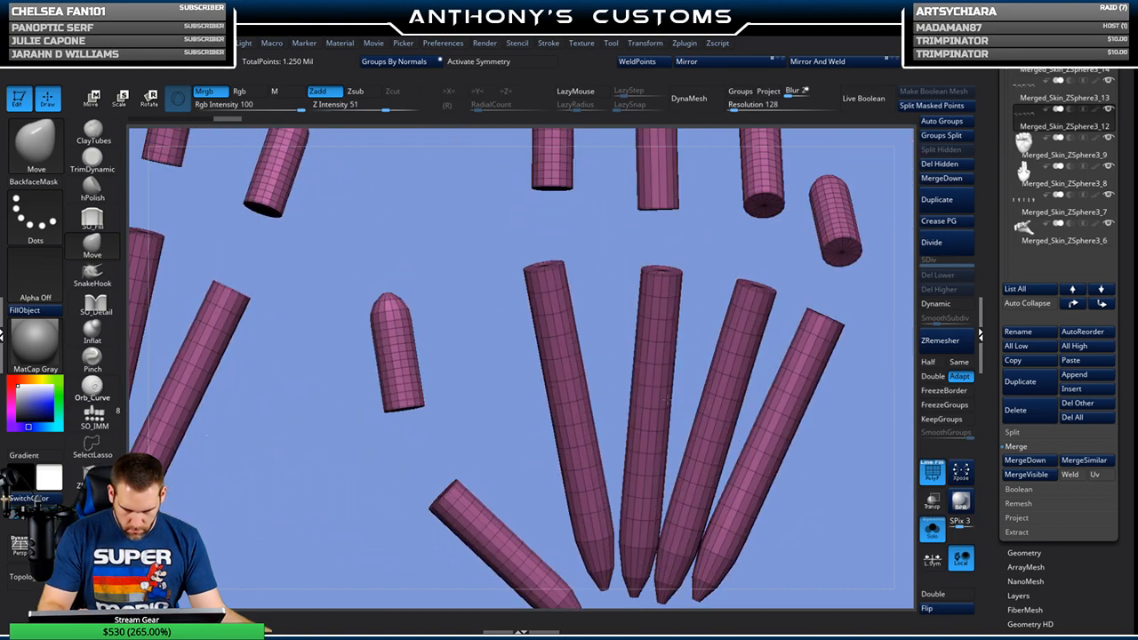
{"action": "key", "text": "f"}
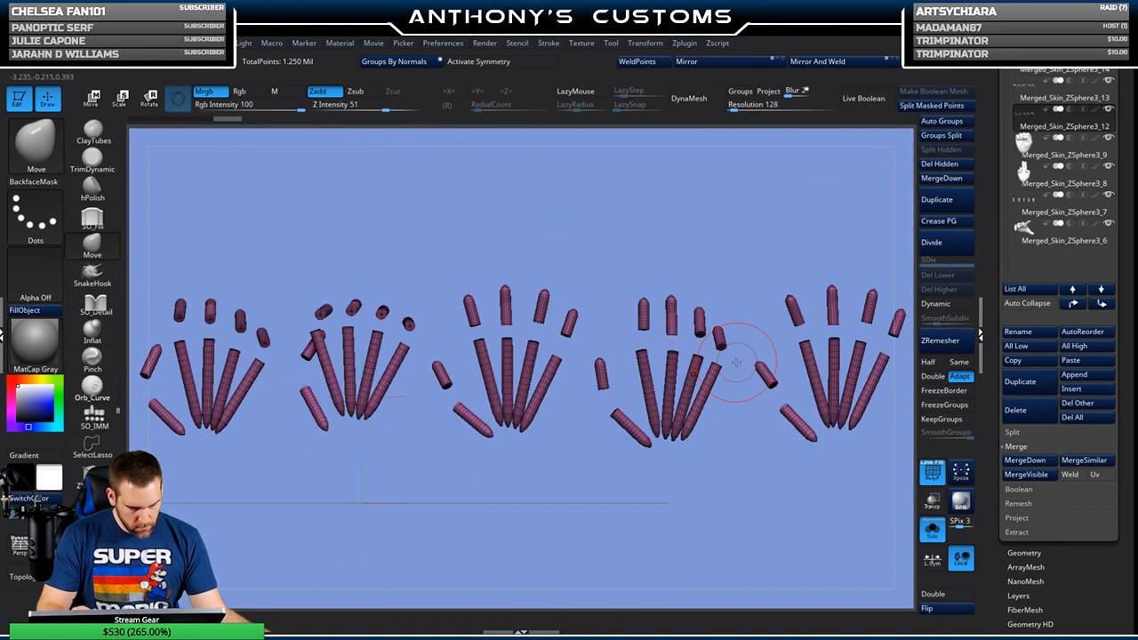
{"action": "mouse_move", "coordinate": [1035, 211]}
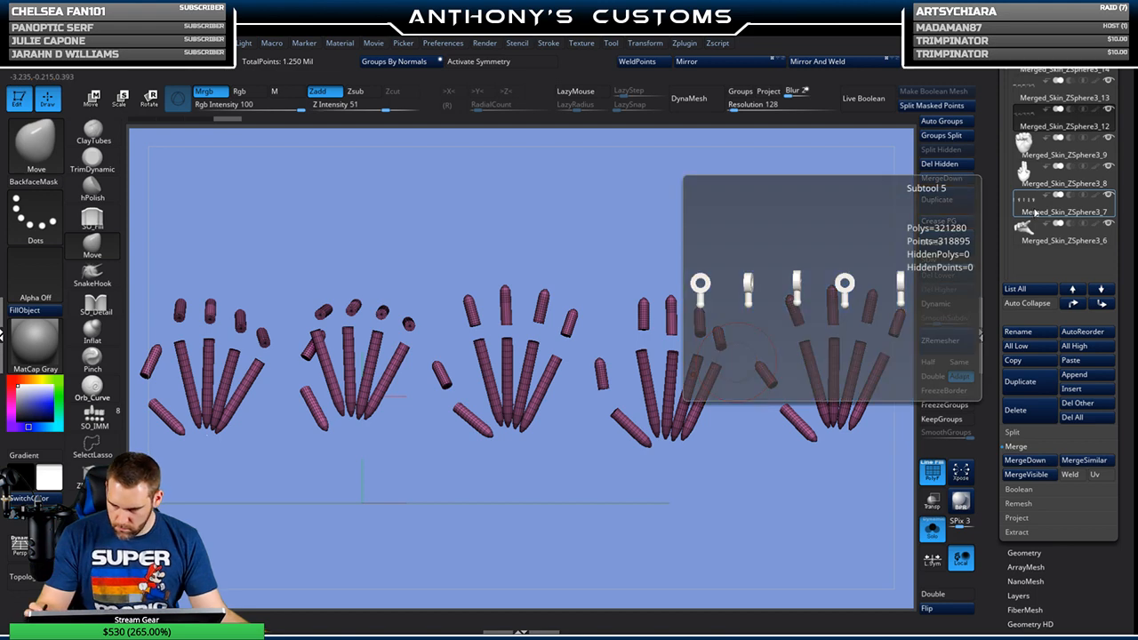
{"action": "mouse_move", "coordinate": [1034, 127]}
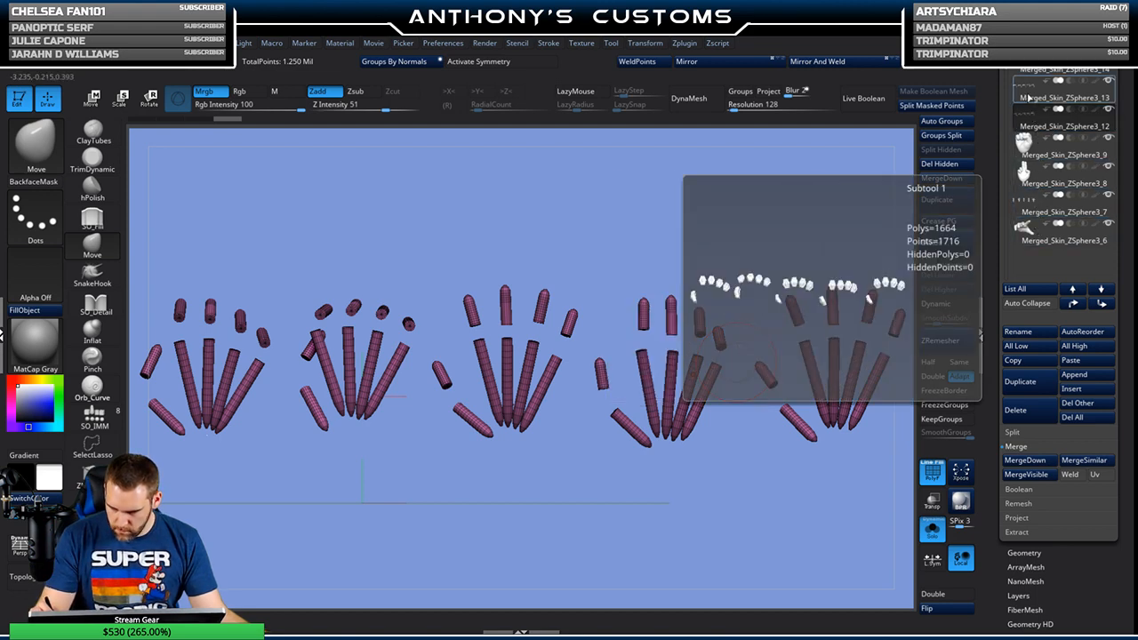
{"action": "left_click", "coordinate": [1049, 100]}
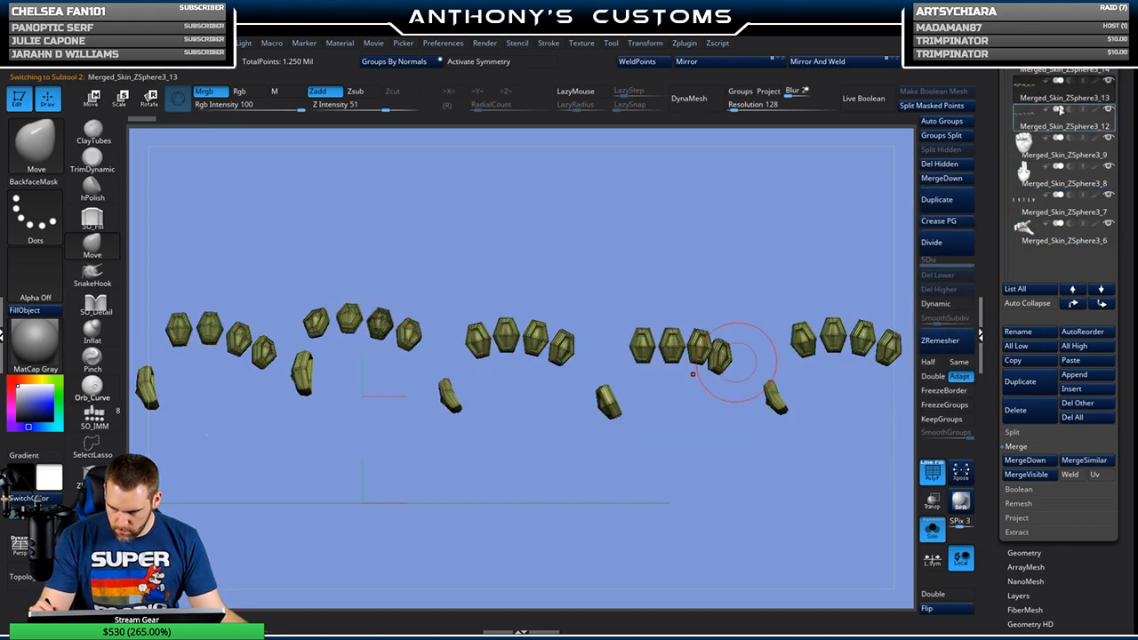
{"action": "left_click", "coordinate": [1101, 289], "text": "shift"}
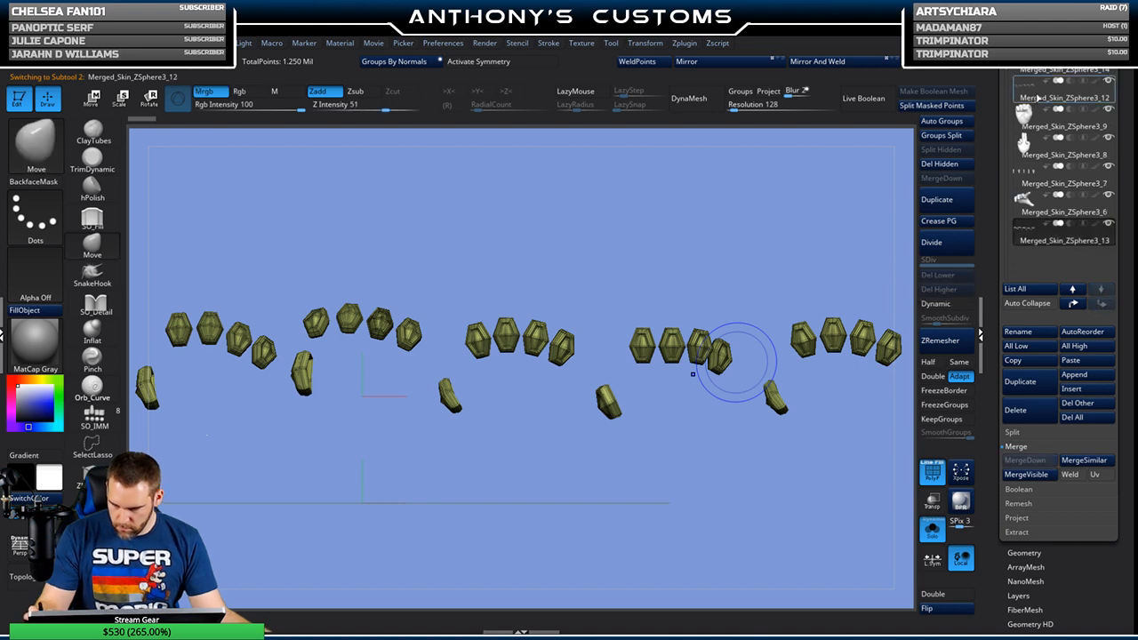
{"action": "left_click", "coordinate": [1101, 289], "text": "shift"}
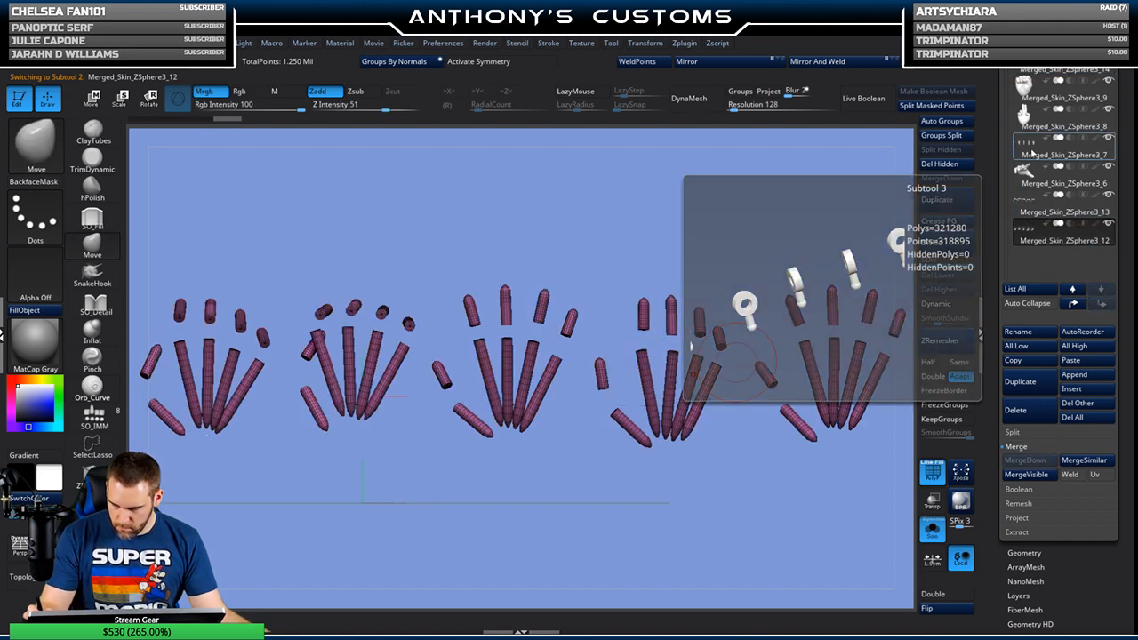
Step: Select the wrist peg subtool Merged_Skin_ZSphere3_7 and move it to the start of the subtool list
{"action": "left_click", "coordinate": [1037, 154]}
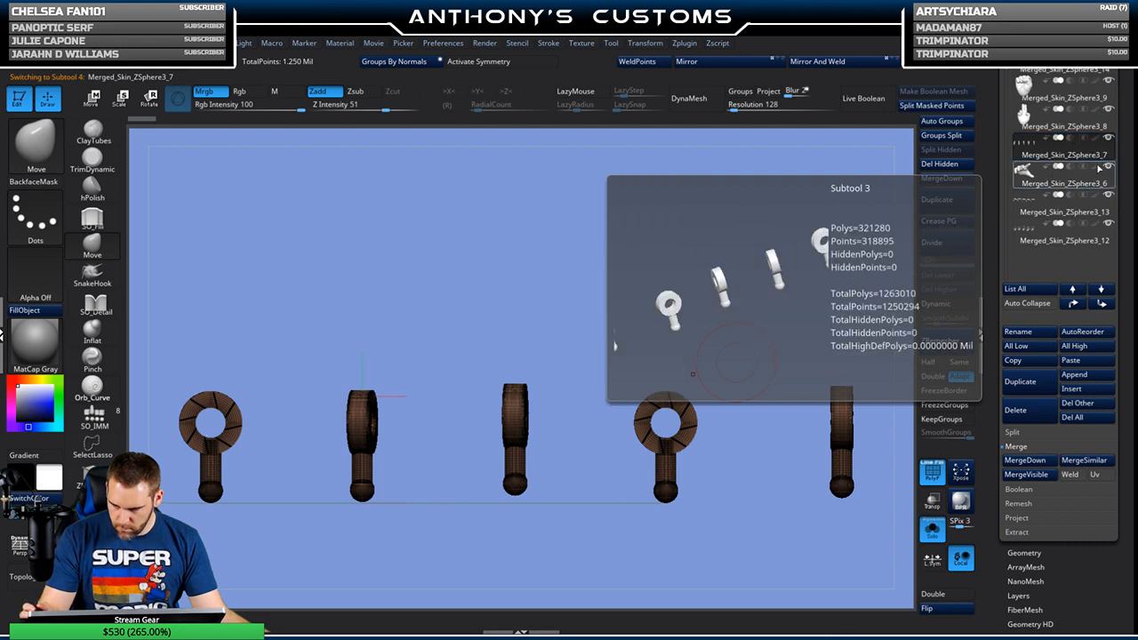
{"action": "left_click", "coordinate": [1074, 304], "text": "shift"}
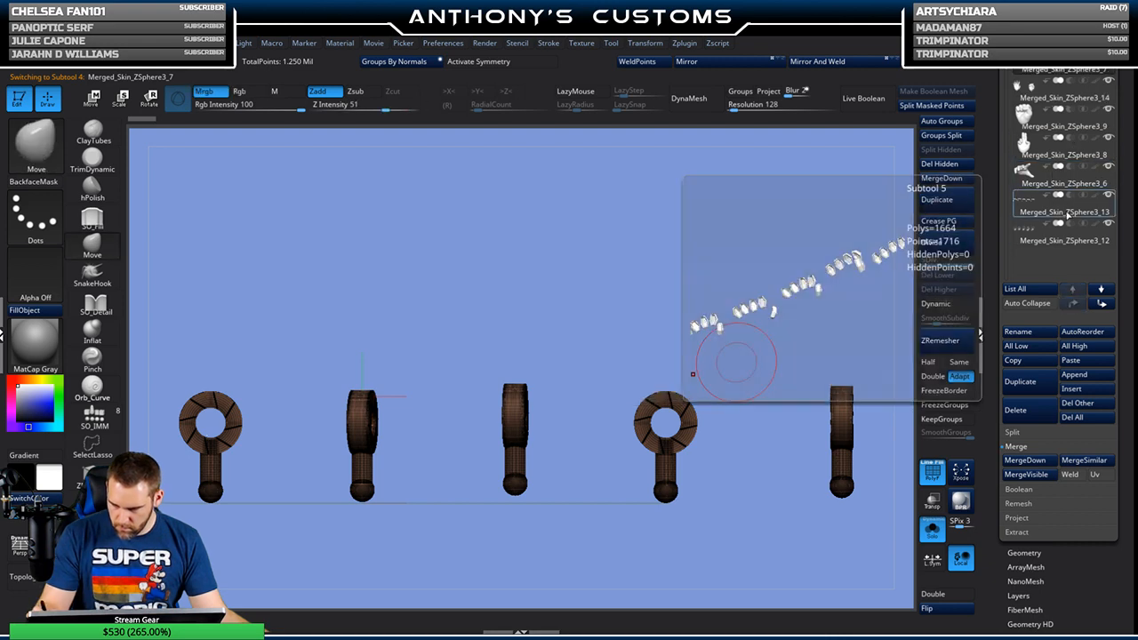
{"action": "mouse_move", "coordinate": [1046, 203]}
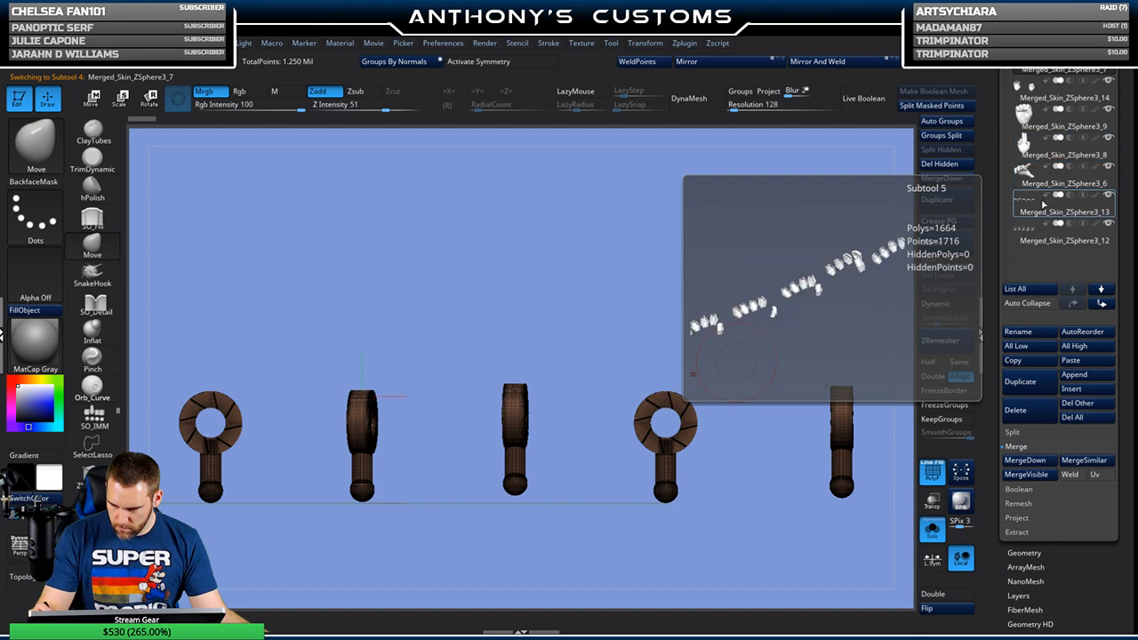
{"action": "mouse_move", "coordinate": [1036, 228]}
Step: Auto-group the fist and open hand in Merged_Skin_ZSphere3_14 and split them into separate subtools by polygroup
{"action": "left_click", "coordinate": [1038, 99]}
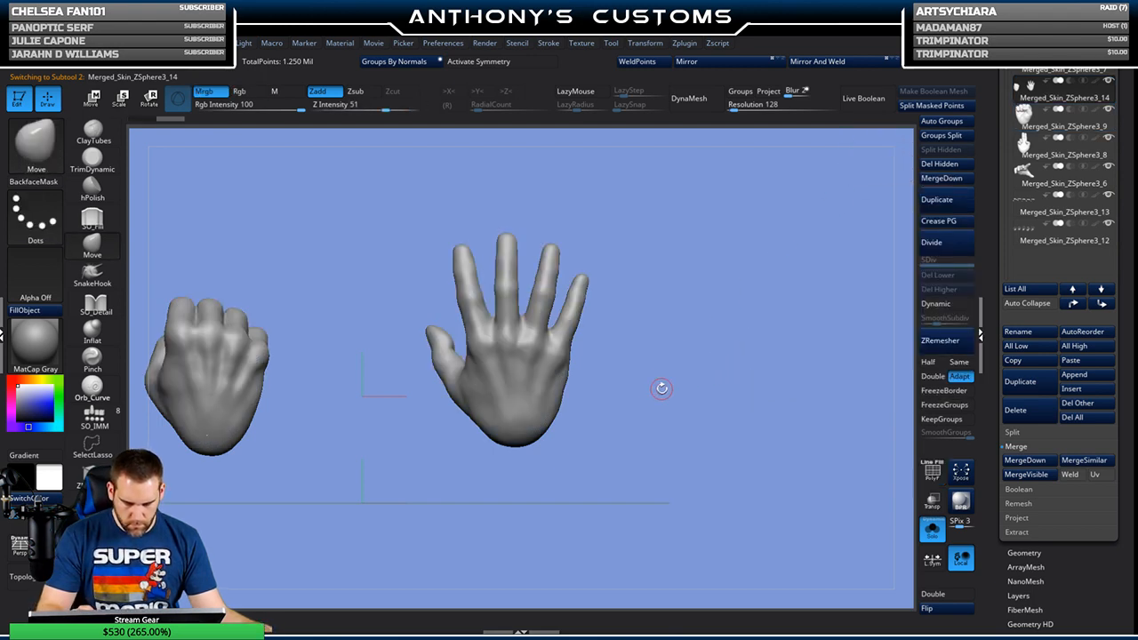
{"action": "left_click_drag", "start_coordinate": [658, 394], "coordinate": [739, 378], "text": "alt"}
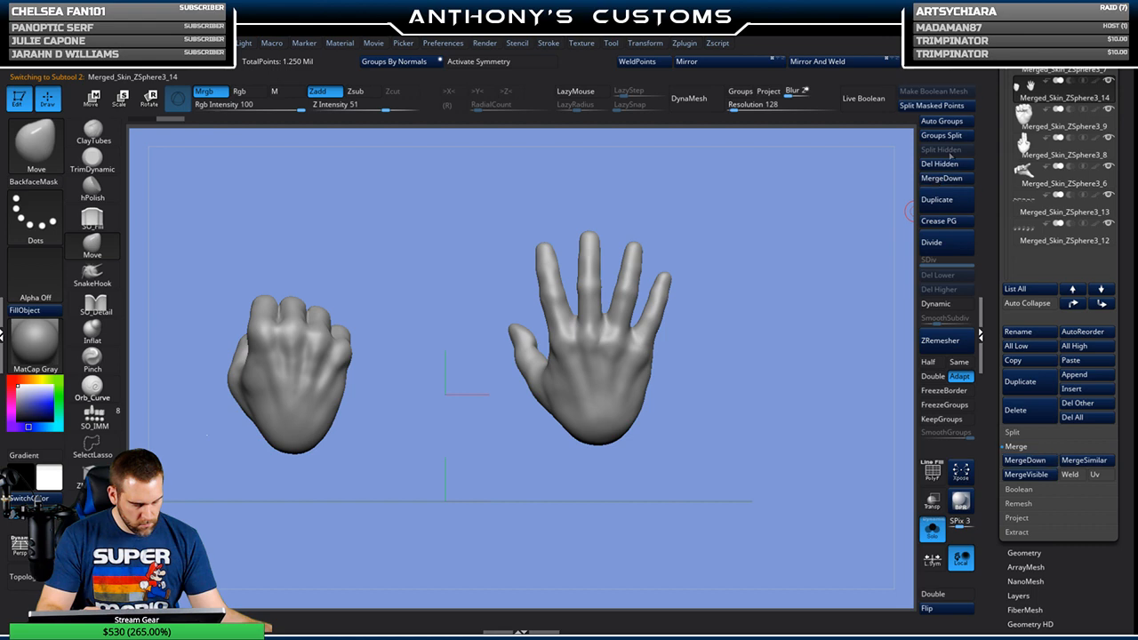
{"action": "left_click", "coordinate": [955, 121]}
{"action": "key", "text": "shift+f"}
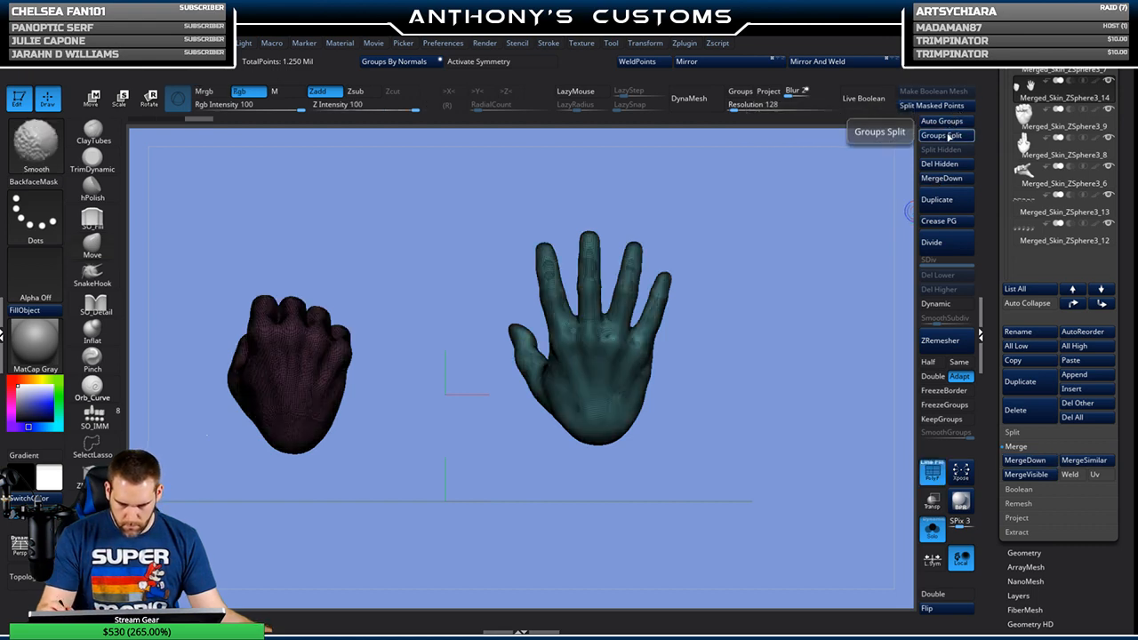
{"action": "left_click", "coordinate": [945, 135]}
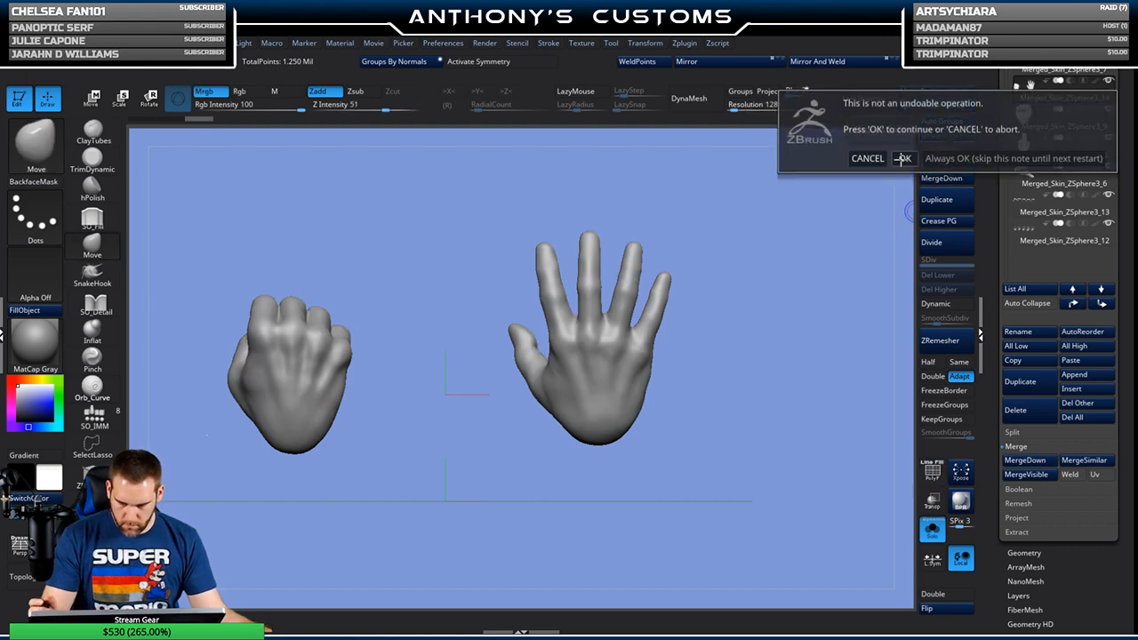
{"action": "left_click", "coordinate": [897, 158]}
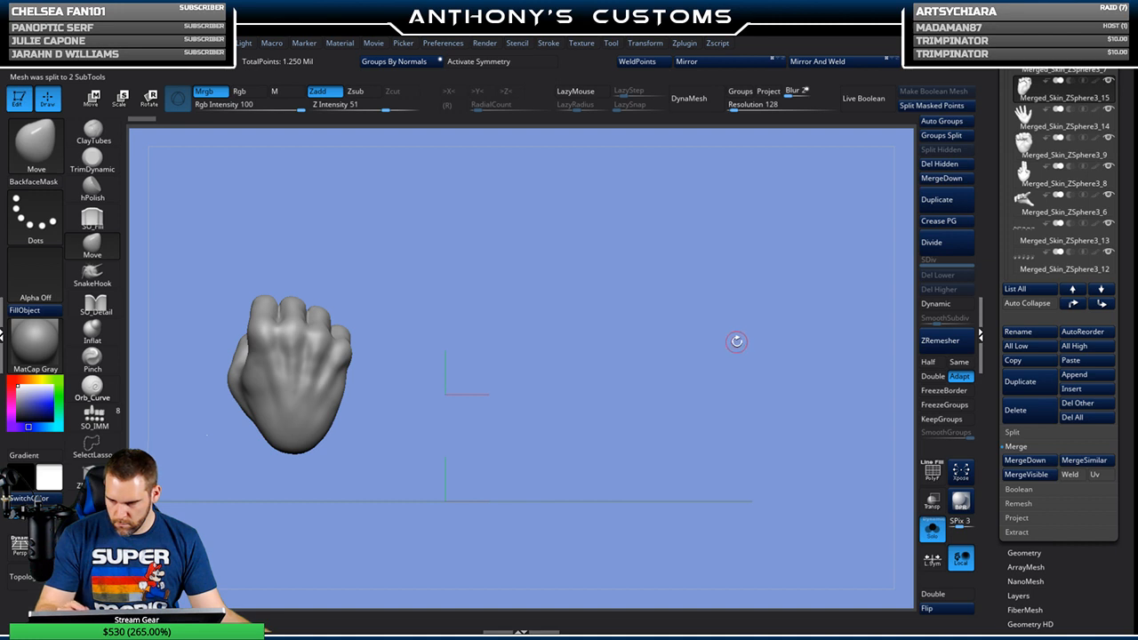
Step: Bring all subtools back into view, select the tendon cylinders in Merged_Skin_ZSphere3_12 and enable dynamic subdivision on them
{"action": "left_click_drag", "start_coordinate": [675, 357], "coordinate": [757, 406], "text": "alt"}
{"action": "left_click_drag", "start_coordinate": [716, 467], "coordinate": [637, 459], "text": "alt"}
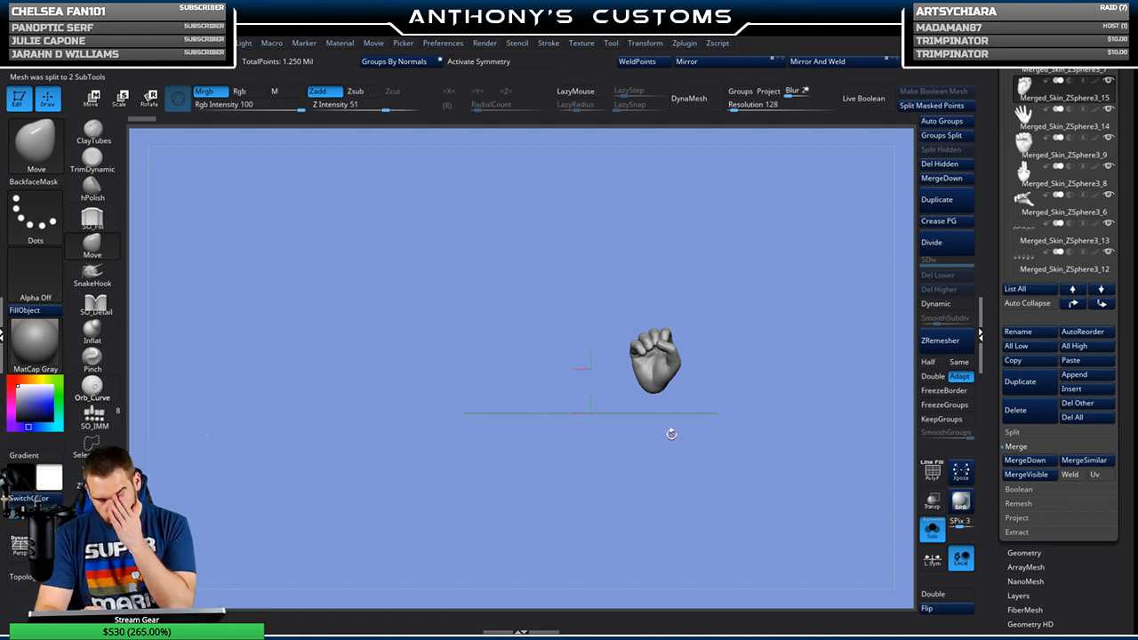
{"action": "left_click_drag", "start_coordinate": [695, 418], "coordinate": [594, 424]}
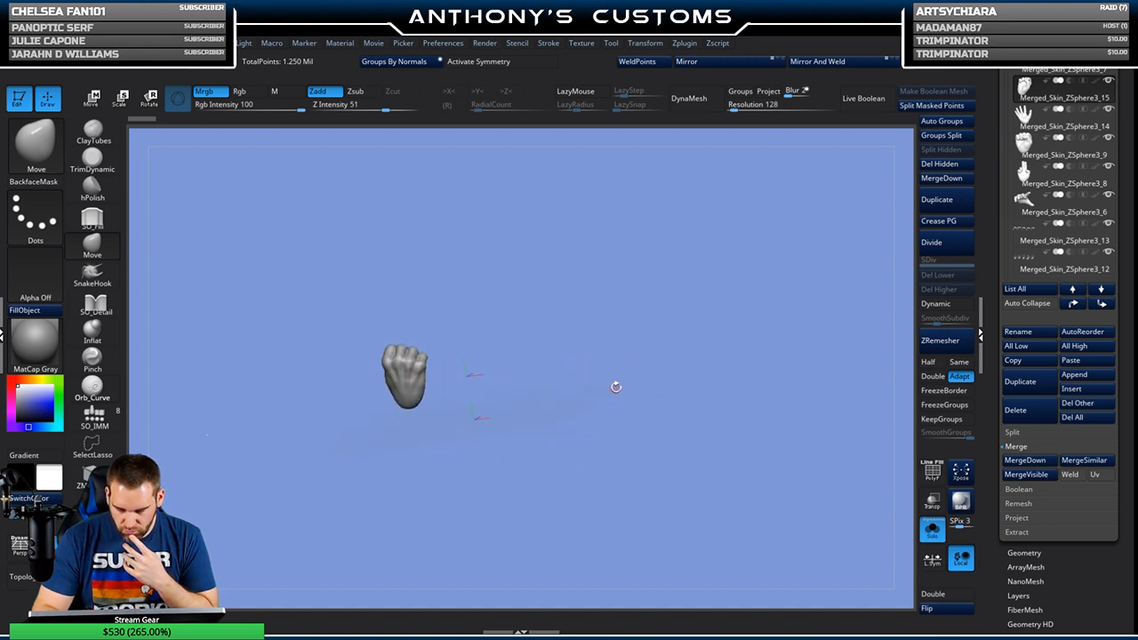
{"action": "left_click_drag", "start_coordinate": [655, 379], "coordinate": [743, 279]}
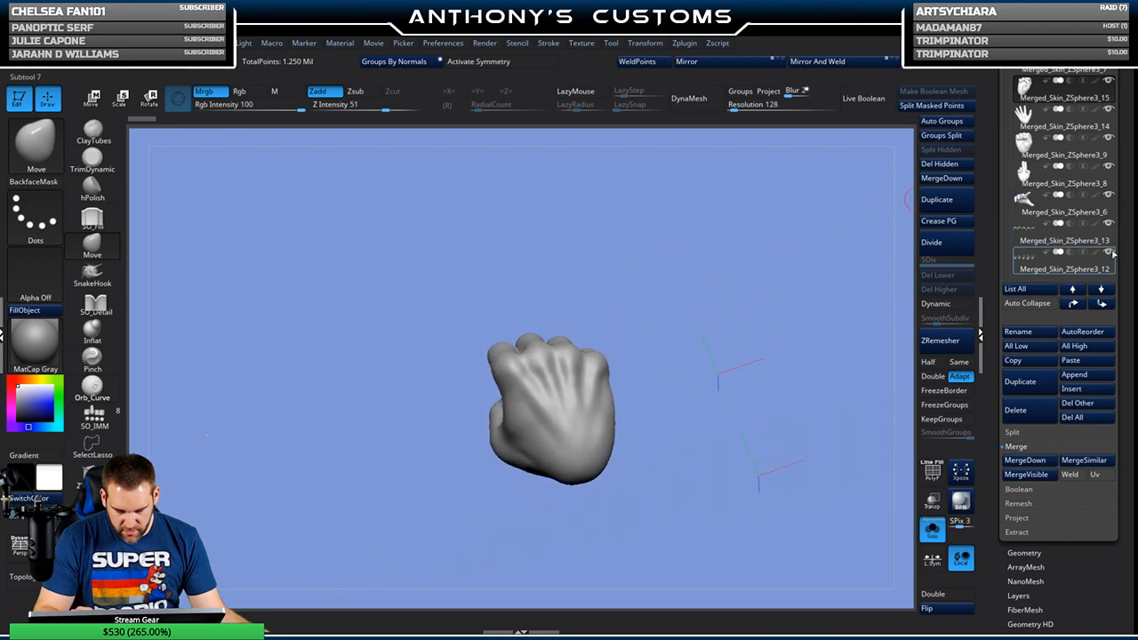
{"action": "left_click", "coordinate": [932, 531]}
{"action": "left_click_drag", "start_coordinate": [677, 494], "coordinate": [590, 389]}
{"action": "left_click", "coordinate": [654, 380], "text": "alt"}
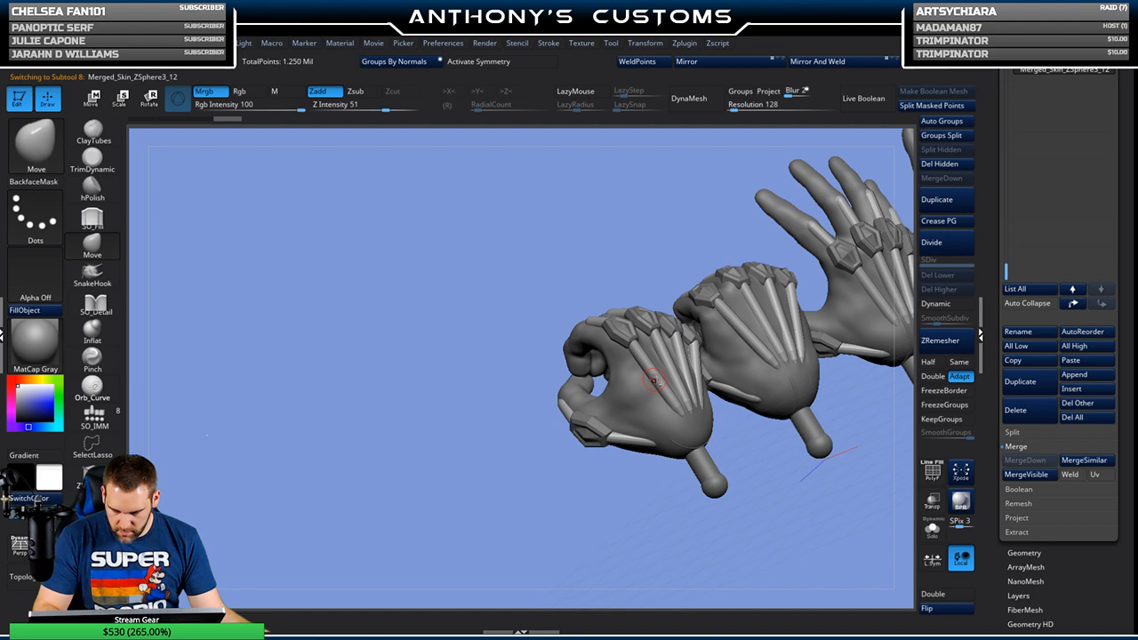
{"action": "left_click", "coordinate": [949, 304]}
Step: Examine from several angles how the smoothed tendons and finger cylinders sit on the fists and hands
{"action": "left_click_drag", "start_coordinate": [831, 446], "coordinate": [803, 447]}
{"action": "left_click_drag", "start_coordinate": [781, 387], "coordinate": [836, 471], "text": "alt"}
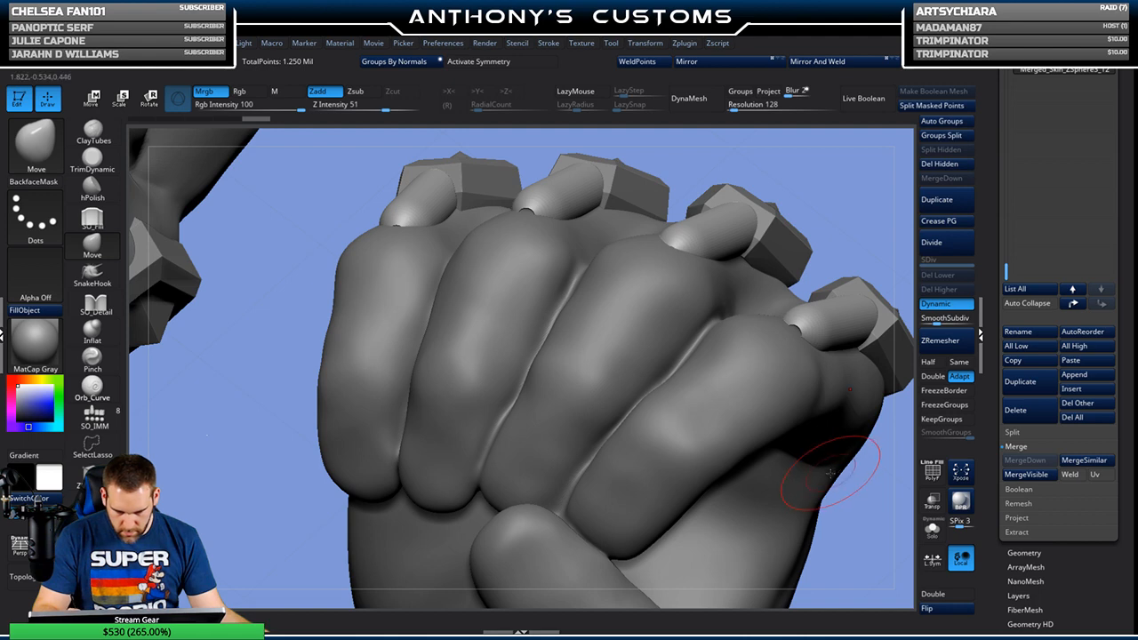
{"action": "left_click_drag", "start_coordinate": [1007, 273], "coordinate": [1008, 89]}
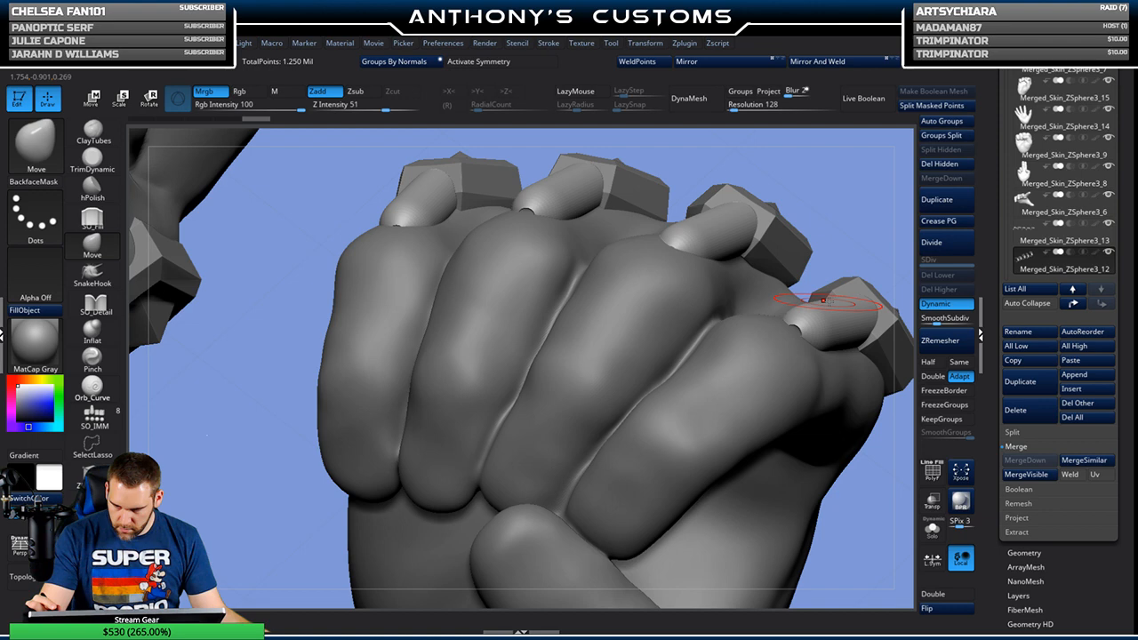
{"action": "left_click_drag", "start_coordinate": [864, 491], "coordinate": [855, 391], "text": "alt"}
{"action": "left_click_drag", "start_coordinate": [767, 258], "coordinate": [806, 315], "text": "alt"}
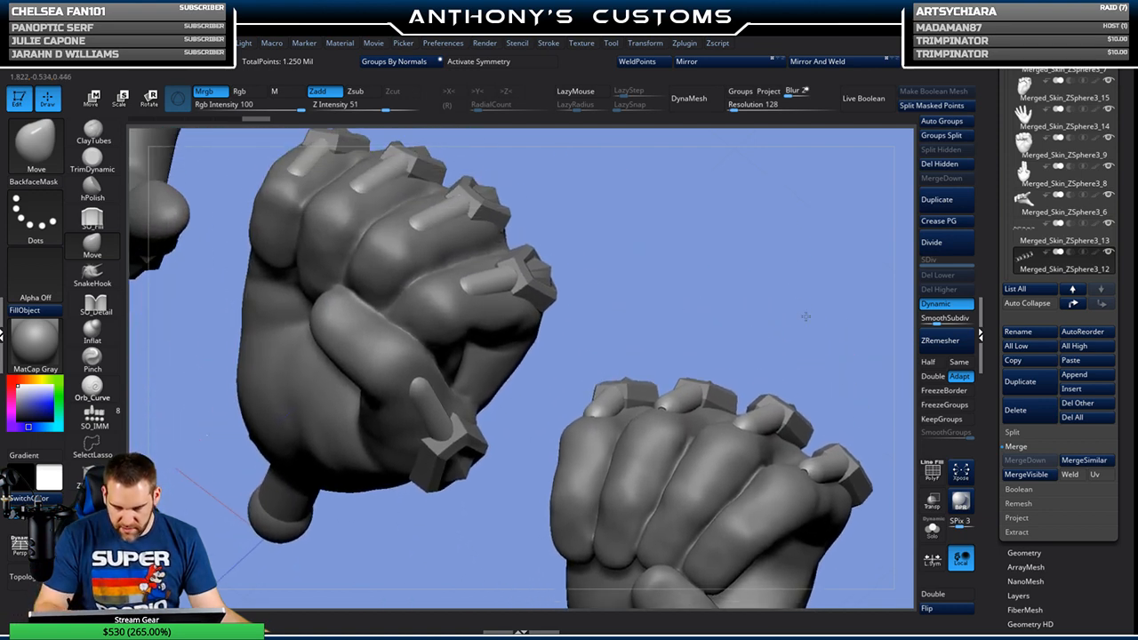
{"action": "left_click_drag", "start_coordinate": [736, 274], "coordinate": [801, 350], "text": "alt"}
{"action": "mouse_move", "coordinate": [717, 242]}
{"action": "left_mouse_down", "text": "alt"}
{"action": "mouse_move", "coordinate": [778, 338]}
{"action": "mouse_move", "coordinate": [728, 344]}
{"action": "mouse_move", "coordinate": [723, 410]}
{"action": "mouse_move", "coordinate": [681, 391]}
{"action": "mouse_move", "coordinate": [679, 330]}
{"action": "mouse_move", "coordinate": [732, 273]}
{"action": "mouse_move", "coordinate": [685, 316]}
{"action": "mouse_move", "coordinate": [651, 310]}
{"action": "mouse_move", "coordinate": [683, 306]}
{"action": "mouse_move", "coordinate": [703, 339]}
{"action": "mouse_move", "coordinate": [733, 348]}
{"action": "mouse_move", "coordinate": [782, 275]}
{"action": "mouse_move", "coordinate": [781, 296]}
{"action": "left_mouse_up", "text": "alt"}
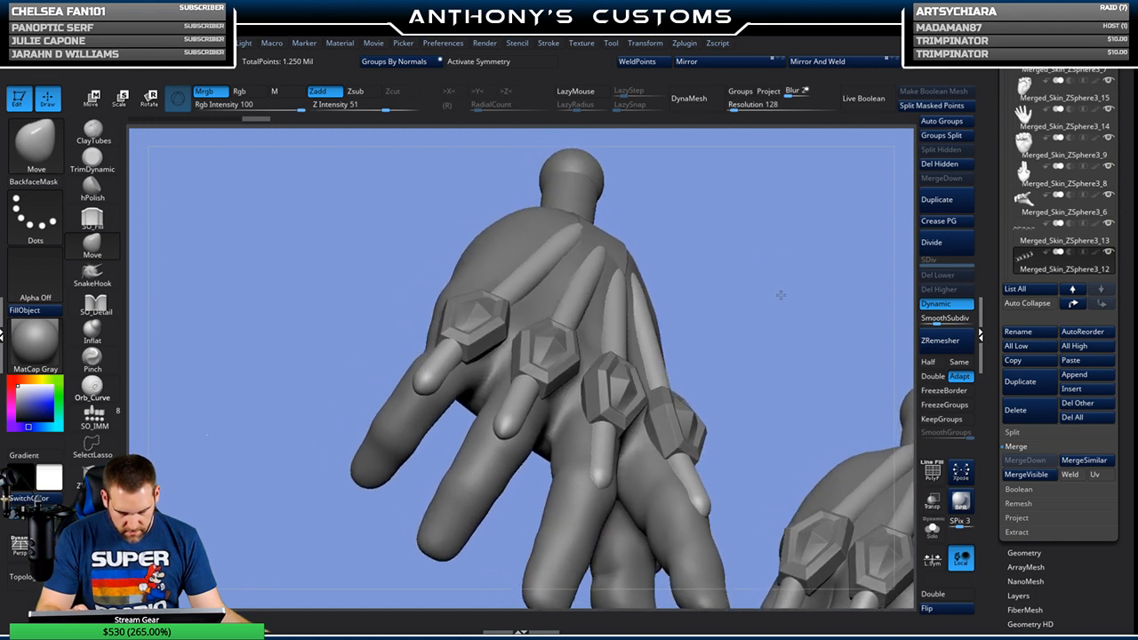
{"action": "left_click_drag", "start_coordinate": [781, 295], "coordinate": [783, 279]}
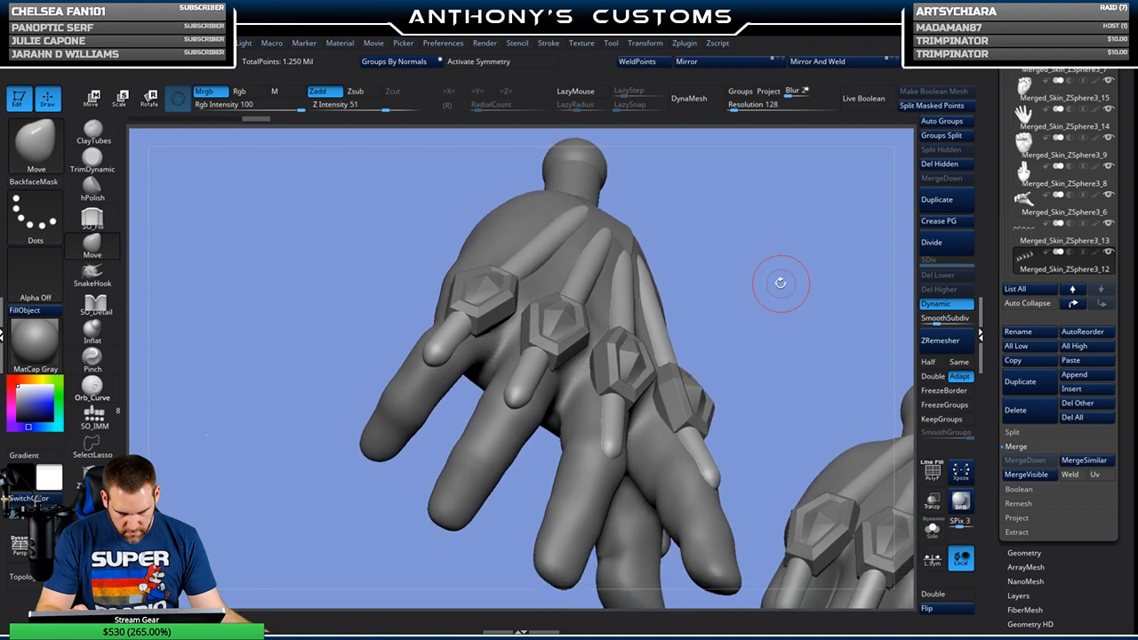
Step: Show the polyframe on the tendon subtool and auto-group it so every cylinder has its own polygroup
{"action": "key", "text": "shift+f"}
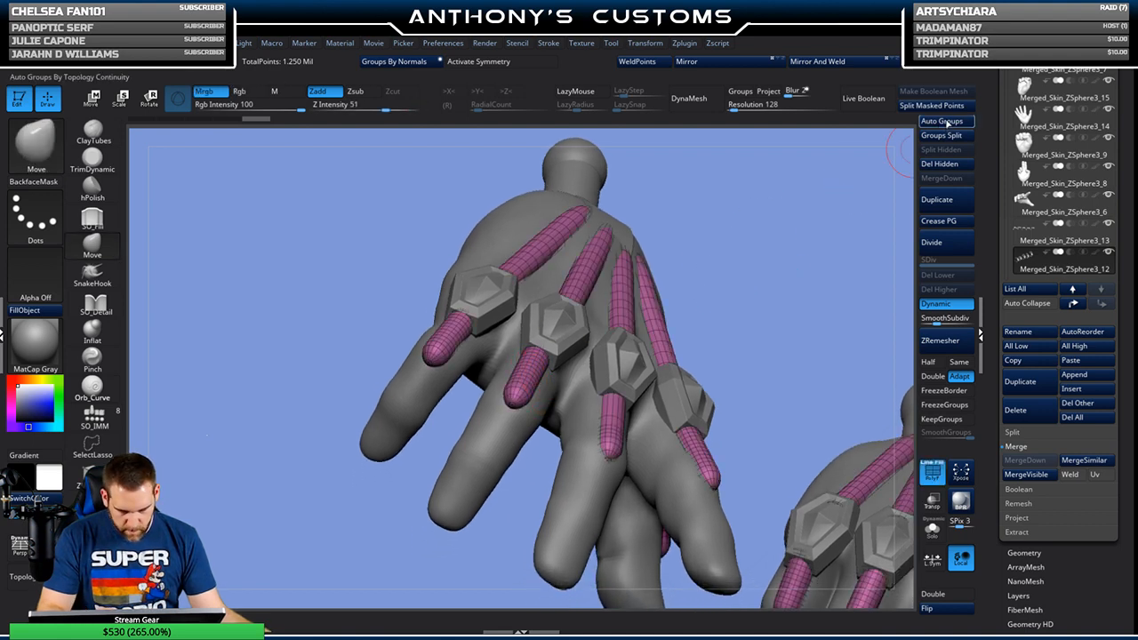
{"action": "left_click", "coordinate": [941, 121]}
{"action": "left_click_drag", "start_coordinate": [798, 317], "coordinate": [908, 149]}
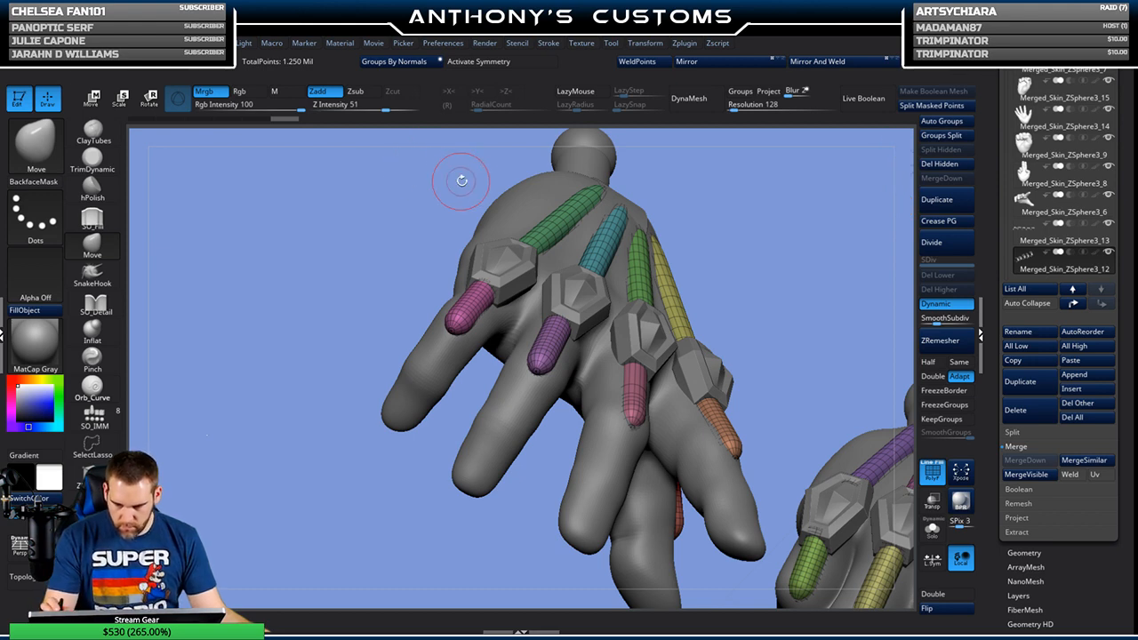
Step: Try to rotate the purple finger cylinder beyond the second knuckle plate using a transpose line drawn toward that plate
{"action": "key", "text": "w"}
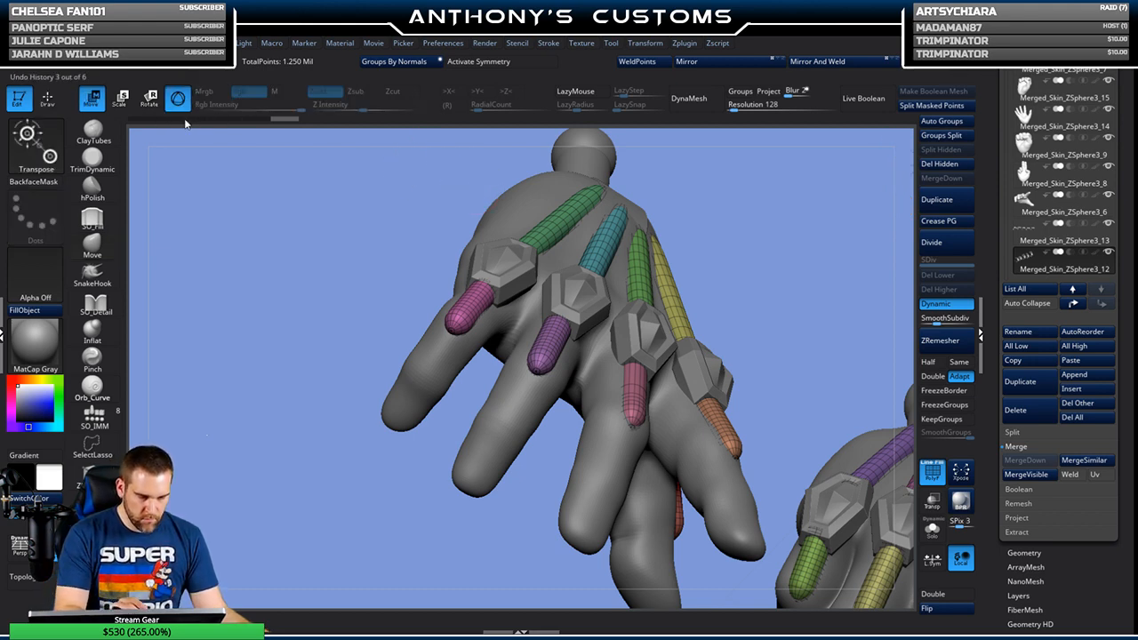
{"action": "key", "text": "y"}
{"action": "left_click_drag", "start_coordinate": [553, 338], "coordinate": [641, 274]}
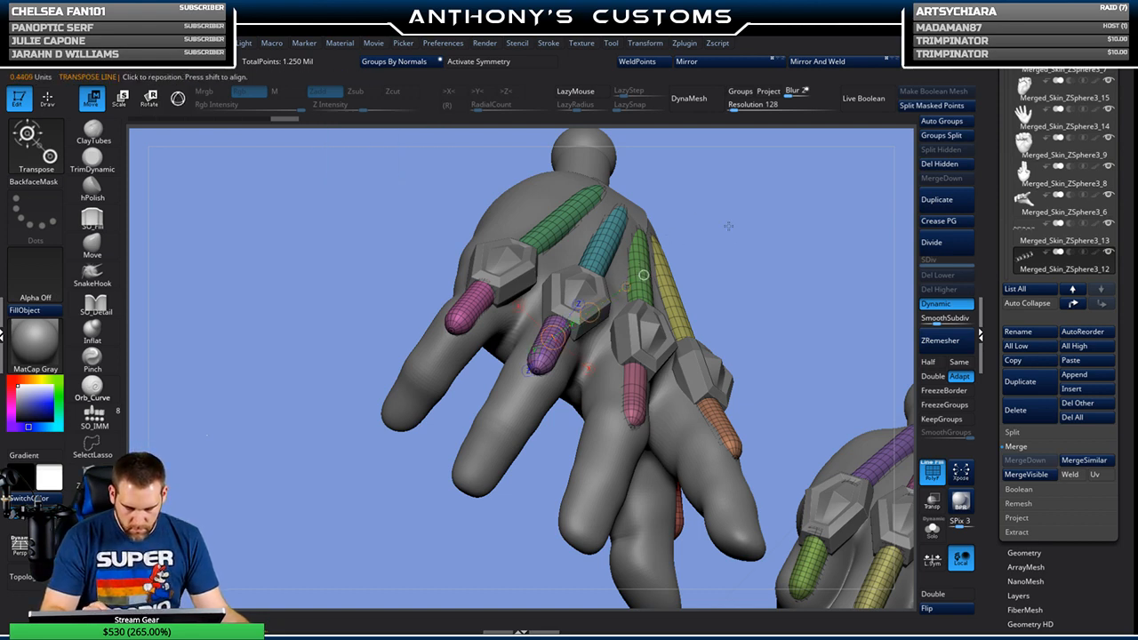
{"action": "key", "text": "r"}
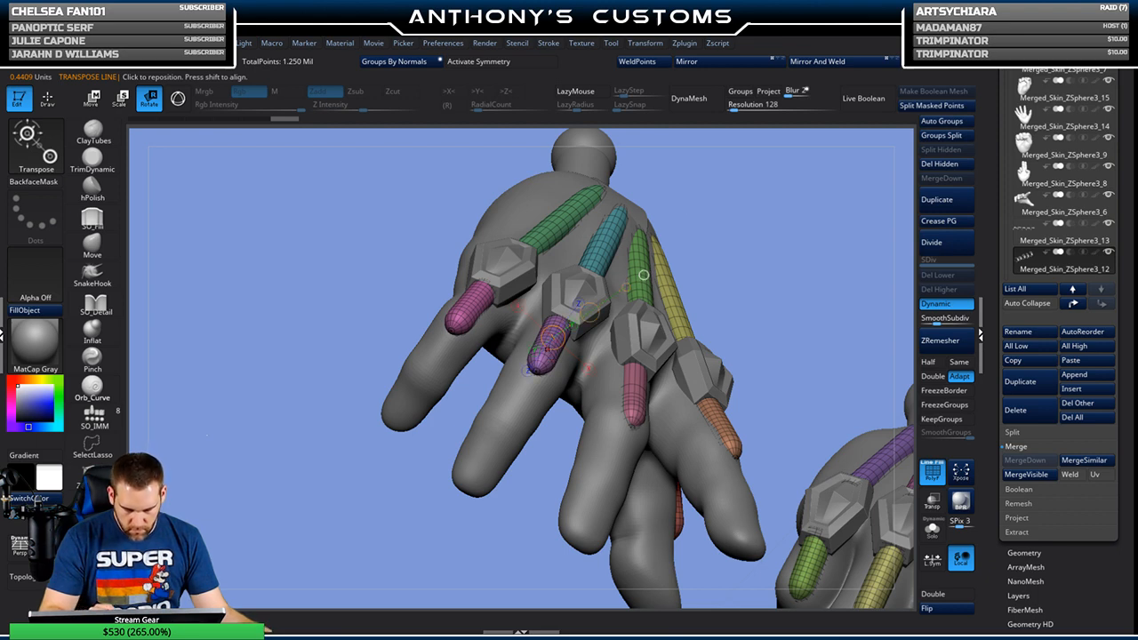
{"action": "left_click_drag", "start_coordinate": [644, 275], "coordinate": [578, 285]}
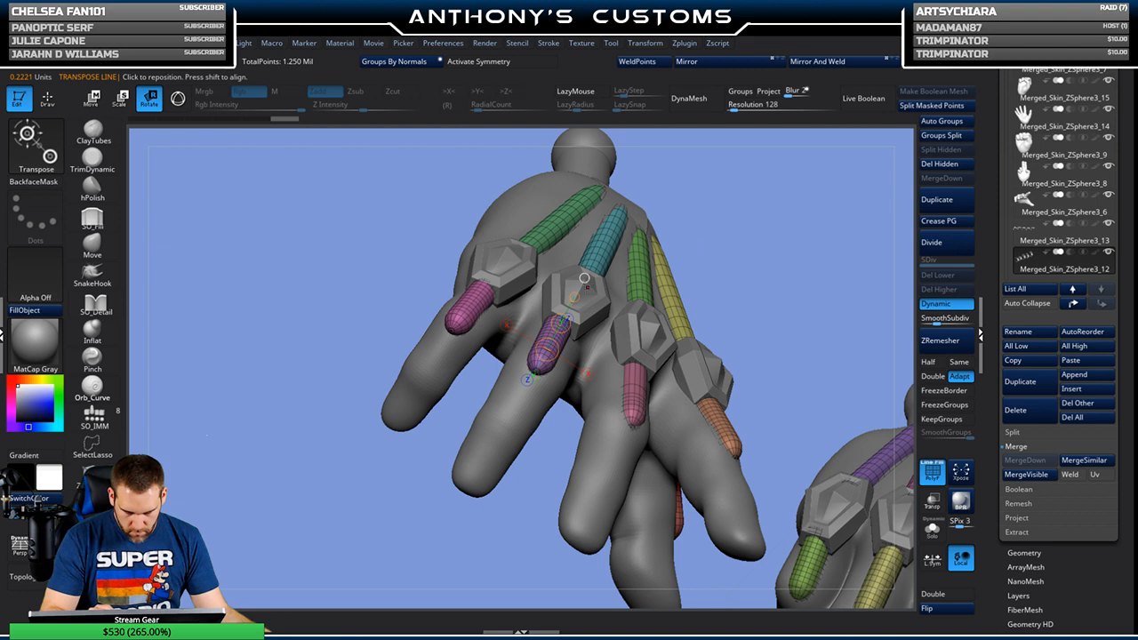
{"action": "left_click", "coordinate": [574, 297]}
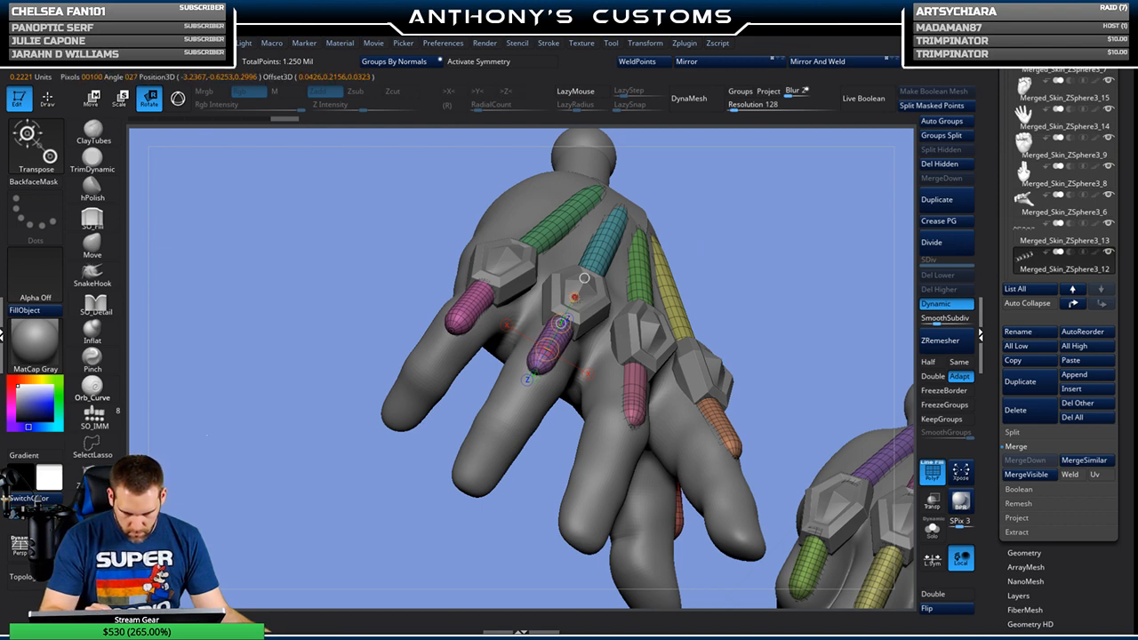
{"action": "left_click_drag", "start_coordinate": [771, 233], "coordinate": [740, 192]}
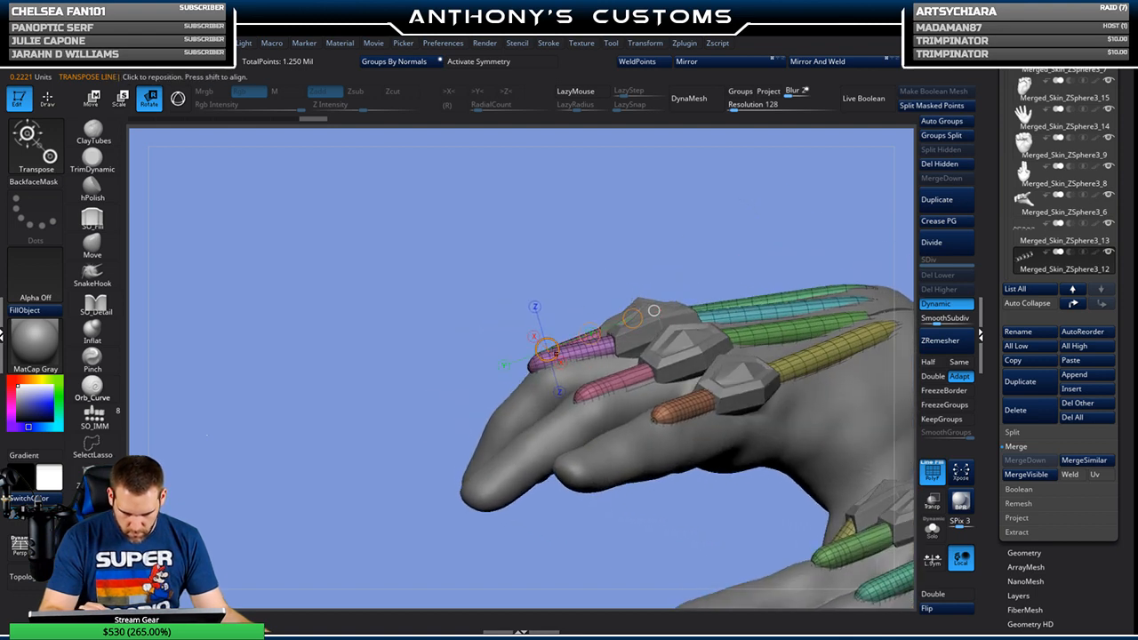
{"action": "left_click", "coordinate": [632, 317]}
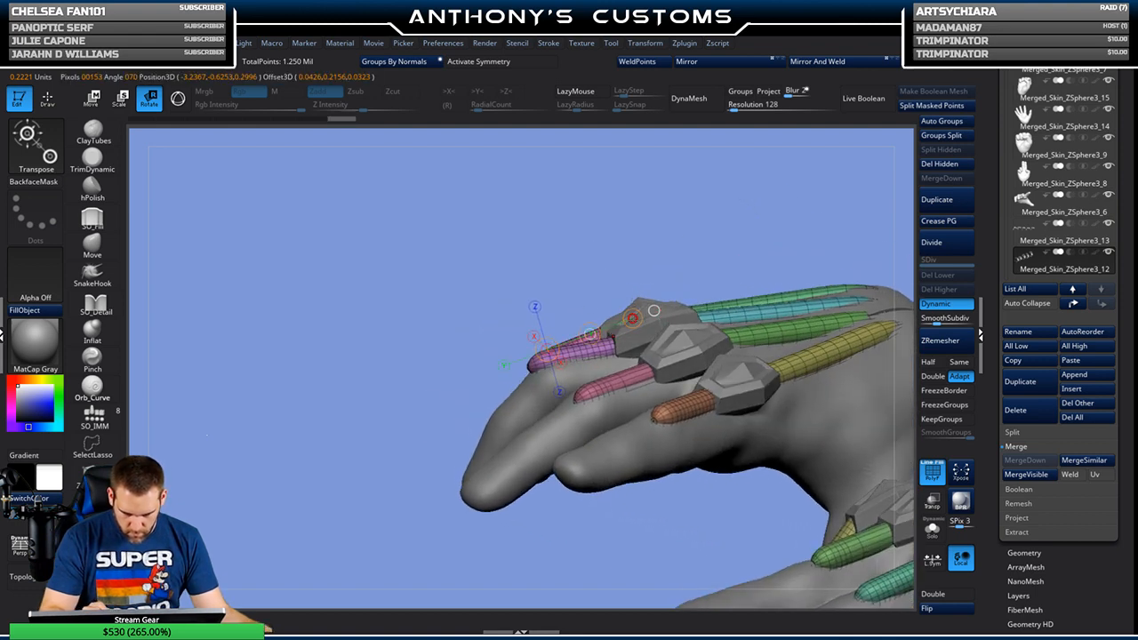
{"action": "key", "text": "ctrl+z"}
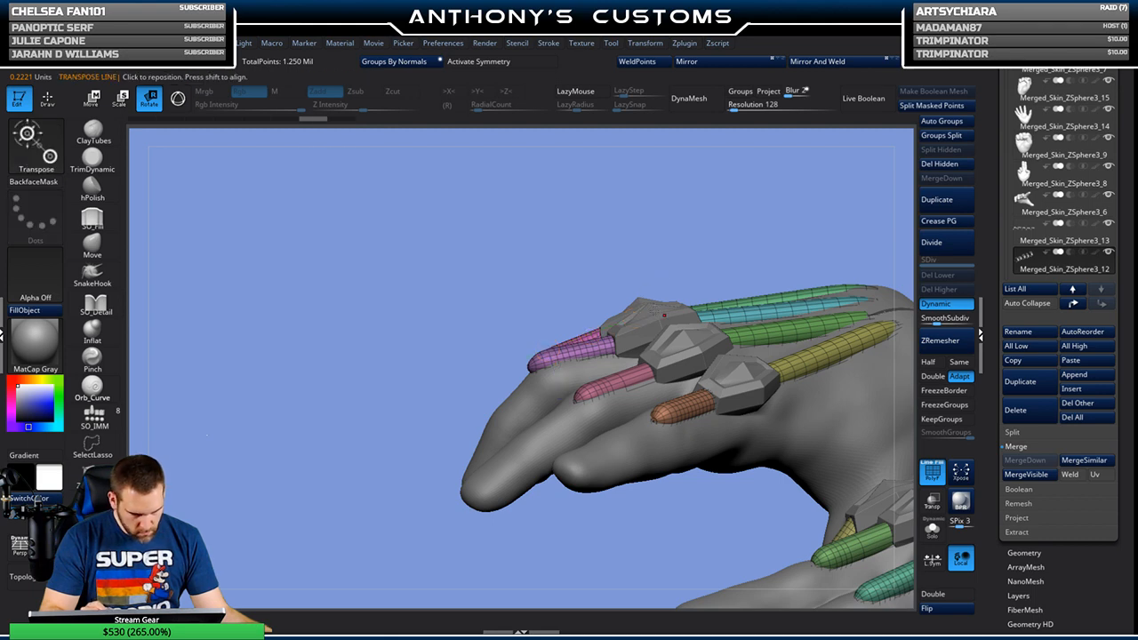
{"action": "left_click_drag", "start_coordinate": [686, 237], "coordinate": [730, 254]}
{"action": "left_click_drag", "start_coordinate": [587, 278], "coordinate": [607, 250]}
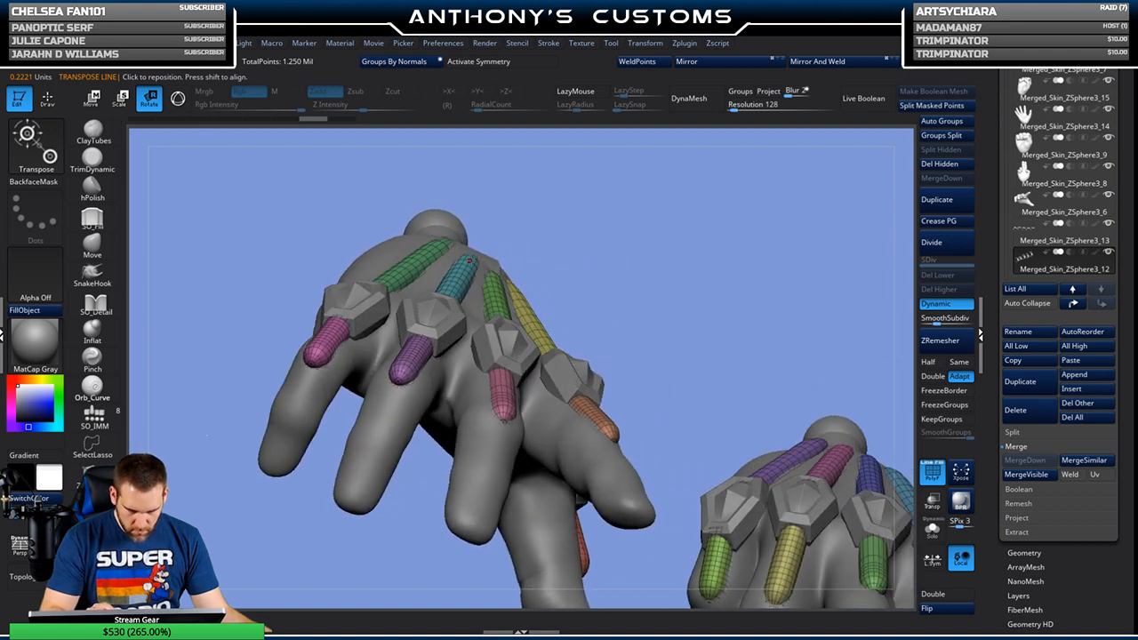
Step: Isolate the purple finger cylinder beyond the second knuckle plate with a mask, then rotate and shift it with the gizmo to follow the finger
{"action": "key", "text": "y"}
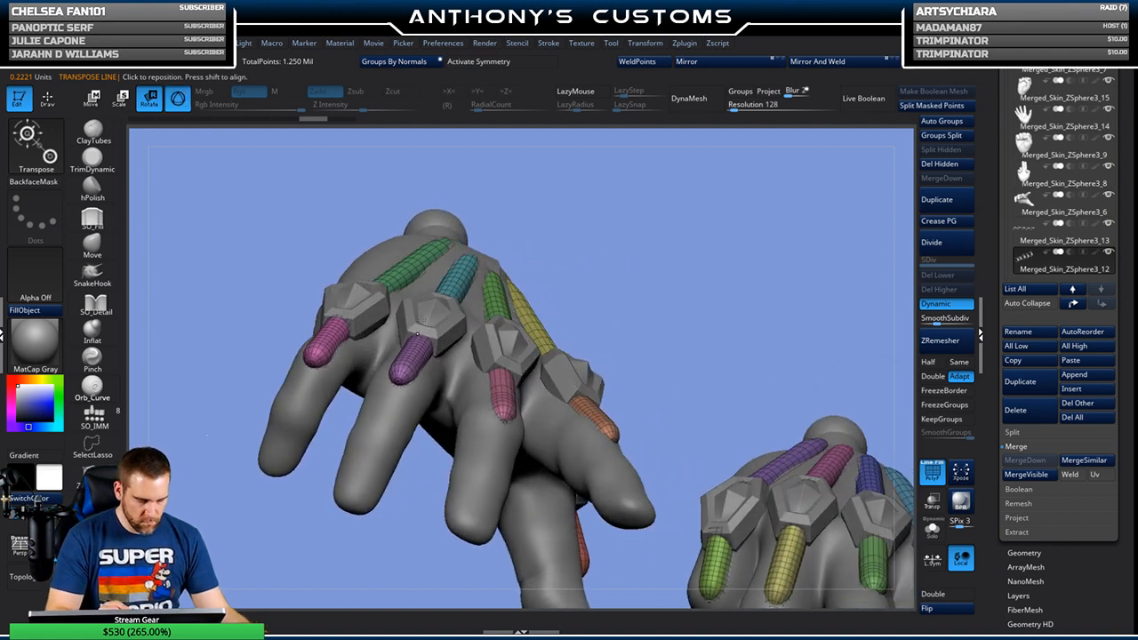
{"action": "left_click", "coordinate": [415, 346]}
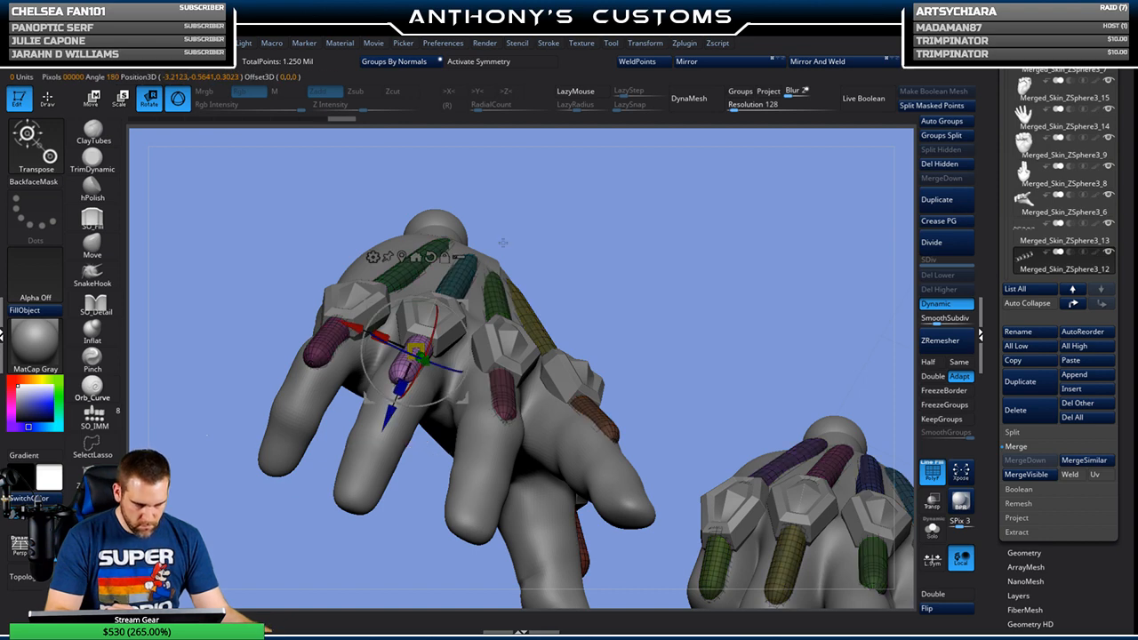
{"action": "left_click_drag", "start_coordinate": [638, 223], "coordinate": [657, 268]}
{"action": "left_click_drag", "start_coordinate": [593, 225], "coordinate": [642, 366], "text": "alt"}
{"action": "left_click", "coordinate": [592, 274]}
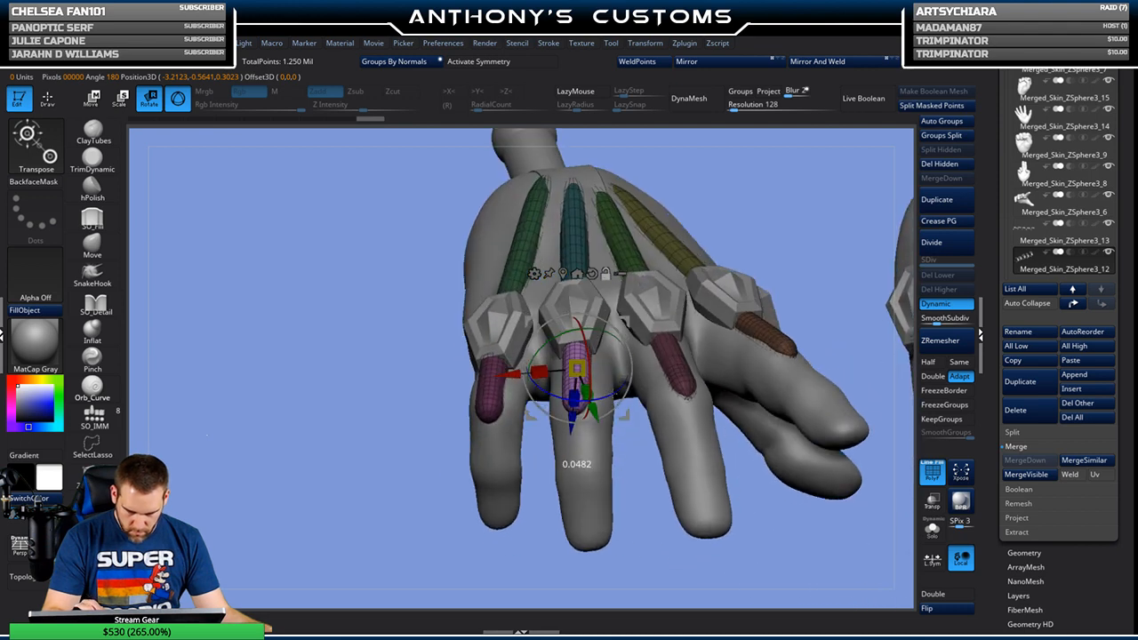
{"action": "left_click_drag", "start_coordinate": [577, 391], "coordinate": [580, 402]}
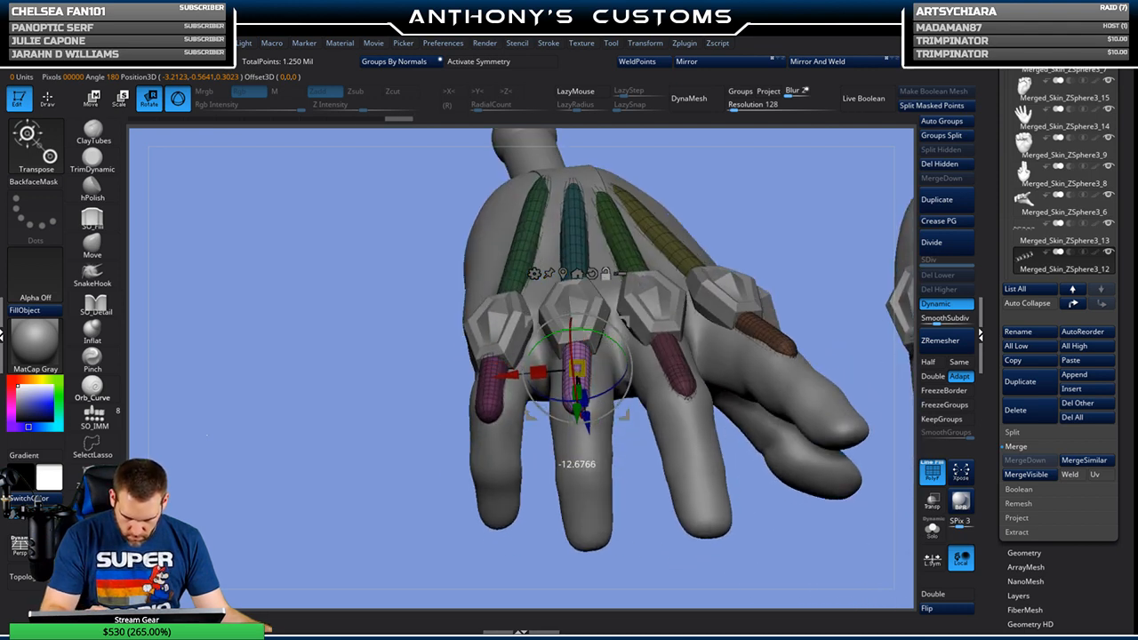
{"action": "left_click_drag", "start_coordinate": [579, 383], "coordinate": [584, 415]}
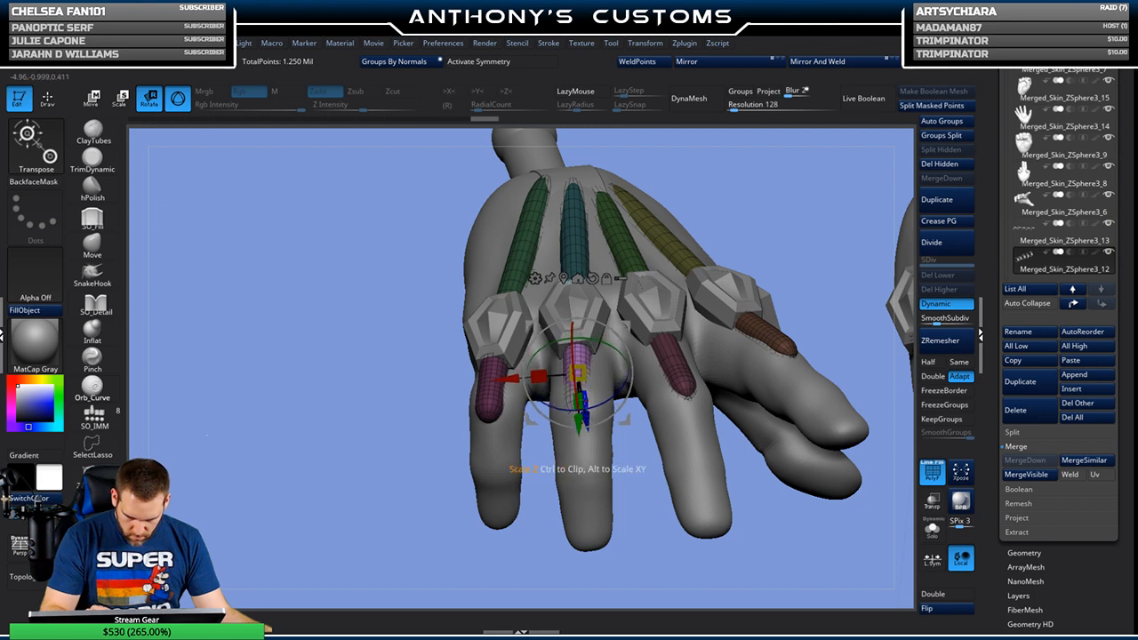
{"action": "key", "text": "q"}
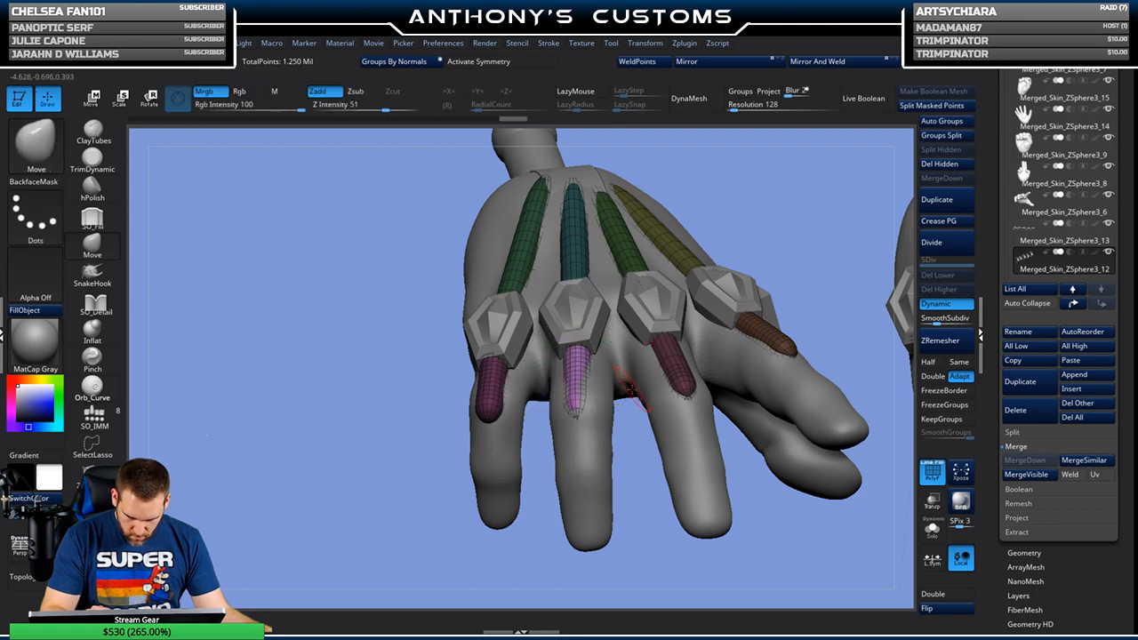
Step: Nudge the purple finger cylinder so it sits properly on the finger when viewed from the side
{"action": "left_click_drag", "start_coordinate": [635, 446], "coordinate": [661, 261]}
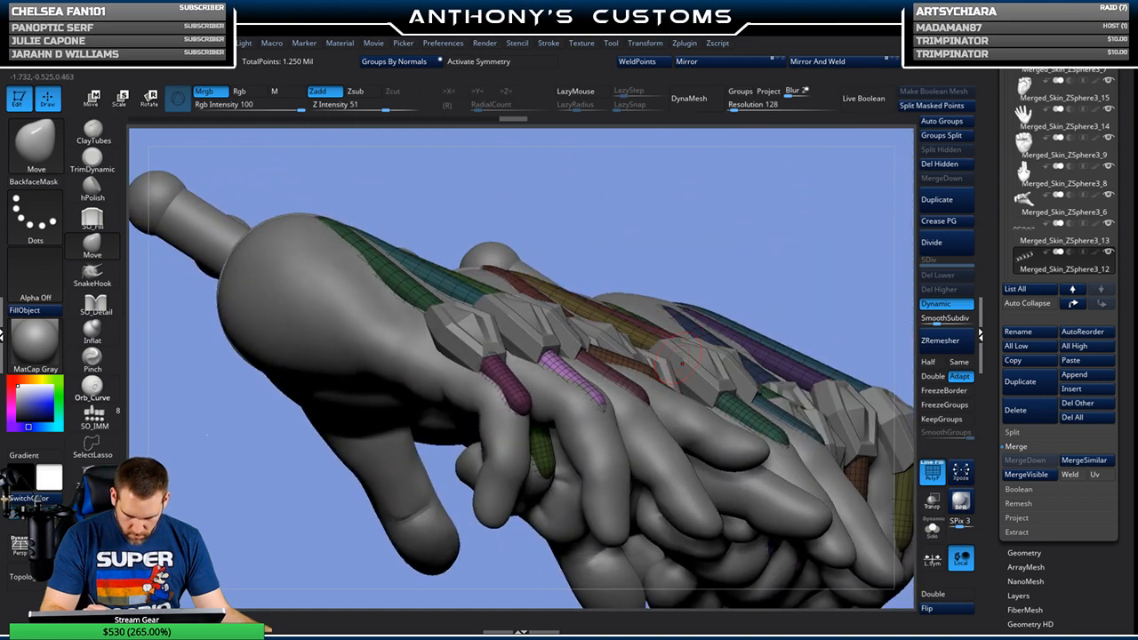
{"action": "key", "text": "w"}
{"action": "left_click_drag", "start_coordinate": [545, 432], "coordinate": [546, 427]}
{"action": "key", "text": "q"}
{"action": "mouse_move", "coordinate": [793, 241]}
{"action": "left_mouse_down"}
{"action": "mouse_move", "coordinate": [755, 259]}
{"action": "mouse_move", "coordinate": [755, 296]}
{"action": "left_mouse_up"}
{"action": "left_click_drag", "start_coordinate": [635, 430], "coordinate": [641, 450]}
Step: Turn off the polyframe display and review all five hands together from the back
{"action": "key", "text": "shift+f"}
{"action": "mouse_move", "coordinate": [649, 495]}
{"action": "left_mouse_down"}
{"action": "mouse_move", "coordinate": [645, 431]}
{"action": "mouse_move", "coordinate": [664, 426]}
{"action": "mouse_move", "coordinate": [719, 317]}
{"action": "mouse_move", "coordinate": [720, 183]}
{"action": "mouse_move", "coordinate": [775, 246]}
{"action": "mouse_move", "coordinate": [787, 302]}
{"action": "mouse_move", "coordinate": [791, 289]}
{"action": "mouse_move", "coordinate": [745, 421]}
{"action": "mouse_move", "coordinate": [768, 408]}
{"action": "mouse_move", "coordinate": [582, 424]}
{"action": "mouse_move", "coordinate": [688, 442]}
{"action": "mouse_move", "coordinate": [760, 332]}
{"action": "mouse_move", "coordinate": [711, 373]}
{"action": "mouse_move", "coordinate": [688, 453]}
{"action": "mouse_move", "coordinate": [628, 480]}
{"action": "mouse_move", "coordinate": [689, 411]}
{"action": "left_mouse_up"}
{"action": "left_click_drag", "start_coordinate": [506, 419], "coordinate": [598, 553], "text": "alt"}
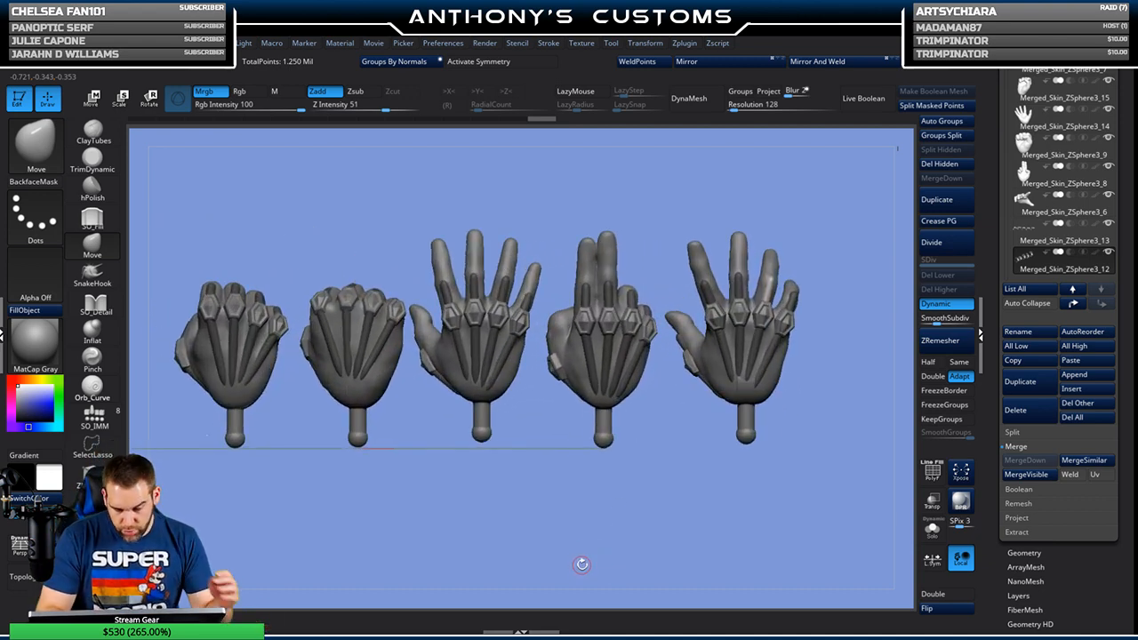
{"action": "mouse_move", "coordinate": [586, 515]}
{"action": "left_mouse_down"}
{"action": "mouse_move", "coordinate": [578, 521]}
{"action": "mouse_move", "coordinate": [589, 517]}
{"action": "mouse_move", "coordinate": [583, 477]}
{"action": "mouse_move", "coordinate": [556, 477]}
{"action": "mouse_move", "coordinate": [671, 465]}
{"action": "left_mouse_up"}
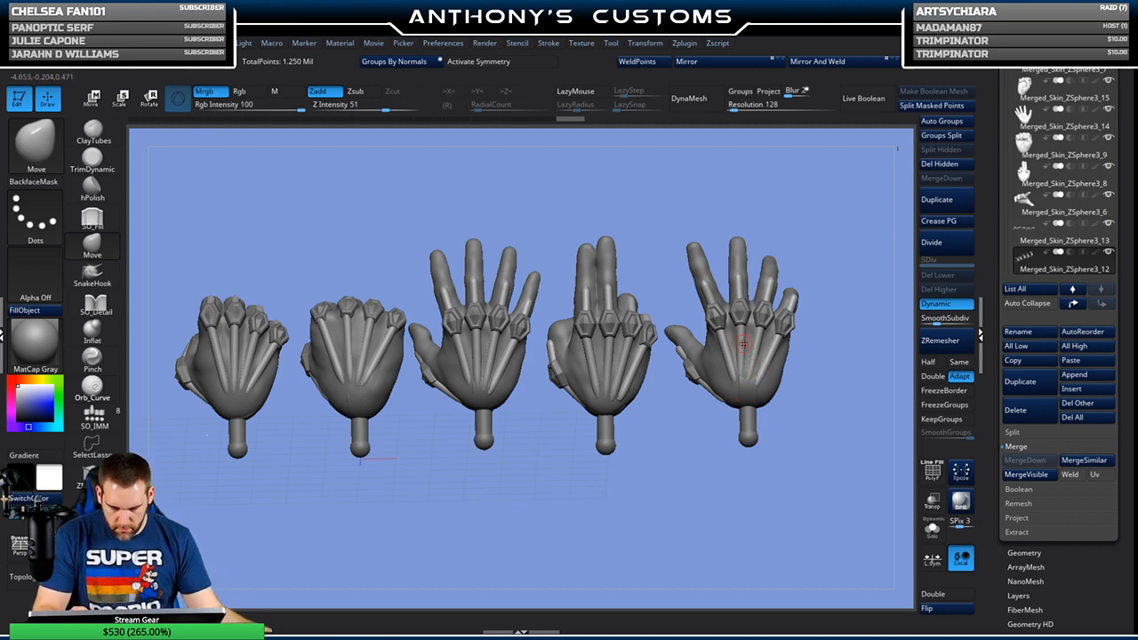
Step: Mask everything except the middle-finger tendon on the last open hand and shift it slightly sideways with the gizmo
{"action": "key", "text": "w"}
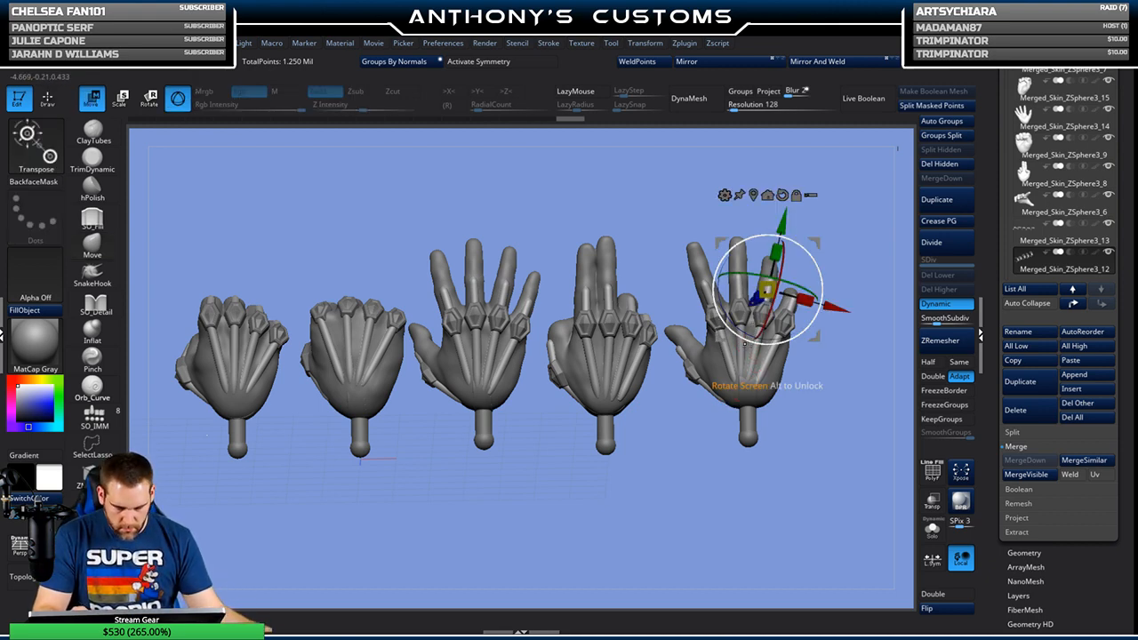
{"action": "left_click", "coordinate": [742, 352], "text": "ctrl"}
{"action": "left_click_drag", "start_coordinate": [857, 262], "coordinate": [590, 514], "text": "alt"}
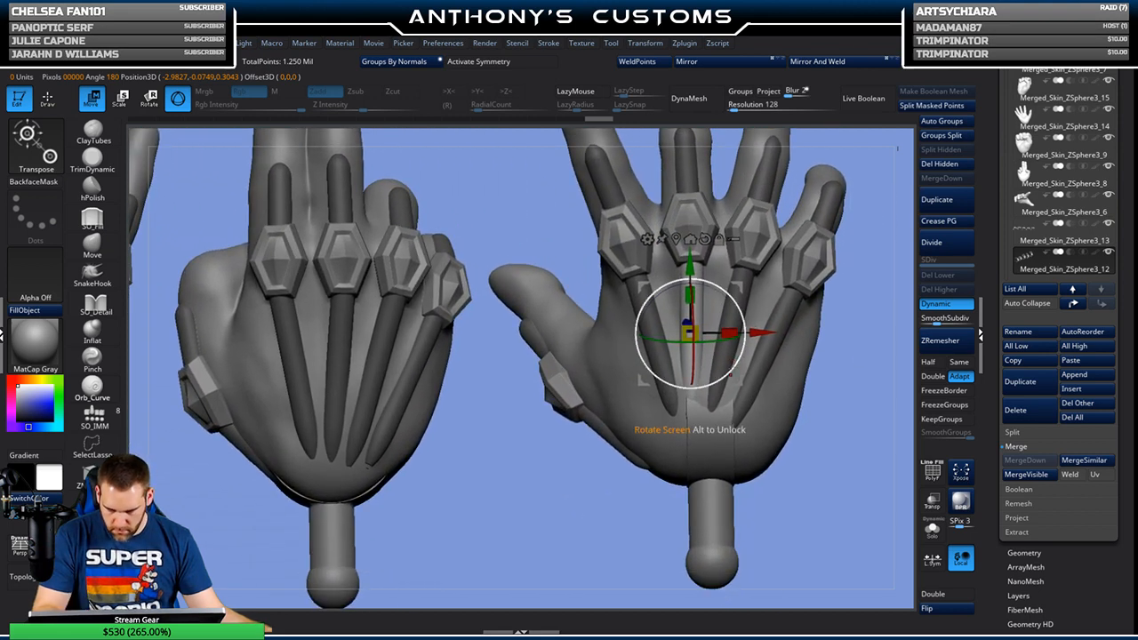
{"action": "left_click_drag", "start_coordinate": [734, 365], "coordinate": [733, 366]}
{"action": "left_click_drag", "start_coordinate": [763, 330], "coordinate": [767, 330]}
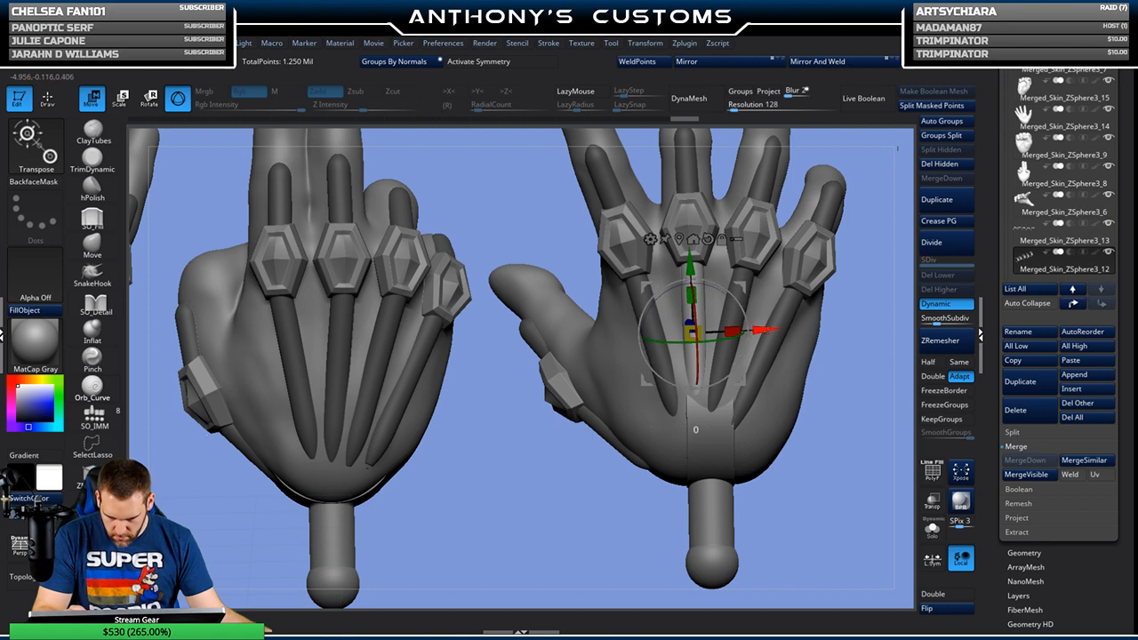
Step: Fine-tune the middle-finger tendon's angle and seating against the back of the hand from tilted views, then clear the mask
{"action": "left_click_drag", "start_coordinate": [842, 409], "coordinate": [856, 376]}
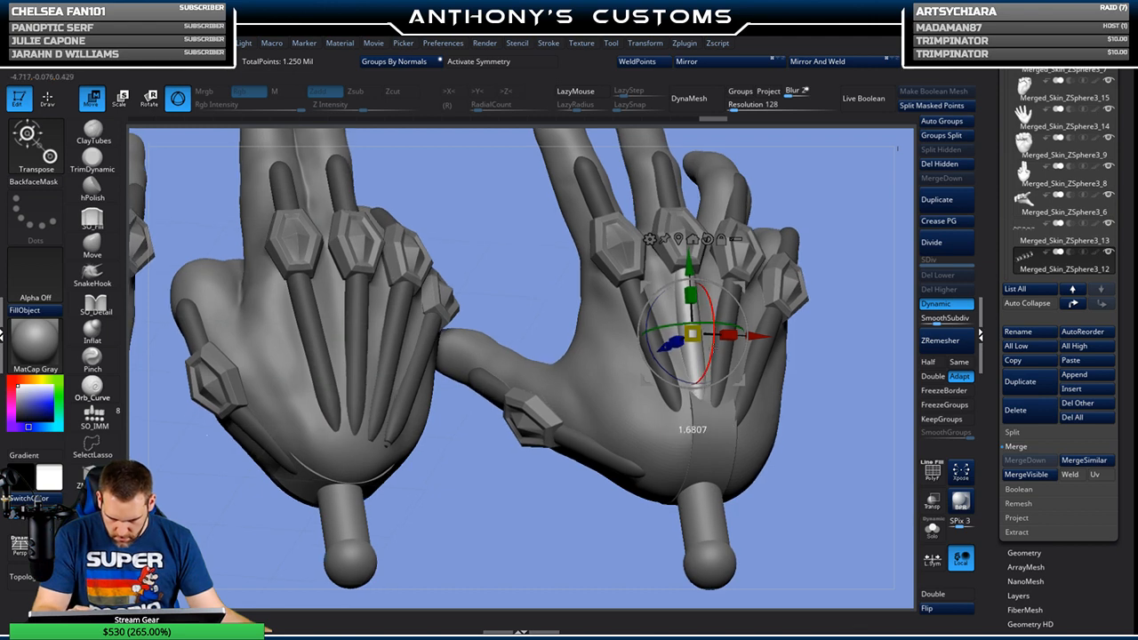
{"action": "left_click_drag", "start_coordinate": [834, 388], "coordinate": [804, 391]}
{"action": "left_click_drag", "start_coordinate": [658, 312], "coordinate": [657, 314]}
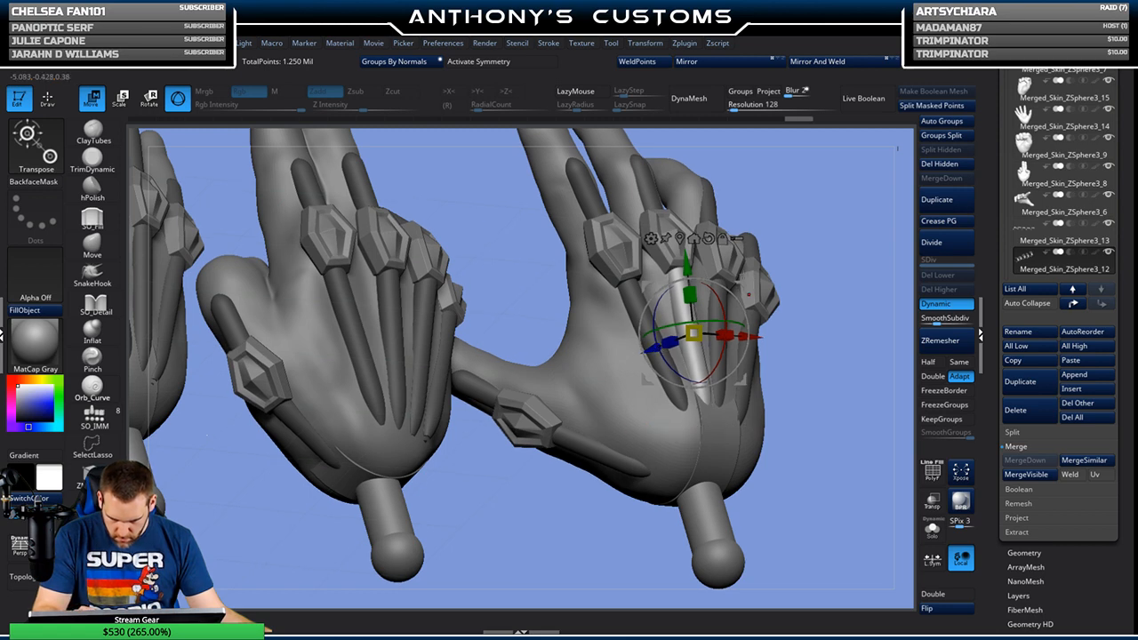
{"action": "key", "text": "Tab"}
{"action": "key", "text": "Tab"}
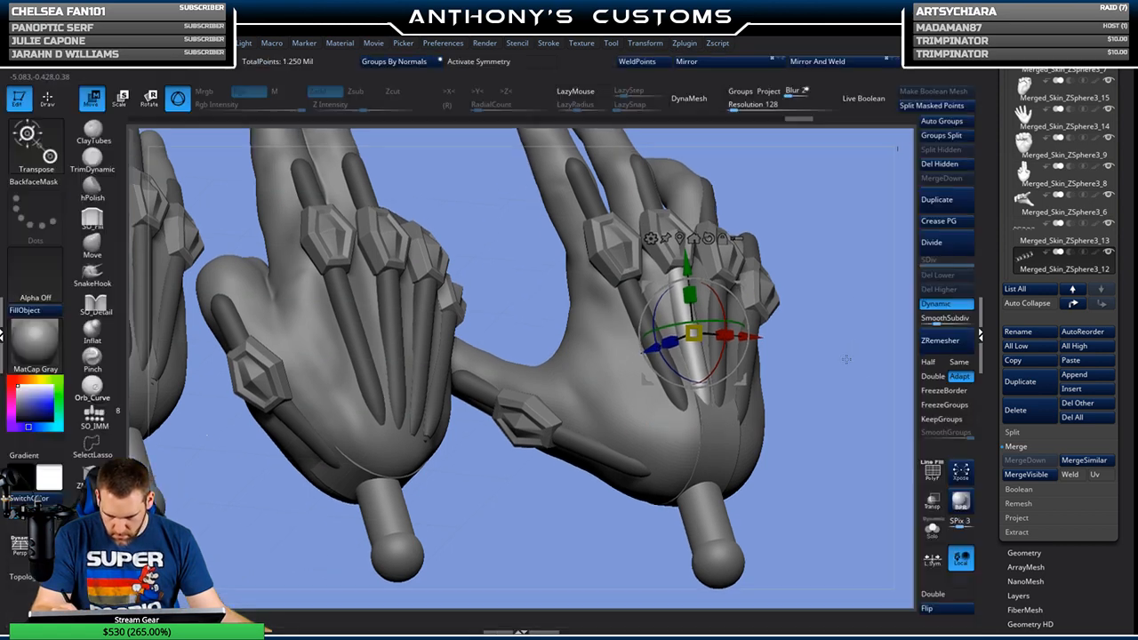
{"action": "left_click_drag", "start_coordinate": [849, 357], "coordinate": [825, 377]}
{"action": "key", "text": "q"}
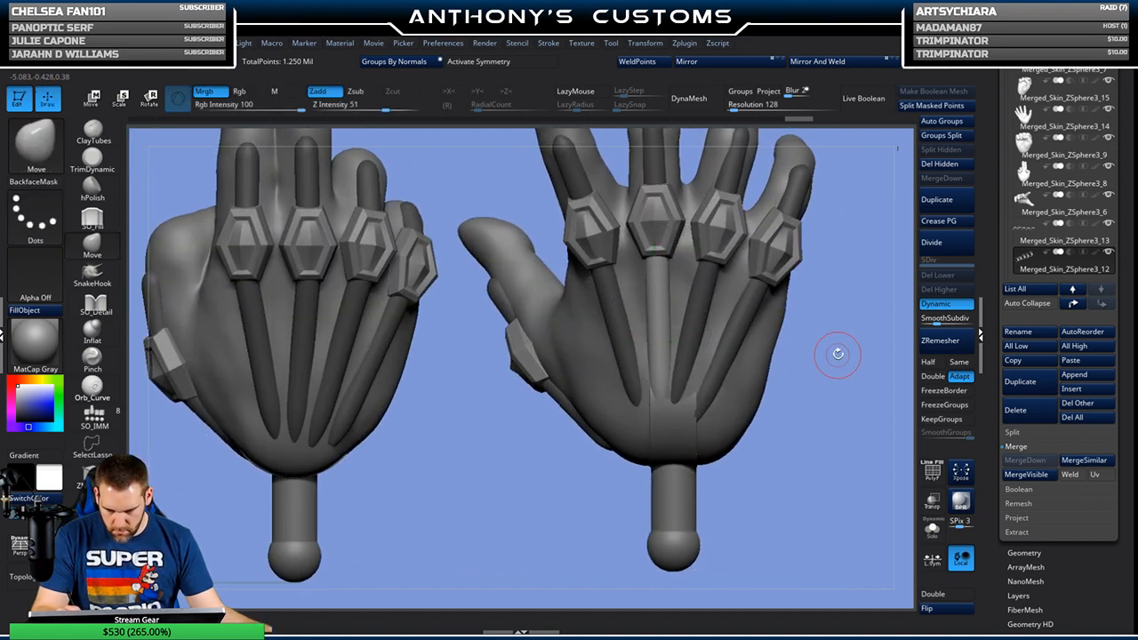
{"action": "mouse_move", "coordinate": [854, 346]}
{"action": "left_mouse_down"}
{"action": "mouse_move", "coordinate": [834, 364]}
{"action": "mouse_move", "coordinate": [820, 313]}
{"action": "mouse_move", "coordinate": [823, 379]}
{"action": "mouse_move", "coordinate": [808, 387]}
{"action": "mouse_move", "coordinate": [858, 386]}
{"action": "mouse_move", "coordinate": [626, 483]}
{"action": "mouse_move", "coordinate": [616, 397]}
{"action": "left_mouse_up"}
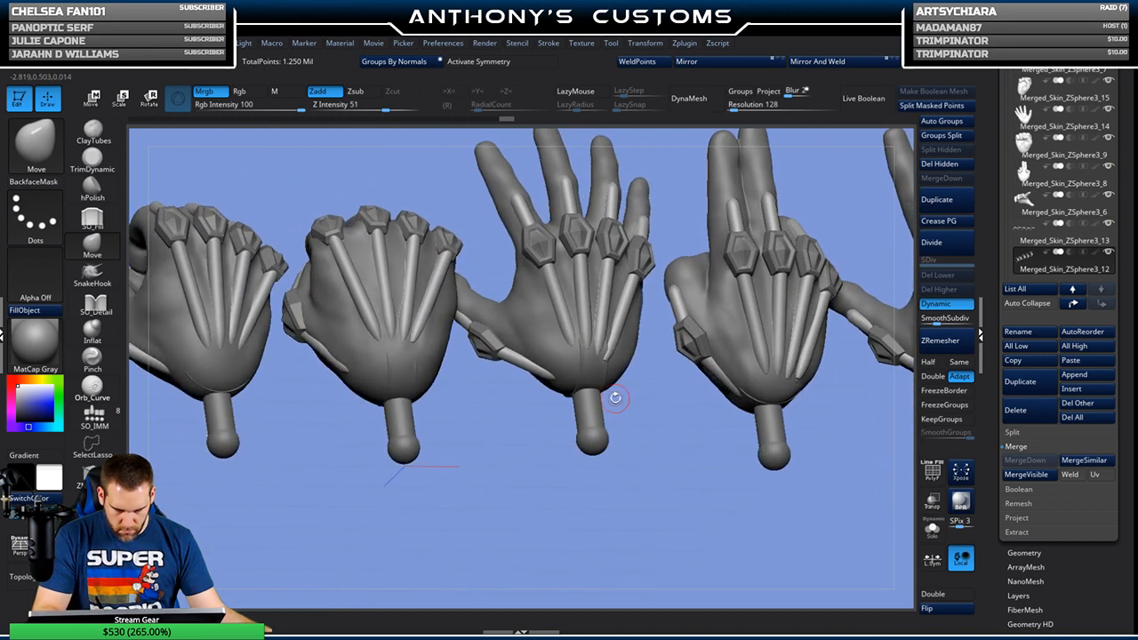
Step: Isolate the index-finger tendon on the first open hand, align the gizmo to its length and adjust its rotation and position
{"action": "left_click", "coordinate": [570, 327], "text": "ctrl+shift"}
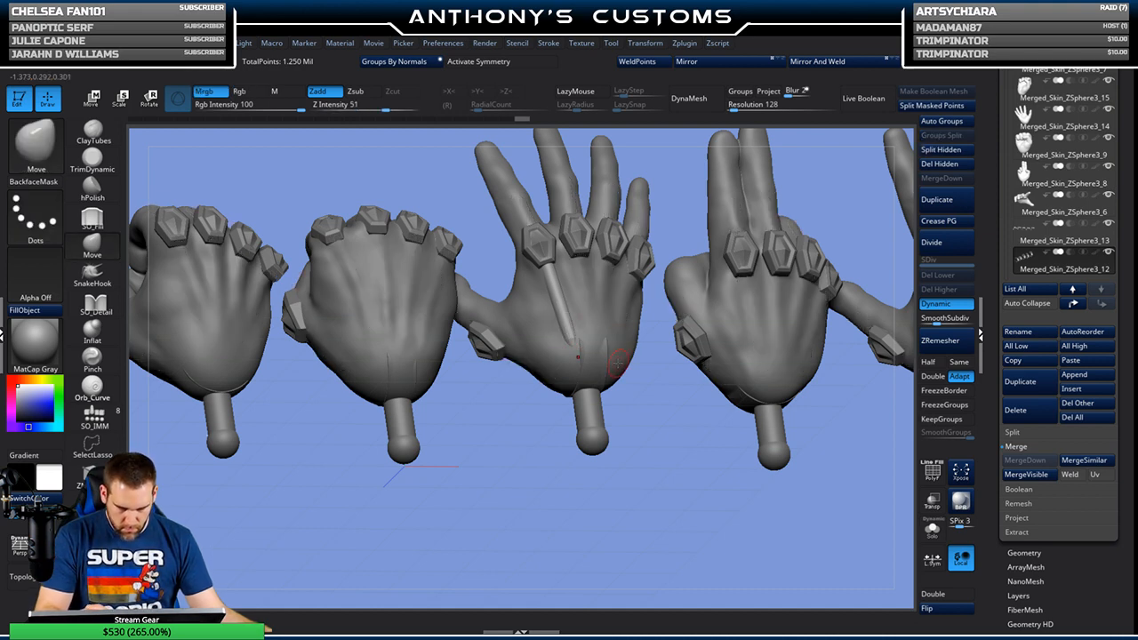
{"action": "left_click", "coordinate": [649, 429], "text": "ctrl+shift"}
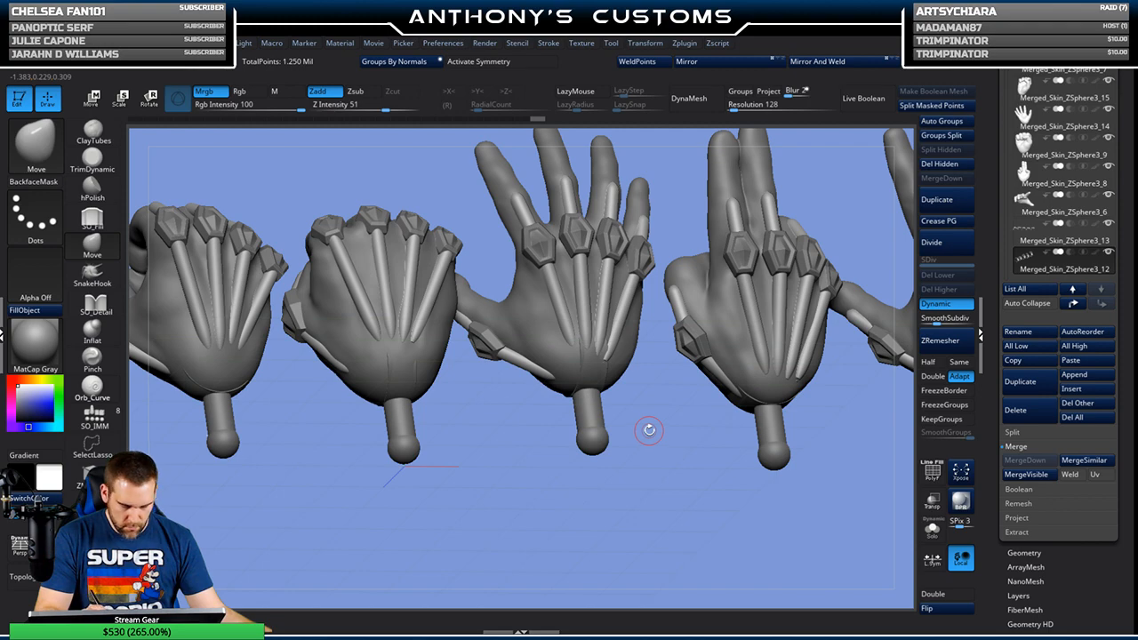
{"action": "key", "text": "w"}
{"action": "left_click", "coordinate": [562, 313], "text": "ctrl"}
{"action": "left_click_drag", "start_coordinate": [653, 430], "coordinate": [669, 496]}
{"action": "left_click_drag", "start_coordinate": [474, 495], "coordinate": [466, 495]}
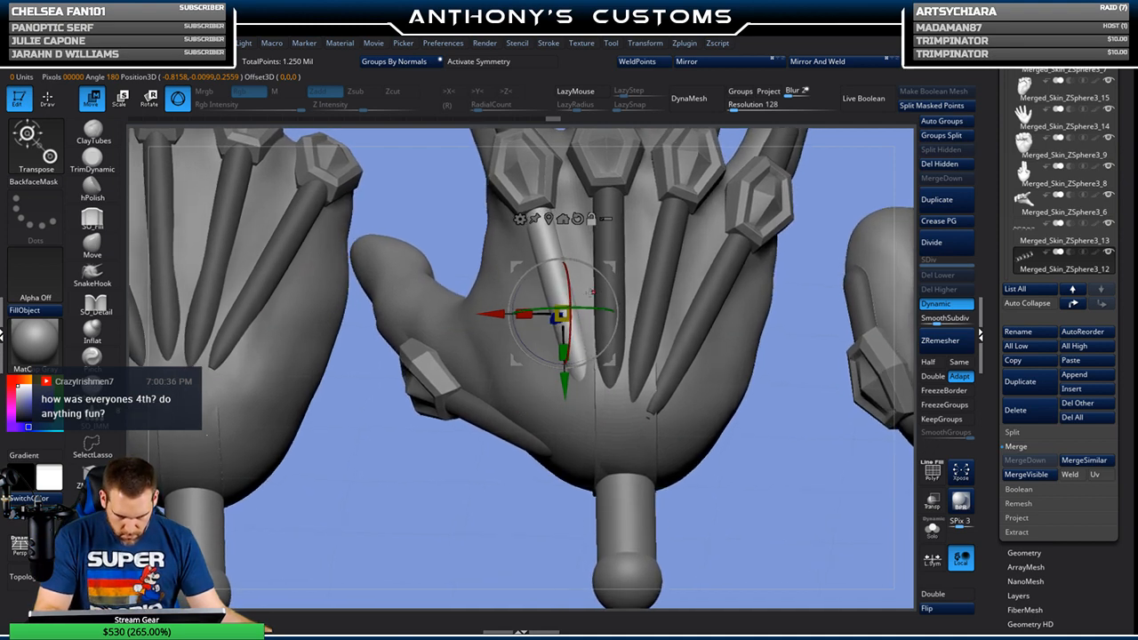
{"action": "left_click_drag", "start_coordinate": [598, 350], "coordinate": [594, 294], "text": "alt"}
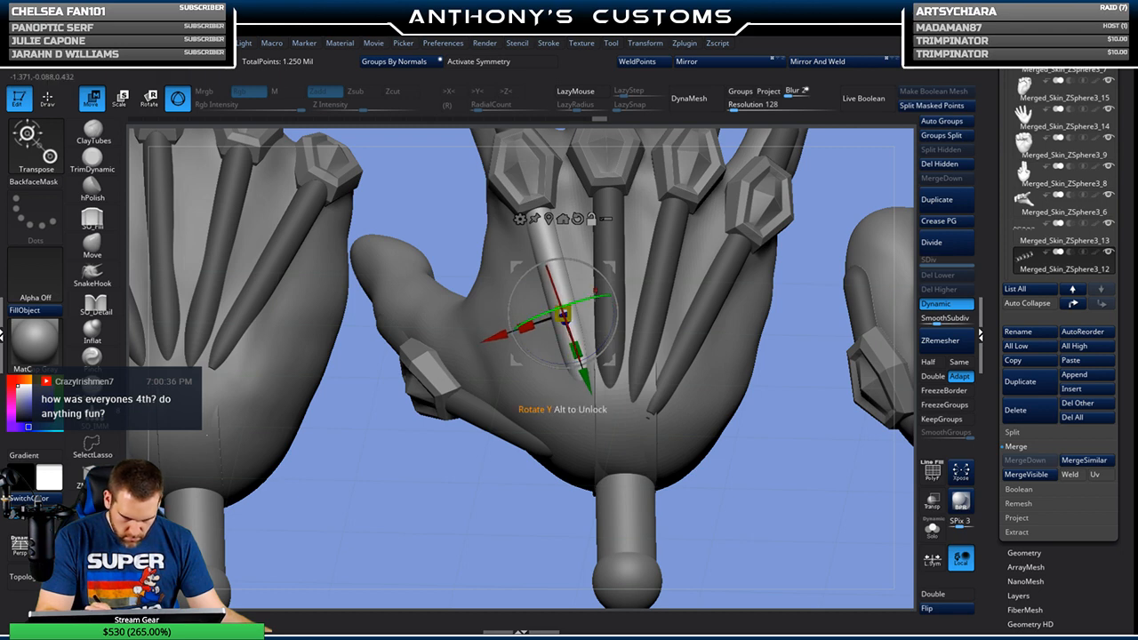
{"action": "left_click_drag", "start_coordinate": [482, 476], "coordinate": [480, 494]}
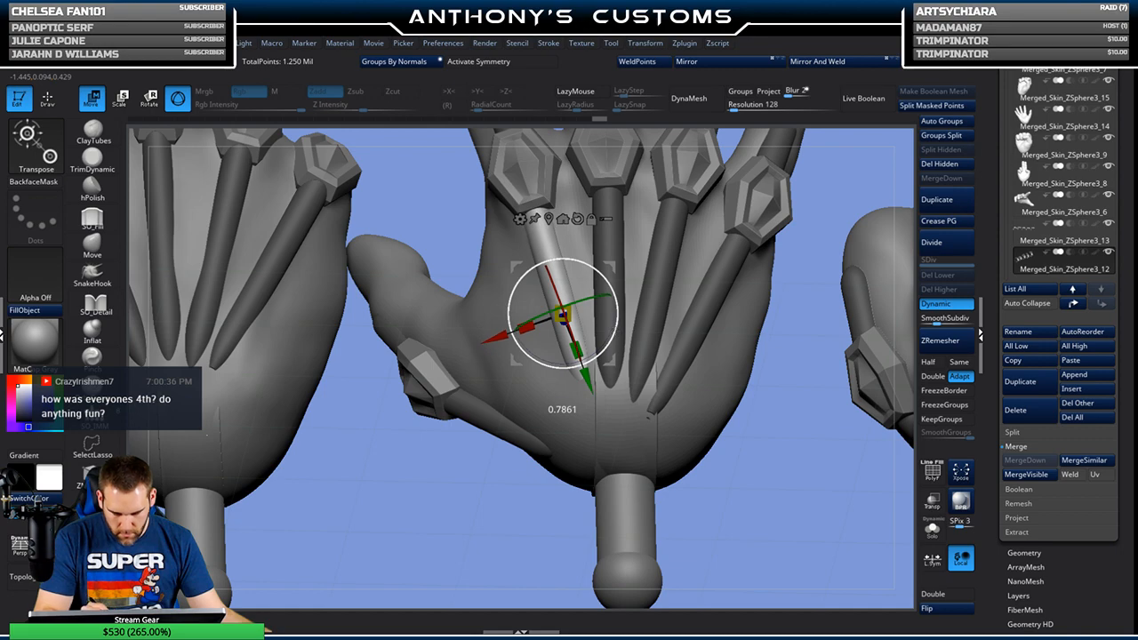
{"action": "left_click_drag", "start_coordinate": [497, 341], "coordinate": [493, 343]}
Step: Refine the tilt and depth of the index-finger tendon against the hand surface from oblique angles
{"action": "left_click_drag", "start_coordinate": [476, 470], "coordinate": [510, 429]}
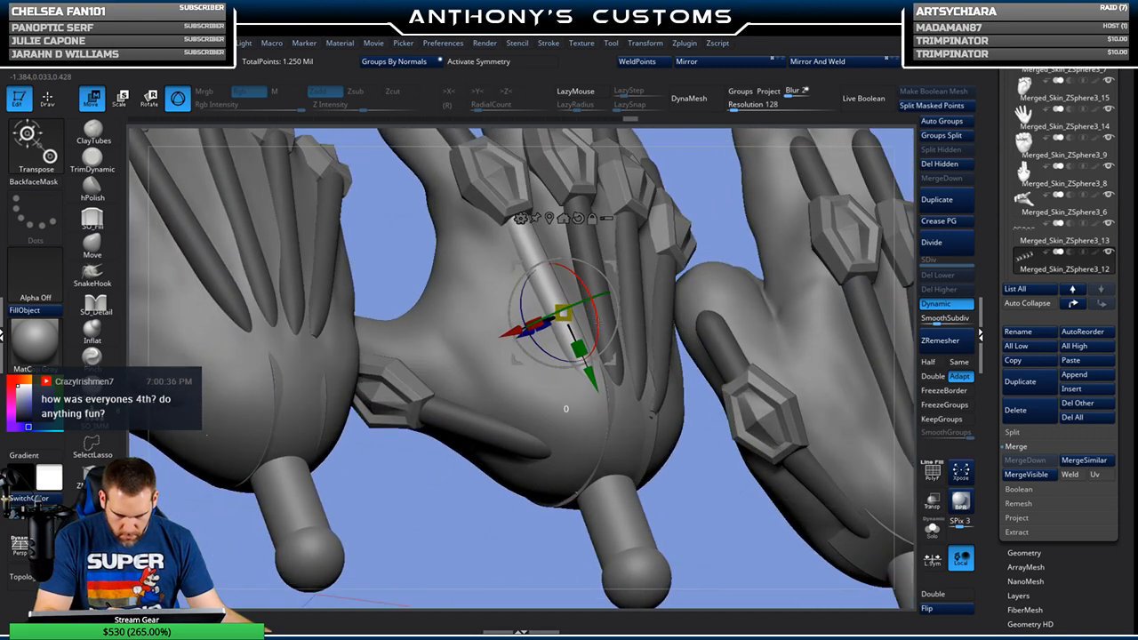
{"action": "left_click_drag", "start_coordinate": [599, 322], "coordinate": [598, 324]}
{"action": "left_click_drag", "start_coordinate": [511, 333], "coordinate": [513, 332]}
{"action": "left_click_drag", "start_coordinate": [471, 513], "coordinate": [445, 505]}
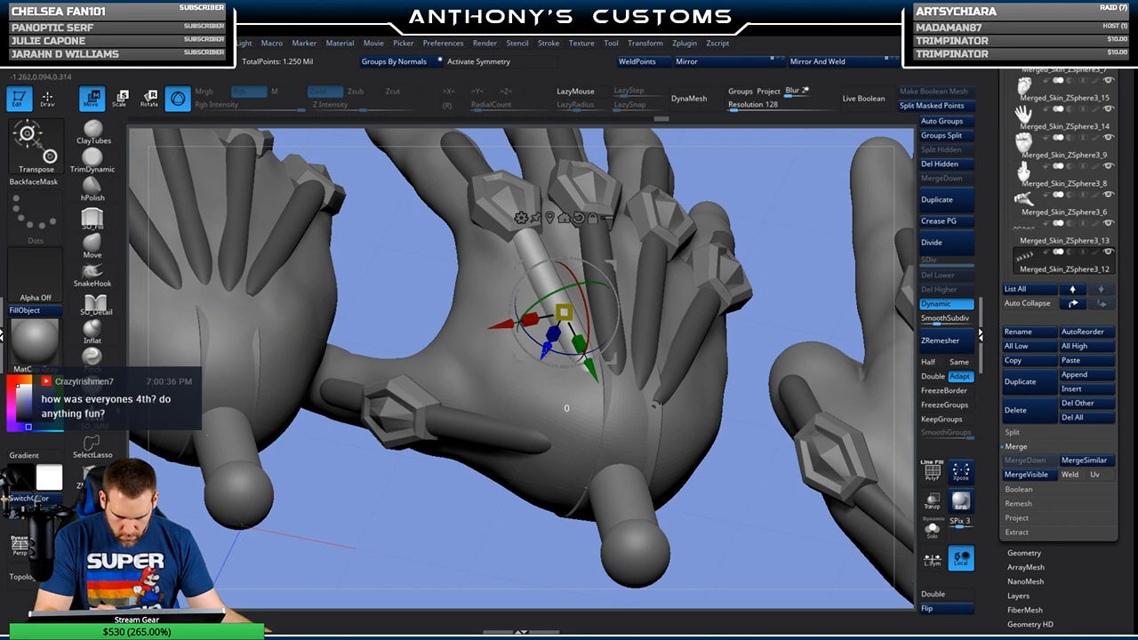
{"action": "left_click_drag", "start_coordinate": [481, 496], "coordinate": [455, 479]}
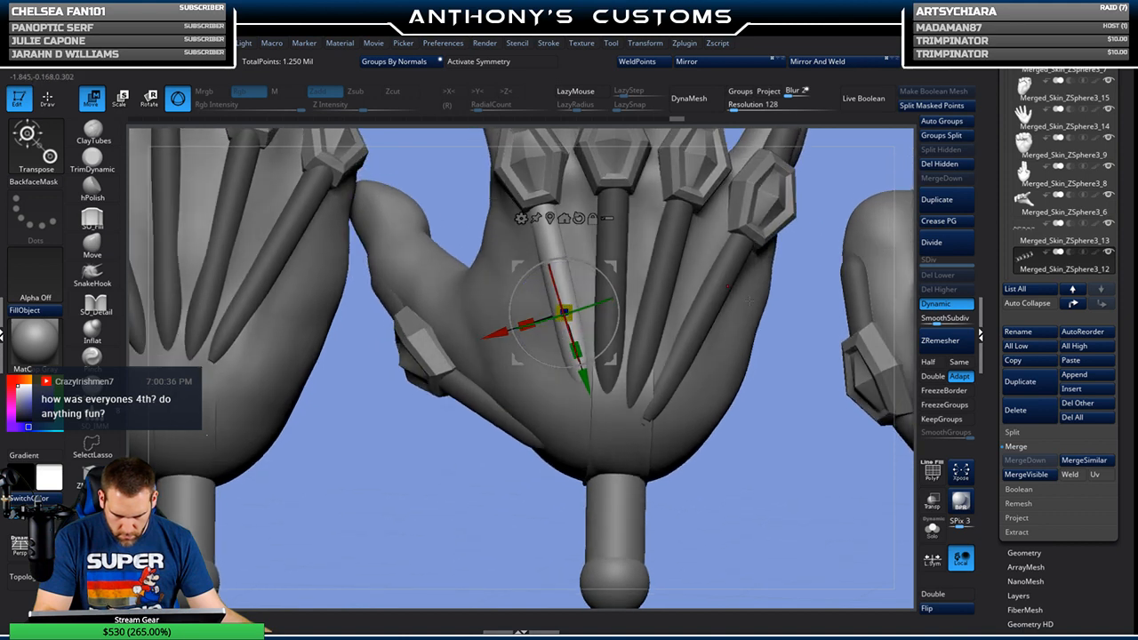
Step: Isolate the little-finger tendon on the same open hand, align the gizmo to it, rotate it slightly and clear the mask
{"action": "left_click", "coordinate": [703, 317], "text": "alt"}
{"action": "left_click_drag", "start_coordinate": [788, 413], "coordinate": [782, 388]}
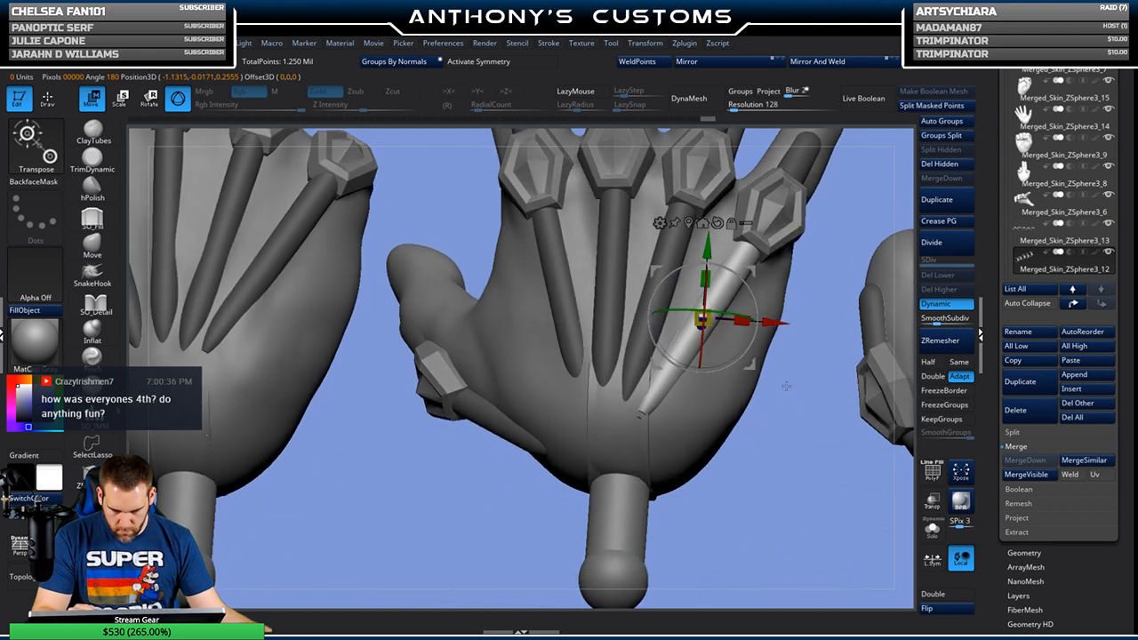
{"action": "left_click", "coordinate": [722, 294], "text": "alt"}
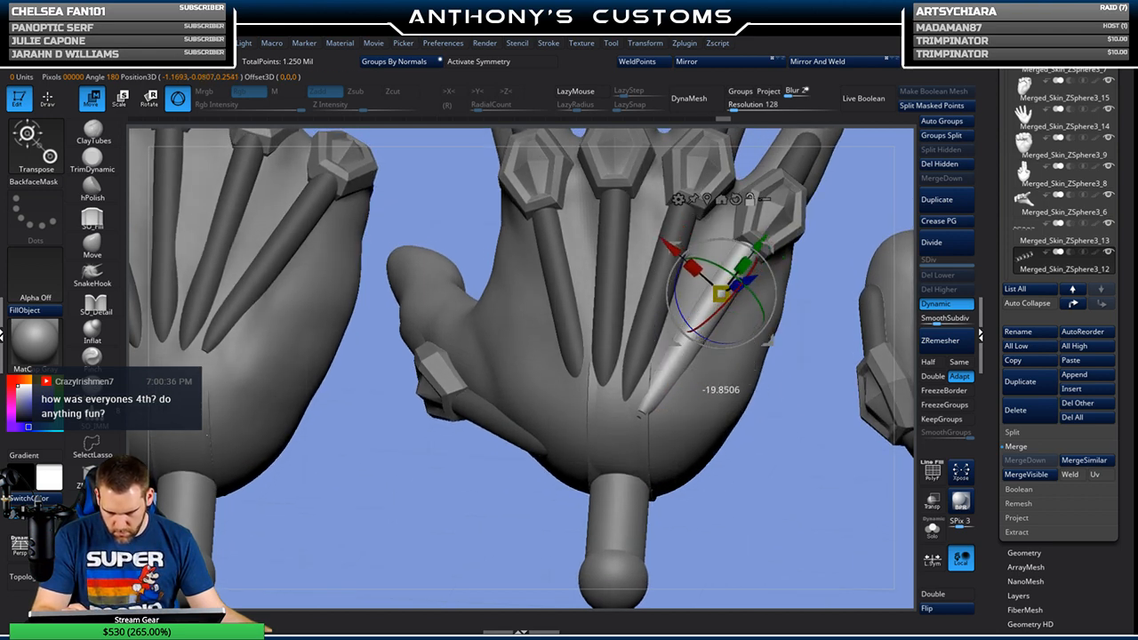
{"action": "left_click_drag", "start_coordinate": [800, 402], "coordinate": [780, 349]}
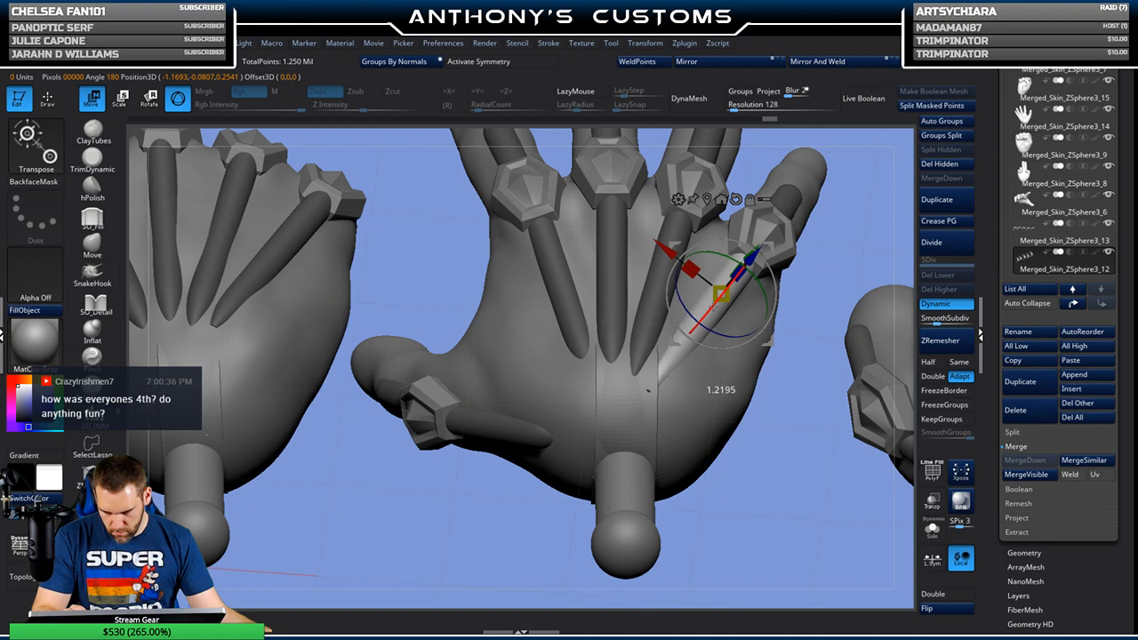
{"action": "left_click_drag", "start_coordinate": [820, 389], "coordinate": [753, 437]}
{"action": "key", "text": "q"}
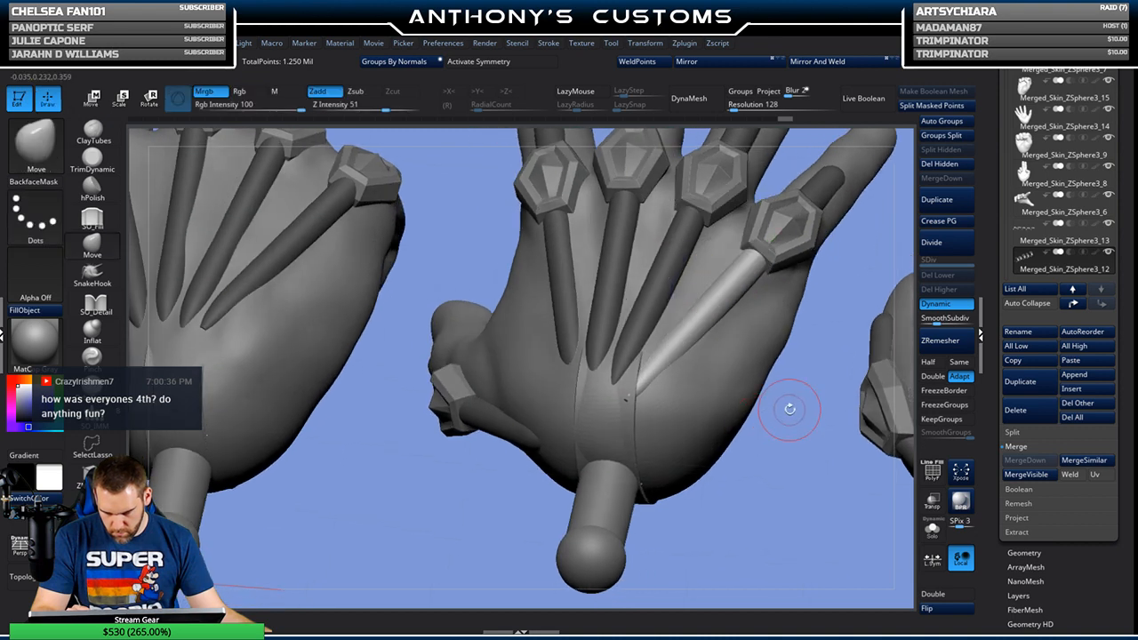
{"action": "mouse_move", "coordinate": [788, 407]}
{"action": "left_mouse_down"}
{"action": "mouse_move", "coordinate": [787, 431]}
{"action": "mouse_move", "coordinate": [764, 386]}
{"action": "left_mouse_up"}
{"action": "left_click_drag", "start_coordinate": [770, 428], "coordinate": [711, 402]}
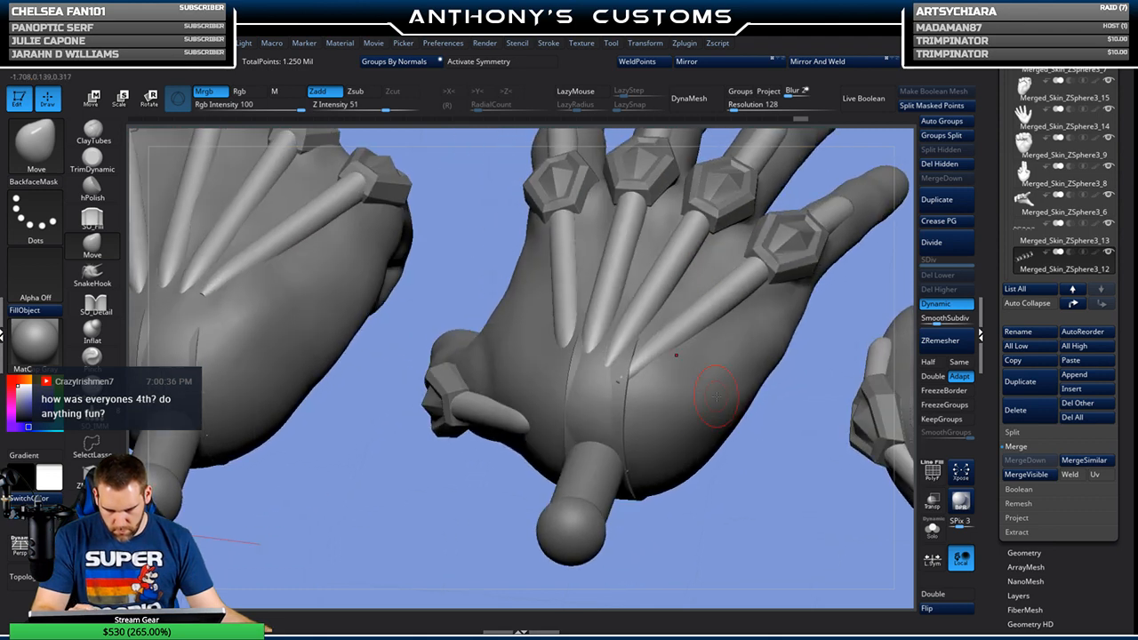
Step: Select the open hand subtool Merged_Skin_ZSphere3_14 and adjust its surface beneath the tendons with a resized Move brush
{"action": "left_click", "coordinate": [703, 402], "text": "alt"}
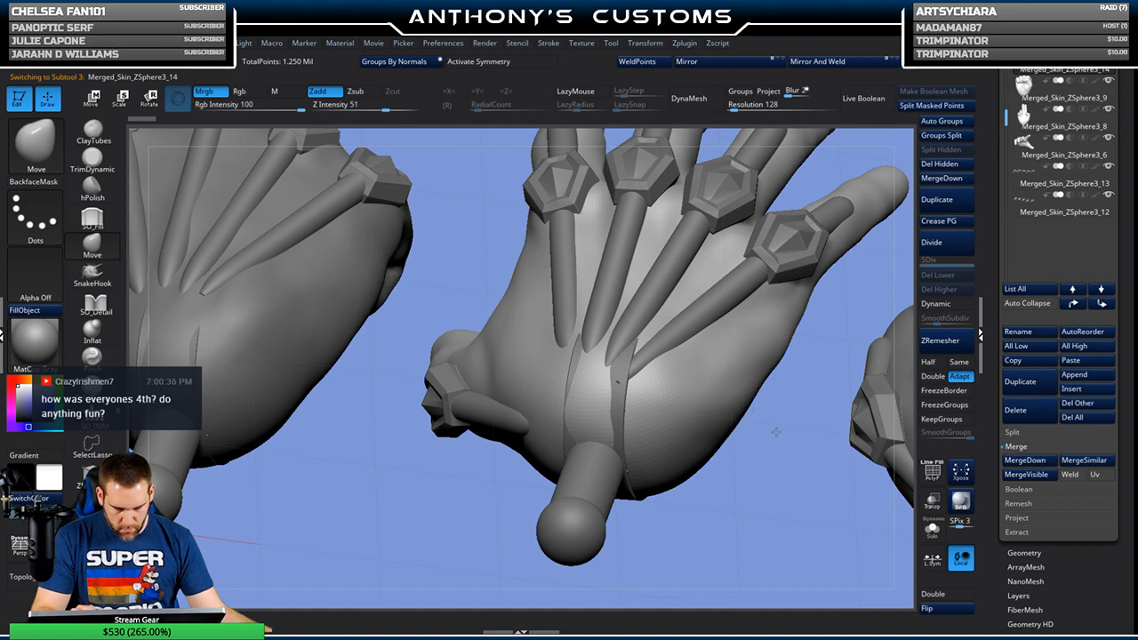
{"action": "key", "text": "space"}
{"action": "mouse_move", "coordinate": [726, 462]}
{"action": "left_mouse_down"}
{"action": "mouse_move", "coordinate": [727, 445]}
{"action": "mouse_move", "coordinate": [643, 383]}
{"action": "left_mouse_up"}
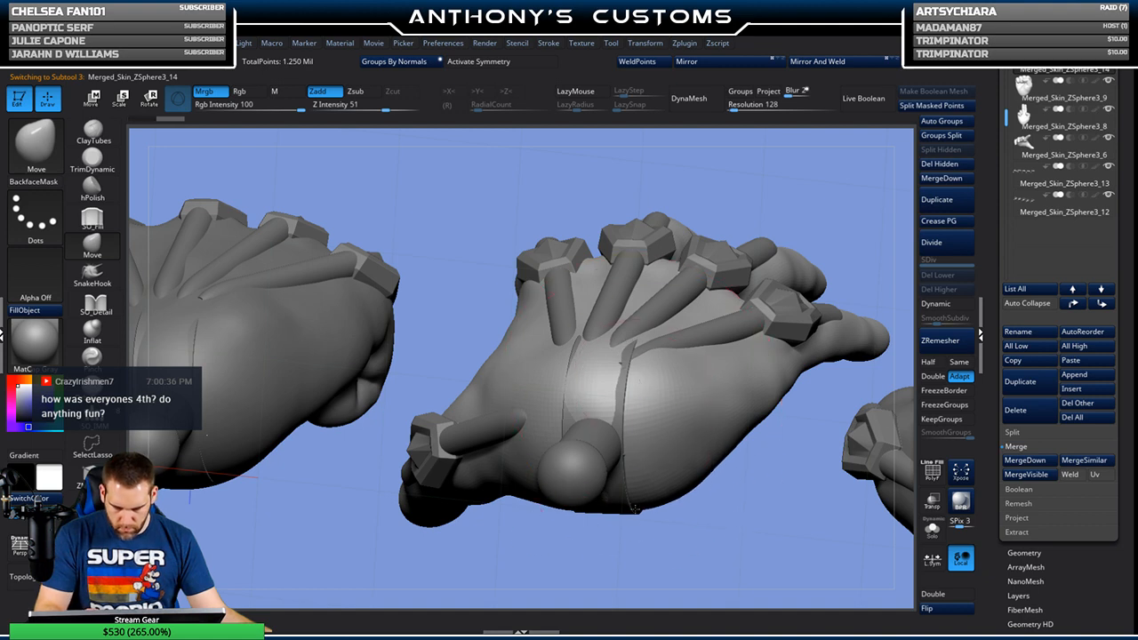
{"action": "left_click_drag", "start_coordinate": [688, 522], "coordinate": [688, 372]}
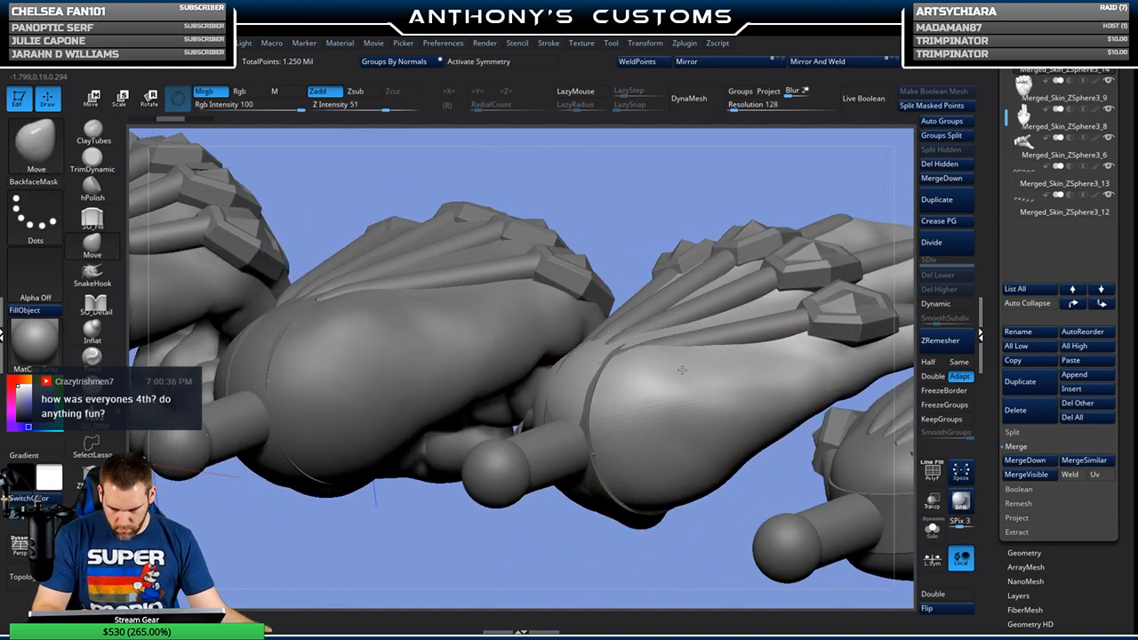
{"action": "mouse_move", "coordinate": [580, 522]}
{"action": "left_mouse_down"}
{"action": "mouse_move", "coordinate": [702, 481]}
{"action": "mouse_move", "coordinate": [733, 439]}
{"action": "mouse_move", "coordinate": [669, 362]}
{"action": "left_mouse_up"}
{"action": "key", "text": "space"}
{"action": "key", "text": "space"}
{"action": "left_click_drag", "start_coordinate": [613, 404], "coordinate": [615, 411]}
{"action": "mouse_move", "coordinate": [720, 485]}
{"action": "left_mouse_down"}
{"action": "mouse_move", "coordinate": [744, 485]}
{"action": "mouse_move", "coordinate": [717, 338]}
{"action": "left_mouse_up"}
{"action": "left_click_drag", "start_coordinate": [661, 442], "coordinate": [710, 440], "text": "alt"}
{"action": "left_click_drag", "start_coordinate": [537, 477], "coordinate": [653, 447], "text": "alt"}
Step: Select the tendon subtool Merged_Skin_ZSphere3_12, mask all but the closed fist's ring-finger tendon, and adjust its angle and depth slightly
{"action": "left_click", "coordinate": [544, 306], "text": "alt"}
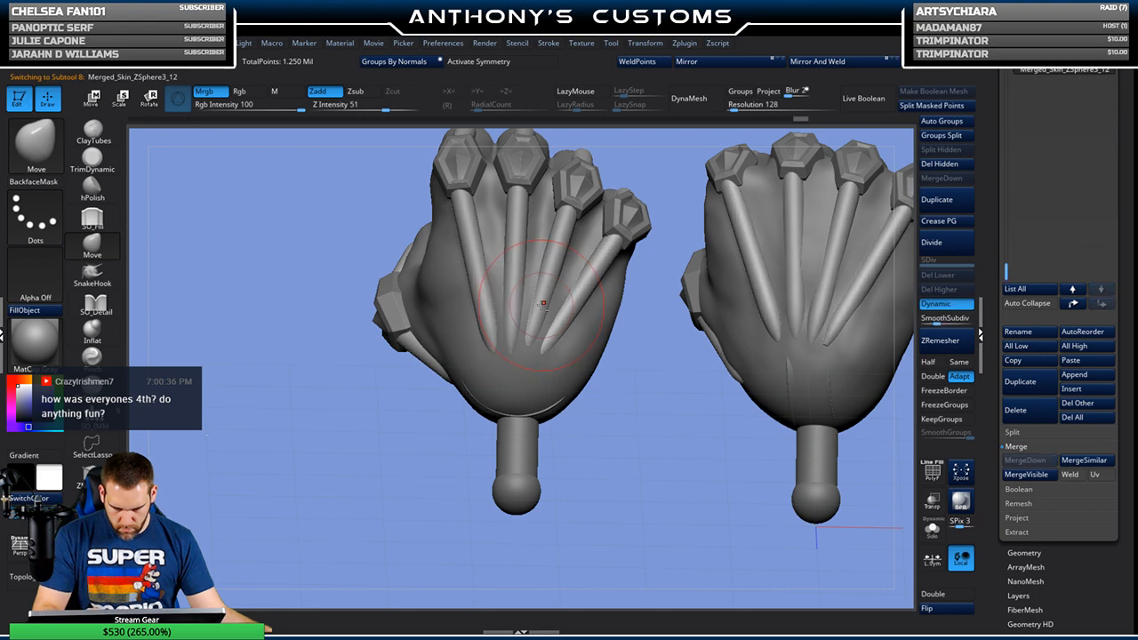
{"action": "left_click", "coordinate": [545, 303], "text": "ctrl+shift"}
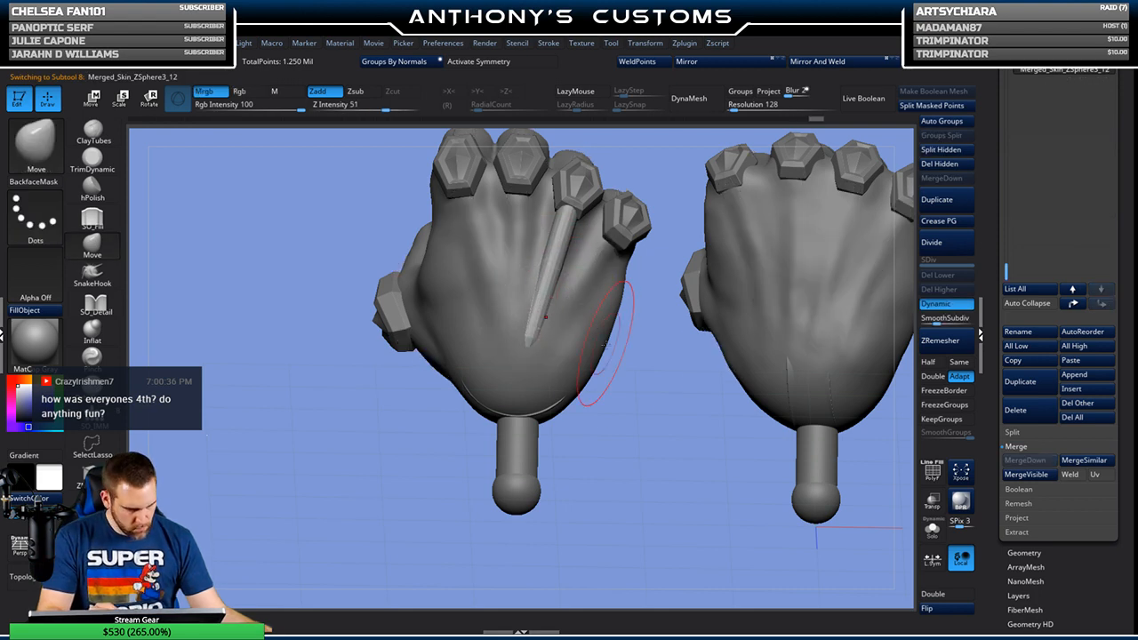
{"action": "left_click", "coordinate": [633, 401], "text": "ctrl+shift"}
{"action": "key", "text": "w"}
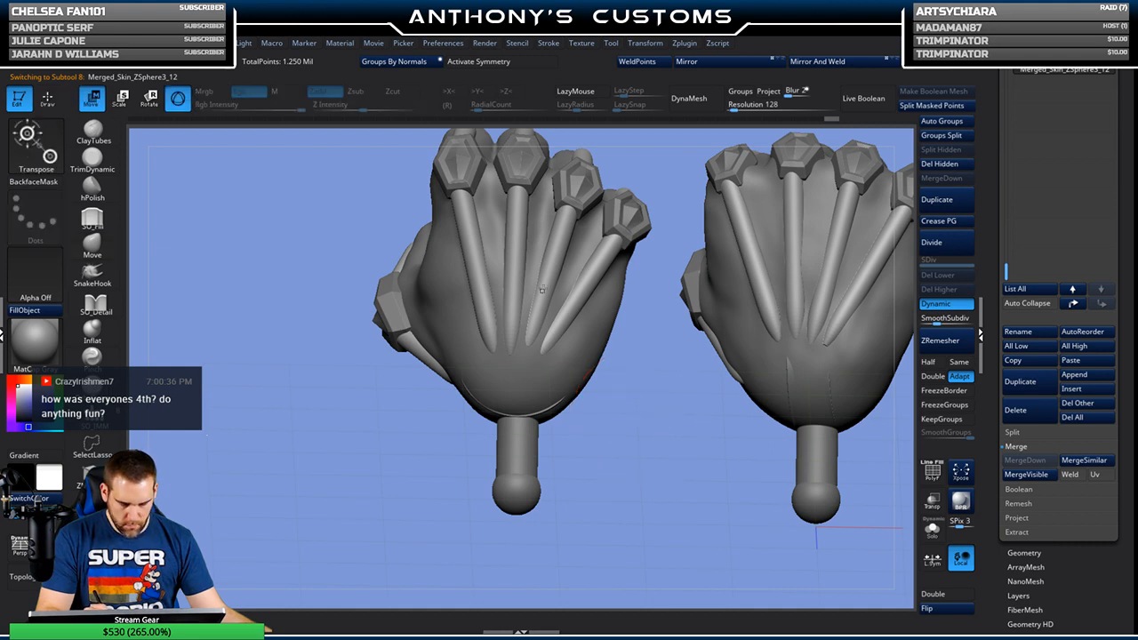
{"action": "left_click", "coordinate": [542, 289], "text": "ctrl"}
{"action": "left_click_drag", "start_coordinate": [628, 402], "coordinate": [635, 498], "text": "alt"}
{"action": "left_click_drag", "start_coordinate": [580, 314], "coordinate": [576, 322]}
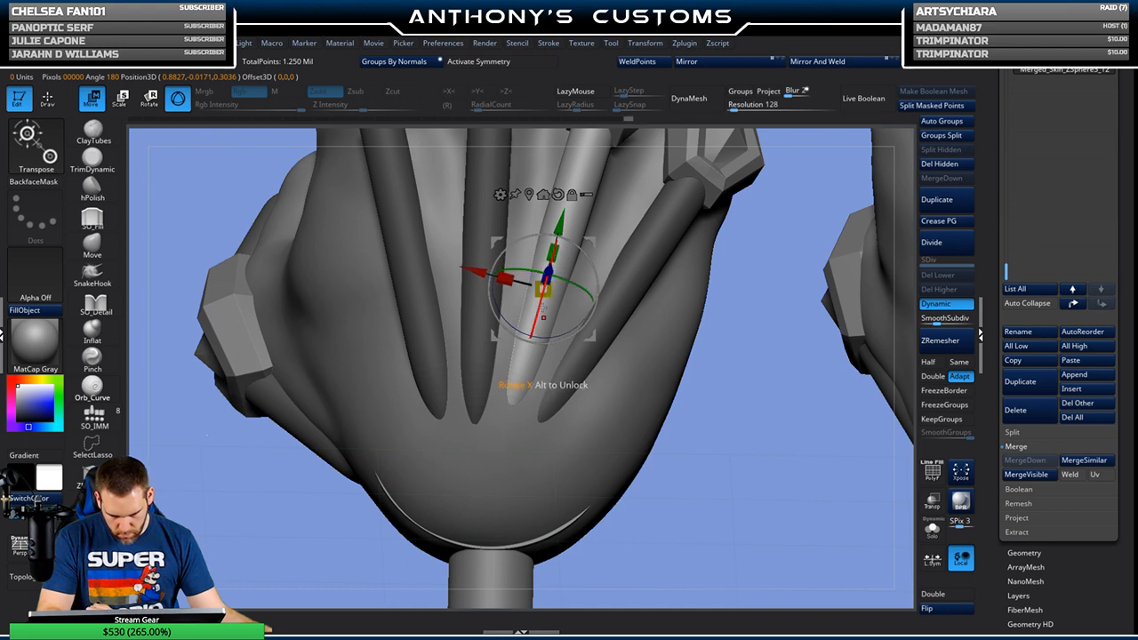
{"action": "right_click_drag", "start_coordinate": [660, 349], "coordinate": [712, 385]}
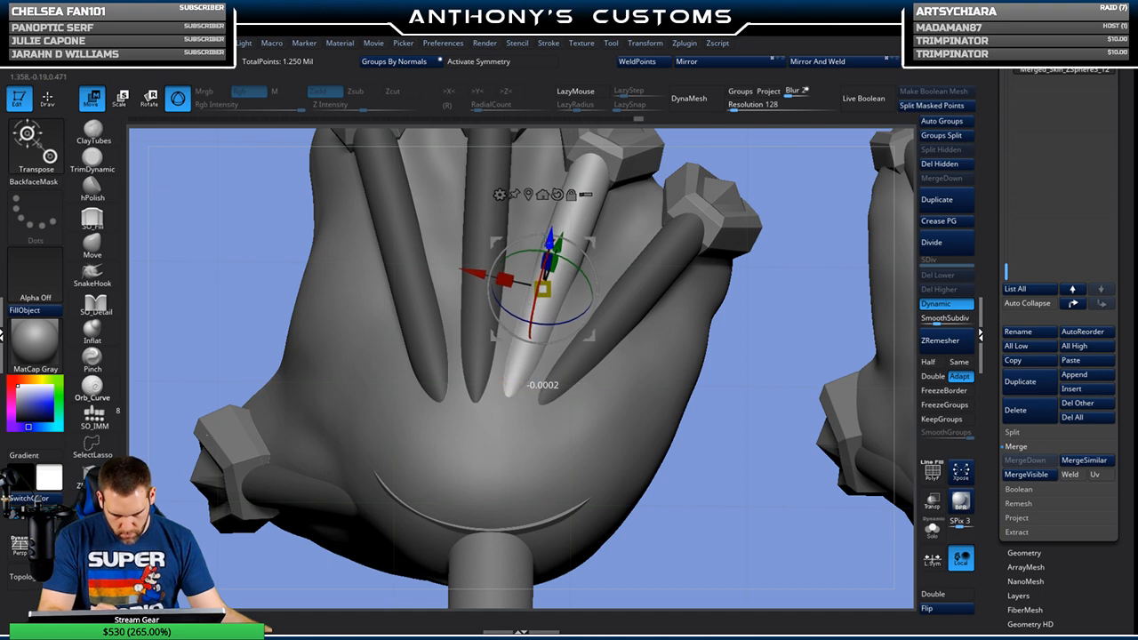
{"action": "right_click_drag", "start_coordinate": [722, 448], "coordinate": [655, 454], "text": "ctrl"}
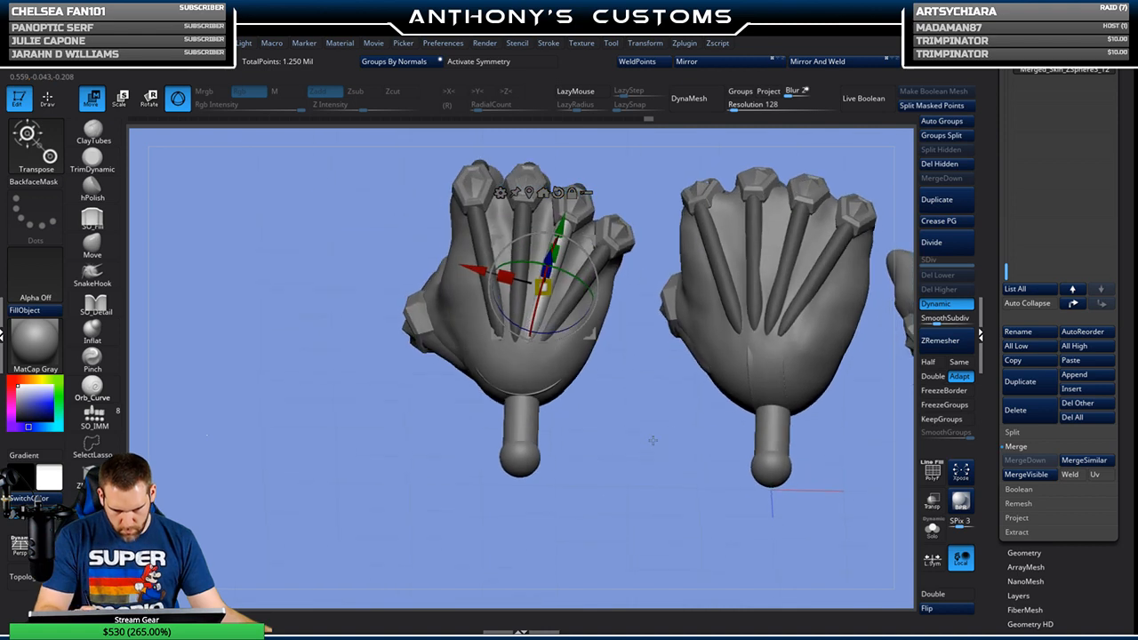
{"action": "key", "text": "q"}
Step: Isolate the tendon and finger cylinder subtool with its wireframe shown and merge its similar polygroups
{"action": "mouse_move", "coordinate": [655, 406]}
{"action": "right_mouse_down"}
{"action": "mouse_move", "coordinate": [664, 447]}
{"action": "mouse_move", "coordinate": [577, 470]}
{"action": "mouse_move", "coordinate": [627, 480]}
{"action": "mouse_move", "coordinate": [627, 435]}
{"action": "mouse_move", "coordinate": [676, 453]}
{"action": "mouse_move", "coordinate": [652, 450]}
{"action": "mouse_move", "coordinate": [661, 471]}
{"action": "mouse_move", "coordinate": [655, 460]}
{"action": "mouse_move", "coordinate": [608, 471]}
{"action": "right_mouse_up"}
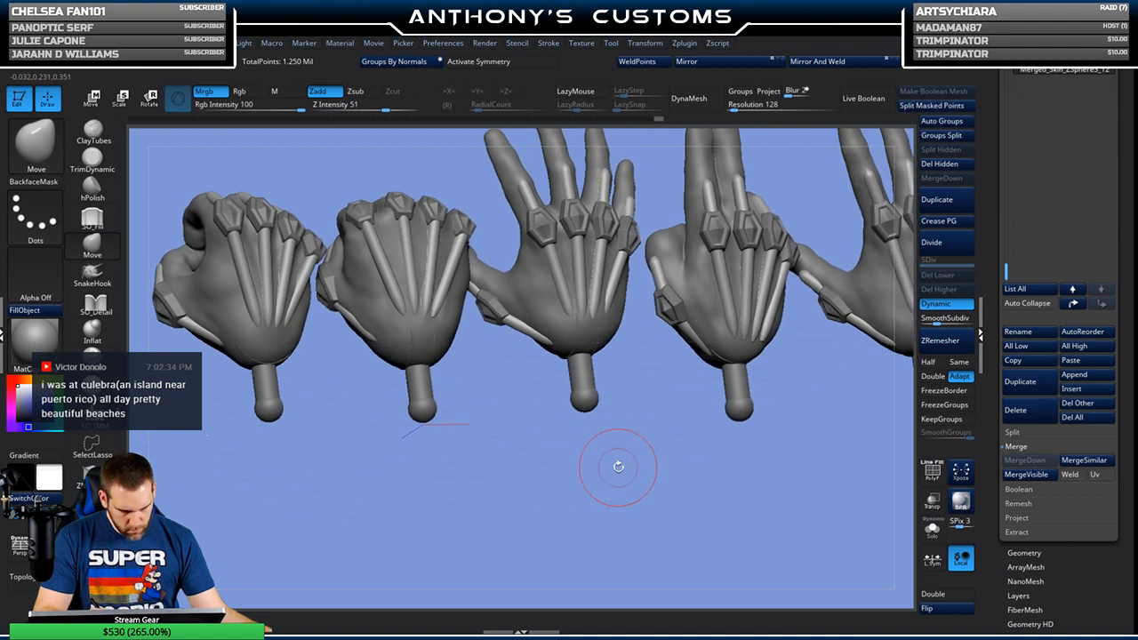
{"action": "right_click_drag", "start_coordinate": [655, 469], "coordinate": [778, 375]}
{"action": "right_click_drag", "start_coordinate": [771, 336], "coordinate": [748, 528], "text": "ctrl"}
{"action": "right_click_drag", "start_coordinate": [791, 261], "coordinate": [738, 470], "text": "ctrl"}
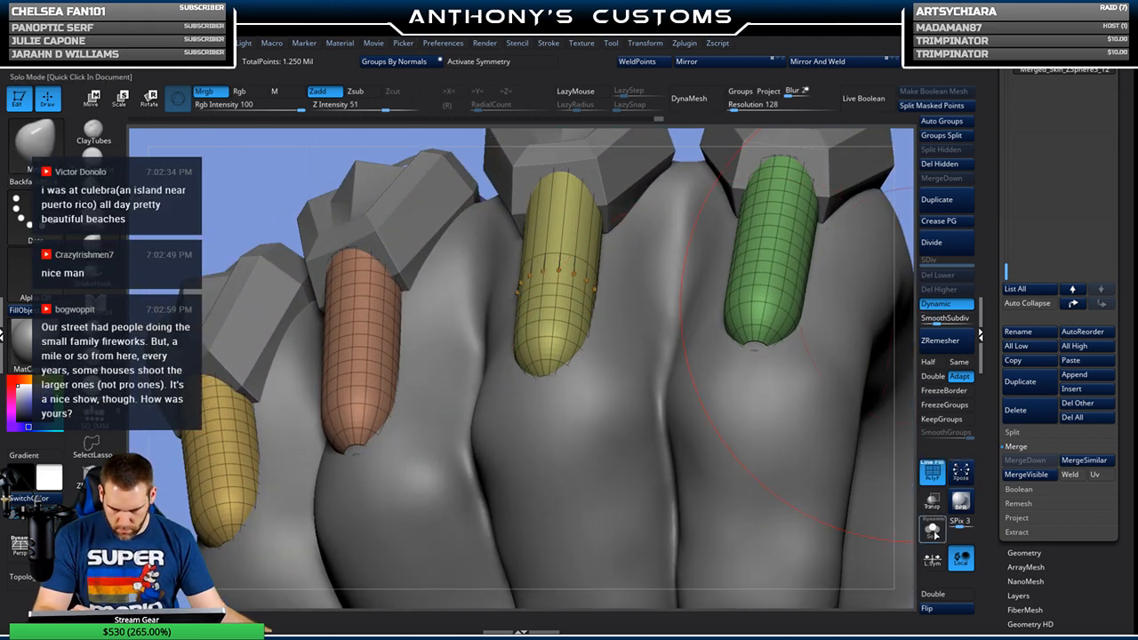
{"action": "left_click", "coordinate": [934, 534]}
{"action": "right_click_drag", "start_coordinate": [889, 489], "coordinate": [820, 353]}
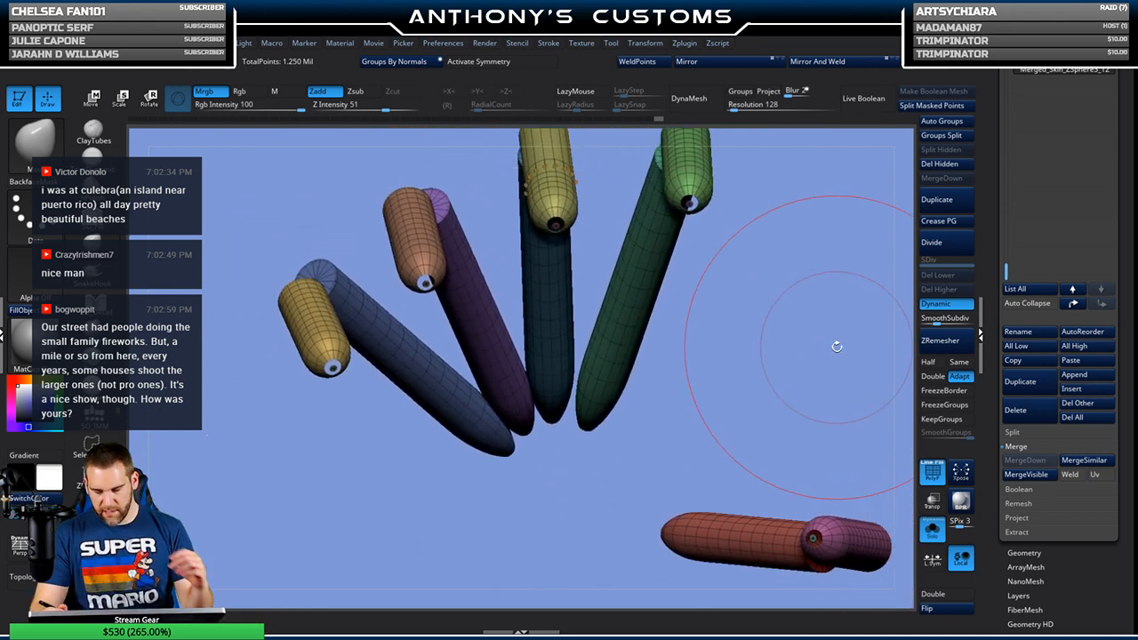
{"action": "mouse_move", "coordinate": [773, 309]}
{"action": "right_mouse_down"}
{"action": "mouse_move", "coordinate": [722, 322]}
{"action": "mouse_move", "coordinate": [740, 279]}
{"action": "mouse_move", "coordinate": [776, 297]}
{"action": "mouse_move", "coordinate": [749, 289]}
{"action": "mouse_move", "coordinate": [743, 313]}
{"action": "right_mouse_up"}
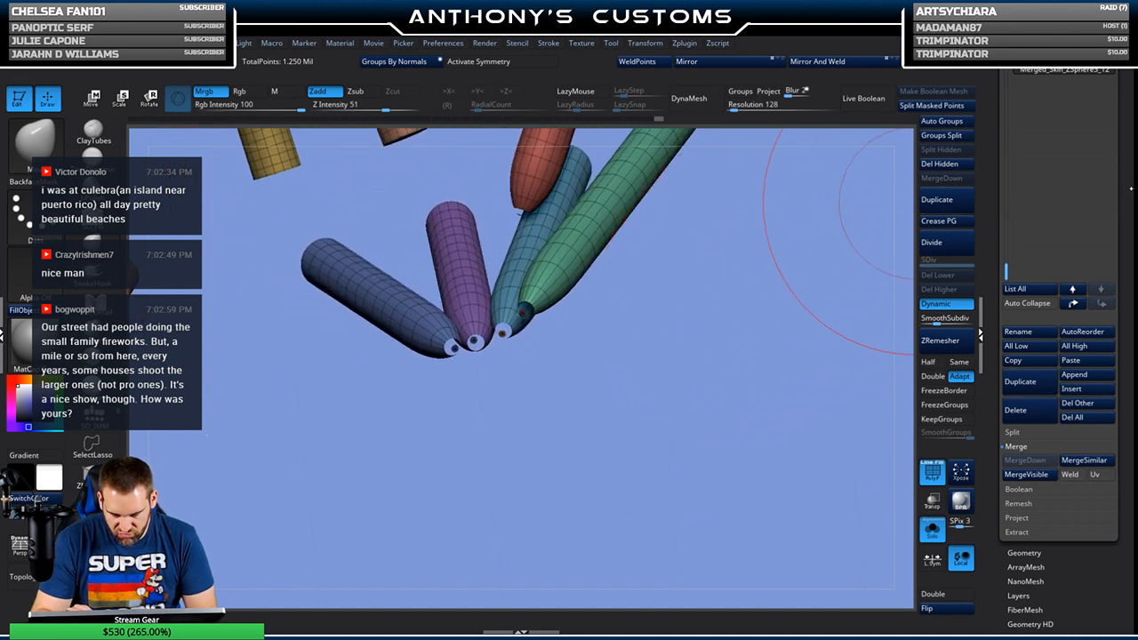
{"action": "scroll", "coordinate": [1040, 296], "scroll_direction": "down", "scroll_amount": 5}
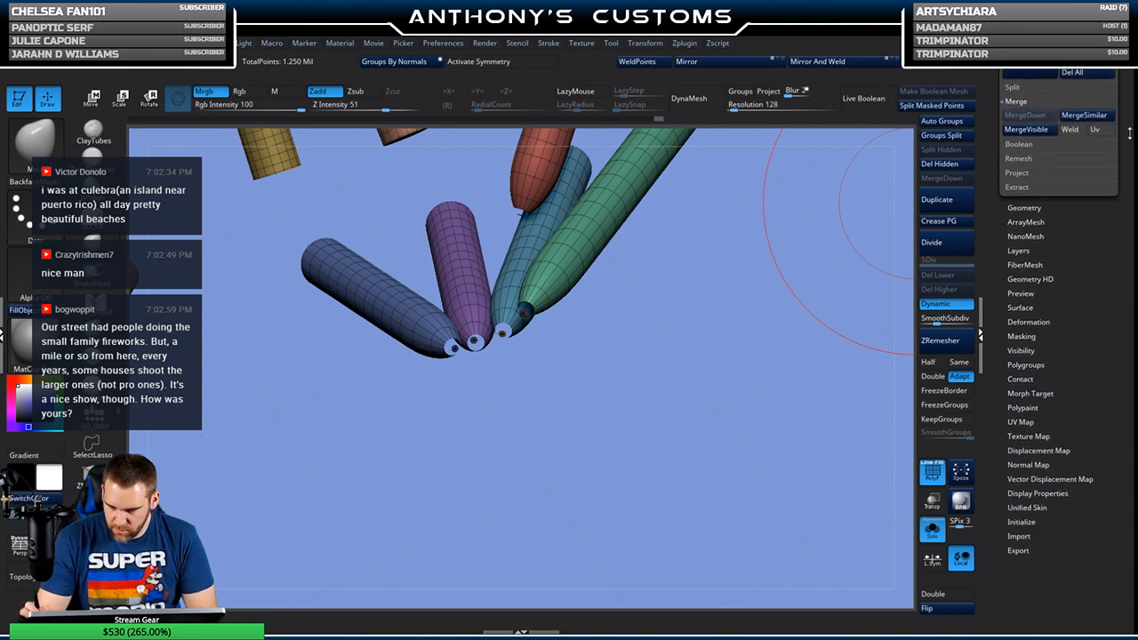
{"action": "left_click", "coordinate": [1025, 354]}
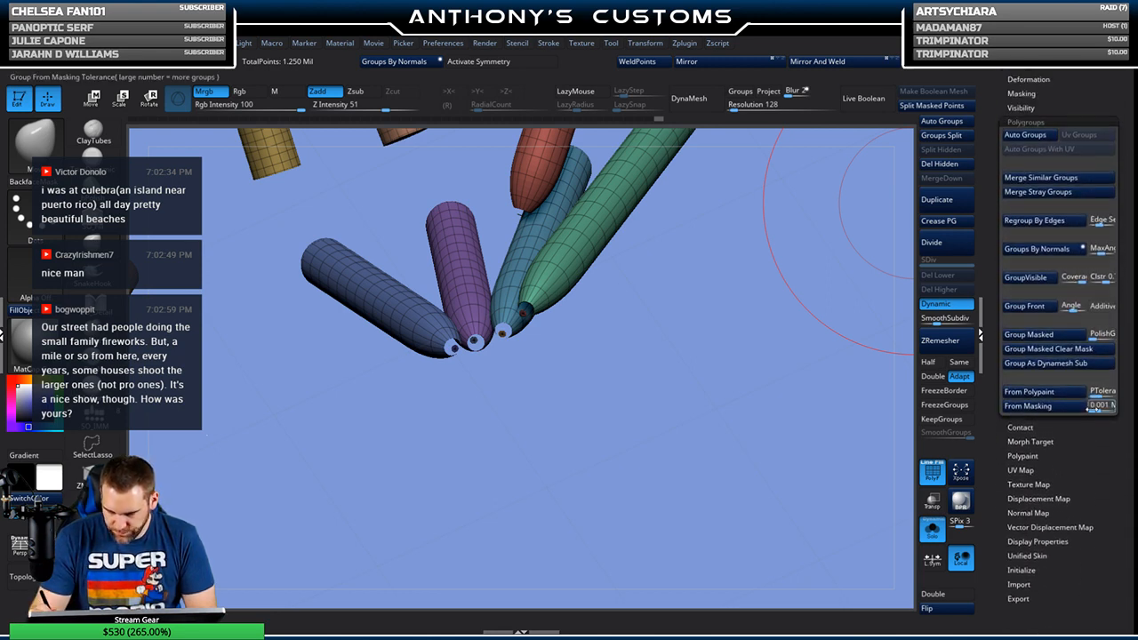
{"action": "left_click", "coordinate": [1057, 179]}
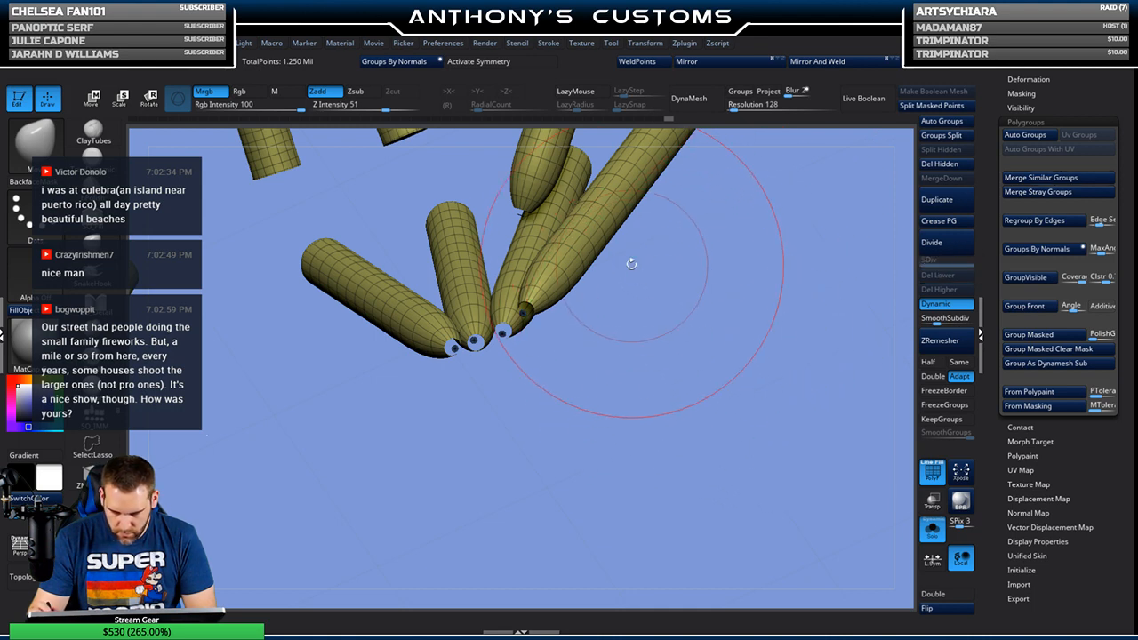
Step: Isolate the small inner cap faces at the cylinder tips, invert the visibility and delete the hidden caps
{"action": "left_click", "coordinate": [502, 333], "text": "ctrl+shift"}
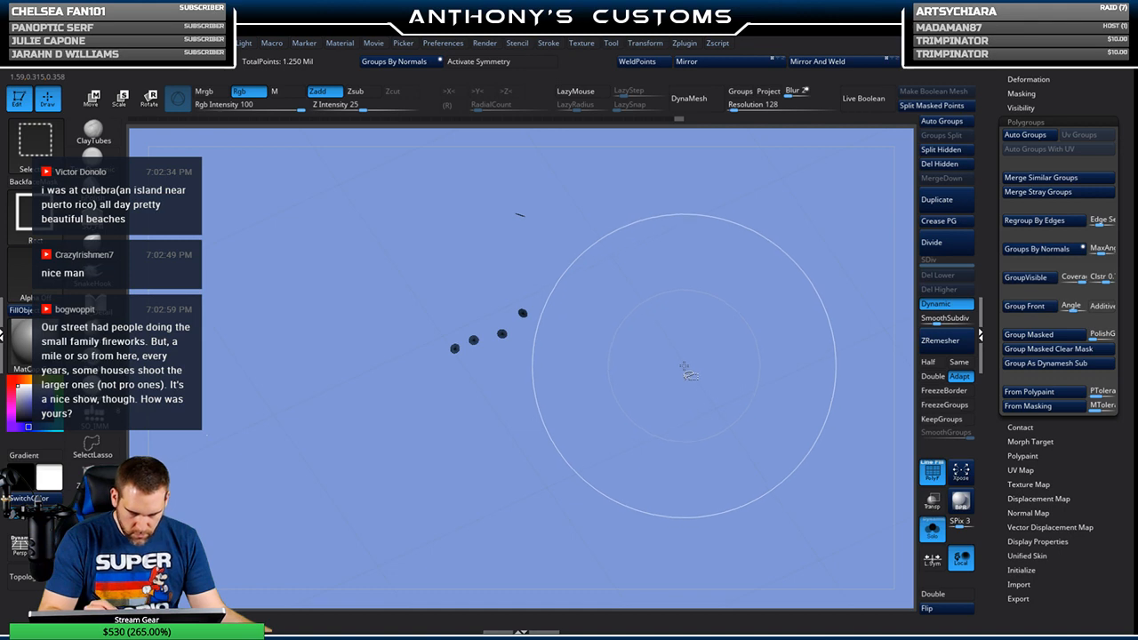
{"action": "left_click", "coordinate": [685, 372], "text": "ctrl+shift"}
{"action": "left_click_drag", "start_coordinate": [640, 394], "coordinate": [519, 404]}
{"action": "left_click_drag", "start_coordinate": [611, 407], "coordinate": [528, 462], "text": "alt"}
{"action": "mouse_move", "coordinate": [803, 343]}
{"action": "left_mouse_down"}
{"action": "mouse_move", "coordinate": [782, 262]}
{"action": "mouse_move", "coordinate": [814, 235]}
{"action": "mouse_move", "coordinate": [800, 204]}
{"action": "mouse_move", "coordinate": [715, 211]}
{"action": "mouse_move", "coordinate": [702, 320]}
{"action": "mouse_move", "coordinate": [655, 437]}
{"action": "mouse_move", "coordinate": [445, 448]}
{"action": "mouse_move", "coordinate": [426, 464]}
{"action": "mouse_move", "coordinate": [470, 465]}
{"action": "left_mouse_up"}
{"action": "left_click_drag", "start_coordinate": [539, 470], "coordinate": [455, 440]}
{"action": "left_click_drag", "start_coordinate": [529, 442], "coordinate": [538, 442]}
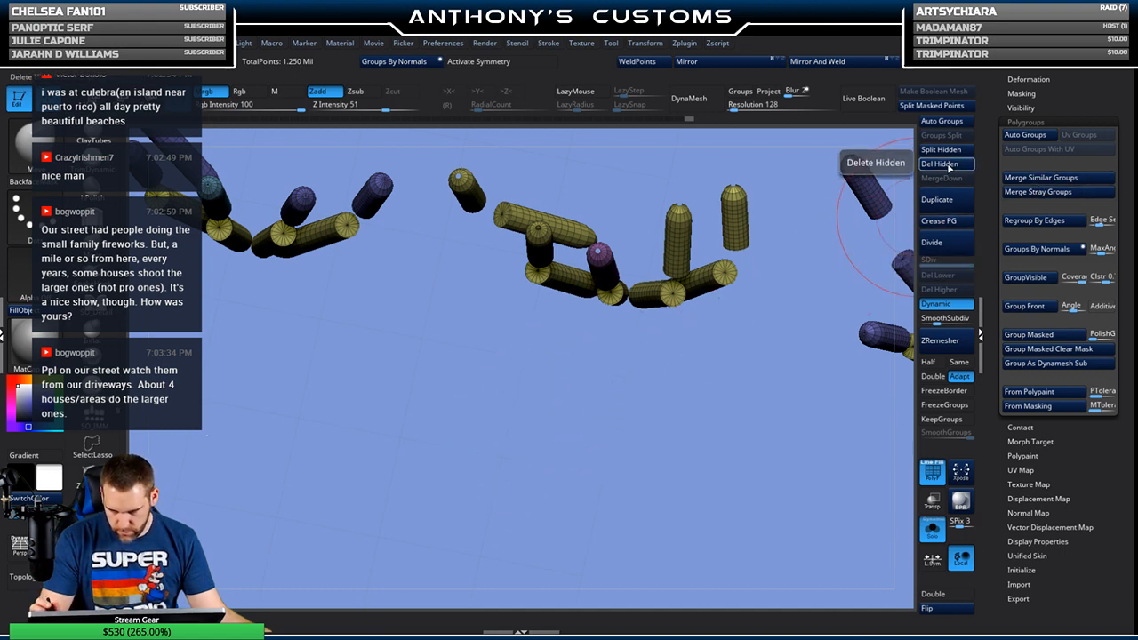
{"action": "left_click", "coordinate": [955, 167]}
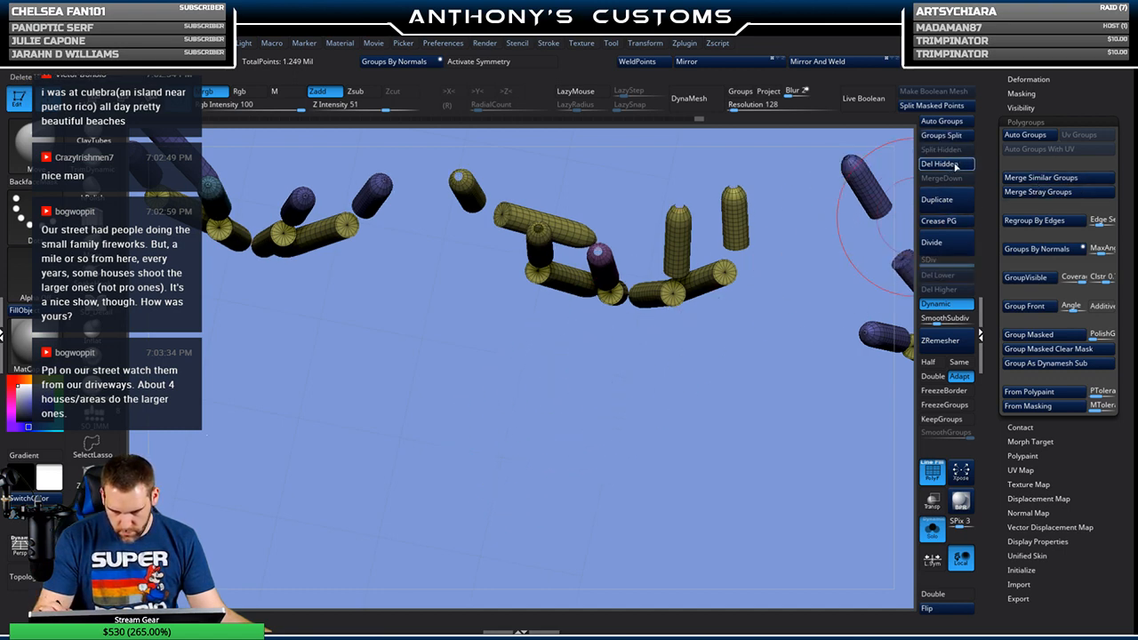
Step: Turn off dynamic subdivision and try ZModeler actions on the open tip of a finger cylinder
{"action": "mouse_move", "coordinate": [783, 254]}
{"action": "left_mouse_down"}
{"action": "mouse_move", "coordinate": [640, 313]}
{"action": "mouse_move", "coordinate": [576, 441]}
{"action": "mouse_move", "coordinate": [594, 429]}
{"action": "mouse_move", "coordinate": [618, 461]}
{"action": "mouse_move", "coordinate": [598, 476]}
{"action": "mouse_move", "coordinate": [613, 457]}
{"action": "mouse_move", "coordinate": [549, 453]}
{"action": "mouse_move", "coordinate": [542, 490]}
{"action": "mouse_move", "coordinate": [541, 474]}
{"action": "mouse_move", "coordinate": [675, 418]}
{"action": "mouse_move", "coordinate": [651, 403]}
{"action": "mouse_move", "coordinate": [653, 512]}
{"action": "mouse_move", "coordinate": [502, 499]}
{"action": "mouse_move", "coordinate": [650, 447]}
{"action": "mouse_move", "coordinate": [622, 480]}
{"action": "mouse_move", "coordinate": [634, 498]}
{"action": "mouse_move", "coordinate": [664, 377]}
{"action": "mouse_move", "coordinate": [578, 445]}
{"action": "mouse_move", "coordinate": [496, 457]}
{"action": "mouse_move", "coordinate": [653, 411]}
{"action": "left_mouse_up"}
{"action": "key", "text": "f"}
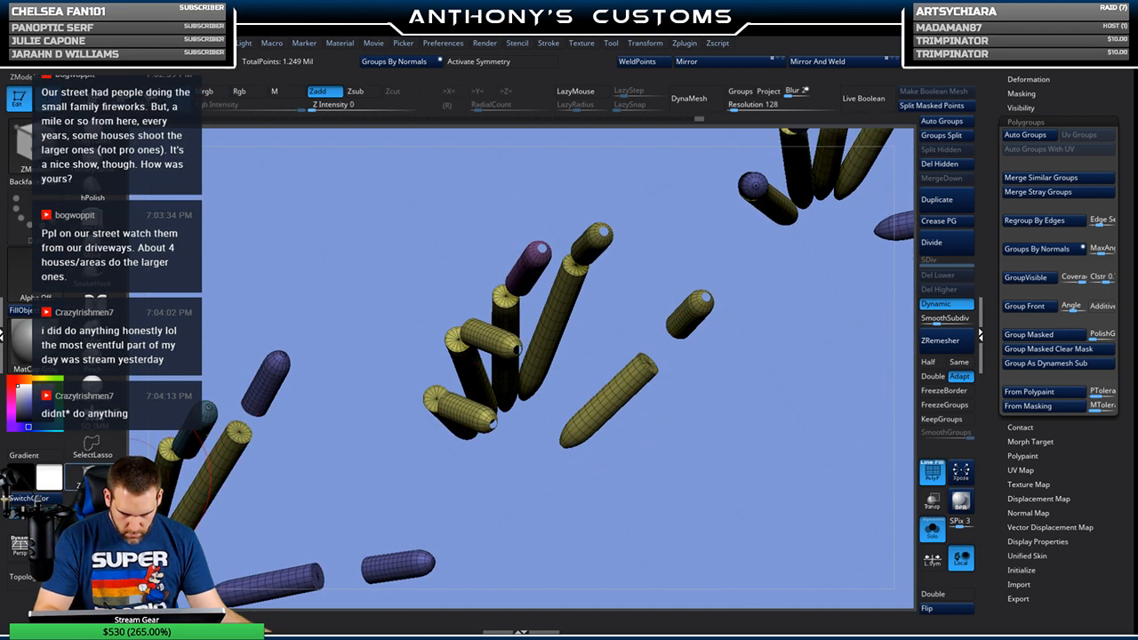
{"action": "left_click_drag", "start_coordinate": [452, 438], "coordinate": [402, 427]}
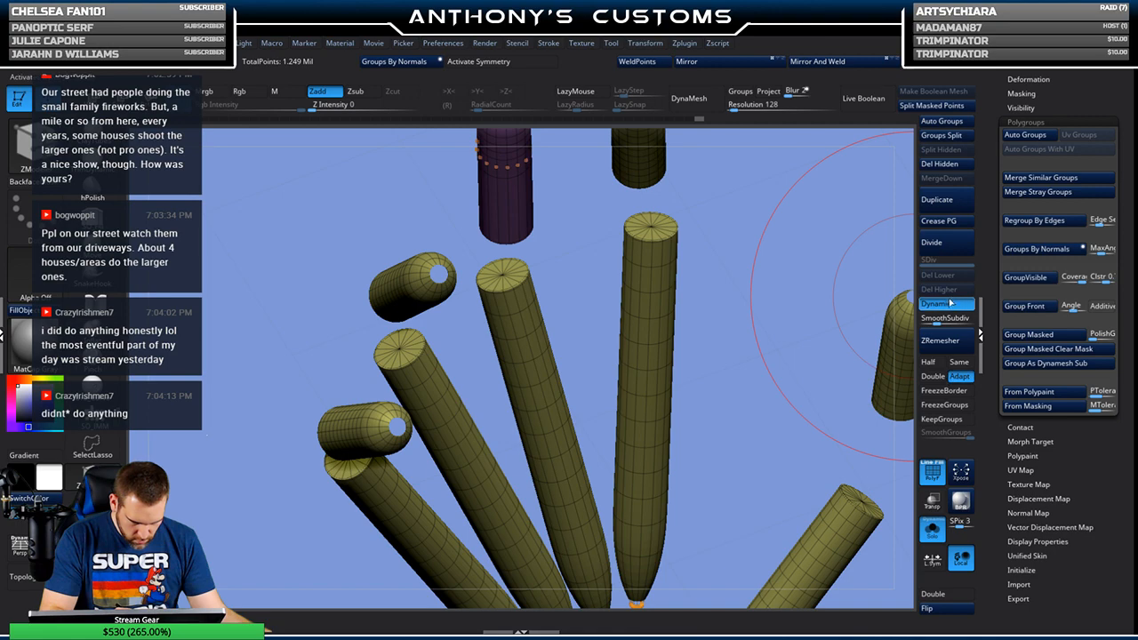
{"action": "mouse_move", "coordinate": [729, 338]}
{"action": "left_mouse_down"}
{"action": "mouse_move", "coordinate": [655, 295]}
{"action": "mouse_move", "coordinate": [660, 334]}
{"action": "mouse_move", "coordinate": [521, 388]}
{"action": "mouse_move", "coordinate": [425, 360]}
{"action": "mouse_move", "coordinate": [1121, 188]}
{"action": "left_mouse_up"}
{"action": "left_click_drag", "start_coordinate": [554, 270], "coordinate": [514, 349]}
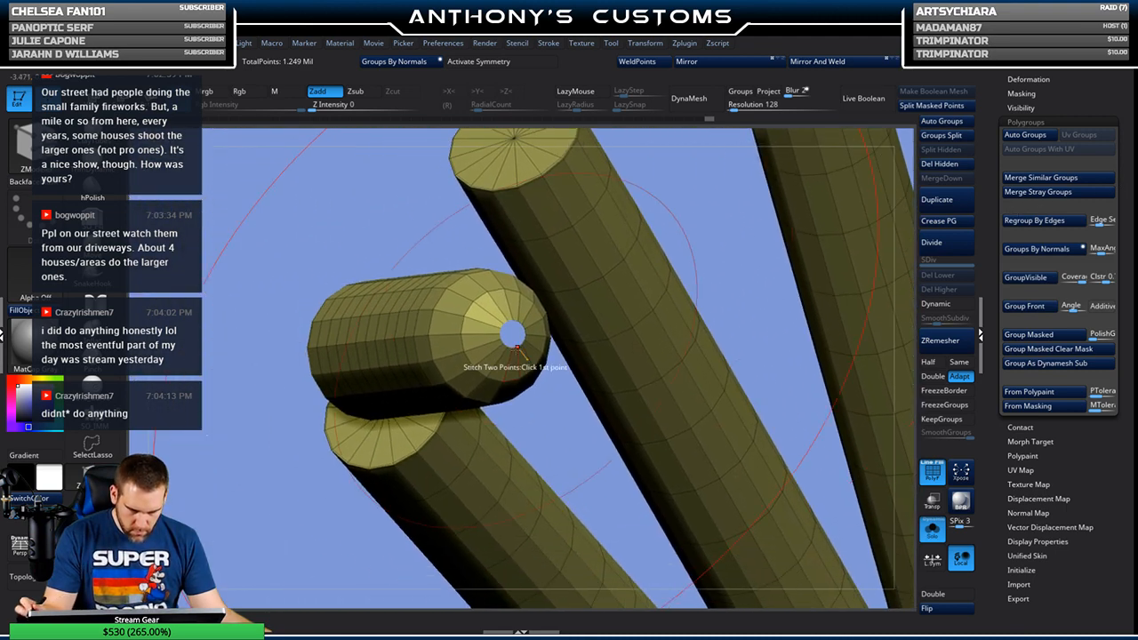
{"action": "key", "text": "space"}
{"action": "left_click", "coordinate": [426, 333]}
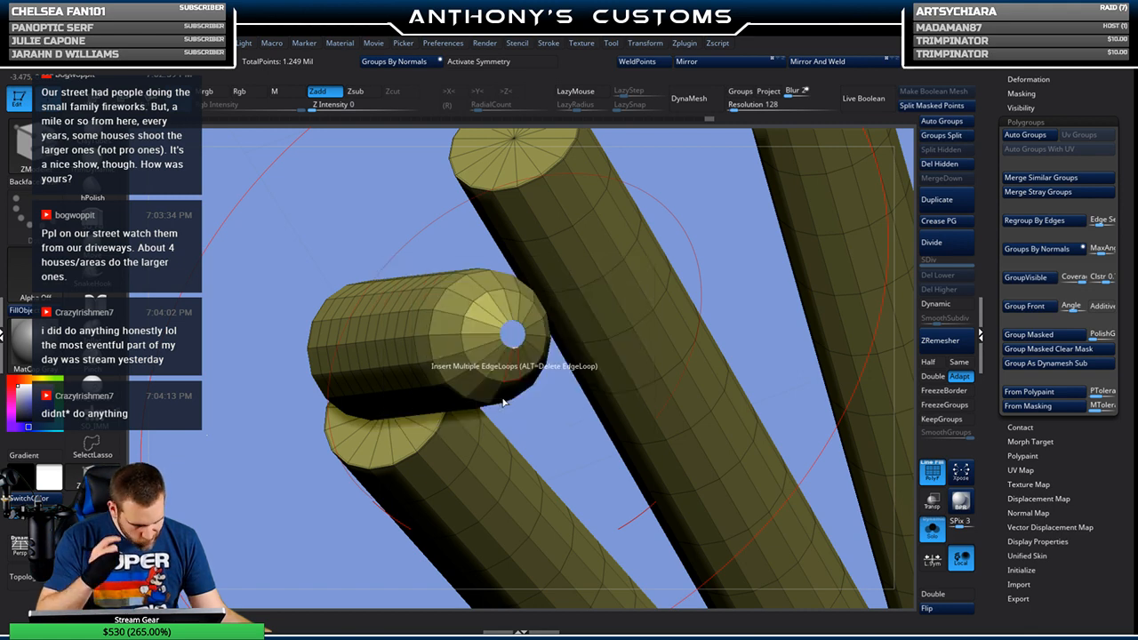
Step: Close the open holes at the cylinder tips with Close Holes from the Modify Topology functions
{"action": "left_click_drag", "start_coordinate": [1093, 99], "coordinate": [1089, 155]}
{"action": "left_click", "coordinate": [1031, 111]}
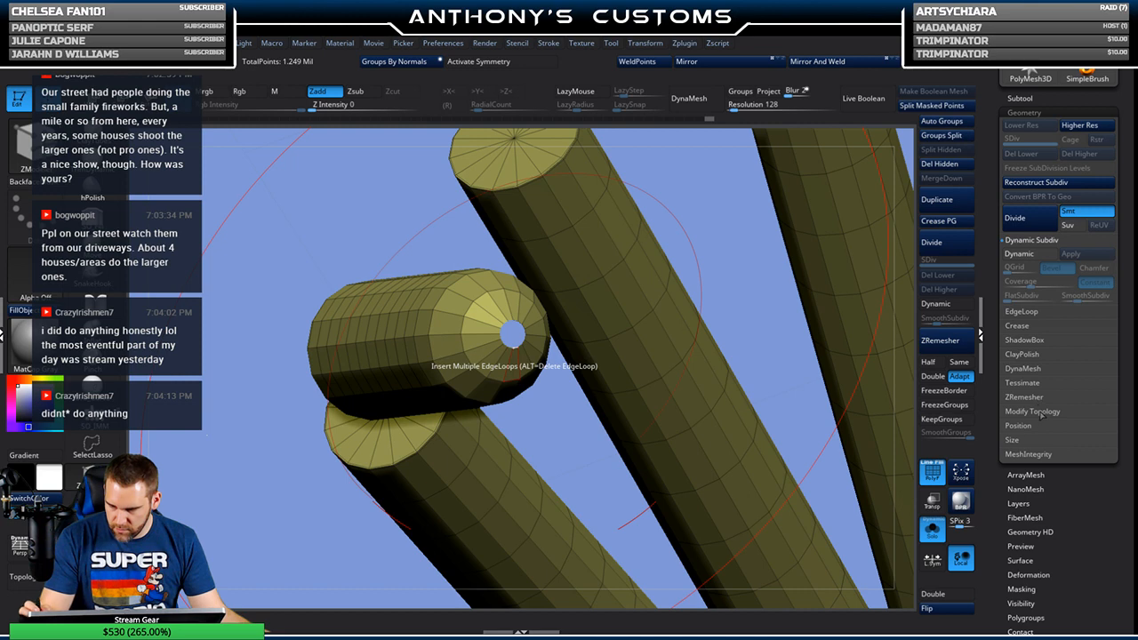
{"action": "left_click", "coordinate": [1039, 412]}
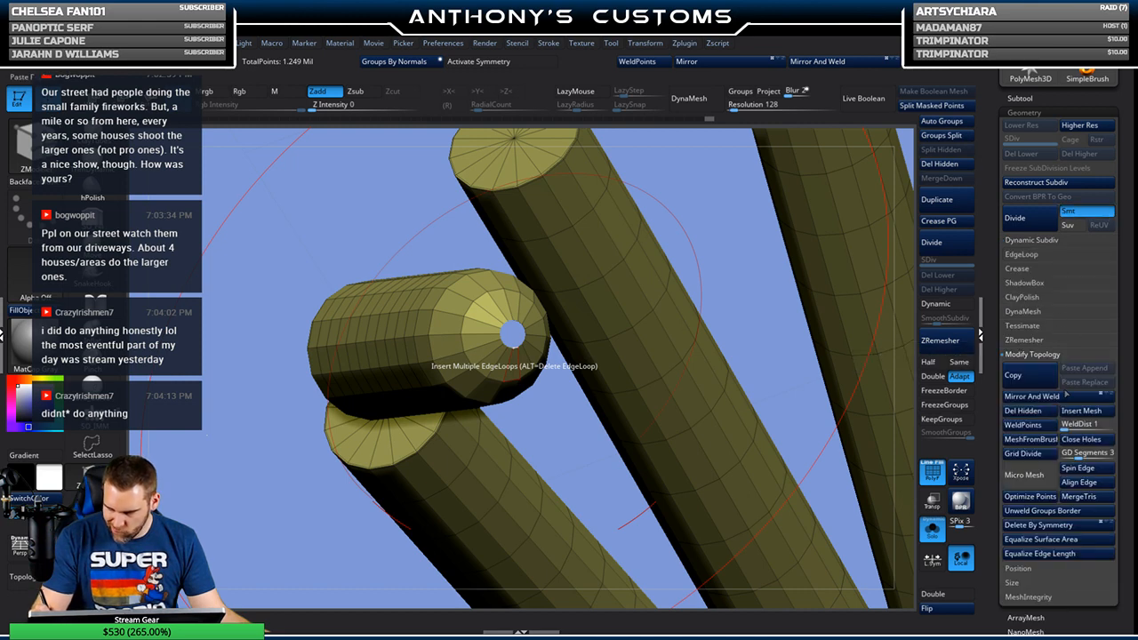
{"action": "left_click", "coordinate": [1091, 440]}
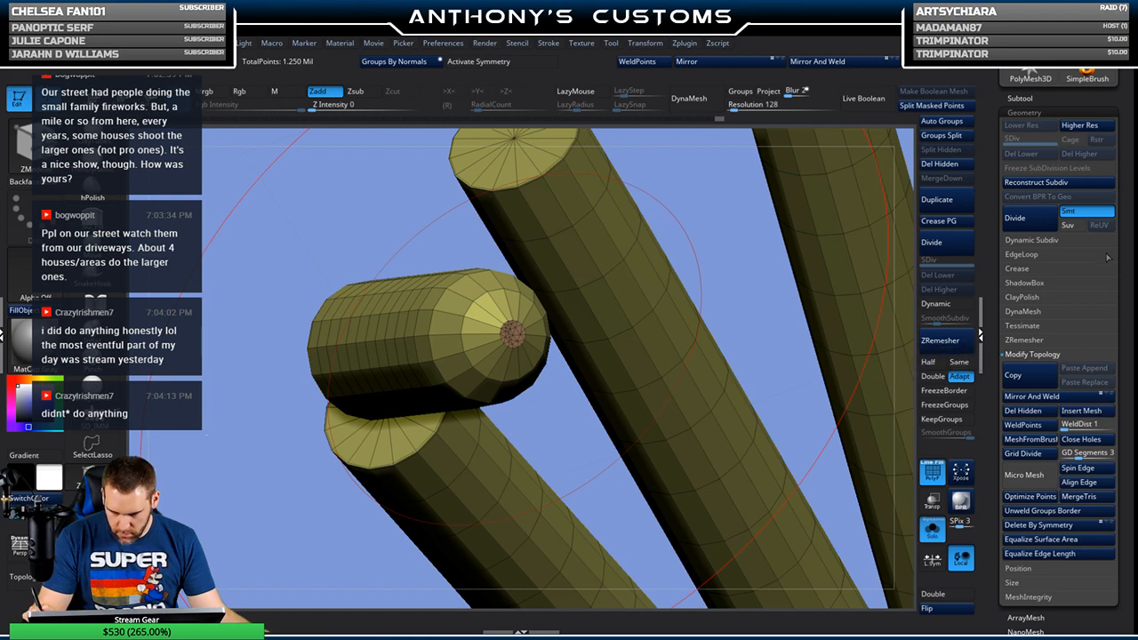
Step: Auto-group the closed cylinders into separate polygroups and reactivate dynamic subdivision with a higher SmoothSubdiv level
{"action": "key", "text": "f"}
{"action": "left_click_drag", "start_coordinate": [803, 355], "coordinate": [657, 487], "text": "alt"}
{"action": "mouse_move", "coordinate": [758, 363]}
{"action": "left_mouse_down"}
{"action": "mouse_move", "coordinate": [765, 450]}
{"action": "mouse_move", "coordinate": [780, 397]}
{"action": "mouse_move", "coordinate": [811, 432]}
{"action": "mouse_move", "coordinate": [800, 391]}
{"action": "left_mouse_up"}
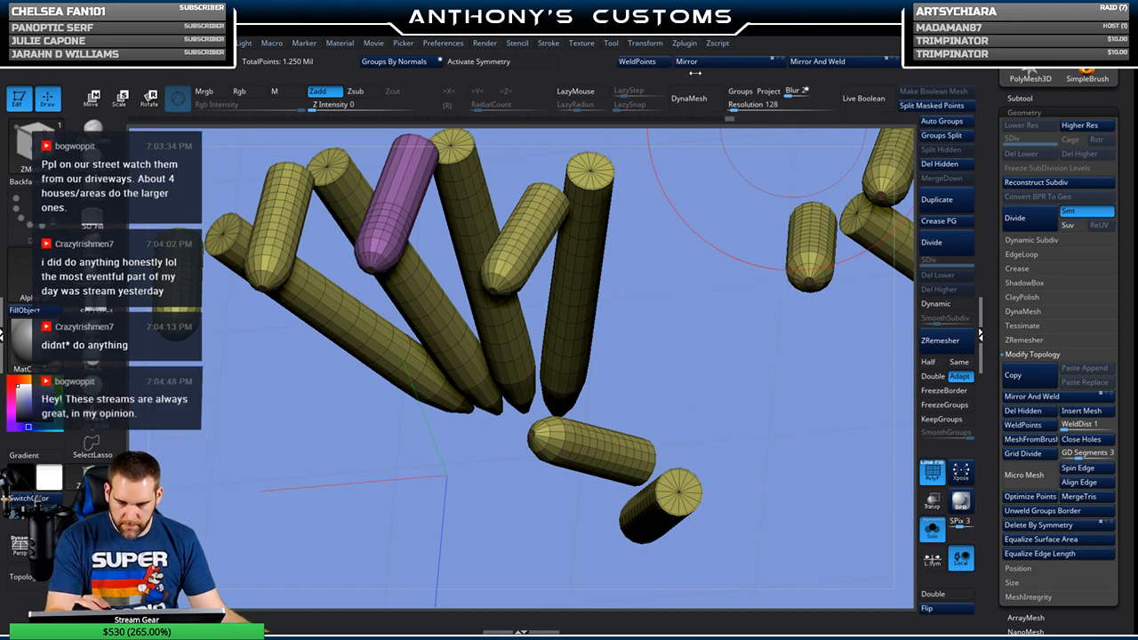
{"action": "left_click", "coordinate": [954, 125]}
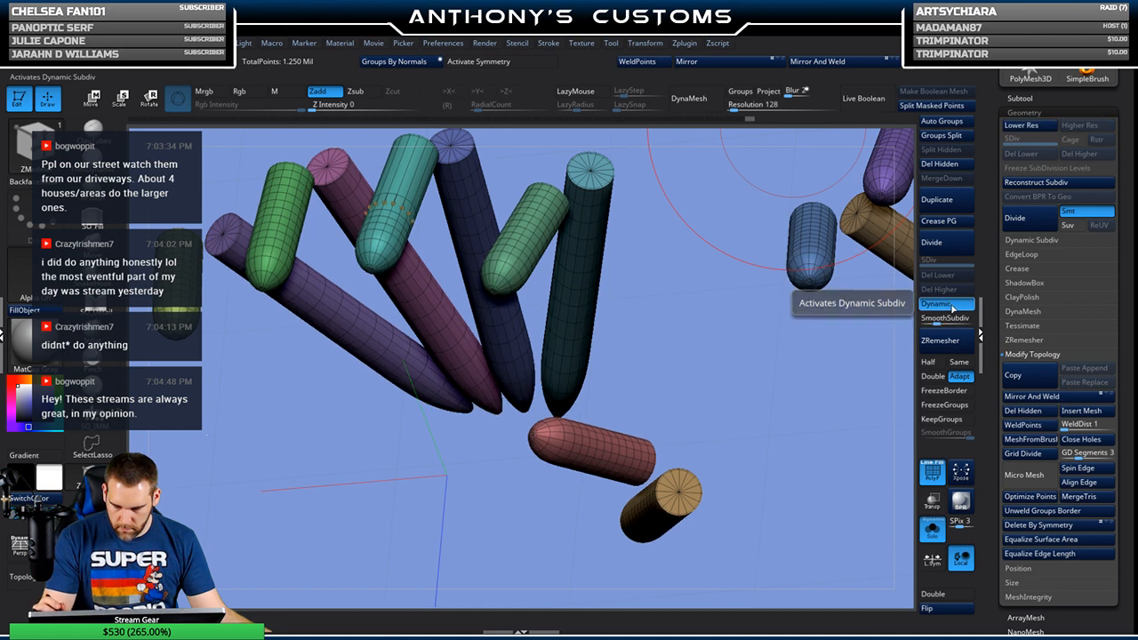
{"action": "left_click", "coordinate": [957, 304]}
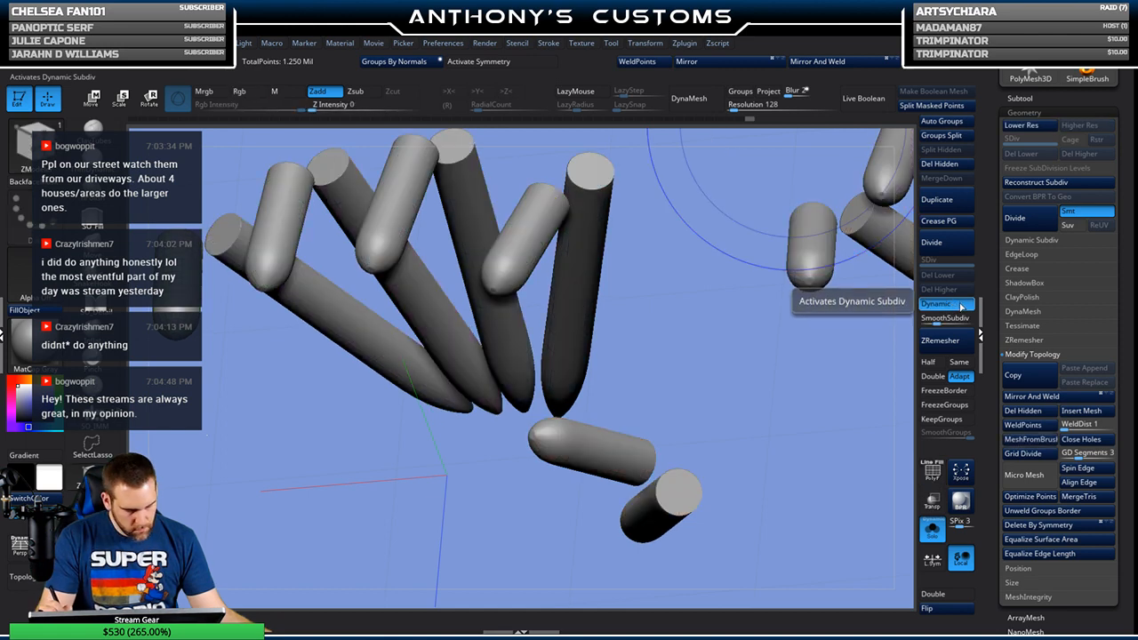
{"action": "left_click", "coordinate": [948, 321]}
Step: Show all hand subtools again and examine how the smoothed tendon and finger cylinders sit on them
{"action": "left_click", "coordinate": [932, 528]}
{"action": "mouse_move", "coordinate": [788, 528]}
{"action": "left_mouse_down", "text": "alt"}
{"action": "mouse_move", "coordinate": [756, 407]}
{"action": "mouse_move", "coordinate": [757, 446]}
{"action": "mouse_move", "coordinate": [741, 427]}
{"action": "mouse_move", "coordinate": [533, 446]}
{"action": "mouse_move", "coordinate": [764, 385]}
{"action": "mouse_move", "coordinate": [745, 474]}
{"action": "mouse_move", "coordinate": [578, 434]}
{"action": "mouse_move", "coordinate": [747, 388]}
{"action": "mouse_move", "coordinate": [636, 439]}
{"action": "mouse_move", "coordinate": [722, 486]}
{"action": "mouse_move", "coordinate": [719, 508]}
{"action": "mouse_move", "coordinate": [715, 491]}
{"action": "left_mouse_up", "text": "alt"}
{"action": "left_click_drag", "start_coordinate": [618, 463], "coordinate": [794, 399], "text": "alt"}
{"action": "mouse_move", "coordinate": [731, 435]}
{"action": "left_mouse_down"}
{"action": "mouse_move", "coordinate": [737, 467]}
{"action": "mouse_move", "coordinate": [723, 459]}
{"action": "left_mouse_up"}
{"action": "left_click_drag", "start_coordinate": [656, 475], "coordinate": [659, 463]}
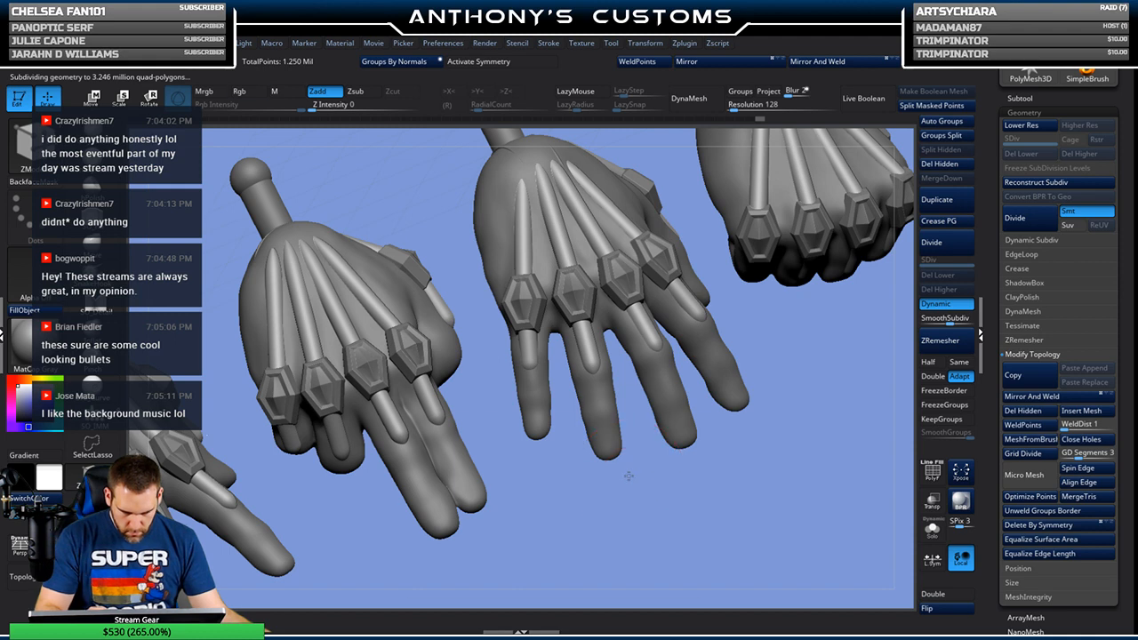
Step: Reduce the brush draw size, check the tendons and finger cylinders across the hands, and save the project
{"action": "key", "text": "space"}
{"action": "left_click_drag", "start_coordinate": [626, 426], "coordinate": [633, 427]}
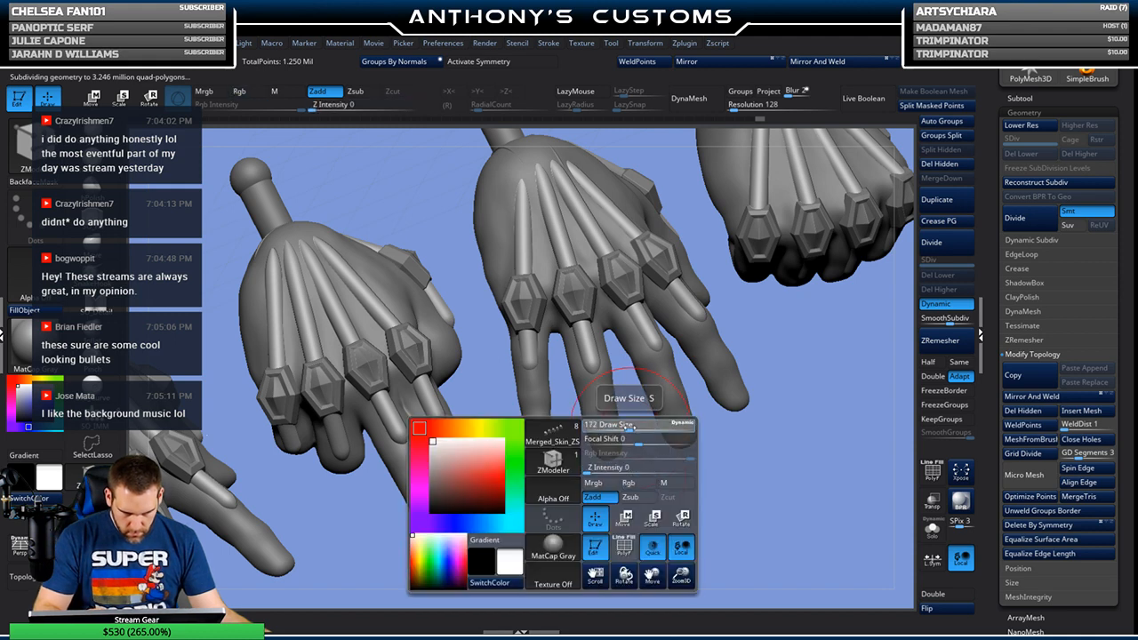
{"action": "left_click", "coordinate": [599, 361]}
{"action": "key", "text": "shift"}
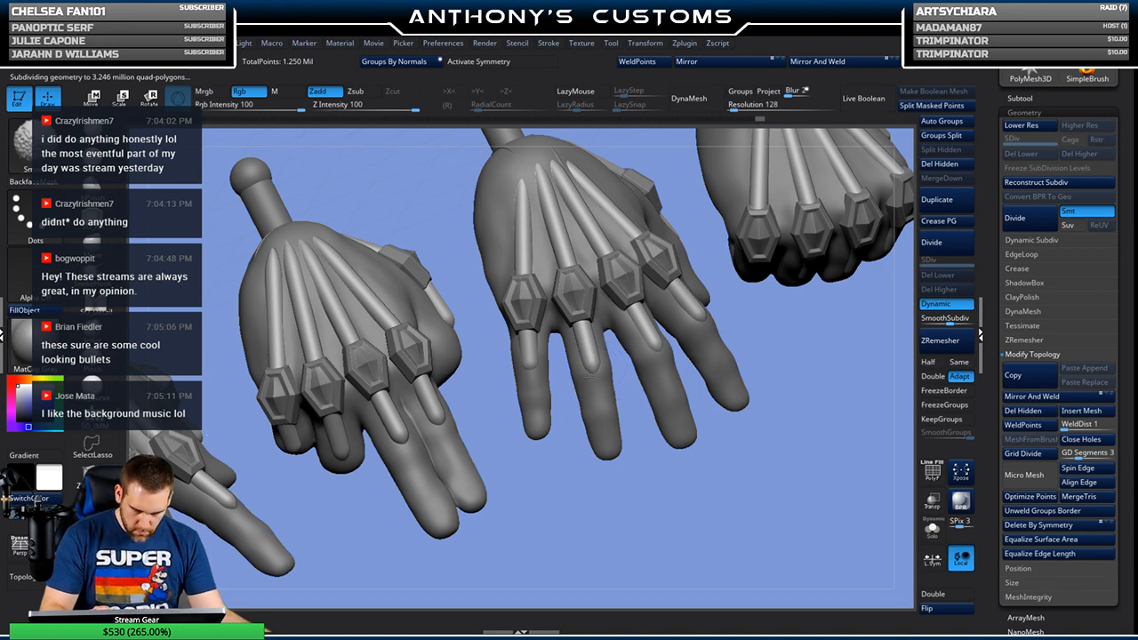
{"action": "left_click_drag", "start_coordinate": [650, 452], "coordinate": [648, 445]}
{"action": "left_click_drag", "start_coordinate": [619, 513], "coordinate": [671, 509]}
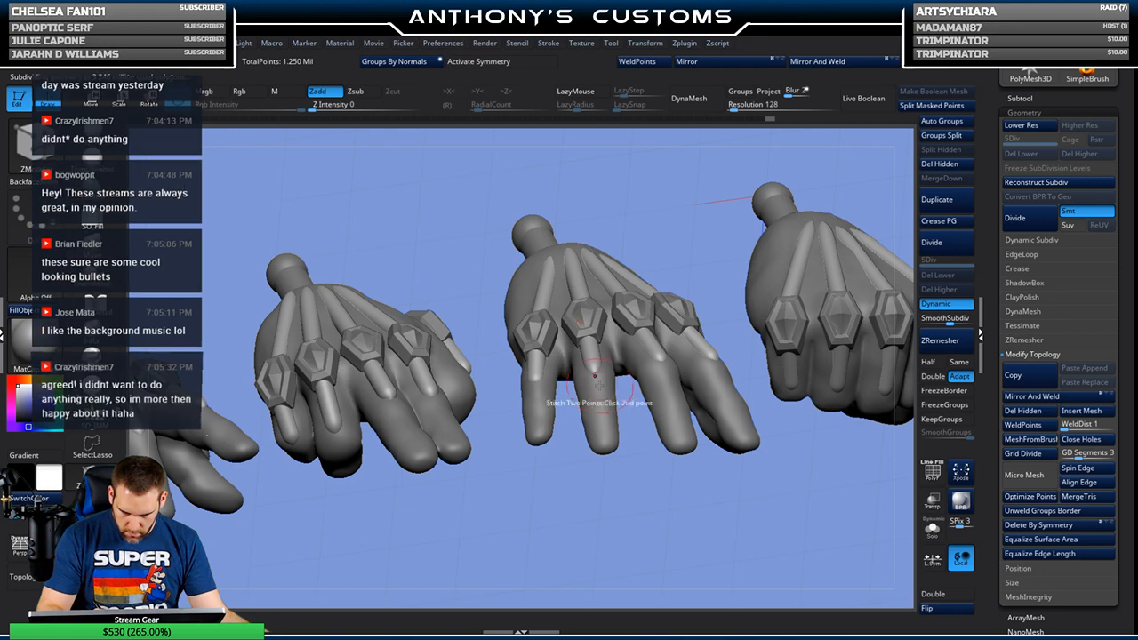
{"action": "key", "text": "shift"}
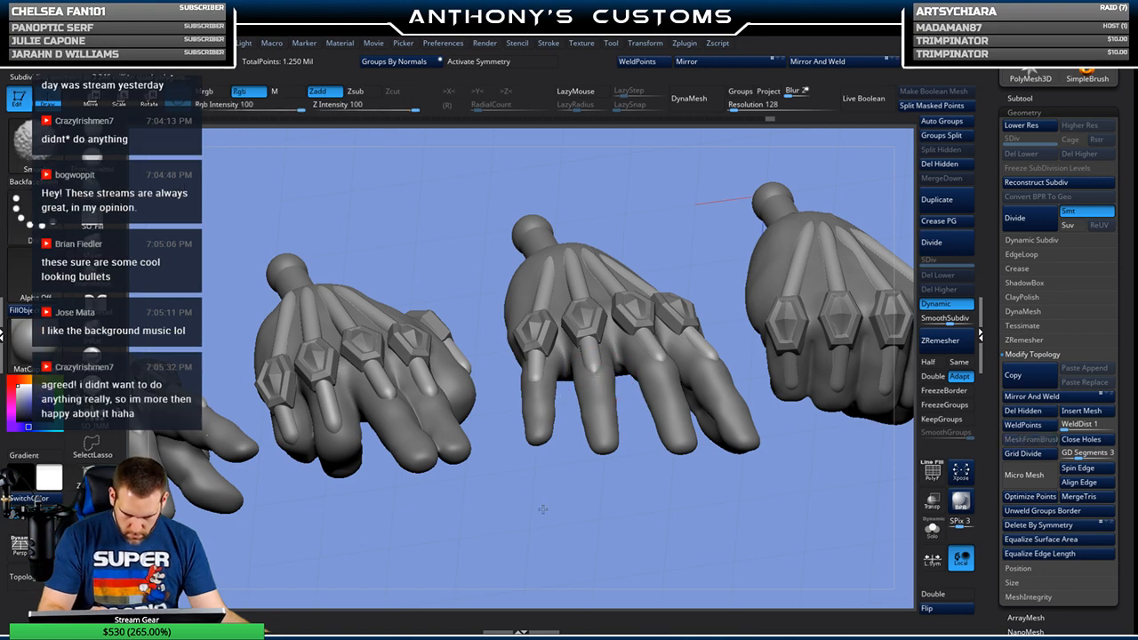
{"action": "mouse_move", "coordinate": [537, 514]}
{"action": "left_mouse_down"}
{"action": "mouse_move", "coordinate": [539, 483]}
{"action": "mouse_move", "coordinate": [580, 524]}
{"action": "left_mouse_up"}
{"action": "key", "text": "ctrl"}
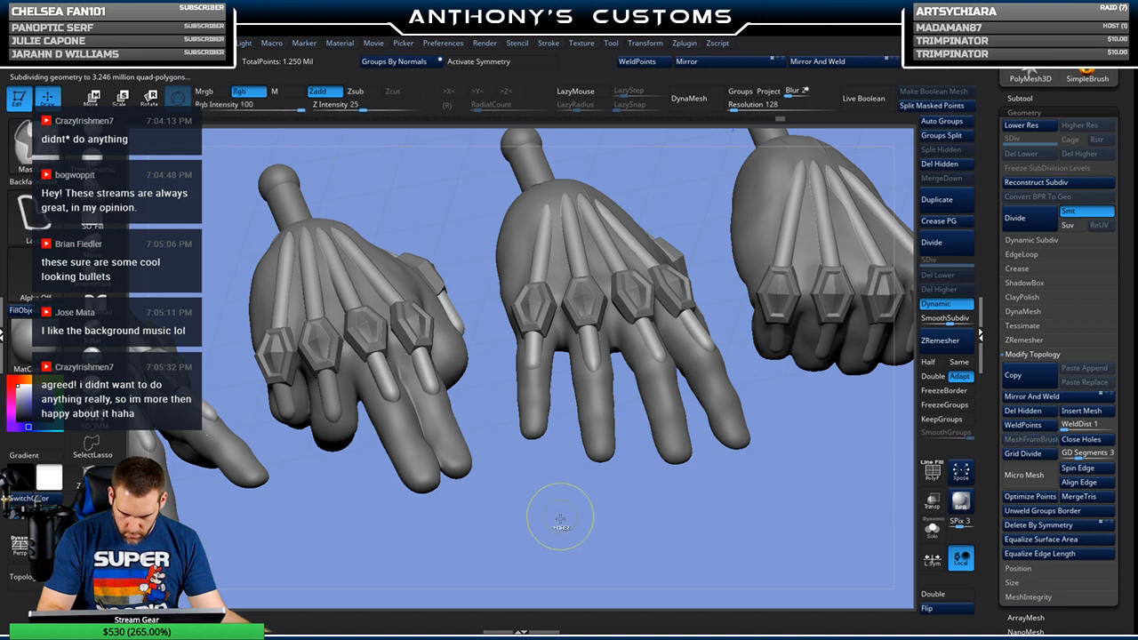
{"action": "mouse_move", "coordinate": [562, 516]}
{"action": "left_mouse_down"}
{"action": "mouse_move", "coordinate": [559, 464]}
{"action": "mouse_move", "coordinate": [558, 476]}
{"action": "mouse_move", "coordinate": [621, 428]}
{"action": "mouse_move", "coordinate": [554, 466]}
{"action": "mouse_move", "coordinate": [213, 272]}
{"action": "left_mouse_up"}
{"action": "mouse_move", "coordinate": [579, 457]}
{"action": "left_mouse_down"}
{"action": "mouse_move", "coordinate": [590, 457]}
{"action": "mouse_move", "coordinate": [556, 456]}
{"action": "mouse_move", "coordinate": [554, 474]}
{"action": "mouse_move", "coordinate": [601, 427]}
{"action": "mouse_move", "coordinate": [618, 368]}
{"action": "mouse_move", "coordinate": [710, 398]}
{"action": "mouse_move", "coordinate": [738, 472]}
{"action": "mouse_move", "coordinate": [604, 468]}
{"action": "mouse_move", "coordinate": [653, 447]}
{"action": "mouse_move", "coordinate": [646, 457]}
{"action": "mouse_move", "coordinate": [631, 458]}
{"action": "mouse_move", "coordinate": [633, 433]}
{"action": "mouse_move", "coordinate": [673, 442]}
{"action": "mouse_move", "coordinate": [681, 468]}
{"action": "mouse_move", "coordinate": [693, 386]}
{"action": "mouse_move", "coordinate": [688, 483]}
{"action": "mouse_move", "coordinate": [804, 376]}
{"action": "mouse_move", "coordinate": [833, 431]}
{"action": "mouse_move", "coordinate": [668, 453]}
{"action": "mouse_move", "coordinate": [704, 489]}
{"action": "mouse_move", "coordinate": [722, 472]}
{"action": "mouse_move", "coordinate": [630, 419]}
{"action": "left_mouse_up"}
{"action": "key", "text": "ctrl+s"}
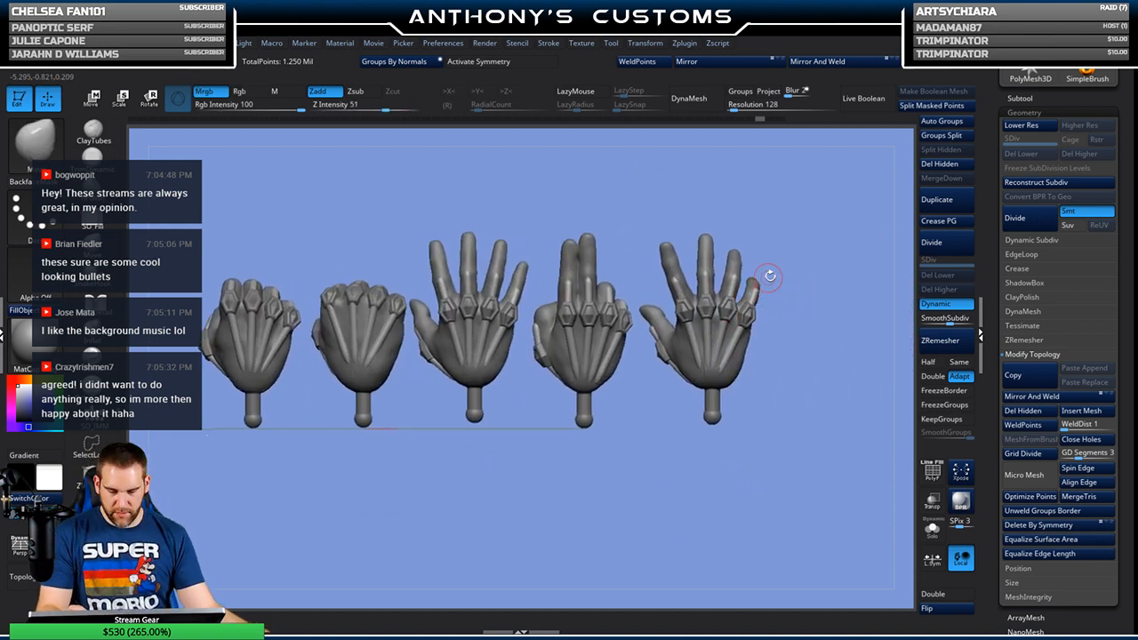
Step: Select the last open hand in the row, subtool Merged_Skin_ZSphere3_6, and isolate it in Solo mode
{"action": "left_click_drag", "start_coordinate": [829, 302], "coordinate": [823, 392], "text": "alt"}
{"action": "left_click_drag", "start_coordinate": [680, 450], "coordinate": [561, 410], "text": "alt"}
{"action": "left_click_drag", "start_coordinate": [812, 360], "coordinate": [787, 372]}
{"action": "left_click_drag", "start_coordinate": [688, 454], "coordinate": [560, 444], "text": "alt"}
{"action": "mouse_move", "coordinate": [801, 338]}
{"action": "left_mouse_down"}
{"action": "mouse_move", "coordinate": [815, 336]}
{"action": "mouse_move", "coordinate": [783, 326]}
{"action": "mouse_move", "coordinate": [806, 330]}
{"action": "left_mouse_up"}
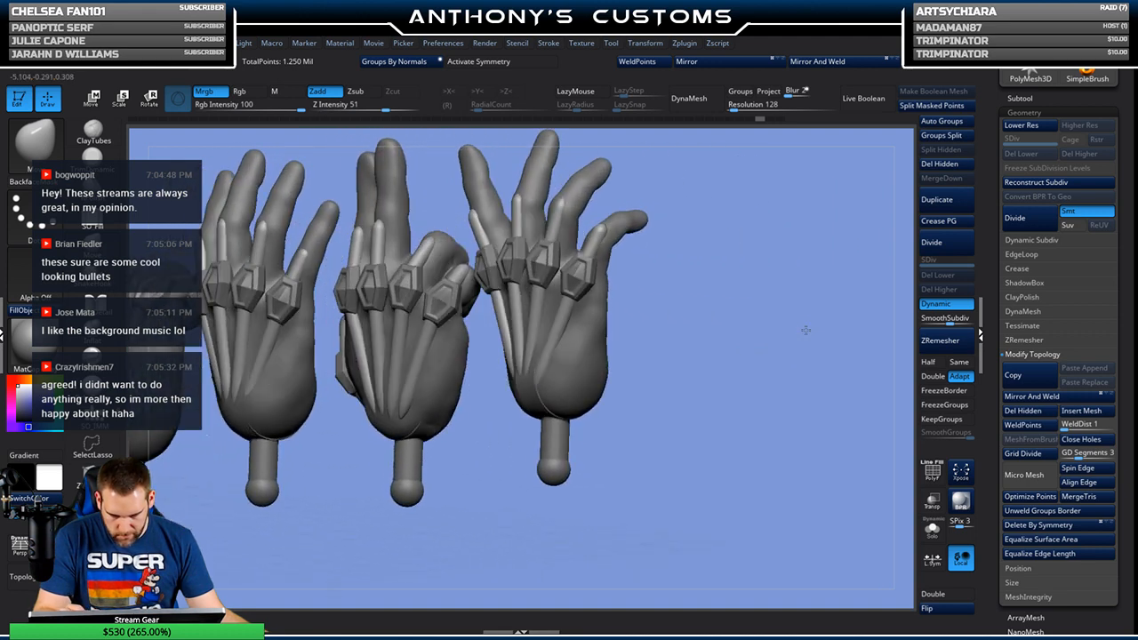
{"action": "left_click", "coordinate": [600, 338], "text": "alt"}
{"action": "left_click", "coordinate": [932, 528]}
{"action": "left_click_drag", "start_coordinate": [783, 495], "coordinate": [813, 480]}
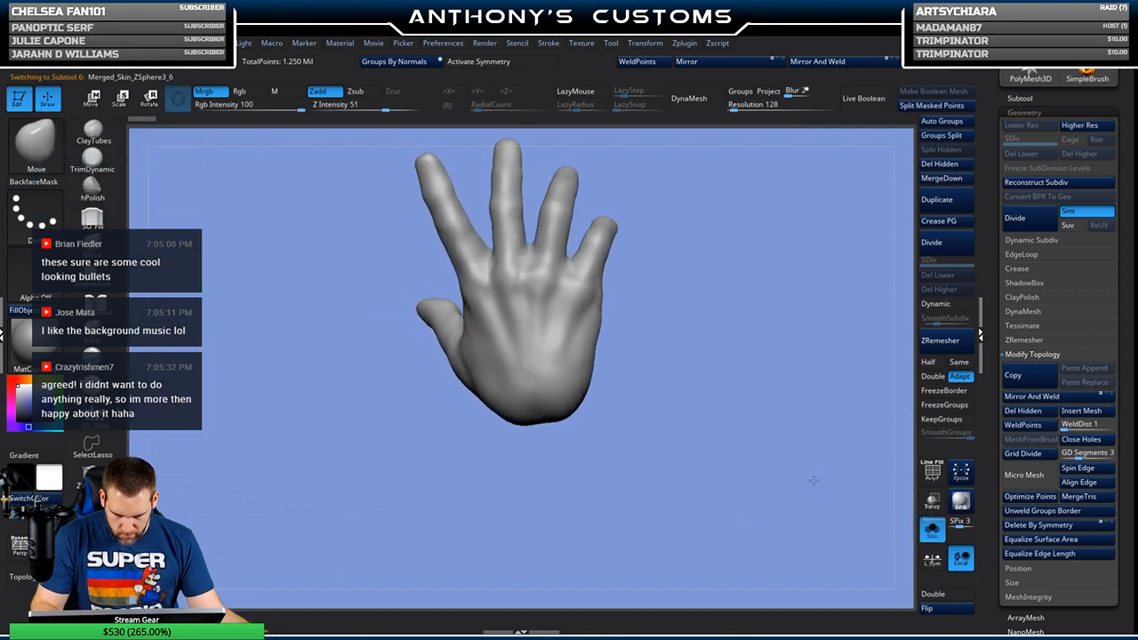
Step: Leave Solo mode, select the knuckle plates subtool Merged_Skin_ZSphere3_13, display its polyframe, and auto-group the plates into separate polygroups
{"action": "left_click", "coordinate": [932, 532]}
{"action": "left_click", "coordinate": [932, 533]}
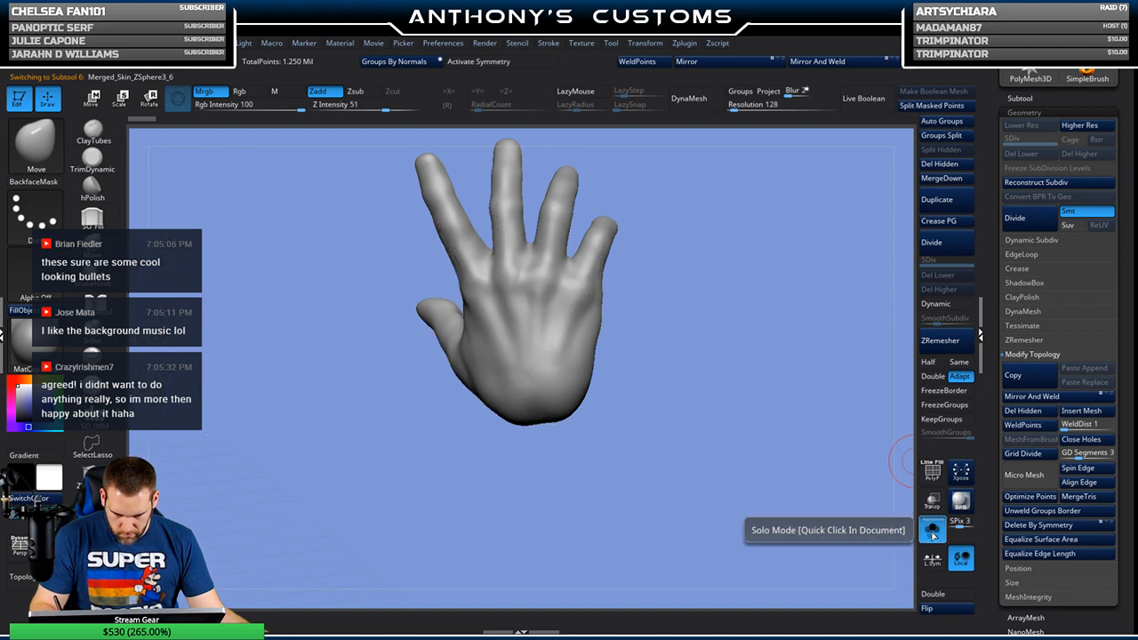
{"action": "left_click", "coordinate": [932, 533]}
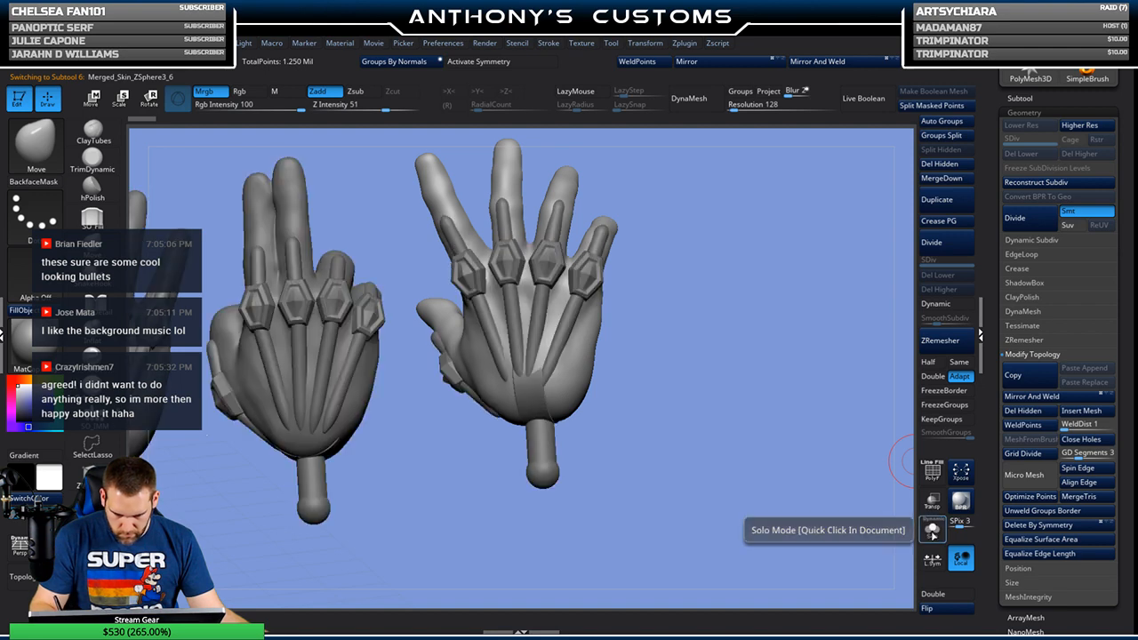
{"action": "left_click", "coordinate": [584, 280], "text": "alt"}
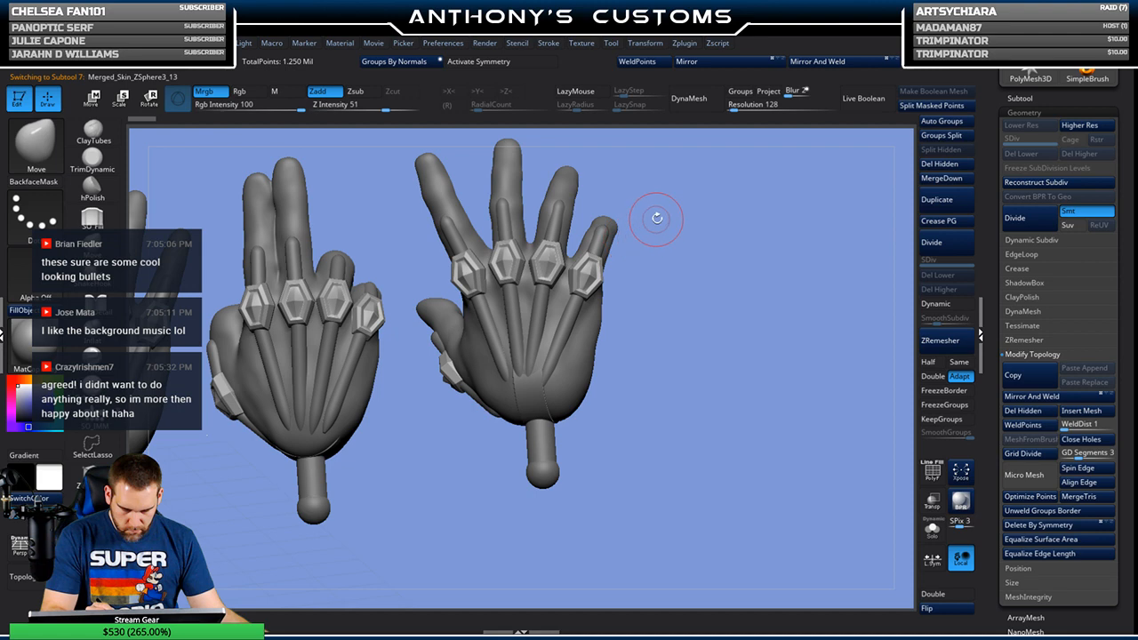
{"action": "key", "text": "w"}
{"action": "key", "text": "shift+f"}
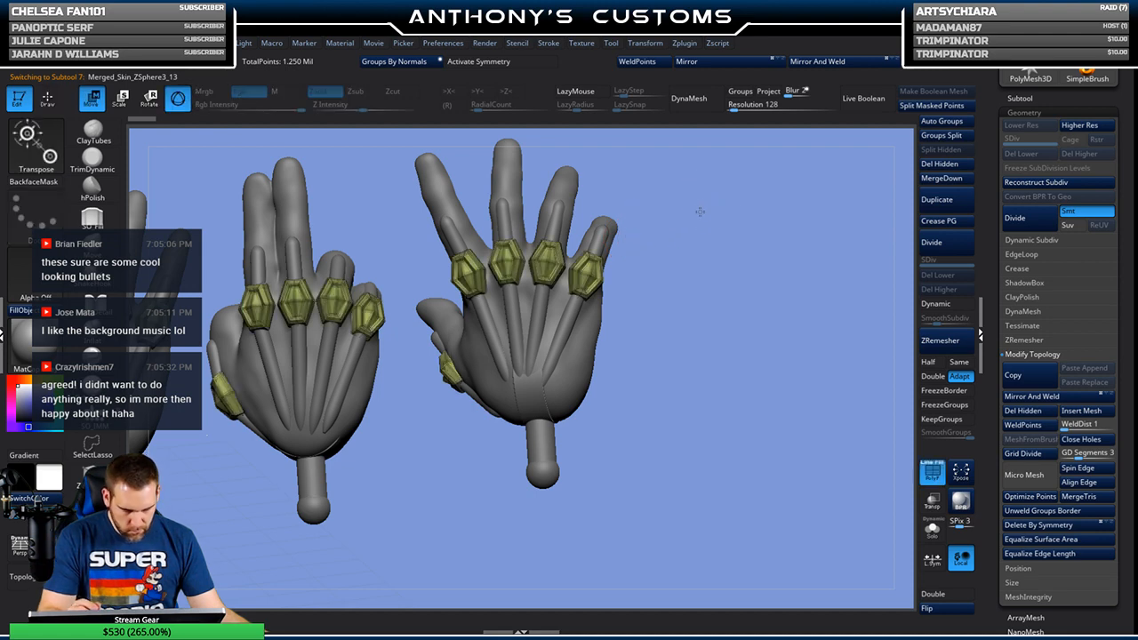
{"action": "left_click_drag", "start_coordinate": [676, 267], "coordinate": [740, 274], "text": "alt"}
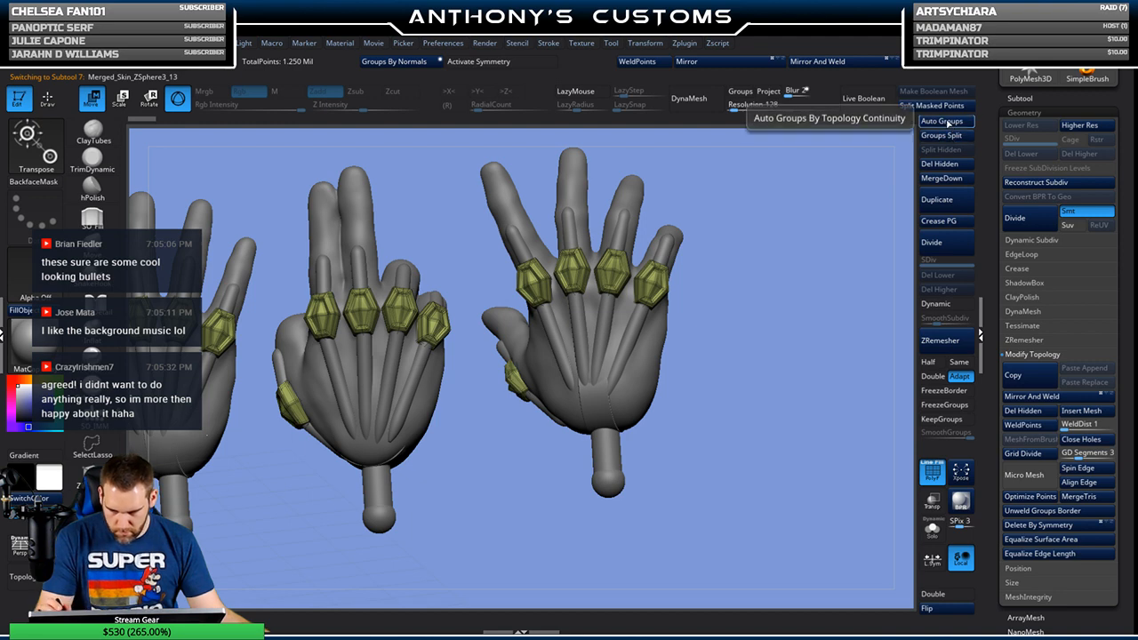
{"action": "left_click", "coordinate": [945, 122]}
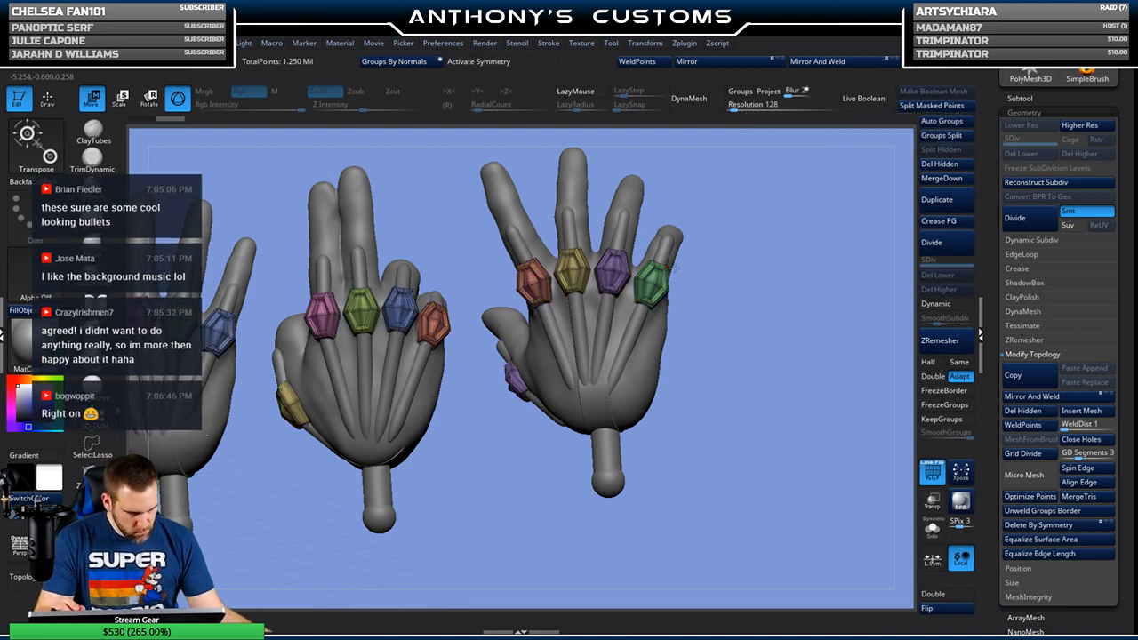
Step: Mask all knuckle plates except the little-finger one on the last hand, align the gizmo to the finger, and adjust the plate's position
{"action": "left_click", "coordinate": [659, 281], "text": "ctrl"}
{"action": "left_click_drag", "start_coordinate": [767, 227], "coordinate": [762, 232]}
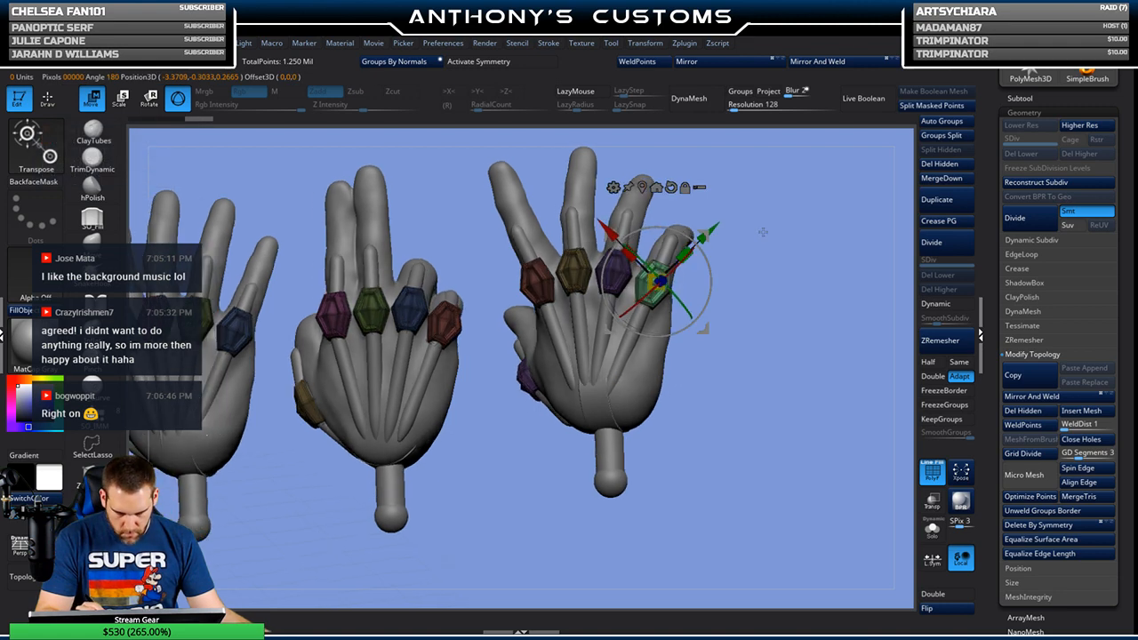
{"action": "left_click", "coordinate": [671, 187], "text": "alt"}
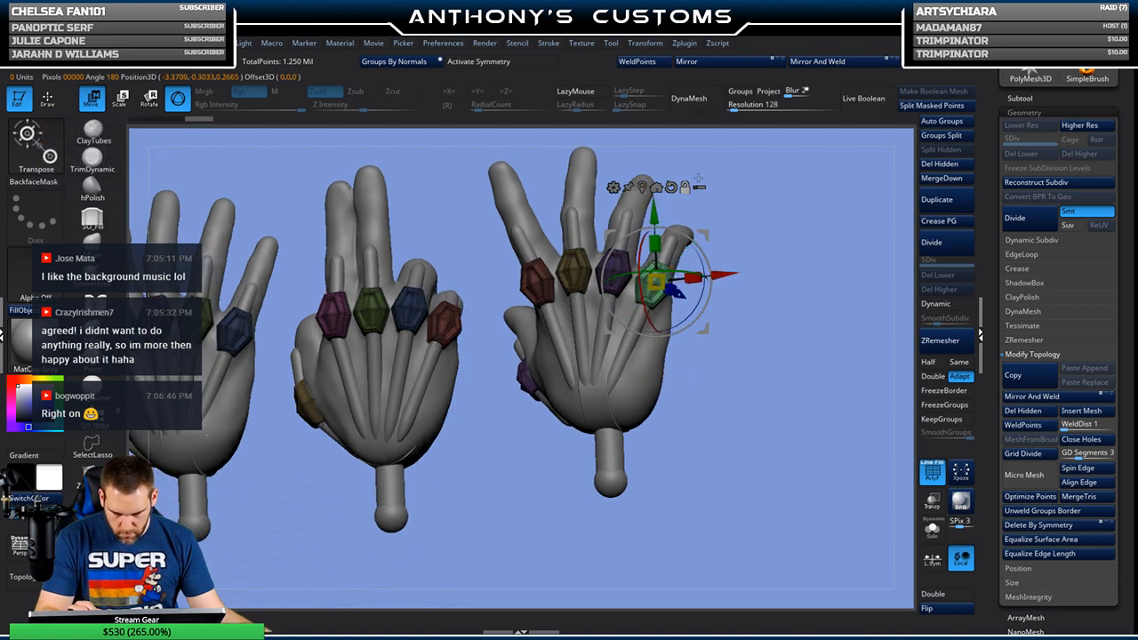
{"action": "left_click_drag", "start_coordinate": [693, 244], "coordinate": [708, 265], "text": "alt"}
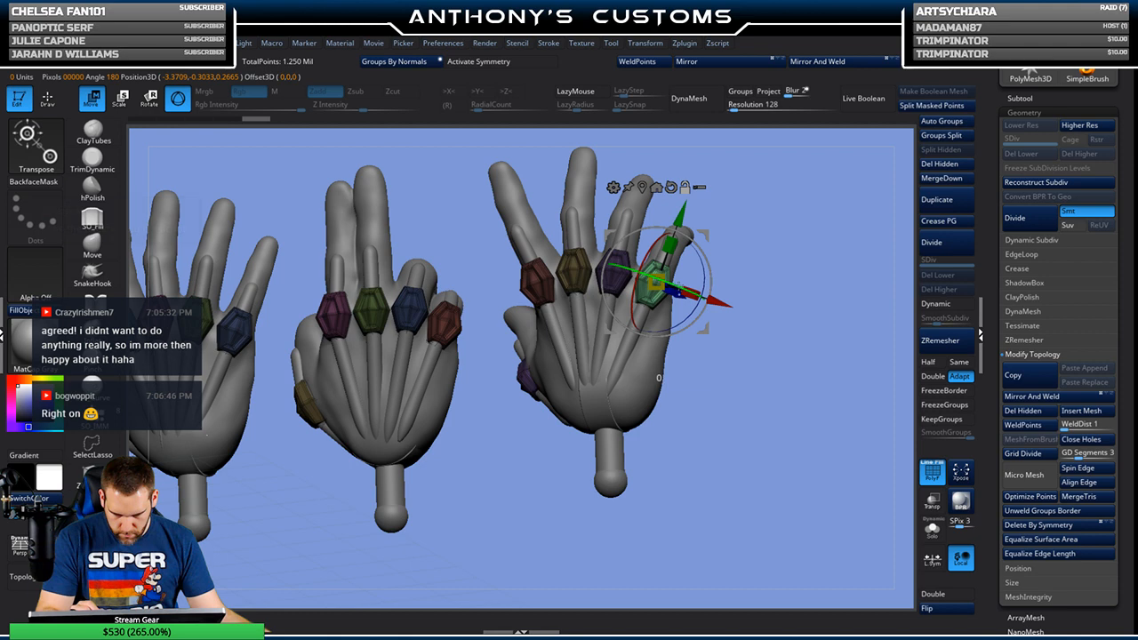
{"action": "left_click_drag", "start_coordinate": [682, 216], "coordinate": [680, 224]}
{"action": "left_click_drag", "start_coordinate": [809, 267], "coordinate": [782, 262]}
{"action": "key", "text": "q"}
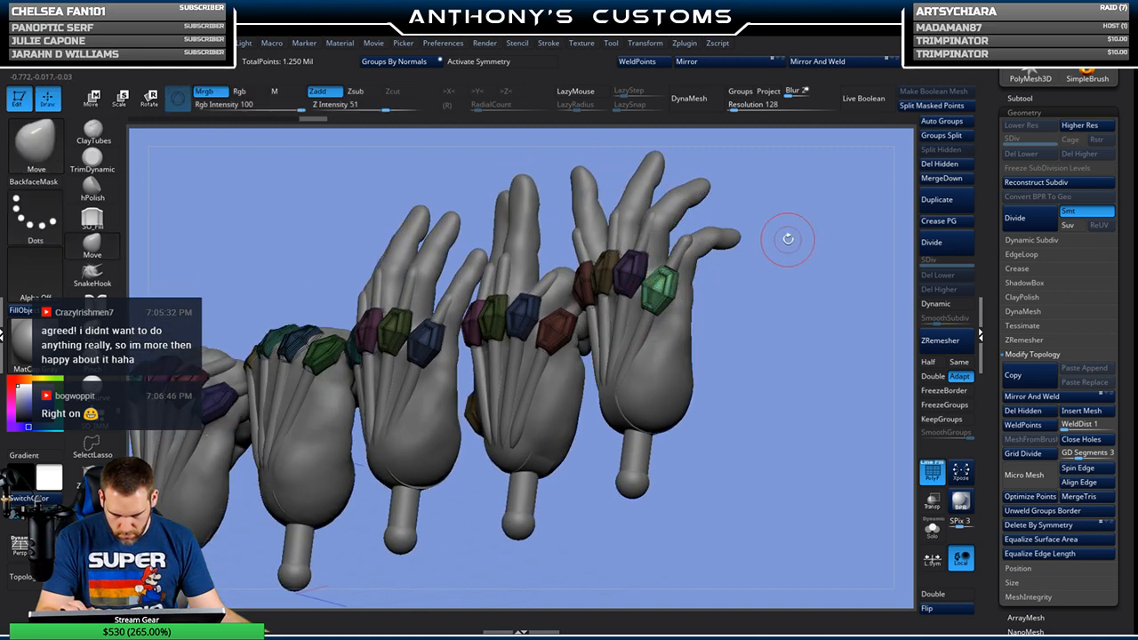
Step: Switch to the tendon and finger cylinders with dynamic subdivision, isolate the last hand's little-finger cylinder, and show all groups again
{"action": "key", "text": "ctrl+d"}
{"action": "left_click_drag", "start_coordinate": [747, 271], "coordinate": [800, 301]}
{"action": "left_click", "coordinate": [682, 253], "text": "ctrl+shift"}
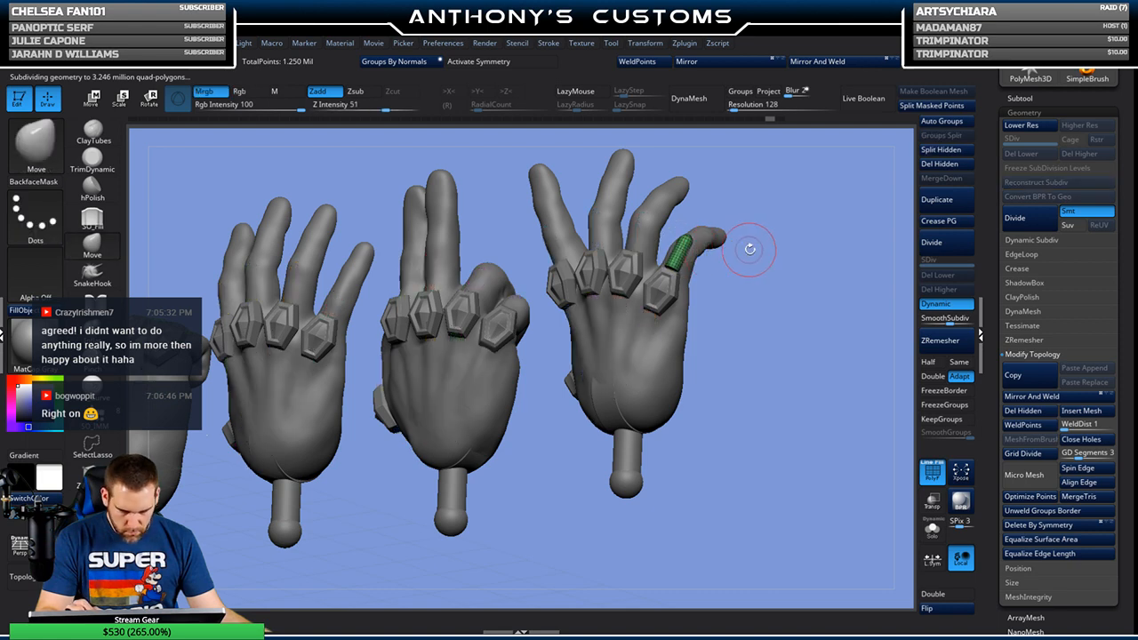
{"action": "left_click", "coordinate": [770, 291], "text": "ctrl+shift"}
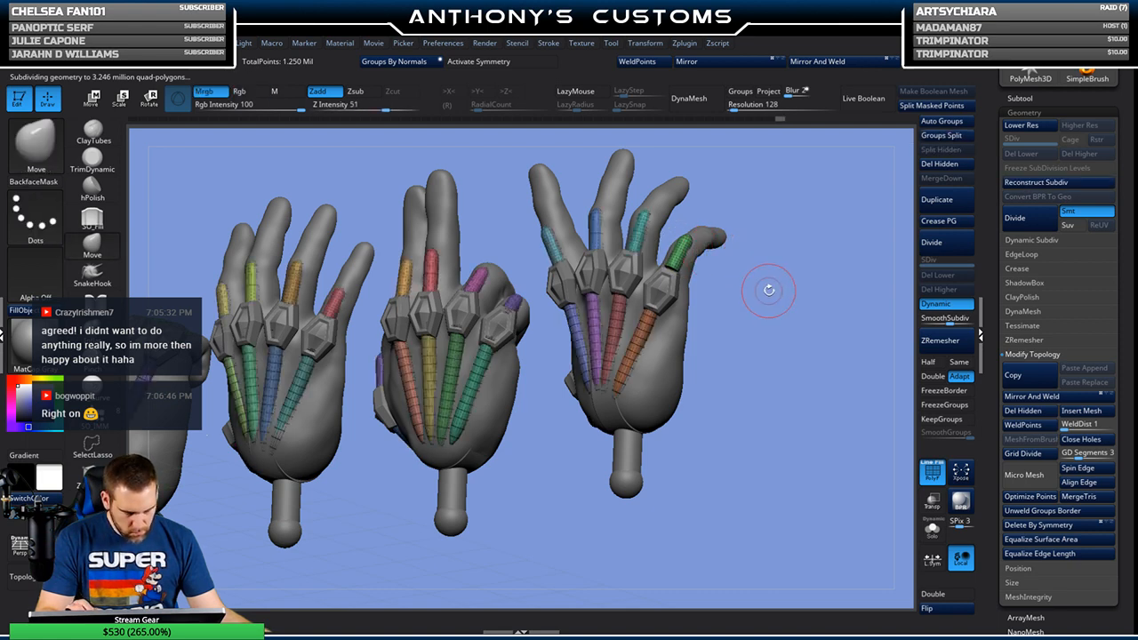
Step: Mask all cylinders except the little-finger one on the last hand, align the gizmo to the finger, and move the cylinder onto it
{"action": "key", "text": "w"}
{"action": "left_click", "coordinate": [680, 255], "text": "ctrl"}
{"action": "left_click_drag", "start_coordinate": [767, 223], "coordinate": [730, 258]}
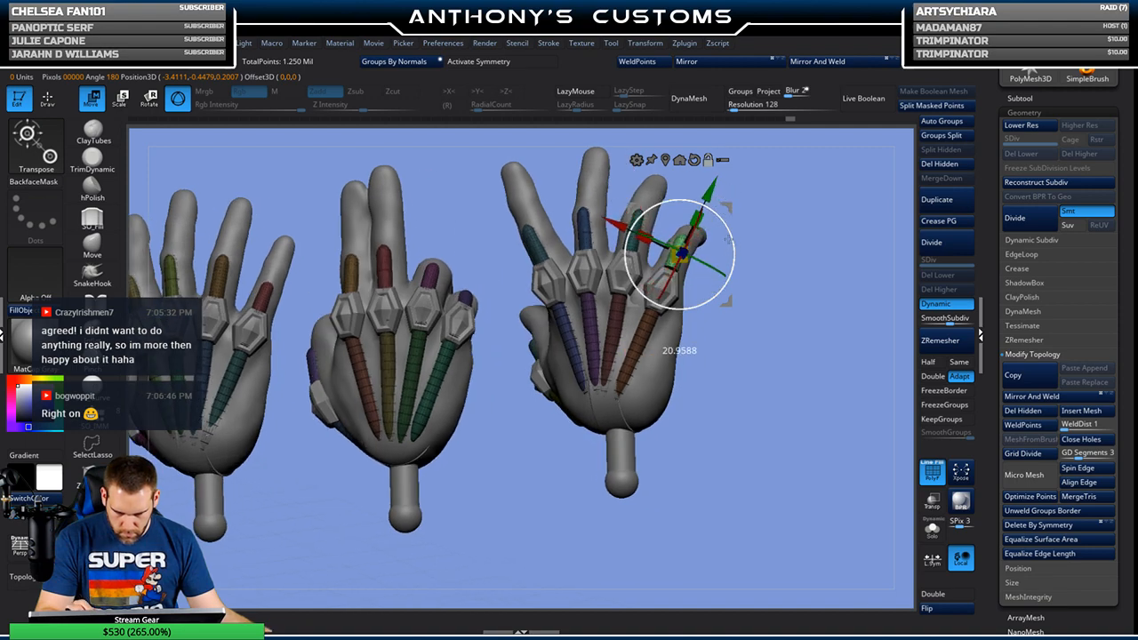
{"action": "left_click_drag", "start_coordinate": [798, 224], "coordinate": [731, 225]}
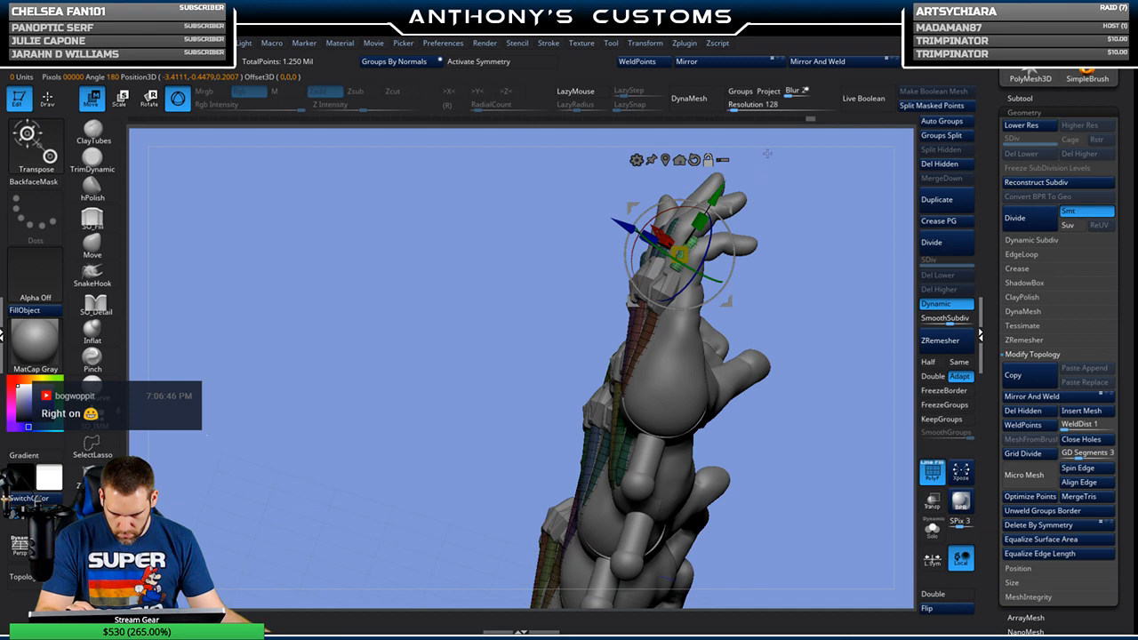
{"action": "left_click_drag", "start_coordinate": [776, 181], "coordinate": [722, 201]}
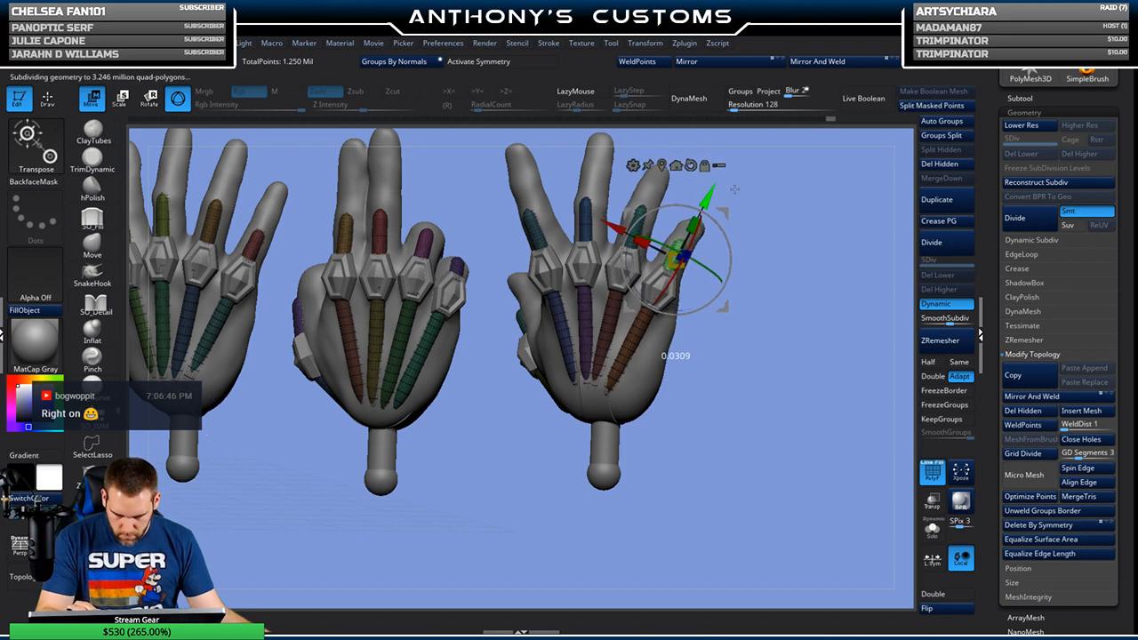
Step: Fine-tune the little-finger cylinder's fit against its knuckle plate and the finger, checking it from the side and front
{"action": "left_click_drag", "start_coordinate": [829, 285], "coordinate": [771, 444]}
{"action": "left_click_drag", "start_coordinate": [792, 374], "coordinate": [645, 372]}
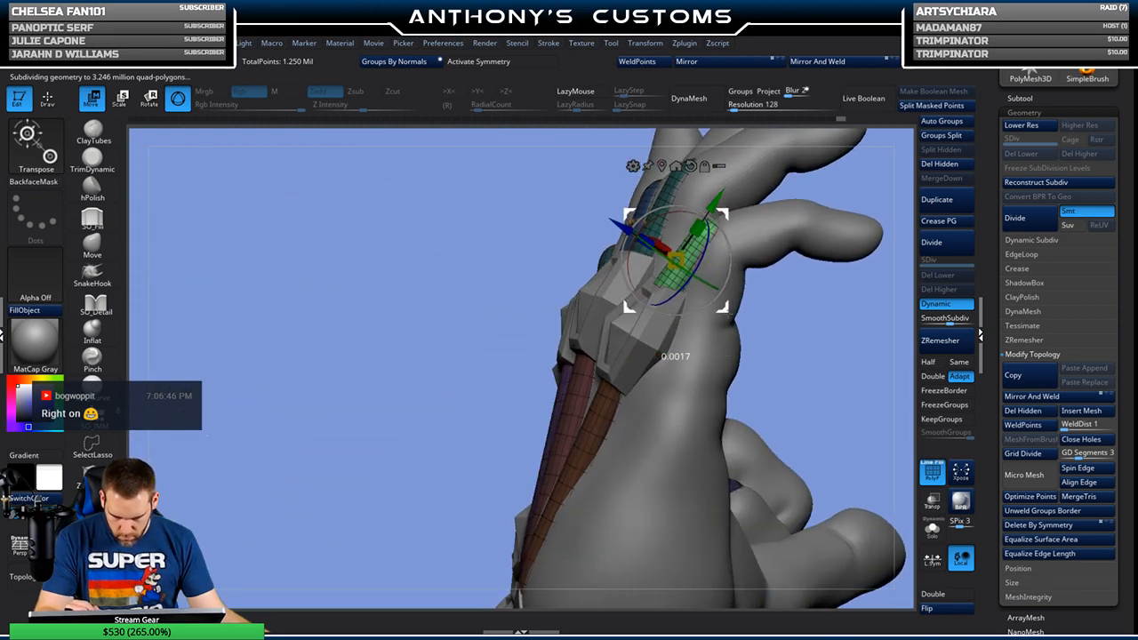
{"action": "mouse_move", "coordinate": [786, 320]}
{"action": "left_mouse_down"}
{"action": "mouse_move", "coordinate": [821, 333]}
{"action": "mouse_move", "coordinate": [817, 322]}
{"action": "mouse_move", "coordinate": [803, 329]}
{"action": "mouse_move", "coordinate": [792, 359]}
{"action": "mouse_move", "coordinate": [769, 283]}
{"action": "left_mouse_up"}
{"action": "key", "text": "q"}
{"action": "key", "text": "w"}
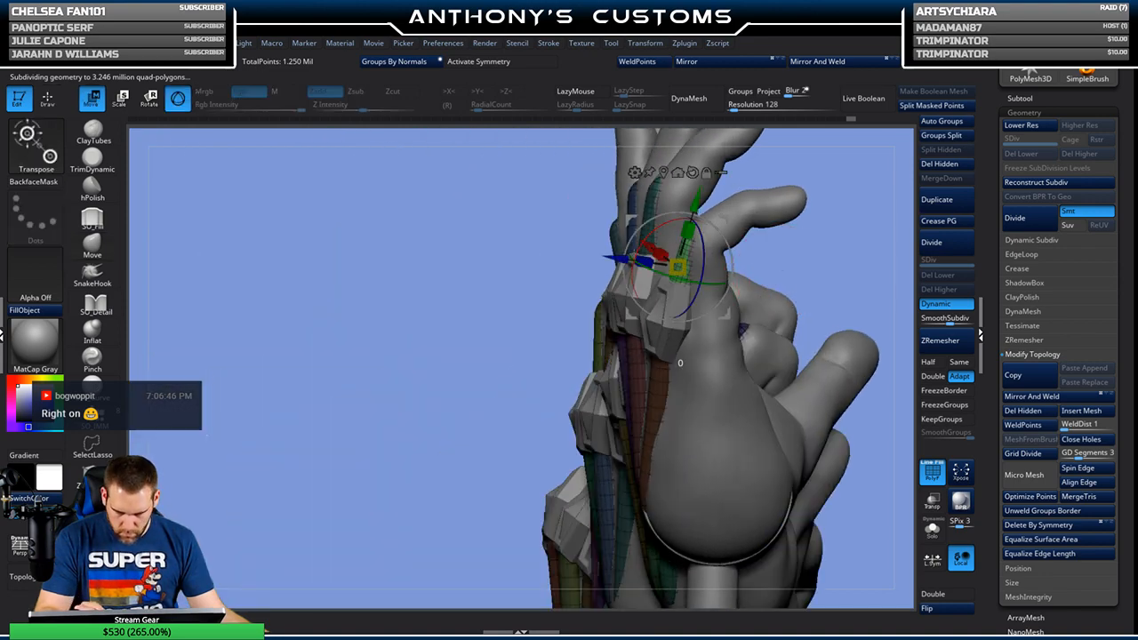
{"action": "key", "text": "q"}
{"action": "left_click_drag", "start_coordinate": [808, 246], "coordinate": [829, 270]}
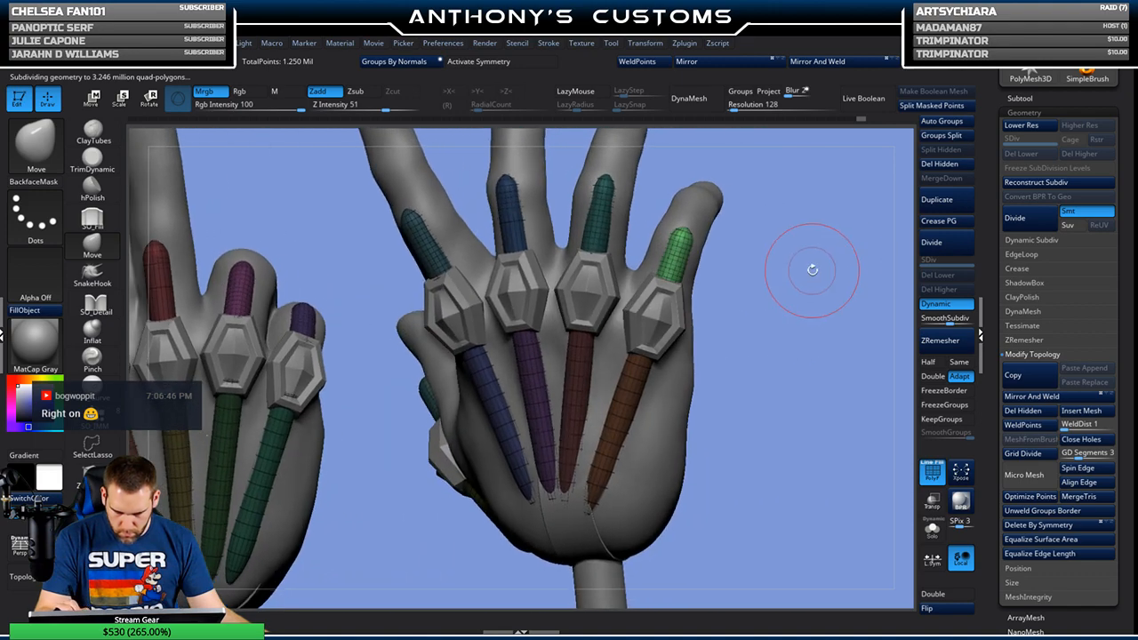
Step: Turn off the polyframe display and examine the plates and cylinders across all five hands
{"action": "key", "text": "shift+f"}
{"action": "key", "text": "f"}
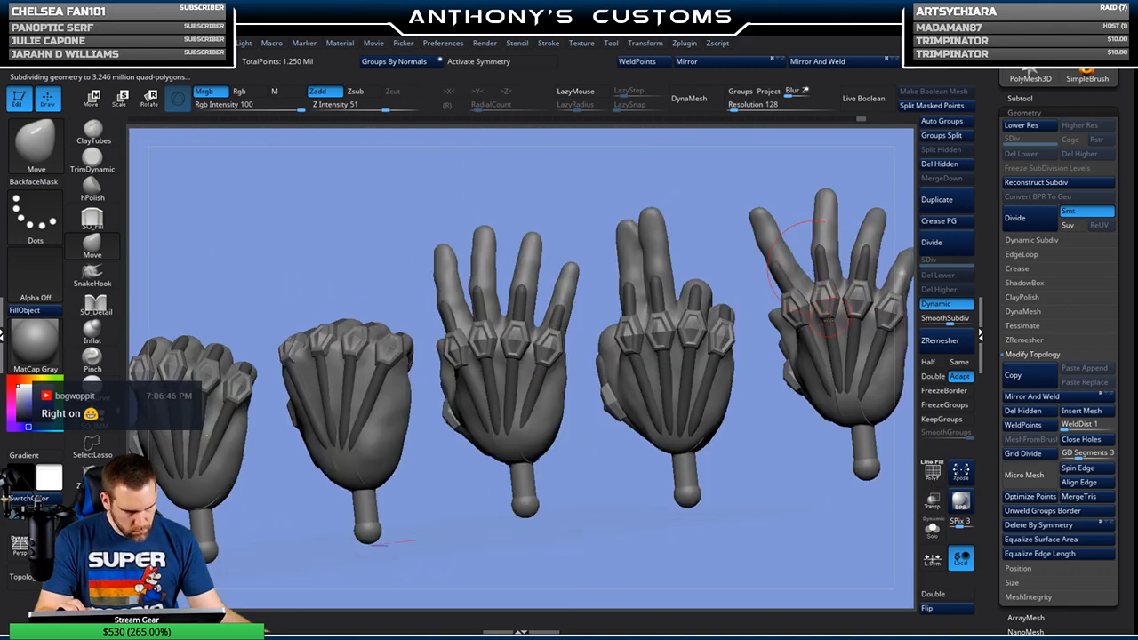
{"action": "left_click_drag", "start_coordinate": [788, 468], "coordinate": [801, 440]}
{"action": "key", "text": "f"}
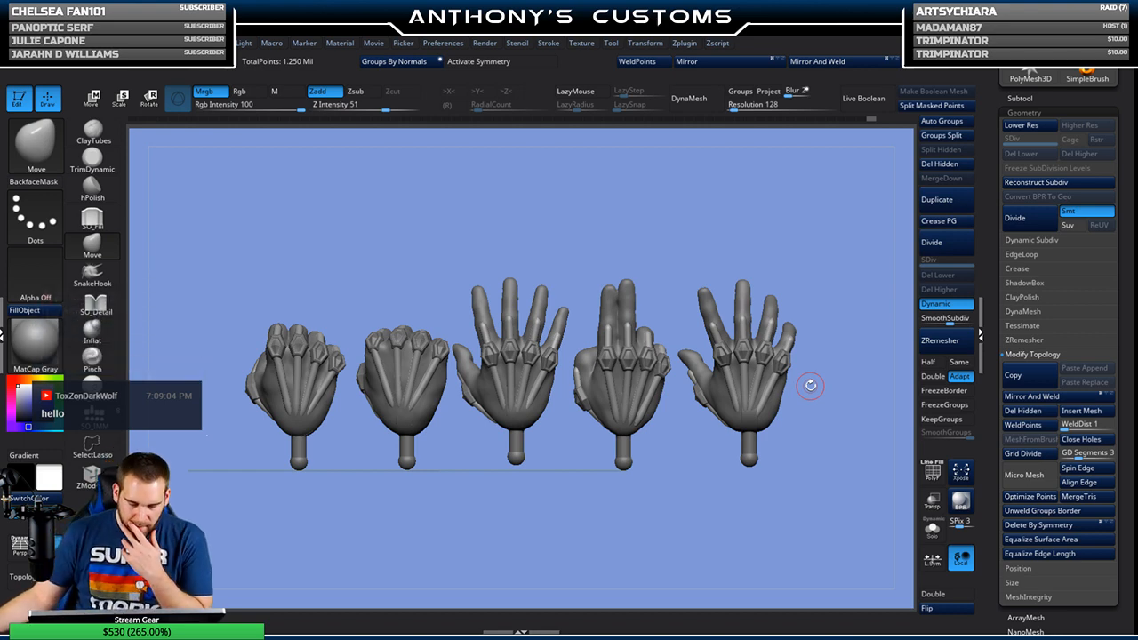
{"action": "left_click_drag", "start_coordinate": [596, 493], "coordinate": [539, 508]}
{"action": "left_click_drag", "start_coordinate": [814, 397], "coordinate": [804, 401]}
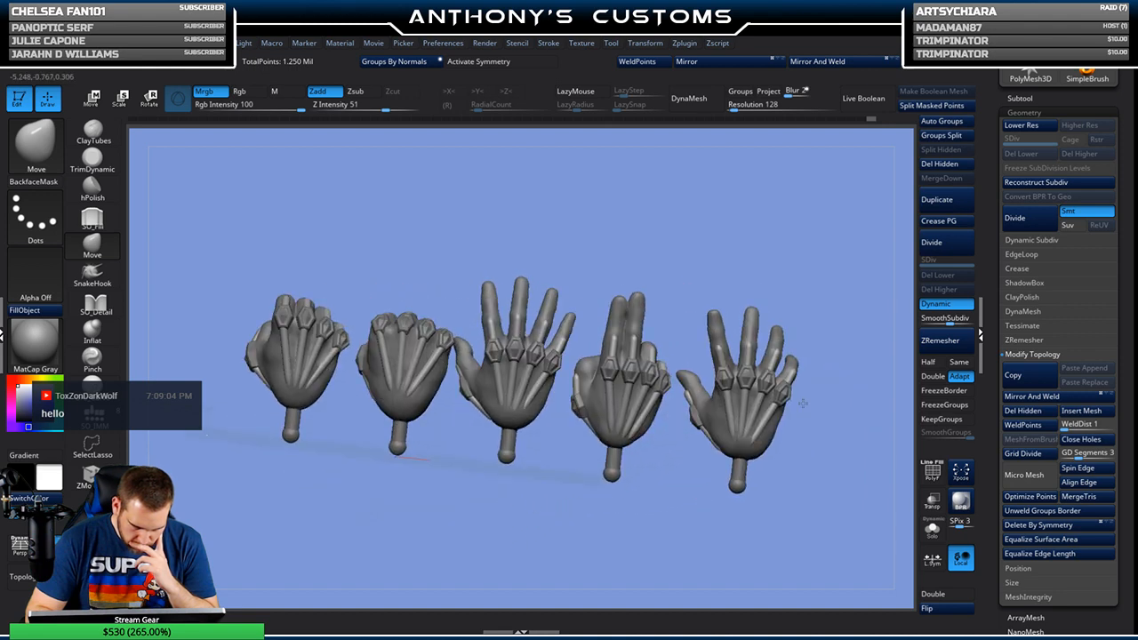
{"action": "left_click_drag", "start_coordinate": [795, 478], "coordinate": [805, 485], "text": "shift"}
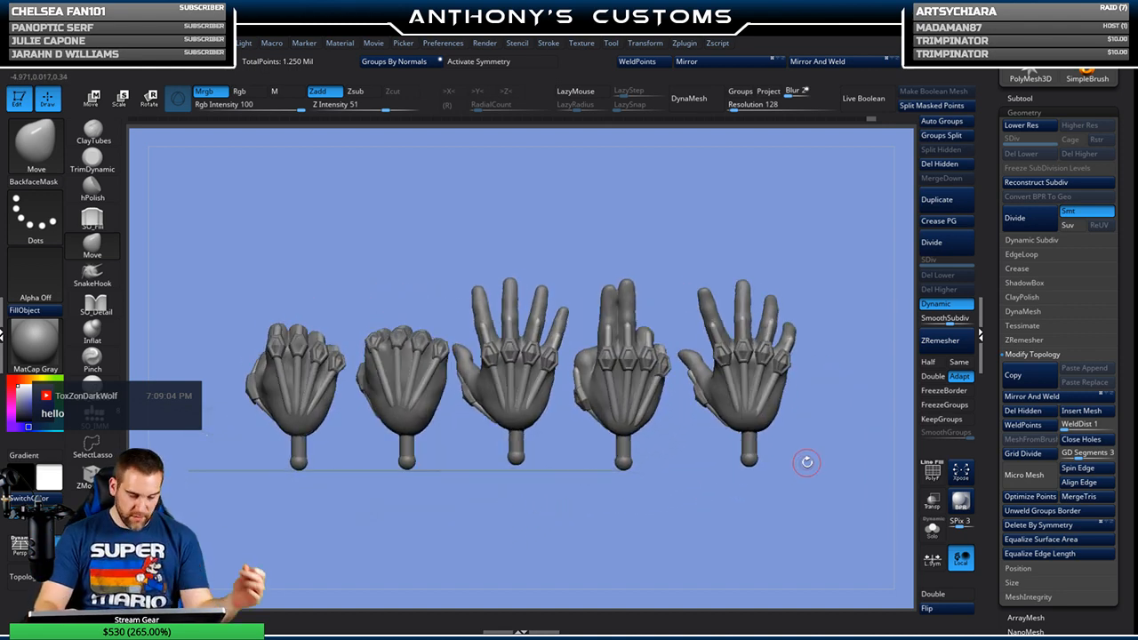
Step: Display the polyframe again and hide the four tendon cylinders on the back of the second fist
{"action": "key", "text": "shift+f"}
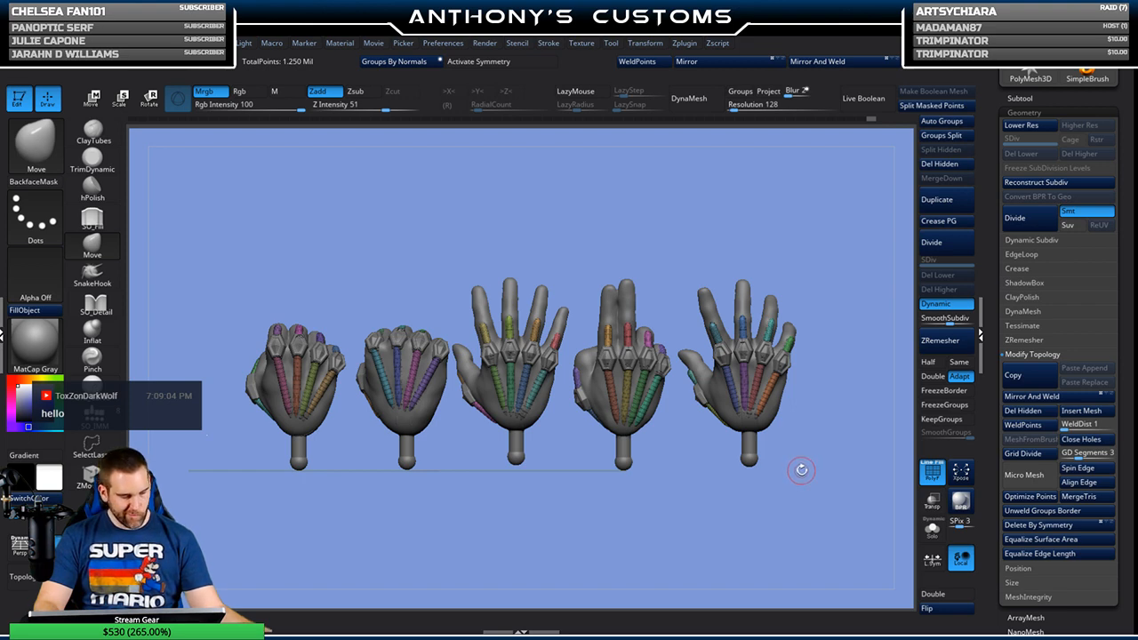
{"action": "left_click_drag", "start_coordinate": [651, 516], "coordinate": [746, 519], "text": "alt"}
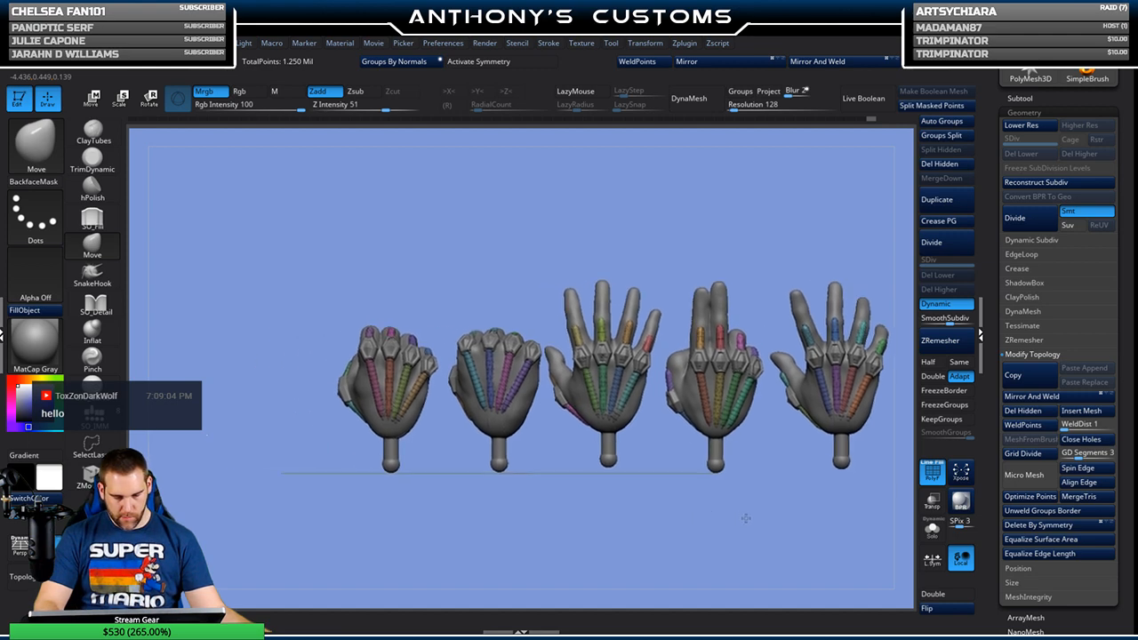
{"action": "left_click_drag", "start_coordinate": [732, 511], "coordinate": [524, 498]}
{"action": "left_click", "coordinate": [504, 389], "text": "ctrl+shift"}
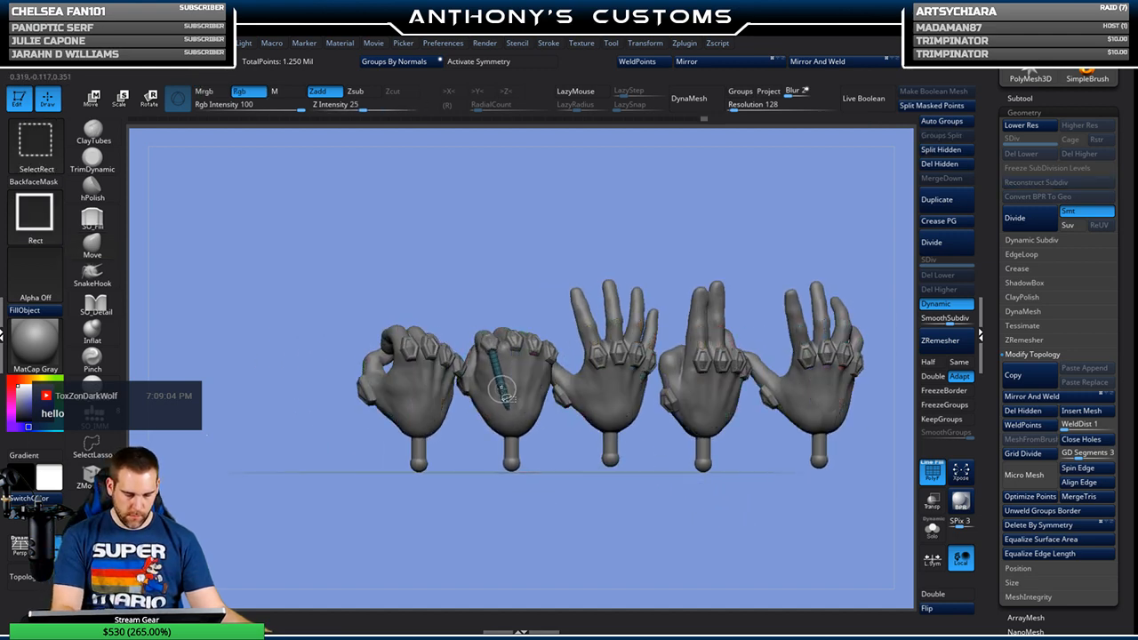
{"action": "left_click", "coordinate": [572, 500], "text": "ctrl+shift"}
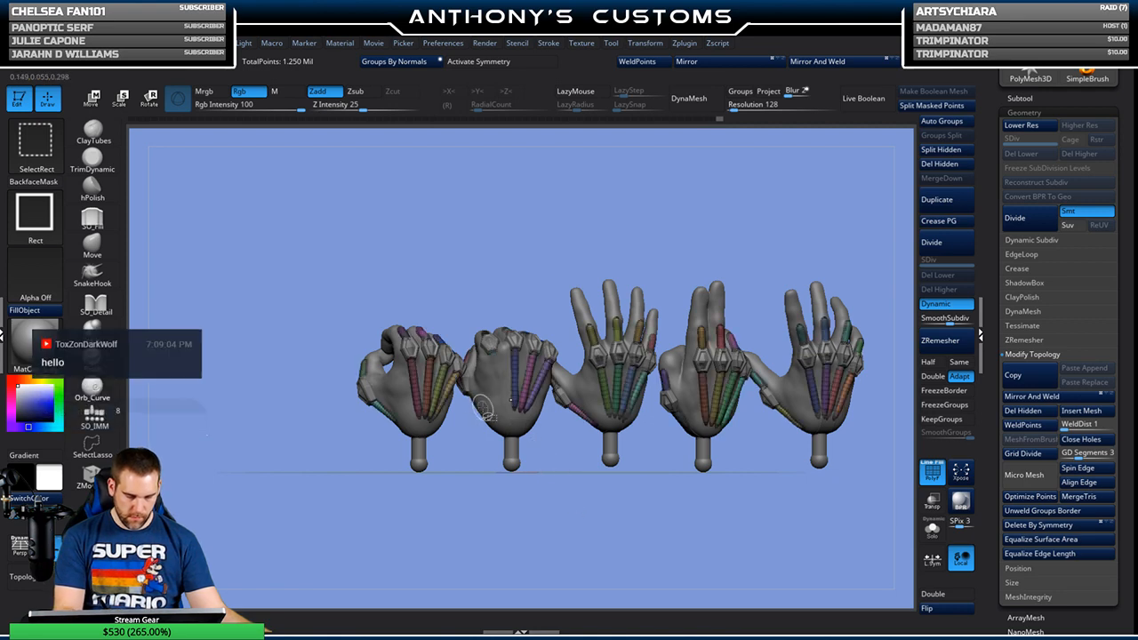
{"action": "left_click", "coordinate": [518, 390], "text": "ctrl+shift"}
{"action": "left_click", "coordinate": [525, 389], "text": "ctrl+shift"}
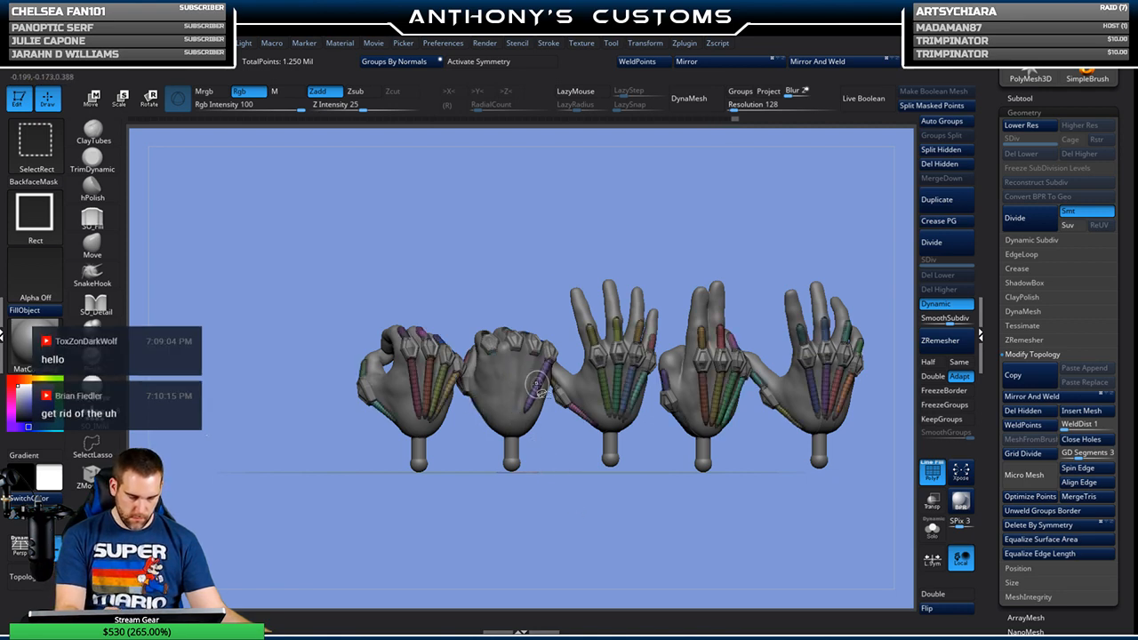
{"action": "left_click", "coordinate": [538, 386], "text": "ctrl+shift"}
Step: Hide the remaining finger and thumb cylinders on the second fist
{"action": "left_click_drag", "start_coordinate": [562, 438], "coordinate": [557, 516]}
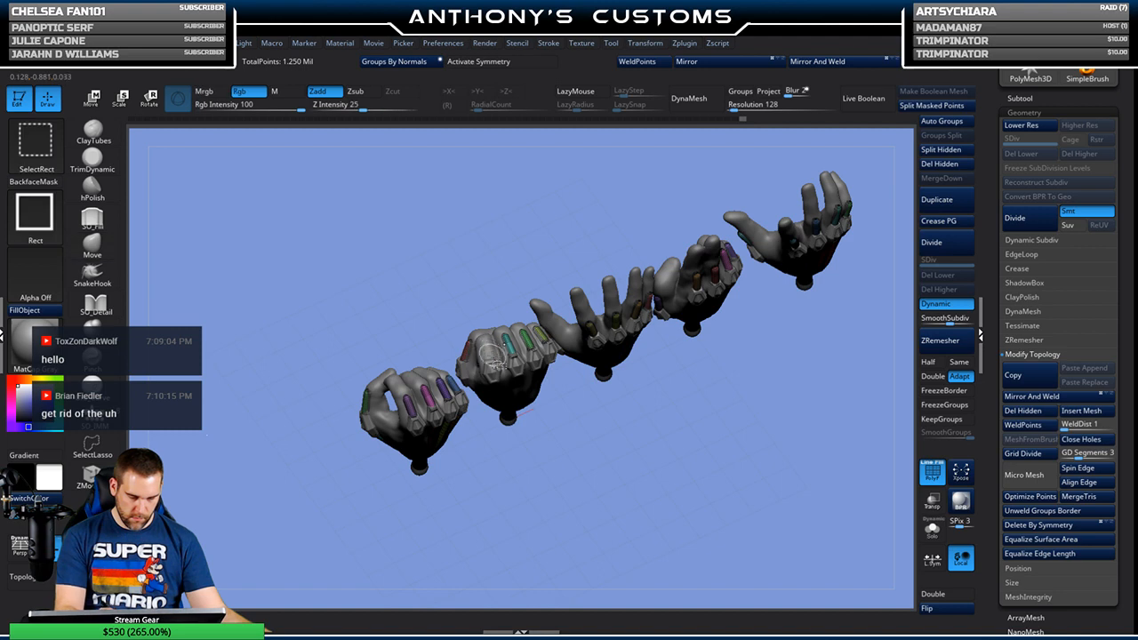
{"action": "left_click", "coordinate": [510, 345], "text": "ctrl+shift"}
{"action": "left_click", "coordinate": [526, 342], "text": "ctrl+shift"}
{"action": "left_click", "coordinate": [540, 337], "text": "ctrl+shift"}
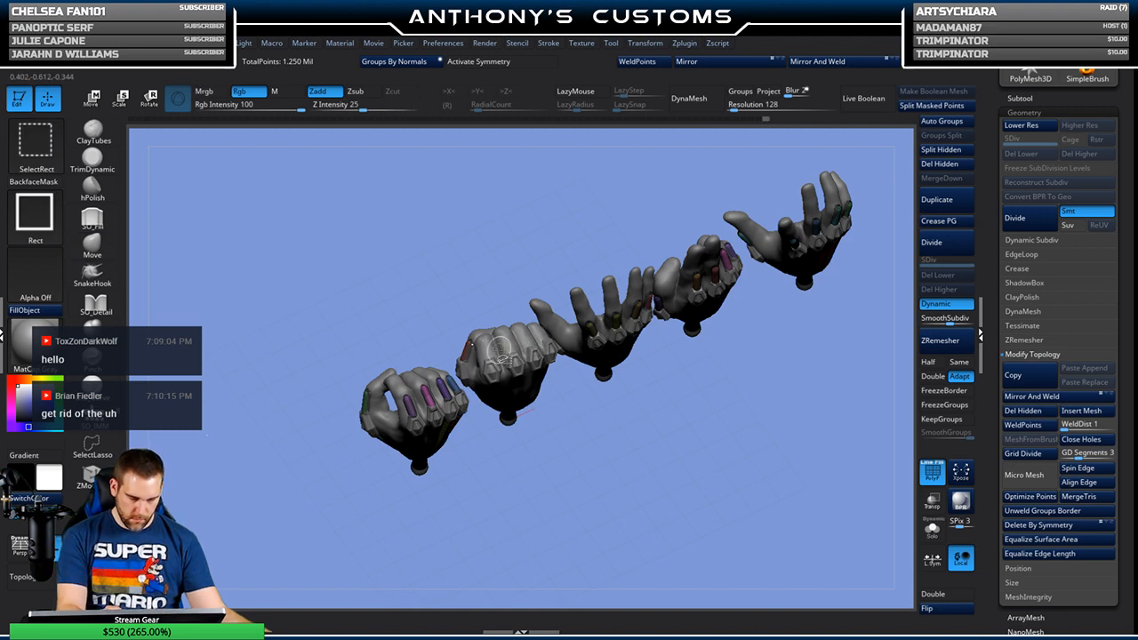
{"action": "left_click", "coordinate": [463, 350], "text": "ctrl+shift"}
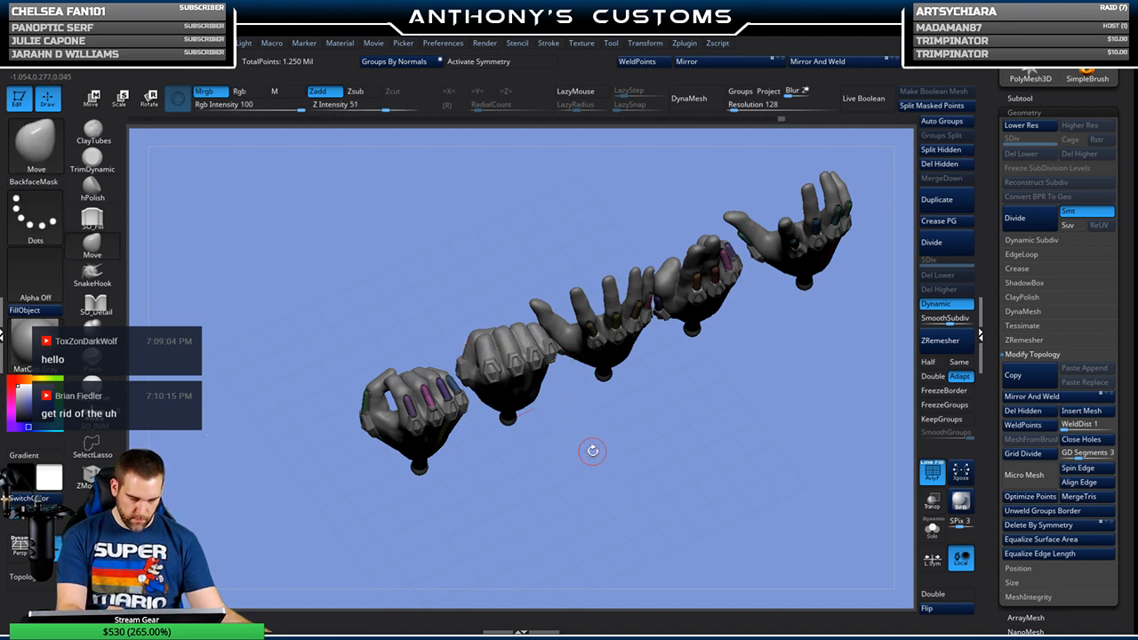
Step: Split the metacarpal rods of the clenched second hand off into their own subtool
{"action": "mouse_move", "coordinate": [585, 441]}
{"action": "left_mouse_down"}
{"action": "mouse_move", "coordinate": [599, 475]}
{"action": "mouse_move", "coordinate": [627, 441]}
{"action": "left_mouse_up"}
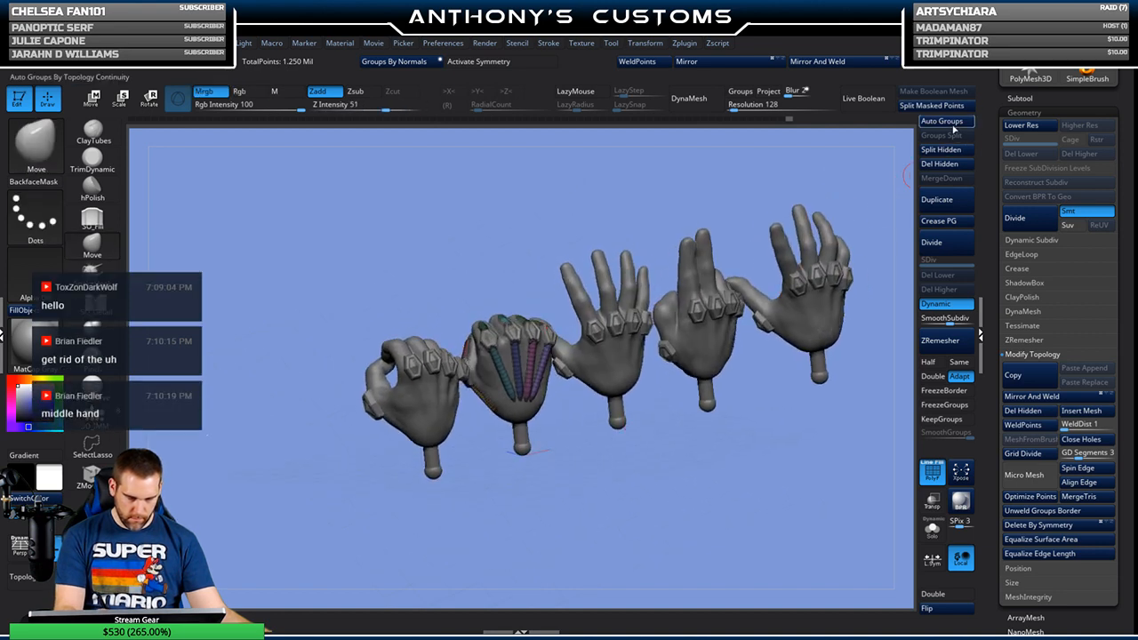
{"action": "left_click", "coordinate": [948, 149]}
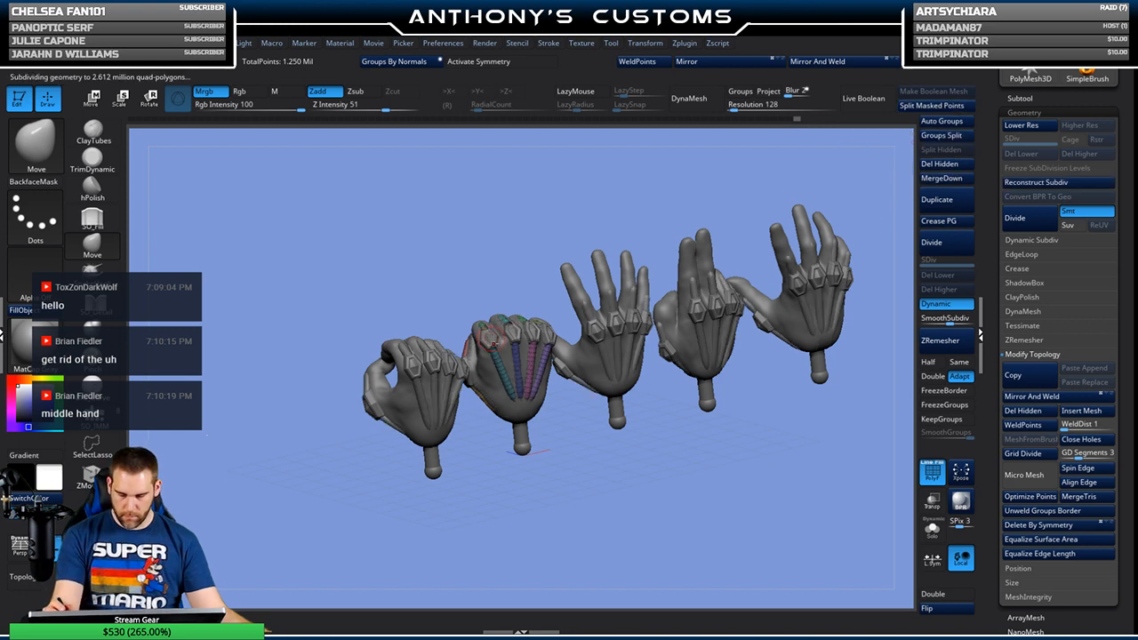
Step: Select the knuckle caps subtool, hide the caps on the clenched second hand and split them into a separate subtool
{"action": "left_click", "coordinate": [493, 342], "text": "alt"}
{"action": "left_click_drag", "start_coordinate": [580, 458], "coordinate": [583, 529]}
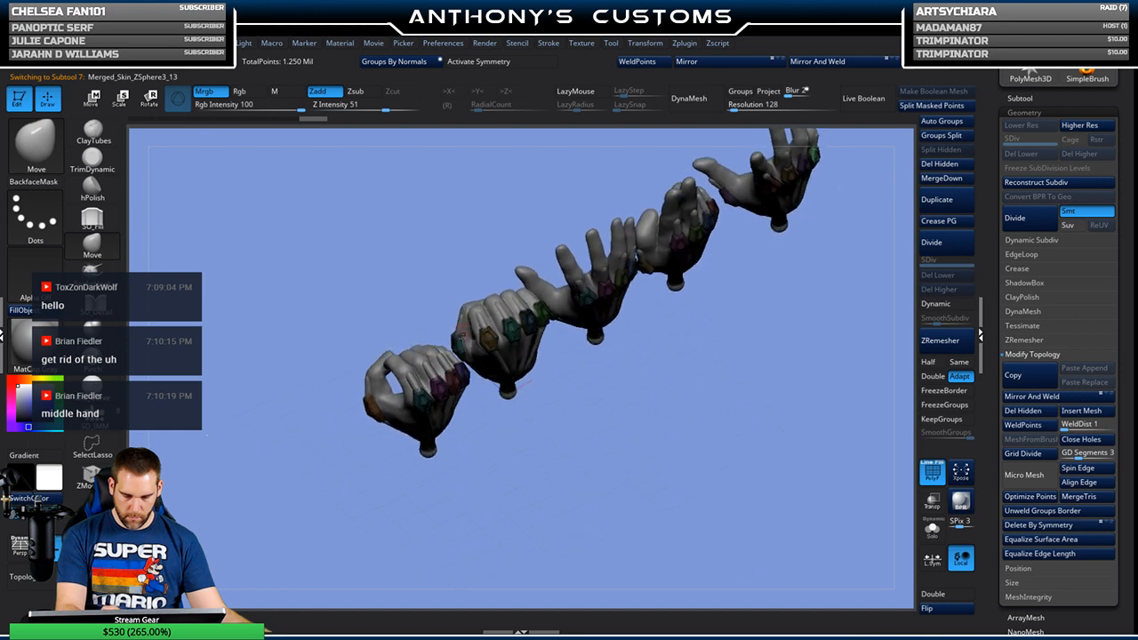
{"action": "key", "text": "ctrl+shift"}
{"action": "left_click", "coordinate": [490, 339], "text": "ctrl+shift"}
{"action": "left_click", "coordinate": [512, 330], "text": "ctrl+shift"}
{"action": "left_click", "coordinate": [533, 322], "text": "ctrl+shift"}
{"action": "left_click", "coordinate": [609, 291], "text": "ctrl+shift"}
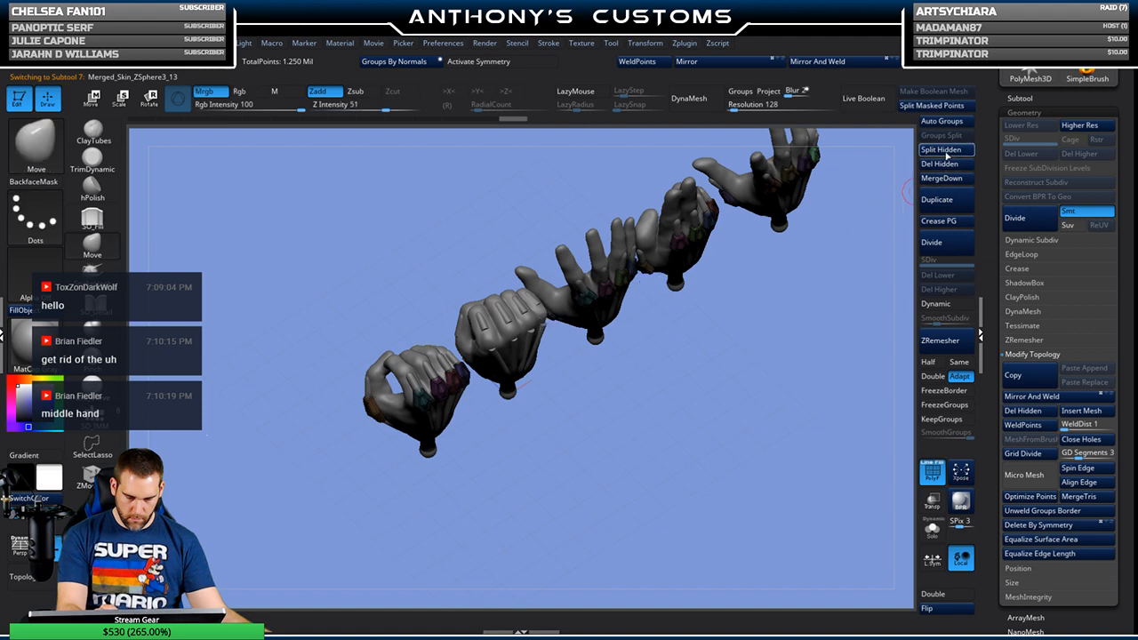
{"action": "left_click", "coordinate": [946, 153]}
Step: Move the clenched hand's knuckle caps subtool to the end of the subtool list
{"action": "left_click_drag", "start_coordinate": [638, 374], "coordinate": [538, 392]}
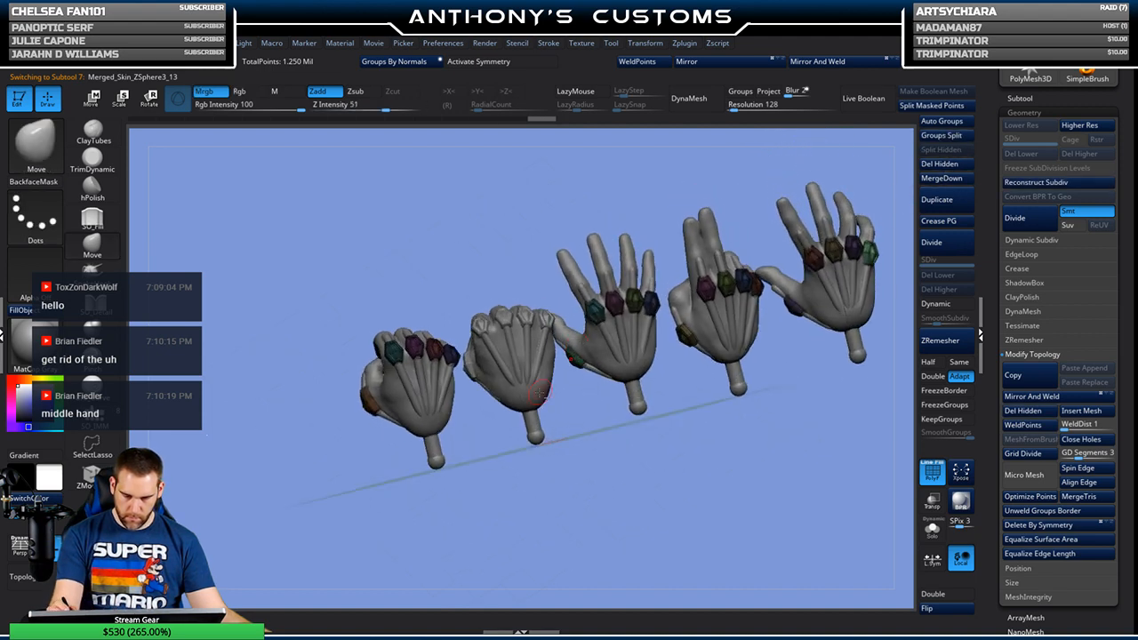
{"action": "left_click", "coordinate": [539, 391], "text": "alt"}
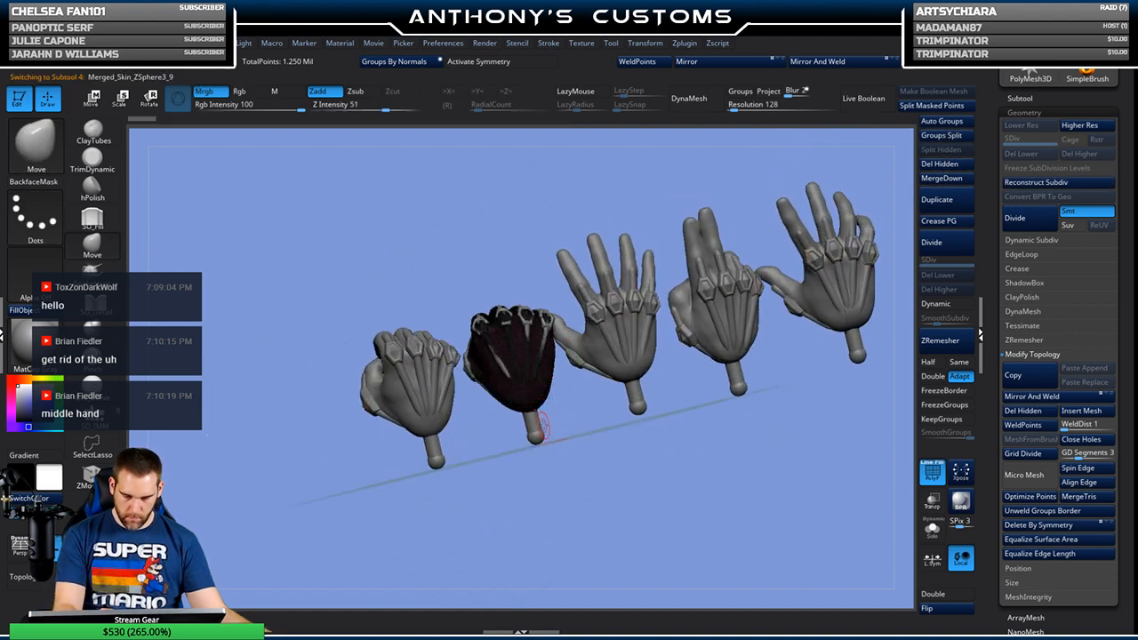
{"action": "left_click_drag", "start_coordinate": [543, 427], "coordinate": [654, 463]}
{"action": "left_click", "coordinate": [1032, 99]}
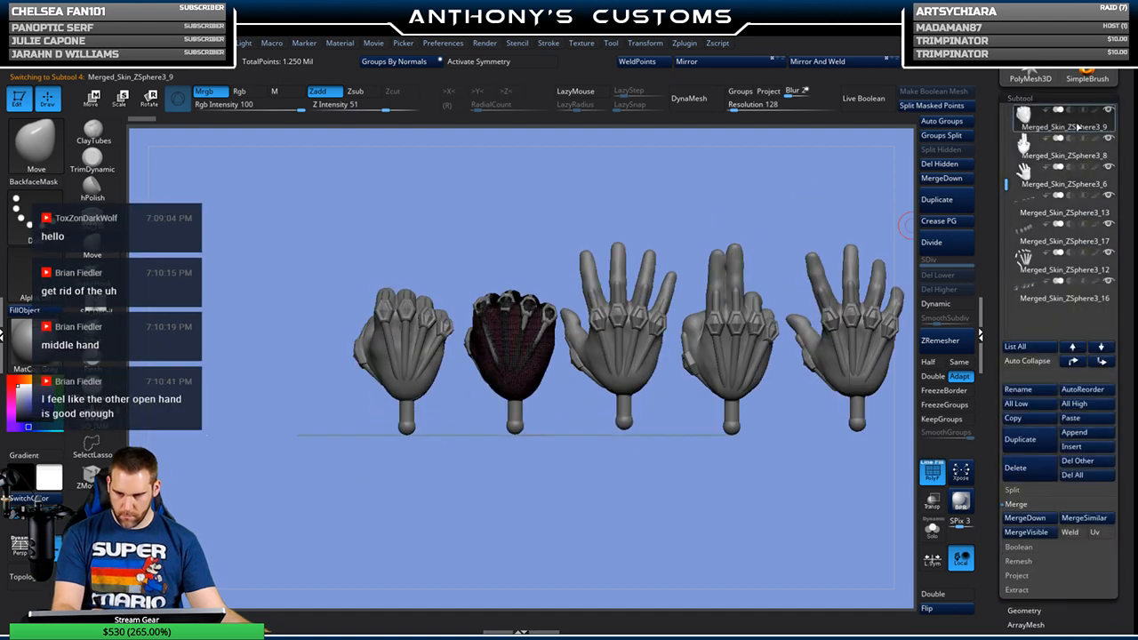
{"action": "mouse_move", "coordinate": [1043, 300]}
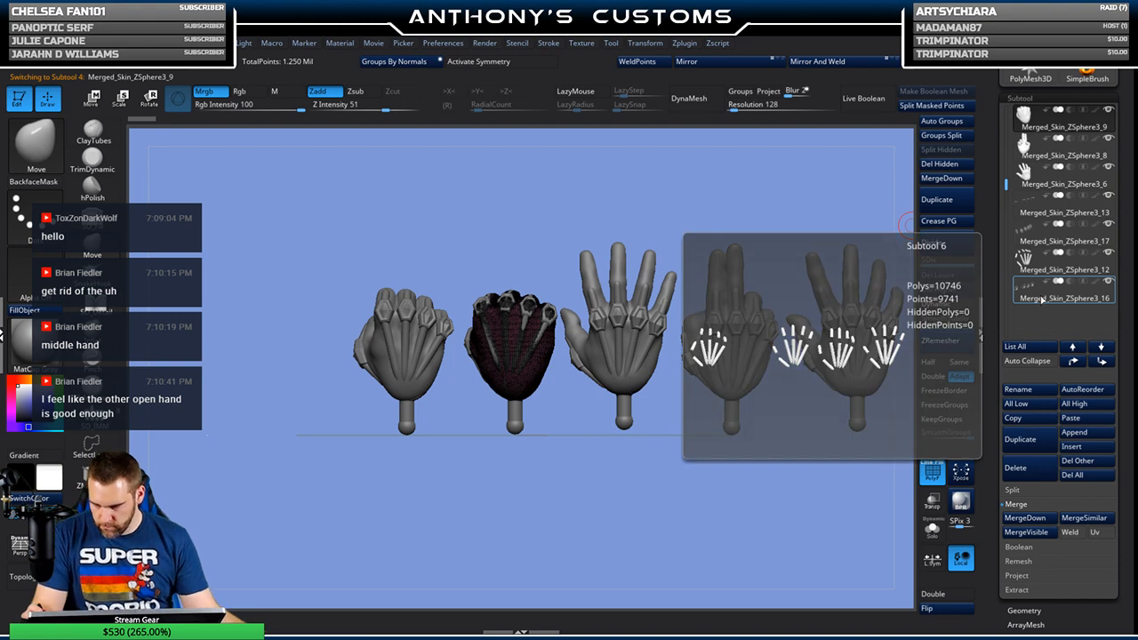
{"action": "left_click", "coordinate": [1048, 240]}
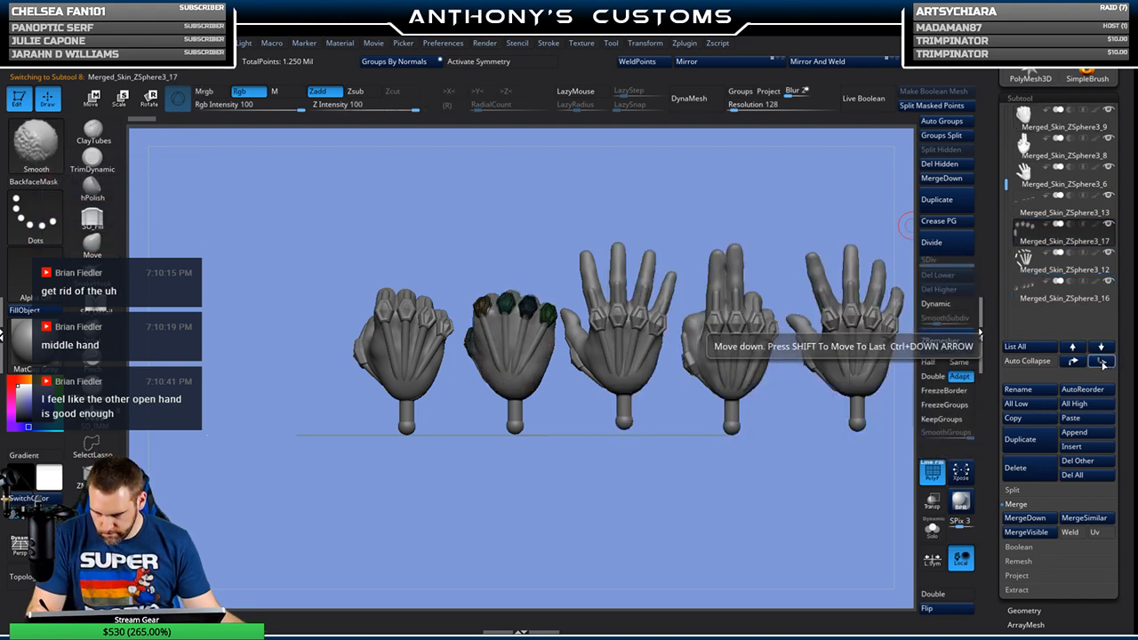
{"action": "left_click", "coordinate": [1101, 346], "text": "shift"}
Step: Move the clenched hand's body subtool to the end of the subtool list
{"action": "mouse_move", "coordinate": [1054, 264]}
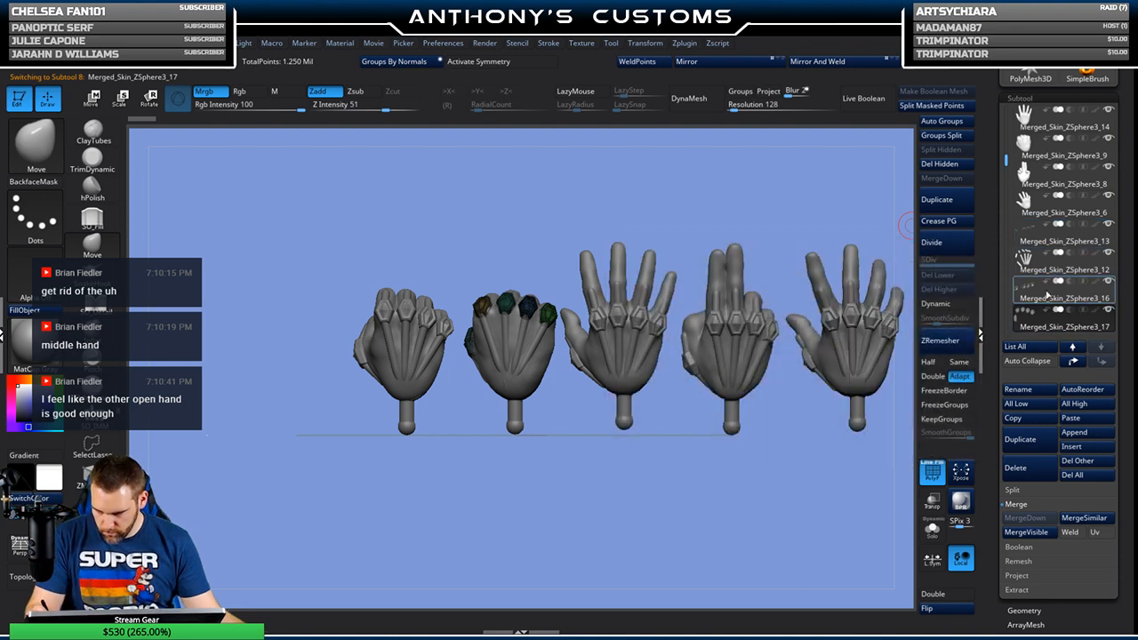
{"action": "left_click_drag", "start_coordinate": [1005, 164], "coordinate": [1007, 105]}
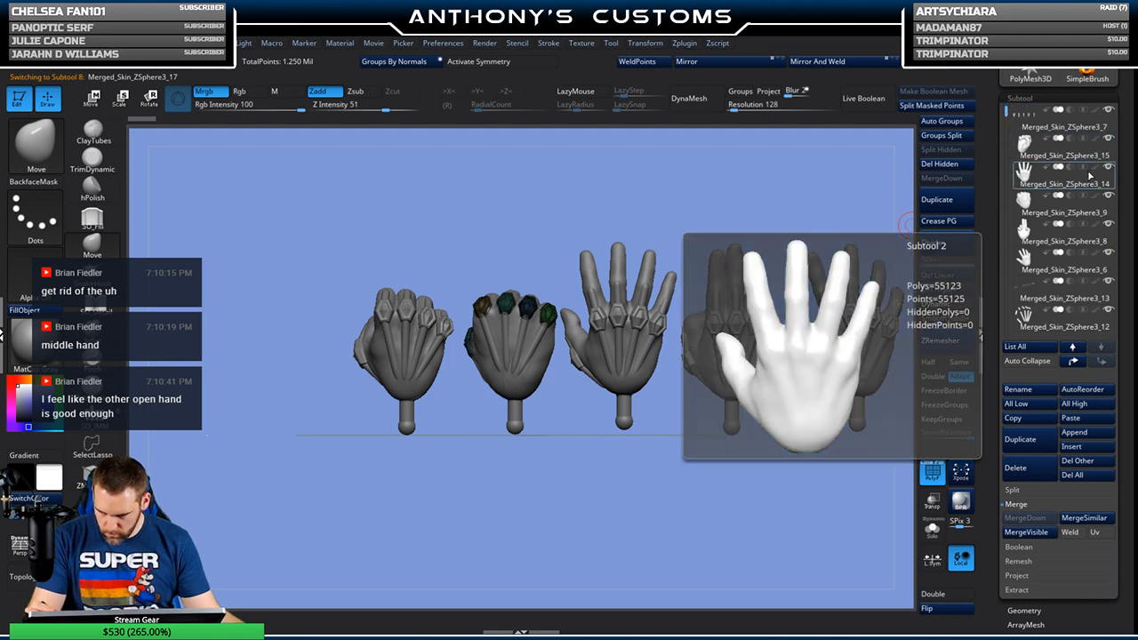
{"action": "left_click", "coordinate": [1071, 211]}
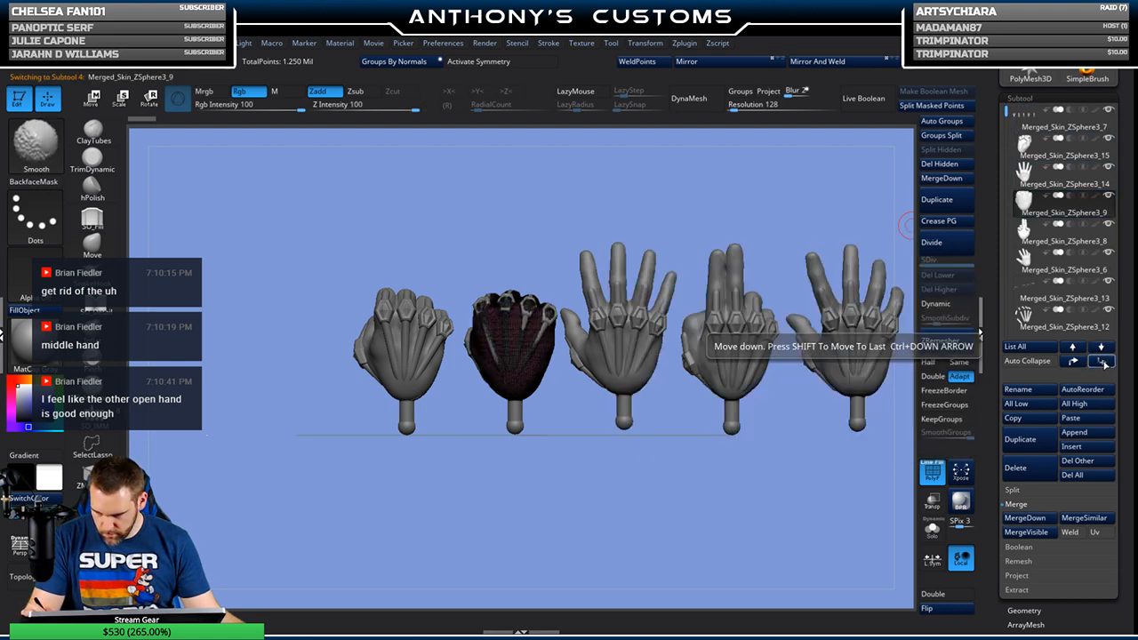
{"action": "left_click", "coordinate": [1103, 362], "text": "shift"}
Step: Move the clenched hand's metacarpal rods subtool to the end of the subtool list
{"action": "mouse_move", "coordinate": [1046, 213]}
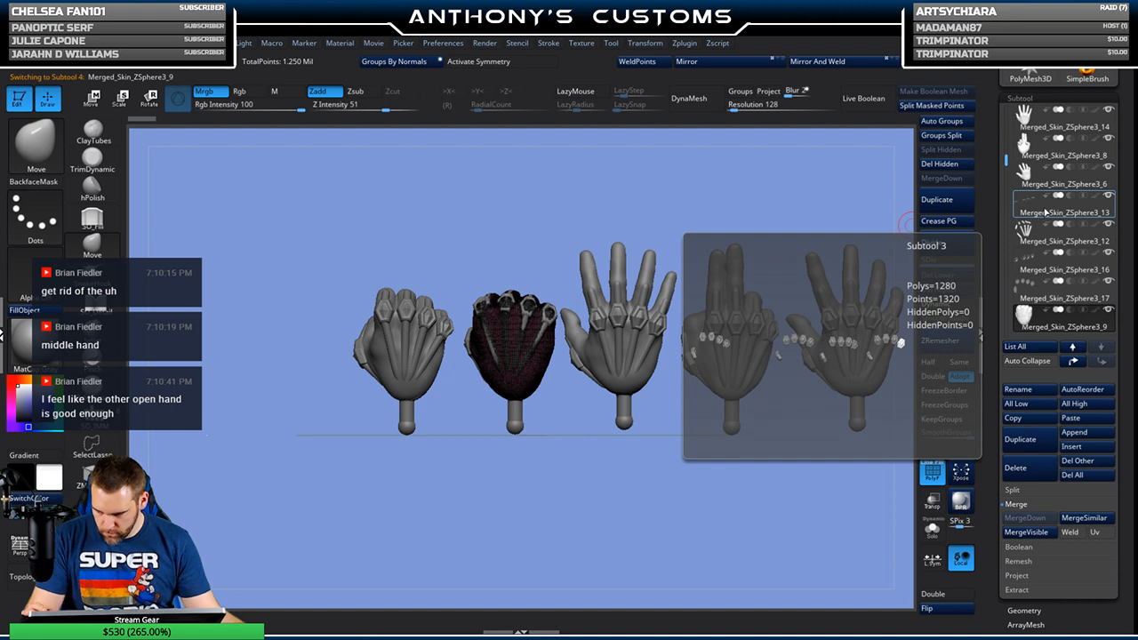
{"action": "mouse_move", "coordinate": [1052, 241]}
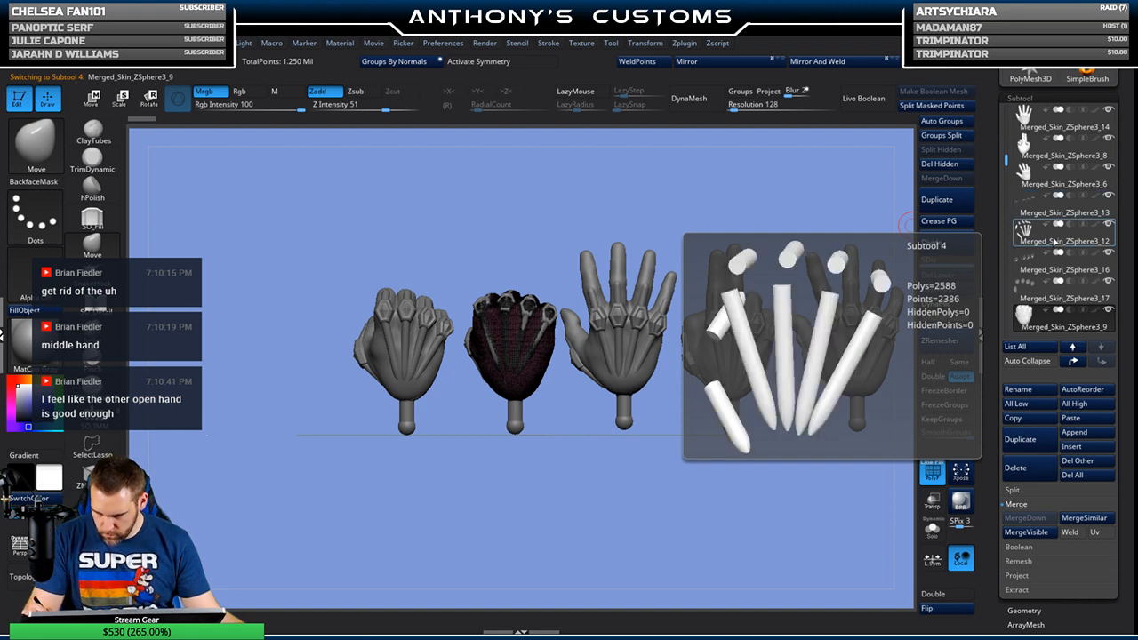
{"action": "left_click", "coordinate": [1052, 242]}
{"action": "left_click", "coordinate": [1103, 361], "text": "shift"}
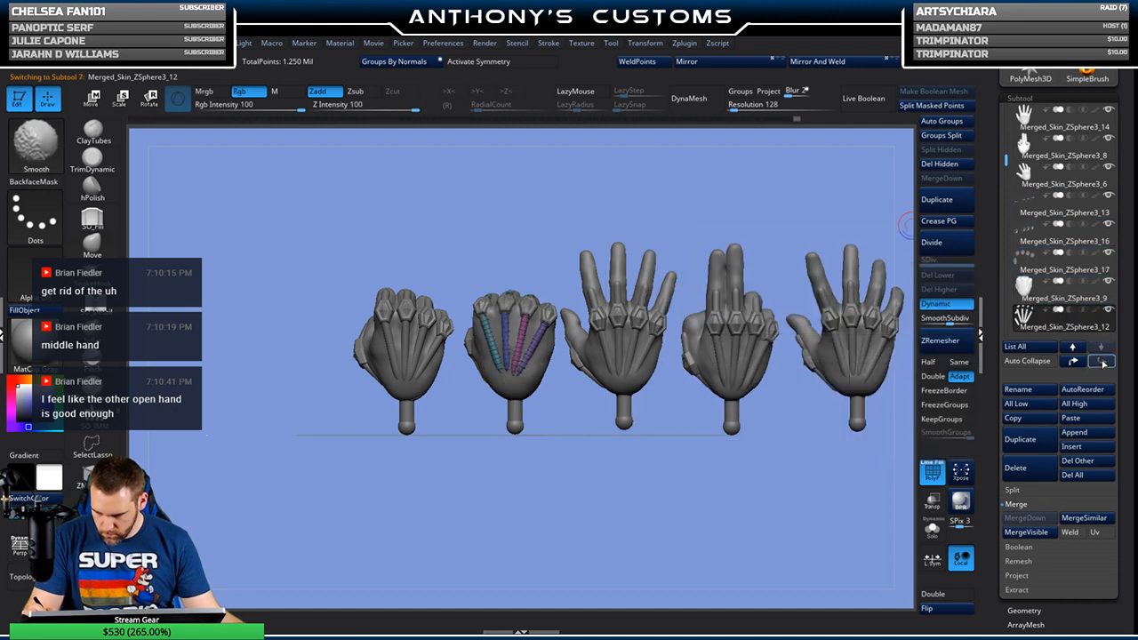
Step: Show only the clenched hand with its knuckle caps and rods, and turn off the polyframe display
{"action": "left_click", "coordinate": [1109, 309]}
{"action": "left_click", "coordinate": [1110, 281]}
{"action": "left_click", "coordinate": [1109, 252]}
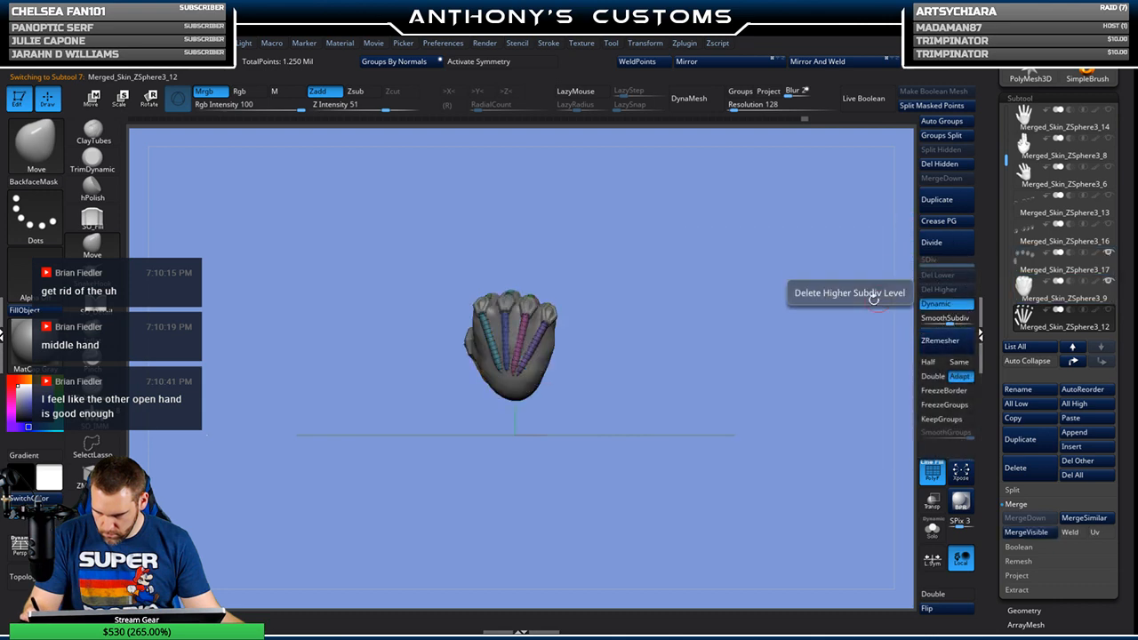
{"action": "key", "text": "shift+f"}
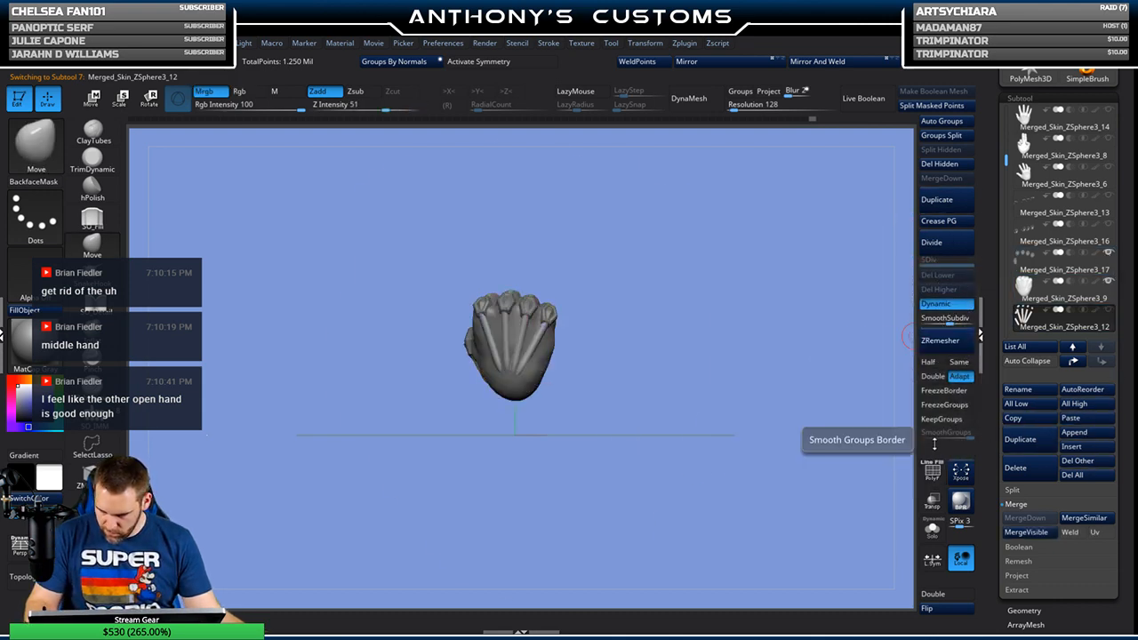
{"action": "key", "text": "f"}
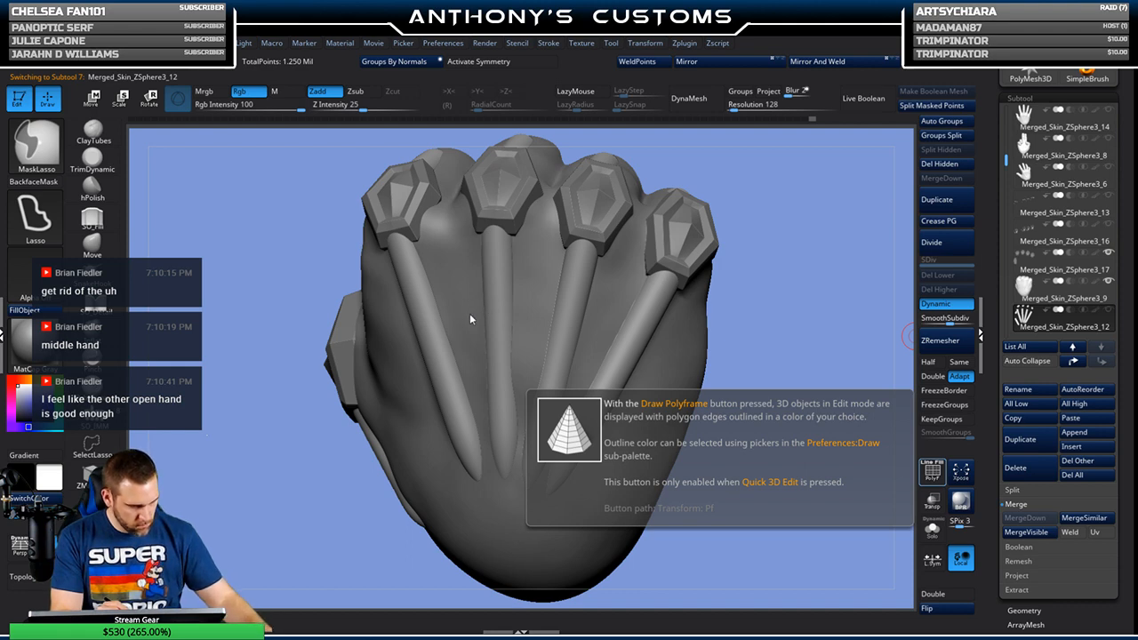
Step: Save the hands project and open Master File.ZPR from the document library
{"action": "key", "text": "ctrl+s"}
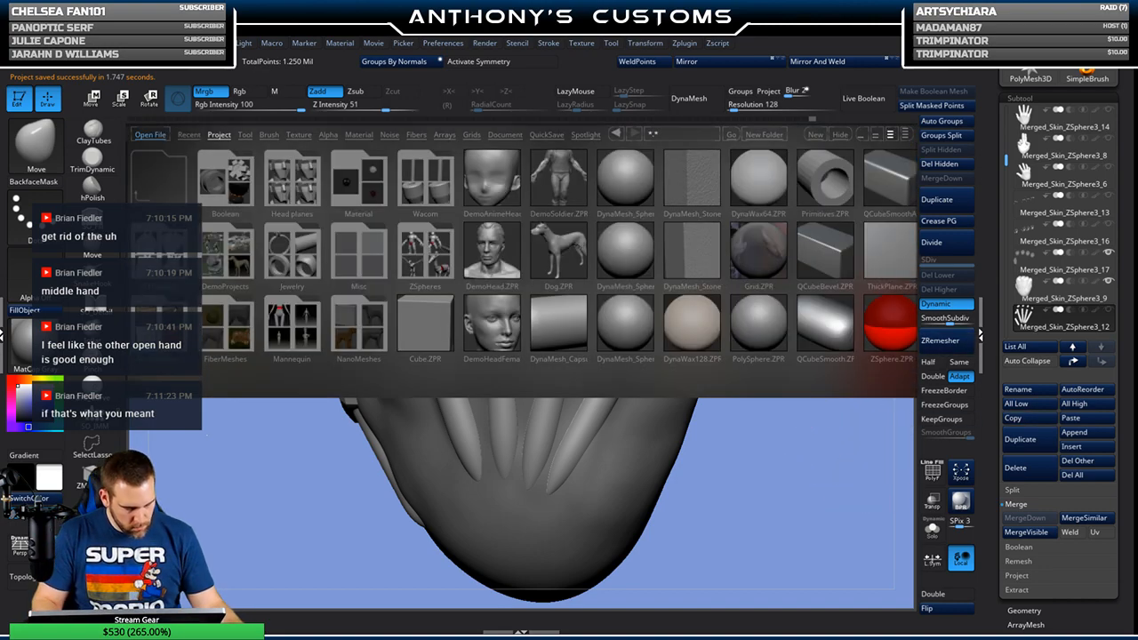
{"action": "left_click", "coordinate": [513, 136]}
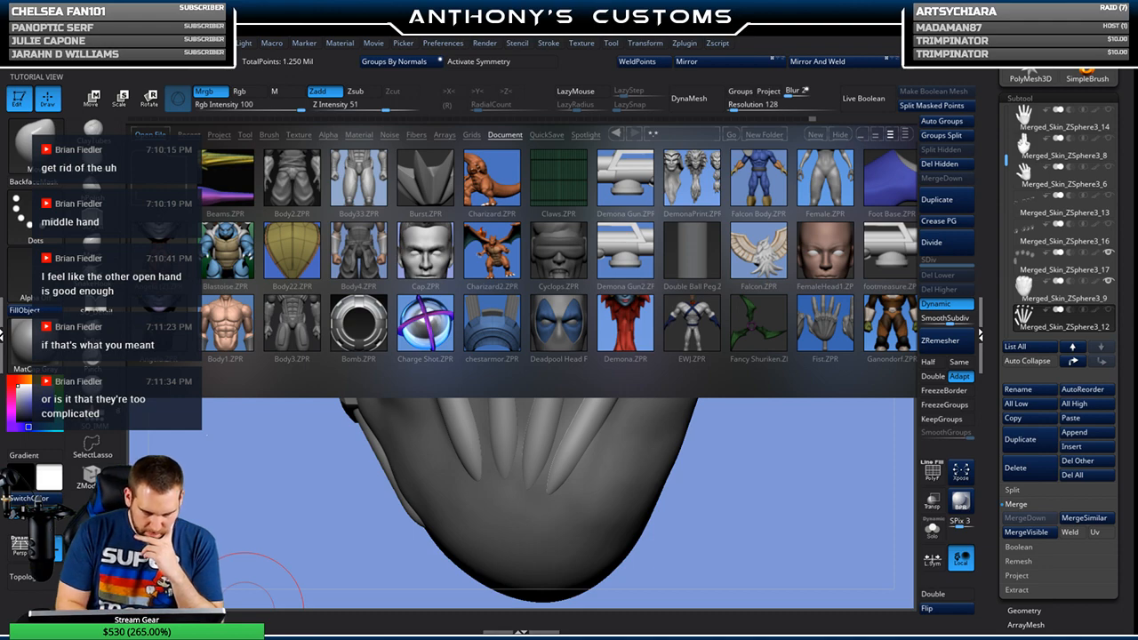
{"action": "left_click_drag", "start_coordinate": [782, 300], "coordinate": [636, 305]}
{"action": "left_click_drag", "start_coordinate": [740, 307], "coordinate": [619, 307]}
{"action": "left_click_drag", "start_coordinate": [709, 311], "coordinate": [420, 313]}
{"action": "mouse_move", "coordinate": [661, 314]}
{"action": "left_mouse_down"}
{"action": "mouse_move", "coordinate": [583, 323]}
{"action": "mouse_move", "coordinate": [650, 321]}
{"action": "left_mouse_up"}
{"action": "left_click_drag", "start_coordinate": [890, 320], "coordinate": [700, 321]}
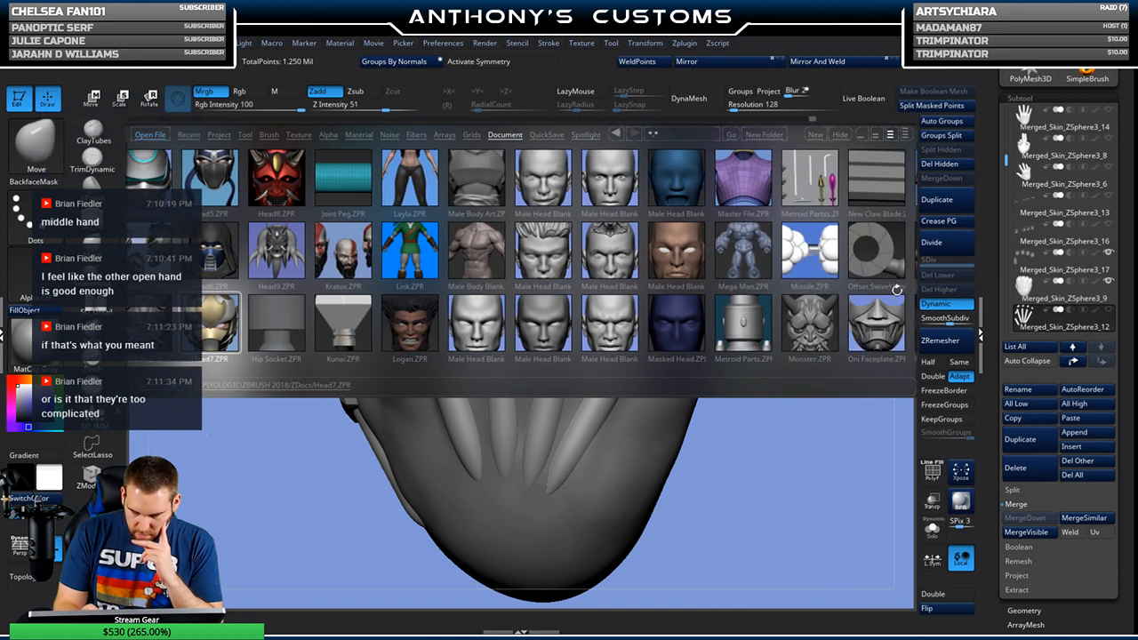
{"action": "double_click", "coordinate": [745, 173]}
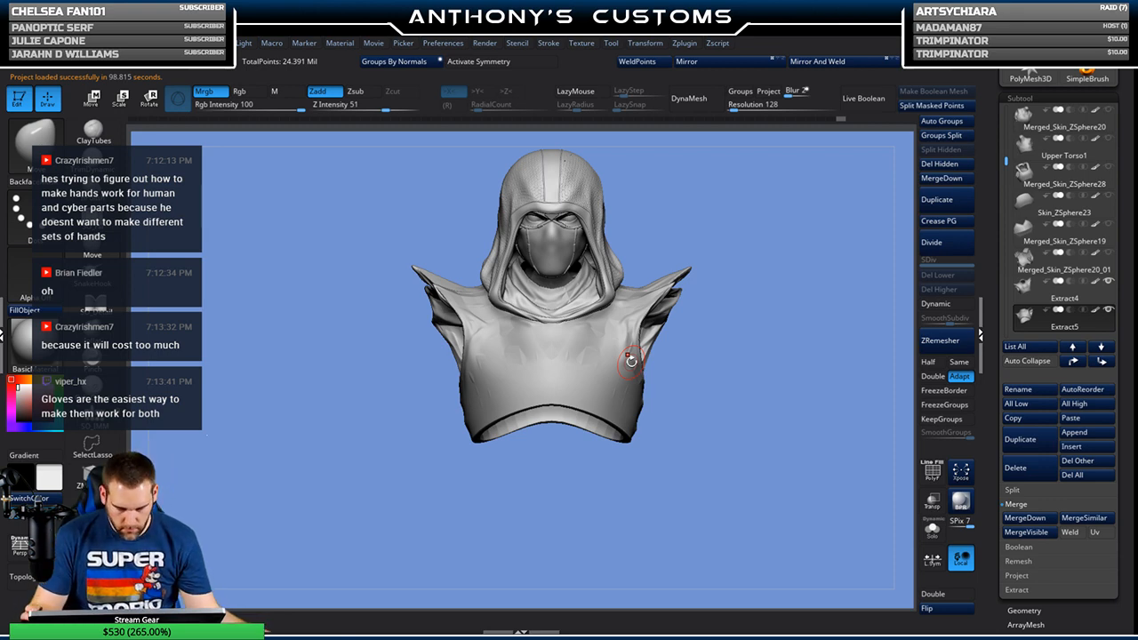
Step: Make all subtools of the hooded figure visible
{"action": "left_click", "coordinate": [1109, 311], "text": "shift"}
{"action": "mouse_move", "coordinate": [1110, 313]}
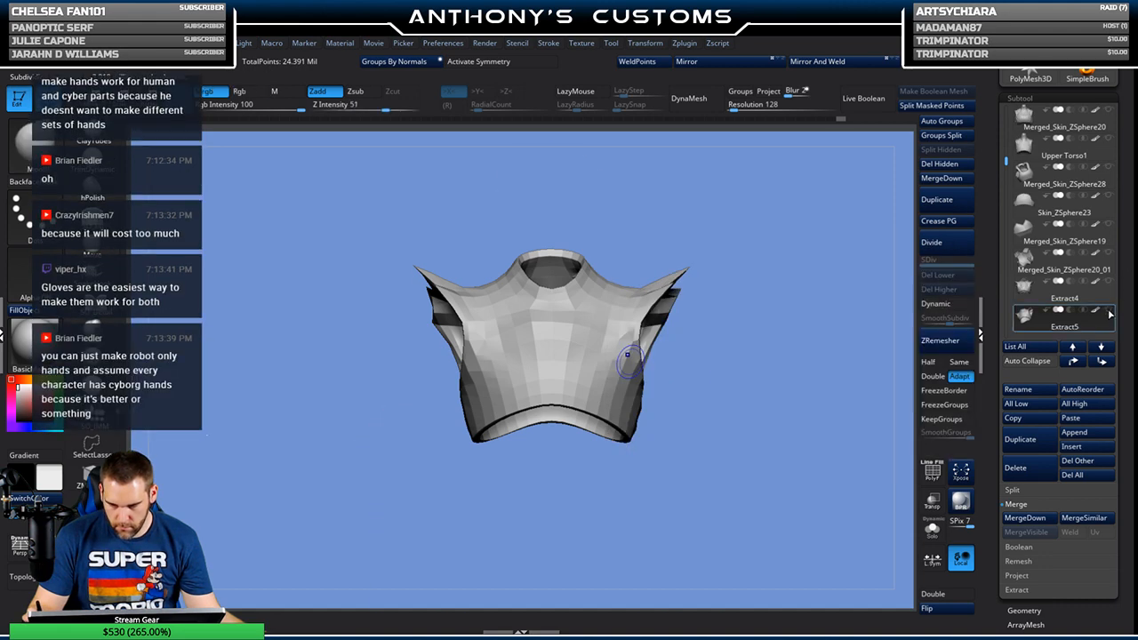
{"action": "left_click", "coordinate": [1110, 313], "text": "shift"}
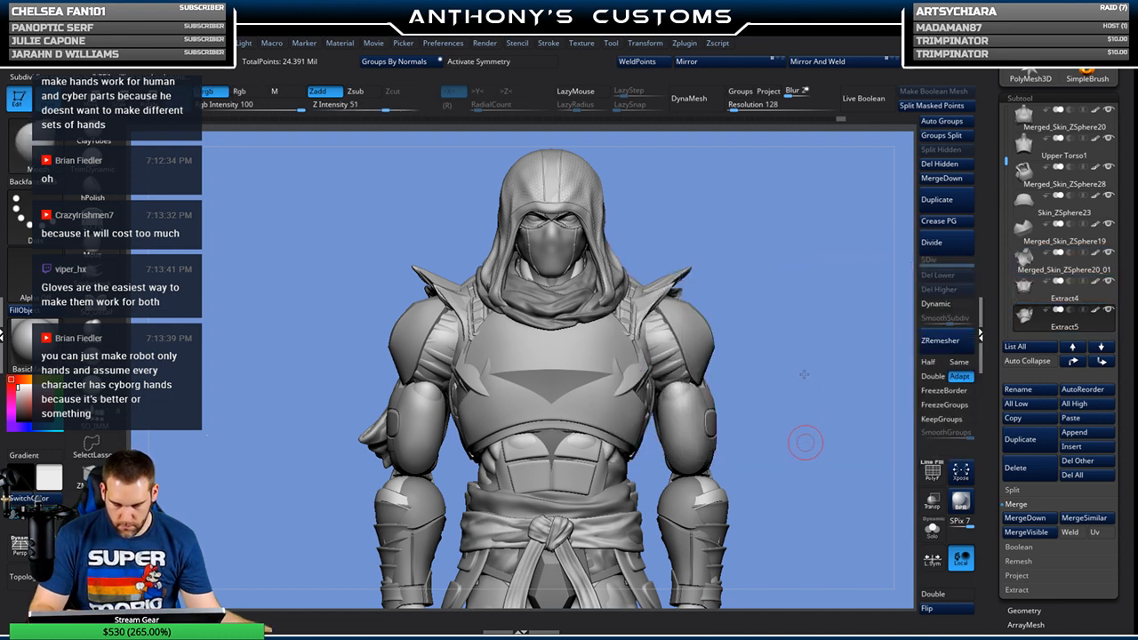
{"action": "left_click_drag", "start_coordinate": [805, 367], "coordinate": [789, 323], "text": "alt"}
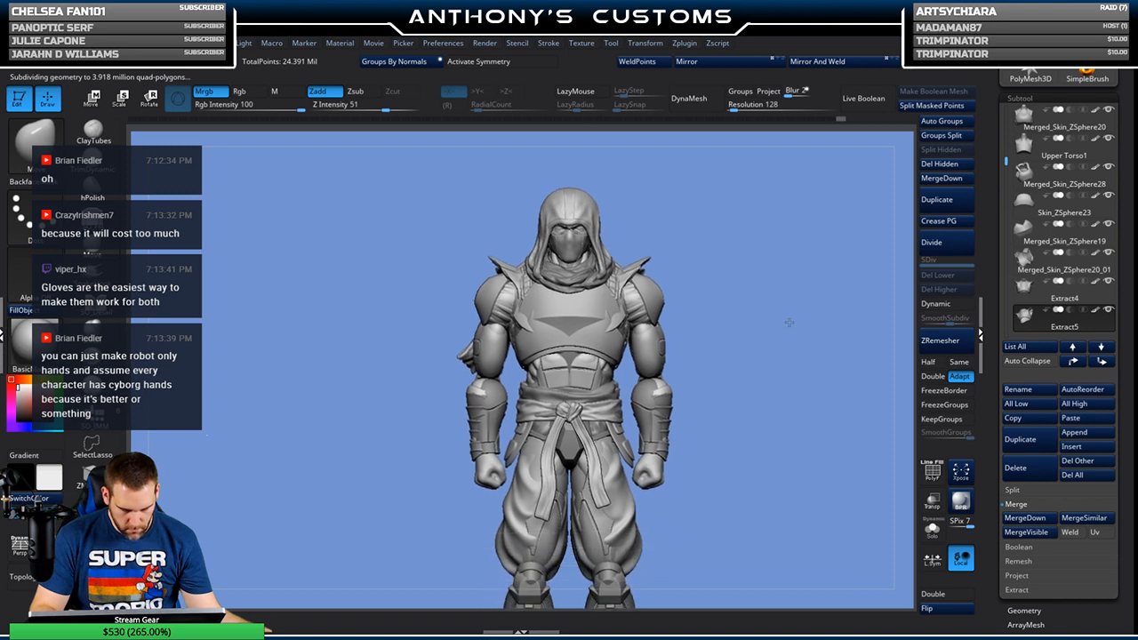
Step: Paste the copied hand subtool after the figure's wrist subtool, and delete the pasted subtool again
{"action": "left_click", "coordinate": [652, 466], "text": "alt"}
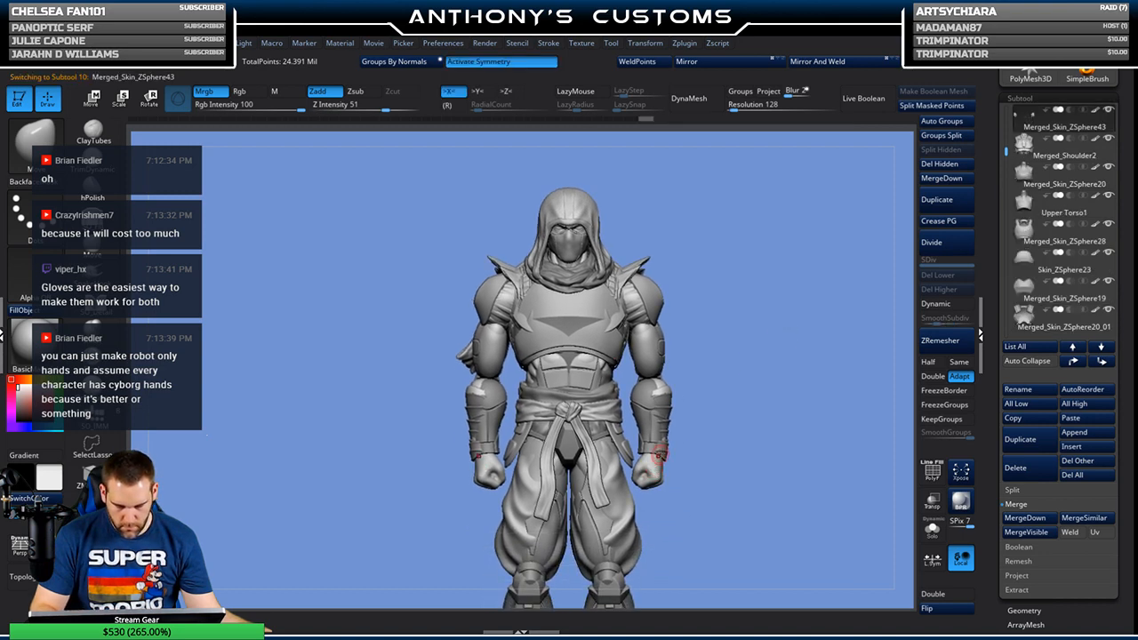
{"action": "left_click", "coordinate": [1081, 422]}
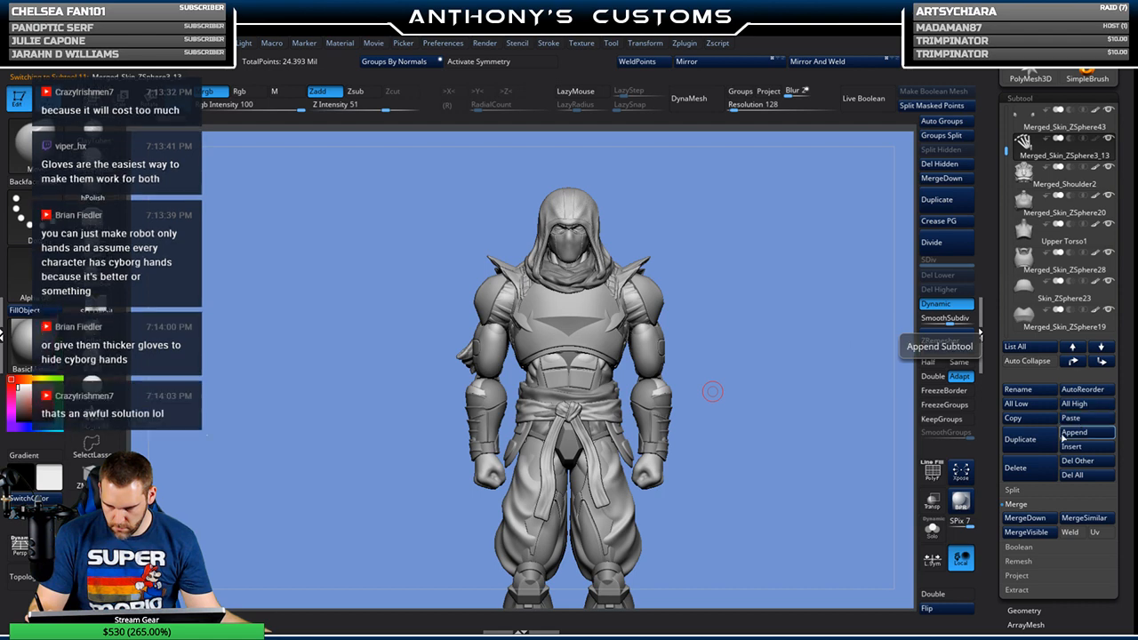
{"action": "left_click", "coordinate": [1030, 468]}
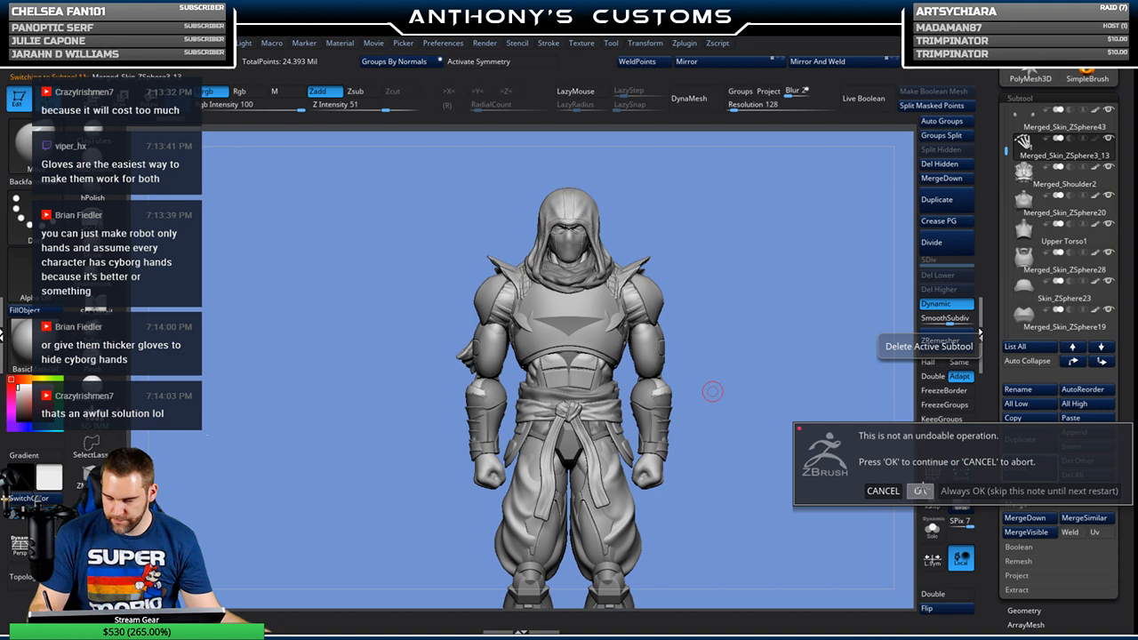
{"action": "left_click", "coordinate": [922, 492]}
Step: Reopen Hands.ZPR from the document library
{"action": "key", "text": "comma"}
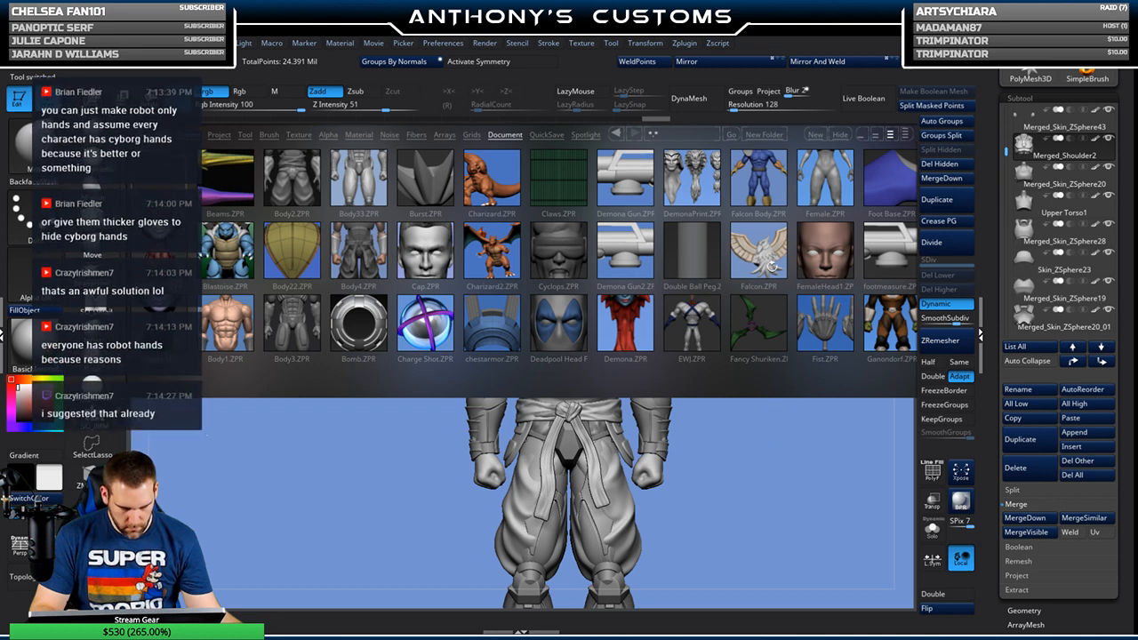
{"action": "scroll", "coordinate": [774, 306], "scroll_direction": "down", "scroll_amount": 5}
{"action": "scroll", "coordinate": [702, 306], "scroll_direction": "down", "scroll_amount": 5}
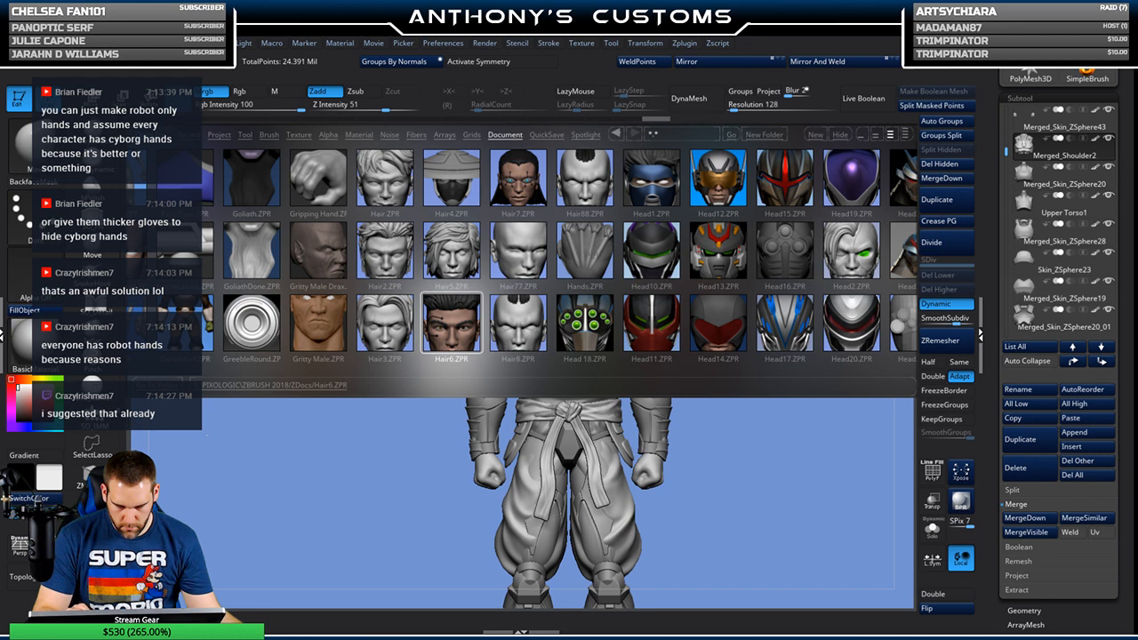
{"action": "double_click", "coordinate": [605, 258]}
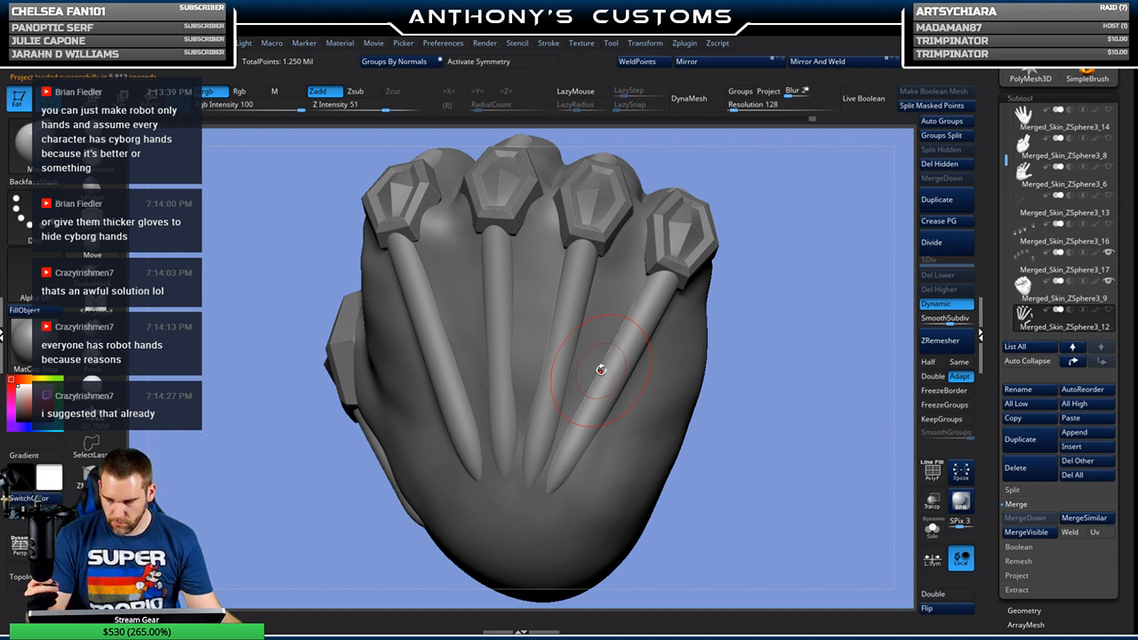
Step: Merge the visible hand, knuckle caps and rods into a new tool and switch to that merged tool
{"action": "left_click", "coordinate": [1045, 535]}
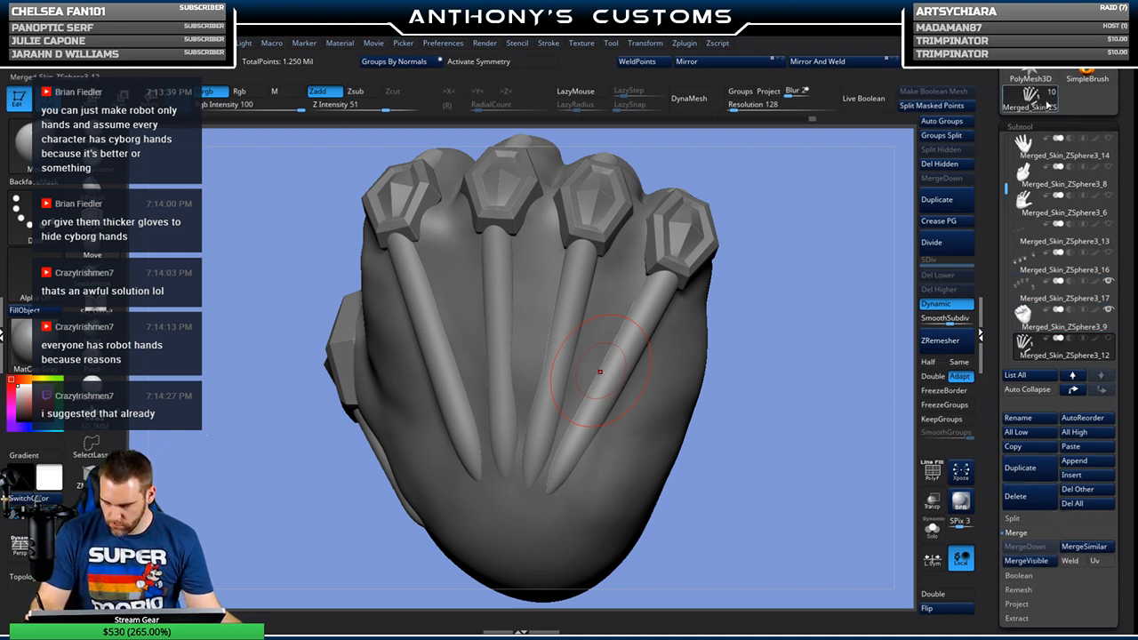
{"action": "mouse_move", "coordinate": [1047, 98]}
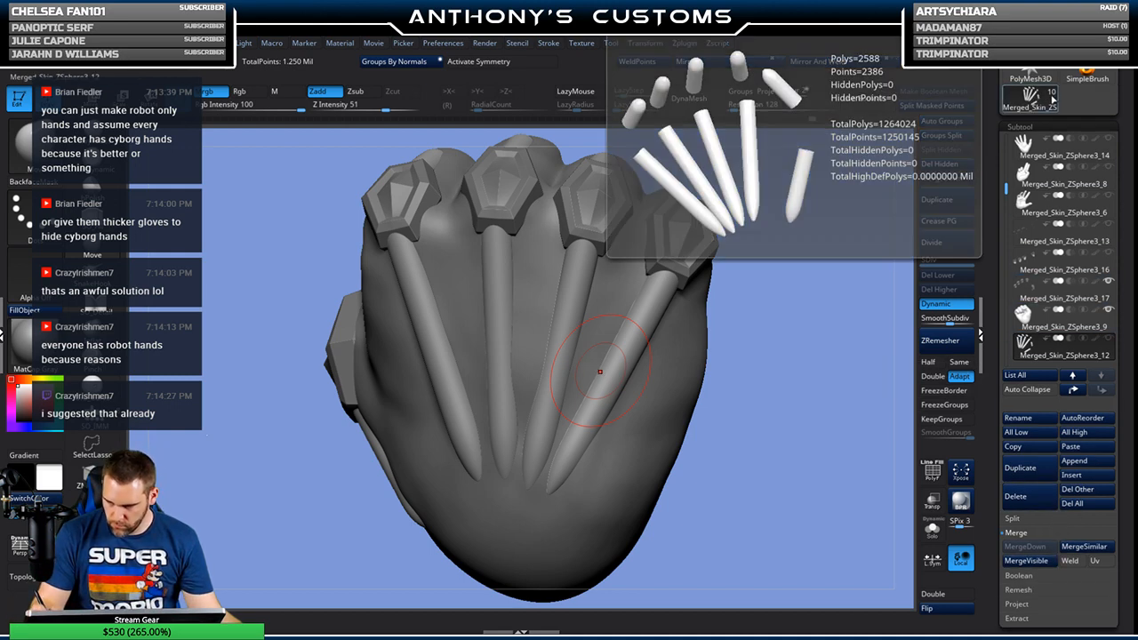
{"action": "left_click", "coordinate": [1044, 98]}
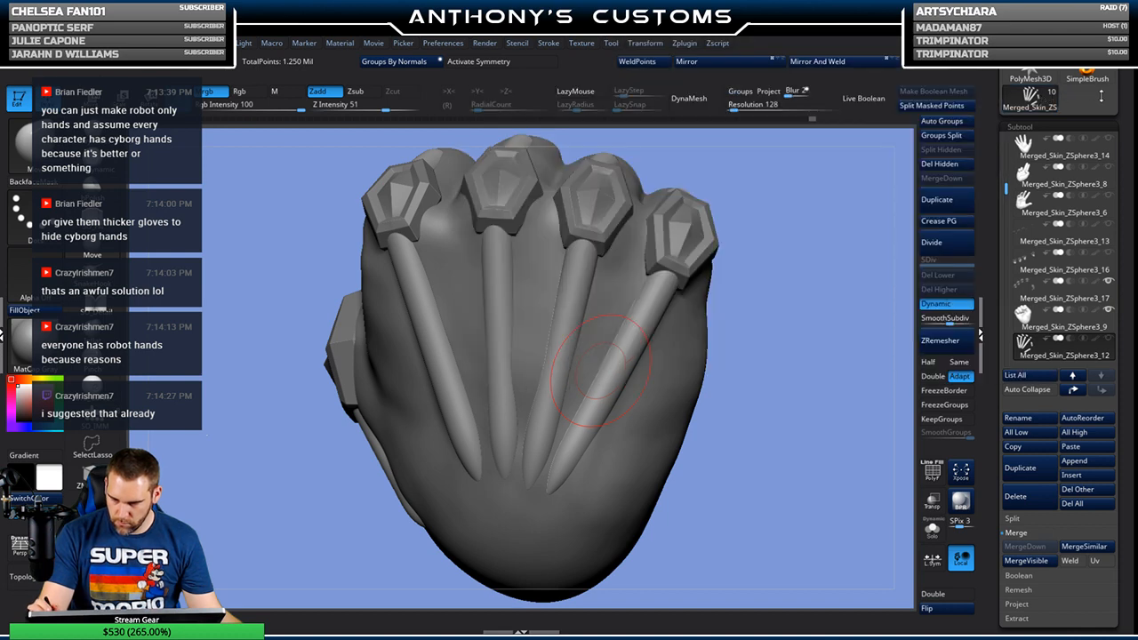
{"action": "scroll", "coordinate": [1112, 106], "scroll_direction": "up", "scroll_amount": 3}
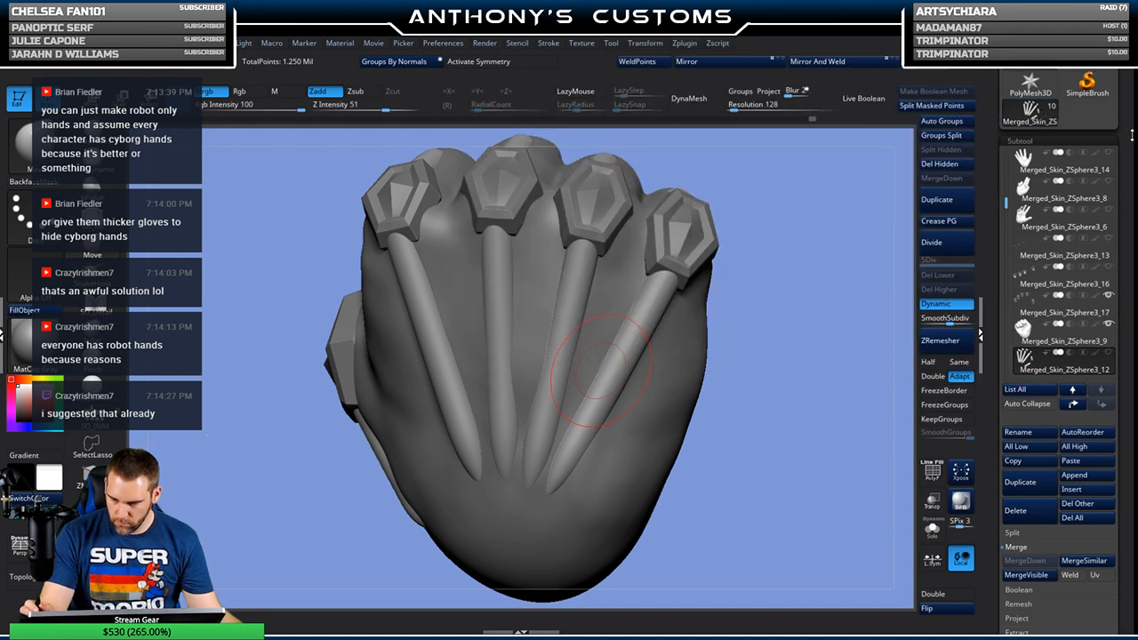
{"action": "left_click", "coordinate": [1099, 89]}
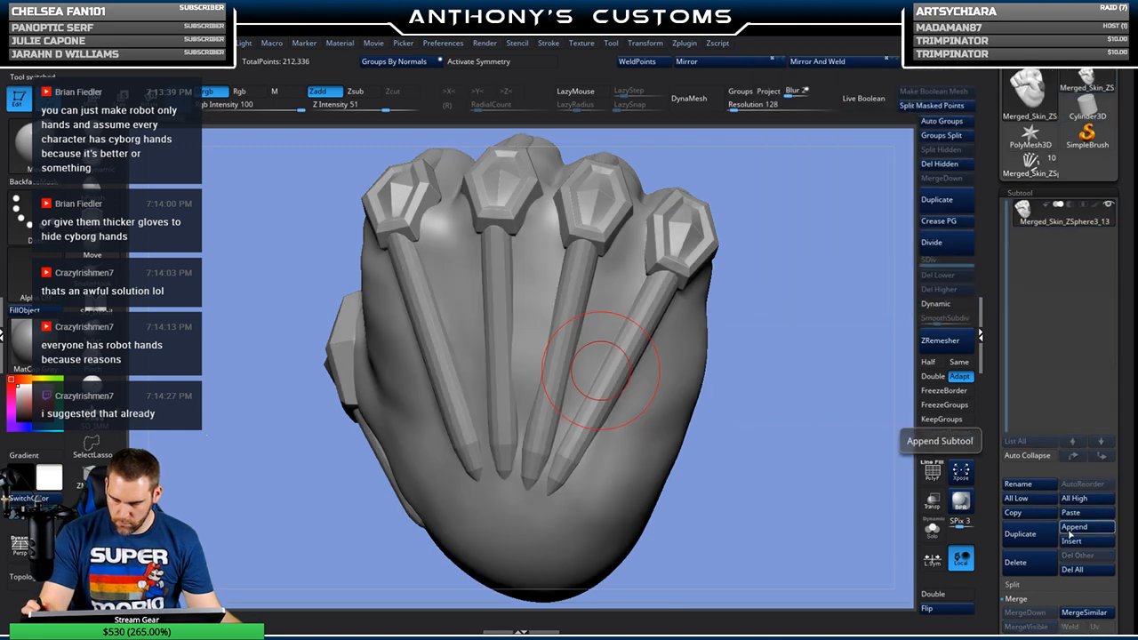
Step: Open Master File.ZPR from the document library
{"action": "key", "text": "comma"}
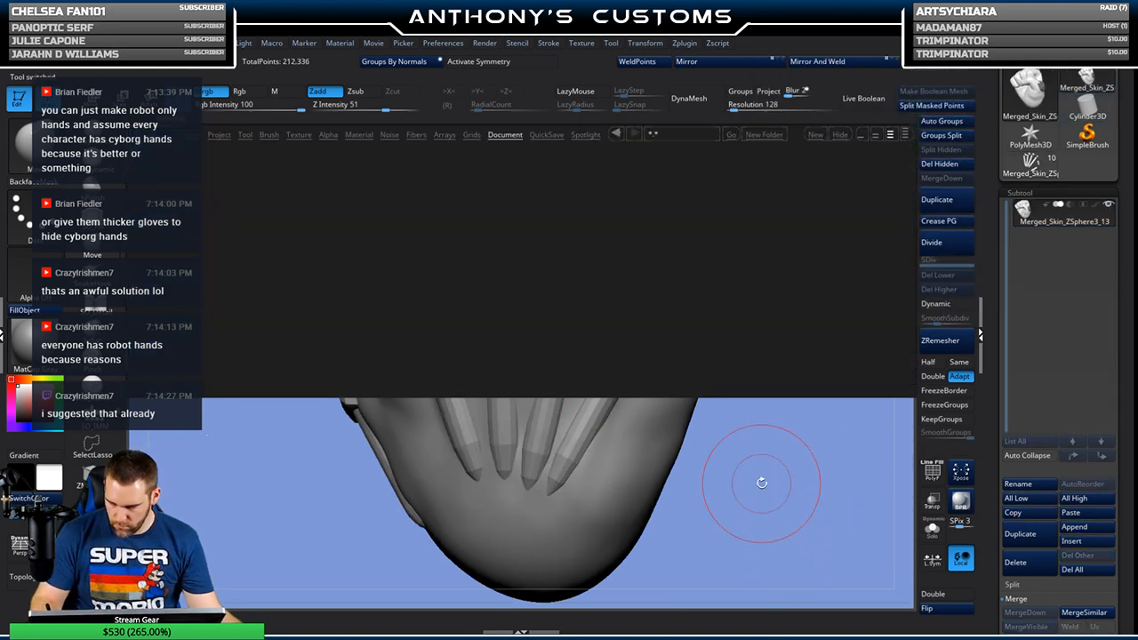
{"action": "left_click_drag", "start_coordinate": [682, 329], "coordinate": [431, 331]}
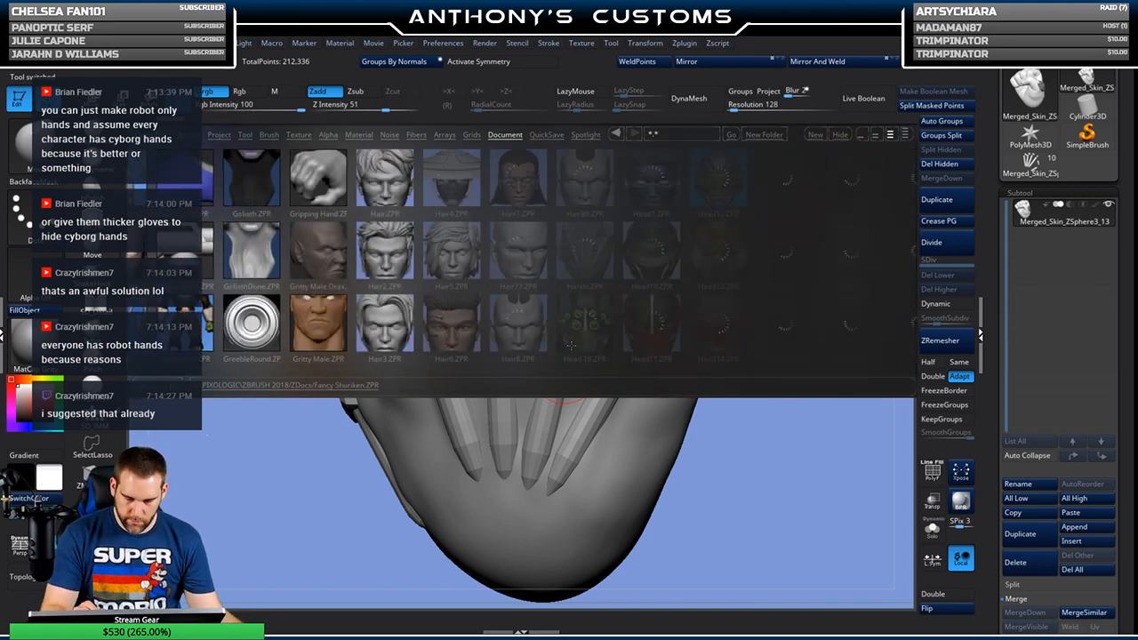
{"action": "left_click_drag", "start_coordinate": [597, 331], "coordinate": [431, 331]}
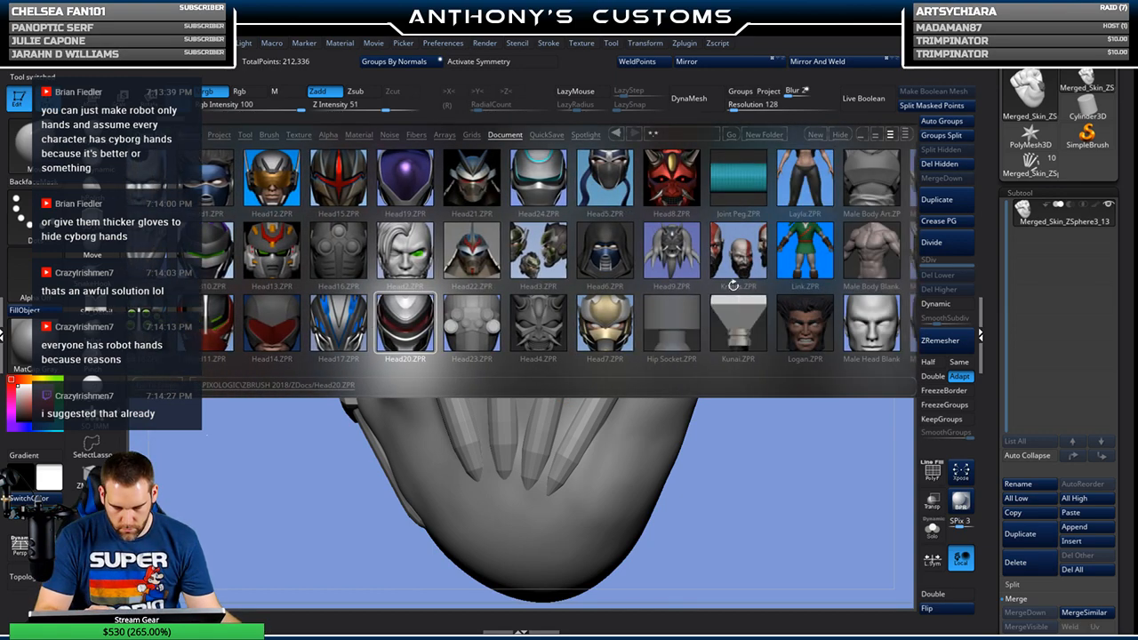
{"action": "left_click_drag", "start_coordinate": [731, 285], "coordinate": [453, 298]}
{"action": "left_click_drag", "start_coordinate": [704, 308], "coordinate": [454, 312]}
{"action": "double_click", "coordinate": [623, 189]}
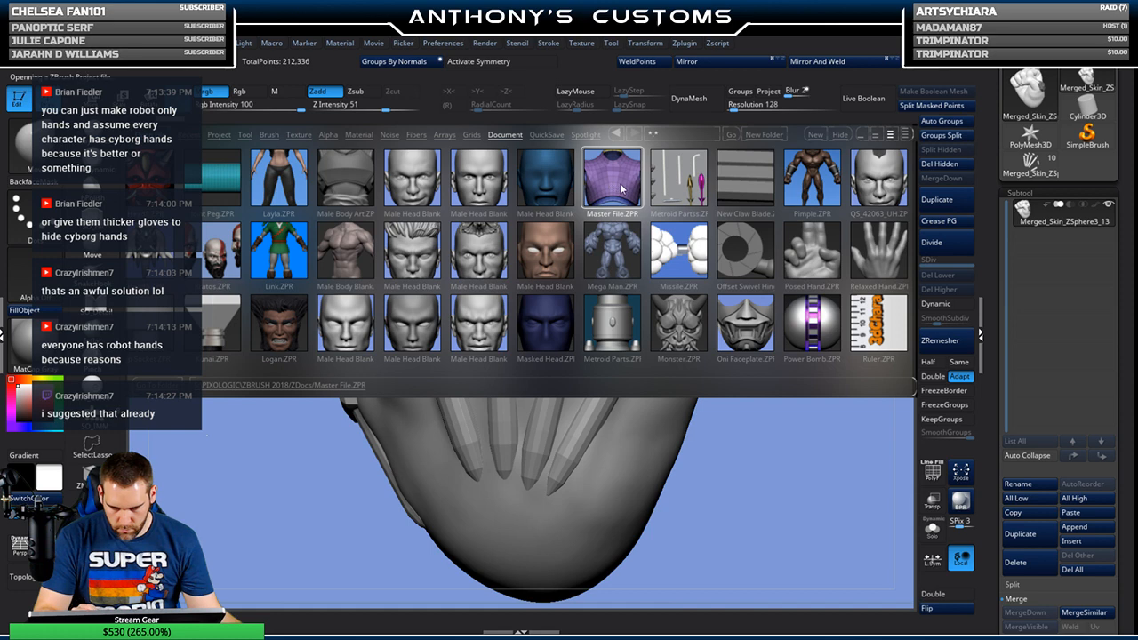
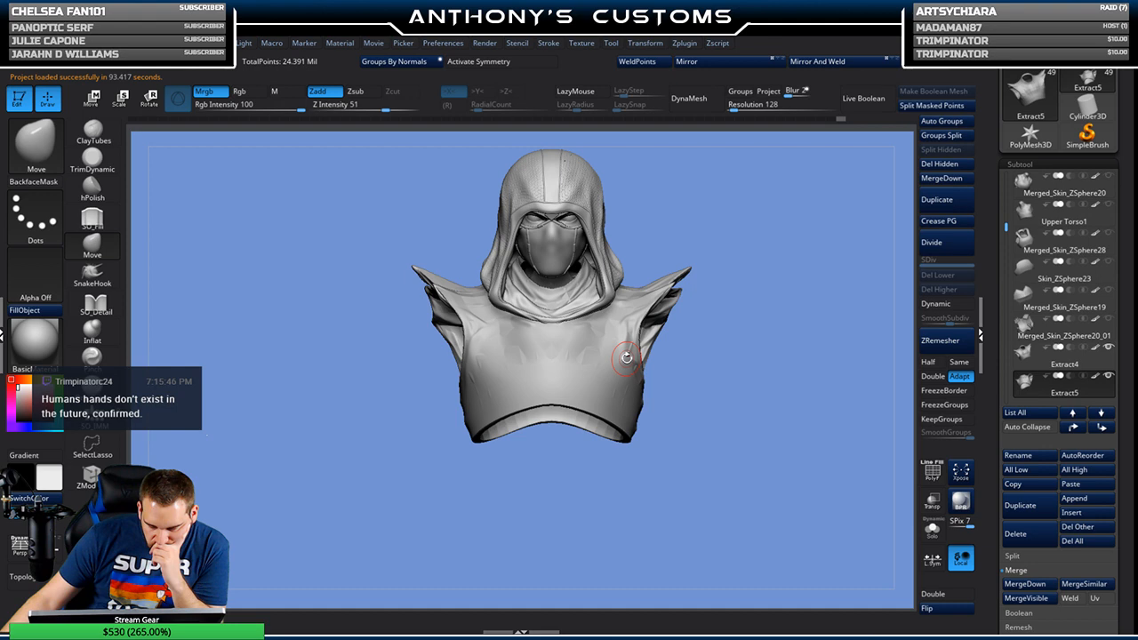
Step: Show all subtools of the hooded figure and frame the full body
{"action": "left_click", "coordinate": [1108, 377], "text": "shift"}
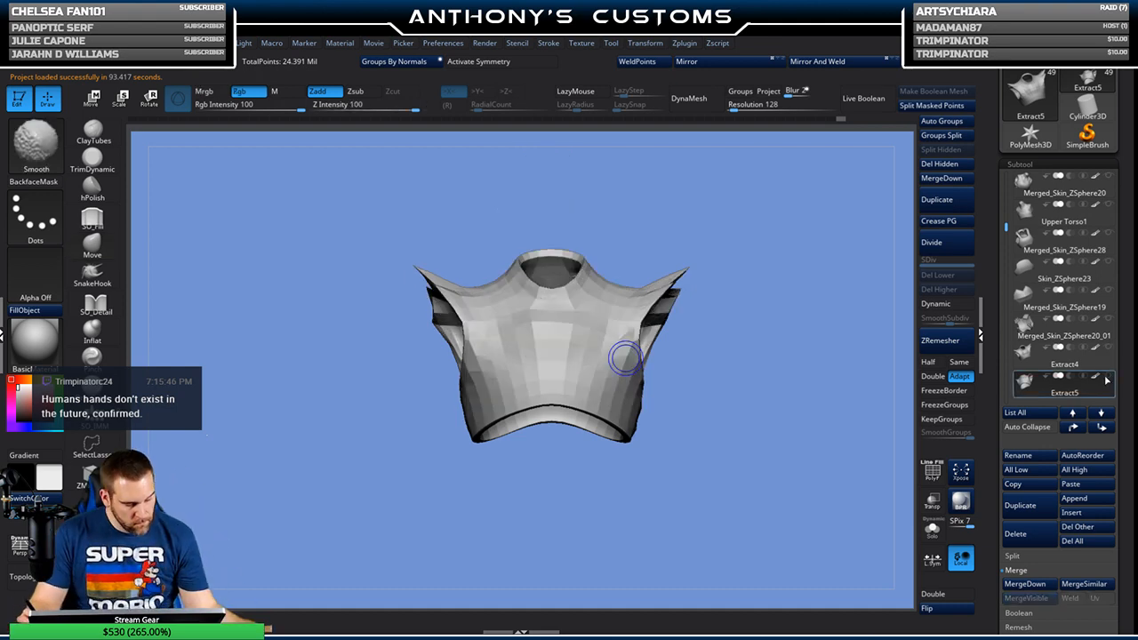
{"action": "key", "text": "ctrl+d"}
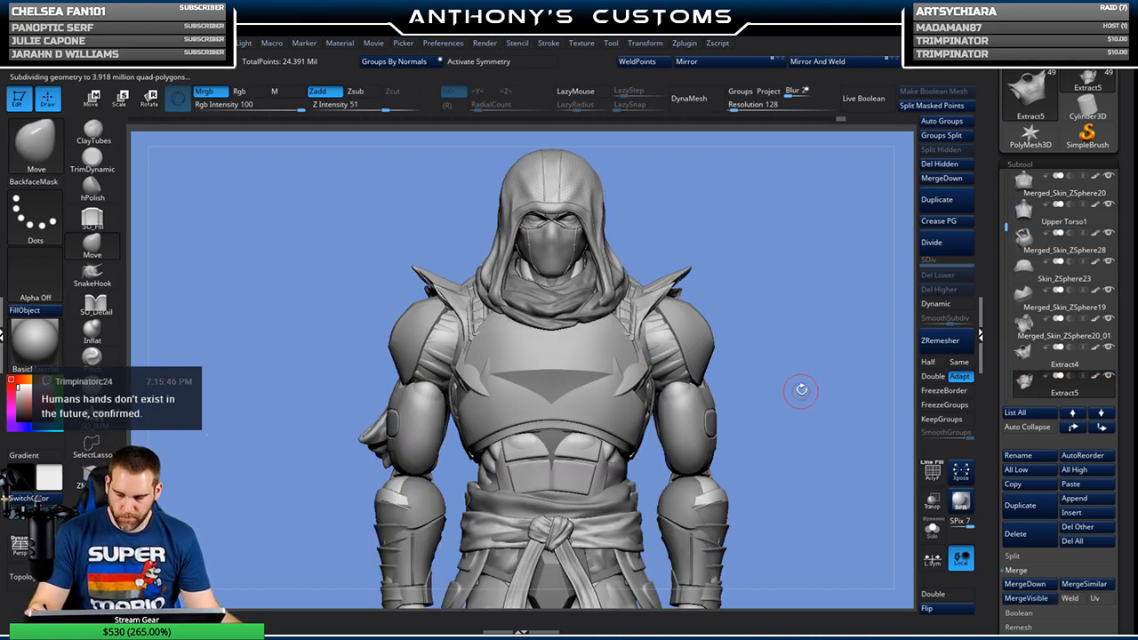
{"action": "key", "text": "f"}
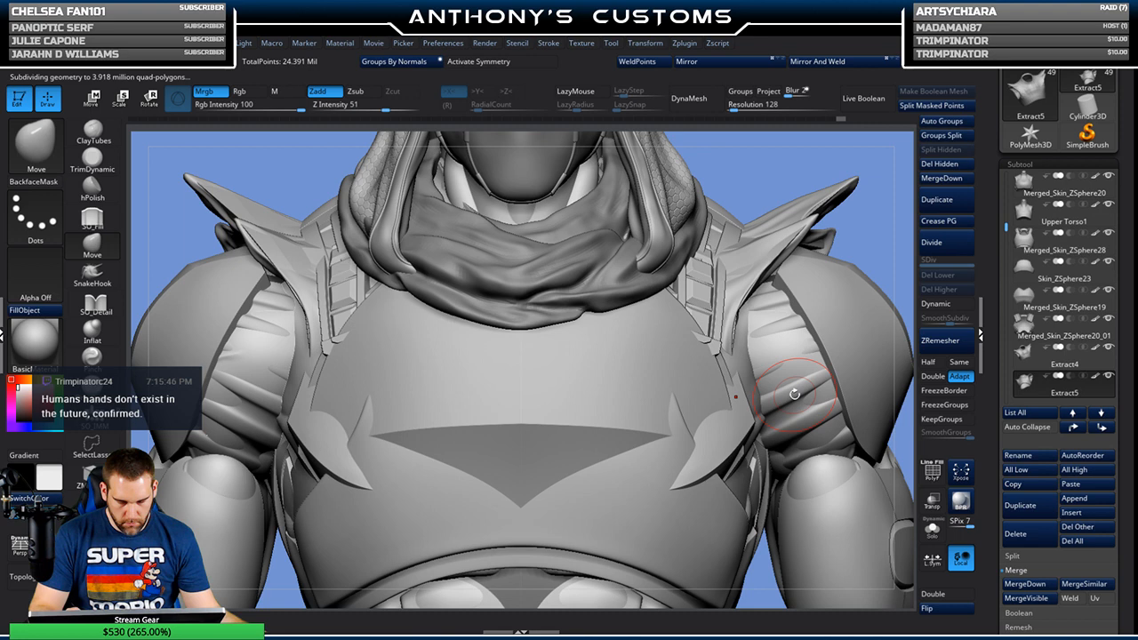
{"action": "key", "text": "f"}
Step: Hide the figure's existing fists subtool, Merged_Skin_ZSphere43, and paste the merged robotic hand after it, ready for transforming
{"action": "left_click", "coordinate": [595, 376], "text": "alt"}
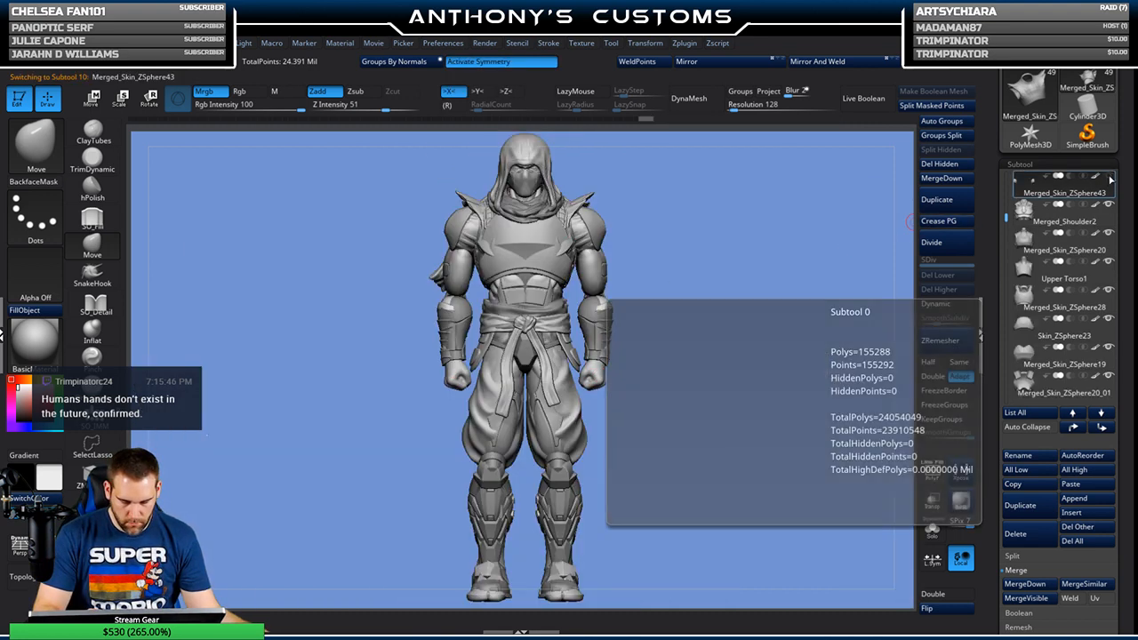
{"action": "left_click", "coordinate": [1080, 485]}
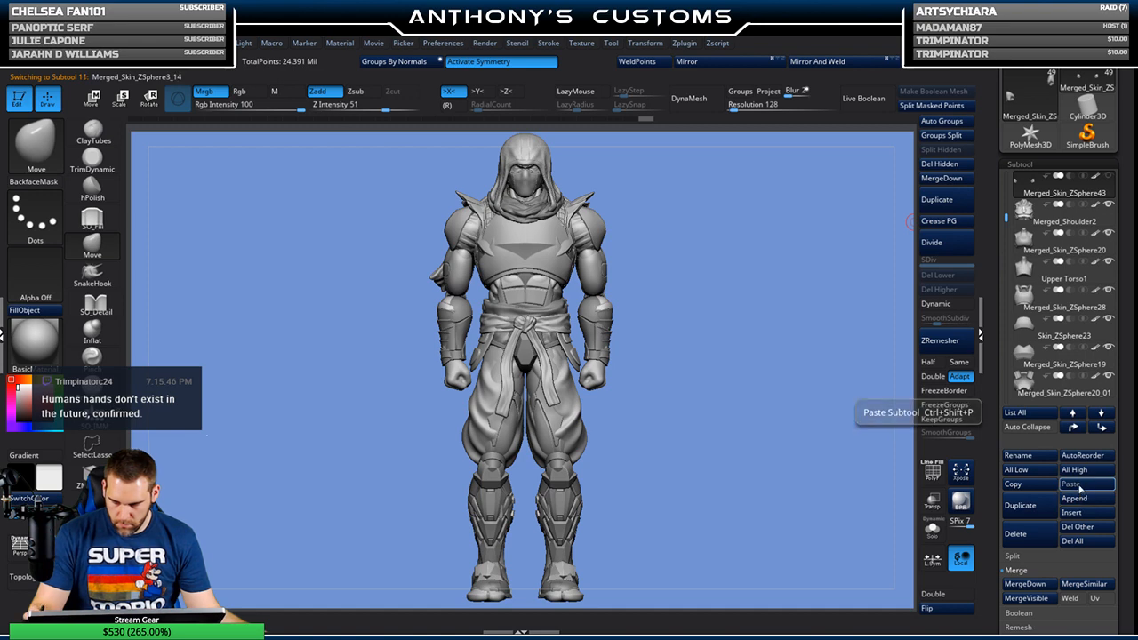
{"action": "key", "text": "w"}
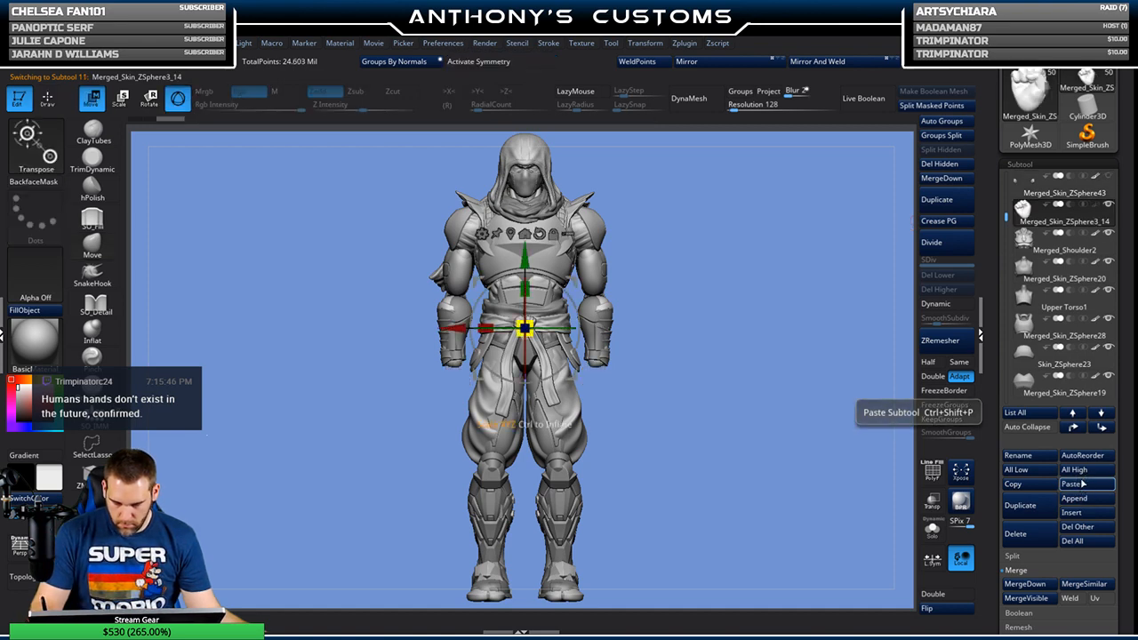
{"action": "mouse_move", "coordinate": [1105, 372]}
{"action": "left_click", "coordinate": [511, 234], "text": "alt"}
Step: Try to move, resize and rotate the pasted hand into place near the figure's right wrist
{"action": "left_click_drag", "start_coordinate": [477, 327], "coordinate": [382, 352]}
{"action": "left_click_drag", "start_coordinate": [709, 316], "coordinate": [654, 437]}
{"action": "left_click_drag", "start_coordinate": [663, 395], "coordinate": [597, 333]}
{"action": "left_click_drag", "start_coordinate": [434, 397], "coordinate": [334, 477]}
{"action": "left_click_drag", "start_coordinate": [447, 405], "coordinate": [363, 406]}
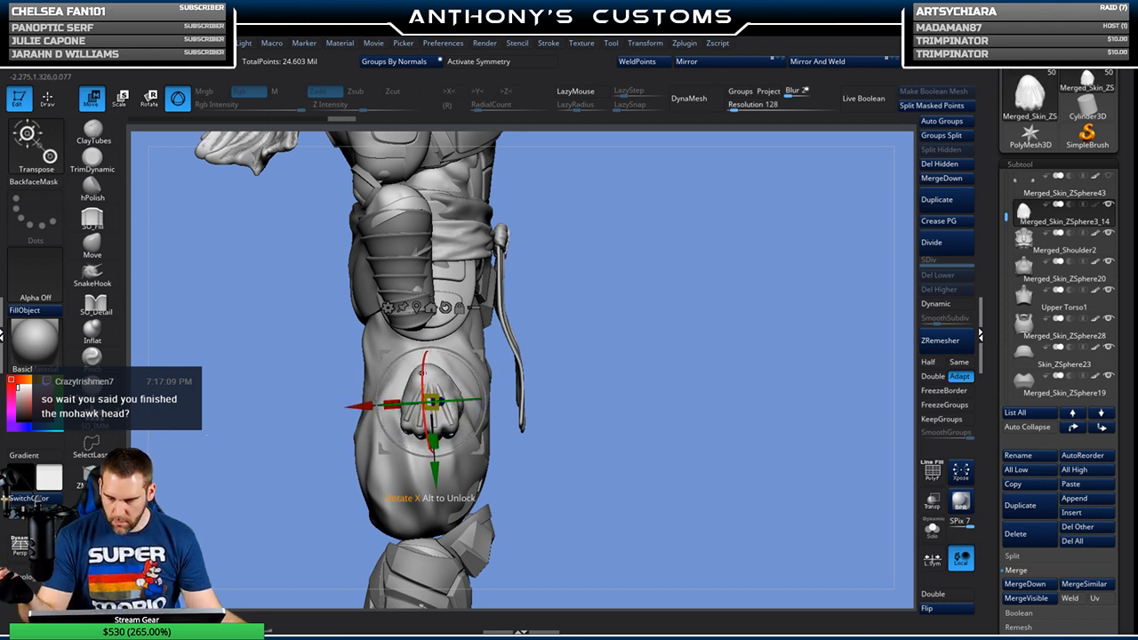
{"action": "left_click_drag", "start_coordinate": [610, 471], "coordinate": [612, 419]}
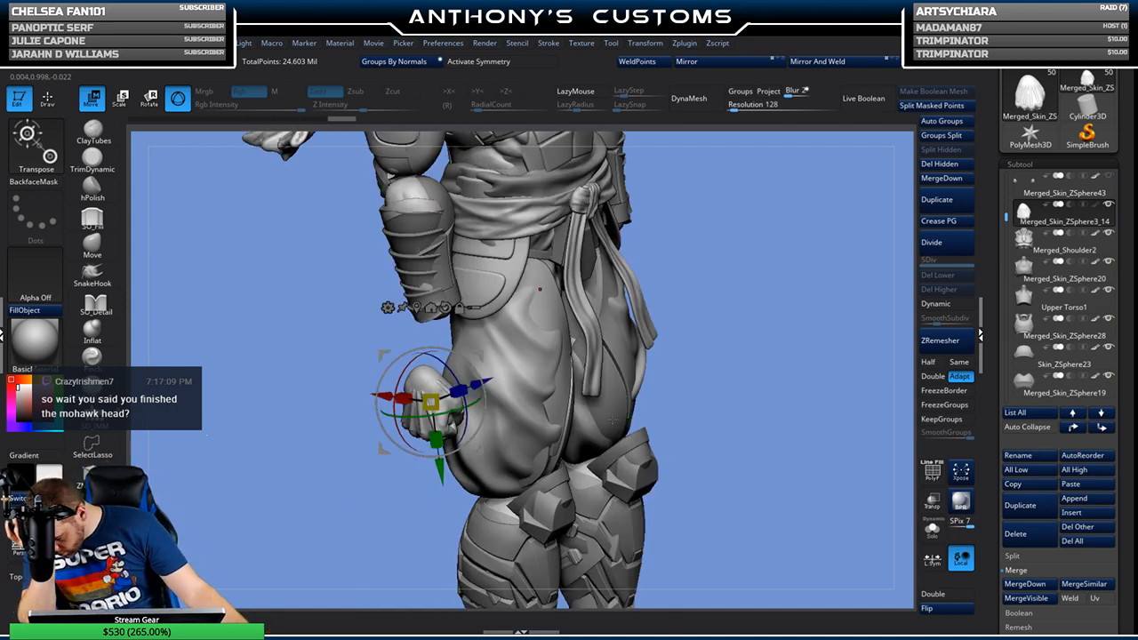
{"action": "left_click_drag", "start_coordinate": [759, 351], "coordinate": [747, 323]}
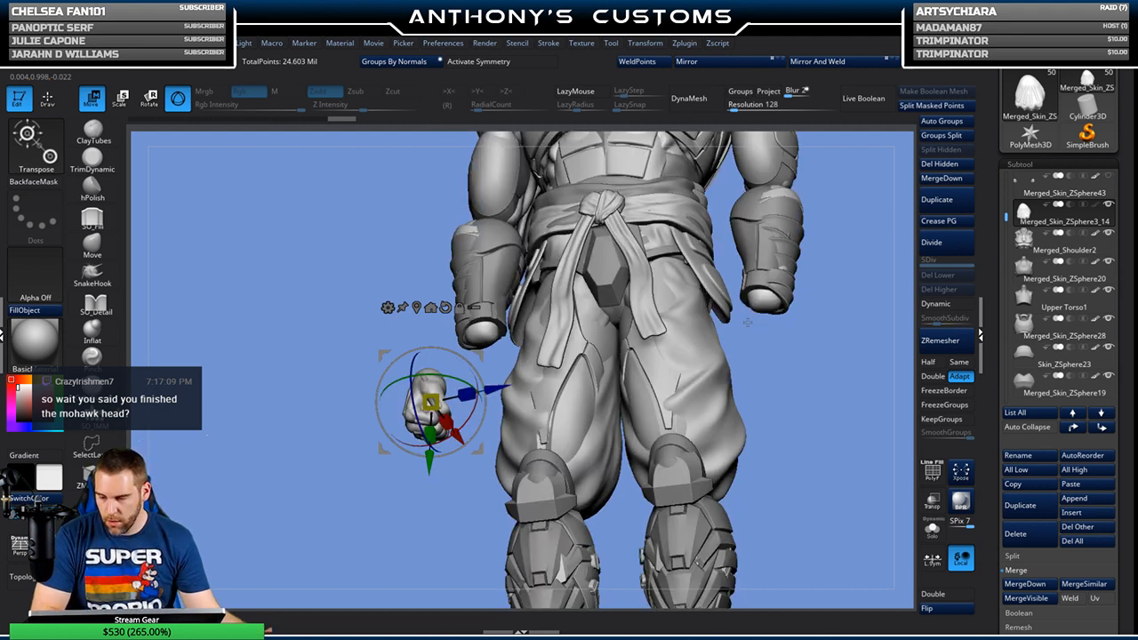
Step: Isolate the pasted hand and examine its orientation and finger side up close
{"action": "left_click", "coordinate": [932, 529]}
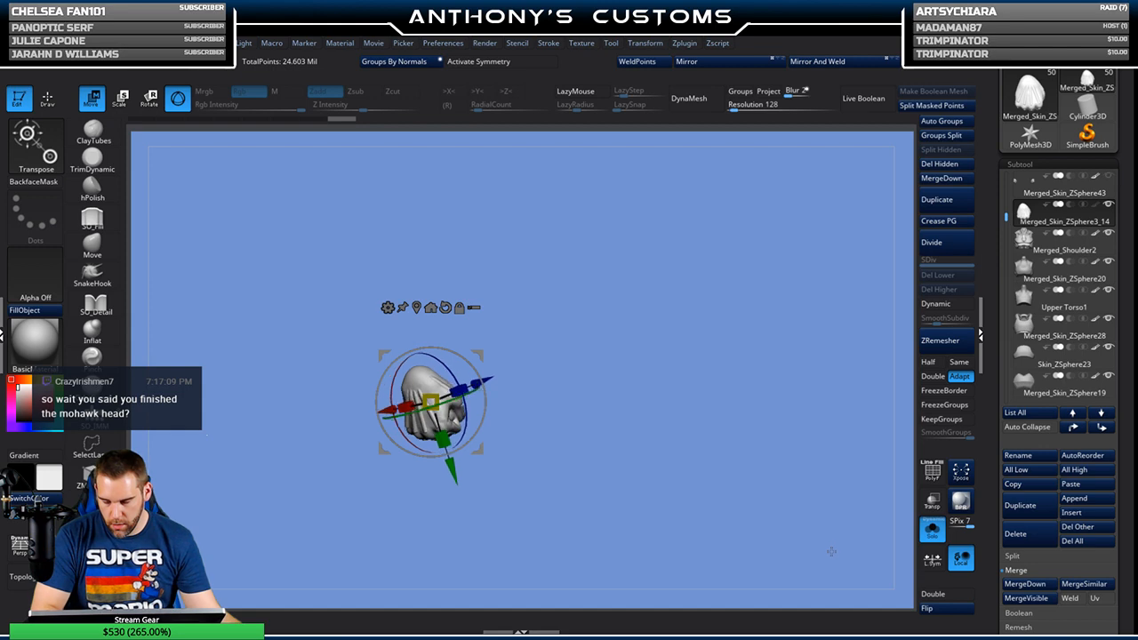
{"action": "left_click_drag", "start_coordinate": [803, 542], "coordinate": [810, 534]}
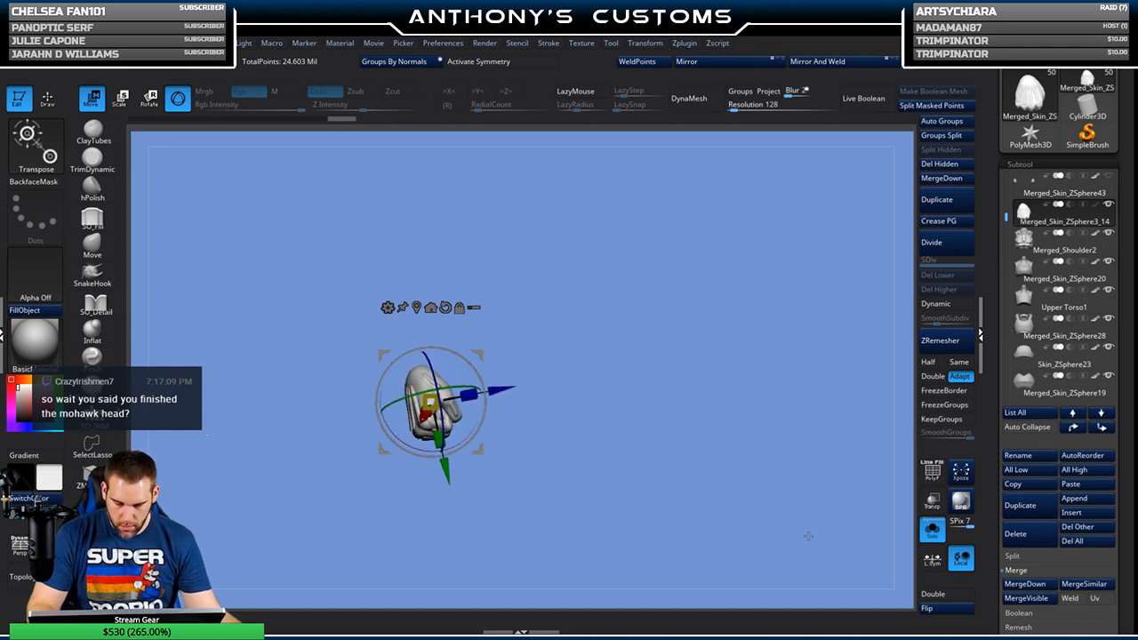
{"action": "key", "text": "f"}
{"action": "key", "text": "f"}
{"action": "key", "text": "f"}
{"action": "left_click_drag", "start_coordinate": [808, 536], "coordinate": [821, 489]}
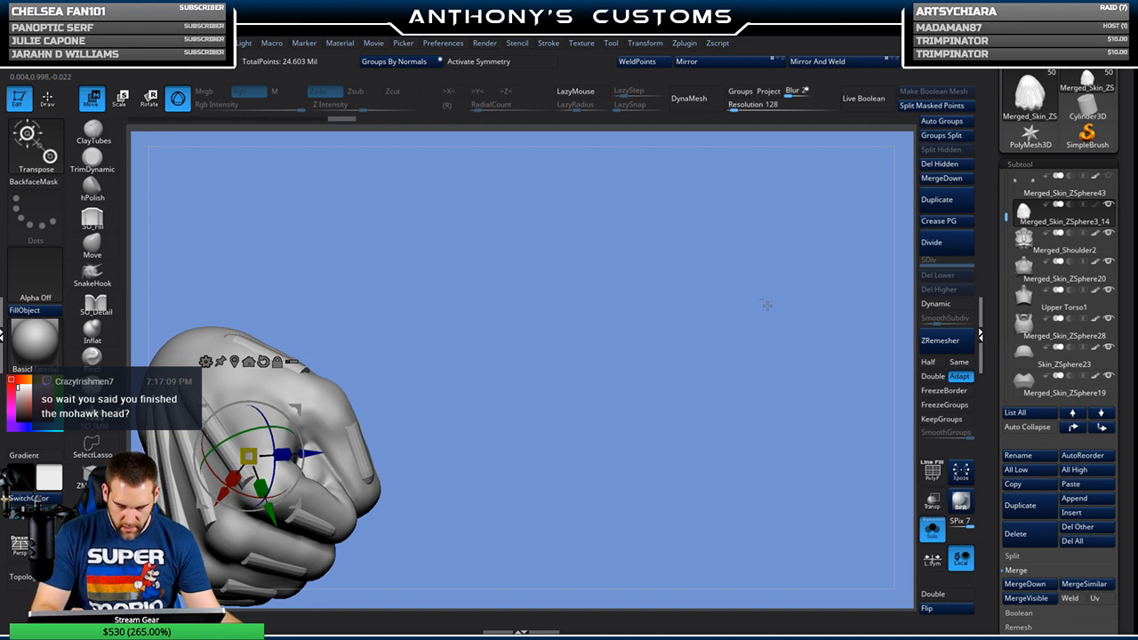
Step: Undo the pasted hand's move, resize and rotation changes
{"action": "key", "text": "ctrl+z"}
{"action": "key", "text": "ctrl+z"}
{"action": "key", "text": "ctrl+z"}
{"action": "key", "text": "ctrl+z"}
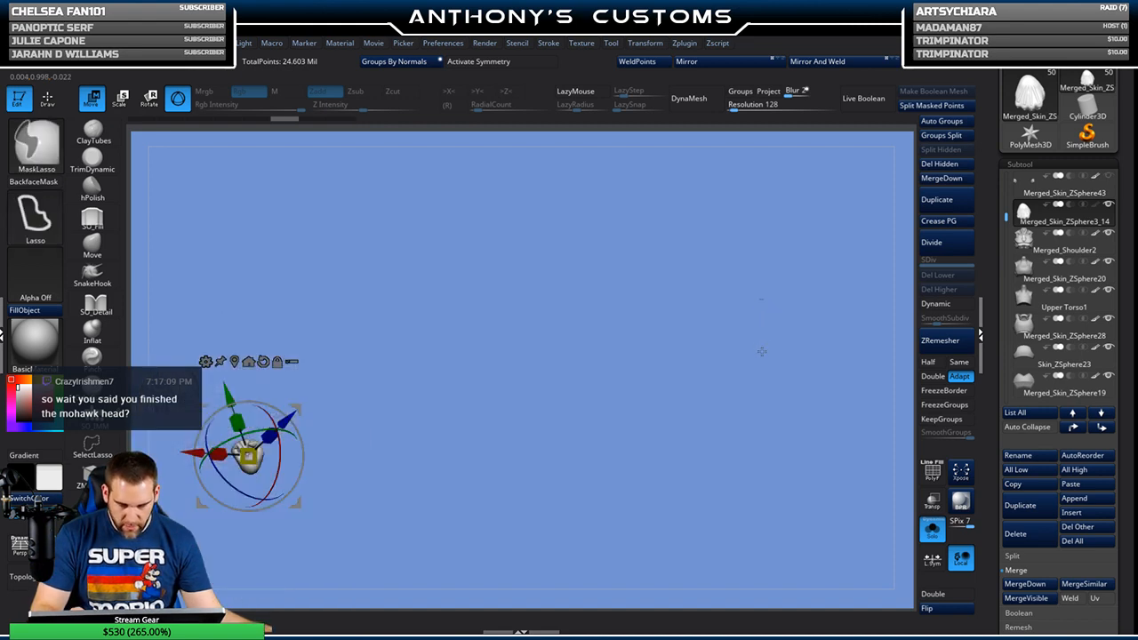
{"action": "key", "text": "ctrl+z"}
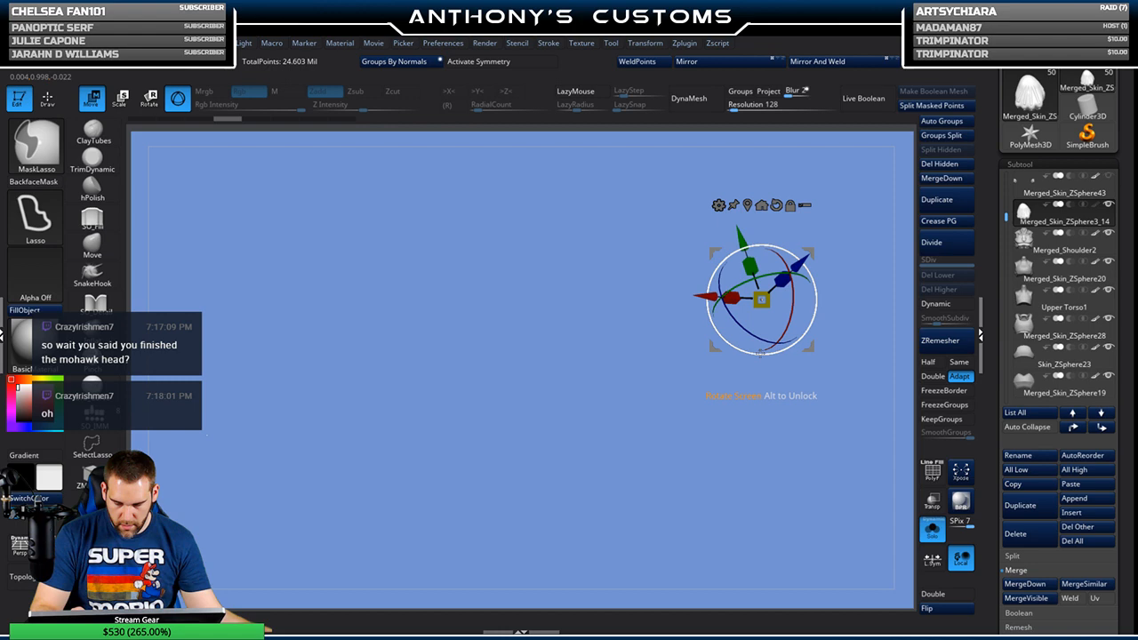
{"action": "key", "text": "ctrl+z"}
{"action": "key", "text": "ctrl+z"}
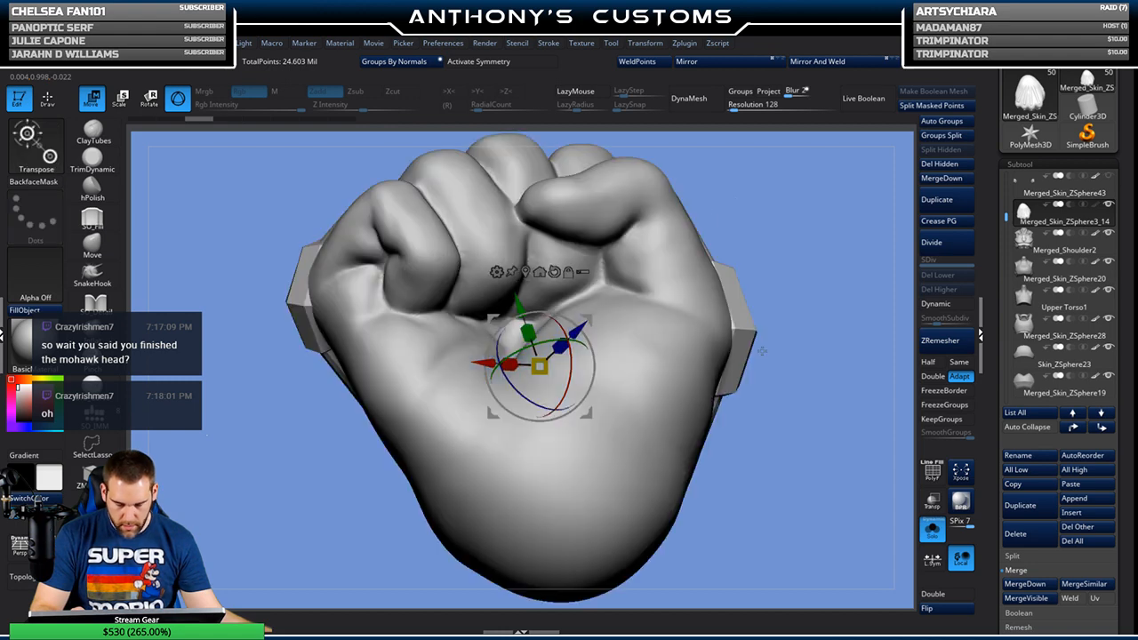
{"action": "key", "text": "ctrl+z"}
{"action": "key", "text": "ctrl+z"}
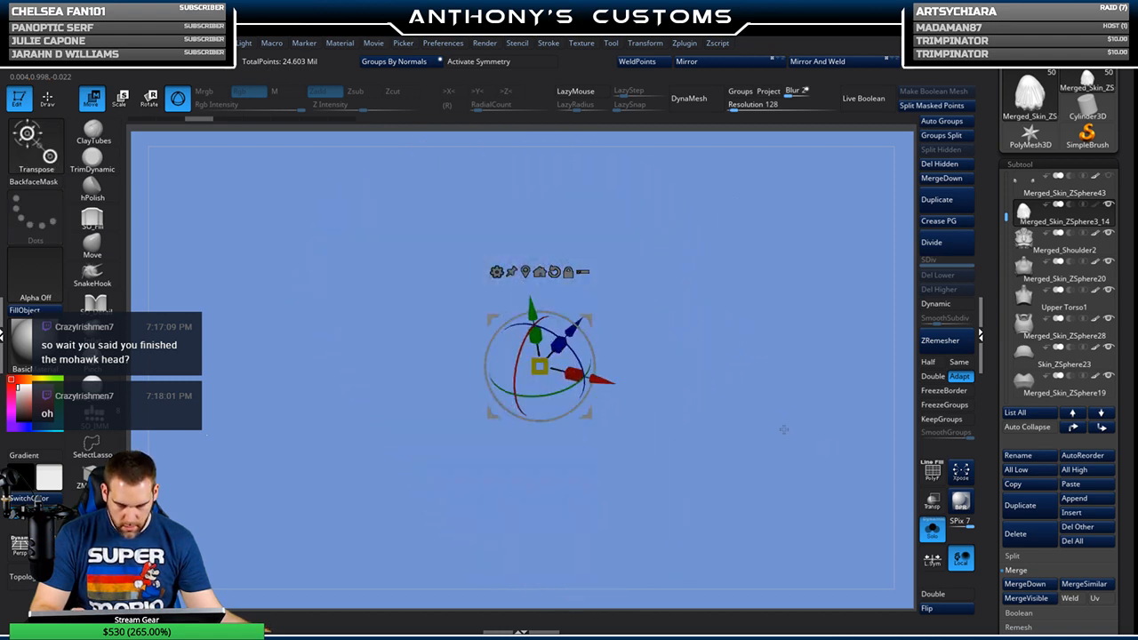
Step: Examine the isolated hand from its thumb and knuckle sides, and show the whole figure again
{"action": "key", "text": "f"}
{"action": "key", "text": "f"}
{"action": "key", "text": "f"}
{"action": "key", "text": "f"}
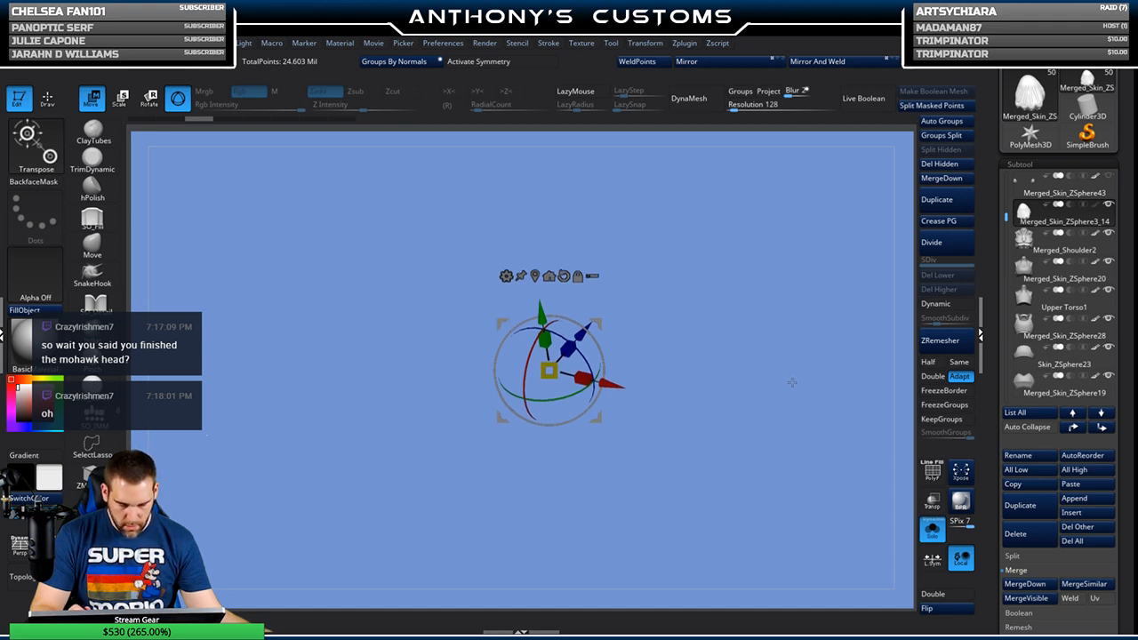
{"action": "left_click_drag", "start_coordinate": [772, 422], "coordinate": [737, 439]}
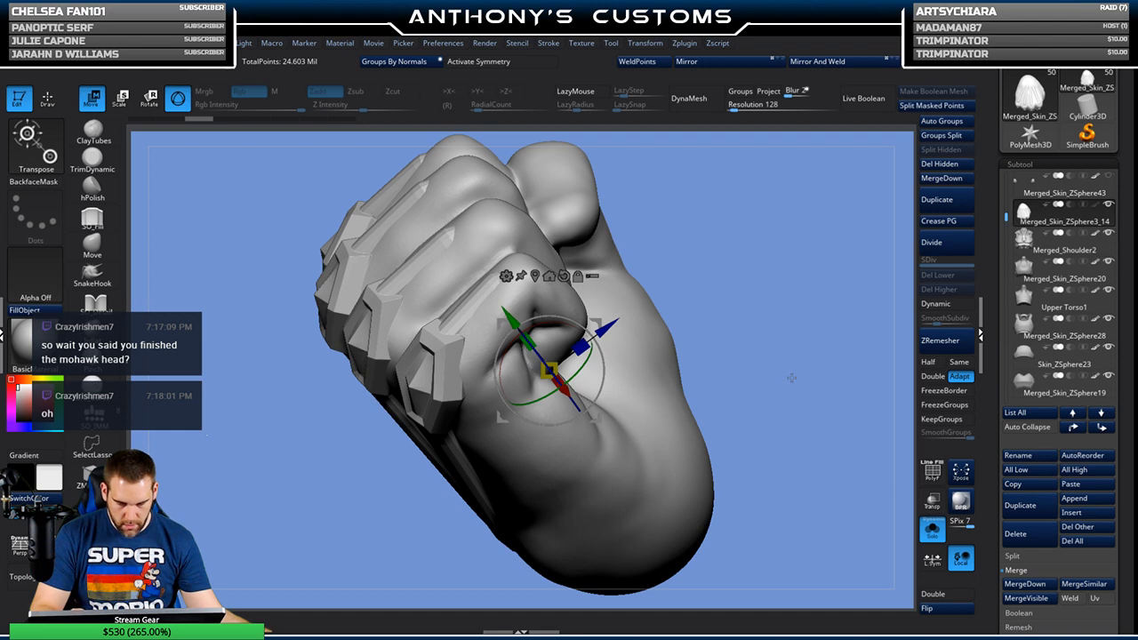
{"action": "mouse_move", "coordinate": [826, 366]}
{"action": "left_mouse_down"}
{"action": "mouse_move", "coordinate": [788, 405]}
{"action": "mouse_move", "coordinate": [816, 369]}
{"action": "left_mouse_up"}
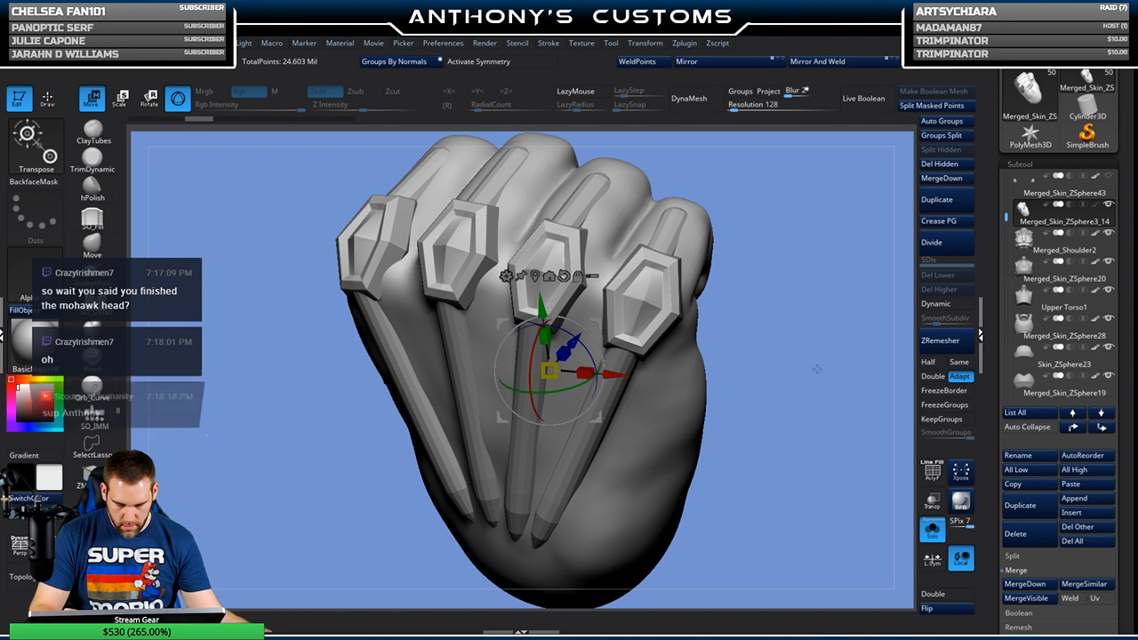
{"action": "key", "text": "shift+f"}
{"action": "key", "text": "shift+f"}
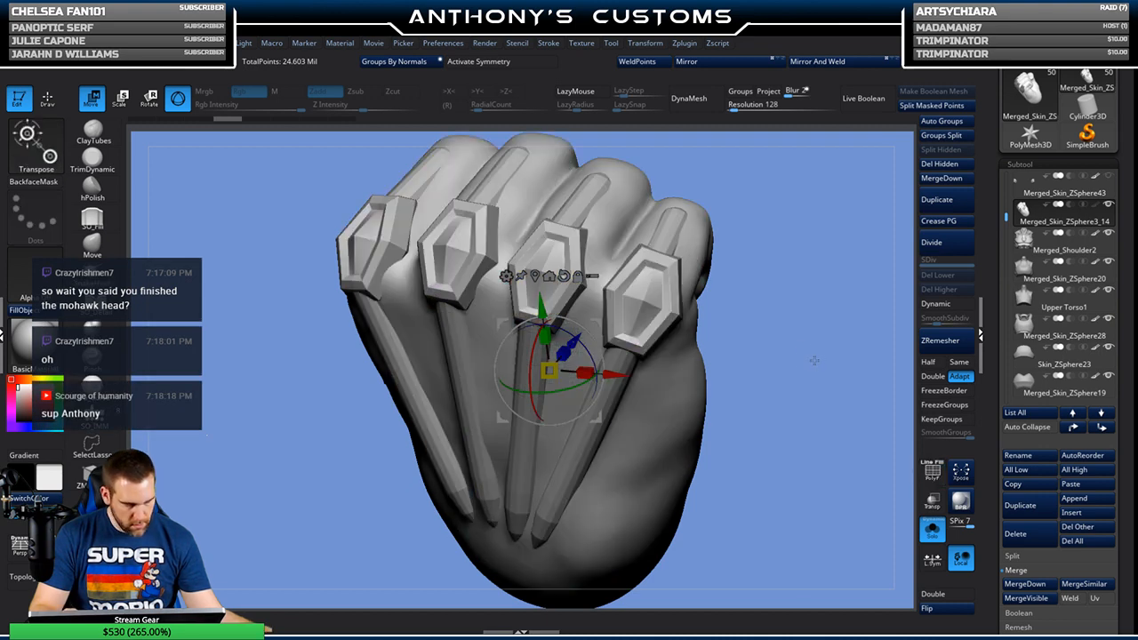
{"action": "left_click_drag", "start_coordinate": [829, 347], "coordinate": [863, 315], "text": "ctrl+shift"}
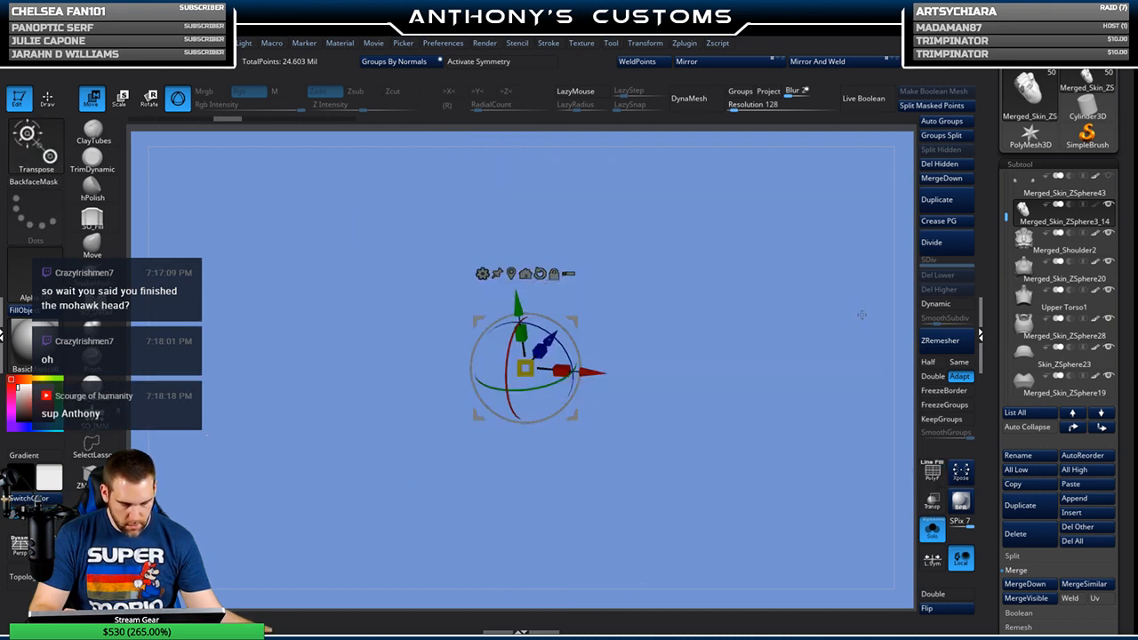
{"action": "left_click", "coordinate": [933, 532]}
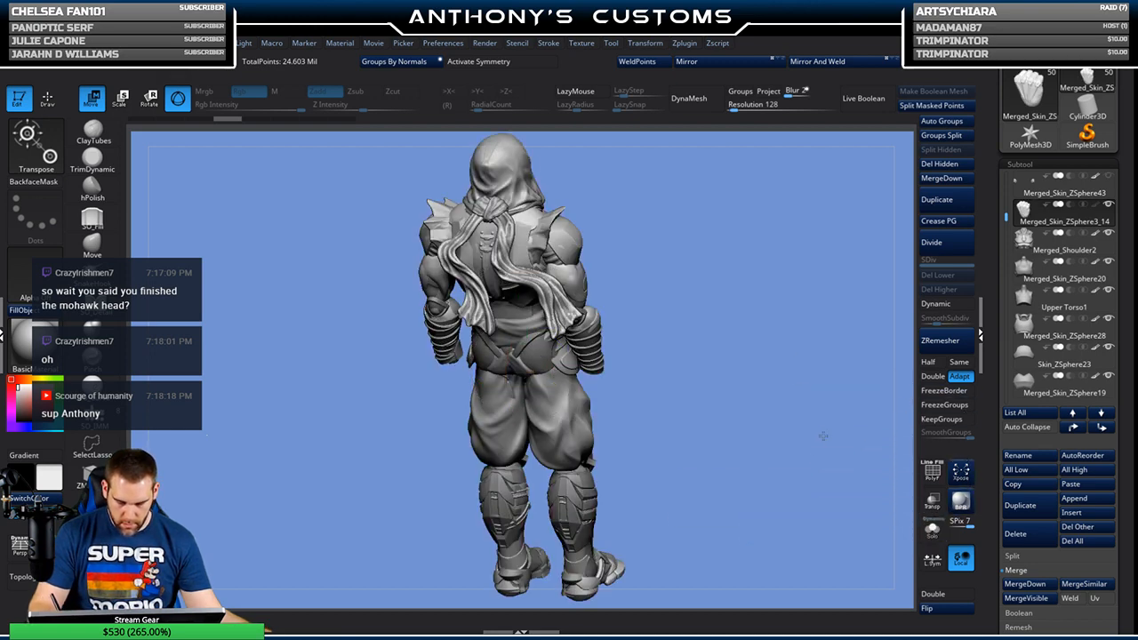
Step: Move the robotic hand to the figure's right wrist, resize it and rotate it to hang down below the forearm
{"action": "left_click_drag", "start_coordinate": [828, 429], "coordinate": [770, 436], "text": "shift"}
{"action": "left_click_drag", "start_coordinate": [598, 368], "coordinate": [711, 363]}
{"action": "left_click_drag", "start_coordinate": [783, 421], "coordinate": [757, 422]}
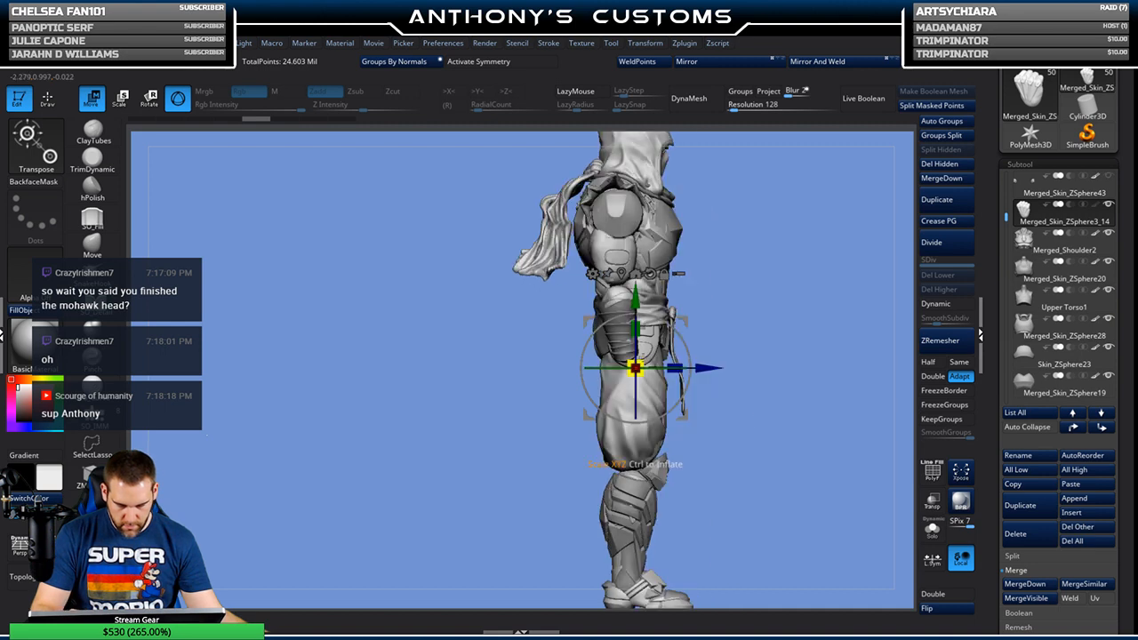
{"action": "left_click_drag", "start_coordinate": [641, 362], "coordinate": [514, 362]}
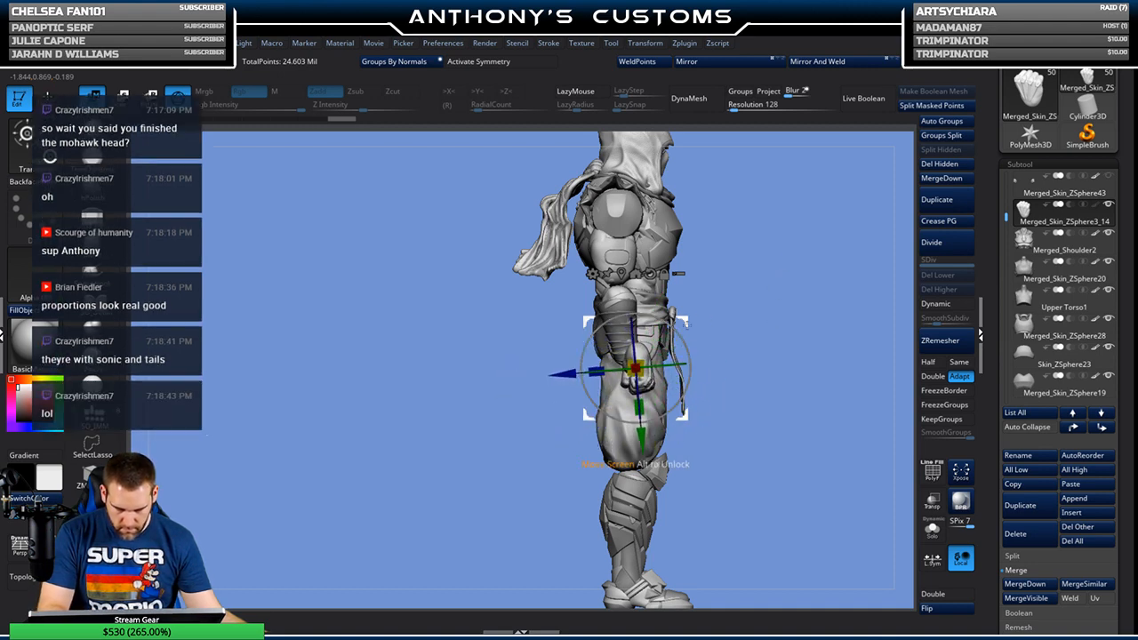
{"action": "left_click_drag", "start_coordinate": [660, 366], "coordinate": [579, 373]}
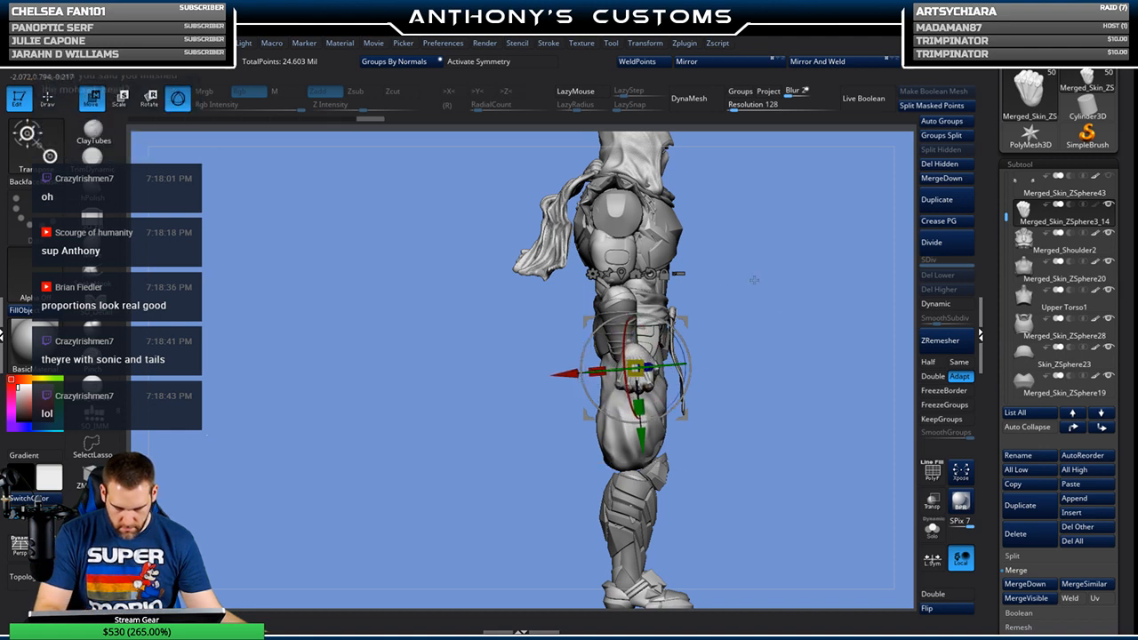
Step: Fine-tune the robotic hand's rotation and position so it lines up with the figure's right forearm
{"action": "left_click_drag", "start_coordinate": [800, 382], "coordinate": [672, 375]}
{"action": "left_click_drag", "start_coordinate": [587, 505], "coordinate": [629, 495]}
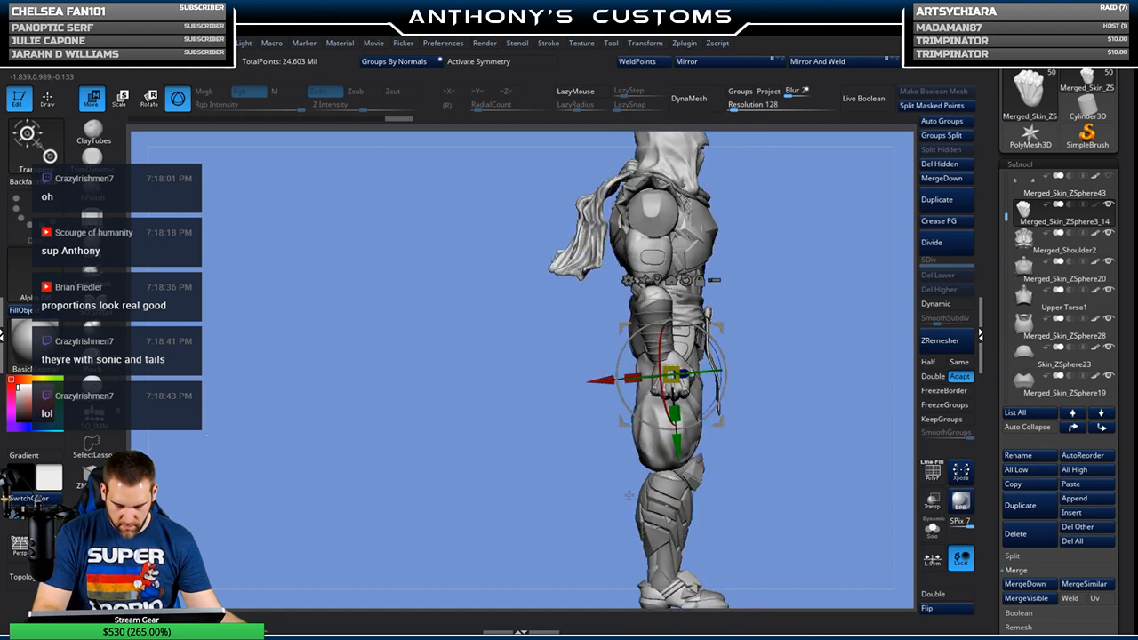
{"action": "left_click_drag", "start_coordinate": [673, 374], "coordinate": [673, 374]}
{"action": "left_click_drag", "start_coordinate": [720, 328], "coordinate": [713, 331]}
{"action": "left_click_drag", "start_coordinate": [804, 345], "coordinate": [804, 345]}
{"action": "left_click_drag", "start_coordinate": [793, 428], "coordinate": [782, 482], "text": "alt"}
{"action": "left_click_drag", "start_coordinate": [665, 377], "coordinate": [662, 380]}
Step: Slide the hand up into the cuff of the right forearm and adjust its rotation slightly
{"action": "left_click_drag", "start_coordinate": [838, 343], "coordinate": [809, 331]}
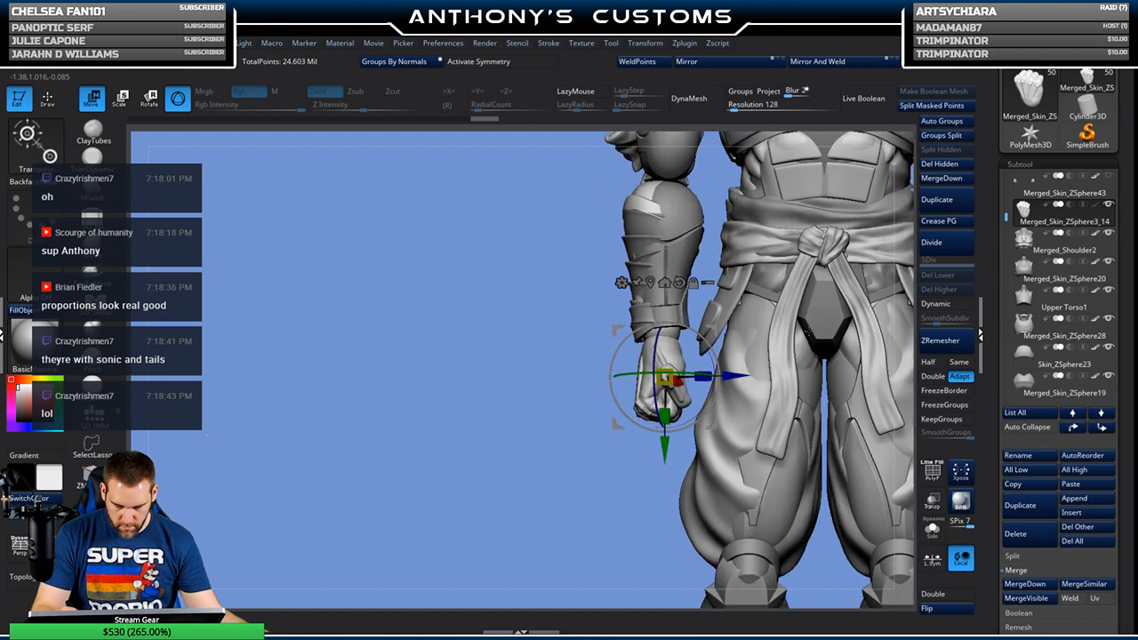
{"action": "left_click_drag", "start_coordinate": [665, 451], "coordinate": [664, 434]}
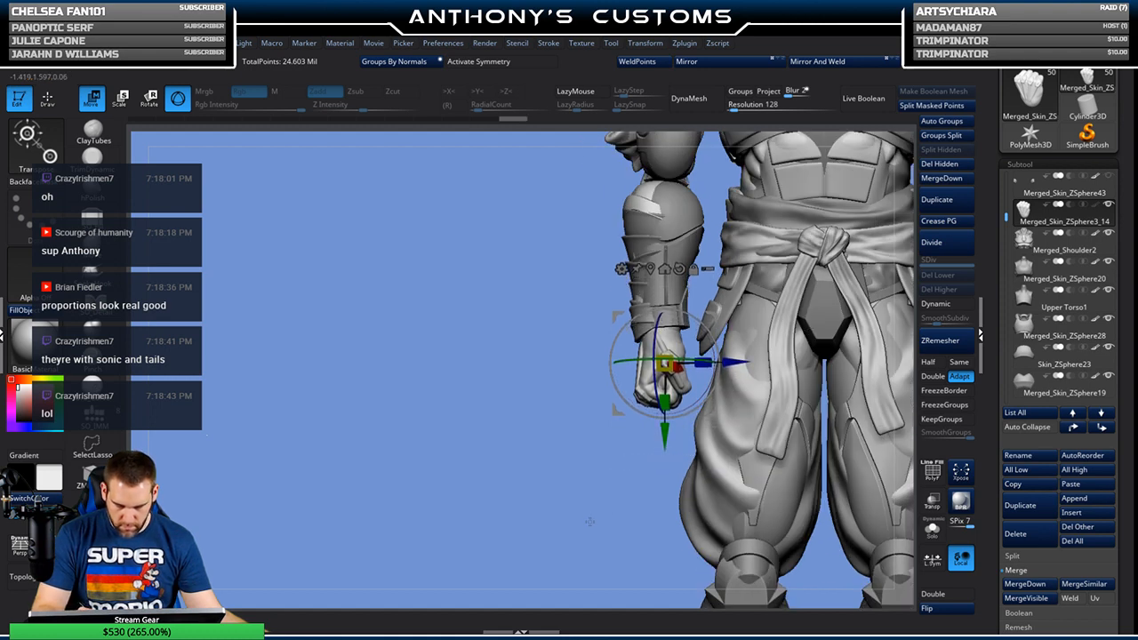
{"action": "left_click_drag", "start_coordinate": [596, 521], "coordinate": [658, 509]}
{"action": "left_click_drag", "start_coordinate": [712, 386], "coordinate": [714, 379]}
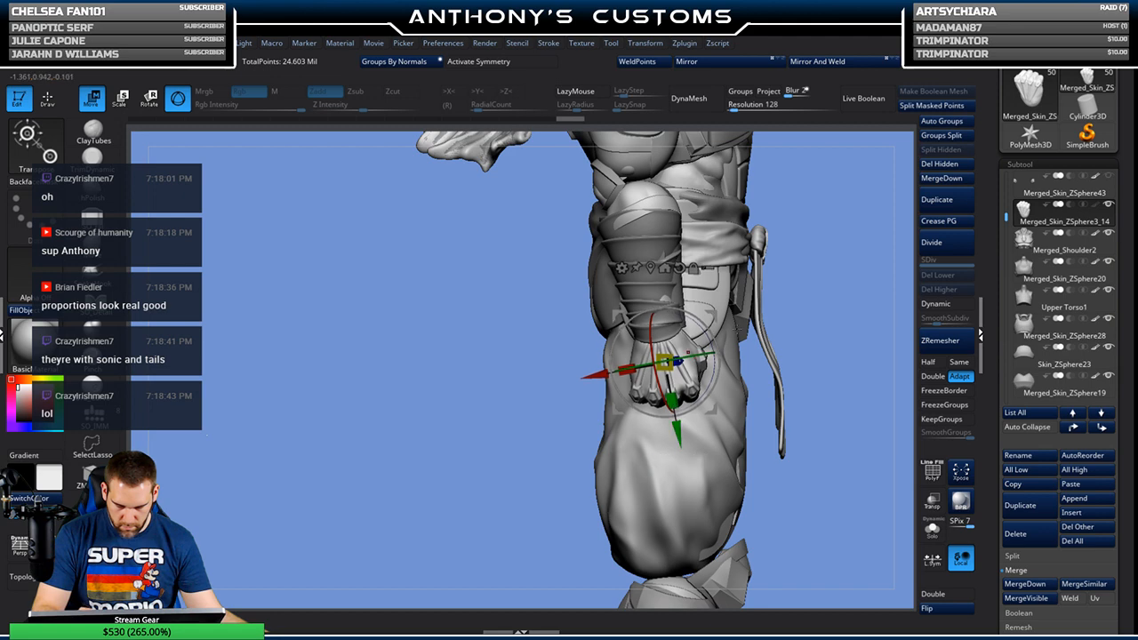
Step: Rotate the right hand slightly inward toward the thigh and mirror it across to the figure's left wrist
{"action": "key", "text": "f"}
{"action": "key", "text": "f"}
{"action": "left_click_drag", "start_coordinate": [789, 407], "coordinate": [754, 402]}
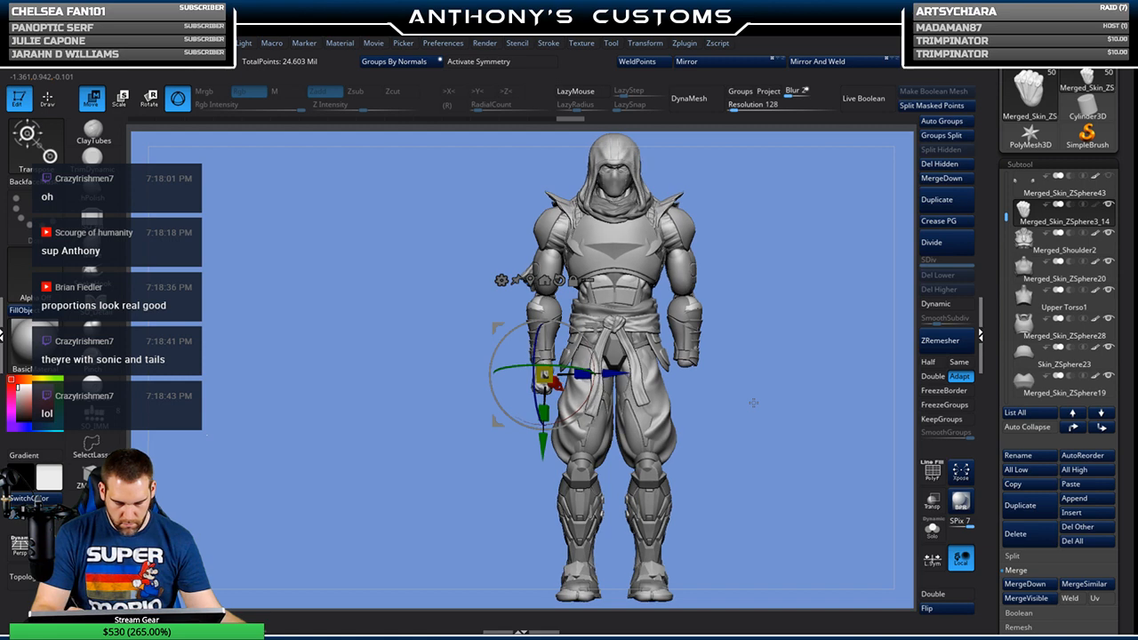
{"action": "key", "text": "q"}
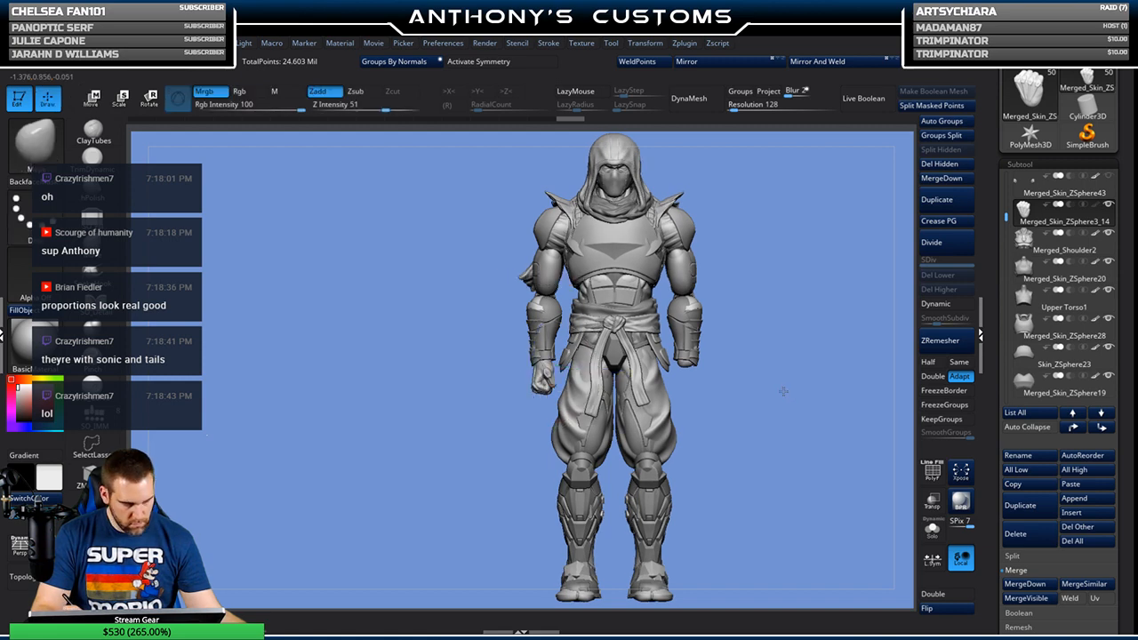
{"action": "key", "text": "w"}
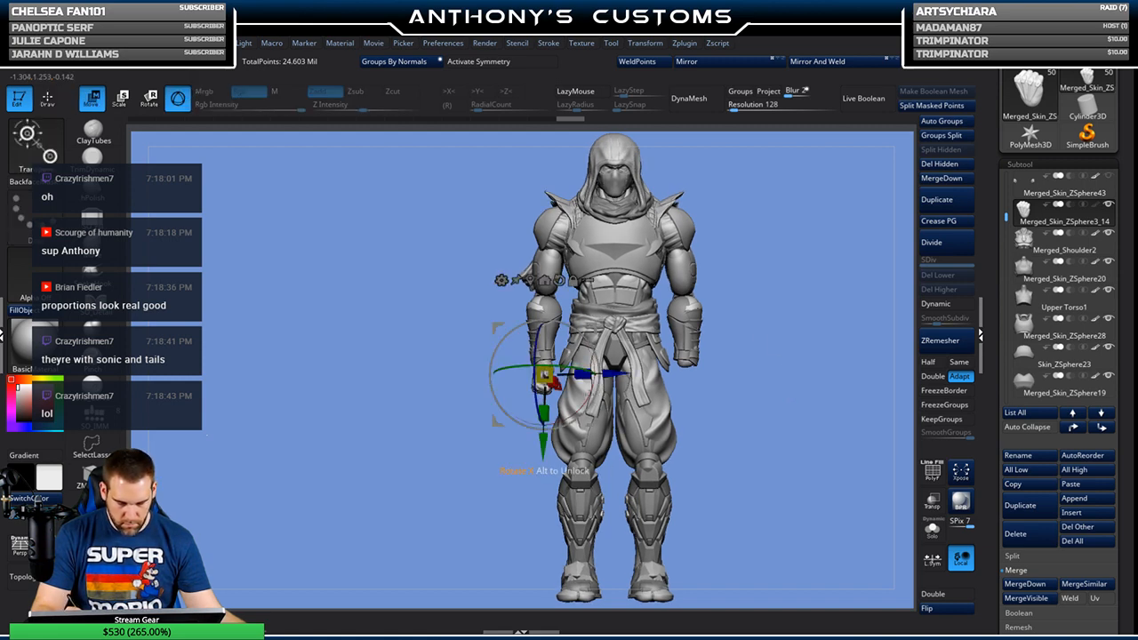
{"action": "mouse_move", "coordinate": [583, 404]}
{"action": "left_mouse_down"}
{"action": "mouse_move", "coordinate": [614, 355]}
{"action": "mouse_move", "coordinate": [590, 390]}
{"action": "left_mouse_up"}
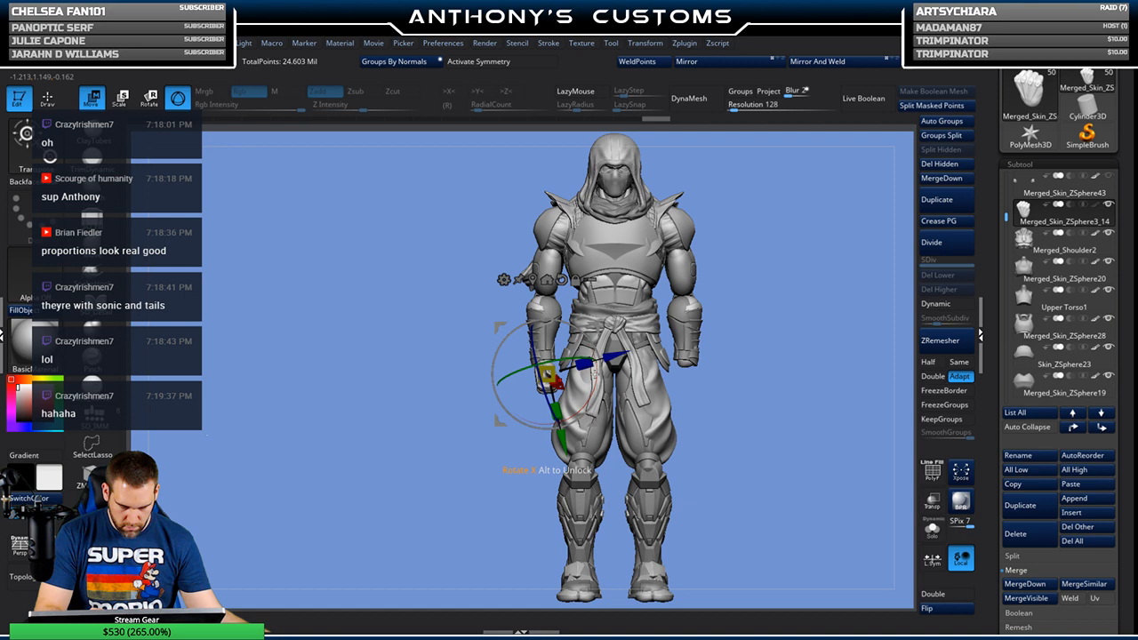
{"action": "key", "text": "q"}
{"action": "mouse_move", "coordinate": [811, 378]}
{"action": "left_mouse_down"}
{"action": "mouse_move", "coordinate": [831, 375]}
{"action": "mouse_move", "coordinate": [761, 375]}
{"action": "left_mouse_up"}
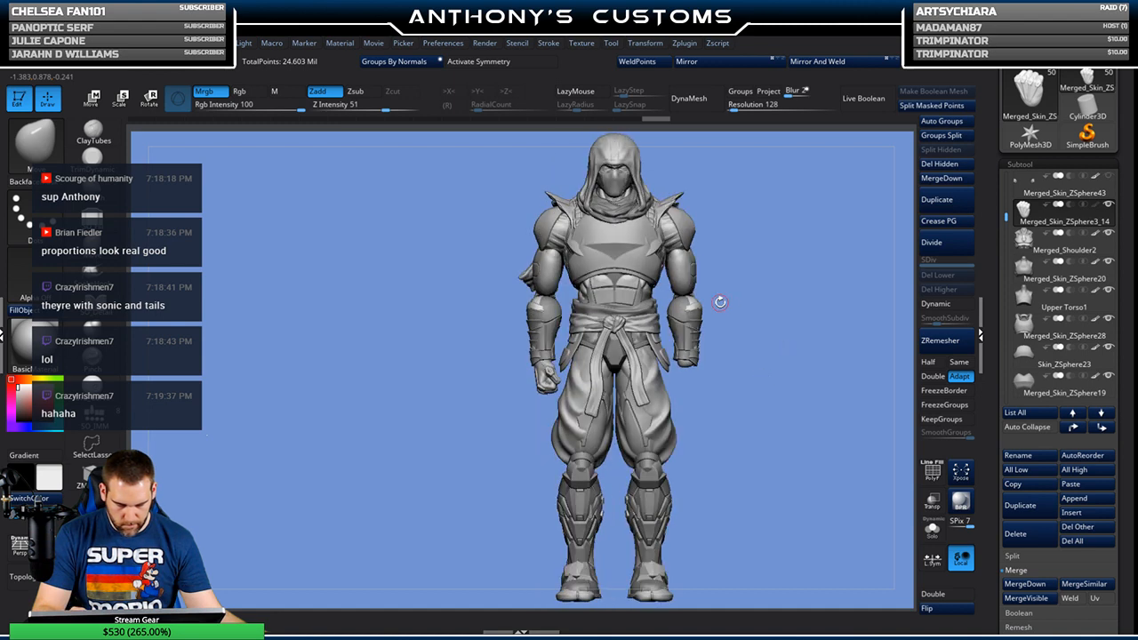
{"action": "key", "text": "w"}
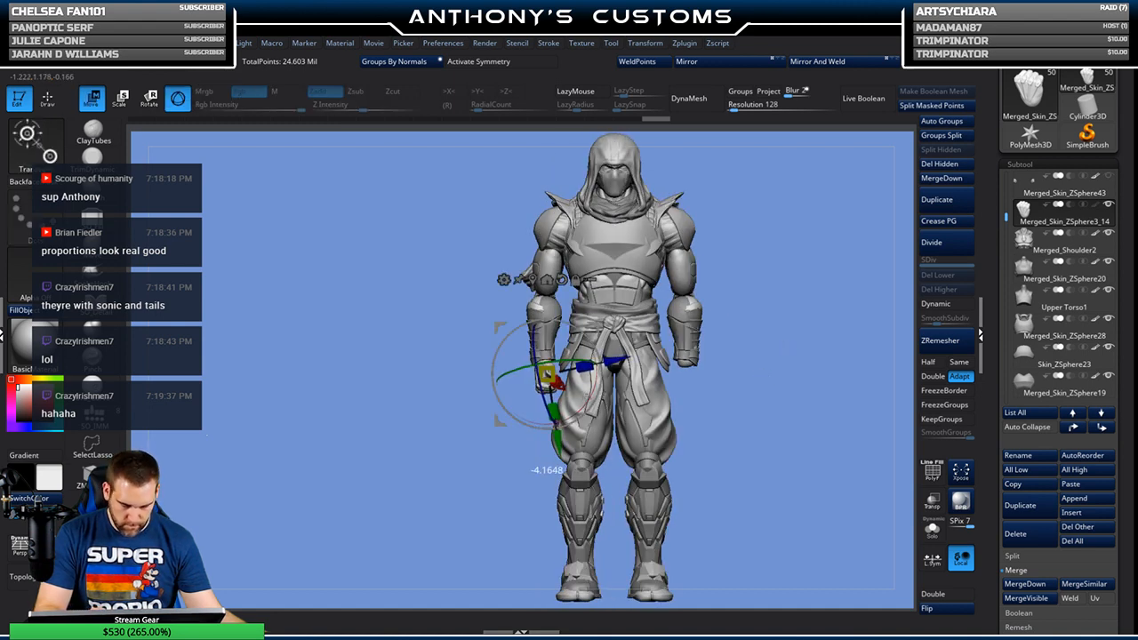
{"action": "key", "text": "q"}
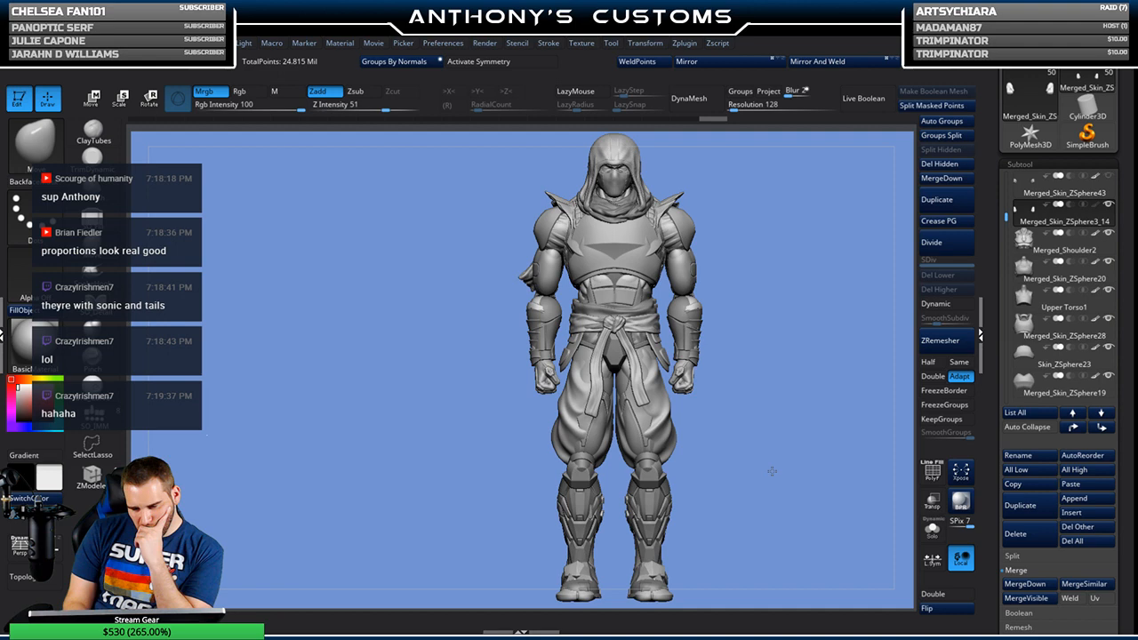
Step: Examine the whole figure with both hands attached from the front and sides to judge their proportions
{"action": "left_click_drag", "start_coordinate": [772, 472], "coordinate": [832, 458]}
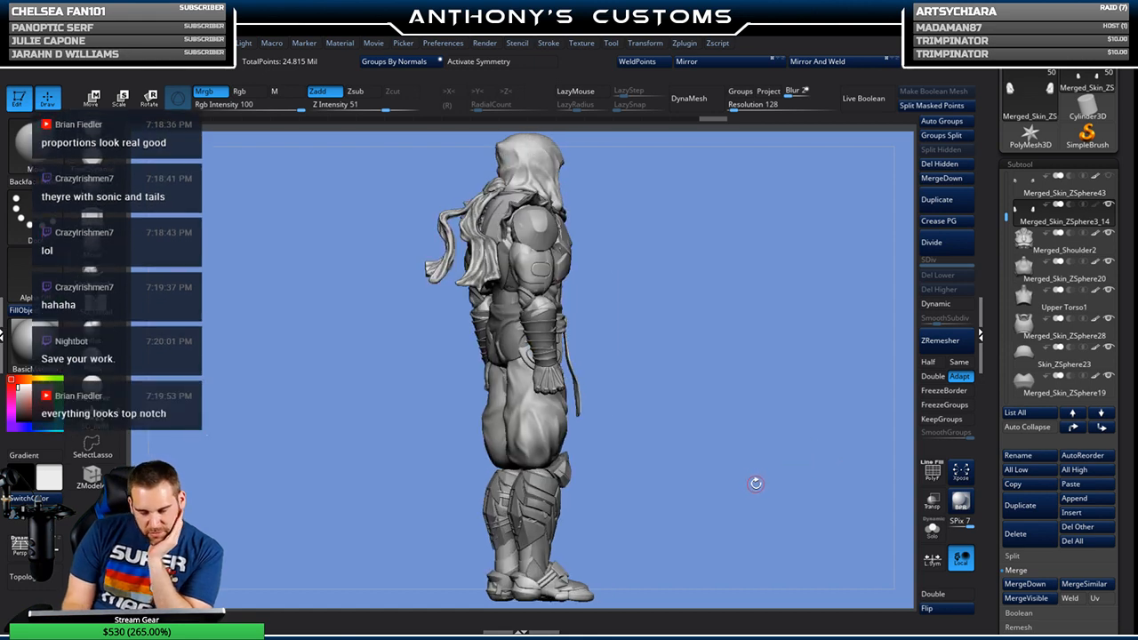
{"action": "left_click_drag", "start_coordinate": [751, 488], "coordinate": [757, 465]}
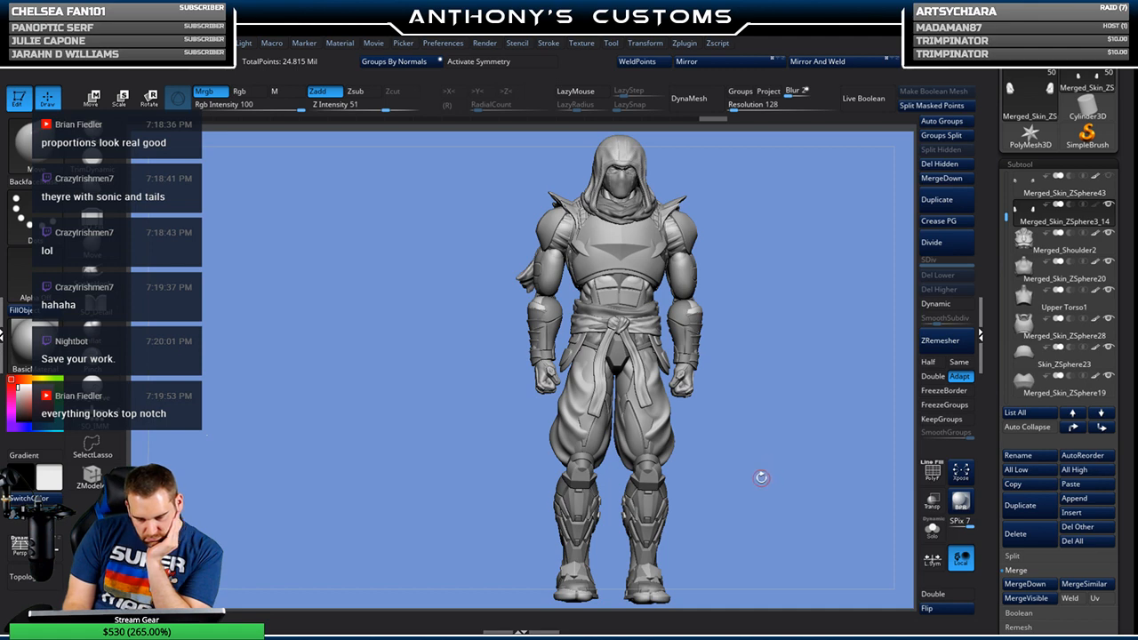
{"action": "left_click_drag", "start_coordinate": [751, 488], "coordinate": [788, 470]}
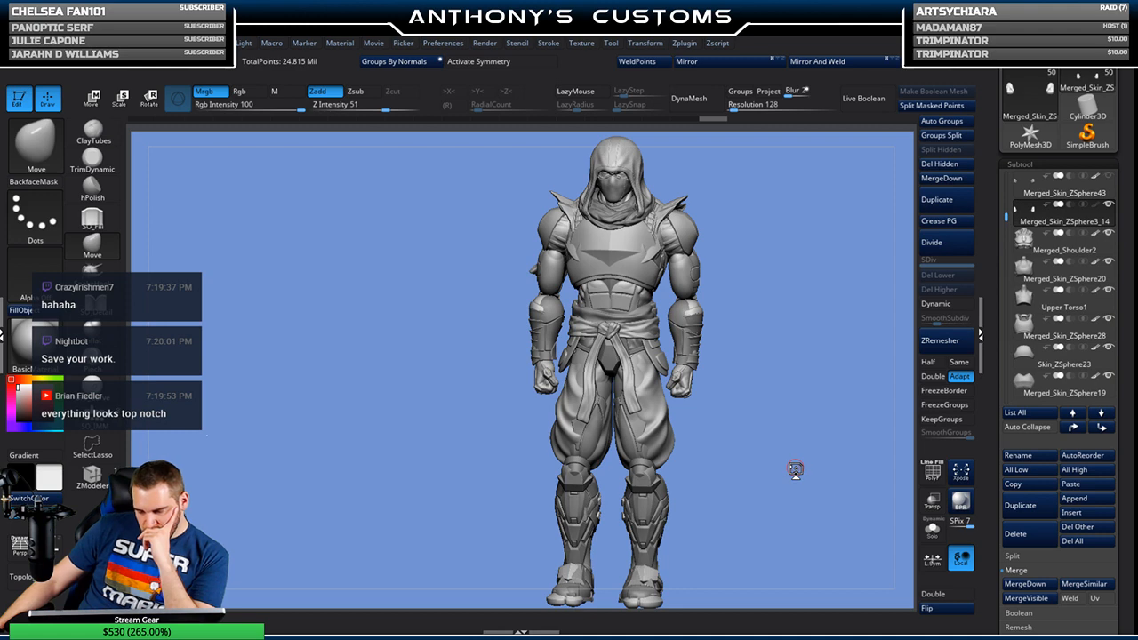
{"action": "left_click_drag", "start_coordinate": [774, 485], "coordinate": [760, 510]}
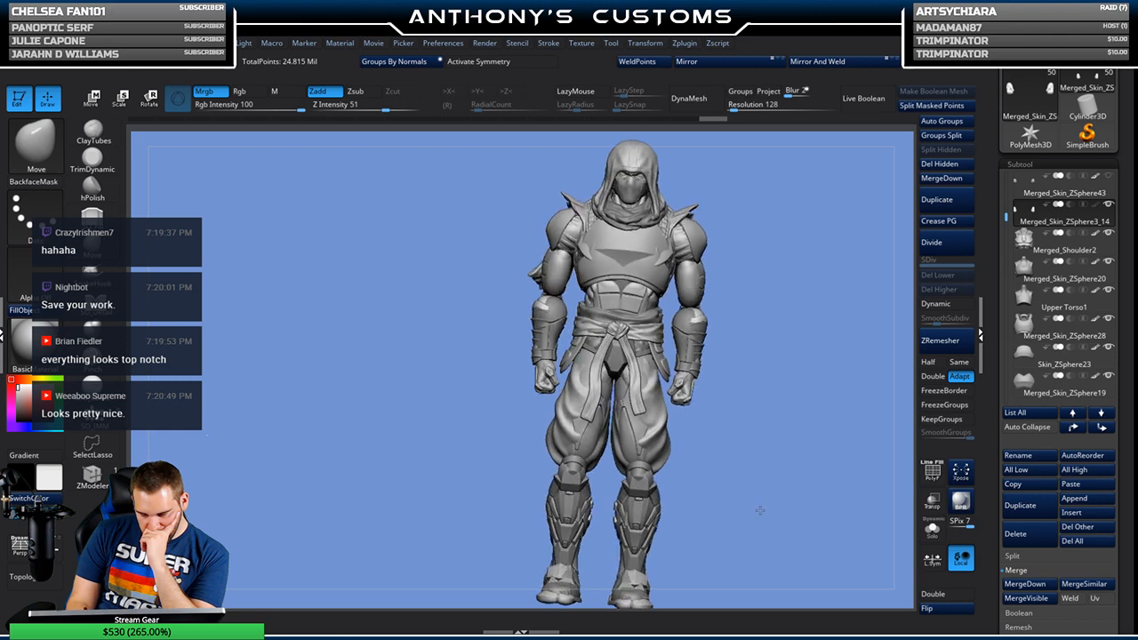
{"action": "mouse_move", "coordinate": [759, 511]}
{"action": "left_mouse_down"}
{"action": "mouse_move", "coordinate": [701, 484]}
{"action": "mouse_move", "coordinate": [717, 448]}
{"action": "mouse_move", "coordinate": [752, 474]}
{"action": "mouse_move", "coordinate": [762, 520]}
{"action": "mouse_move", "coordinate": [763, 490]}
{"action": "left_mouse_up"}
{"action": "left_click_drag", "start_coordinate": [787, 487], "coordinate": [800, 485]}
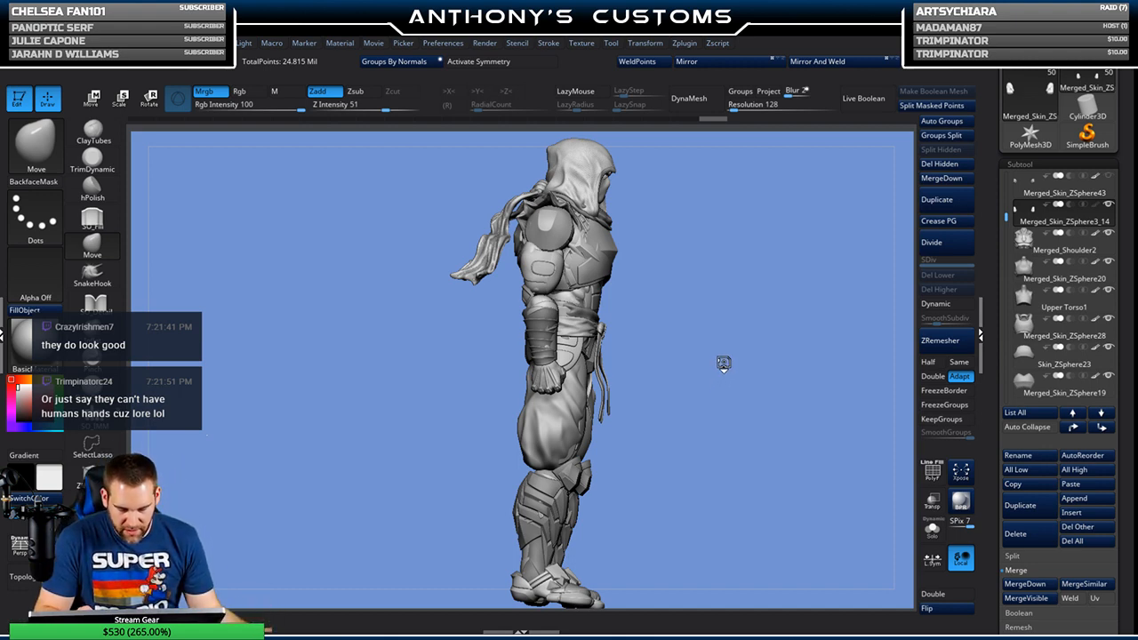
{"action": "left_click_drag", "start_coordinate": [723, 361], "coordinate": [704, 377]}
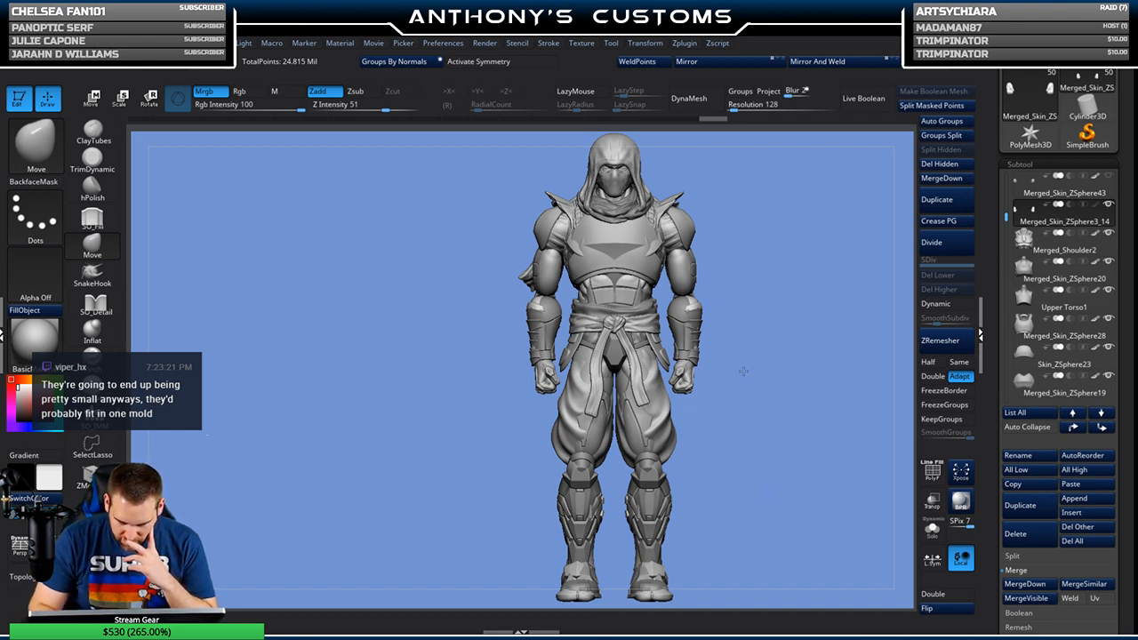
{"action": "left_click_drag", "start_coordinate": [763, 361], "coordinate": [779, 423]}
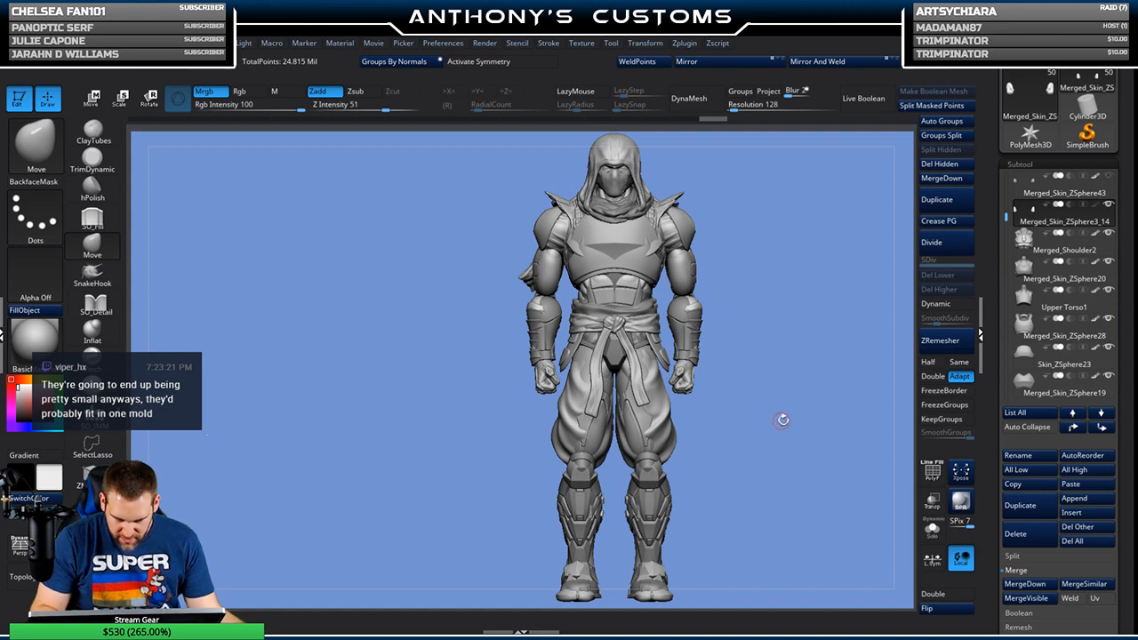
Step: Frame the figure's left fist up close and turn on X symmetry for the mirrored hands
{"action": "key", "text": "f"}
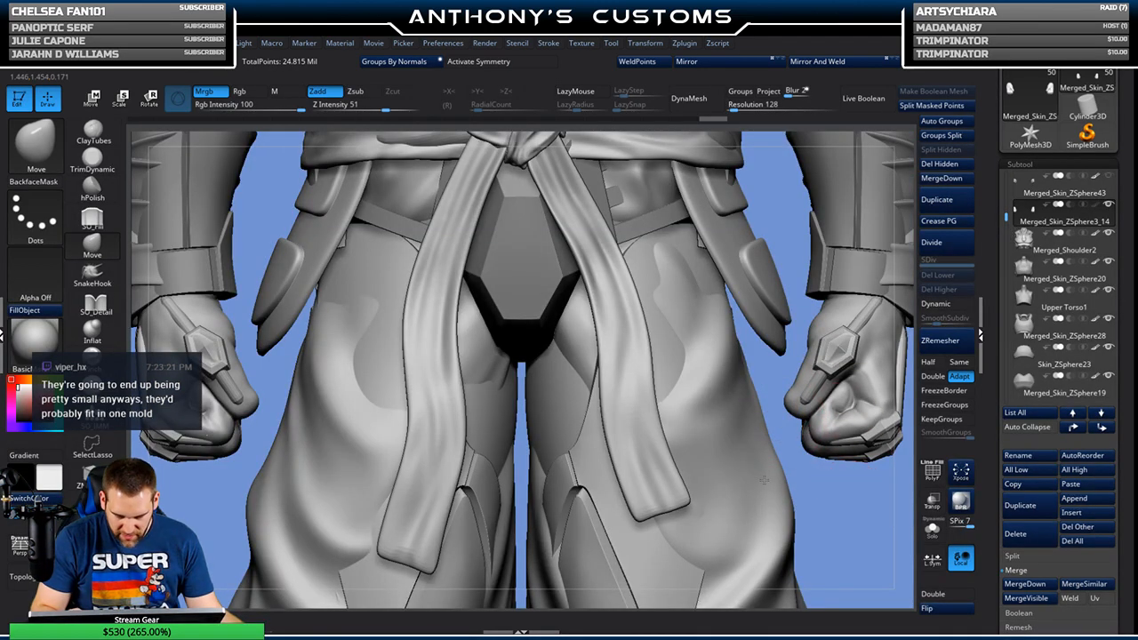
{"action": "left_click_drag", "start_coordinate": [852, 505], "coordinate": [759, 478], "text": "alt"}
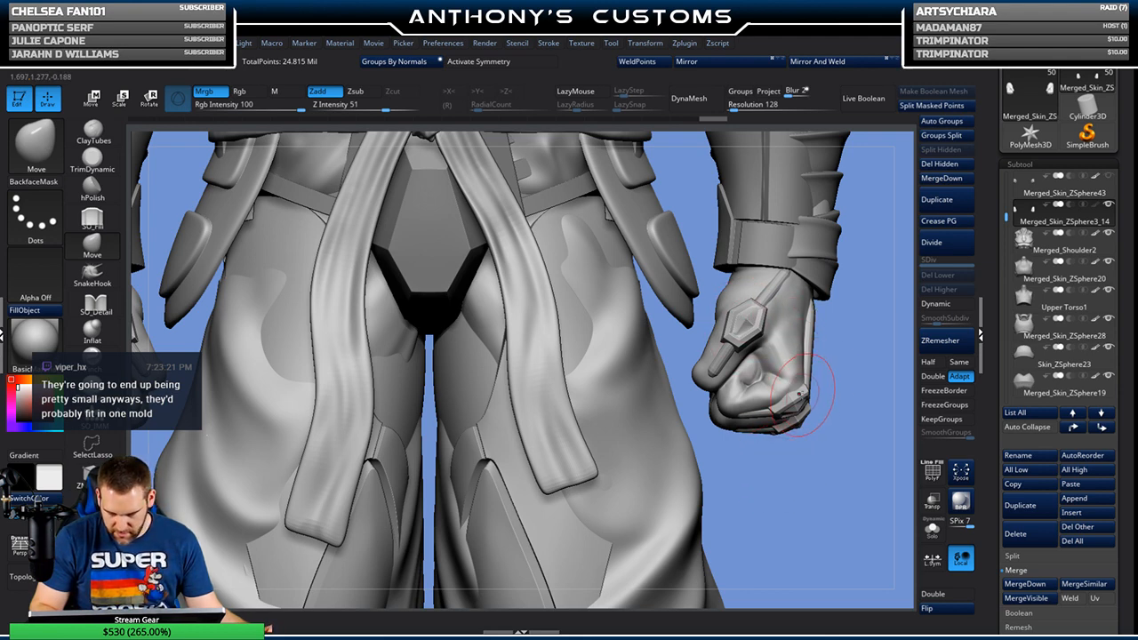
{"action": "mouse_move", "coordinate": [822, 493]}
{"action": "left_mouse_down"}
{"action": "mouse_move", "coordinate": [753, 463]}
{"action": "mouse_move", "coordinate": [755, 480]}
{"action": "mouse_move", "coordinate": [812, 476]}
{"action": "left_mouse_up"}
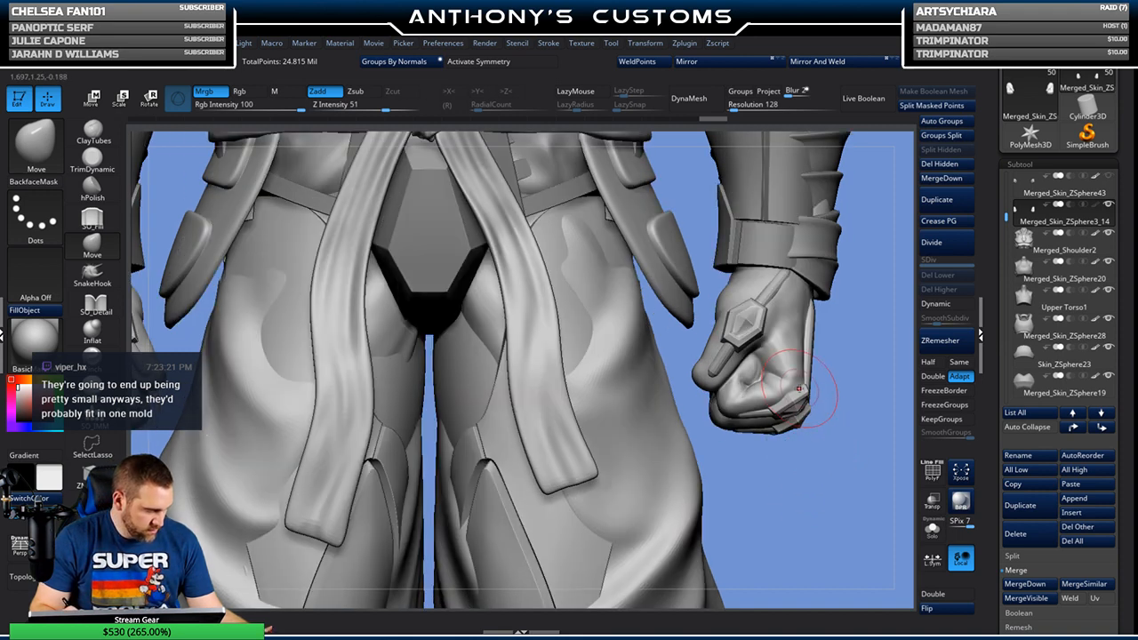
{"action": "key", "text": "space"}
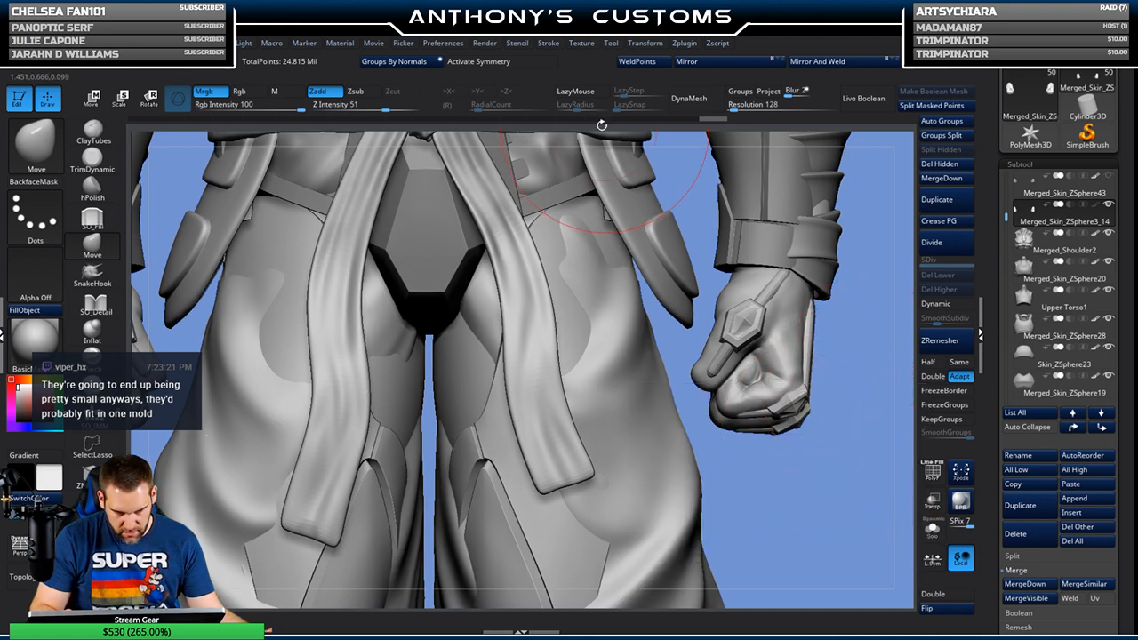
{"action": "key", "text": "x"}
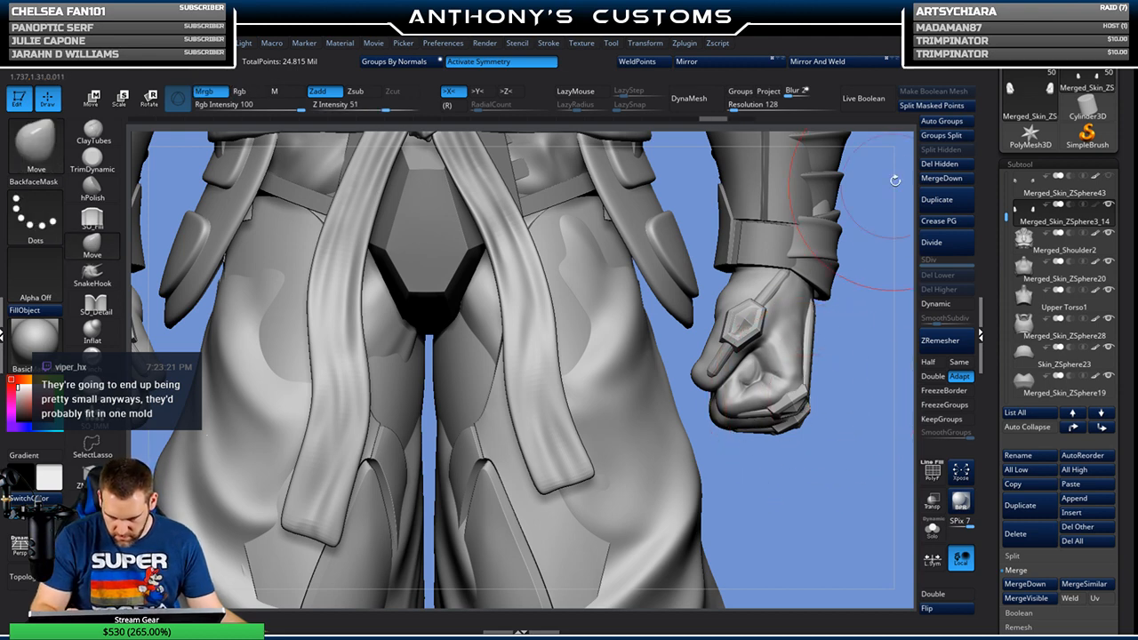
Step: Examine the left fist from its thumb, back and knuckle sides, and both hands from behind and in front
{"action": "left_click_drag", "start_coordinate": [825, 446], "coordinate": [756, 438]}
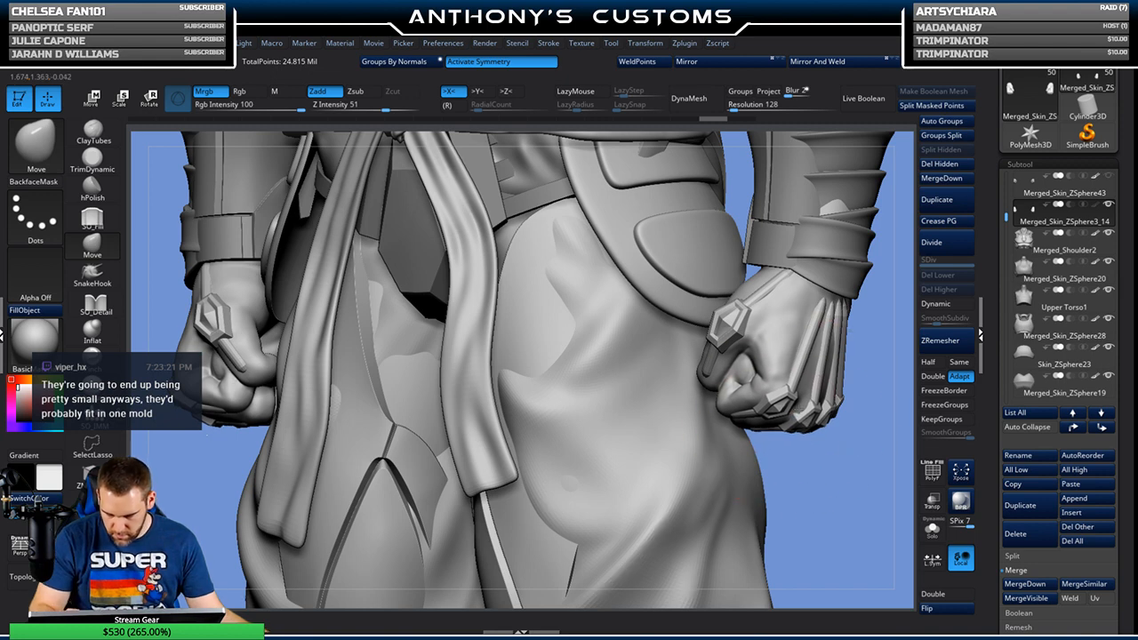
{"action": "left_click_drag", "start_coordinate": [839, 471], "coordinate": [789, 414]}
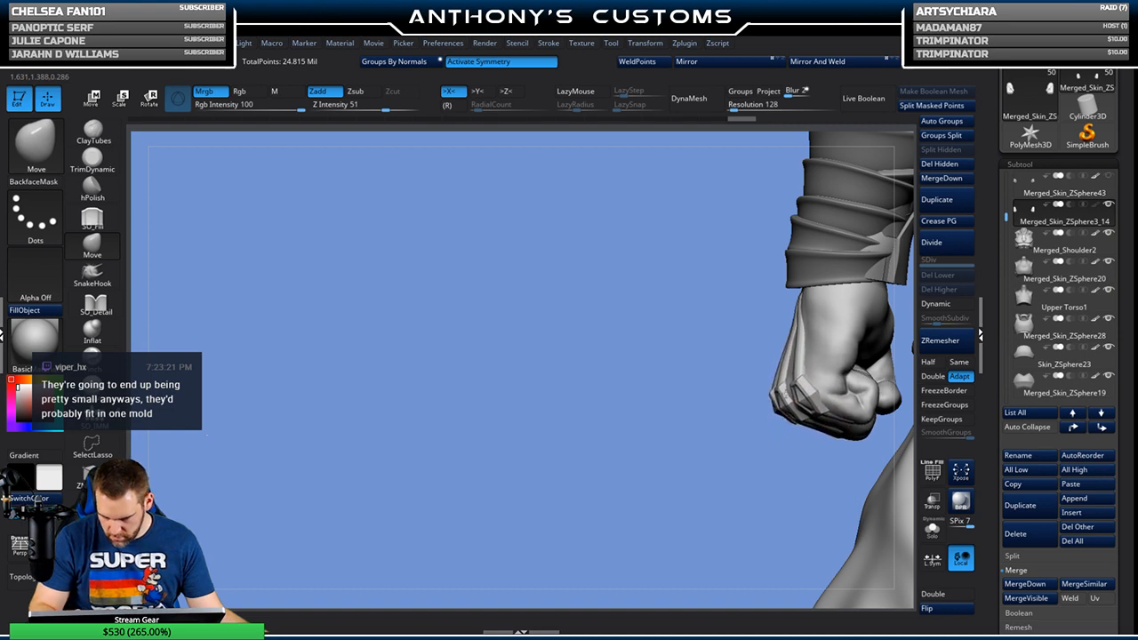
{"action": "left_click_drag", "start_coordinate": [738, 486], "coordinate": [834, 438]}
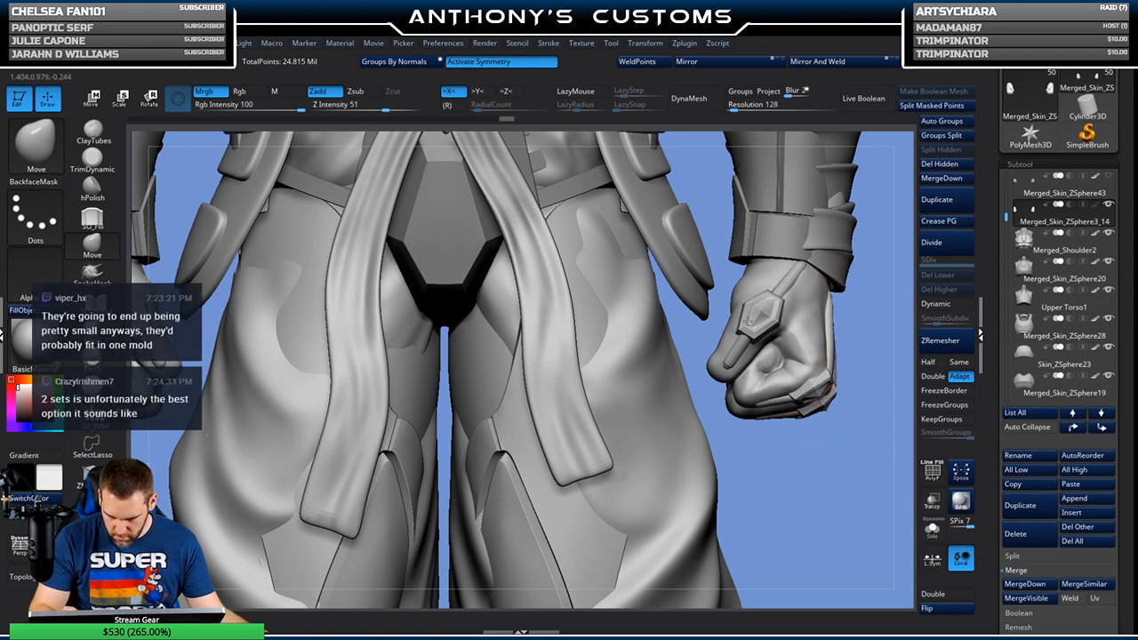
{"action": "mouse_move", "coordinate": [801, 465]}
{"action": "left_mouse_down"}
{"action": "mouse_move", "coordinate": [802, 353]}
{"action": "mouse_move", "coordinate": [832, 497]}
{"action": "mouse_move", "coordinate": [859, 509]}
{"action": "left_mouse_up"}
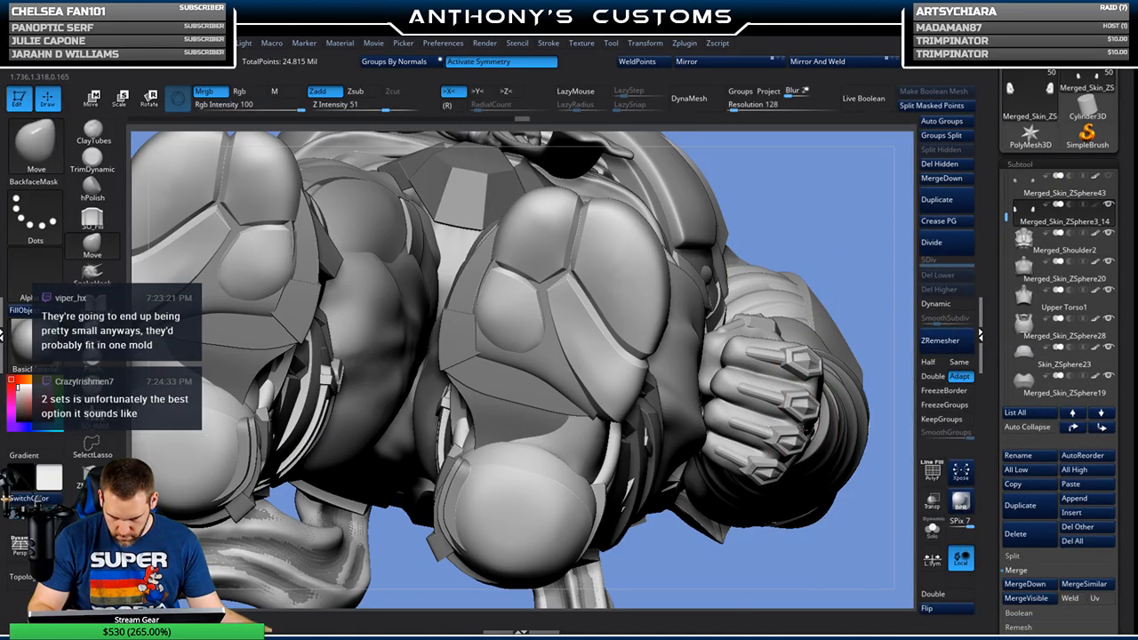
{"action": "left_click_drag", "start_coordinate": [865, 297], "coordinate": [865, 416]}
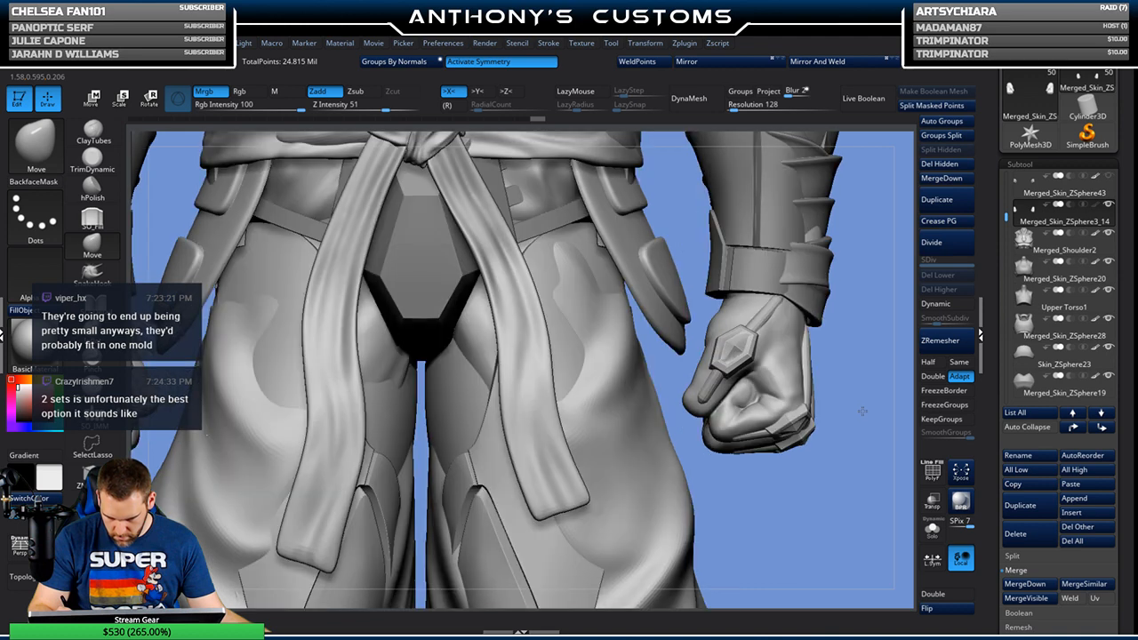
{"action": "left_click_drag", "start_coordinate": [730, 447], "coordinate": [741, 451]}
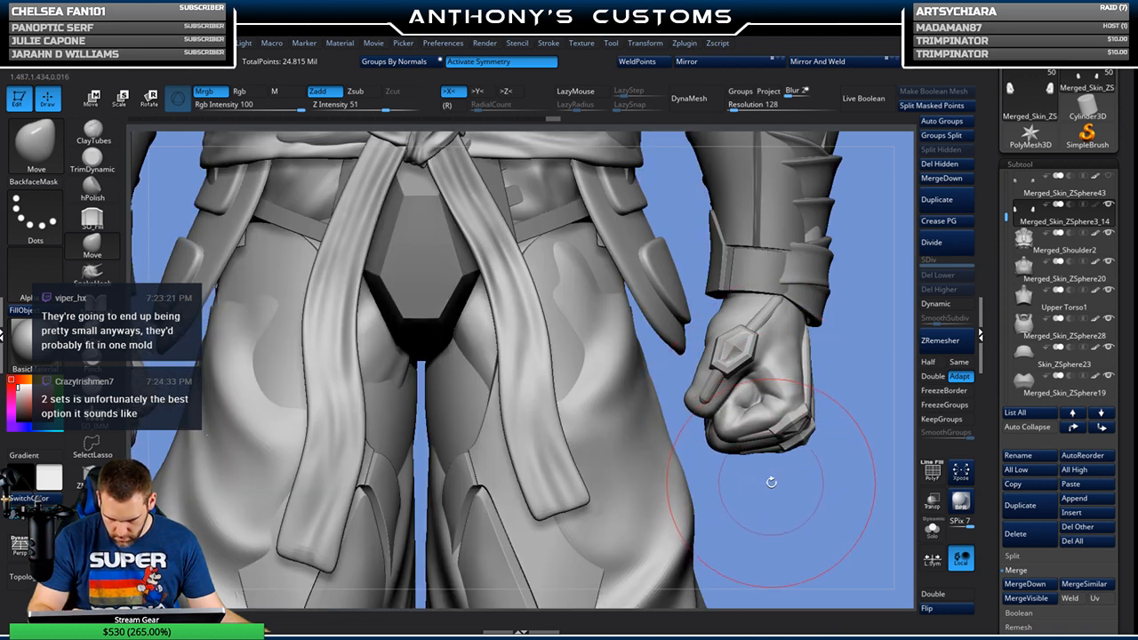
{"action": "key", "text": "f"}
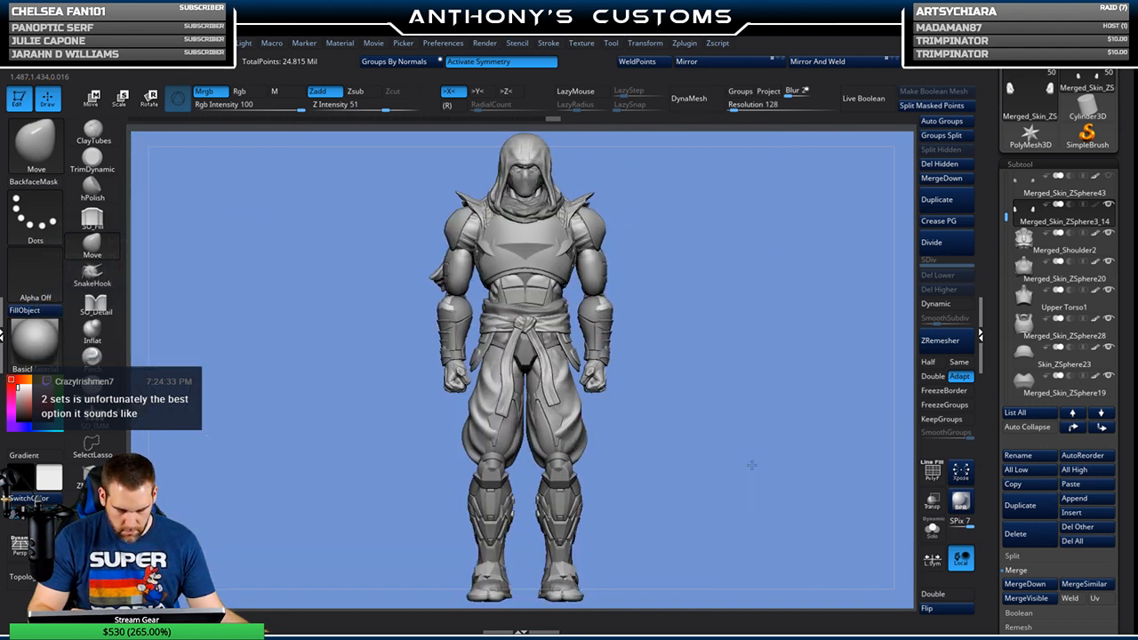
{"action": "mouse_move", "coordinate": [751, 469]}
{"action": "left_mouse_down", "text": "alt"}
{"action": "mouse_move", "coordinate": [739, 449]}
{"action": "mouse_move", "coordinate": [755, 455]}
{"action": "mouse_move", "coordinate": [712, 416]}
{"action": "mouse_move", "coordinate": [648, 397]}
{"action": "mouse_move", "coordinate": [648, 417]}
{"action": "left_mouse_up", "text": "alt"}
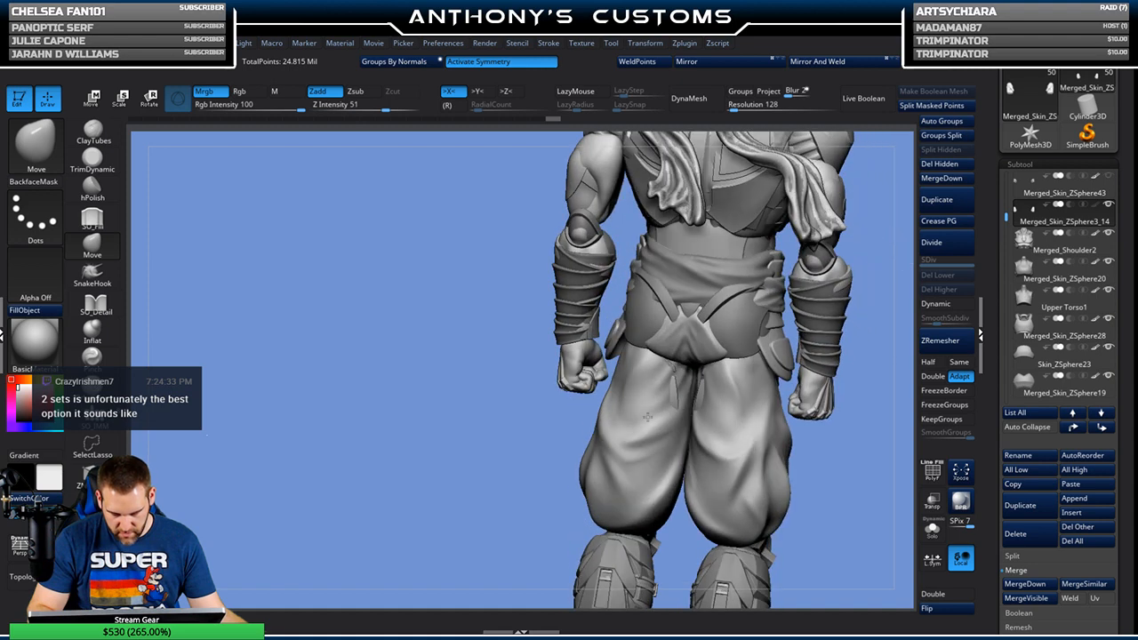
{"action": "left_click_drag", "start_coordinate": [651, 416], "coordinate": [804, 426]}
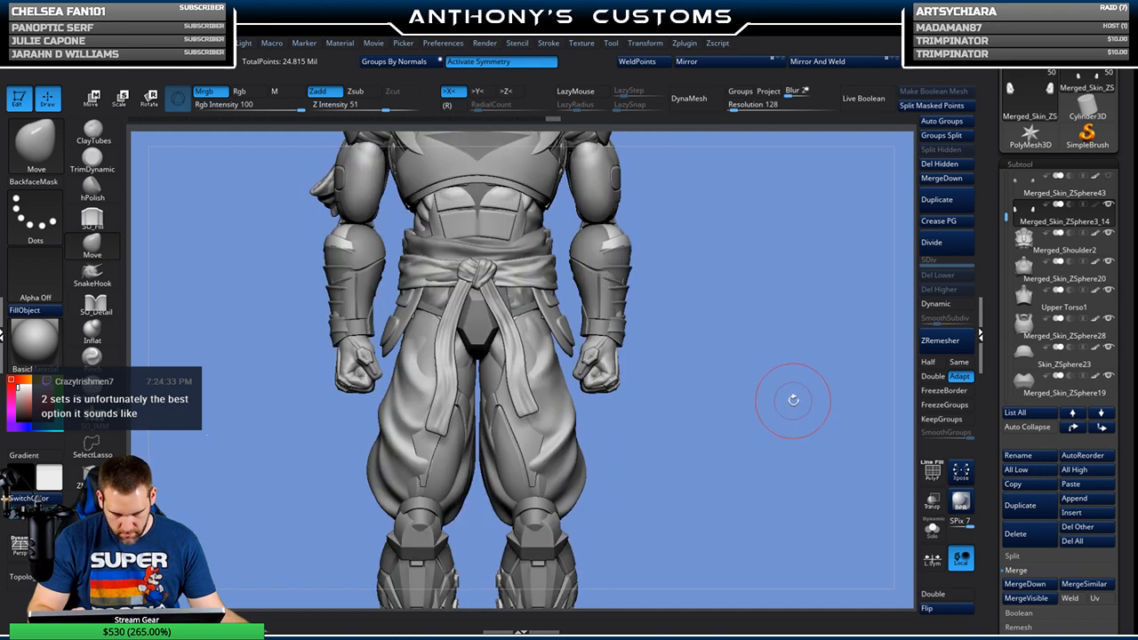
Step: Show the whole figure from the front and save the project with the mirrored hands
{"action": "key", "text": "f"}
{"action": "key", "text": "f"}
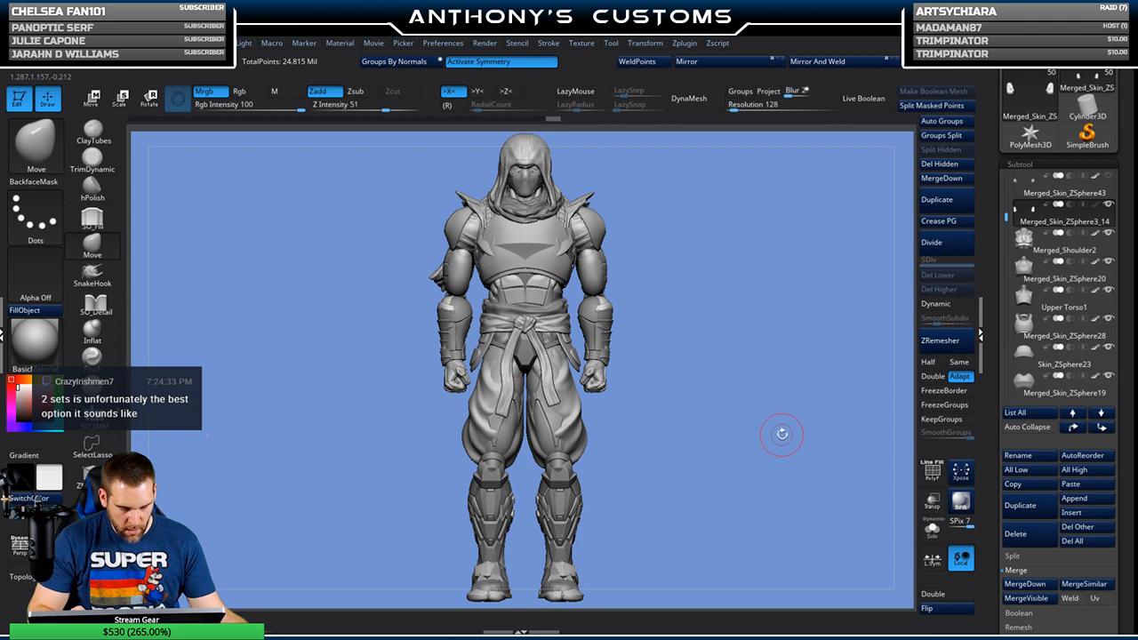
{"action": "key", "text": "ctrl"}
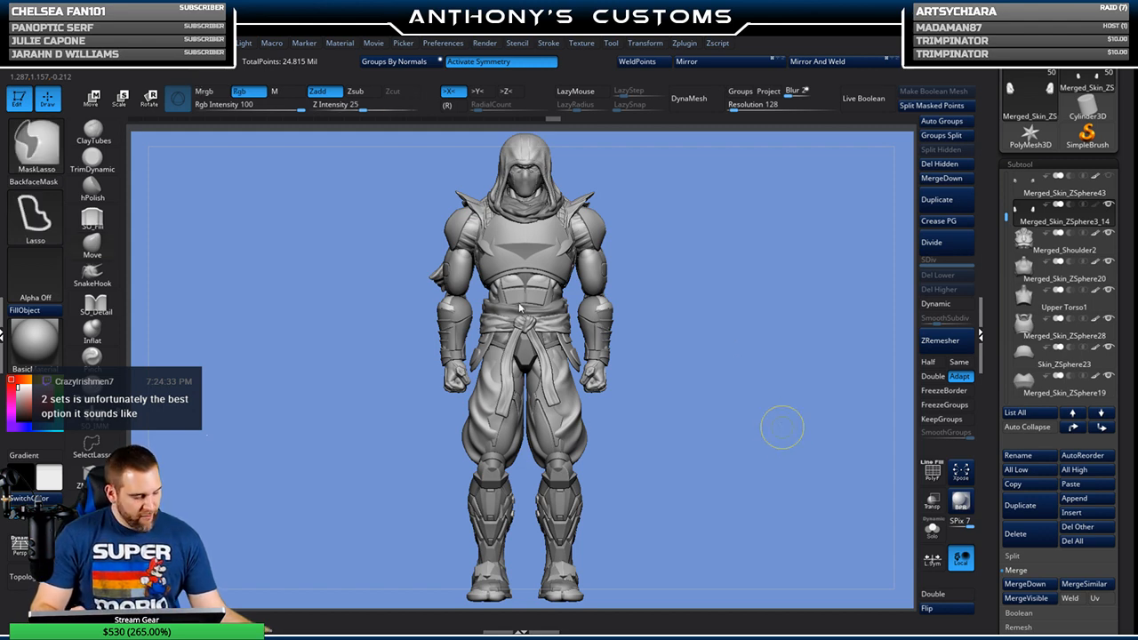
{"action": "key", "text": "ctrl+s"}
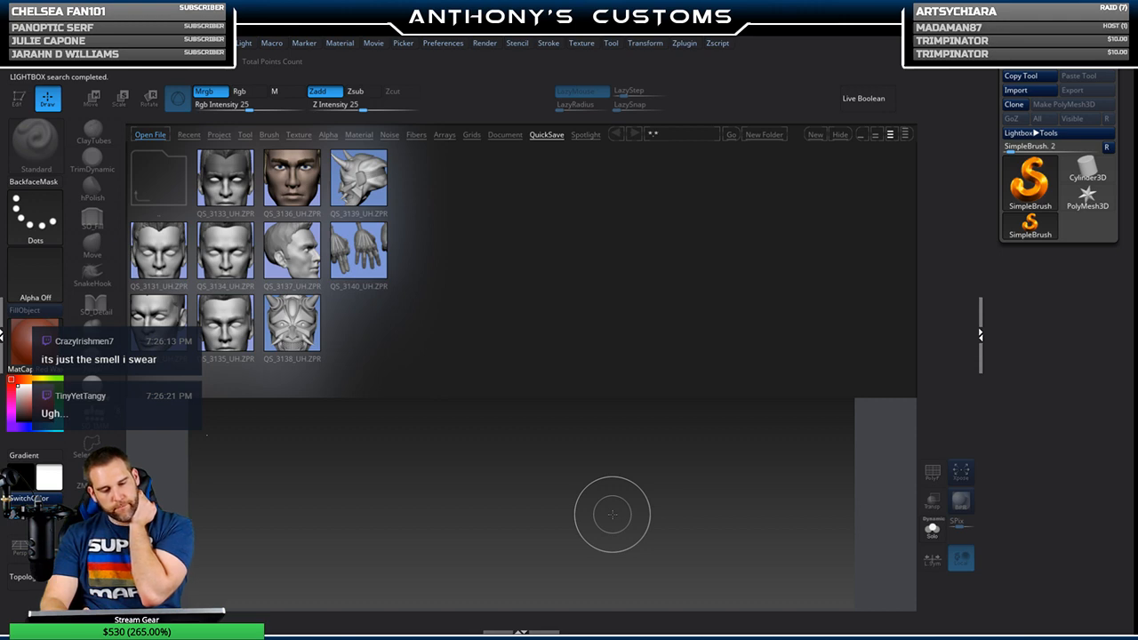
Step: Browse the saved project files in the Document folder and open the robotic hands project
{"action": "left_click", "coordinate": [506, 135]}
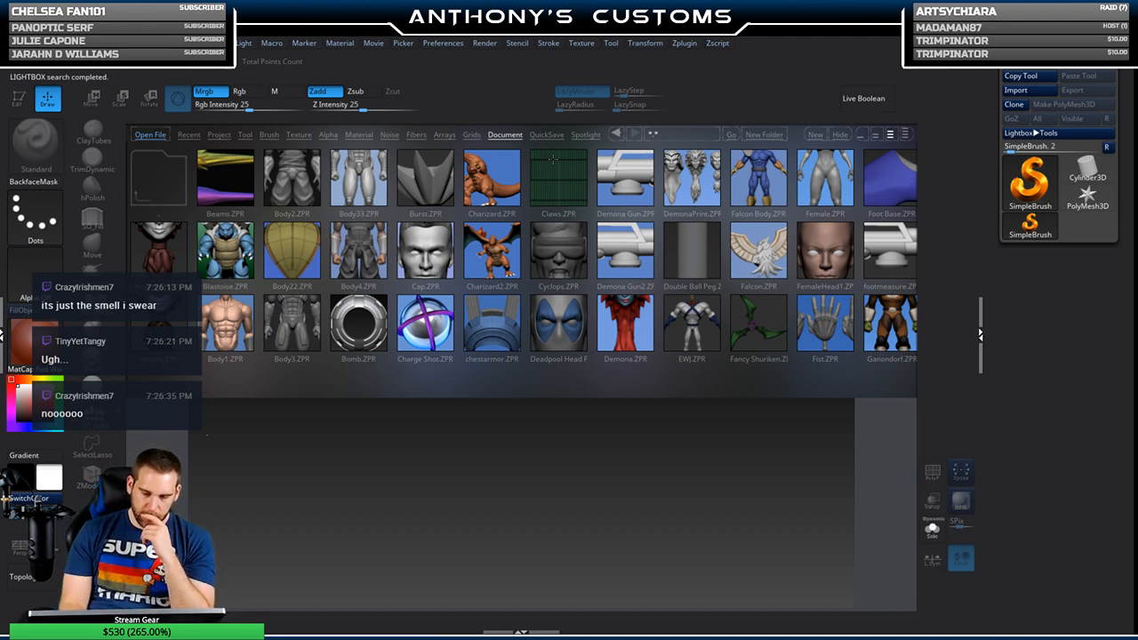
{"action": "left_click_drag", "start_coordinate": [791, 374], "coordinate": [694, 369]}
{"action": "double_click", "coordinate": [709, 254]}
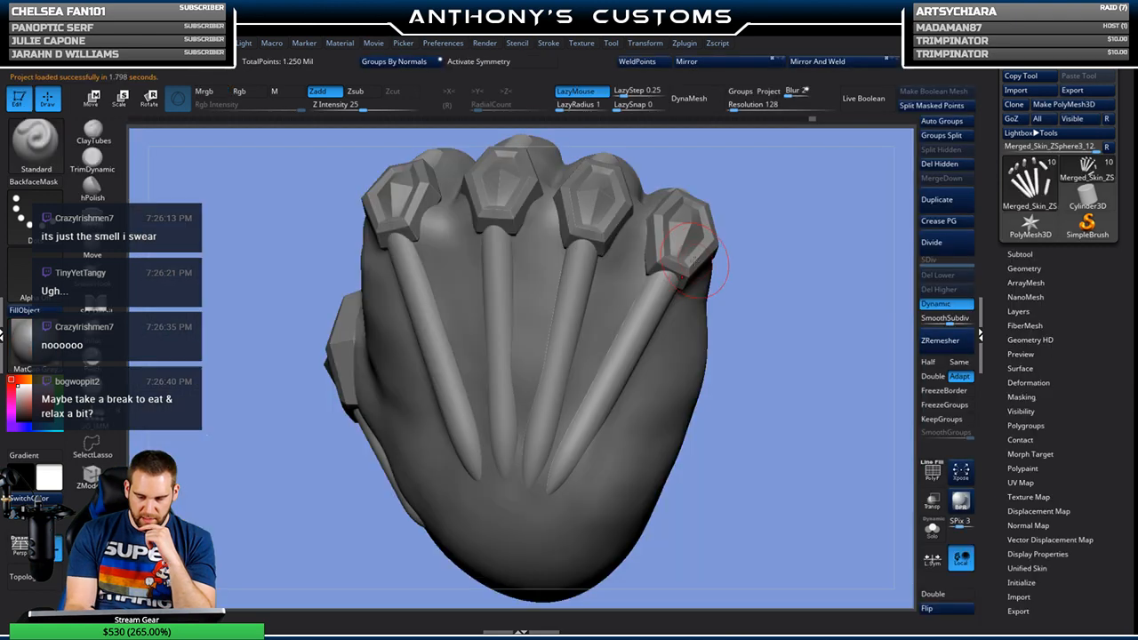
Step: Open the fist project's subtool list and make all of the hand subtools visible
{"action": "left_click_drag", "start_coordinate": [790, 377], "coordinate": [815, 448]}
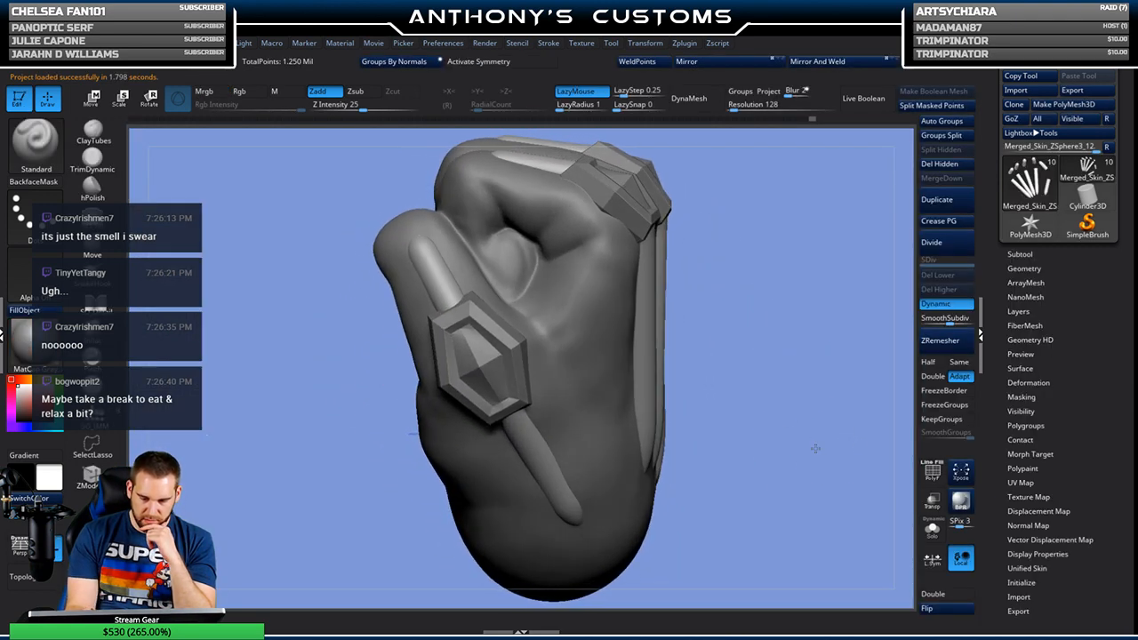
{"action": "left_click_drag", "start_coordinate": [815, 448], "coordinate": [767, 313]}
{"action": "left_click_drag", "start_coordinate": [779, 443], "coordinate": [739, 424]}
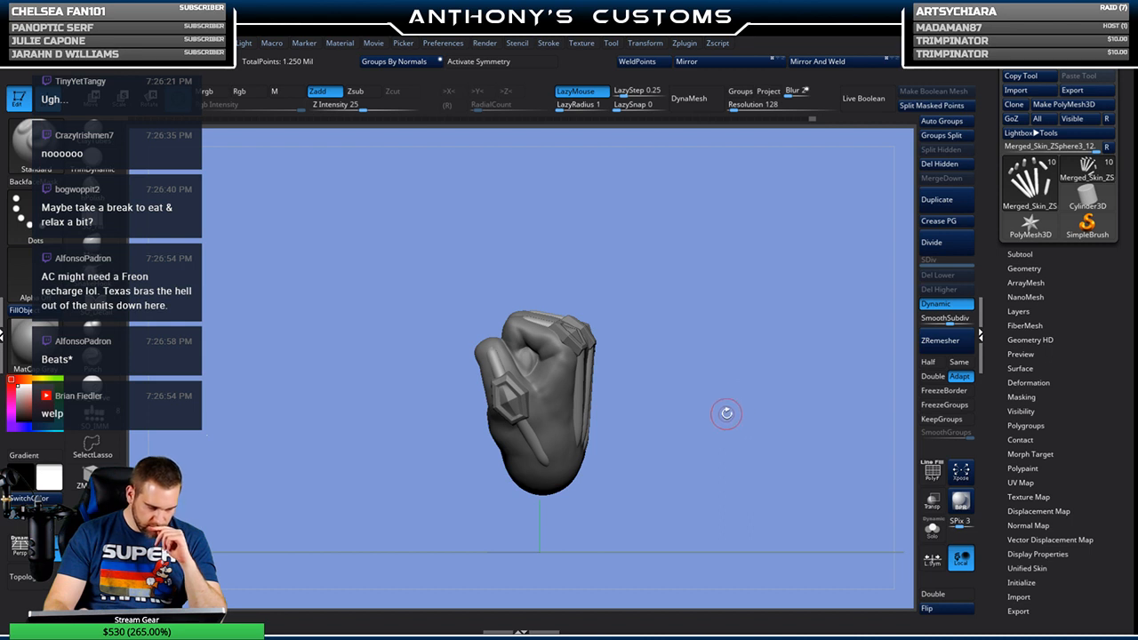
{"action": "mouse_move", "coordinate": [724, 414]}
{"action": "left_mouse_down"}
{"action": "mouse_move", "coordinate": [685, 467]}
{"action": "mouse_move", "coordinate": [736, 422]}
{"action": "left_mouse_up"}
{"action": "left_click_drag", "start_coordinate": [1024, 257], "coordinate": [1025, 254]}
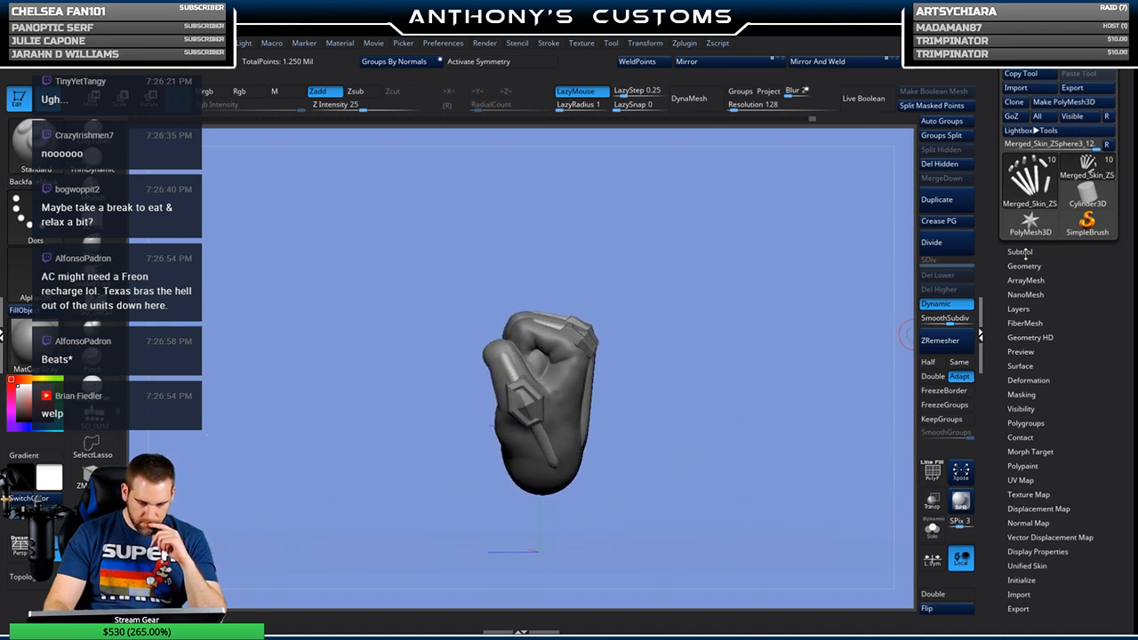
{"action": "left_click", "coordinate": [1020, 252]}
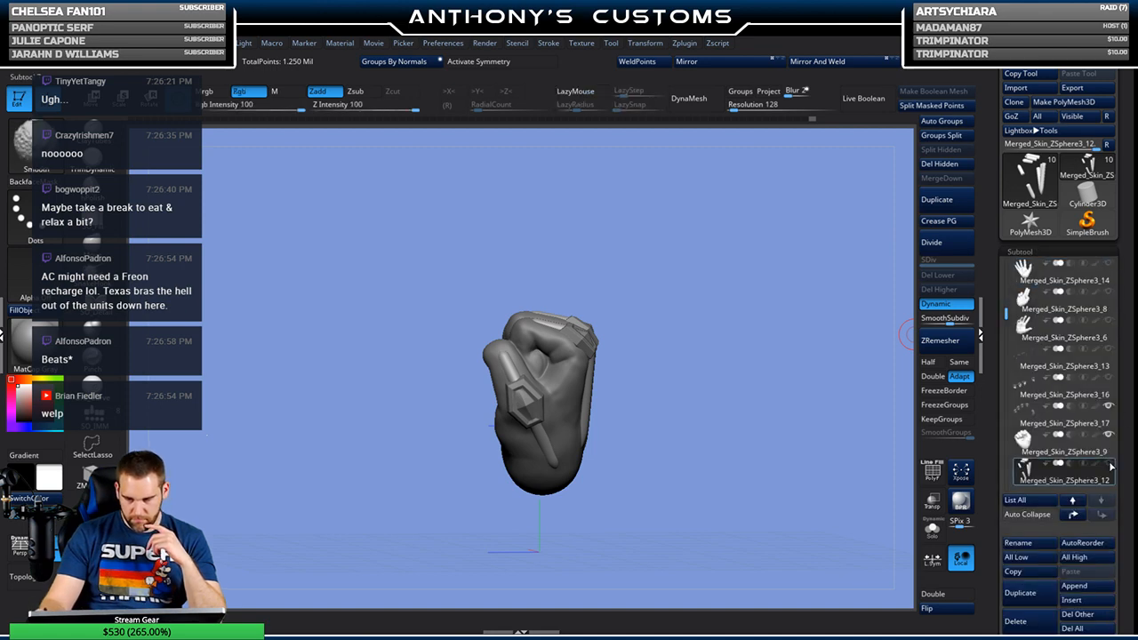
{"action": "left_click", "coordinate": [1110, 464], "text": "shift"}
Step: Examine the row of five robotic hand poses from the thumb side, at an angle and from the back
{"action": "left_click_drag", "start_coordinate": [836, 481], "coordinate": [804, 476]}
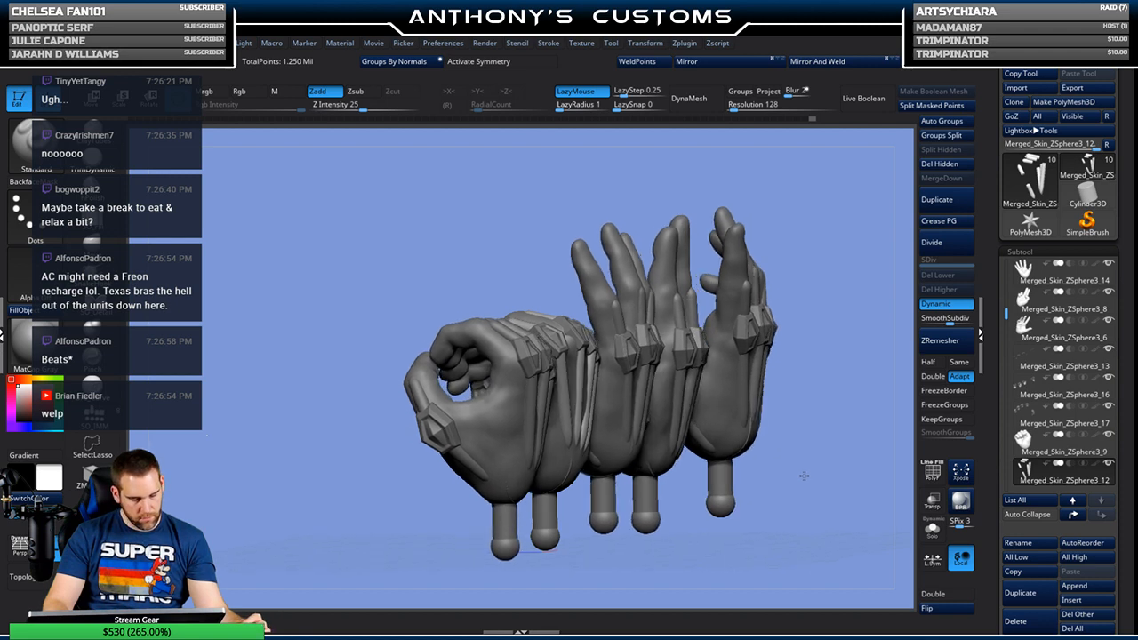
{"action": "left_click_drag", "start_coordinate": [804, 476], "coordinate": [755, 512]}
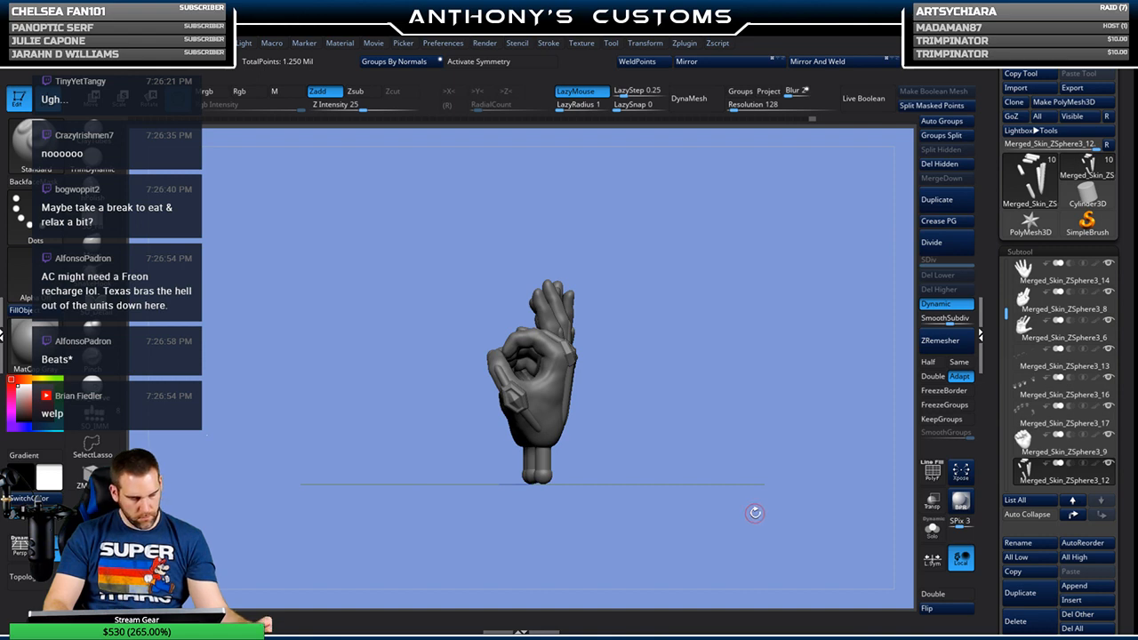
{"action": "left_click_drag", "start_coordinate": [775, 475], "coordinate": [744, 485]}
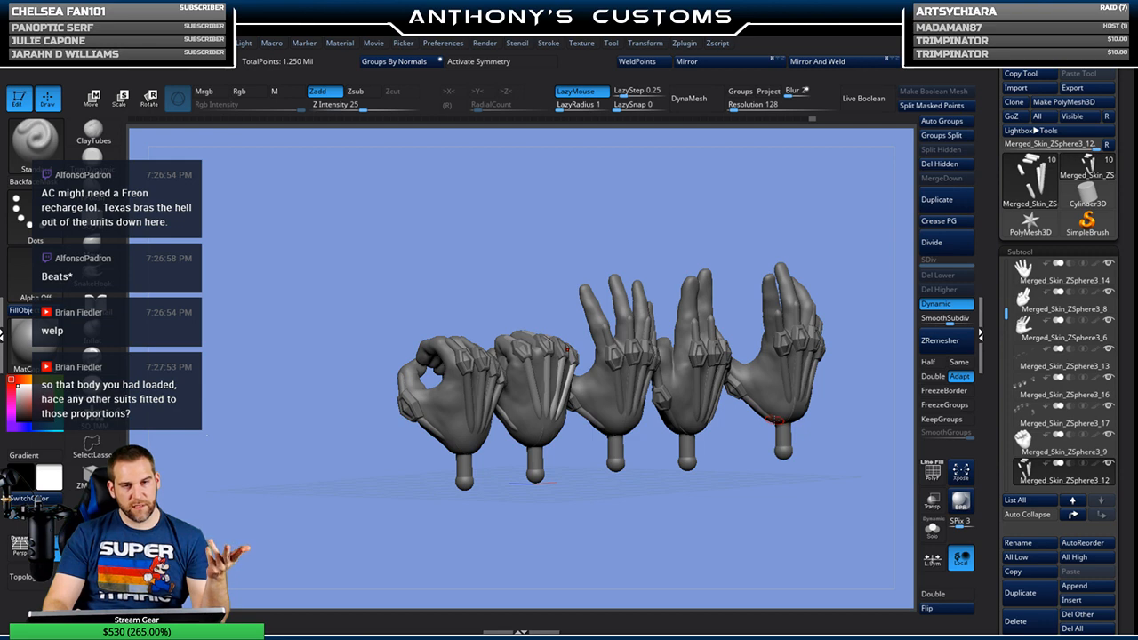
{"action": "left_click_drag", "start_coordinate": [732, 513], "coordinate": [728, 470]}
{"action": "left_click_drag", "start_coordinate": [736, 509], "coordinate": [665, 498], "text": "alt"}
{"action": "left_click_drag", "start_coordinate": [756, 522], "coordinate": [753, 515]}
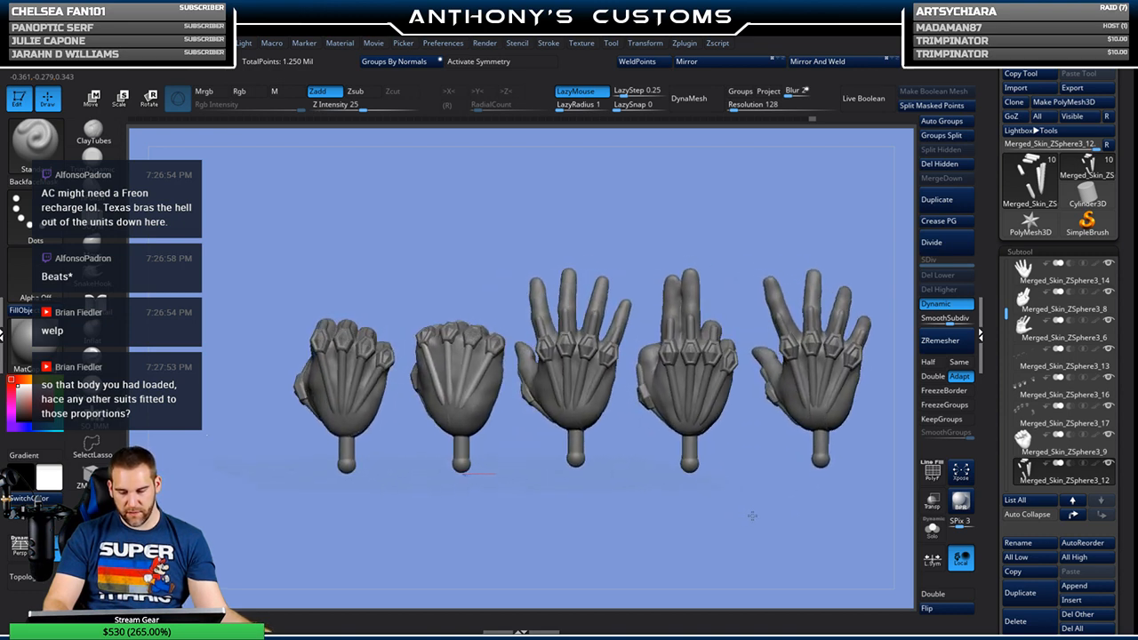
{"action": "left_click_drag", "start_coordinate": [752, 516], "coordinate": [787, 519]}
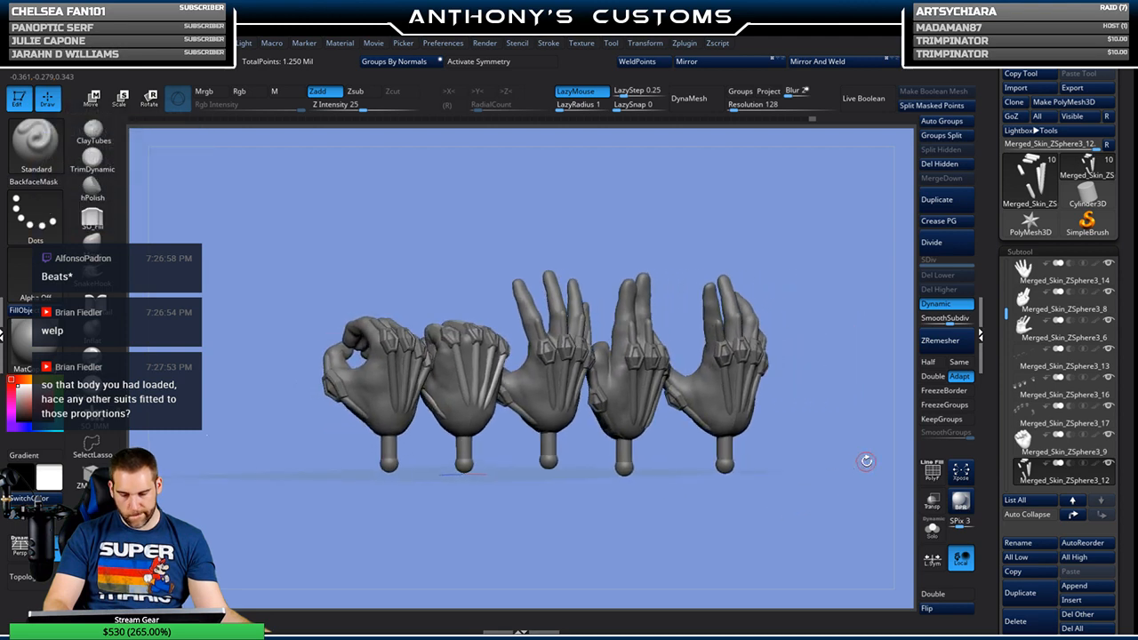
Step: Make the fist the active subtool and hide the finger rods and knuckle plates on all five hands
{"action": "mouse_move", "coordinate": [1111, 468]}
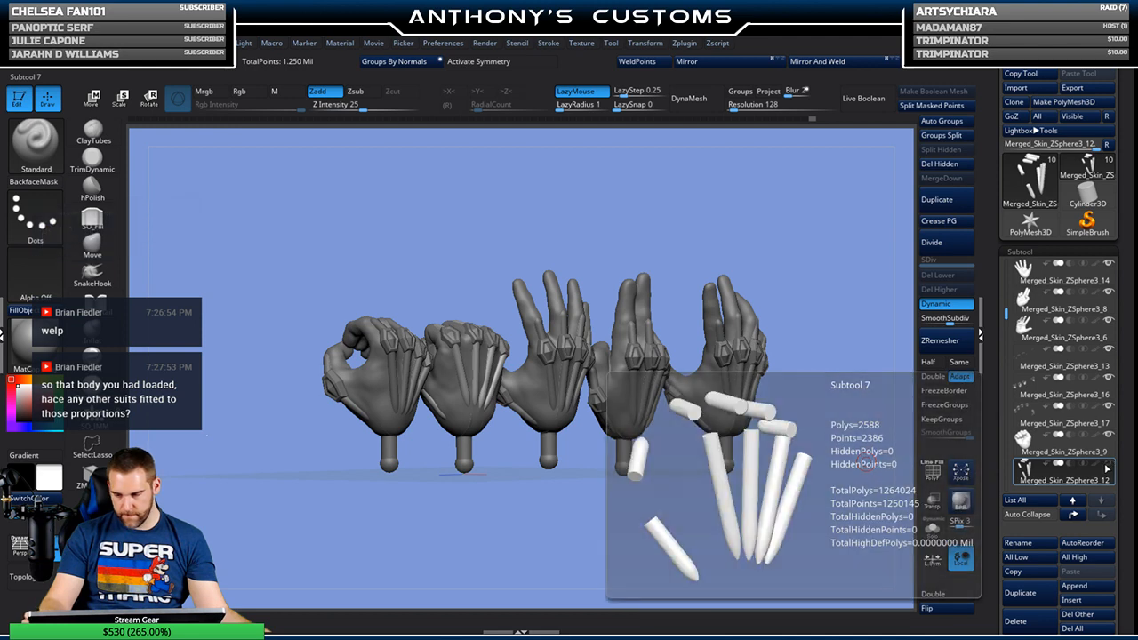
{"action": "mouse_move", "coordinate": [1109, 444]}
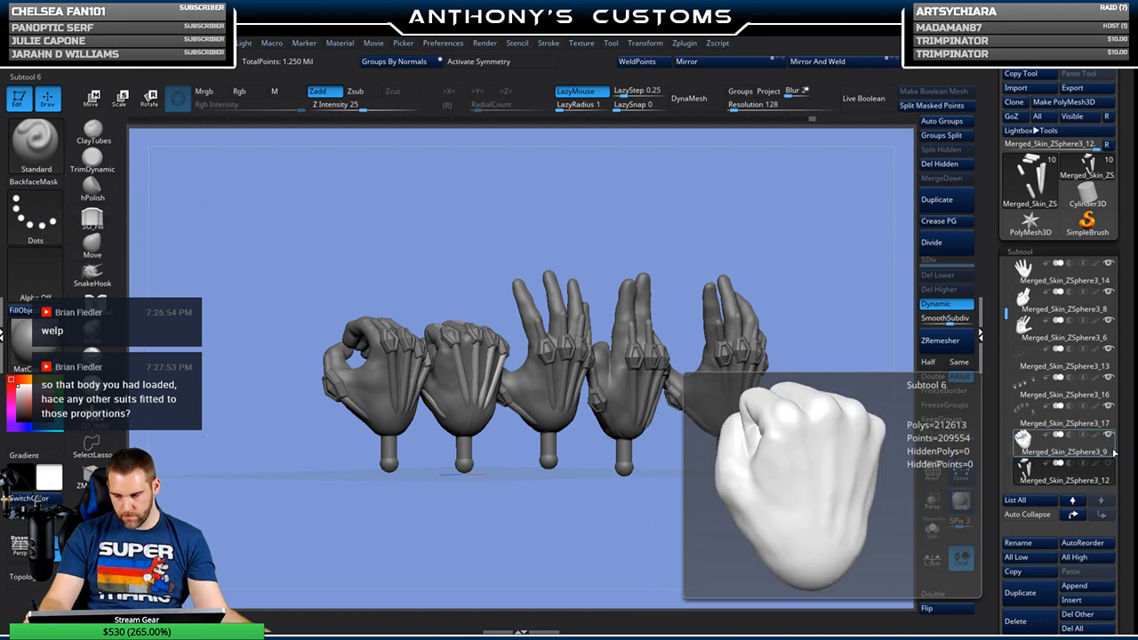
{"action": "left_click", "coordinate": [1101, 439]}
{"action": "mouse_move", "coordinate": [1111, 423]}
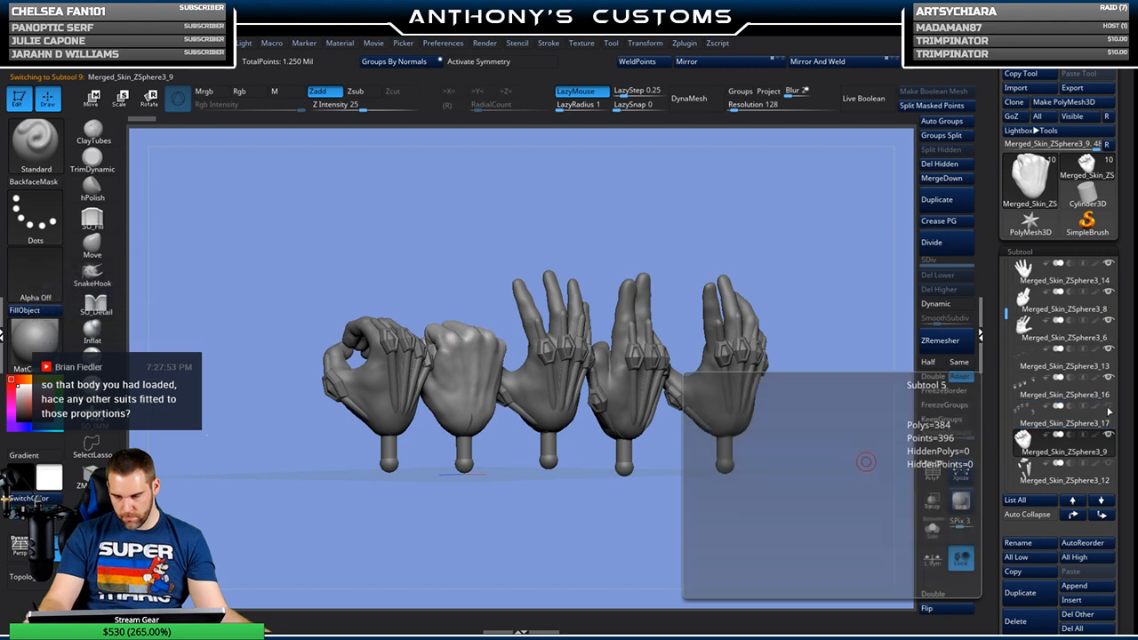
{"action": "left_click", "coordinate": [1108, 352]}
{"action": "left_click", "coordinate": [1109, 383]}
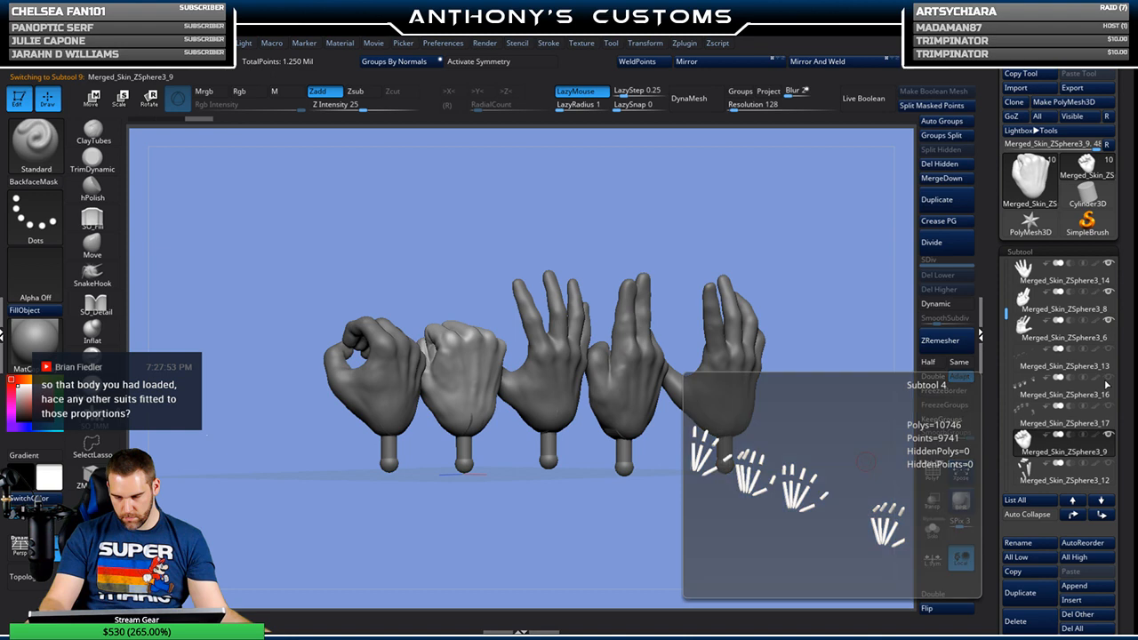
Step: Isolate the bare fist in Solo mode and frame it up close from the thumb side
{"action": "left_click_drag", "start_coordinate": [671, 514], "coordinate": [670, 475]}
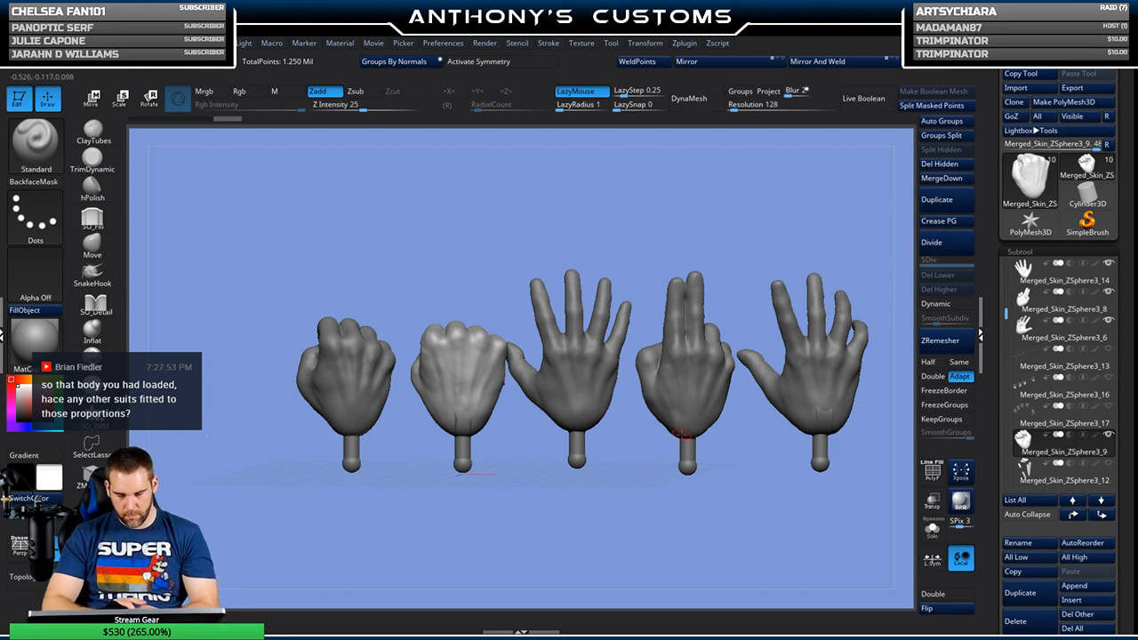
{"action": "left_click_drag", "start_coordinate": [633, 536], "coordinate": [611, 477]}
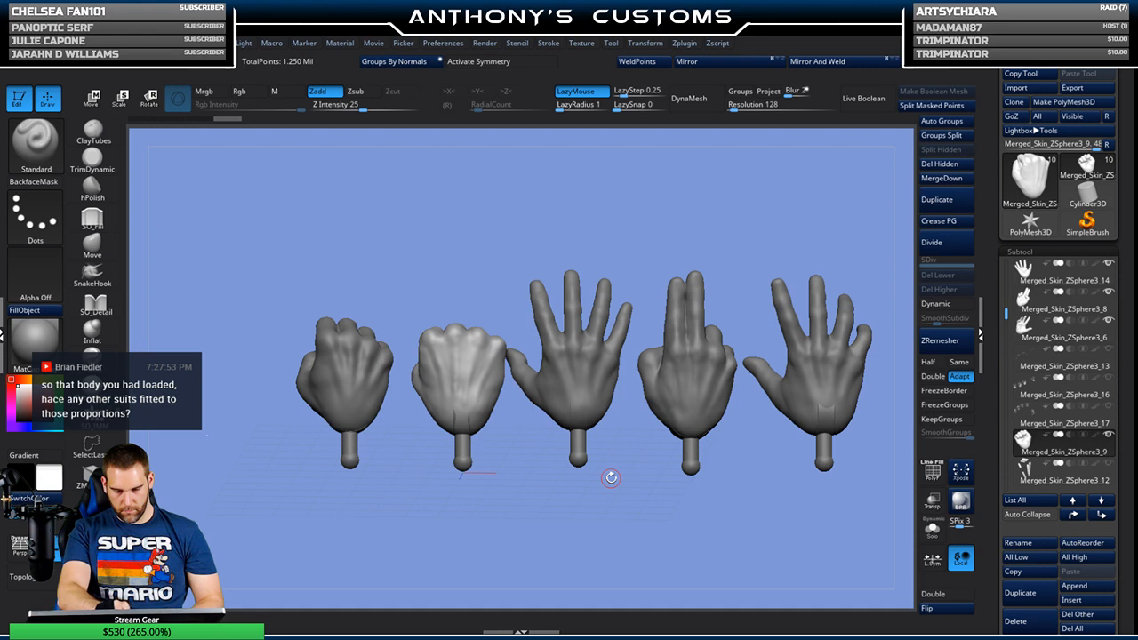
{"action": "left_click_drag", "start_coordinate": [564, 515], "coordinate": [455, 370]}
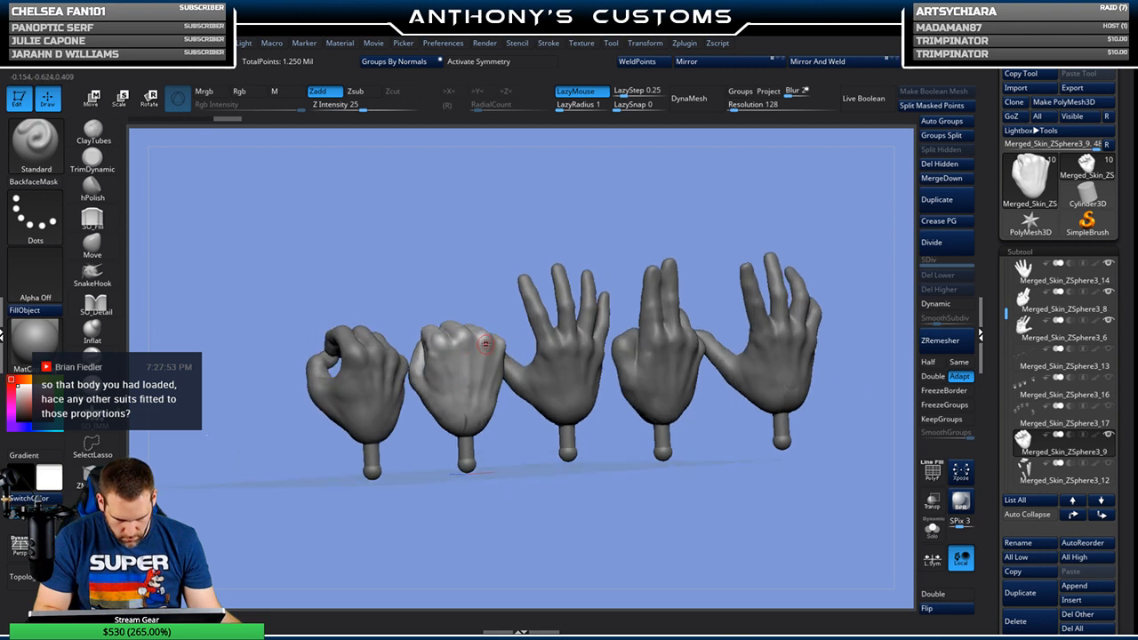
{"action": "key", "text": "shift+f"}
{"action": "key", "text": "shift+f"}
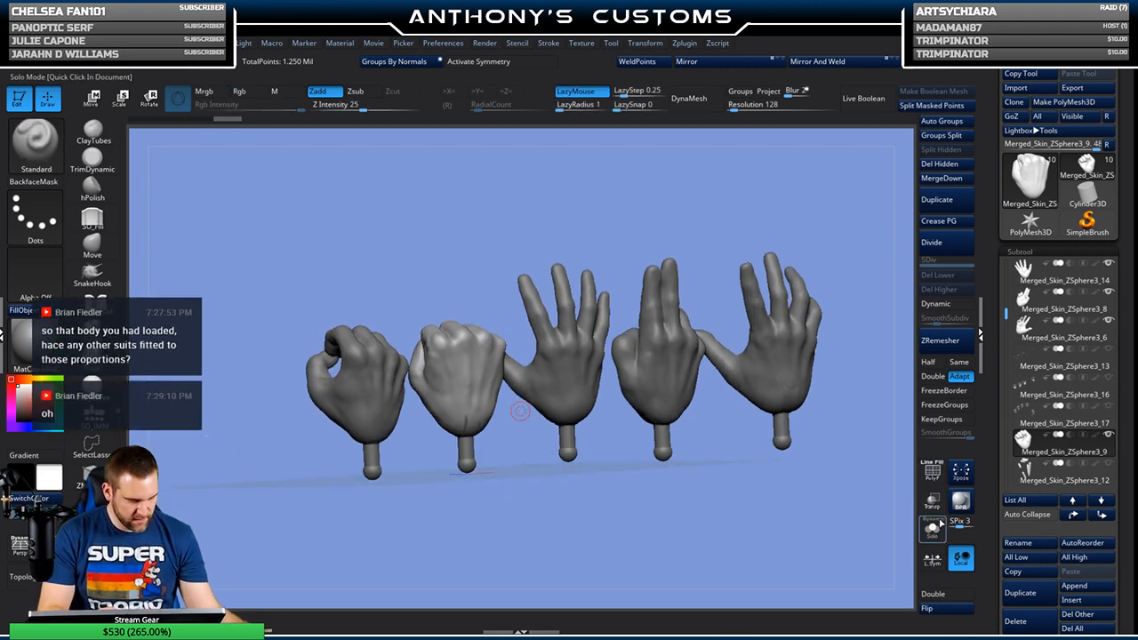
{"action": "left_click", "coordinate": [933, 527]}
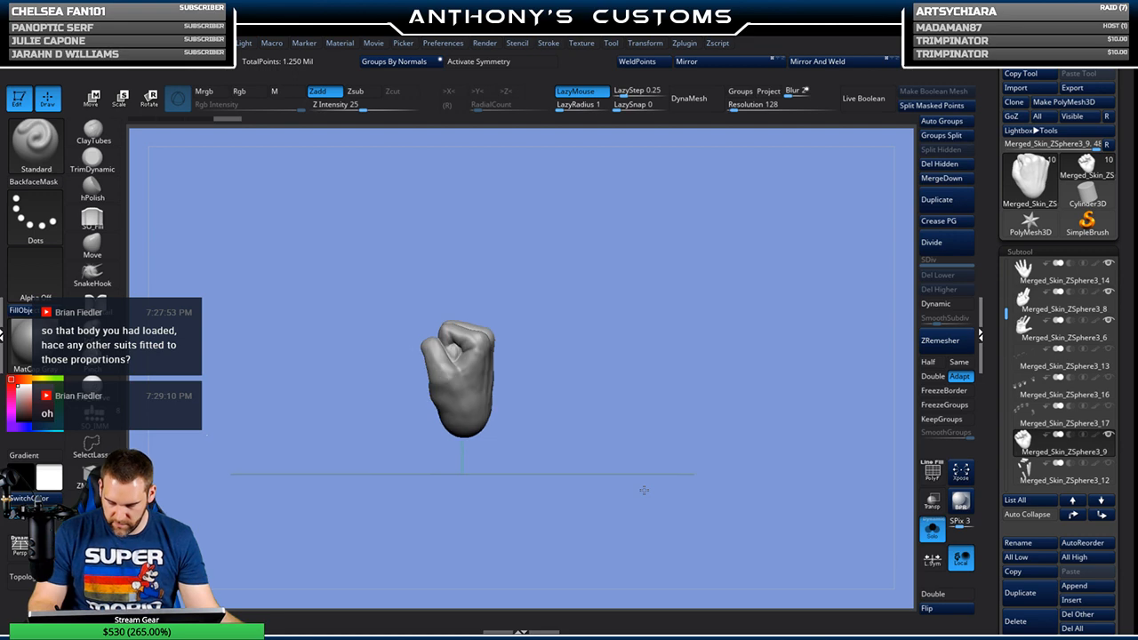
{"action": "left_click_drag", "start_coordinate": [627, 390], "coordinate": [667, 532], "text": "alt"}
{"action": "left_click_drag", "start_coordinate": [672, 426], "coordinate": [717, 428], "text": "alt"}
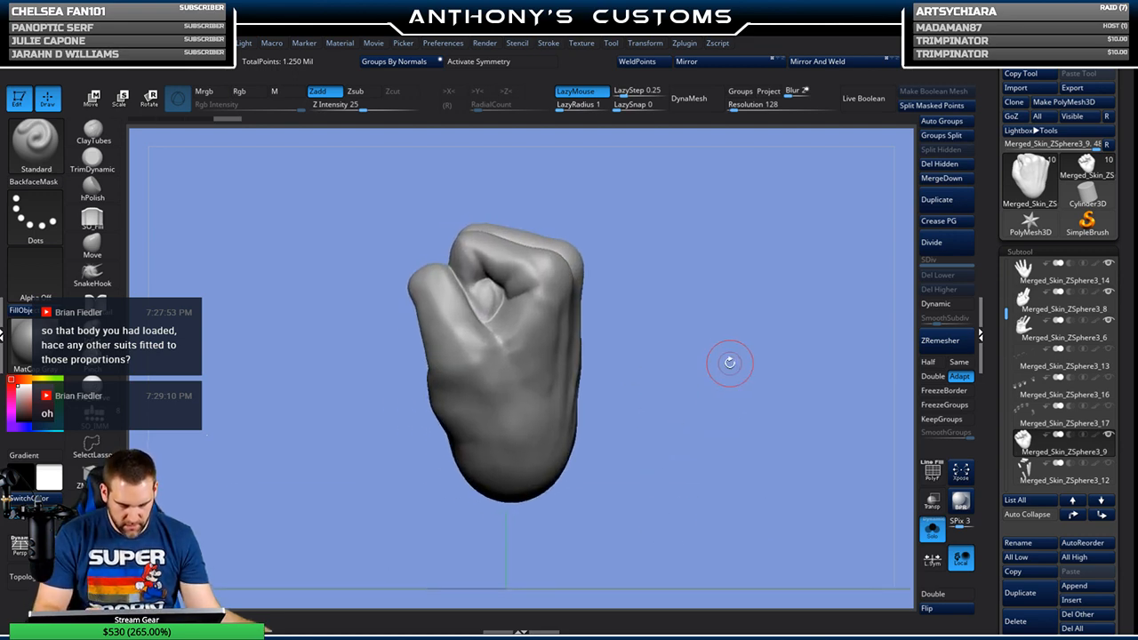
Step: Enlarge the brush, switch to the Move brush and reshape the knuckles and back of the fist
{"action": "key", "text": "space"}
{"action": "left_click_drag", "start_coordinate": [728, 362], "coordinate": [762, 365]}
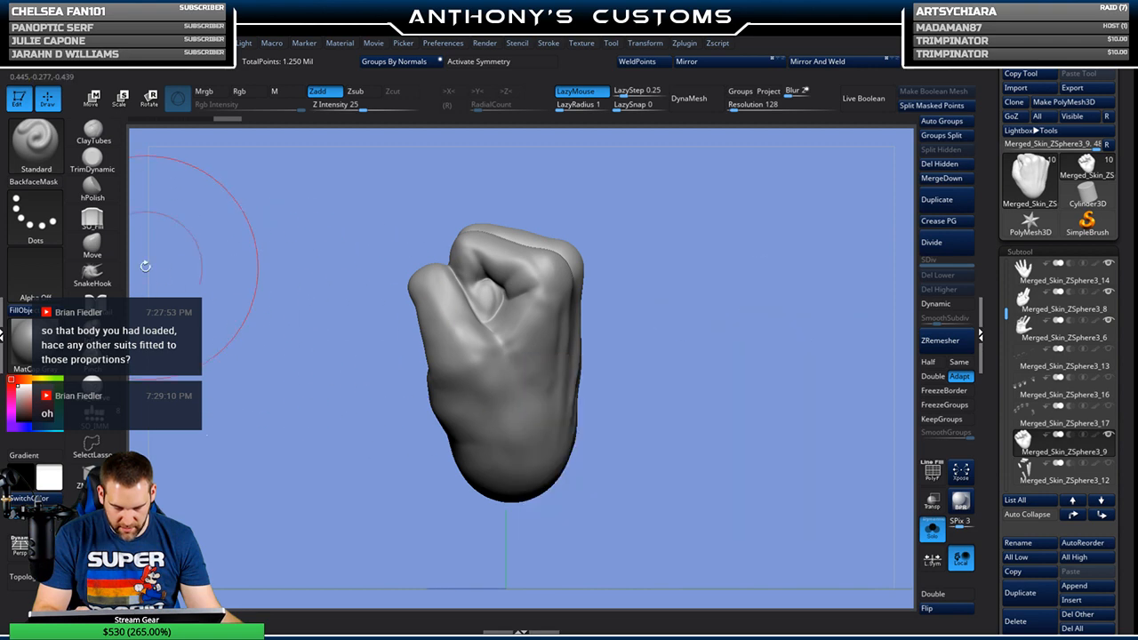
{"action": "left_click", "coordinate": [94, 245]}
{"action": "mouse_move", "coordinate": [717, 332]}
{"action": "left_mouse_down"}
{"action": "mouse_move", "coordinate": [676, 330]}
{"action": "mouse_move", "coordinate": [714, 317]}
{"action": "mouse_move", "coordinate": [498, 280]}
{"action": "left_mouse_up"}
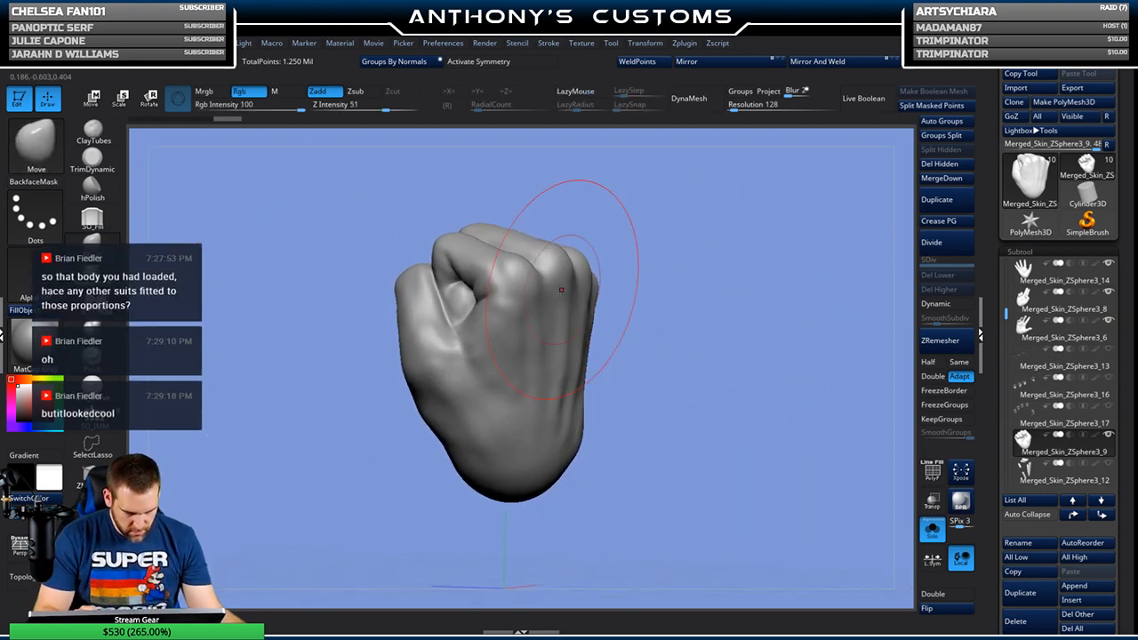
{"action": "left_click_drag", "start_coordinate": [546, 311], "coordinate": [560, 296]}
{"action": "mouse_move", "coordinate": [723, 285]}
{"action": "left_mouse_down"}
{"action": "mouse_move", "coordinate": [661, 285]}
{"action": "mouse_move", "coordinate": [652, 310]}
{"action": "left_mouse_up"}
{"action": "left_click_drag", "start_coordinate": [772, 320], "coordinate": [753, 318]}
{"action": "left_click_drag", "start_coordinate": [673, 315], "coordinate": [676, 327]}
{"action": "left_click_drag", "start_coordinate": [777, 325], "coordinate": [640, 302]}
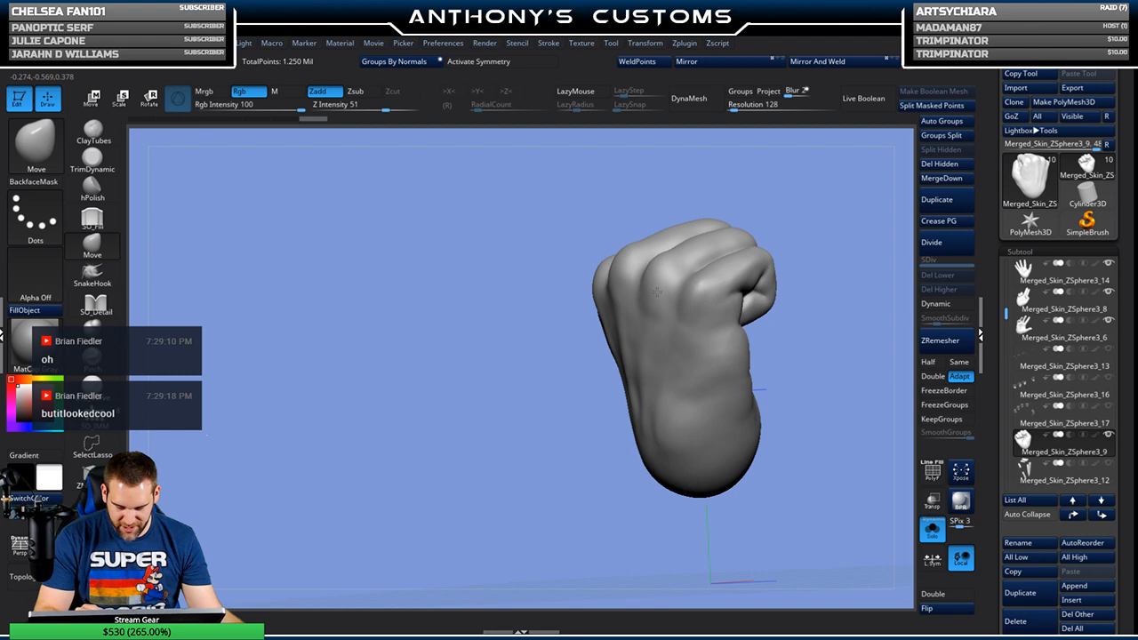
Step: Adjust the outer knuckles and little-finger side of the fist with Move brush strokes
{"action": "left_click_drag", "start_coordinate": [803, 256], "coordinate": [869, 245]}
{"action": "left_click_drag", "start_coordinate": [718, 276], "coordinate": [744, 388]}
{"action": "left_click_drag", "start_coordinate": [641, 285], "coordinate": [638, 291]}
{"action": "left_click_drag", "start_coordinate": [753, 308], "coordinate": [780, 269]}
{"action": "left_click_drag", "start_coordinate": [752, 350], "coordinate": [780, 338]}
{"action": "left_click_drag", "start_coordinate": [817, 297], "coordinate": [797, 311]}
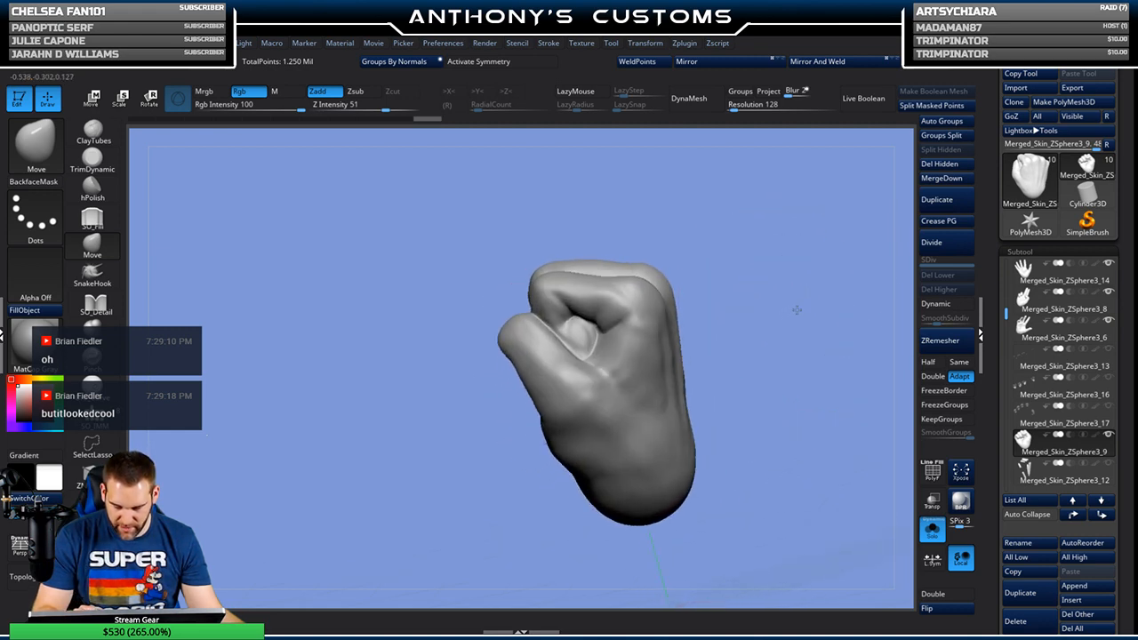
Step: Adjust the curled fingers and the side profile of the fist with the large Move brush
{"action": "mouse_move", "coordinate": [762, 272]}
{"action": "left_mouse_down"}
{"action": "mouse_move", "coordinate": [774, 257]}
{"action": "mouse_move", "coordinate": [764, 400]}
{"action": "mouse_move", "coordinate": [805, 356]}
{"action": "mouse_move", "coordinate": [654, 323]}
{"action": "left_mouse_up"}
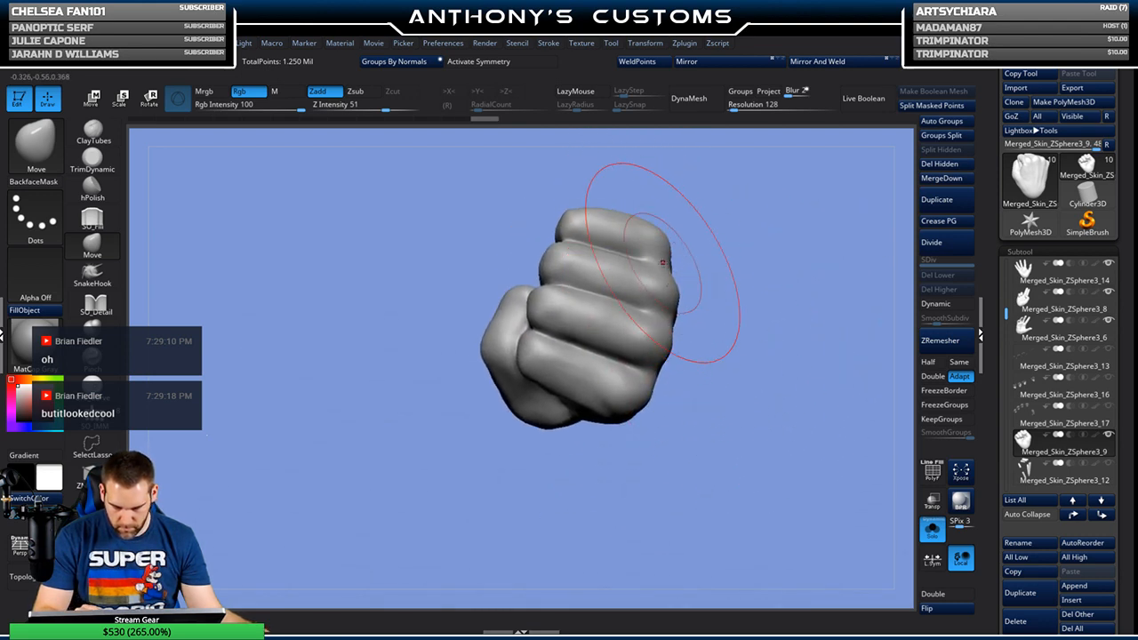
{"action": "left_click_drag", "start_coordinate": [738, 376], "coordinate": [747, 338]}
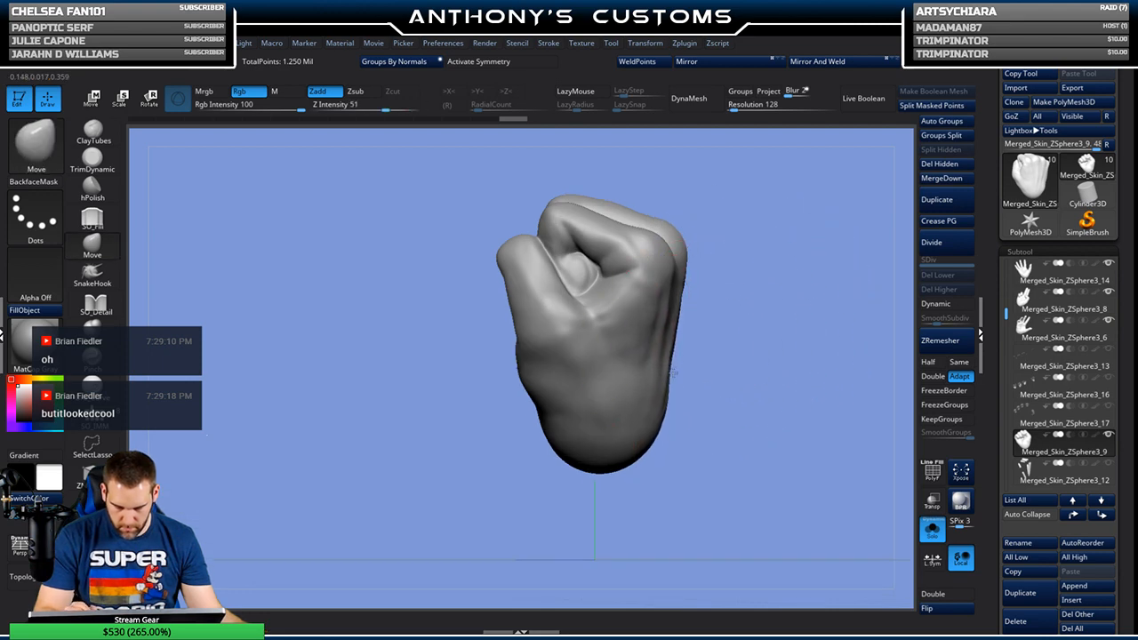
{"action": "mouse_move", "coordinate": [770, 358]}
{"action": "left_mouse_down"}
{"action": "mouse_move", "coordinate": [791, 356]}
{"action": "mouse_move", "coordinate": [755, 374]}
{"action": "mouse_move", "coordinate": [821, 244]}
{"action": "mouse_move", "coordinate": [765, 264]}
{"action": "mouse_move", "coordinate": [724, 305]}
{"action": "mouse_move", "coordinate": [562, 320]}
{"action": "left_mouse_up"}
{"action": "mouse_move", "coordinate": [561, 449]}
{"action": "left_mouse_down"}
{"action": "mouse_move", "coordinate": [523, 460]}
{"action": "mouse_move", "coordinate": [597, 407]}
{"action": "mouse_move", "coordinate": [576, 346]}
{"action": "mouse_move", "coordinate": [553, 327]}
{"action": "left_mouse_up"}
{"action": "mouse_move", "coordinate": [696, 355]}
{"action": "left_mouse_down"}
{"action": "mouse_move", "coordinate": [630, 378]}
{"action": "mouse_move", "coordinate": [589, 430]}
{"action": "left_mouse_up"}
Step: Reduce the Move brush's draw size to about 192 and refine the back of the fist and its knuckles
{"action": "right_click", "coordinate": [576, 327]}
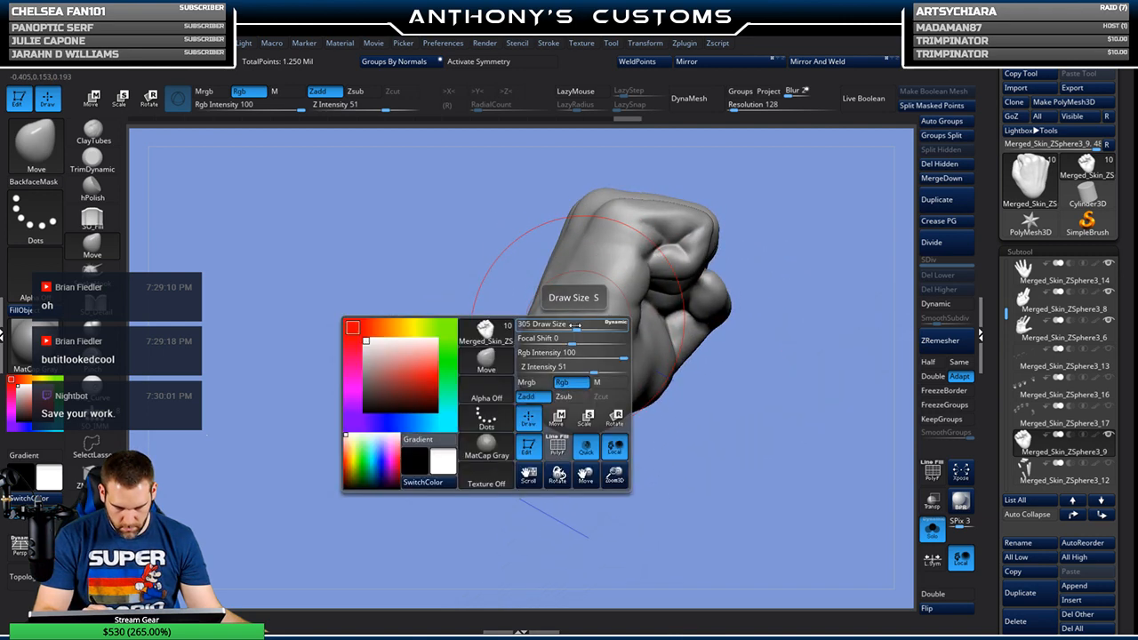
{"action": "left_click_drag", "start_coordinate": [492, 447], "coordinate": [594, 452]}
{"action": "left_click_drag", "start_coordinate": [669, 358], "coordinate": [647, 382]}
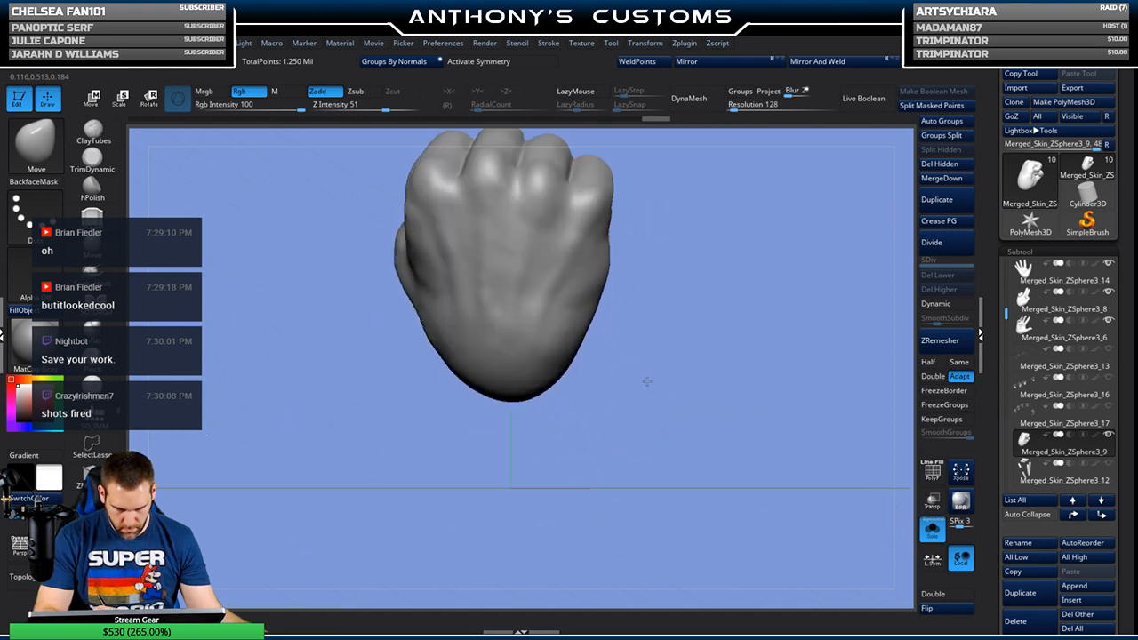
{"action": "left_click_drag", "start_coordinate": [568, 301], "coordinate": [570, 299]}
{"action": "mouse_move", "coordinate": [642, 331]}
{"action": "left_mouse_down"}
{"action": "mouse_move", "coordinate": [650, 315]}
{"action": "mouse_move", "coordinate": [689, 314]}
{"action": "mouse_move", "coordinate": [691, 257]}
{"action": "mouse_move", "coordinate": [528, 330]}
{"action": "left_mouse_up"}
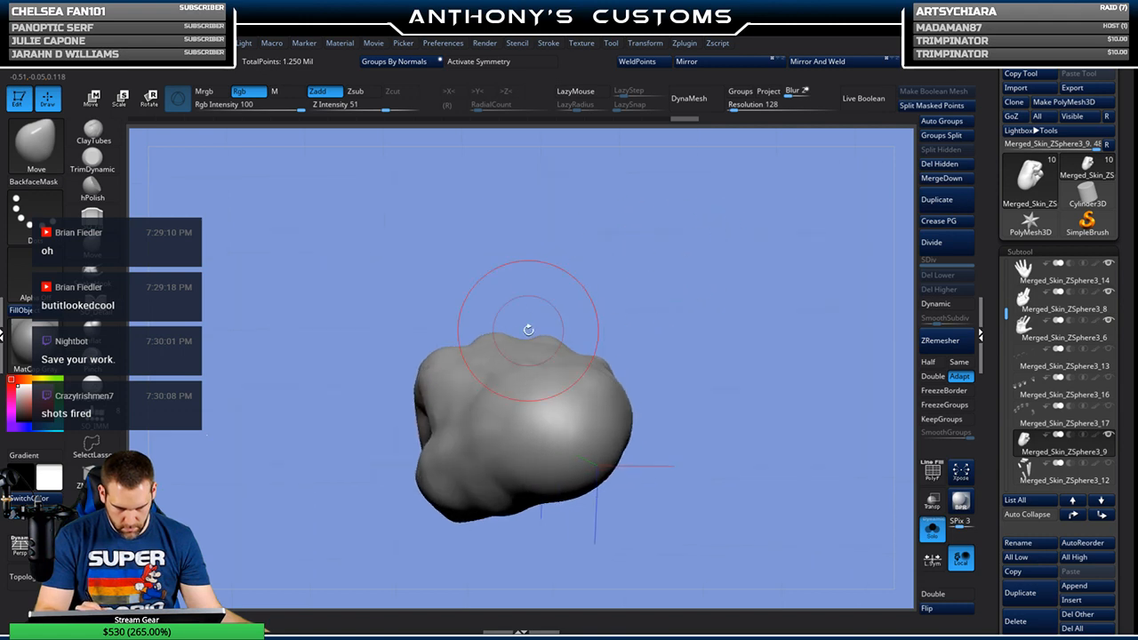
{"action": "mouse_move", "coordinate": [490, 366]}
{"action": "left_mouse_down"}
{"action": "mouse_move", "coordinate": [623, 283]}
{"action": "mouse_move", "coordinate": [658, 327]}
{"action": "mouse_move", "coordinate": [674, 297]}
{"action": "mouse_move", "coordinate": [701, 310]}
{"action": "mouse_move", "coordinate": [610, 330]}
{"action": "left_mouse_up"}
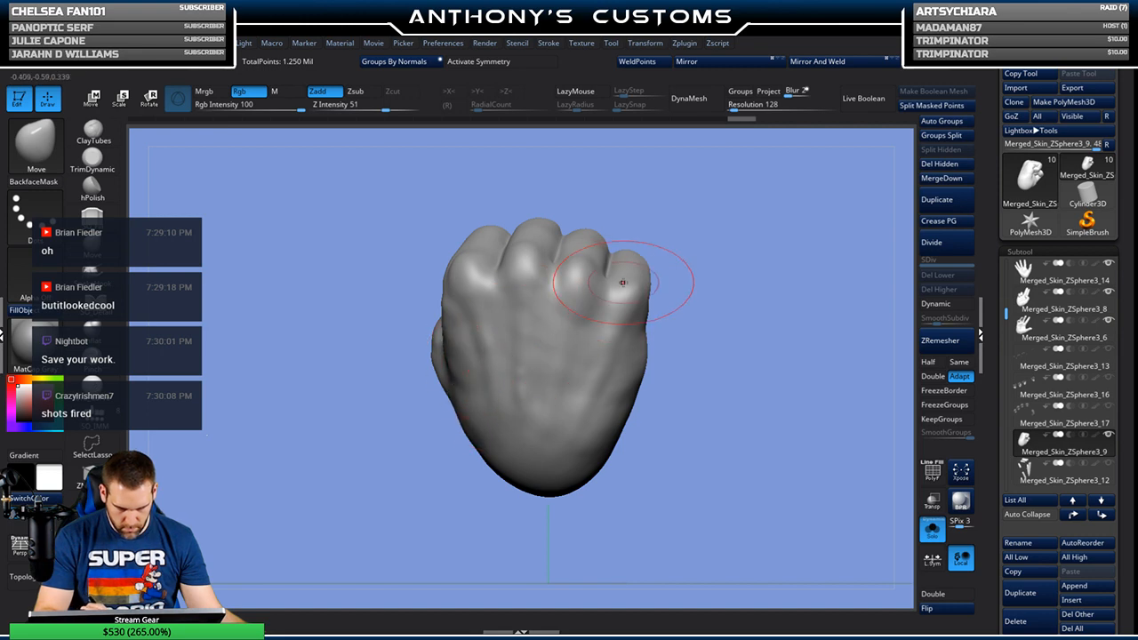
{"action": "left_click_drag", "start_coordinate": [699, 311], "coordinate": [463, 348]}
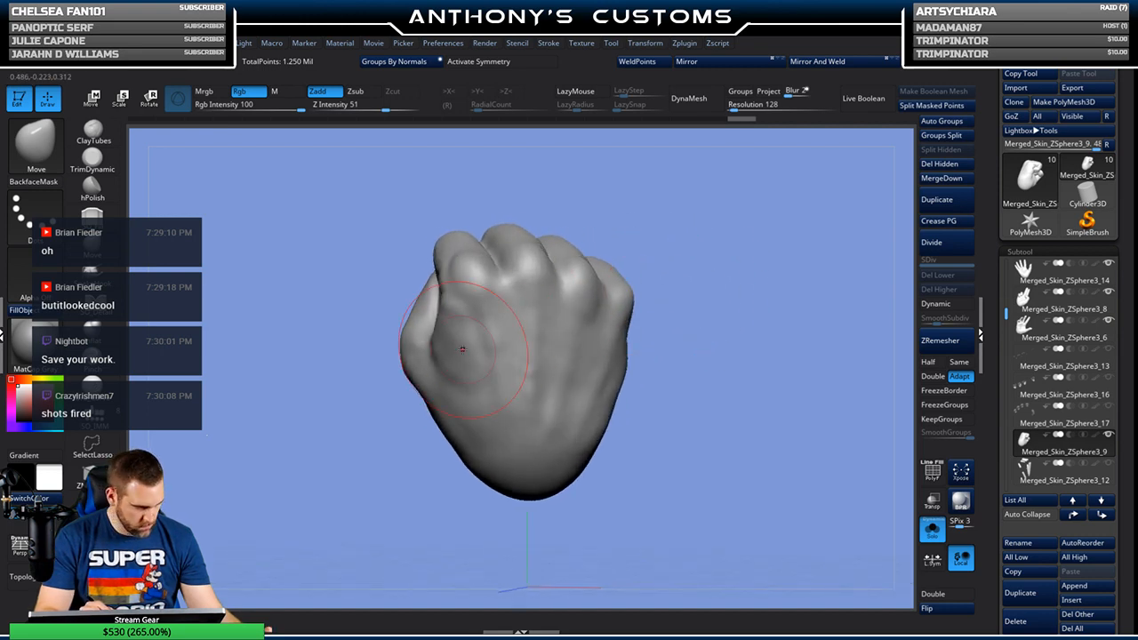
Step: Reshape the thumb base and wrist side of the fist with the Move brush, and readjust the brush's draw size
{"action": "left_click_drag", "start_coordinate": [424, 410], "coordinate": [419, 414]}
{"action": "mouse_move", "coordinate": [701, 307]}
{"action": "left_mouse_down"}
{"action": "mouse_move", "coordinate": [741, 269]}
{"action": "mouse_move", "coordinate": [782, 270]}
{"action": "left_mouse_up"}
{"action": "left_click_drag", "start_coordinate": [627, 328], "coordinate": [689, 327]}
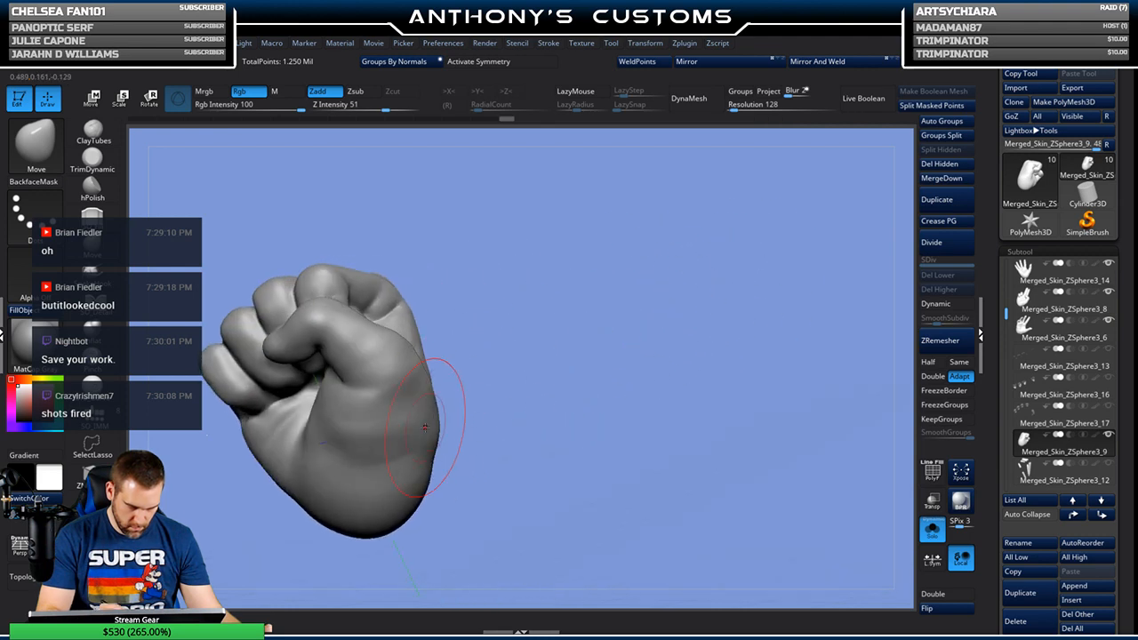
{"action": "mouse_move", "coordinate": [471, 413]}
{"action": "left_mouse_down"}
{"action": "mouse_move", "coordinate": [572, 361]}
{"action": "mouse_move", "coordinate": [571, 408]}
{"action": "mouse_move", "coordinate": [495, 427]}
{"action": "left_mouse_up"}
{"action": "left_click_drag", "start_coordinate": [589, 401], "coordinate": [705, 333]}
{"action": "key", "text": "space"}
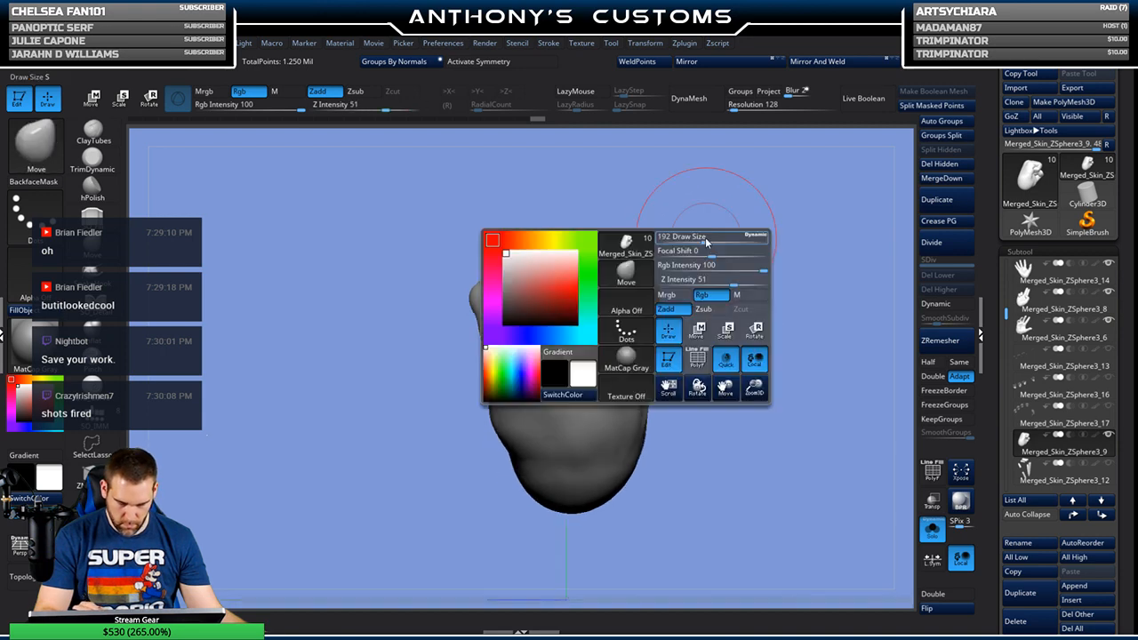
{"action": "left_click_drag", "start_coordinate": [691, 223], "coordinate": [670, 204]}
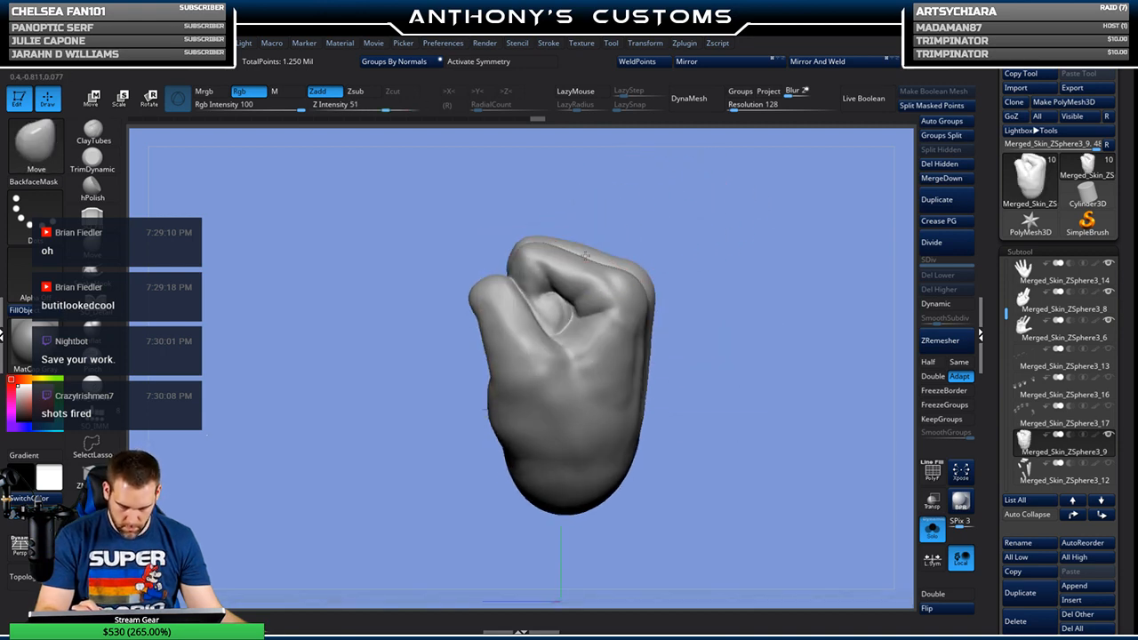
Step: Refine the finger tops, back knuckles and little-finger side of the fist with the Move brush
{"action": "left_click_drag", "start_coordinate": [616, 225], "coordinate": [749, 300]}
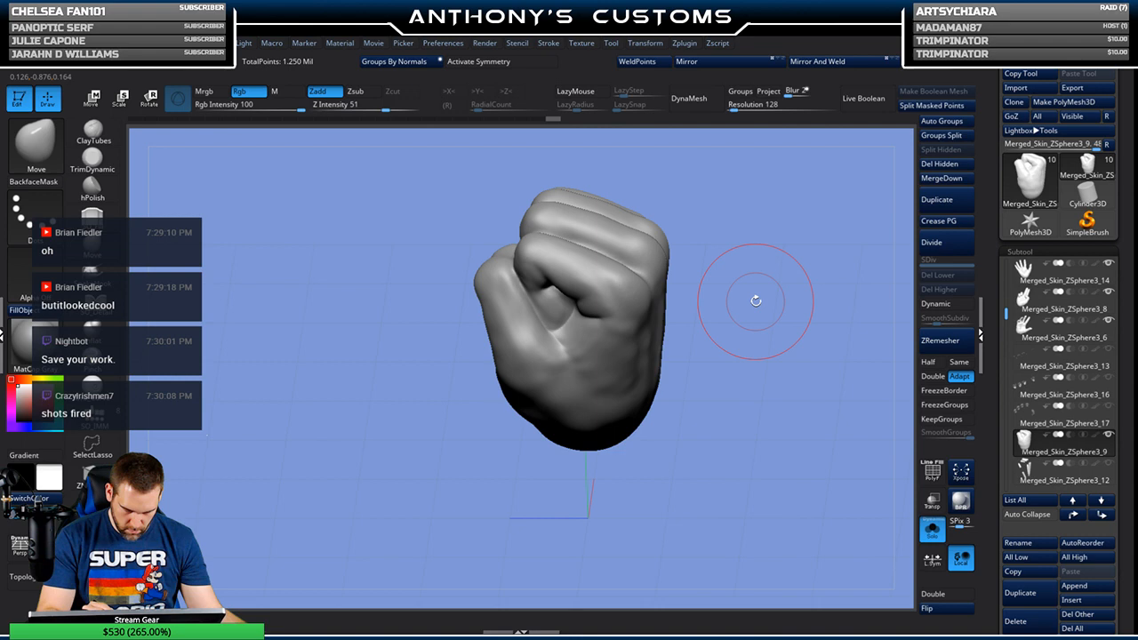
{"action": "mouse_move", "coordinate": [734, 225]}
{"action": "left_mouse_down"}
{"action": "mouse_move", "coordinate": [719, 208]}
{"action": "mouse_move", "coordinate": [589, 234]}
{"action": "mouse_move", "coordinate": [622, 267]}
{"action": "mouse_move", "coordinate": [738, 279]}
{"action": "mouse_move", "coordinate": [739, 349]}
{"action": "mouse_move", "coordinate": [797, 292]}
{"action": "mouse_move", "coordinate": [666, 295]}
{"action": "left_mouse_up"}
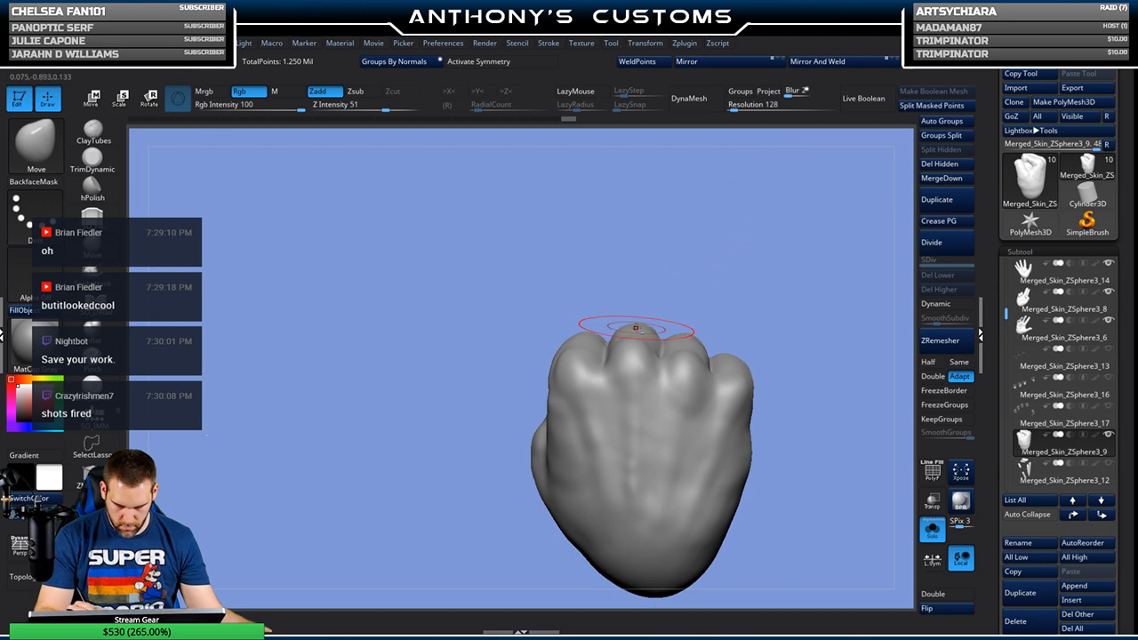
{"action": "mouse_move", "coordinate": [755, 292]}
{"action": "left_mouse_down"}
{"action": "mouse_move", "coordinate": [676, 313]}
{"action": "mouse_move", "coordinate": [719, 249]}
{"action": "mouse_move", "coordinate": [724, 279]}
{"action": "left_mouse_up"}
{"action": "key", "text": "space"}
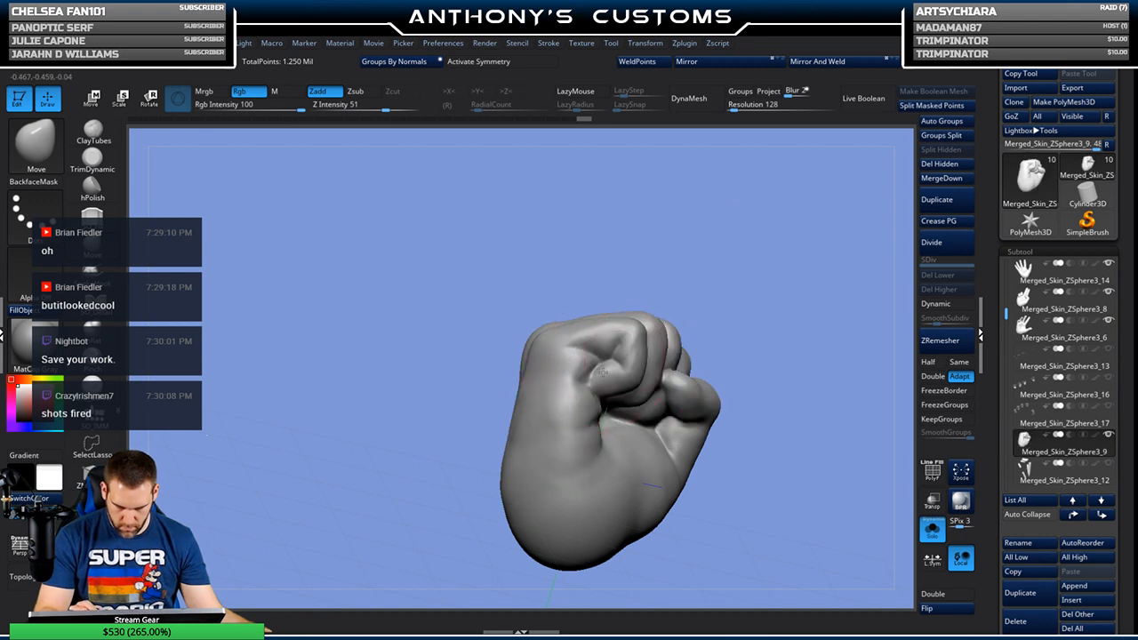
{"action": "mouse_move", "coordinate": [785, 268]}
{"action": "left_mouse_down"}
{"action": "mouse_move", "coordinate": [833, 220]}
{"action": "mouse_move", "coordinate": [778, 237]}
{"action": "mouse_move", "coordinate": [764, 254]}
{"action": "left_mouse_up"}
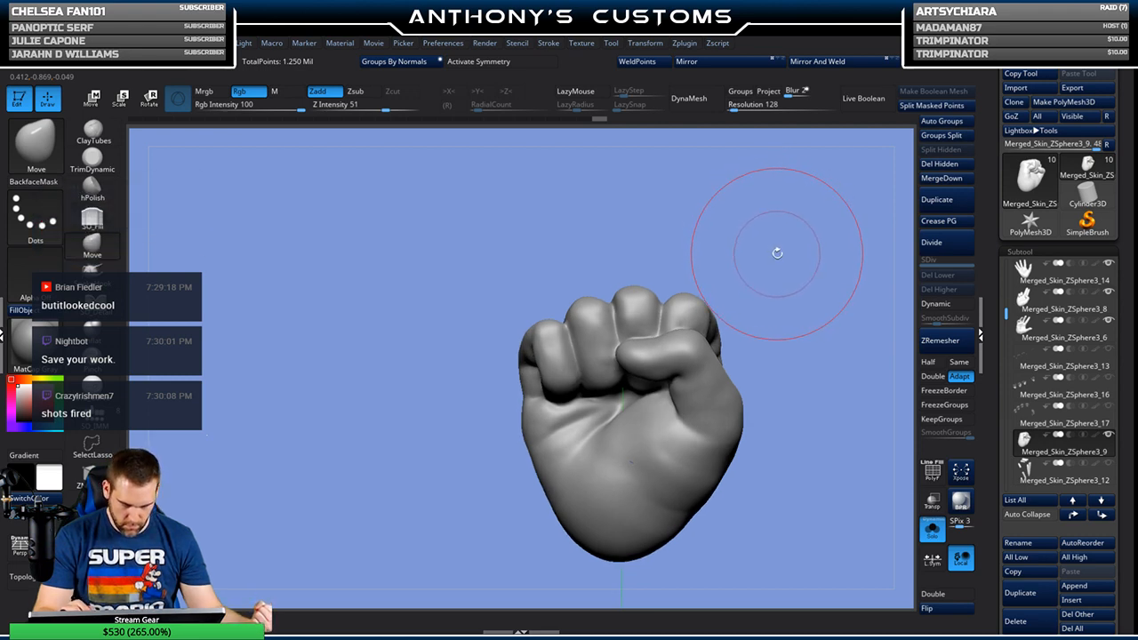
Step: Adjust the palm and thumb side of the fist with the Move brush and reset its draw size
{"action": "mouse_move", "coordinate": [777, 258]}
{"action": "left_mouse_down"}
{"action": "mouse_move", "coordinate": [783, 418]}
{"action": "mouse_move", "coordinate": [776, 263]}
{"action": "left_mouse_up"}
{"action": "left_click_drag", "start_coordinate": [703, 468], "coordinate": [688, 459]}
{"action": "mouse_move", "coordinate": [790, 351]}
{"action": "left_mouse_down"}
{"action": "mouse_move", "coordinate": [778, 281]}
{"action": "mouse_move", "coordinate": [806, 294]}
{"action": "mouse_move", "coordinate": [764, 296]}
{"action": "left_mouse_up"}
{"action": "key", "text": "space"}
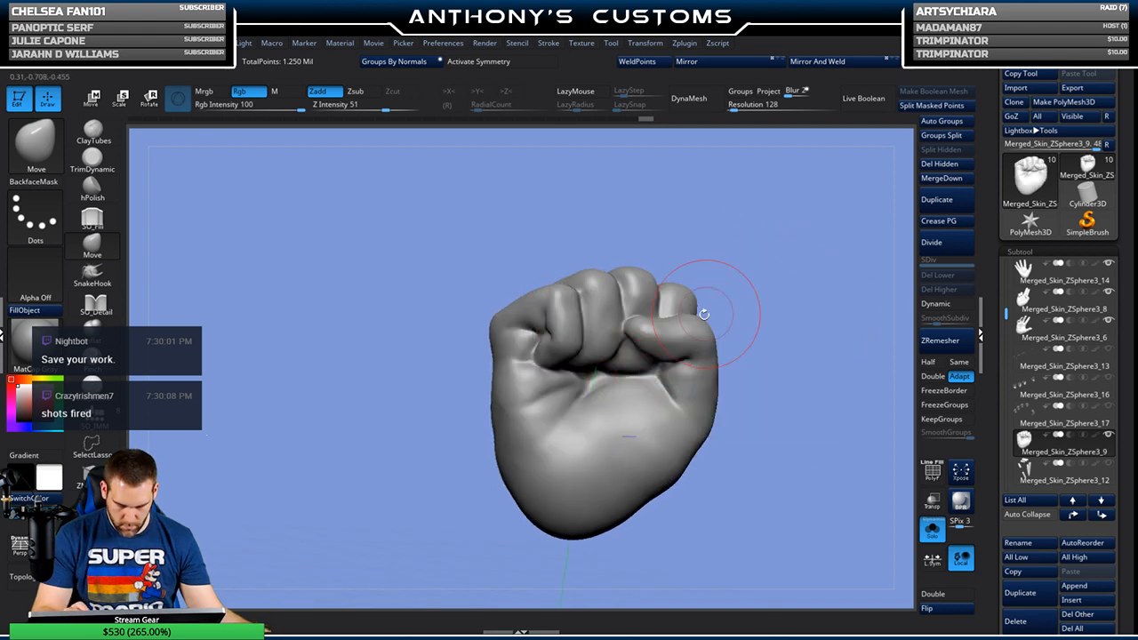
Step: Reshape the row of curled fingers and the outer knuckles of the fist with Move brush strokes
{"action": "left_click_drag", "start_coordinate": [778, 283], "coordinate": [805, 412]}
{"action": "left_click_drag", "start_coordinate": [827, 394], "coordinate": [726, 410]}
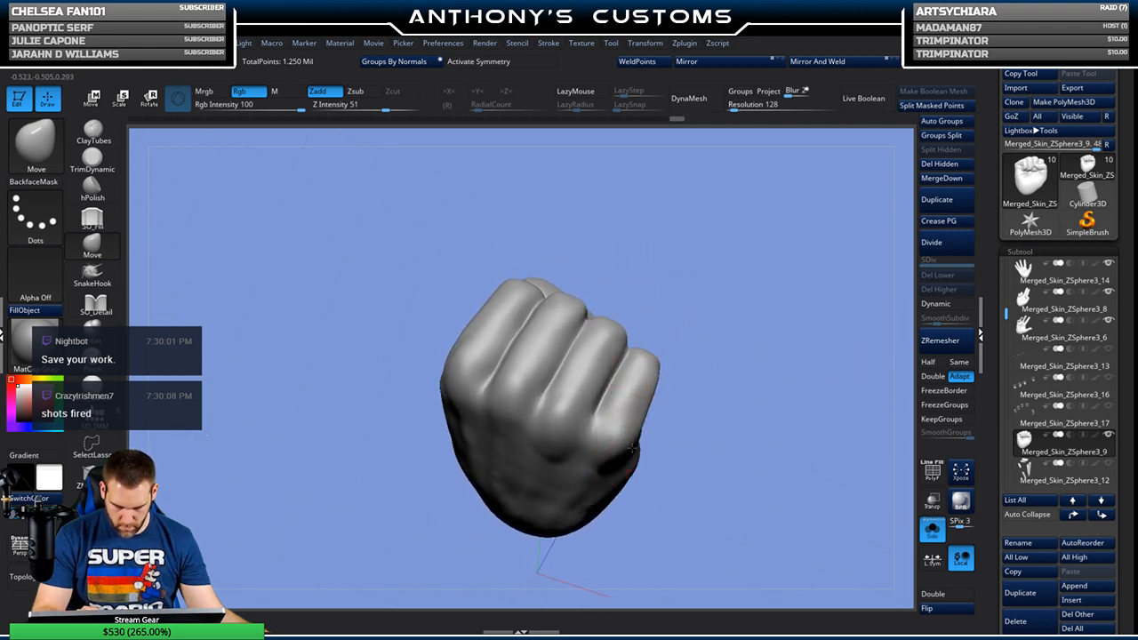
{"action": "left_click_drag", "start_coordinate": [715, 380], "coordinate": [634, 330]}
{"action": "left_click_drag", "start_coordinate": [593, 370], "coordinate": [717, 346]}
Step: Show all the hands and match the fist's fingers and proportions to its neighbours with the Move brush
{"action": "left_click", "coordinate": [932, 530]}
{"action": "left_click_drag", "start_coordinate": [772, 536], "coordinate": [680, 510], "text": "alt"}
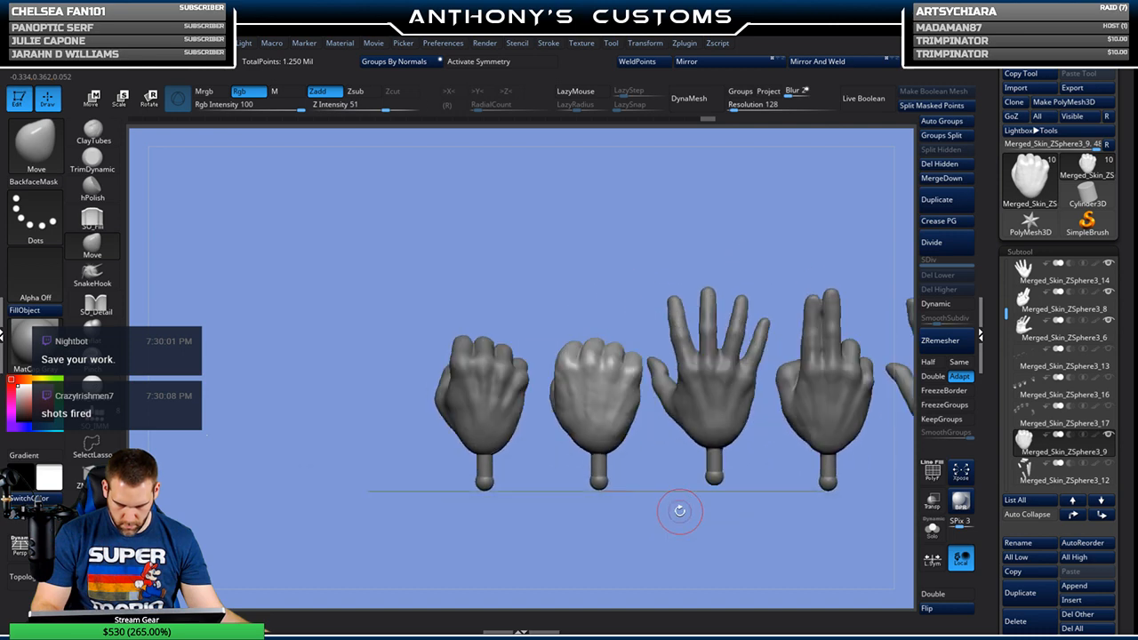
{"action": "key", "text": "space"}
{"action": "left_click_drag", "start_coordinate": [608, 247], "coordinate": [654, 220]}
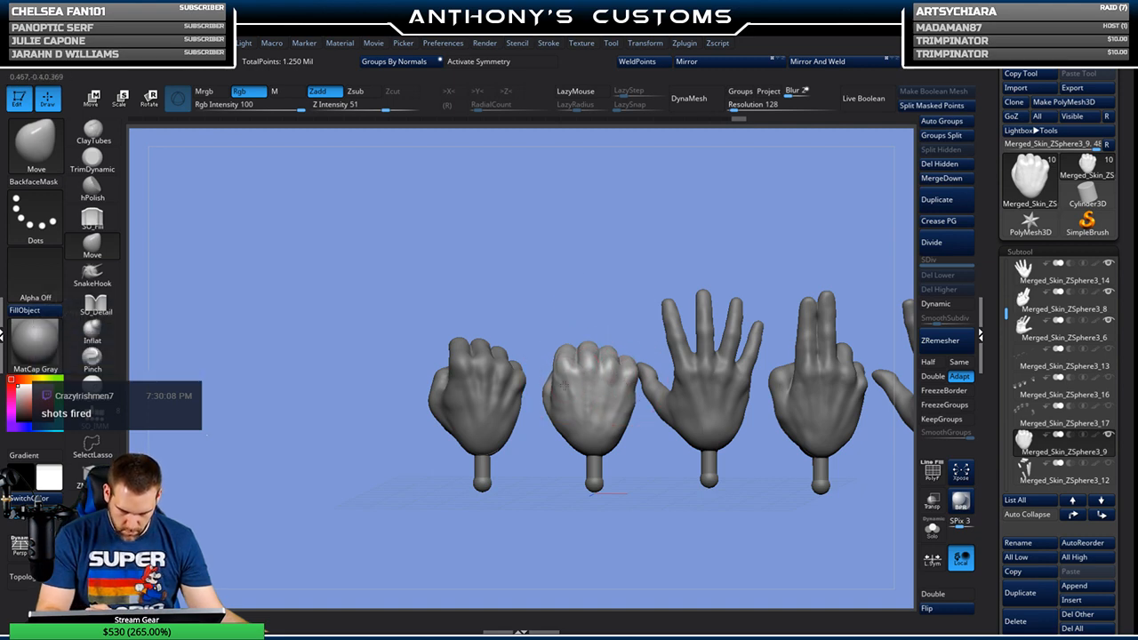
{"action": "mouse_move", "coordinate": [642, 267]}
{"action": "left_mouse_down"}
{"action": "mouse_move", "coordinate": [691, 325]}
{"action": "mouse_move", "coordinate": [558, 343]}
{"action": "left_mouse_up"}
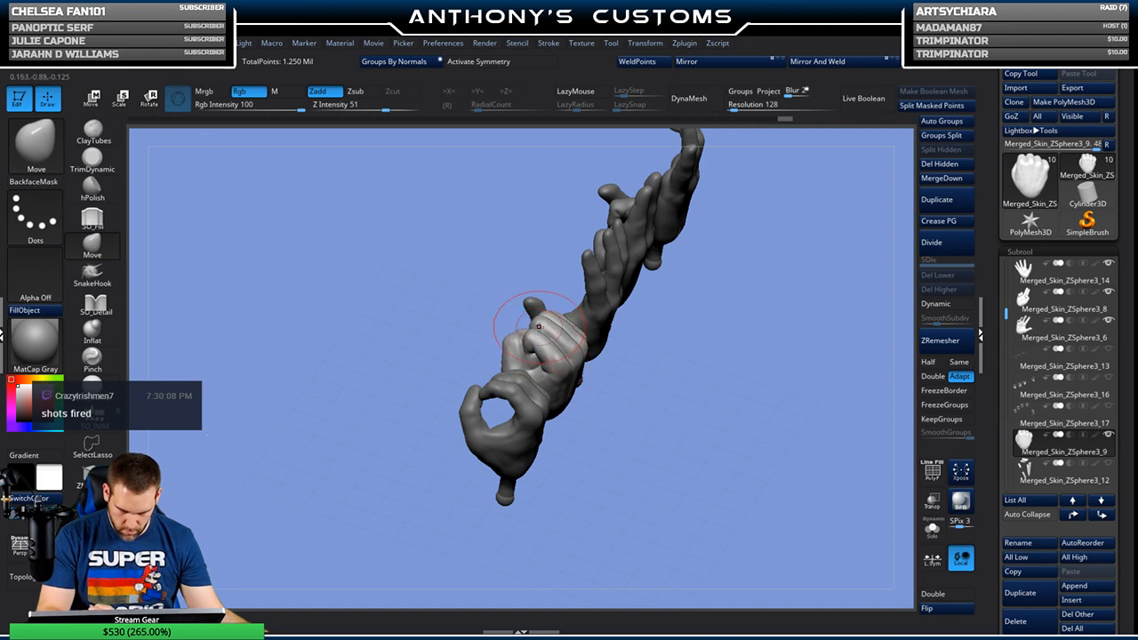
{"action": "mouse_move", "coordinate": [557, 313]}
{"action": "left_mouse_down"}
{"action": "mouse_move", "coordinate": [613, 355]}
{"action": "mouse_move", "coordinate": [558, 294]}
{"action": "left_mouse_up"}
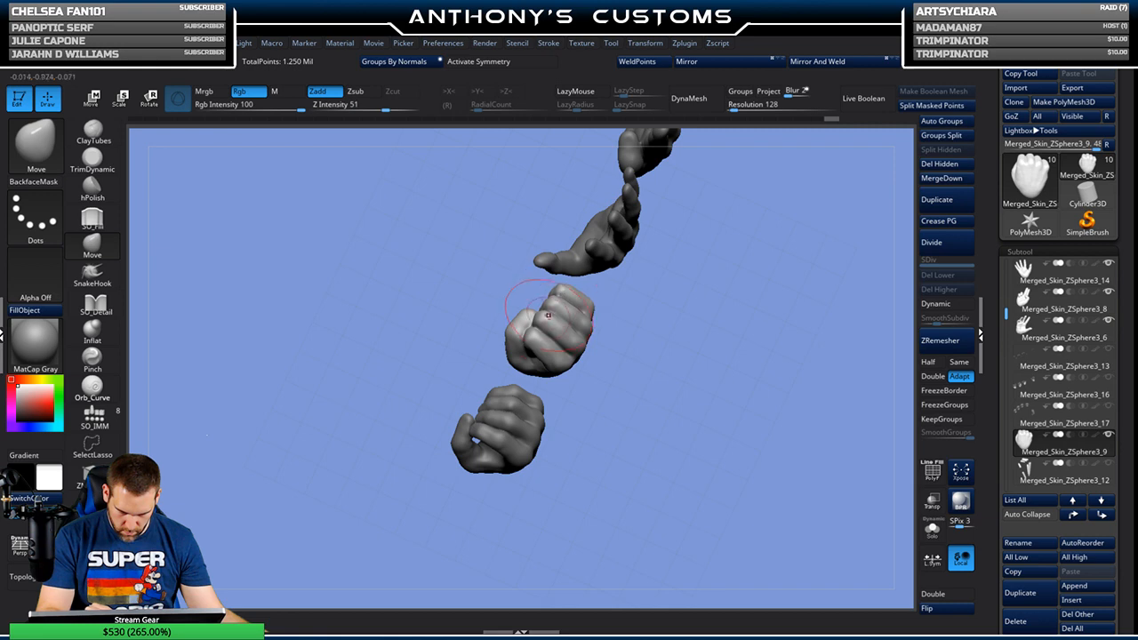
{"action": "left_click_drag", "start_coordinate": [671, 365], "coordinate": [757, 261]}
Step: Isolate the fist and adjust its upper finger line and little-finger side with the Move brush
{"action": "left_click", "coordinate": [932, 530]}
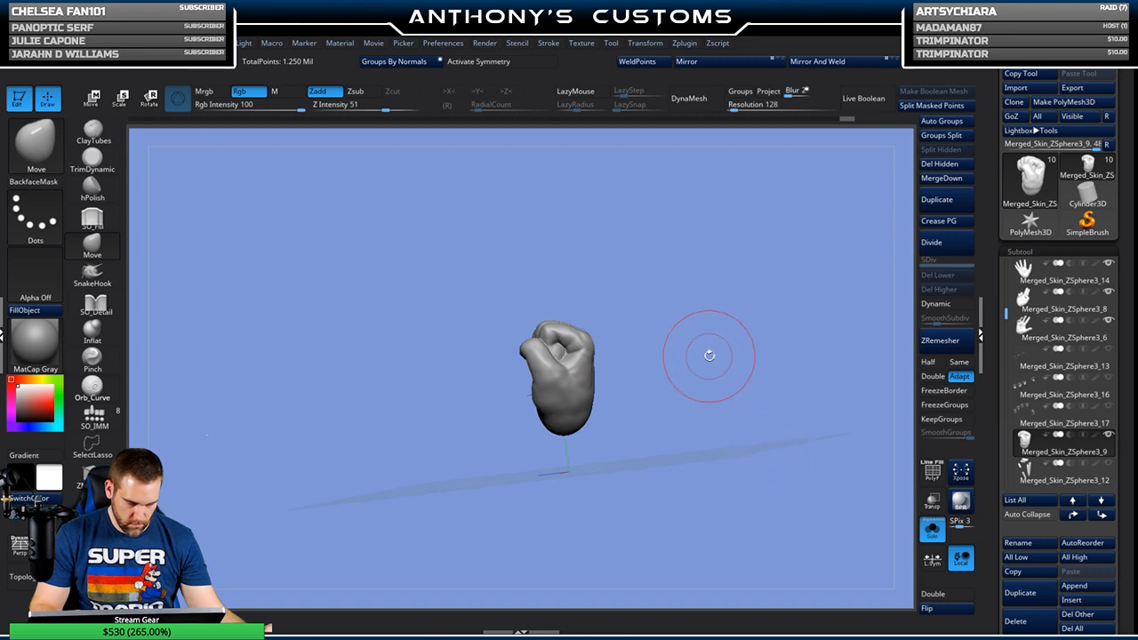
{"action": "left_click_drag", "start_coordinate": [766, 382], "coordinate": [688, 314]}
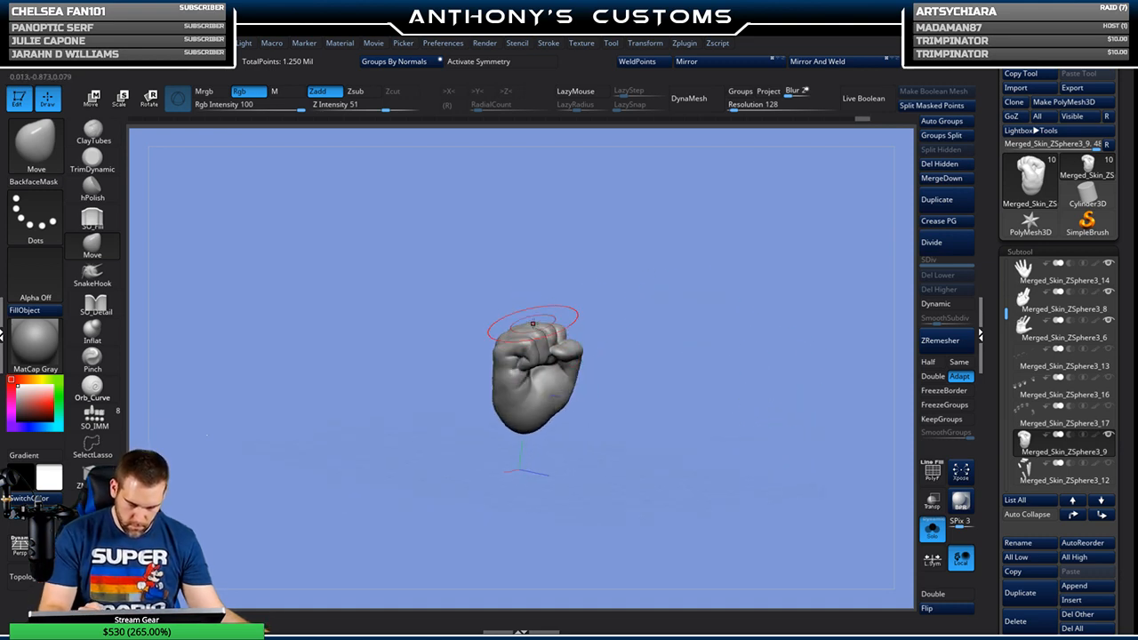
{"action": "left_click_drag", "start_coordinate": [535, 308], "coordinate": [566, 308]}
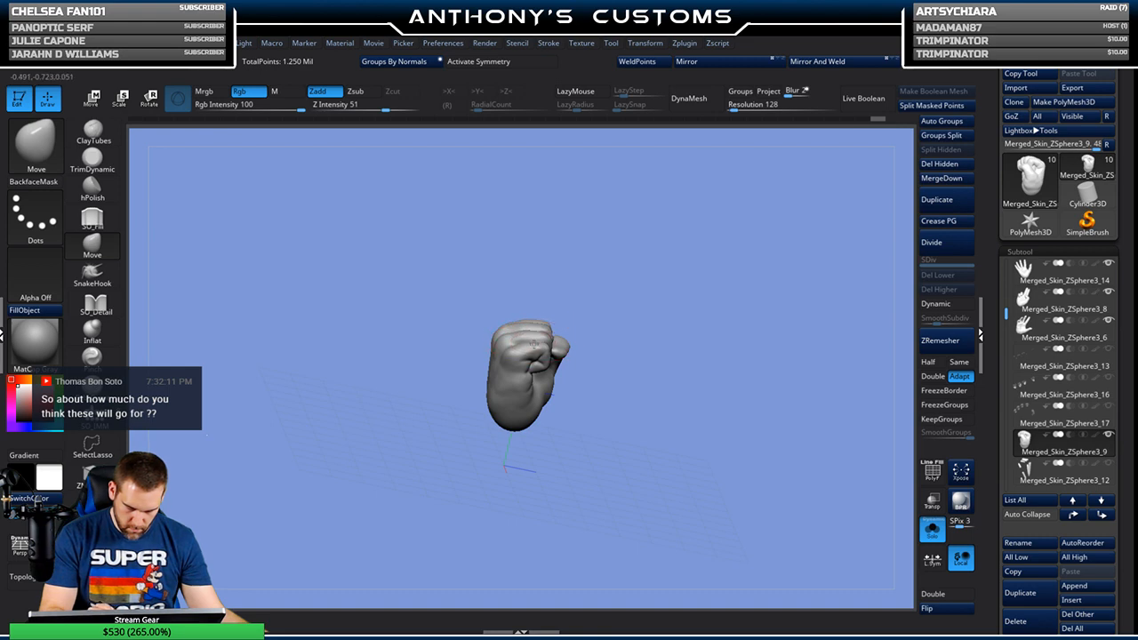
{"action": "left_click_drag", "start_coordinate": [603, 287], "coordinate": [666, 328], "text": "shift"}
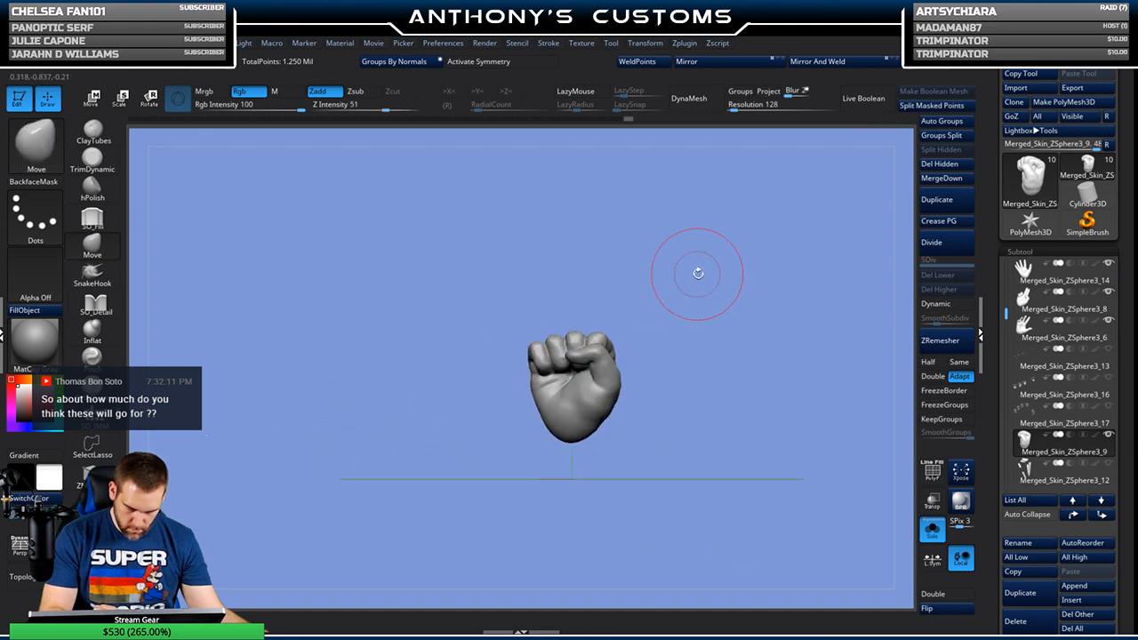
{"action": "left_click_drag", "start_coordinate": [705, 294], "coordinate": [709, 390], "text": "alt"}
{"action": "left_click_drag", "start_coordinate": [747, 322], "coordinate": [766, 297]}
{"action": "left_click_drag", "start_coordinate": [694, 261], "coordinate": [775, 264]}
{"action": "left_click_drag", "start_coordinate": [703, 287], "coordinate": [756, 270]}
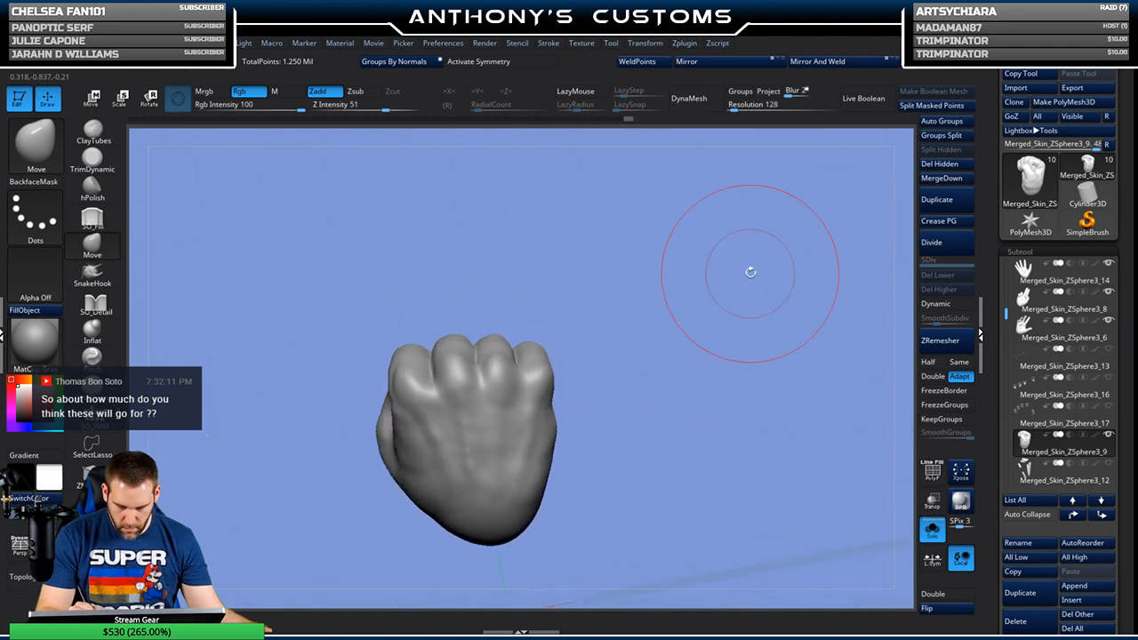
{"action": "left_click_drag", "start_coordinate": [547, 361], "coordinate": [570, 355]}
Step: Readjust the Move brush's draw size and even out the fist's knuckles and front finger row
{"action": "key", "text": "space"}
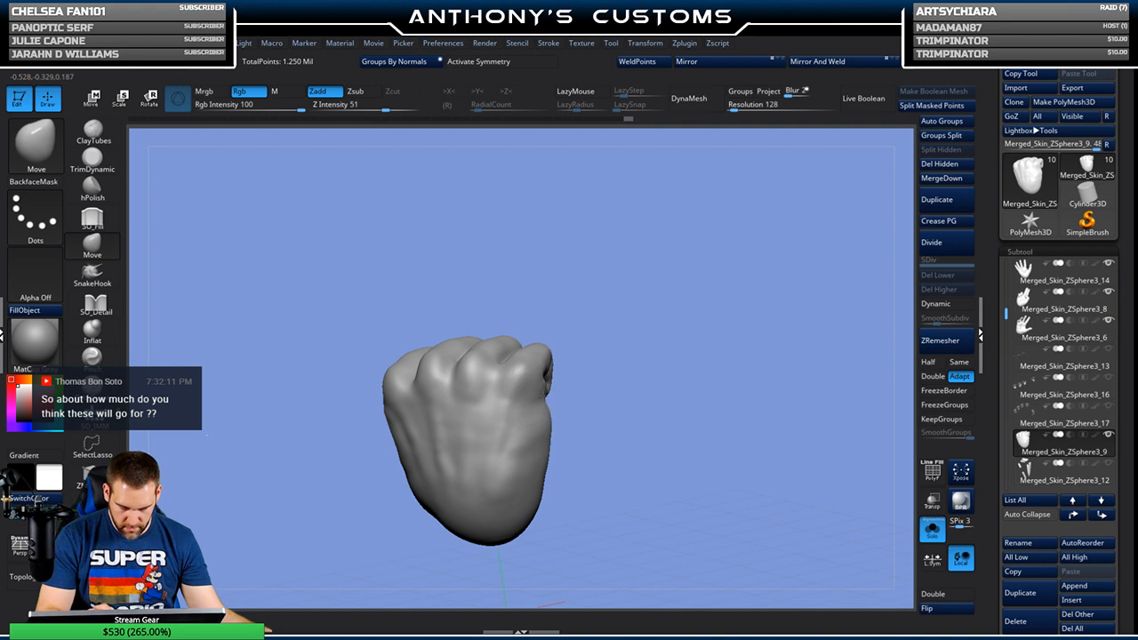
{"action": "key", "text": "space"}
{"action": "mouse_move", "coordinate": [611, 342]}
{"action": "left_mouse_down"}
{"action": "mouse_move", "coordinate": [595, 447]}
{"action": "mouse_move", "coordinate": [589, 356]}
{"action": "mouse_move", "coordinate": [638, 320]}
{"action": "mouse_move", "coordinate": [653, 340]}
{"action": "mouse_move", "coordinate": [639, 396]}
{"action": "mouse_move", "coordinate": [638, 381]}
{"action": "left_mouse_up"}
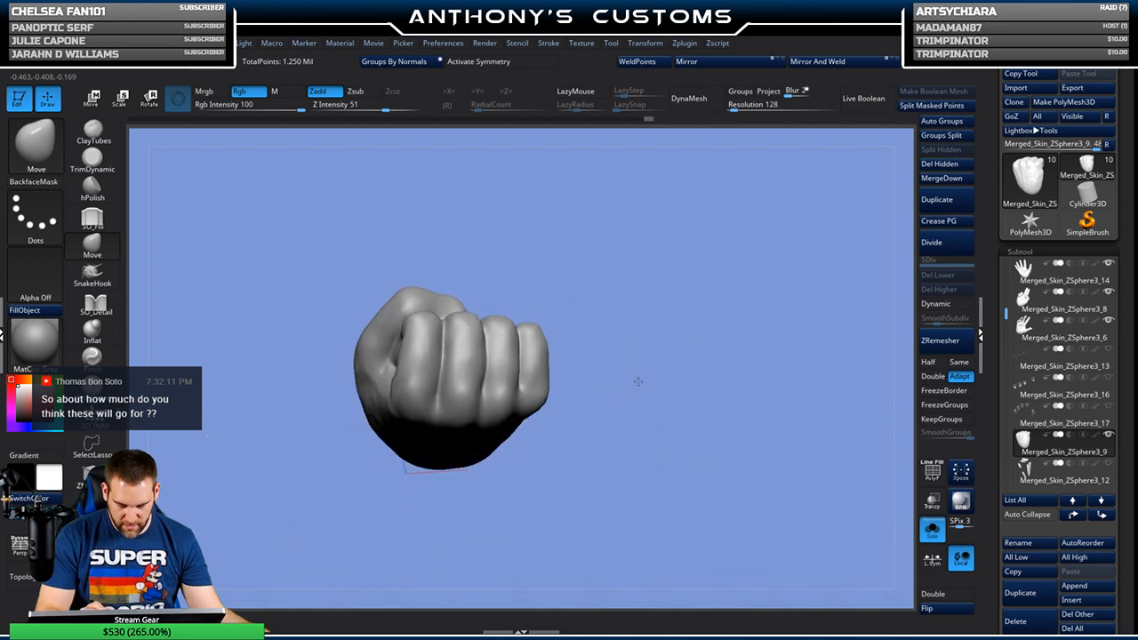
{"action": "key", "text": "space"}
{"action": "mouse_move", "coordinate": [614, 317]}
{"action": "left_mouse_down"}
{"action": "mouse_move", "coordinate": [613, 286]}
{"action": "mouse_move", "coordinate": [725, 297]}
{"action": "left_mouse_up"}
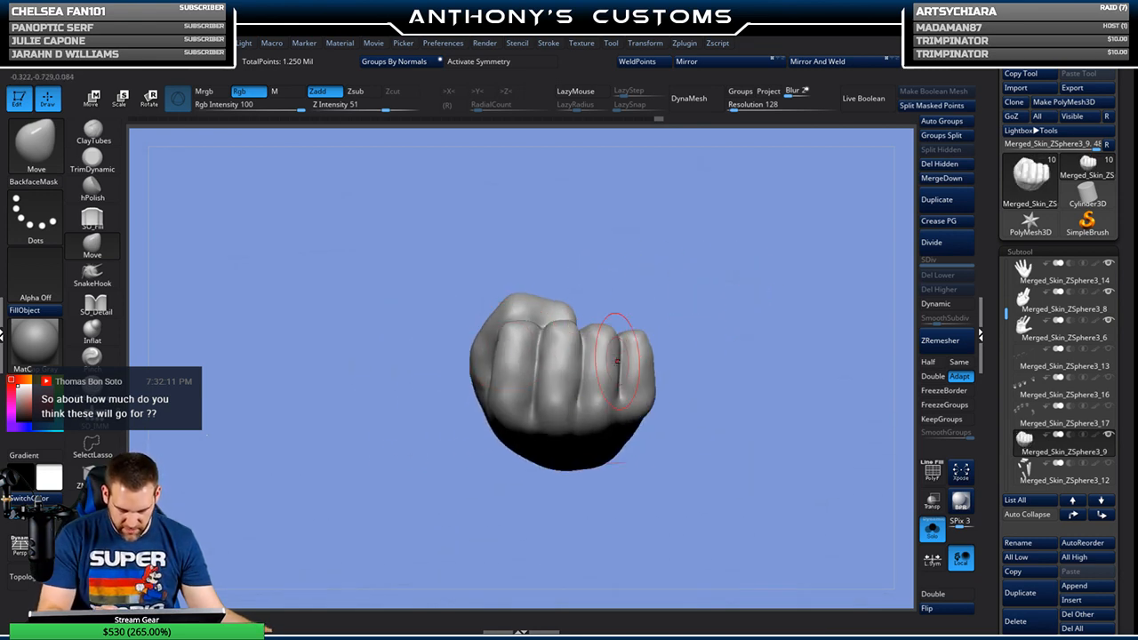
{"action": "left_click_drag", "start_coordinate": [688, 350], "coordinate": [684, 324]}
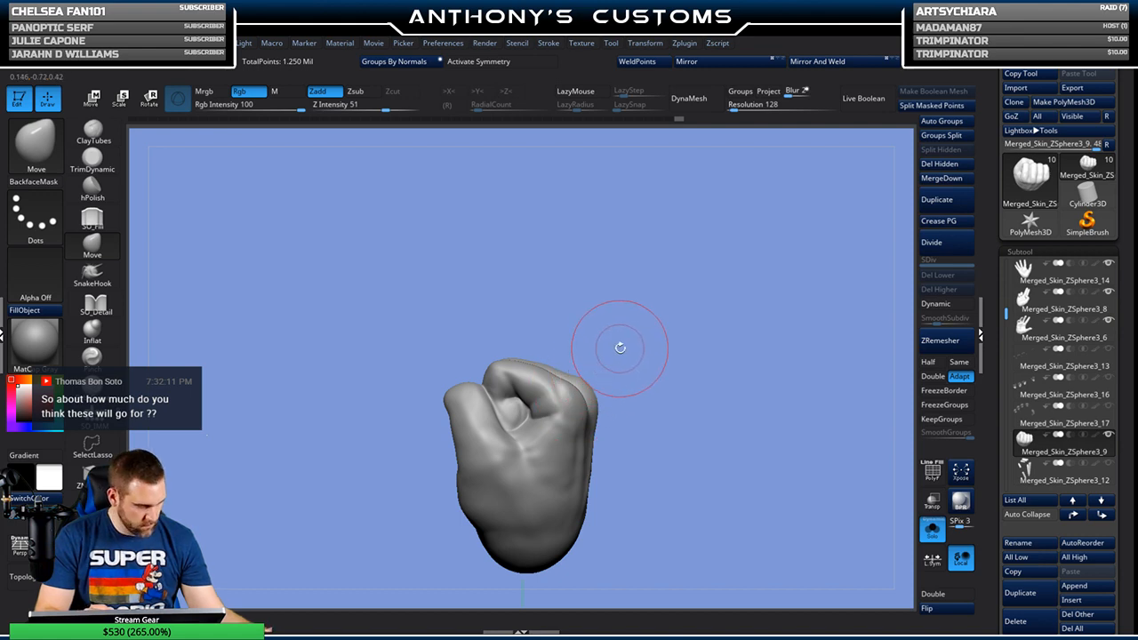
Step: Refine the index knuckle and the back-of-hand contour on the thumb-side profile of the fist
{"action": "key", "text": "space"}
{"action": "left_click_drag", "start_coordinate": [635, 336], "coordinate": [645, 333]}
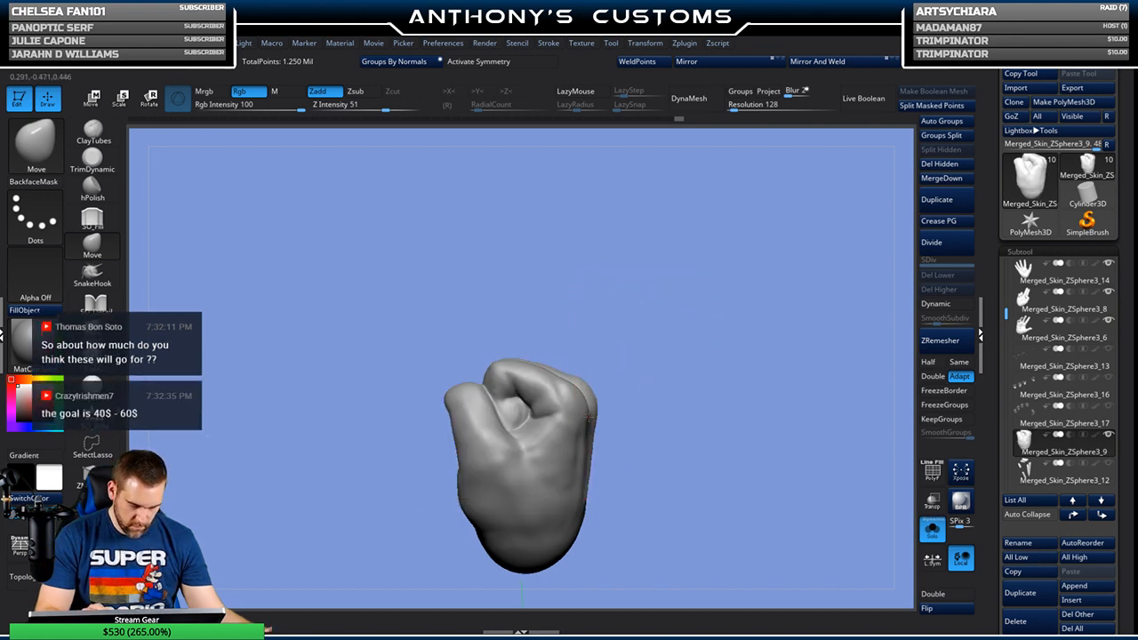
{"action": "left_click_drag", "start_coordinate": [566, 454], "coordinate": [573, 457]}
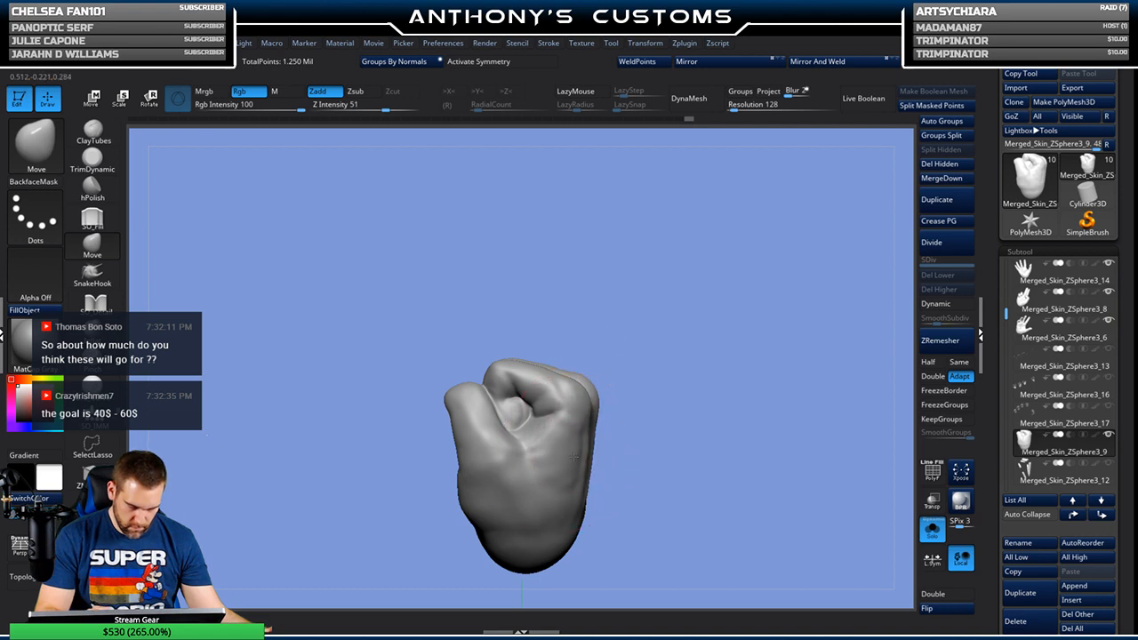
{"action": "left_click_drag", "start_coordinate": [704, 340], "coordinate": [656, 340]}
{"action": "left_click_drag", "start_coordinate": [739, 308], "coordinate": [654, 308]}
{"action": "left_click_drag", "start_coordinate": [760, 311], "coordinate": [855, 297]}
{"action": "mouse_move", "coordinate": [651, 332]}
{"action": "left_mouse_down"}
{"action": "mouse_move", "coordinate": [708, 338]}
{"action": "mouse_move", "coordinate": [648, 330]}
{"action": "left_mouse_up"}
Step: Reshape the folded thumb and the palm below it with resized Move brush strokes
{"action": "key", "text": "space"}
{"action": "mouse_move", "coordinate": [567, 312]}
{"action": "left_mouse_down"}
{"action": "mouse_move", "coordinate": [676, 308]}
{"action": "mouse_move", "coordinate": [605, 326]}
{"action": "mouse_move", "coordinate": [501, 404]}
{"action": "mouse_move", "coordinate": [539, 330]}
{"action": "mouse_move", "coordinate": [541, 344]}
{"action": "left_mouse_up"}
{"action": "key", "text": "space"}
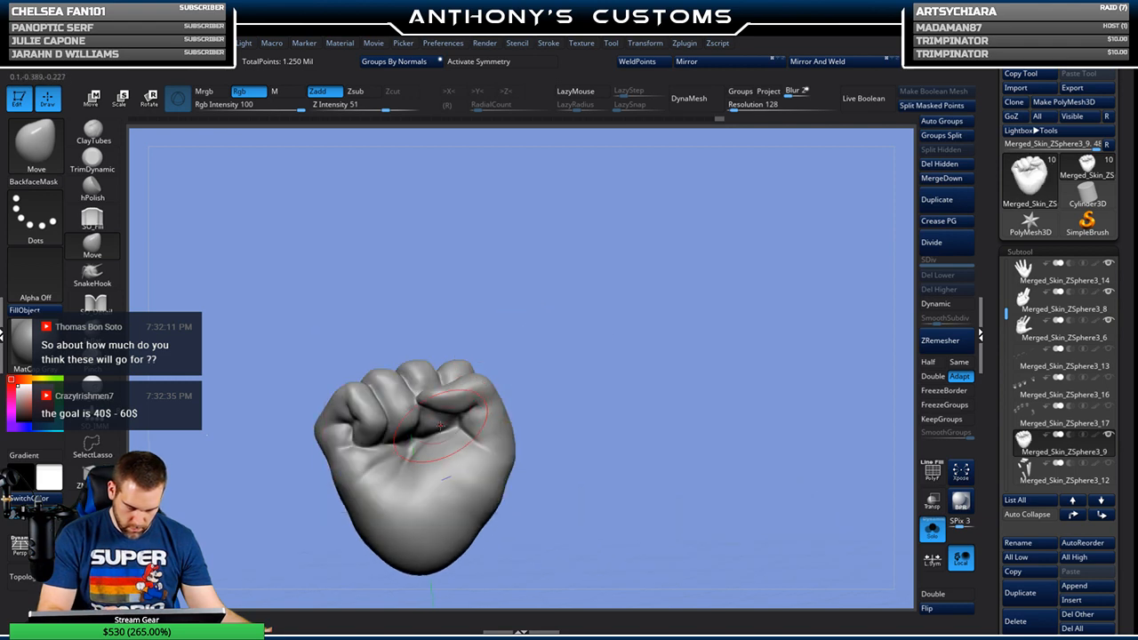
{"action": "left_click_drag", "start_coordinate": [534, 346], "coordinate": [554, 371]}
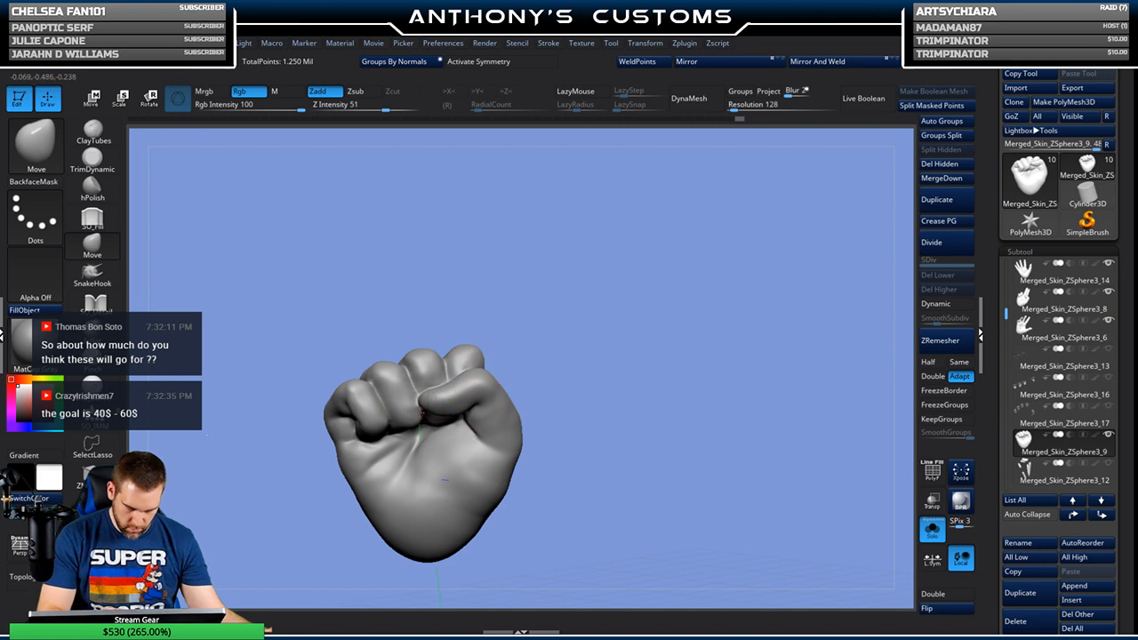
{"action": "left_click_drag", "start_coordinate": [602, 373], "coordinate": [538, 391]}
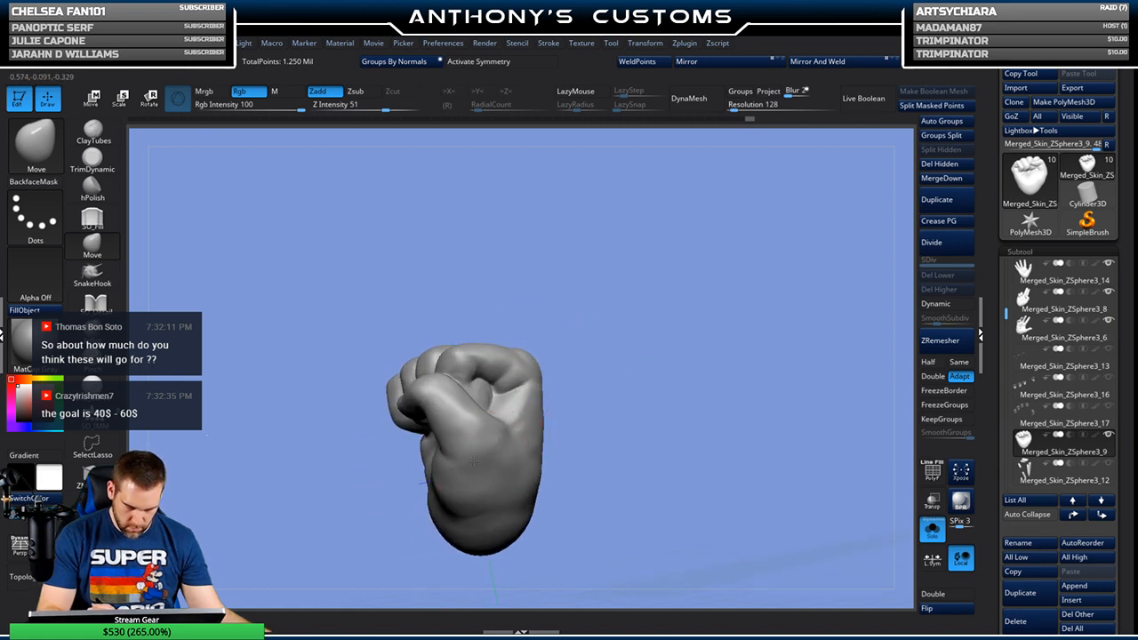
{"action": "left_click_drag", "start_coordinate": [623, 374], "coordinate": [765, 320]}
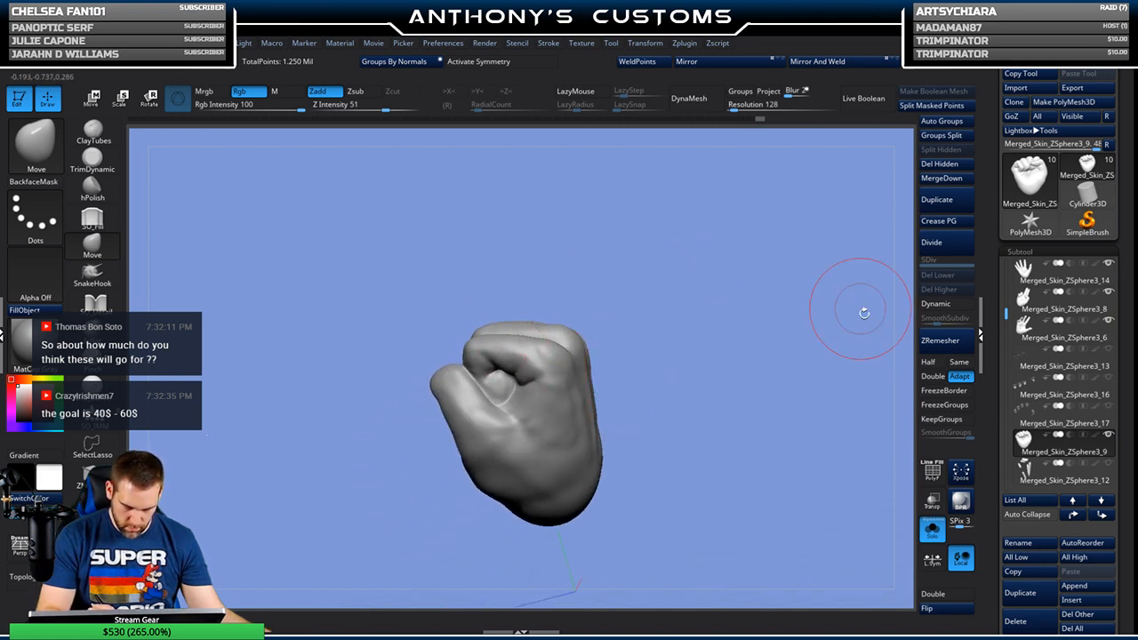
Step: Show all the hands again and touch up the fist's shape beside the other hands with the Move brush
{"action": "left_click", "coordinate": [934, 532]}
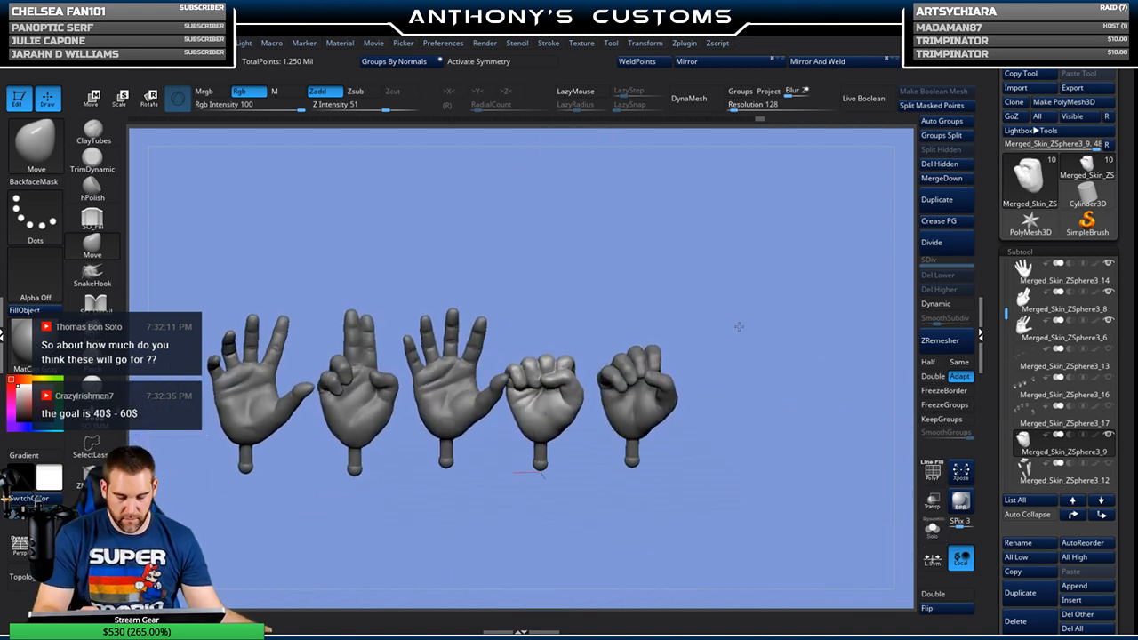
{"action": "key", "text": "space"}
{"action": "mouse_move", "coordinate": [717, 314]}
{"action": "left_mouse_down"}
{"action": "mouse_move", "coordinate": [654, 399]}
{"action": "mouse_move", "coordinate": [631, 356]}
{"action": "left_mouse_up"}
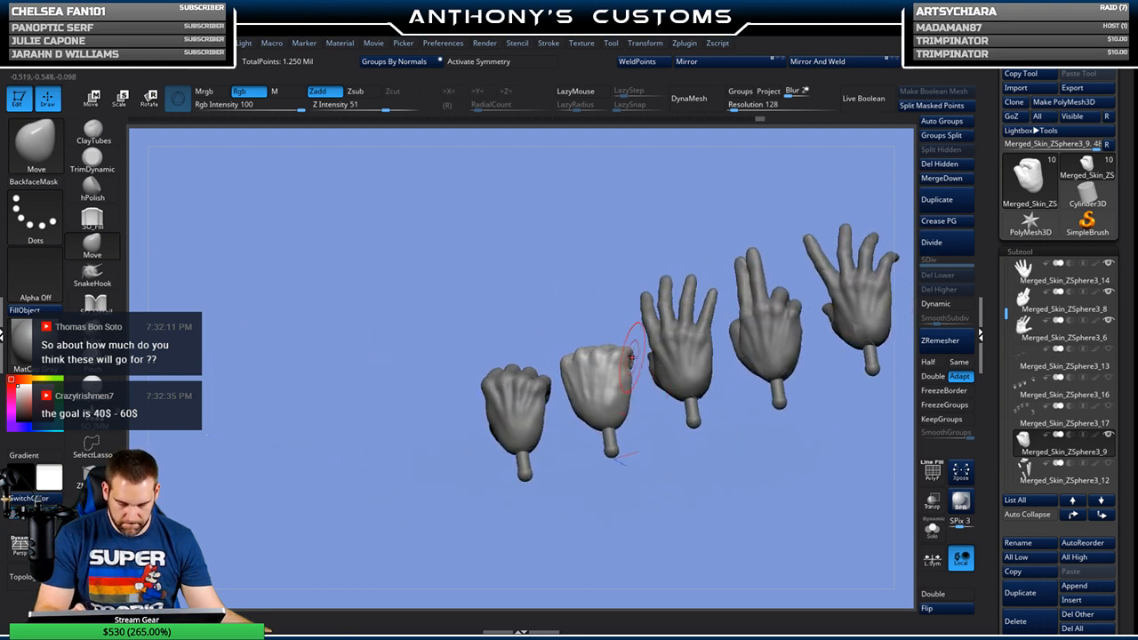
{"action": "left_click_drag", "start_coordinate": [654, 425], "coordinate": [541, 505]}
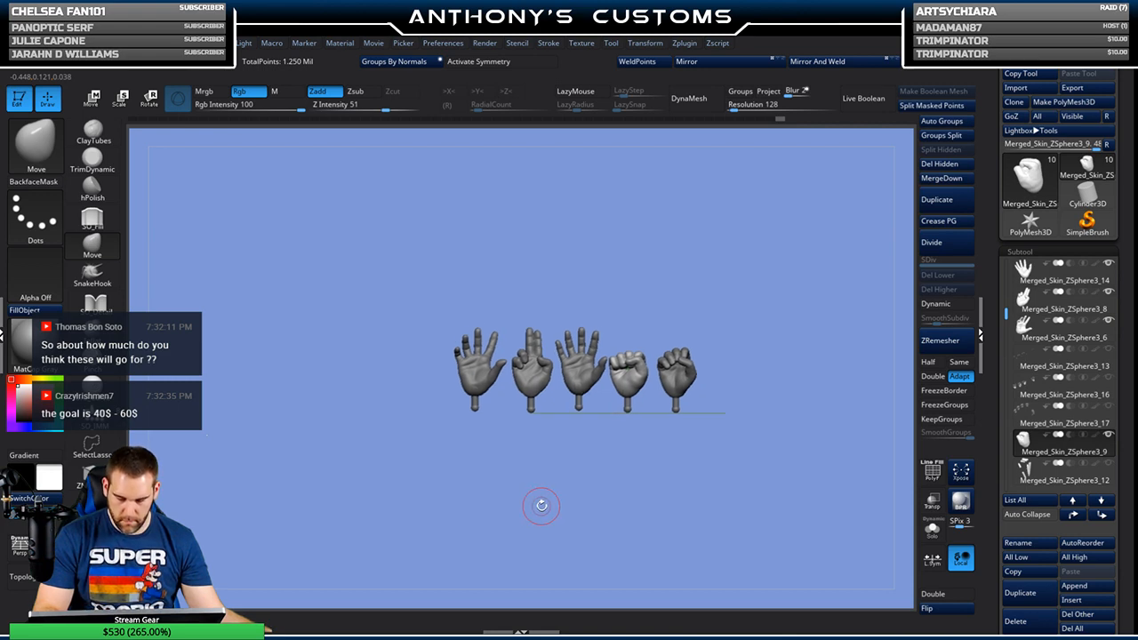
{"action": "left_click_drag", "start_coordinate": [604, 475], "coordinate": [579, 474]}
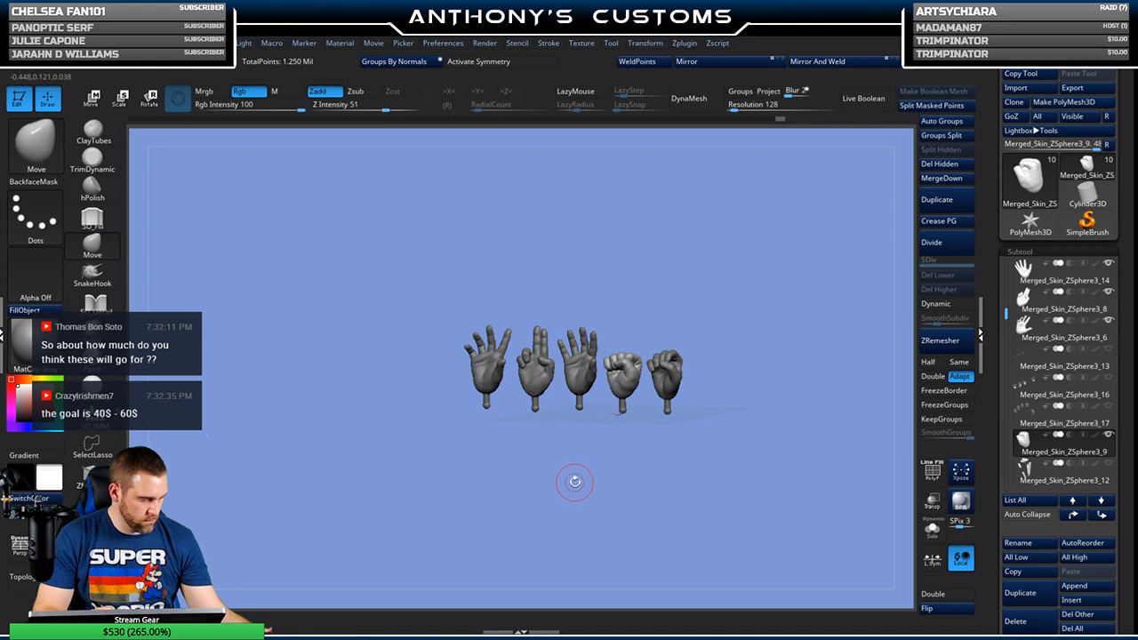
{"action": "mouse_move", "coordinate": [576, 481]}
{"action": "left_mouse_down"}
{"action": "mouse_move", "coordinate": [524, 476]}
{"action": "mouse_move", "coordinate": [612, 477]}
{"action": "mouse_move", "coordinate": [597, 467]}
{"action": "mouse_move", "coordinate": [570, 525]}
{"action": "mouse_move", "coordinate": [549, 508]}
{"action": "mouse_move", "coordinate": [588, 491]}
{"action": "left_mouse_up"}
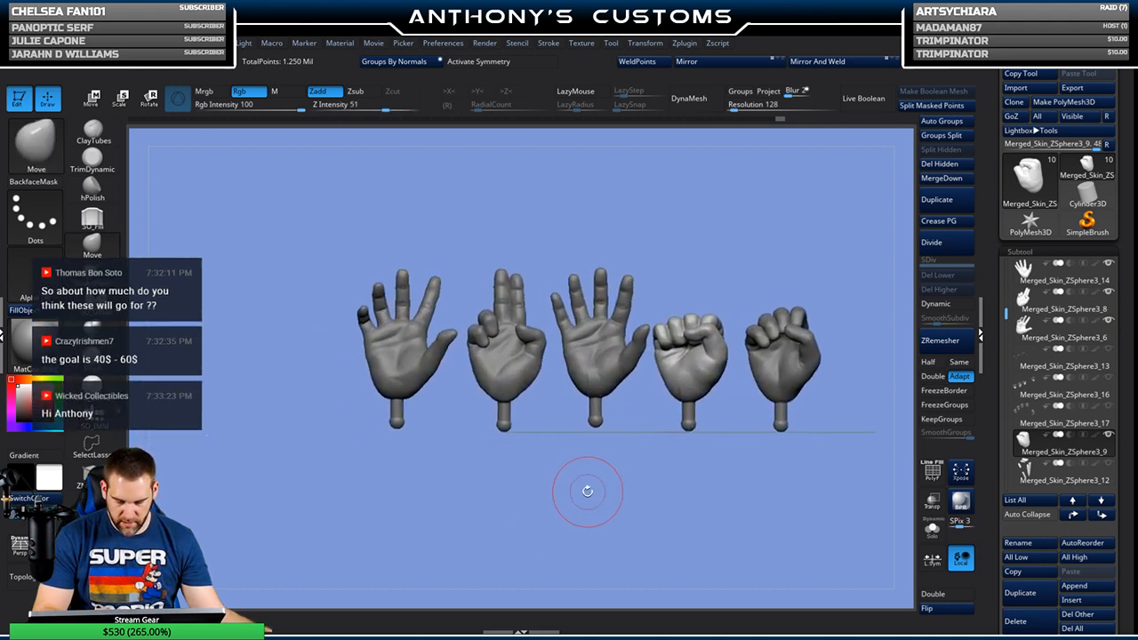
Step: Fine-tune the fist's palm edge and thumb within the row of hands, framing it and reducing the brush's draw size
{"action": "left_click_drag", "start_coordinate": [596, 451], "coordinate": [622, 418]}
{"action": "left_click_drag", "start_coordinate": [775, 250], "coordinate": [764, 380]}
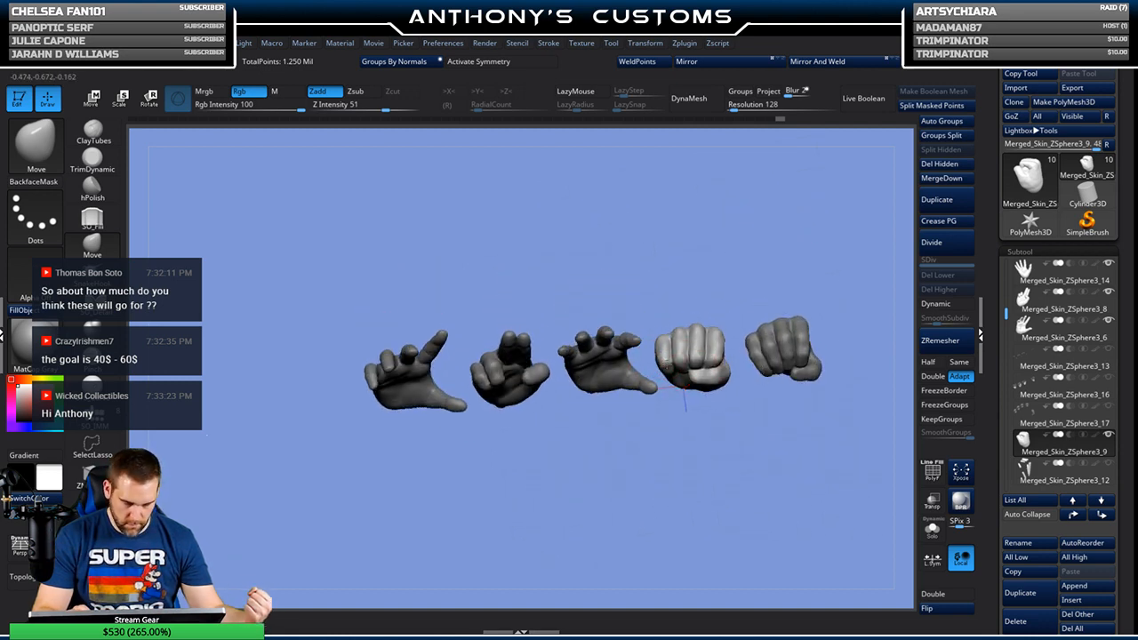
{"action": "left_click_drag", "start_coordinate": [702, 431], "coordinate": [631, 336]}
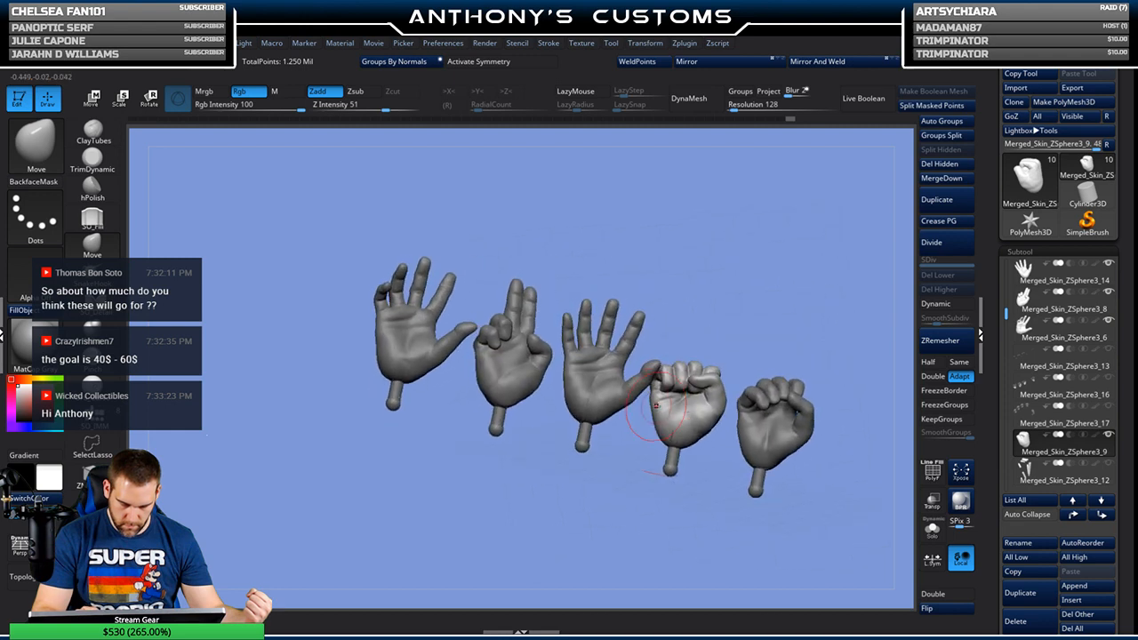
{"action": "left_click_drag", "start_coordinate": [739, 314], "coordinate": [746, 306]}
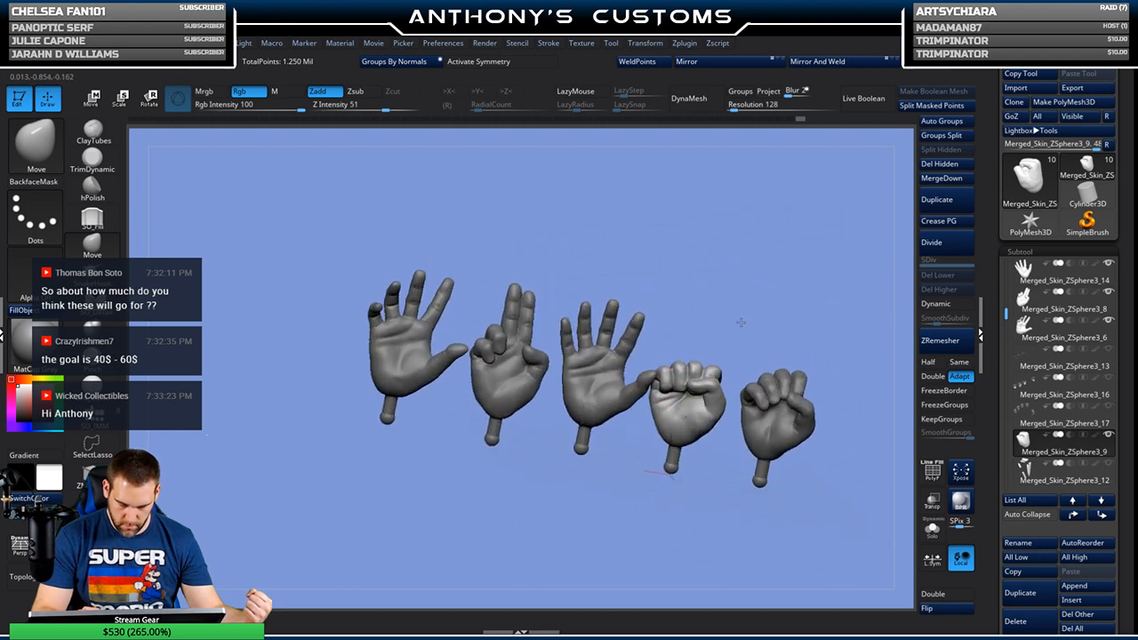
{"action": "key", "text": "space"}
{"action": "key", "text": "f"}
{"action": "right_click_drag", "start_coordinate": [740, 367], "coordinate": [739, 382], "text": "ctrl"}
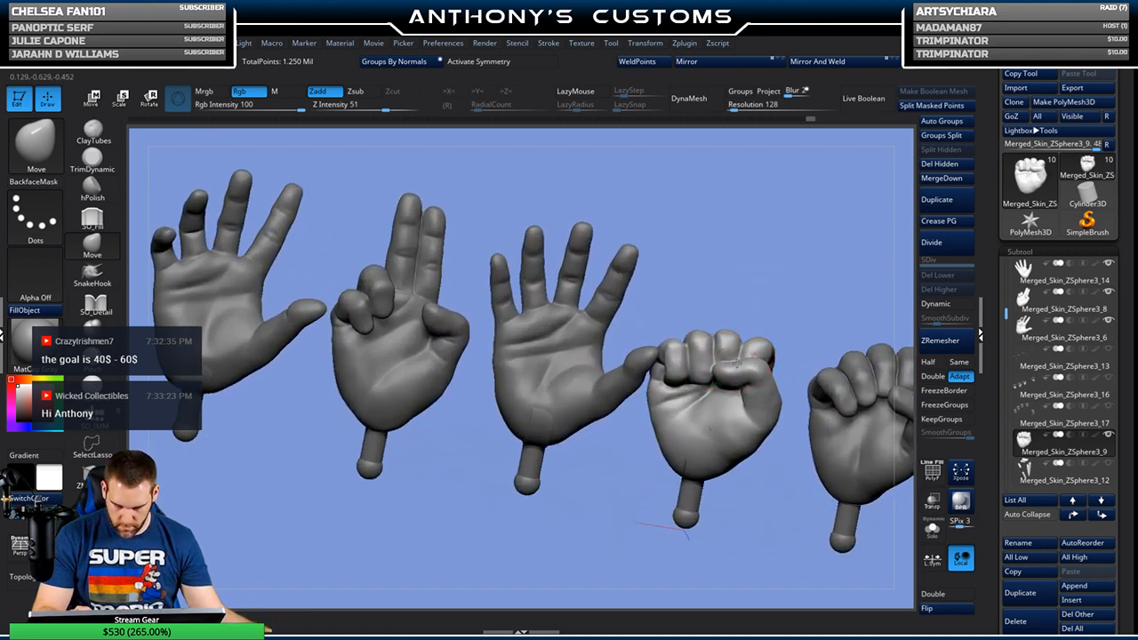
{"action": "key", "text": "space"}
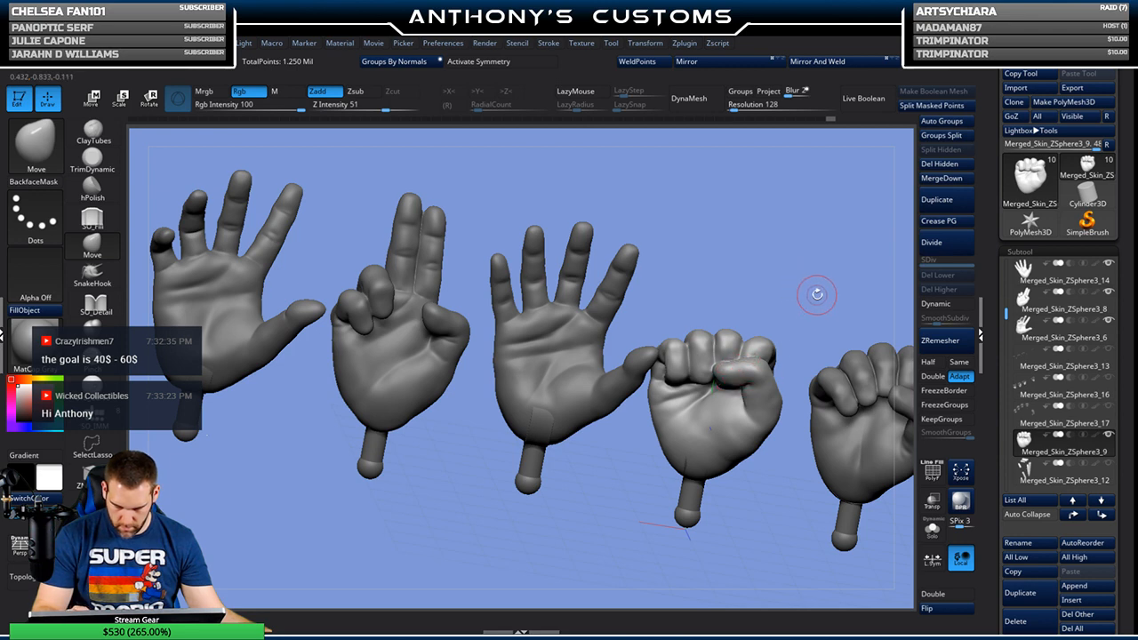
Step: Duplicate the bare fist subtool and isolate the copy with Solo, framed for detailing
{"action": "left_click_drag", "start_coordinate": [816, 292], "coordinate": [808, 272], "text": "shift"}
{"action": "left_click_drag", "start_coordinate": [660, 518], "coordinate": [542, 453], "text": "alt"}
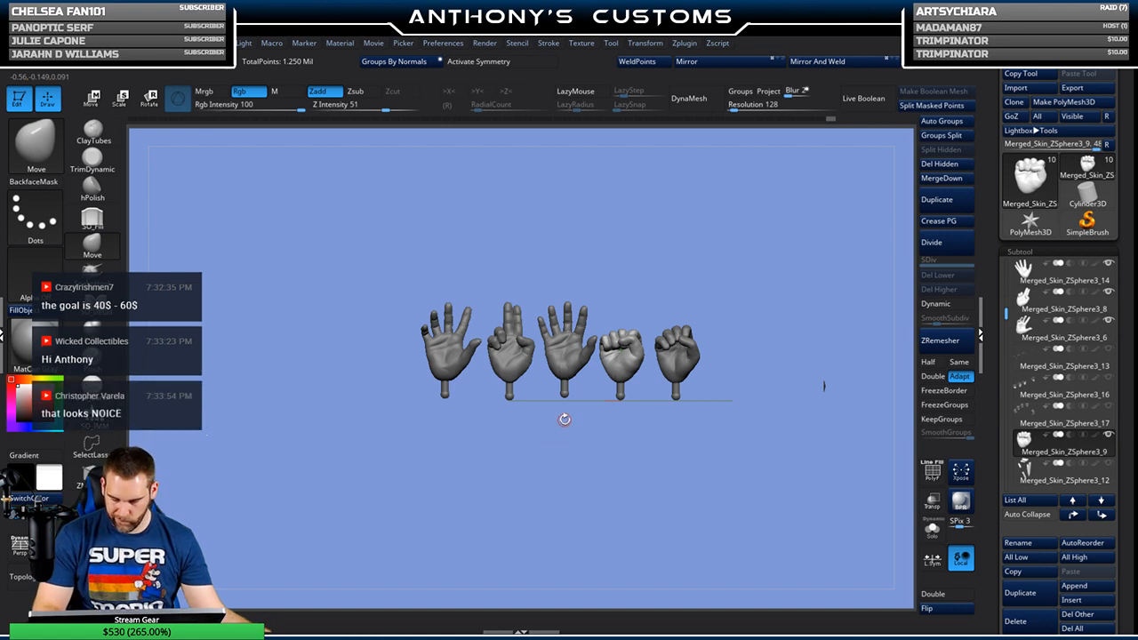
{"action": "left_click", "coordinate": [1020, 592]}
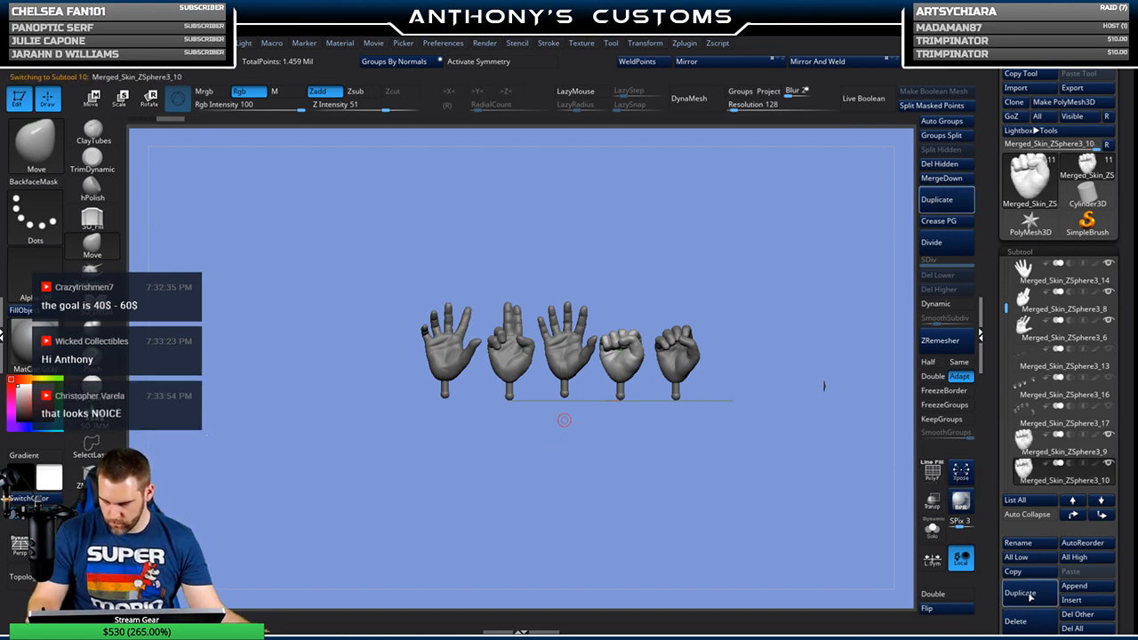
{"action": "left_click", "coordinate": [932, 529]}
{"action": "left_click_drag", "start_coordinate": [768, 280], "coordinate": [756, 516], "text": "alt"}
{"action": "left_click_drag", "start_coordinate": [772, 450], "coordinate": [742, 381], "text": "alt"}
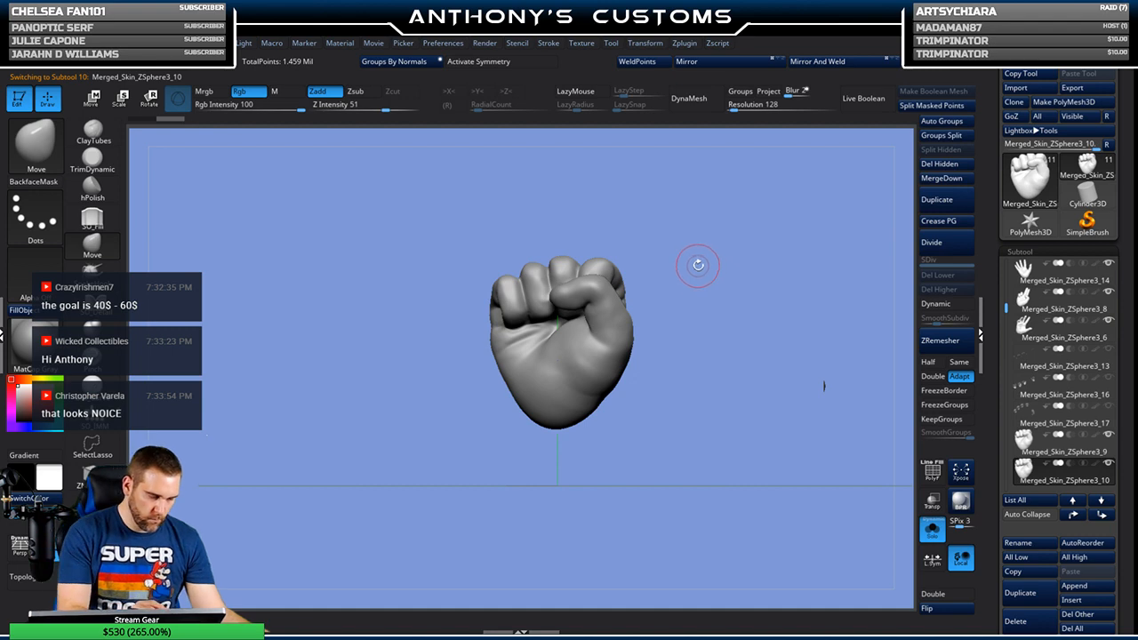
Step: Switch to the SO_Detail brush and carve creases along the side of the curled little finger
{"action": "key", "text": "b"}
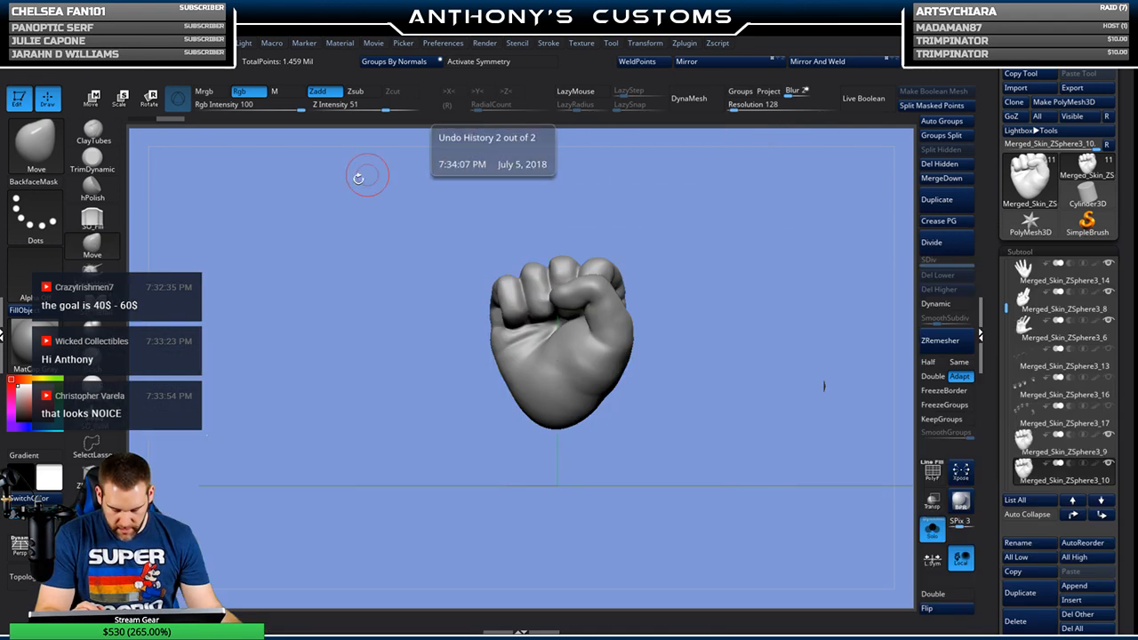
{"action": "left_click", "coordinate": [100, 297]}
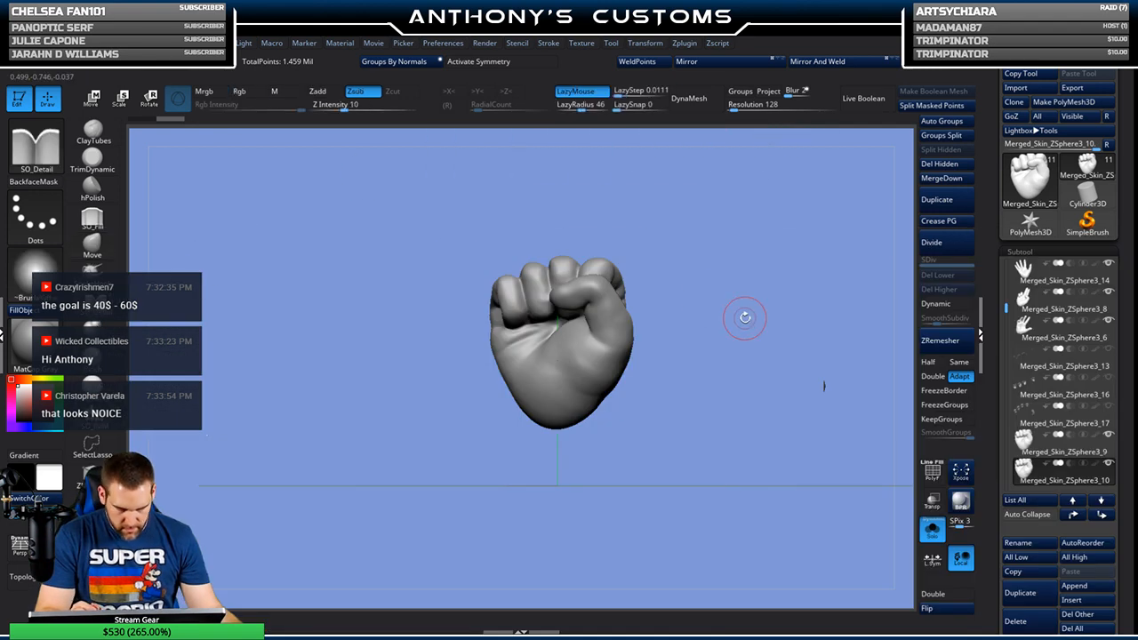
{"action": "key", "text": "space"}
{"action": "mouse_move", "coordinate": [745, 322]}
{"action": "left_mouse_down"}
{"action": "mouse_move", "coordinate": [735, 321]}
{"action": "mouse_move", "coordinate": [791, 325]}
{"action": "mouse_move", "coordinate": [765, 333]}
{"action": "mouse_move", "coordinate": [751, 380]}
{"action": "mouse_move", "coordinate": [725, 374]}
{"action": "mouse_move", "coordinate": [745, 369]}
{"action": "mouse_move", "coordinate": [750, 264]}
{"action": "left_mouse_up"}
{"action": "left_click_drag", "start_coordinate": [750, 369], "coordinate": [739, 472], "text": "alt"}
{"action": "mouse_move", "coordinate": [739, 472]}
{"action": "left_mouse_down"}
{"action": "mouse_move", "coordinate": [777, 365]}
{"action": "mouse_move", "coordinate": [753, 330]}
{"action": "mouse_move", "coordinate": [750, 275]}
{"action": "mouse_move", "coordinate": [744, 282]}
{"action": "left_mouse_up"}
{"action": "key", "text": "space"}
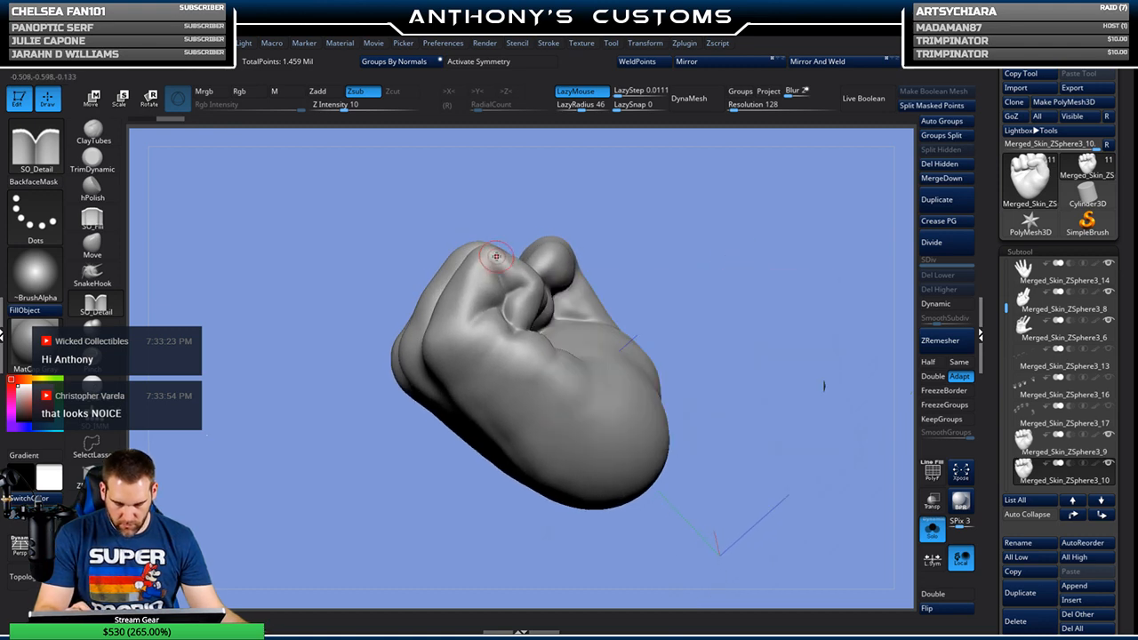
{"action": "right_click_drag", "start_coordinate": [505, 310], "coordinate": [463, 326]}
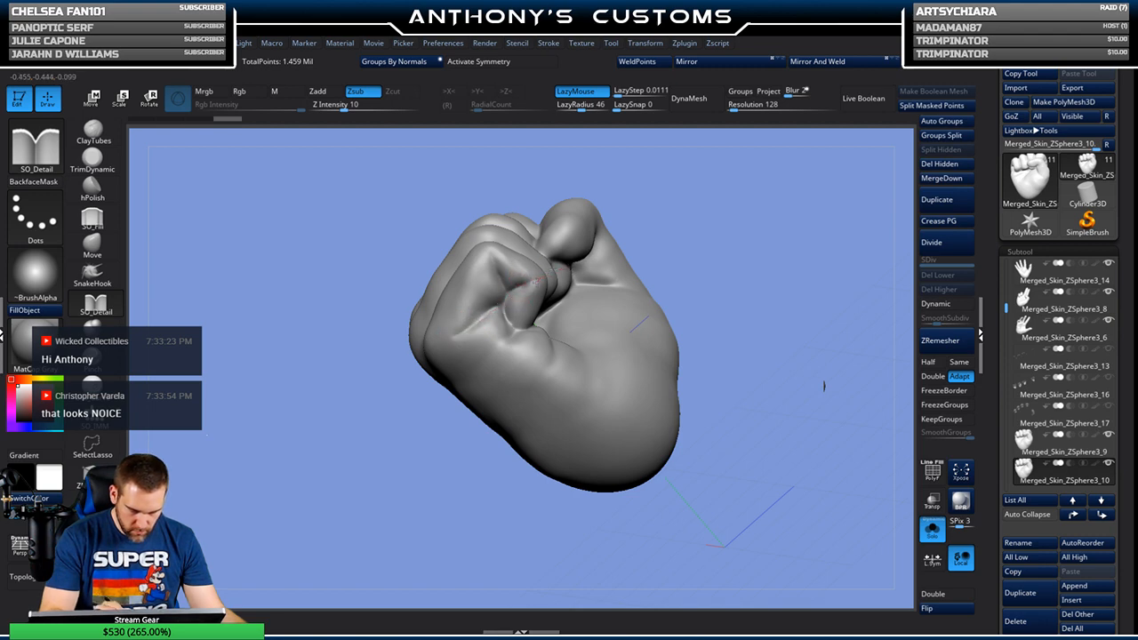
Step: Carve creases outlining the little finger's knuckle on the back of the fist
{"action": "left_click_drag", "start_coordinate": [726, 236], "coordinate": [664, 279]}
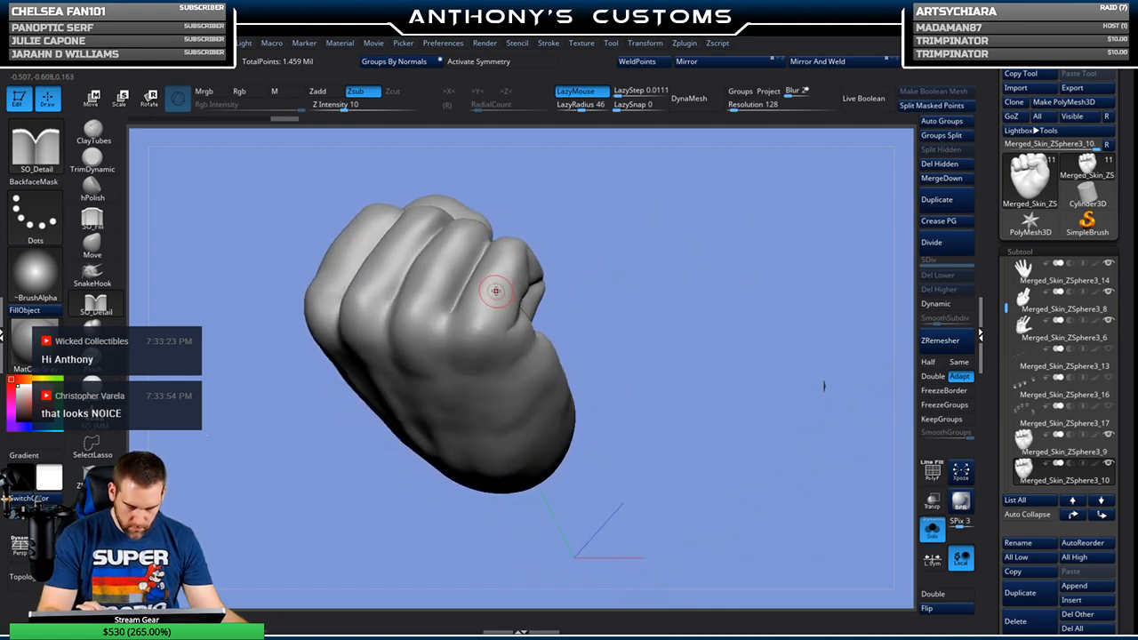
{"action": "left_click_drag", "start_coordinate": [521, 347], "coordinate": [523, 350]}
{"action": "mouse_move", "coordinate": [598, 219]}
{"action": "left_mouse_down"}
{"action": "mouse_move", "coordinate": [600, 255]}
{"action": "mouse_move", "coordinate": [589, 253]}
{"action": "left_mouse_up"}
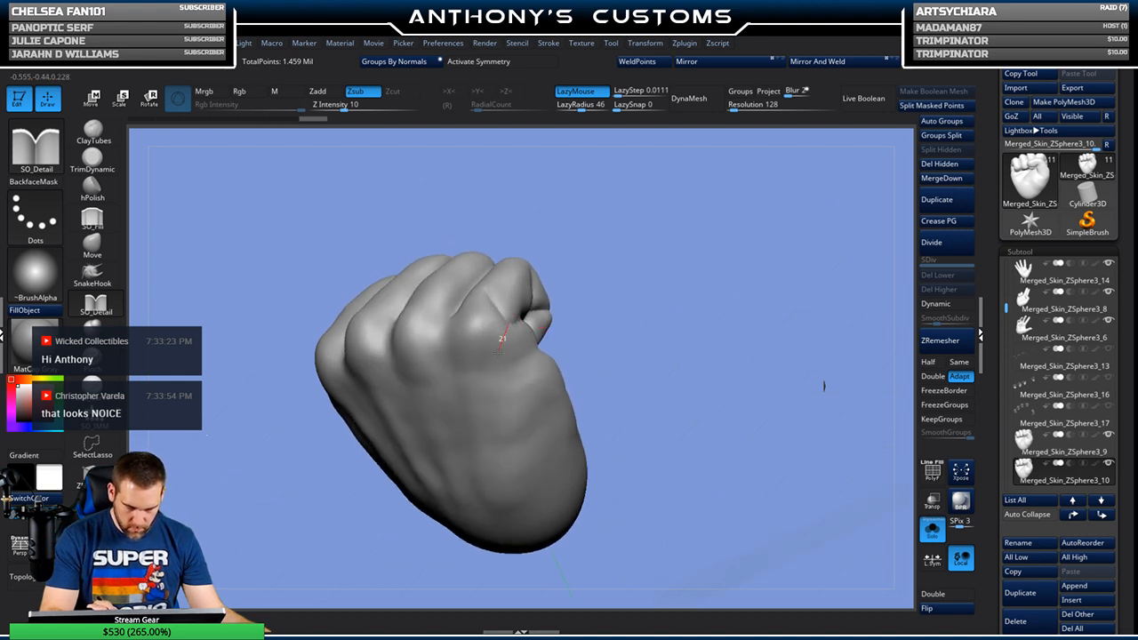
{"action": "left_click_drag", "start_coordinate": [554, 285], "coordinate": [508, 275]}
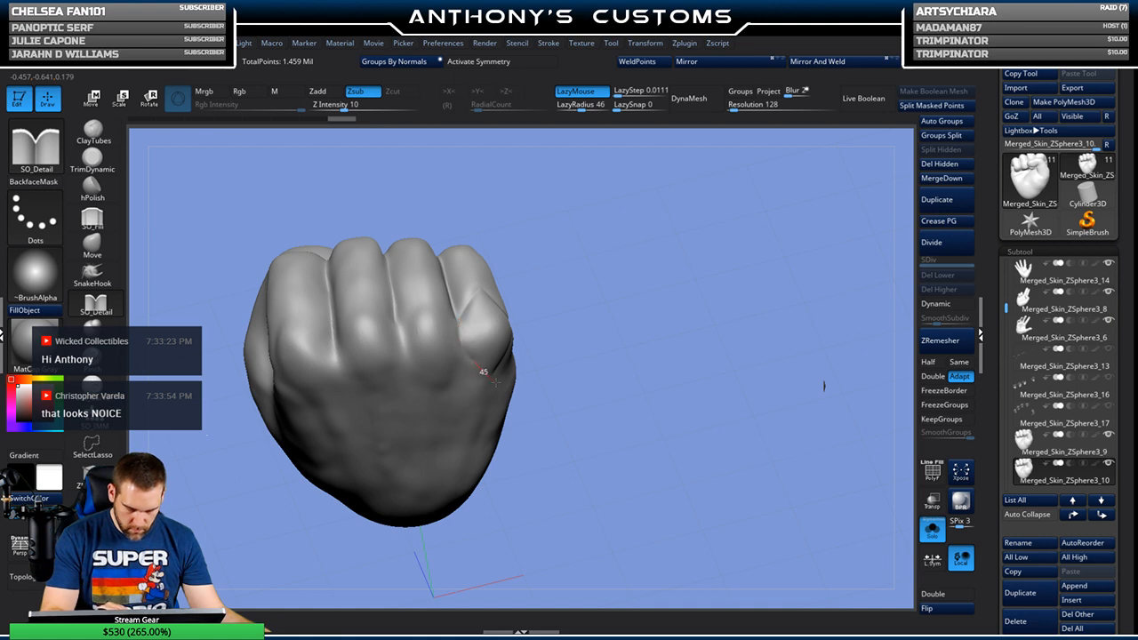
{"action": "left_click_drag", "start_coordinate": [511, 389], "coordinate": [513, 390]}
Step: Carve a diamond-shaped crease outline around the ring finger's knuckle
{"action": "mouse_move", "coordinate": [583, 261]}
{"action": "left_mouse_down", "text": "alt"}
{"action": "mouse_move", "coordinate": [720, 269]}
{"action": "mouse_move", "coordinate": [692, 267]}
{"action": "left_mouse_up", "text": "alt"}
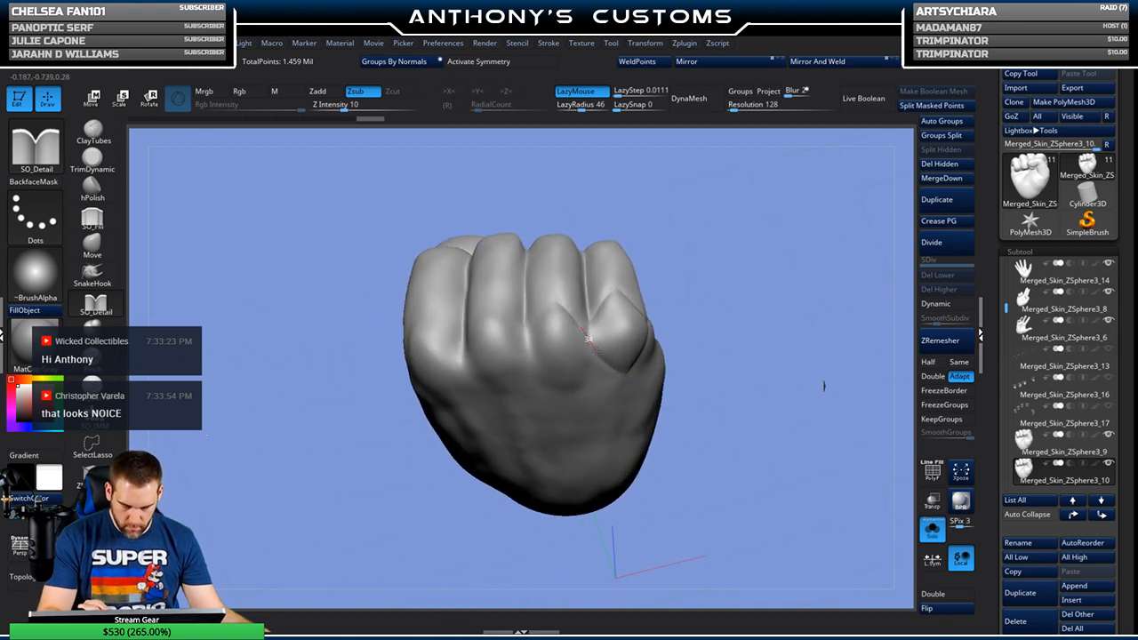
{"action": "left_click_drag", "start_coordinate": [725, 288], "coordinate": [706, 226]}
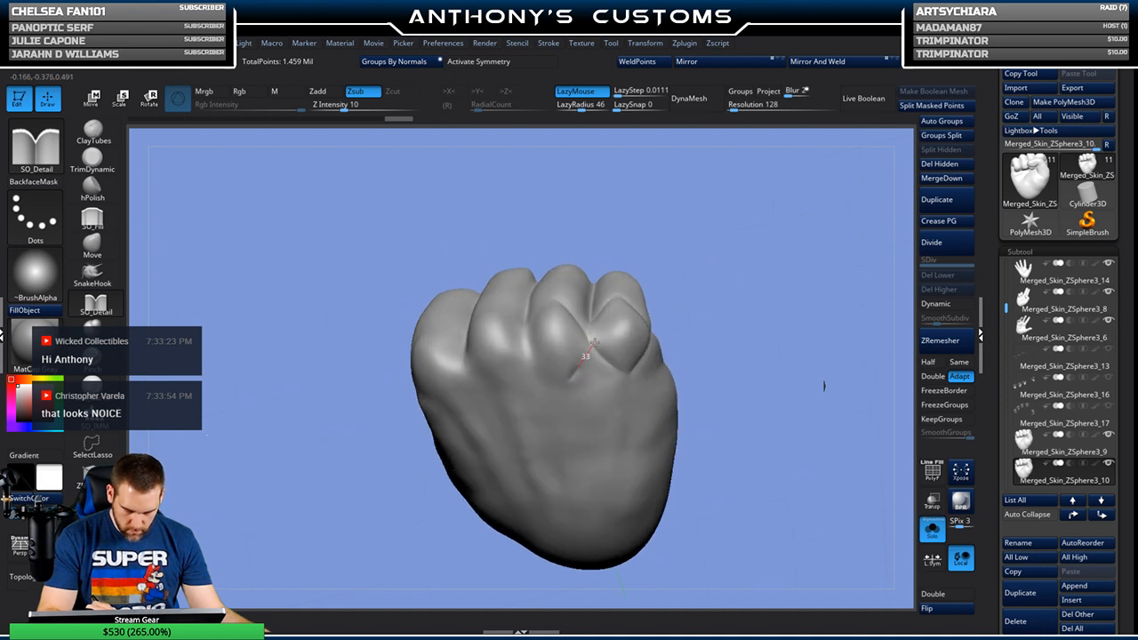
{"action": "left_click_drag", "start_coordinate": [598, 318], "coordinate": [602, 306]}
{"action": "left_click_drag", "start_coordinate": [714, 252], "coordinate": [667, 258]}
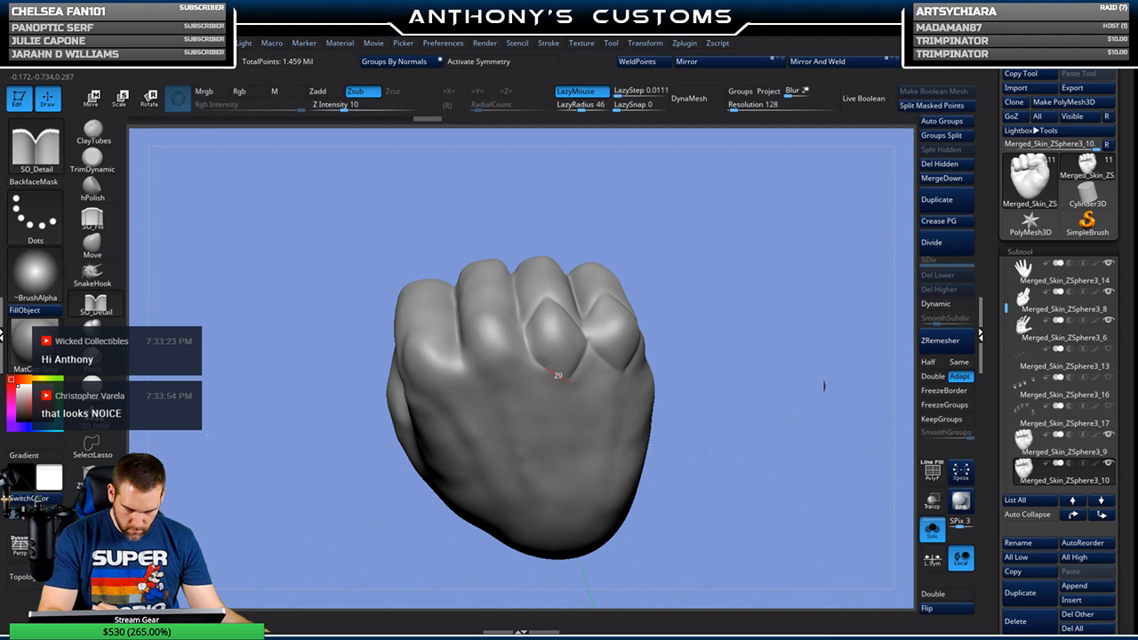
Step: Outline the middle finger's knuckle with the same diamond-shaped creases
{"action": "left_click_drag", "start_coordinate": [678, 278], "coordinate": [662, 293]}
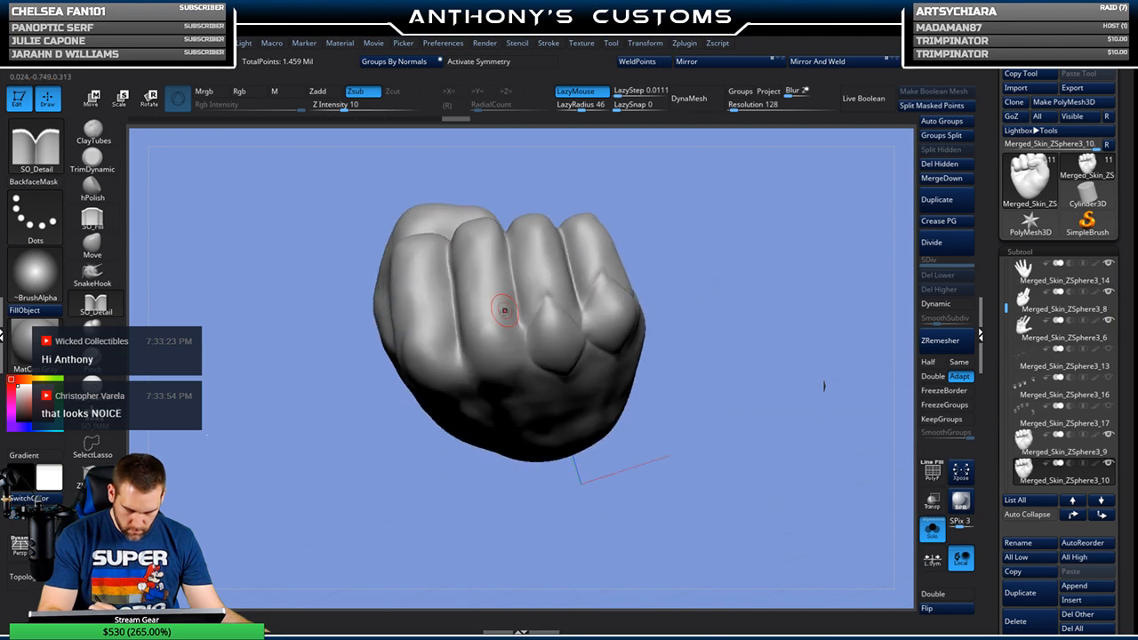
{"action": "left_click_drag", "start_coordinate": [528, 334], "coordinate": [532, 336]}
{"action": "left_click_drag", "start_coordinate": [662, 272], "coordinate": [678, 233]}
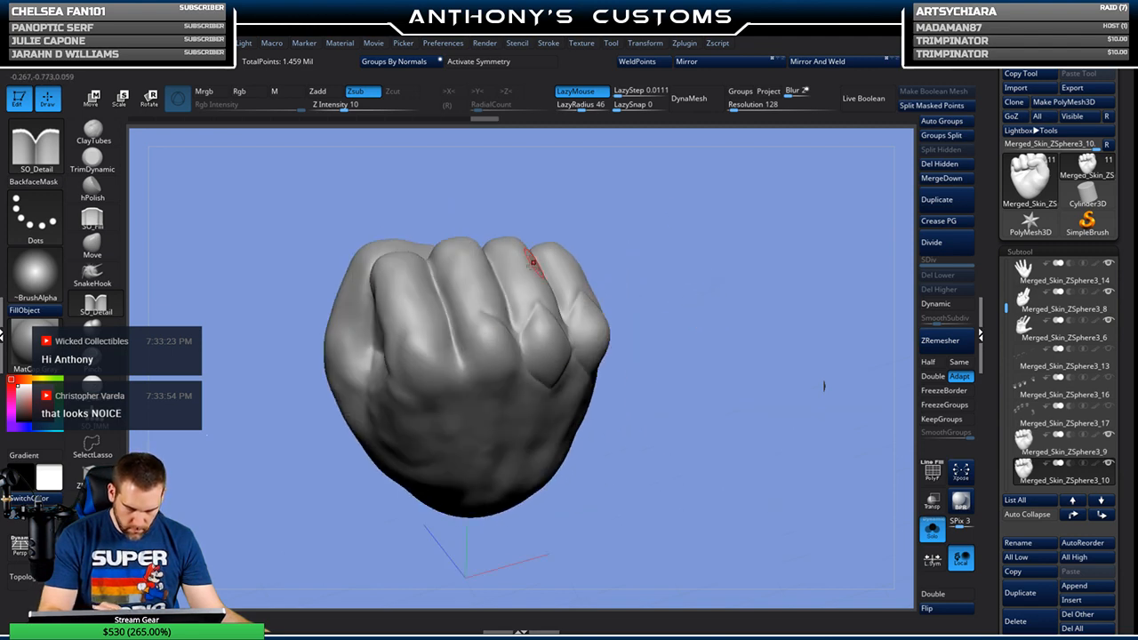
{"action": "left_click_drag", "start_coordinate": [462, 386], "coordinate": [461, 392]}
{"action": "mouse_move", "coordinate": [669, 267]}
{"action": "left_mouse_down"}
{"action": "mouse_move", "coordinate": [661, 247]}
{"action": "mouse_move", "coordinate": [604, 211]}
{"action": "left_mouse_up"}
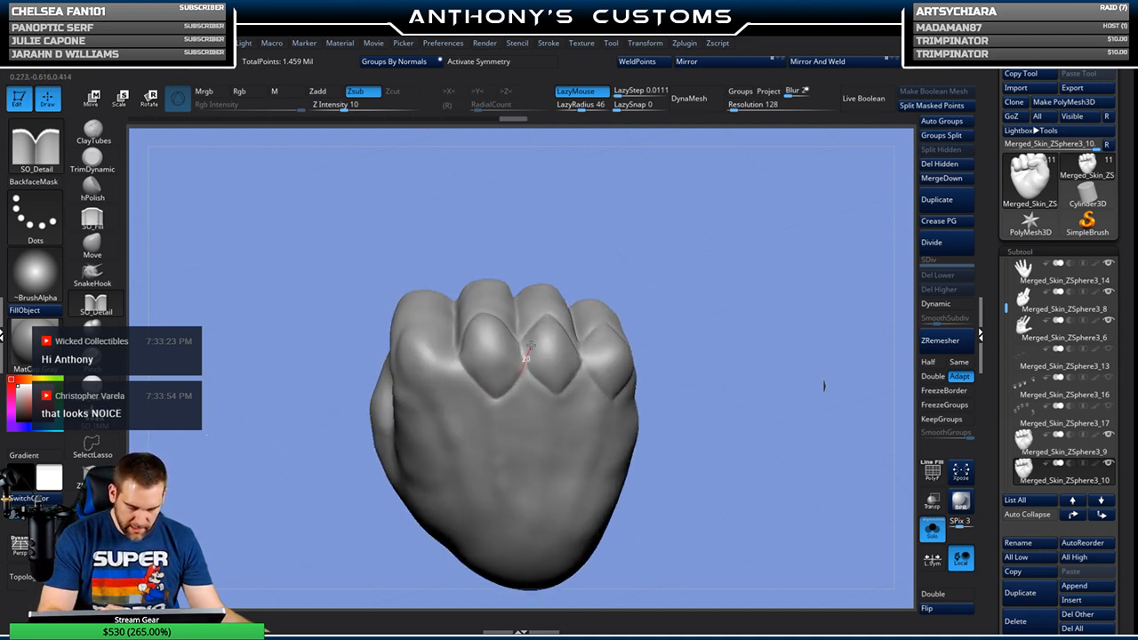
Step: Carve the crease outline around the index finger's knuckle to complete the row of knuckles
{"action": "left_click_drag", "start_coordinate": [668, 249], "coordinate": [569, 250]}
{"action": "left_click_drag", "start_coordinate": [518, 294], "coordinate": [553, 339]}
{"action": "left_click_drag", "start_coordinate": [767, 227], "coordinate": [765, 218]}
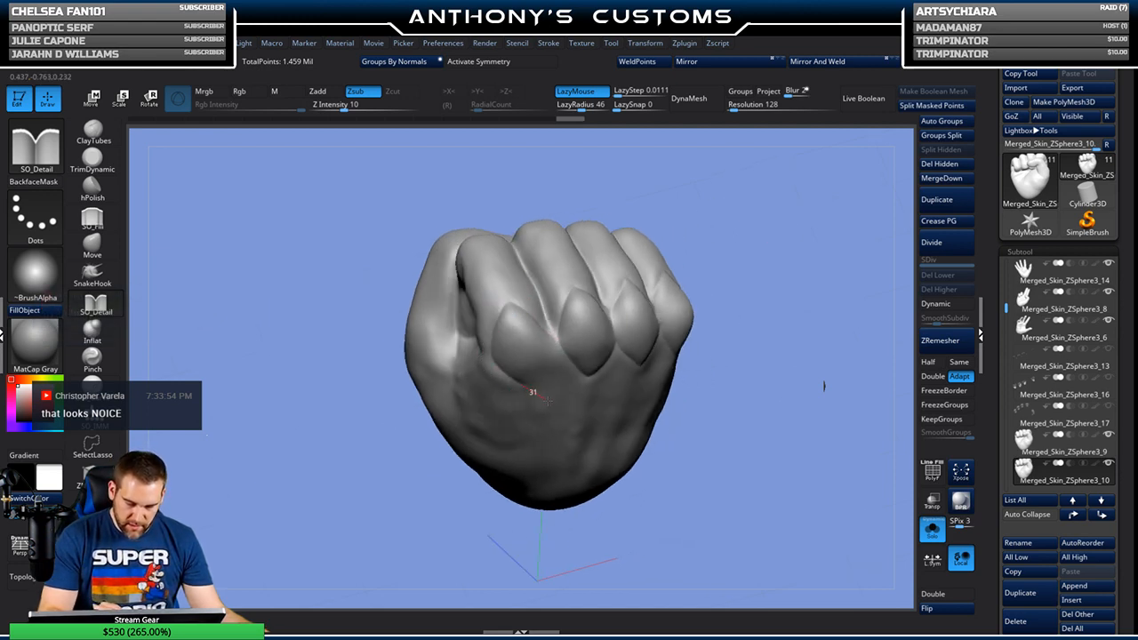
{"action": "left_click_drag", "start_coordinate": [548, 400], "coordinate": [550, 402]}
{"action": "left_click_drag", "start_coordinate": [731, 263], "coordinate": [657, 228]}
{"action": "left_click_drag", "start_coordinate": [550, 322], "coordinate": [558, 270]}
Step: Carve creases into the curled finger joints and define the little finger's tip segment
{"action": "mouse_move", "coordinate": [768, 212]}
{"action": "left_mouse_down"}
{"action": "mouse_move", "coordinate": [780, 317]}
{"action": "mouse_move", "coordinate": [780, 249]}
{"action": "mouse_move", "coordinate": [662, 241]}
{"action": "mouse_move", "coordinate": [720, 292]}
{"action": "mouse_move", "coordinate": [679, 267]}
{"action": "mouse_move", "coordinate": [734, 297]}
{"action": "mouse_move", "coordinate": [744, 277]}
{"action": "mouse_move", "coordinate": [668, 237]}
{"action": "mouse_move", "coordinate": [634, 307]}
{"action": "mouse_move", "coordinate": [649, 267]}
{"action": "left_mouse_up"}
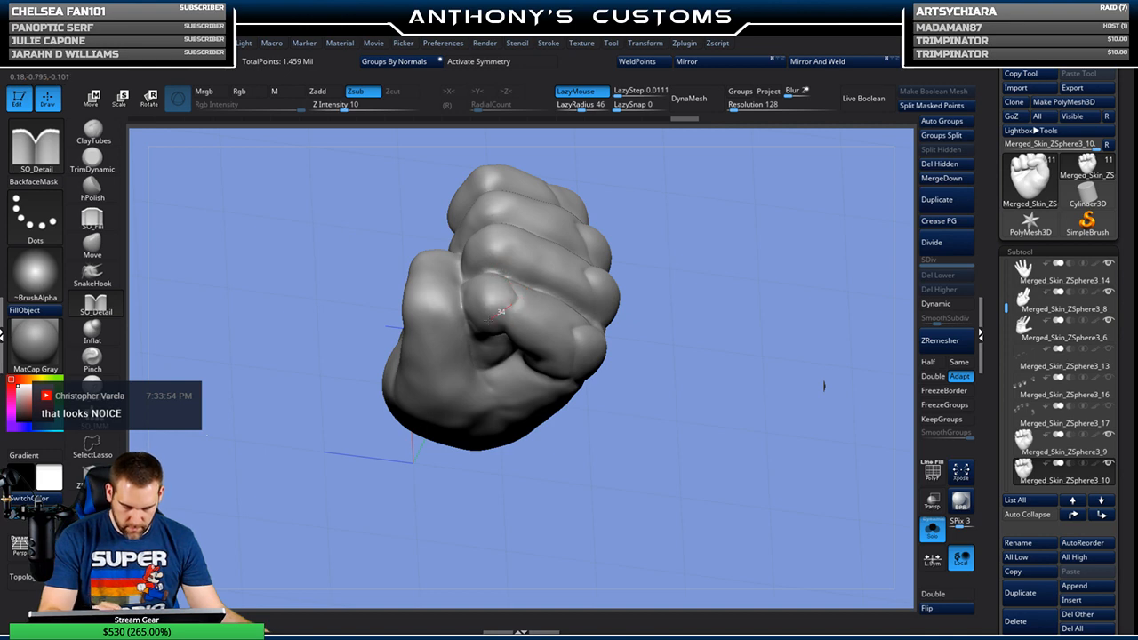
{"action": "mouse_move", "coordinate": [683, 236]}
{"action": "left_mouse_down"}
{"action": "mouse_move", "coordinate": [668, 186]}
{"action": "mouse_move", "coordinate": [698, 195]}
{"action": "mouse_move", "coordinate": [700, 183]}
{"action": "left_mouse_up"}
{"action": "key", "text": "ctrl"}
{"action": "mouse_move", "coordinate": [687, 231]}
{"action": "left_mouse_down"}
{"action": "mouse_move", "coordinate": [674, 241]}
{"action": "mouse_move", "coordinate": [721, 264]}
{"action": "mouse_move", "coordinate": [718, 315]}
{"action": "mouse_move", "coordinate": [681, 271]}
{"action": "mouse_move", "coordinate": [734, 260]}
{"action": "mouse_move", "coordinate": [734, 269]}
{"action": "left_mouse_up"}
{"action": "left_click_drag", "start_coordinate": [514, 268], "coordinate": [523, 295]}
{"action": "mouse_move", "coordinate": [693, 245]}
{"action": "left_mouse_down"}
{"action": "mouse_move", "coordinate": [756, 233]}
{"action": "mouse_move", "coordinate": [604, 203]}
{"action": "left_mouse_up"}
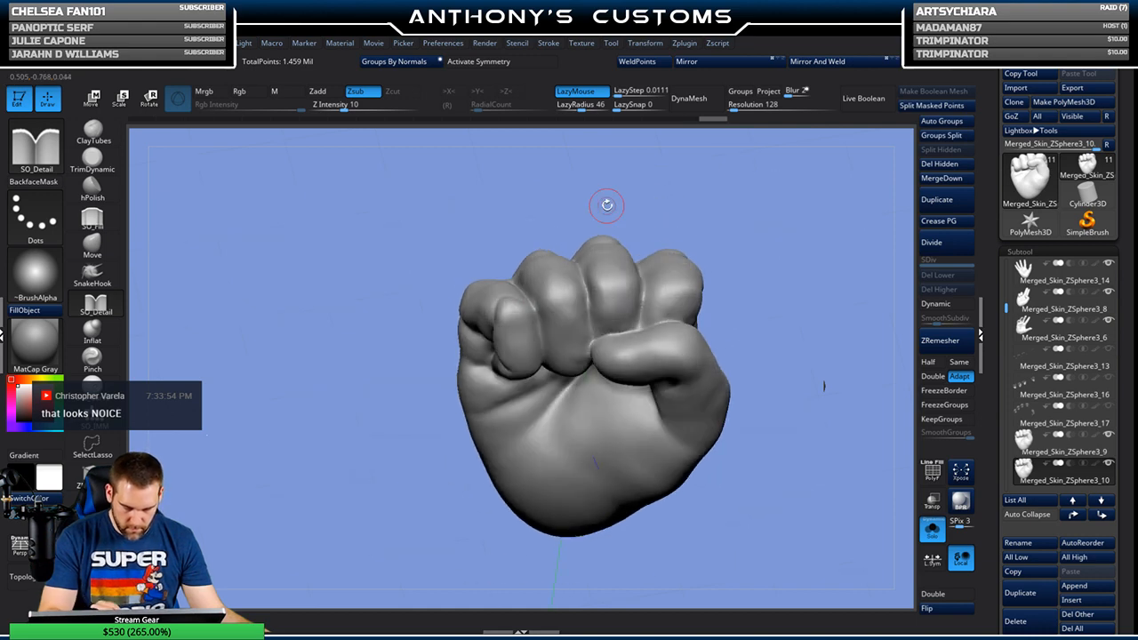
Step: Carve joint creases separating the tip segments of the ring and middle fingers
{"action": "mouse_move", "coordinate": [538, 312]}
{"action": "left_mouse_down"}
{"action": "mouse_move", "coordinate": [536, 323]}
{"action": "mouse_move", "coordinate": [585, 313]}
{"action": "left_mouse_up"}
{"action": "left_click_drag", "start_coordinate": [595, 267], "coordinate": [597, 259]}
{"action": "left_click_drag", "start_coordinate": [751, 213], "coordinate": [735, 319]}
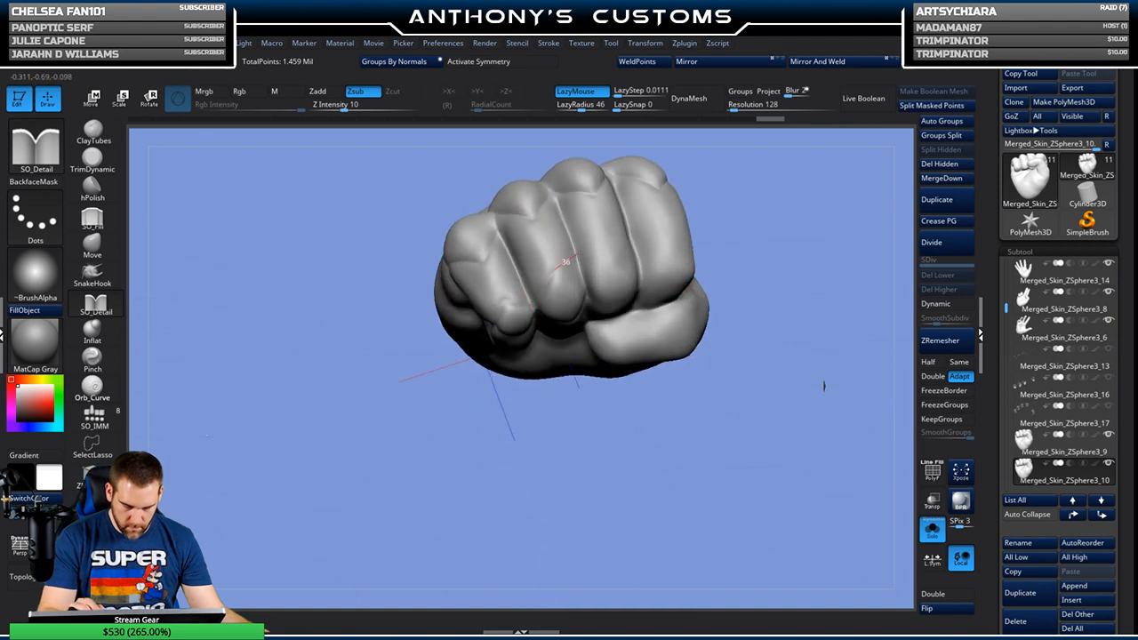
{"action": "left_click_drag", "start_coordinate": [578, 280], "coordinate": [606, 287]}
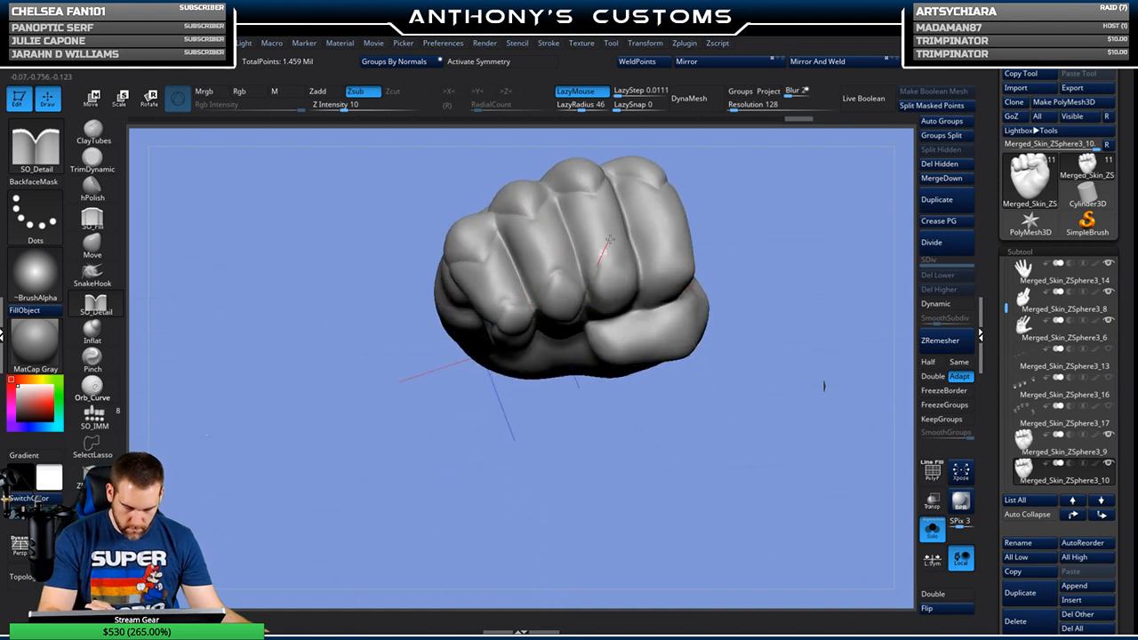
{"action": "left_click_drag", "start_coordinate": [658, 304], "coordinate": [663, 306]}
{"action": "mouse_move", "coordinate": [736, 260]}
{"action": "left_mouse_down"}
{"action": "mouse_move", "coordinate": [728, 215]}
{"action": "mouse_move", "coordinate": [700, 197]}
{"action": "left_mouse_up"}
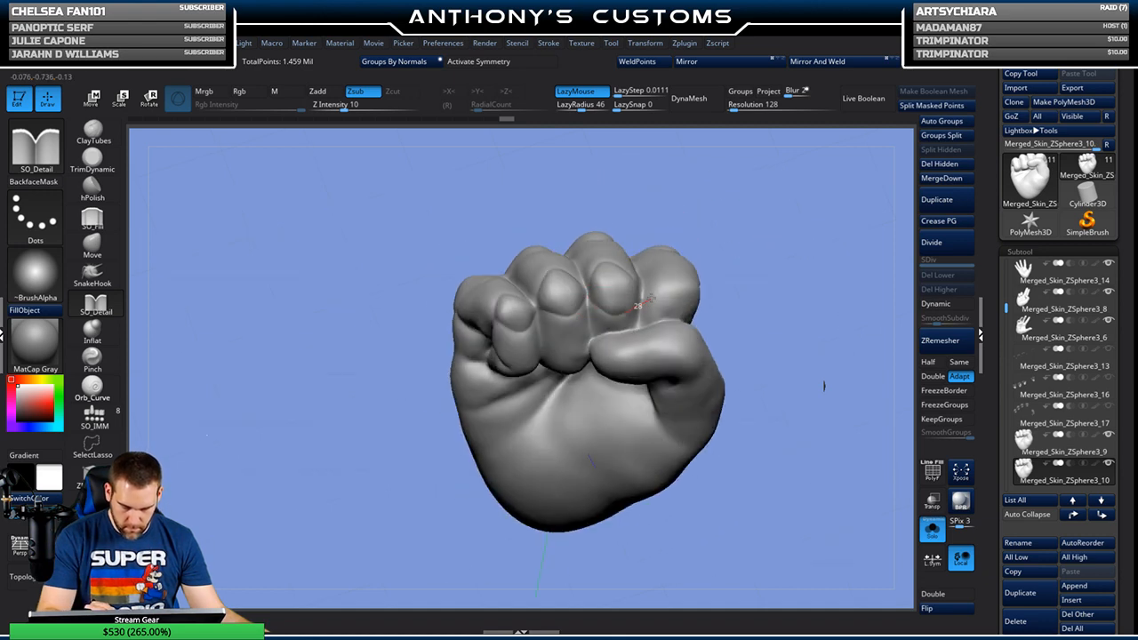
Step: Carve the joint creases defining the index finger's tip segment above the thumb
{"action": "left_click_drag", "start_coordinate": [652, 265], "coordinate": [655, 258]}
{"action": "left_click_drag", "start_coordinate": [752, 228], "coordinate": [744, 293]}
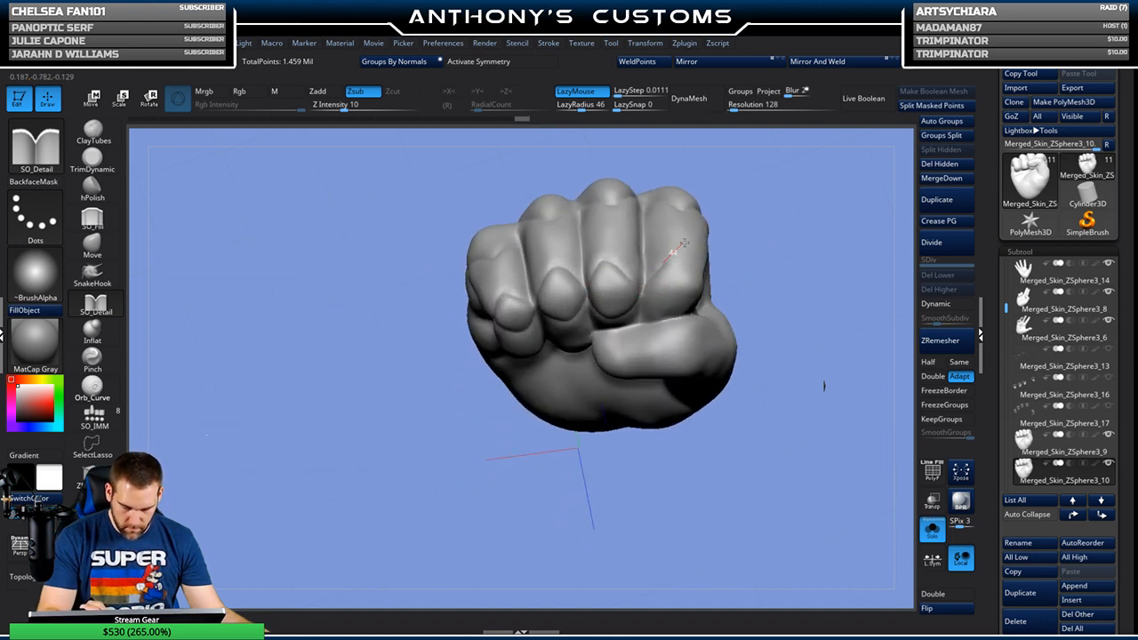
{"action": "left_click_drag", "start_coordinate": [671, 327], "coordinate": [676, 323]}
{"action": "left_click_drag", "start_coordinate": [788, 266], "coordinate": [674, 258]}
{"action": "left_click_drag", "start_coordinate": [713, 304], "coordinate": [715, 307]}
Step: Deepen the creases inside the curl of the index finger on the thumb side
{"action": "left_click_drag", "start_coordinate": [820, 231], "coordinate": [778, 226]}
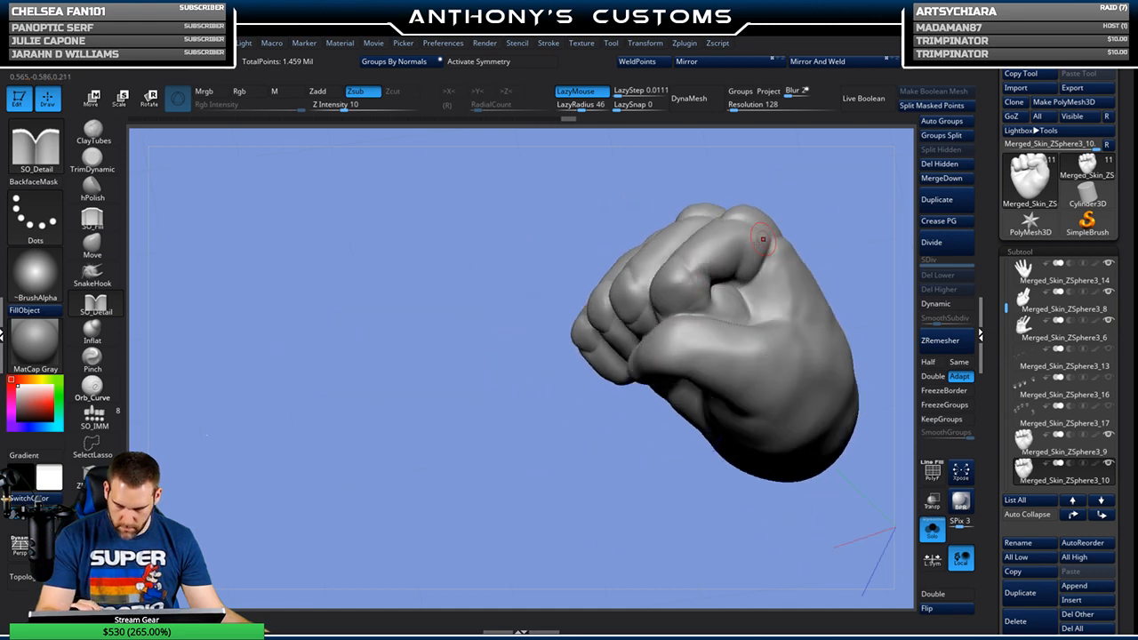
{"action": "left_click_drag", "start_coordinate": [676, 327], "coordinate": [679, 320]}
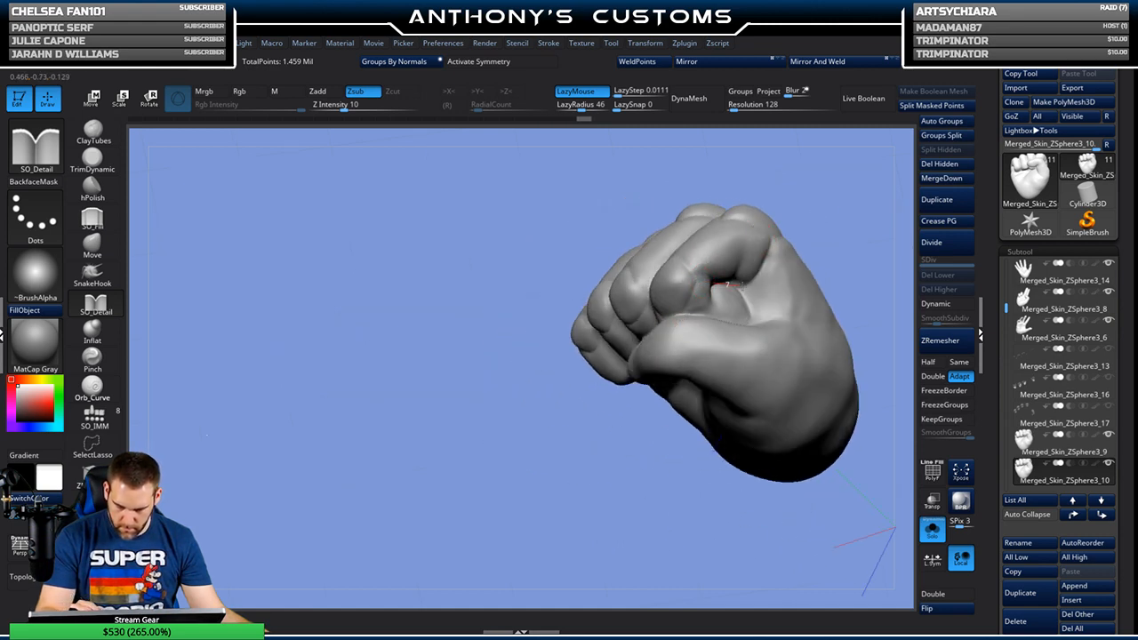
{"action": "left_click_drag", "start_coordinate": [751, 287], "coordinate": [765, 319]}
Step: Carve fold lines between the thumb's base and the back of the hand
{"action": "mouse_move", "coordinate": [583, 461]}
{"action": "left_mouse_down"}
{"action": "mouse_move", "coordinate": [706, 412]}
{"action": "mouse_move", "coordinate": [727, 273]}
{"action": "mouse_move", "coordinate": [770, 399]}
{"action": "mouse_move", "coordinate": [763, 422]}
{"action": "mouse_move", "coordinate": [762, 331]}
{"action": "mouse_move", "coordinate": [784, 337]}
{"action": "mouse_move", "coordinate": [726, 381]}
{"action": "mouse_move", "coordinate": [757, 374]}
{"action": "mouse_move", "coordinate": [749, 356]}
{"action": "mouse_move", "coordinate": [756, 380]}
{"action": "mouse_move", "coordinate": [695, 349]}
{"action": "left_mouse_up"}
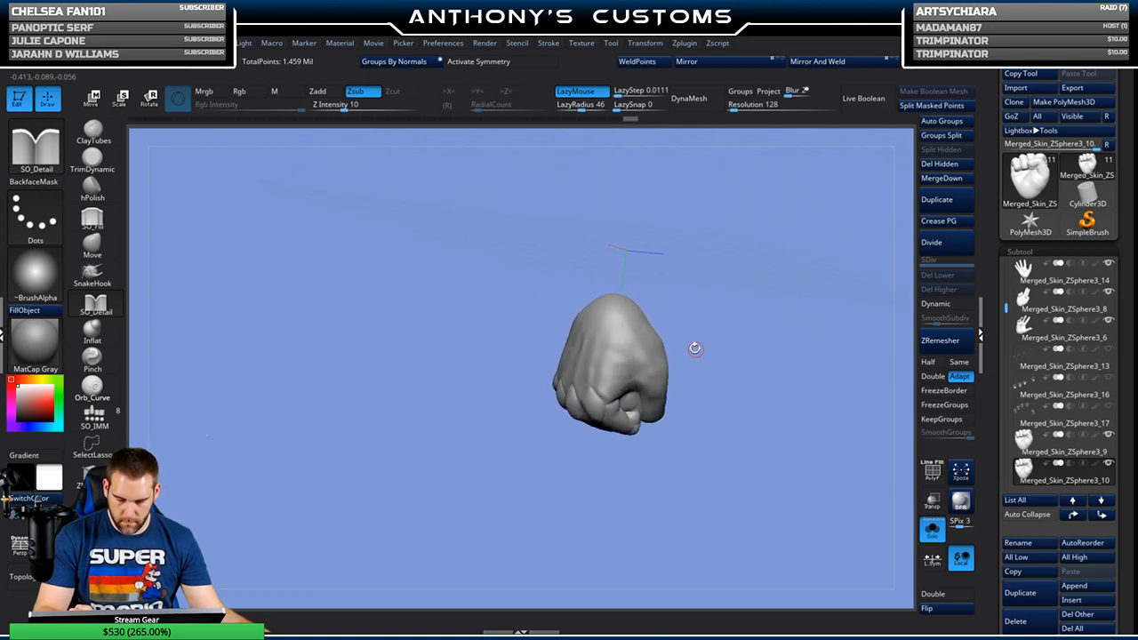
{"action": "left_click_drag", "start_coordinate": [679, 309], "coordinate": [685, 334]}
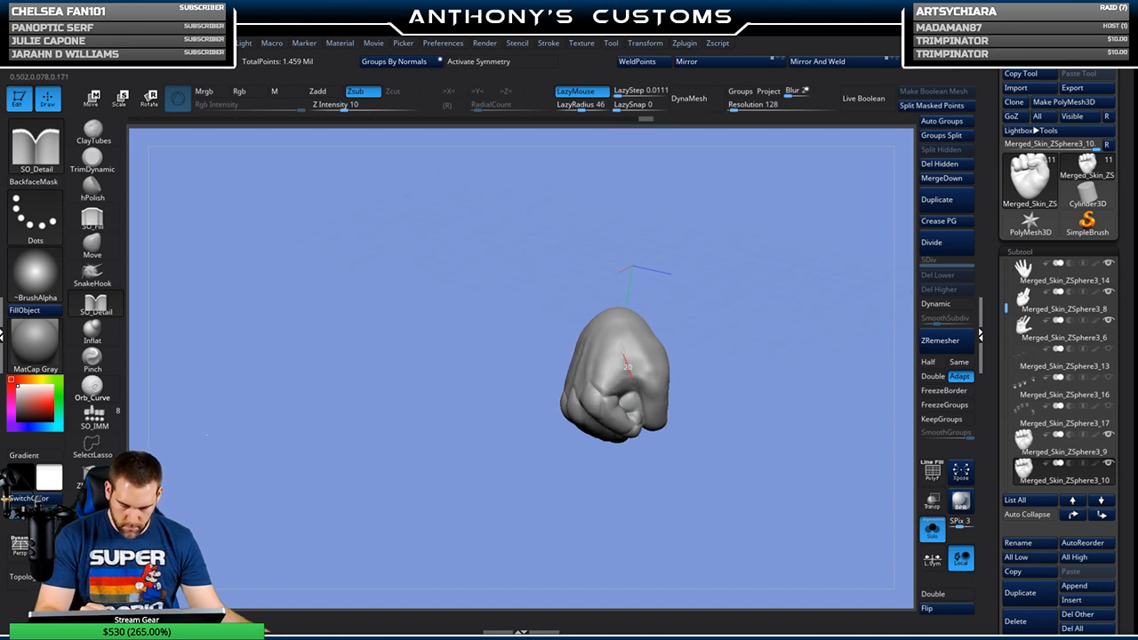
{"action": "left_click_drag", "start_coordinate": [673, 325], "coordinate": [691, 269]}
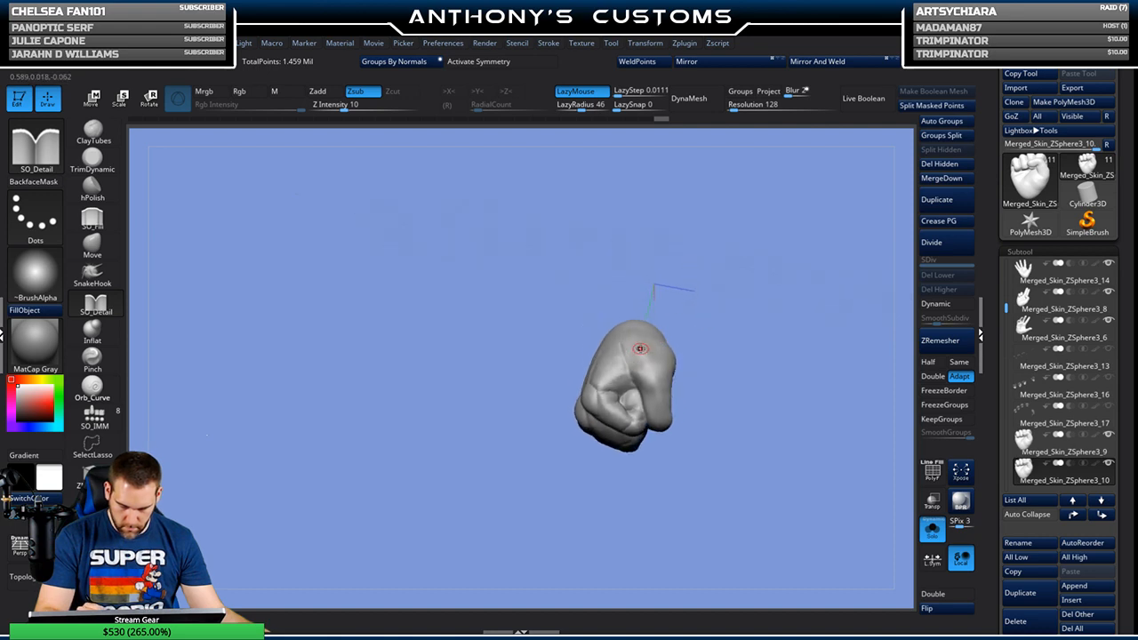
{"action": "left_click_drag", "start_coordinate": [648, 348], "coordinate": [668, 362]}
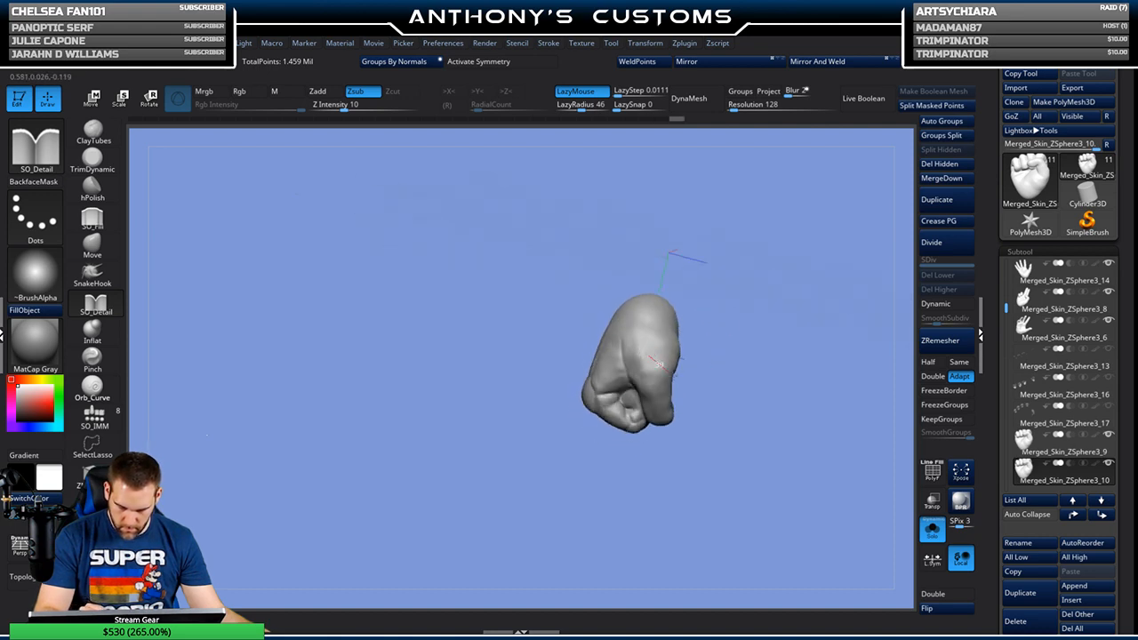
{"action": "left_click_drag", "start_coordinate": [762, 279], "coordinate": [766, 240], "text": "alt"}
{"action": "left_click", "coordinate": [353, 106]}
{"action": "left_click_drag", "start_coordinate": [701, 309], "coordinate": [727, 298]}
{"action": "left_click_drag", "start_coordinate": [605, 292], "coordinate": [587, 354]}
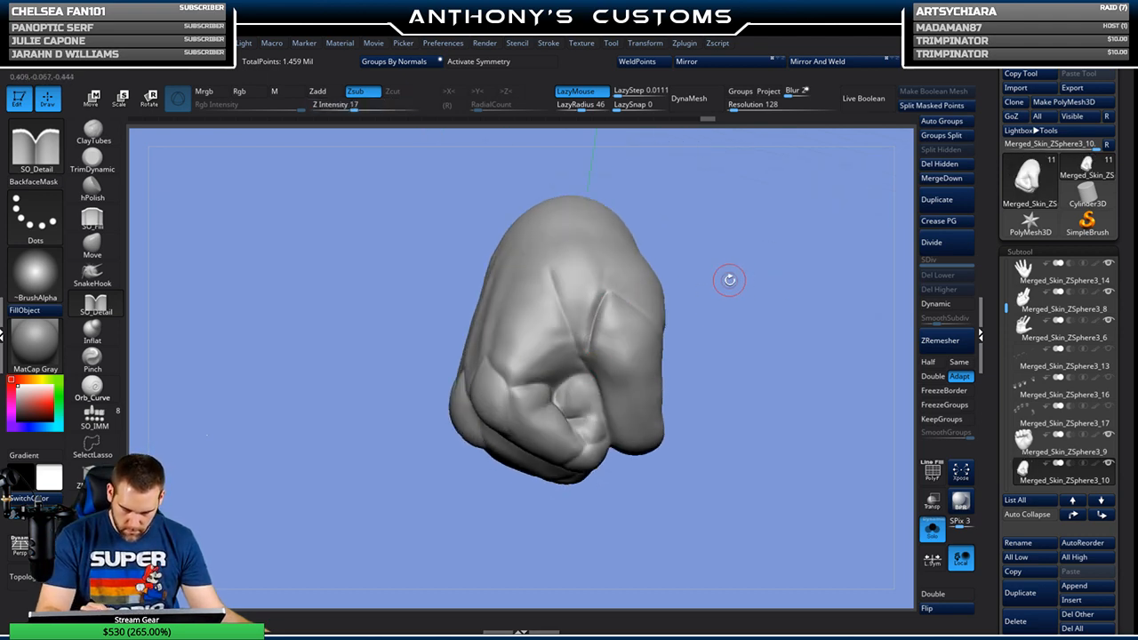
{"action": "key", "text": "ctrl+z"}
Step: Set the brush's Z Intensity to 12 and carve the crease outline around the thumb's base joint
{"action": "left_click", "coordinate": [347, 107]}
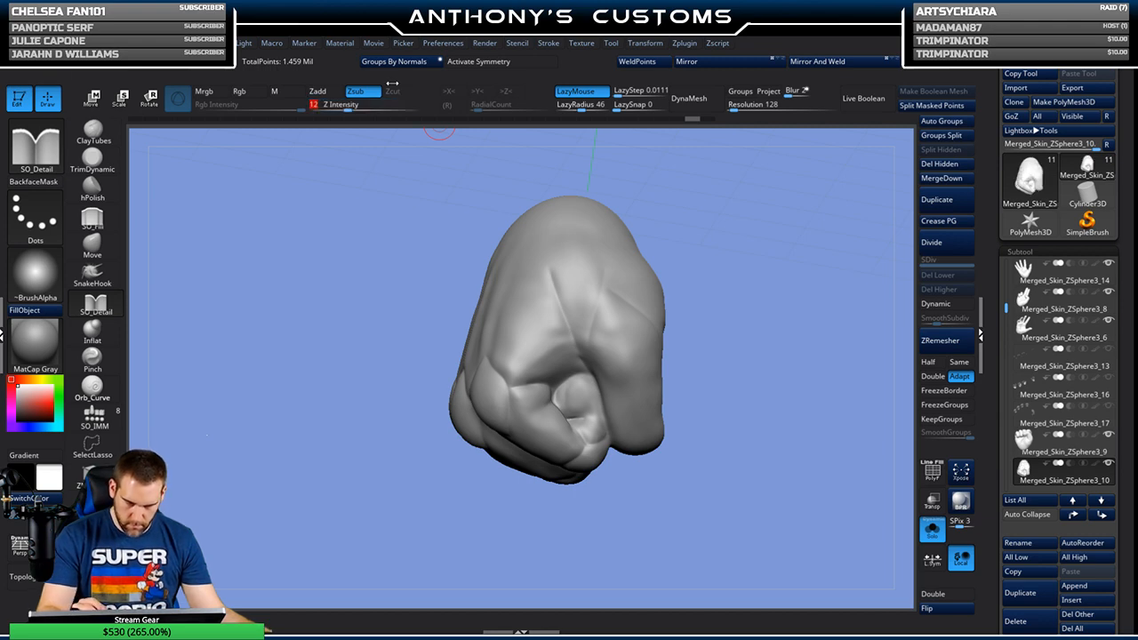
{"action": "left_click_drag", "start_coordinate": [607, 292], "coordinate": [584, 353]}
{"action": "left_click_drag", "start_coordinate": [754, 260], "coordinate": [719, 253]}
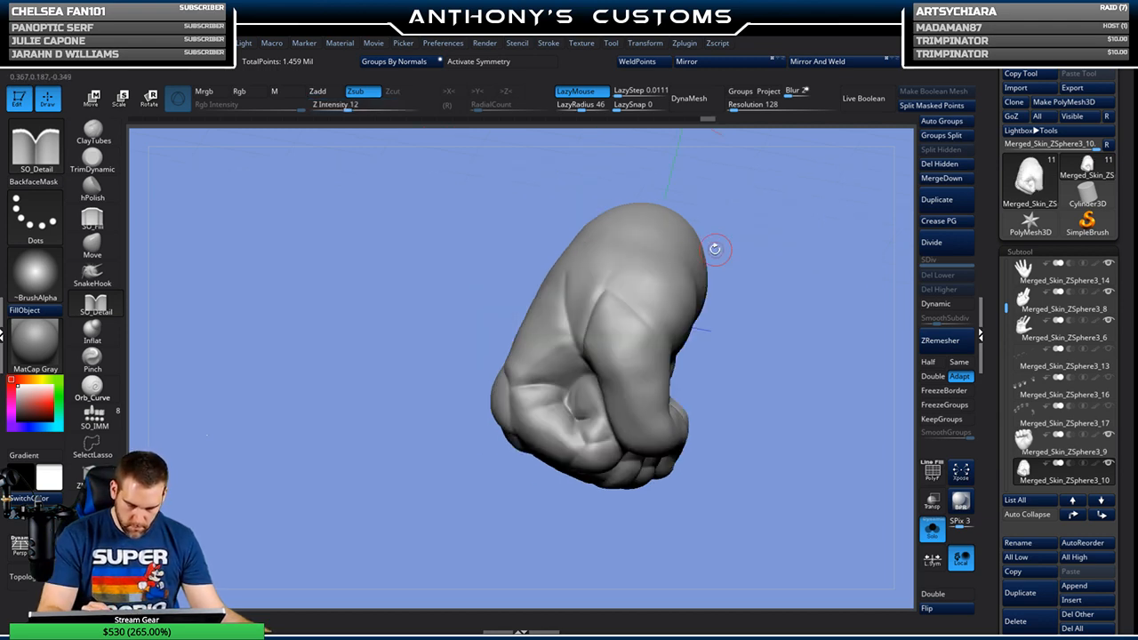
{"action": "left_click_drag", "start_coordinate": [733, 270], "coordinate": [786, 282]}
Step: Carve creases around the thumb's segments and inside the index finger's curl where the two meet
{"action": "mouse_move", "coordinate": [714, 340]}
{"action": "left_mouse_down"}
{"action": "mouse_move", "coordinate": [762, 333]}
{"action": "mouse_move", "coordinate": [748, 365]}
{"action": "left_mouse_up"}
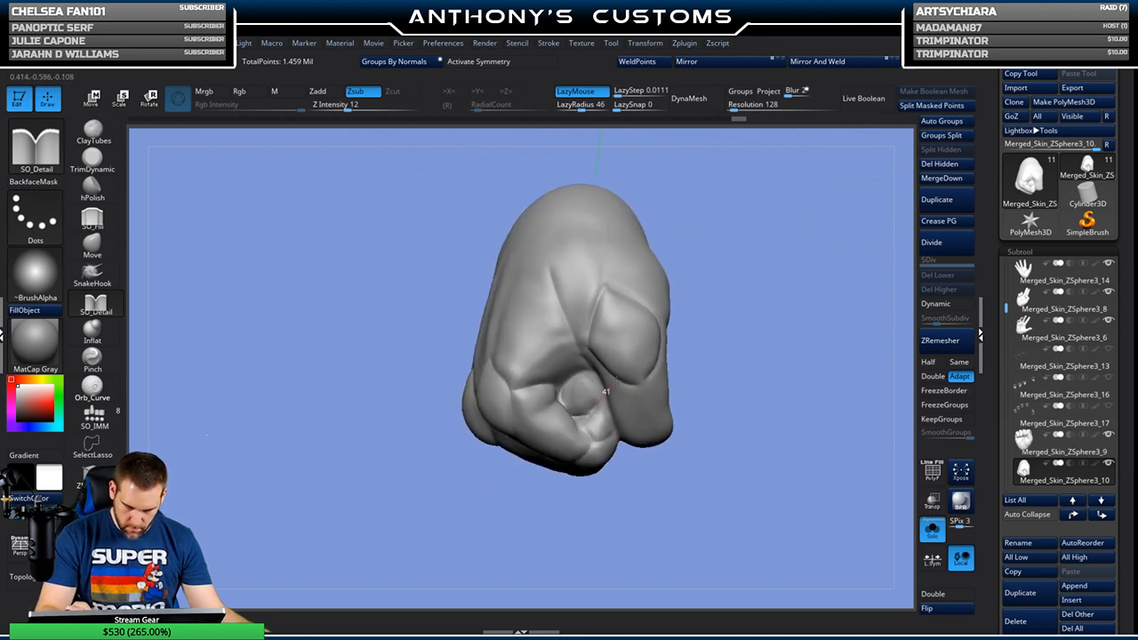
{"action": "mouse_move", "coordinate": [782, 296]}
{"action": "left_mouse_down"}
{"action": "mouse_move", "coordinate": [764, 189]}
{"action": "mouse_move", "coordinate": [722, 297]}
{"action": "left_mouse_up"}
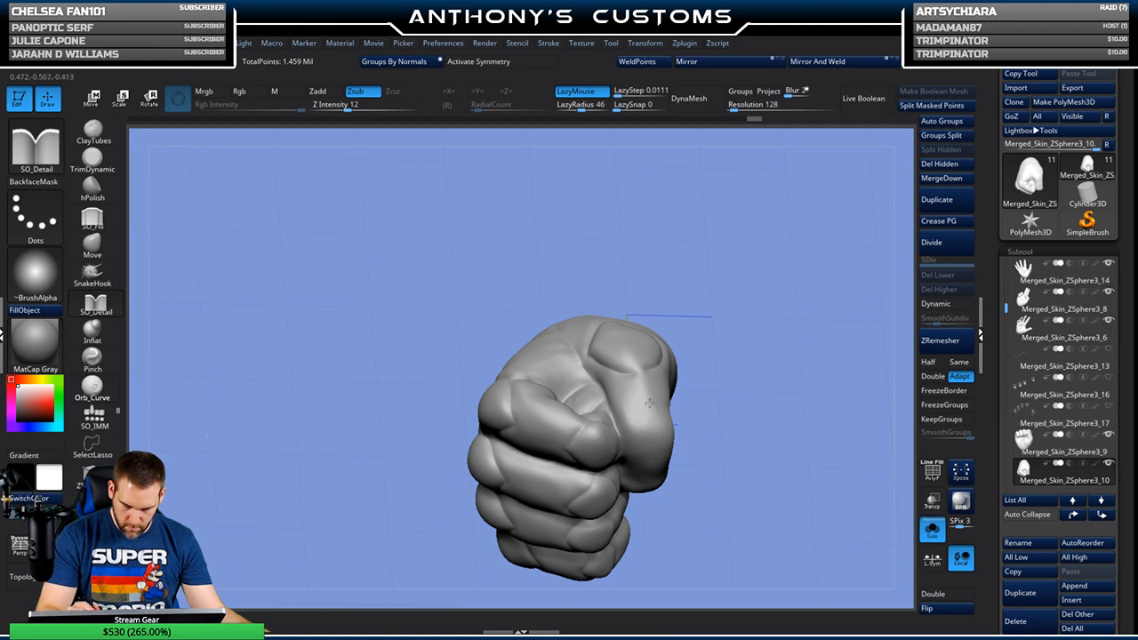
{"action": "left_click_drag", "start_coordinate": [722, 415], "coordinate": [670, 399]}
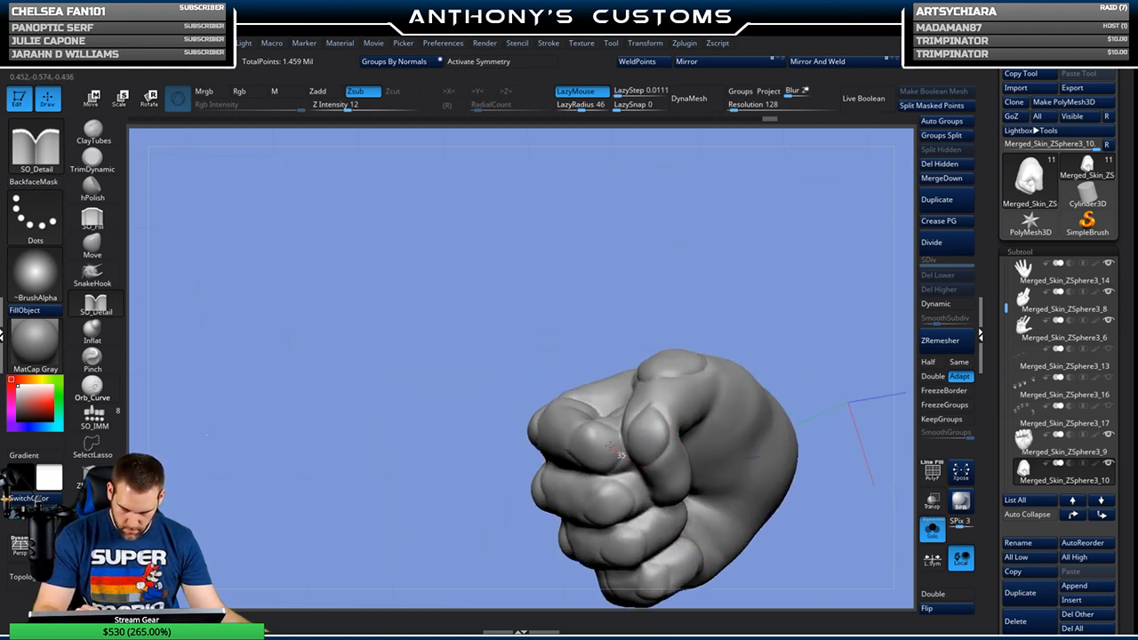
{"action": "mouse_move", "coordinate": [748, 287]}
{"action": "left_mouse_down"}
{"action": "mouse_move", "coordinate": [764, 307]}
{"action": "mouse_move", "coordinate": [756, 320]}
{"action": "mouse_move", "coordinate": [778, 286]}
{"action": "mouse_move", "coordinate": [728, 379]}
{"action": "left_mouse_up"}
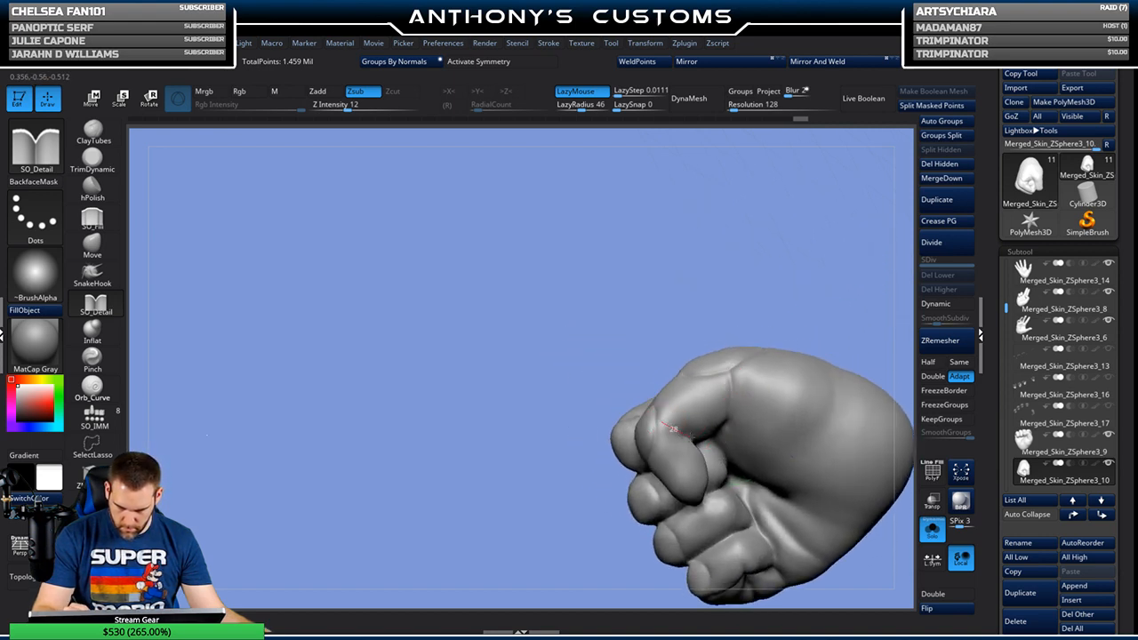
{"action": "mouse_move", "coordinate": [837, 309]}
{"action": "left_mouse_down", "text": "alt"}
{"action": "mouse_move", "coordinate": [818, 268]}
{"action": "mouse_move", "coordinate": [821, 223]}
{"action": "mouse_move", "coordinate": [862, 229]}
{"action": "mouse_move", "coordinate": [812, 316]}
{"action": "mouse_move", "coordinate": [734, 338]}
{"action": "mouse_move", "coordinate": [707, 306]}
{"action": "mouse_move", "coordinate": [719, 279]}
{"action": "mouse_move", "coordinate": [792, 252]}
{"action": "mouse_move", "coordinate": [770, 288]}
{"action": "left_mouse_up", "text": "alt"}
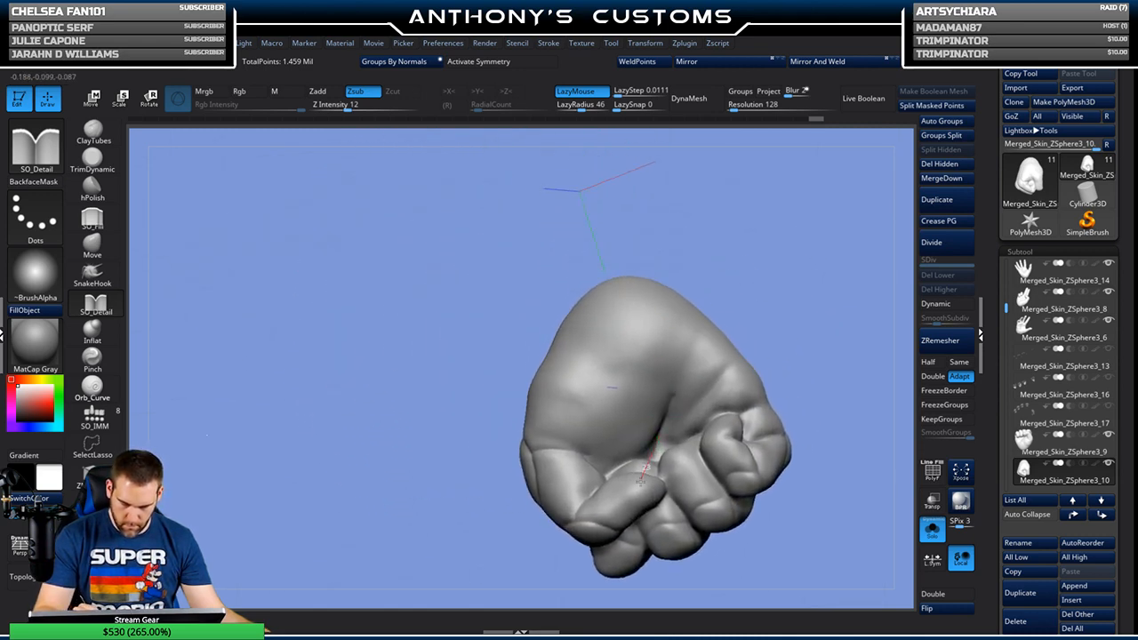
Step: Carve crease lines across the thumb's base in the palm, toward the palm heel, and along the little-finger edge of the hand
{"action": "left_click_drag", "start_coordinate": [638, 371], "coordinate": [583, 351]}
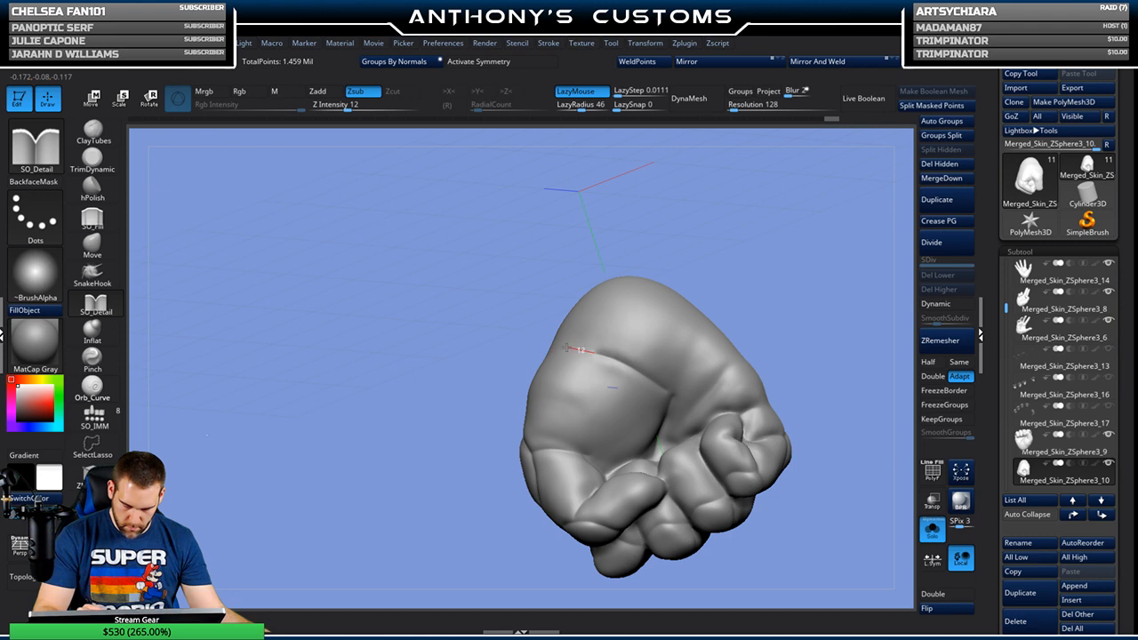
{"action": "left_click_drag", "start_coordinate": [671, 392], "coordinate": [689, 326]}
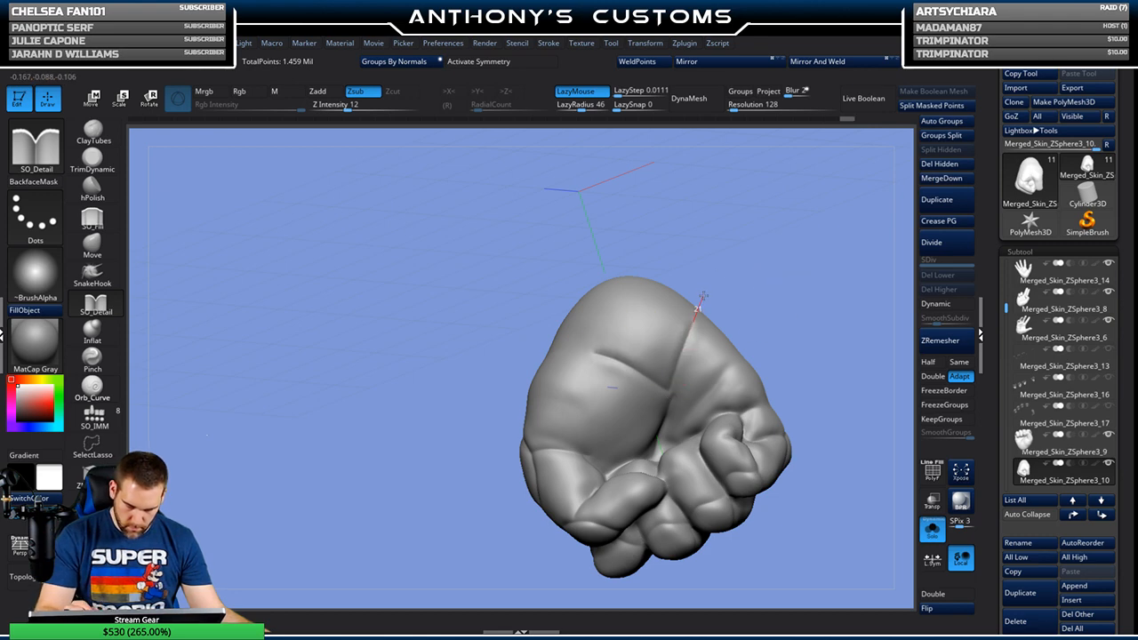
{"action": "left_click_drag", "start_coordinate": [756, 279], "coordinate": [801, 309]}
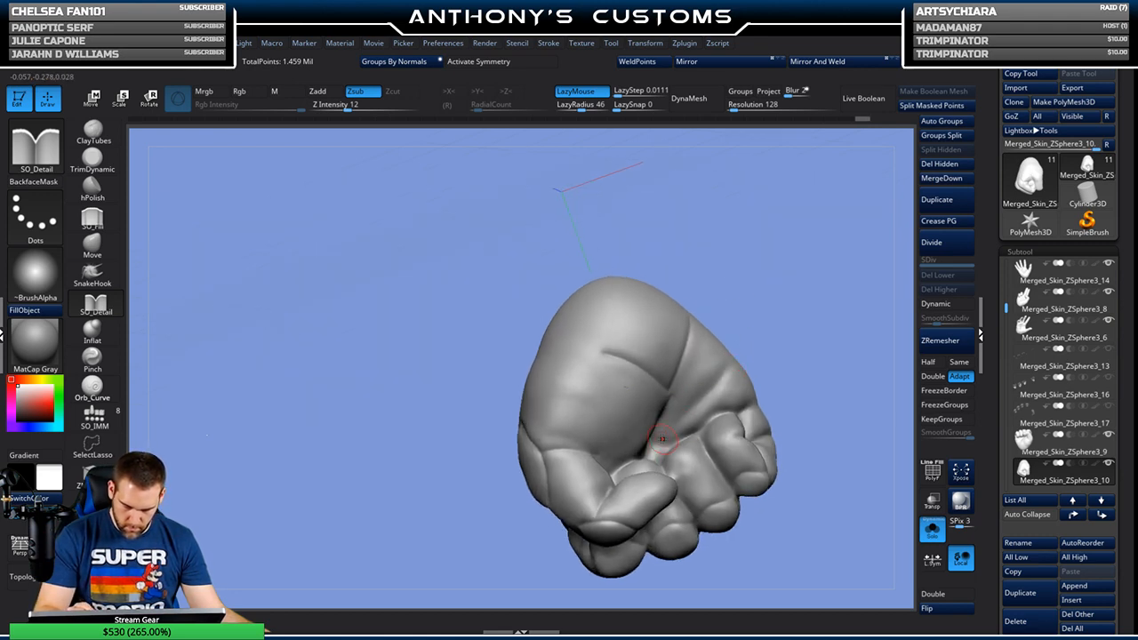
{"action": "left_click_drag", "start_coordinate": [751, 349], "coordinate": [768, 253]}
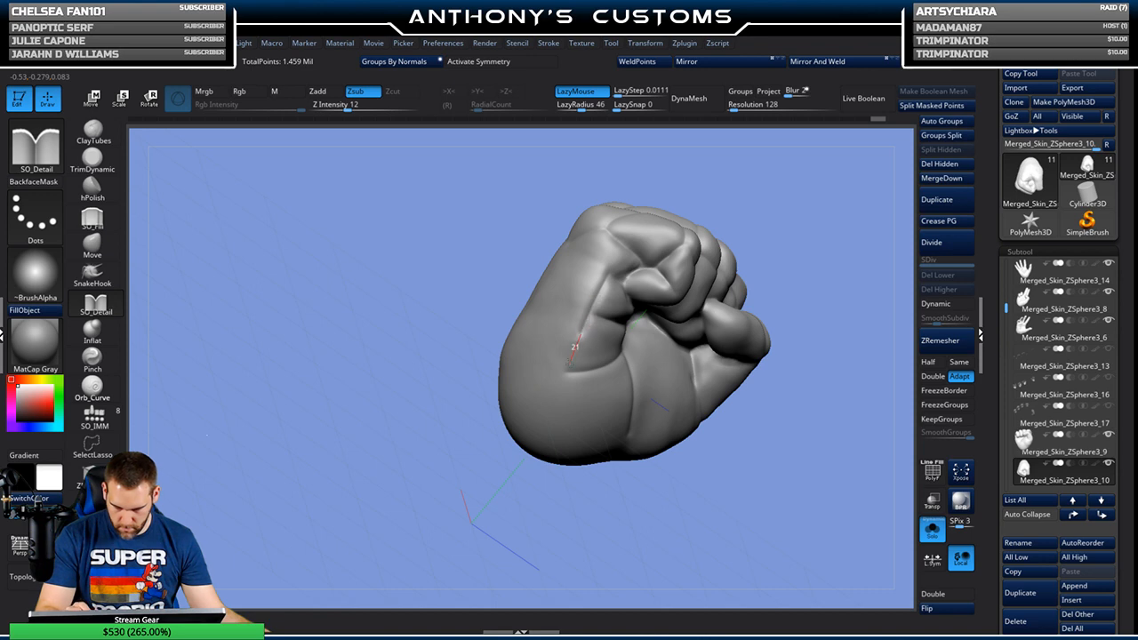
Step: Outline a panel on the back of the hand with lines from the outer knuckles, joined by a crease near the wrist
{"action": "left_click_drag", "start_coordinate": [764, 267], "coordinate": [720, 230]}
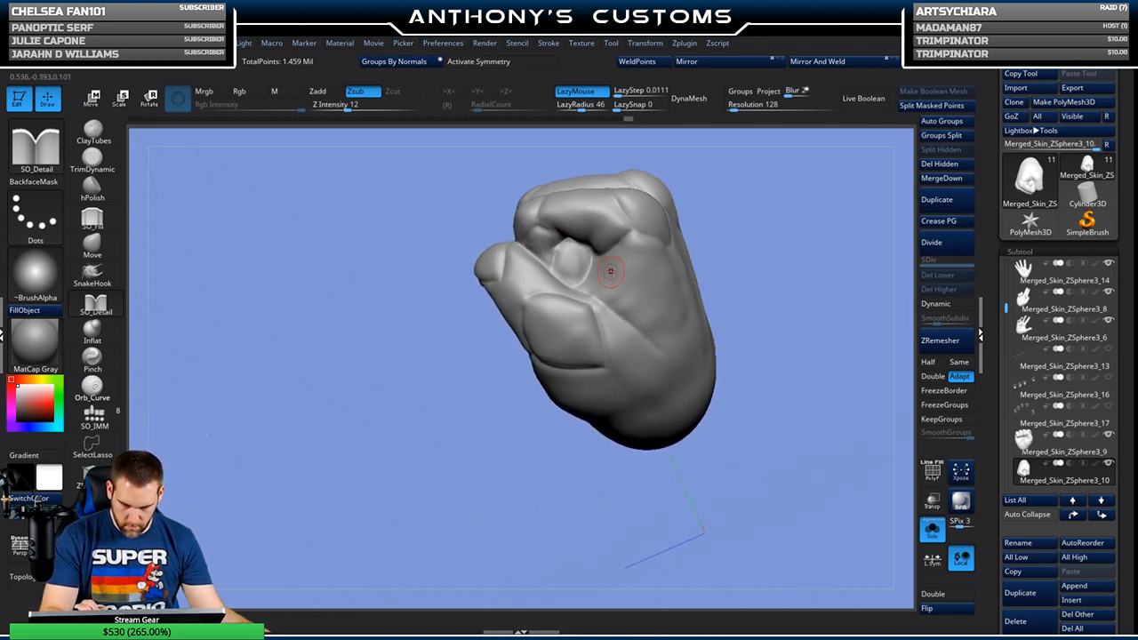
{"action": "left_click_drag", "start_coordinate": [795, 255], "coordinate": [740, 242]}
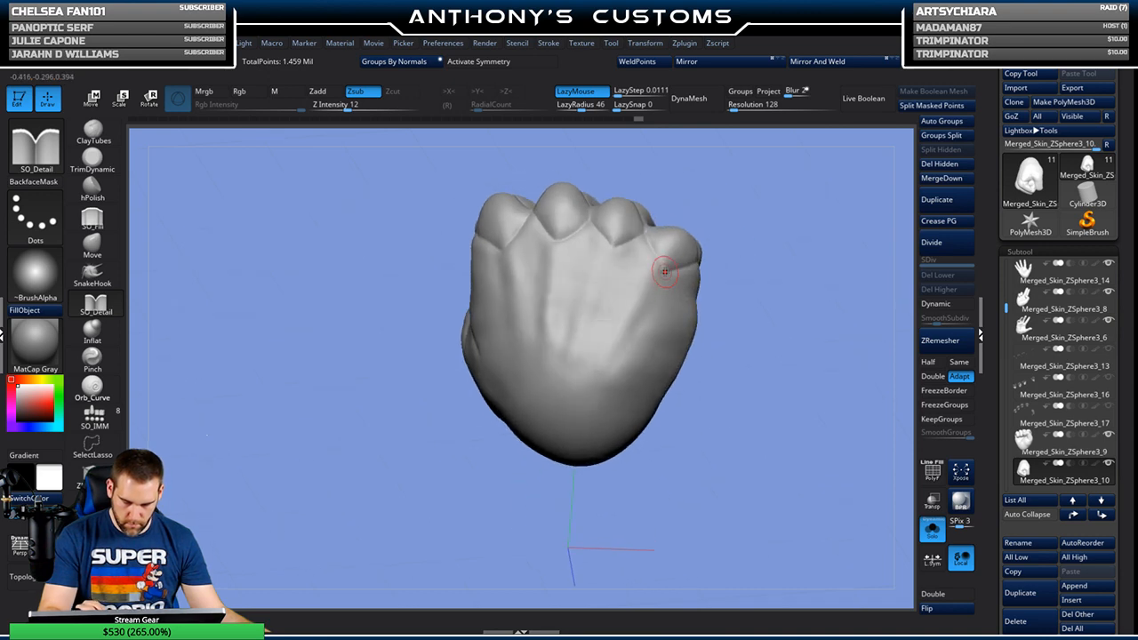
{"action": "left_click_drag", "start_coordinate": [642, 316], "coordinate": [609, 393]}
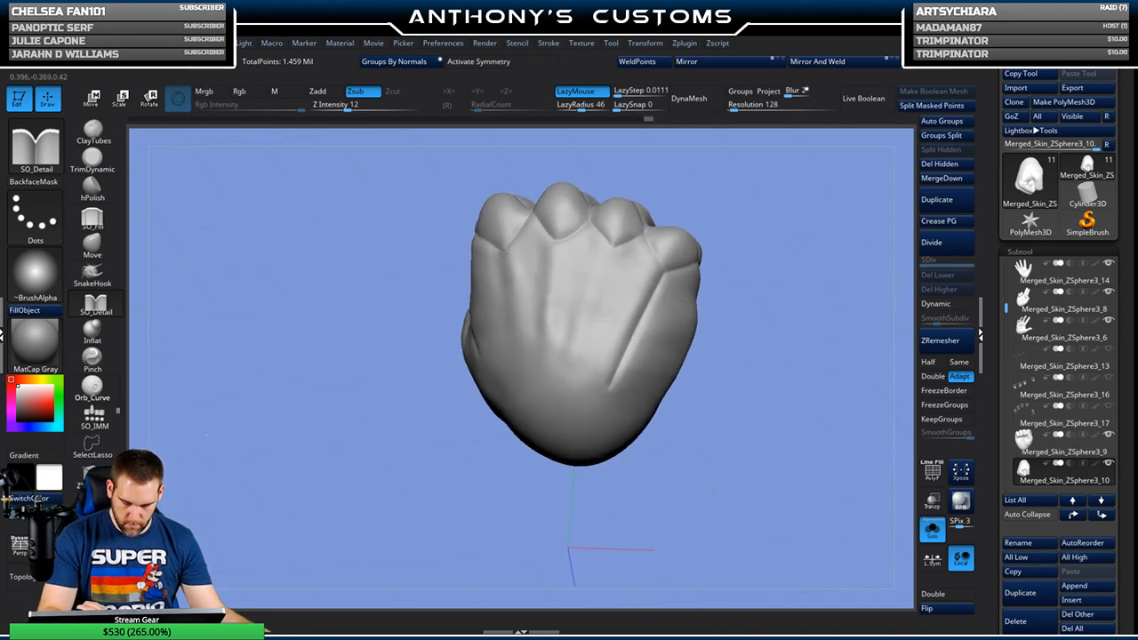
{"action": "left_click_drag", "start_coordinate": [505, 252], "coordinate": [522, 360]}
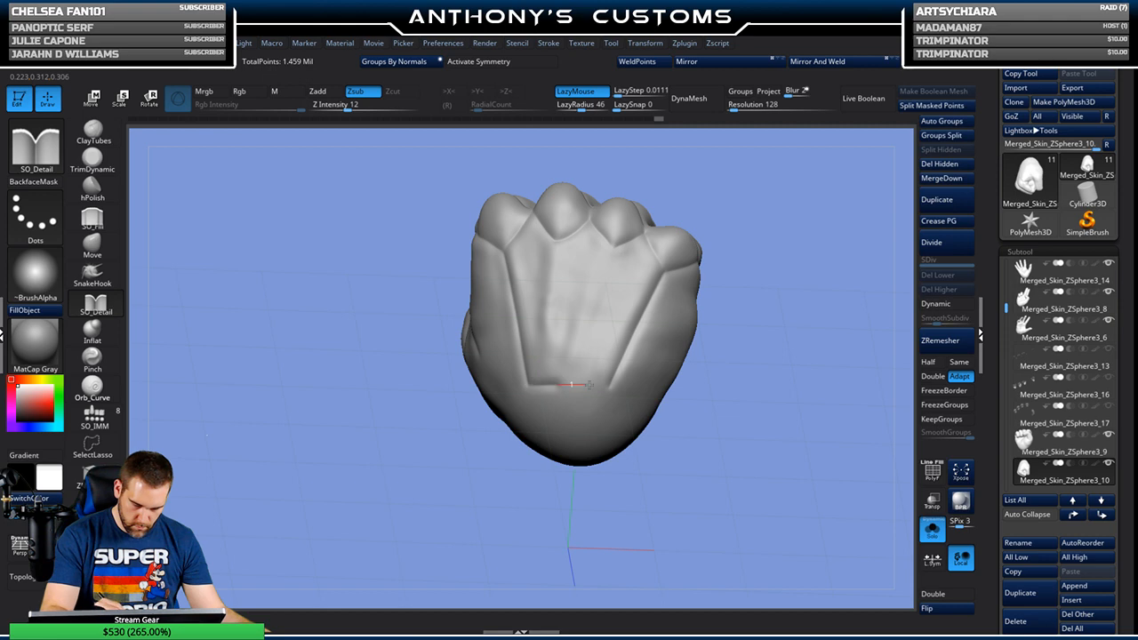
Step: Extend the wrist crease around both sides of the hand to connect the back panel with the palm and thumb-base lines
{"action": "mouse_move", "coordinate": [791, 330]}
{"action": "left_mouse_down"}
{"action": "mouse_move", "coordinate": [555, 368]}
{"action": "mouse_move", "coordinate": [625, 402]}
{"action": "left_mouse_up"}
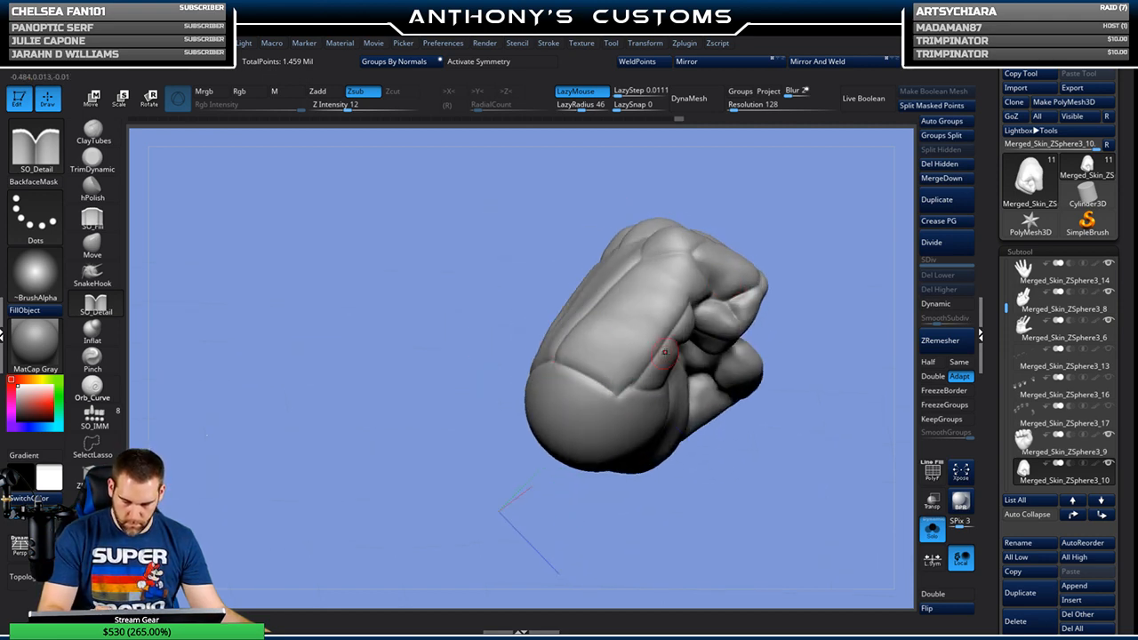
{"action": "left_click_drag", "start_coordinate": [782, 338], "coordinate": [890, 315]}
{"action": "left_click_drag", "start_coordinate": [673, 363], "coordinate": [756, 358]}
{"action": "left_click_drag", "start_coordinate": [622, 355], "coordinate": [572, 402]}
{"action": "mouse_move", "coordinate": [709, 281]}
{"action": "left_mouse_down"}
{"action": "mouse_move", "coordinate": [741, 320]}
{"action": "mouse_move", "coordinate": [738, 279]}
{"action": "left_mouse_up"}
Step: Even out the surface between the thumb's base and the back-of-hand panel with the SO_Fill brush
{"action": "left_click", "coordinate": [93, 218]}
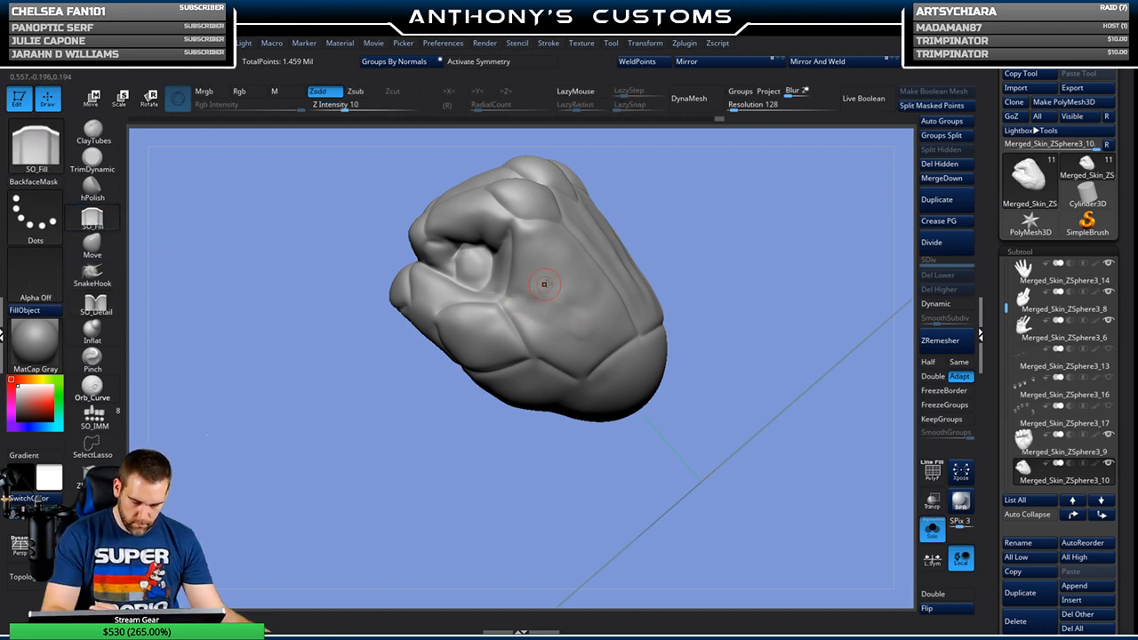
{"action": "key", "text": "shift"}
{"action": "mouse_move", "coordinate": [775, 288]}
{"action": "left_mouse_down"}
{"action": "mouse_move", "coordinate": [750, 308]}
{"action": "mouse_move", "coordinate": [777, 345]}
{"action": "mouse_move", "coordinate": [736, 360]}
{"action": "mouse_move", "coordinate": [736, 326]}
{"action": "mouse_move", "coordinate": [671, 214]}
{"action": "mouse_move", "coordinate": [765, 273]}
{"action": "left_mouse_up"}
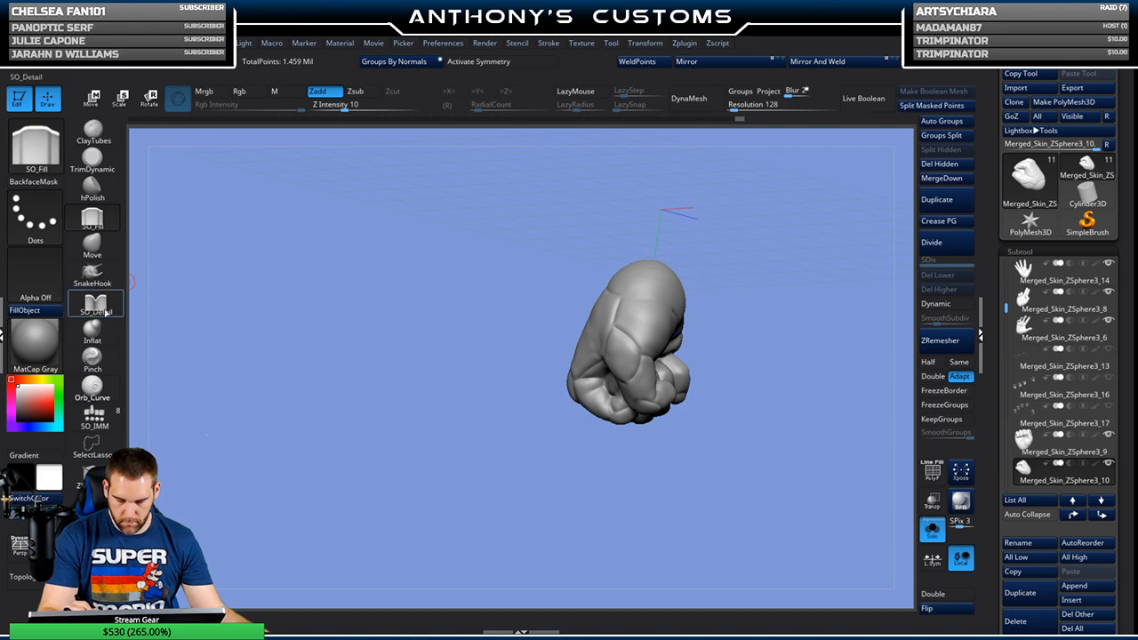
Step: Switch back to the SO_Detail brush and carve the crease across the palm side of the thumb's base
{"action": "left_click", "coordinate": [95, 304]}
{"action": "left_click_drag", "start_coordinate": [562, 186], "coordinate": [801, 310]}
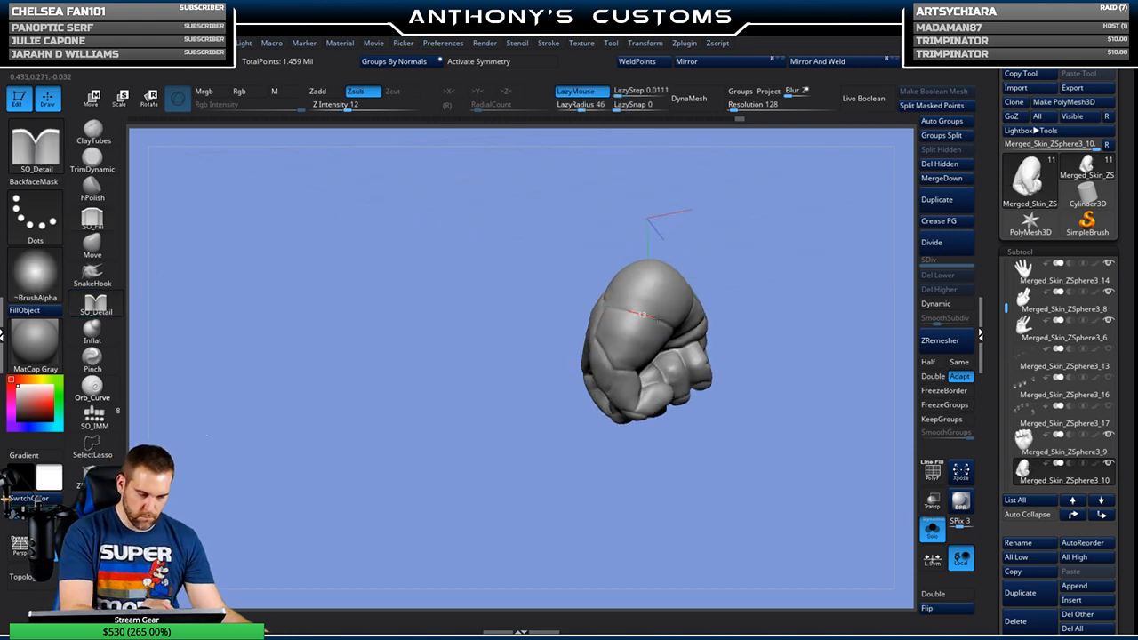
{"action": "mouse_move", "coordinate": [682, 329]}
{"action": "left_mouse_down"}
{"action": "mouse_move", "coordinate": [780, 274]}
{"action": "mouse_move", "coordinate": [746, 286]}
{"action": "mouse_move", "coordinate": [783, 285]}
{"action": "mouse_move", "coordinate": [783, 298]}
{"action": "mouse_move", "coordinate": [767, 312]}
{"action": "mouse_move", "coordinate": [731, 469]}
{"action": "left_mouse_up"}
Step: Carve creases around the curled fingertips where they tuck into the palm
{"action": "left_click_drag", "start_coordinate": [866, 221], "coordinate": [742, 236], "text": "alt"}
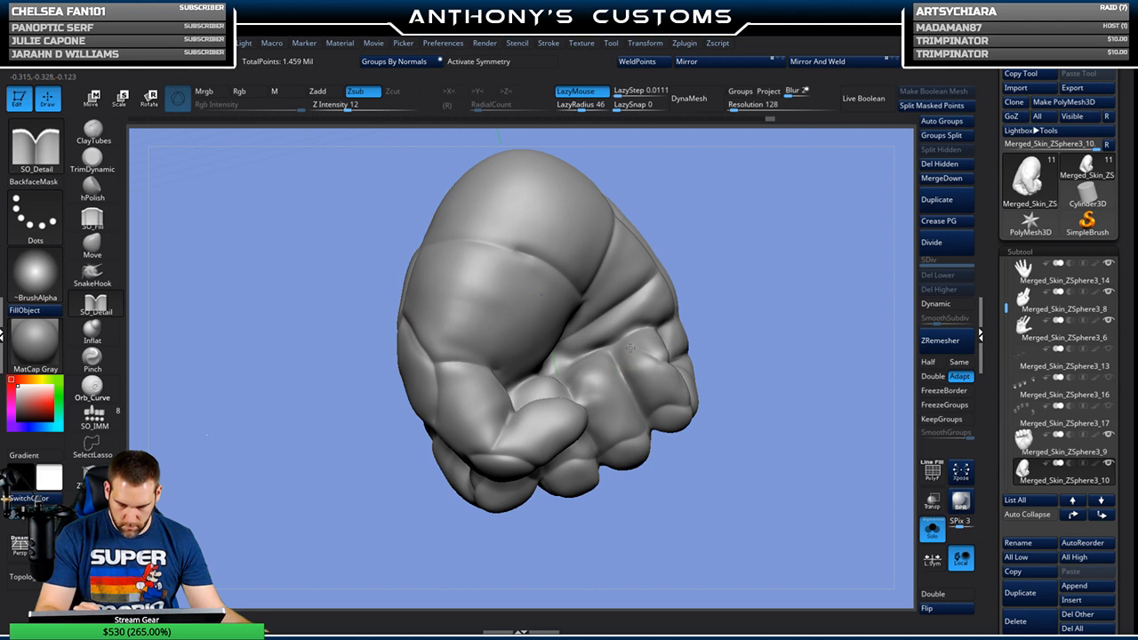
{"action": "left_click_drag", "start_coordinate": [674, 386], "coordinate": [667, 342]}
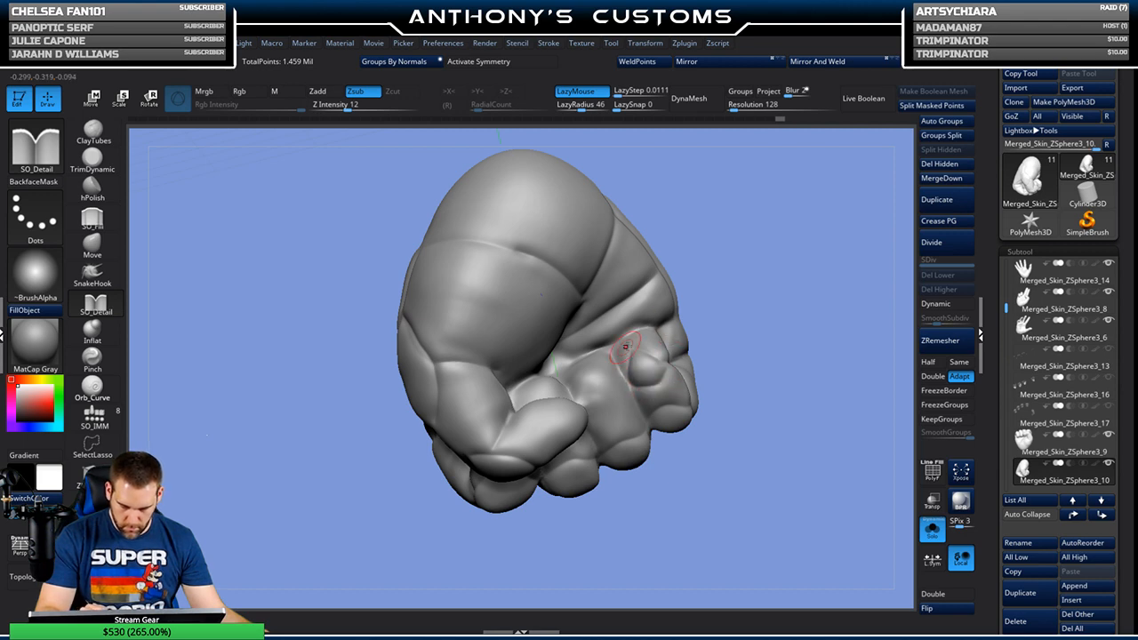
{"action": "right_click_drag", "start_coordinate": [627, 345], "coordinate": [613, 382]}
{"action": "mouse_move", "coordinate": [586, 359]}
{"action": "left_mouse_down"}
{"action": "mouse_move", "coordinate": [577, 404]}
{"action": "mouse_move", "coordinate": [613, 411]}
{"action": "mouse_move", "coordinate": [616, 378]}
{"action": "left_mouse_up"}
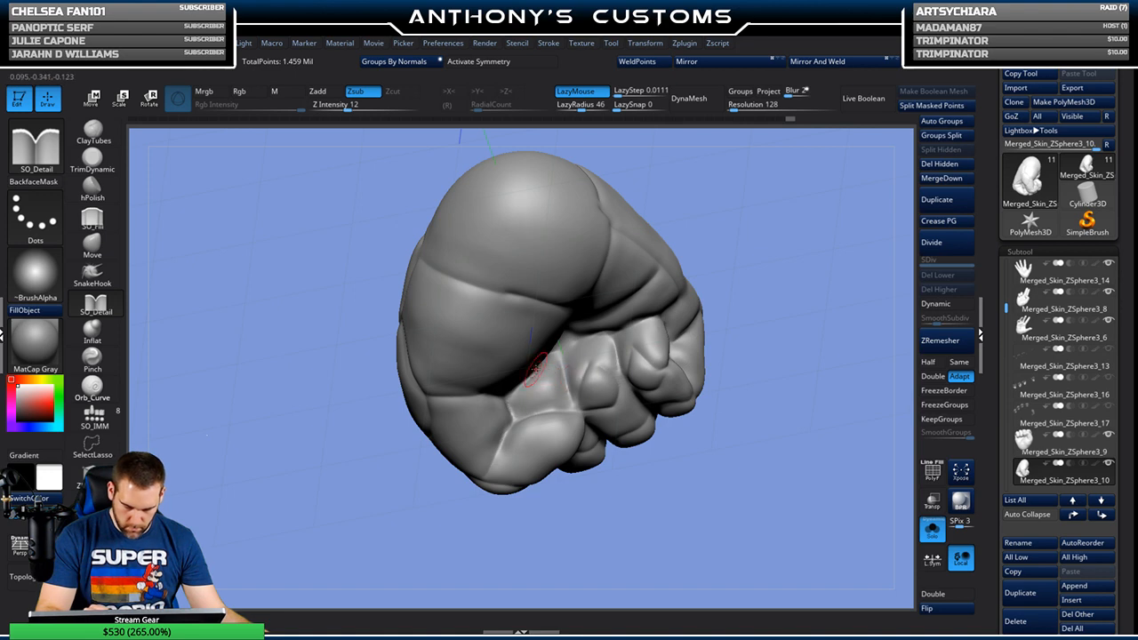
Step: Carve two lines down the back of the hand from between the middle knuckles to the wrist crease
{"action": "left_click_drag", "start_coordinate": [780, 341], "coordinate": [777, 294]}
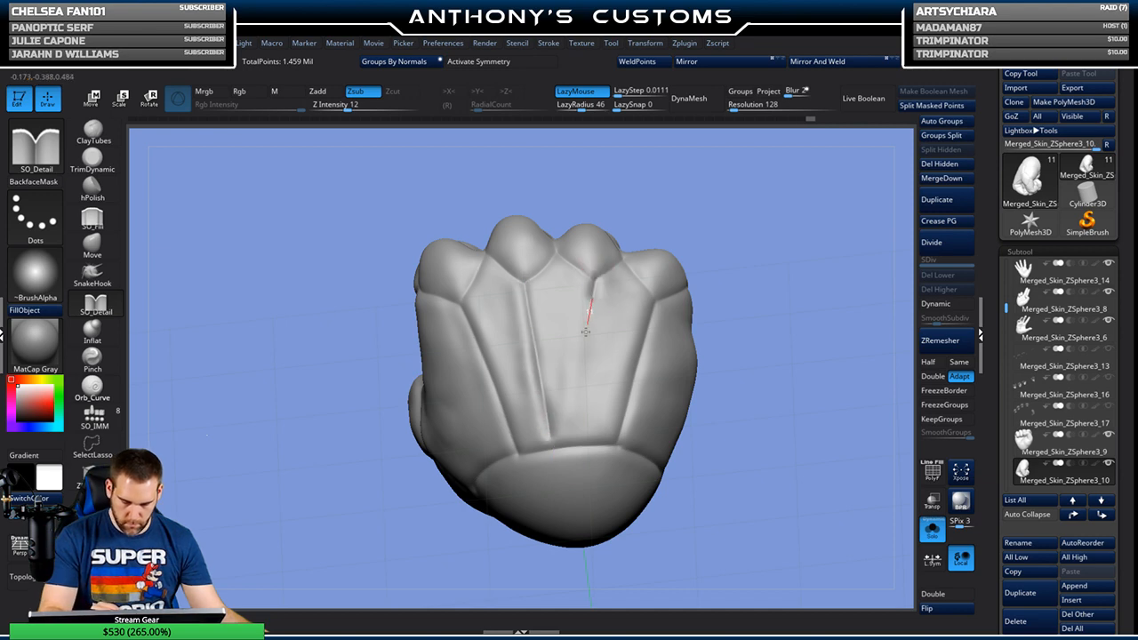
{"action": "left_click_drag", "start_coordinate": [575, 452], "coordinate": [574, 459]}
{"action": "mouse_move", "coordinate": [723, 326]}
{"action": "left_mouse_down", "text": "alt"}
{"action": "mouse_move", "coordinate": [729, 243]}
{"action": "mouse_move", "coordinate": [735, 267]}
{"action": "left_mouse_up", "text": "alt"}
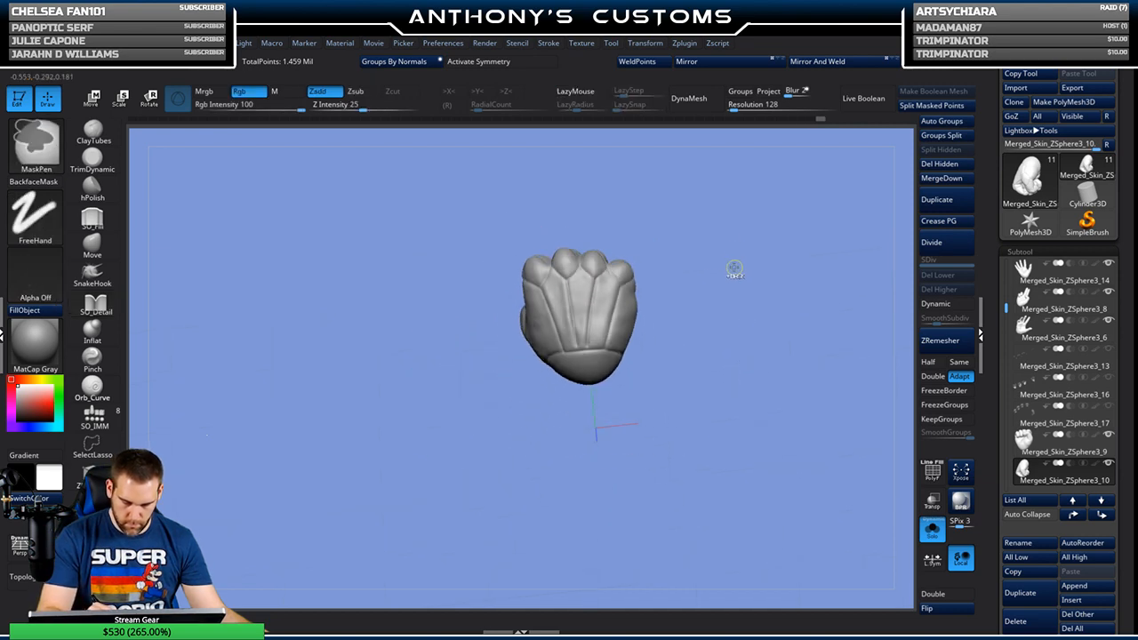
{"action": "left_click_drag", "start_coordinate": [598, 283], "coordinate": [595, 319]}
{"action": "left_click_drag", "start_coordinate": [588, 367], "coordinate": [587, 370]}
Step: Deepen the creases at the thumb's tip joint and on the side of the little finger's knuckle
{"action": "mouse_move", "coordinate": [695, 333]}
{"action": "left_mouse_down"}
{"action": "mouse_move", "coordinate": [786, 321]}
{"action": "mouse_move", "coordinate": [712, 306]}
{"action": "mouse_move", "coordinate": [762, 378]}
{"action": "mouse_move", "coordinate": [747, 394]}
{"action": "mouse_move", "coordinate": [813, 361]}
{"action": "mouse_move", "coordinate": [793, 386]}
{"action": "mouse_move", "coordinate": [656, 386]}
{"action": "mouse_move", "coordinate": [758, 377]}
{"action": "mouse_move", "coordinate": [793, 361]}
{"action": "mouse_move", "coordinate": [713, 337]}
{"action": "mouse_move", "coordinate": [753, 470]}
{"action": "left_mouse_up"}
{"action": "left_click_drag", "start_coordinate": [753, 395], "coordinate": [712, 264]}
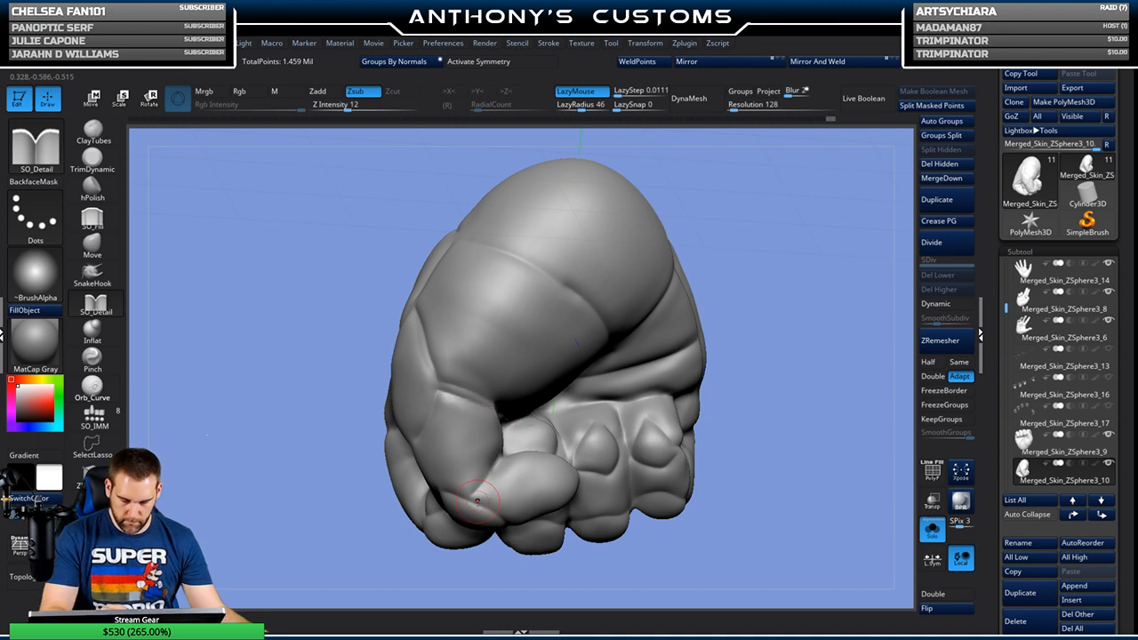
{"action": "left_click_drag", "start_coordinate": [801, 343], "coordinate": [746, 328]}
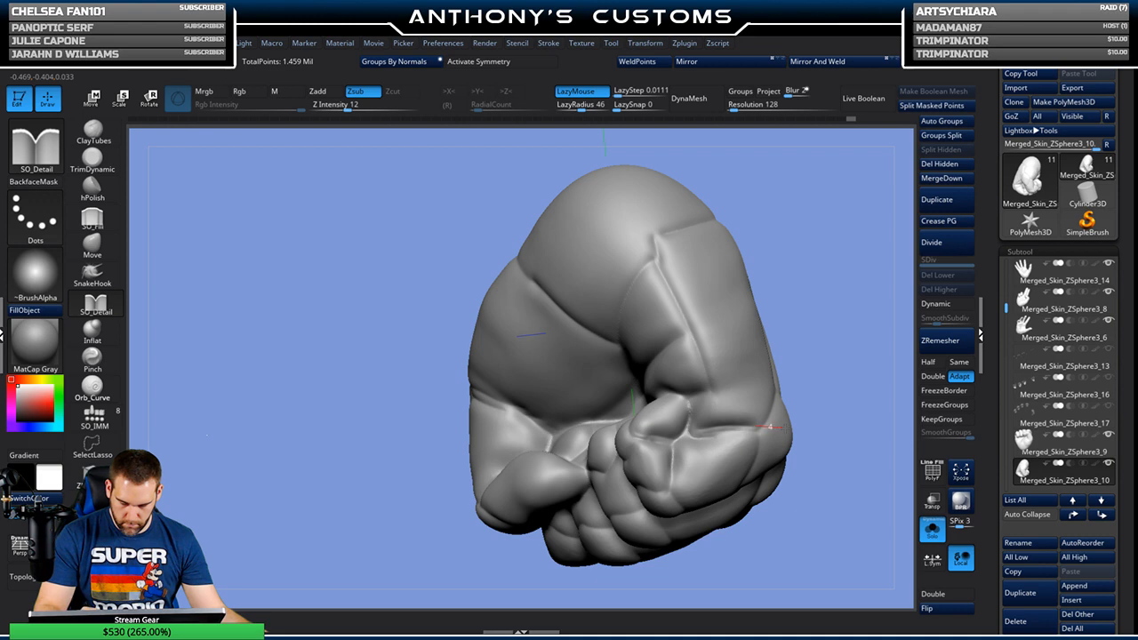
Step: Carve the fold lines inside the index finger's curl, around the tip segment above the thumb
{"action": "left_click_drag", "start_coordinate": [845, 384], "coordinate": [770, 275]}
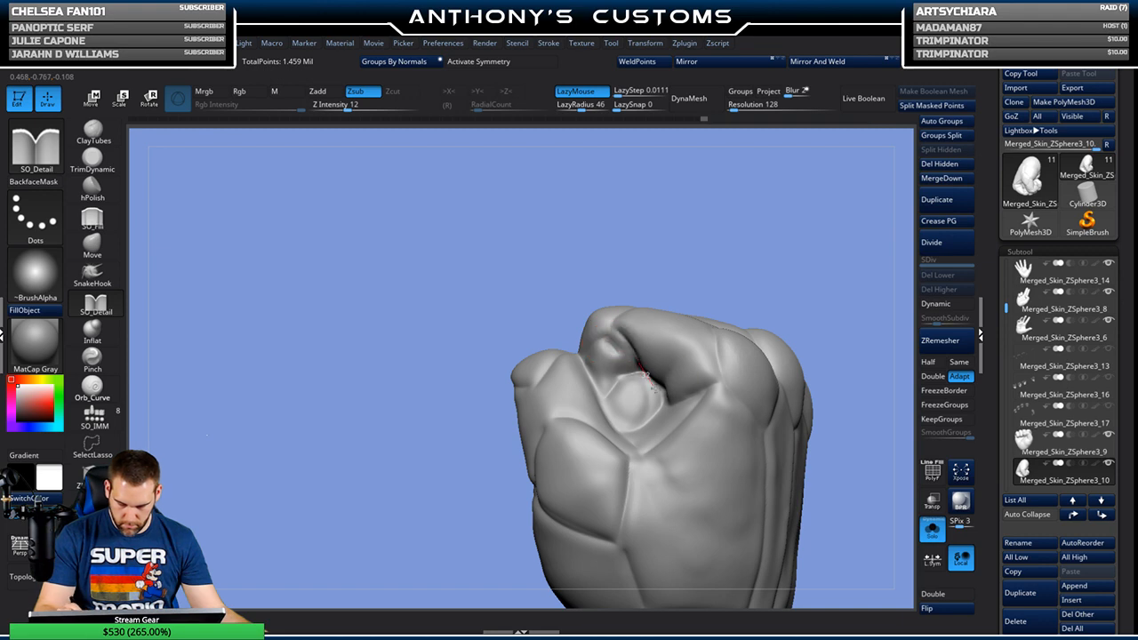
{"action": "mouse_move", "coordinate": [782, 311]}
{"action": "left_mouse_down"}
{"action": "mouse_move", "coordinate": [867, 246]}
{"action": "mouse_move", "coordinate": [850, 258]}
{"action": "left_mouse_up"}
{"action": "left_click_drag", "start_coordinate": [768, 304], "coordinate": [745, 433]}
{"action": "left_click_drag", "start_coordinate": [720, 353], "coordinate": [743, 429]}
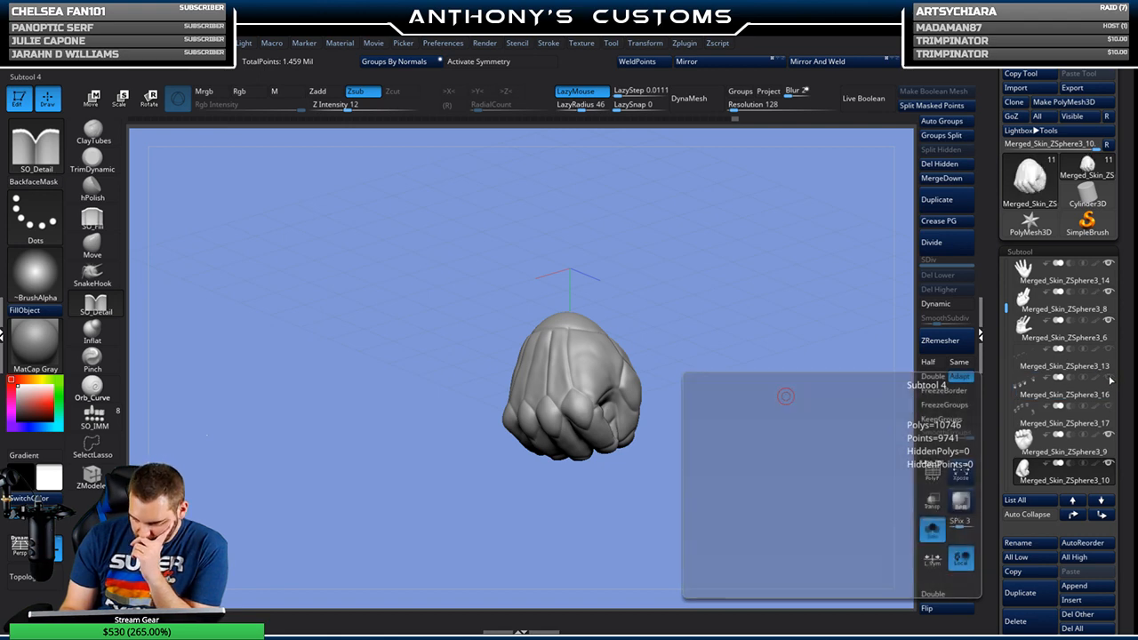
Step: Turn off Solo to show all the hands and hide the plain fist subtool Merged_Skin_ZSphere3_9 overlapping the detailed one
{"action": "left_click", "coordinate": [938, 535]}
{"action": "left_click_drag", "start_coordinate": [797, 531], "coordinate": [850, 517]}
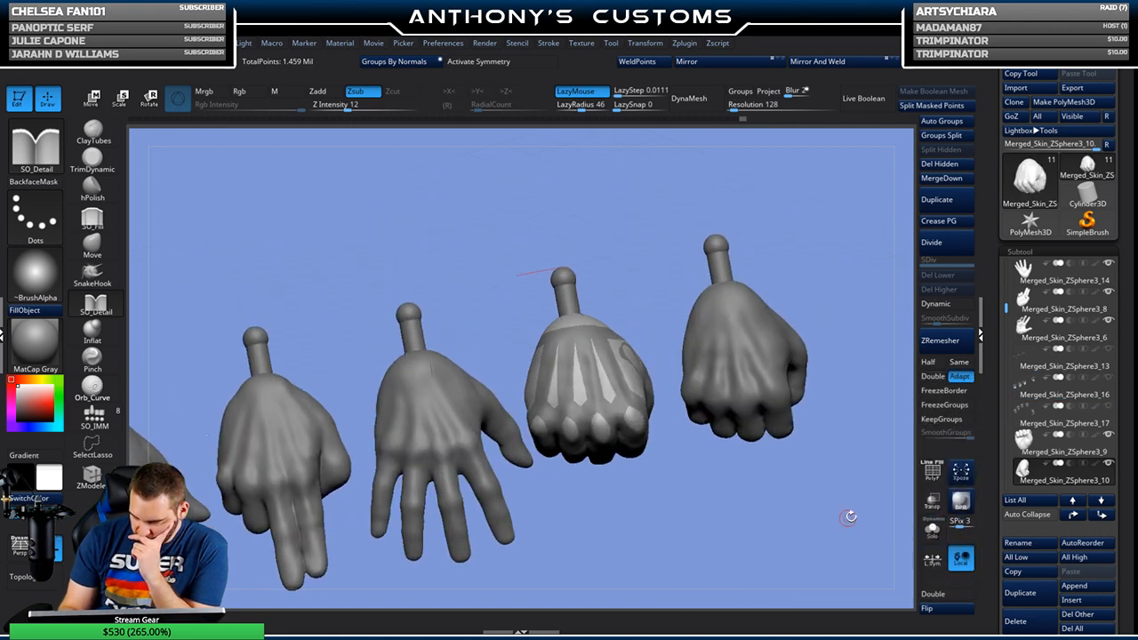
{"action": "left_click", "coordinate": [1108, 437]}
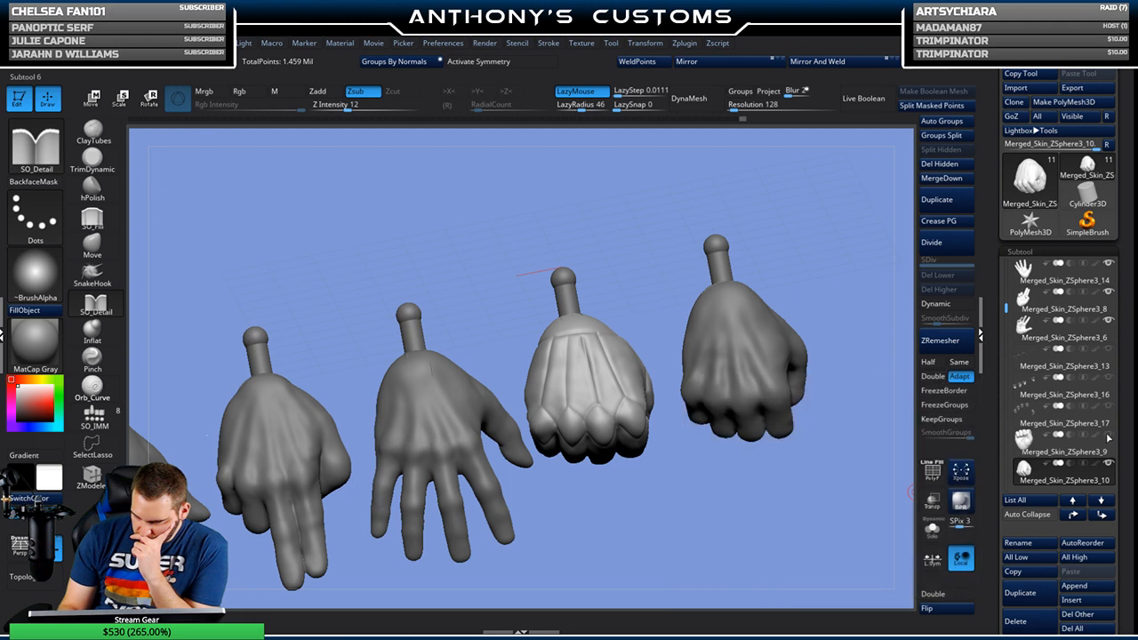
{"action": "left_click_drag", "start_coordinate": [794, 514], "coordinate": [810, 497]}
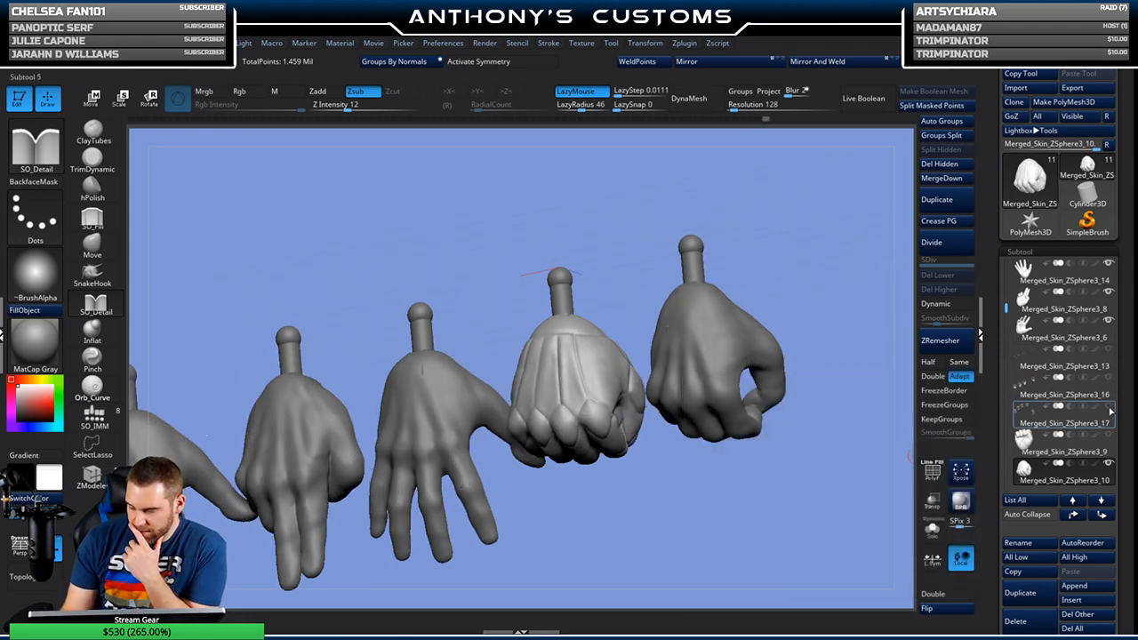
{"action": "left_click", "coordinate": [1109, 407]}
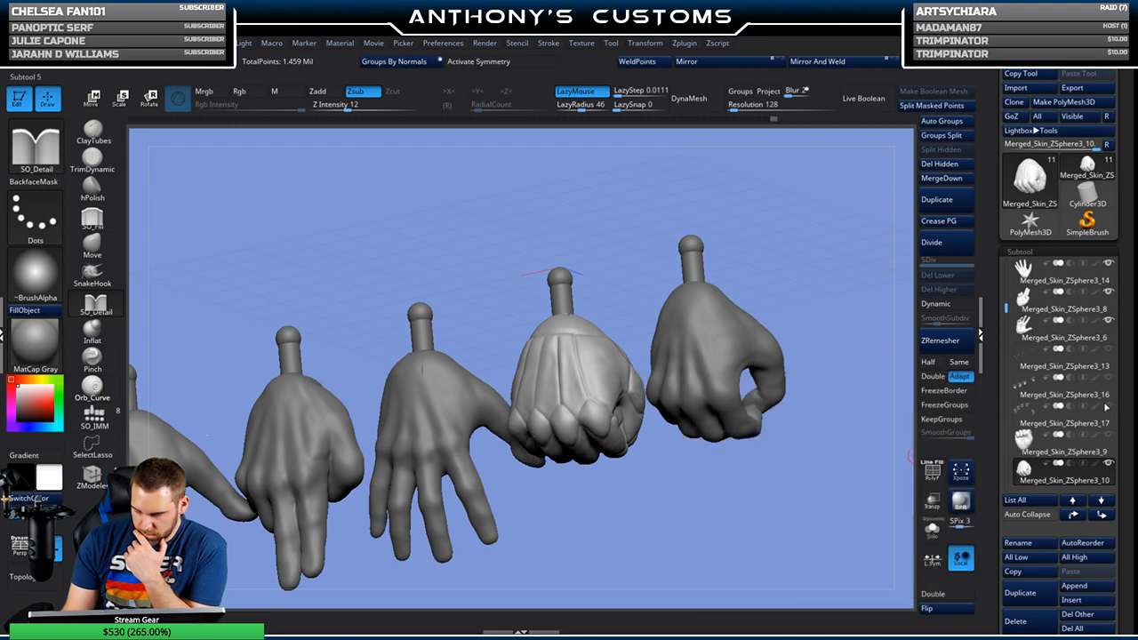
Step: Save the project and compare the detailed fist with the other hands from the back and palm sides
{"action": "left_click_drag", "start_coordinate": [763, 514], "coordinate": [757, 437]}
{"action": "key", "text": "ctrl+s"}
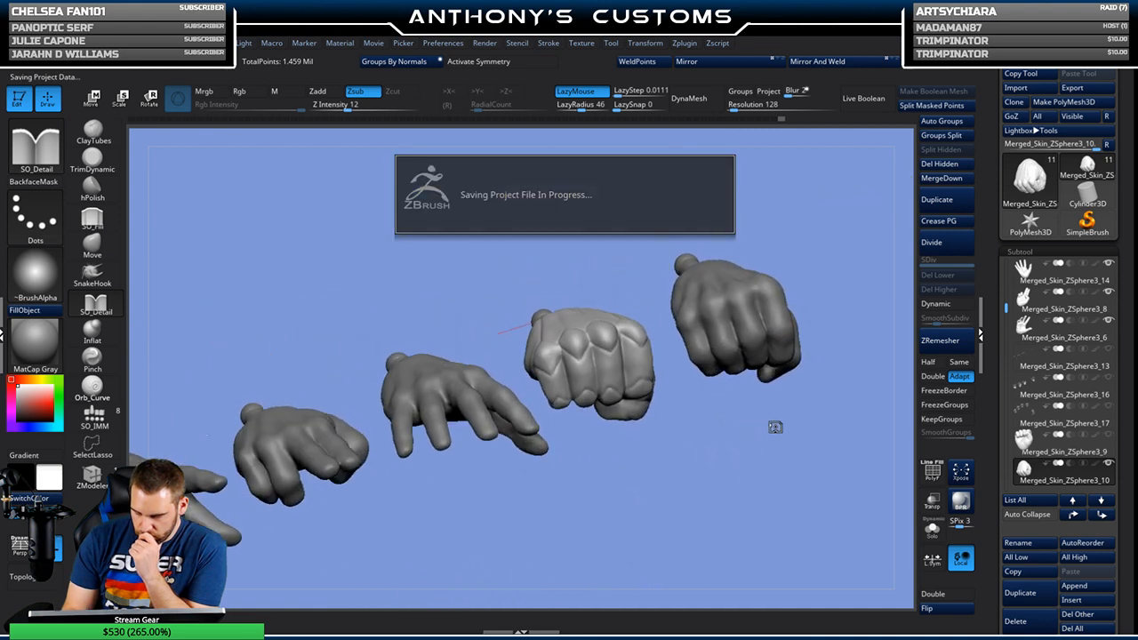
{"action": "left_click_drag", "start_coordinate": [775, 429], "coordinate": [776, 425]}
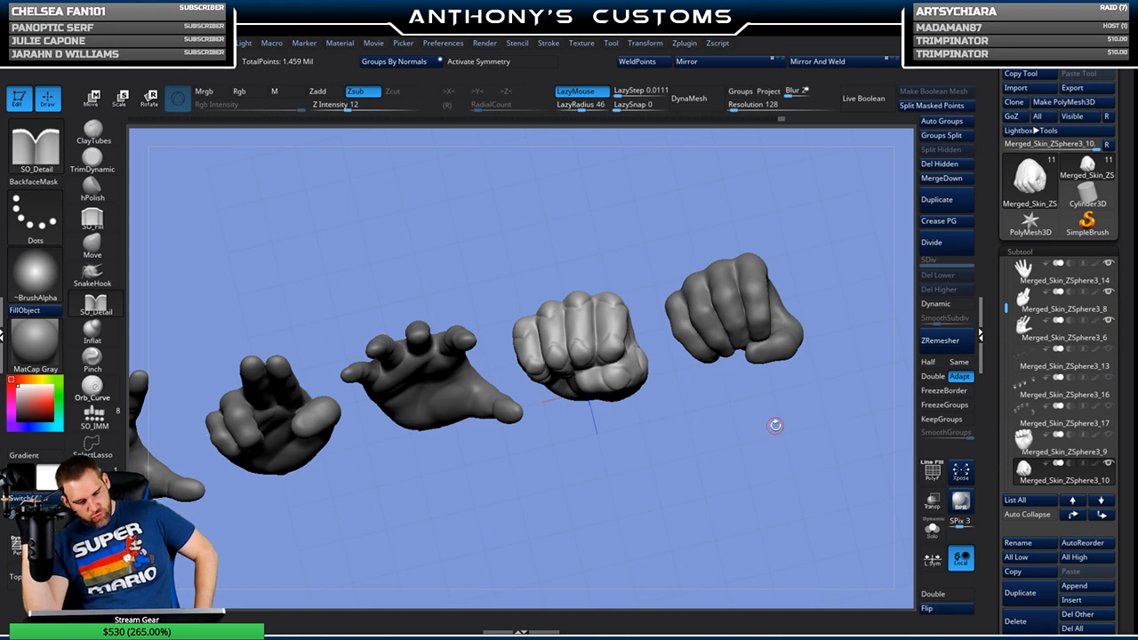
{"action": "left_click_drag", "start_coordinate": [680, 432], "coordinate": [595, 611]}
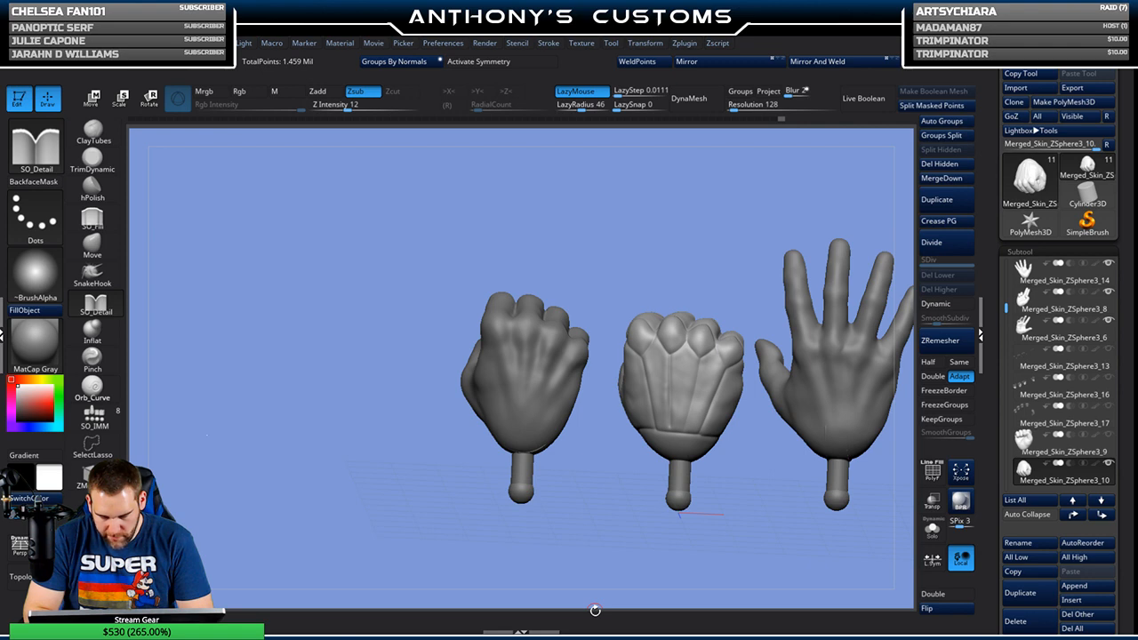
{"action": "left_click_drag", "start_coordinate": [628, 568], "coordinate": [690, 516]}
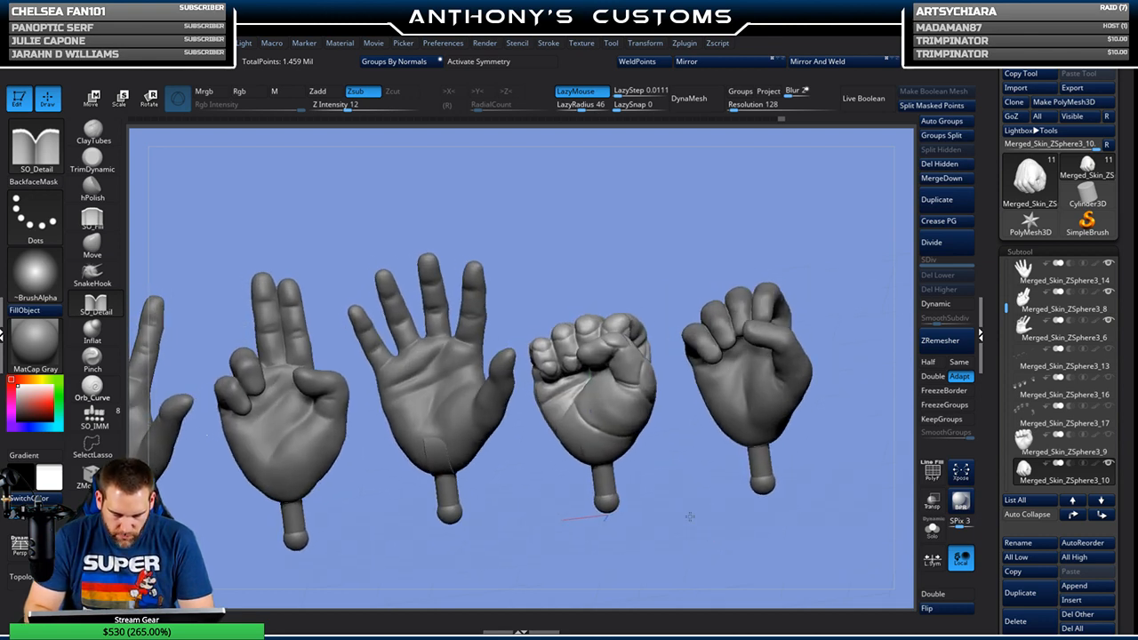
{"action": "mouse_move", "coordinate": [690, 517]}
{"action": "left_mouse_down"}
{"action": "mouse_move", "coordinate": [778, 525]}
{"action": "mouse_move", "coordinate": [699, 522]}
{"action": "left_mouse_up"}
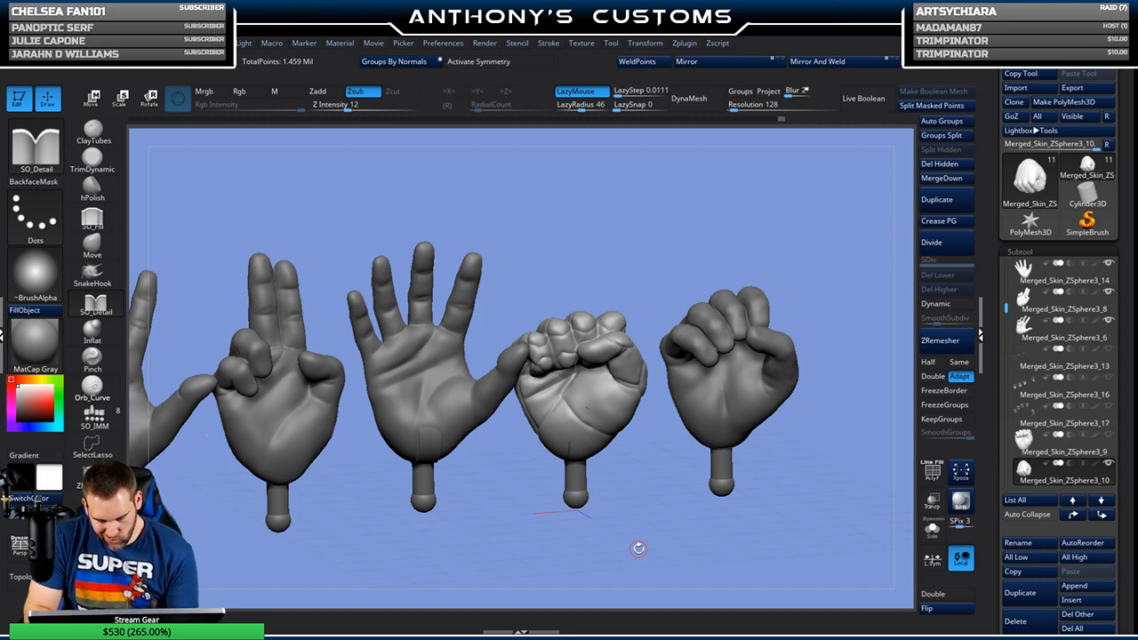
Step: Isolate the detailed fist with Solo and roll its undo history back to the state before the crease carving
{"action": "left_click", "coordinate": [932, 531]}
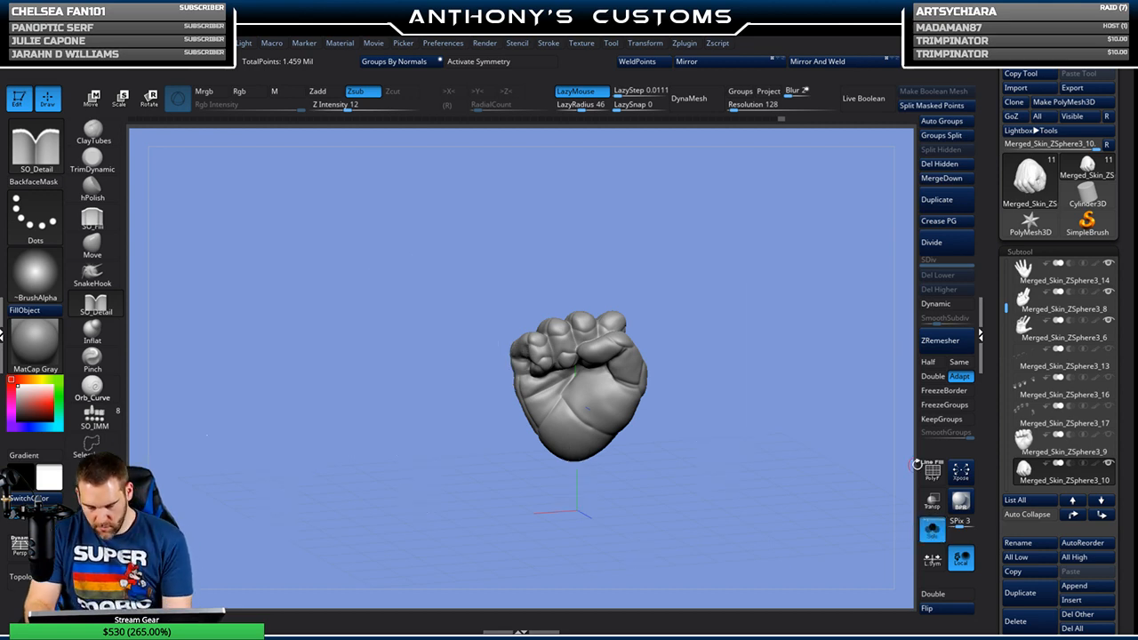
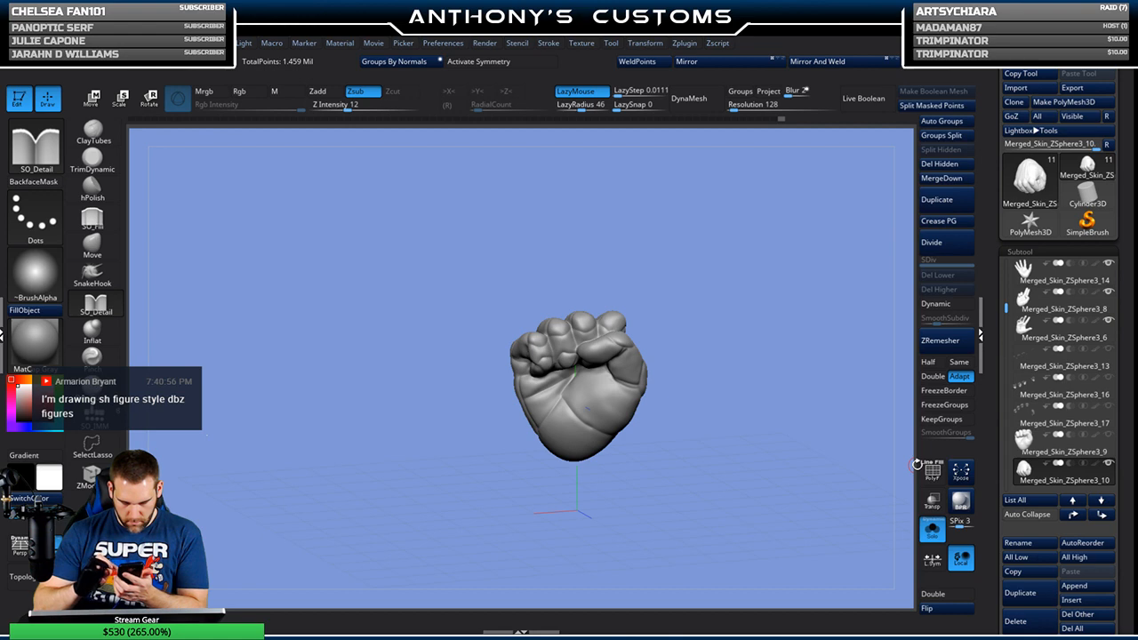
{"action": "left_click_drag", "start_coordinate": [917, 463], "coordinate": [751, 427]}
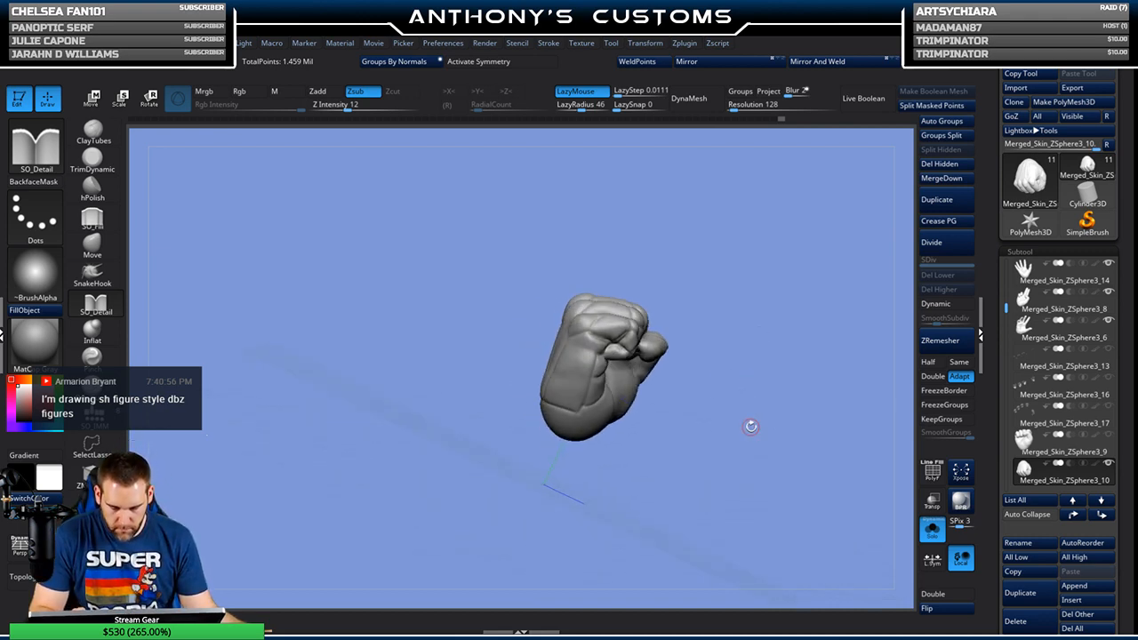
{"action": "key", "text": "ctrl"}
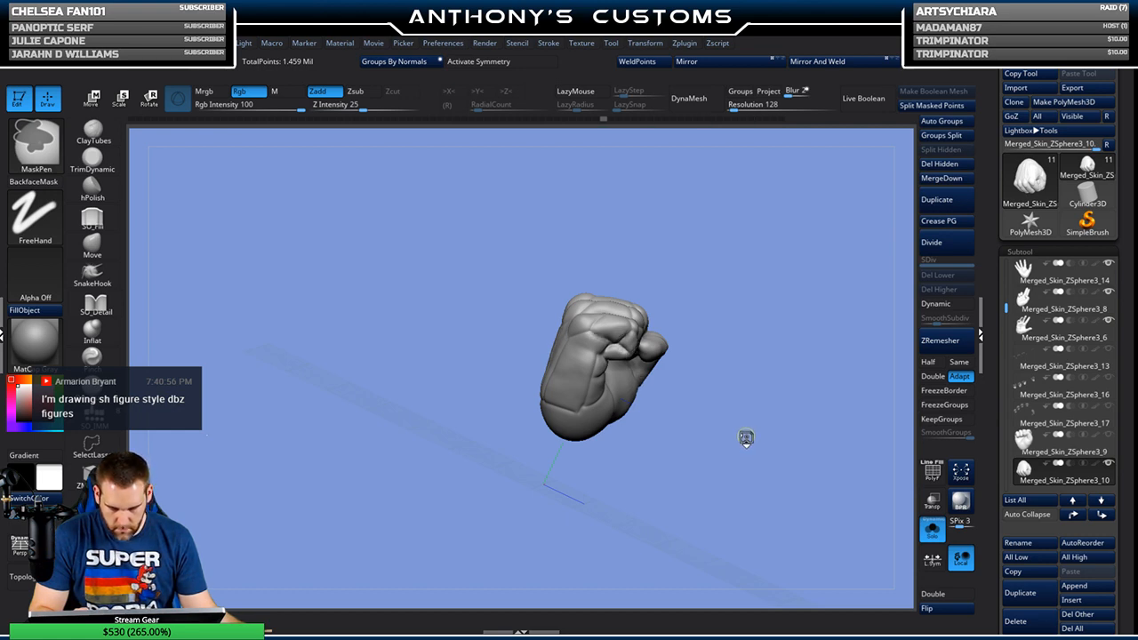
{"action": "mouse_move", "coordinate": [745, 436]}
{"action": "left_mouse_down"}
{"action": "mouse_move", "coordinate": [724, 361]}
{"action": "mouse_move", "coordinate": [776, 397]}
{"action": "mouse_move", "coordinate": [801, 394]}
{"action": "mouse_move", "coordinate": [712, 398]}
{"action": "left_mouse_up"}
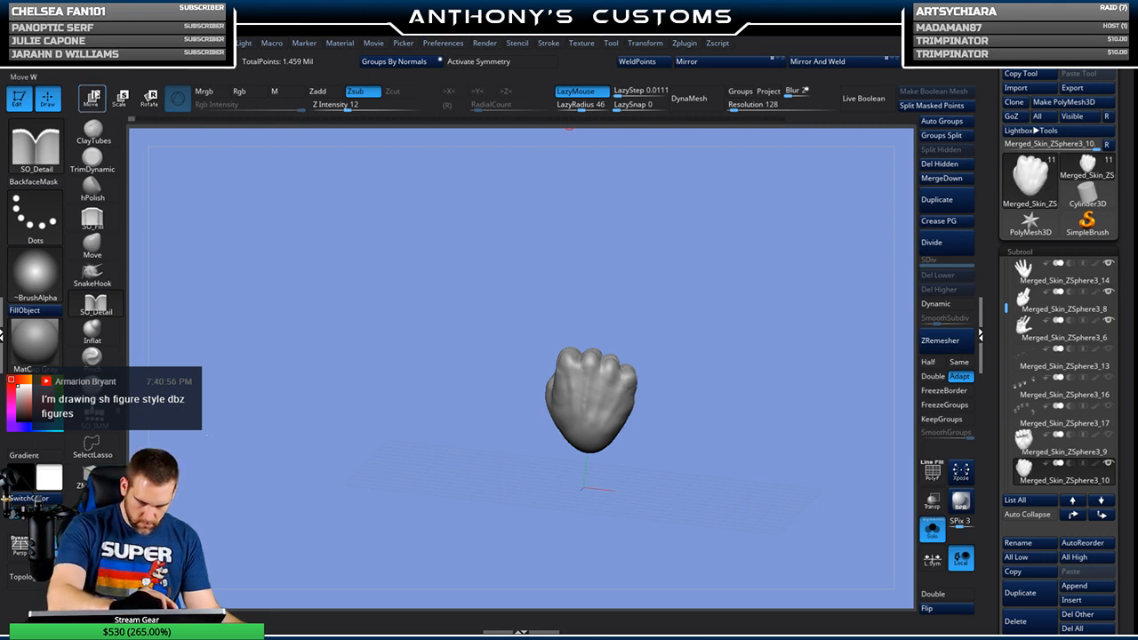
{"action": "left_click_drag", "start_coordinate": [737, 457], "coordinate": [748, 507]}
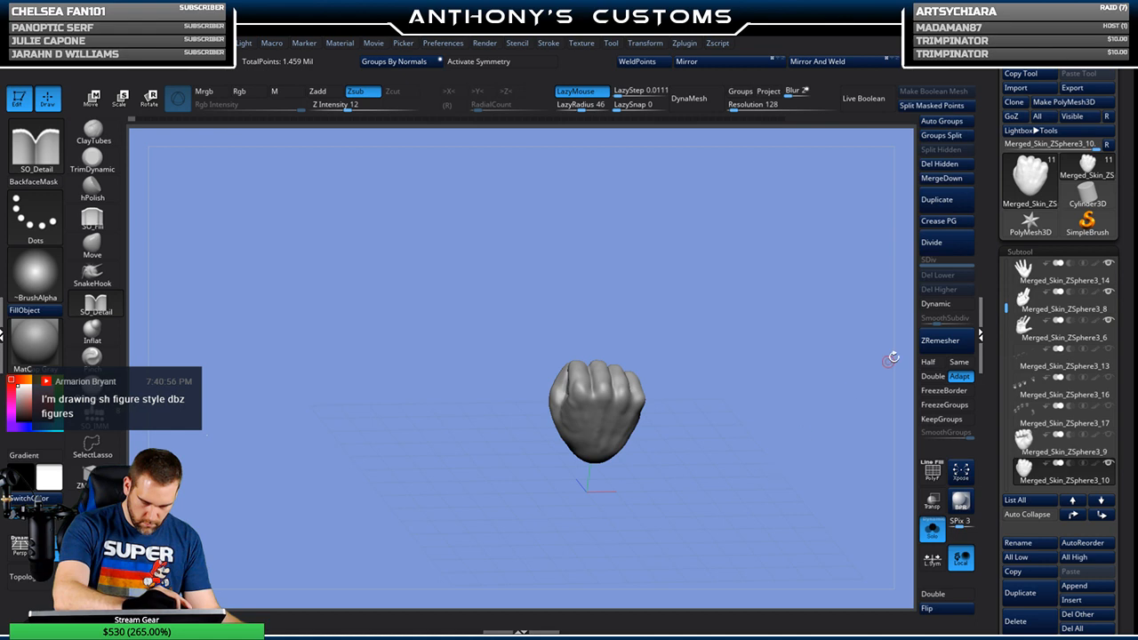
Step: Remesh the plain fist with ZRemesher set to Half and check the new topology with the polyframe
{"action": "left_click", "coordinate": [937, 365]}
{"action": "left_click", "coordinate": [941, 340]}
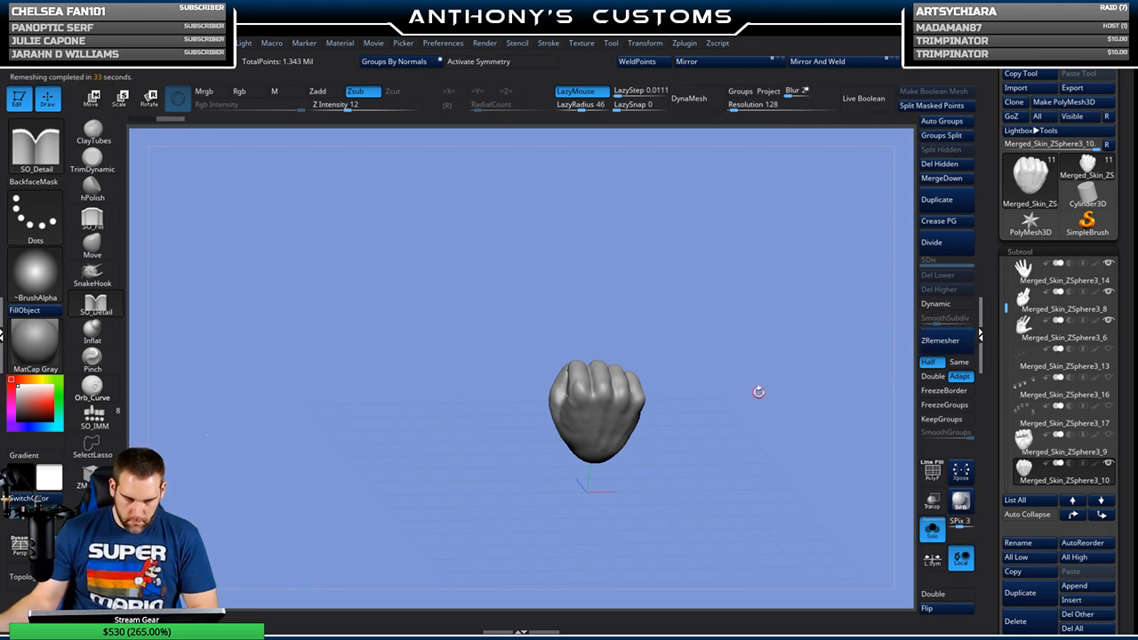
{"action": "key", "text": "shift+f"}
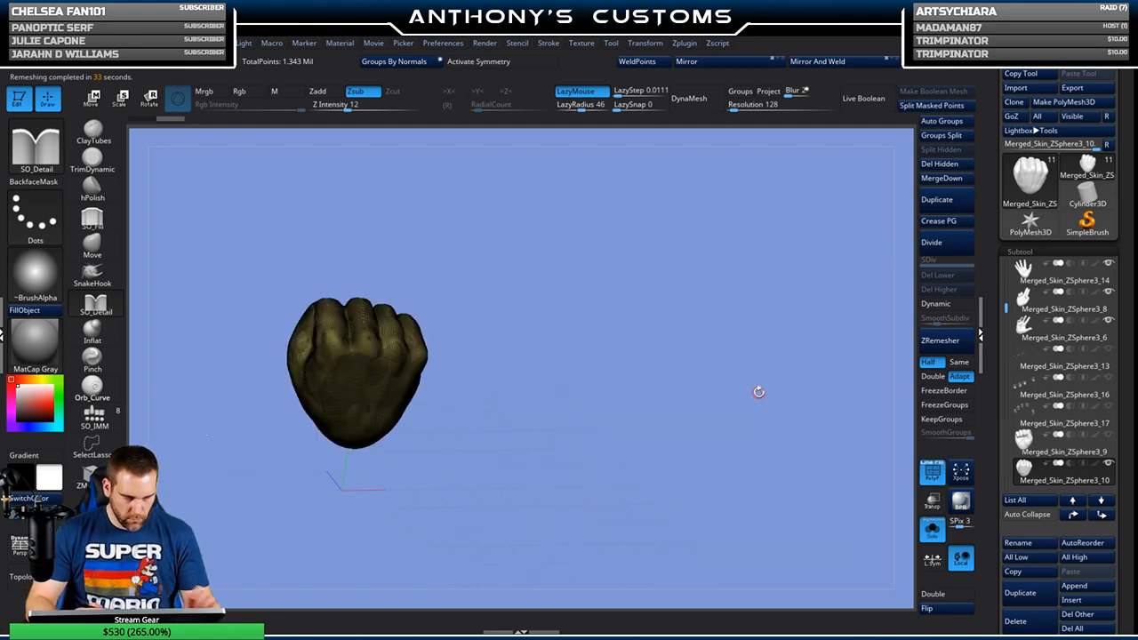
{"action": "key", "text": "f"}
{"action": "key", "text": "shift+f"}
Step: Inspect the back and palm of the remeshed fist, and run ZRemesher at Half a second time
{"action": "left_click_drag", "start_coordinate": [804, 365], "coordinate": [791, 290]}
{"action": "mouse_move", "coordinate": [747, 336]}
{"action": "left_mouse_down", "text": "alt"}
{"action": "mouse_move", "coordinate": [788, 333]}
{"action": "mouse_move", "coordinate": [768, 334]}
{"action": "left_mouse_up", "text": "alt"}
{"action": "key", "text": "space"}
{"action": "key", "text": "shift"}
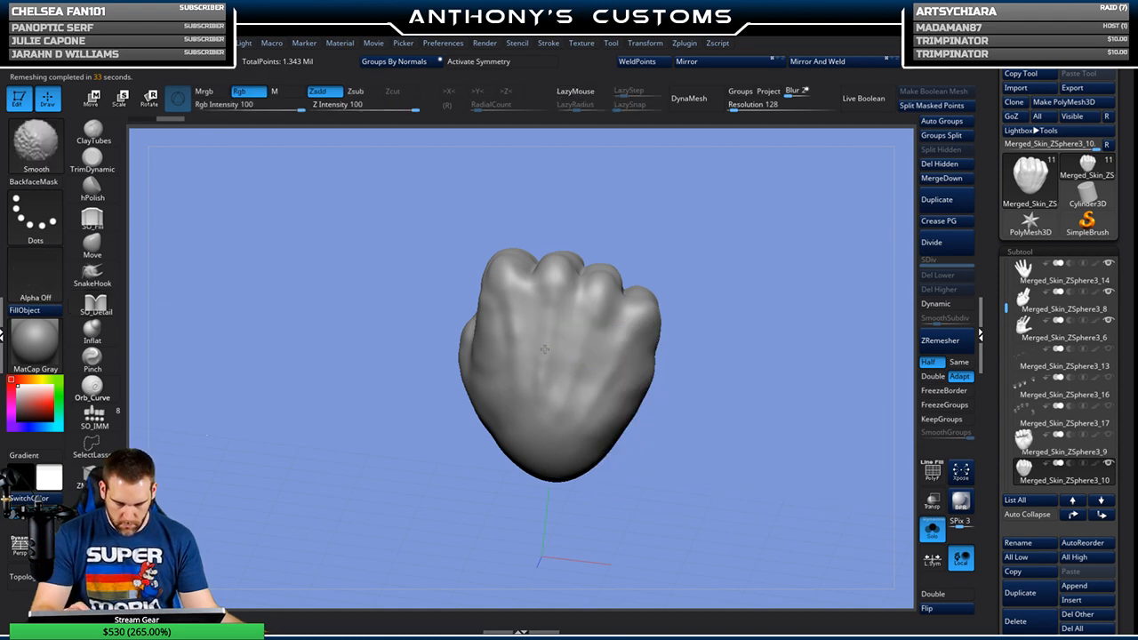
{"action": "left_click_drag", "start_coordinate": [750, 279], "coordinate": [856, 301]}
{"action": "left_click", "coordinate": [940, 341]}
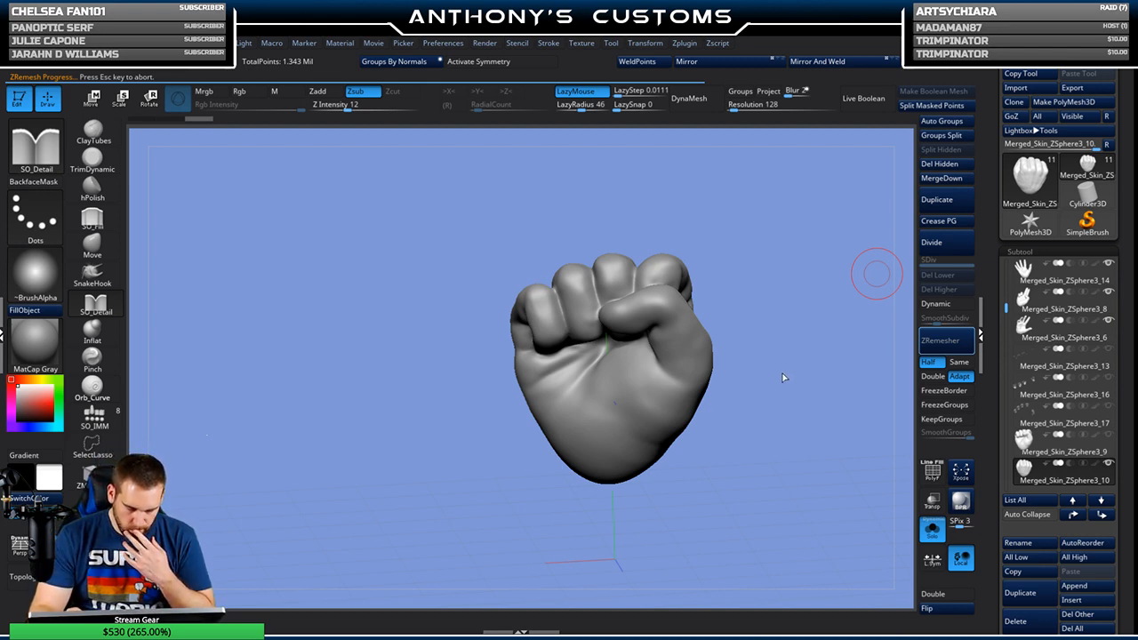
Step: Smooth the thumb side of the fist around the thumb base and the index finger's curl
{"action": "mouse_move", "coordinate": [783, 378]}
{"action": "left_mouse_down"}
{"action": "mouse_move", "coordinate": [748, 393]}
{"action": "mouse_move", "coordinate": [712, 371]}
{"action": "mouse_move", "coordinate": [706, 347]}
{"action": "left_mouse_up"}
{"action": "left_click_drag", "start_coordinate": [747, 382], "coordinate": [717, 388]}
{"action": "mouse_move", "coordinate": [599, 405]}
{"action": "left_mouse_down", "text": "shift"}
{"action": "mouse_move", "coordinate": [621, 347]}
{"action": "mouse_move", "coordinate": [601, 384]}
{"action": "mouse_move", "coordinate": [594, 296]}
{"action": "mouse_move", "coordinate": [564, 393]}
{"action": "mouse_move", "coordinate": [549, 336]}
{"action": "left_mouse_up", "text": "shift"}
{"action": "left_click_drag", "start_coordinate": [496, 362], "coordinate": [484, 374], "text": "shift"}
{"action": "left_click_drag", "start_coordinate": [706, 279], "coordinate": [780, 305]}
{"action": "left_click_drag", "start_coordinate": [564, 393], "coordinate": [558, 401], "text": "shift"}
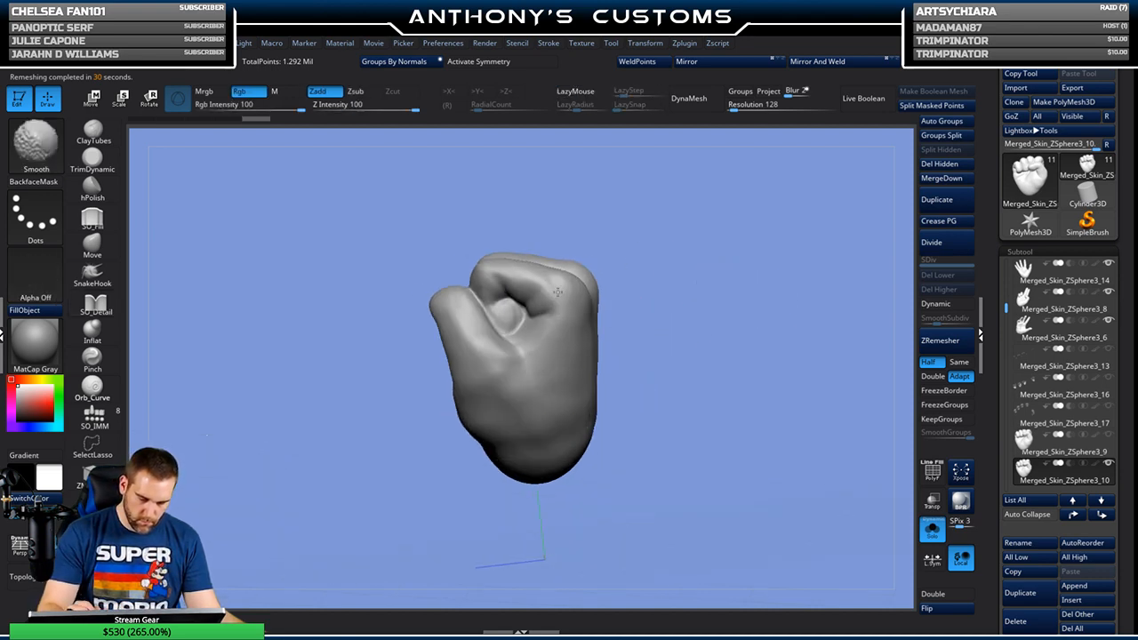
{"action": "left_click_drag", "start_coordinate": [643, 284], "coordinate": [643, 305]}
{"action": "left_click_drag", "start_coordinate": [507, 284], "coordinate": [545, 310], "text": "shift"}
{"action": "left_click_drag", "start_coordinate": [474, 343], "coordinate": [516, 376], "text": "shift"}
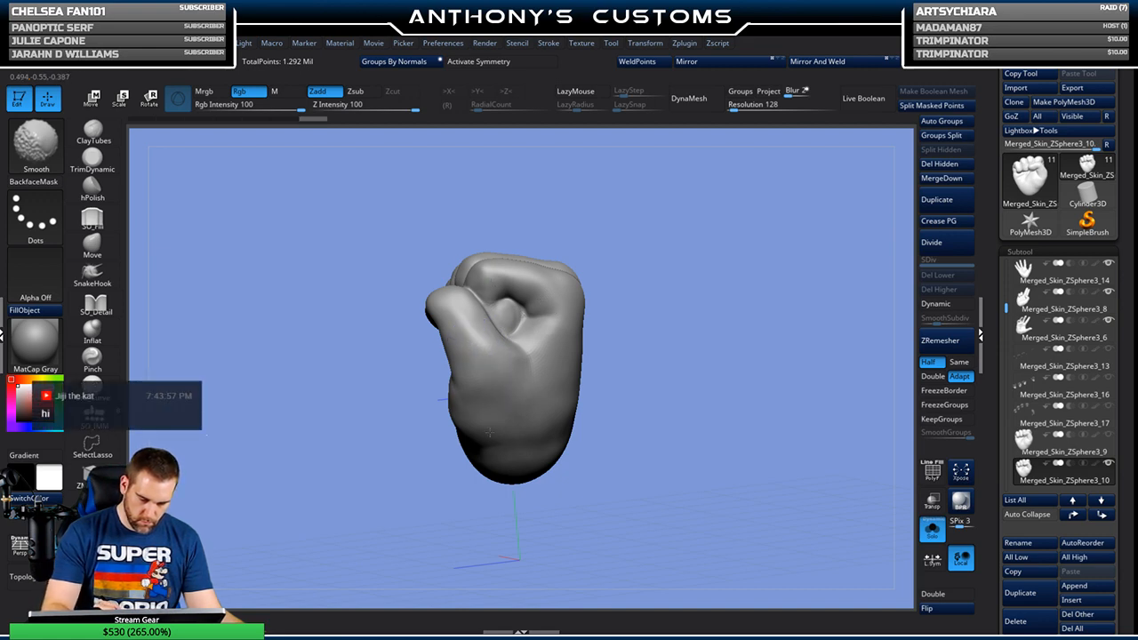
Step: Smooth the palm folds below the little and ring fingers
{"action": "mouse_move", "coordinate": [654, 329]}
{"action": "left_mouse_down"}
{"action": "mouse_move", "coordinate": [703, 313]}
{"action": "mouse_move", "coordinate": [753, 318]}
{"action": "mouse_move", "coordinate": [767, 298]}
{"action": "mouse_move", "coordinate": [784, 307]}
{"action": "left_mouse_up"}
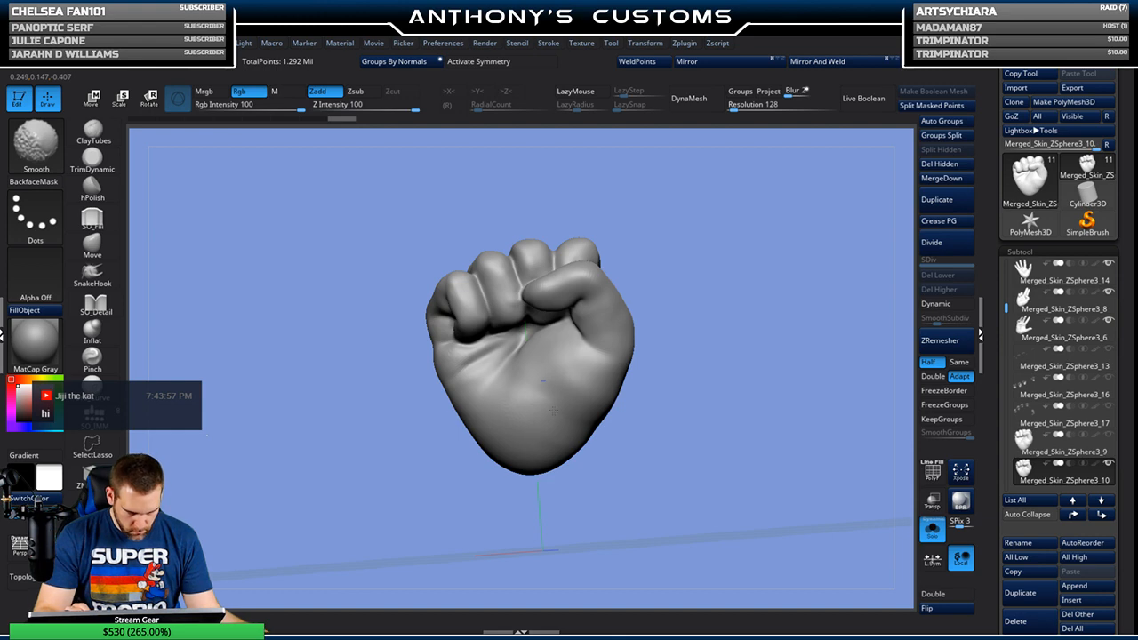
{"action": "left_click_drag", "start_coordinate": [509, 348], "coordinate": [468, 375], "text": "shift"}
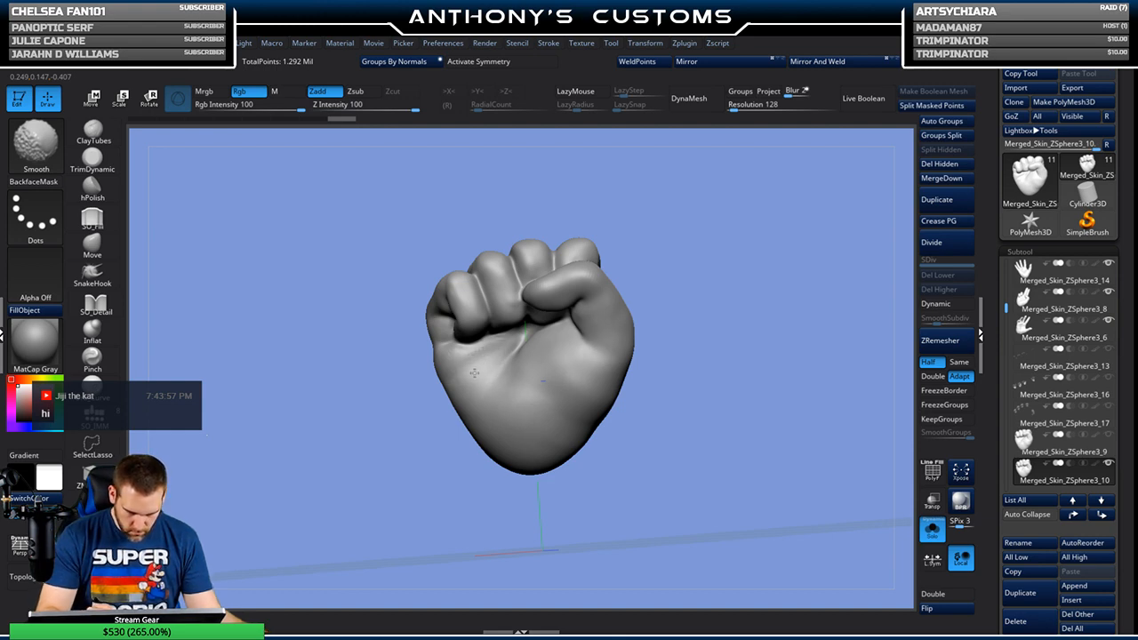
{"action": "left_click_drag", "start_coordinate": [654, 298], "coordinate": [709, 259]}
{"action": "mouse_move", "coordinate": [453, 346]}
{"action": "left_mouse_down", "text": "shift"}
{"action": "mouse_move", "coordinate": [442, 336]}
{"action": "mouse_move", "coordinate": [462, 330]}
{"action": "left_mouse_up", "text": "shift"}
Step: Smooth the thumb mound and the lower part of the fist toward the wrist end
{"action": "left_click_drag", "start_coordinate": [682, 250], "coordinate": [682, 287]}
{"action": "mouse_move", "coordinate": [729, 243]}
{"action": "left_mouse_down"}
{"action": "mouse_move", "coordinate": [719, 224]}
{"action": "mouse_move", "coordinate": [703, 236]}
{"action": "mouse_move", "coordinate": [686, 344]}
{"action": "mouse_move", "coordinate": [737, 275]}
{"action": "mouse_move", "coordinate": [737, 333]}
{"action": "mouse_move", "coordinate": [747, 323]}
{"action": "mouse_move", "coordinate": [703, 333]}
{"action": "left_mouse_up"}
{"action": "mouse_move", "coordinate": [564, 328]}
{"action": "left_mouse_down", "text": "shift"}
{"action": "mouse_move", "coordinate": [581, 342]}
{"action": "mouse_move", "coordinate": [569, 391]}
{"action": "mouse_move", "coordinate": [523, 342]}
{"action": "mouse_move", "coordinate": [528, 418]}
{"action": "left_mouse_up", "text": "shift"}
{"action": "left_click_drag", "start_coordinate": [465, 409], "coordinate": [498, 443], "text": "shift"}
{"action": "mouse_move", "coordinate": [701, 360]}
{"action": "left_mouse_down"}
{"action": "mouse_move", "coordinate": [685, 241]}
{"action": "mouse_move", "coordinate": [699, 338]}
{"action": "mouse_move", "coordinate": [702, 314]}
{"action": "mouse_move", "coordinate": [757, 280]}
{"action": "mouse_move", "coordinate": [655, 265]}
{"action": "left_mouse_up"}
{"action": "key", "text": "shift"}
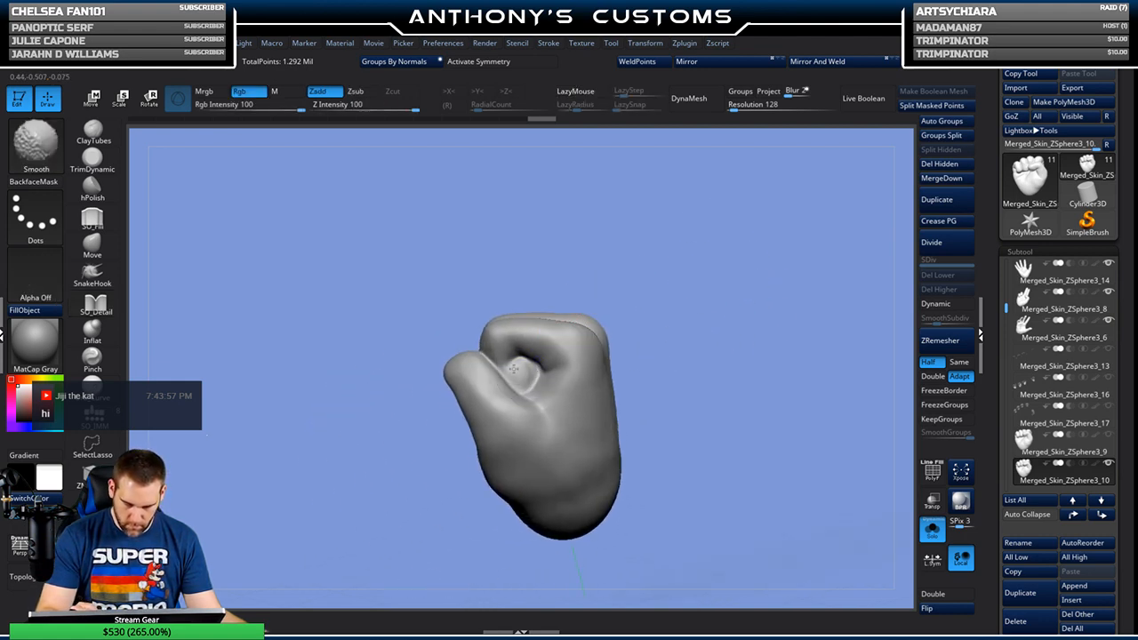
{"action": "mouse_move", "coordinate": [739, 329]}
{"action": "left_mouse_down"}
{"action": "mouse_move", "coordinate": [755, 318]}
{"action": "mouse_move", "coordinate": [722, 362]}
{"action": "left_mouse_up"}
{"action": "left_click_drag", "start_coordinate": [722, 362], "coordinate": [735, 264], "text": "alt"}
{"action": "left_click_drag", "start_coordinate": [579, 372], "coordinate": [517, 382], "text": "shift"}
Step: Check the mesh with the polyframe and smooth the knuckles and backs of the curled fingers
{"action": "mouse_move", "coordinate": [681, 326]}
{"action": "left_mouse_down"}
{"action": "mouse_move", "coordinate": [762, 303]}
{"action": "mouse_move", "coordinate": [712, 311]}
{"action": "mouse_move", "coordinate": [737, 266]}
{"action": "left_mouse_up"}
{"action": "key", "text": "shift+f"}
{"action": "key", "text": "shift+f"}
{"action": "mouse_move", "coordinate": [708, 294]}
{"action": "left_mouse_down"}
{"action": "mouse_move", "coordinate": [694, 311]}
{"action": "mouse_move", "coordinate": [701, 336]}
{"action": "mouse_move", "coordinate": [732, 338]}
{"action": "mouse_move", "coordinate": [714, 300]}
{"action": "mouse_move", "coordinate": [623, 385]}
{"action": "left_mouse_up"}
{"action": "key", "text": "shift+f"}
{"action": "key", "text": "shift+f"}
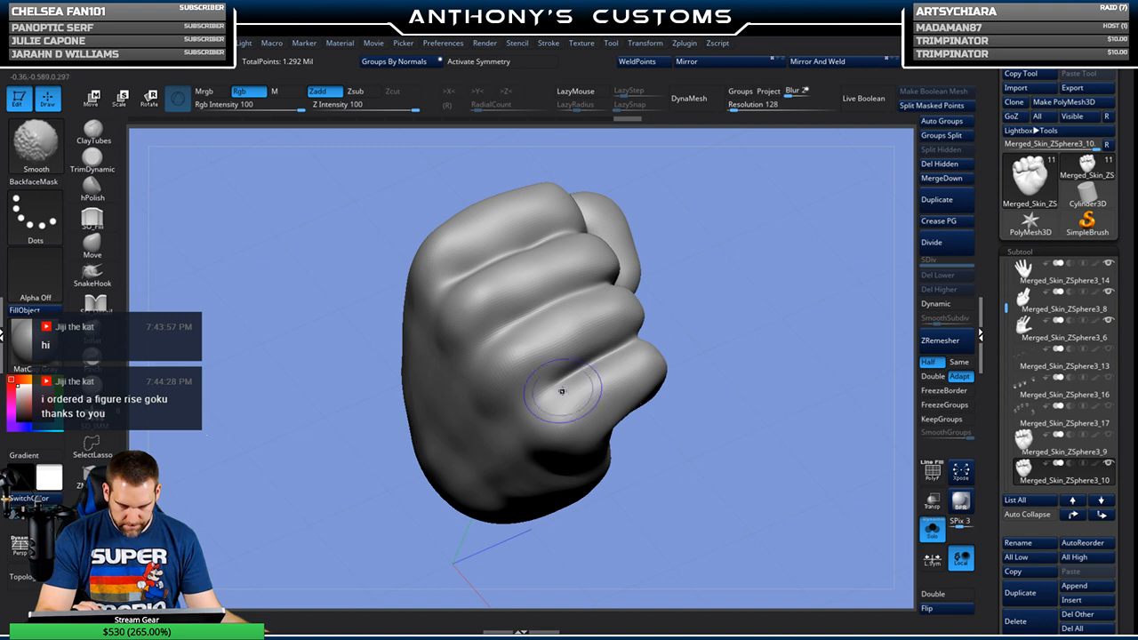
{"action": "left_click_drag", "start_coordinate": [503, 349], "coordinate": [532, 276], "text": "shift"}
{"action": "left_click_drag", "start_coordinate": [704, 218], "coordinate": [683, 307]}
{"action": "left_click_drag", "start_coordinate": [433, 262], "coordinate": [445, 242], "text": "shift"}
Step: Switch to the Move brush, adjust its draw size and reshape the curled fingers
{"action": "mouse_move", "coordinate": [742, 323]}
{"action": "left_mouse_down"}
{"action": "mouse_move", "coordinate": [744, 269]}
{"action": "mouse_move", "coordinate": [773, 285]}
{"action": "mouse_move", "coordinate": [782, 231]}
{"action": "mouse_move", "coordinate": [645, 297]}
{"action": "mouse_move", "coordinate": [739, 399]}
{"action": "mouse_move", "coordinate": [709, 333]}
{"action": "mouse_move", "coordinate": [757, 282]}
{"action": "mouse_move", "coordinate": [768, 373]}
{"action": "mouse_move", "coordinate": [788, 285]}
{"action": "mouse_move", "coordinate": [776, 313]}
{"action": "mouse_move", "coordinate": [785, 328]}
{"action": "mouse_move", "coordinate": [676, 302]}
{"action": "left_mouse_up"}
{"action": "key", "text": "b"}
{"action": "key", "text": "m"}
{"action": "key", "text": "v"}
{"action": "right_click", "coordinate": [749, 293]}
{"action": "left_click_drag", "start_coordinate": [749, 300], "coordinate": [765, 299]}
{"action": "left_click_drag", "start_coordinate": [646, 325], "coordinate": [650, 334]}
{"action": "left_click_drag", "start_coordinate": [644, 284], "coordinate": [633, 262]}
Step: Refine the shape of the thumb and its base with the resized Move brush
{"action": "left_click_drag", "start_coordinate": [786, 311], "coordinate": [695, 334]}
{"action": "right_click_drag", "start_coordinate": [695, 335], "coordinate": [714, 318]}
{"action": "right_click_drag", "start_coordinate": [725, 397], "coordinate": [548, 442]}
{"action": "key", "text": "space"}
{"action": "left_click_drag", "start_coordinate": [546, 430], "coordinate": [535, 430]}
{"action": "right_click_drag", "start_coordinate": [550, 400], "coordinate": [662, 378]}
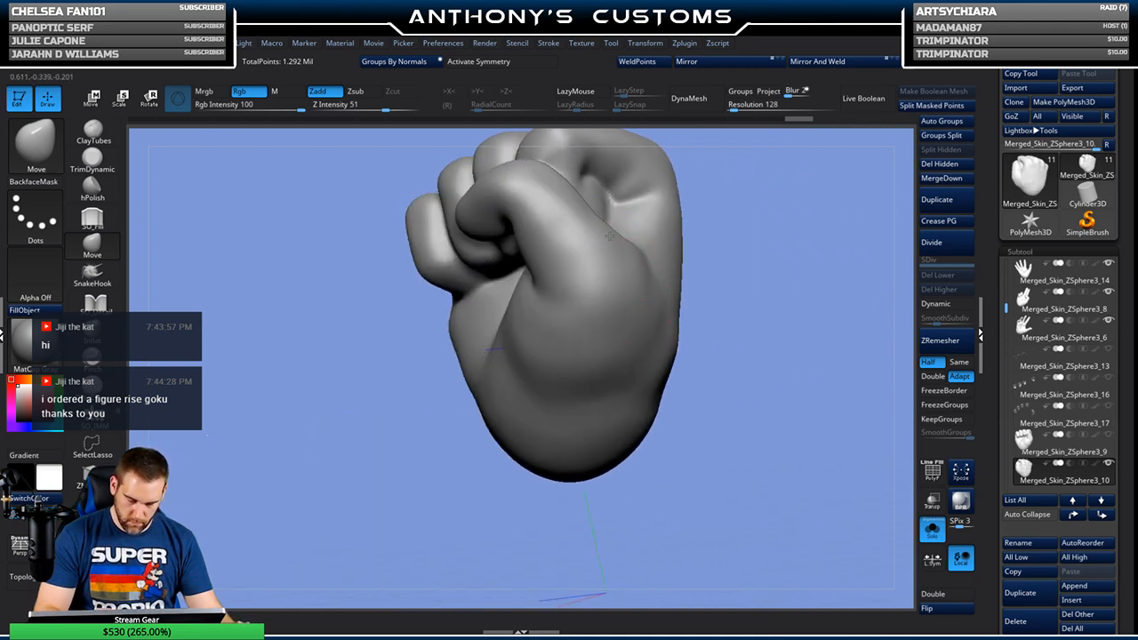
{"action": "mouse_move", "coordinate": [609, 245]}
{"action": "right_mouse_down"}
{"action": "mouse_move", "coordinate": [623, 240]}
{"action": "mouse_move", "coordinate": [604, 236]}
{"action": "mouse_move", "coordinate": [613, 251]}
{"action": "mouse_move", "coordinate": [597, 257]}
{"action": "right_mouse_up"}
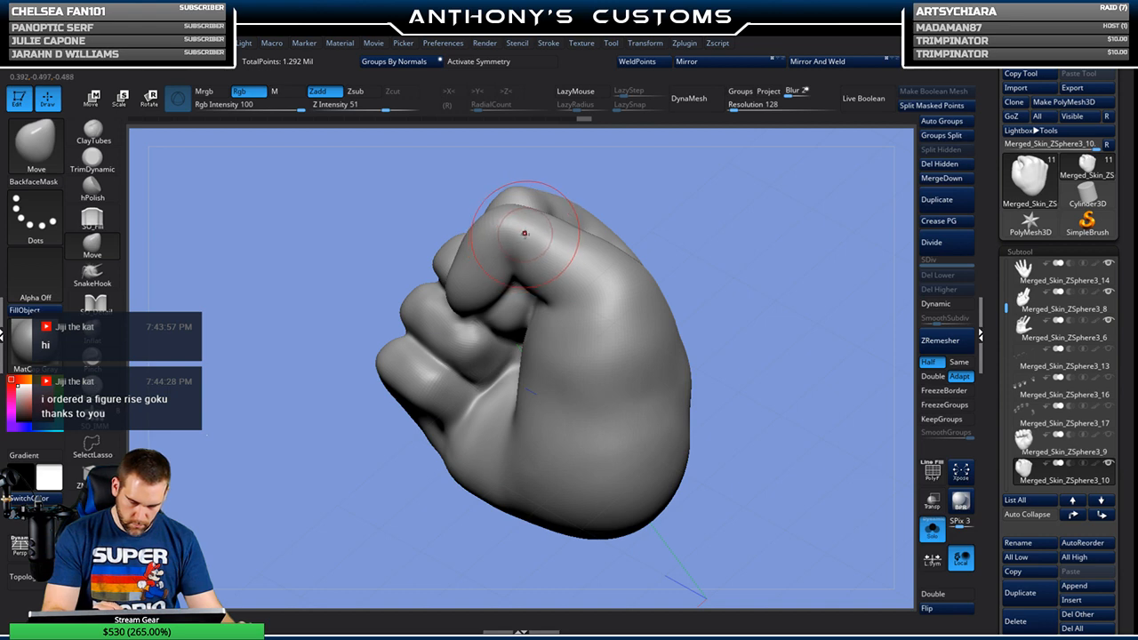
{"action": "right_click_drag", "start_coordinate": [714, 178], "coordinate": [784, 284]}
Step: Set the draw size to 207 and smooth the tendon ridges out of the back of the hand
{"action": "mouse_move", "coordinate": [823, 343]}
{"action": "right_mouse_down", "text": "ctrl"}
{"action": "mouse_move", "coordinate": [777, 264]}
{"action": "mouse_move", "coordinate": [809, 314]}
{"action": "mouse_move", "coordinate": [812, 356]}
{"action": "mouse_move", "coordinate": [780, 449]}
{"action": "mouse_move", "coordinate": [678, 424]}
{"action": "mouse_move", "coordinate": [610, 371]}
{"action": "mouse_move", "coordinate": [666, 356]}
{"action": "mouse_move", "coordinate": [741, 473]}
{"action": "mouse_move", "coordinate": [724, 249]}
{"action": "mouse_move", "coordinate": [714, 455]}
{"action": "mouse_move", "coordinate": [709, 377]}
{"action": "right_mouse_up", "text": "ctrl"}
{"action": "right_click", "coordinate": [719, 322]}
{"action": "left_click_drag", "start_coordinate": [719, 323], "coordinate": [732, 323]}
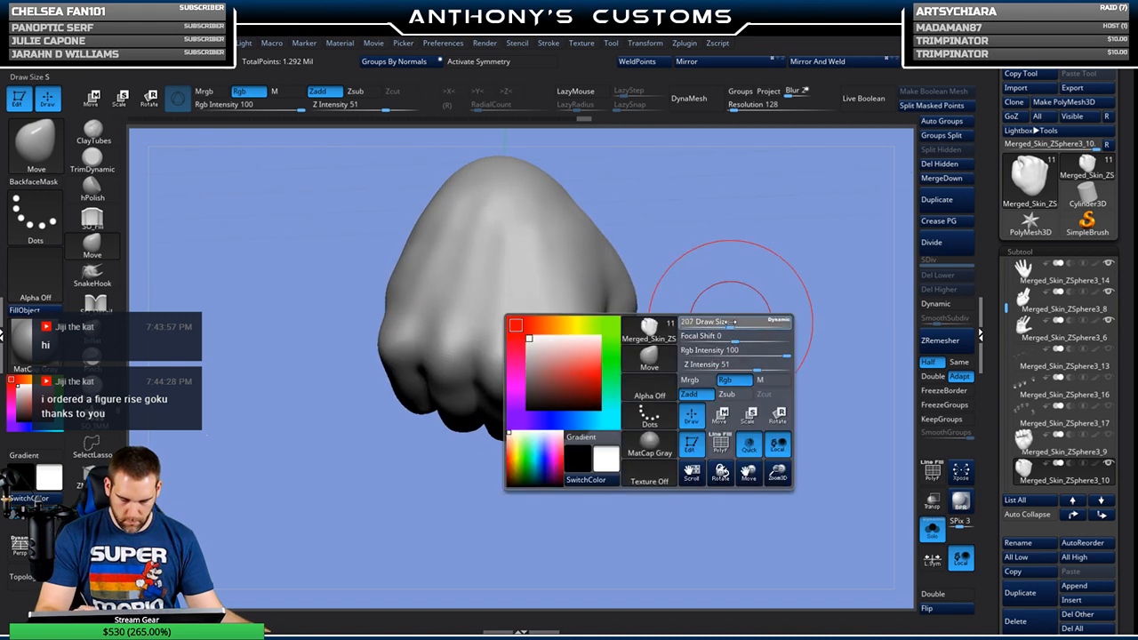
{"action": "left_click_drag", "start_coordinate": [560, 249], "coordinate": [514, 277], "text": "shift"}
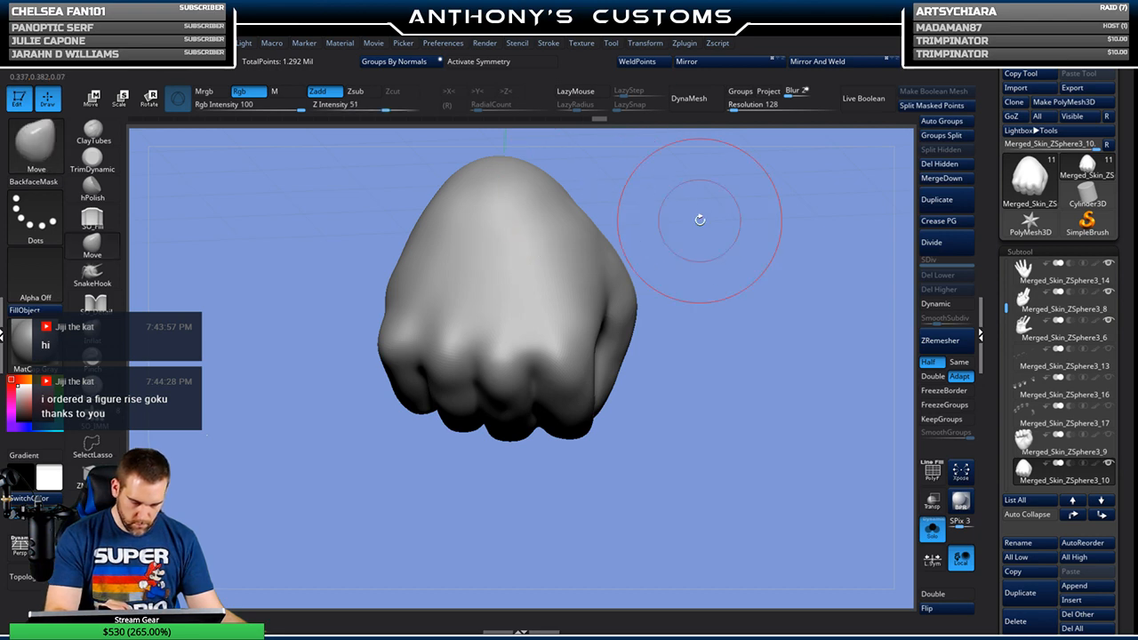
{"action": "right_click_drag", "start_coordinate": [699, 216], "coordinate": [691, 206]}
{"action": "right_click_drag", "start_coordinate": [777, 255], "coordinate": [752, 246]}
{"action": "mouse_move", "coordinate": [770, 364]}
{"action": "right_mouse_down"}
{"action": "mouse_move", "coordinate": [813, 255]}
{"action": "mouse_move", "coordinate": [854, 355]}
{"action": "mouse_move", "coordinate": [747, 242]}
{"action": "mouse_move", "coordinate": [723, 254]}
{"action": "right_mouse_up"}
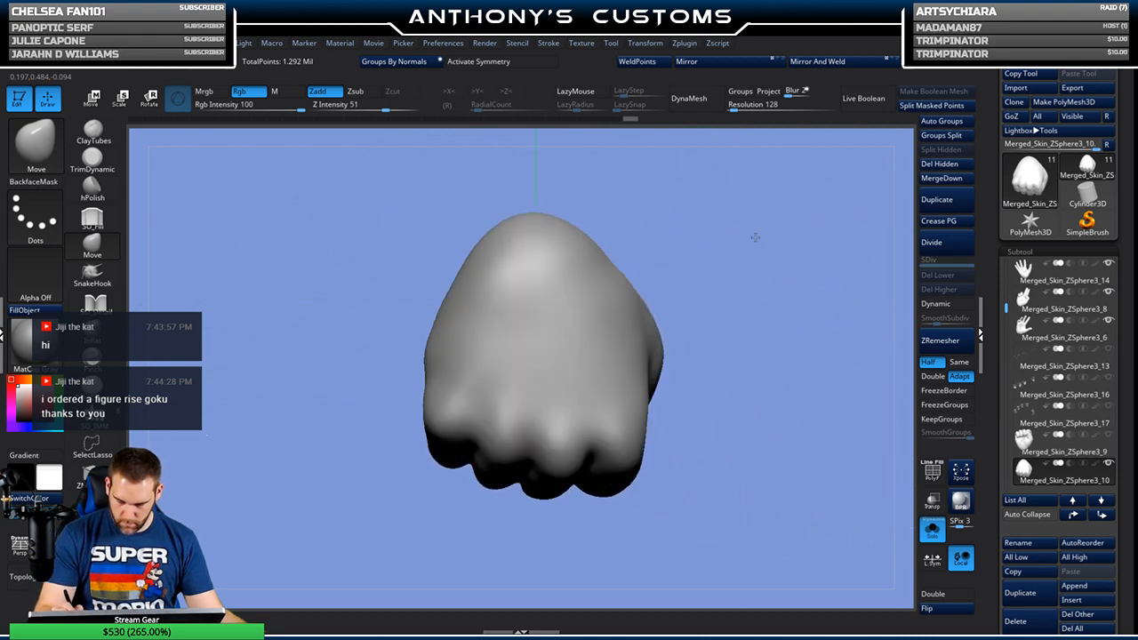
{"action": "left_click", "coordinate": [92, 133]}
{"action": "key", "text": "space"}
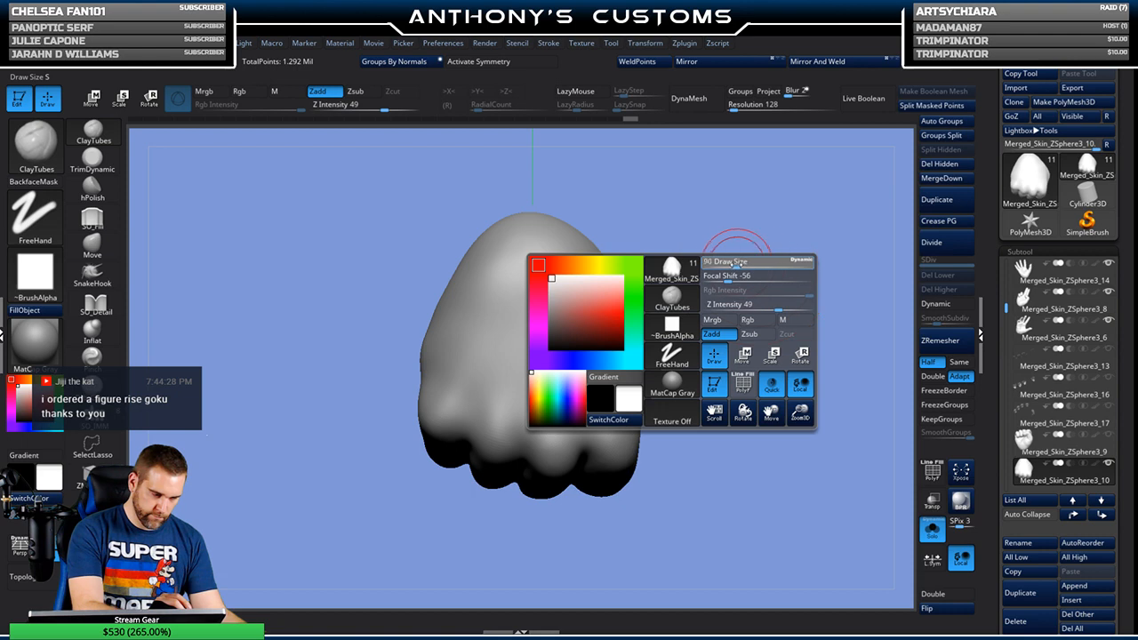
{"action": "right_click_drag", "start_coordinate": [732, 311], "coordinate": [789, 287]}
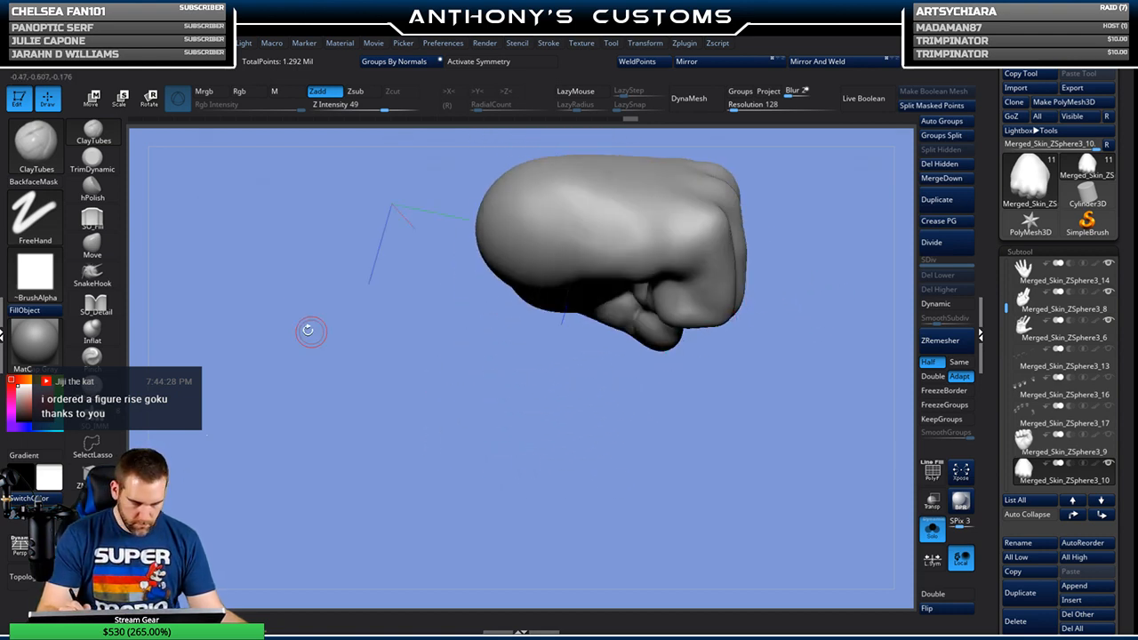
Step: Carve fold lines into the outer side of the little finger with the SO_Detail brush
{"action": "left_click", "coordinate": [95, 304]}
{"action": "right_click_drag", "start_coordinate": [627, 407], "coordinate": [668, 286]}
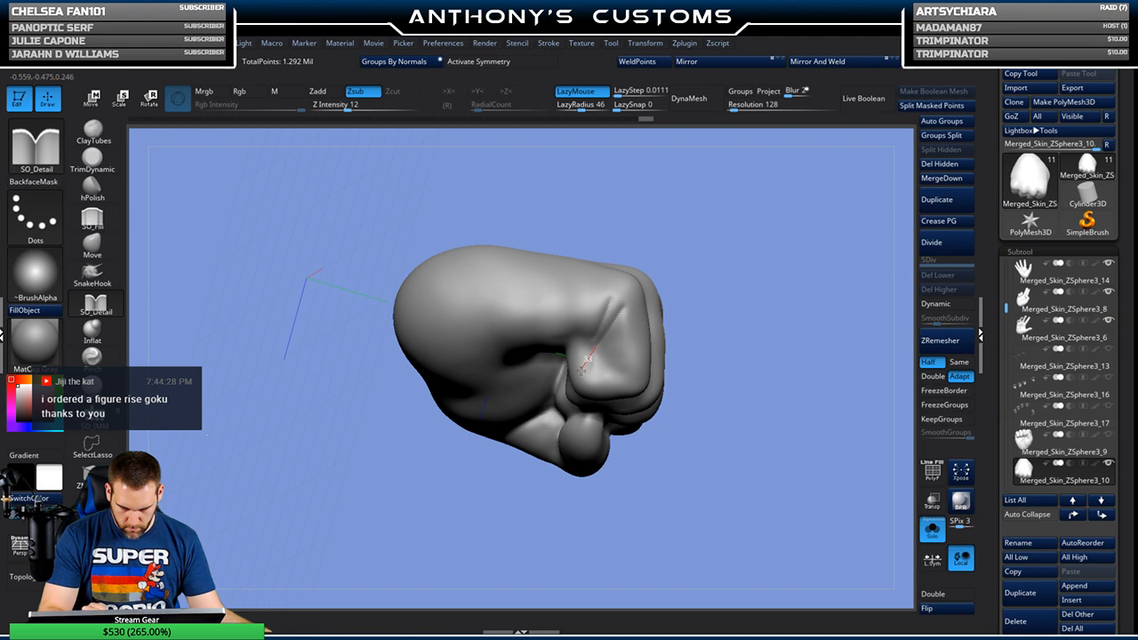
{"action": "right_click_drag", "start_coordinate": [694, 293], "coordinate": [732, 336]}
Step: Carve a round outline around the little finger's knuckle, undoing and redrawing strokes until it reads as a ball
{"action": "right_click_drag", "start_coordinate": [784, 305], "coordinate": [681, 311]}
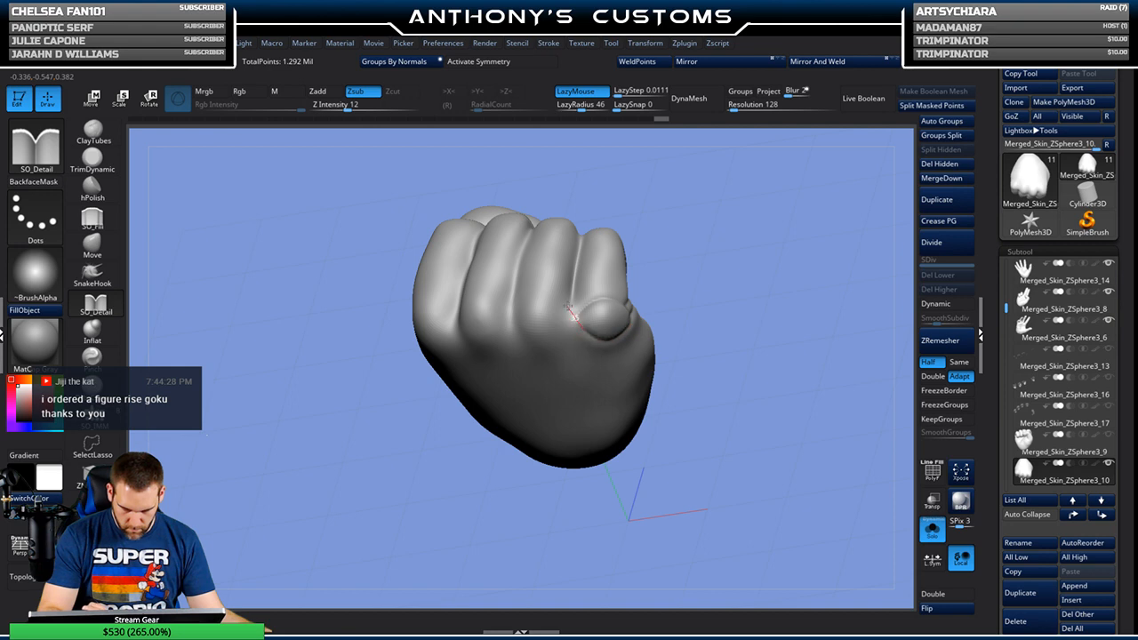
{"action": "right_click_drag", "start_coordinate": [690, 241], "coordinate": [780, 219]}
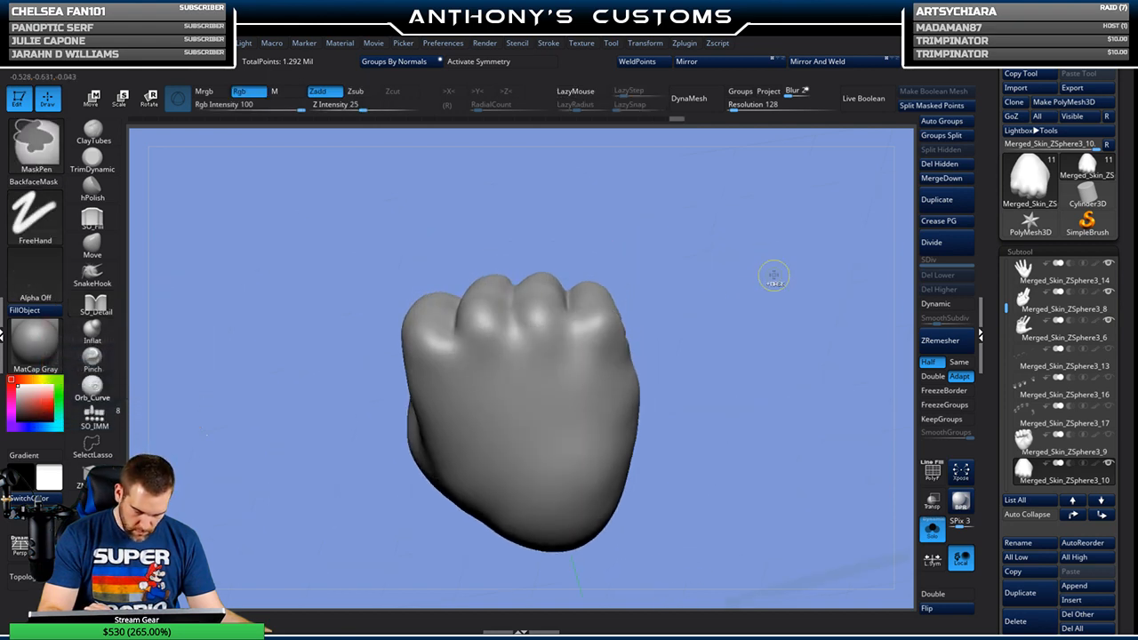
{"action": "right_click_drag", "start_coordinate": [731, 273], "coordinate": [610, 261]}
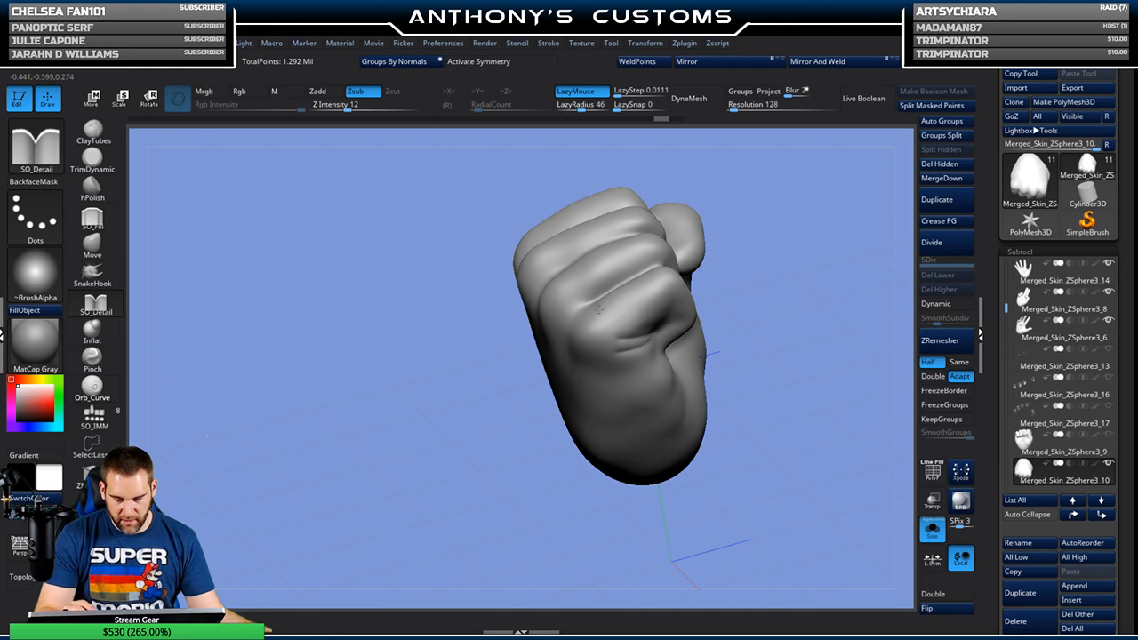
{"action": "right_click_drag", "start_coordinate": [610, 368], "coordinate": [595, 309]}
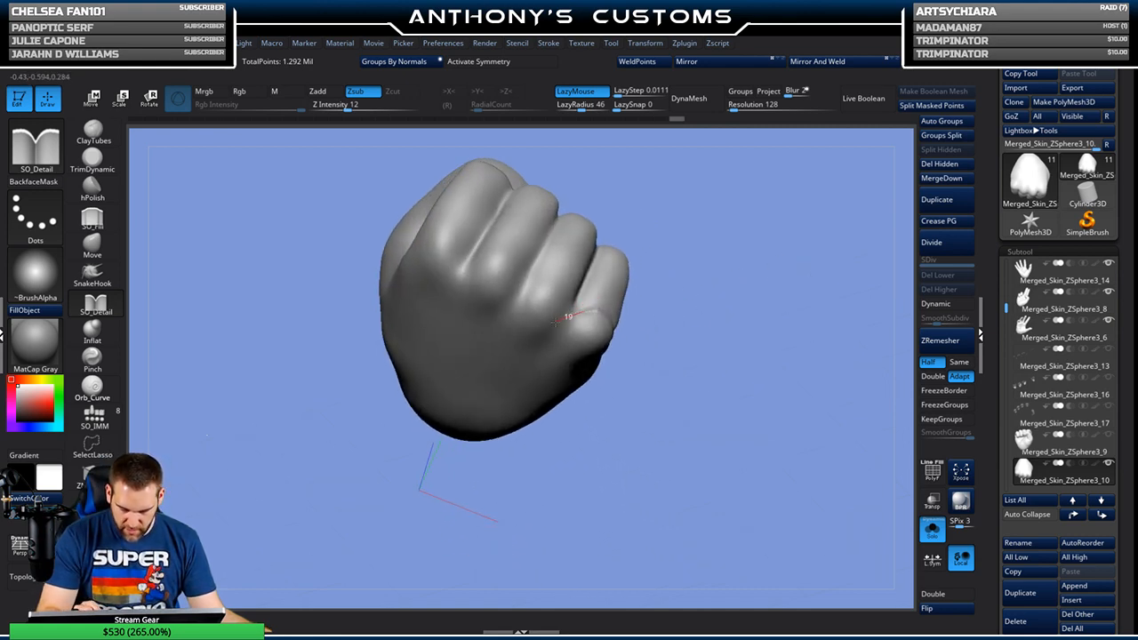
{"action": "mouse_move", "coordinate": [587, 370]}
{"action": "right_mouse_down"}
{"action": "mouse_move", "coordinate": [685, 344]}
{"action": "mouse_move", "coordinate": [580, 349]}
{"action": "right_mouse_up"}
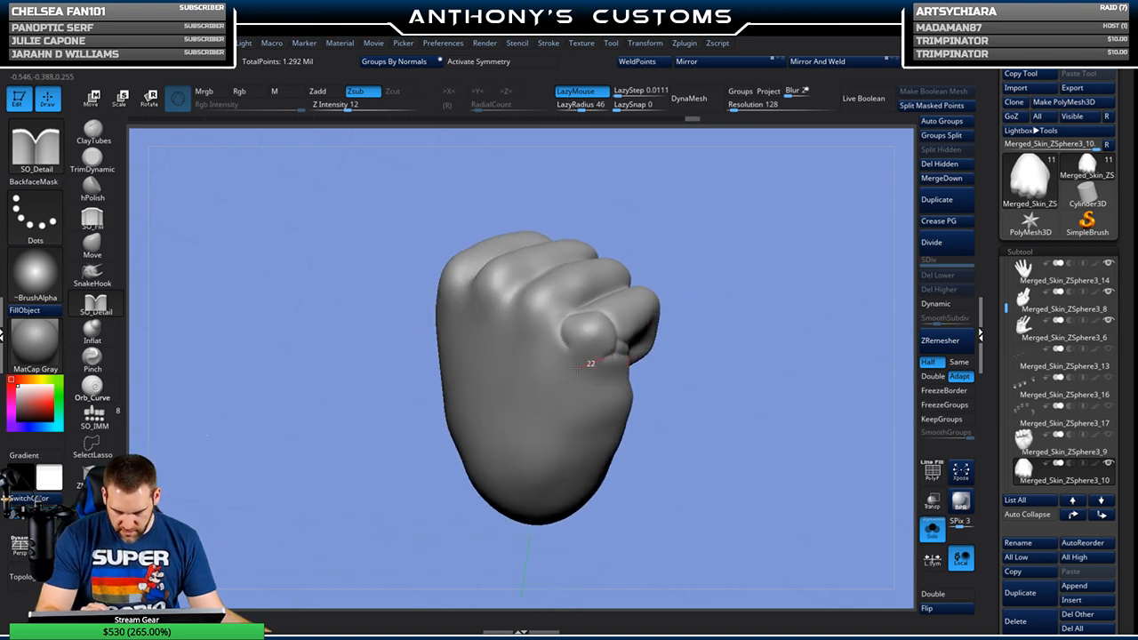
{"action": "mouse_move", "coordinate": [658, 246]}
{"action": "right_mouse_down"}
{"action": "mouse_move", "coordinate": [739, 237]}
{"action": "mouse_move", "coordinate": [730, 244]}
{"action": "right_mouse_up"}
{"action": "mouse_move", "coordinate": [674, 272]}
{"action": "right_mouse_down"}
{"action": "mouse_move", "coordinate": [664, 333]}
{"action": "mouse_move", "coordinate": [648, 323]}
{"action": "right_mouse_up"}
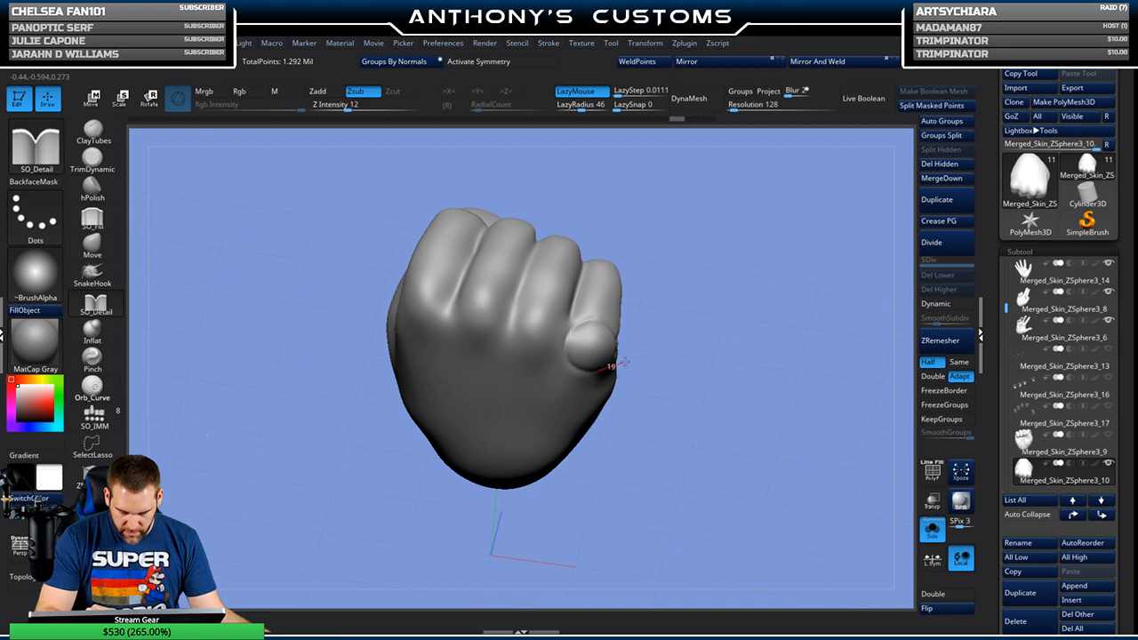
Step: Deepen the groove between the little and ring fingers and carve round outlines around the ring and middle finger knuckles
{"action": "right_click_drag", "start_coordinate": [625, 346], "coordinate": [788, 239]}
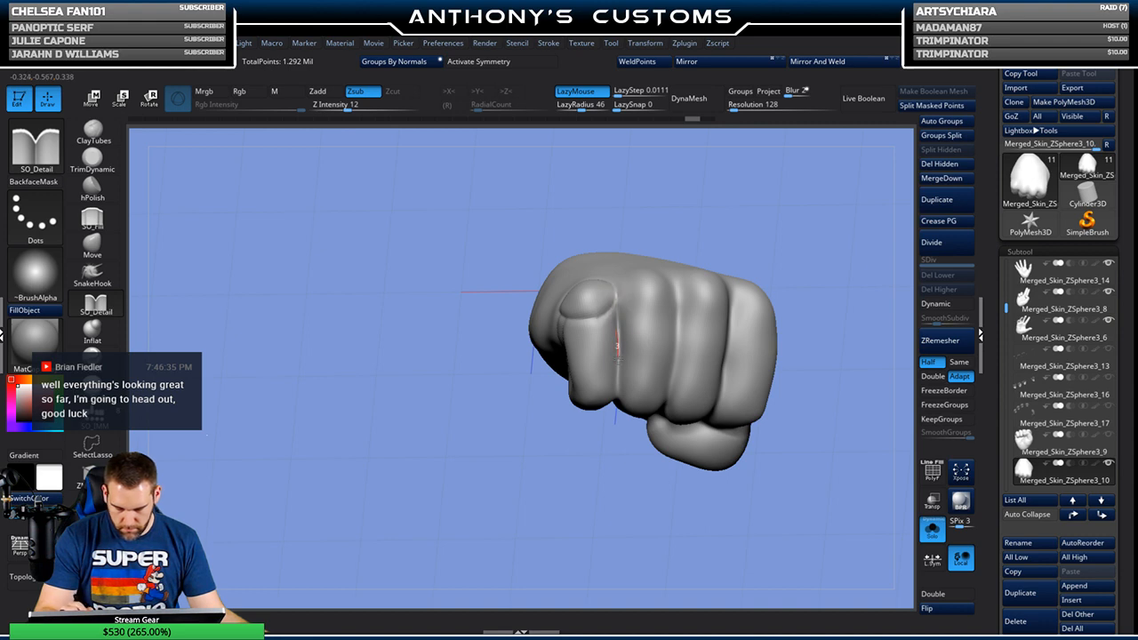
{"action": "right_click_drag", "start_coordinate": [819, 241], "coordinate": [685, 328]}
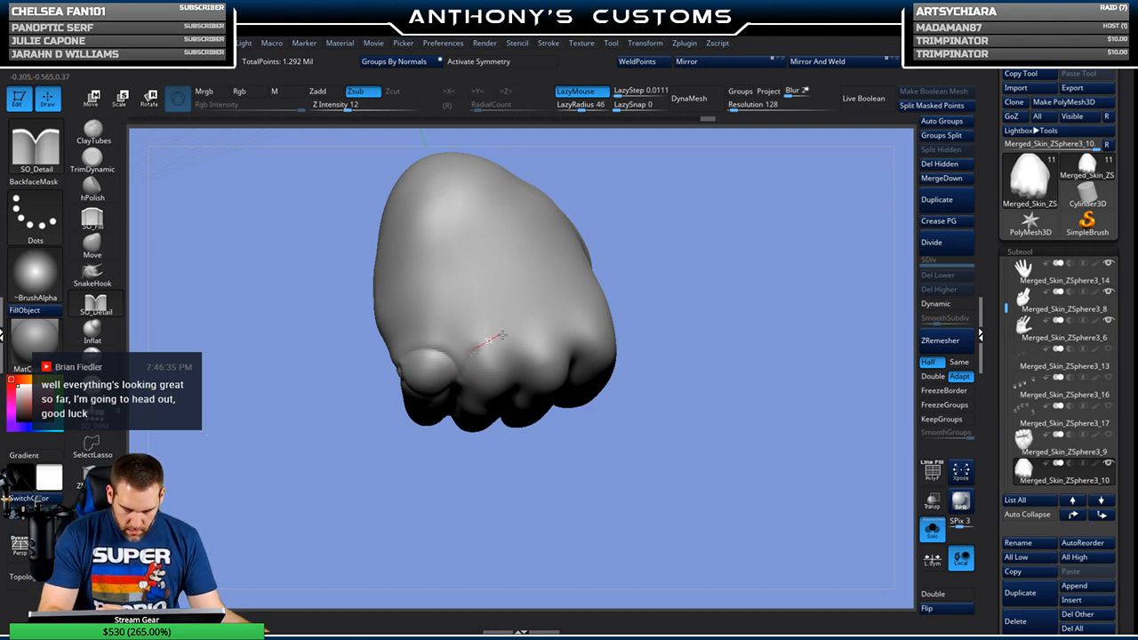
{"action": "right_click_drag", "start_coordinate": [509, 412], "coordinate": [681, 220]}
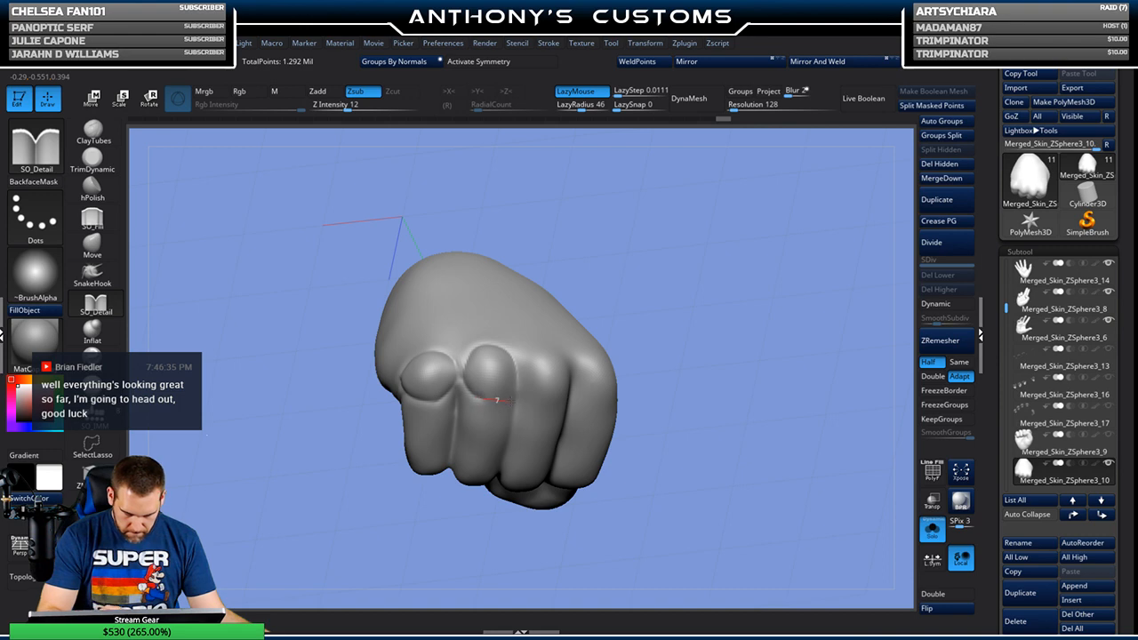
{"action": "left_click_drag", "start_coordinate": [656, 274], "coordinate": [695, 238]}
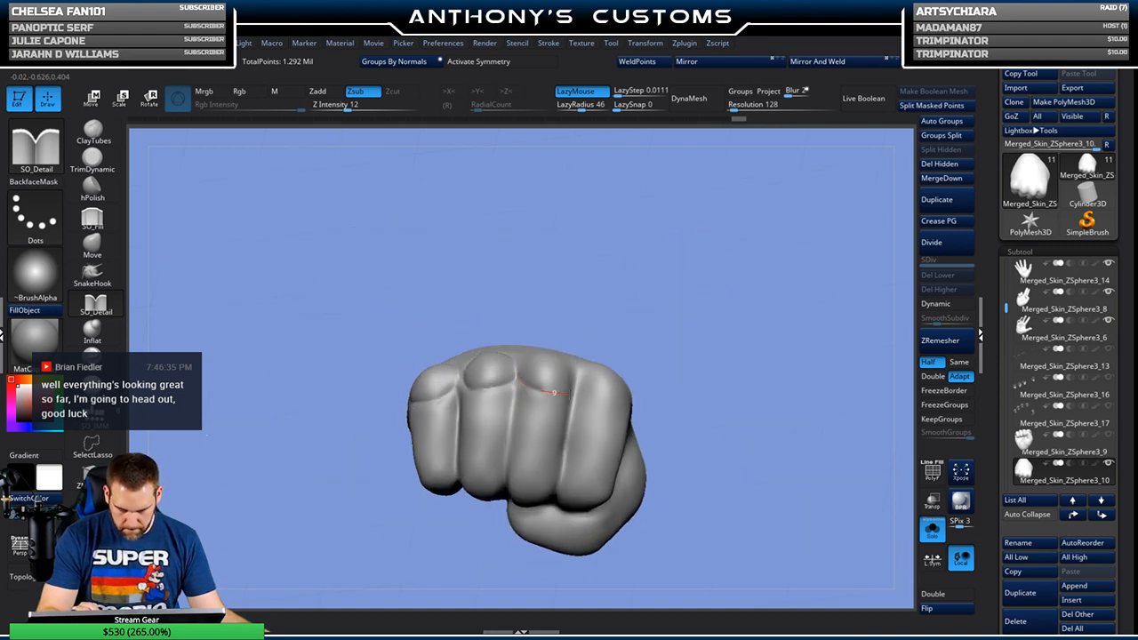
{"action": "left_click_drag", "start_coordinate": [643, 299], "coordinate": [552, 361]}
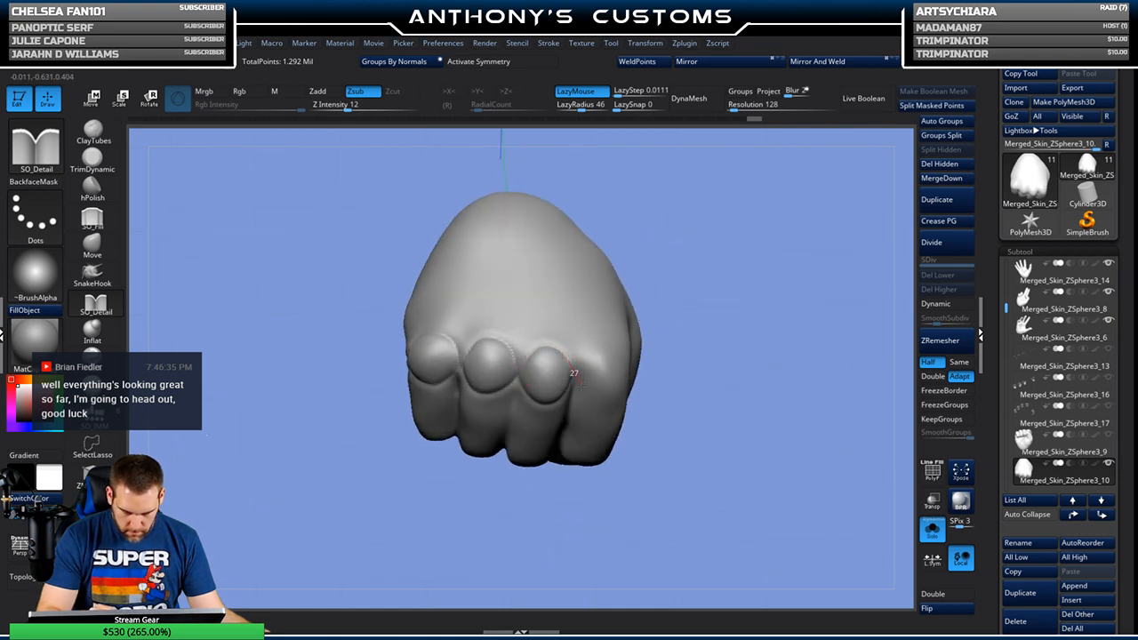
Step: Carve a round outline around the index finger's knuckle with the SO_Detail brush so it reads as a ball
{"action": "left_click_drag", "start_coordinate": [697, 323], "coordinate": [599, 344]}
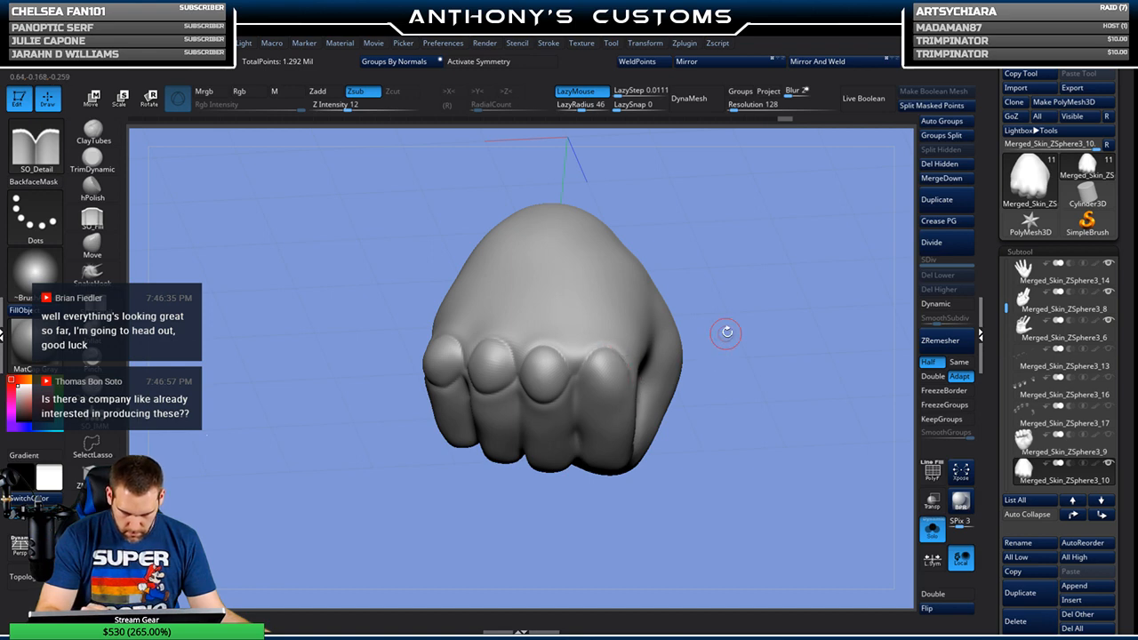
{"action": "left_click_drag", "start_coordinate": [714, 346], "coordinate": [582, 373]}
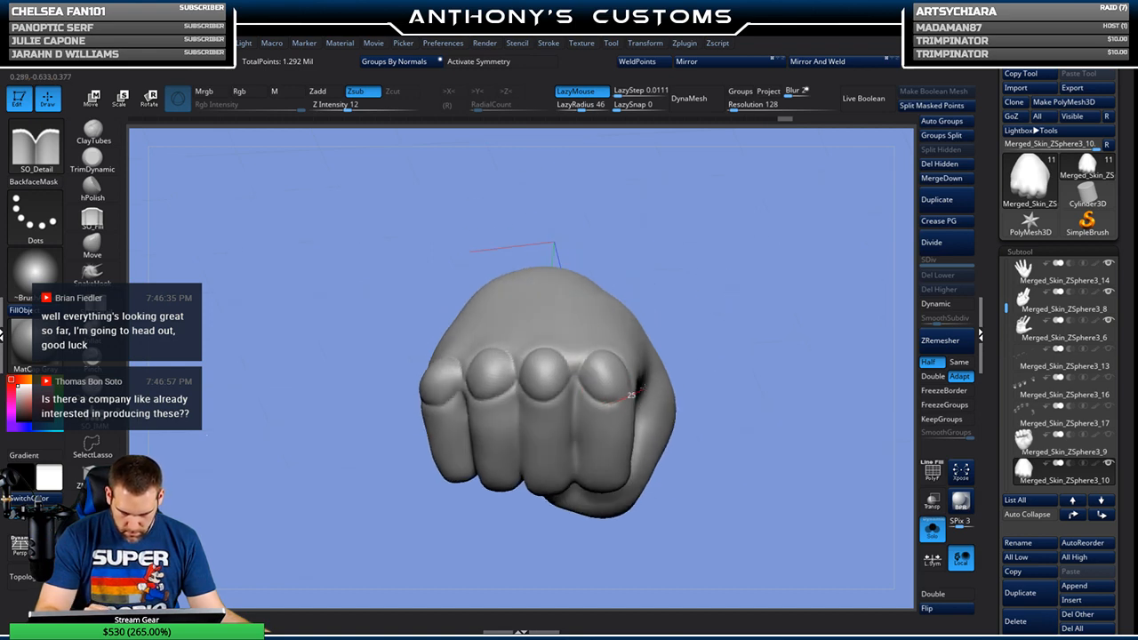
{"action": "left_click_drag", "start_coordinate": [744, 270], "coordinate": [738, 342]}
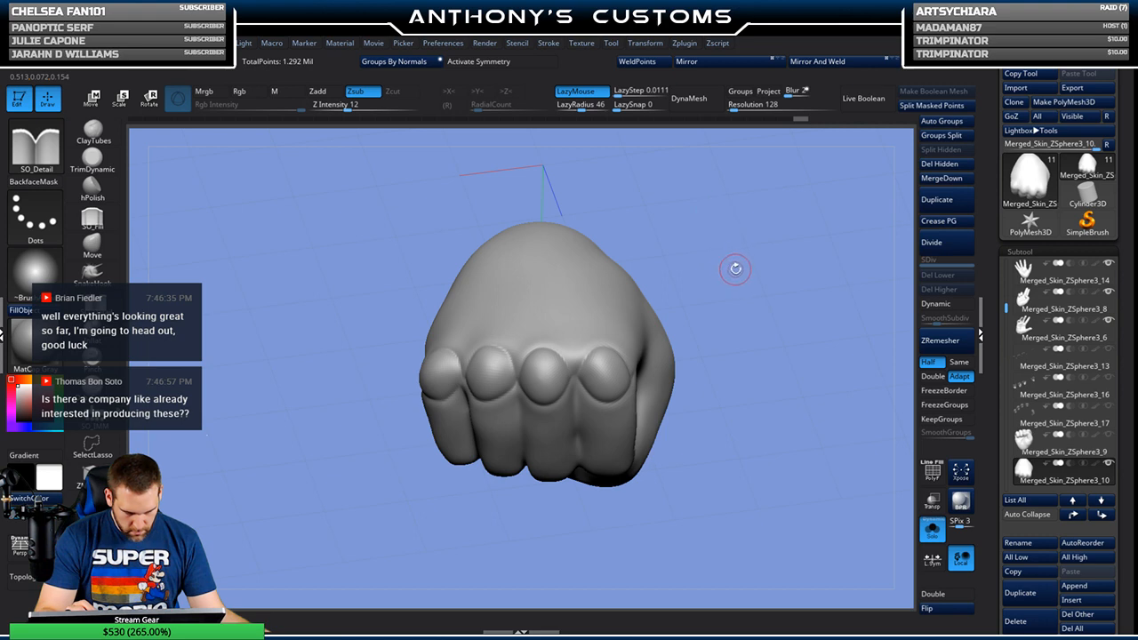
{"action": "left_click_drag", "start_coordinate": [736, 276], "coordinate": [701, 280]}
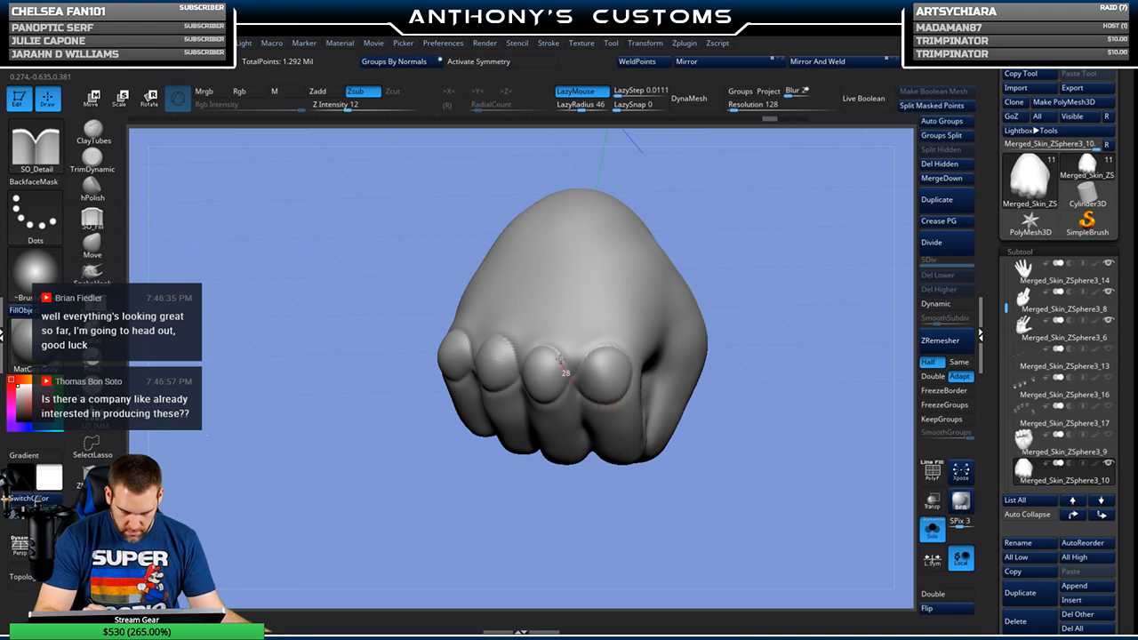
{"action": "left_click_drag", "start_coordinate": [672, 298], "coordinate": [750, 246]}
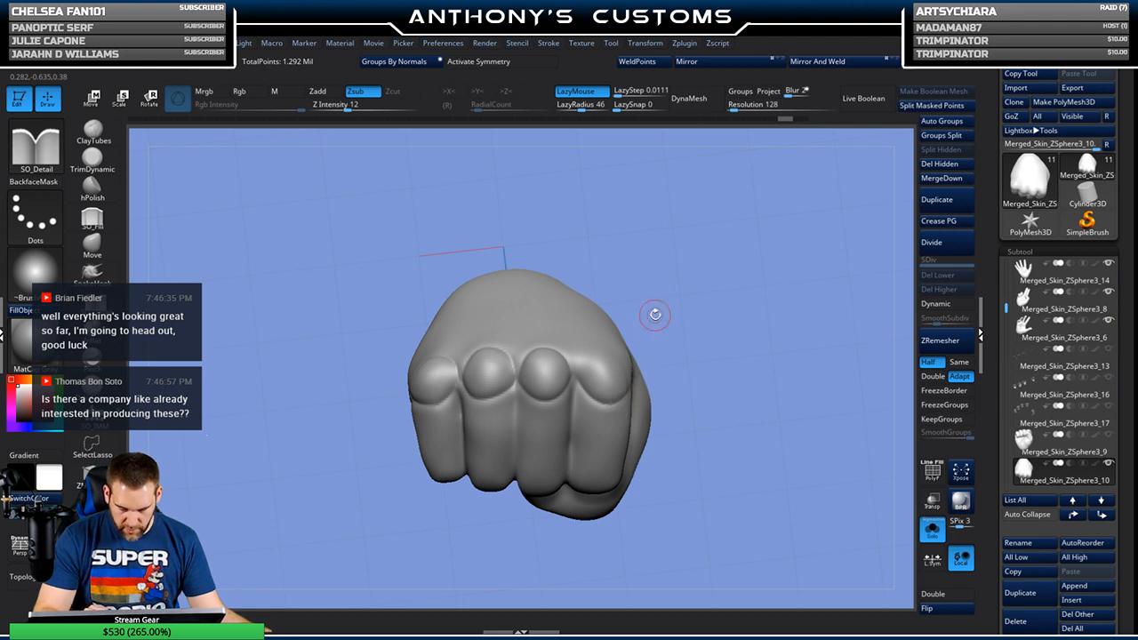
{"action": "left_click_drag", "start_coordinate": [655, 314], "coordinate": [692, 338]}
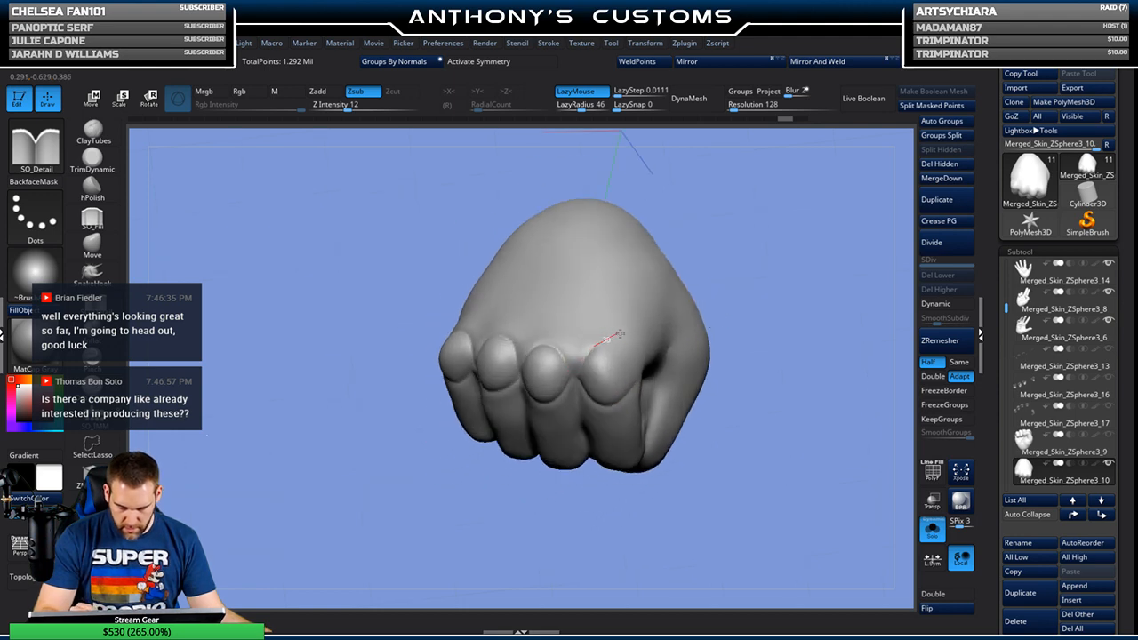
{"action": "left_click_drag", "start_coordinate": [659, 385], "coordinate": [775, 237]}
{"action": "mouse_move", "coordinate": [729, 325]}
{"action": "left_mouse_down"}
{"action": "mouse_move", "coordinate": [744, 408]}
{"action": "mouse_move", "coordinate": [738, 307]}
{"action": "left_mouse_up"}
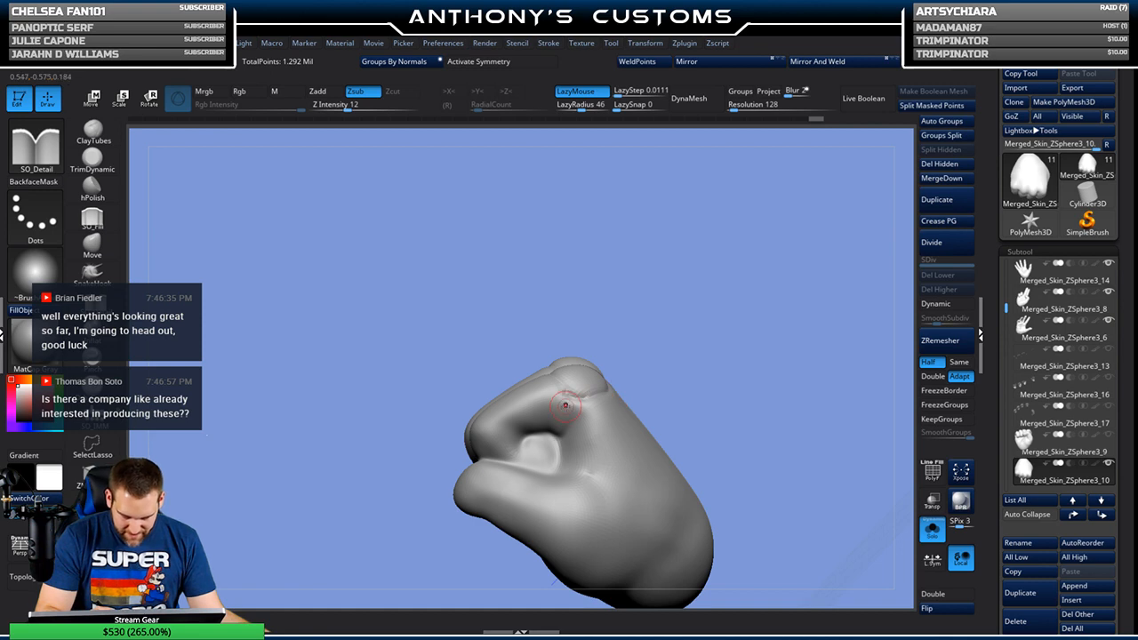
Step: Carve a round outline around the index finger's middle joint, from its front face to its thumb side
{"action": "mouse_move", "coordinate": [699, 336]}
{"action": "left_mouse_down"}
{"action": "mouse_move", "coordinate": [702, 394]}
{"action": "mouse_move", "coordinate": [658, 462]}
{"action": "mouse_move", "coordinate": [736, 391]}
{"action": "mouse_move", "coordinate": [712, 330]}
{"action": "mouse_move", "coordinate": [678, 310]}
{"action": "mouse_move", "coordinate": [709, 376]}
{"action": "mouse_move", "coordinate": [799, 243]}
{"action": "mouse_move", "coordinate": [697, 243]}
{"action": "mouse_move", "coordinate": [709, 263]}
{"action": "left_mouse_up"}
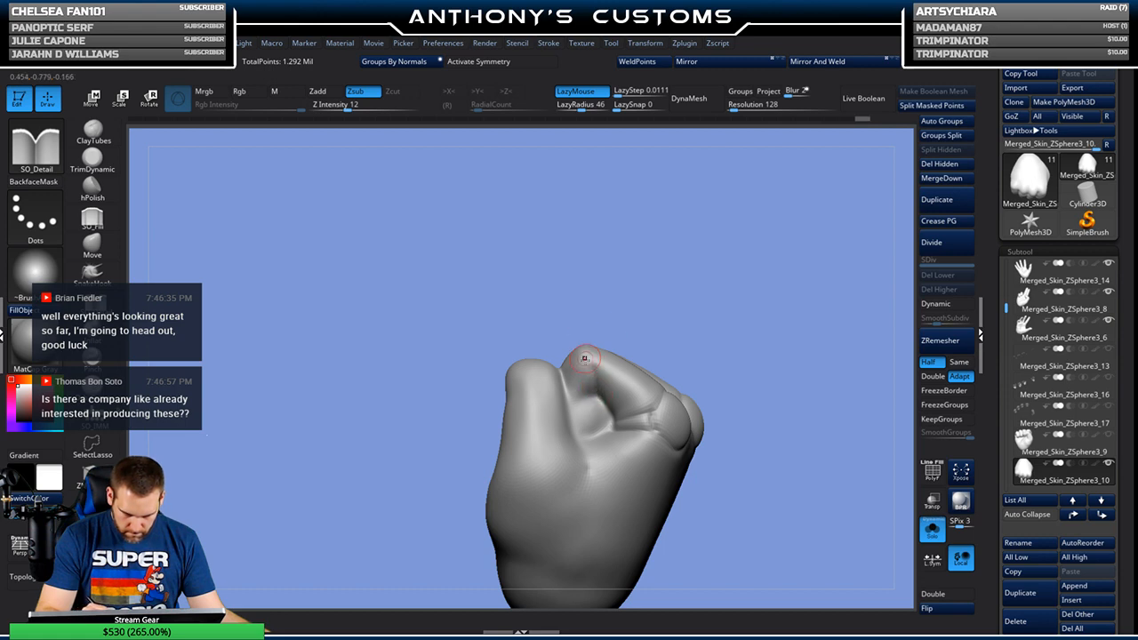
{"action": "left_click_drag", "start_coordinate": [714, 257], "coordinate": [738, 323]}
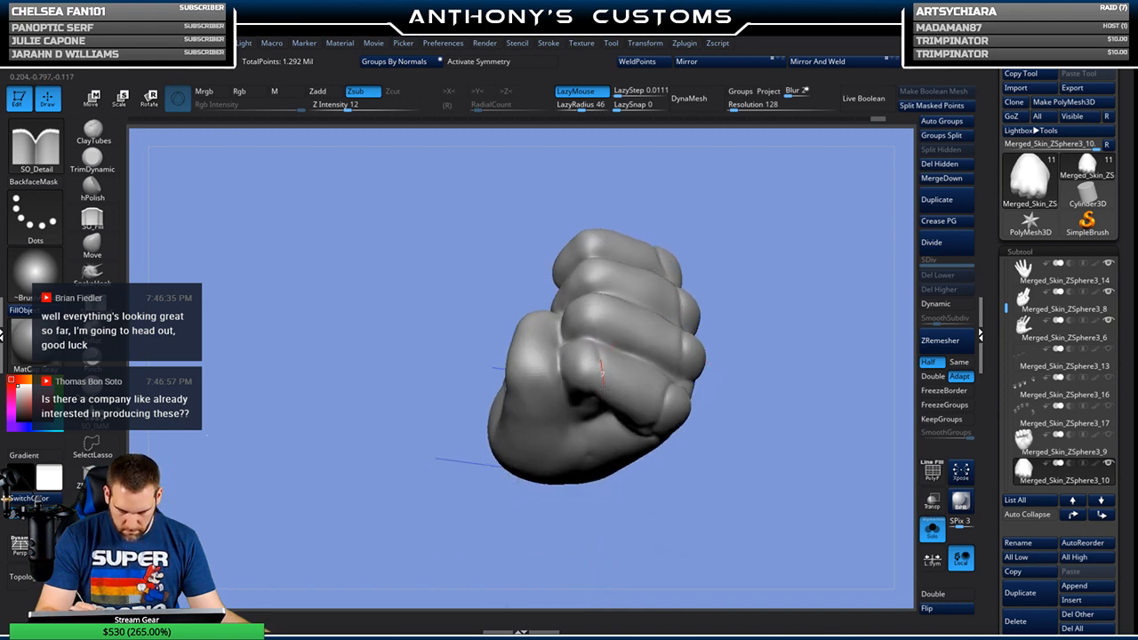
{"action": "mouse_move", "coordinate": [744, 261]}
{"action": "left_mouse_down"}
{"action": "mouse_move", "coordinate": [608, 338]}
{"action": "mouse_move", "coordinate": [615, 367]}
{"action": "mouse_move", "coordinate": [569, 408]}
{"action": "left_mouse_up"}
{"action": "left_click_drag", "start_coordinate": [791, 249], "coordinate": [705, 276]}
{"action": "left_click_drag", "start_coordinate": [585, 340], "coordinate": [563, 356]}
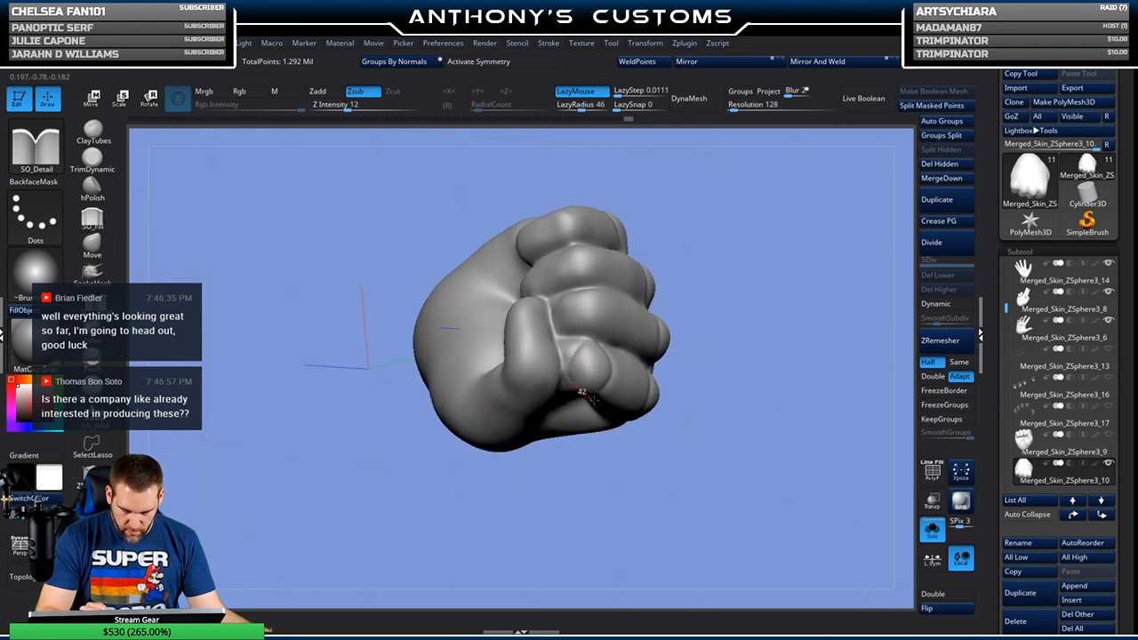
{"action": "left_click_drag", "start_coordinate": [686, 303], "coordinate": [762, 190]}
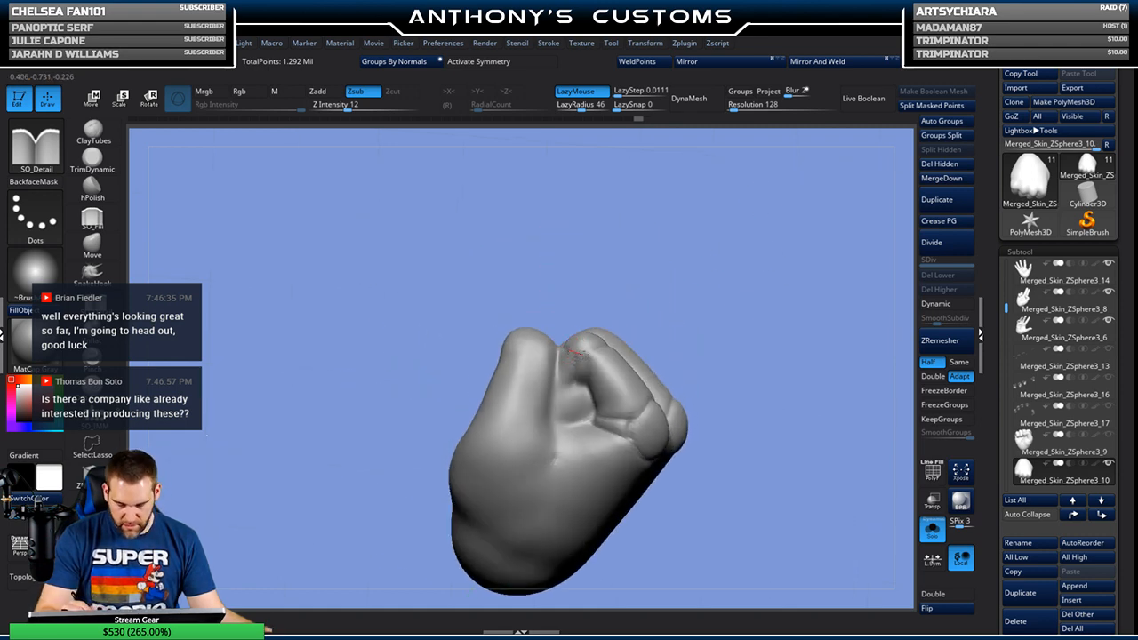
{"action": "left_click_drag", "start_coordinate": [611, 354], "coordinate": [614, 354]}
{"action": "mouse_move", "coordinate": [693, 268]}
{"action": "left_mouse_down"}
{"action": "mouse_move", "coordinate": [788, 293]}
{"action": "mouse_move", "coordinate": [745, 427]}
{"action": "mouse_move", "coordinate": [732, 331]}
{"action": "mouse_move", "coordinate": [767, 301]}
{"action": "mouse_move", "coordinate": [730, 267]}
{"action": "mouse_move", "coordinate": [757, 262]}
{"action": "left_mouse_up"}
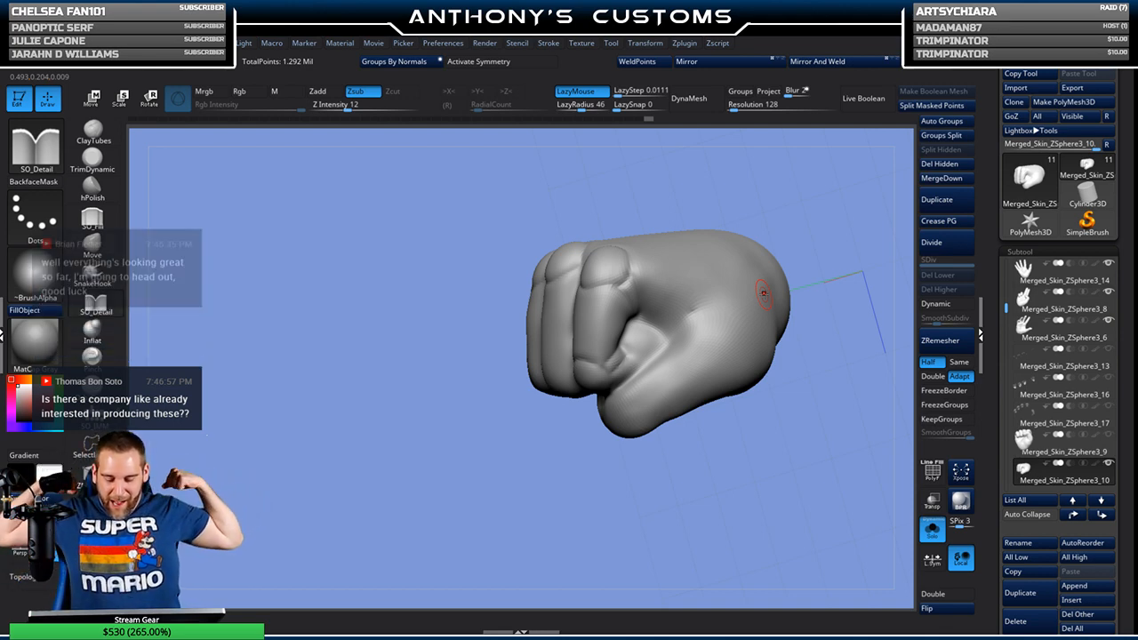
Step: Carve round outlines around the middle joints of the middle and ring fingers
{"action": "left_click_drag", "start_coordinate": [703, 427], "coordinate": [781, 285]}
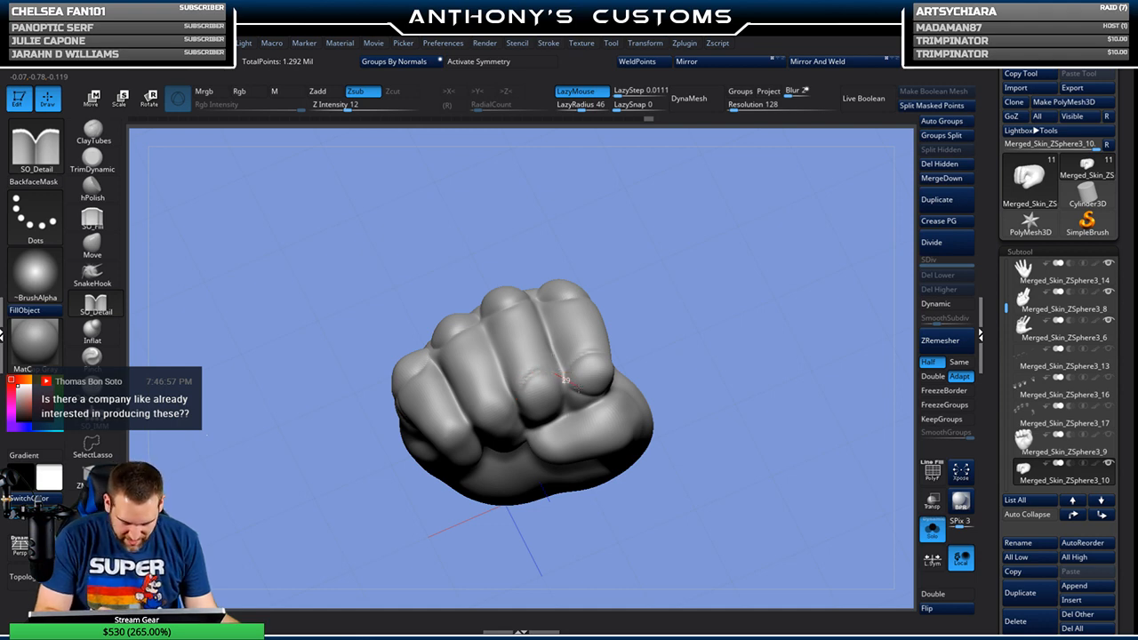
{"action": "left_click_drag", "start_coordinate": [672, 345], "coordinate": [681, 285]}
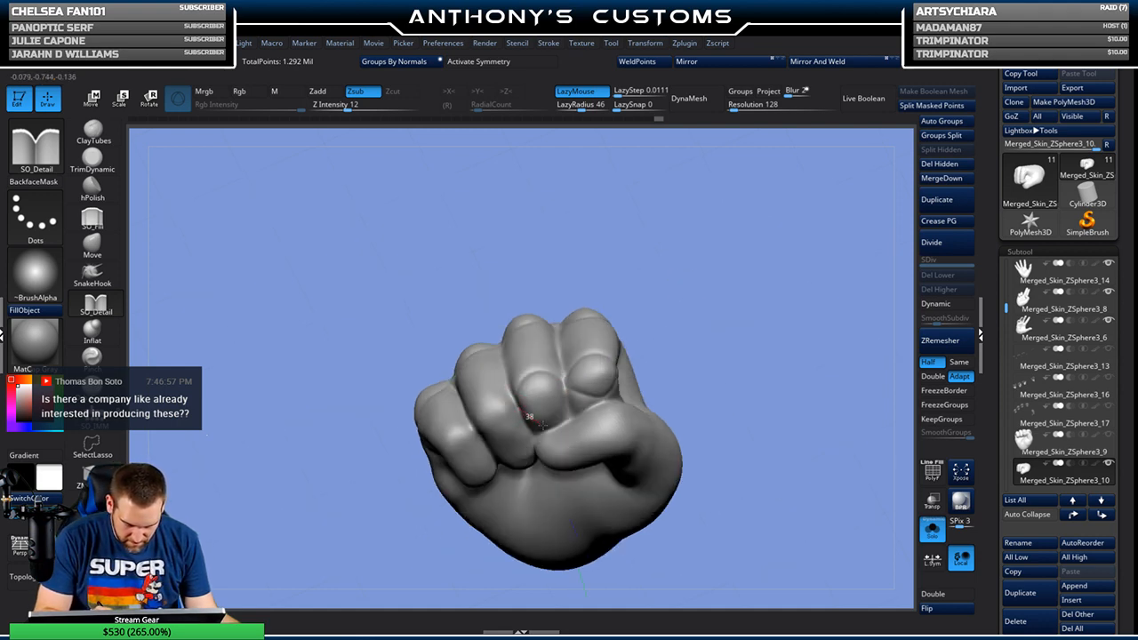
{"action": "left_click_drag", "start_coordinate": [577, 377], "coordinate": [580, 369]}
{"action": "mouse_move", "coordinate": [708, 329]}
{"action": "left_mouse_down"}
{"action": "mouse_move", "coordinate": [709, 344]}
{"action": "mouse_move", "coordinate": [698, 306]}
{"action": "left_mouse_up"}
{"action": "mouse_move", "coordinate": [697, 305]}
{"action": "left_mouse_down", "text": "alt"}
{"action": "mouse_move", "coordinate": [792, 244]}
{"action": "mouse_move", "coordinate": [668, 273]}
{"action": "left_mouse_up", "text": "alt"}
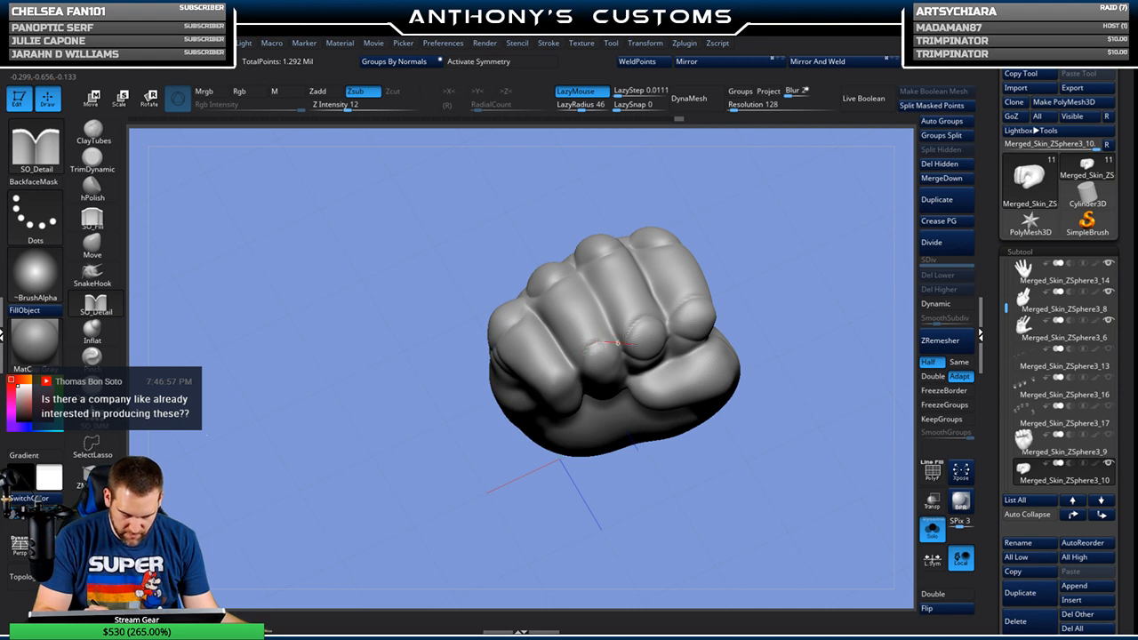
{"action": "left_click_drag", "start_coordinate": [772, 301], "coordinate": [778, 224]}
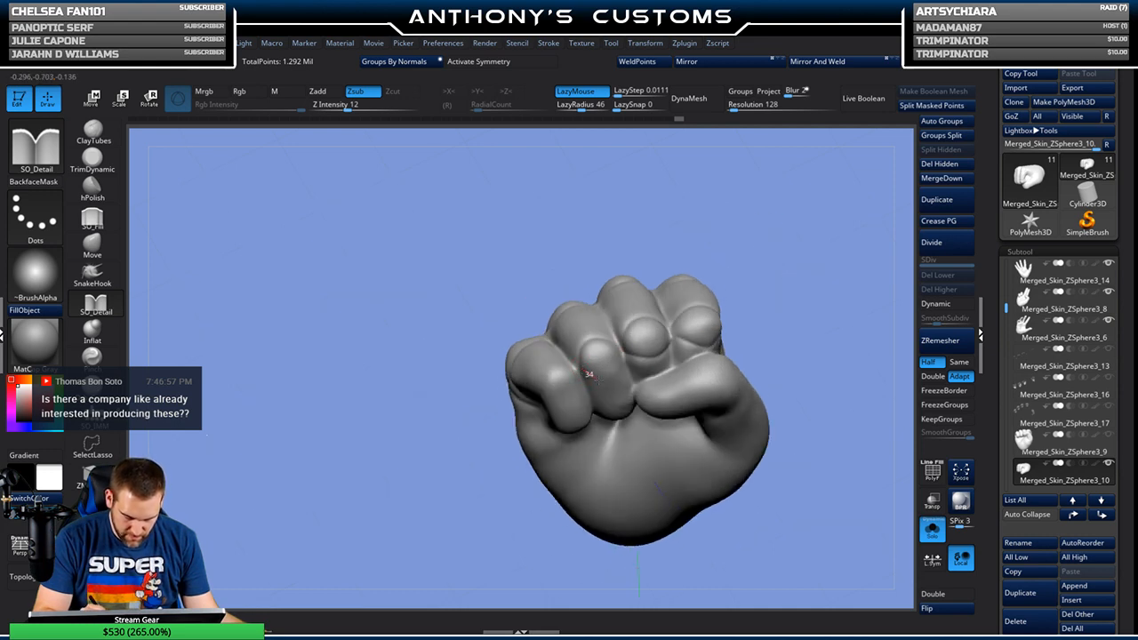
{"action": "left_click_drag", "start_coordinate": [762, 262], "coordinate": [751, 309]}
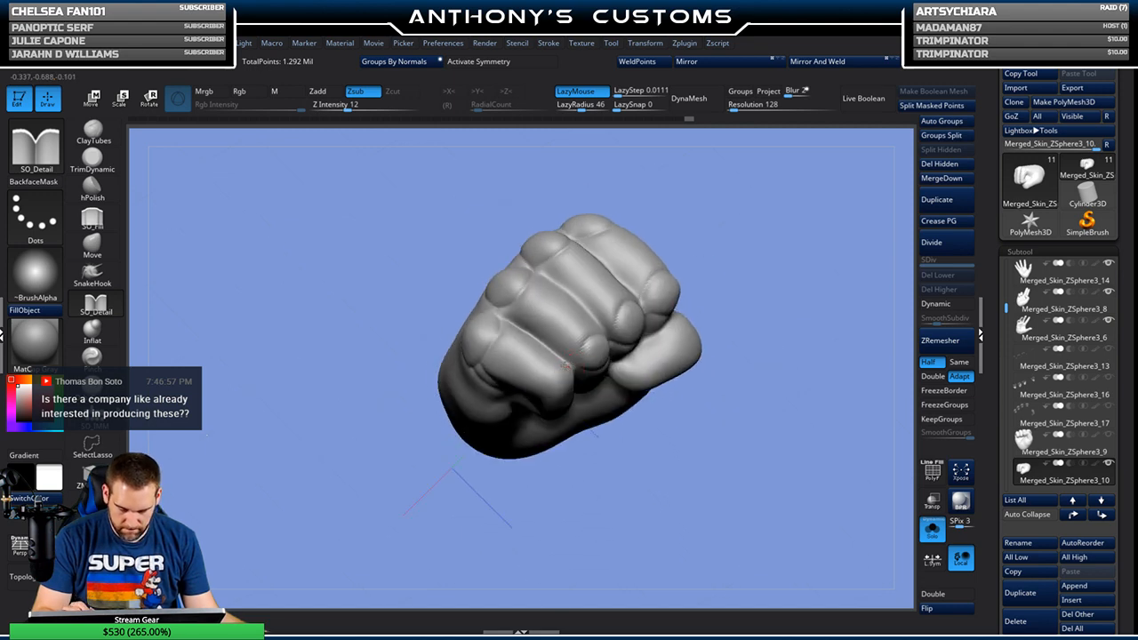
{"action": "left_click_drag", "start_coordinate": [573, 367], "coordinate": [561, 398]}
Step: Carve a round outline around the little finger's middle joint
{"action": "left_click_drag", "start_coordinate": [758, 331], "coordinate": [753, 259]}
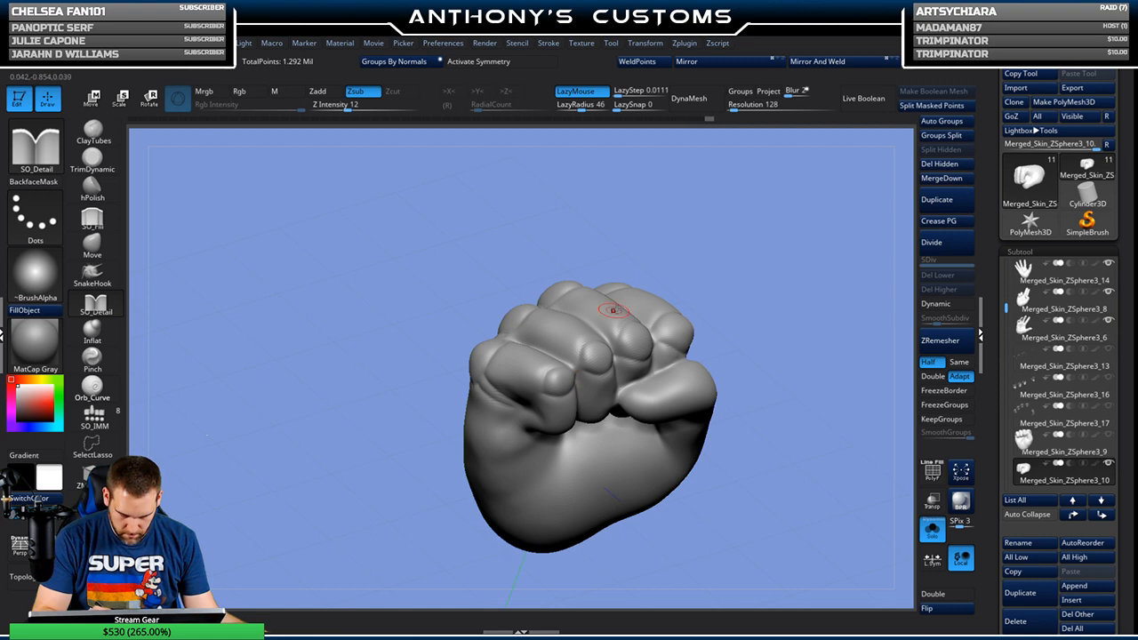
{"action": "left_click_drag", "start_coordinate": [757, 302], "coordinate": [755, 236]}
{"action": "mouse_move", "coordinate": [527, 399]}
{"action": "left_mouse_down"}
{"action": "mouse_move", "coordinate": [507, 414]}
{"action": "mouse_move", "coordinate": [490, 410]}
{"action": "mouse_move", "coordinate": [542, 407]}
{"action": "left_mouse_up"}
Step: Carve creases from the index finger's knuckle into the thumb web and down the thumb-side edge of the hand
{"action": "mouse_move", "coordinate": [692, 391]}
{"action": "left_mouse_down"}
{"action": "mouse_move", "coordinate": [691, 356]}
{"action": "mouse_move", "coordinate": [639, 307]}
{"action": "mouse_move", "coordinate": [780, 282]}
{"action": "mouse_move", "coordinate": [757, 421]}
{"action": "mouse_move", "coordinate": [796, 491]}
{"action": "mouse_move", "coordinate": [775, 394]}
{"action": "mouse_move", "coordinate": [694, 397]}
{"action": "mouse_move", "coordinate": [689, 478]}
{"action": "mouse_move", "coordinate": [706, 383]}
{"action": "mouse_move", "coordinate": [744, 323]}
{"action": "mouse_move", "coordinate": [717, 263]}
{"action": "left_mouse_up"}
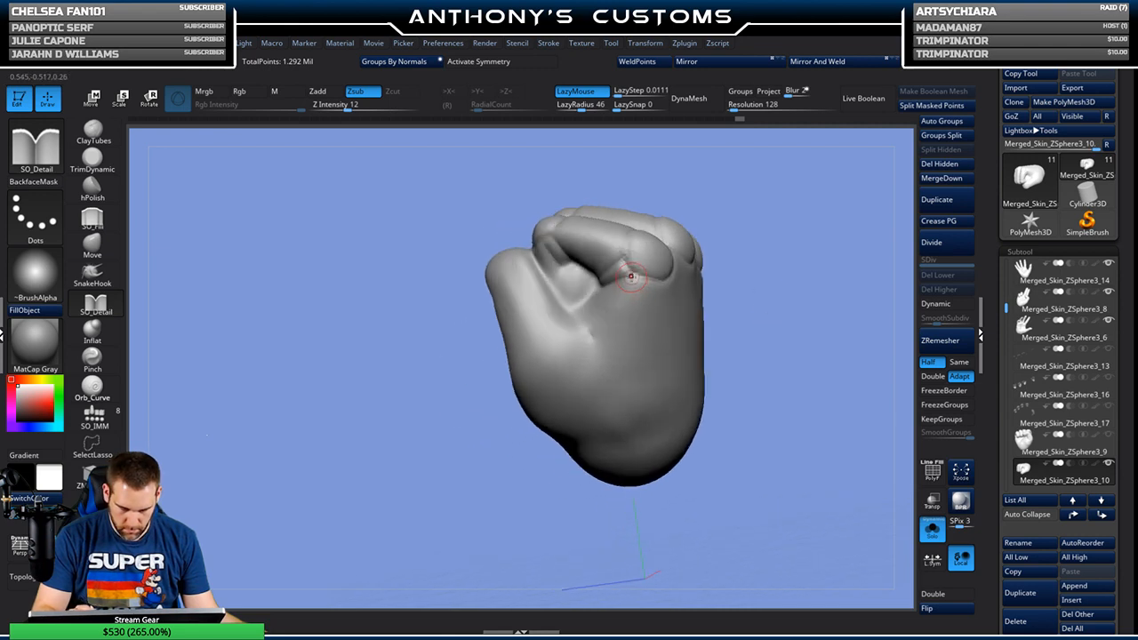
{"action": "left_click_drag", "start_coordinate": [784, 274], "coordinate": [738, 264]}
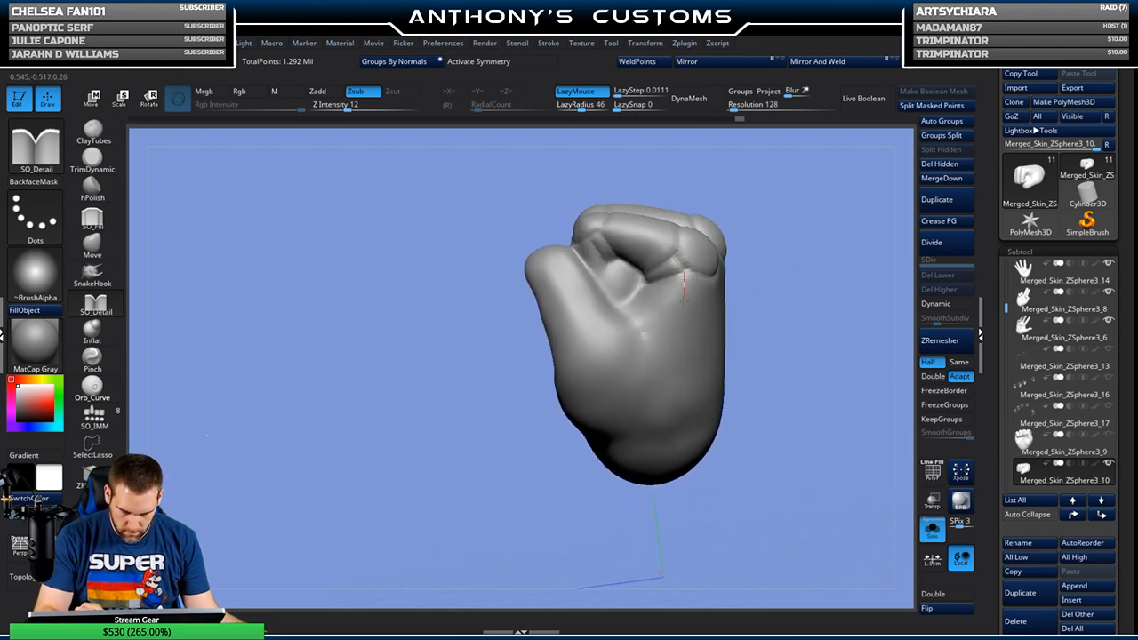
{"action": "left_click_drag", "start_coordinate": [784, 298], "coordinate": [771, 293]}
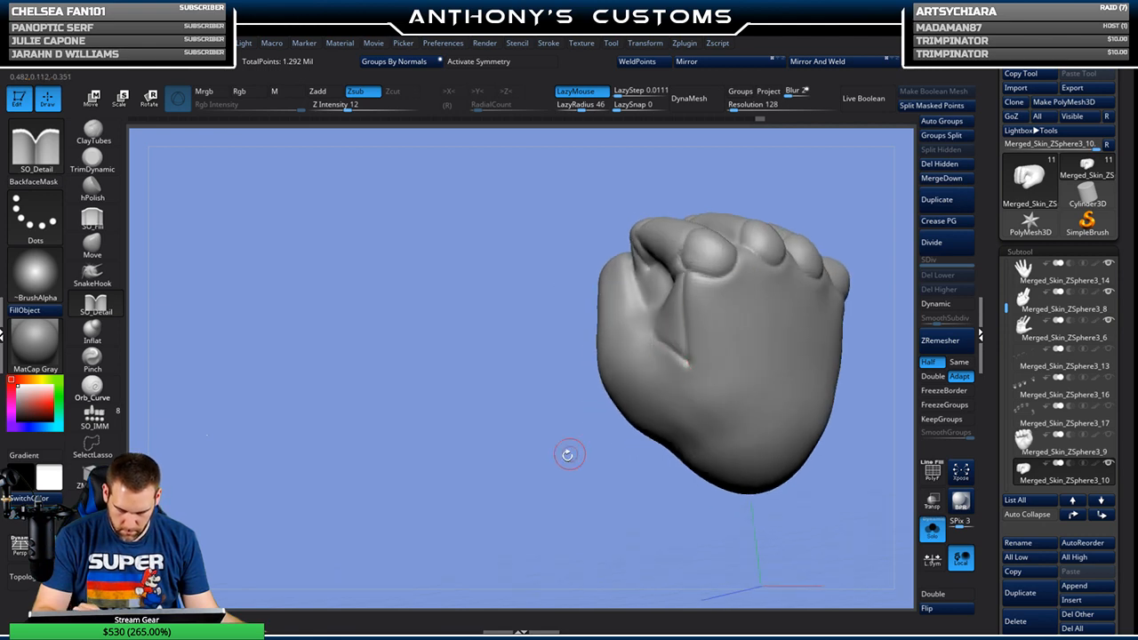
{"action": "left_click_drag", "start_coordinate": [564, 453], "coordinate": [613, 418]}
{"action": "mouse_move", "coordinate": [665, 344]}
{"action": "left_mouse_down"}
{"action": "mouse_move", "coordinate": [693, 317]}
{"action": "mouse_move", "coordinate": [662, 327]}
{"action": "mouse_move", "coordinate": [692, 286]}
{"action": "left_mouse_up"}
{"action": "left_click_drag", "start_coordinate": [643, 319], "coordinate": [692, 272]}
{"action": "left_click_drag", "start_coordinate": [823, 257], "coordinate": [720, 266]}
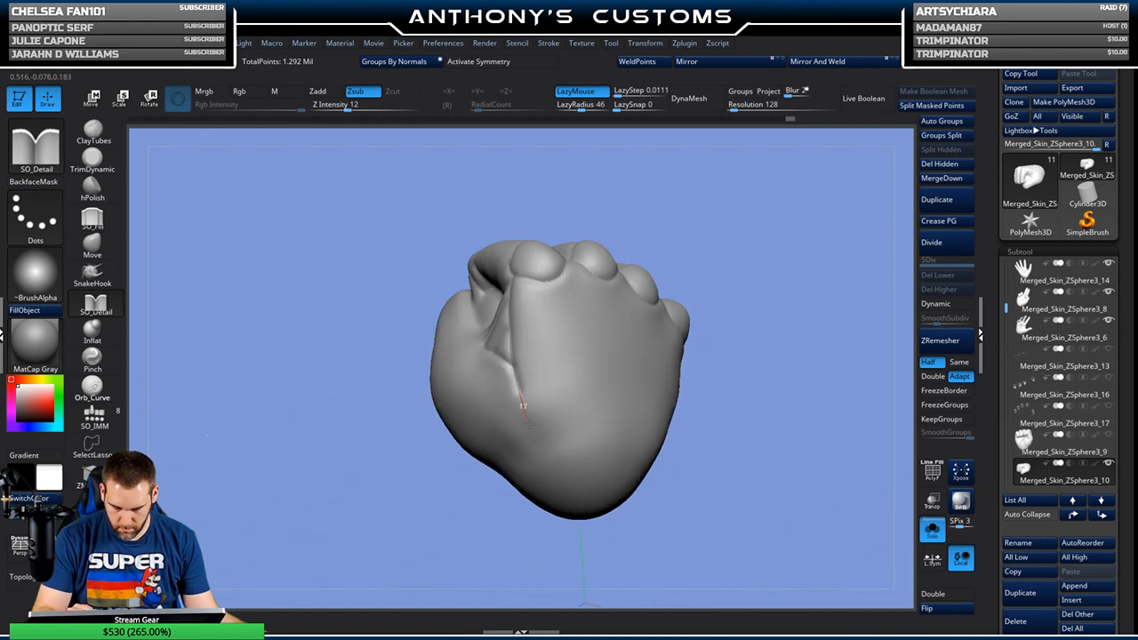
Step: Carve a scalloped skin fold across the back of the hand, following the bases of the four knuckles
{"action": "mouse_move", "coordinate": [698, 352]}
{"action": "left_mouse_down"}
{"action": "mouse_move", "coordinate": [778, 343]}
{"action": "mouse_move", "coordinate": [768, 358]}
{"action": "mouse_move", "coordinate": [531, 334]}
{"action": "mouse_move", "coordinate": [560, 351]}
{"action": "left_mouse_up"}
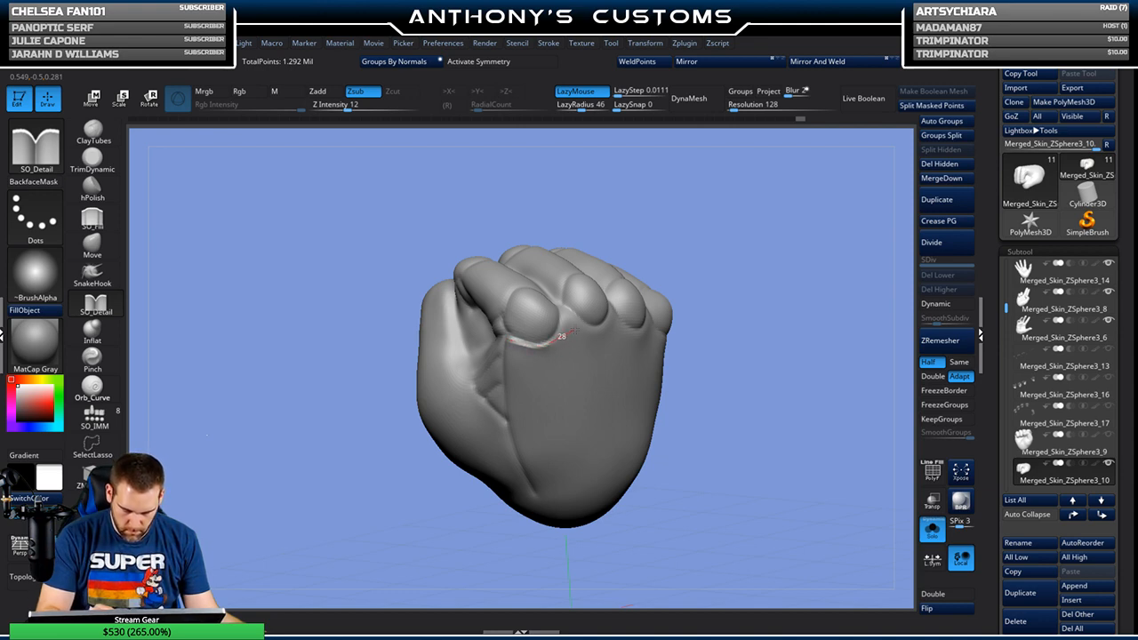
{"action": "left_click_drag", "start_coordinate": [565, 283], "coordinate": [565, 276]}
{"action": "left_click_drag", "start_coordinate": [704, 270], "coordinate": [772, 270]}
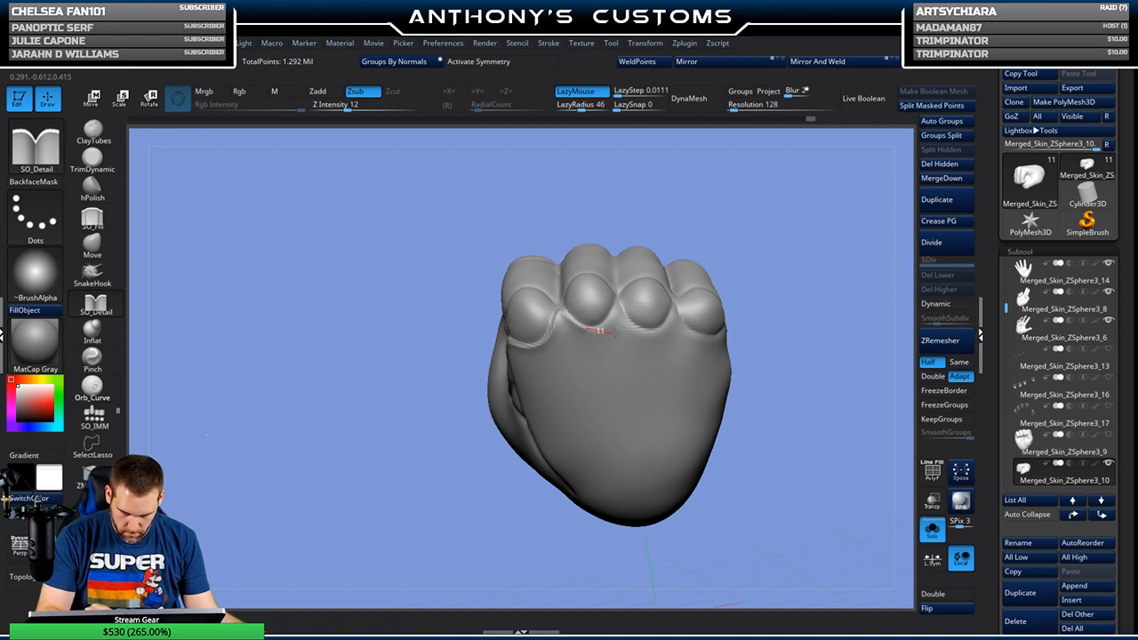
{"action": "left_click_drag", "start_coordinate": [628, 319], "coordinate": [626, 283]}
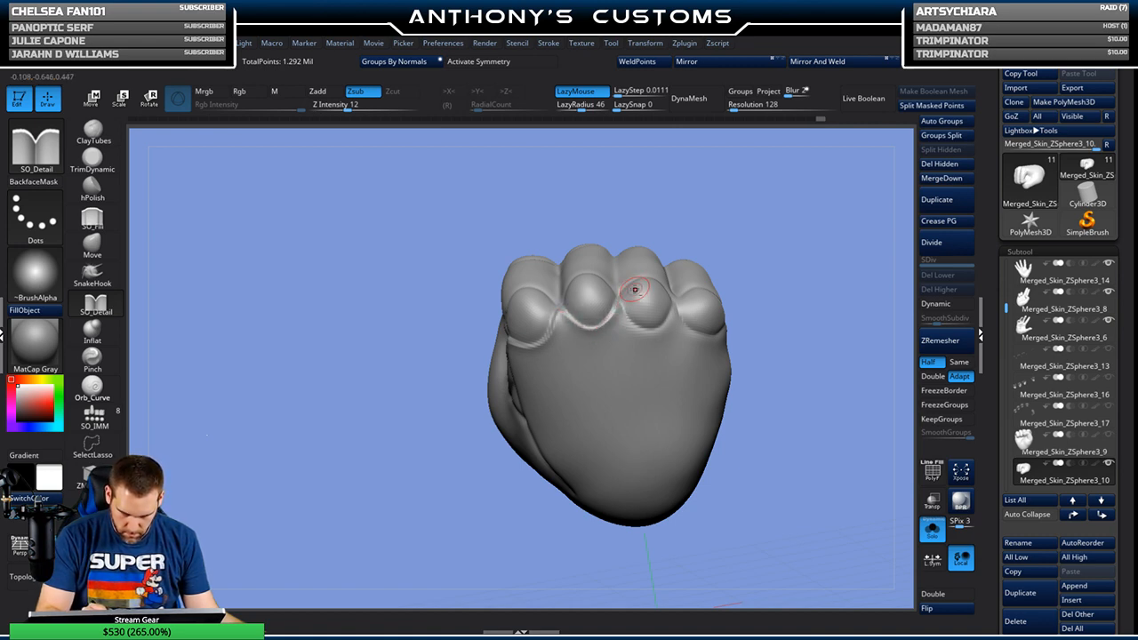
{"action": "left_click_drag", "start_coordinate": [676, 337], "coordinate": [685, 284]}
{"action": "left_click_drag", "start_coordinate": [760, 290], "coordinate": [823, 298]}
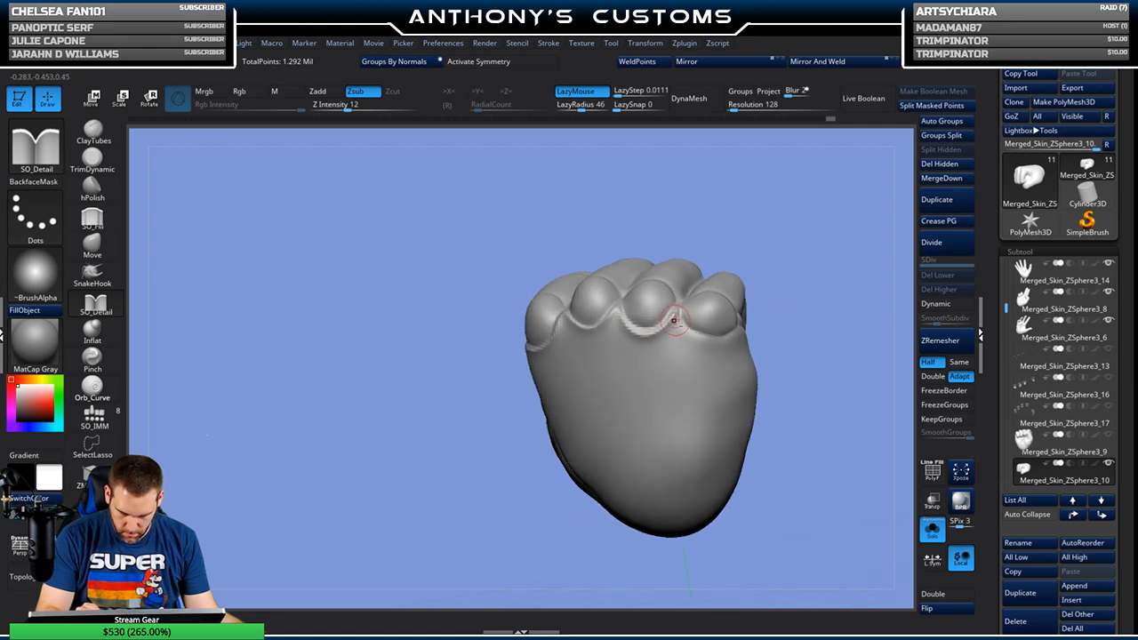
{"action": "mouse_move", "coordinate": [686, 339]}
{"action": "left_mouse_down"}
{"action": "mouse_move", "coordinate": [722, 344]}
{"action": "mouse_move", "coordinate": [765, 321]}
{"action": "left_mouse_up"}
Step: Continue the edge crease around the wrist end of the back of the hand toward the little finger side
{"action": "mouse_move", "coordinate": [841, 322]}
{"action": "left_mouse_down"}
{"action": "mouse_move", "coordinate": [790, 313]}
{"action": "mouse_move", "coordinate": [823, 248]}
{"action": "mouse_move", "coordinate": [803, 215]}
{"action": "left_mouse_up"}
{"action": "left_click_drag", "start_coordinate": [647, 300], "coordinate": [661, 444]}
{"action": "mouse_move", "coordinate": [525, 527]}
{"action": "left_mouse_down"}
{"action": "mouse_move", "coordinate": [614, 548]}
{"action": "mouse_move", "coordinate": [706, 500]}
{"action": "mouse_move", "coordinate": [770, 366]}
{"action": "mouse_move", "coordinate": [673, 413]}
{"action": "mouse_move", "coordinate": [661, 475]}
{"action": "mouse_move", "coordinate": [642, 502]}
{"action": "left_mouse_up"}
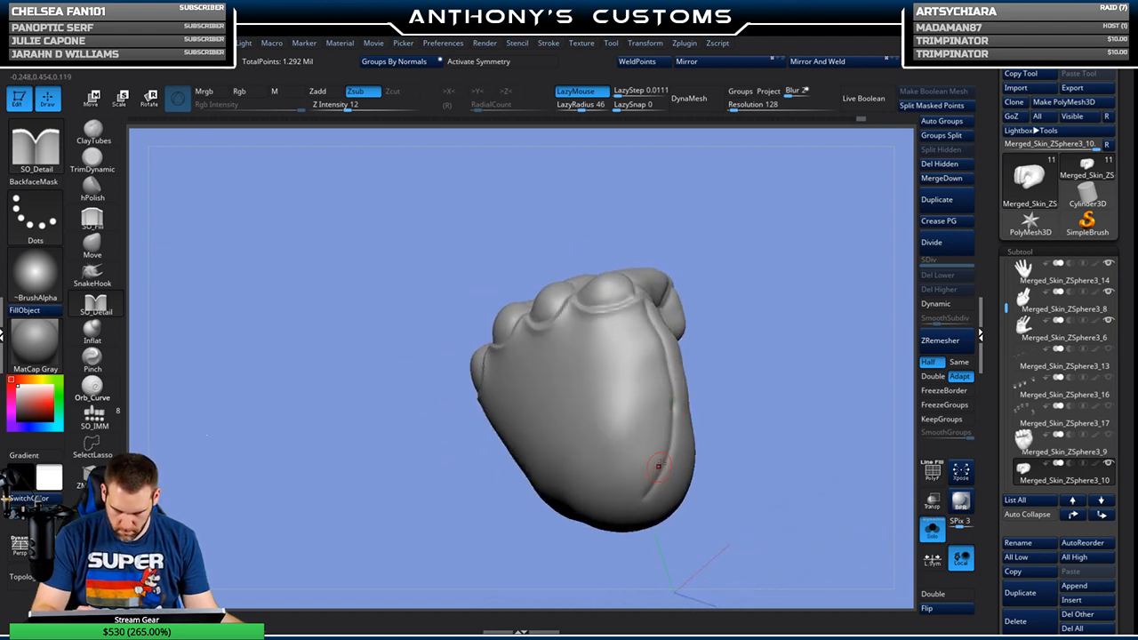
{"action": "left_click_drag", "start_coordinate": [744, 461], "coordinate": [735, 354]}
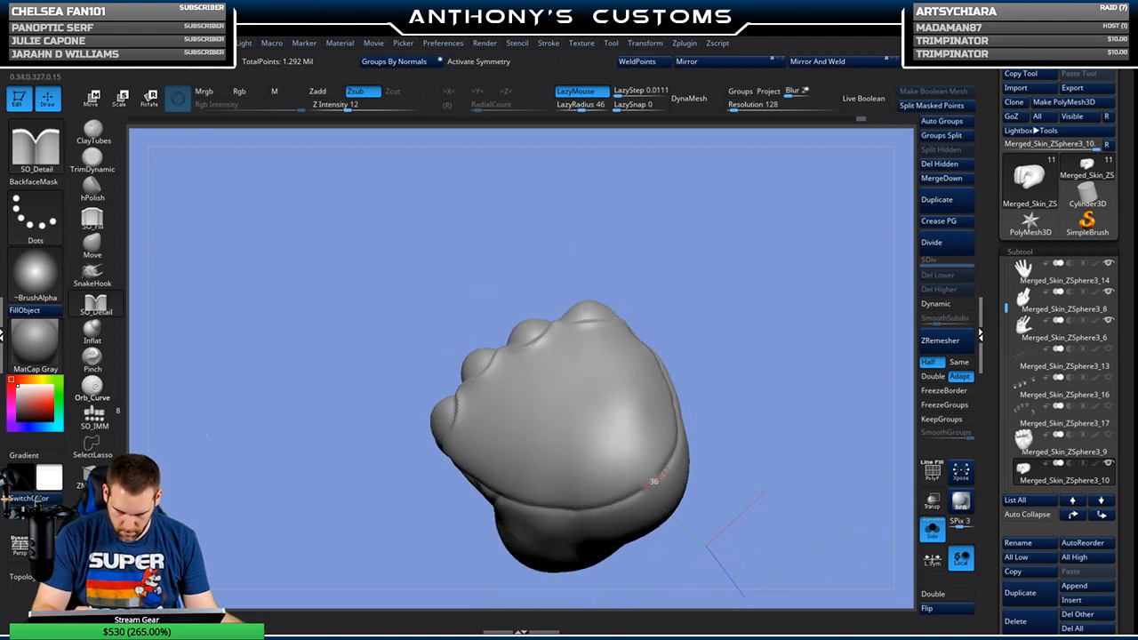
Step: Carve joint creases near the curled tips of the little and ring fingers on the palm side
{"action": "left_click_drag", "start_coordinate": [755, 310], "coordinate": [605, 285]}
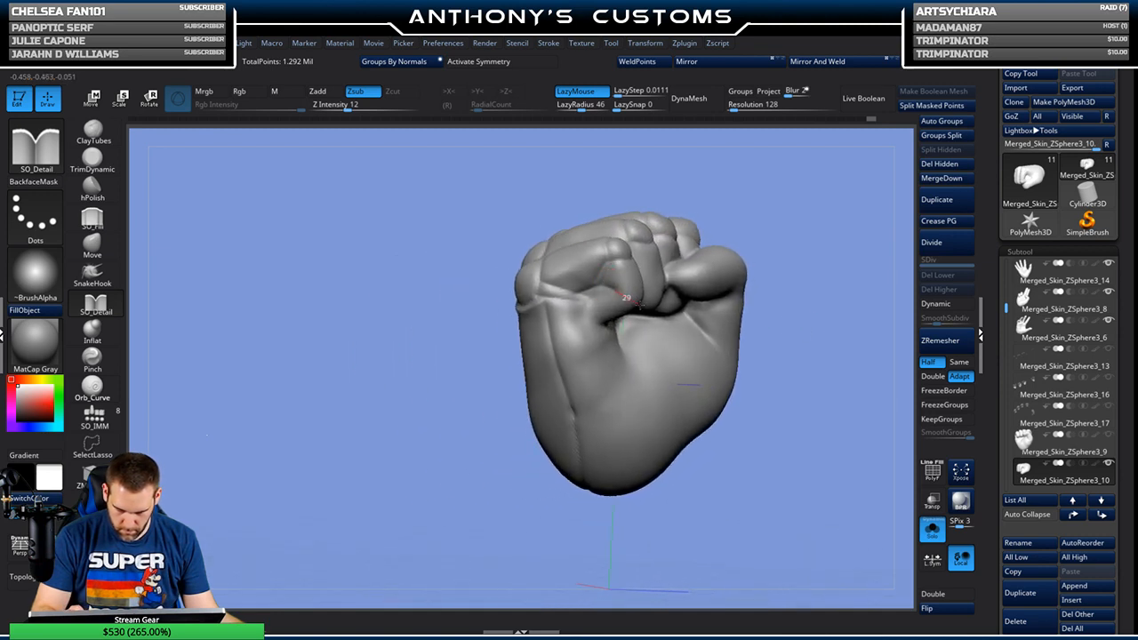
{"action": "left_click_drag", "start_coordinate": [826, 229], "coordinate": [573, 409]}
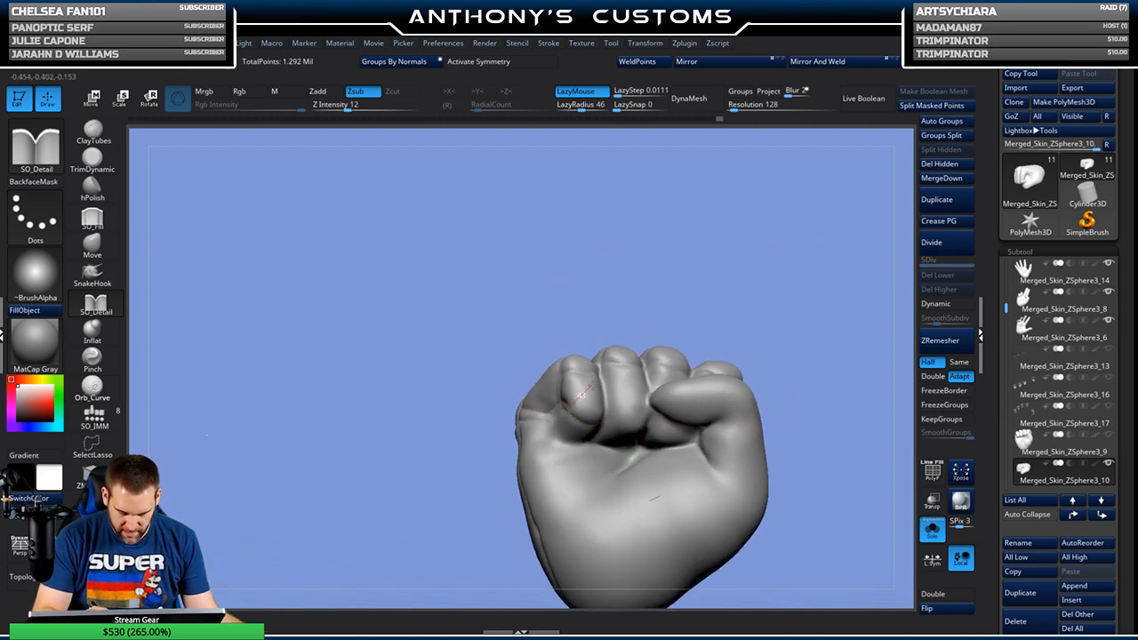
{"action": "left_click_drag", "start_coordinate": [734, 326], "coordinate": [683, 288], "text": "alt"}
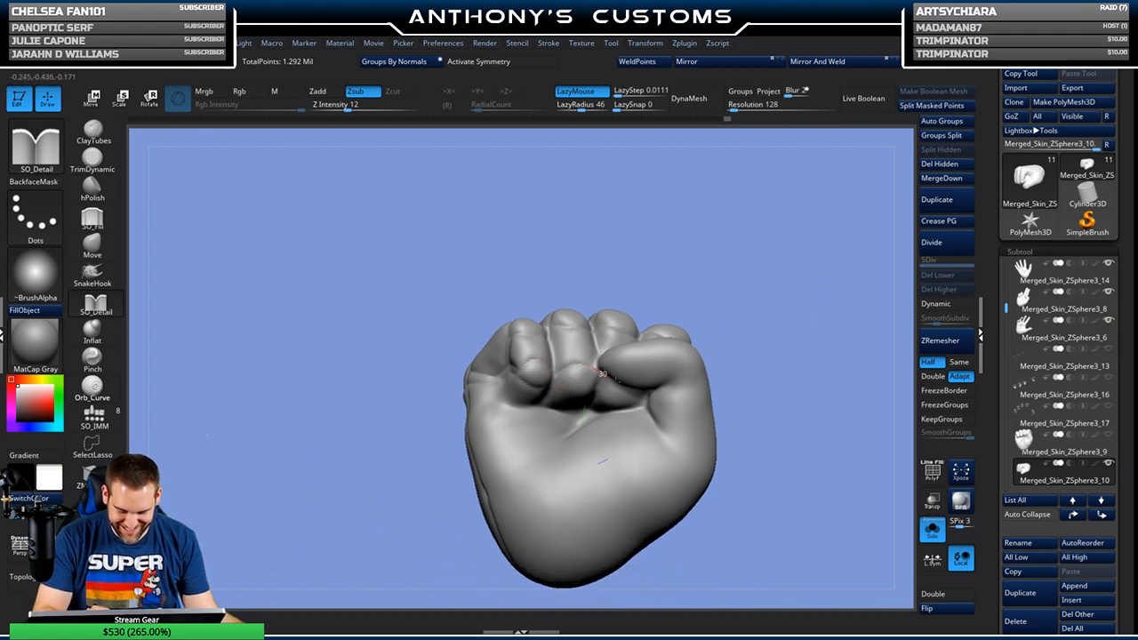
{"action": "left_click_drag", "start_coordinate": [615, 353], "coordinate": [648, 284]}
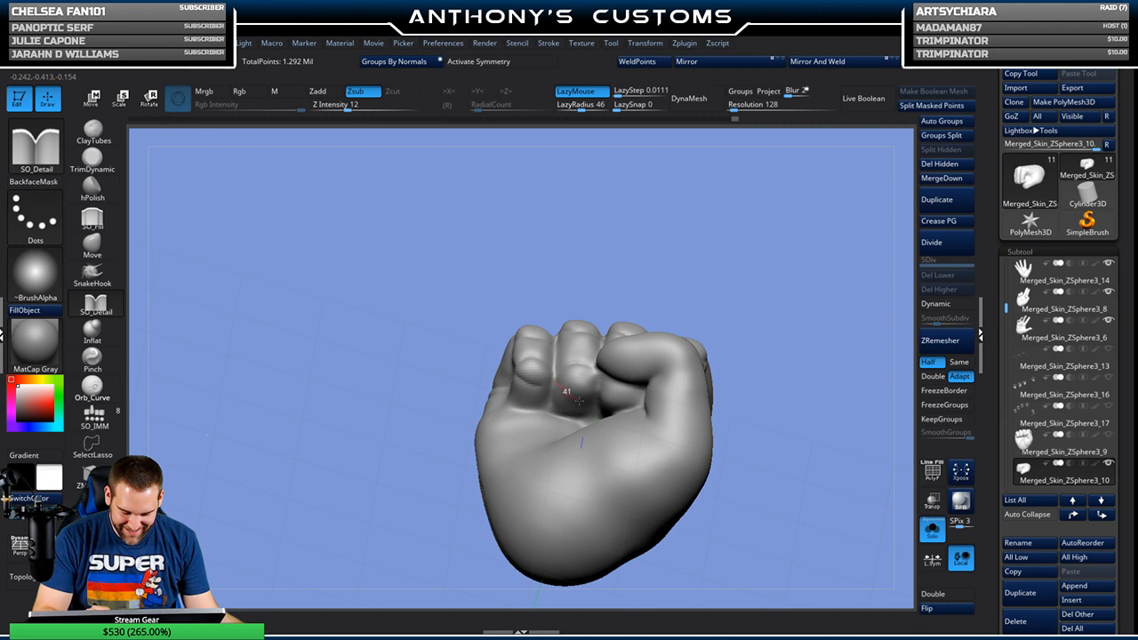
Step: Carve creases around the thumb's bent joint on its outer side and inside the bend toward the palm
{"action": "left_click_drag", "start_coordinate": [761, 277], "coordinate": [615, 355]}
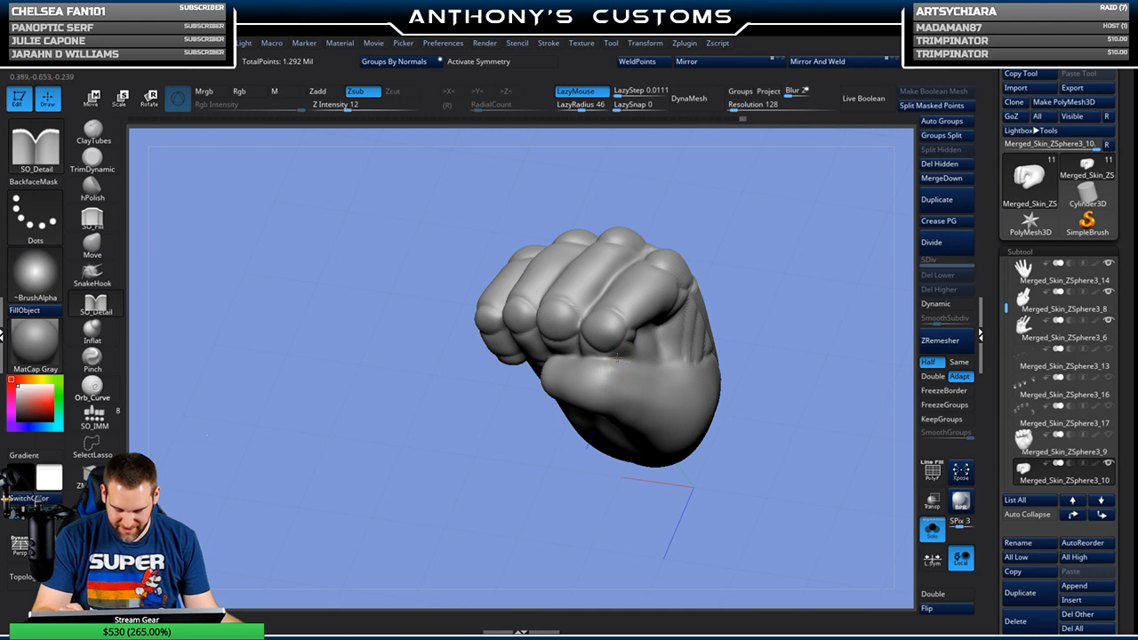
{"action": "left_click_drag", "start_coordinate": [773, 272], "coordinate": [598, 360]}
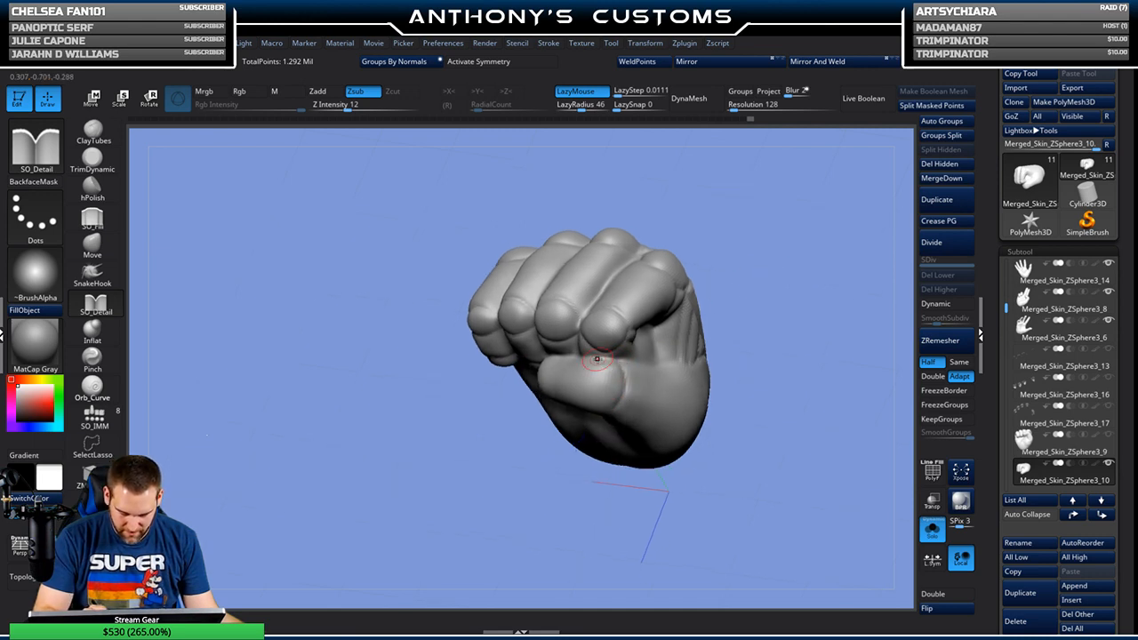
{"action": "left_click_drag", "start_coordinate": [796, 353], "coordinate": [780, 237]}
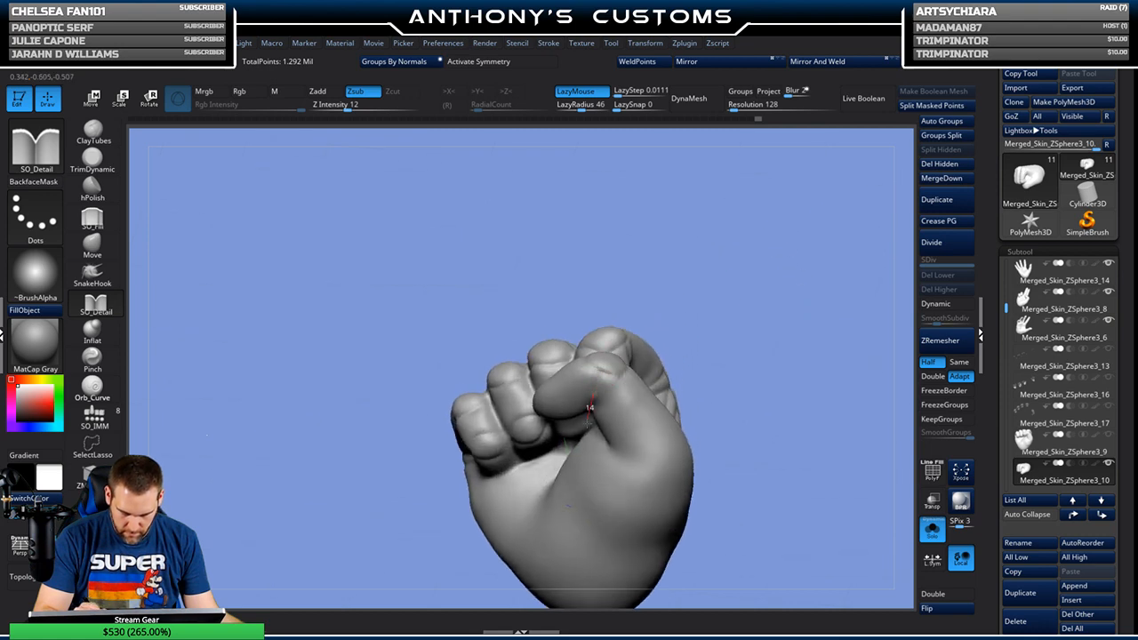
{"action": "mouse_move", "coordinate": [746, 342]}
{"action": "left_mouse_down"}
{"action": "mouse_move", "coordinate": [739, 335]}
{"action": "mouse_move", "coordinate": [757, 326]}
{"action": "mouse_move", "coordinate": [738, 303]}
{"action": "mouse_move", "coordinate": [693, 346]}
{"action": "left_mouse_up"}
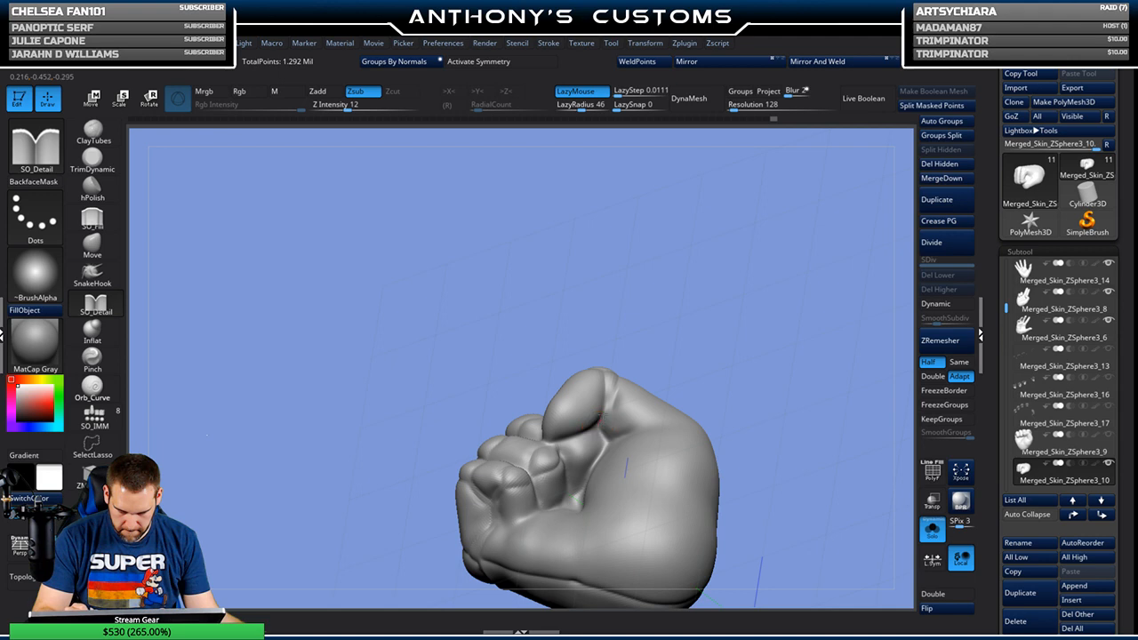
{"action": "left_click_drag", "start_coordinate": [762, 286], "coordinate": [724, 282]}
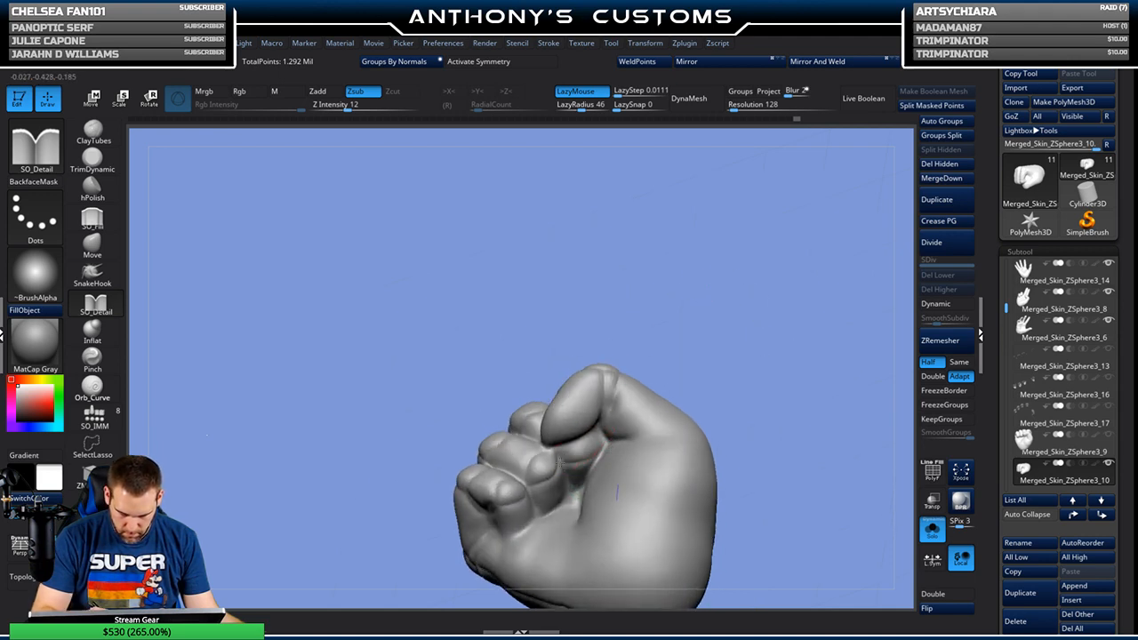
Step: Carve a round ball-like joint at the base of the thumb on the thumb side of the hand
{"action": "left_click_drag", "start_coordinate": [671, 334], "coordinate": [751, 267]}
{"action": "left_click_drag", "start_coordinate": [589, 394], "coordinate": [635, 381]}
{"action": "left_click_drag", "start_coordinate": [553, 402], "coordinate": [615, 407]}
{"action": "left_click_drag", "start_coordinate": [686, 371], "coordinate": [752, 358]}
{"action": "left_click_drag", "start_coordinate": [627, 359], "coordinate": [566, 388]}
{"action": "mouse_move", "coordinate": [586, 453]}
{"action": "left_mouse_down"}
{"action": "mouse_move", "coordinate": [645, 427]}
{"action": "mouse_move", "coordinate": [623, 362]}
{"action": "mouse_move", "coordinate": [598, 365]}
{"action": "left_mouse_up"}
{"action": "left_click_drag", "start_coordinate": [805, 285], "coordinate": [787, 338]}
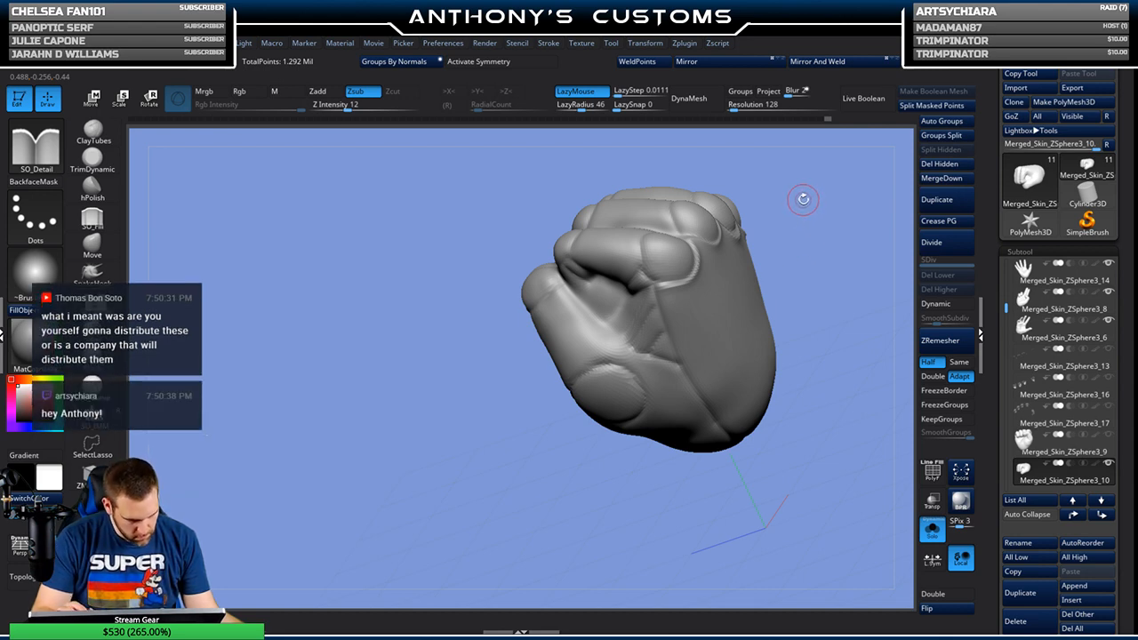
Step: Refine the thumb-side edge and web creases, and extend a crease from the thumb's base joint into the palm
{"action": "left_click_drag", "start_coordinate": [800, 197], "coordinate": [773, 234]}
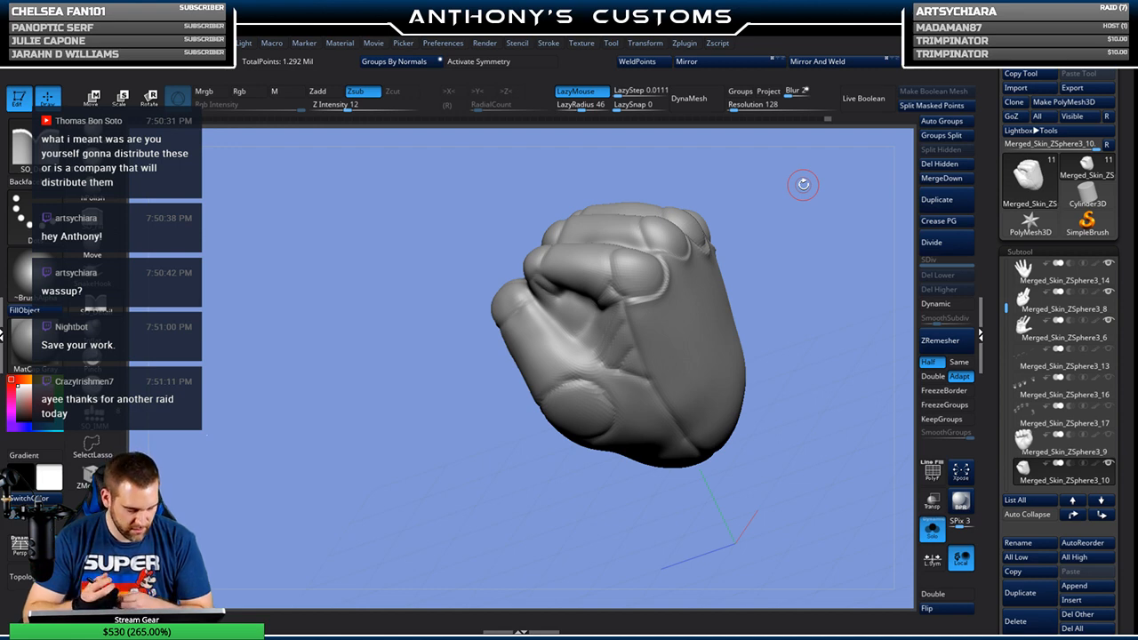
{"action": "left_click_drag", "start_coordinate": [795, 246], "coordinate": [780, 252]}
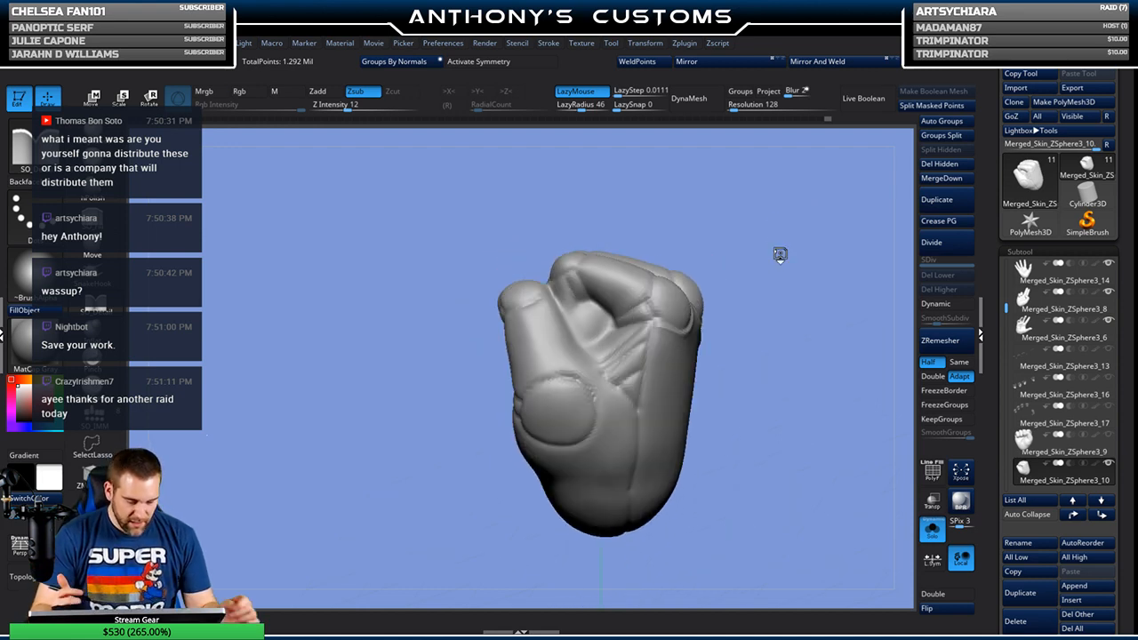
{"action": "left_click_drag", "start_coordinate": [789, 325], "coordinate": [679, 241]}
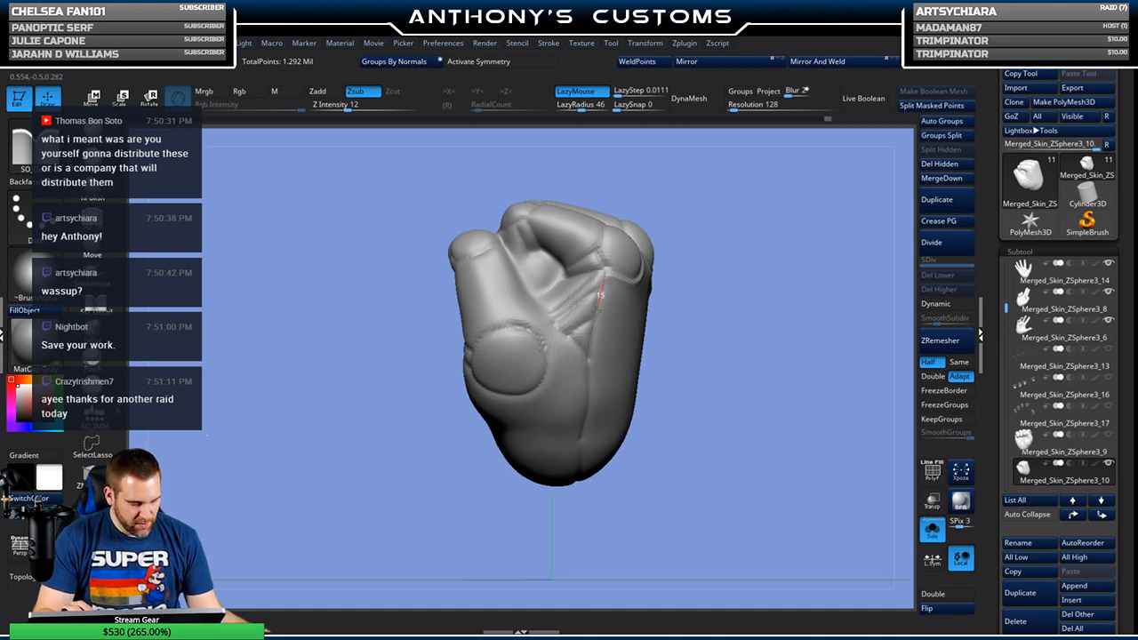
{"action": "left_click_drag", "start_coordinate": [587, 513], "coordinate": [550, 374]}
{"action": "left_click_drag", "start_coordinate": [713, 269], "coordinate": [704, 244]}
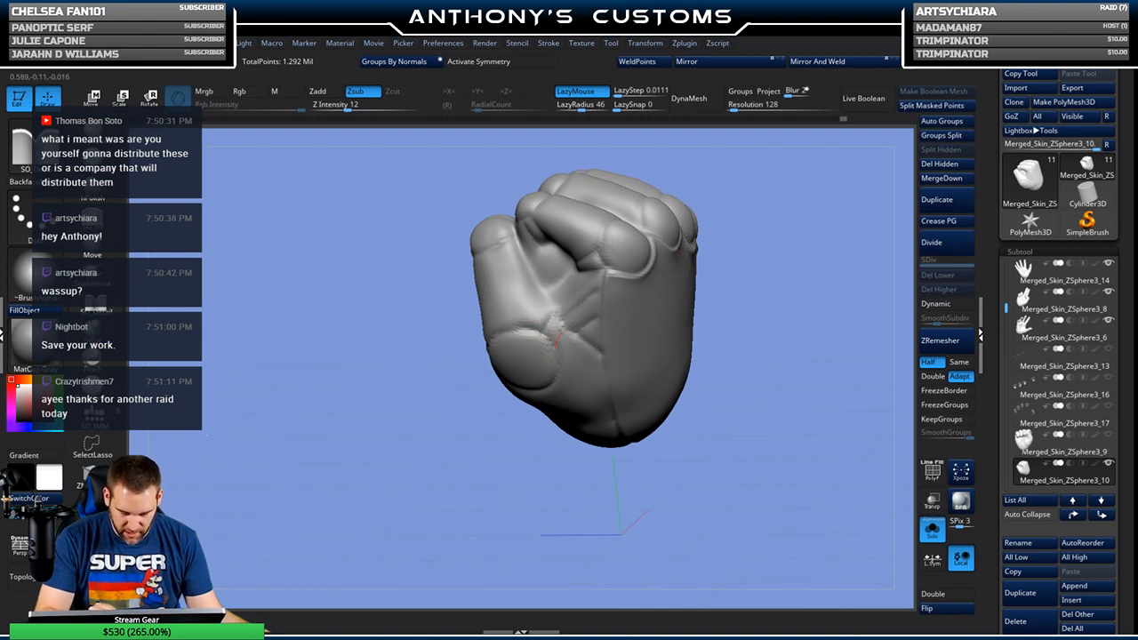
{"action": "mouse_move", "coordinate": [716, 316]}
{"action": "left_mouse_down"}
{"action": "mouse_move", "coordinate": [777, 249]}
{"action": "mouse_move", "coordinate": [730, 257]}
{"action": "mouse_move", "coordinate": [689, 311]}
{"action": "mouse_move", "coordinate": [705, 285]}
{"action": "mouse_move", "coordinate": [721, 294]}
{"action": "left_mouse_up"}
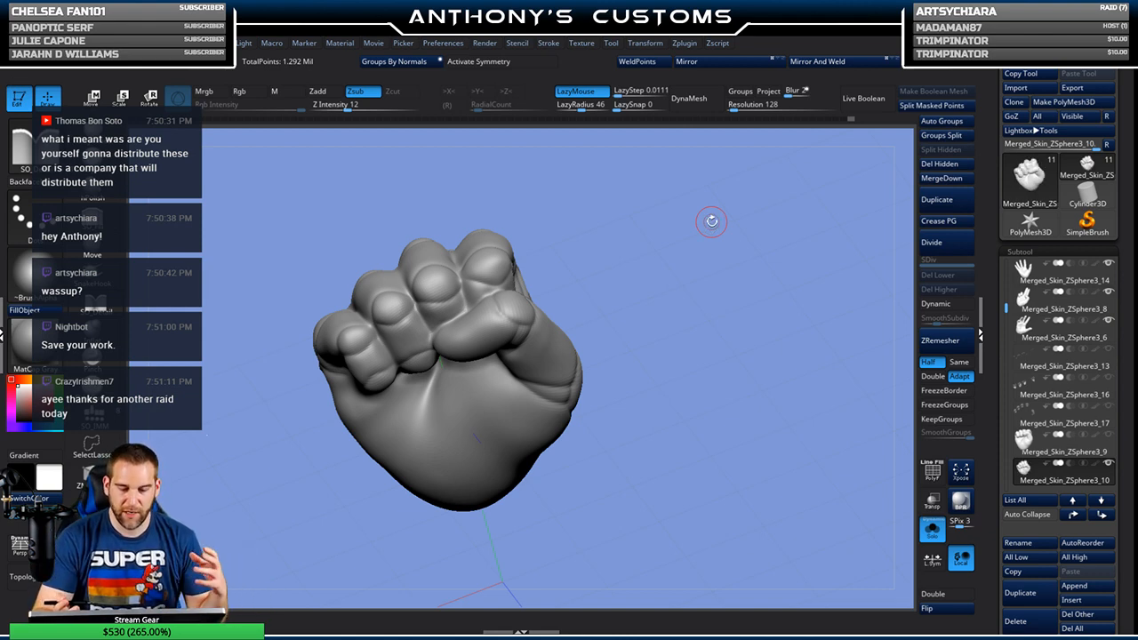
{"action": "left_click_drag", "start_coordinate": [712, 220], "coordinate": [770, 176]}
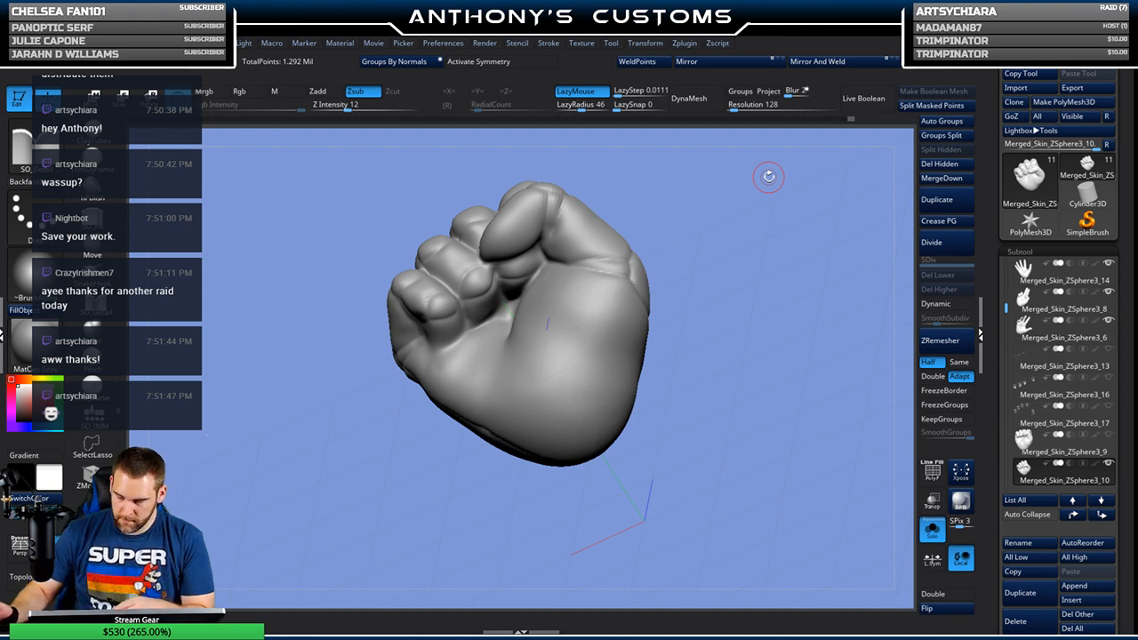
{"action": "left_click_drag", "start_coordinate": [770, 176], "coordinate": [795, 327]}
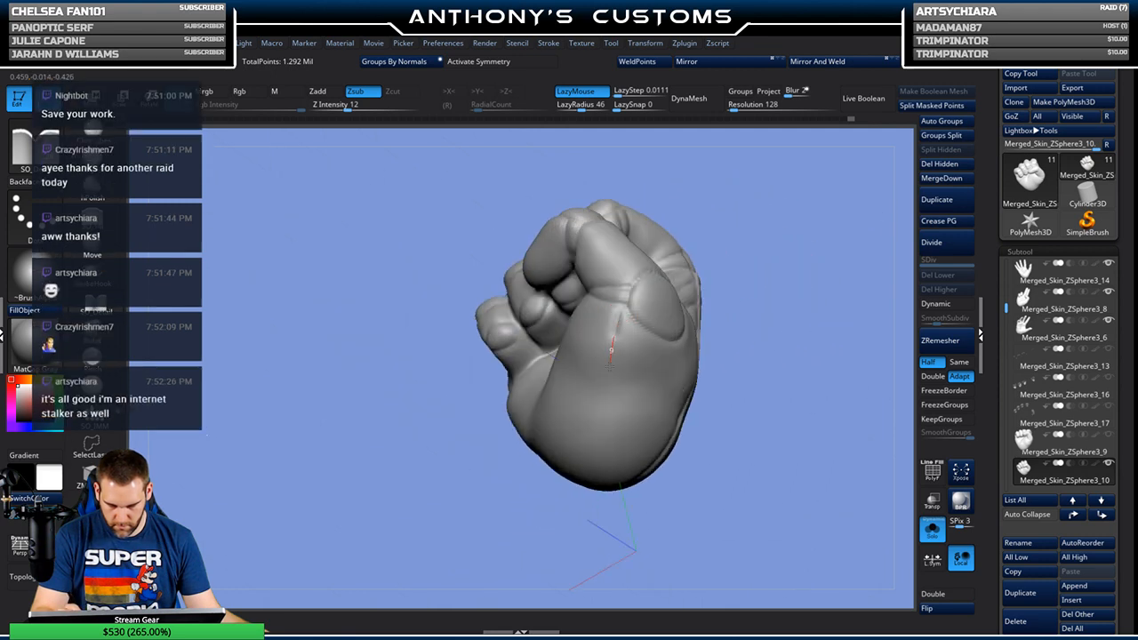
Step: Carve a curved crease across the heel of the palm, joining the edge crease on the little finger side
{"action": "left_click_drag", "start_coordinate": [753, 382], "coordinate": [545, 375]}
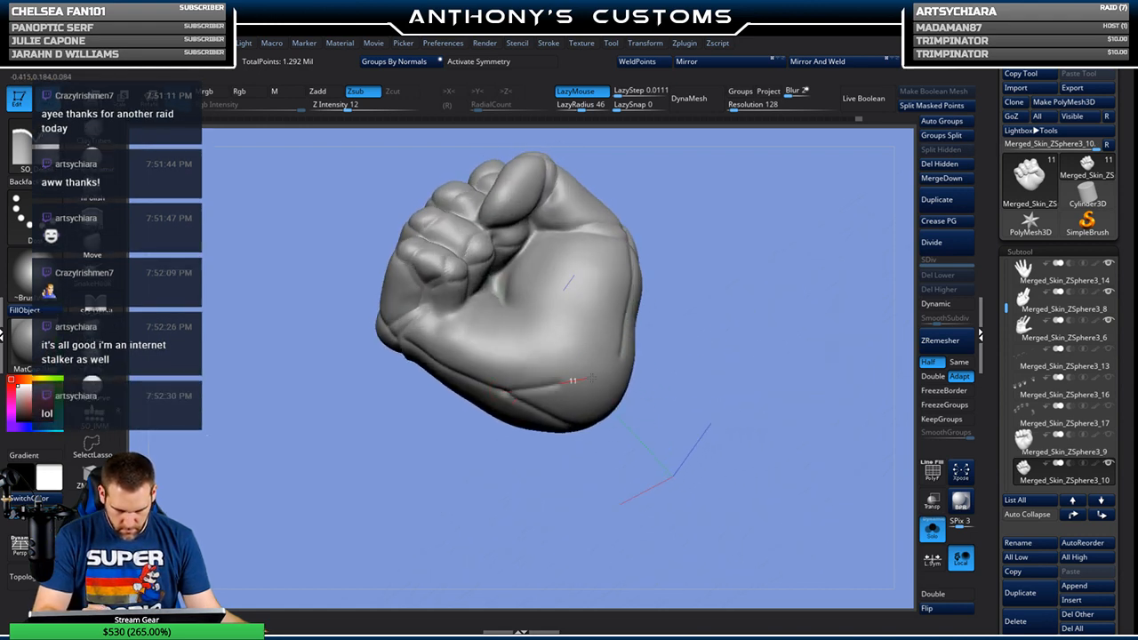
{"action": "left_click_drag", "start_coordinate": [717, 248], "coordinate": [816, 308]}
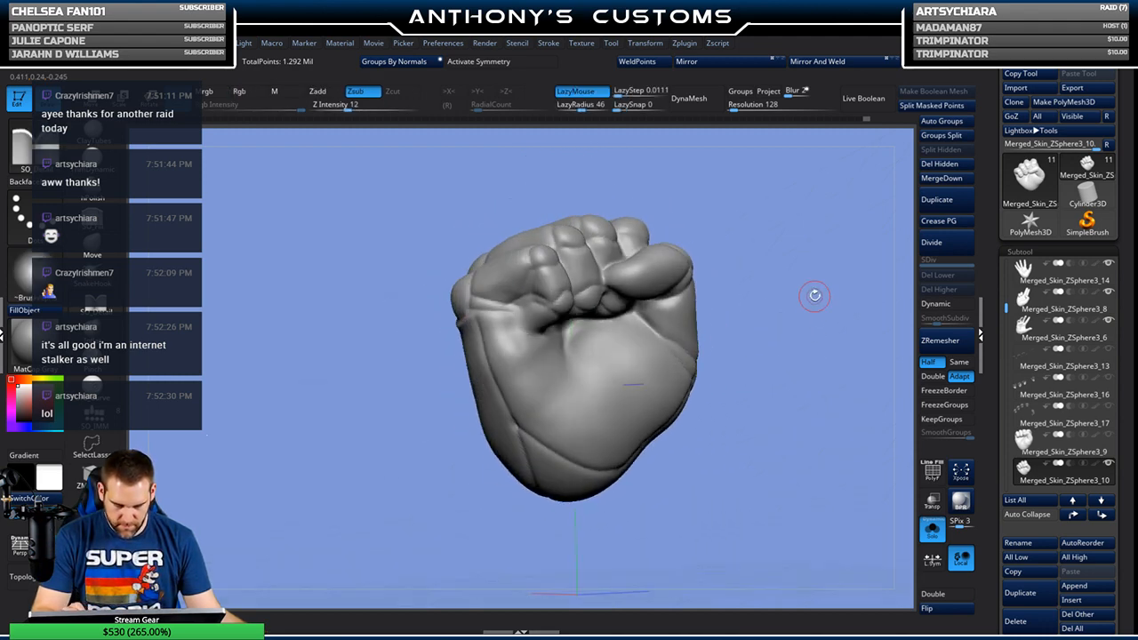
{"action": "left_click_drag", "start_coordinate": [762, 269], "coordinate": [777, 260]}
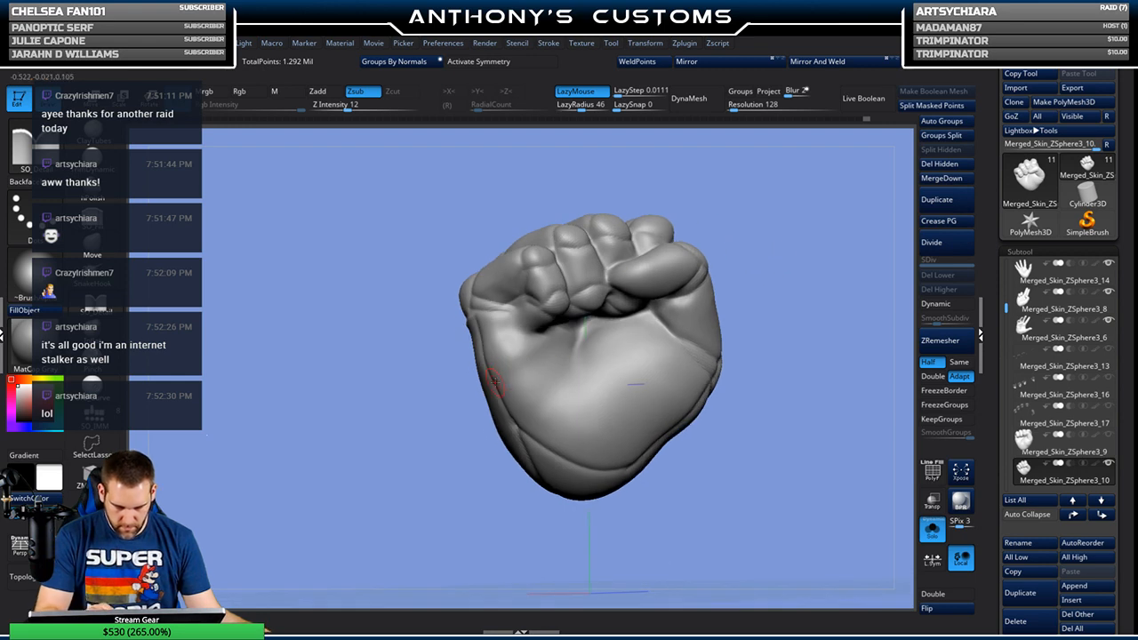
Step: Carve the curved crease around the thumb mound down the palm and save the project
{"action": "left_click_drag", "start_coordinate": [818, 254], "coordinate": [809, 300]}
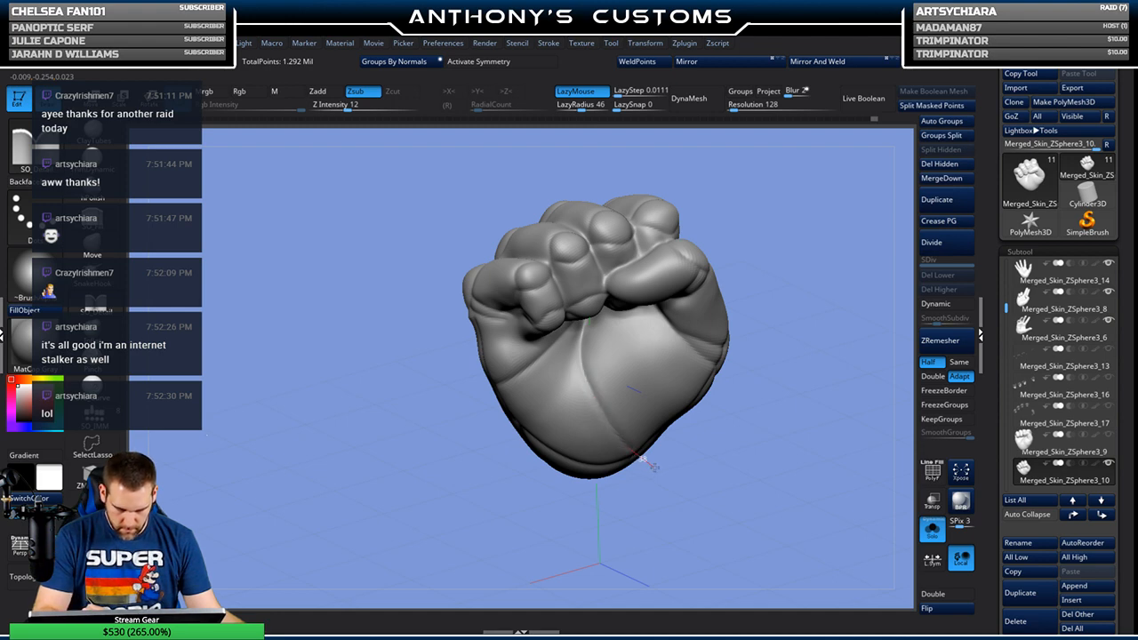
{"action": "left_click_drag", "start_coordinate": [732, 384], "coordinate": [792, 332]}
{"action": "left_click_drag", "start_coordinate": [796, 406], "coordinate": [723, 188]}
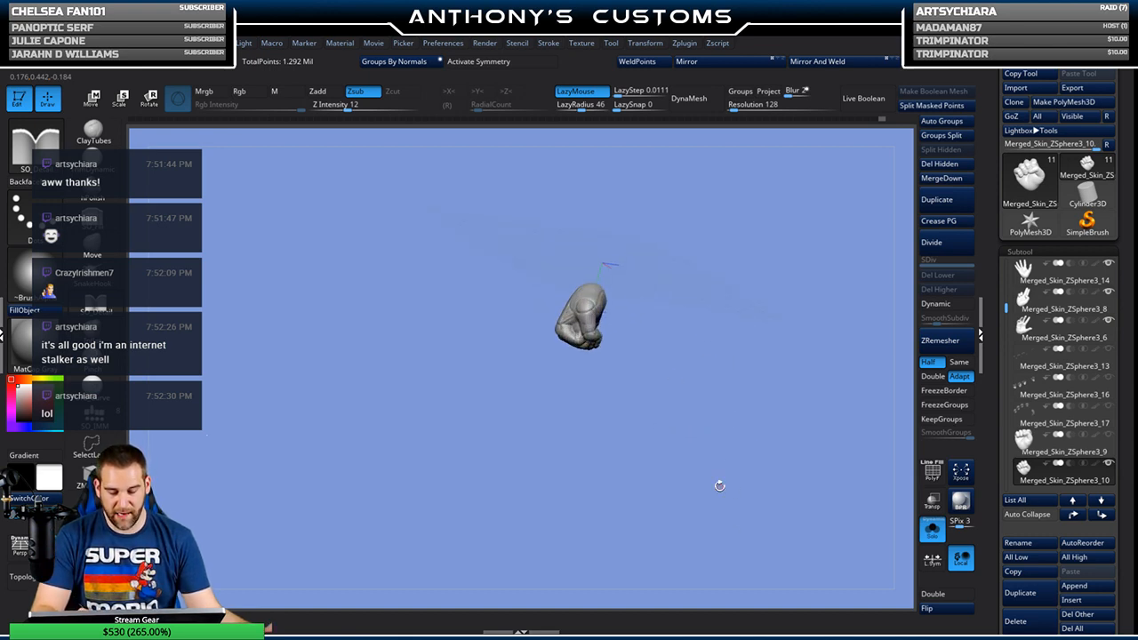
{"action": "left_click_drag", "start_coordinate": [754, 424], "coordinate": [689, 388], "text": "alt"}
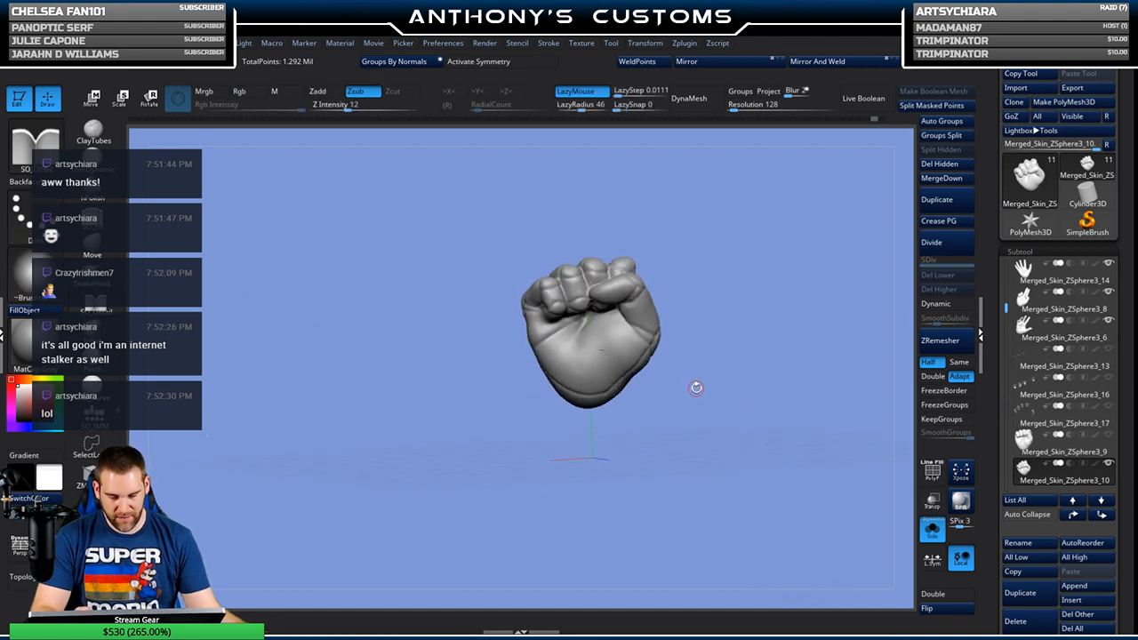
{"action": "key", "text": "ctrl+s"}
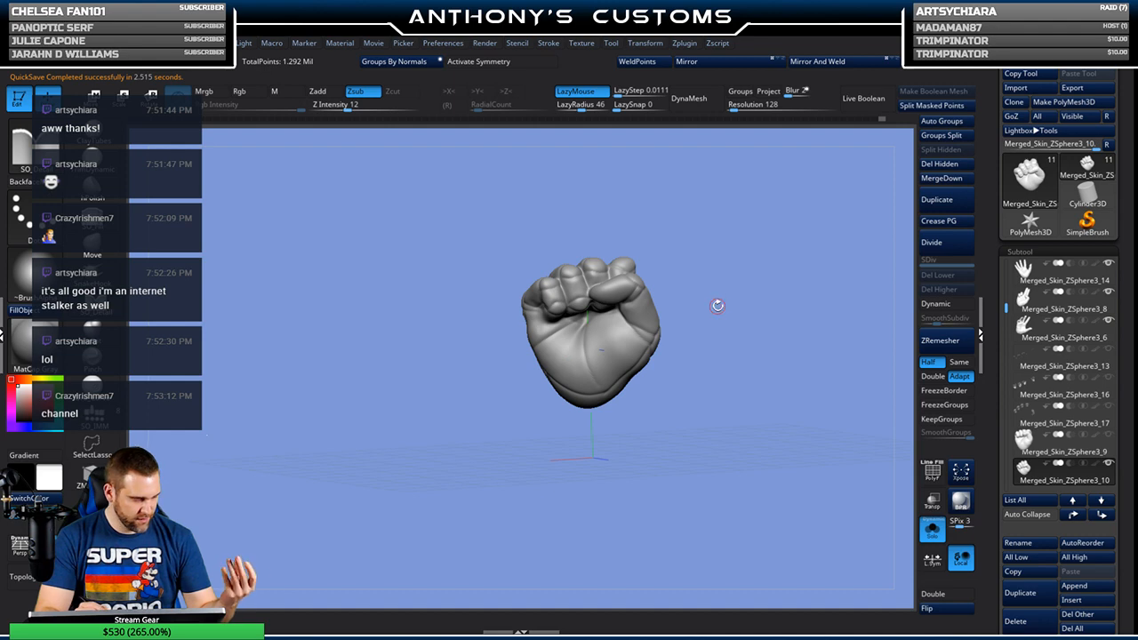
Step: Carve connecting creases between the palm heel and the thumb-side edge near the wrist end
{"action": "mouse_move", "coordinate": [708, 318]}
{"action": "left_mouse_down"}
{"action": "mouse_move", "coordinate": [741, 376]}
{"action": "mouse_move", "coordinate": [703, 330]}
{"action": "left_mouse_up"}
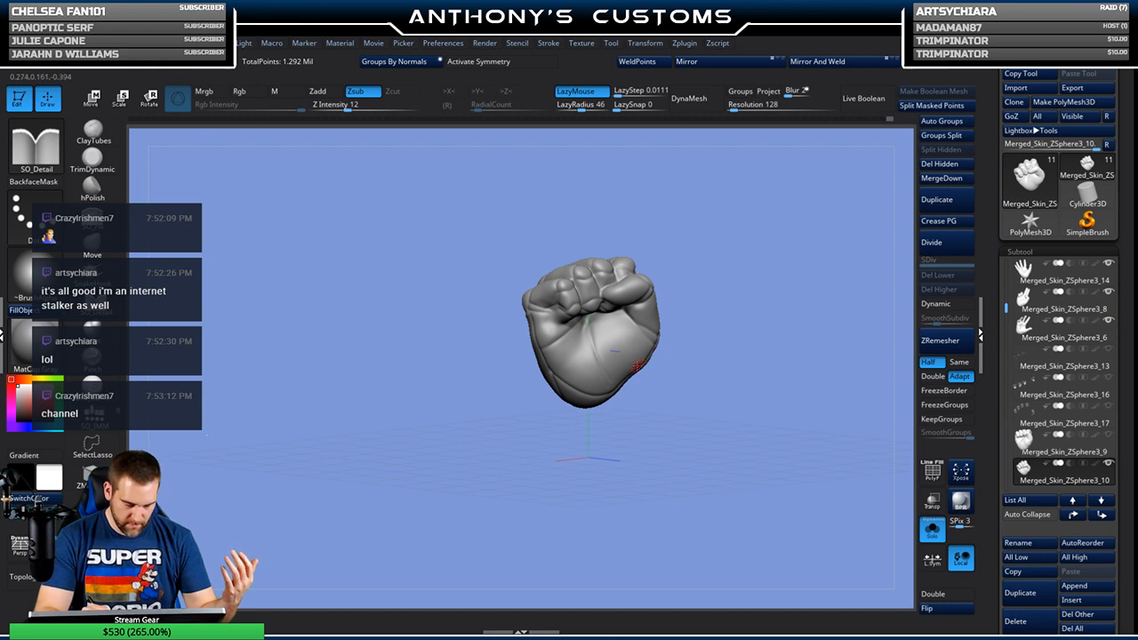
{"action": "left_click_drag", "start_coordinate": [764, 324], "coordinate": [696, 286]}
{"action": "left_click_drag", "start_coordinate": [724, 249], "coordinate": [649, 264]}
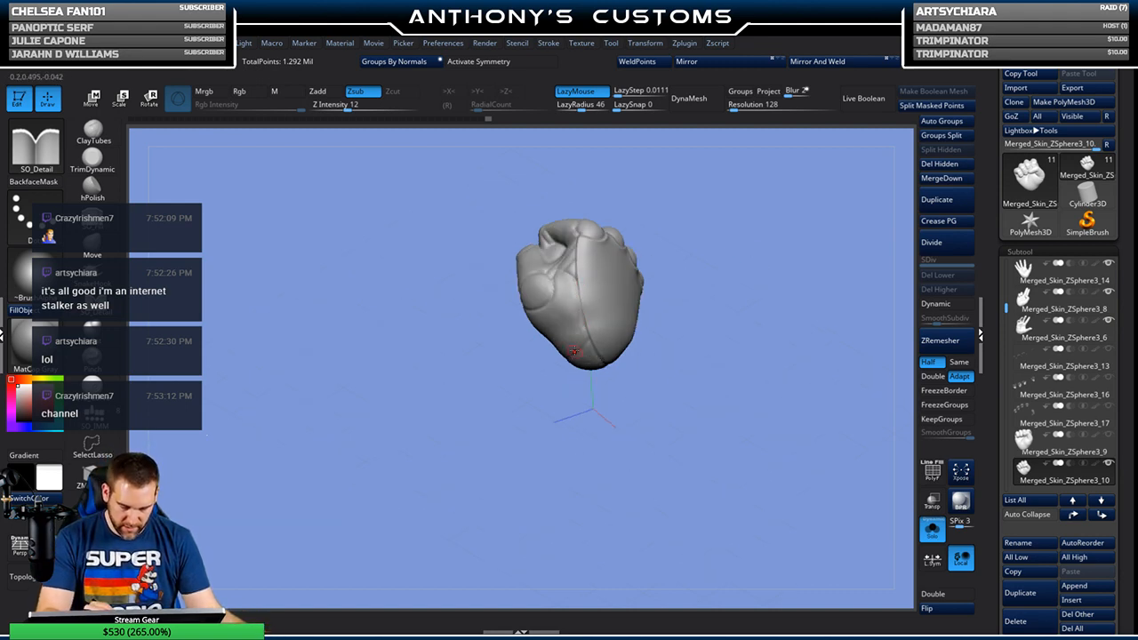
{"action": "left_click_drag", "start_coordinate": [738, 267], "coordinate": [724, 323]}
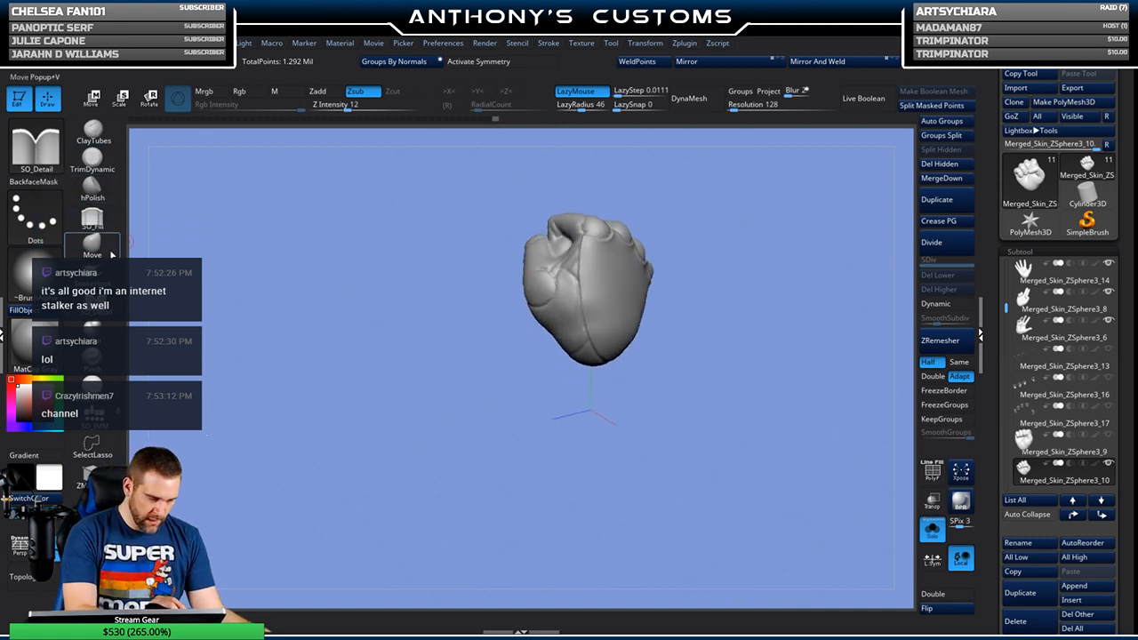
Step: Fill and smooth away the edge creases around the wrist end of the hand with the SO_Fill brush
{"action": "left_click", "coordinate": [92, 218]}
{"action": "left_click_drag", "start_coordinate": [728, 255], "coordinate": [713, 393], "text": "alt"}
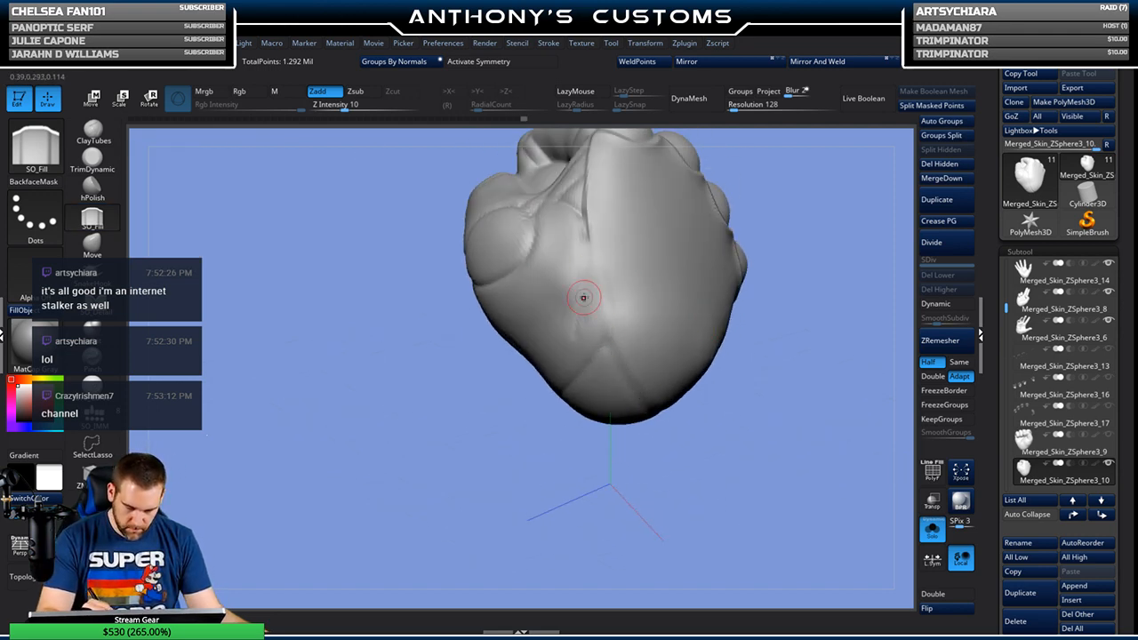
{"action": "left_click_drag", "start_coordinate": [757, 421], "coordinate": [731, 341]}
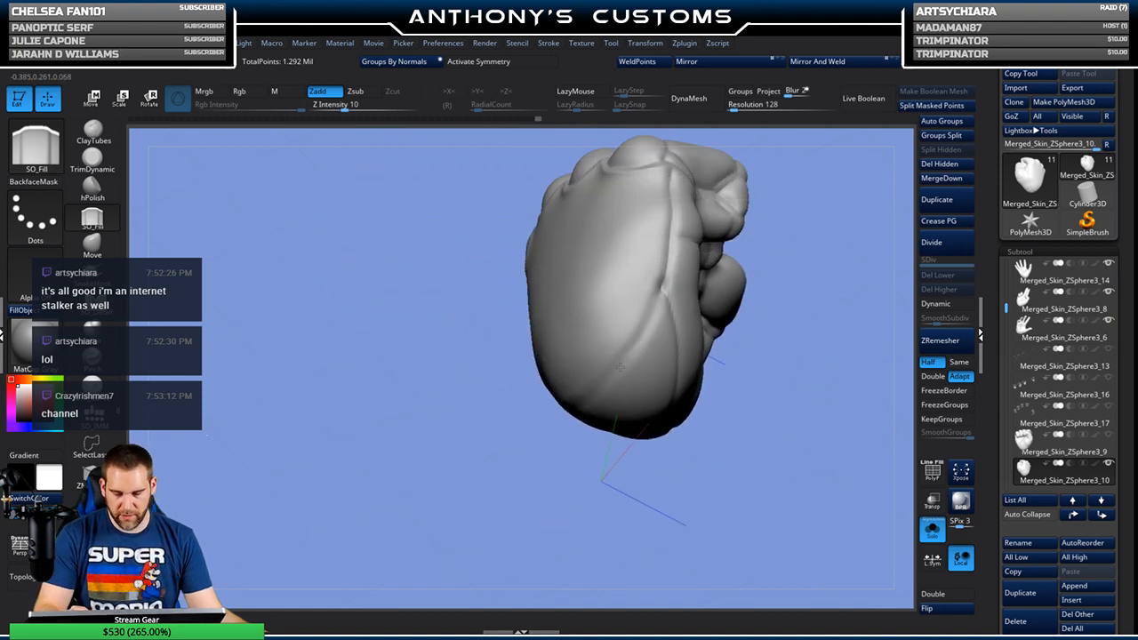
{"action": "left_click_drag", "start_coordinate": [538, 419], "coordinate": [681, 290]}
{"action": "key", "text": "shift"}
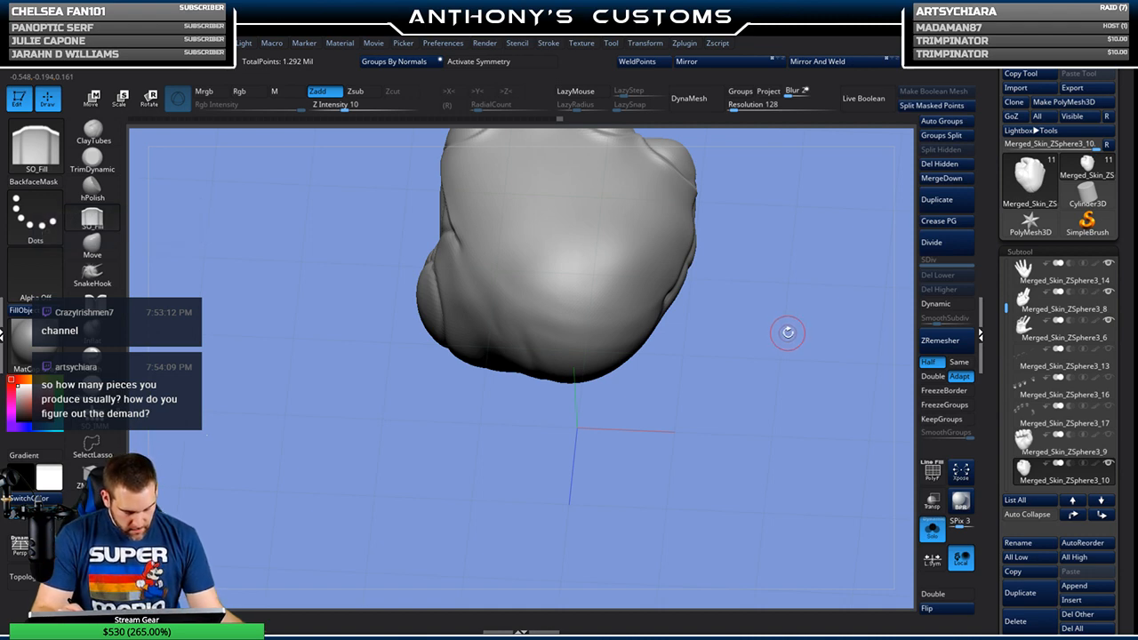
{"action": "key", "text": "space"}
{"action": "left_click_drag", "start_coordinate": [789, 332], "coordinate": [719, 320]}
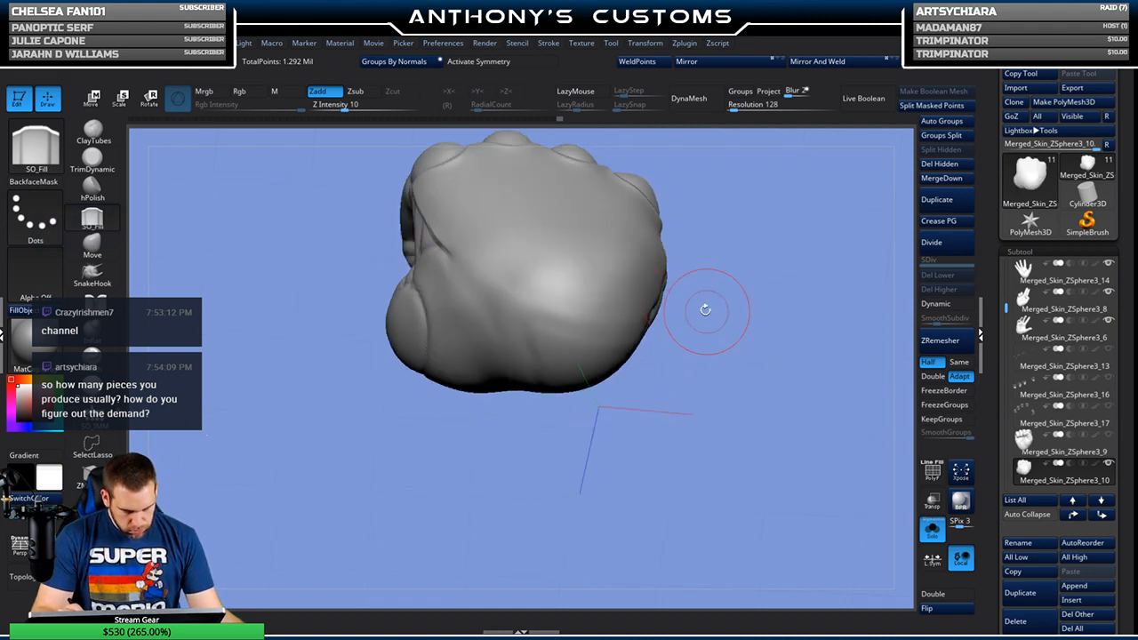
{"action": "key", "text": "shift"}
{"action": "left_click_drag", "start_coordinate": [730, 274], "coordinate": [621, 286]}
{"action": "key", "text": "shift"}
{"action": "mouse_move", "coordinate": [613, 440]}
{"action": "left_mouse_down"}
{"action": "mouse_move", "coordinate": [727, 456]}
{"action": "mouse_move", "coordinate": [738, 314]}
{"action": "left_mouse_up"}
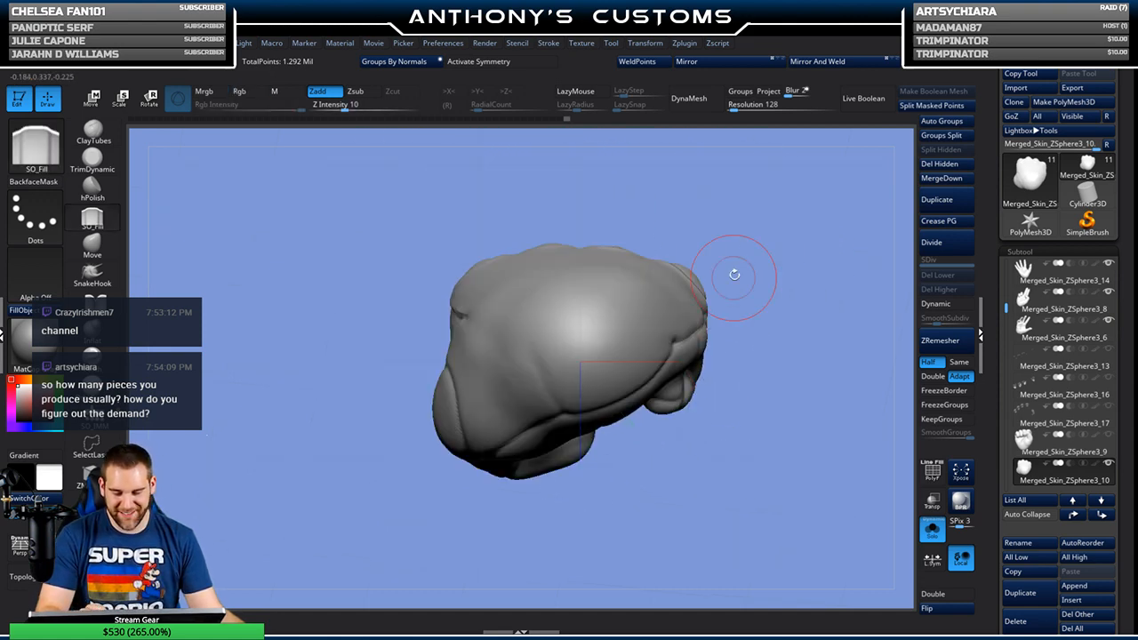
Step: Recarve the edge creases with the SO_Detail brush along the little finger and thumb sides down toward the wrist end
{"action": "left_click", "coordinate": [95, 303]}
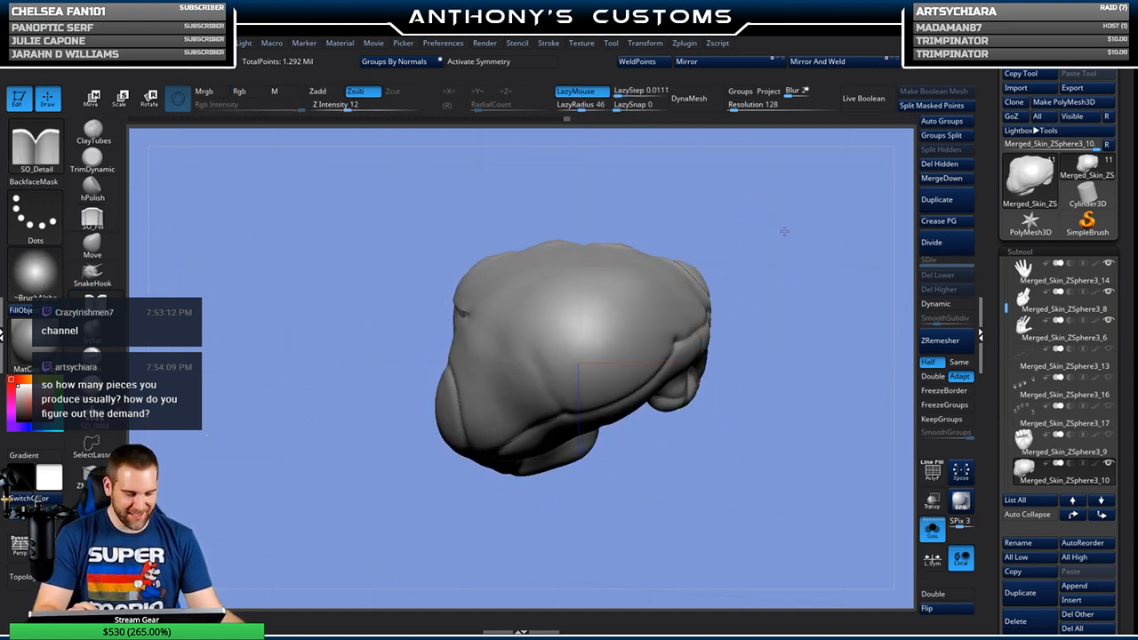
{"action": "key", "text": "space"}
{"action": "left_click_drag", "start_coordinate": [773, 229], "coordinate": [762, 305]}
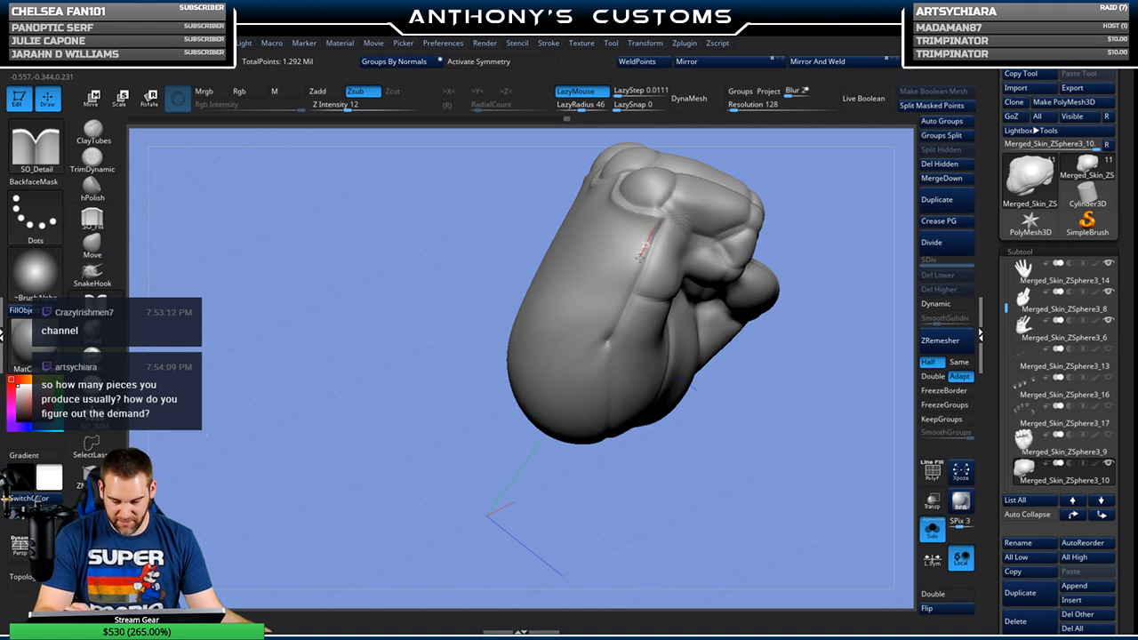
{"action": "left_click_drag", "start_coordinate": [617, 503], "coordinate": [569, 267]}
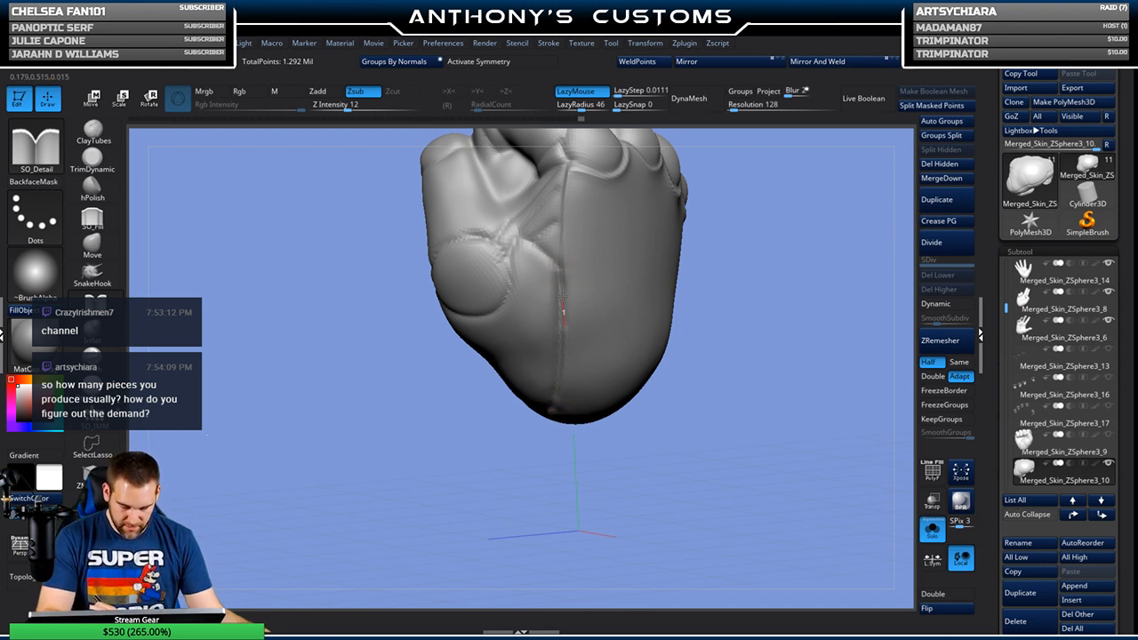
{"action": "mouse_move", "coordinate": [791, 313]}
{"action": "left_mouse_down"}
{"action": "mouse_move", "coordinate": [719, 305]}
{"action": "mouse_move", "coordinate": [737, 291]}
{"action": "mouse_move", "coordinate": [709, 307]}
{"action": "left_mouse_up"}
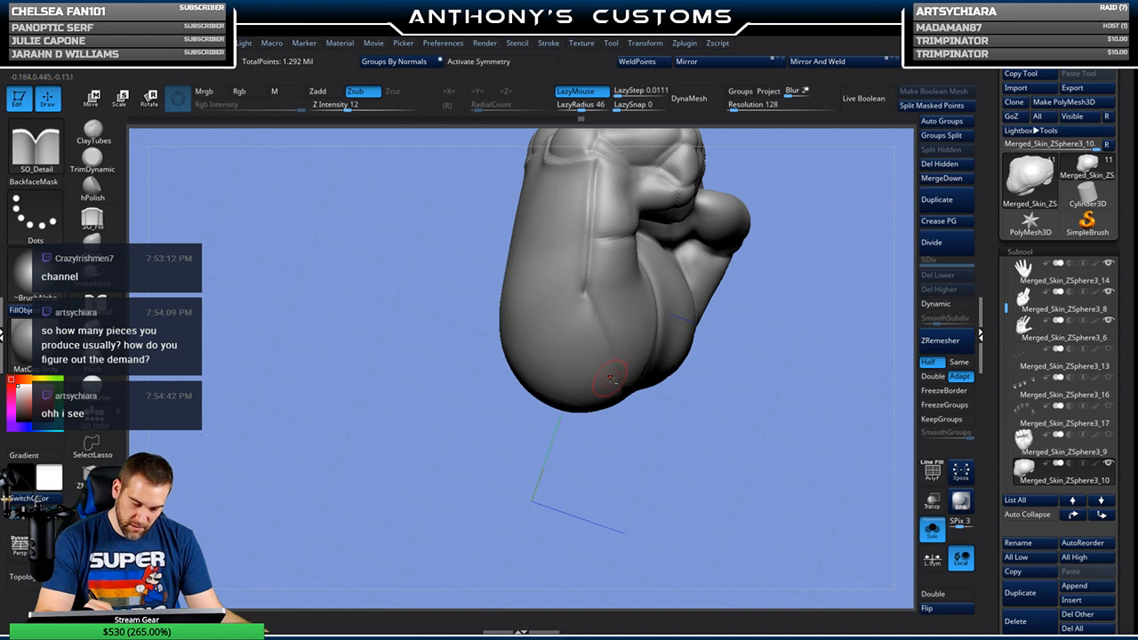
{"action": "mouse_move", "coordinate": [722, 299]}
{"action": "left_mouse_down", "text": "shift"}
{"action": "mouse_move", "coordinate": [801, 325]}
{"action": "mouse_move", "coordinate": [739, 222]}
{"action": "mouse_move", "coordinate": [745, 201]}
{"action": "mouse_move", "coordinate": [788, 214]}
{"action": "mouse_move", "coordinate": [803, 258]}
{"action": "mouse_move", "coordinate": [591, 330]}
{"action": "left_mouse_up", "text": "shift"}
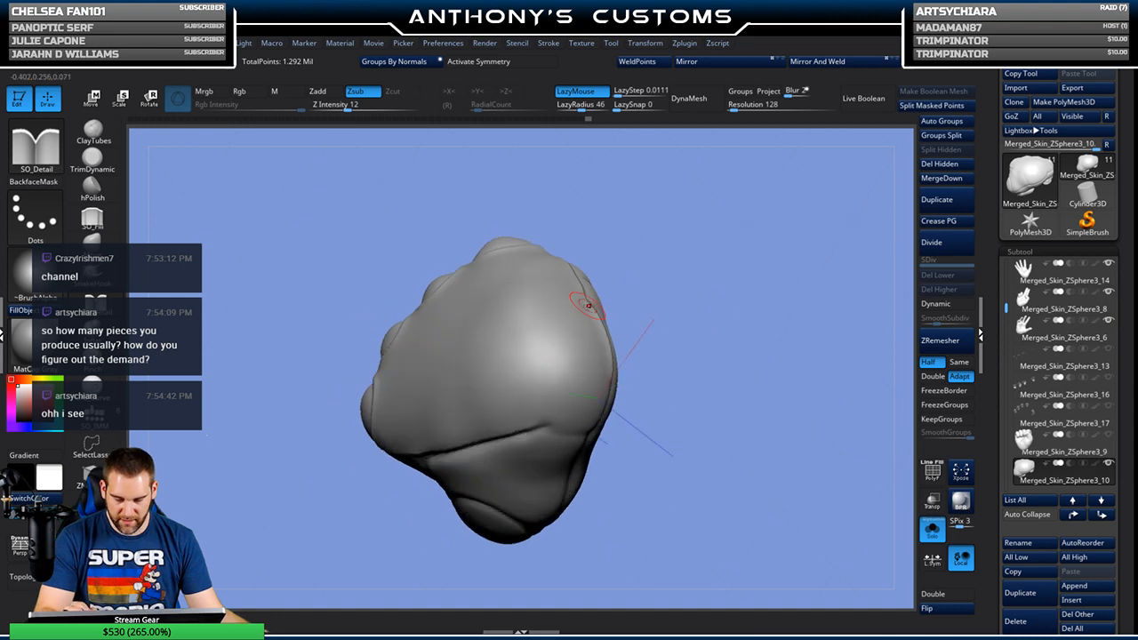
Step: Carve a crease across the wrist end of the fist with the SO_Detail brush, joining it to the existing crease
{"action": "left_click_drag", "start_coordinate": [568, 368], "coordinate": [534, 425]}
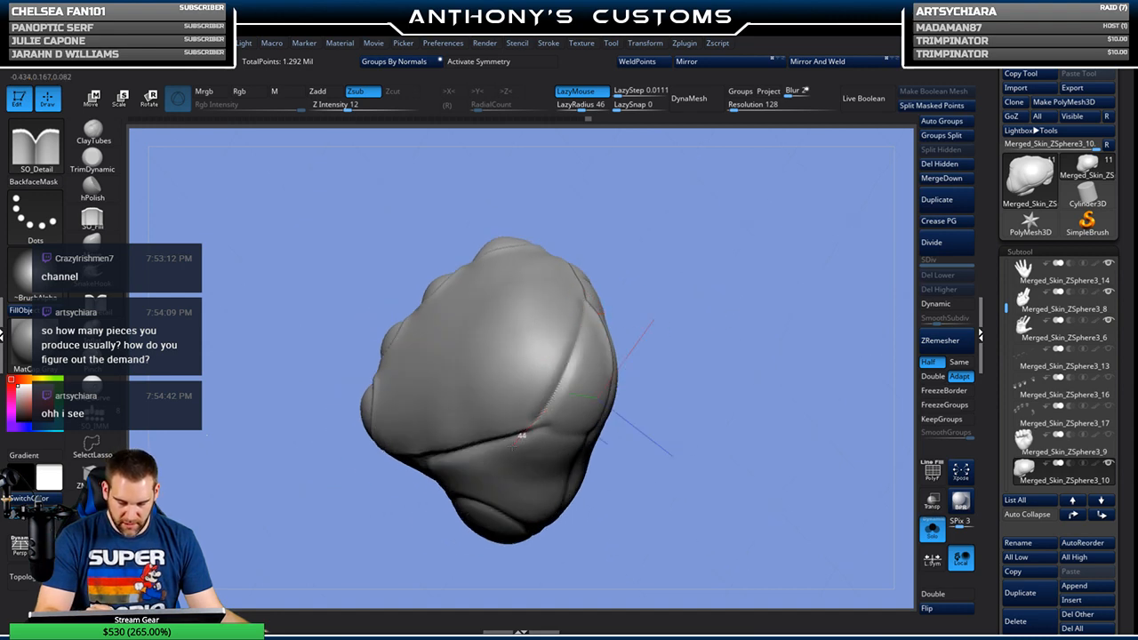
{"action": "right_click_drag", "start_coordinate": [560, 395], "coordinate": [559, 374]}
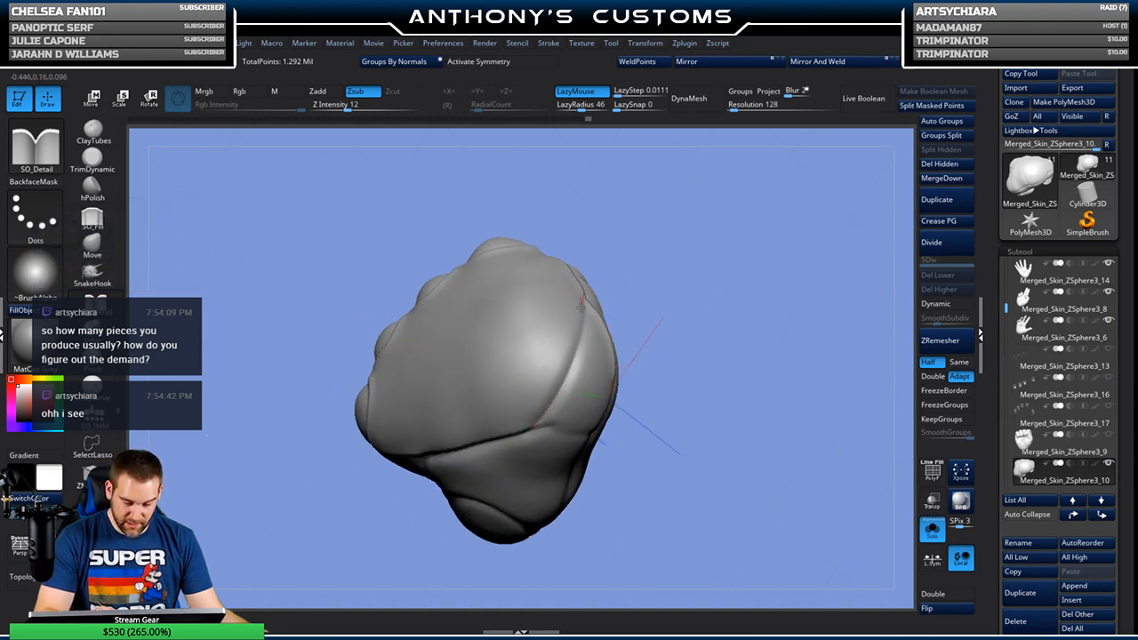
{"action": "left_click_drag", "start_coordinate": [561, 373], "coordinate": [536, 415]}
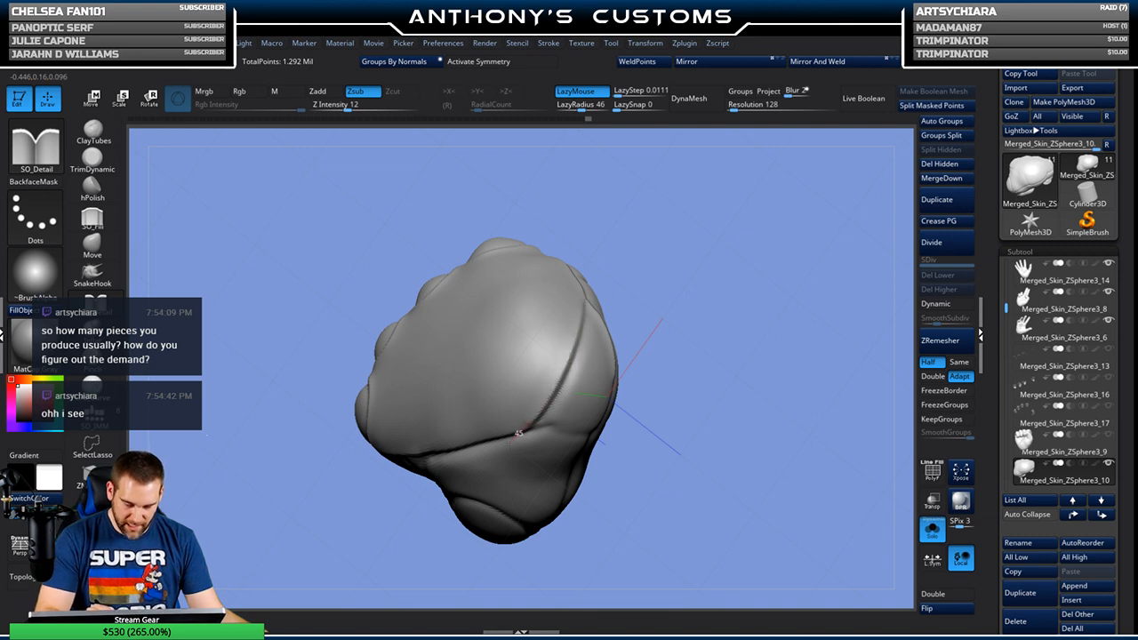
{"action": "left_click_drag", "start_coordinate": [681, 255], "coordinate": [734, 295]}
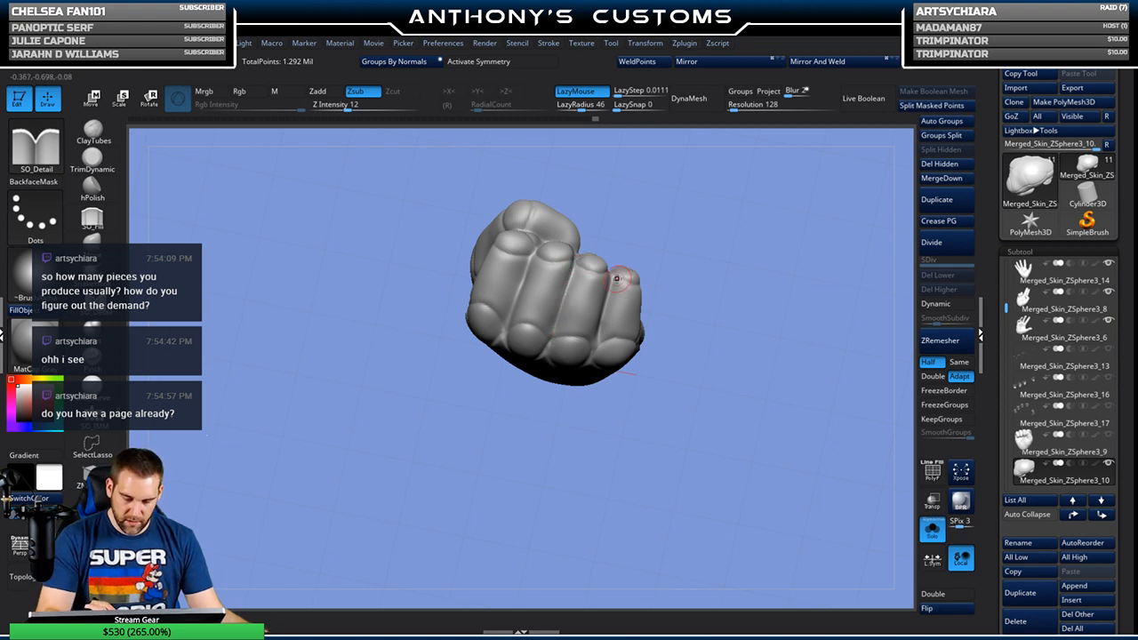
Step: Carve skin-fold creases with the SO_Detail brush in the webbing between the fist's thumb and curled index finger
{"action": "left_click_drag", "start_coordinate": [730, 286], "coordinate": [727, 257]}
{"action": "left_click_drag", "start_coordinate": [629, 237], "coordinate": [622, 218]}
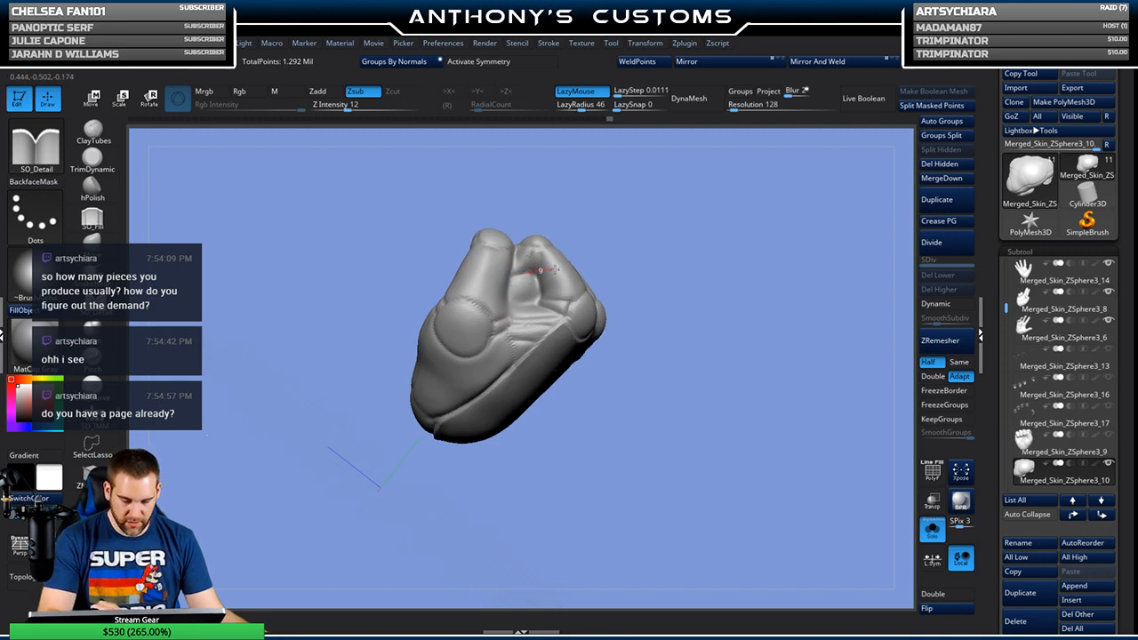
{"action": "left_click_drag", "start_coordinate": [597, 248], "coordinate": [650, 274]}
{"action": "left_click_drag", "start_coordinate": [579, 284], "coordinate": [528, 295]}
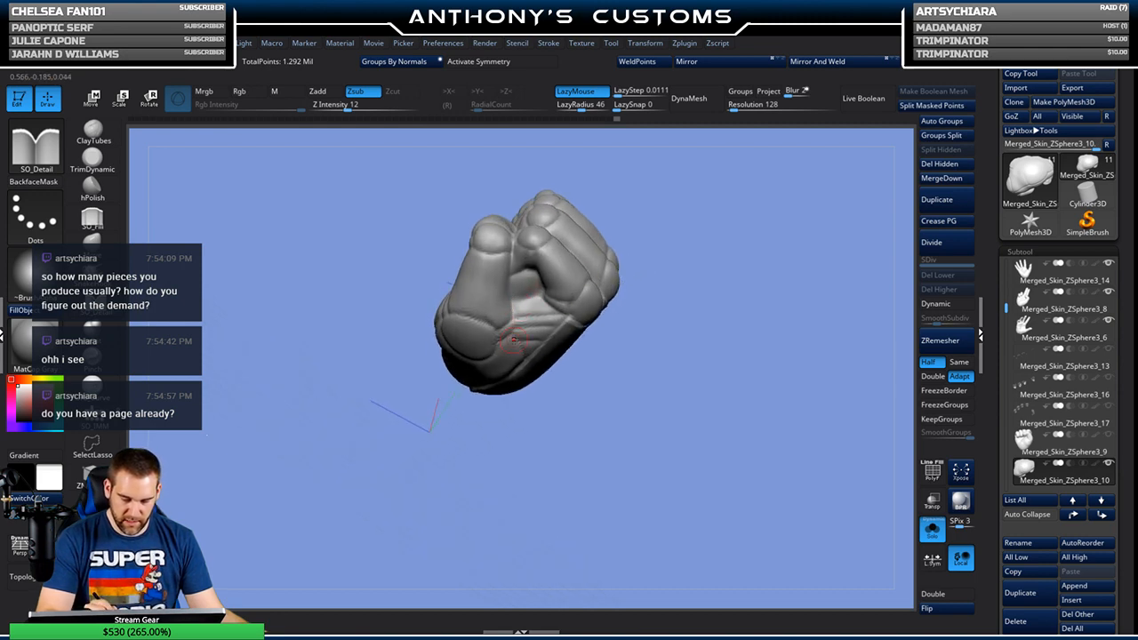
{"action": "left_click_drag", "start_coordinate": [628, 272], "coordinate": [668, 234]}
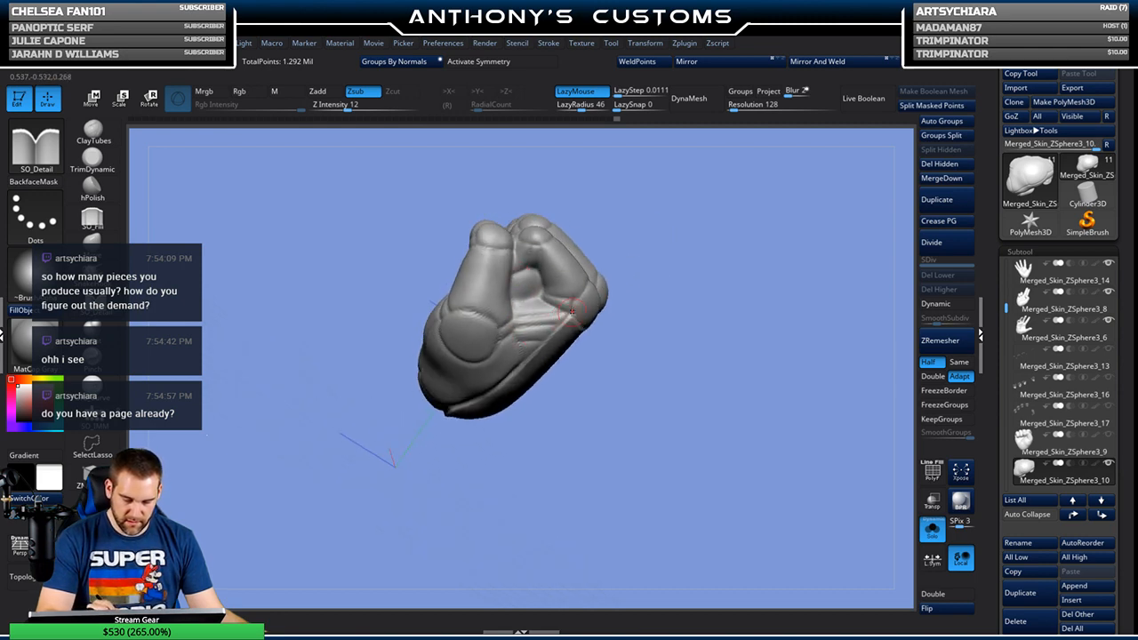
{"action": "left_click_drag", "start_coordinate": [675, 242], "coordinate": [708, 203]}
{"action": "left_click_drag", "start_coordinate": [690, 242], "coordinate": [740, 239]}
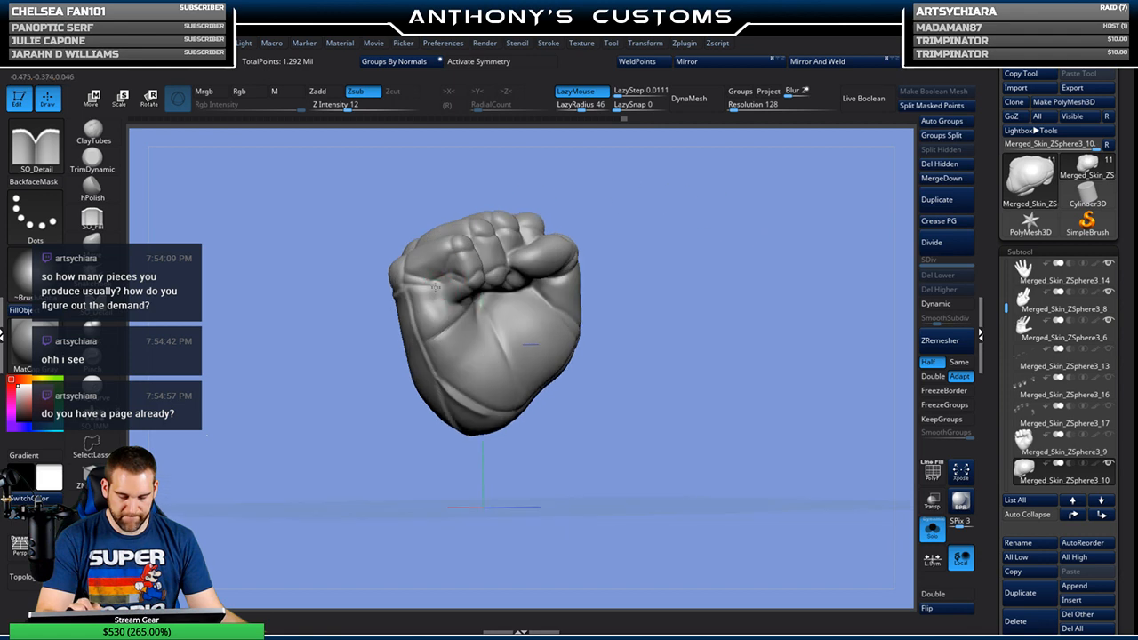
Step: Carve creases into the palm beneath the curled little finger, where the fingers fold into the hand
{"action": "left_click_drag", "start_coordinate": [472, 312], "coordinate": [481, 310]}
{"action": "left_click_drag", "start_coordinate": [665, 222], "coordinate": [575, 208]}
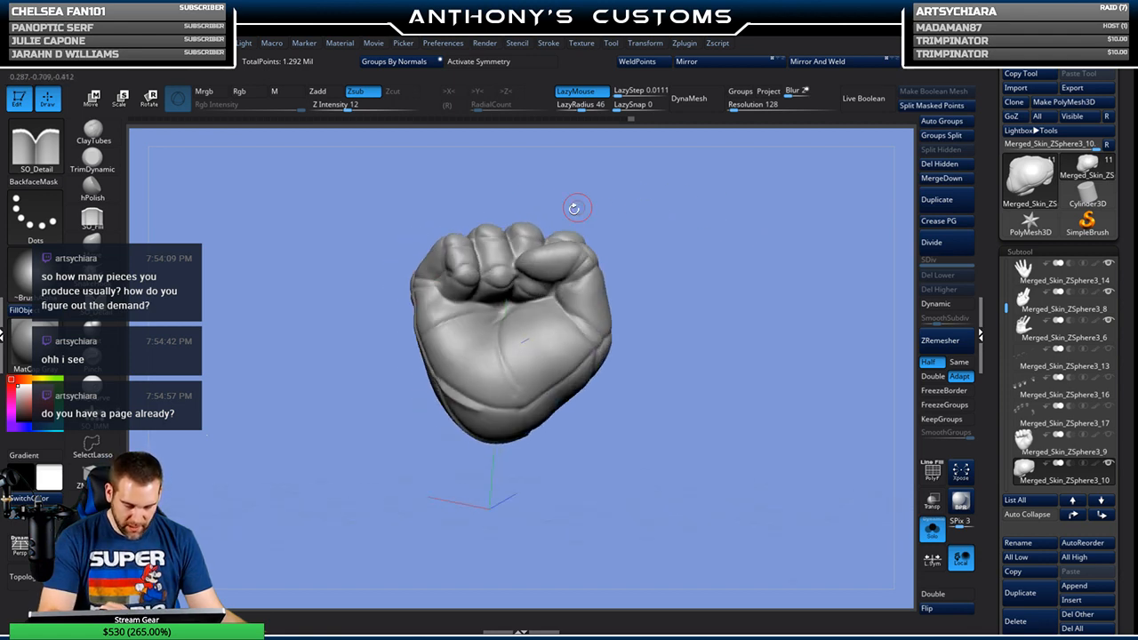
{"action": "right_click_drag", "start_coordinate": [559, 254], "coordinate": [490, 259]}
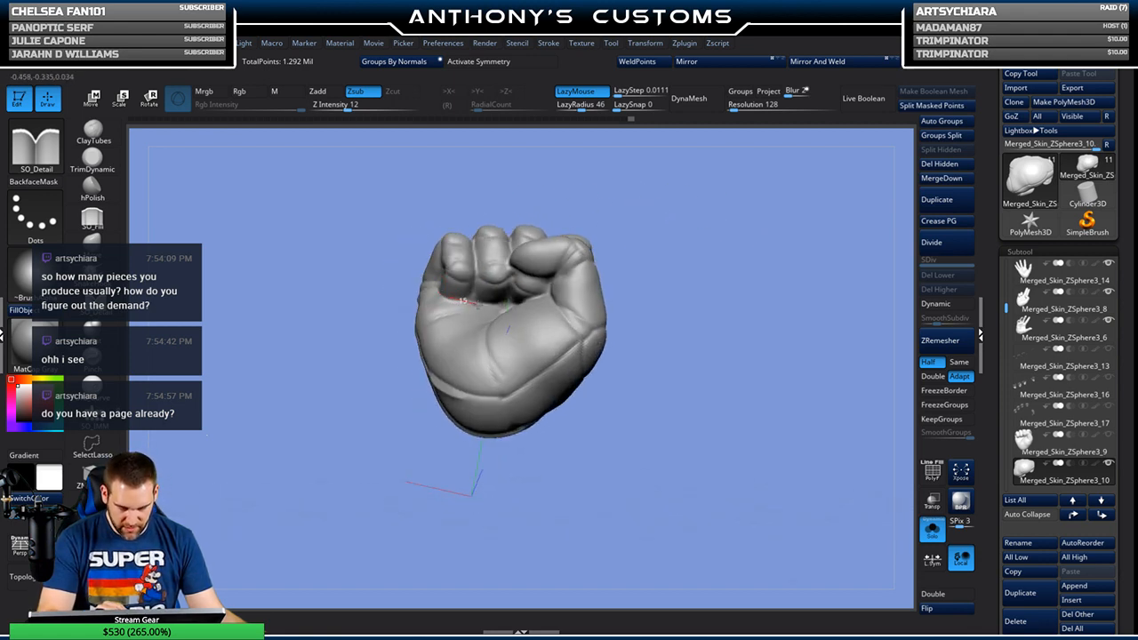
{"action": "left_click_drag", "start_coordinate": [643, 197], "coordinate": [731, 328]}
{"action": "mouse_move", "coordinate": [730, 260]}
{"action": "left_mouse_down"}
{"action": "mouse_move", "coordinate": [763, 250]}
{"action": "mouse_move", "coordinate": [733, 250]}
{"action": "left_mouse_up"}
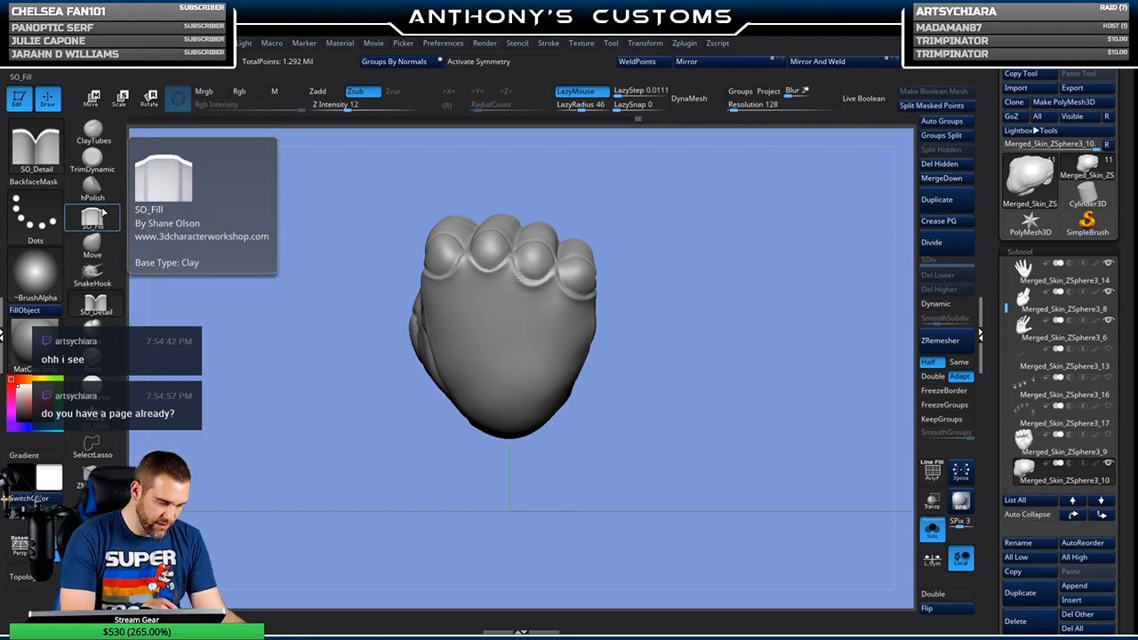
Step: Reshape the fist's knuckles with the Move brush, adjusting the brush size to suit the area
{"action": "left_click", "coordinate": [93, 242]}
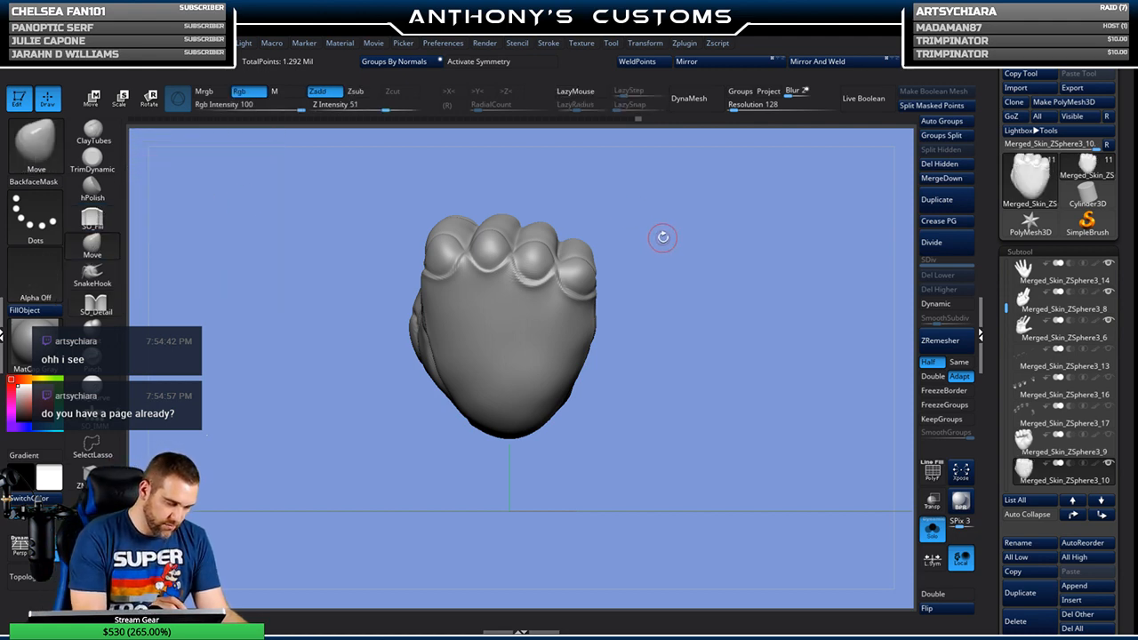
{"action": "key", "text": "space"}
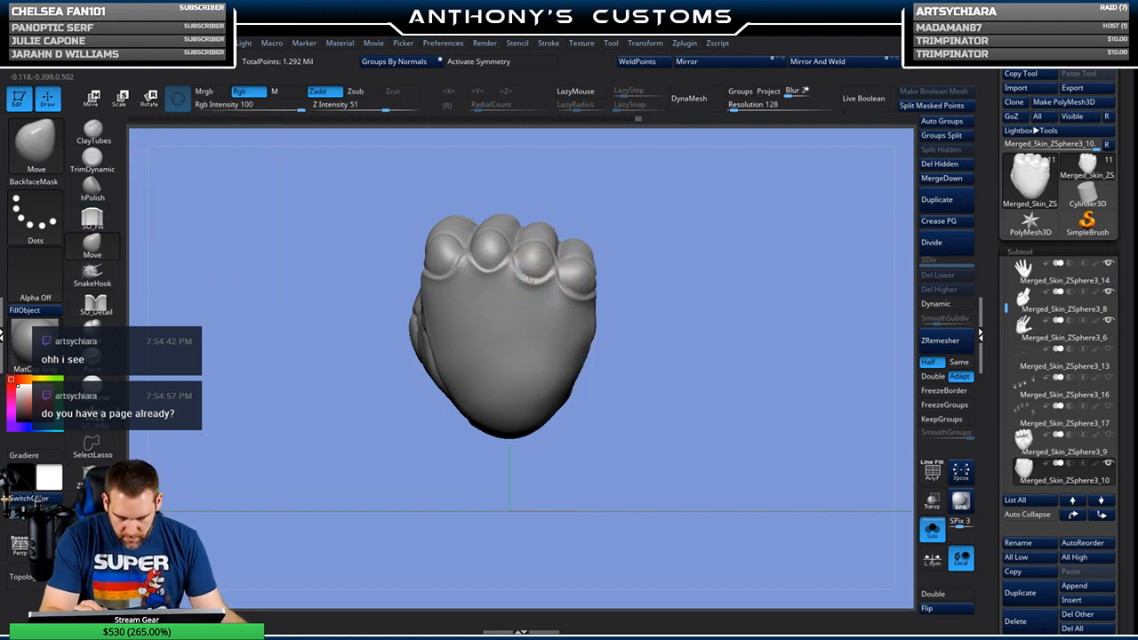
{"action": "left_click_drag", "start_coordinate": [655, 317], "coordinate": [646, 236]}
{"action": "left_click_drag", "start_coordinate": [706, 311], "coordinate": [722, 342]}
{"action": "left_click_drag", "start_coordinate": [767, 261], "coordinate": [766, 238]}
{"action": "key", "text": "space"}
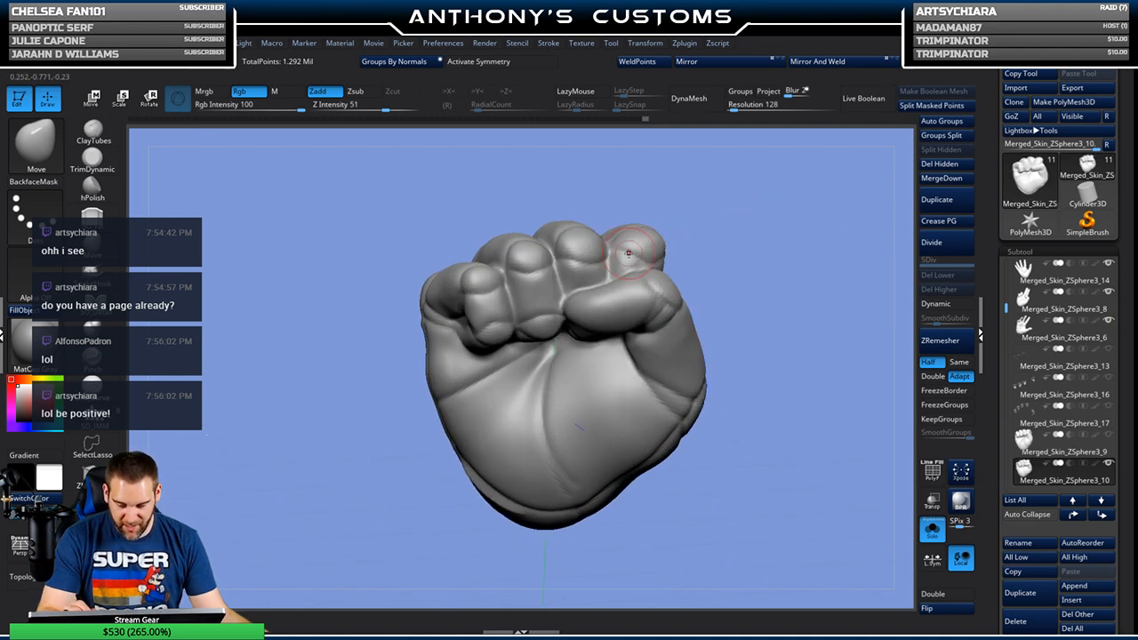
Step: Adjust the shape of the curled middle fingers where they meet the palm and thumb, using the Move brush
{"action": "left_click_drag", "start_coordinate": [732, 257], "coordinate": [667, 244]}
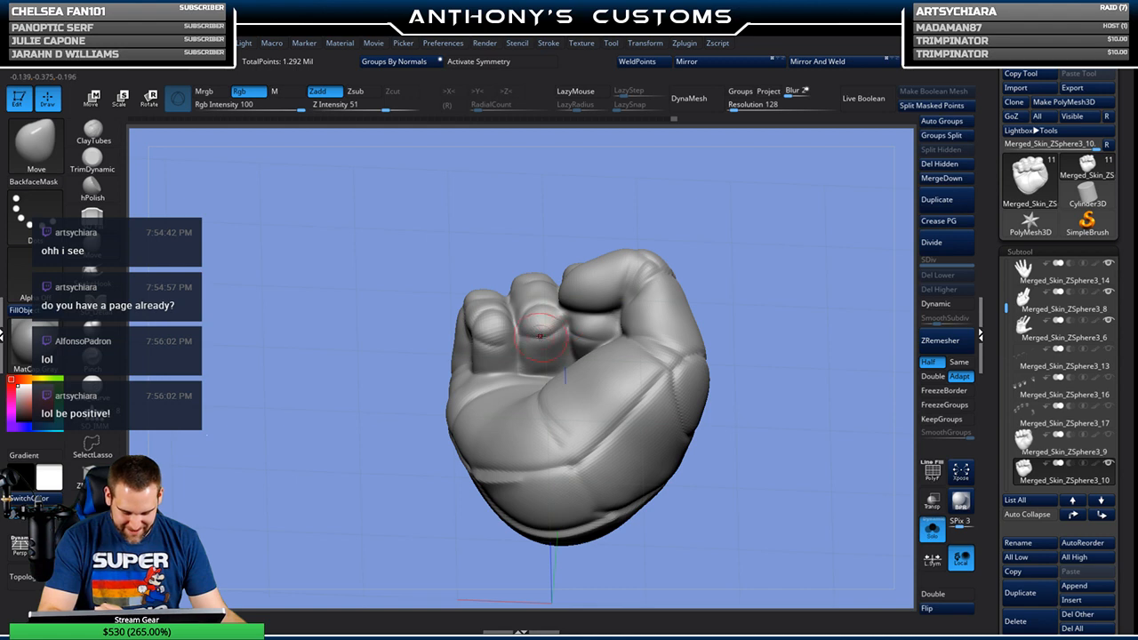
{"action": "right_click_drag", "start_coordinate": [595, 307], "coordinate": [730, 232]}
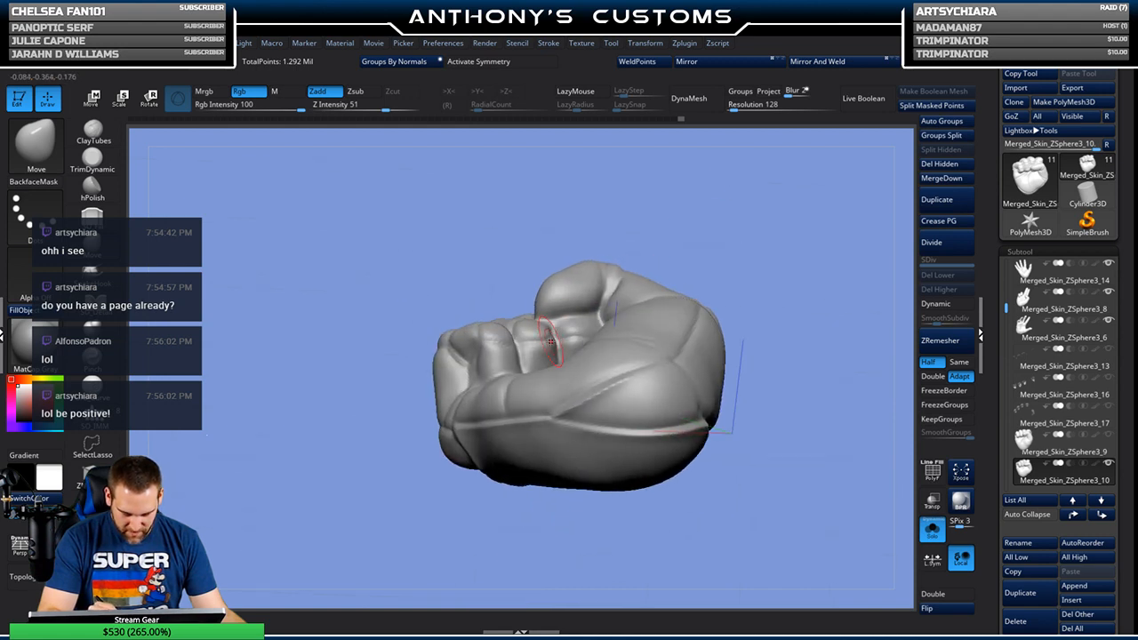
{"action": "right_click_drag", "start_coordinate": [542, 342], "coordinate": [558, 331]}
{"action": "mouse_move", "coordinate": [597, 299]}
{"action": "right_mouse_down"}
{"action": "mouse_move", "coordinate": [804, 234]}
{"action": "mouse_move", "coordinate": [725, 222]}
{"action": "mouse_move", "coordinate": [747, 333]}
{"action": "mouse_move", "coordinate": [748, 285]}
{"action": "mouse_move", "coordinate": [761, 276]}
{"action": "mouse_move", "coordinate": [724, 257]}
{"action": "mouse_move", "coordinate": [686, 297]}
{"action": "mouse_move", "coordinate": [687, 337]}
{"action": "right_mouse_up"}
Step: Try carving tendon grooves on the back of the fist with the SO_Detail brush, and undo them
{"action": "left_click", "coordinate": [92, 331]}
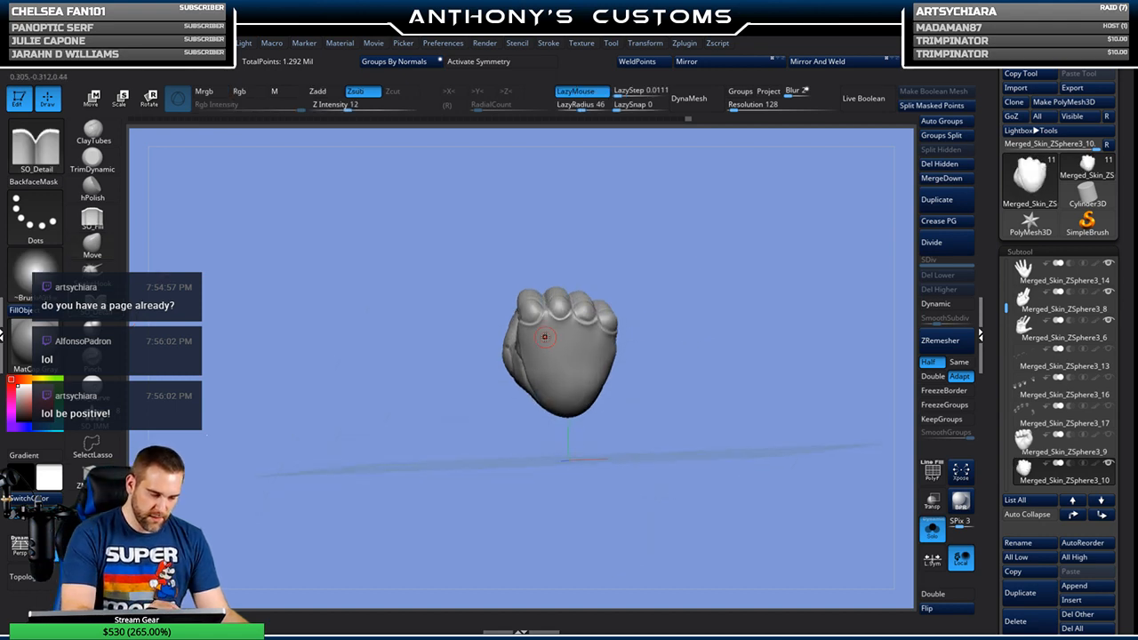
{"action": "right_click_drag", "start_coordinate": [590, 349], "coordinate": [598, 321]}
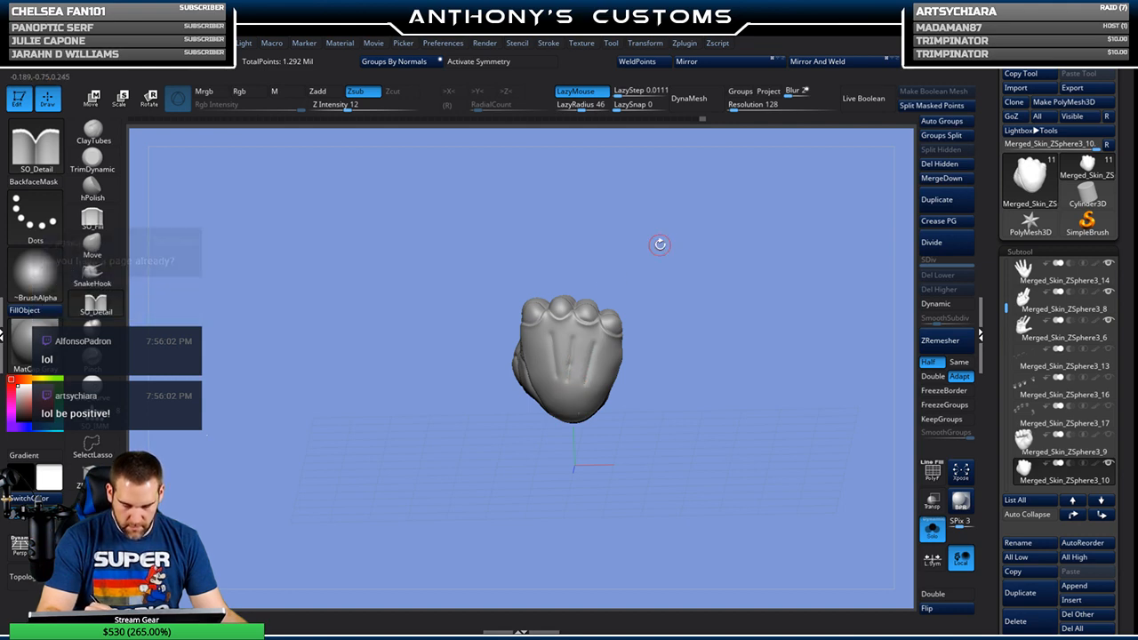
{"action": "key", "text": "ctrl"}
{"action": "mouse_move", "coordinate": [659, 247]}
{"action": "left_mouse_down"}
{"action": "mouse_move", "coordinate": [739, 305]}
{"action": "mouse_move", "coordinate": [721, 338]}
{"action": "mouse_move", "coordinate": [747, 323]}
{"action": "mouse_move", "coordinate": [765, 366]}
{"action": "mouse_move", "coordinate": [755, 234]}
{"action": "left_mouse_up"}
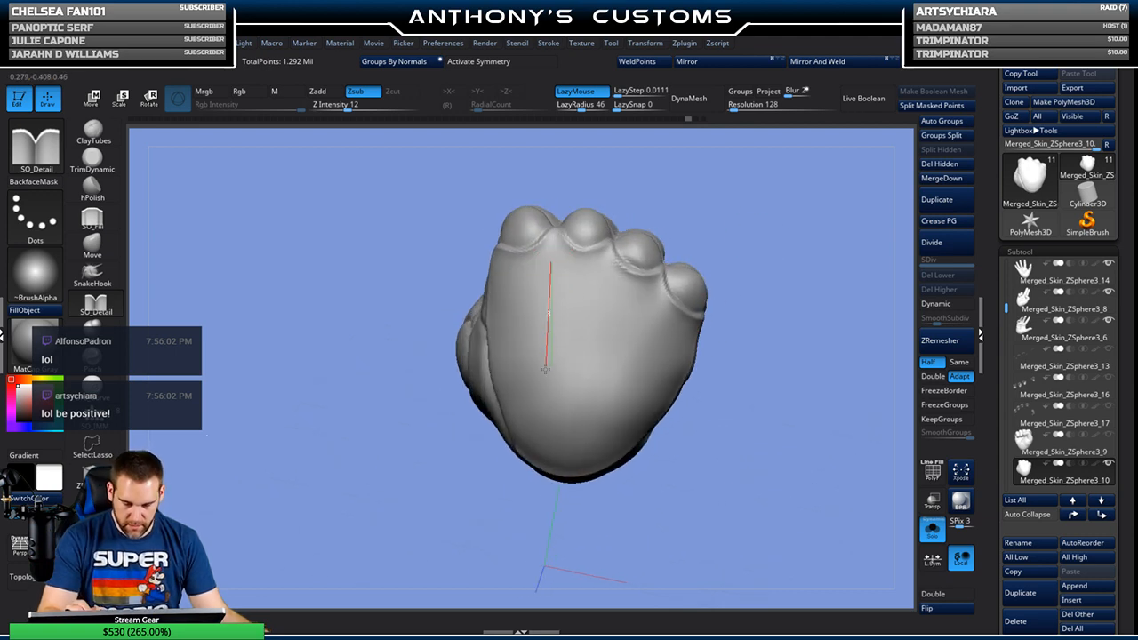
Step: Try carving straight grooves from between the knuckles toward the wrist on the back of the fist, redoing misplaced strokes
{"action": "left_click_drag", "start_coordinate": [544, 404], "coordinate": [545, 401]}
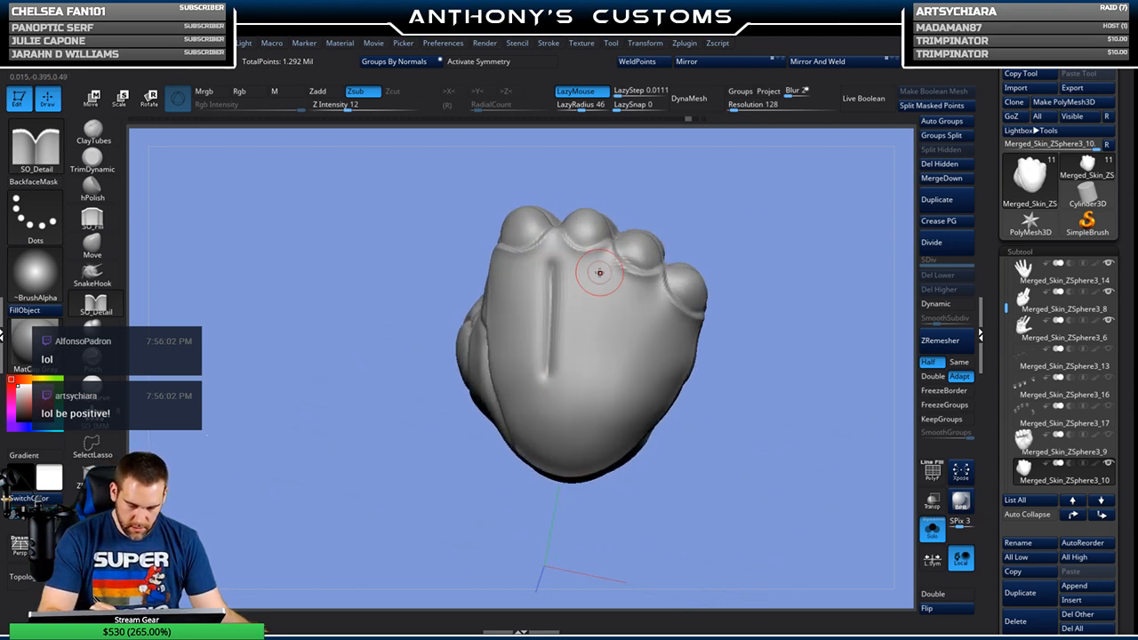
{"action": "left_click_drag", "start_coordinate": [567, 393], "coordinate": [570, 372]}
{"action": "key", "text": "ctrl+z"}
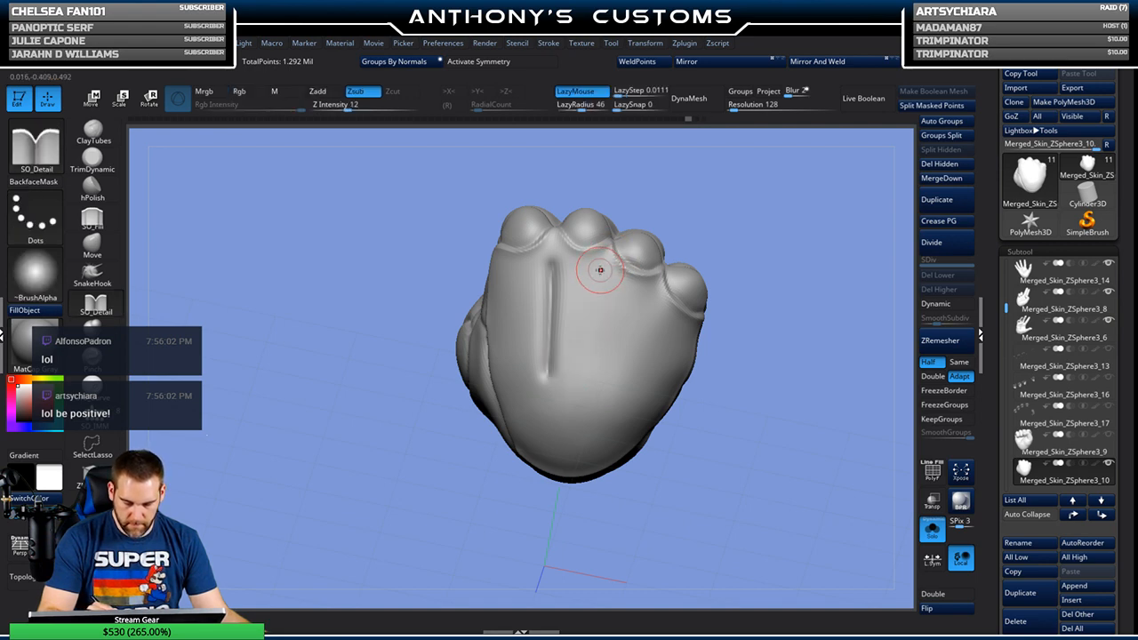
{"action": "left_click_drag", "start_coordinate": [561, 412], "coordinate": [561, 406]}
{"action": "key", "text": "ctrl+z"}
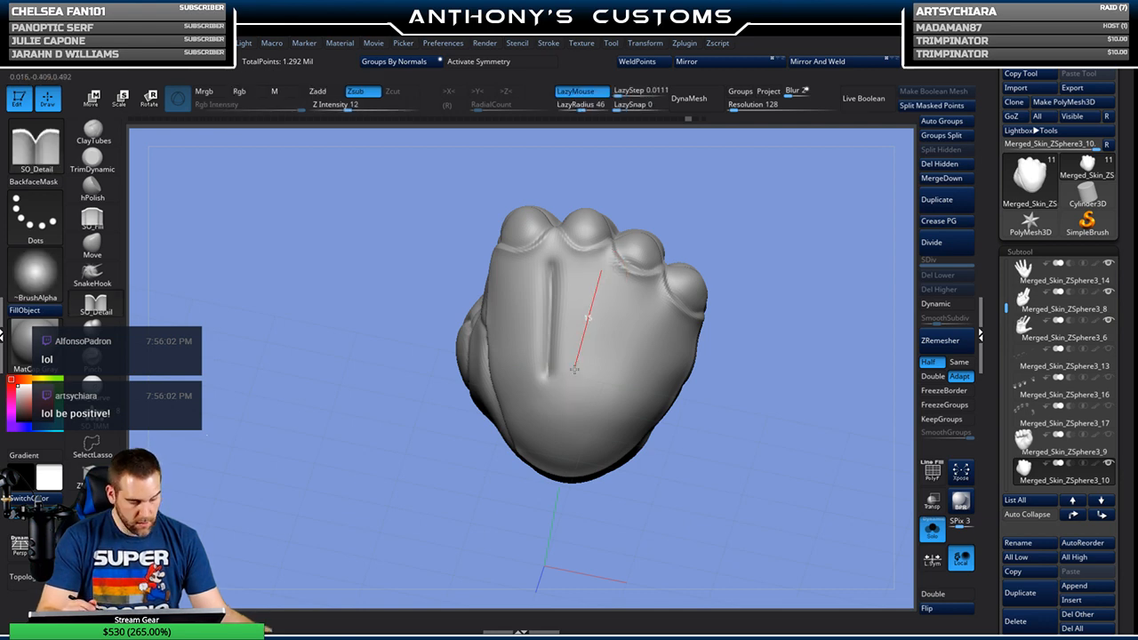
{"action": "left_click_drag", "start_coordinate": [563, 411], "coordinate": [561, 388]}
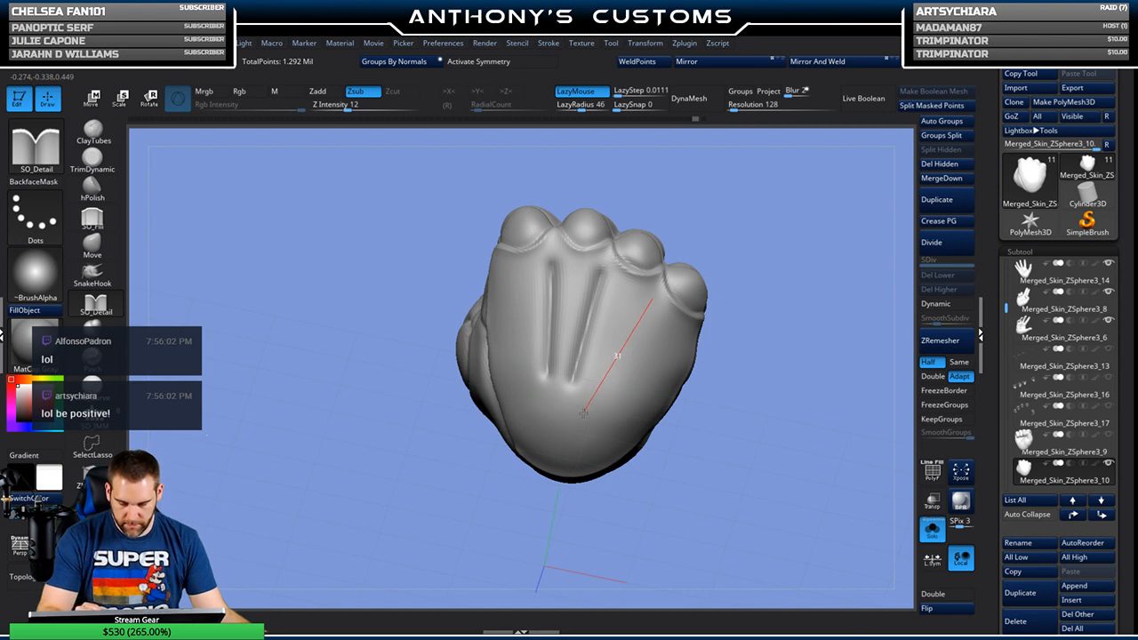
{"action": "left_click_drag", "start_coordinate": [584, 413], "coordinate": [580, 405]}
Step: Carve tendon grooves between the wrist and the knuckles on the back of the fist, working with the knuckles facing down
{"action": "left_click_drag", "start_coordinate": [752, 258], "coordinate": [767, 376]}
{"action": "left_click_drag", "start_coordinate": [747, 309], "coordinate": [746, 210], "text": "alt"}
{"action": "left_click_drag", "start_coordinate": [717, 294], "coordinate": [710, 330]}
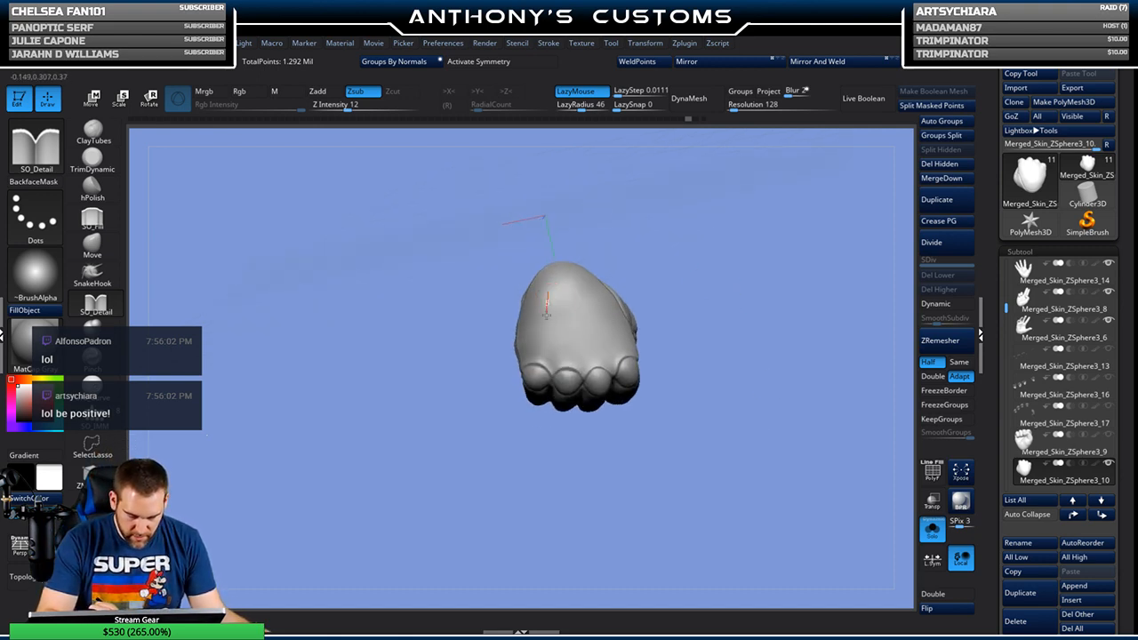
{"action": "key", "text": "ctrl+z"}
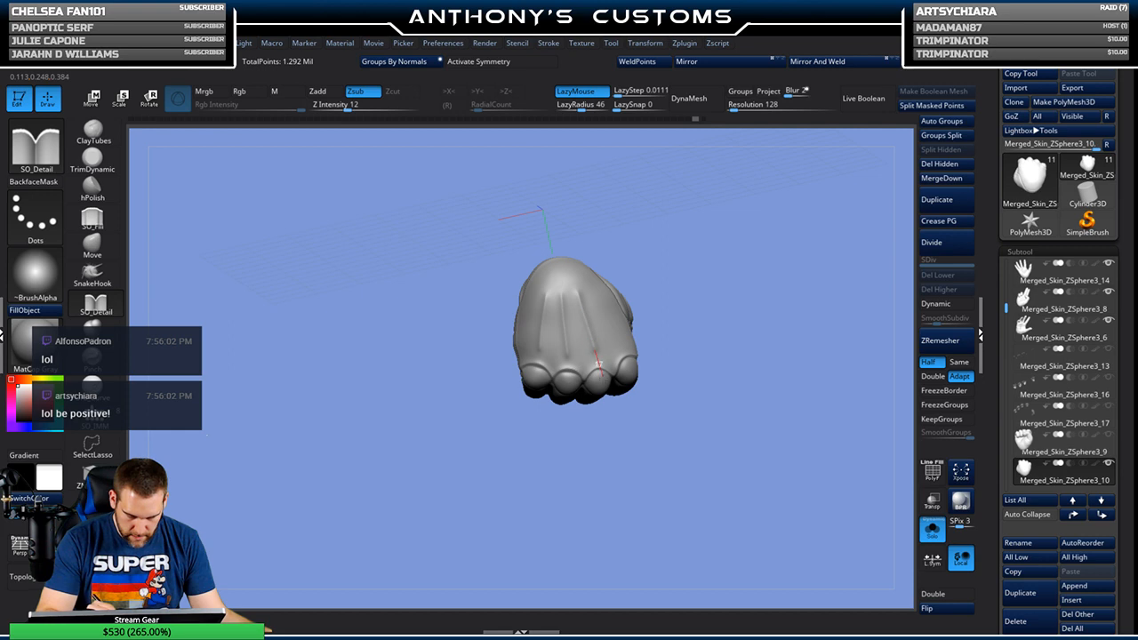
{"action": "left_click_drag", "start_coordinate": [644, 318], "coordinate": [683, 282]}
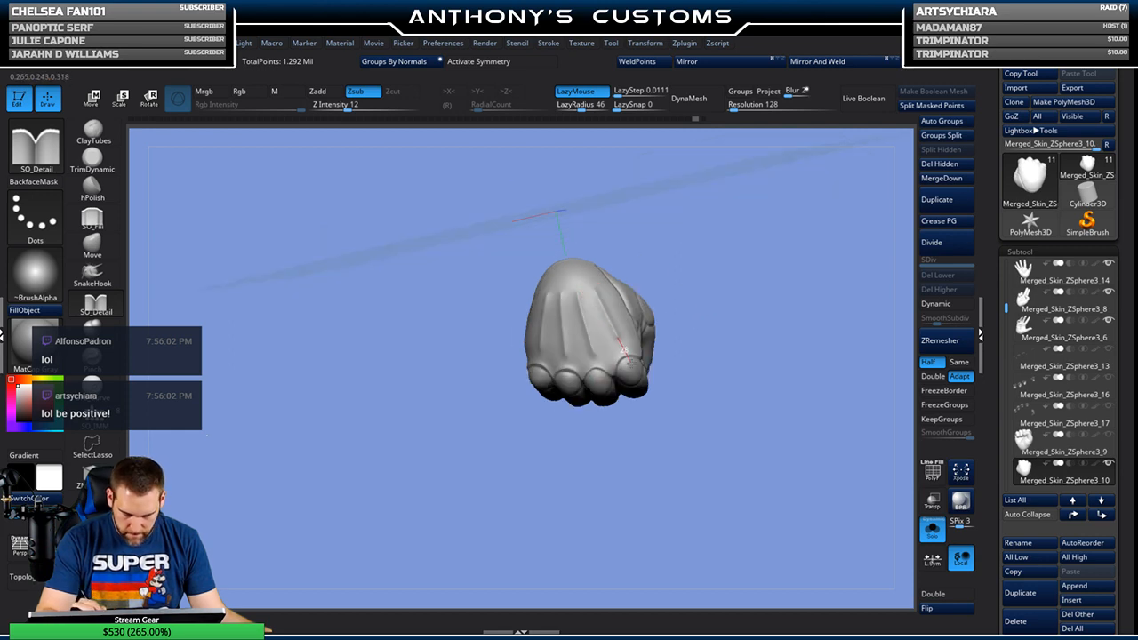
{"action": "left_click_drag", "start_coordinate": [721, 312], "coordinate": [743, 415]}
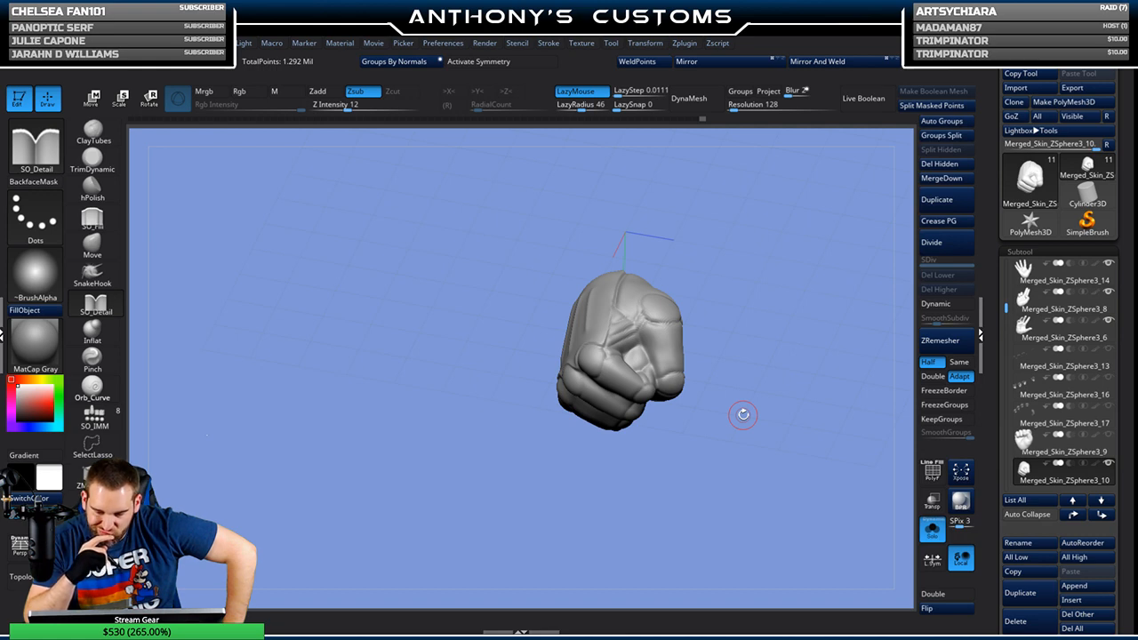
Step: Select the open-hand subtool Merged_Skin_ZSphere3_14 and insert a Sphere3D below it as a new subtool
{"action": "left_click", "coordinate": [1080, 271]}
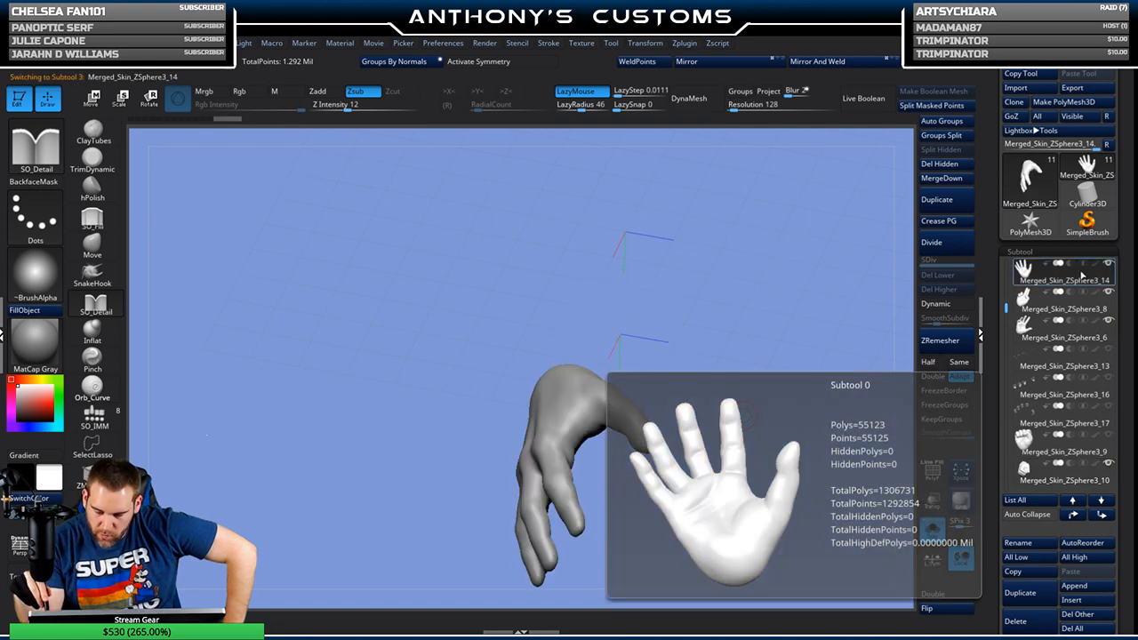
{"action": "left_click_drag", "start_coordinate": [727, 372], "coordinate": [739, 464]}
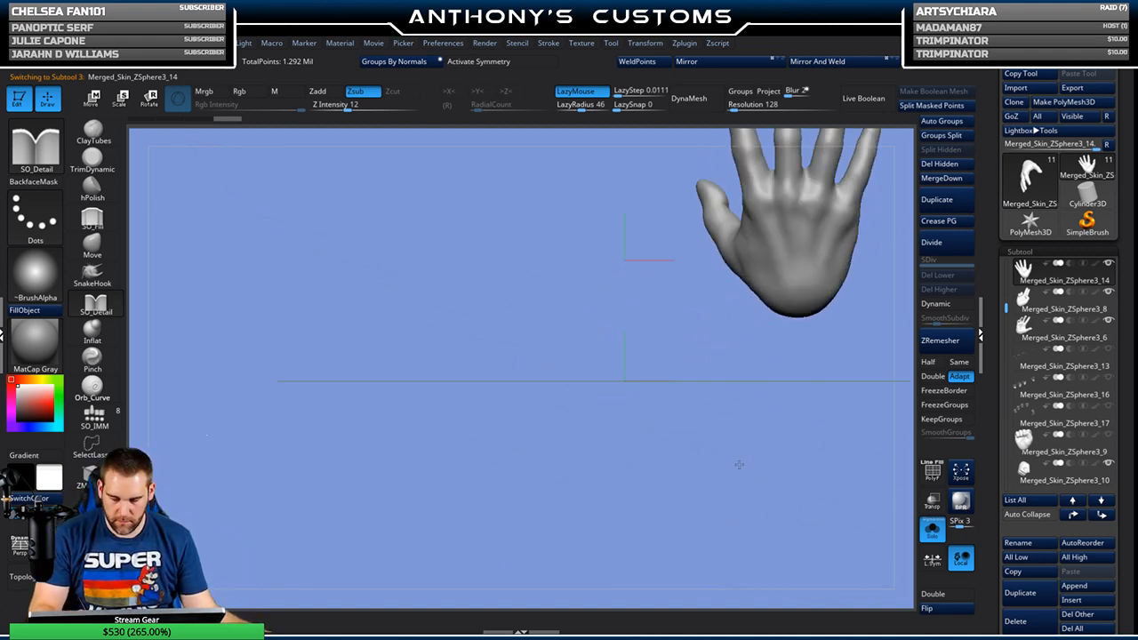
{"action": "left_click_drag", "start_coordinate": [807, 386], "coordinate": [651, 469], "text": "alt"}
{"action": "left_click_drag", "start_coordinate": [713, 441], "coordinate": [677, 462], "text": "alt"}
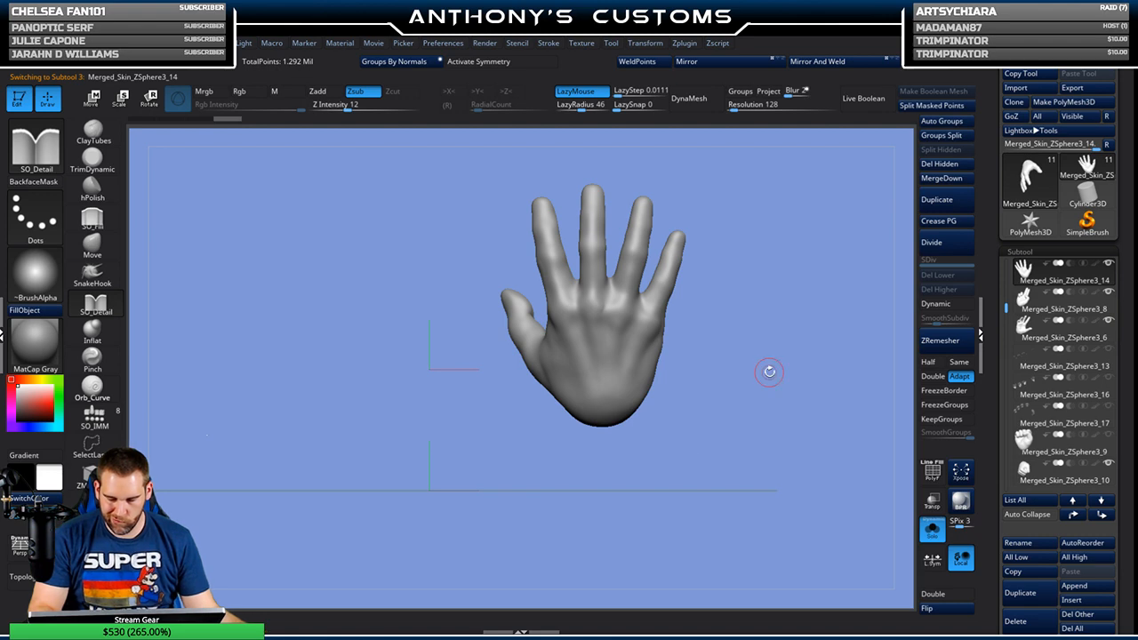
{"action": "left_click", "coordinate": [1085, 601]}
{"action": "left_click", "coordinate": [1077, 602]}
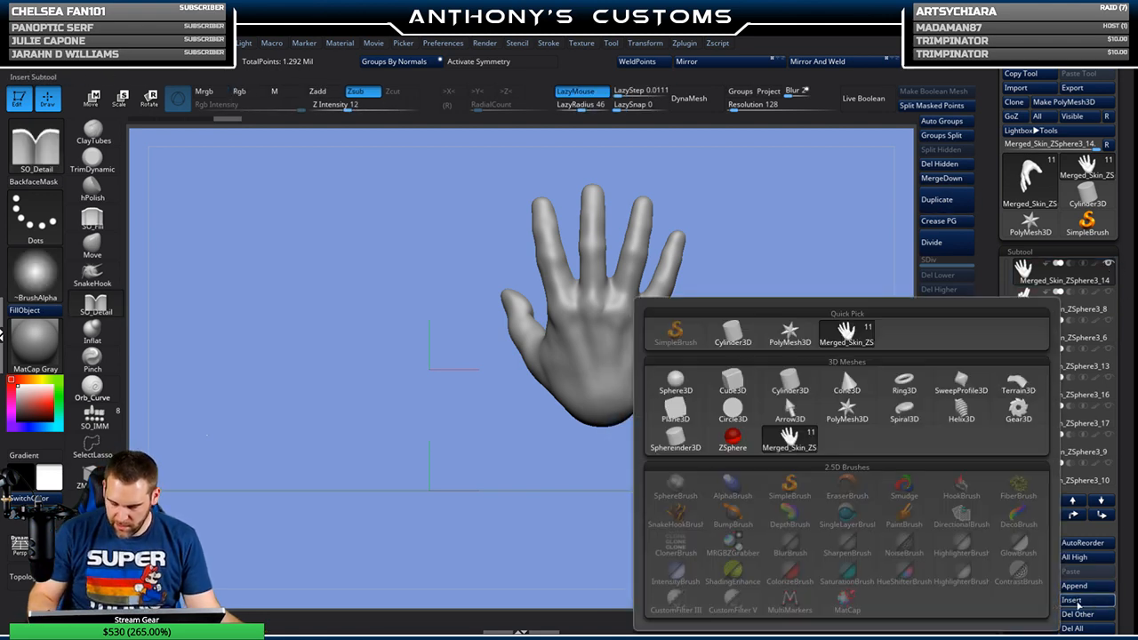
{"action": "left_click", "coordinate": [676, 384]}
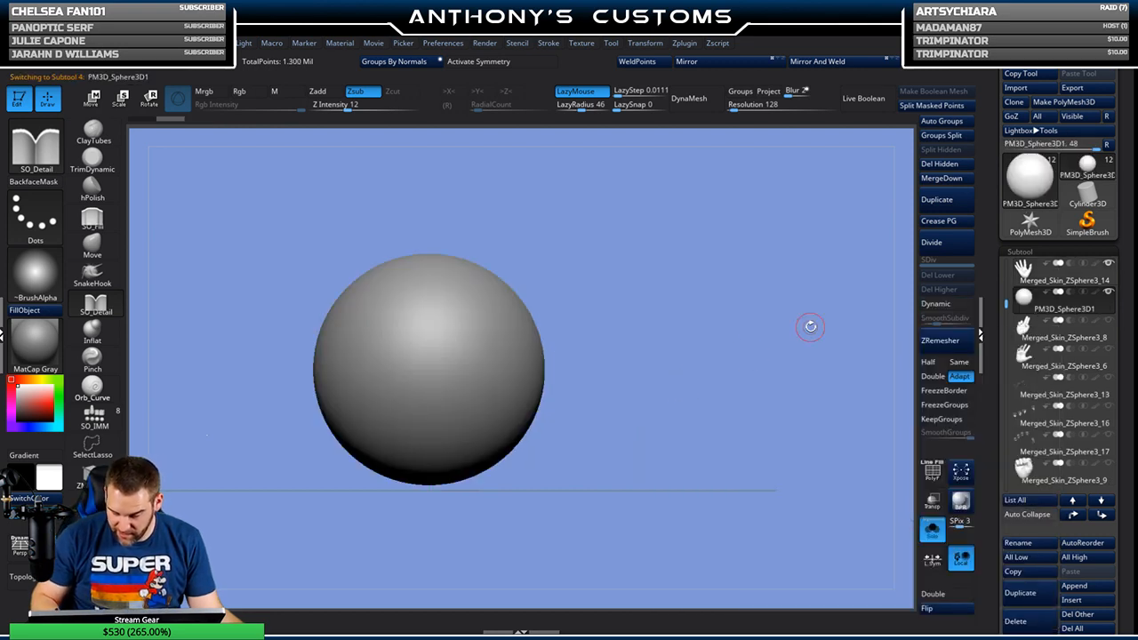
Step: Show the hand again, shrink the inserted sphere and move it onto the index finger's knuckle, aligning it from the front and side
{"action": "left_click", "coordinate": [932, 529]}
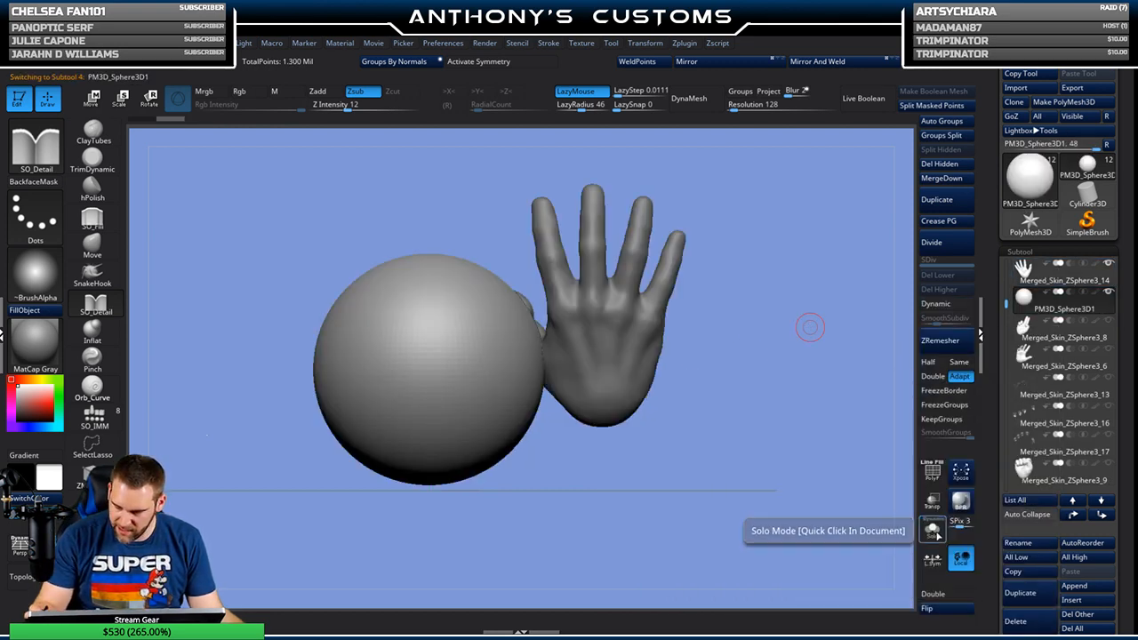
{"action": "key", "text": "w"}
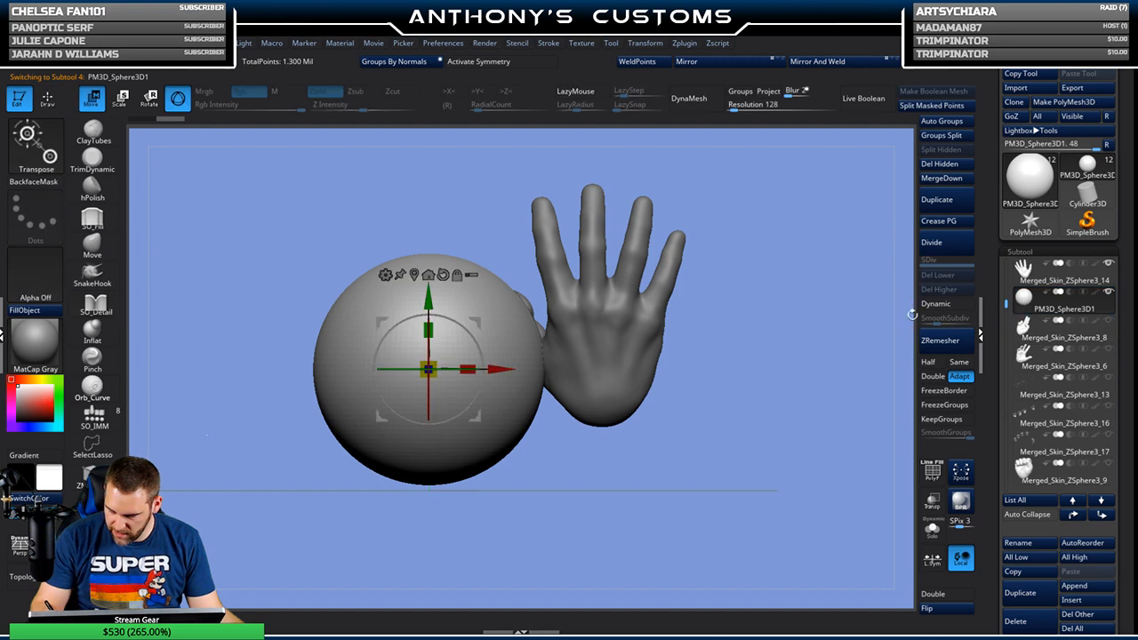
{"action": "left_click_drag", "start_coordinate": [428, 369], "coordinate": [520, 352]}
{"action": "left_click_drag", "start_coordinate": [711, 285], "coordinate": [794, 279]}
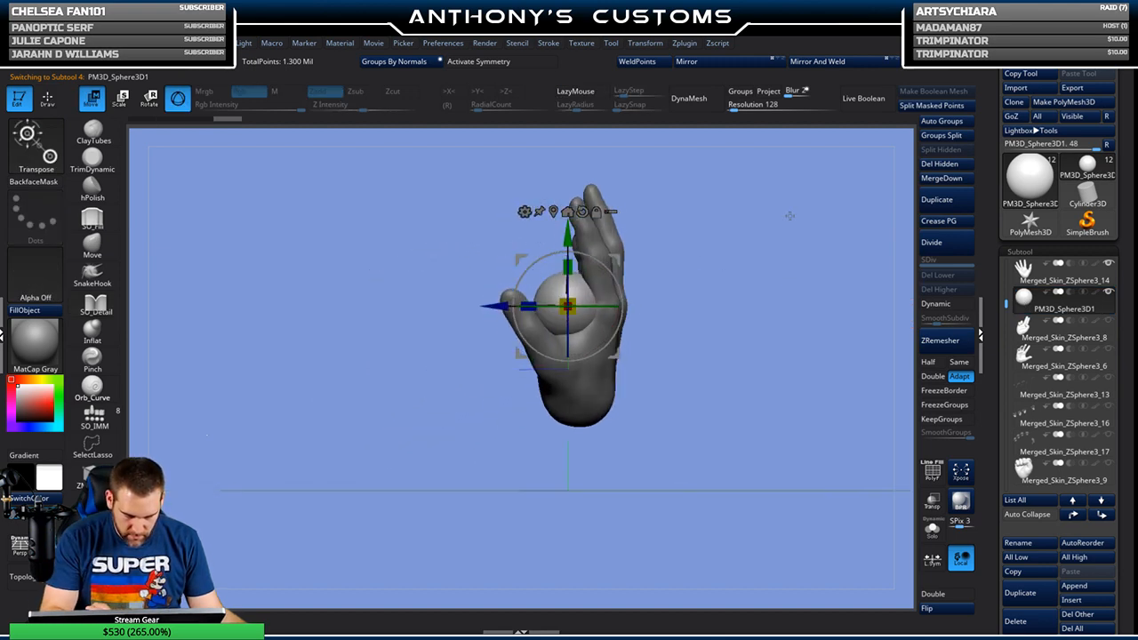
{"action": "mouse_move", "coordinate": [614, 260]}
{"action": "left_mouse_down"}
{"action": "mouse_move", "coordinate": [599, 279]}
{"action": "mouse_move", "coordinate": [633, 258]}
{"action": "left_mouse_up"}
{"action": "left_click_drag", "start_coordinate": [586, 305], "coordinate": [581, 321]}
{"action": "left_click_drag", "start_coordinate": [633, 258], "coordinate": [653, 265]}
Step: Turn on transparency and fine-tune the sphere's size and position within the index knuckle from the side and the back of the hand
{"action": "left_click", "coordinate": [932, 501]}
{"action": "left_click_drag", "start_coordinate": [773, 381], "coordinate": [756, 453], "text": "alt"}
{"action": "left_click_drag", "start_coordinate": [653, 265], "coordinate": [648, 247]}
{"action": "left_click_drag", "start_coordinate": [654, 409], "coordinate": [792, 337]}
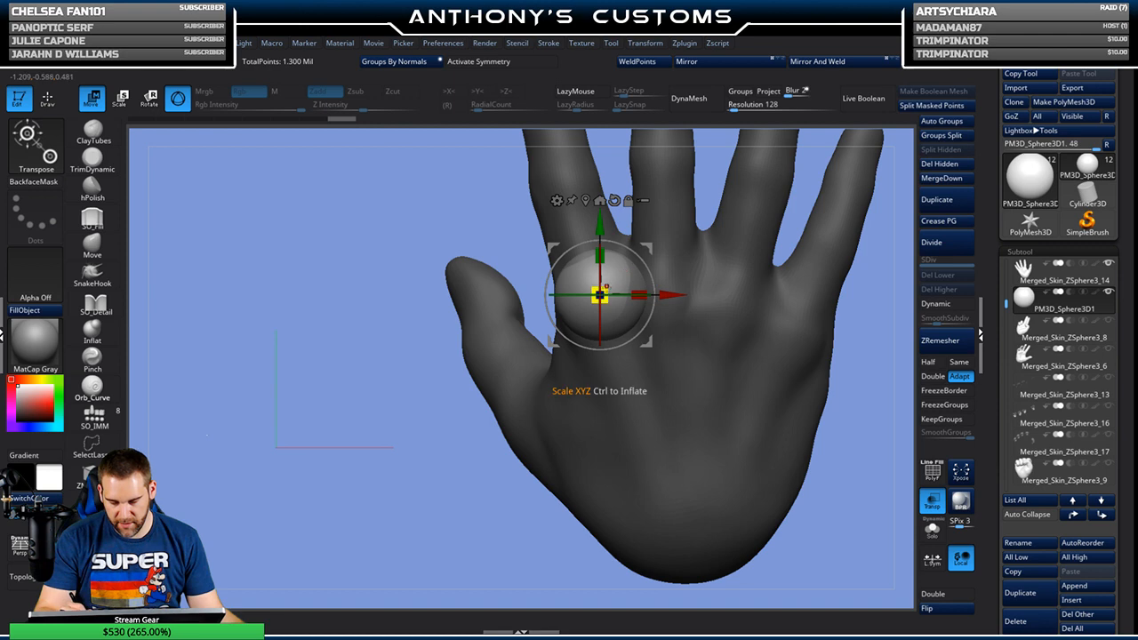
{"action": "left_click_drag", "start_coordinate": [543, 375], "coordinate": [482, 450]}
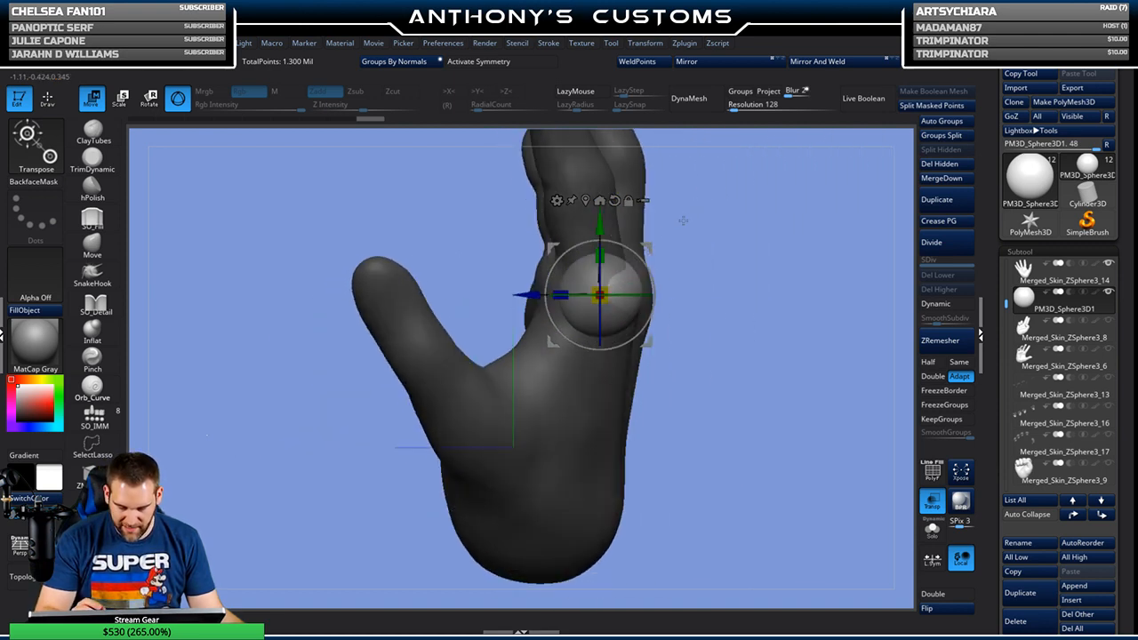
{"action": "left_click_drag", "start_coordinate": [600, 294], "coordinate": [596, 291]}
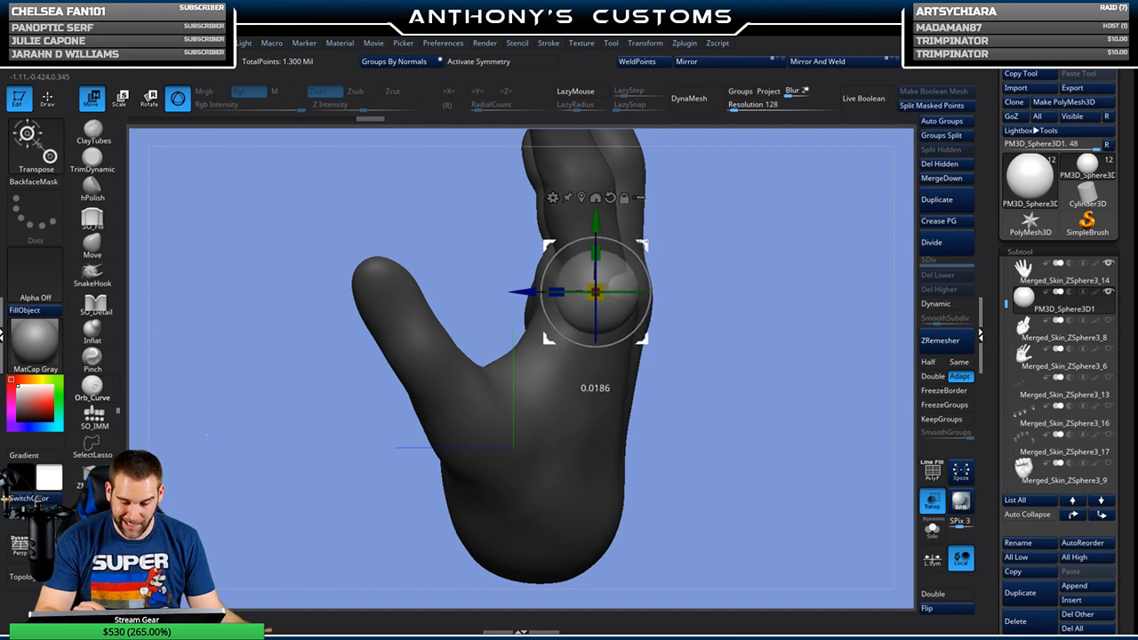
{"action": "left_click_drag", "start_coordinate": [690, 201], "coordinate": [768, 264]}
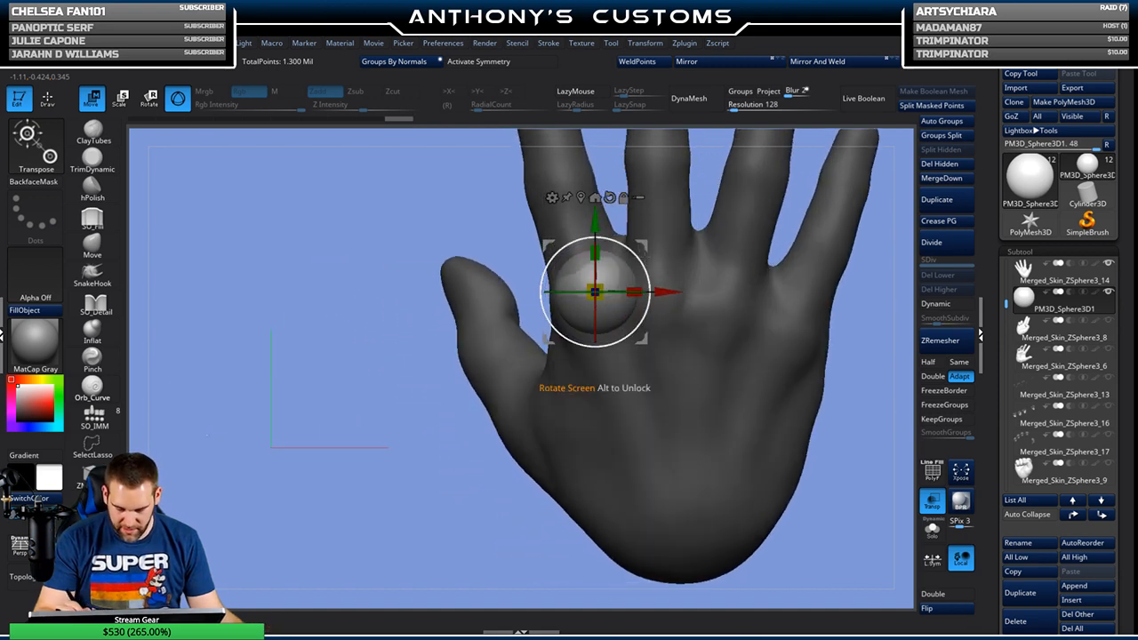
{"action": "left_click_drag", "start_coordinate": [638, 252], "coordinate": [637, 250]}
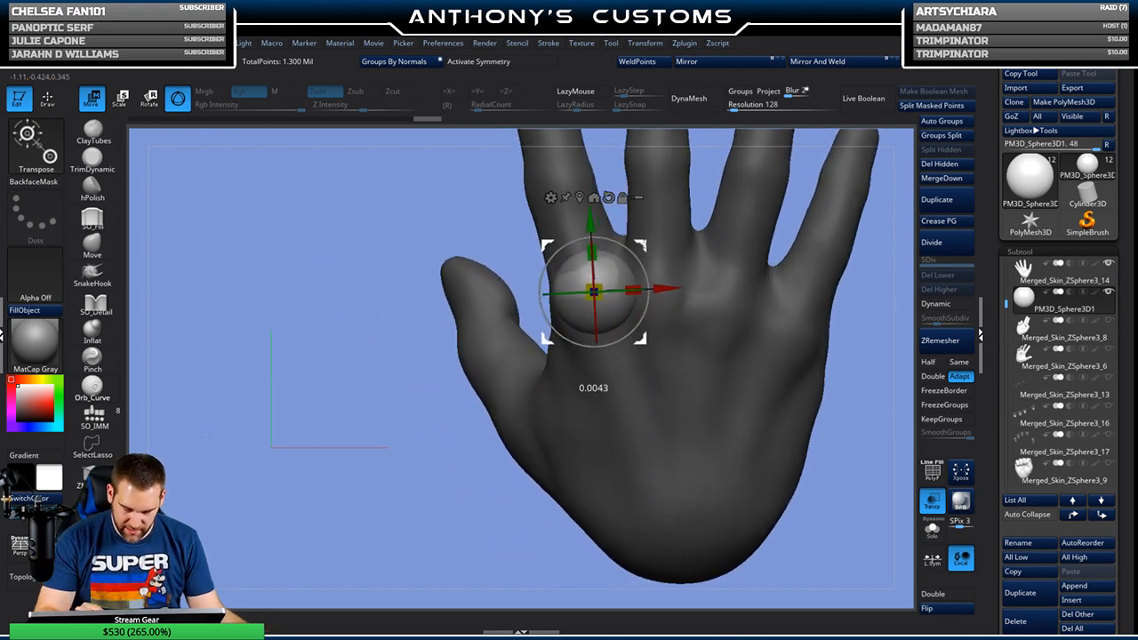
{"action": "left_click_drag", "start_coordinate": [493, 446], "coordinate": [572, 390]}
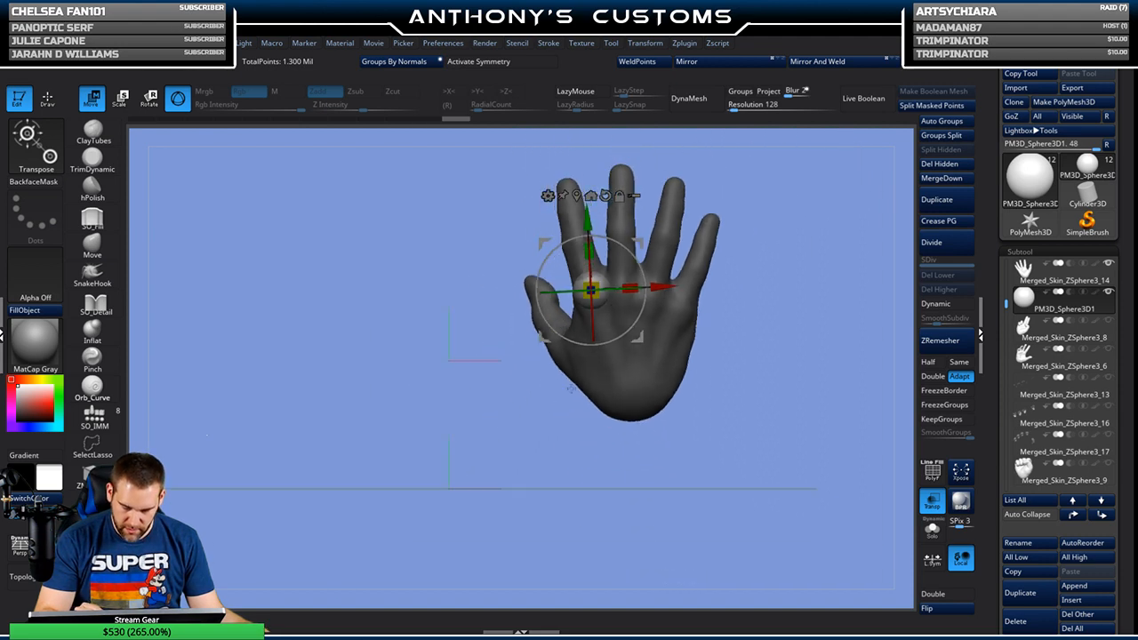
Step: Inspect how the sphere sits on the index knuckle with transparency turned off, and turn transparency back on
{"action": "mouse_move", "coordinate": [741, 356]}
{"action": "left_mouse_down"}
{"action": "mouse_move", "coordinate": [736, 226]}
{"action": "mouse_move", "coordinate": [741, 334]}
{"action": "mouse_move", "coordinate": [743, 311]}
{"action": "mouse_move", "coordinate": [772, 325]}
{"action": "mouse_move", "coordinate": [781, 312]}
{"action": "mouse_move", "coordinate": [763, 315]}
{"action": "left_mouse_up"}
{"action": "key", "text": "q"}
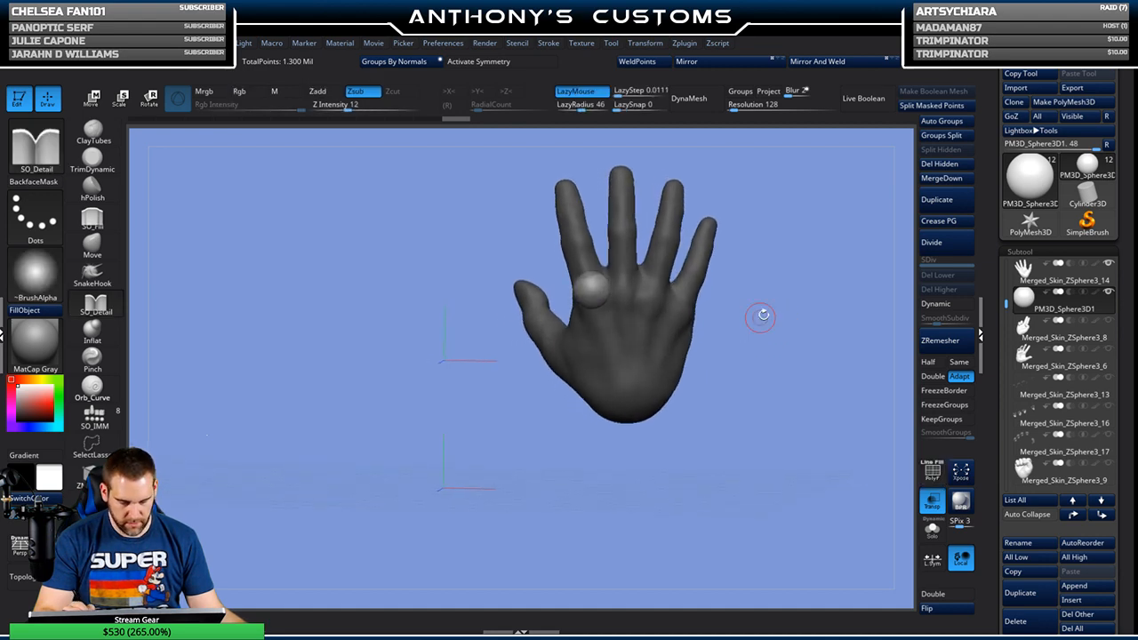
{"action": "left_click", "coordinate": [932, 503]}
{"action": "left_click_drag", "start_coordinate": [833, 472], "coordinate": [783, 488]}
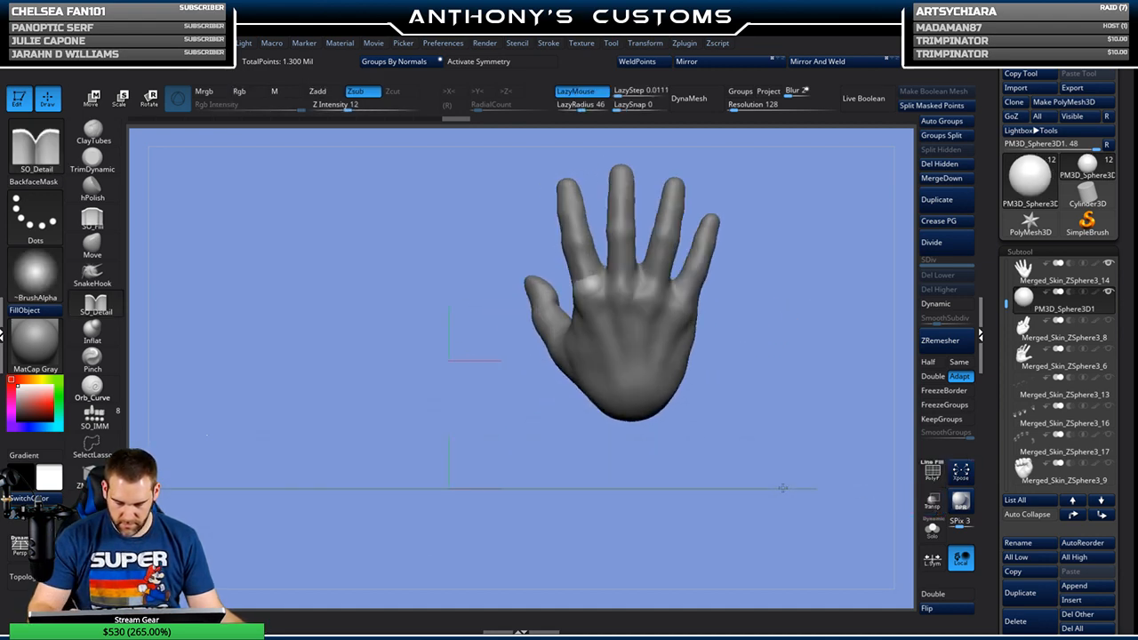
{"action": "left_click_drag", "start_coordinate": [809, 447], "coordinate": [760, 454], "text": "alt"}
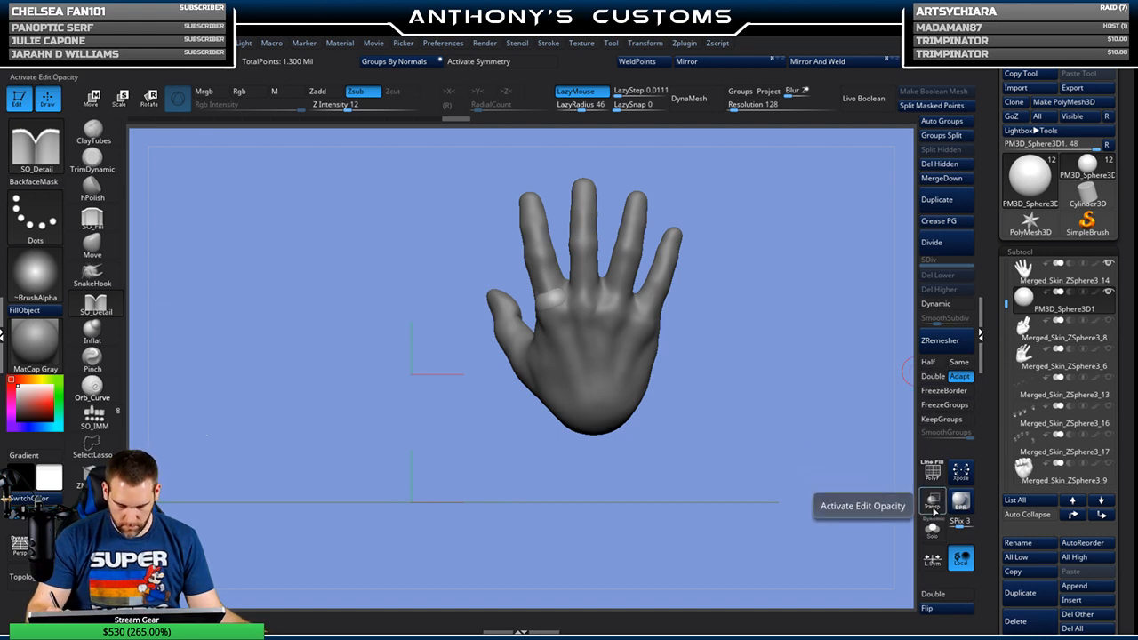
{"action": "left_click", "coordinate": [933, 503]}
Step: Nudge the sphere into the index knuckle from the side and duplicate it onto the middle finger's knuckle
{"action": "left_click_drag", "start_coordinate": [857, 463], "coordinate": [818, 450]}
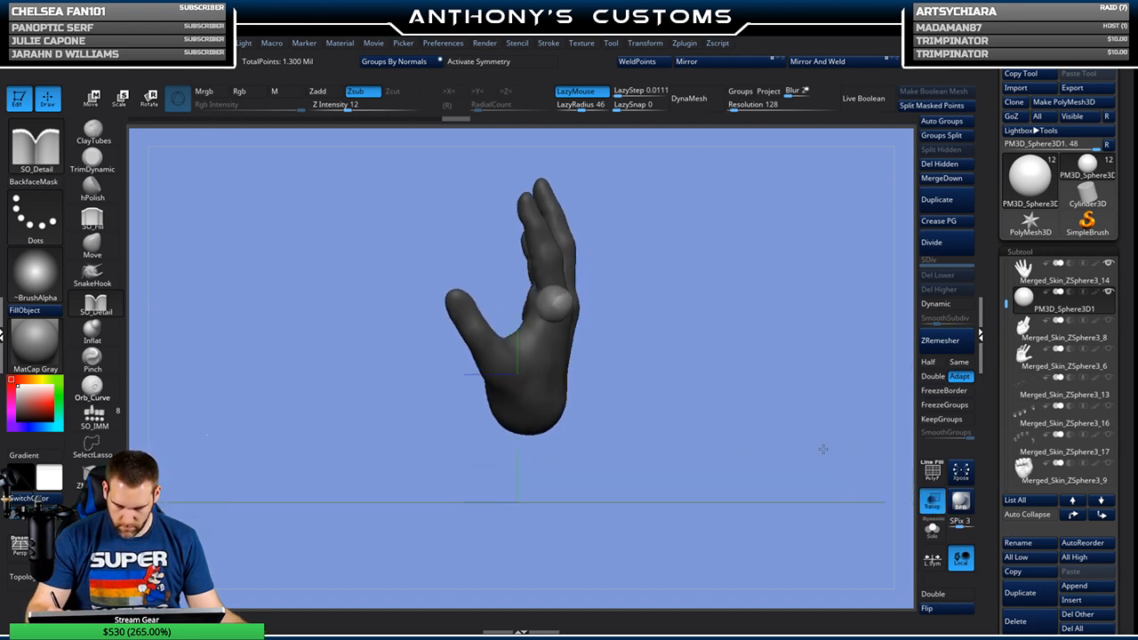
{"action": "key", "text": "w"}
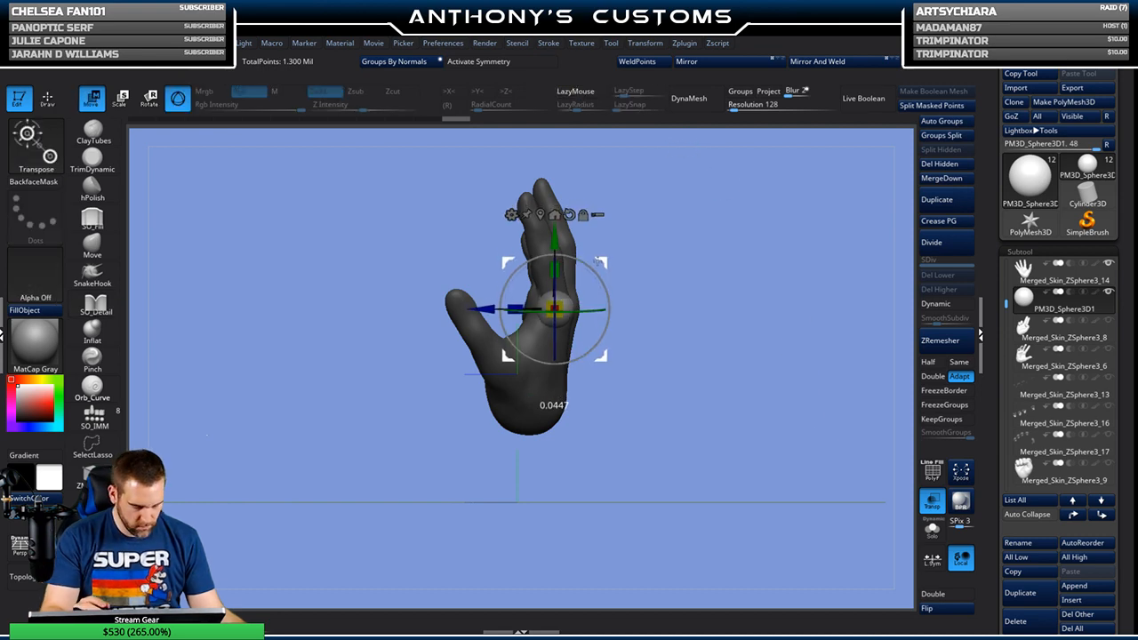
{"action": "left_click_drag", "start_coordinate": [676, 258], "coordinate": [766, 264]}
{"action": "left_click_drag", "start_coordinate": [627, 306], "coordinate": [660, 304], "text": "ctrl"}
{"action": "left_click_drag", "start_coordinate": [634, 261], "coordinate": [635, 258]}
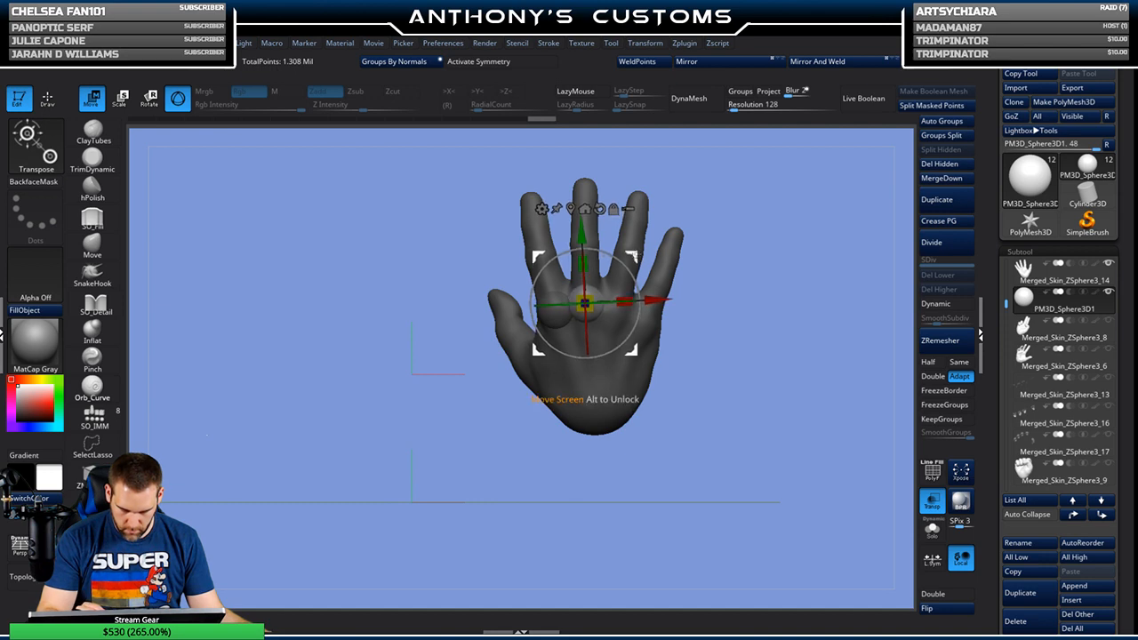
Step: Duplicate the knuckle sphere onto the ring finger's knuckle and again onto the little finger's knuckle, adjusting each copy's position
{"action": "left_click_drag", "start_coordinate": [654, 303], "coordinate": [685, 304], "text": "ctrl"}
{"action": "left_click_drag", "start_coordinate": [661, 257], "coordinate": [664, 264]}
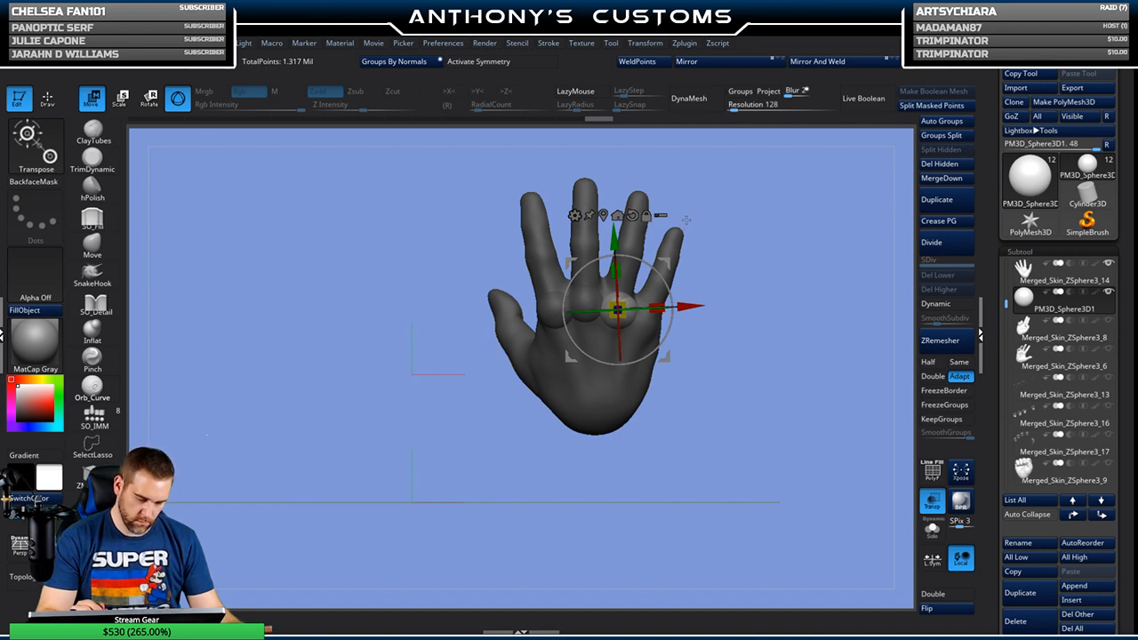
{"action": "left_click_drag", "start_coordinate": [715, 203], "coordinate": [754, 261]}
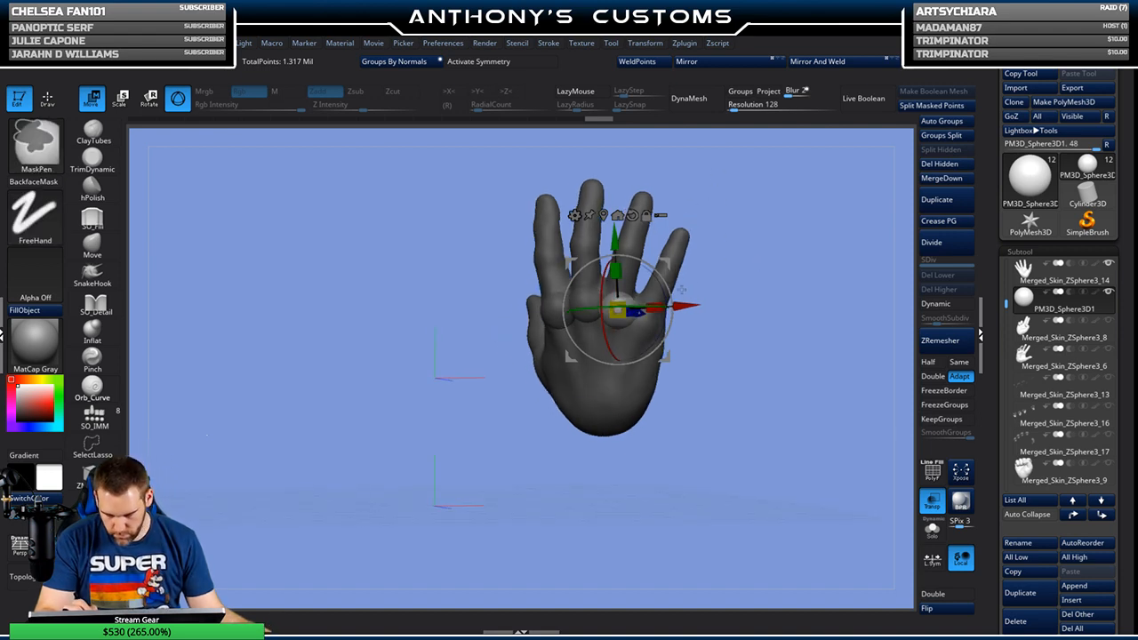
{"action": "left_click_drag", "start_coordinate": [669, 262], "coordinate": [697, 274], "text": "ctrl"}
{"action": "left_click_drag", "start_coordinate": [755, 218], "coordinate": [792, 206]}
{"action": "key", "text": "q"}
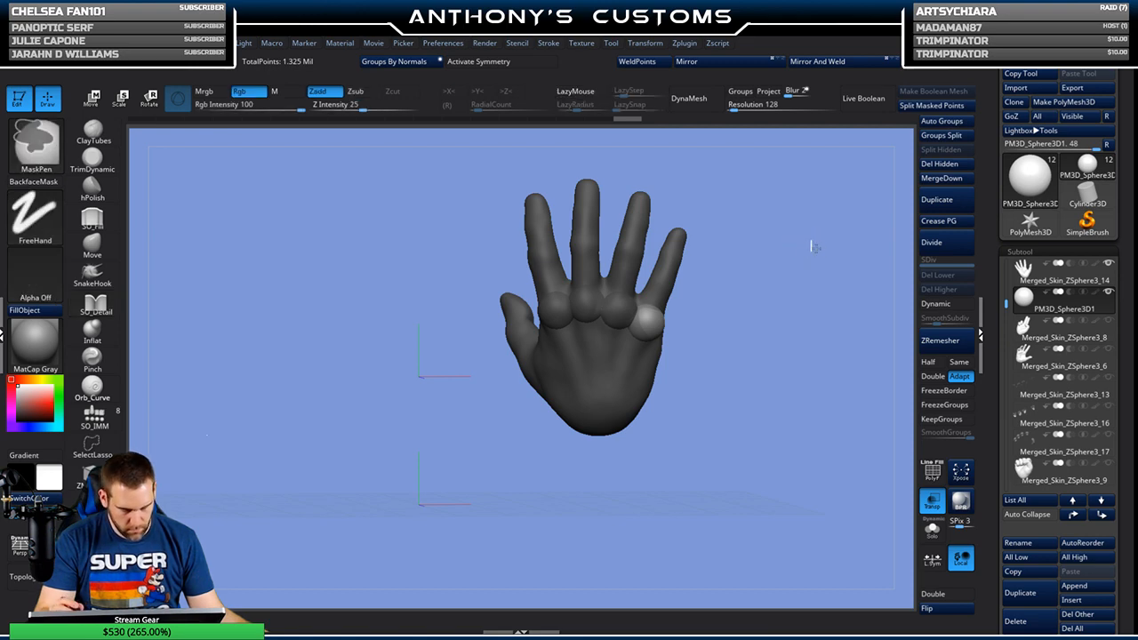
Step: Display the polygroups and give each of the four knuckle spheres its own polygroup with Auto Groups
{"action": "left_click_drag", "start_coordinate": [790, 304], "coordinate": [760, 428]}
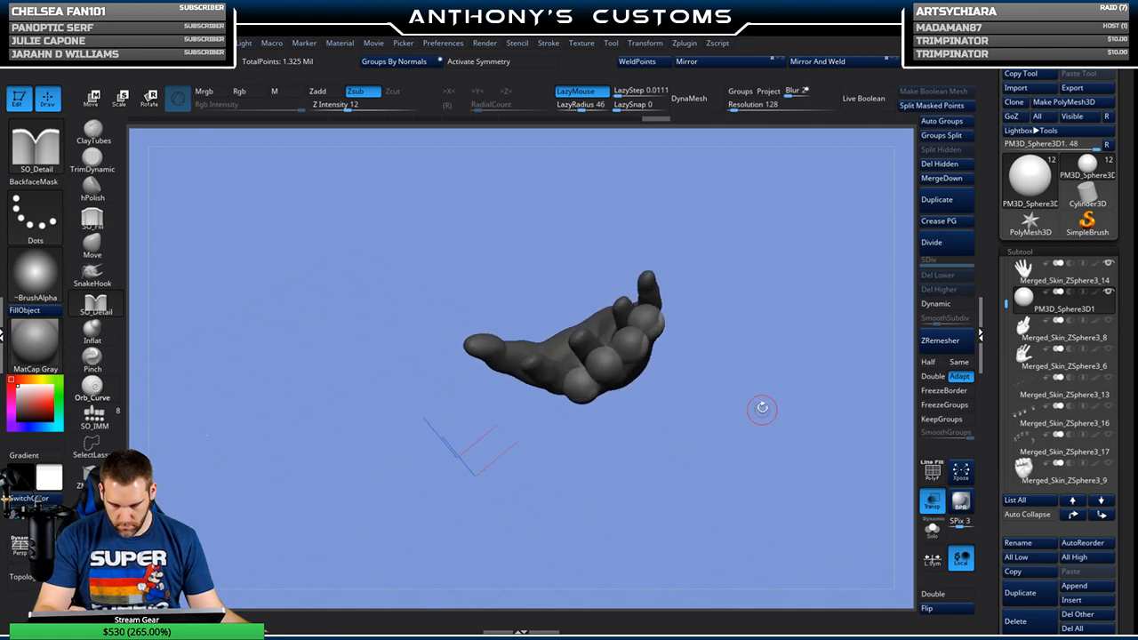
{"action": "key", "text": "shift+f"}
{"action": "left_click_drag", "start_coordinate": [773, 305], "coordinate": [764, 378]}
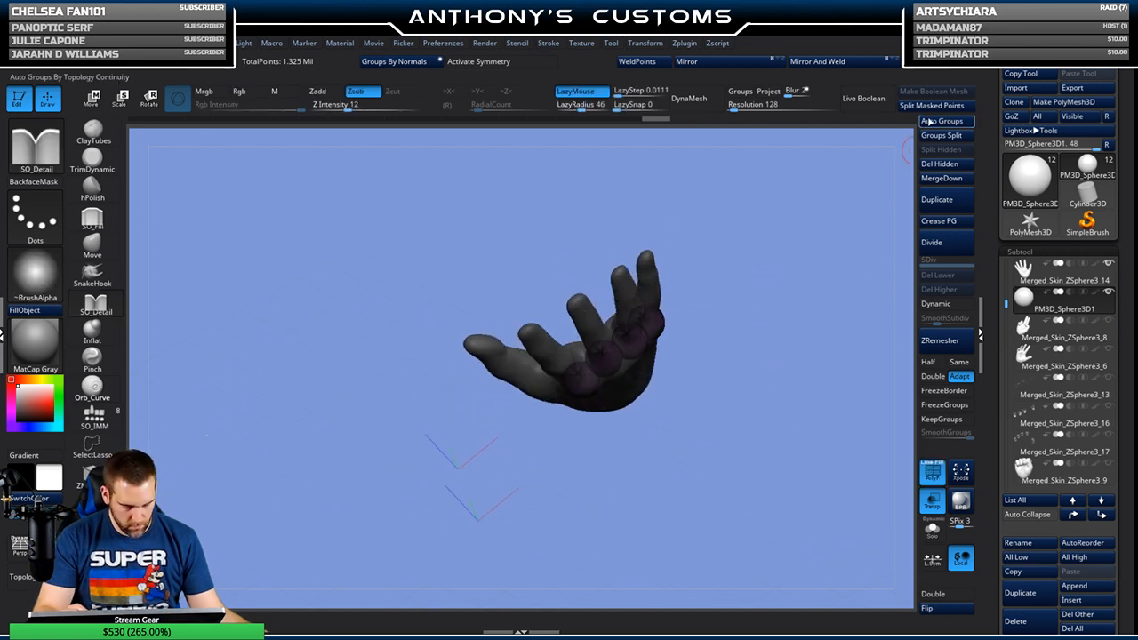
{"action": "left_click", "coordinate": [930, 123]}
{"action": "left_click_drag", "start_coordinate": [851, 214], "coordinate": [722, 274]}
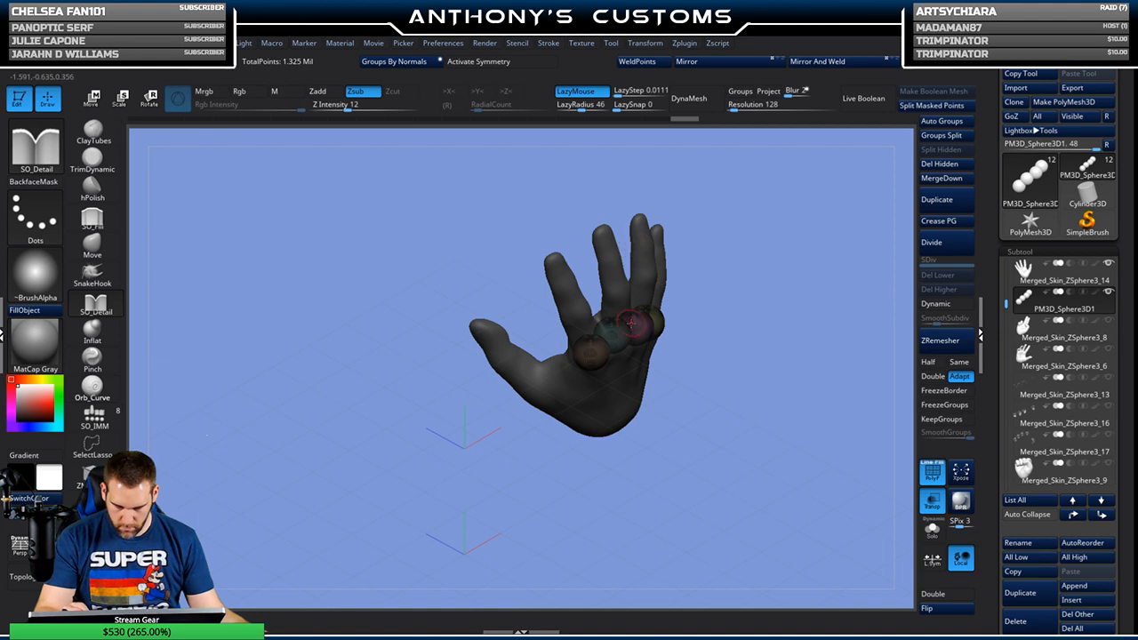
Step: Try isolating the middle knuckle sphere, restore the others, and adjust its placement with the gizmo before hiding the polygroup display
{"action": "key", "text": "ctrl+shift"}
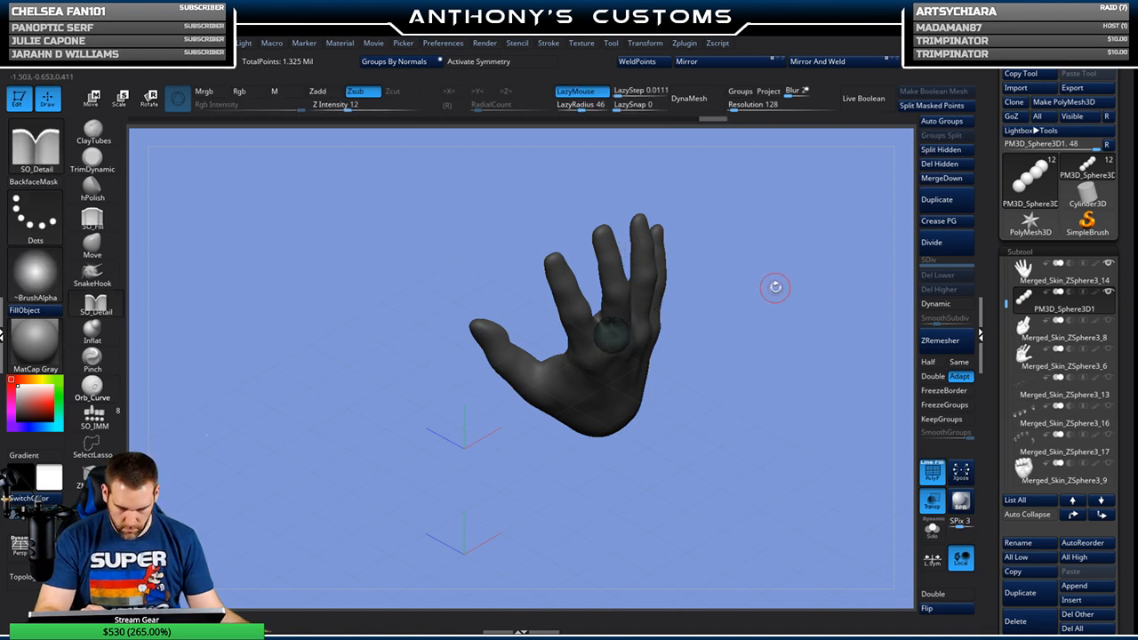
{"action": "key", "text": "w"}
{"action": "left_click_drag", "start_coordinate": [753, 301], "coordinate": [744, 291]}
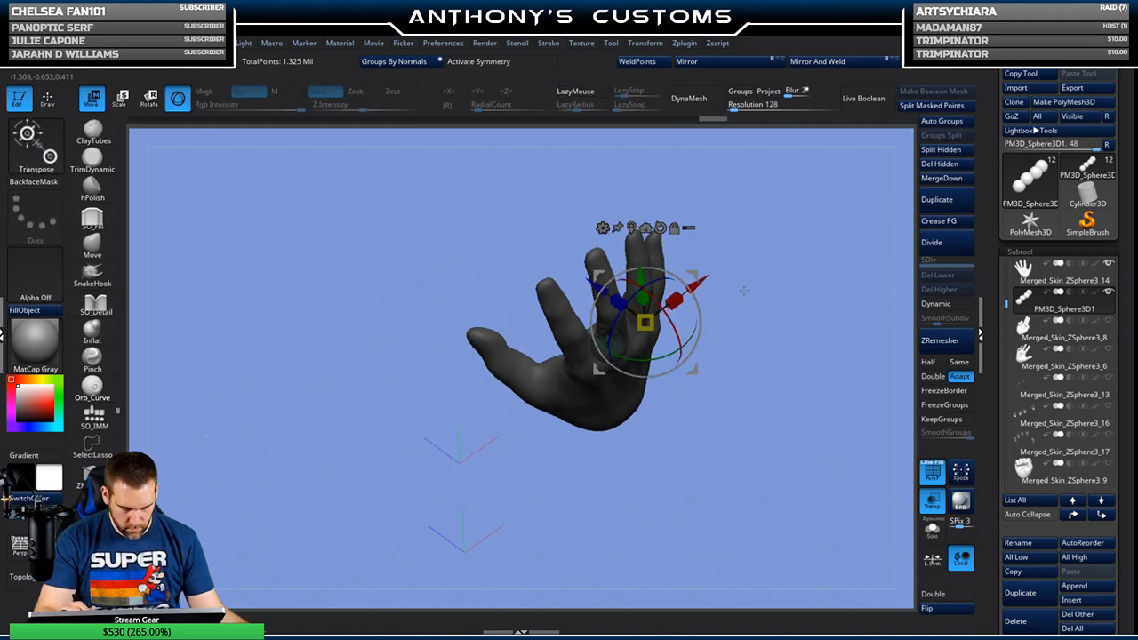
{"action": "left_click", "coordinate": [807, 308], "text": "ctrl+shift"}
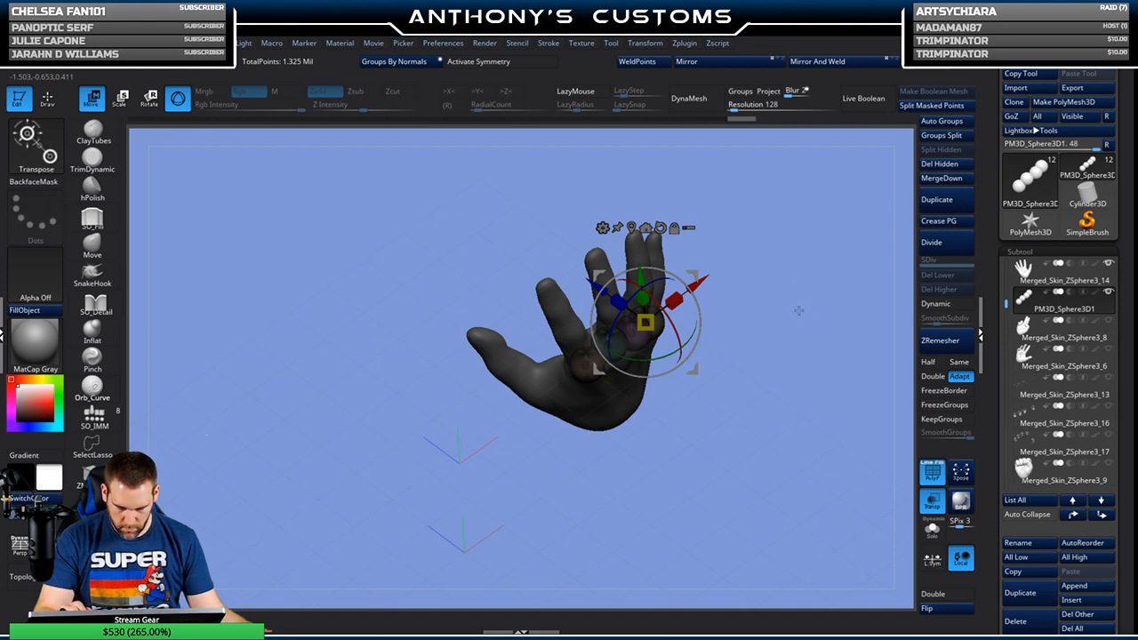
{"action": "left_click", "coordinate": [619, 345]}
{"action": "left_click_drag", "start_coordinate": [655, 402], "coordinate": [659, 406]}
{"action": "left_click_drag", "start_coordinate": [736, 325], "coordinate": [730, 254]}
{"action": "left_click_drag", "start_coordinate": [643, 309], "coordinate": [645, 305]}
{"action": "left_click_drag", "start_coordinate": [741, 286], "coordinate": [793, 363]}
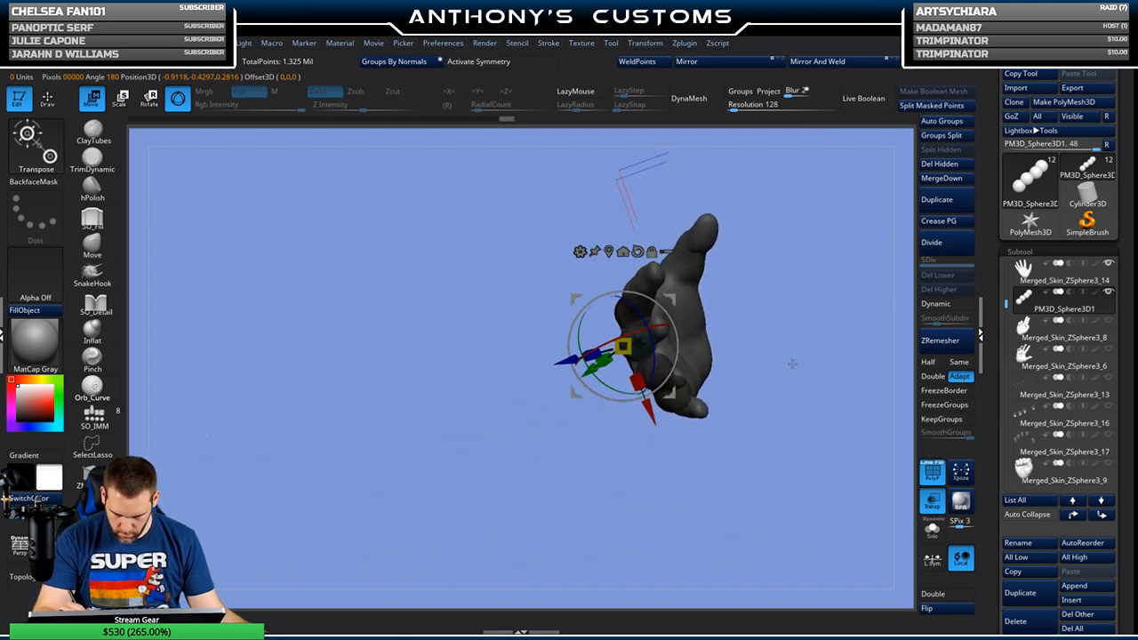
{"action": "key", "text": "q"}
{"action": "mouse_move", "coordinate": [795, 289]}
{"action": "left_mouse_down"}
{"action": "mouse_move", "coordinate": [810, 294]}
{"action": "mouse_move", "coordinate": [806, 348]}
{"action": "mouse_move", "coordinate": [822, 301]}
{"action": "left_mouse_up"}
{"action": "key", "text": "shift+f"}
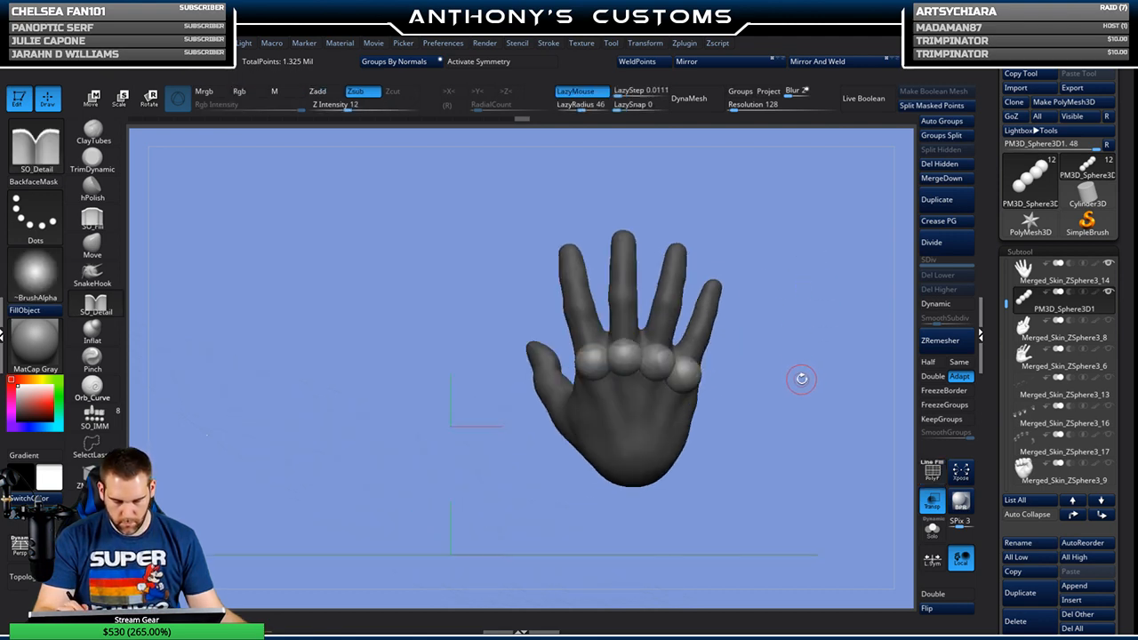
Step: Insert another Sphere3D as a new subtool below the knuckle spheres
{"action": "mouse_move", "coordinate": [797, 403]}
{"action": "left_mouse_down", "text": "alt"}
{"action": "mouse_move", "coordinate": [753, 365]}
{"action": "mouse_move", "coordinate": [760, 398]}
{"action": "left_mouse_up", "text": "alt"}
{"action": "left_click_drag", "start_coordinate": [761, 397], "coordinate": [784, 370], "text": "alt"}
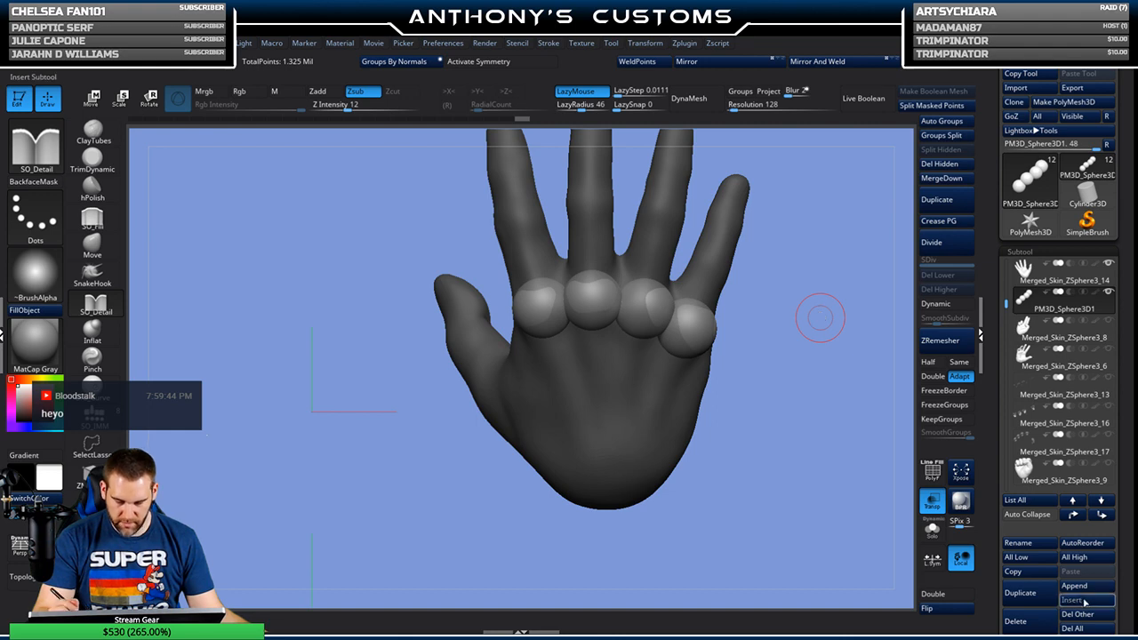
{"action": "left_click", "coordinate": [1085, 602]}
{"action": "left_click", "coordinate": [676, 382]}
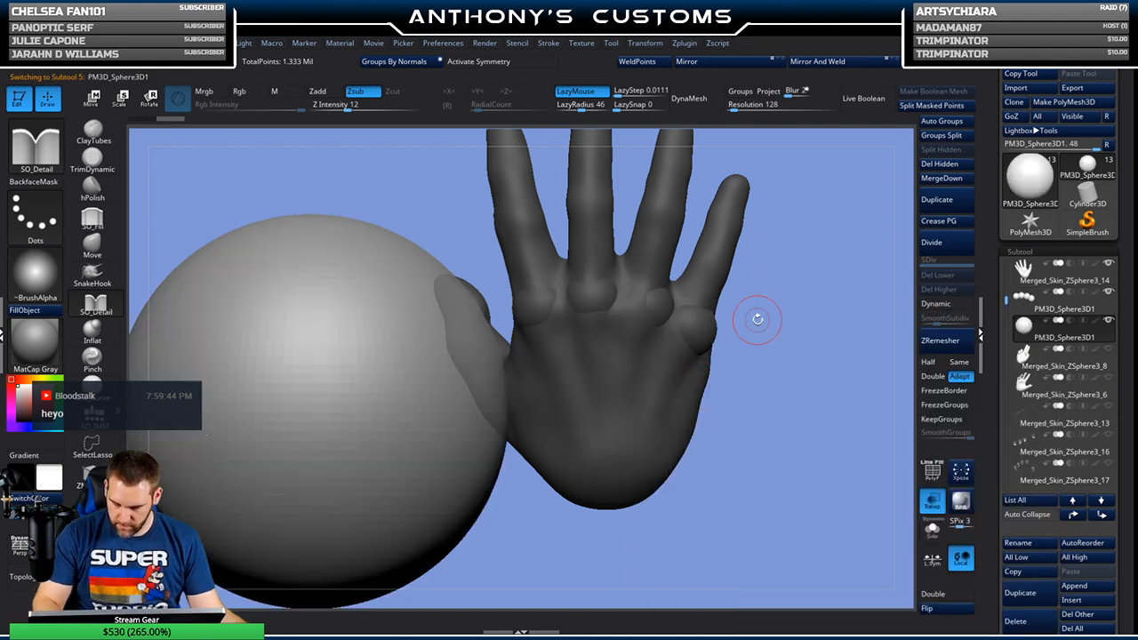
Step: Scale the new sphere down to about a quarter of its size and move it over the base of the thumb
{"action": "key", "text": "w"}
{"action": "left_click_drag", "start_coordinate": [310, 410], "coordinate": [271, 549]}
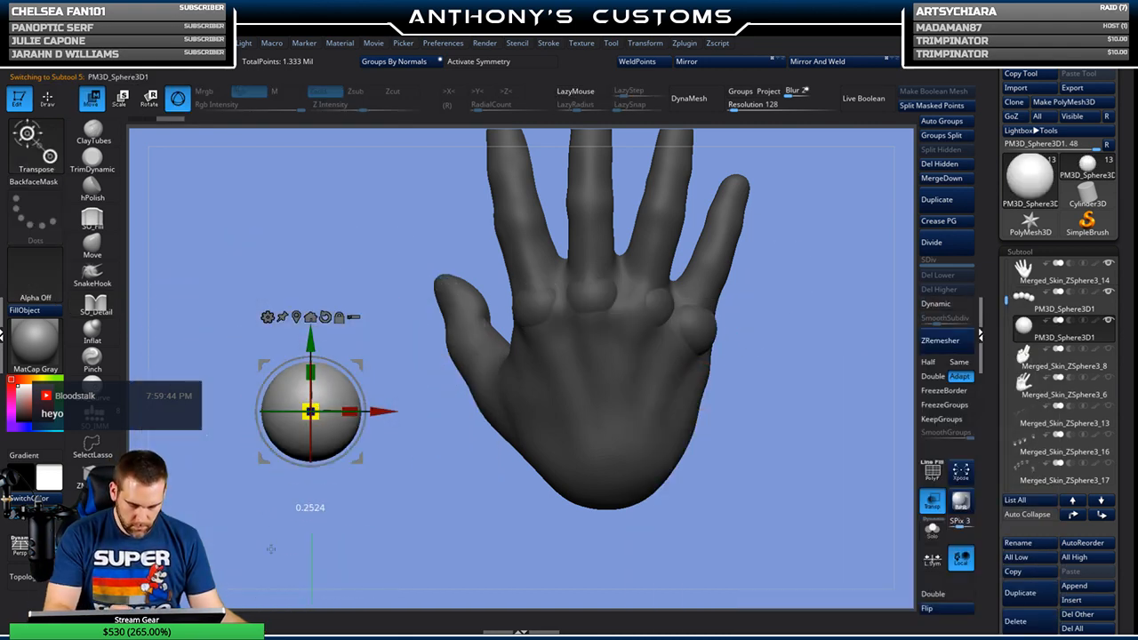
{"action": "left_click_drag", "start_coordinate": [384, 362], "coordinate": [584, 360]}
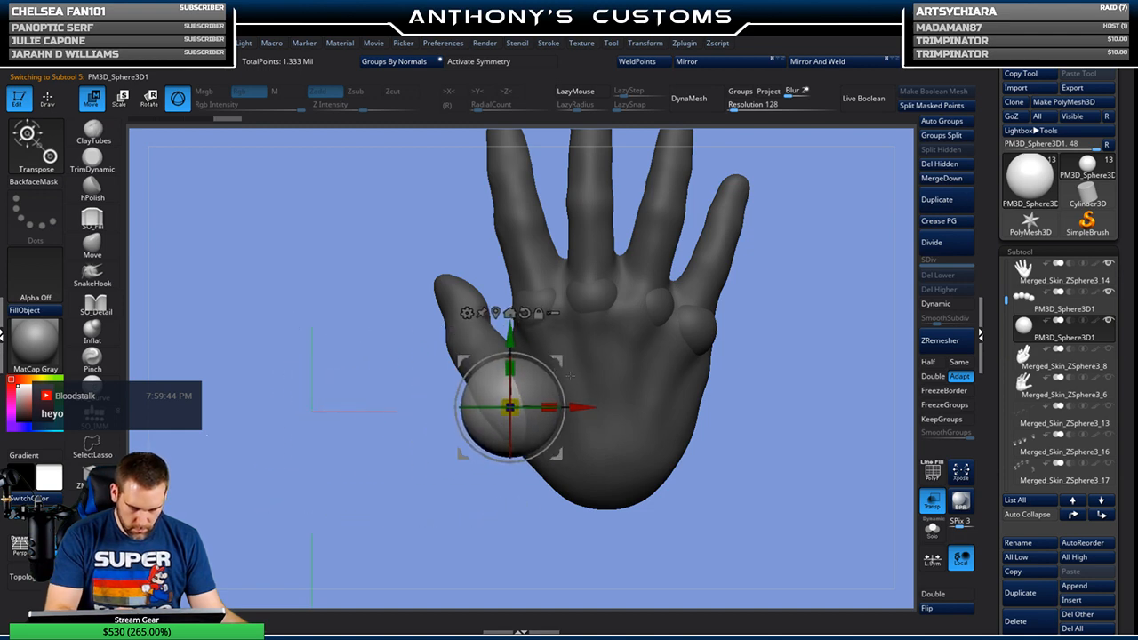
{"action": "left_click_drag", "start_coordinate": [511, 406], "coordinate": [504, 446]}
Step: Fine-tune the sphere's size and position at the thumb's base joint, checking it from the side, back and fingertip views
{"action": "mouse_move", "coordinate": [743, 320]}
{"action": "left_mouse_down"}
{"action": "mouse_move", "coordinate": [819, 326]}
{"action": "mouse_move", "coordinate": [765, 318]}
{"action": "left_mouse_up"}
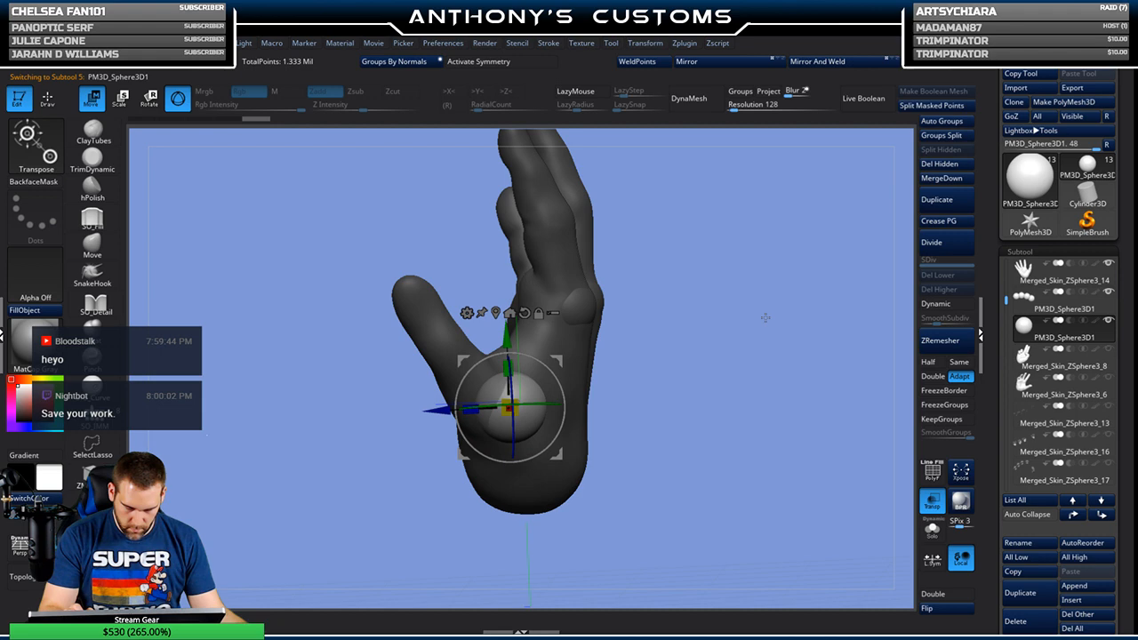
{"action": "left_click_drag", "start_coordinate": [655, 347], "coordinate": [719, 345]}
{"action": "left_click_drag", "start_coordinate": [536, 359], "coordinate": [799, 329]}
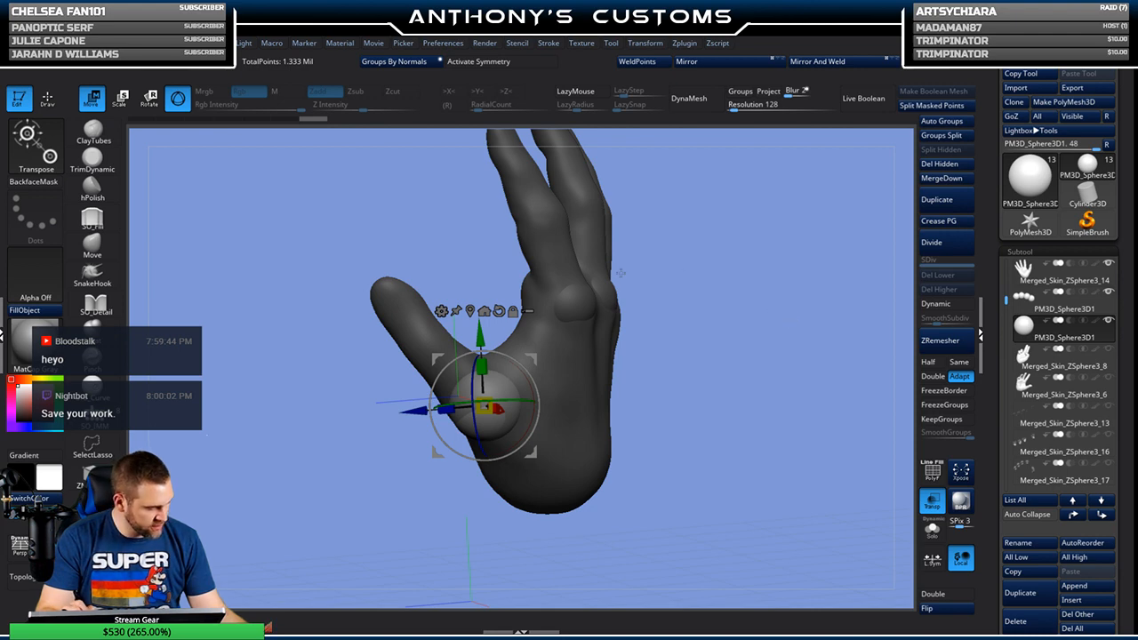
{"action": "left_click_drag", "start_coordinate": [487, 405], "coordinate": [487, 407]}
{"action": "left_click_drag", "start_coordinate": [532, 359], "coordinate": [533, 356]}
{"action": "left_click_drag", "start_coordinate": [666, 266], "coordinate": [737, 328]}
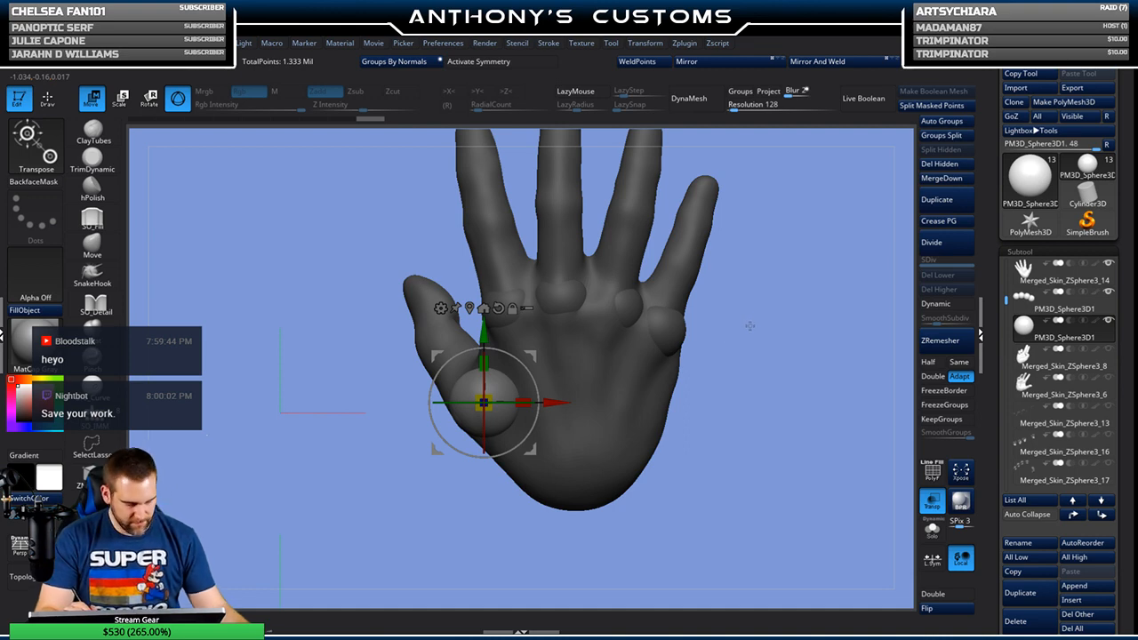
{"action": "left_click_drag", "start_coordinate": [747, 330], "coordinate": [769, 467]}
{"action": "left_click_drag", "start_coordinate": [770, 363], "coordinate": [774, 381]}
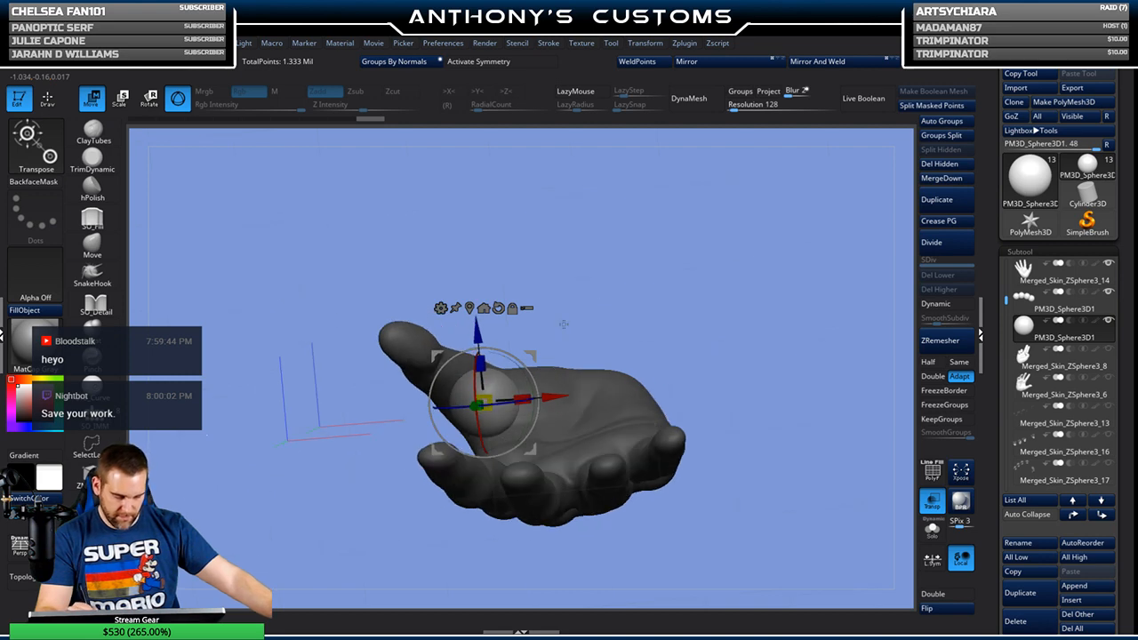
{"action": "left_click_drag", "start_coordinate": [682, 306], "coordinate": [779, 286]}
{"action": "key", "text": "q"}
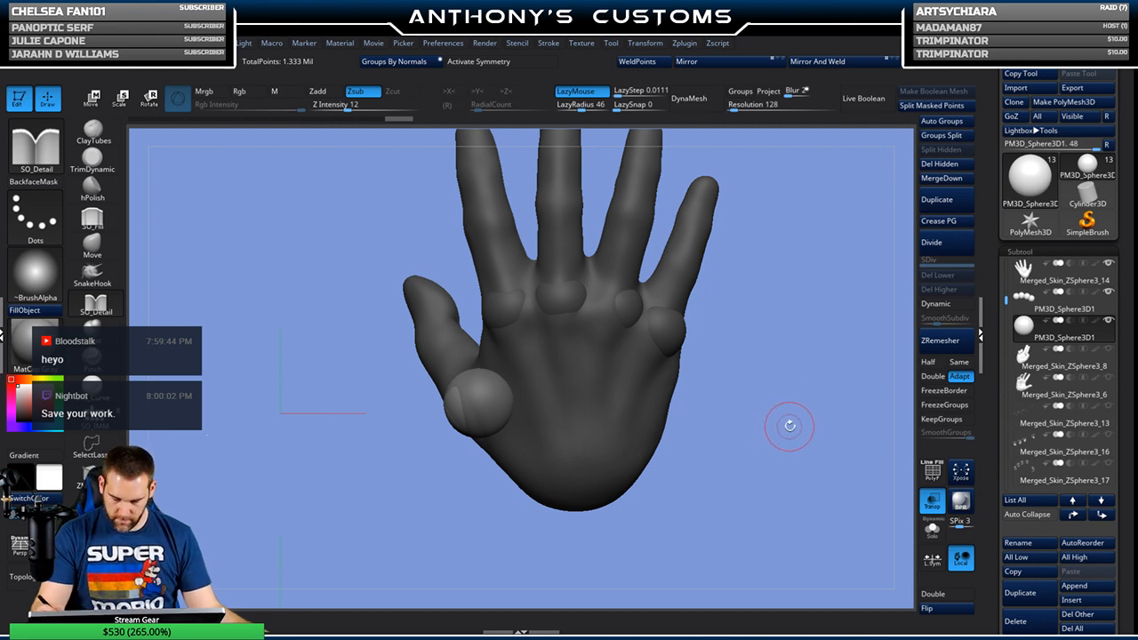
Step: Inspect the knuckle and thumb-base spheres from several angles, with transparency off and the hand mesh temporarily hidden
{"action": "left_click_drag", "start_coordinate": [755, 469], "coordinate": [797, 392], "text": "alt"}
{"action": "left_click_drag", "start_coordinate": [782, 472], "coordinate": [799, 444]}
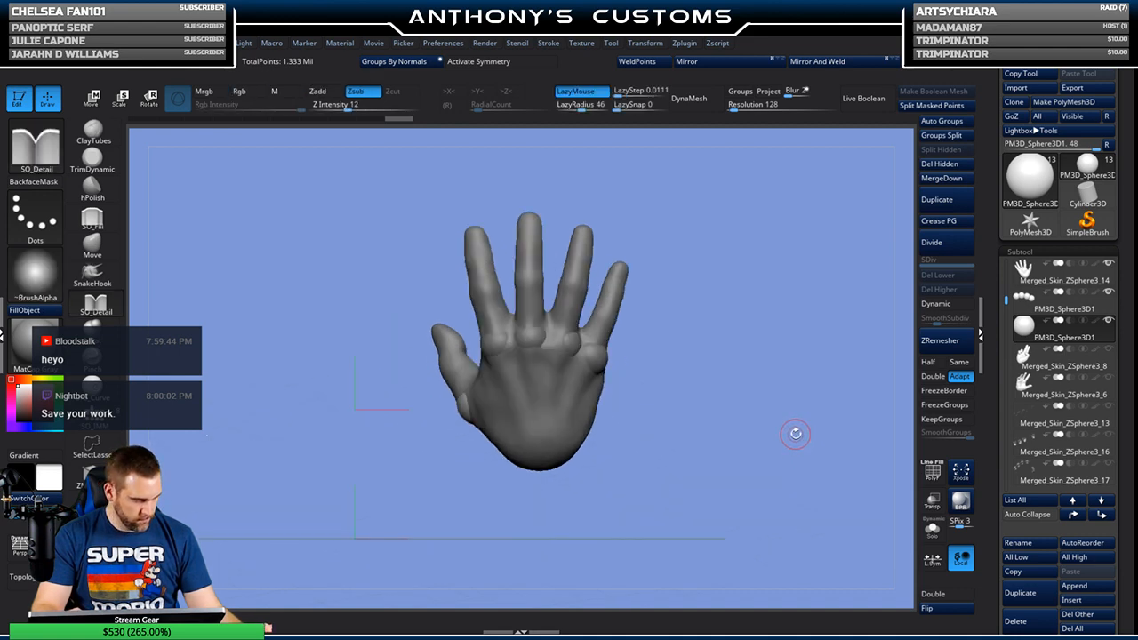
{"action": "left_click_drag", "start_coordinate": [752, 408], "coordinate": [807, 396]}
{"action": "left_click", "coordinate": [1106, 265]}
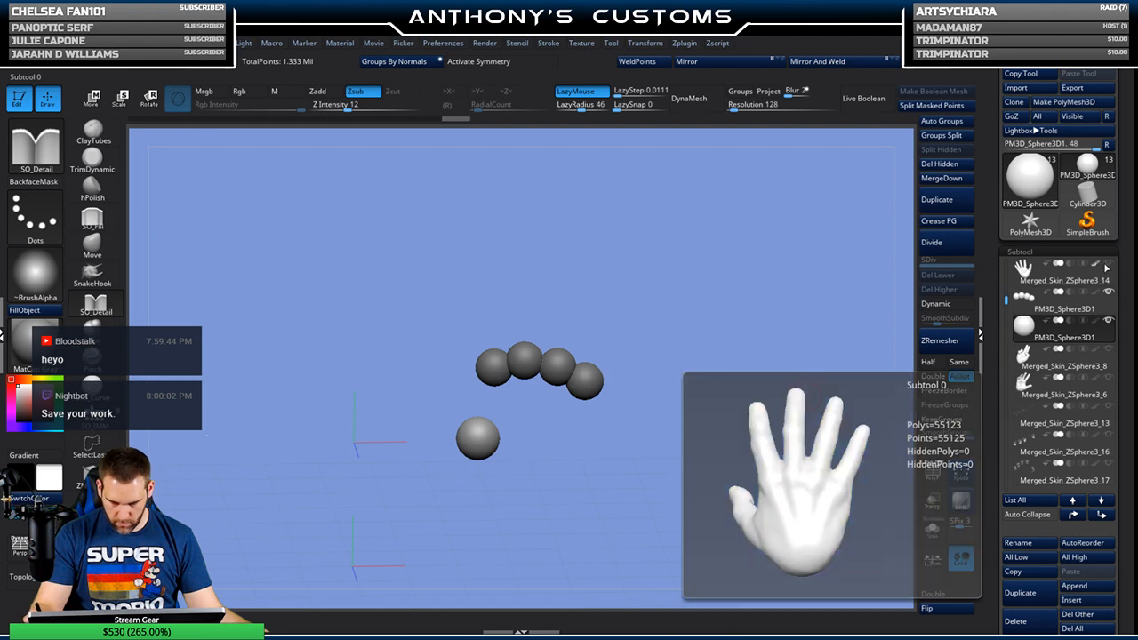
{"action": "left_click", "coordinate": [1107, 265]}
{"action": "left_click", "coordinate": [1107, 265]}
{"action": "left_click_drag", "start_coordinate": [841, 359], "coordinate": [783, 350]}
{"action": "left_click", "coordinate": [1107, 265]}
{"action": "left_click_drag", "start_coordinate": [742, 421], "coordinate": [733, 392]}
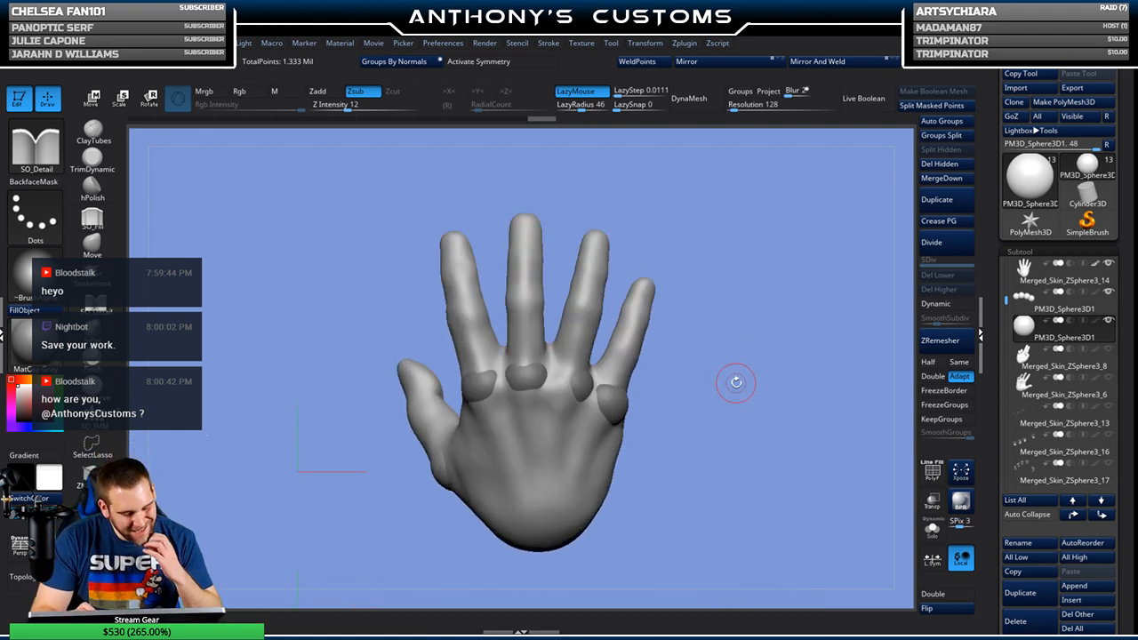
{"action": "mouse_move", "coordinate": [721, 406]}
{"action": "left_mouse_down"}
{"action": "mouse_move", "coordinate": [813, 393]}
{"action": "mouse_move", "coordinate": [708, 399]}
{"action": "left_mouse_up"}
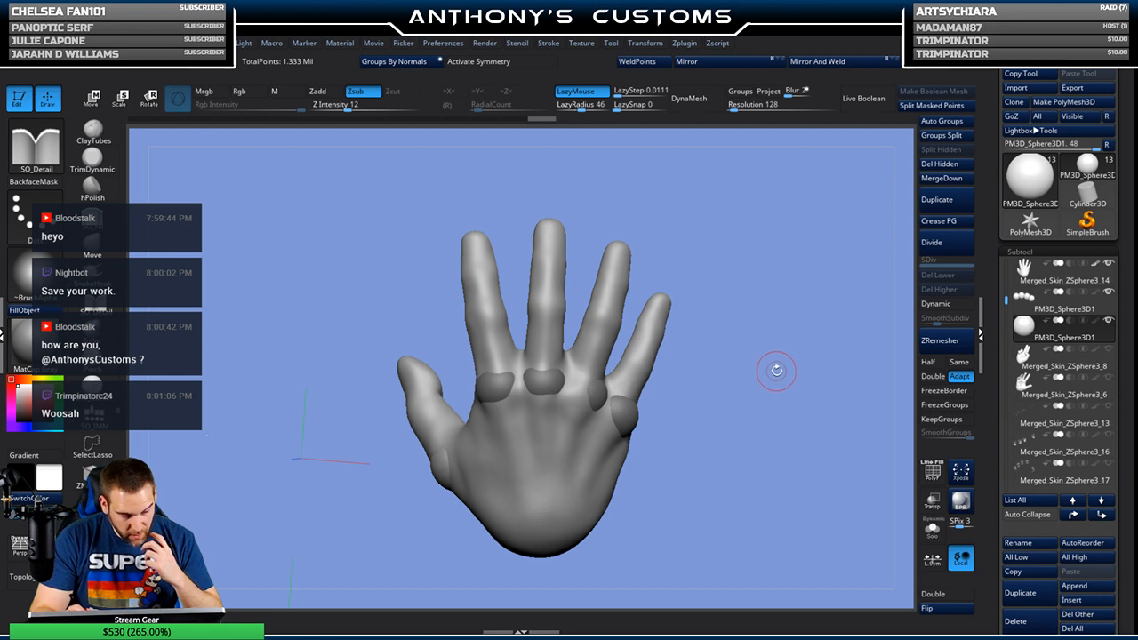
{"action": "left_click_drag", "start_coordinate": [783, 379], "coordinate": [776, 365]}
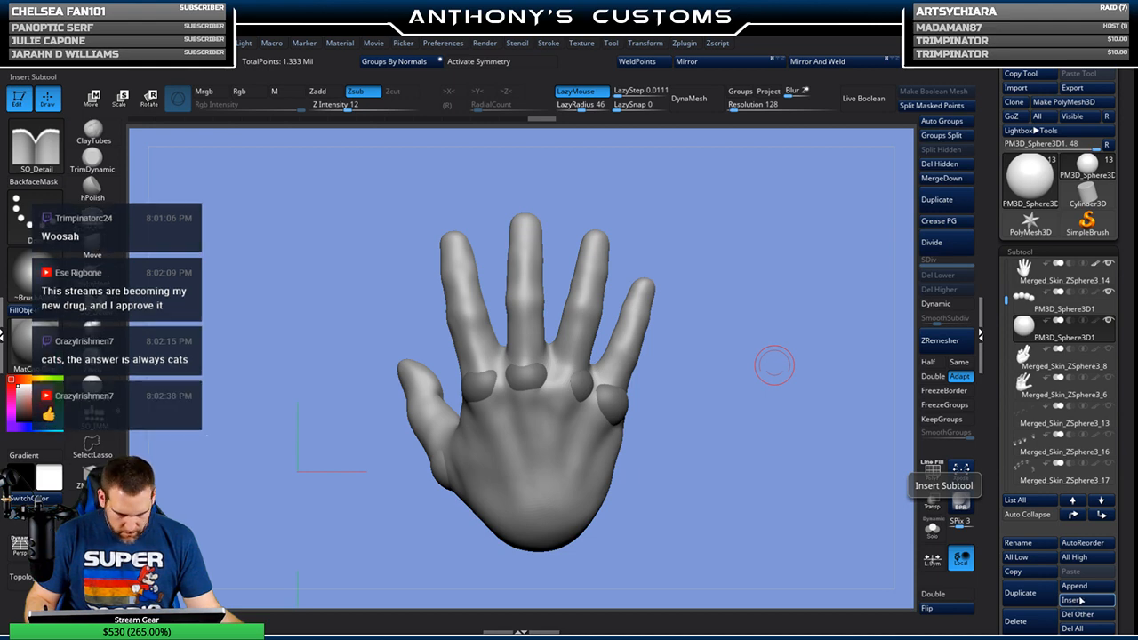
Step: Insert another Sphere3D as a new subtool and scale it down to about 0.16
{"action": "left_click", "coordinate": [1077, 602]}
{"action": "left_click", "coordinate": [735, 438]}
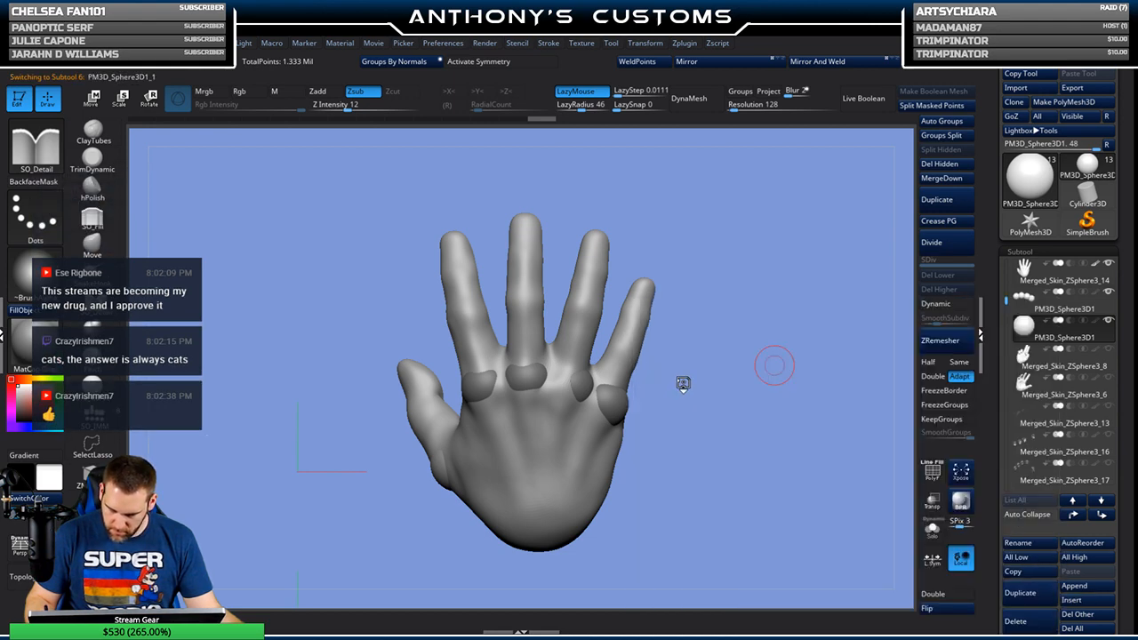
{"action": "key", "text": "w"}
{"action": "left_click_drag", "start_coordinate": [300, 467], "coordinate": [239, 592]}
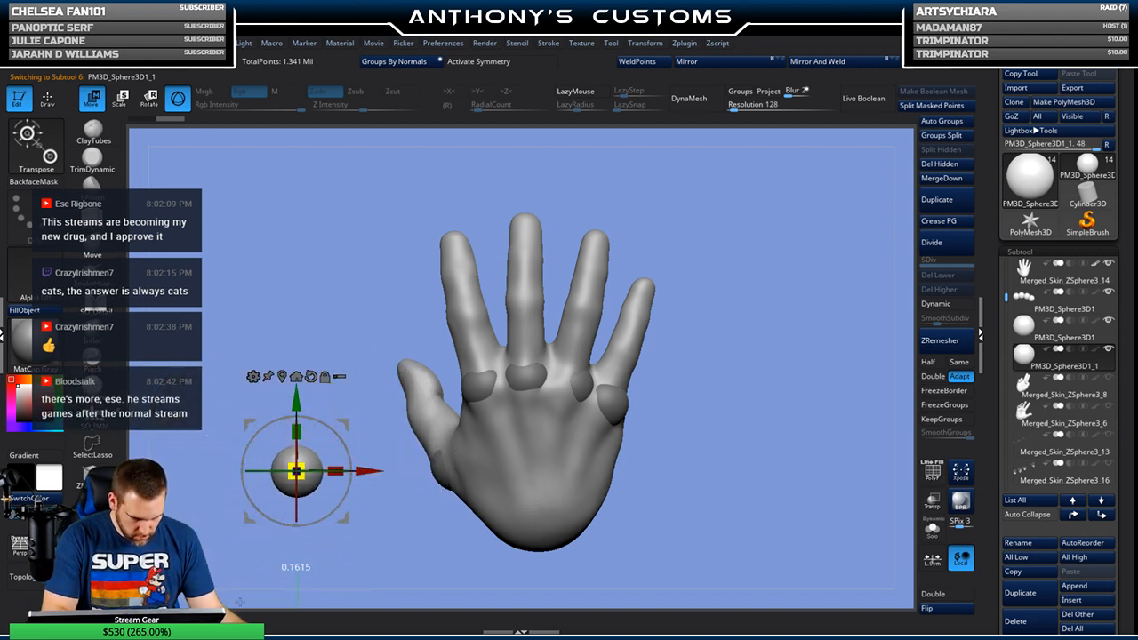
Step: Move the new sphere onto the index finger's middle joint and fine-tune its fit with transparency enabled
{"action": "left_click_drag", "start_coordinate": [346, 425], "coordinate": [518, 281]}
{"action": "left_click_drag", "start_coordinate": [725, 230], "coordinate": [803, 224]}
{"action": "left_click_drag", "start_coordinate": [469, 327], "coordinate": [456, 356]}
{"action": "left_click_drag", "start_coordinate": [516, 277], "coordinate": [555, 267]}
{"action": "left_click_drag", "start_coordinate": [758, 271], "coordinate": [662, 281]}
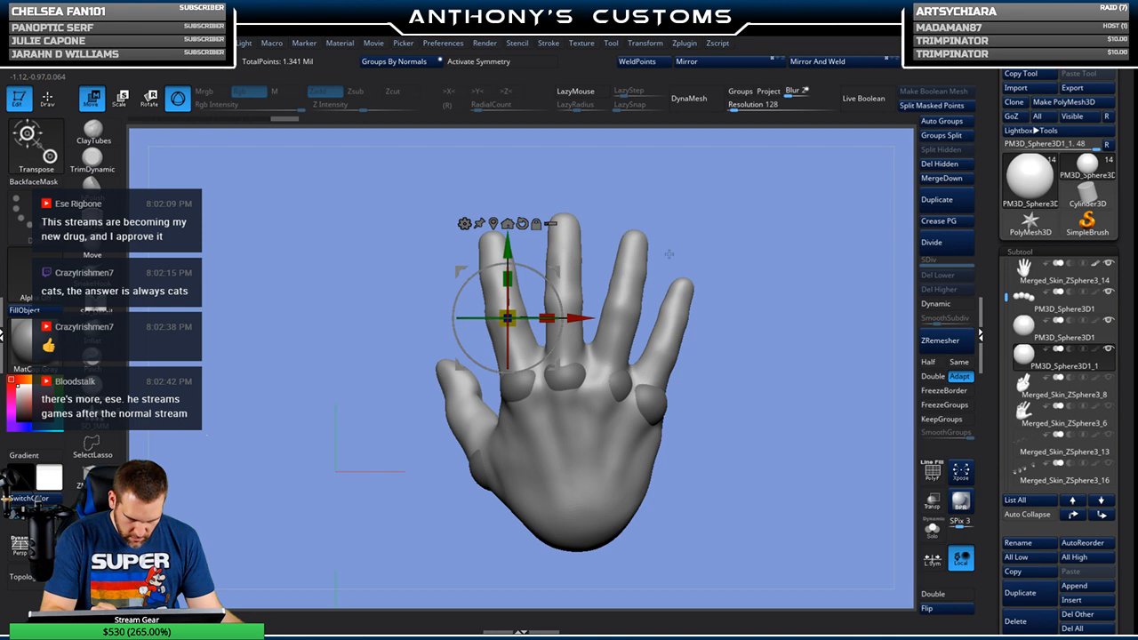
{"action": "left_click", "coordinate": [931, 504]}
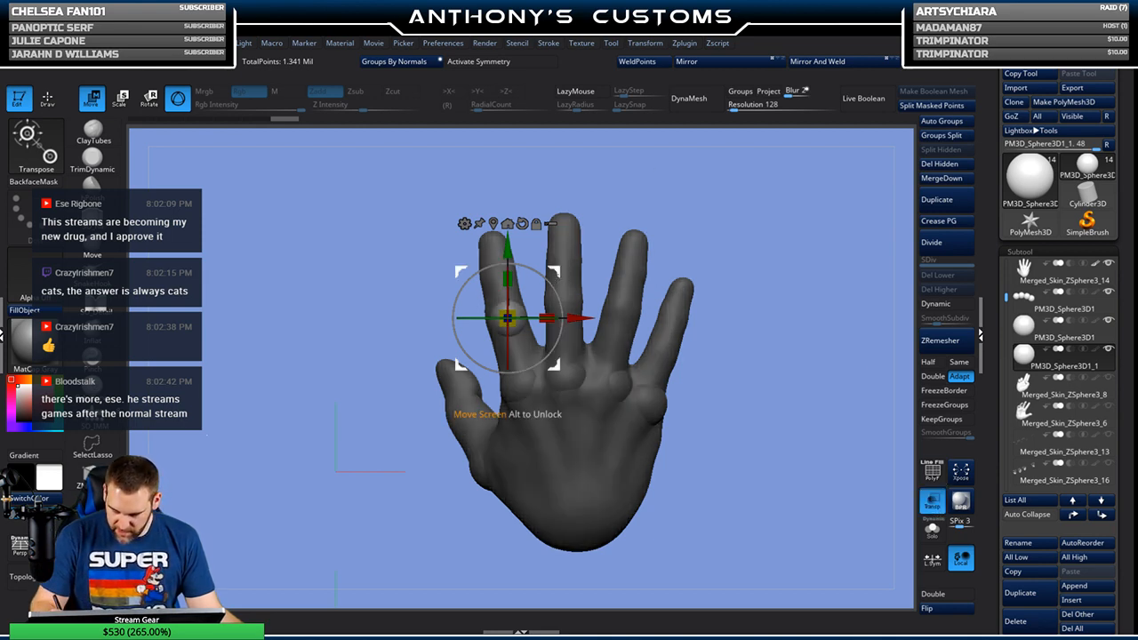
{"action": "left_click_drag", "start_coordinate": [503, 322], "coordinate": [504, 319]}
{"action": "left_click_drag", "start_coordinate": [552, 273], "coordinate": [554, 271]}
{"action": "left_click_drag", "start_coordinate": [722, 258], "coordinate": [753, 238]}
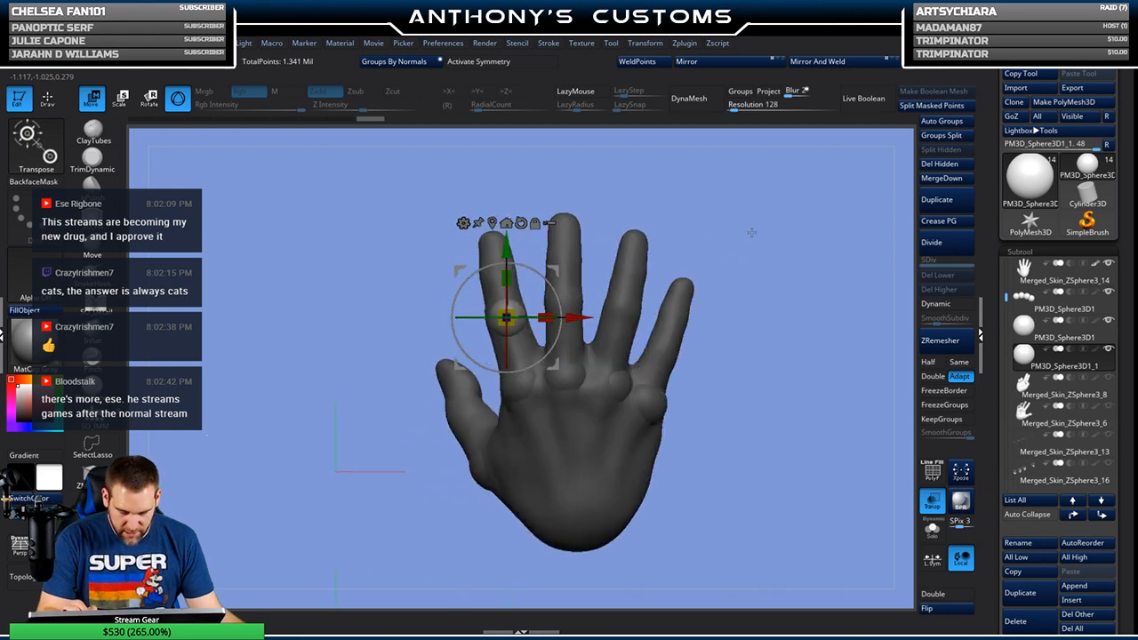
Step: Duplicate the index finger's sphere onto the middle finger's middle joint and adjust its depth from the side
{"action": "left_click_drag", "start_coordinate": [580, 318], "coordinate": [637, 317], "text": "ctrl"}
{"action": "left_click_drag", "start_coordinate": [724, 226], "coordinate": [762, 229]}
{"action": "left_click_drag", "start_coordinate": [495, 301], "coordinate": [514, 300]}
{"action": "left_click_drag", "start_coordinate": [747, 244], "coordinate": [715, 251]}
{"action": "left_click_drag", "start_coordinate": [778, 234], "coordinate": [738, 236], "text": "alt"}
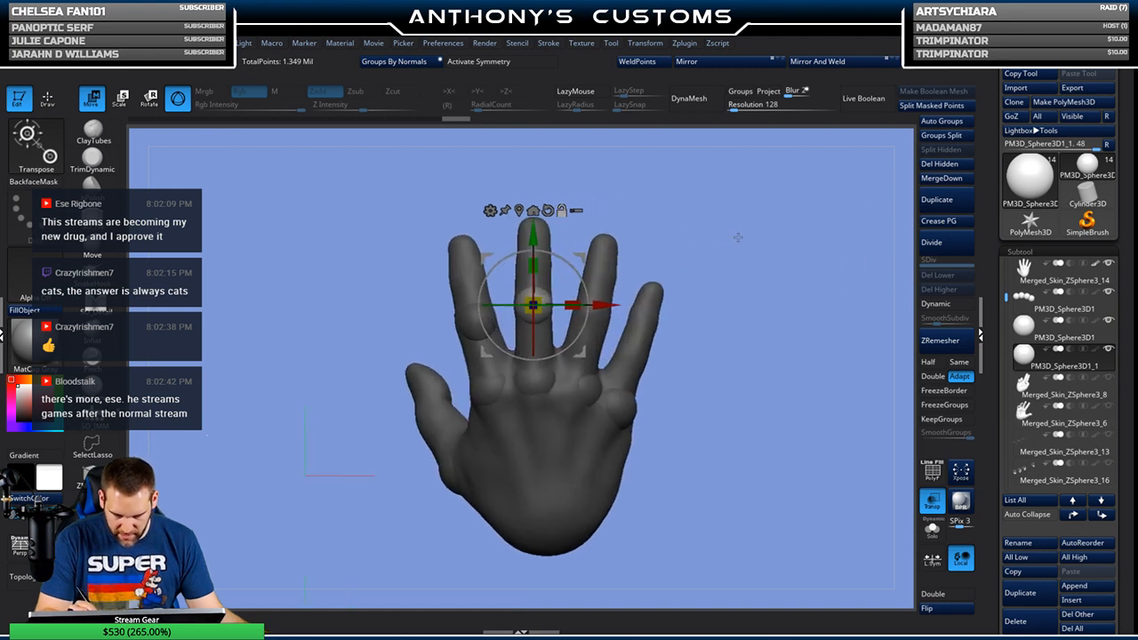
Step: Duplicate the sphere onto the ring finger's middle joint and align it from the back and side
{"action": "left_click_drag", "start_coordinate": [605, 305], "coordinate": [667, 305], "text": "ctrl"}
{"action": "left_click_drag", "start_coordinate": [734, 277], "coordinate": [683, 280]}
{"action": "left_click_drag", "start_coordinate": [663, 309], "coordinate": [670, 310]}
{"action": "left_click_drag", "start_coordinate": [740, 262], "coordinate": [821, 251]}
{"action": "left_click_drag", "start_coordinate": [602, 237], "coordinate": [602, 236]}
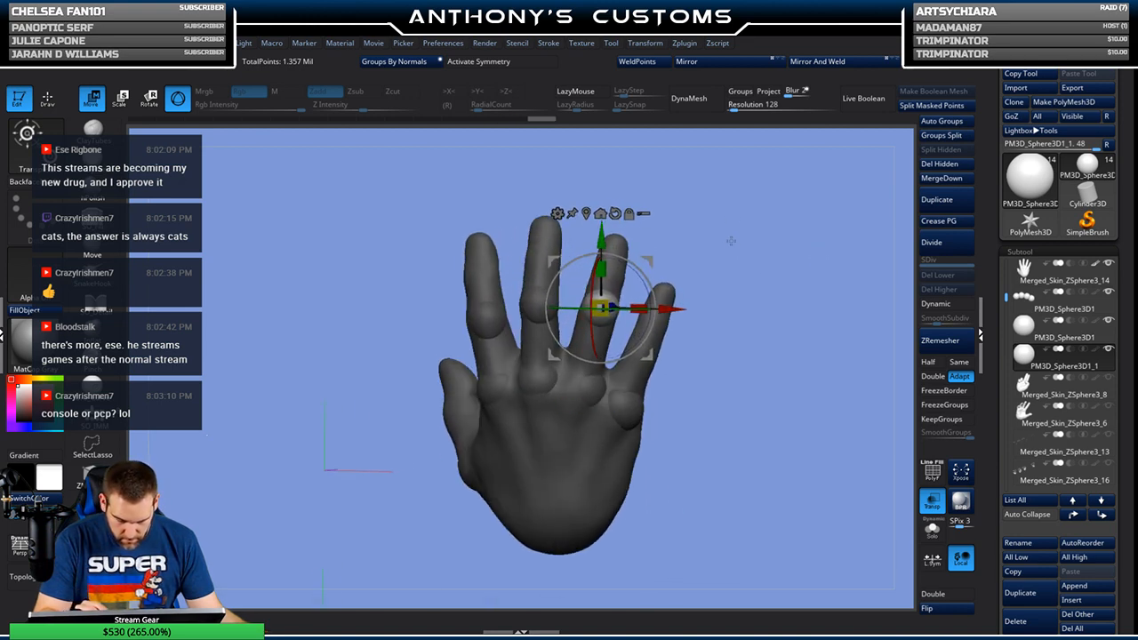
{"action": "left_click_drag", "start_coordinate": [731, 241], "coordinate": [720, 252]}
{"action": "left_click_drag", "start_coordinate": [675, 310], "coordinate": [676, 310]}
{"action": "left_click_drag", "start_coordinate": [732, 283], "coordinate": [753, 276]}
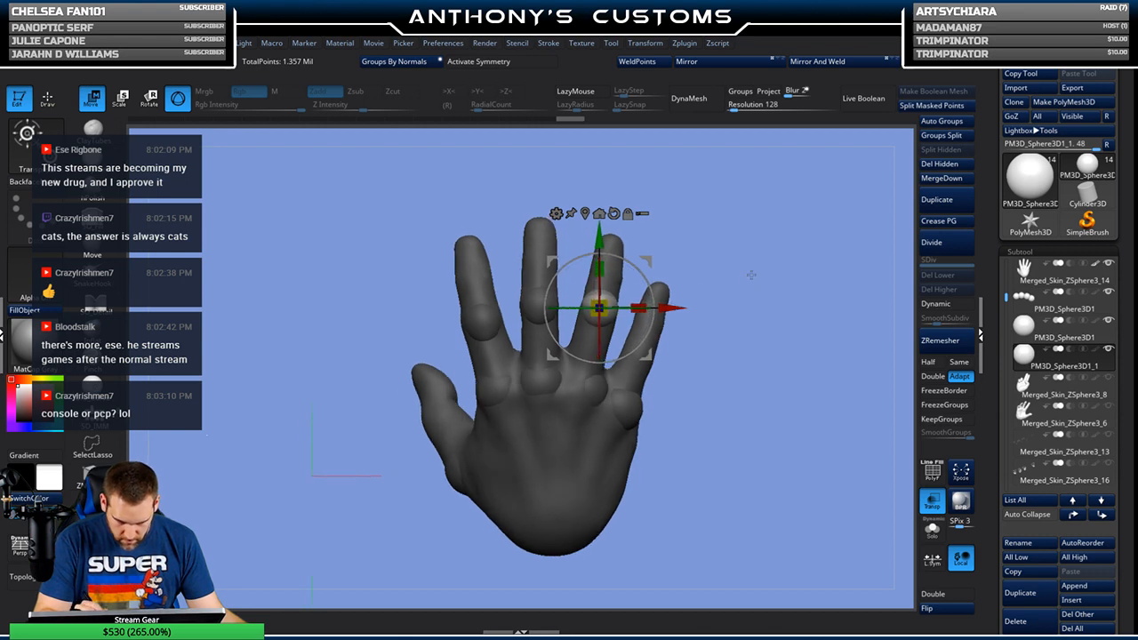
Step: Duplicate the sphere onto the little finger's middle joint and fine-tune its placement from several angles
{"action": "left_click_drag", "start_coordinate": [672, 312], "coordinate": [722, 286], "text": "ctrl"}
{"action": "left_click_drag", "start_coordinate": [654, 239], "coordinate": [657, 264]}
{"action": "left_click_drag", "start_coordinate": [716, 241], "coordinate": [649, 253]}
{"action": "left_click_drag", "start_coordinate": [725, 345], "coordinate": [742, 346]}
{"action": "left_click_drag", "start_coordinate": [757, 271], "coordinate": [665, 251]}
{"action": "left_click_drag", "start_coordinate": [682, 293], "coordinate": [683, 314]}
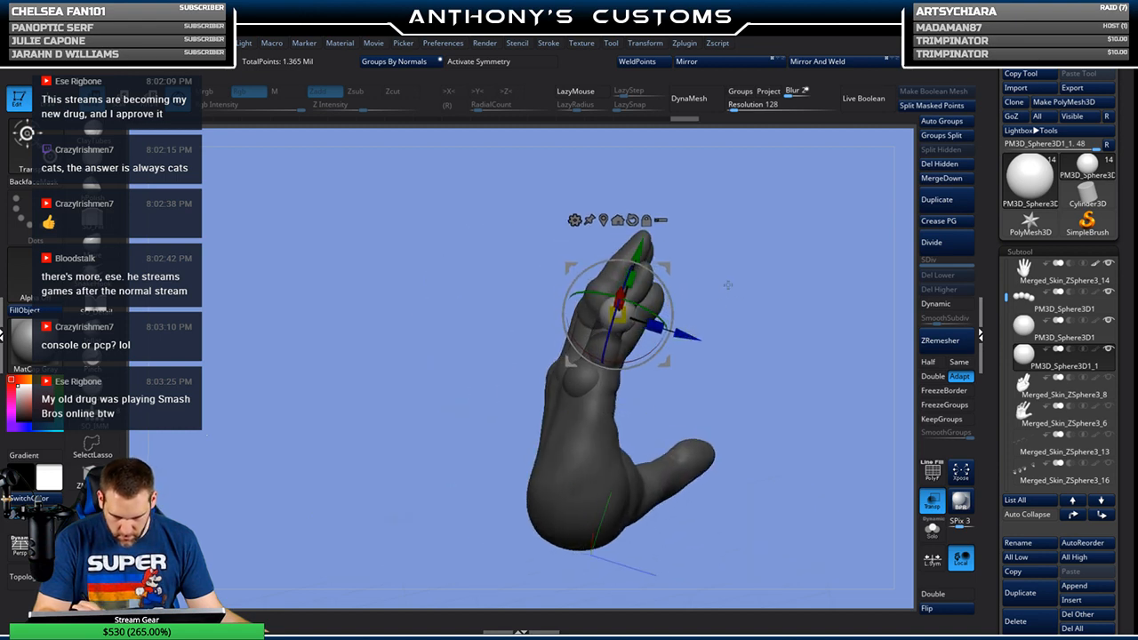
{"action": "left_click_drag", "start_coordinate": [727, 285], "coordinate": [772, 333]}
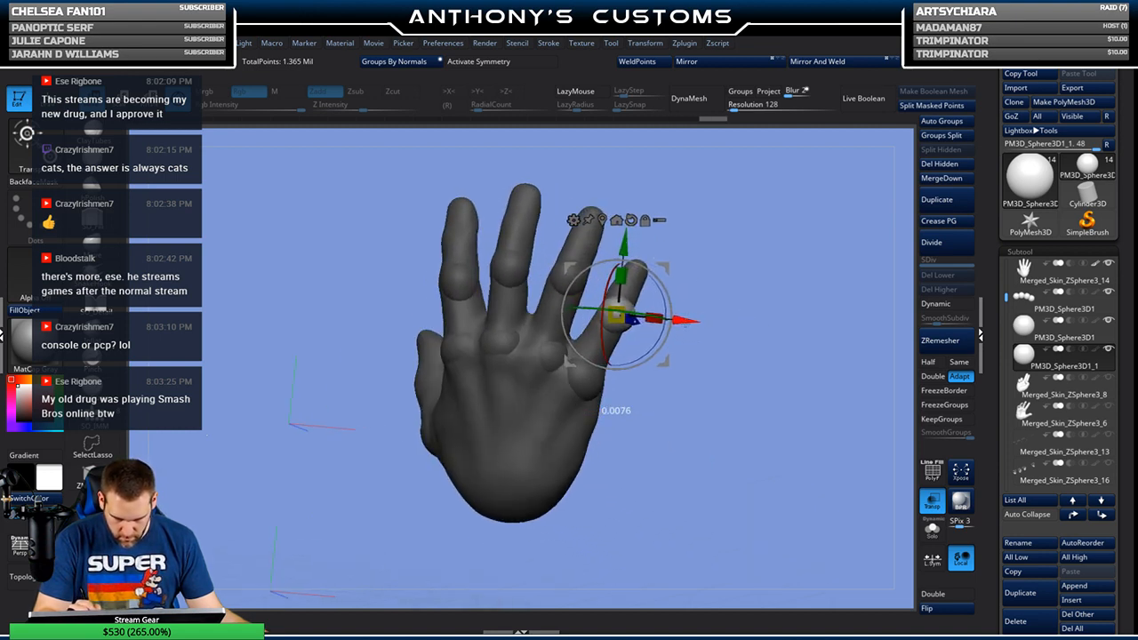
{"action": "left_click_drag", "start_coordinate": [727, 302], "coordinate": [715, 238]}
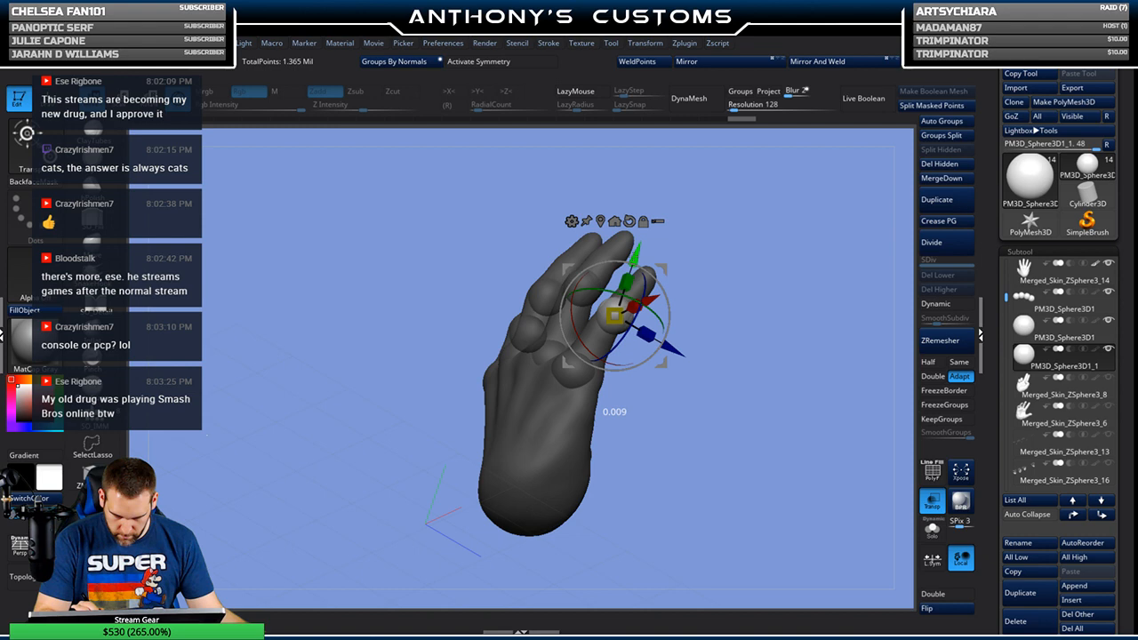
{"action": "left_click_drag", "start_coordinate": [831, 304], "coordinate": [758, 278]}
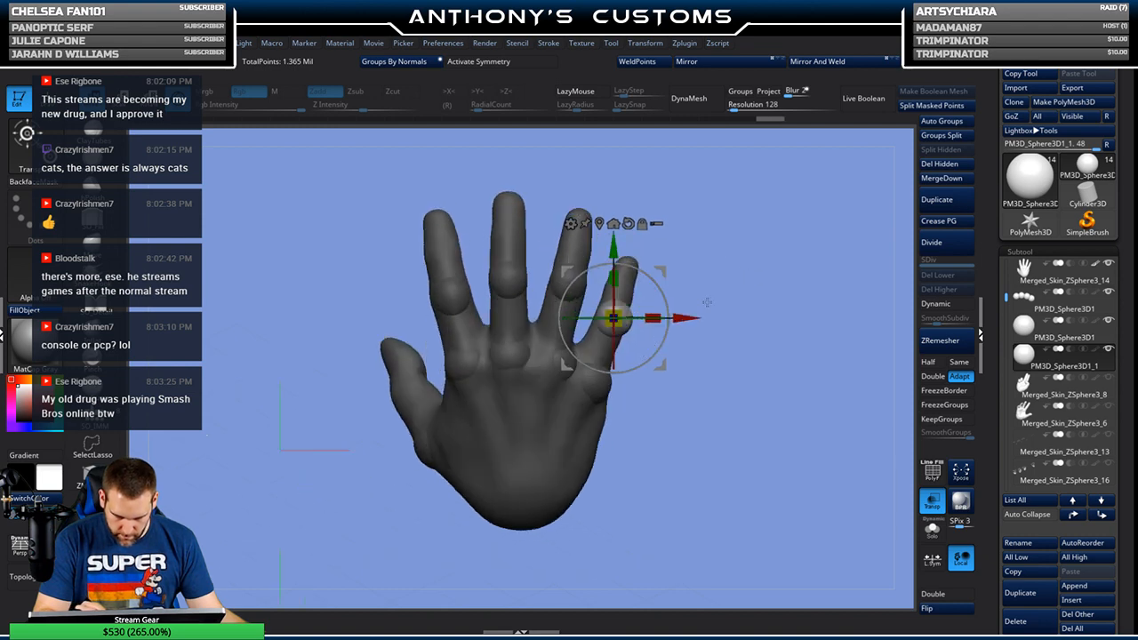
{"action": "left_click_drag", "start_coordinate": [693, 317], "coordinate": [690, 316]}
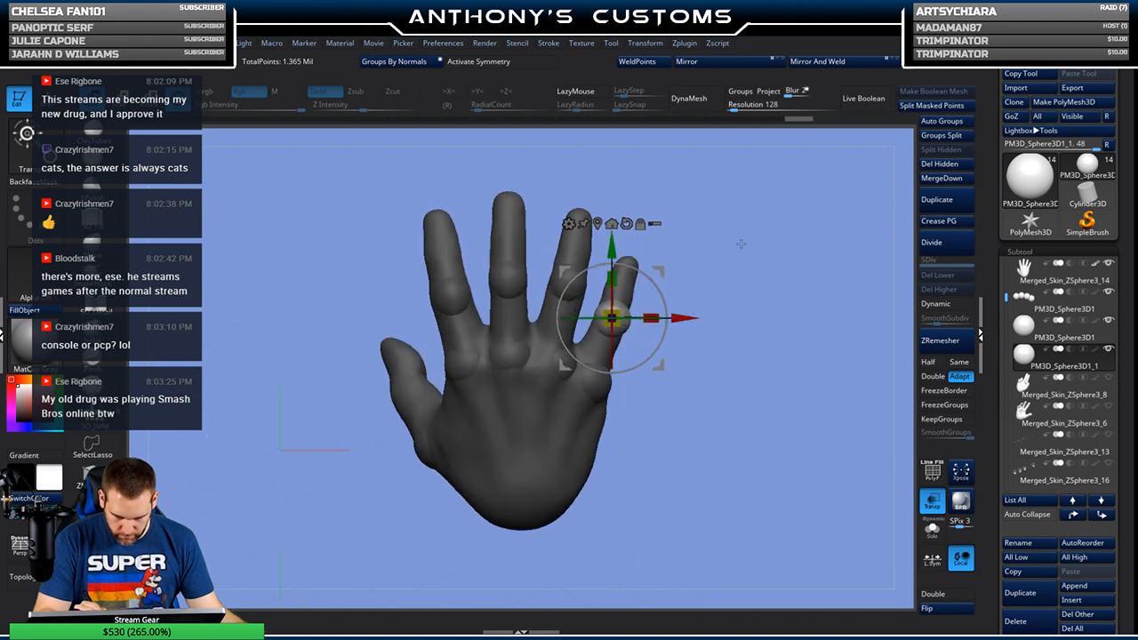
Step: Check the middle-joint spheres around the hand with transparency off and on, and quick-save the project
{"action": "left_click", "coordinate": [932, 501]}
{"action": "left_click_drag", "start_coordinate": [856, 503], "coordinate": [809, 490]}
{"action": "left_click", "coordinate": [932, 502]}
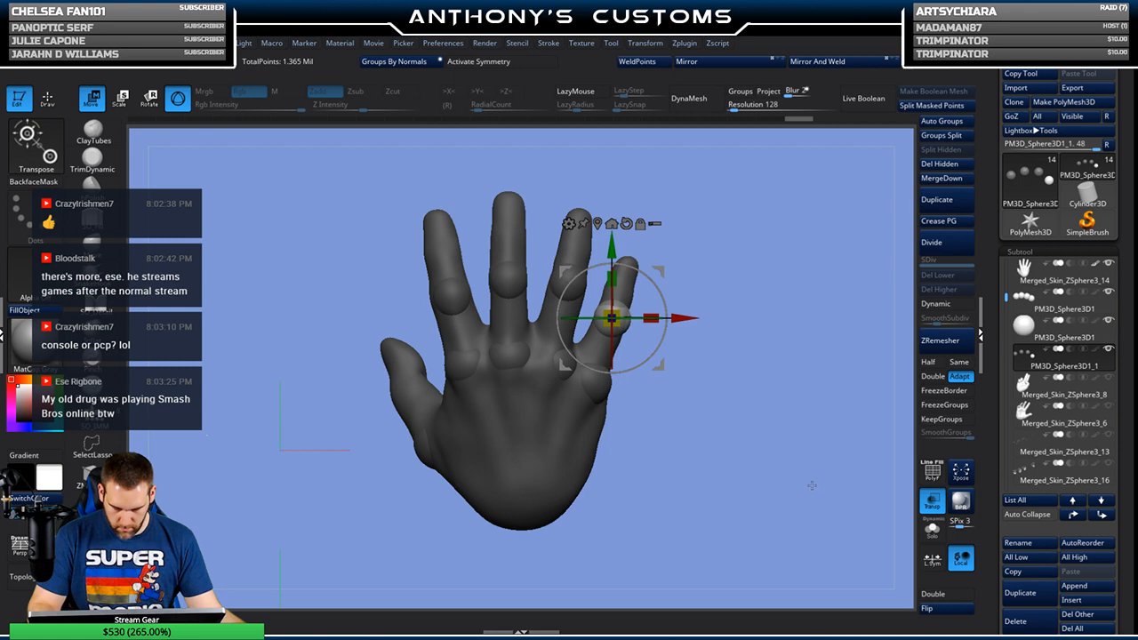
{"action": "mouse_move", "coordinate": [717, 414]}
{"action": "left_mouse_down"}
{"action": "mouse_move", "coordinate": [674, 388]}
{"action": "mouse_move", "coordinate": [725, 402]}
{"action": "left_mouse_up"}
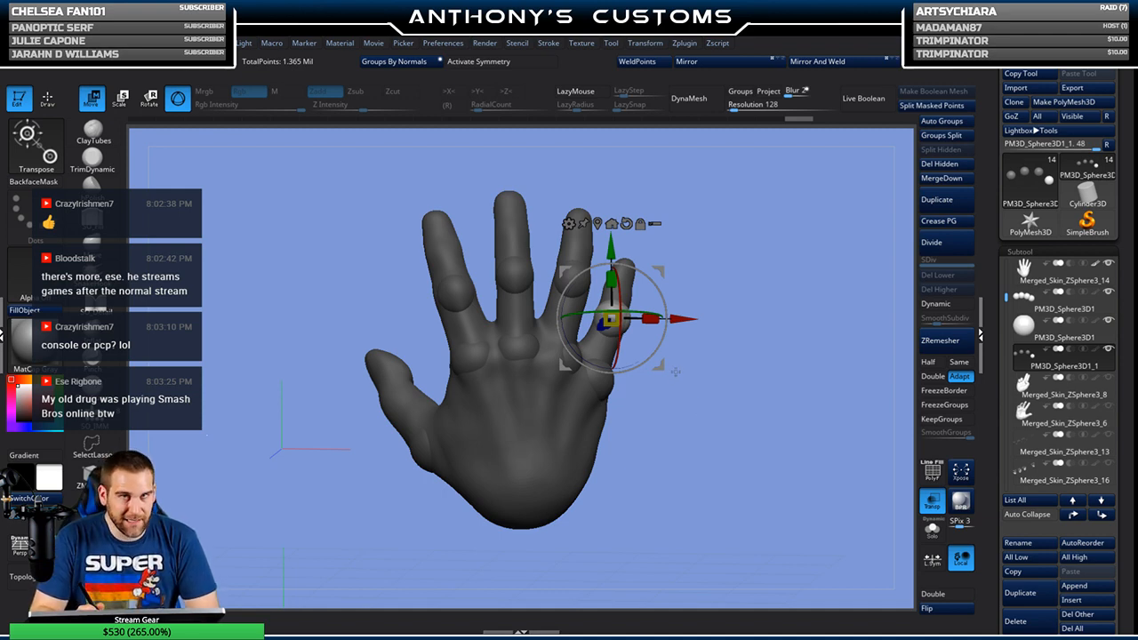
{"action": "left_click_drag", "start_coordinate": [679, 417], "coordinate": [658, 465]}
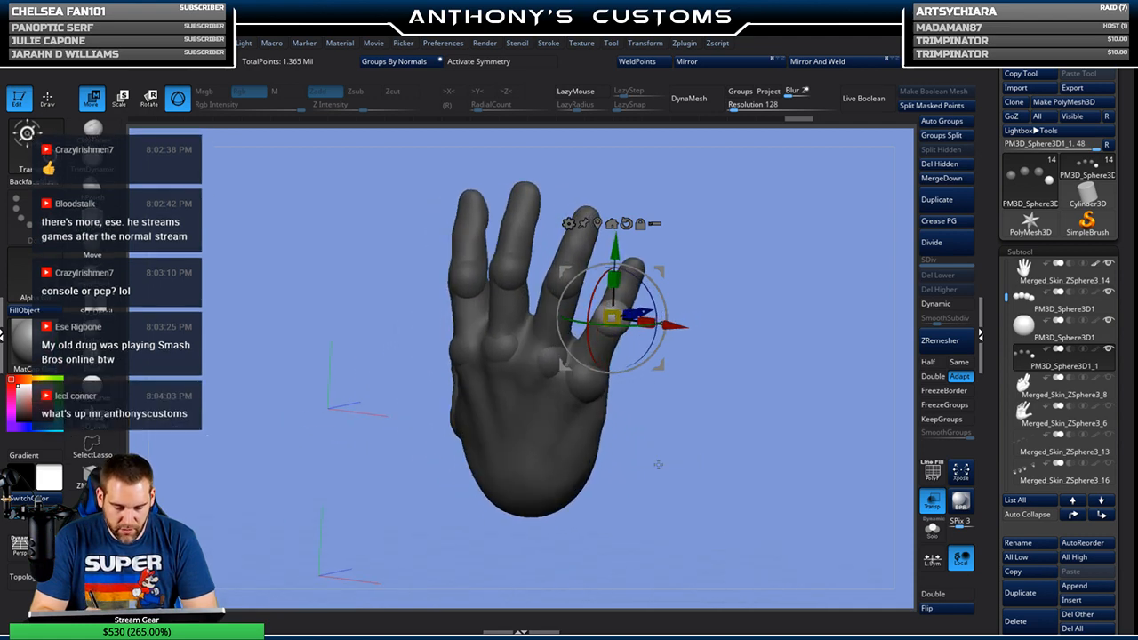
{"action": "left_click_drag", "start_coordinate": [658, 464], "coordinate": [681, 454]}
{"action": "left_click_drag", "start_coordinate": [698, 408], "coordinate": [693, 344]}
{"action": "key", "text": "ctrl+s"}
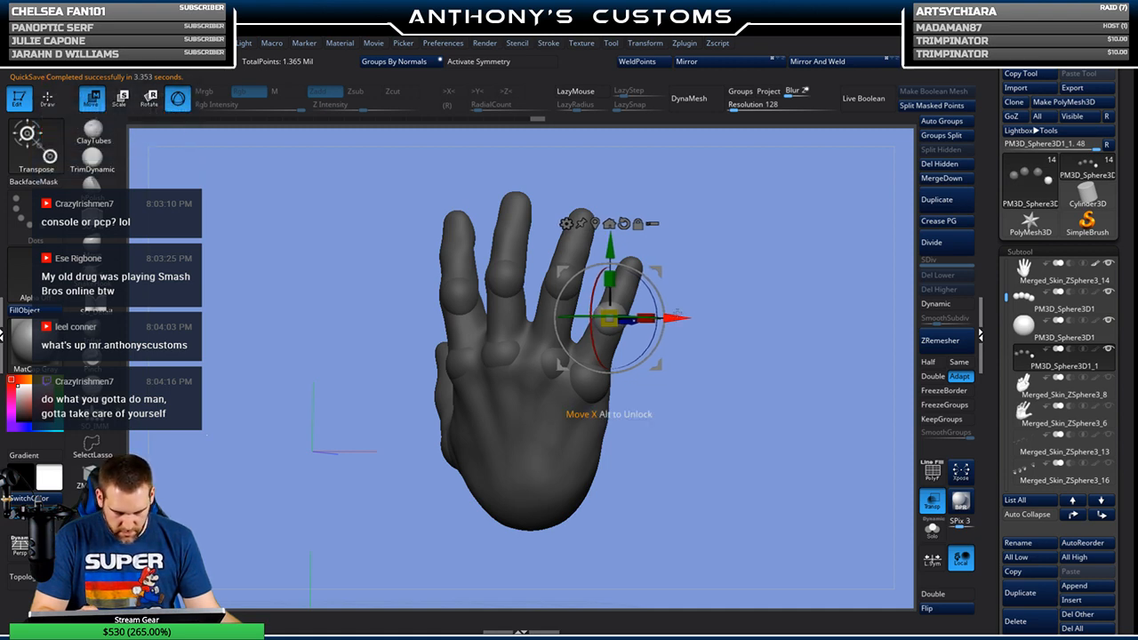
Step: Insert one more Sphere3D subtool for the thumb and scale it down to about 0.23
{"action": "key", "text": "q"}
{"action": "mouse_move", "coordinate": [662, 418]}
{"action": "left_mouse_down"}
{"action": "mouse_move", "coordinate": [668, 478]}
{"action": "mouse_move", "coordinate": [677, 472]}
{"action": "left_mouse_up"}
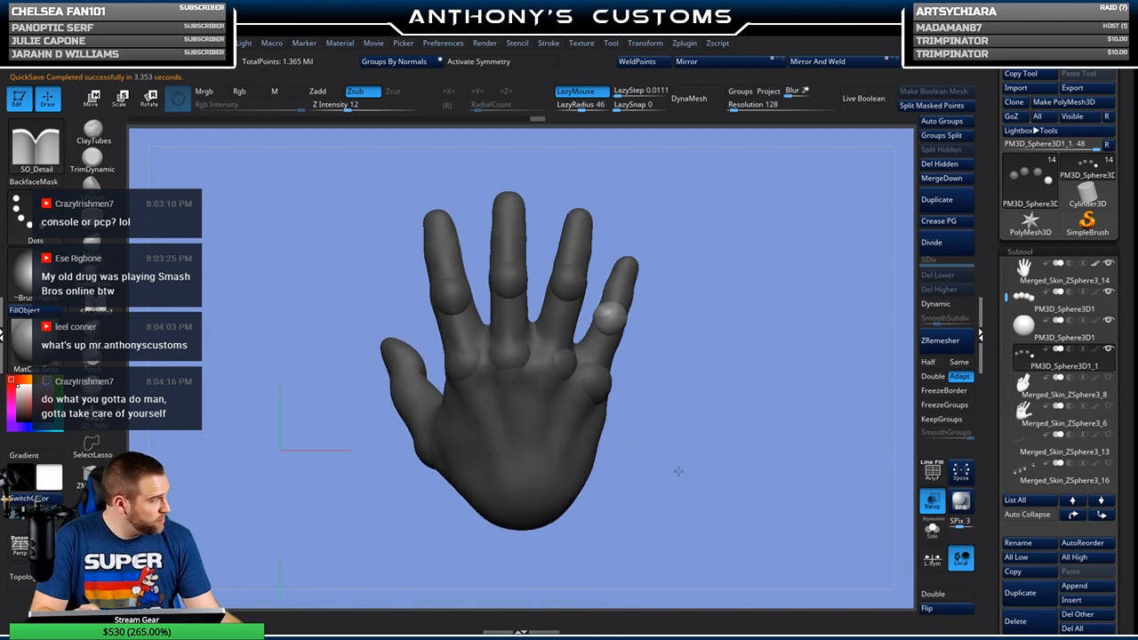
{"action": "left_click_drag", "start_coordinate": [700, 389], "coordinate": [725, 397], "text": "alt"}
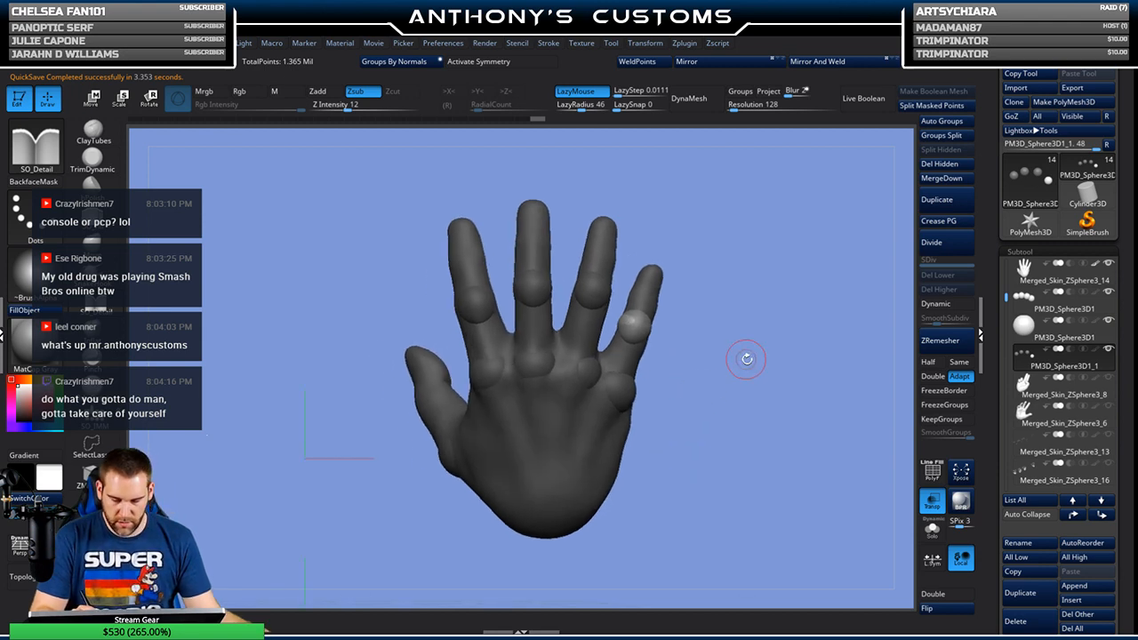
{"action": "key", "text": "ctrl"}
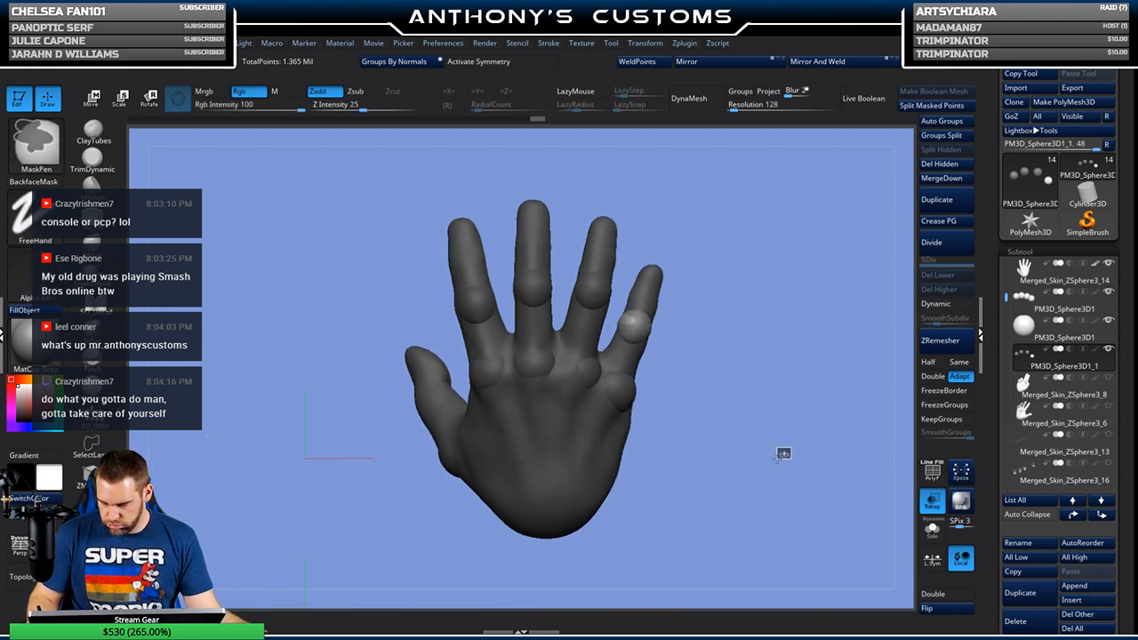
{"action": "left_click", "coordinate": [1083, 601]}
{"action": "mouse_move", "coordinate": [726, 296]}
{"action": "left_mouse_down"}
{"action": "mouse_move", "coordinate": [739, 297]}
{"action": "mouse_move", "coordinate": [734, 280]}
{"action": "left_mouse_up"}
{"action": "key", "text": "w"}
{"action": "left_click_drag", "start_coordinate": [700, 322], "coordinate": [892, 240], "text": "alt"}
{"action": "left_click_drag", "start_coordinate": [503, 372], "coordinate": [543, 452]}
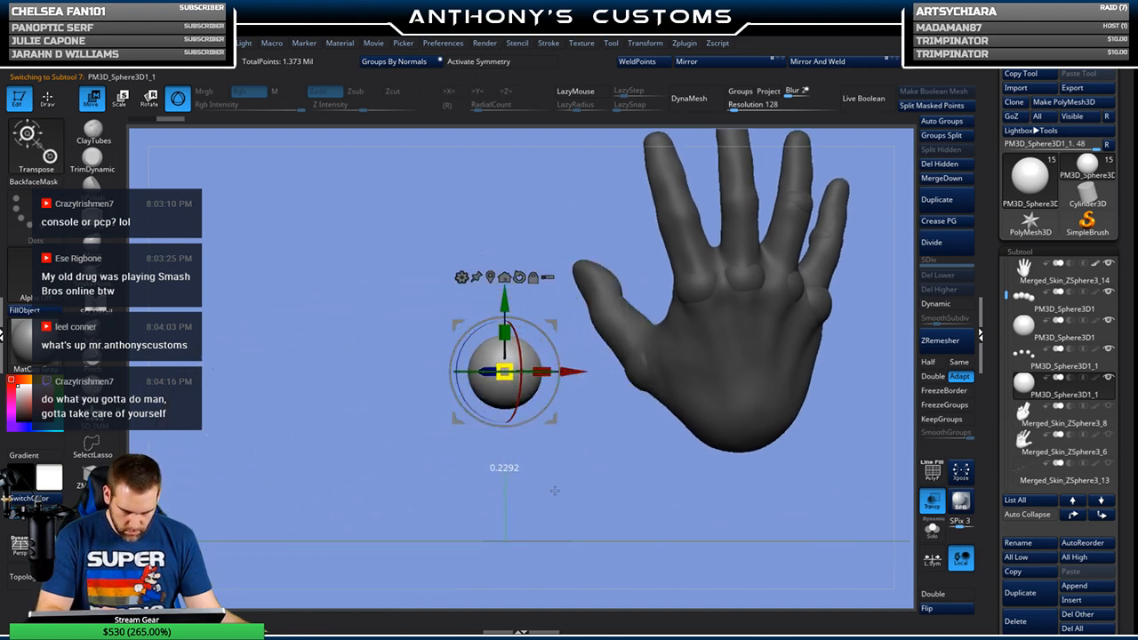
Step: Move the new sphere onto the thumb's upper joint and center it from the palm, side and back
{"action": "left_click_drag", "start_coordinate": [551, 324], "coordinate": [657, 267]}
{"action": "left_click_drag", "start_coordinate": [616, 451], "coordinate": [586, 302]}
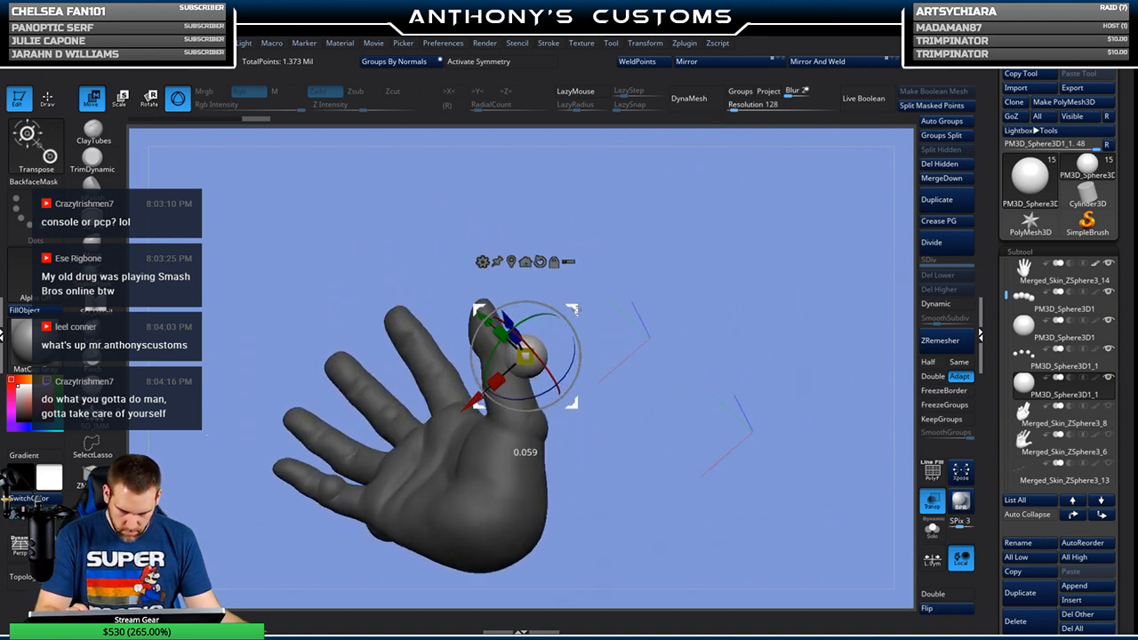
{"action": "left_click_drag", "start_coordinate": [681, 274], "coordinate": [721, 258]}
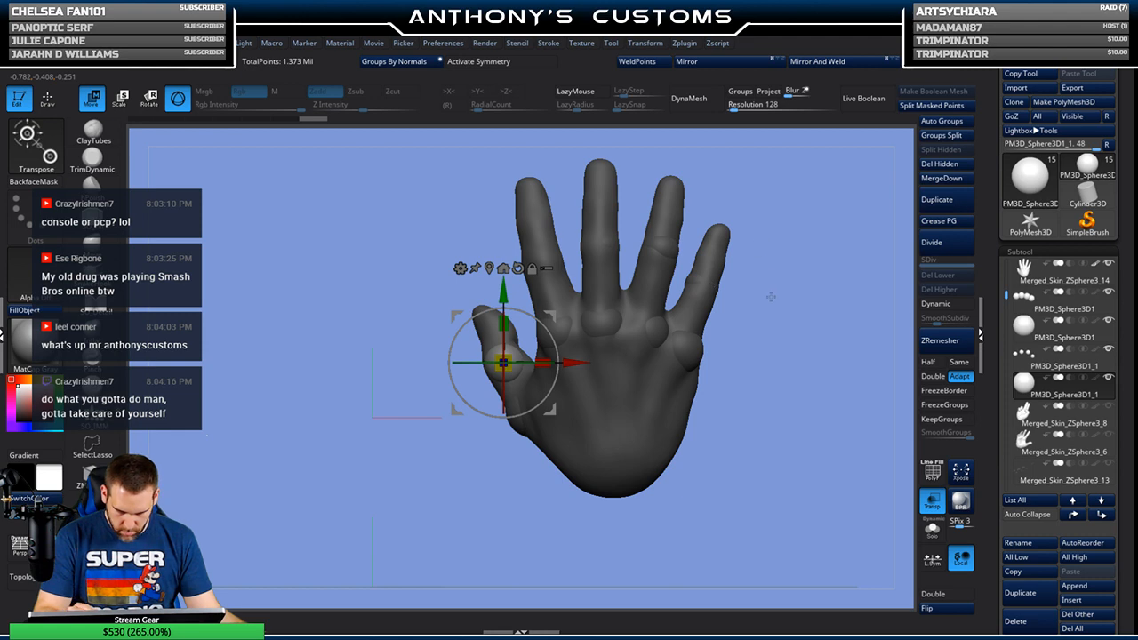
{"action": "left_click_drag", "start_coordinate": [774, 312], "coordinate": [836, 295]}
{"action": "left_click_drag", "start_coordinate": [776, 317], "coordinate": [807, 259]}
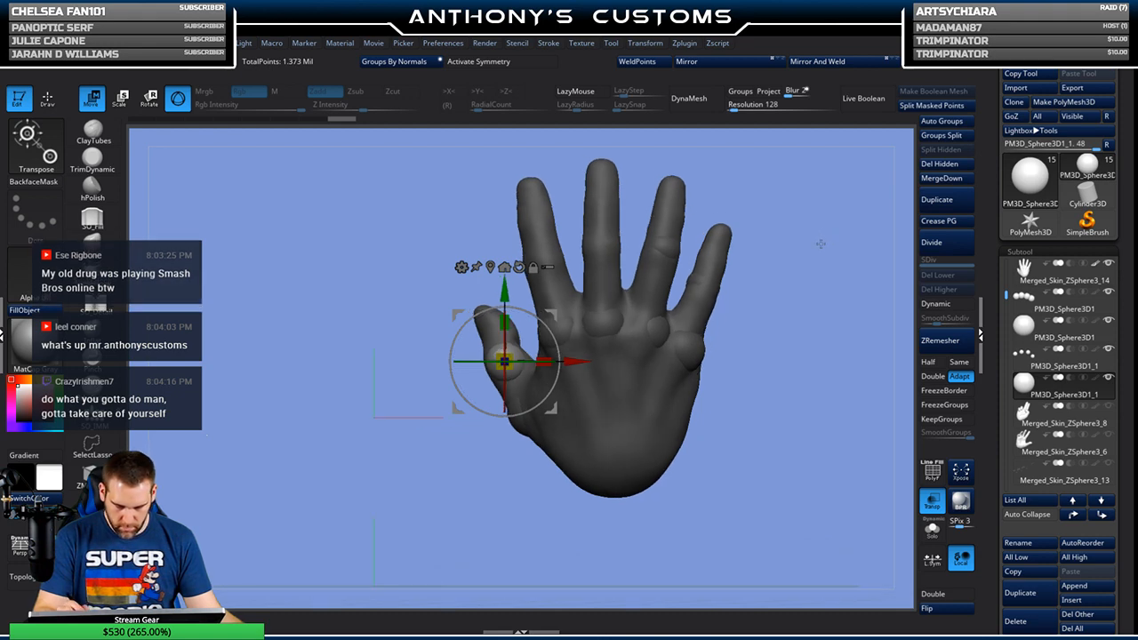
{"action": "left_click_drag", "start_coordinate": [805, 158], "coordinate": [783, 335], "text": "alt"}
Step: Duplicate the thumb's upper-joint sphere up to the index fingertip and compare its placement with the finger
{"action": "left_click_drag", "start_coordinate": [531, 363], "coordinate": [560, 224], "text": "ctrl"}
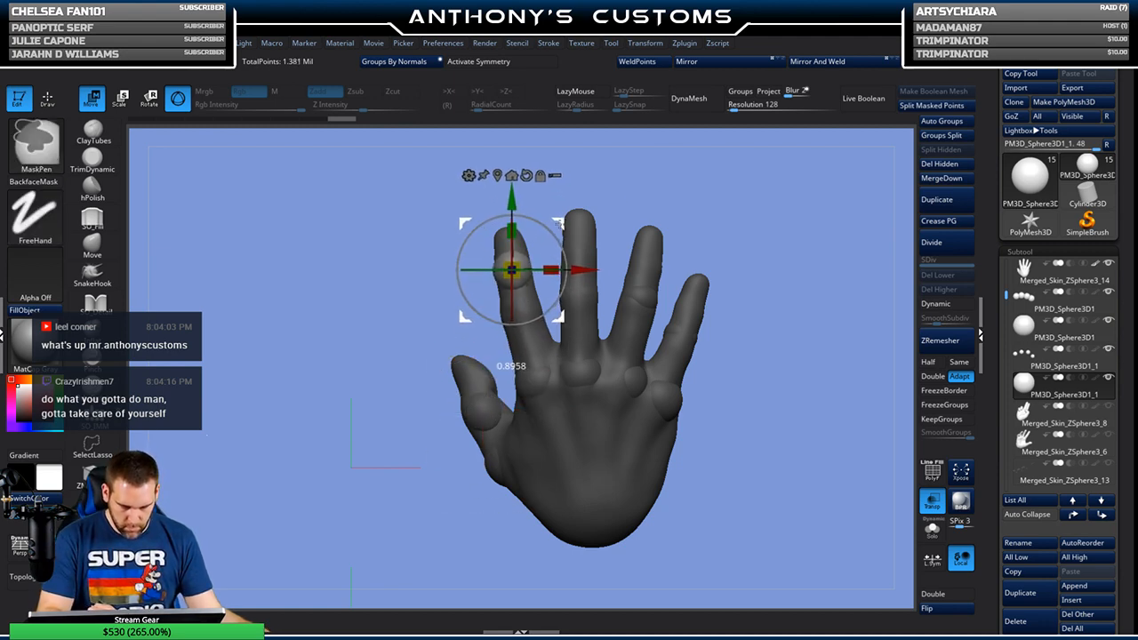
{"action": "mouse_move", "coordinate": [774, 245]}
{"action": "left_mouse_down"}
{"action": "mouse_move", "coordinate": [829, 246]}
{"action": "mouse_move", "coordinate": [801, 222]}
{"action": "left_mouse_up"}
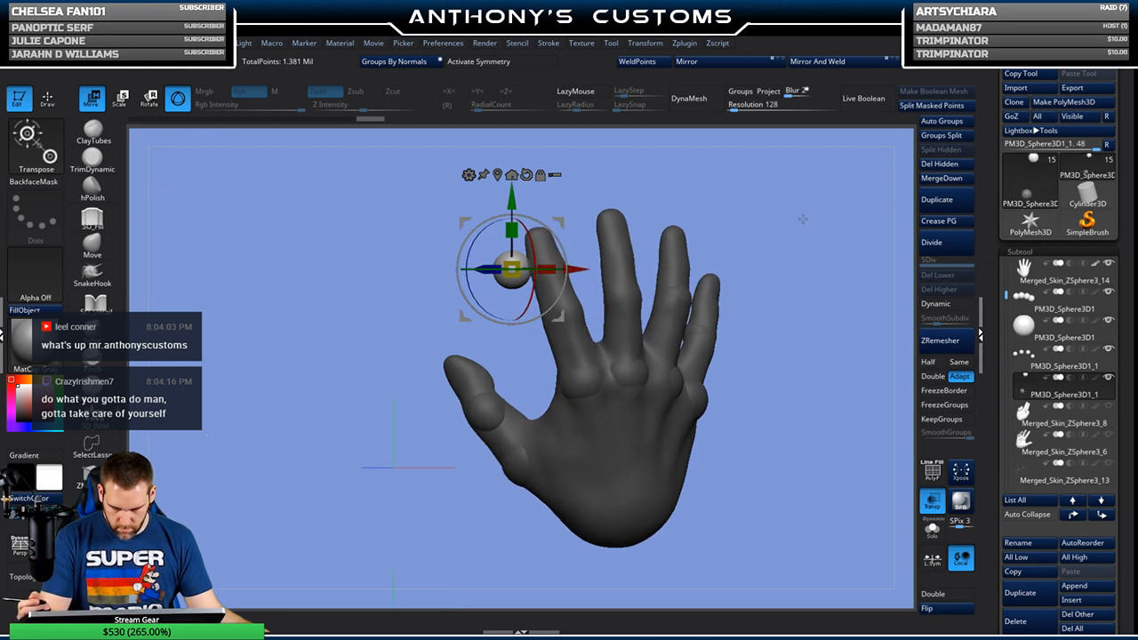
{"action": "left_click", "coordinate": [932, 509]}
{"action": "left_click", "coordinate": [930, 511]}
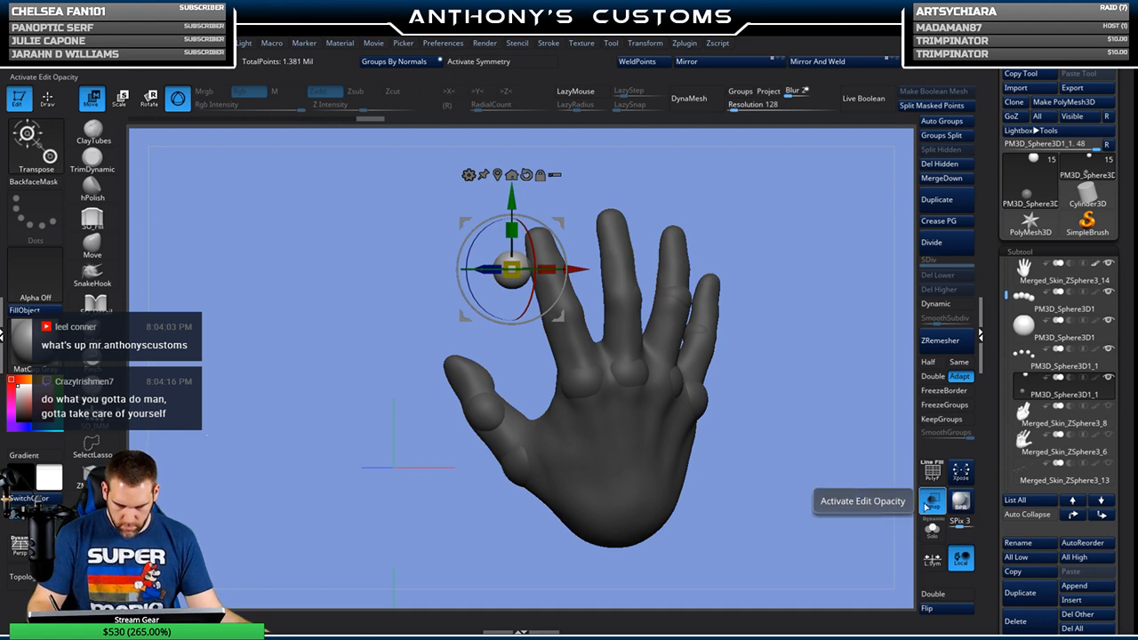
{"action": "left_click_drag", "start_coordinate": [895, 489], "coordinate": [827, 492]}
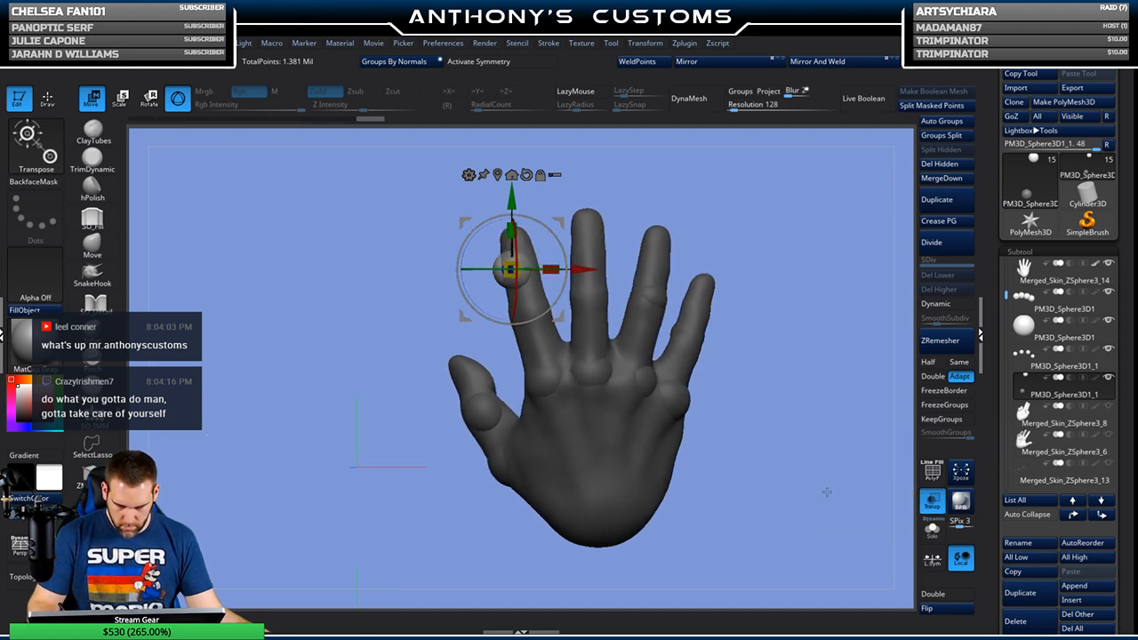
Step: Fit the copied sphere inside the index finger's fingertip joint, correcting its position from the side and back
{"action": "left_click_drag", "start_coordinate": [790, 405], "coordinate": [792, 294]}
{"action": "left_click_drag", "start_coordinate": [561, 316], "coordinate": [633, 358]}
{"action": "left_click_drag", "start_coordinate": [650, 286], "coordinate": [733, 245]}
{"action": "left_click_drag", "start_coordinate": [628, 265], "coordinate": [616, 250]}
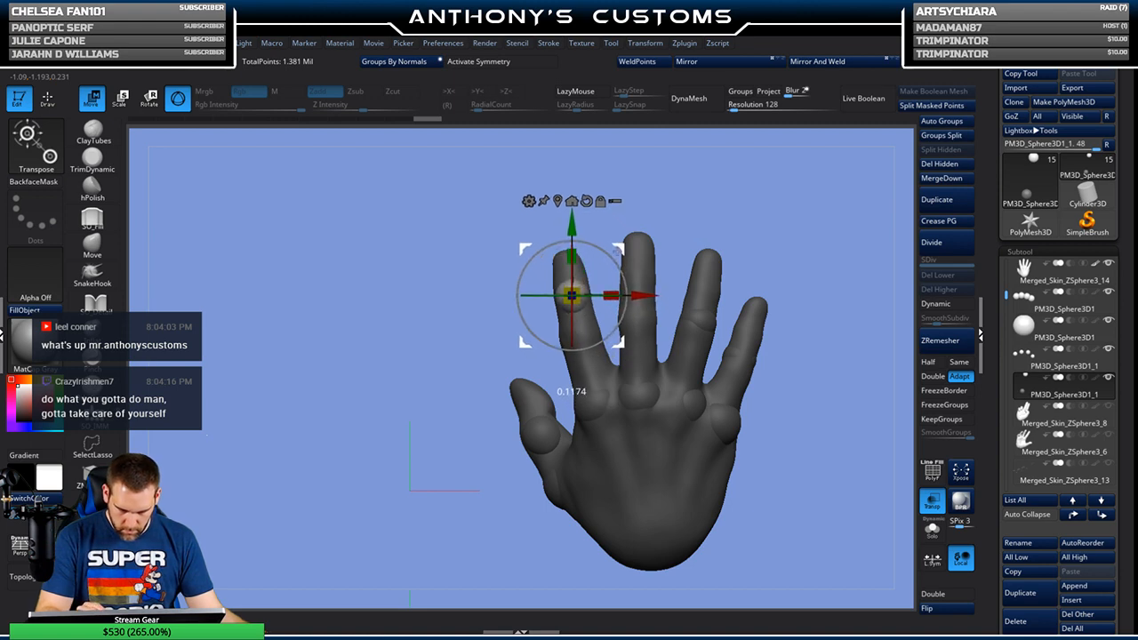
{"action": "left_click_drag", "start_coordinate": [718, 197], "coordinate": [772, 184]}
{"action": "left_click_drag", "start_coordinate": [620, 248], "coordinate": [614, 247]}
{"action": "left_click_drag", "start_coordinate": [740, 218], "coordinate": [681, 224]}
Step: Duplicate the fingertip-joint sphere onto the middle and ring fingers and adjust each copy's position and depth
{"action": "left_click_drag", "start_coordinate": [576, 294], "coordinate": [635, 271], "text": "ctrl"}
{"action": "left_click_drag", "start_coordinate": [870, 213], "coordinate": [776, 253]}
{"action": "left_click_drag", "start_coordinate": [698, 265], "coordinate": [763, 266]}
{"action": "left_click_drag", "start_coordinate": [831, 245], "coordinate": [772, 267]}
{"action": "left_click_drag", "start_coordinate": [748, 225], "coordinate": [829, 216]}
{"action": "left_click_drag", "start_coordinate": [771, 275], "coordinate": [789, 390]}
{"action": "left_click_drag", "start_coordinate": [702, 207], "coordinate": [704, 205]}
{"action": "left_click_drag", "start_coordinate": [815, 332], "coordinate": [819, 224]}
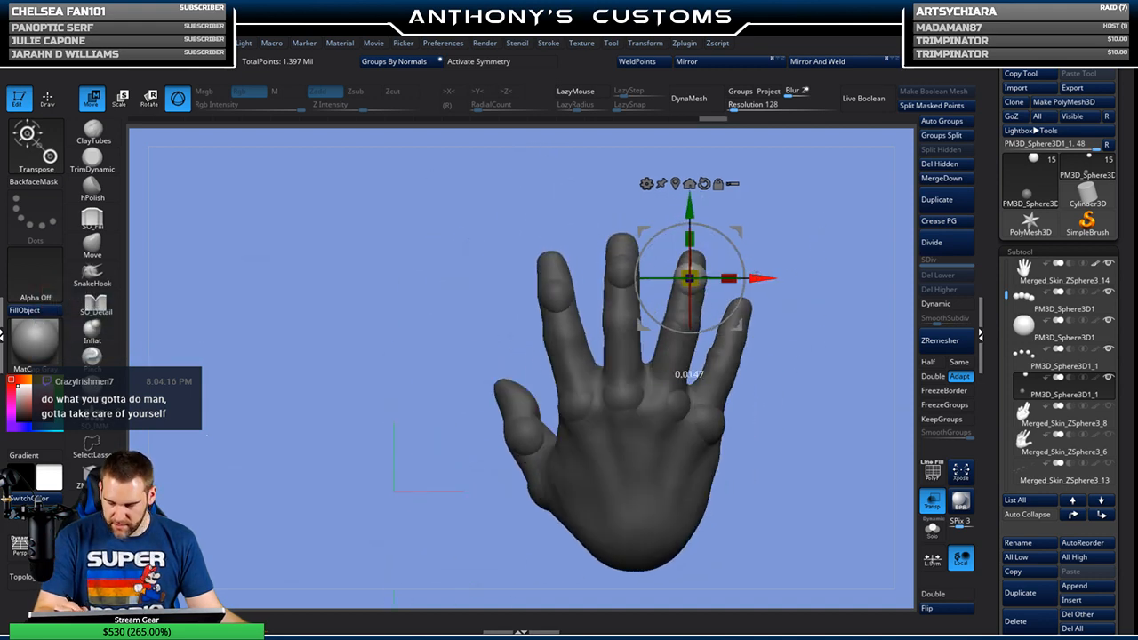
Step: Duplicate the ring finger's fingertip-joint sphere onto the pinky and adjust the copy's position and depth from several angles
{"action": "left_click_drag", "start_coordinate": [844, 298], "coordinate": [793, 283], "text": "alt"}
{"action": "left_click_drag", "start_coordinate": [803, 287], "coordinate": [762, 257]}
{"action": "left_click_drag", "start_coordinate": [684, 217], "coordinate": [704, 226], "text": "ctrl"}
{"action": "left_click_drag", "start_coordinate": [814, 245], "coordinate": [731, 261]}
{"action": "left_click_drag", "start_coordinate": [812, 258], "coordinate": [754, 260]}
{"action": "left_click_drag", "start_coordinate": [732, 263], "coordinate": [724, 261]}
{"action": "left_click_drag", "start_coordinate": [790, 246], "coordinate": [856, 247]}
{"action": "left_click_drag", "start_coordinate": [719, 261], "coordinate": [725, 259]}
{"action": "left_click_drag", "start_coordinate": [838, 237], "coordinate": [766, 212]}
{"action": "left_click_drag", "start_coordinate": [818, 237], "coordinate": [846, 253]}
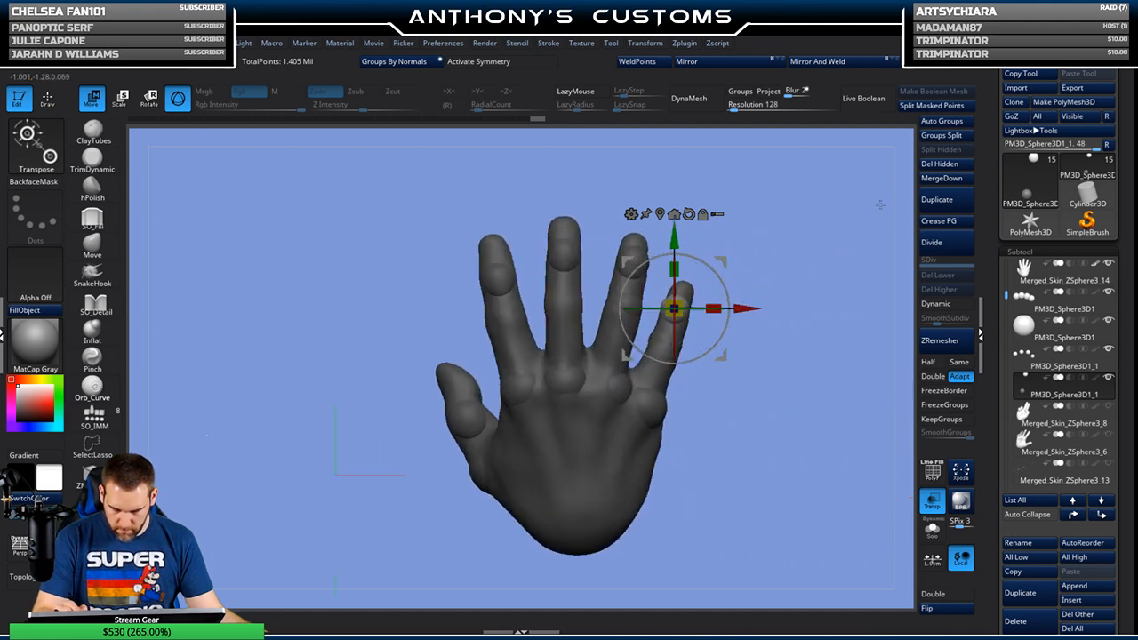
Step: Turn off transparency, and temporarily hide the open hand to inspect the joint spheres on their own
{"action": "left_click", "coordinate": [1110, 264]}
{"action": "left_click", "coordinate": [932, 500]}
{"action": "mouse_move", "coordinate": [836, 453]}
{"action": "left_mouse_down", "text": "alt"}
{"action": "mouse_move", "coordinate": [773, 407]}
{"action": "mouse_move", "coordinate": [739, 483]}
{"action": "mouse_move", "coordinate": [823, 442]}
{"action": "mouse_move", "coordinate": [828, 465]}
{"action": "mouse_move", "coordinate": [763, 437]}
{"action": "left_mouse_up", "text": "alt"}
{"action": "key", "text": "q"}
{"action": "left_click_drag", "start_coordinate": [773, 481], "coordinate": [731, 435], "text": "alt"}
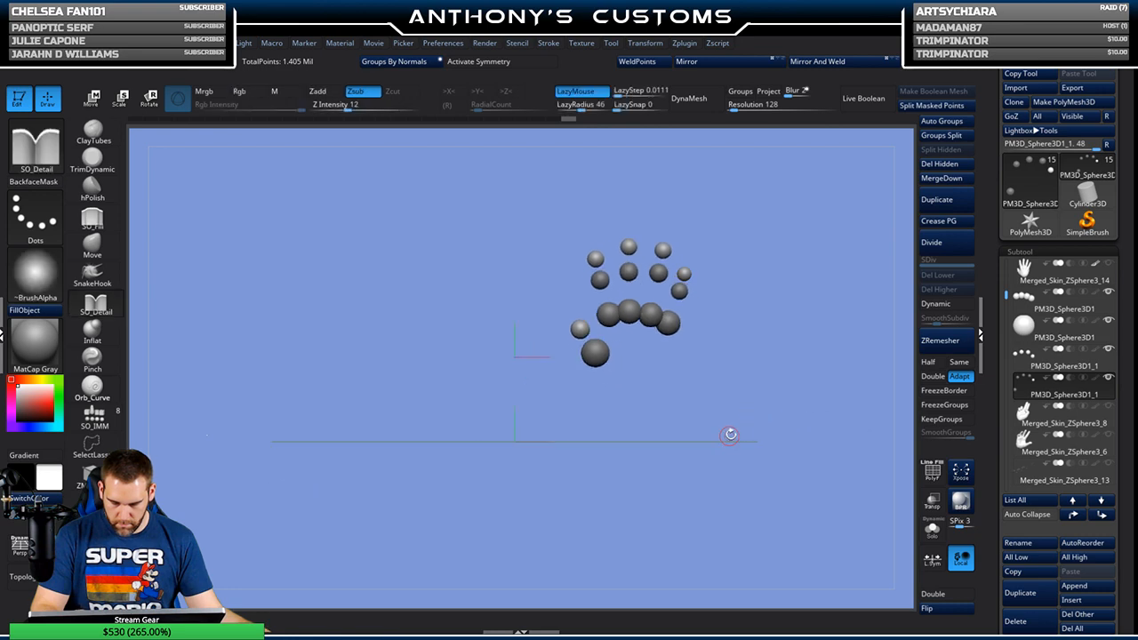
{"action": "left_click", "coordinate": [1109, 265]}
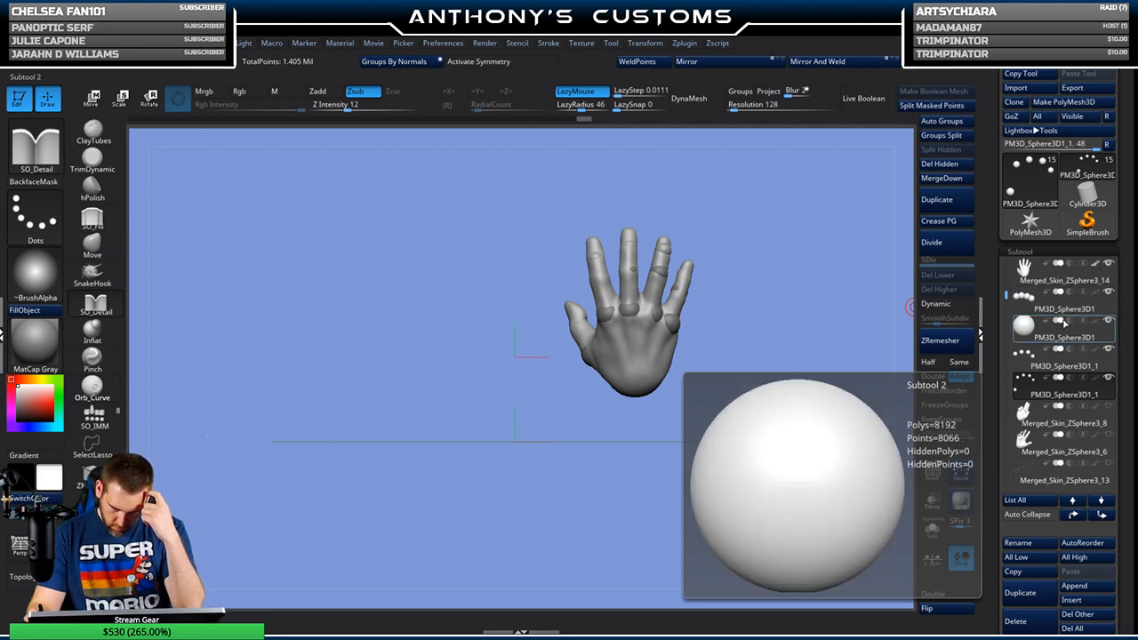
Step: Select the open hand's subtool and ZRemesh it
{"action": "left_click", "coordinate": [1064, 271]}
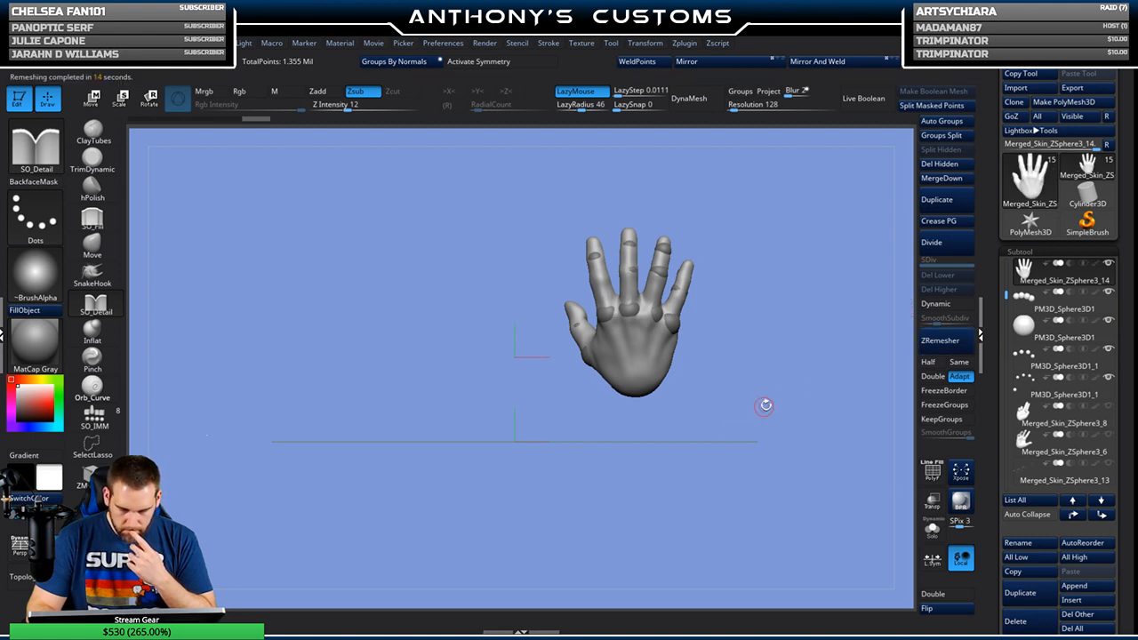
{"action": "left_click", "coordinate": [941, 340]}
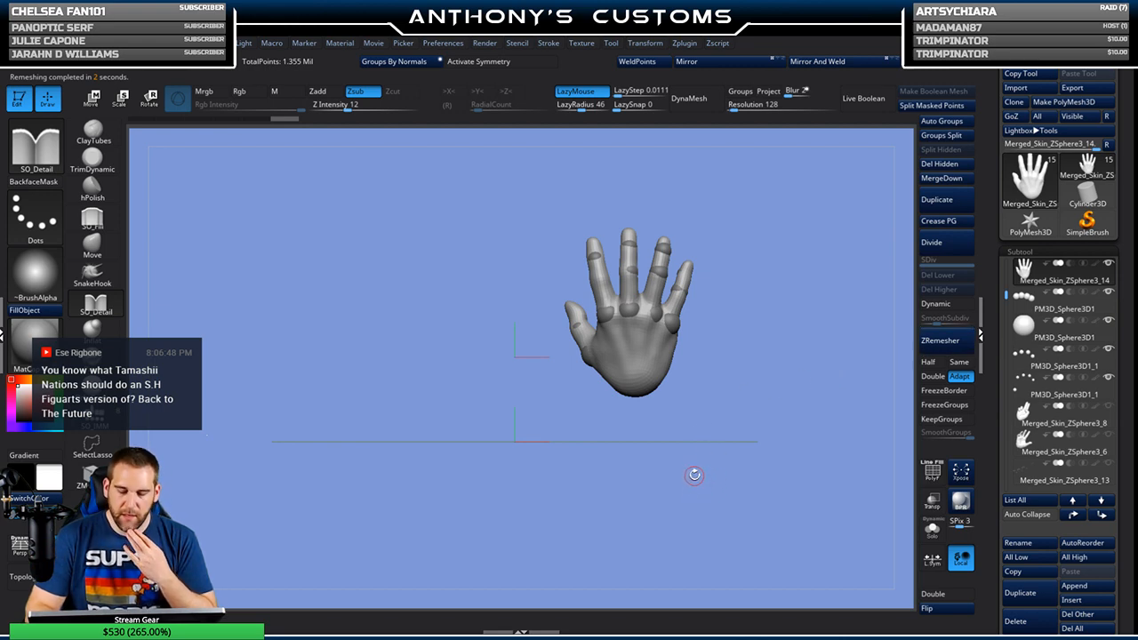
{"action": "left_click_drag", "start_coordinate": [761, 327], "coordinate": [740, 372], "text": "alt"}
{"action": "key", "text": "space"}
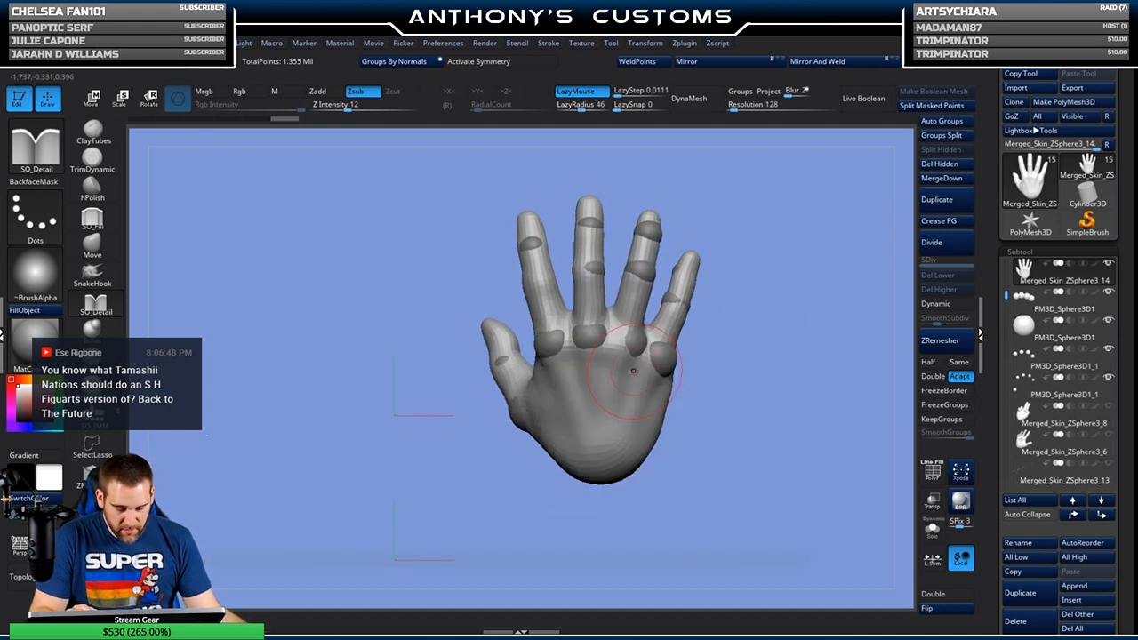
Step: Fill and smooth the back of the open hand below the knuckle spheres with the SO_Fill brush
{"action": "left_click", "coordinate": [91, 217]}
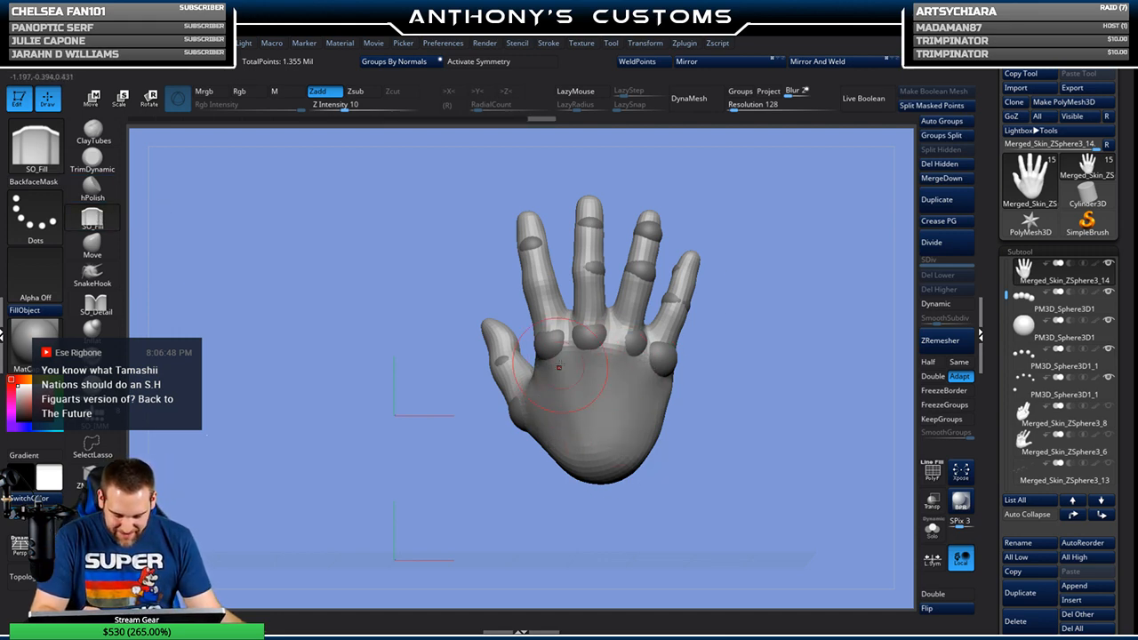
{"action": "left_click_drag", "start_coordinate": [729, 331], "coordinate": [861, 312]}
{"action": "left_click_drag", "start_coordinate": [818, 257], "coordinate": [673, 355]}
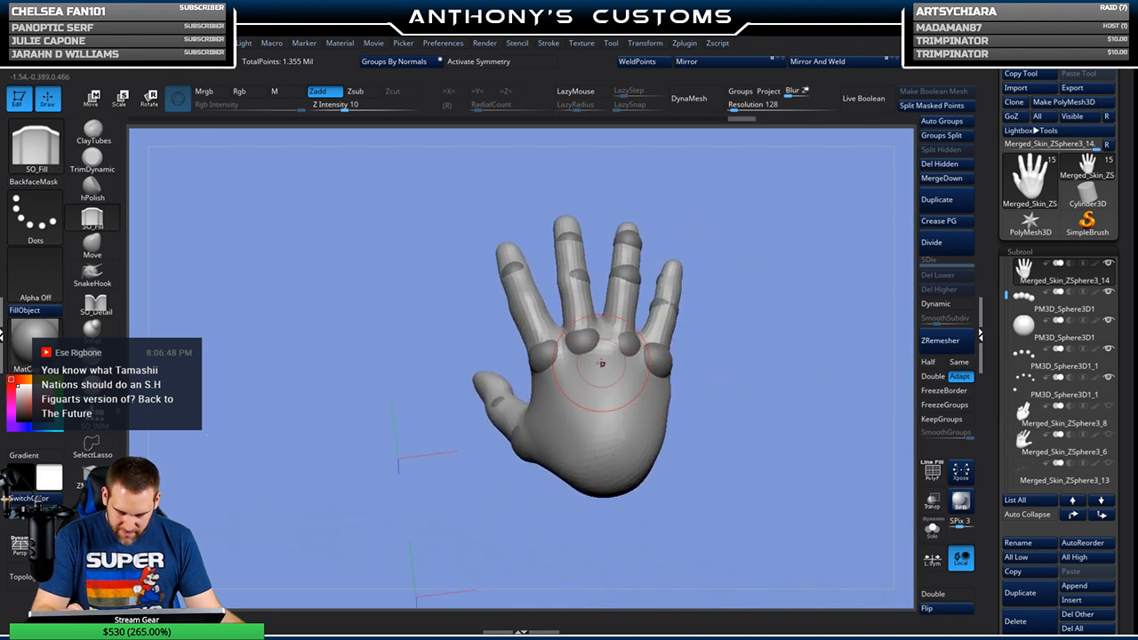
{"action": "left_click_drag", "start_coordinate": [709, 363], "coordinate": [739, 350], "text": "shift"}
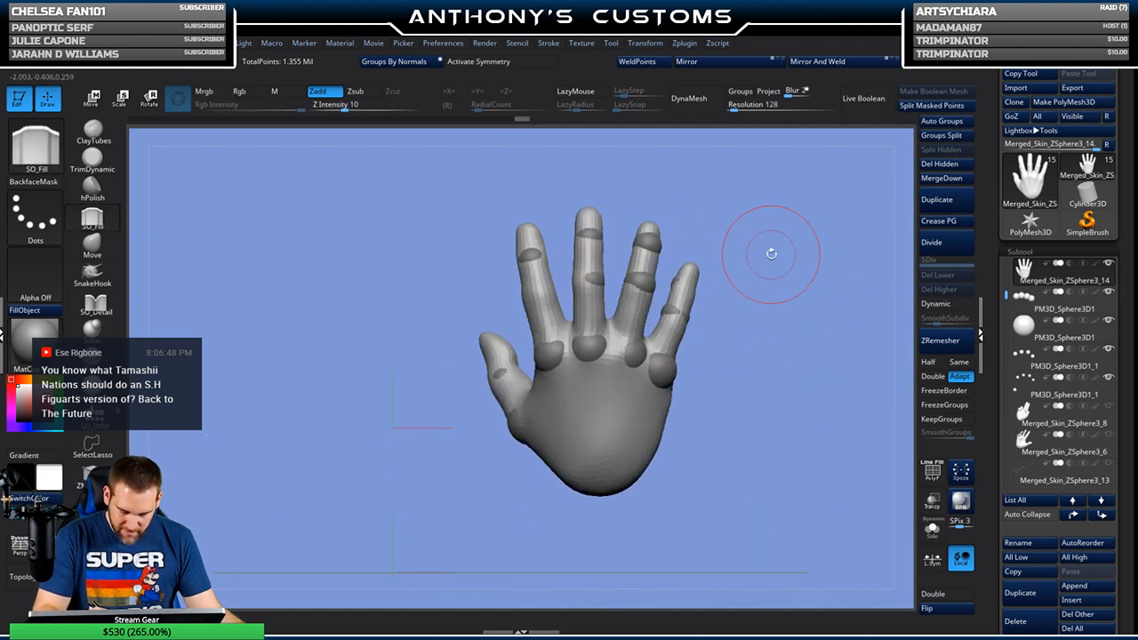
{"action": "left_click_drag", "start_coordinate": [769, 338], "coordinate": [765, 313], "text": "alt"}
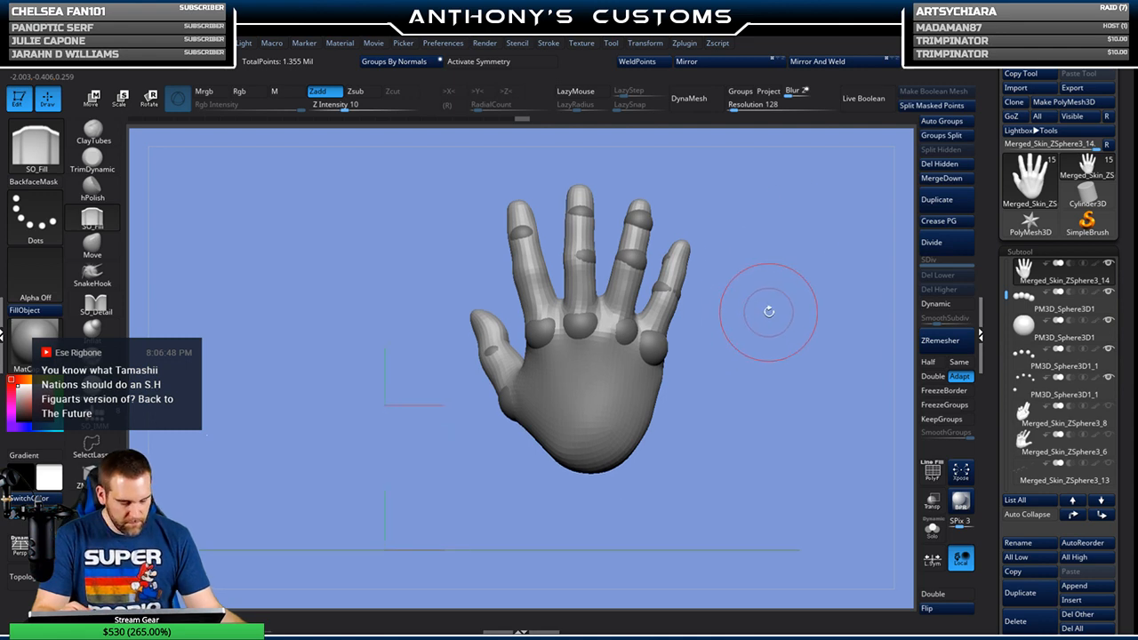
Step: Check the remeshed hand's wireframe and smooth the creases out of its palm and thumb base
{"action": "key", "text": "shift+f"}
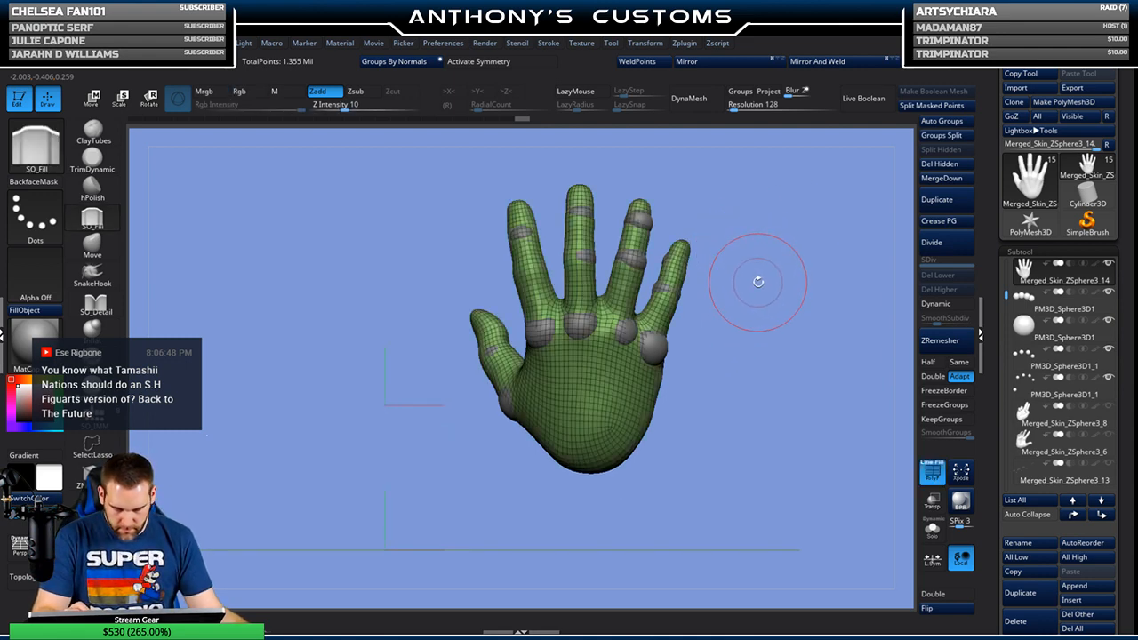
{"action": "key", "text": "space"}
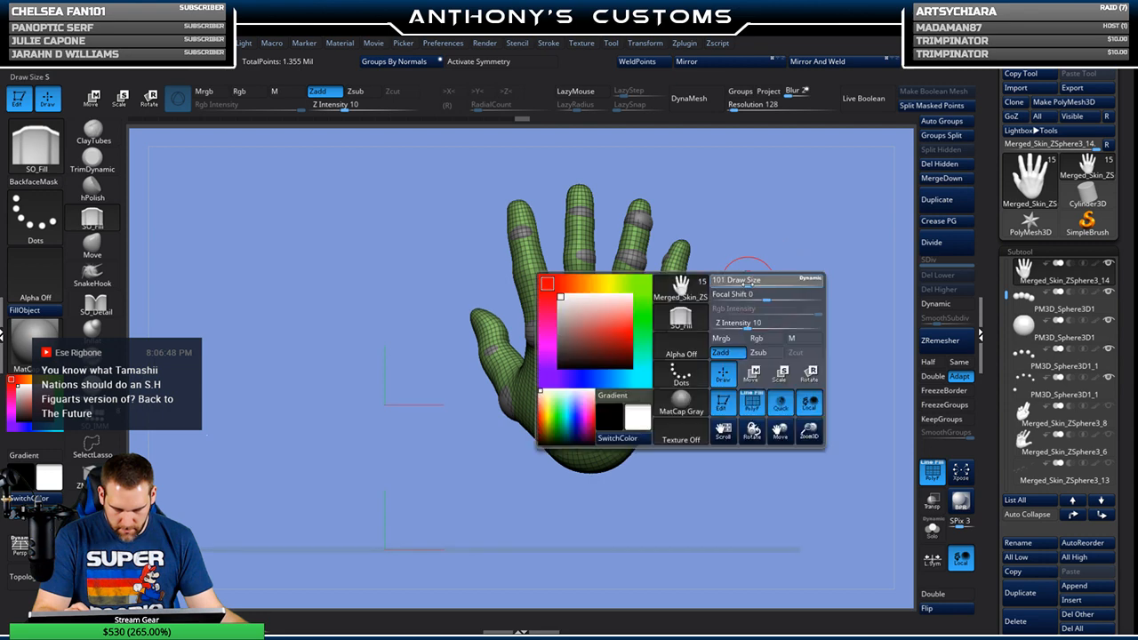
{"action": "key", "text": "shift+f"}
{"action": "mouse_move", "coordinate": [758, 330]}
{"action": "left_mouse_down"}
{"action": "mouse_move", "coordinate": [762, 297]}
{"action": "mouse_move", "coordinate": [757, 343]}
{"action": "mouse_move", "coordinate": [785, 347]}
{"action": "mouse_move", "coordinate": [778, 323]}
{"action": "mouse_move", "coordinate": [789, 344]}
{"action": "mouse_move", "coordinate": [831, 355]}
{"action": "mouse_move", "coordinate": [784, 301]}
{"action": "mouse_move", "coordinate": [808, 328]}
{"action": "mouse_move", "coordinate": [831, 321]}
{"action": "mouse_move", "coordinate": [787, 343]}
{"action": "left_mouse_up"}
{"action": "left_click_drag", "start_coordinate": [585, 310], "coordinate": [515, 345], "text": "shift"}
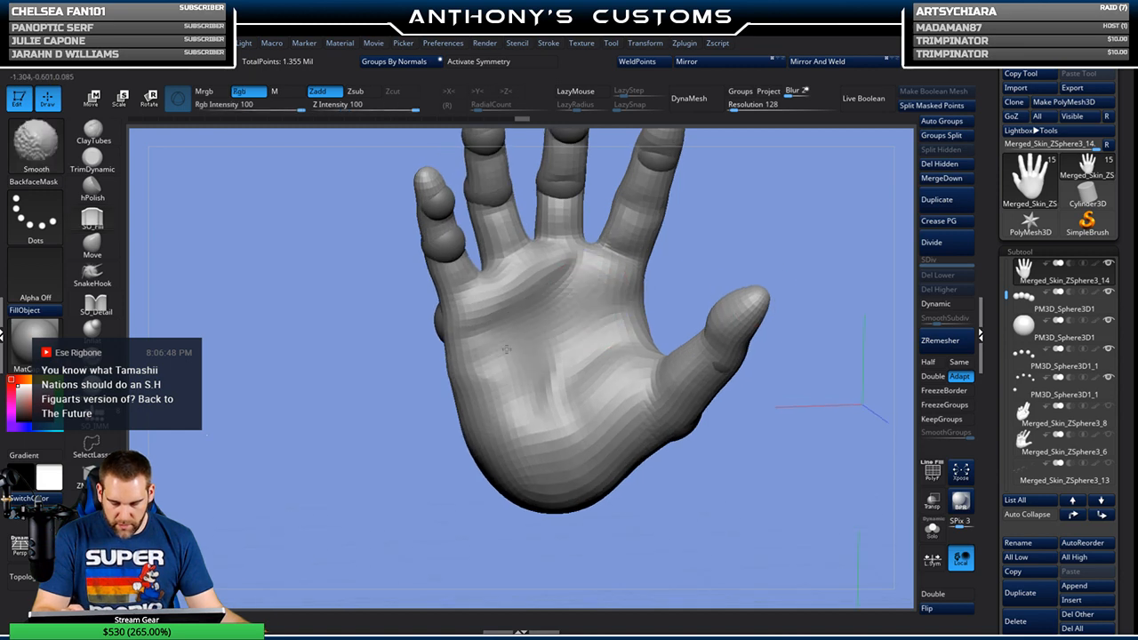
{"action": "left_click_drag", "start_coordinate": [572, 453], "coordinate": [582, 449], "text": "shift"}
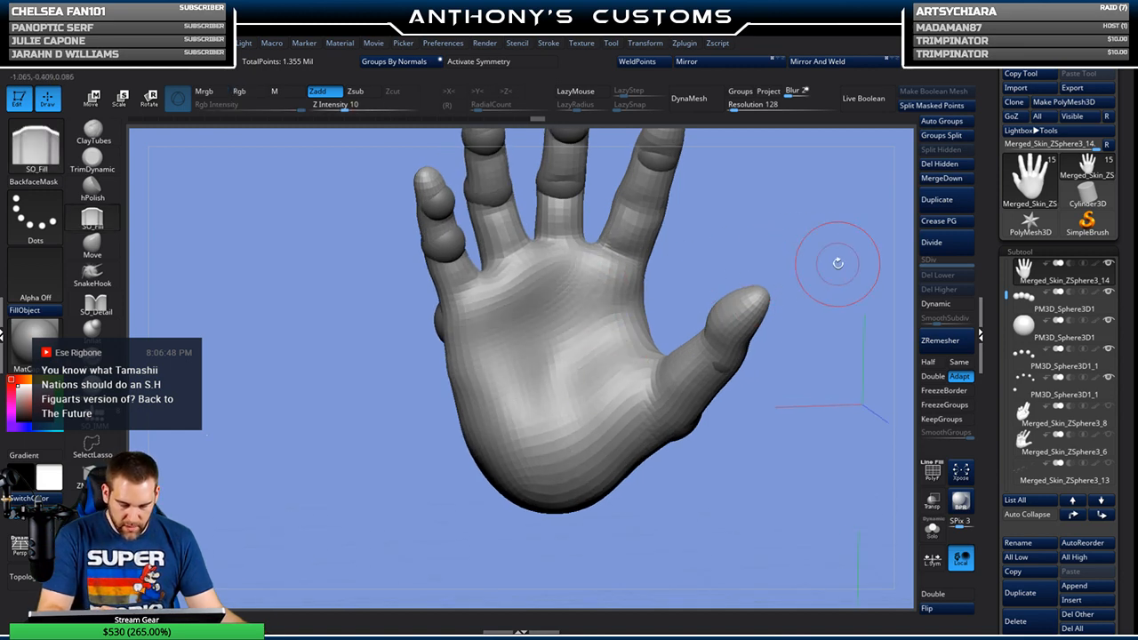
{"action": "left_click_drag", "start_coordinate": [836, 259], "coordinate": [873, 248]}
{"action": "mouse_move", "coordinate": [674, 418]}
{"action": "left_mouse_down"}
{"action": "mouse_move", "coordinate": [720, 422]}
{"action": "mouse_move", "coordinate": [654, 427]}
{"action": "left_mouse_up"}
{"action": "left_click_drag", "start_coordinate": [727, 266], "coordinate": [741, 362]}
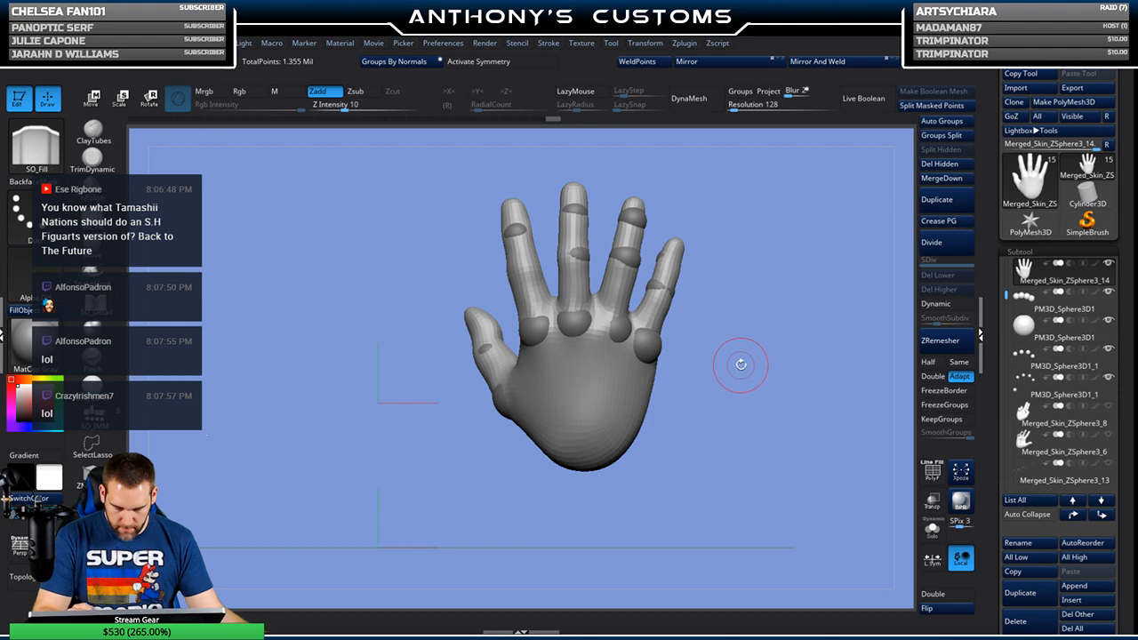
{"action": "left_click_drag", "start_coordinate": [757, 347], "coordinate": [762, 318]}
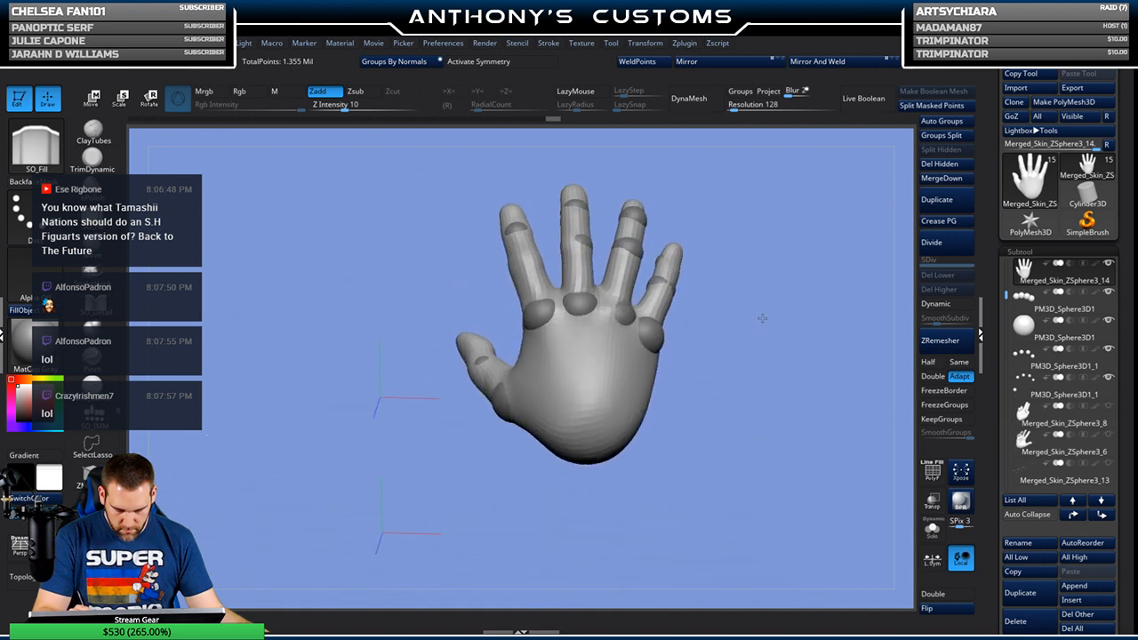
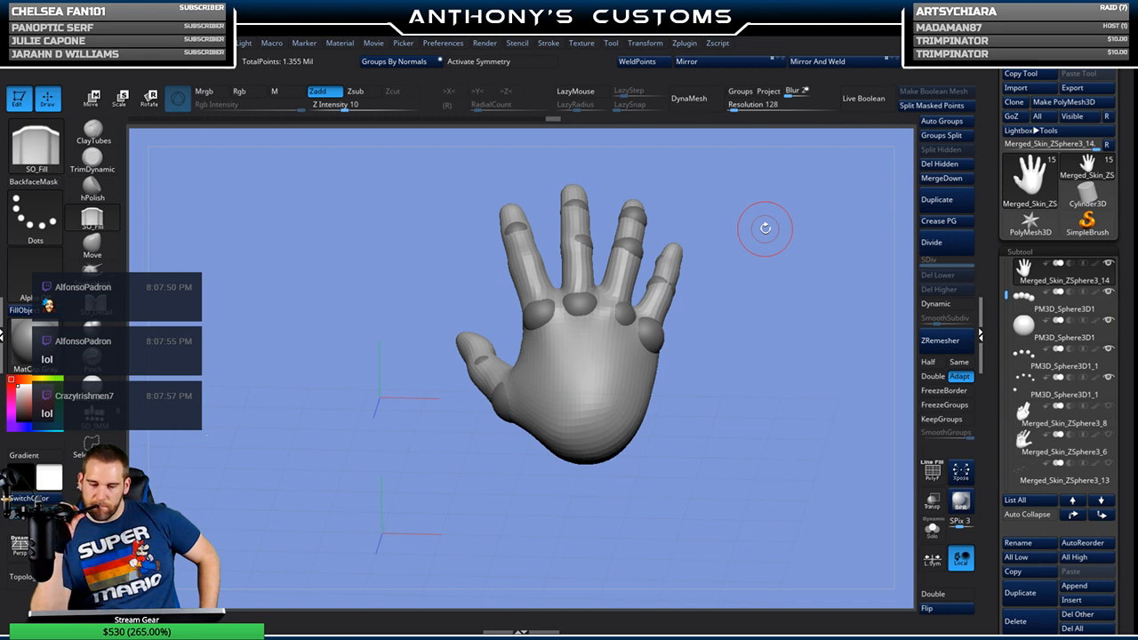
Step: Push in the back of the open hand with the Move brush so the knuckle spheres protrude more
{"action": "left_click_drag", "start_coordinate": [762, 407], "coordinate": [741, 349]}
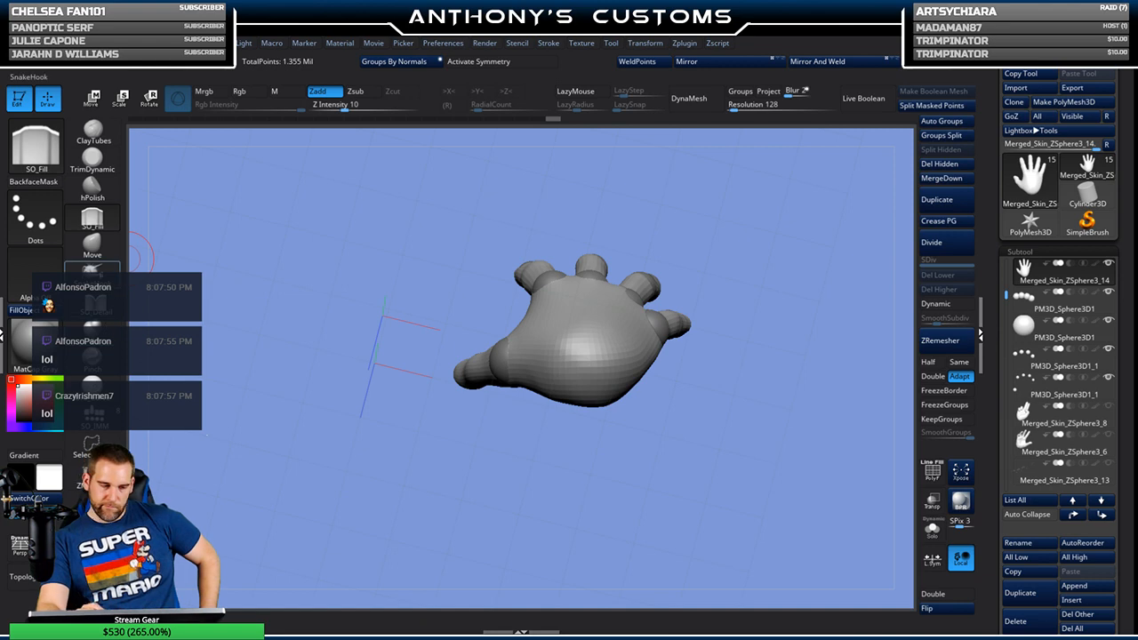
{"action": "left_click", "coordinate": [93, 242]}
{"action": "key", "text": "space"}
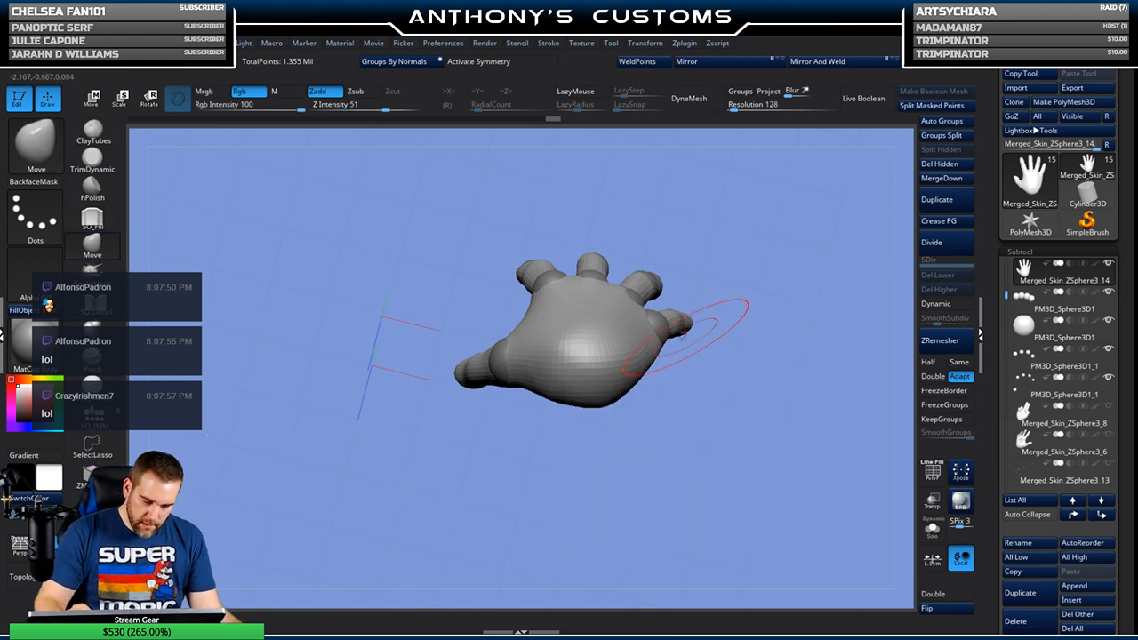
{"action": "left_click_drag", "start_coordinate": [756, 369], "coordinate": [635, 435]}
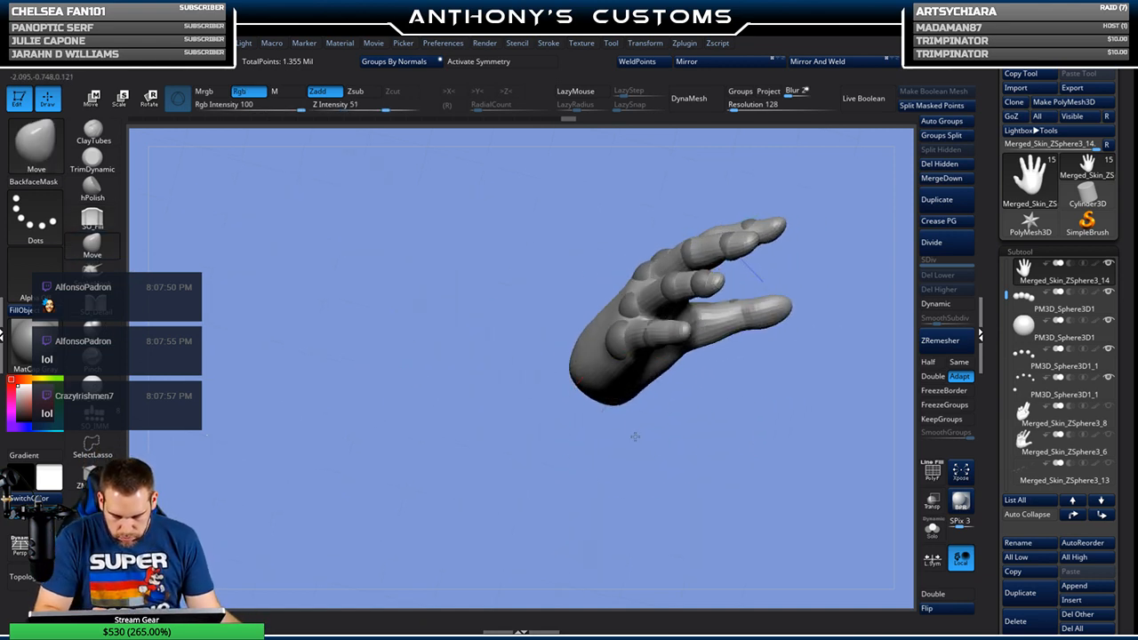
{"action": "left_click_drag", "start_coordinate": [565, 364], "coordinate": [575, 363]}
{"action": "mouse_move", "coordinate": [579, 414]}
{"action": "left_mouse_down"}
{"action": "mouse_move", "coordinate": [660, 437]}
{"action": "mouse_move", "coordinate": [673, 428]}
{"action": "left_mouse_up"}
{"action": "mouse_move", "coordinate": [685, 302]}
{"action": "left_mouse_down"}
{"action": "mouse_move", "coordinate": [678, 229]}
{"action": "mouse_move", "coordinate": [582, 275]}
{"action": "left_mouse_up"}
{"action": "left_click_drag", "start_coordinate": [699, 259], "coordinate": [575, 275]}
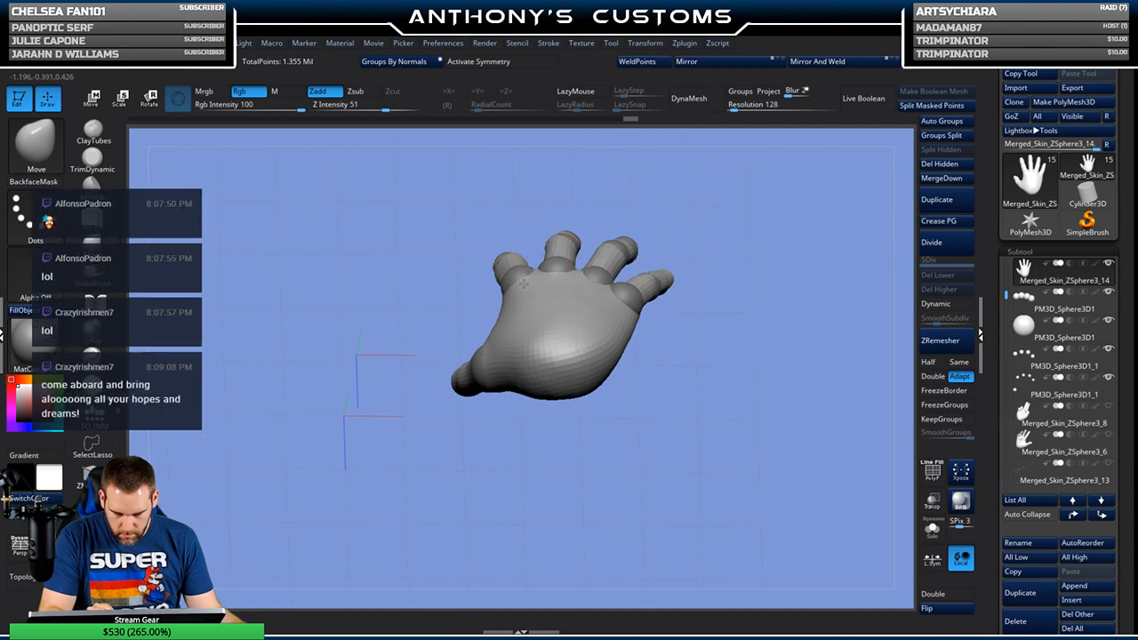
{"action": "mouse_move", "coordinate": [722, 229]}
{"action": "left_mouse_down"}
{"action": "mouse_move", "coordinate": [676, 294]}
{"action": "mouse_move", "coordinate": [613, 266]}
{"action": "mouse_move", "coordinate": [686, 287]}
{"action": "mouse_move", "coordinate": [666, 241]}
{"action": "mouse_move", "coordinate": [542, 264]}
{"action": "mouse_move", "coordinate": [750, 313]}
{"action": "mouse_move", "coordinate": [703, 293]}
{"action": "mouse_move", "coordinate": [703, 326]}
{"action": "mouse_move", "coordinate": [704, 300]}
{"action": "mouse_move", "coordinate": [719, 323]}
{"action": "mouse_move", "coordinate": [671, 287]}
{"action": "left_mouse_up"}
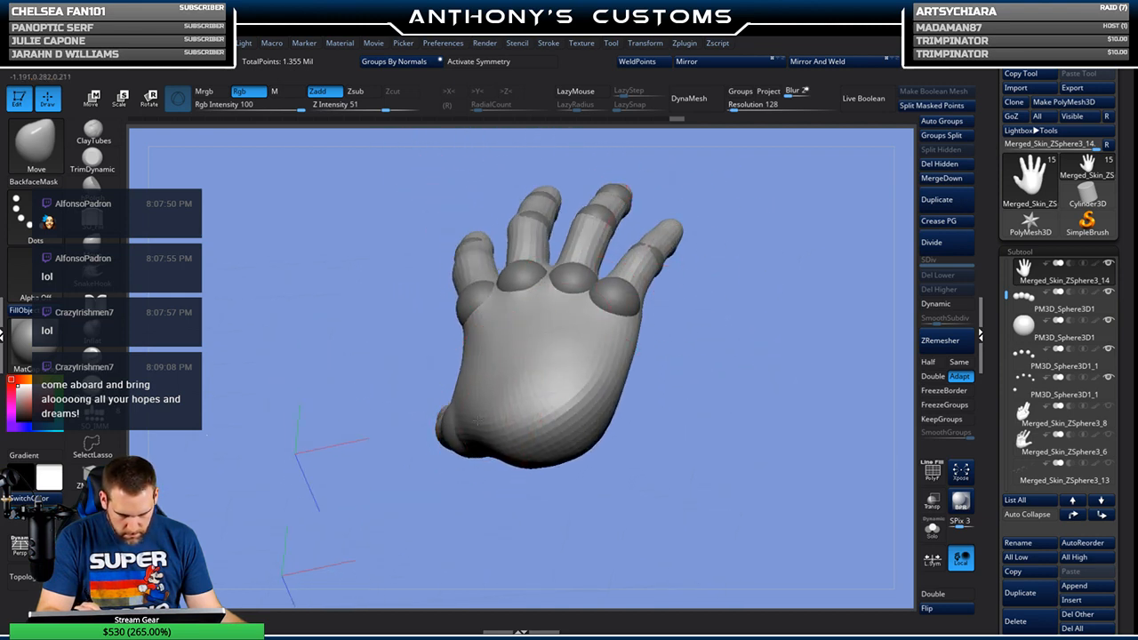
{"action": "mouse_move", "coordinate": [705, 287]}
{"action": "left_mouse_down"}
{"action": "mouse_move", "coordinate": [752, 305]}
{"action": "mouse_move", "coordinate": [712, 348]}
{"action": "mouse_move", "coordinate": [743, 331]}
{"action": "mouse_move", "coordinate": [732, 346]}
{"action": "mouse_move", "coordinate": [738, 315]}
{"action": "mouse_move", "coordinate": [780, 311]}
{"action": "mouse_move", "coordinate": [803, 323]}
{"action": "mouse_move", "coordinate": [830, 303]}
{"action": "mouse_move", "coordinate": [738, 306]}
{"action": "mouse_move", "coordinate": [725, 364]}
{"action": "left_mouse_up"}
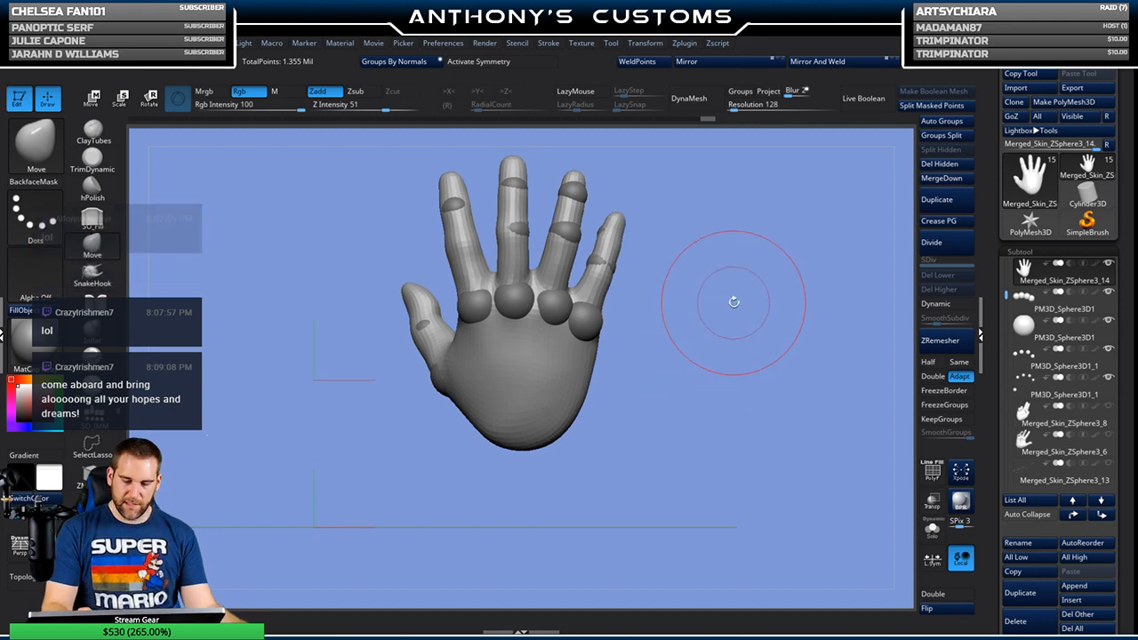
Step: Insert a ZSphere subtool below the open hand and enable Edit Topology with a density of 1
{"action": "scroll", "coordinate": [1059, 400], "scroll_direction": "down", "scroll_amount": 5}
{"action": "left_click", "coordinate": [1087, 462]}
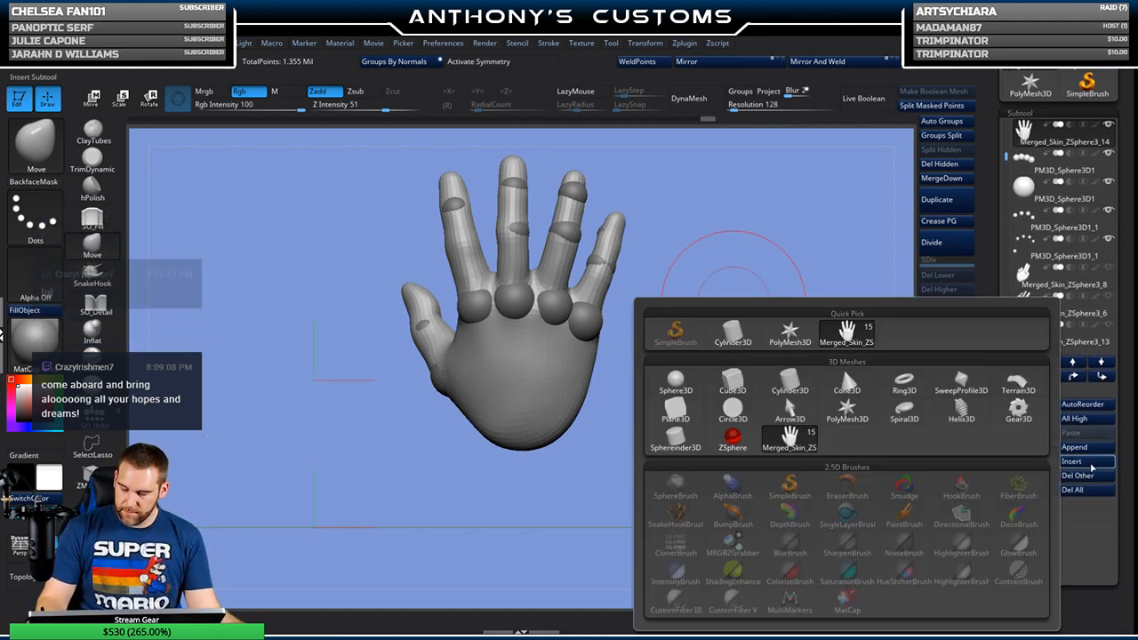
{"action": "left_click", "coordinate": [1089, 464]}
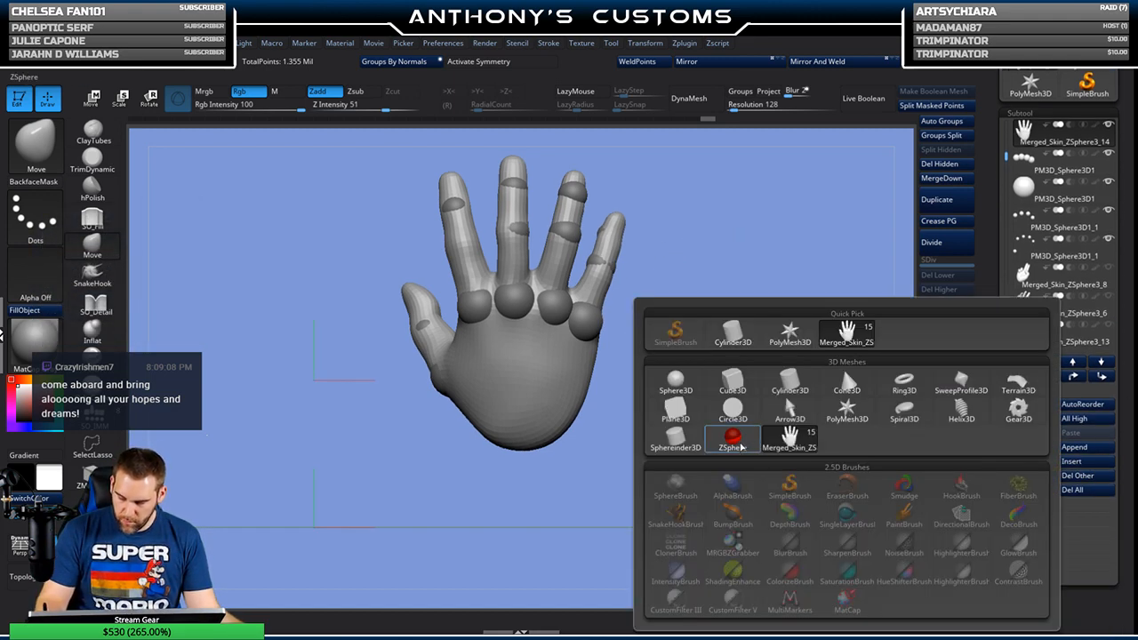
{"action": "left_click", "coordinate": [732, 439]}
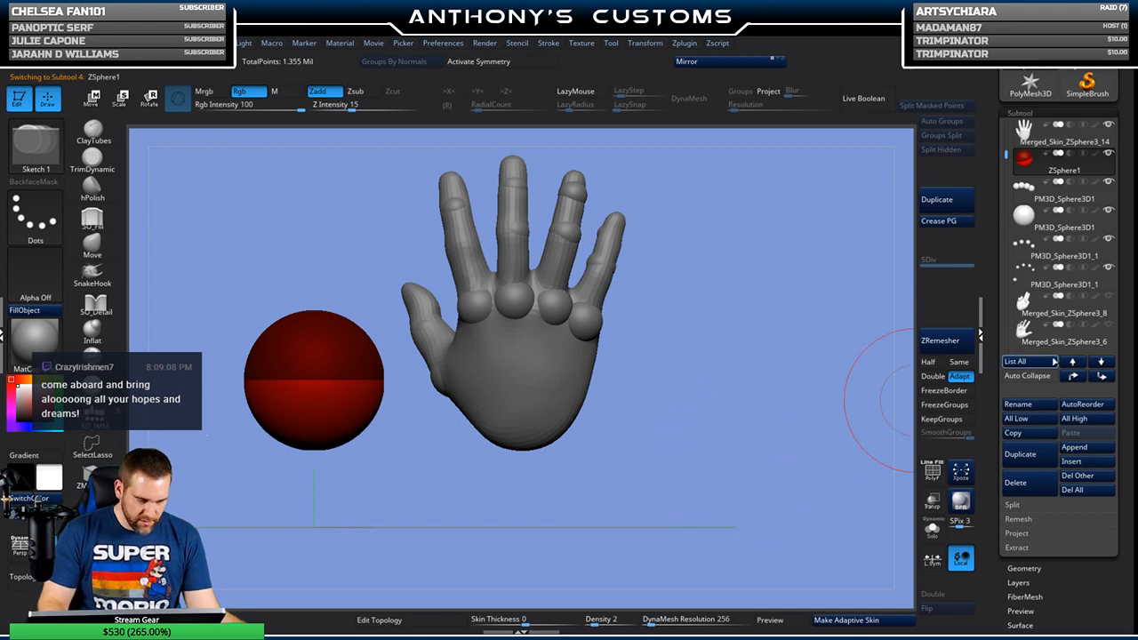
{"action": "left_click", "coordinate": [424, 622]}
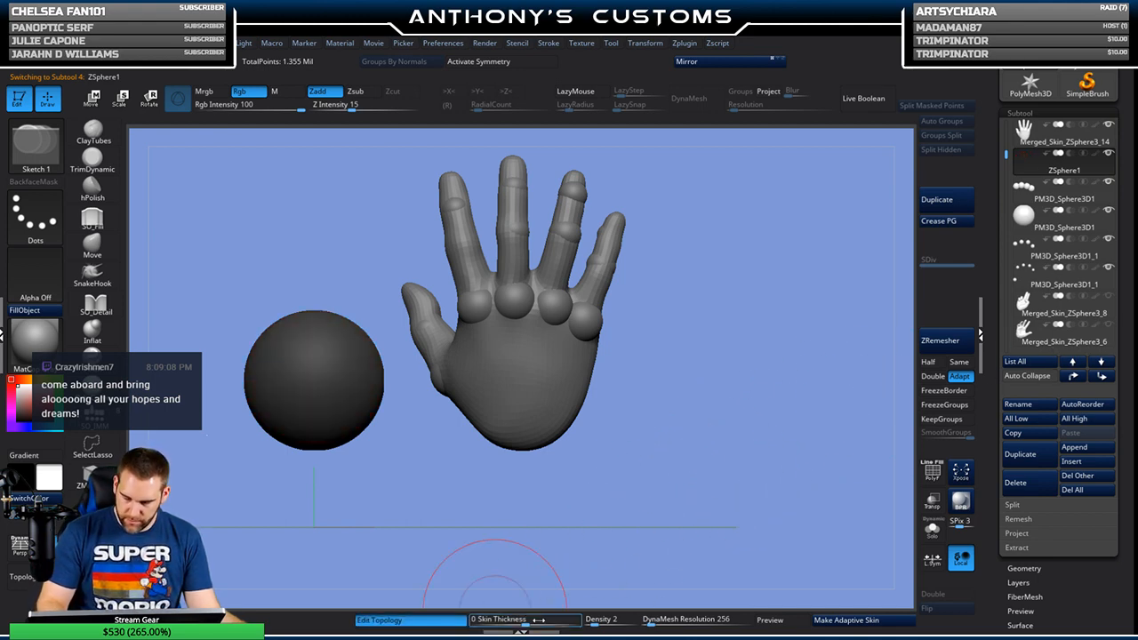
{"action": "left_click", "coordinate": [591, 621]}
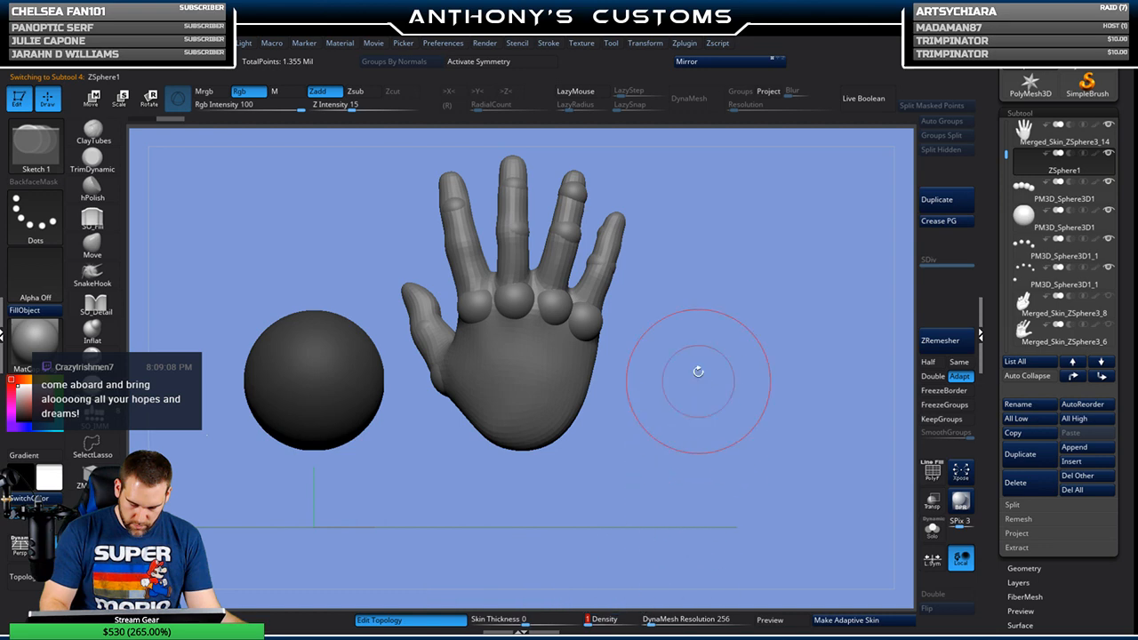
Step: Draw a topology line on the back of the hand, zigzagging beneath the knuckle spheres from the index finger to the pinky
{"action": "mouse_move", "coordinate": [734, 309]}
{"action": "left_mouse_down", "text": "alt"}
{"action": "mouse_move", "coordinate": [750, 395]}
{"action": "mouse_move", "coordinate": [786, 359]}
{"action": "mouse_move", "coordinate": [808, 307]}
{"action": "mouse_move", "coordinate": [781, 307]}
{"action": "left_mouse_up", "text": "alt"}
{"action": "key", "text": "space"}
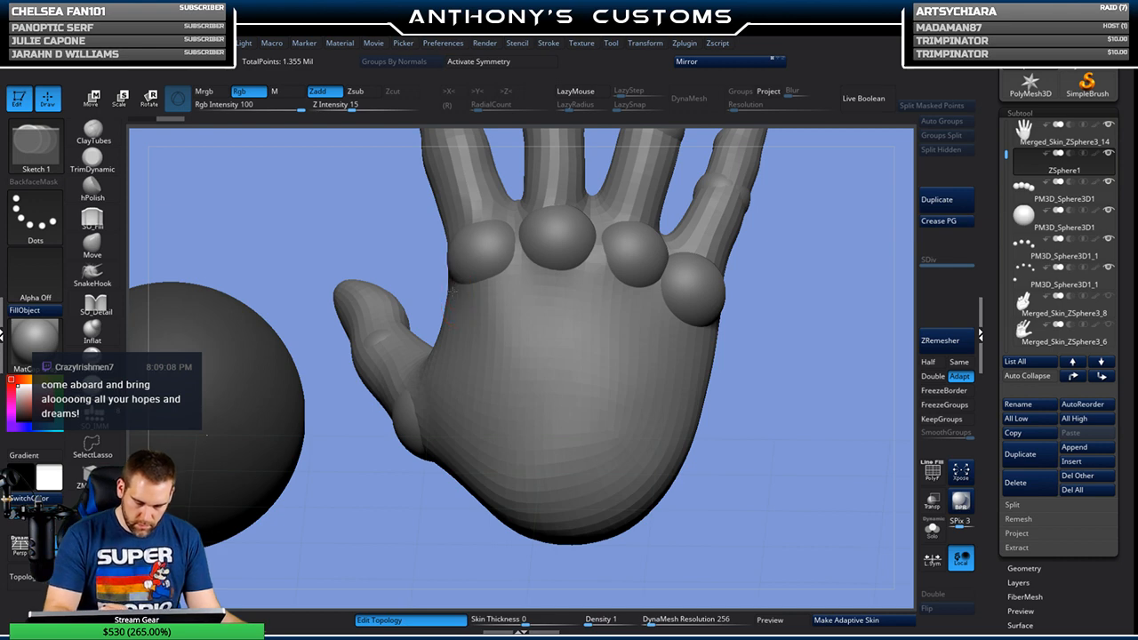
{"action": "left_click", "coordinate": [519, 255]}
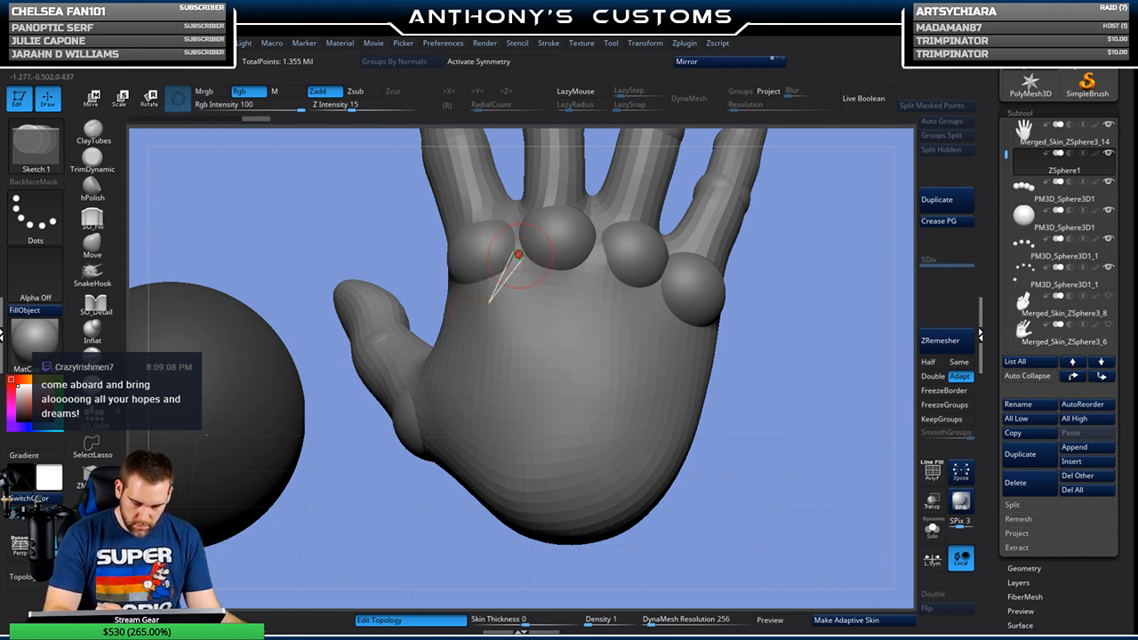
{"action": "left_click", "coordinate": [556, 285]}
{"action": "left_click", "coordinate": [594, 250]}
{"action": "left_click_drag", "start_coordinate": [782, 234], "coordinate": [629, 285]}
{"action": "left_click", "coordinate": [606, 297]}
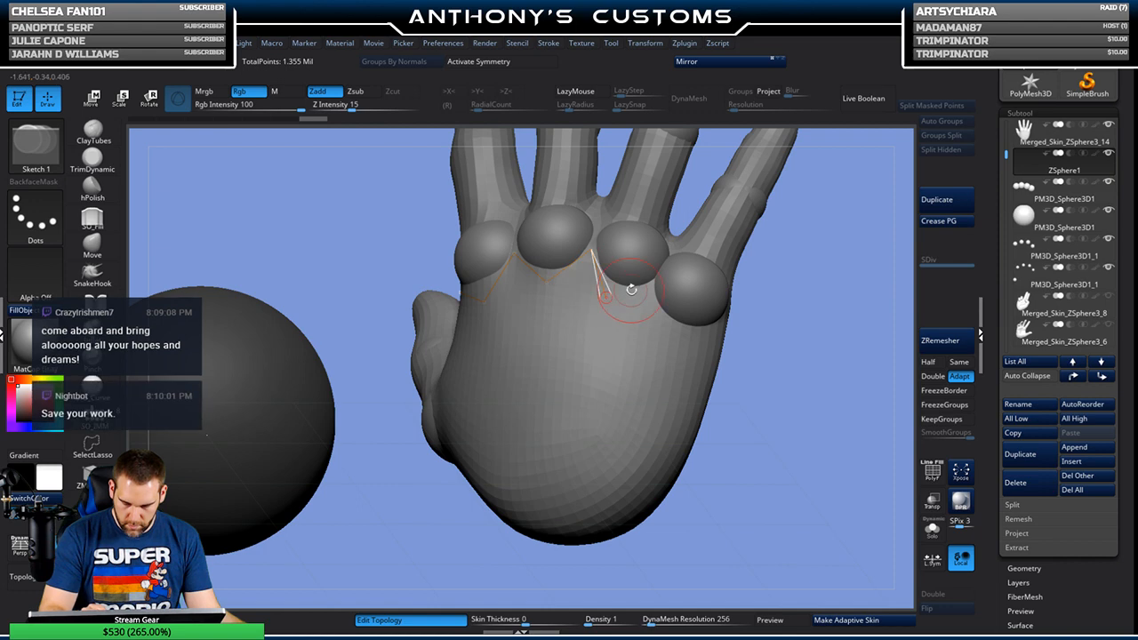
{"action": "left_click_drag", "start_coordinate": [811, 234], "coordinate": [674, 309]}
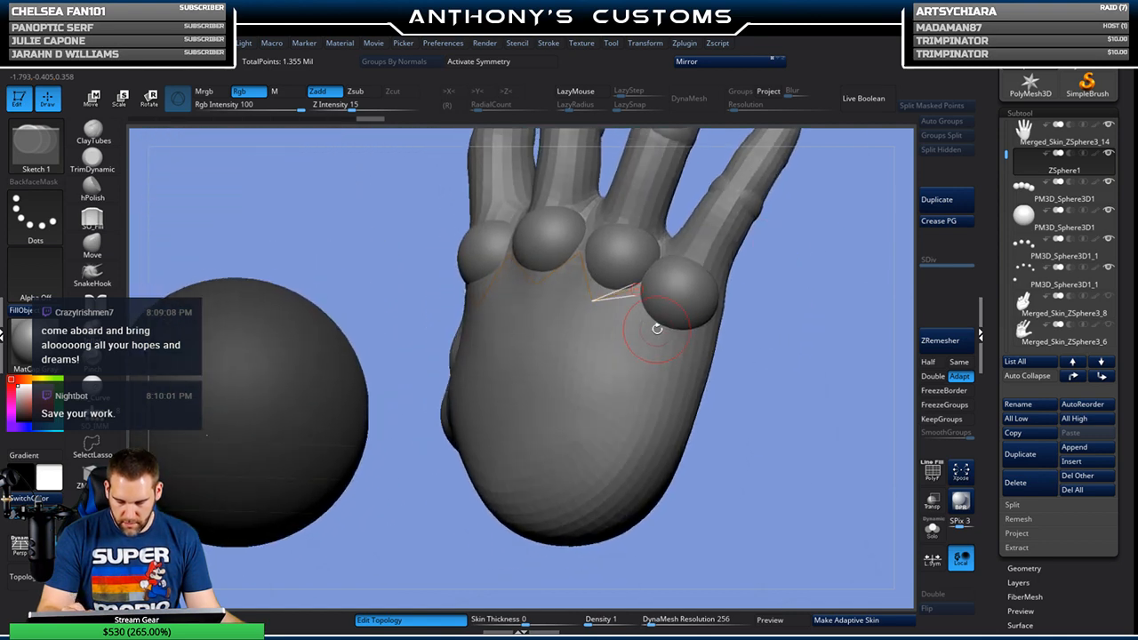
{"action": "left_click", "coordinate": [655, 329]}
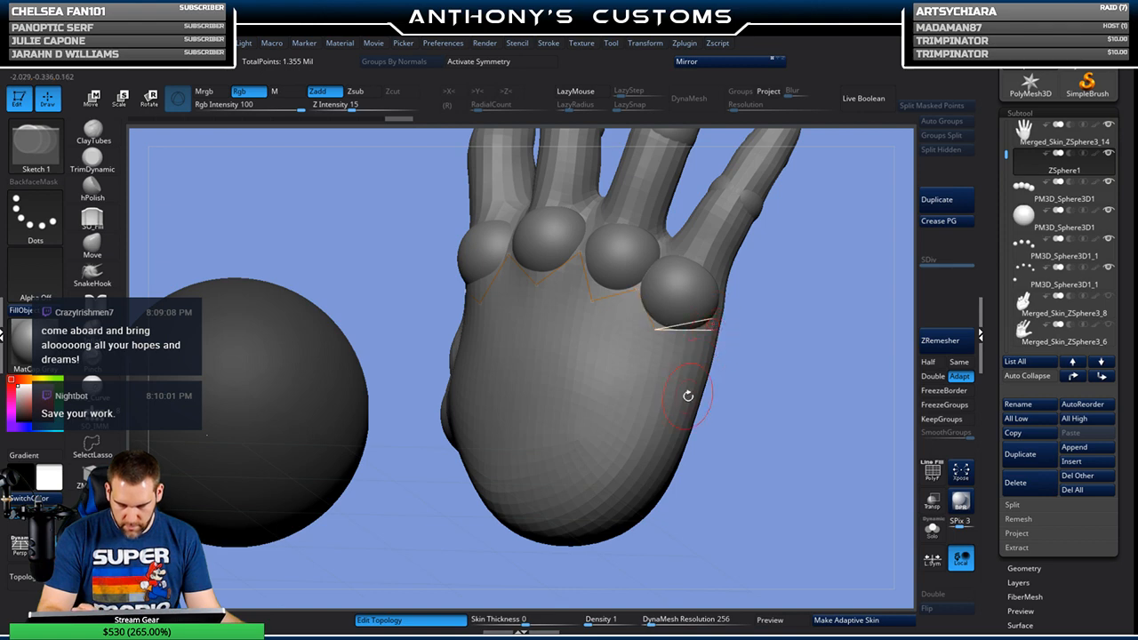
Step: Draw the pinky-side part of a second topology row across the back of the hand and connect it up to the knuckle line
{"action": "left_click", "coordinate": [633, 391]}
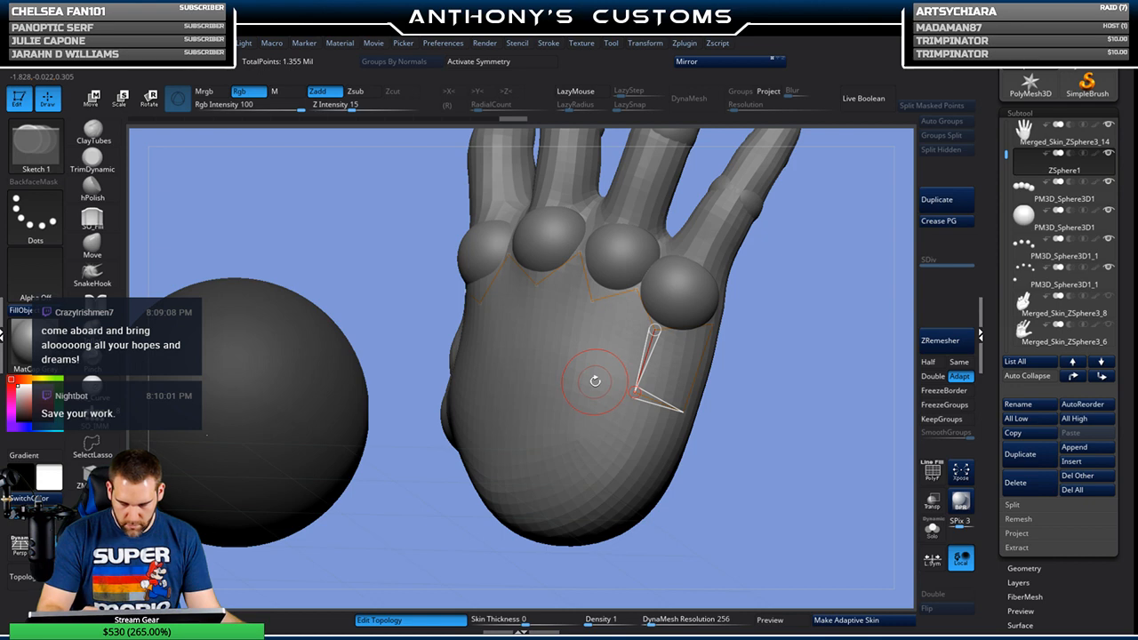
{"action": "left_click_drag", "start_coordinate": [774, 305], "coordinate": [798, 306]}
{"action": "left_click", "coordinate": [605, 382]}
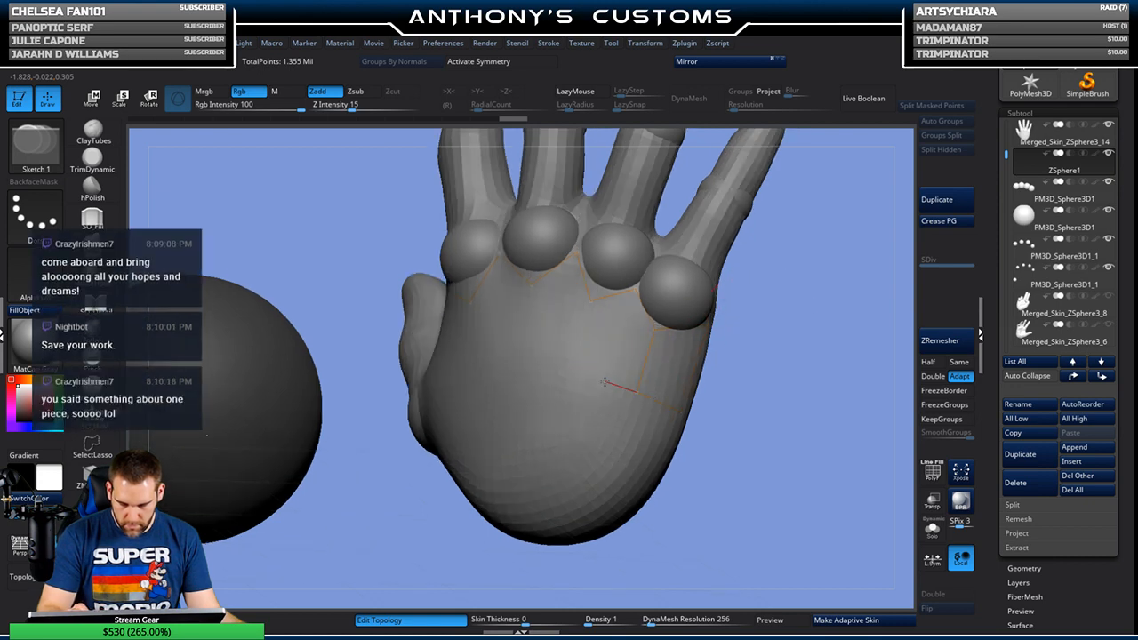
{"action": "left_click", "coordinate": [635, 289]}
{"action": "left_click", "coordinate": [576, 368]}
{"action": "left_click", "coordinate": [590, 301]}
{"action": "left_click", "coordinate": [576, 368]}
Step: Continue the second topology row to the index-finger side, linking each point up to the knuckle line
{"action": "left_click", "coordinate": [576, 252]}
{"action": "left_click", "coordinate": [525, 362]}
{"action": "left_click_drag", "start_coordinate": [807, 270], "coordinate": [732, 257]}
{"action": "left_click", "coordinate": [494, 254]}
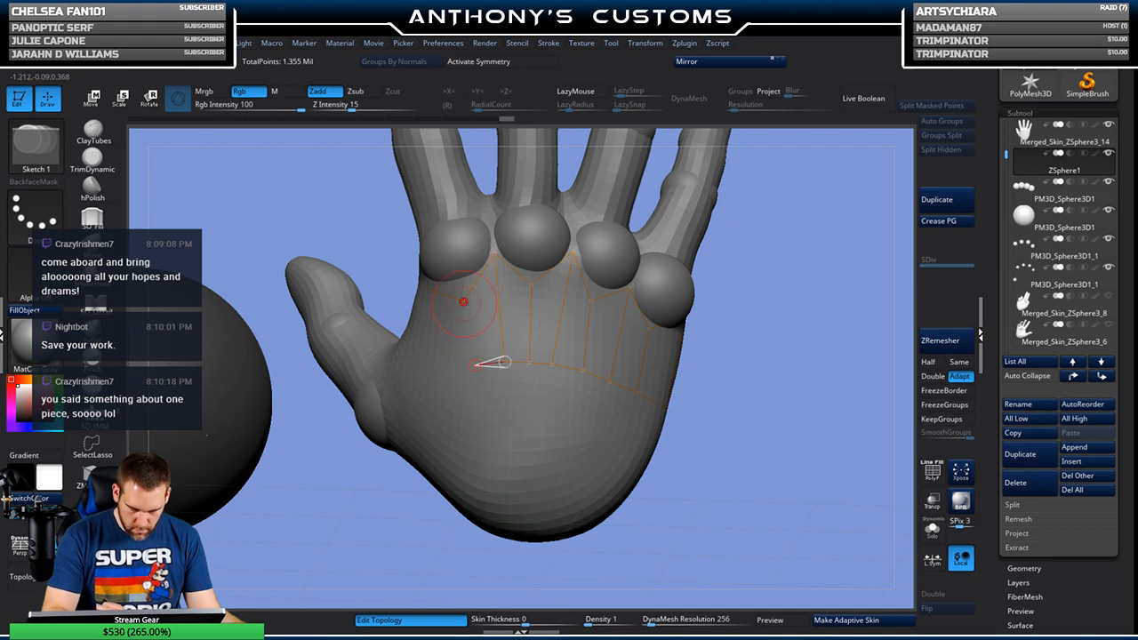
{"action": "left_click_drag", "start_coordinate": [722, 246], "coordinate": [778, 245]}
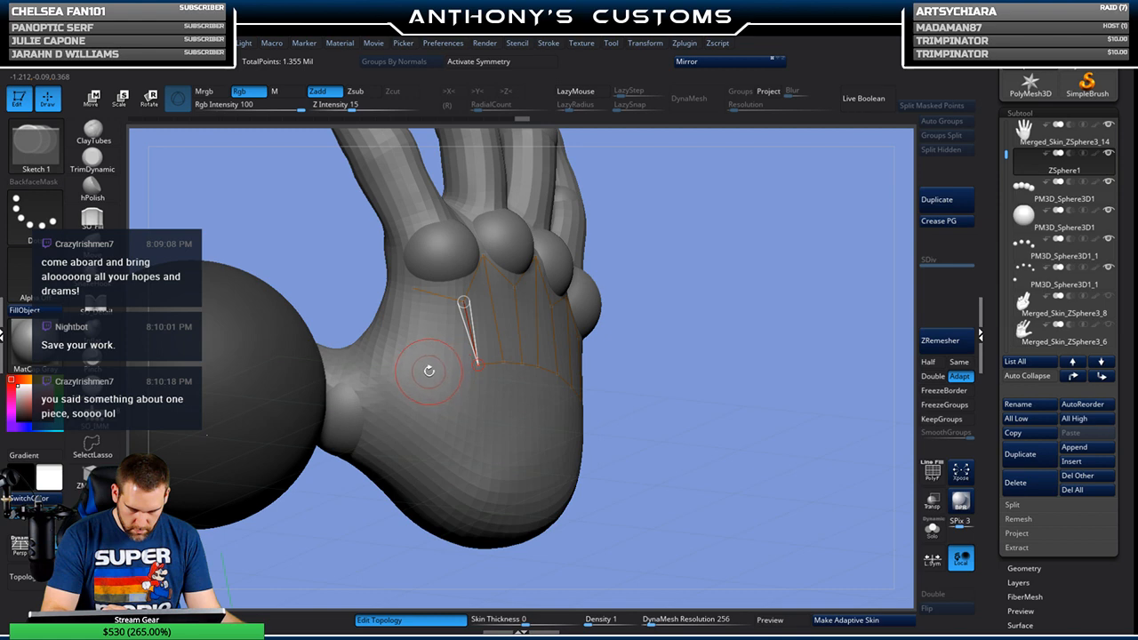
{"action": "left_click", "coordinate": [433, 370]}
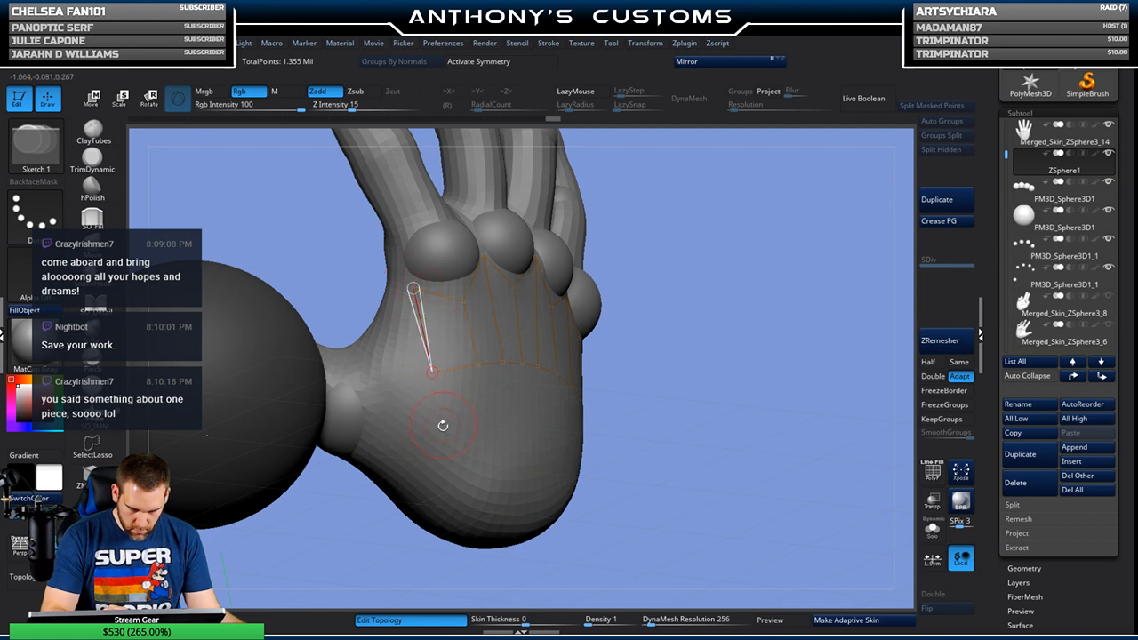
Step: Start a third topology row near the wrist on the index side and connect its points up to the middle row
{"action": "left_click", "coordinate": [445, 482]}
{"action": "left_click_drag", "start_coordinate": [678, 369], "coordinate": [570, 375]}
{"action": "left_click", "coordinate": [474, 486]}
{"action": "left_click", "coordinate": [467, 365]}
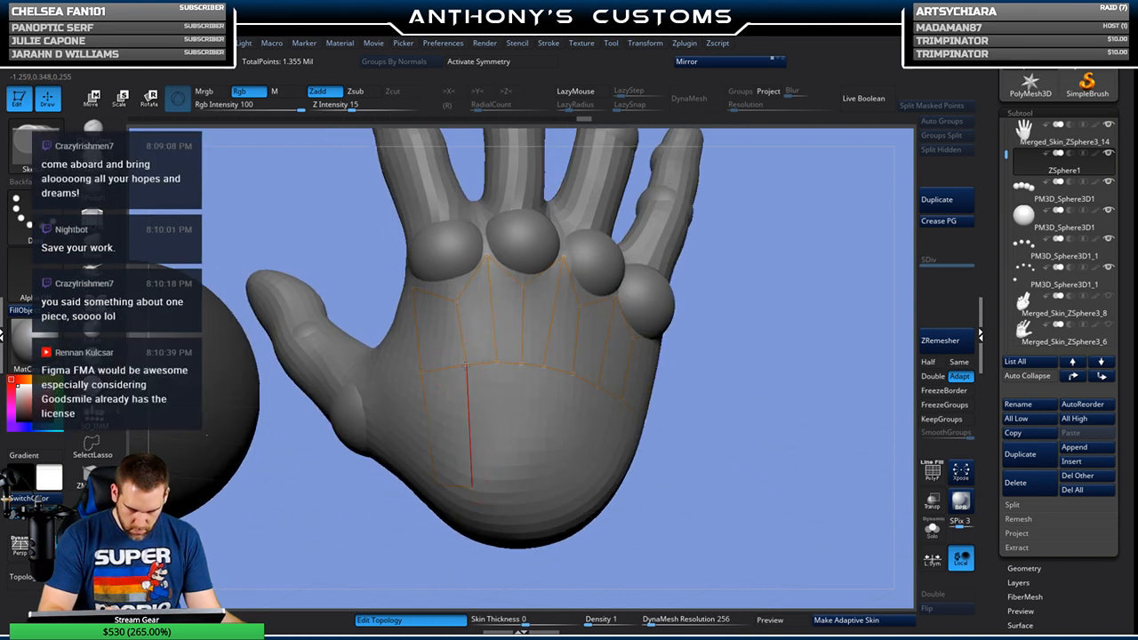
{"action": "left_click", "coordinate": [500, 488]}
{"action": "left_click", "coordinate": [497, 363]}
{"action": "left_click", "coordinate": [519, 487]}
{"action": "left_click", "coordinate": [523, 363]}
Step: Complete the wrist row across to the pinky edge, joining every column to the middle row
{"action": "left_click_drag", "start_coordinate": [731, 342], "coordinate": [717, 327]}
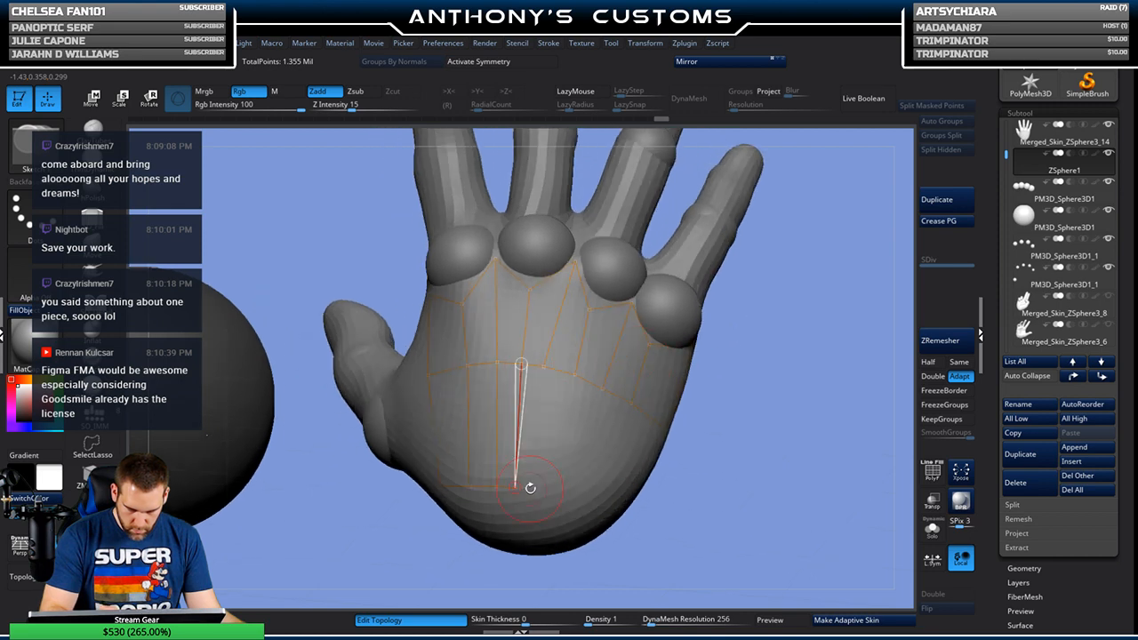
{"action": "left_click", "coordinate": [544, 366]}
{"action": "left_click", "coordinate": [555, 490]}
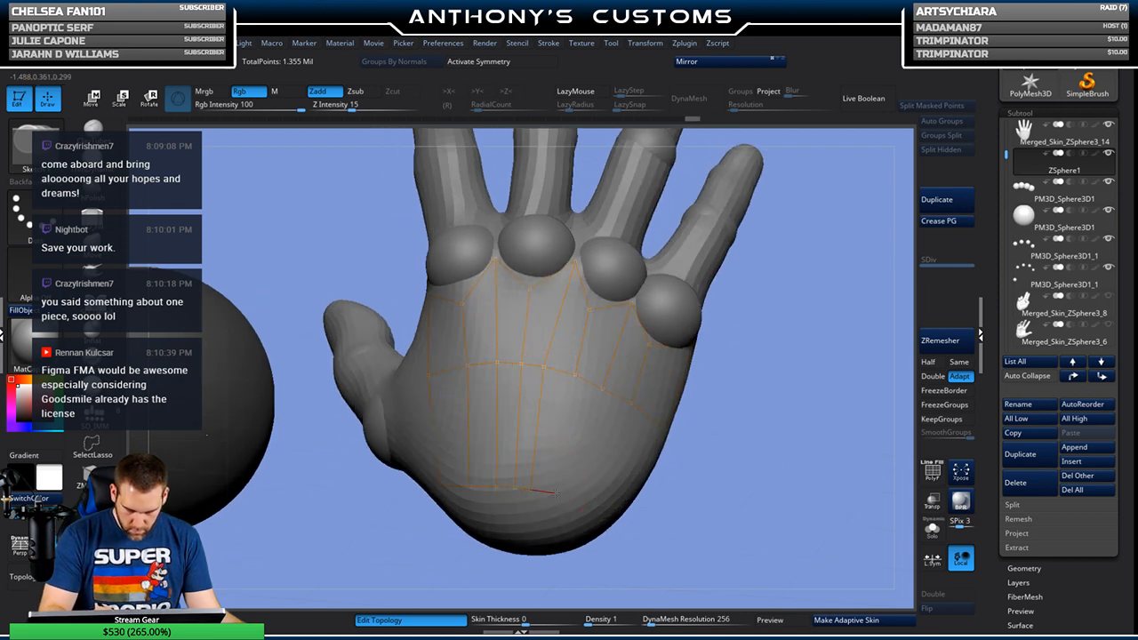
{"action": "left_click", "coordinate": [575, 374]}
{"action": "left_click_drag", "start_coordinate": [719, 383], "coordinate": [568, 488]}
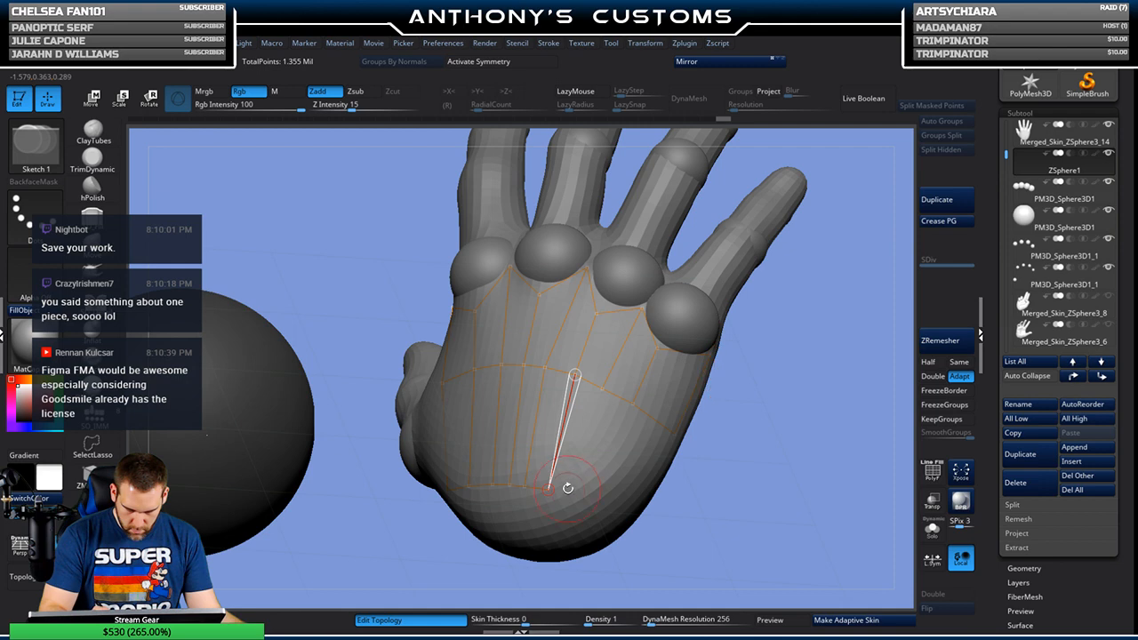
{"action": "left_click_drag", "start_coordinate": [687, 396], "coordinate": [710, 414]}
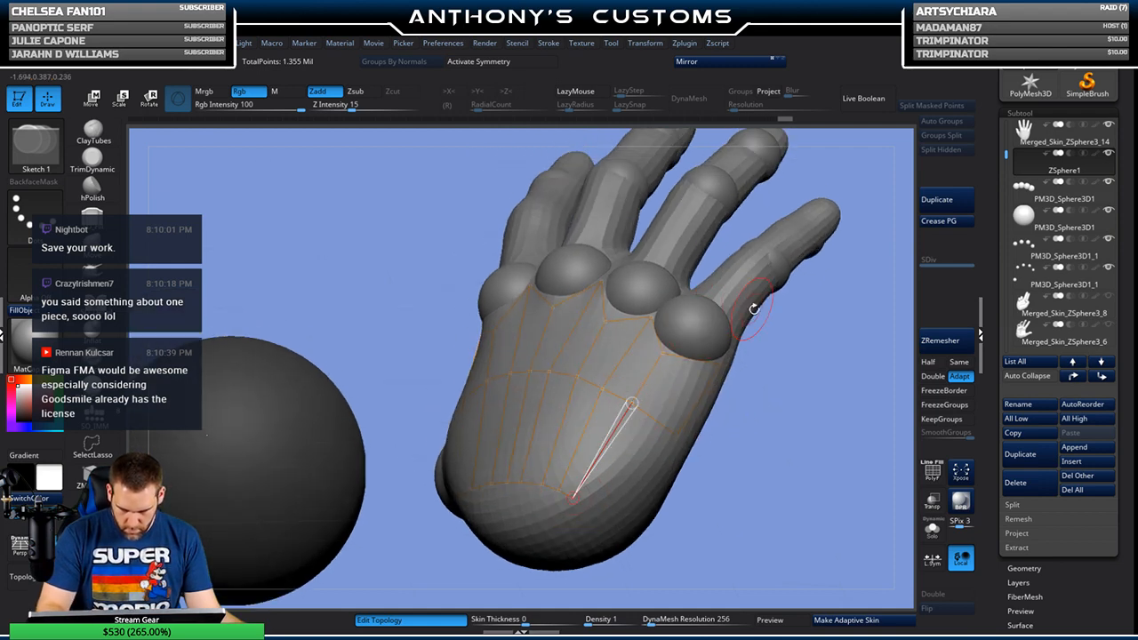
{"action": "left_click_drag", "start_coordinate": [752, 311], "coordinate": [766, 372]}
{"action": "left_click_drag", "start_coordinate": [756, 422], "coordinate": [608, 415]}
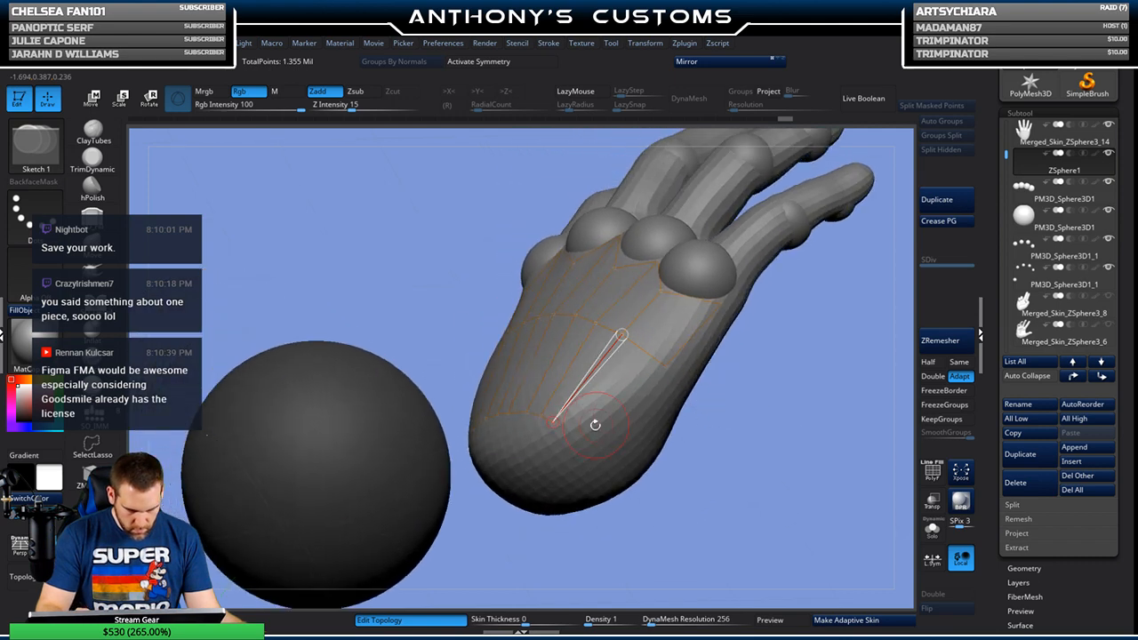
{"action": "left_click", "coordinate": [580, 444]}
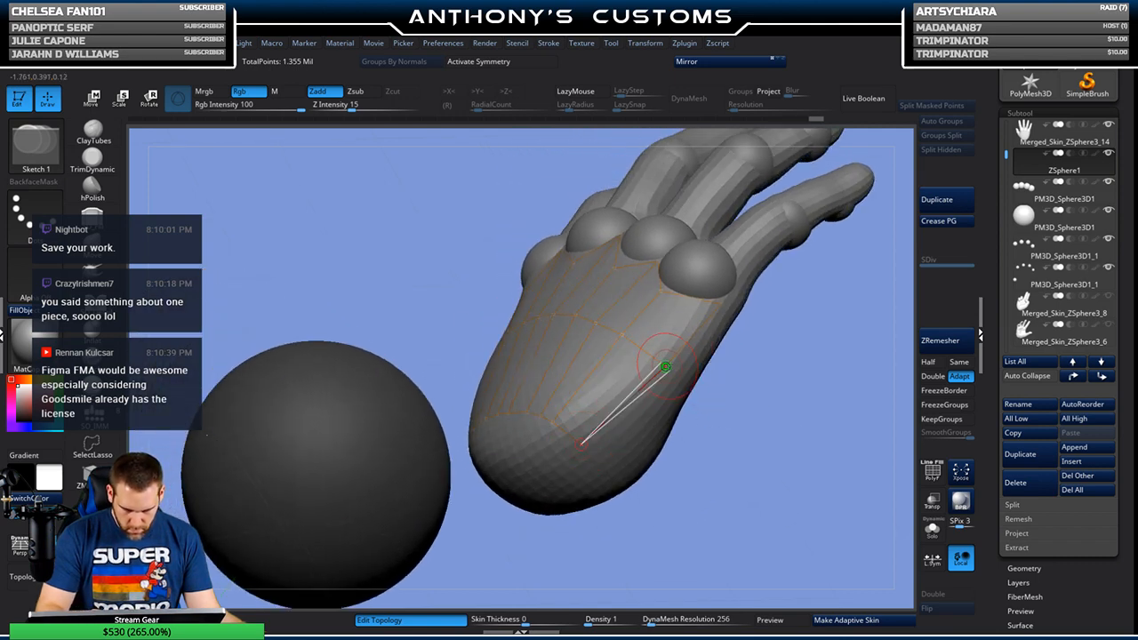
Step: Switch to Move mode and shift middle-row topology points to space the columns more evenly
{"action": "mouse_move", "coordinate": [757, 382]}
{"action": "left_mouse_down"}
{"action": "mouse_move", "coordinate": [737, 405]}
{"action": "mouse_move", "coordinate": [773, 399]}
{"action": "mouse_move", "coordinate": [767, 415]}
{"action": "mouse_move", "coordinate": [773, 390]}
{"action": "left_mouse_up"}
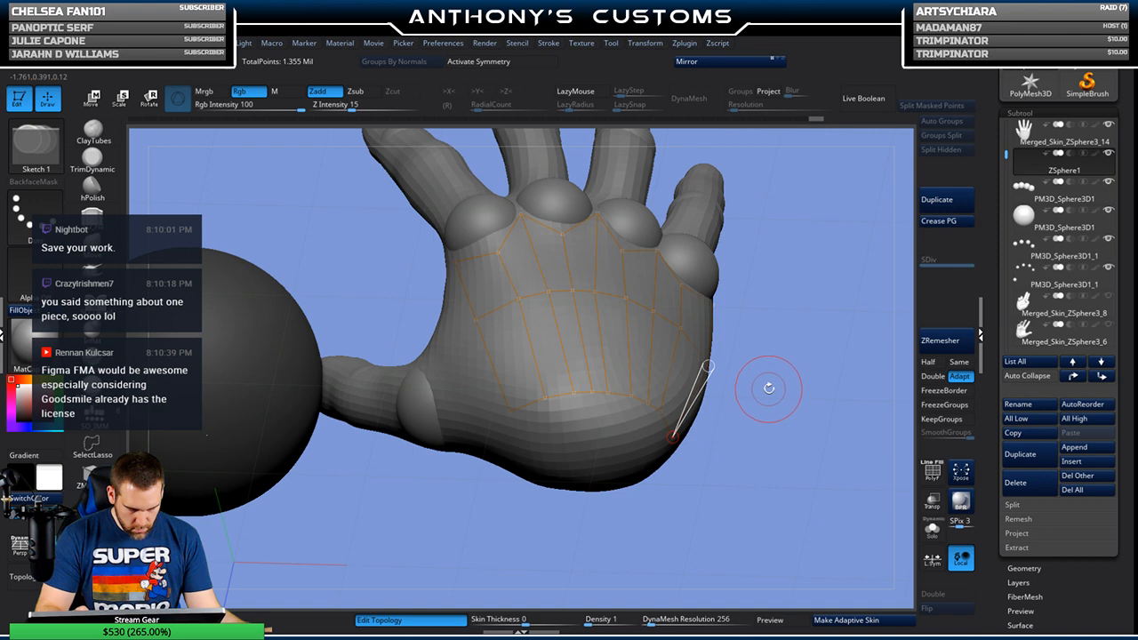
{"action": "mouse_move", "coordinate": [777, 367]}
{"action": "left_mouse_down"}
{"action": "mouse_move", "coordinate": [792, 411]}
{"action": "mouse_move", "coordinate": [783, 339]}
{"action": "mouse_move", "coordinate": [798, 336]}
{"action": "mouse_move", "coordinate": [771, 399]}
{"action": "mouse_move", "coordinate": [806, 378]}
{"action": "mouse_move", "coordinate": [790, 344]}
{"action": "mouse_move", "coordinate": [801, 323]}
{"action": "mouse_move", "coordinate": [793, 379]}
{"action": "left_mouse_up"}
{"action": "left_click_drag", "start_coordinate": [795, 390], "coordinate": [793, 376]}
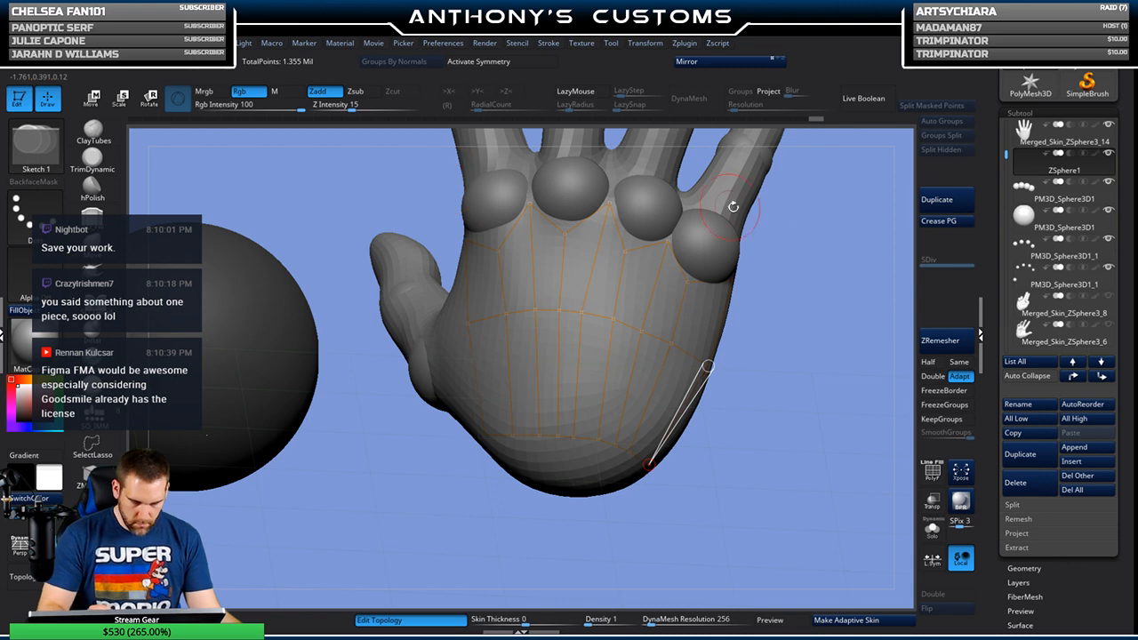
{"action": "key", "text": "w"}
{"action": "left_click", "coordinate": [586, 315]}
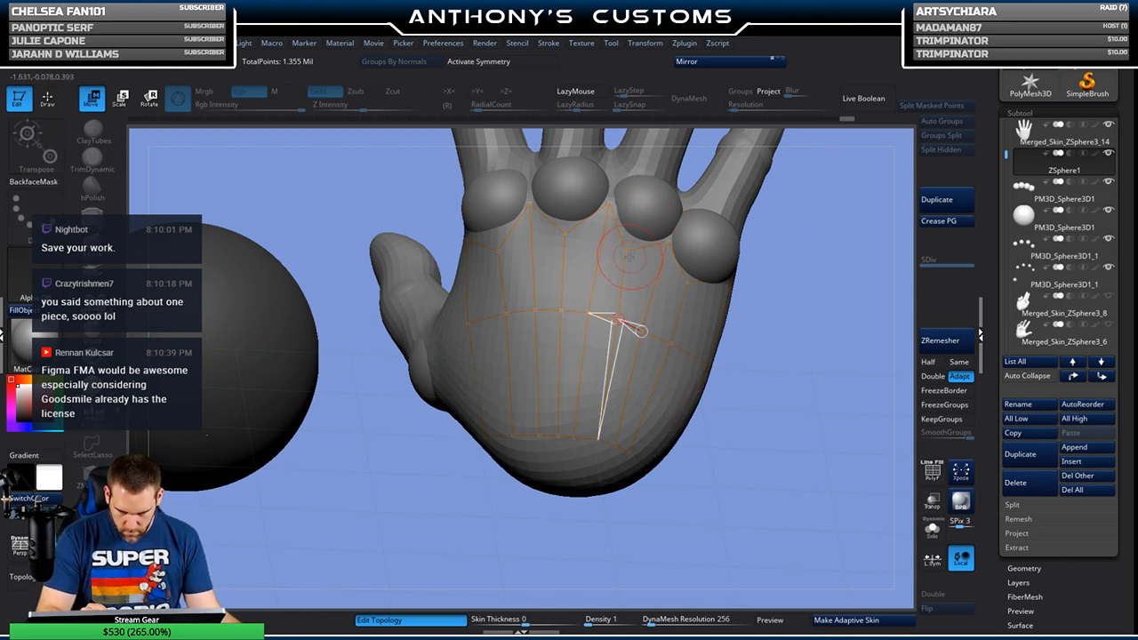
Step: Reposition points along the middle and wrist rows to even out the column widths across the back of the hand
{"action": "mouse_move", "coordinate": [822, 286]}
{"action": "left_mouse_down"}
{"action": "mouse_move", "coordinate": [783, 271]}
{"action": "mouse_move", "coordinate": [805, 271]}
{"action": "left_mouse_up"}
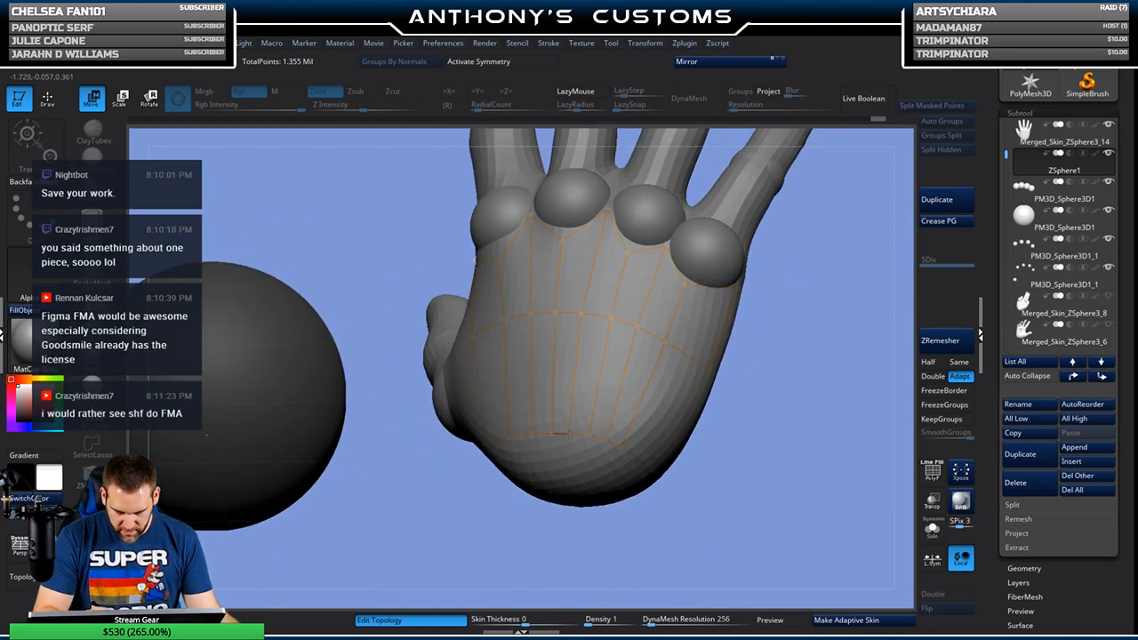
{"action": "mouse_move", "coordinate": [786, 321]}
{"action": "left_mouse_down"}
{"action": "mouse_move", "coordinate": [801, 324]}
{"action": "mouse_move", "coordinate": [784, 306]}
{"action": "left_mouse_up"}
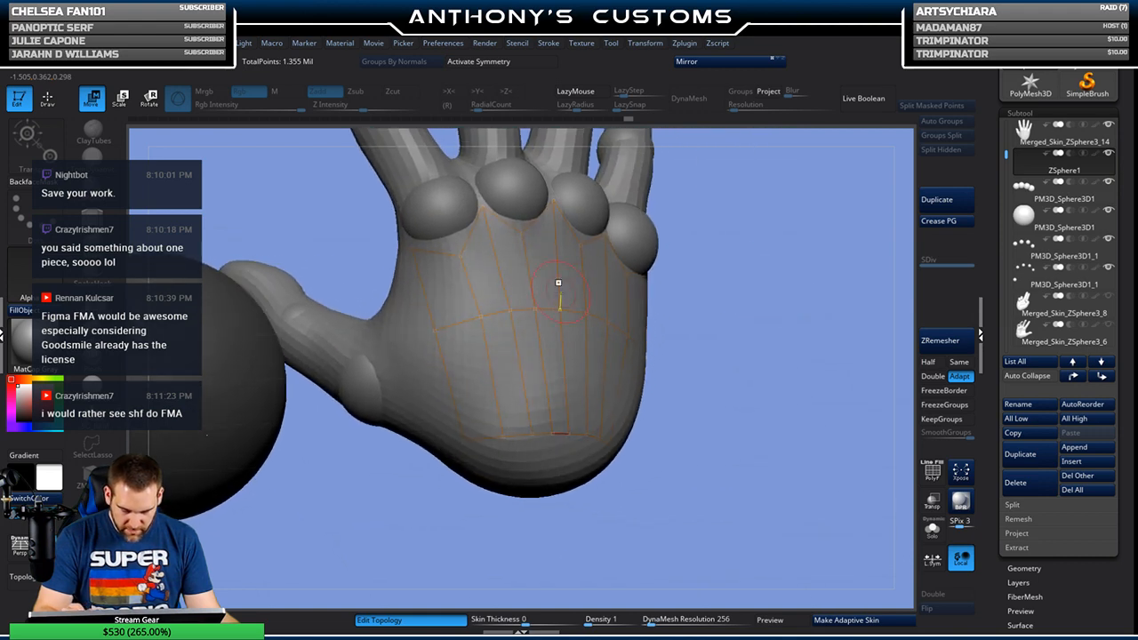
{"action": "left_click_drag", "start_coordinate": [474, 317], "coordinate": [478, 315]}
{"action": "mouse_move", "coordinate": [713, 280]}
{"action": "left_mouse_down"}
{"action": "mouse_move", "coordinate": [727, 272]}
{"action": "mouse_move", "coordinate": [731, 283]}
{"action": "left_mouse_up"}
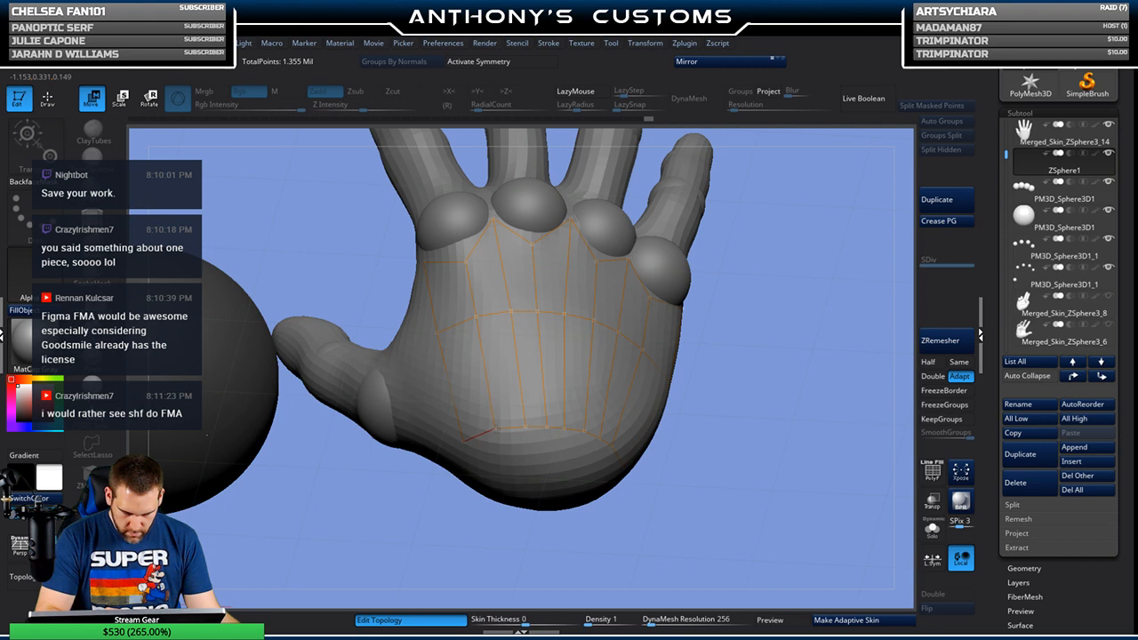
{"action": "left_click_drag", "start_coordinate": [777, 286], "coordinate": [717, 318]}
{"action": "left_click", "coordinate": [525, 429]}
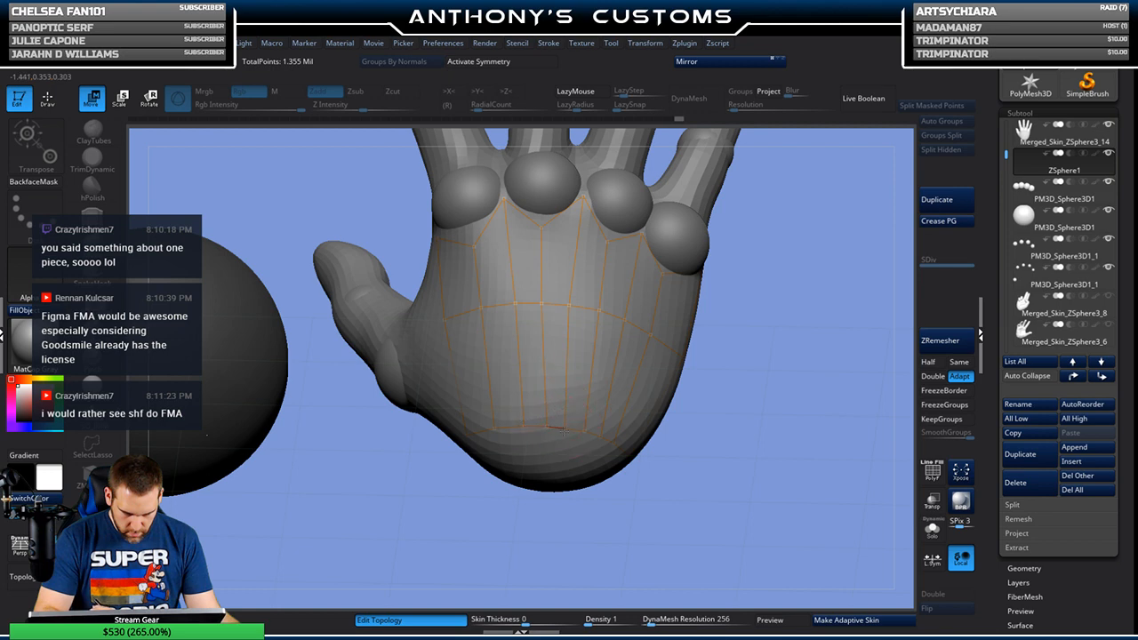
Step: Adjust the topology points directly beneath the knuckle spheres so the zigzag edge follows the joints
{"action": "left_click_drag", "start_coordinate": [754, 324], "coordinate": [453, 266]}
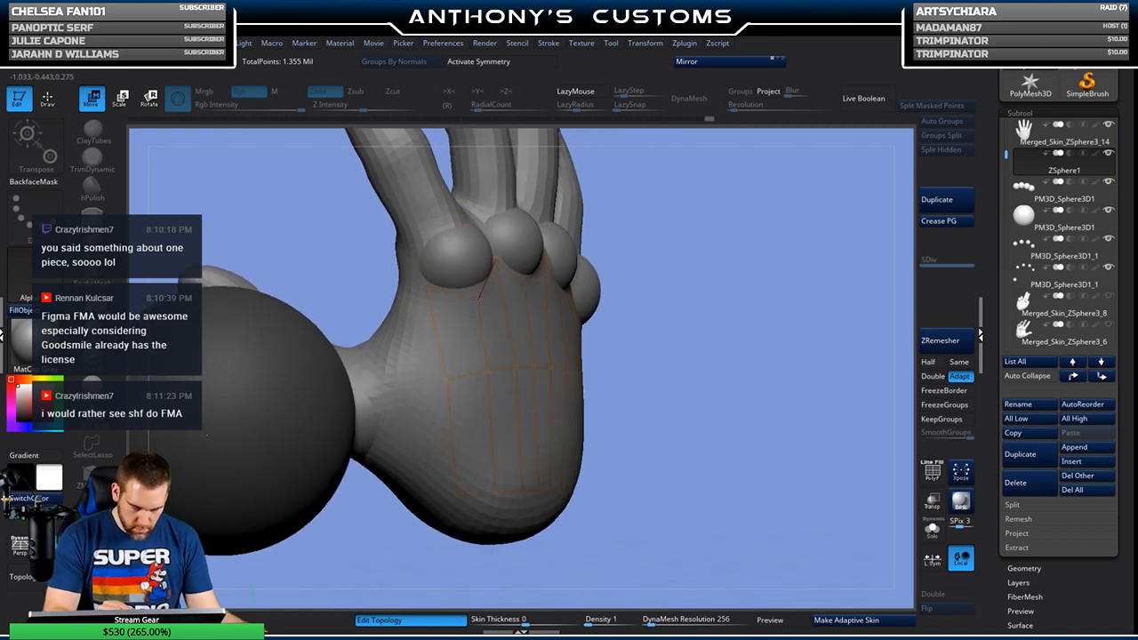
{"action": "left_click_drag", "start_coordinate": [673, 254], "coordinate": [616, 247]}
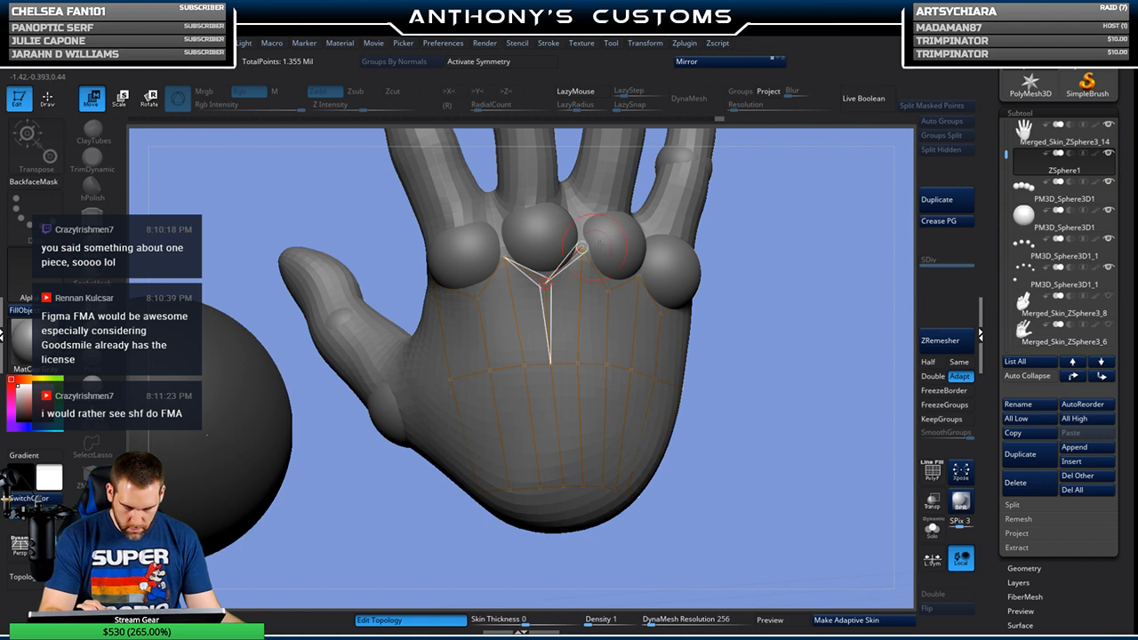
{"action": "left_click_drag", "start_coordinate": [782, 245], "coordinate": [750, 235]}
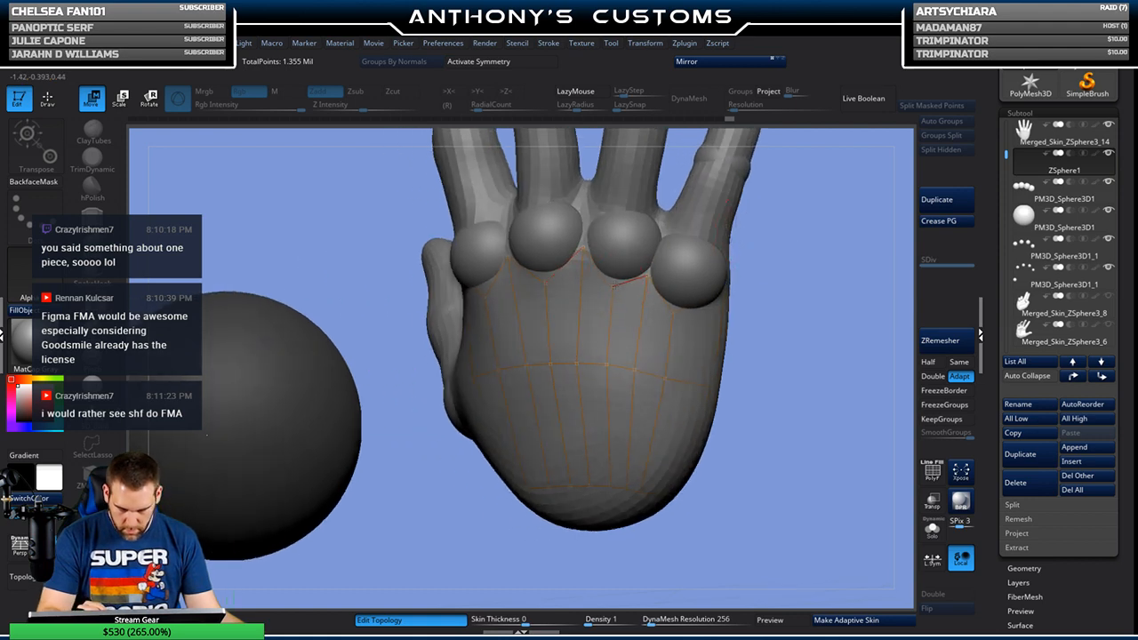
{"action": "left_click_drag", "start_coordinate": [793, 272], "coordinate": [771, 187]}
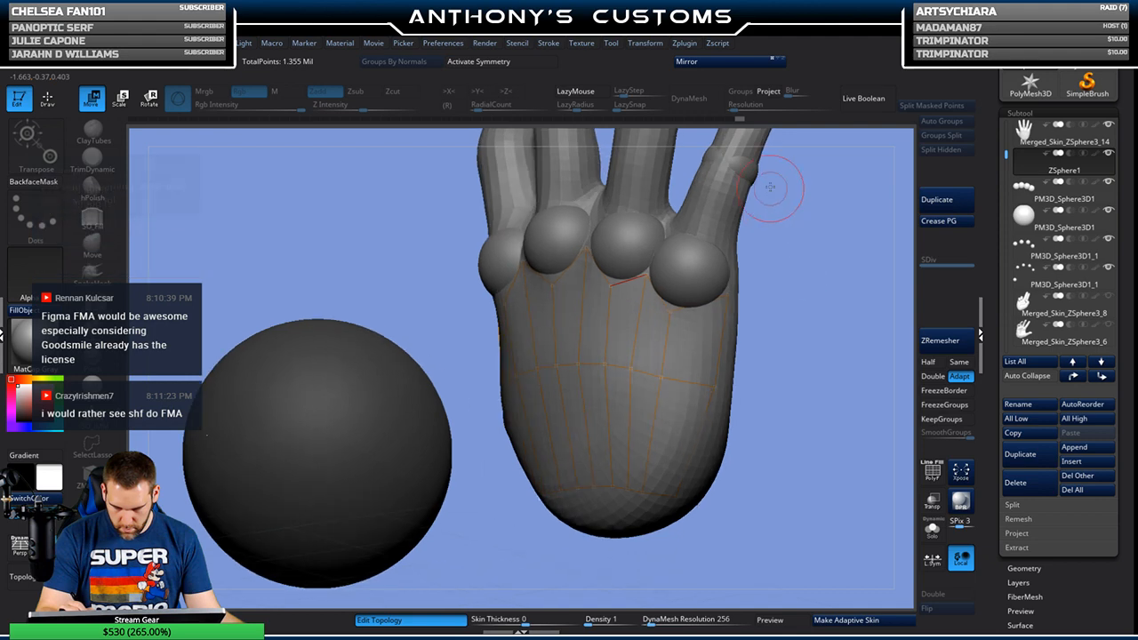
Step: Fine-tune the remaining topology points below the pinky knuckle and along the middle row
{"action": "left_click_drag", "start_coordinate": [799, 285], "coordinate": [756, 279]}
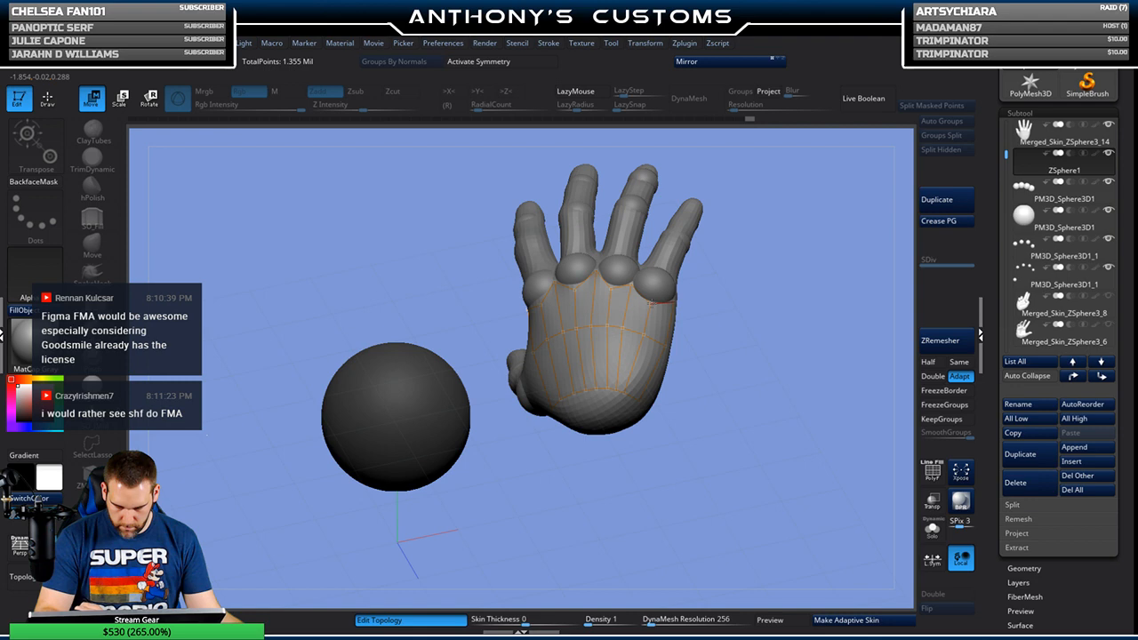
{"action": "left_click_drag", "start_coordinate": [626, 390], "coordinate": [723, 338]}
{"action": "left_click_drag", "start_coordinate": [823, 293], "coordinate": [762, 281]}
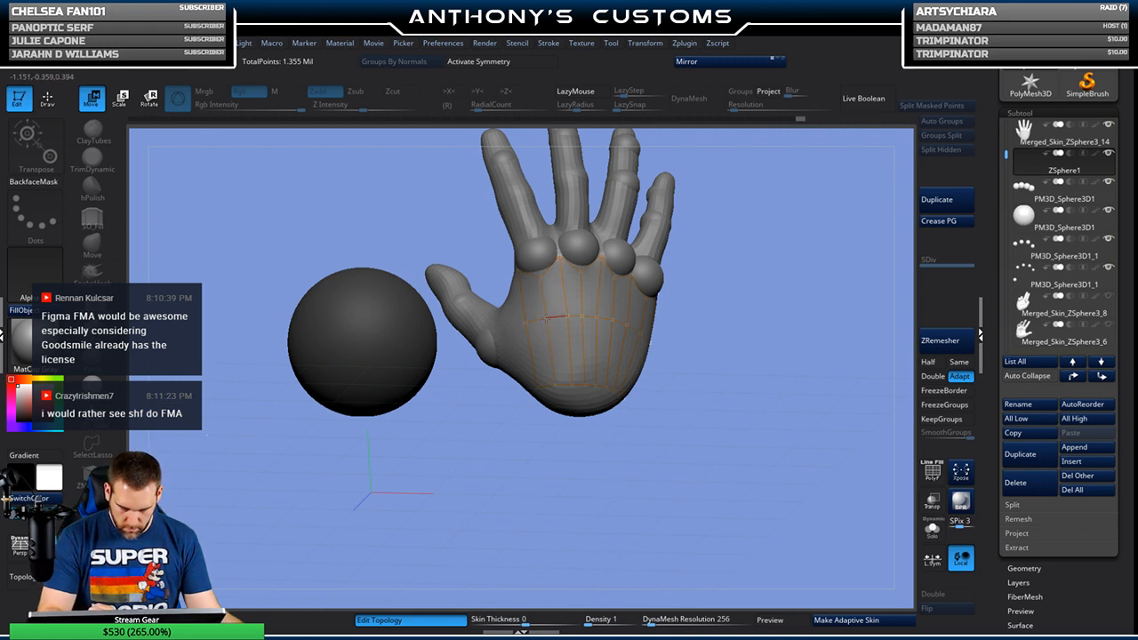
{"action": "left_click_drag", "start_coordinate": [730, 257], "coordinate": [660, 260]}
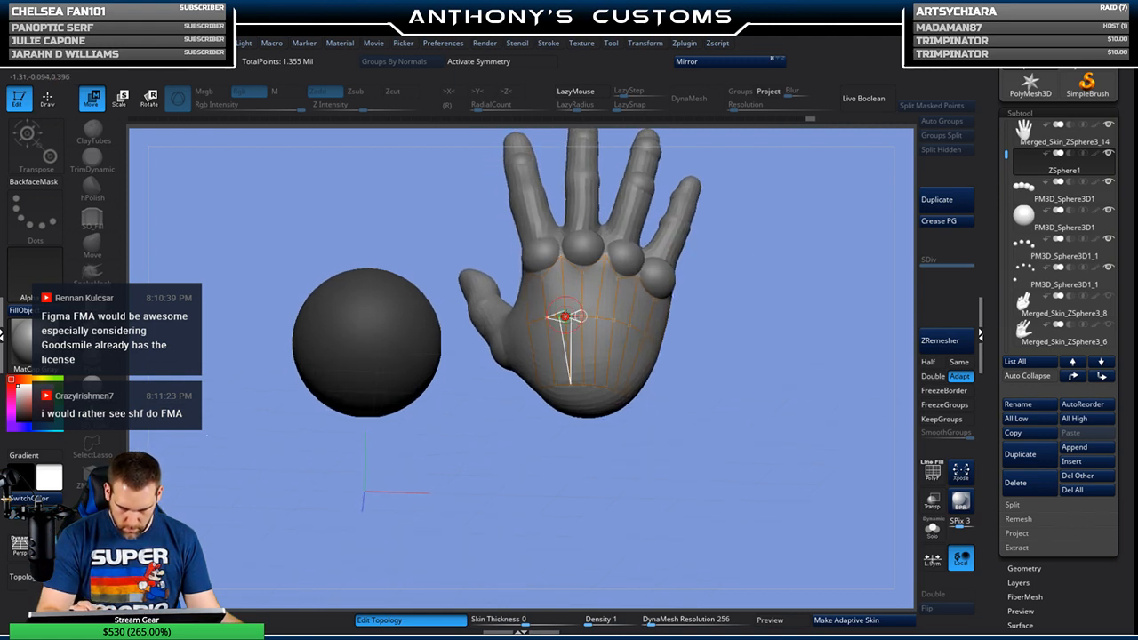
{"action": "mouse_move", "coordinate": [742, 315]}
{"action": "left_mouse_down"}
{"action": "mouse_move", "coordinate": [742, 262]}
{"action": "mouse_move", "coordinate": [737, 321]}
{"action": "left_mouse_up"}
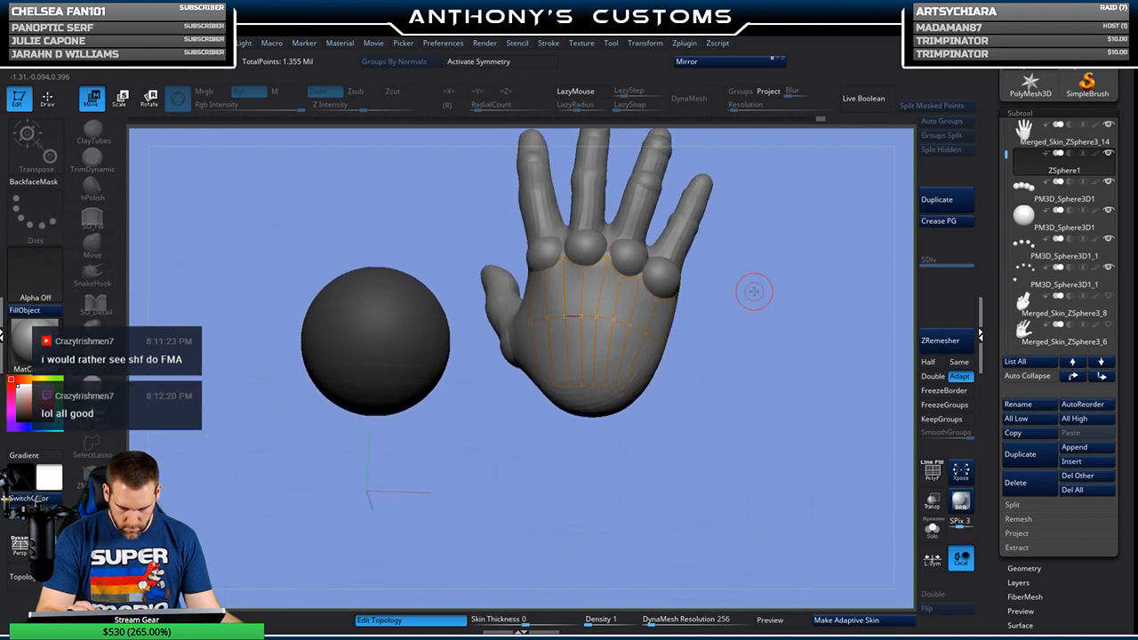
Step: Preview the topology skin with DynaMesh Resolution set to 0 and double-sided display on, and return to topology editing
{"action": "left_click", "coordinate": [788, 621]}
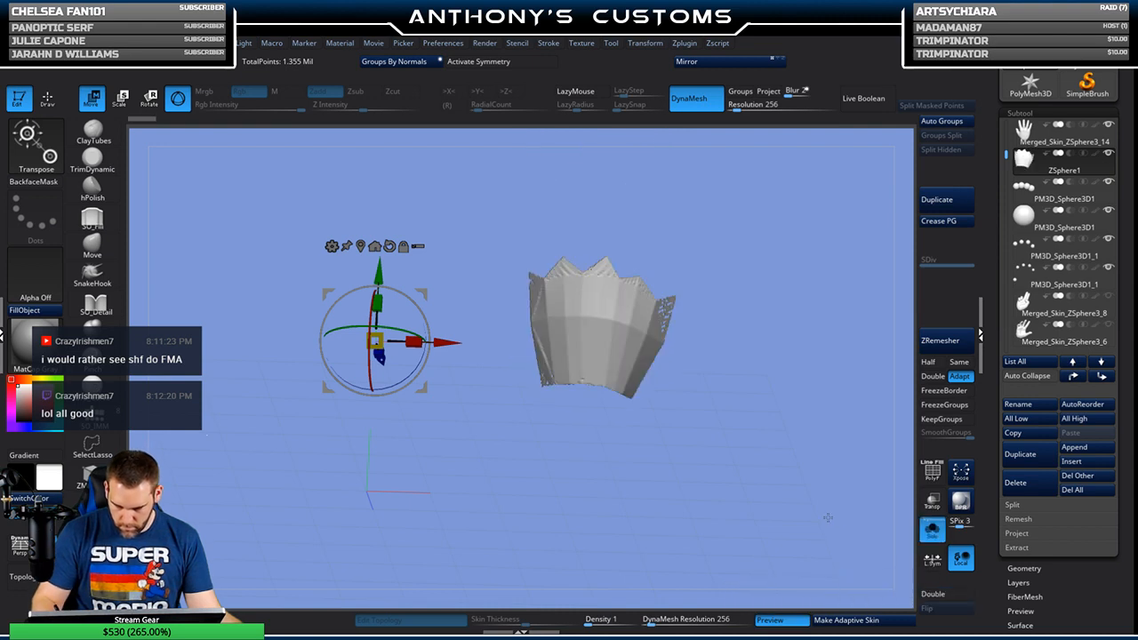
{"action": "left_click_drag", "start_coordinate": [663, 625], "coordinate": [637, 626]}
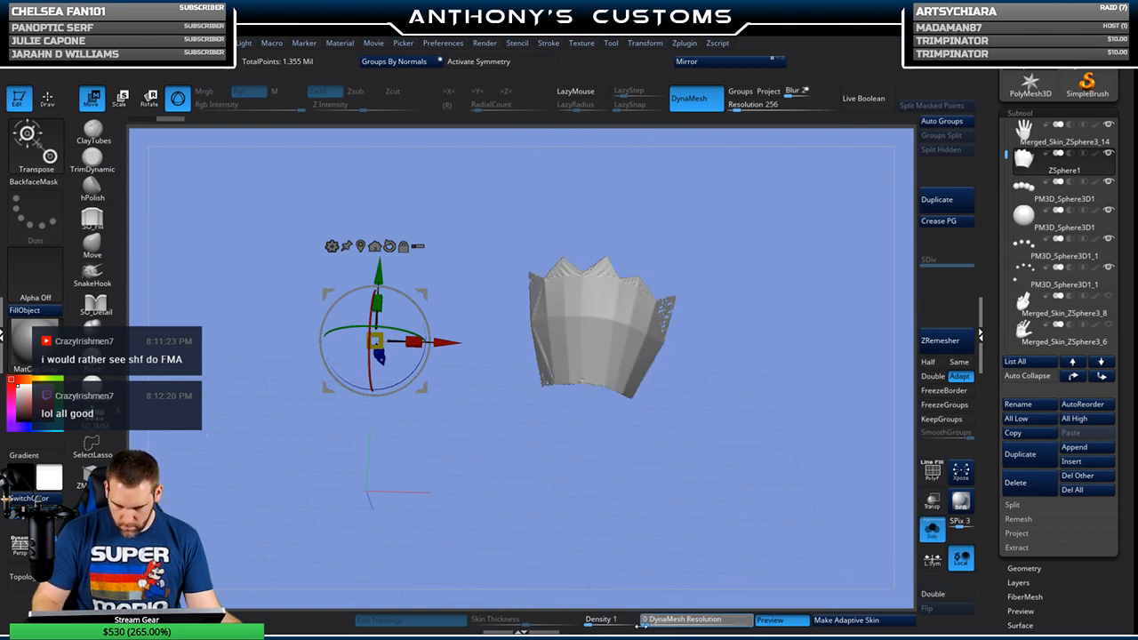
{"action": "left_click", "coordinate": [784, 625]}
{"action": "left_click", "coordinate": [784, 625]}
{"action": "left_click", "coordinate": [934, 594]}
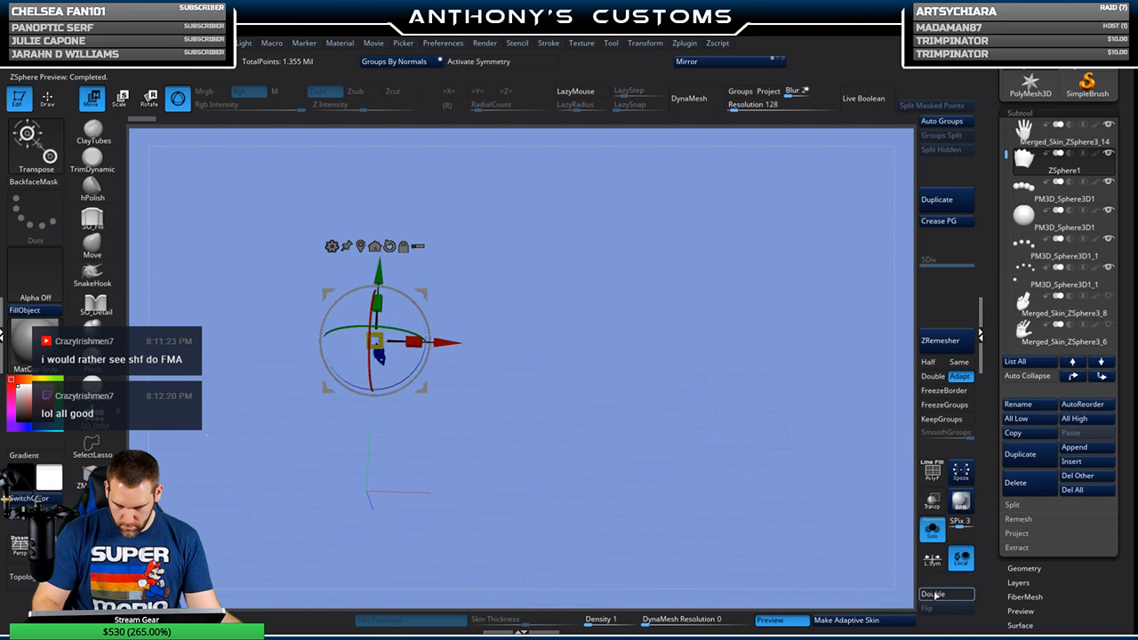
{"action": "left_click", "coordinate": [788, 620]}
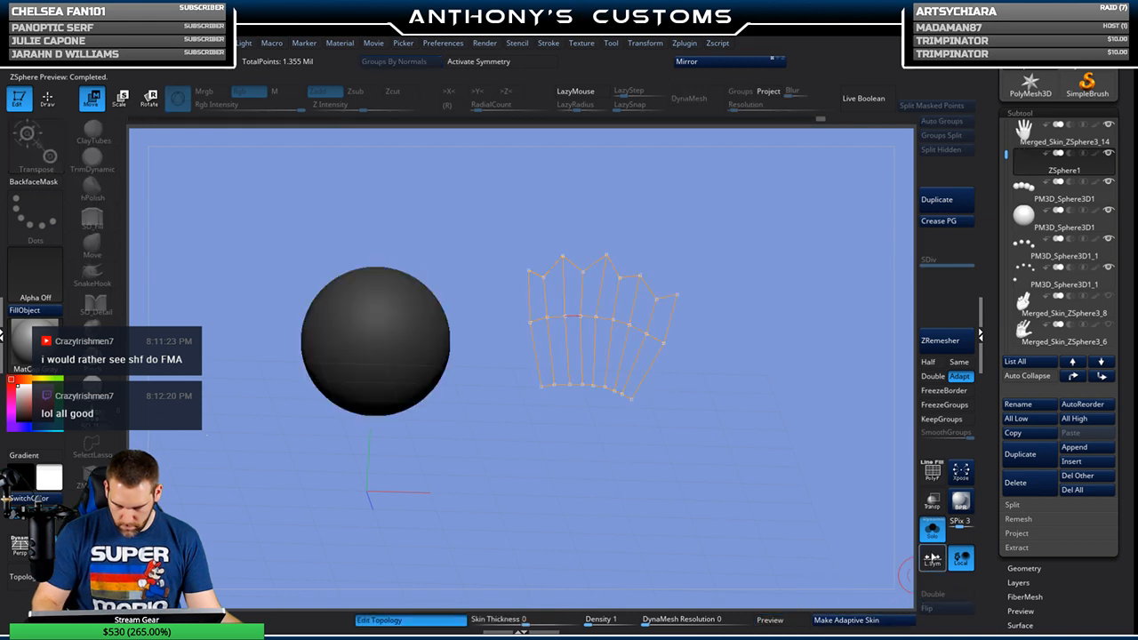
Step: Make an adaptive skin from the topology, insert it as the Skin_ZSphere2 subtool and select it
{"action": "left_click", "coordinate": [852, 621]}
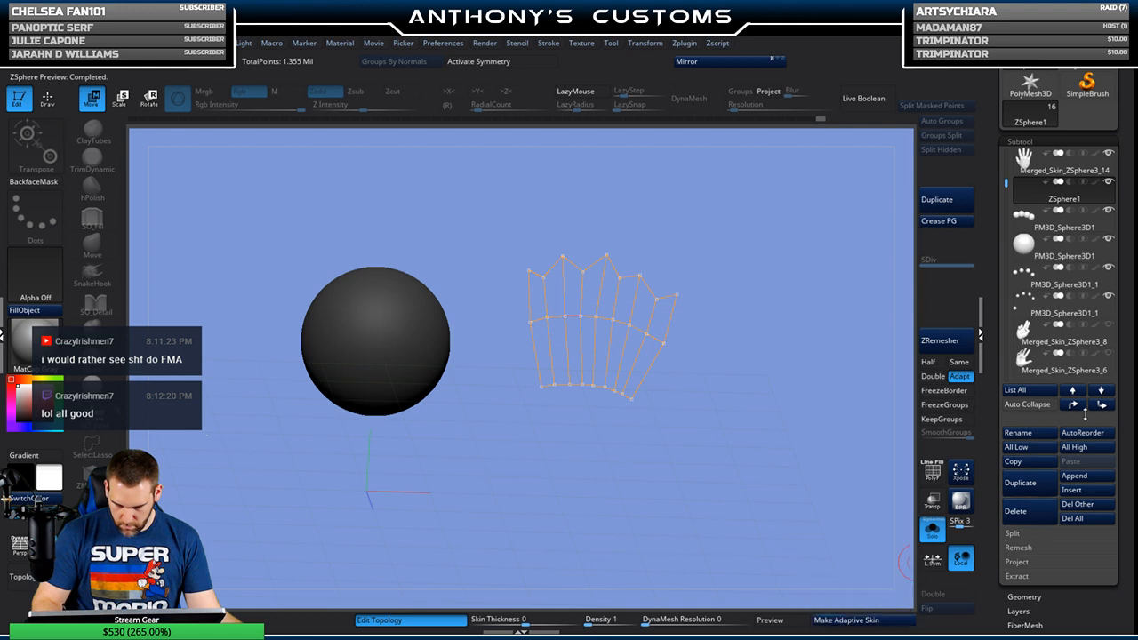
{"action": "left_click", "coordinate": [1085, 490]}
{"action": "left_click", "coordinate": [1023, 469]}
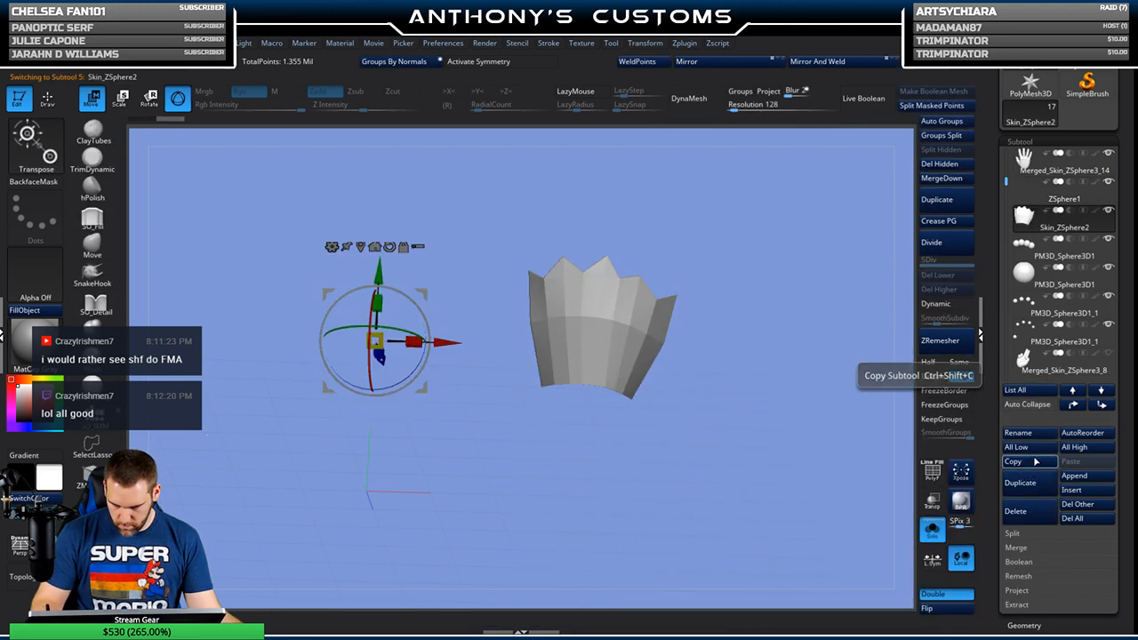
Step: Turn off Solo and double-sided display to show the new skin together with the hand
{"action": "left_click", "coordinate": [932, 530]}
{"action": "left_click", "coordinate": [945, 595]}
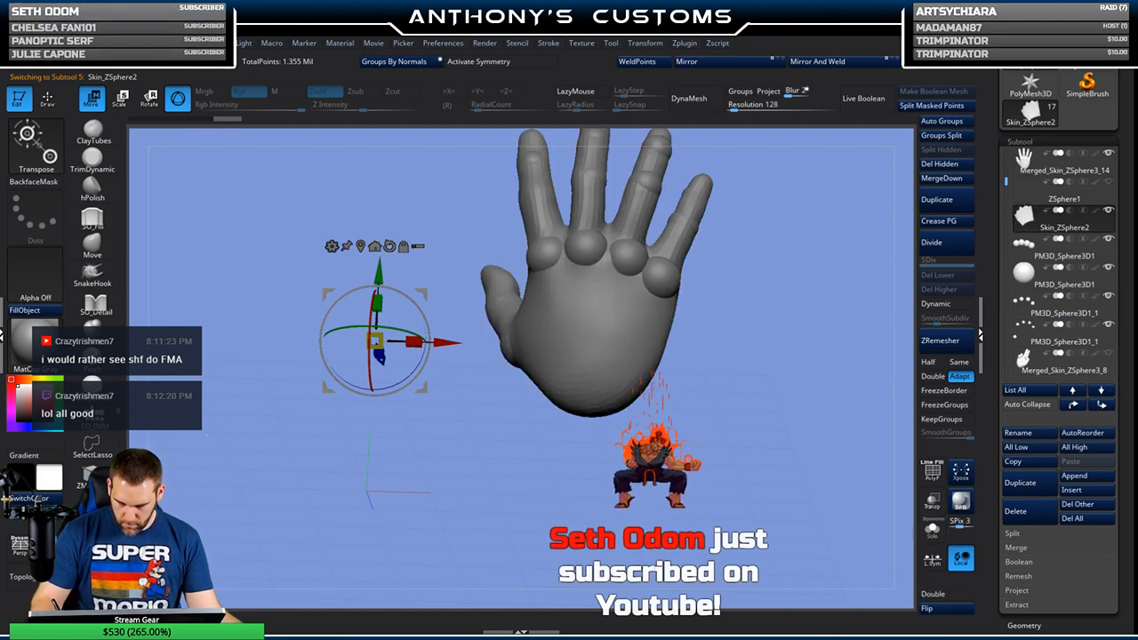
{"action": "left_click_drag", "start_coordinate": [676, 418], "coordinate": [702, 424]}
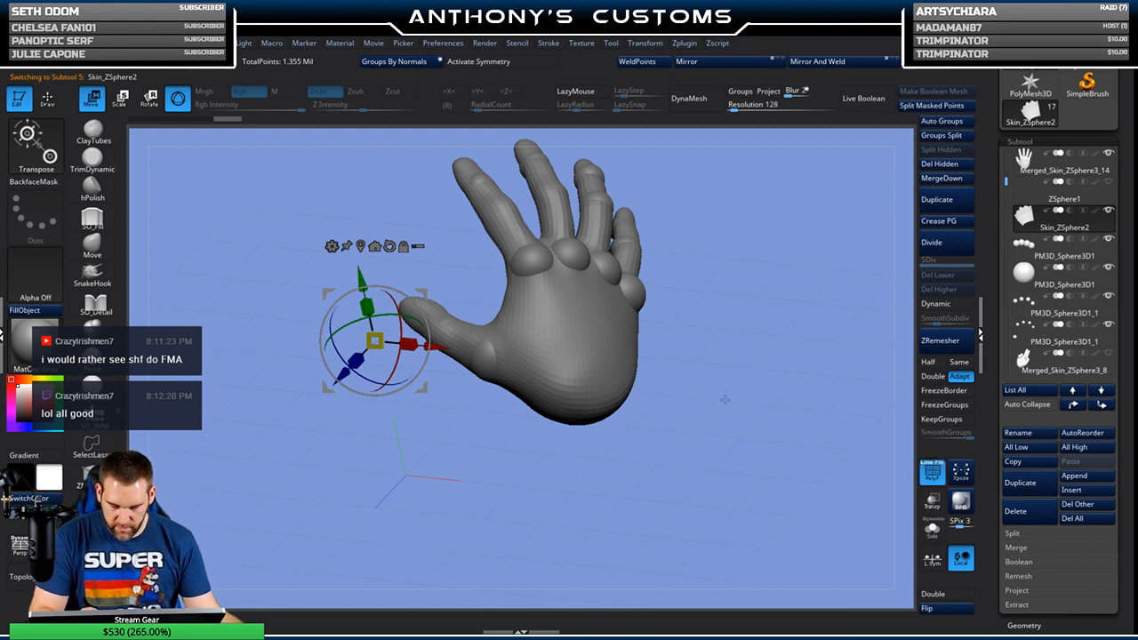
Step: Isolate the skin mesh and give it thickness with the ZModeler QMesh action targeting Polygroup All
{"action": "left_click", "coordinate": [932, 530]}
{"action": "left_click_drag", "start_coordinate": [894, 480], "coordinate": [889, 463]}
{"action": "mouse_move", "coordinate": [714, 418]}
{"action": "left_mouse_down"}
{"action": "mouse_move", "coordinate": [750, 451]}
{"action": "mouse_move", "coordinate": [608, 486]}
{"action": "mouse_move", "coordinate": [318, 447]}
{"action": "left_mouse_up"}
{"action": "left_click", "coordinate": [91, 477]}
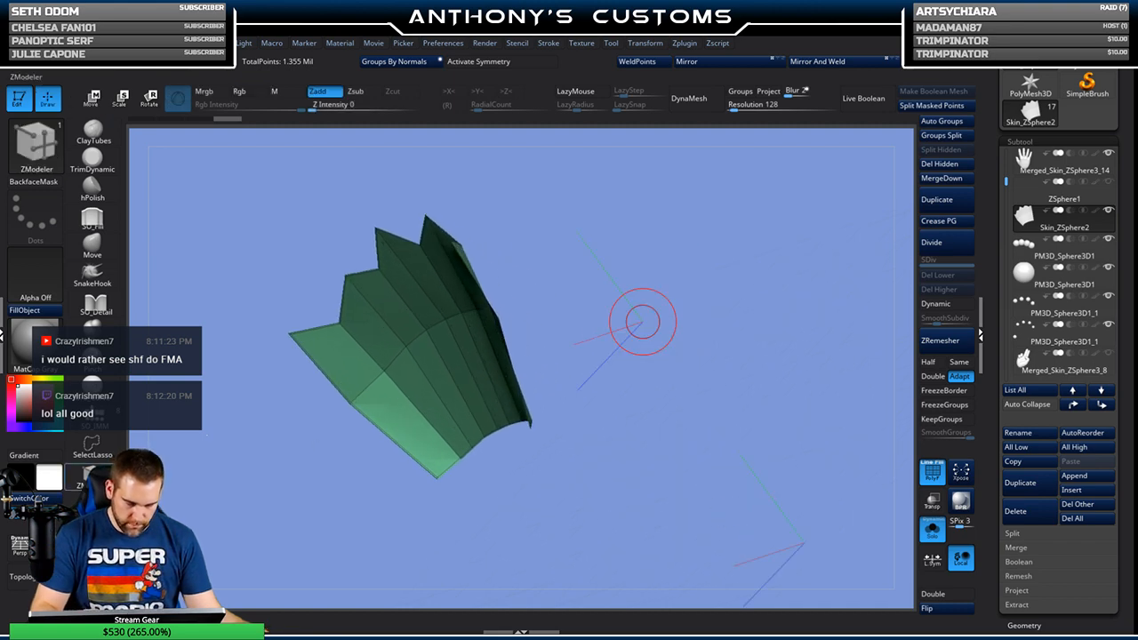
{"action": "key", "text": "space"}
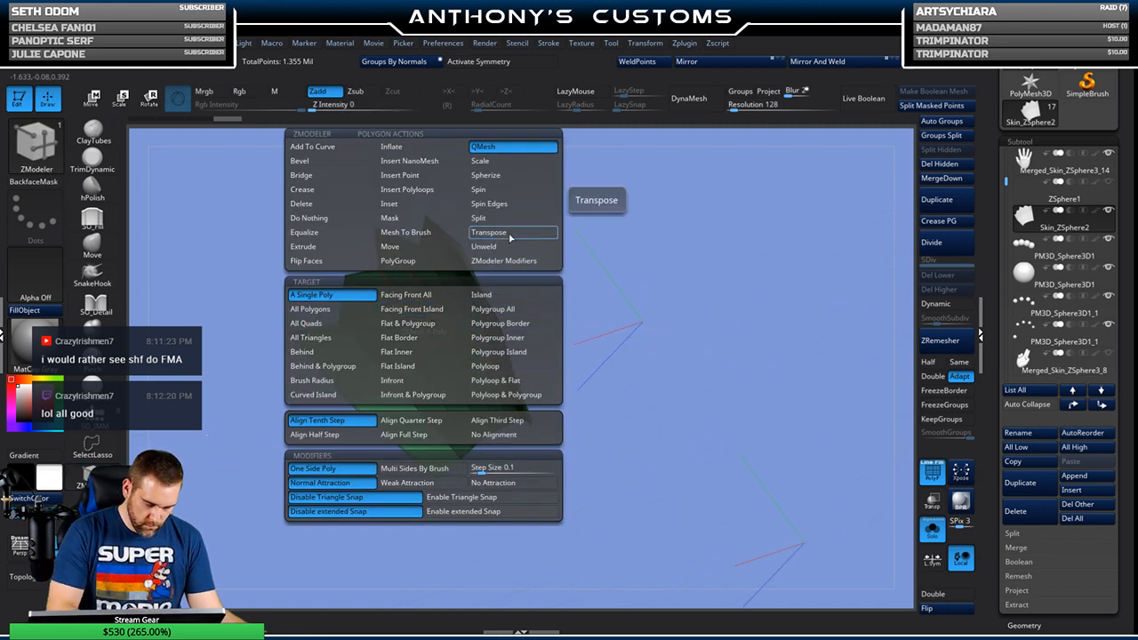
{"action": "left_click", "coordinate": [511, 310]}
{"action": "left_click_drag", "start_coordinate": [691, 208], "coordinate": [675, 220]}
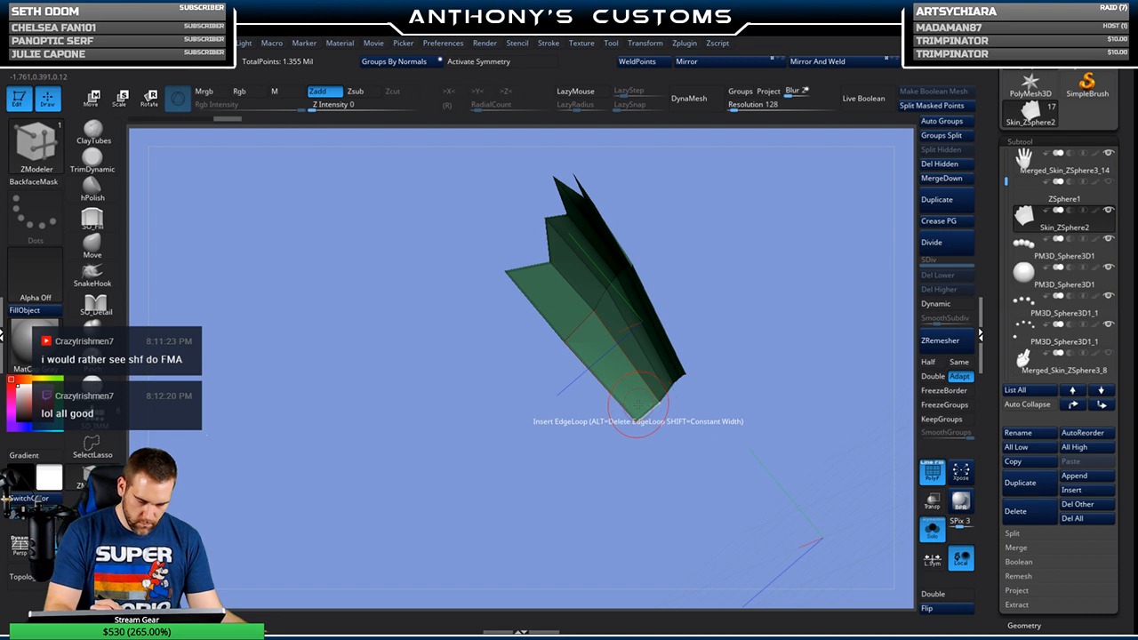
{"action": "left_click_drag", "start_coordinate": [637, 401], "coordinate": [708, 392]}
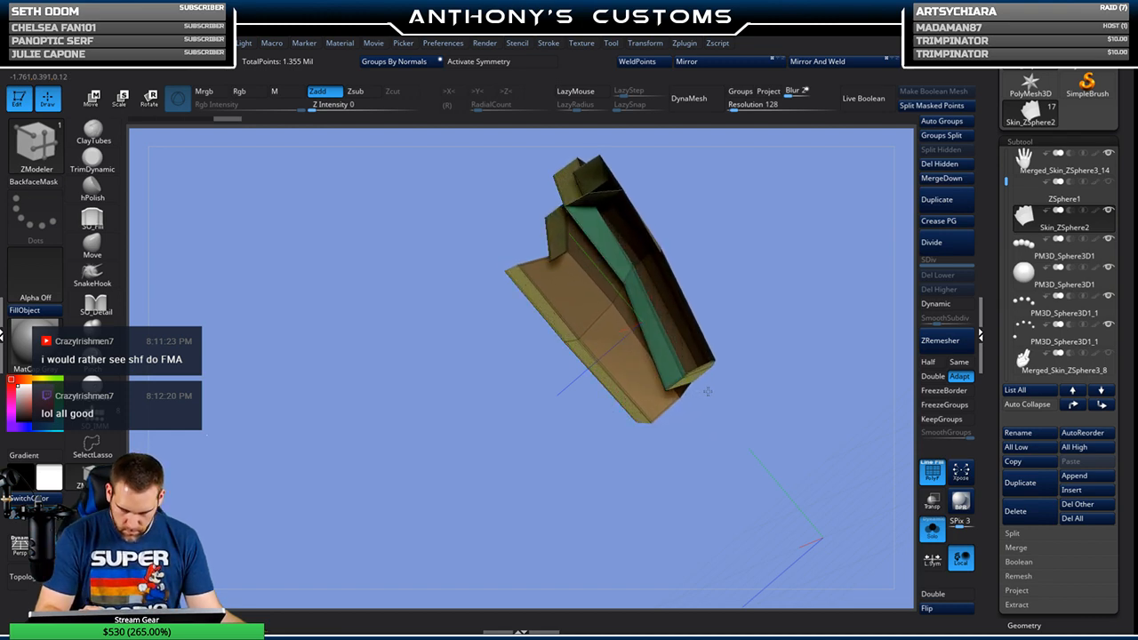
Step: Flip the shell's surface normals and check its fit against the hand before isolating it again
{"action": "left_click", "coordinate": [942, 610]}
{"action": "left_click_drag", "start_coordinate": [850, 589], "coordinate": [764, 541]}
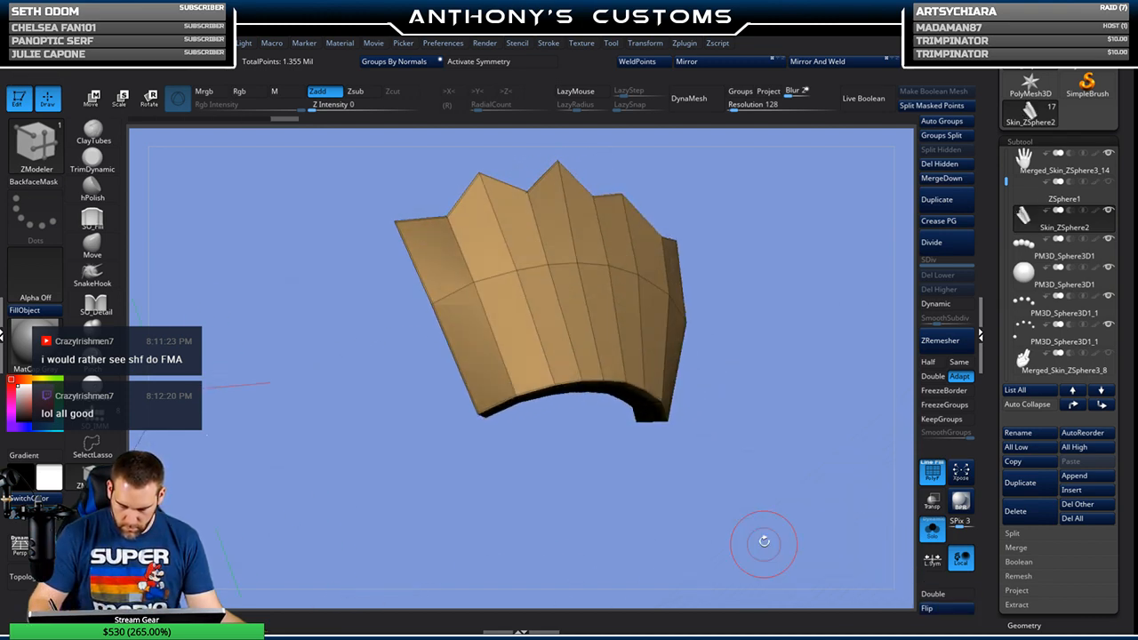
{"action": "left_click", "coordinate": [932, 531]}
{"action": "mouse_move", "coordinate": [775, 348]}
{"action": "left_mouse_down"}
{"action": "mouse_move", "coordinate": [818, 374]}
{"action": "mouse_move", "coordinate": [782, 329]}
{"action": "mouse_move", "coordinate": [812, 337]}
{"action": "mouse_move", "coordinate": [804, 272]}
{"action": "mouse_move", "coordinate": [683, 378]}
{"action": "mouse_move", "coordinate": [670, 407]}
{"action": "mouse_move", "coordinate": [795, 407]}
{"action": "mouse_move", "coordinate": [788, 469]}
{"action": "left_mouse_up"}
{"action": "left_click_drag", "start_coordinate": [903, 444], "coordinate": [898, 369]}
{"action": "left_click", "coordinate": [931, 531]}
{"action": "left_click_drag", "start_coordinate": [800, 412], "coordinate": [787, 578]}
Step: Set the ZModeler edge action to Crease, crease the shell's border edges and undo the last stray change
{"action": "left_click_drag", "start_coordinate": [702, 303], "coordinate": [610, 317]}
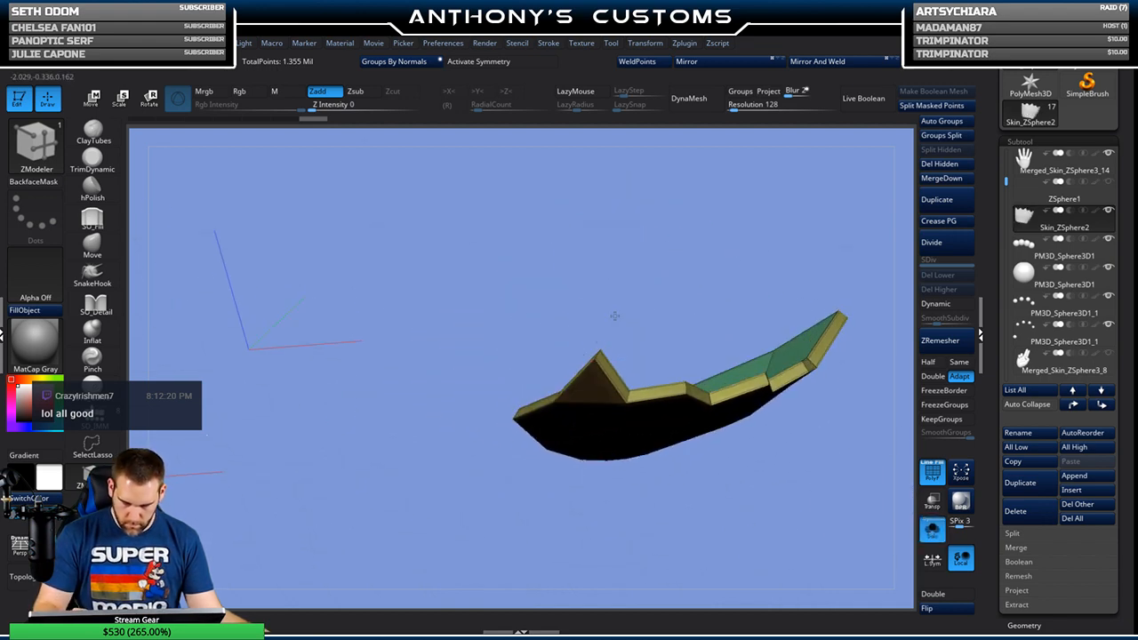
{"action": "key", "text": "space"}
{"action": "left_click", "coordinate": [503, 364]}
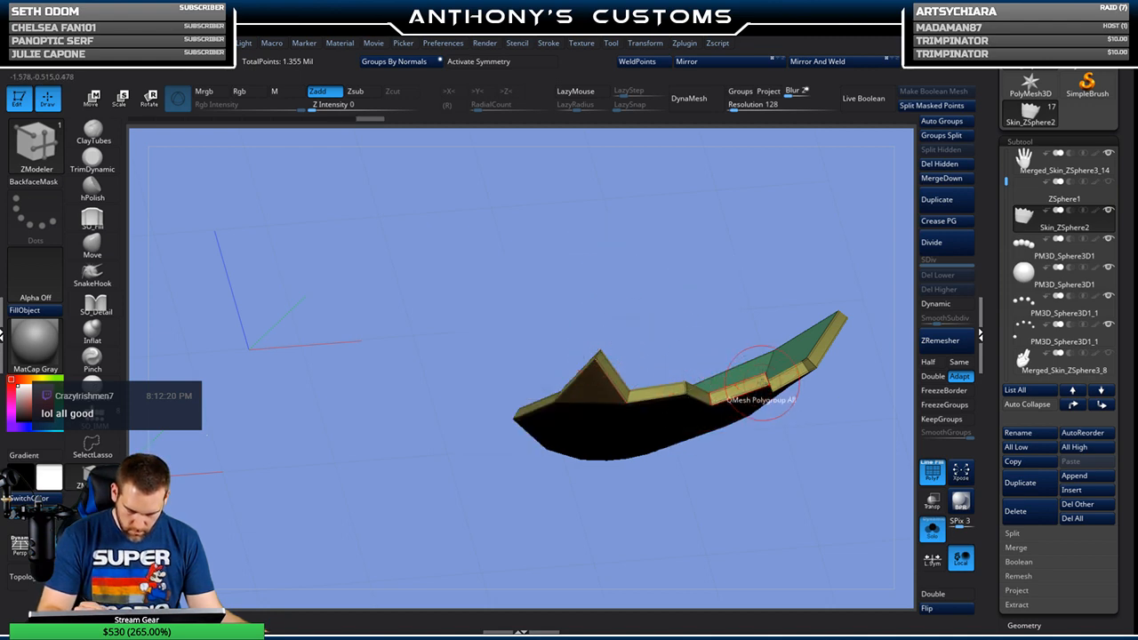
{"action": "left_click_drag", "start_coordinate": [829, 372], "coordinate": [612, 378]}
{"action": "left_click_drag", "start_coordinate": [689, 347], "coordinate": [745, 359]}
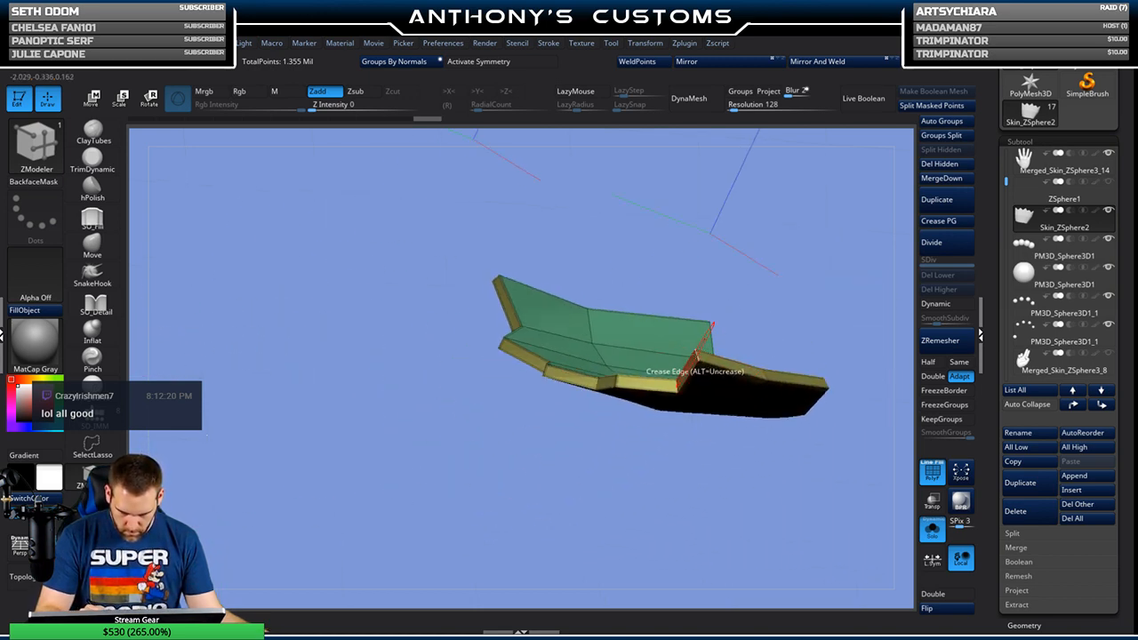
{"action": "left_click_drag", "start_coordinate": [785, 308], "coordinate": [801, 297]}
{"action": "left_click_drag", "start_coordinate": [793, 358], "coordinate": [769, 227]}
{"action": "left_click_drag", "start_coordinate": [787, 358], "coordinate": [633, 311]}
{"action": "left_click_drag", "start_coordinate": [683, 390], "coordinate": [679, 354]}
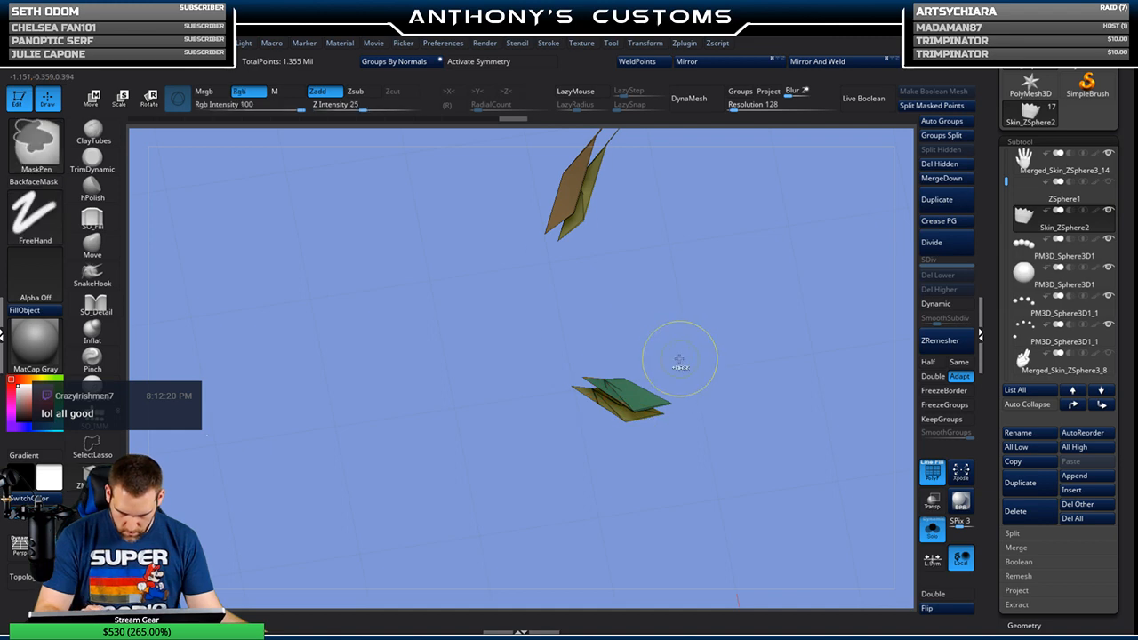
{"action": "key", "text": "ctrl+z"}
{"action": "left_click_drag", "start_coordinate": [683, 327], "coordinate": [804, 401]}
Step: Mask everything except the shell's peak between the ring and pinky knuckles, move that peak slightly outward and clear the mask
{"action": "left_click", "coordinate": [932, 532]}
{"action": "left_click", "coordinate": [932, 531]}
{"action": "mouse_move", "coordinate": [899, 509]}
{"action": "left_mouse_down"}
{"action": "mouse_move", "coordinate": [809, 500]}
{"action": "mouse_move", "coordinate": [783, 526]}
{"action": "left_mouse_up"}
{"action": "mouse_move", "coordinate": [701, 224]}
{"action": "left_mouse_down", "text": "ctrl"}
{"action": "mouse_move", "coordinate": [658, 248]}
{"action": "mouse_move", "coordinate": [685, 242]}
{"action": "left_mouse_up", "text": "ctrl"}
{"action": "left_click", "coordinate": [820, 214], "text": "ctrl"}
{"action": "key", "text": "w"}
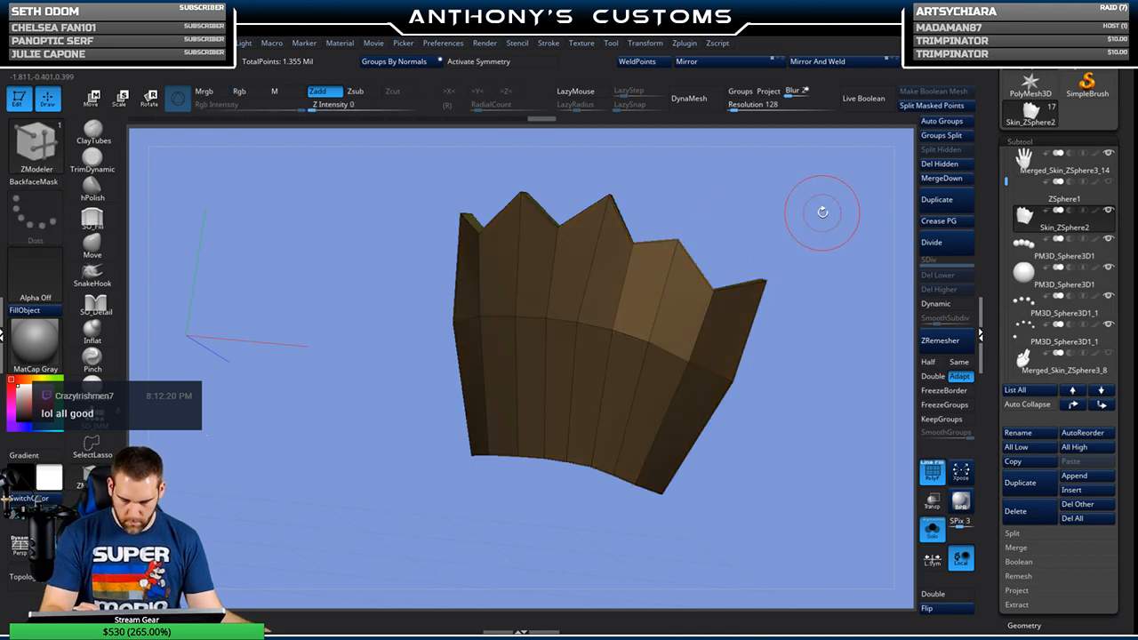
{"action": "left_click", "coordinate": [678, 239]}
{"action": "left_click_drag", "start_coordinate": [678, 239], "coordinate": [689, 223]}
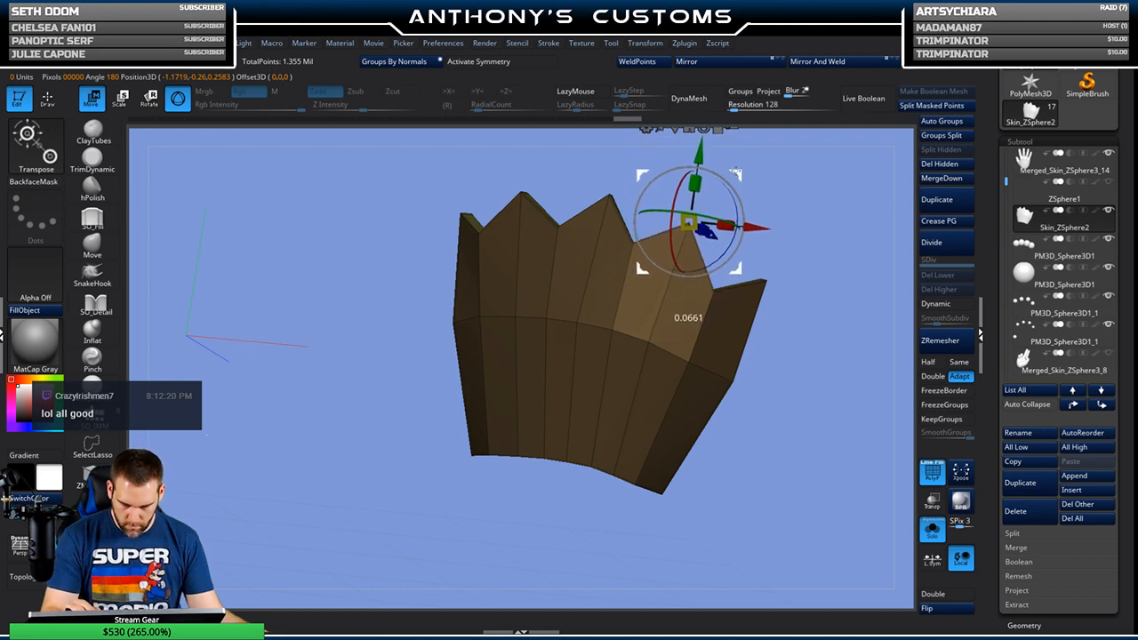
{"action": "left_click_drag", "start_coordinate": [690, 223], "coordinate": [691, 222]}
{"action": "key", "text": "q"}
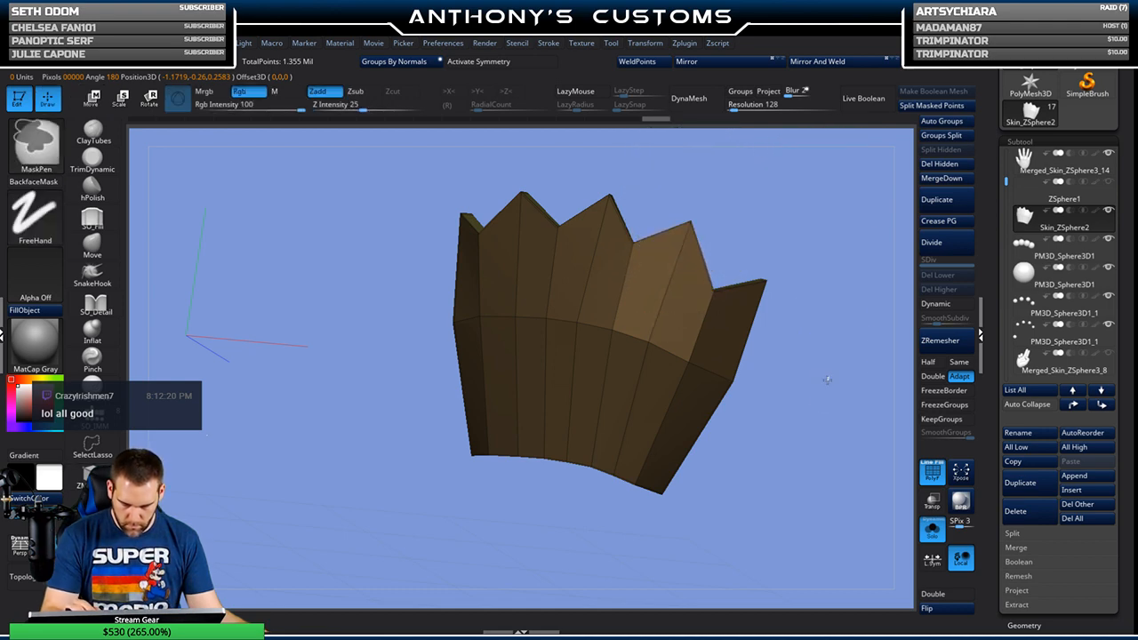
{"action": "left_click_drag", "start_coordinate": [828, 373], "coordinate": [846, 434], "text": "ctrl"}
Step: Activate Dynamic Subdiv on the shell with SmoothSubdiv 3 and show it together with the hand without polyframe
{"action": "left_click", "coordinate": [949, 305]}
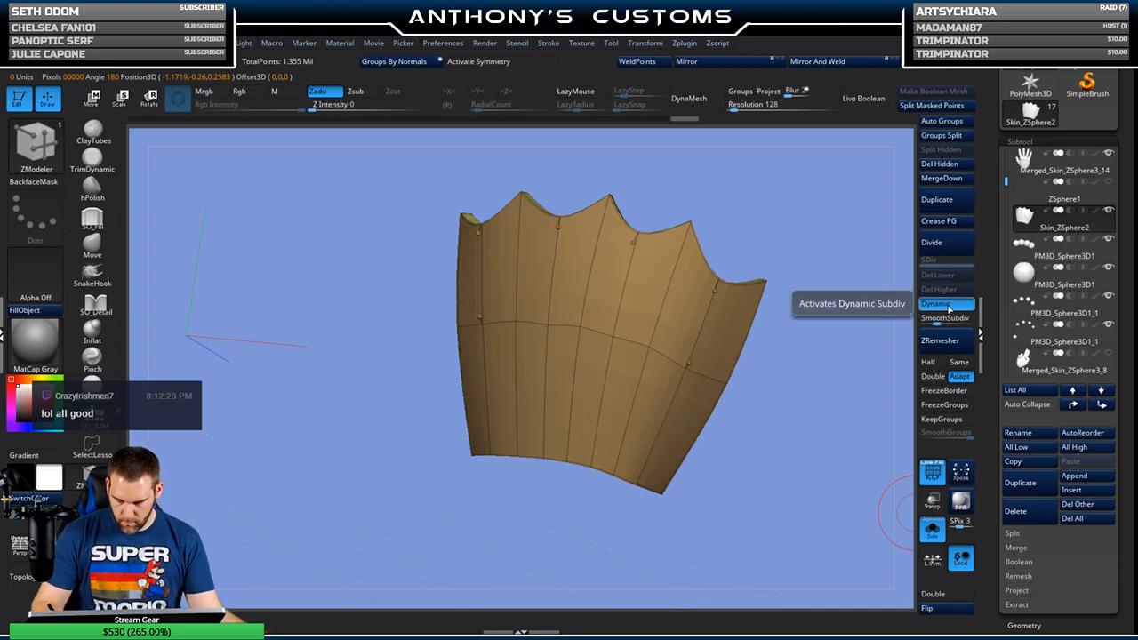
{"action": "left_click", "coordinate": [947, 319]}
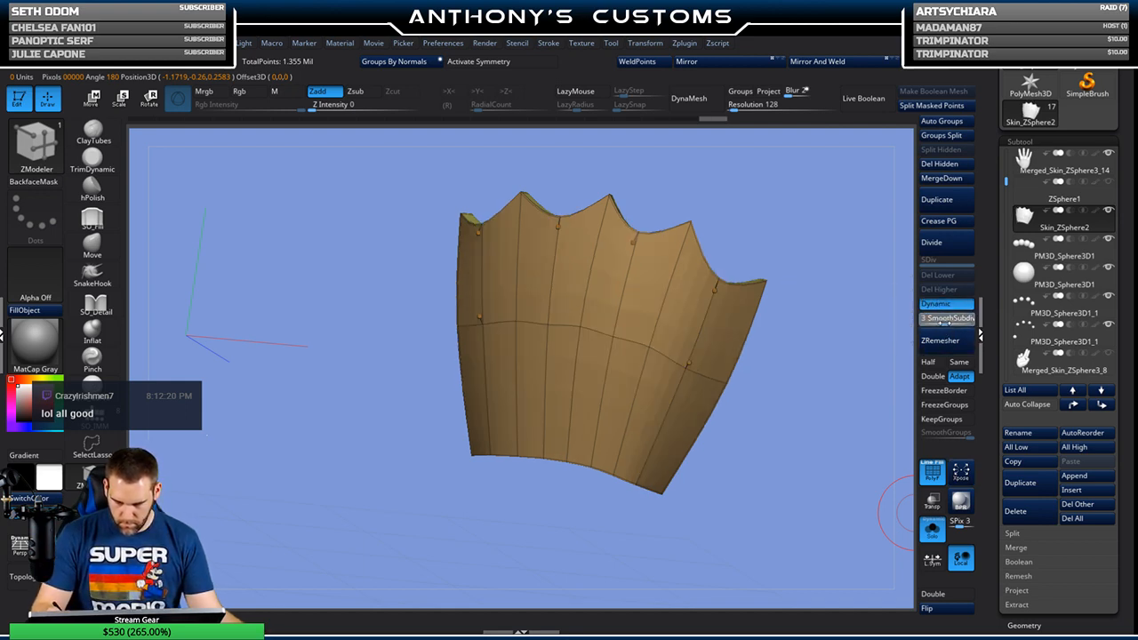
{"action": "left_click_drag", "start_coordinate": [788, 420], "coordinate": [803, 386]}
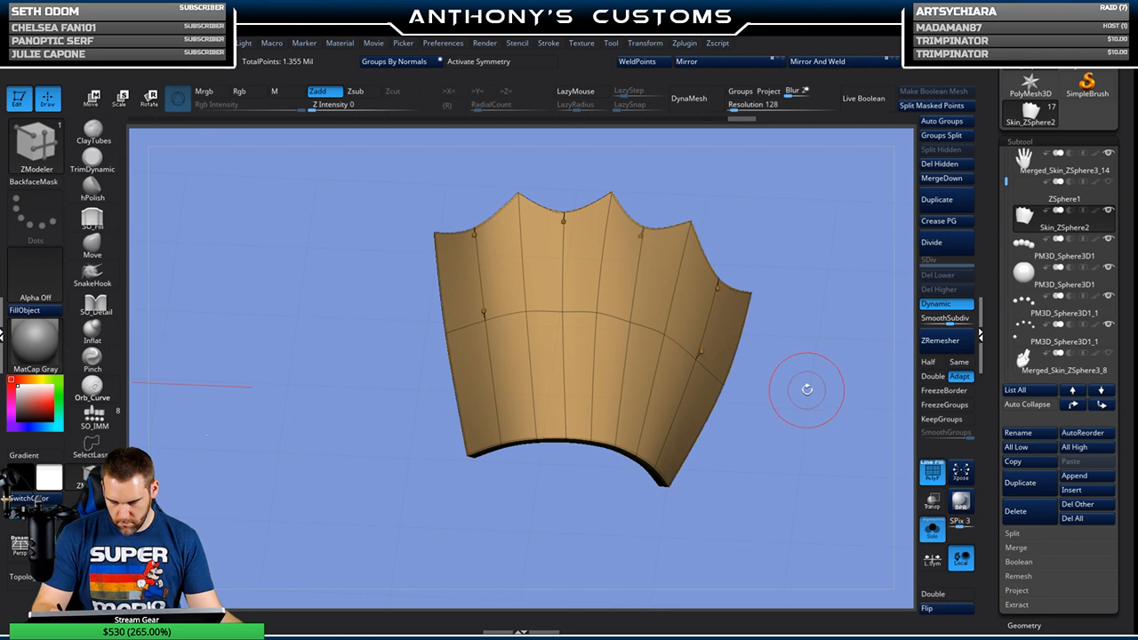
{"action": "left_click_drag", "start_coordinate": [796, 436], "coordinate": [818, 377]}
{"action": "left_click", "coordinate": [932, 531]}
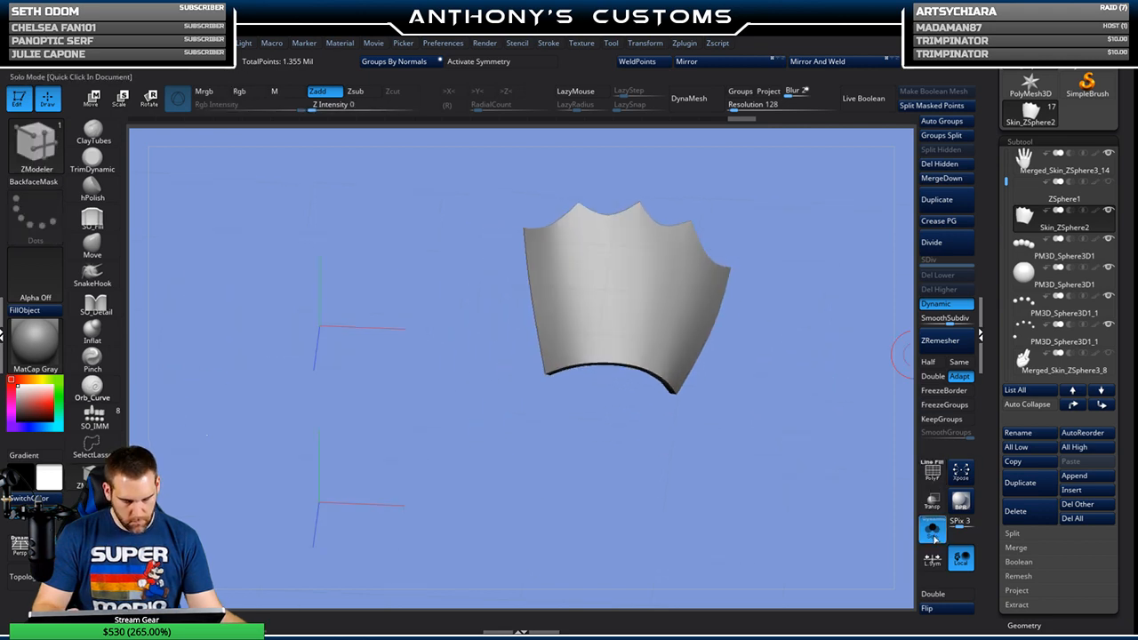
{"action": "left_click_drag", "start_coordinate": [892, 494], "coordinate": [811, 402]}
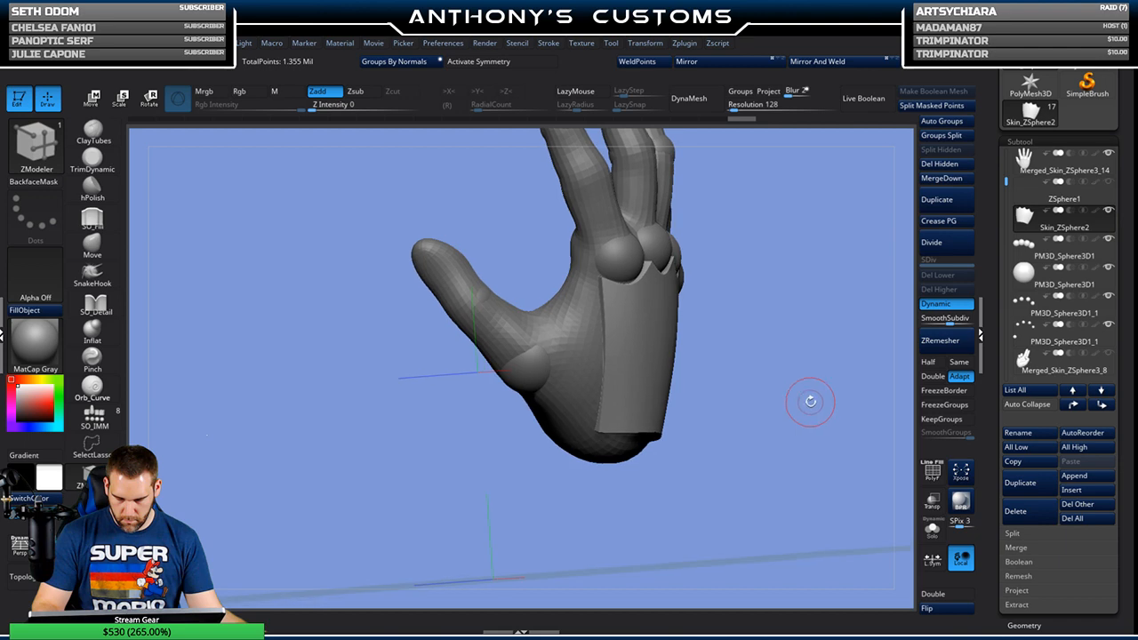
Step: Select the ZSphere1 subtool and delete its existing topology mesh while staying in topology editing
{"action": "left_click", "coordinate": [586, 362], "text": "alt"}
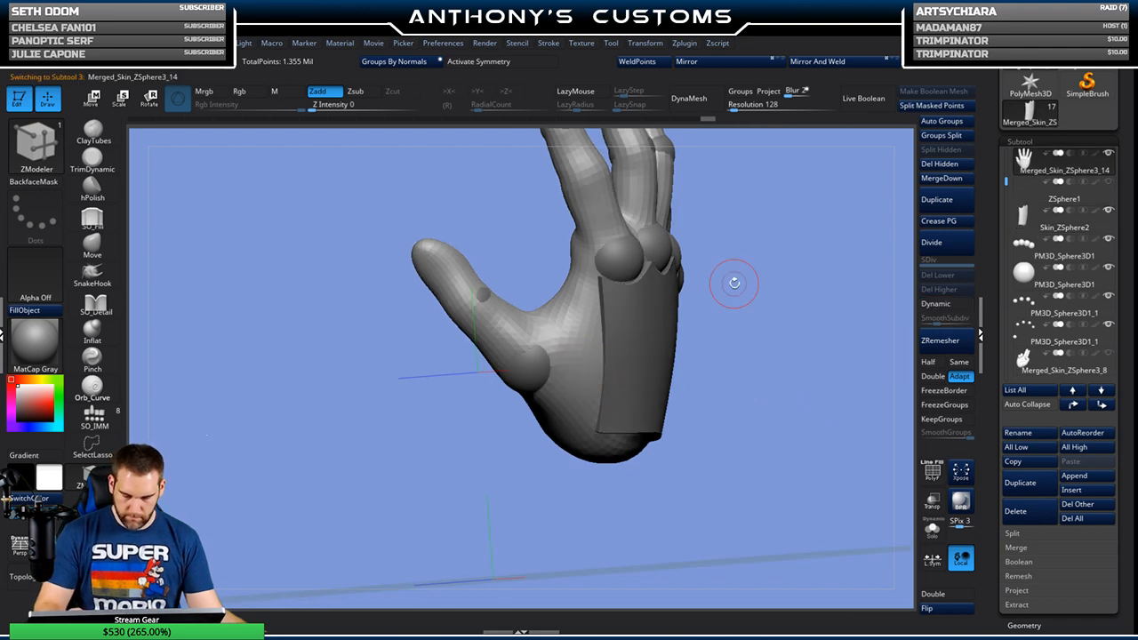
{"action": "left_click", "coordinate": [1079, 201]}
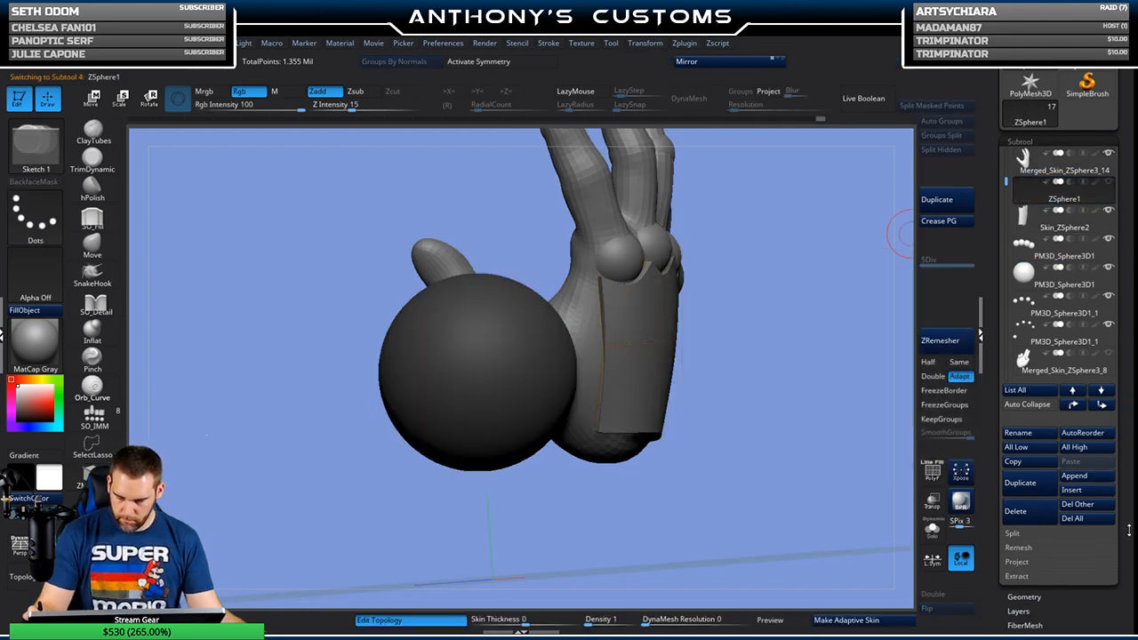
{"action": "scroll", "coordinate": [1129, 530], "scroll_direction": "down", "scroll_amount": 5}
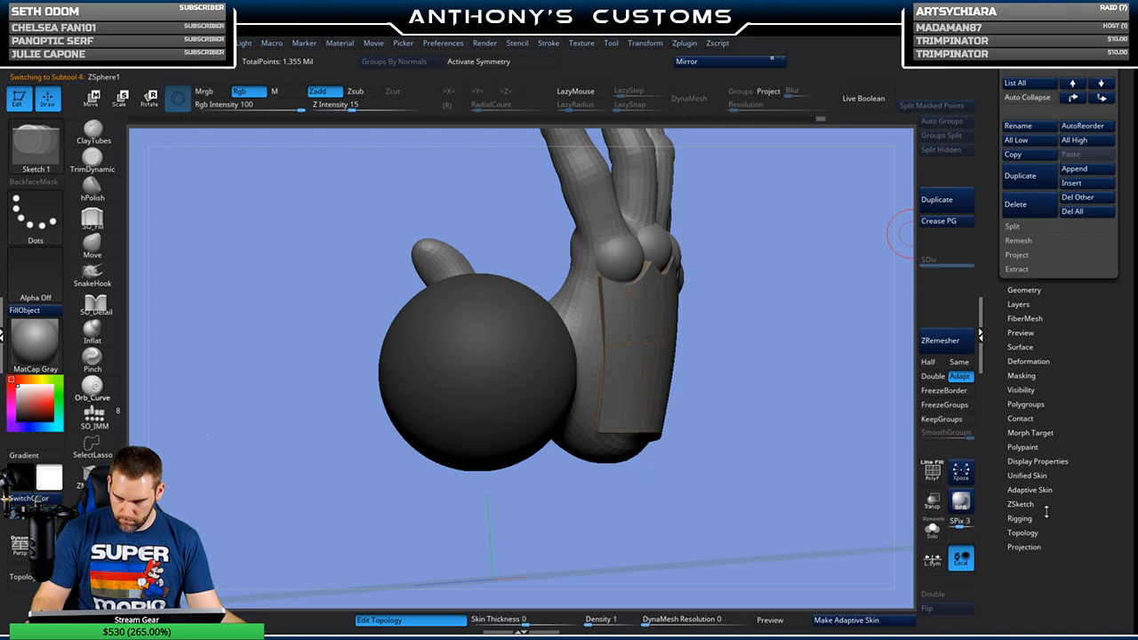
{"action": "left_click", "coordinate": [1022, 533]}
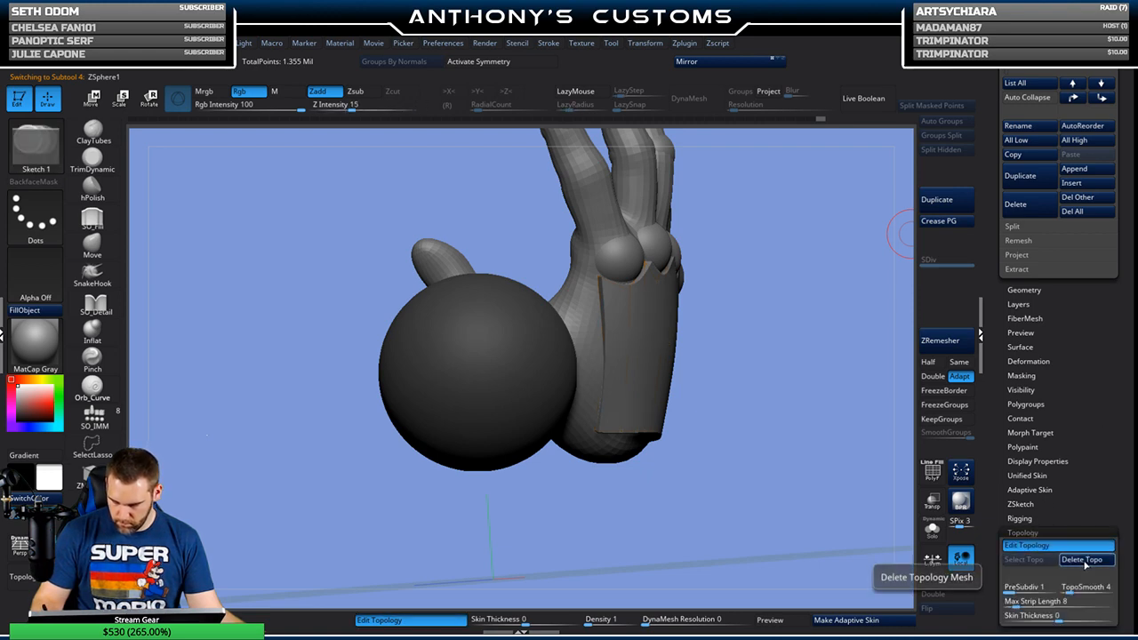
{"action": "left_click_drag", "start_coordinate": [1082, 478], "coordinate": [1070, 423]}
Step: Draw the first topology edges beside and below the joint sphere at the thumb's base
{"action": "left_click_drag", "start_coordinate": [830, 375], "coordinate": [770, 421]}
{"action": "mouse_move", "coordinate": [494, 503]}
{"action": "left_mouse_down", "text": "alt"}
{"action": "mouse_move", "coordinate": [482, 438]}
{"action": "mouse_move", "coordinate": [501, 500]}
{"action": "left_mouse_up", "text": "alt"}
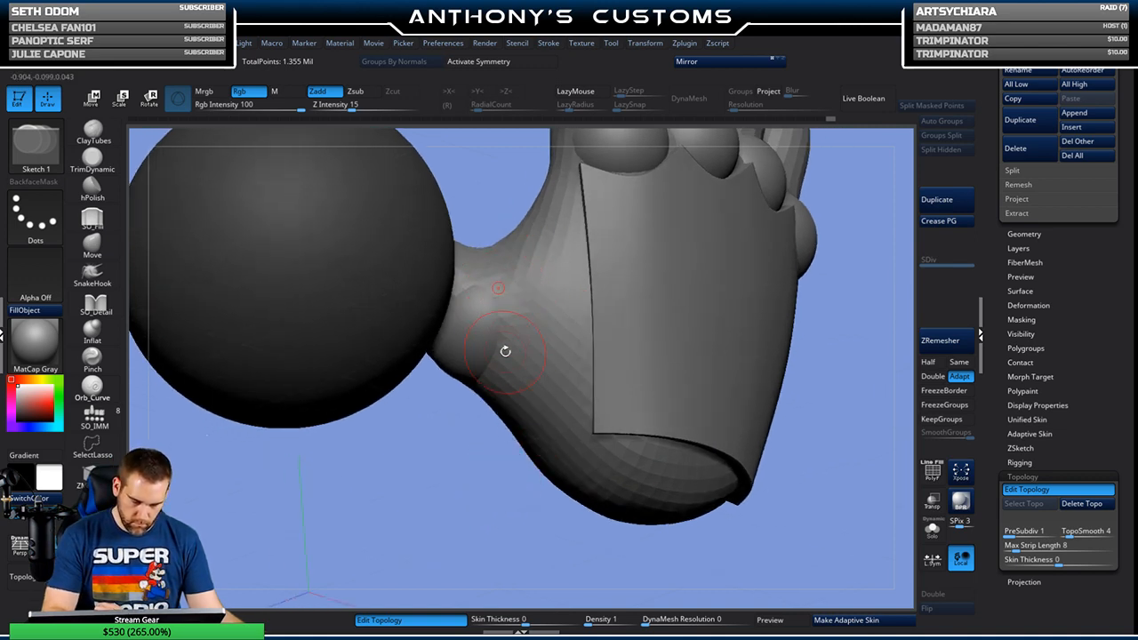
{"action": "left_click_drag", "start_coordinate": [478, 503], "coordinate": [463, 356]}
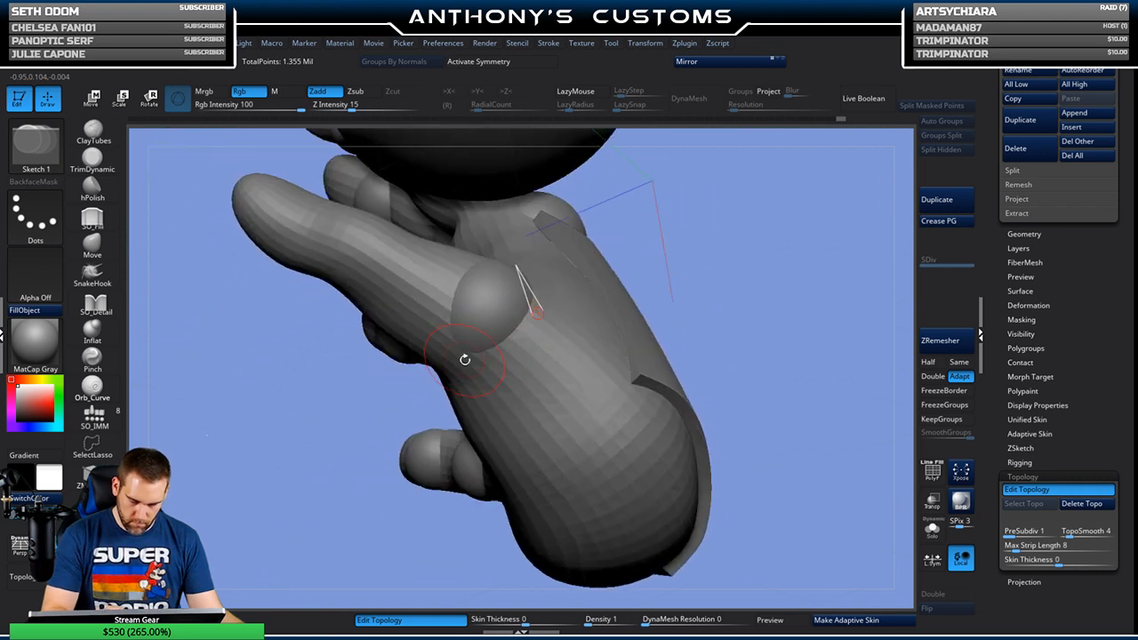
{"action": "left_click", "coordinate": [464, 359]}
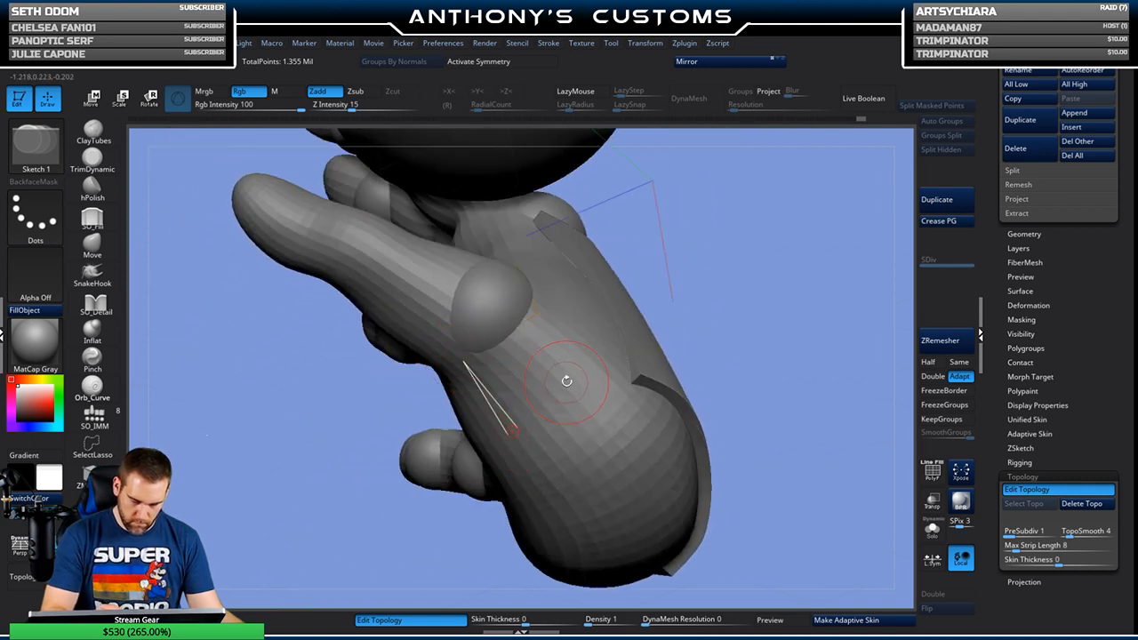
Step: Add topology points between the thumb's base joint and the back-of-hand shell, connecting them into quads
{"action": "left_click_drag", "start_coordinate": [768, 259], "coordinate": [712, 283]}
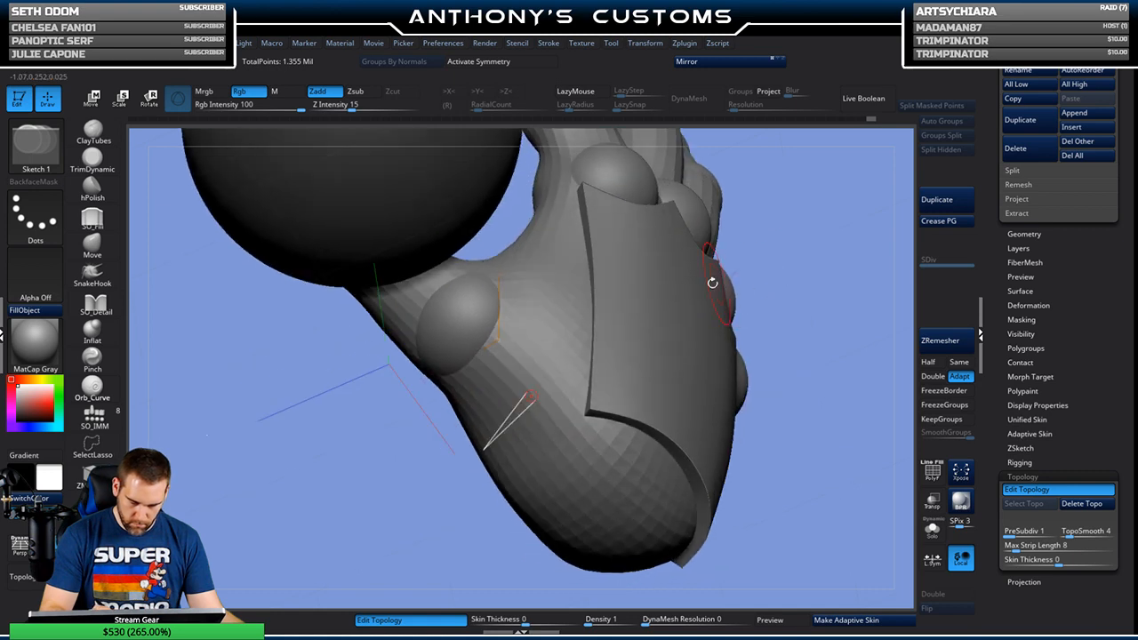
{"action": "left_click_drag", "start_coordinate": [725, 233], "coordinate": [785, 244]}
{"action": "left_click", "coordinate": [553, 351]}
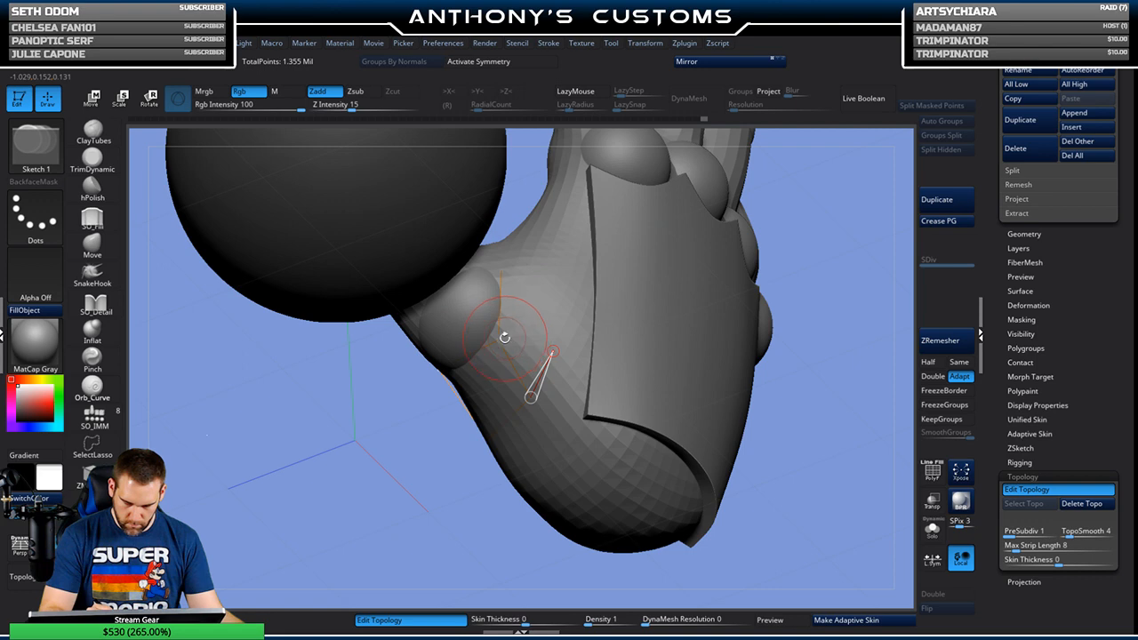
{"action": "left_click", "coordinate": [553, 267]}
{"action": "left_click", "coordinate": [500, 270]}
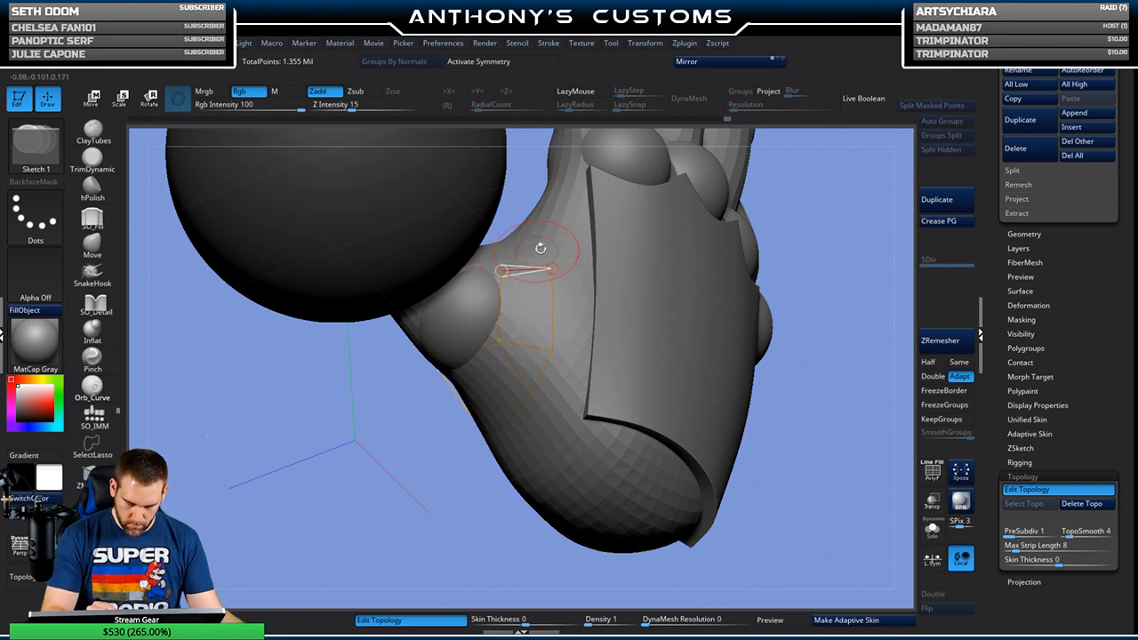
Step: Extend the topology with another quad toward the web between thumb and index finger
{"action": "left_click_drag", "start_coordinate": [838, 190], "coordinate": [847, 307]}
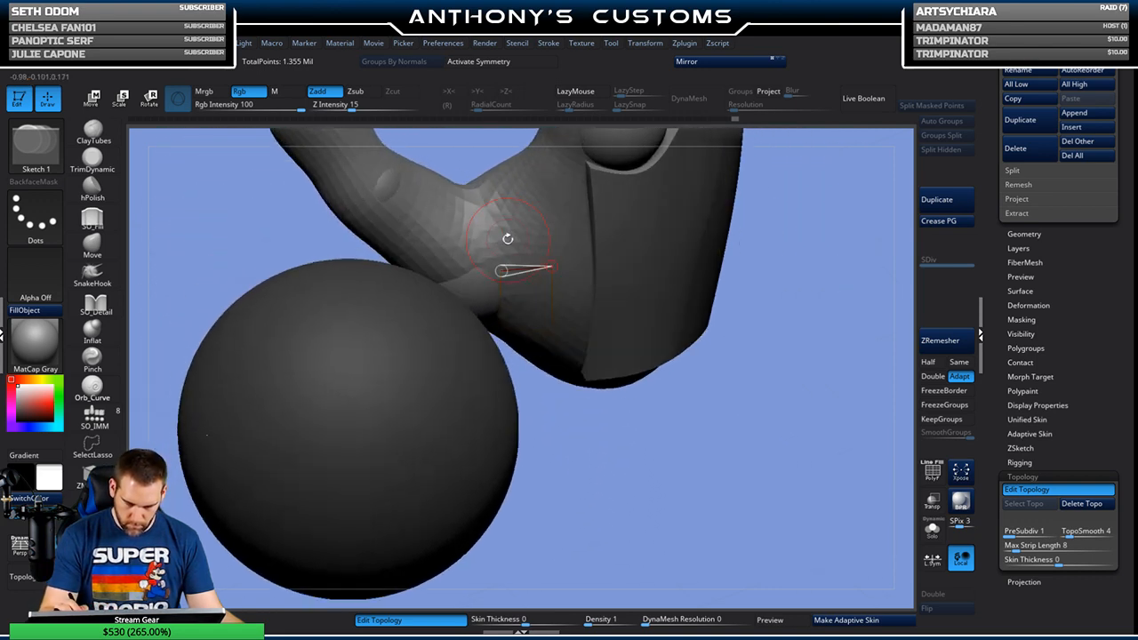
{"action": "left_click", "coordinate": [546, 209]}
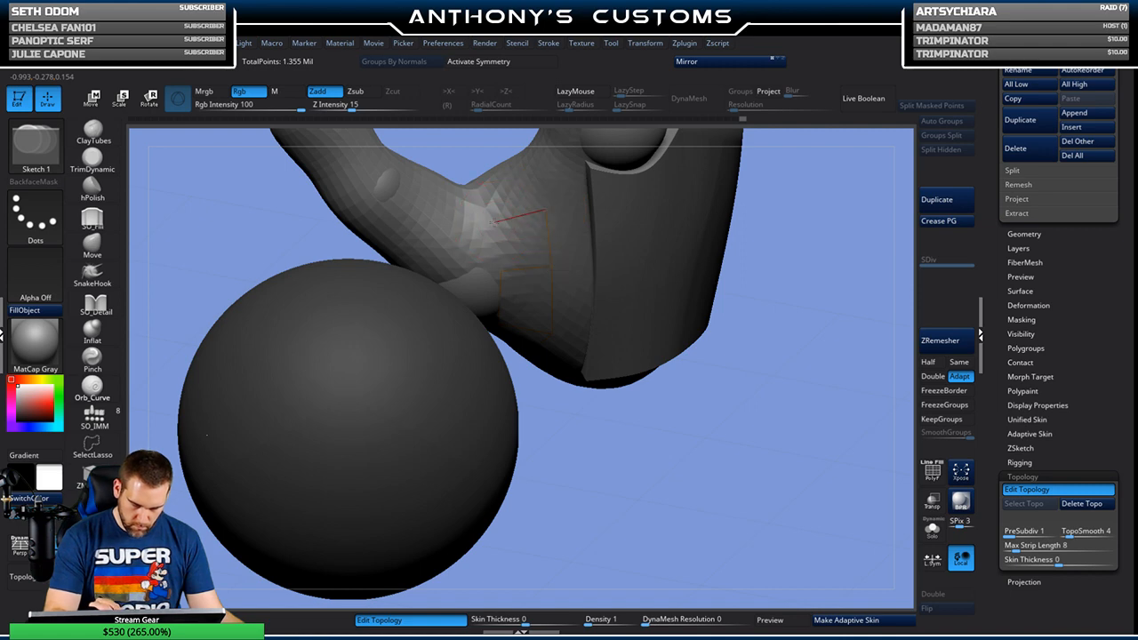
{"action": "left_click", "coordinate": [493, 222]}
{"action": "left_click_drag", "start_coordinate": [767, 338], "coordinate": [777, 382]}
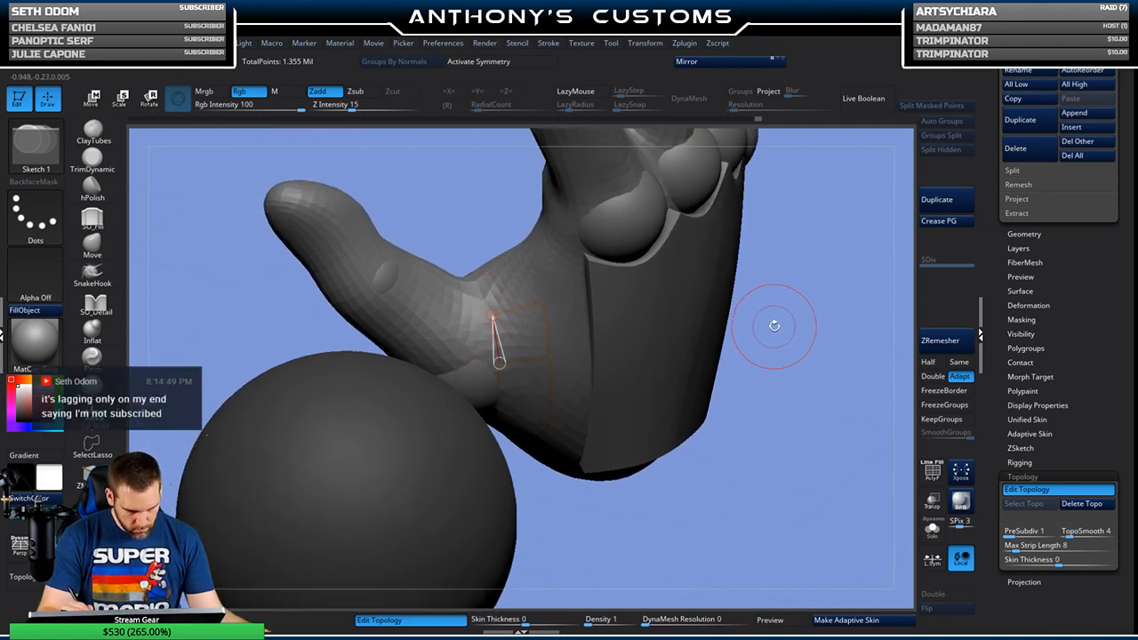
Step: Extend the topology from the thumb web onto the palm side with edges around the thumb's base
{"action": "mouse_move", "coordinate": [790, 275]}
{"action": "left_mouse_down"}
{"action": "mouse_move", "coordinate": [805, 323]}
{"action": "mouse_move", "coordinate": [744, 293]}
{"action": "left_mouse_up"}
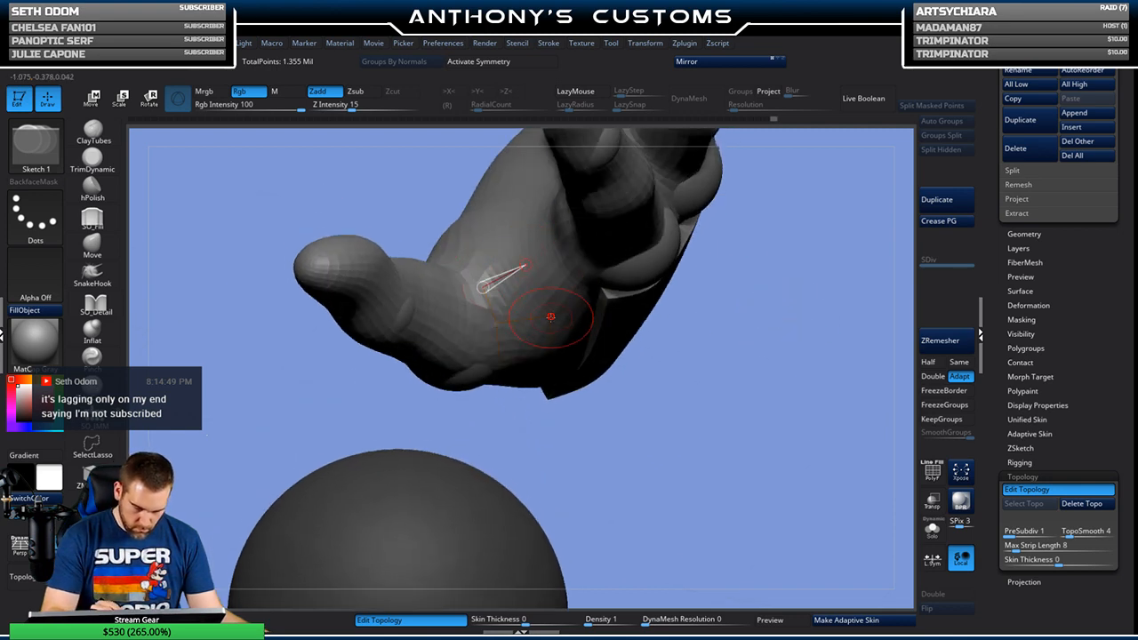
{"action": "right_click_drag", "start_coordinate": [550, 316], "coordinate": [612, 265]}
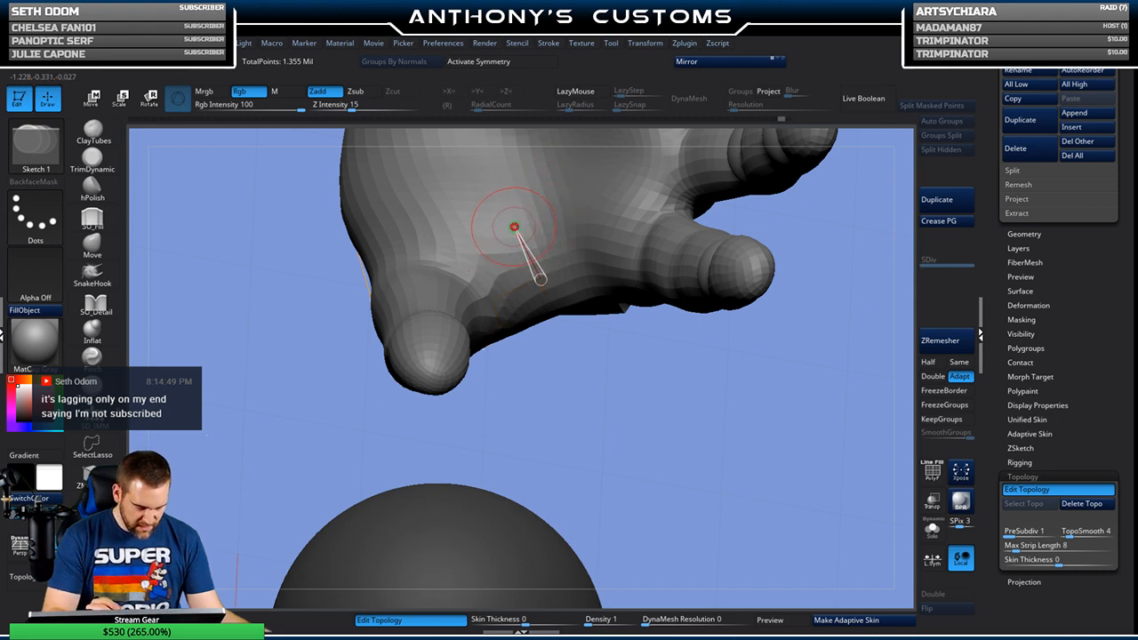
{"action": "right_click_drag", "start_coordinate": [522, 254], "coordinate": [847, 232]}
{"action": "right_click_drag", "start_coordinate": [770, 322], "coordinate": [763, 272]}
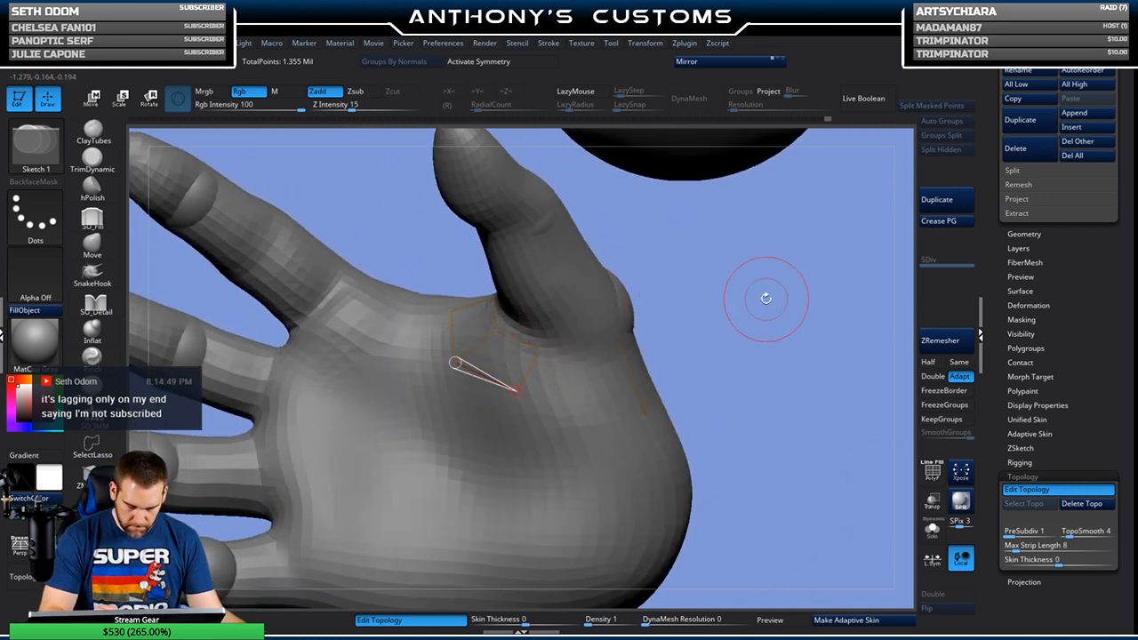
{"action": "right_click_drag", "start_coordinate": [766, 299], "coordinate": [653, 270]}
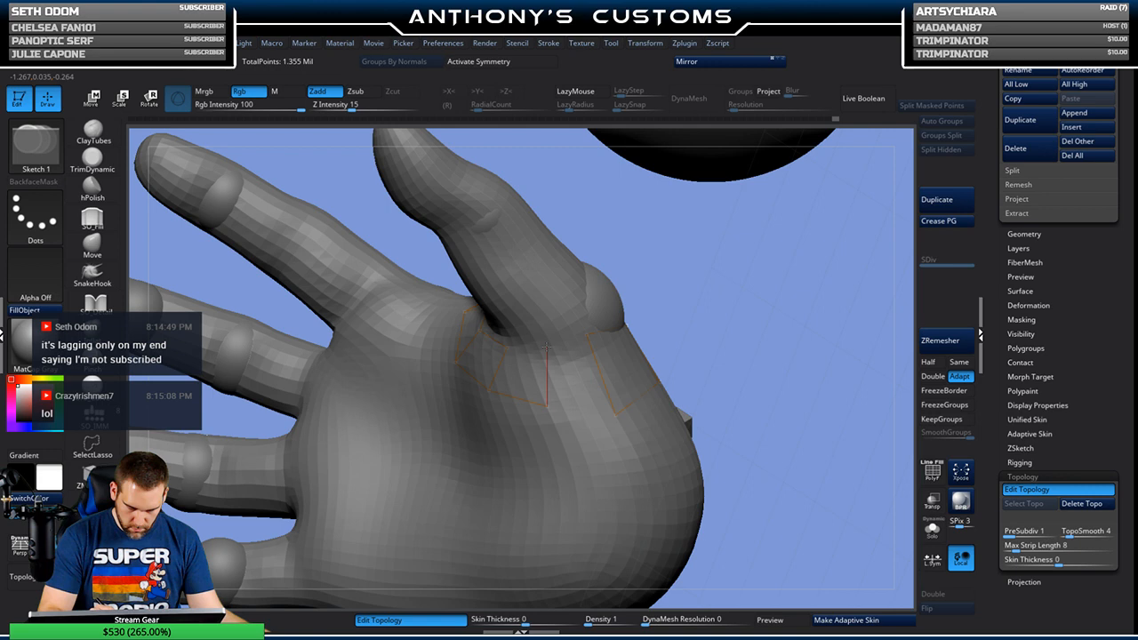
{"action": "mouse_move", "coordinate": [679, 266]}
{"action": "left_mouse_down"}
{"action": "mouse_move", "coordinate": [721, 262]}
{"action": "mouse_move", "coordinate": [704, 305]}
{"action": "left_mouse_up"}
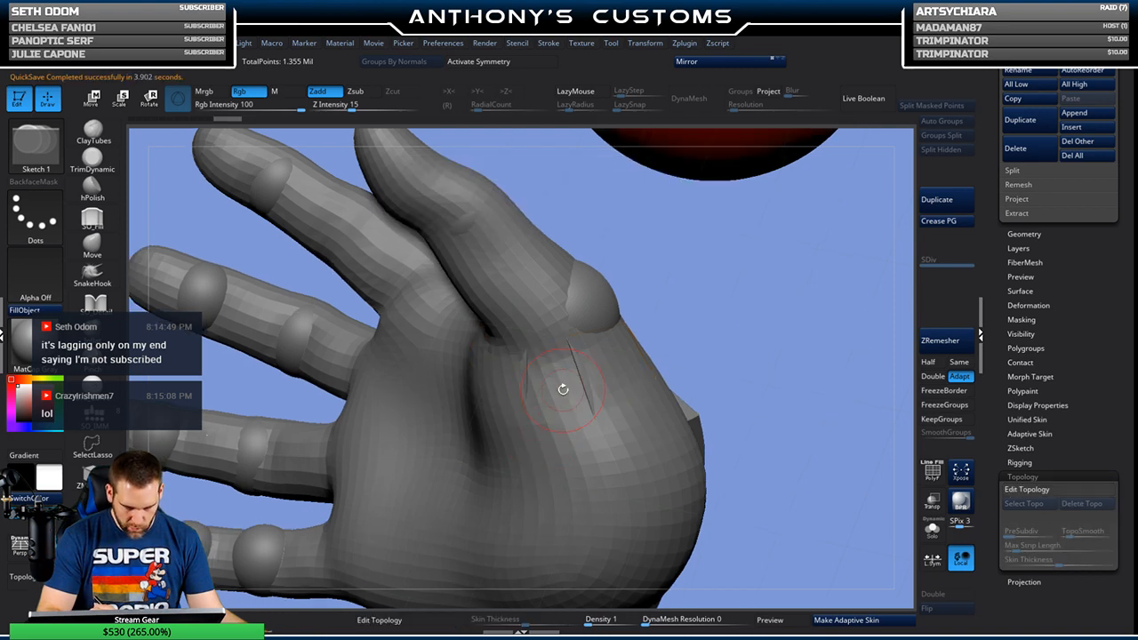
Step: Re-enable topology editing and connect the palm-side points into quads that close the band around the thumb's base
{"action": "left_click", "coordinate": [458, 620]}
{"action": "left_click_drag", "start_coordinate": [712, 317], "coordinate": [719, 282]}
{"action": "left_click_drag", "start_coordinate": [668, 316], "coordinate": [617, 342]}
{"action": "left_click", "coordinate": [602, 407]}
{"action": "mouse_move", "coordinate": [692, 355]}
{"action": "left_mouse_down"}
{"action": "mouse_move", "coordinate": [710, 345]}
{"action": "mouse_move", "coordinate": [528, 408]}
{"action": "left_mouse_up"}
Step: Move topology points on the palm side and near the web to even out the quads
{"action": "key", "text": "w"}
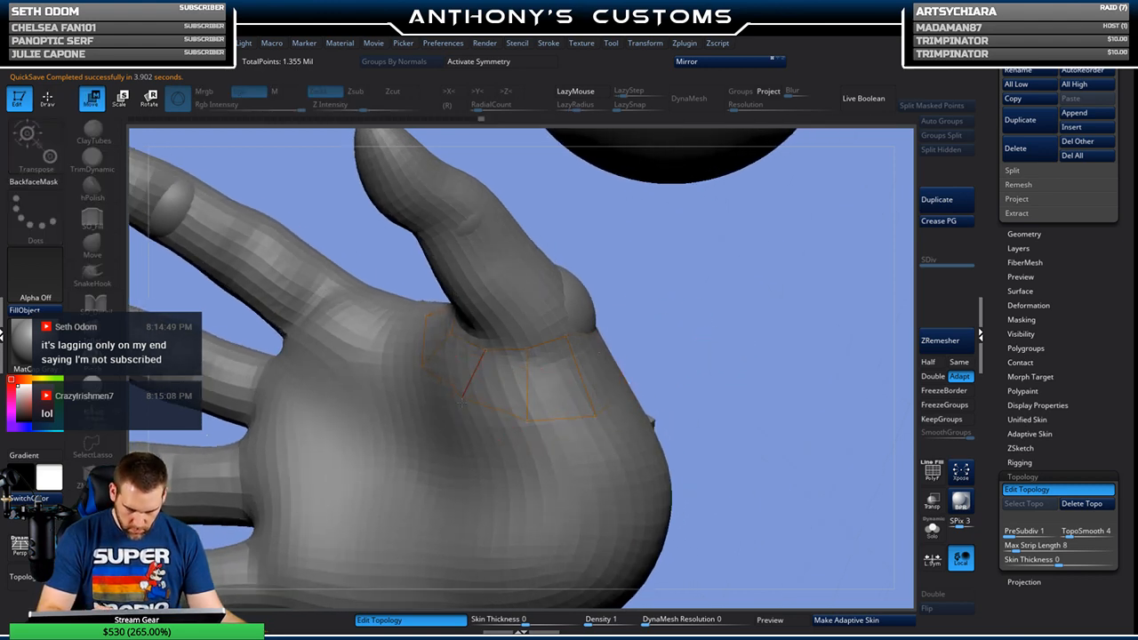
{"action": "left_click_drag", "start_coordinate": [683, 312], "coordinate": [721, 345]}
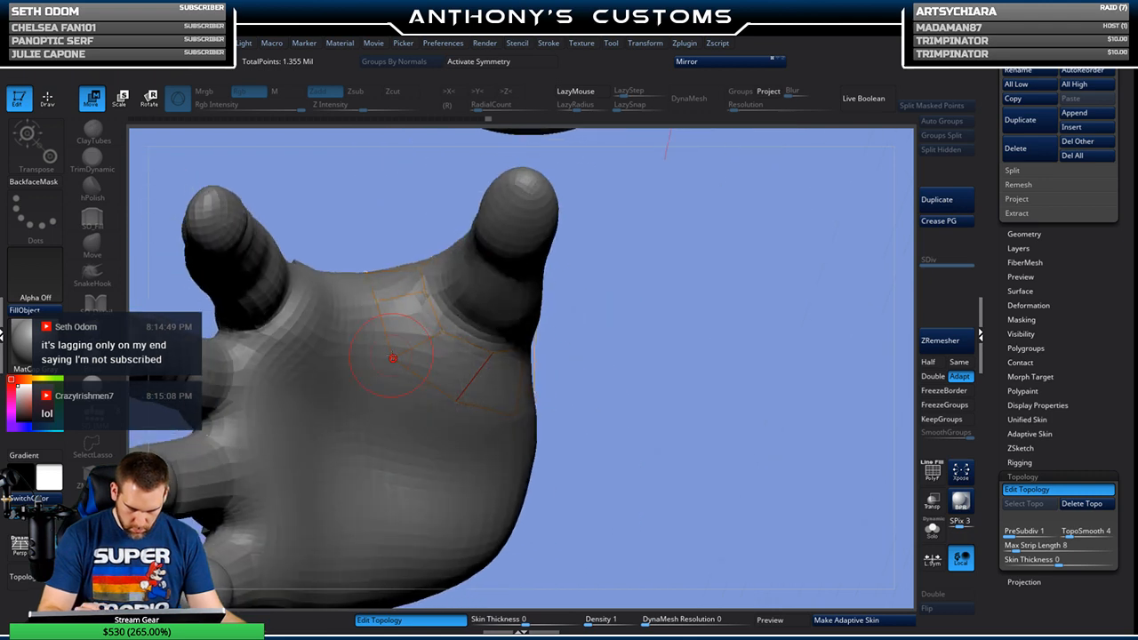
{"action": "left_click_drag", "start_coordinate": [399, 354], "coordinate": [402, 354]}
{"action": "left_click_drag", "start_coordinate": [611, 261], "coordinate": [637, 367]}
{"action": "left_click_drag", "start_coordinate": [359, 246], "coordinate": [364, 244]}
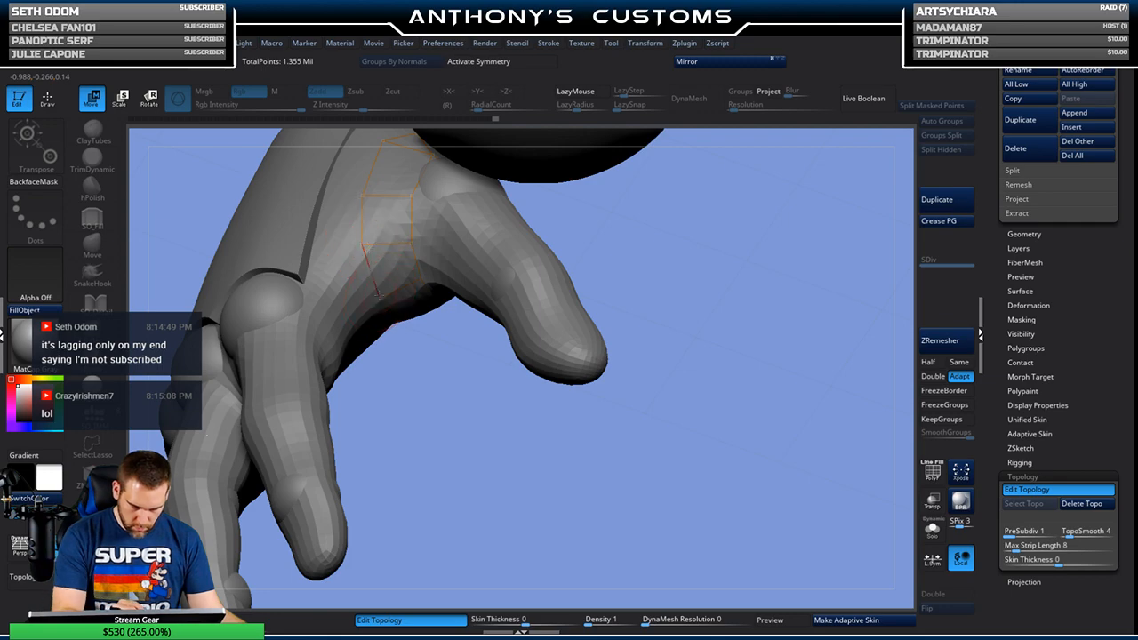
Step: Reposition the topology points beside and below the thumb's base joint sphere, lowering the band's bottom corner
{"action": "left_click_drag", "start_coordinate": [698, 391], "coordinate": [668, 347]}
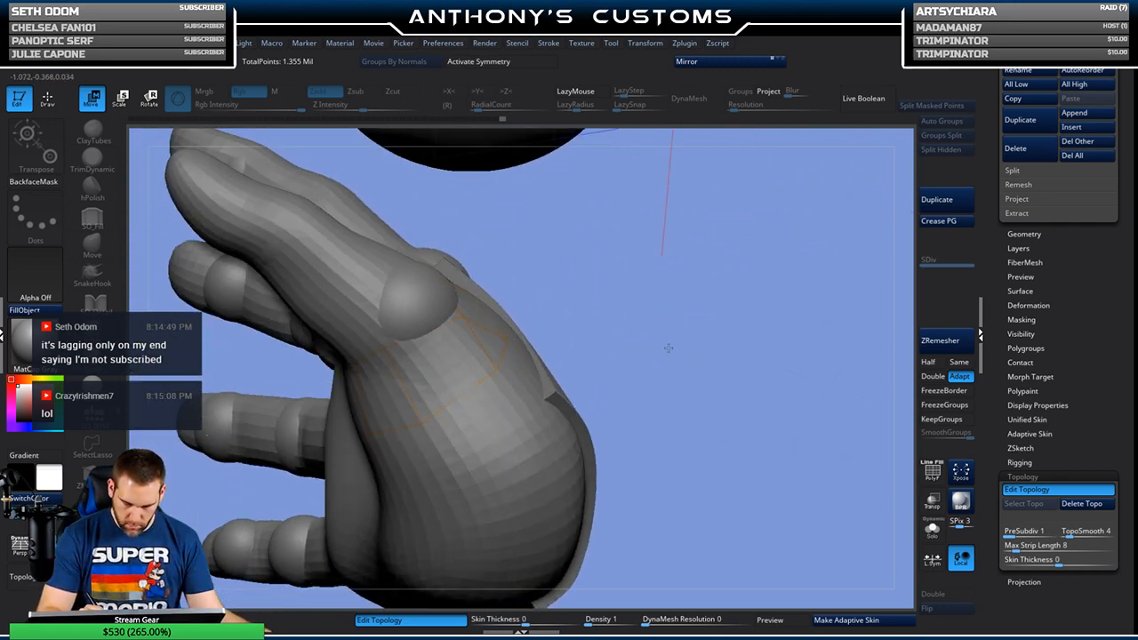
{"action": "mouse_move", "coordinate": [465, 319]}
{"action": "left_mouse_down"}
{"action": "mouse_move", "coordinate": [515, 267]}
{"action": "mouse_move", "coordinate": [640, 310]}
{"action": "mouse_move", "coordinate": [738, 262]}
{"action": "mouse_move", "coordinate": [834, 268]}
{"action": "left_mouse_up"}
{"action": "left_click_drag", "start_coordinate": [619, 283], "coordinate": [582, 235]}
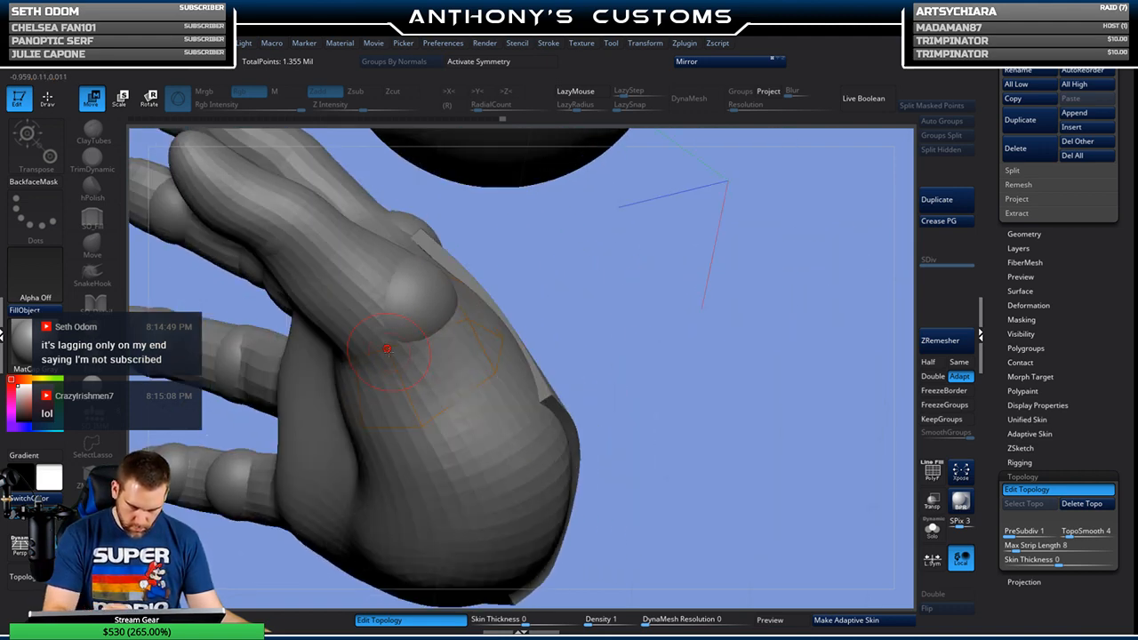
{"action": "left_click", "coordinate": [468, 321]}
{"action": "left_click_drag", "start_coordinate": [722, 279], "coordinate": [694, 296]}
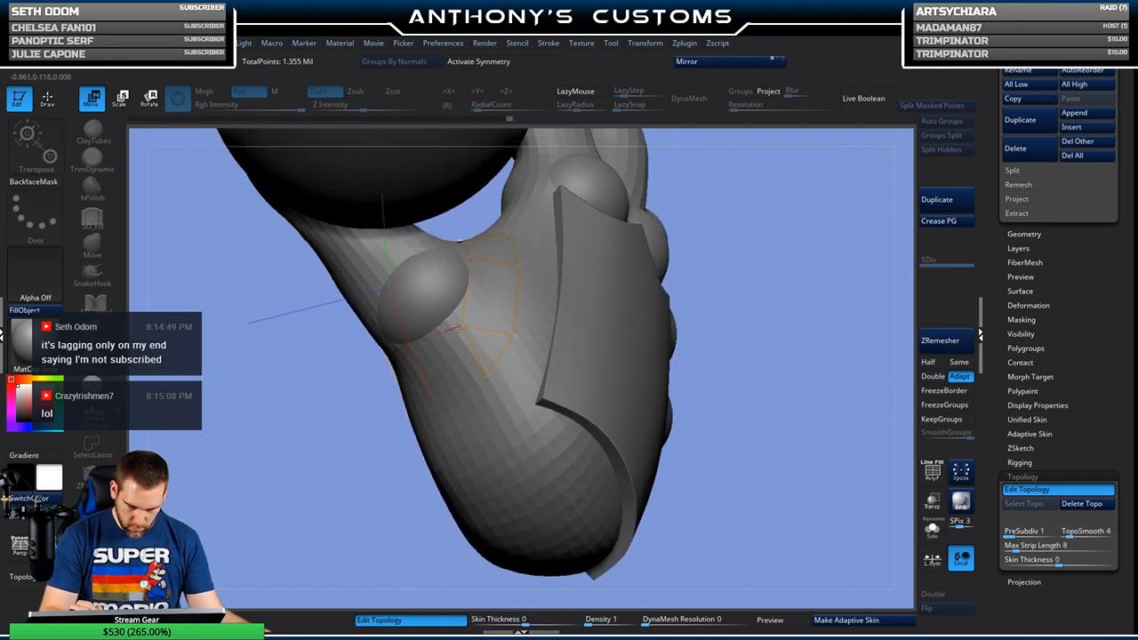
{"action": "left_click", "coordinate": [482, 379]}
{"action": "left_click", "coordinate": [480, 393]}
{"action": "mouse_move", "coordinate": [773, 264]}
{"action": "left_mouse_down"}
{"action": "mouse_move", "coordinate": [791, 240]}
{"action": "mouse_move", "coordinate": [815, 295]}
{"action": "mouse_move", "coordinate": [569, 298]}
{"action": "left_mouse_up"}
Step: Add a row of quads between the thumb band and the edge of the back-of-hand shell
{"action": "key", "text": "q"}
{"action": "left_click", "coordinate": [480, 394]}
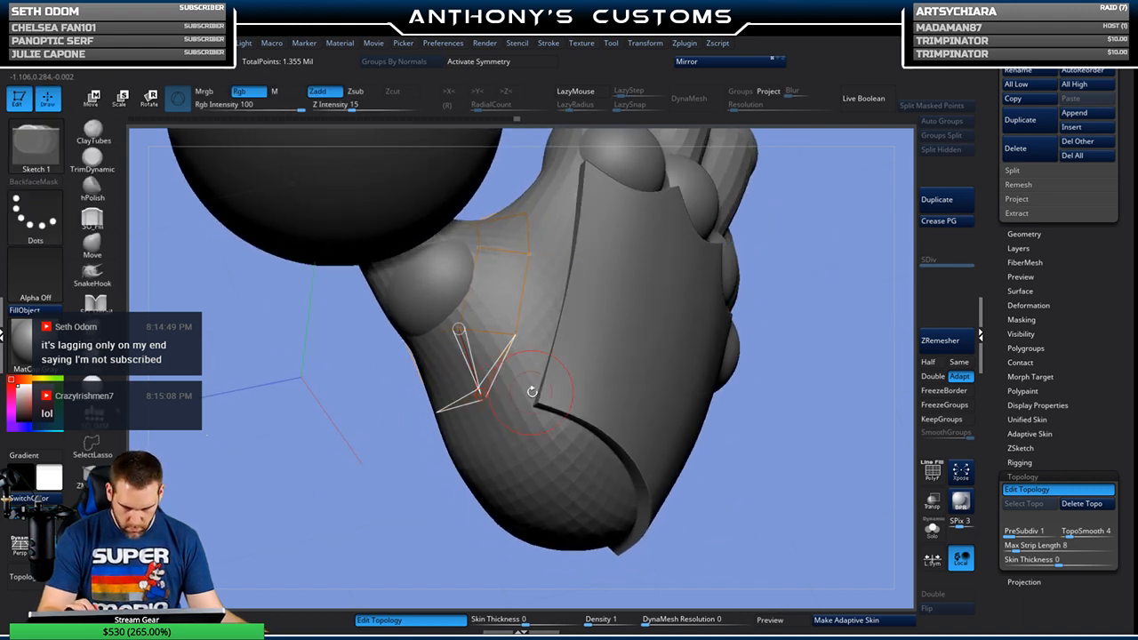
{"action": "left_click", "coordinate": [526, 402]}
{"action": "left_click", "coordinate": [542, 338]}
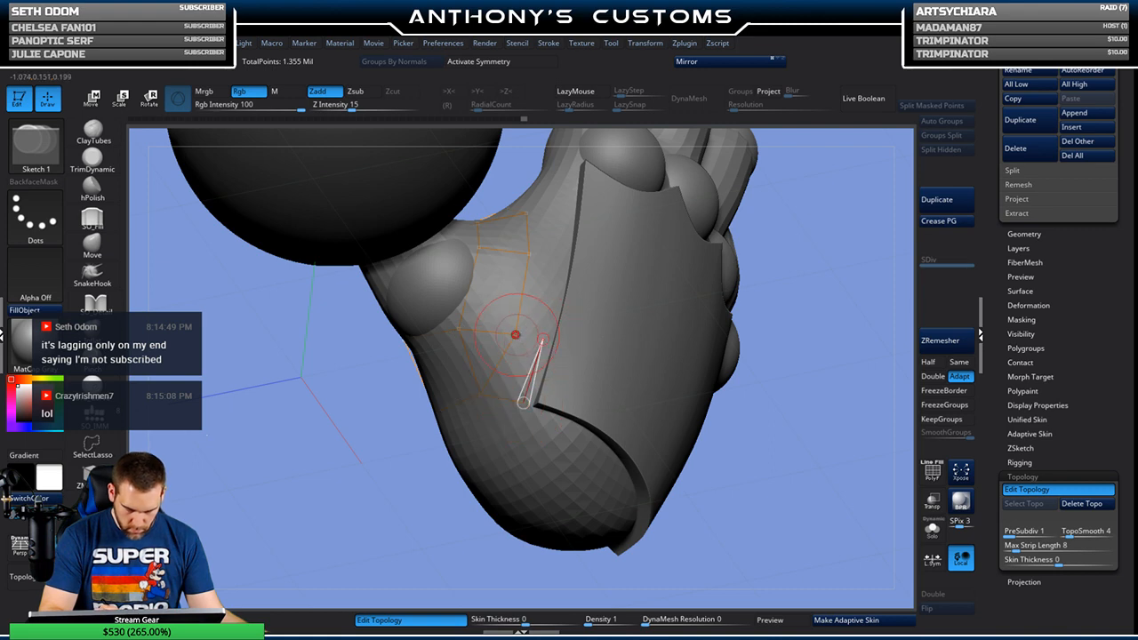
{"action": "left_click", "coordinate": [529, 254]}
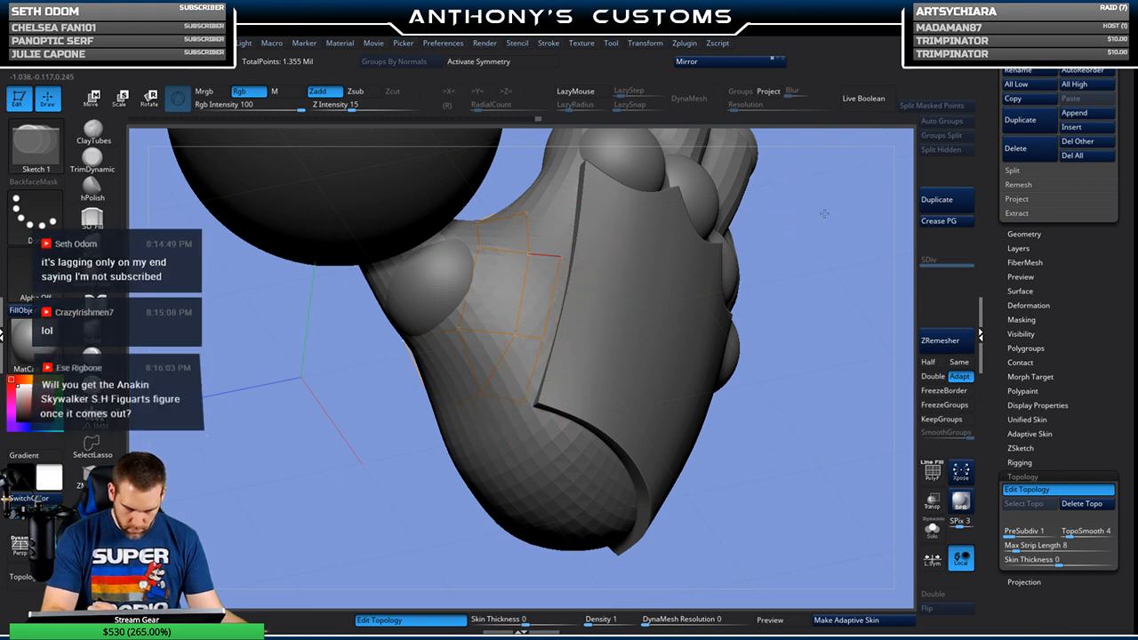
{"action": "left_click_drag", "start_coordinate": [826, 208], "coordinate": [691, 173]}
{"action": "left_click_drag", "start_coordinate": [785, 185], "coordinate": [588, 196]}
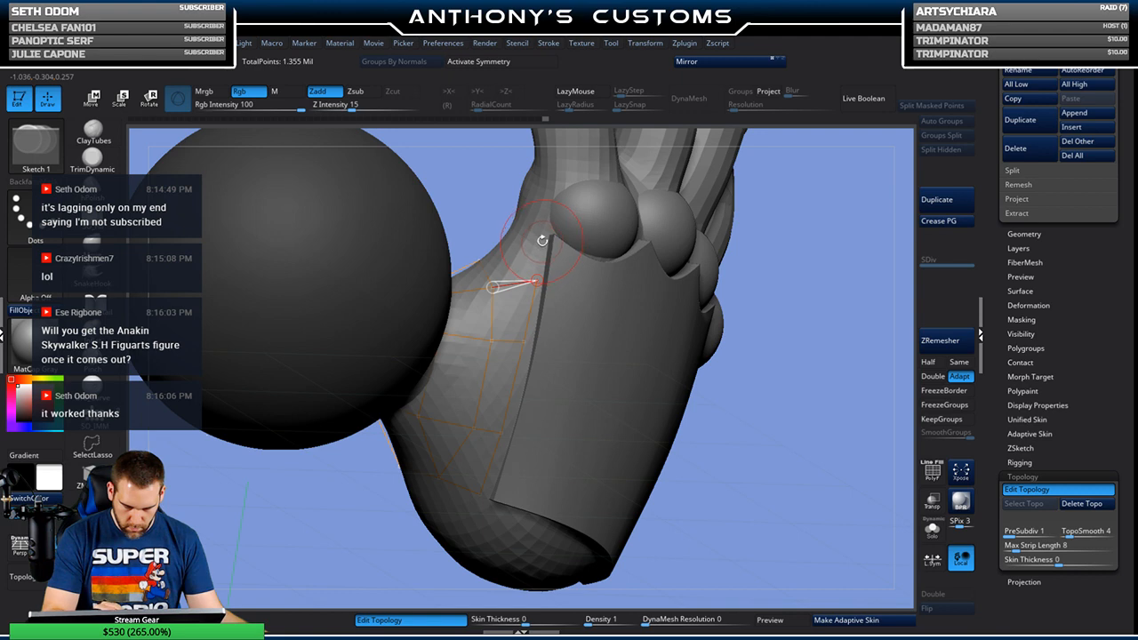
{"action": "mouse_move", "coordinate": [778, 205]}
{"action": "left_mouse_down"}
{"action": "mouse_move", "coordinate": [829, 302]}
{"action": "mouse_move", "coordinate": [806, 264]}
{"action": "mouse_move", "coordinate": [818, 264]}
{"action": "mouse_move", "coordinate": [813, 253]}
{"action": "mouse_move", "coordinate": [826, 303]}
{"action": "mouse_move", "coordinate": [783, 267]}
{"action": "mouse_move", "coordinate": [762, 261]}
{"action": "mouse_move", "coordinate": [763, 271]}
{"action": "mouse_move", "coordinate": [775, 223]}
{"action": "left_mouse_up"}
Step: Move the outer topology points on the web and palm sides to smooth the thumb band's outline
{"action": "key", "text": "w"}
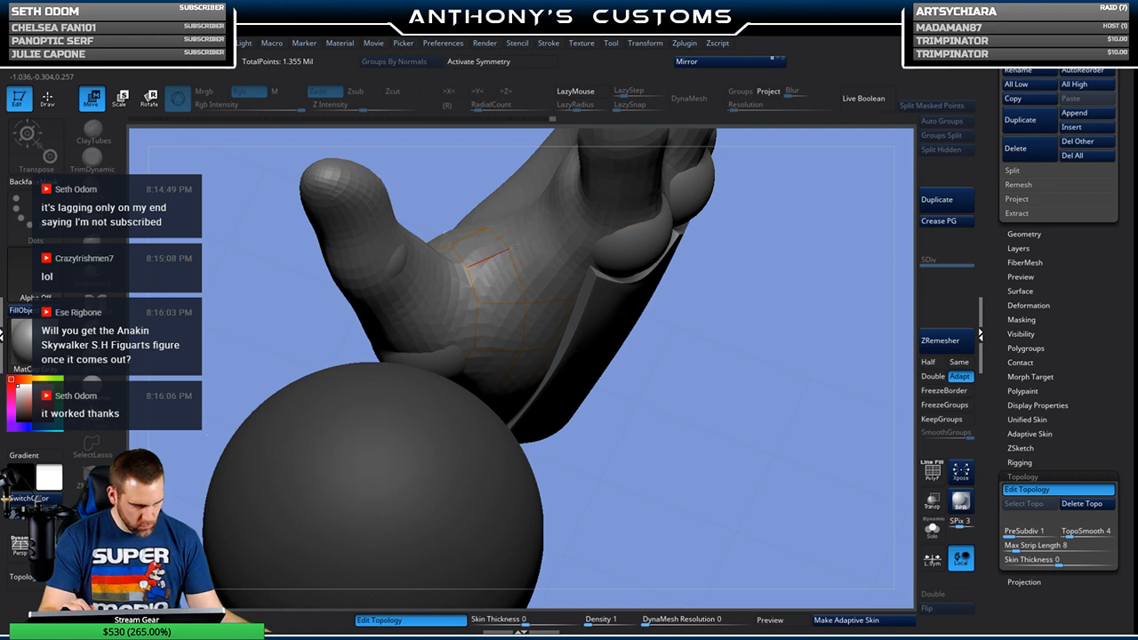
{"action": "left_click_drag", "start_coordinate": [724, 223], "coordinate": [725, 329]}
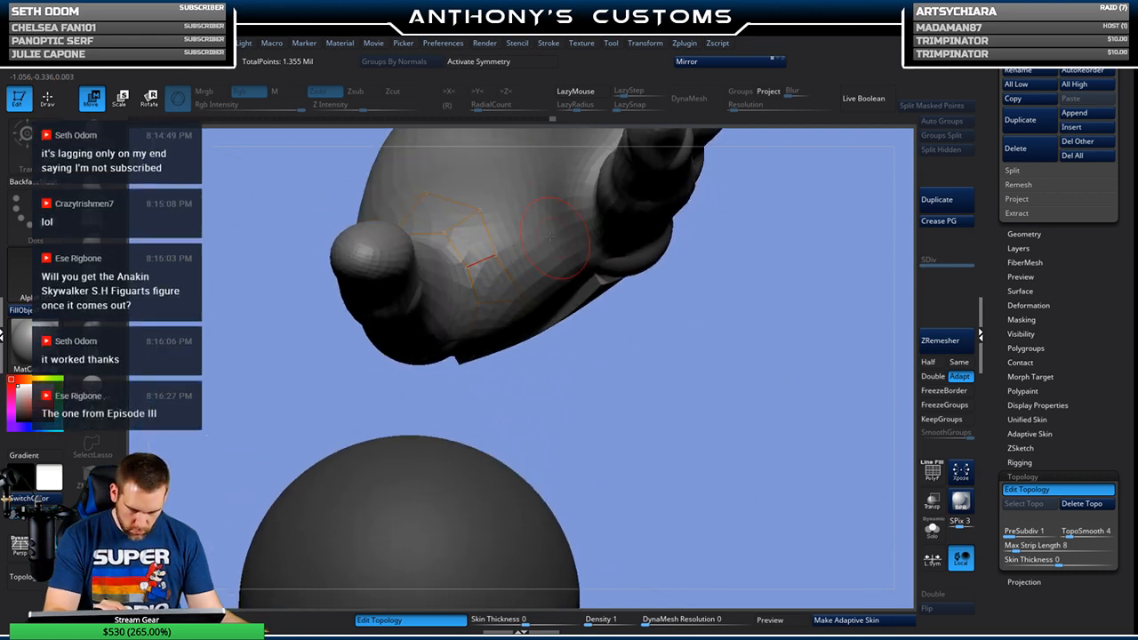
{"action": "left_click_drag", "start_coordinate": [656, 300], "coordinate": [776, 476]}
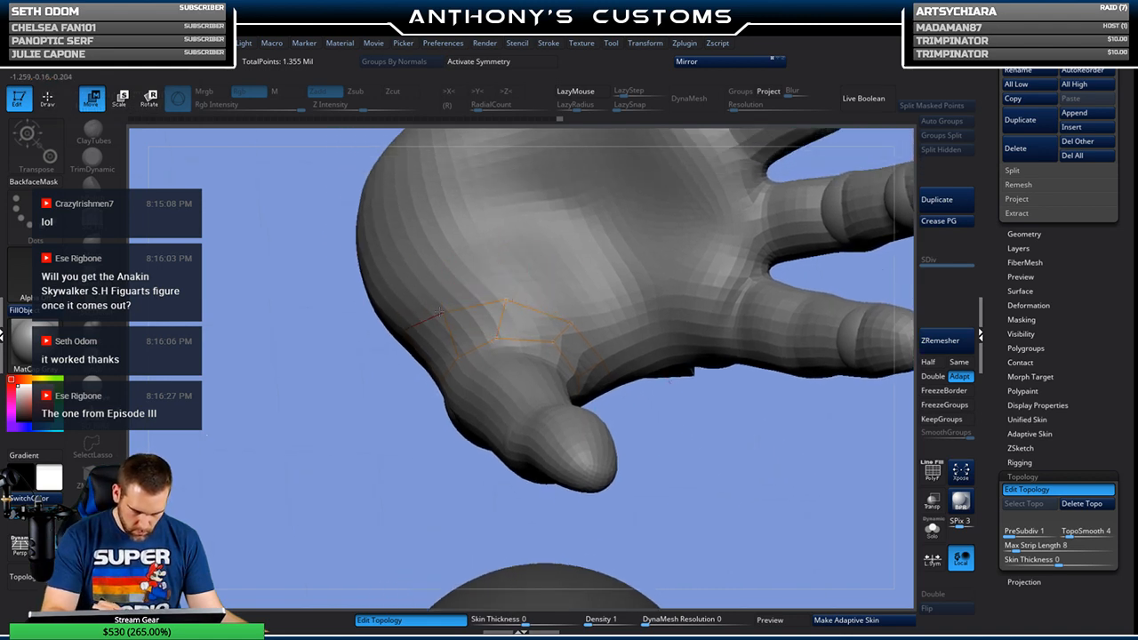
{"action": "left_click_drag", "start_coordinate": [389, 463], "coordinate": [391, 333]}
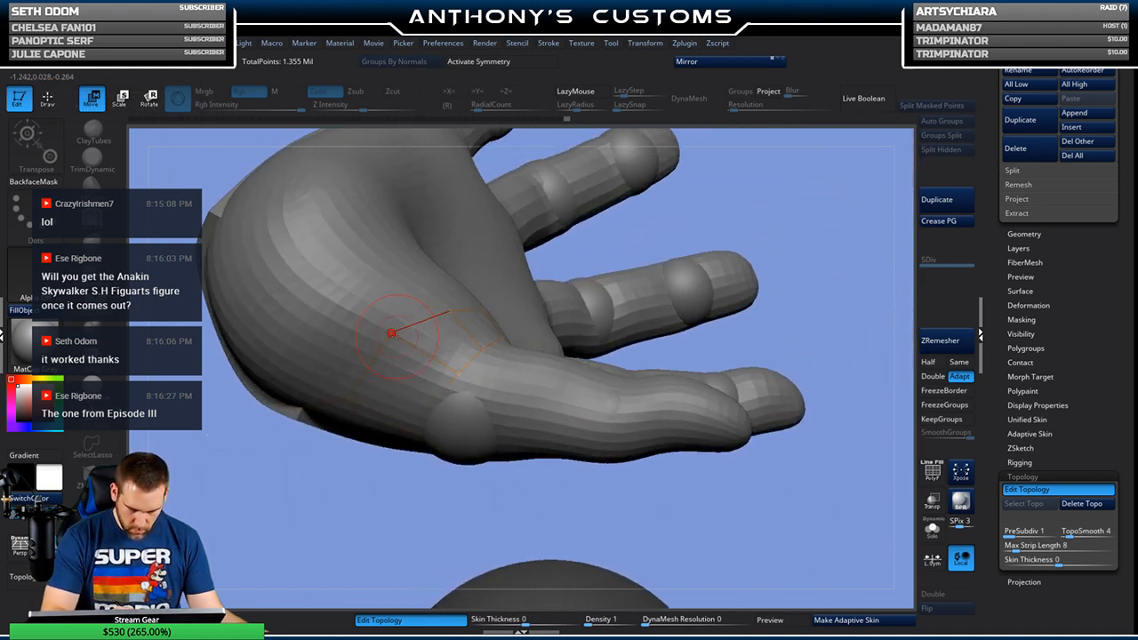
{"action": "left_click_drag", "start_coordinate": [828, 219], "coordinate": [841, 310]}
{"action": "left_click_drag", "start_coordinate": [766, 284], "coordinate": [752, 312]}
Step: Generate an adaptive skin from the thumb topology and insert the resulting mesh as a subtool below ZSphere1
{"action": "left_click", "coordinate": [788, 620]}
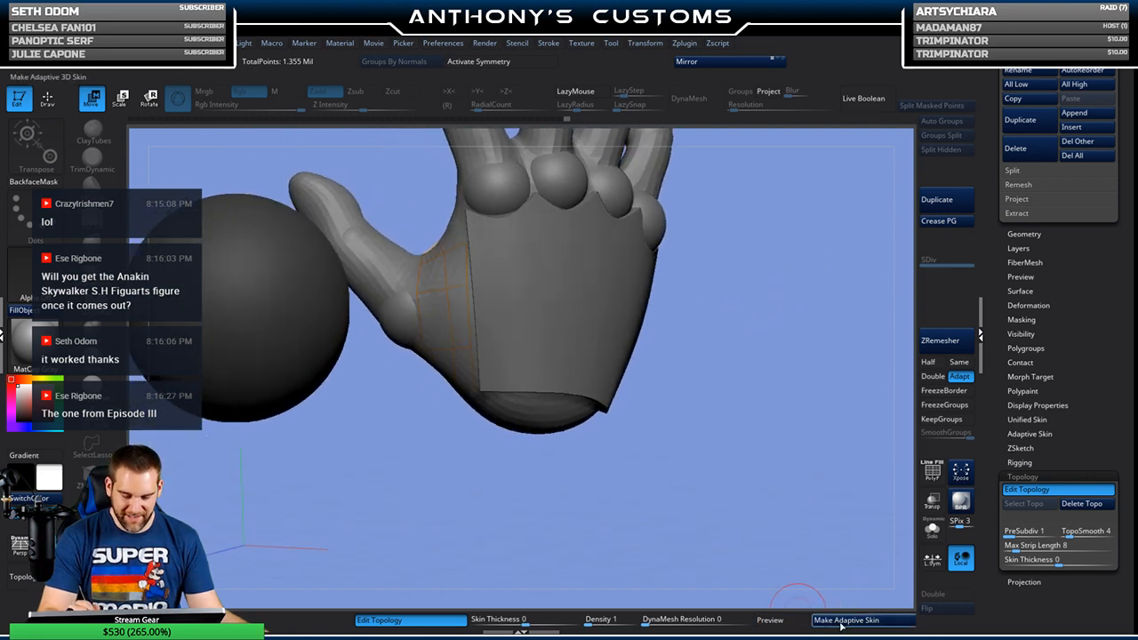
{"action": "left_click_drag", "start_coordinate": [1098, 283], "coordinate": [1083, 363]}
{"action": "left_click_drag", "start_coordinate": [1117, 303], "coordinate": [1122, 350]}
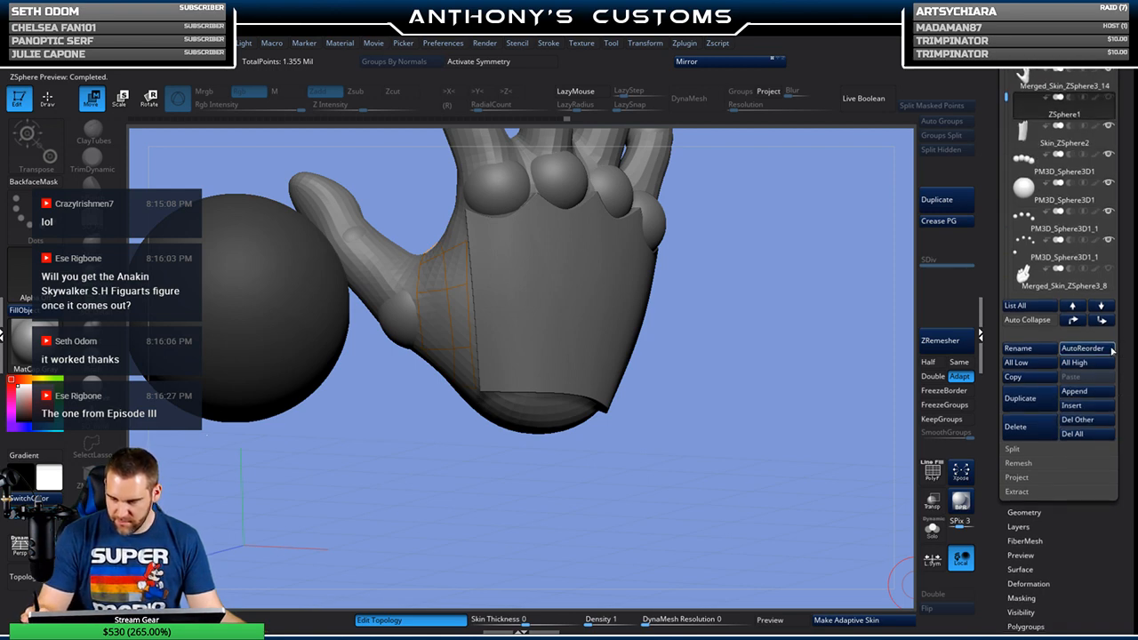
{"action": "left_click", "coordinate": [1087, 406]}
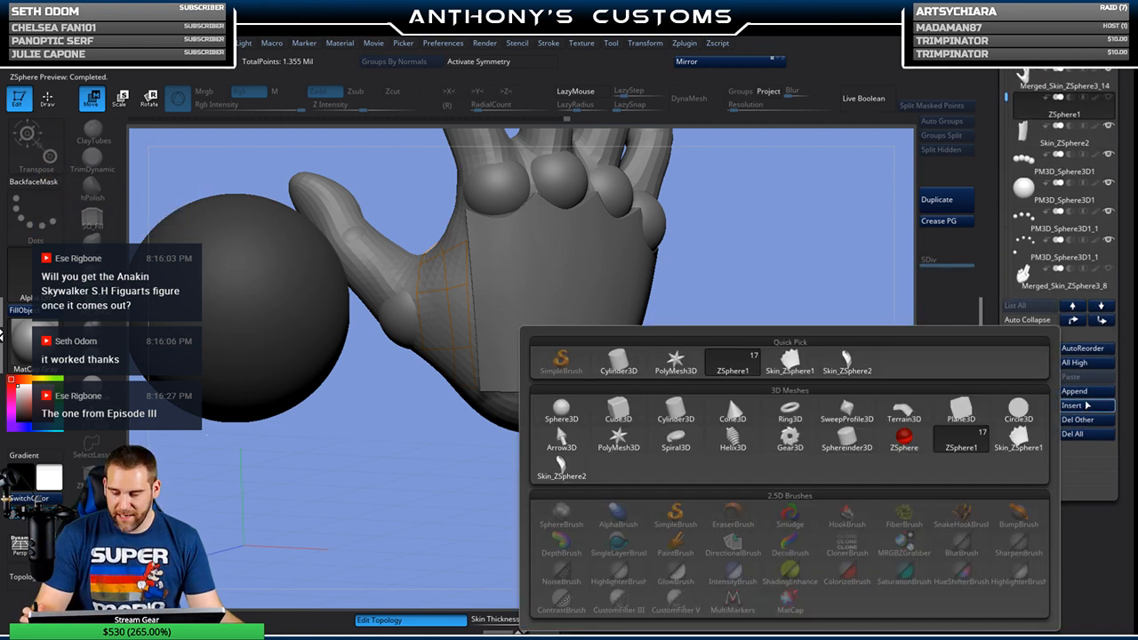
{"action": "left_click", "coordinate": [561, 466]}
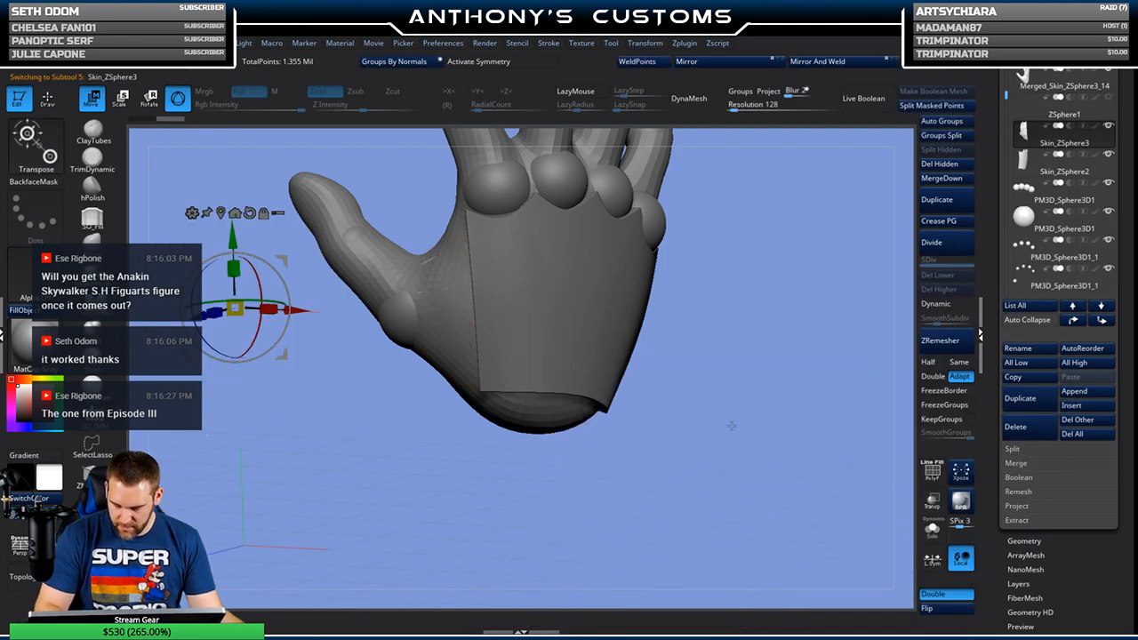
Step: Isolate the inserted thumb panel and thicken it with the ZModeler QMesh action on Polygroup All
{"action": "mouse_move", "coordinate": [1114, 122]}
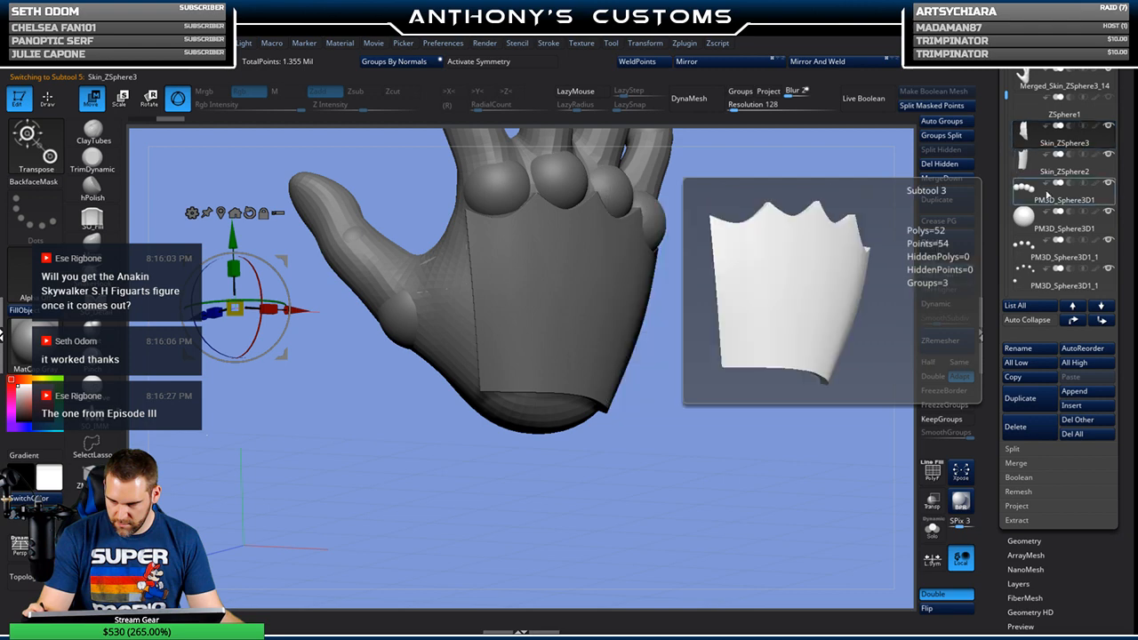
{"action": "left_click", "coordinate": [932, 531]}
{"action": "left_click_drag", "start_coordinate": [879, 494], "coordinate": [689, 342]}
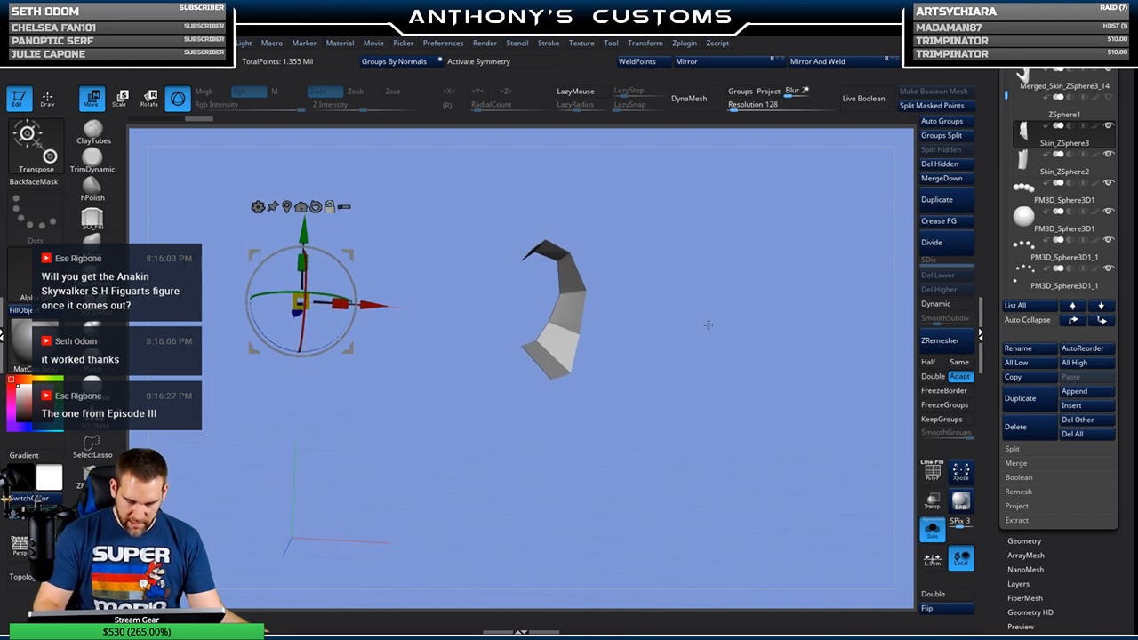
{"action": "key", "text": "q"}
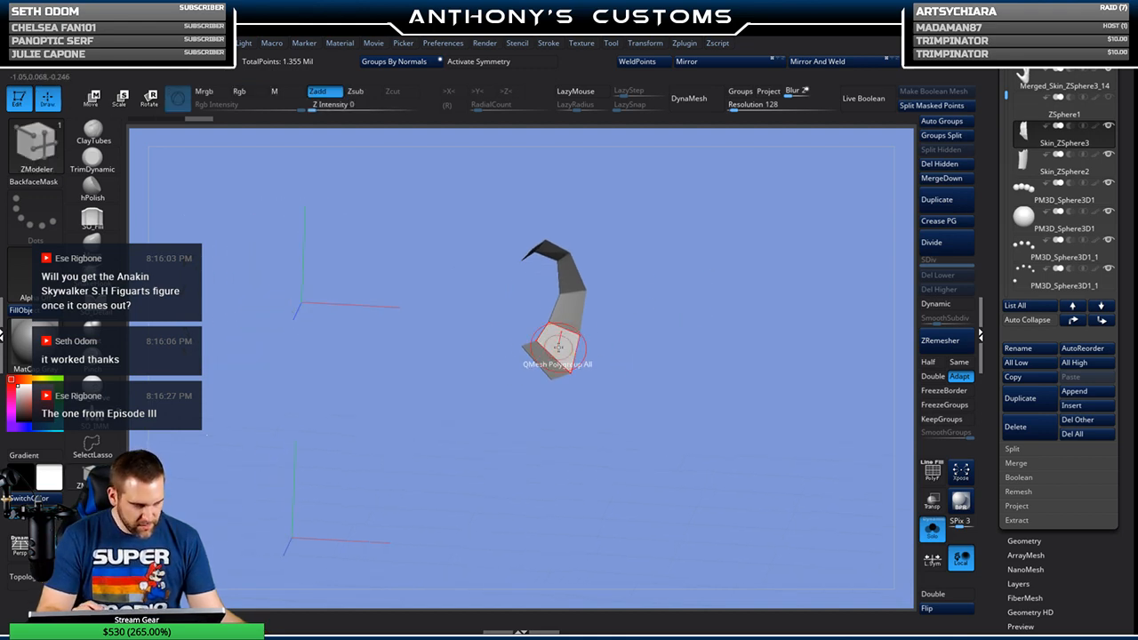
{"action": "left_click_drag", "start_coordinate": [569, 350], "coordinate": [535, 360]}
{"action": "left_click_drag", "start_coordinate": [723, 462], "coordinate": [762, 295]}
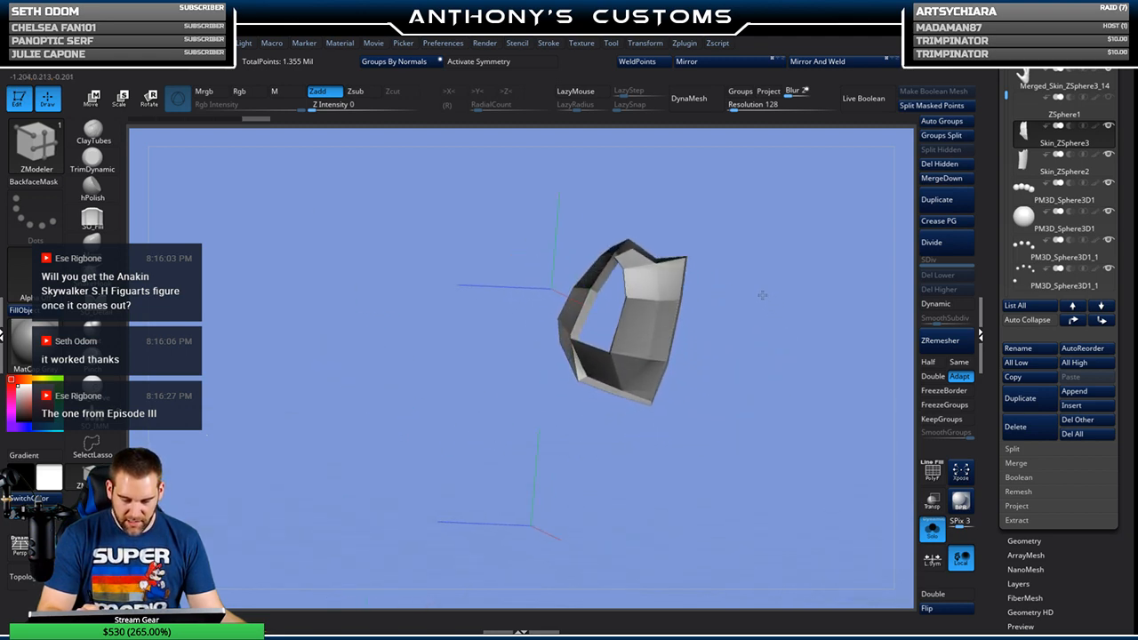
Step: Flip the thumb panel's normals and show the other subtools again
{"action": "left_click", "coordinate": [938, 612]}
{"action": "left_click_drag", "start_coordinate": [801, 528], "coordinate": [876, 462]}
{"action": "left_click", "coordinate": [932, 534]}
{"action": "mouse_move", "coordinate": [890, 515]}
{"action": "left_mouse_down"}
{"action": "mouse_move", "coordinate": [853, 498]}
{"action": "mouse_move", "coordinate": [818, 445]}
{"action": "mouse_move", "coordinate": [769, 405]}
{"action": "mouse_move", "coordinate": [719, 414]}
{"action": "mouse_move", "coordinate": [789, 335]}
{"action": "mouse_move", "coordinate": [800, 351]}
{"action": "mouse_move", "coordinate": [795, 342]}
{"action": "left_mouse_up"}
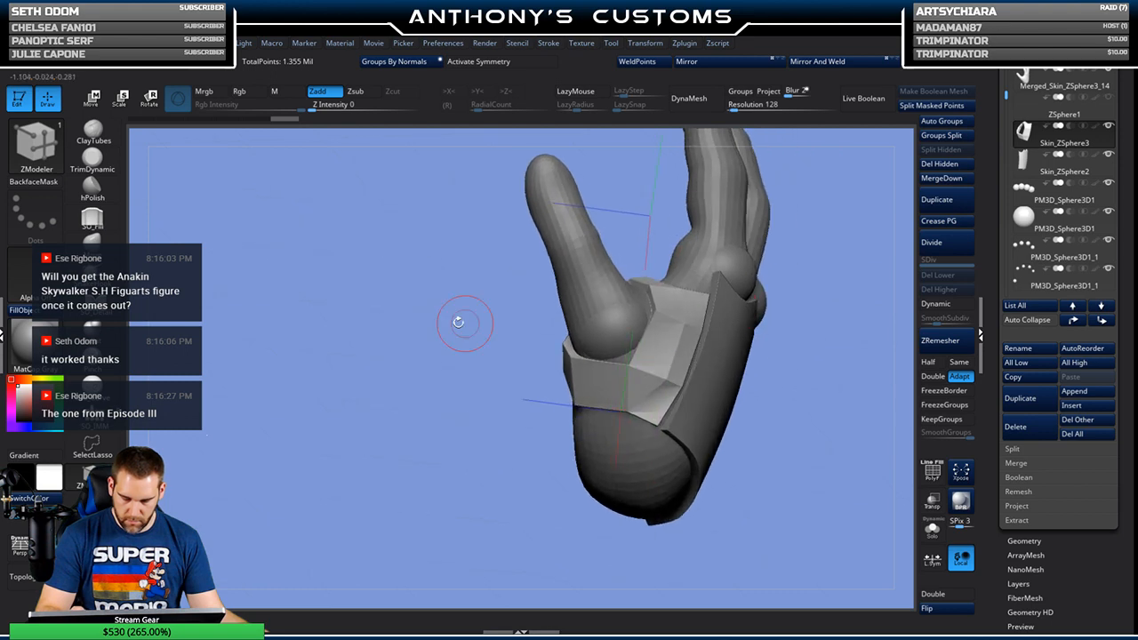
Step: Switch to the Move brush and adjust its draw size for shaping the thumb panel
{"action": "right_click", "coordinate": [791, 345]}
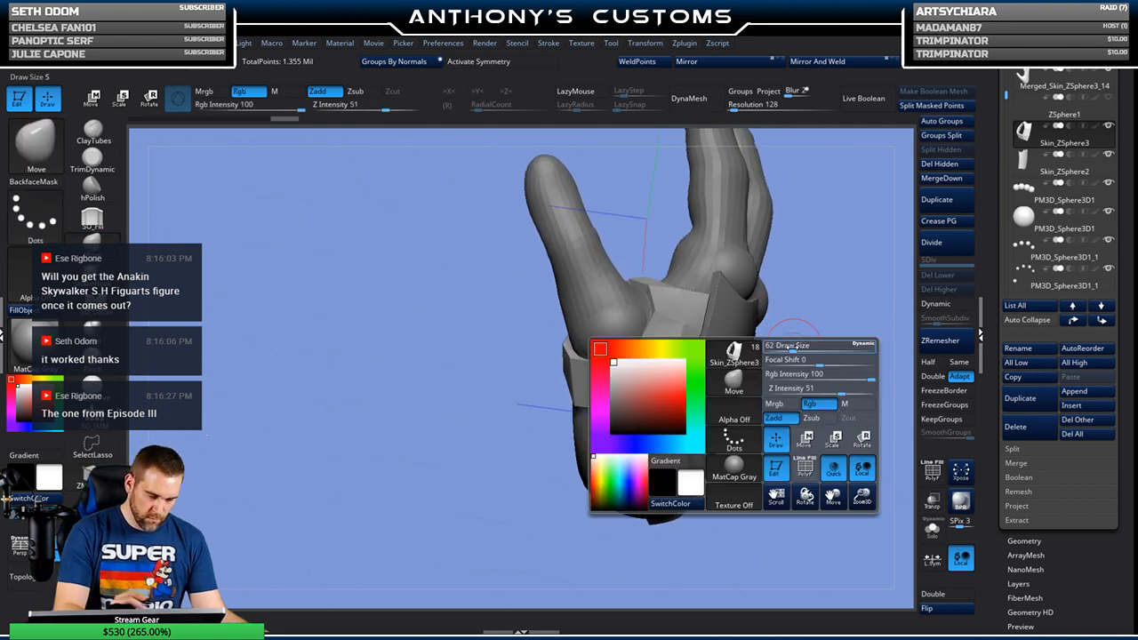
{"action": "left_click_drag", "start_coordinate": [791, 346], "coordinate": [796, 347]}
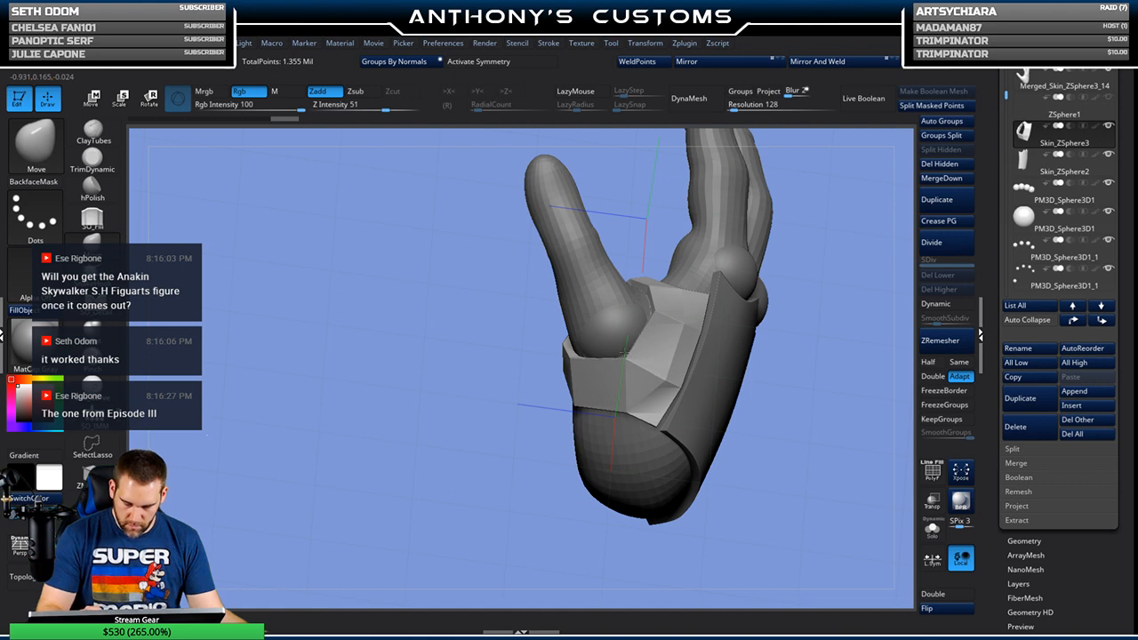
{"action": "left_click_drag", "start_coordinate": [807, 303], "coordinate": [786, 392]}
{"action": "left_click_drag", "start_coordinate": [750, 281], "coordinate": [790, 355]}
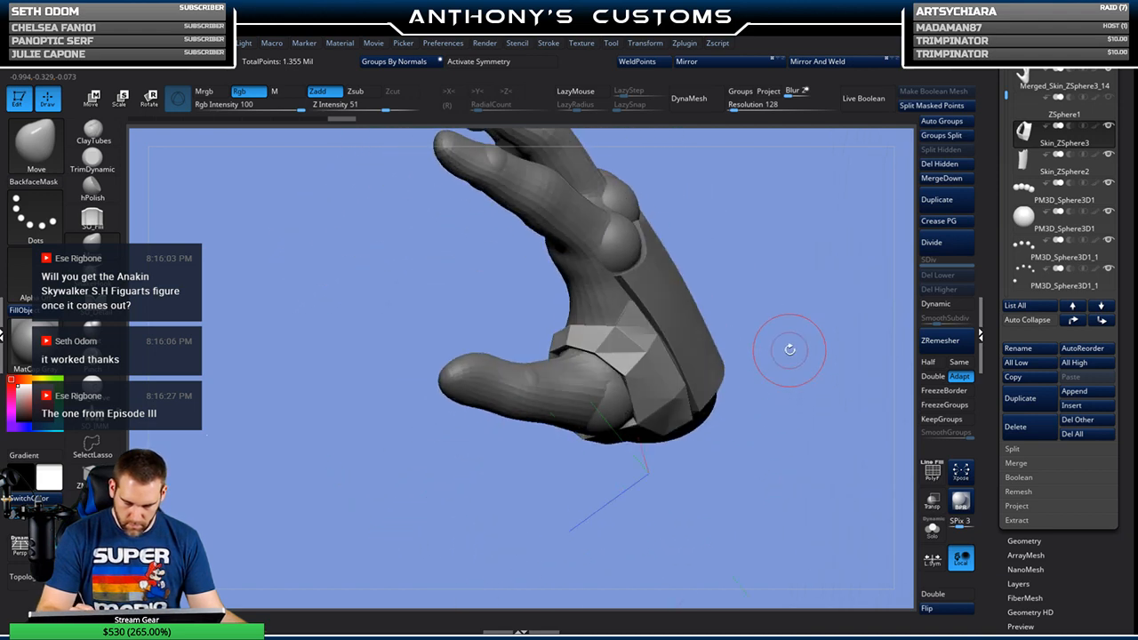
Step: Isolate the thumb panel with its polyframe displayed and crease its border edges with ZModeler
{"action": "left_click", "coordinate": [932, 530]}
{"action": "key", "text": "shift+f"}
{"action": "left_click_drag", "start_coordinate": [749, 291], "coordinate": [775, 297]}
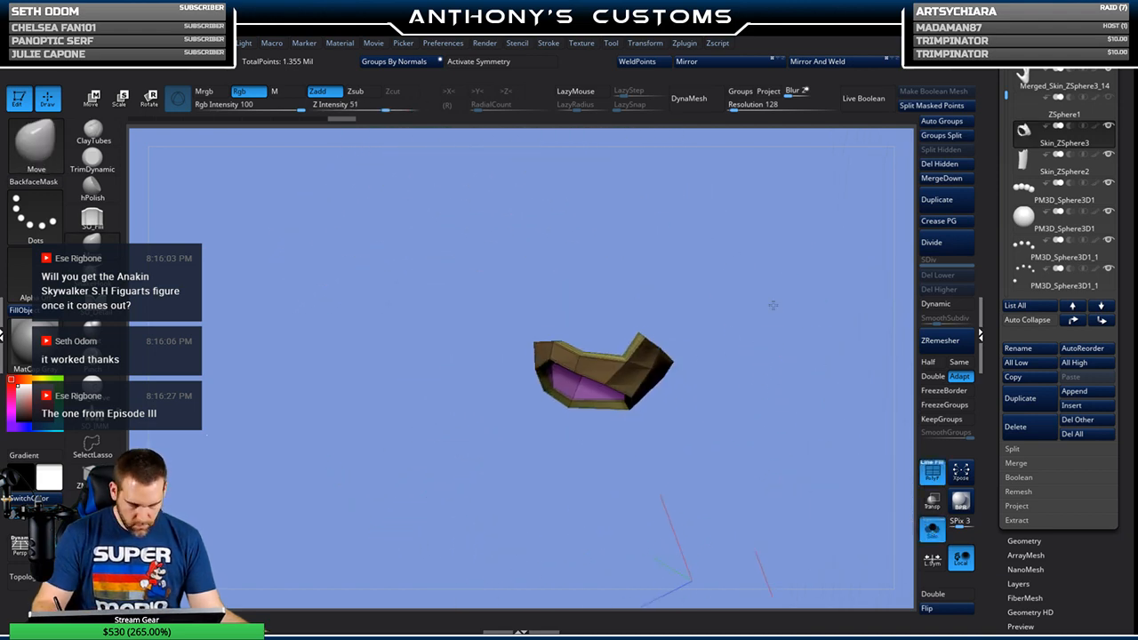
{"action": "key", "text": "f"}
{"action": "key", "text": "b"}
{"action": "key", "text": "z"}
{"action": "key", "text": "m"}
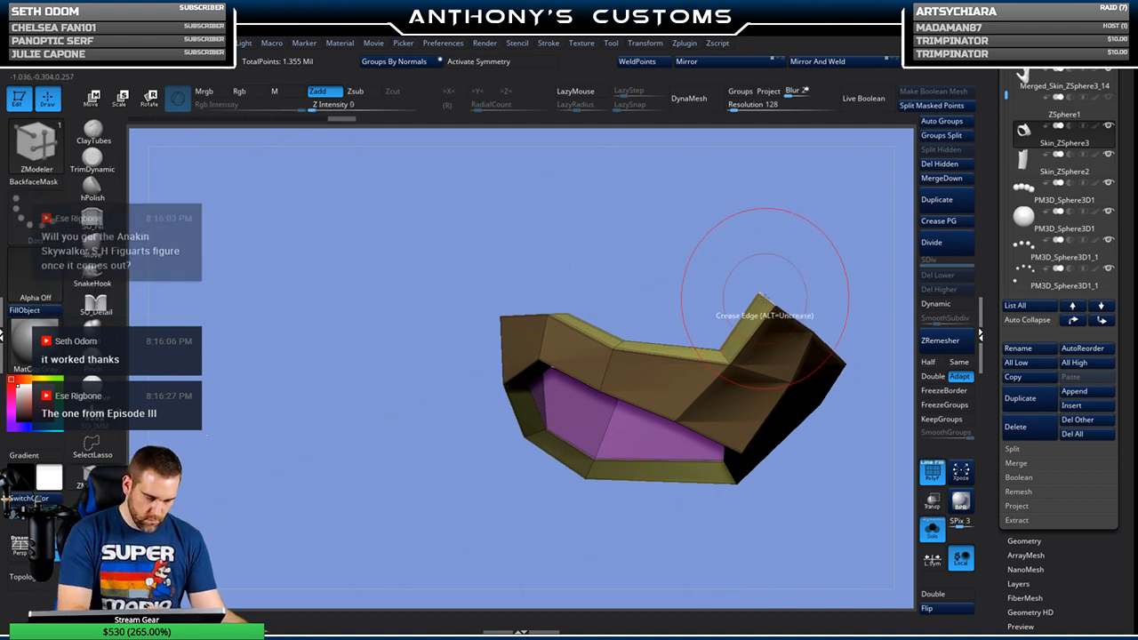
{"action": "mouse_move", "coordinate": [844, 300]}
{"action": "left_mouse_down"}
{"action": "mouse_move", "coordinate": [836, 214]}
{"action": "mouse_move", "coordinate": [757, 264]}
{"action": "mouse_move", "coordinate": [712, 251]}
{"action": "mouse_move", "coordinate": [684, 379]}
{"action": "left_mouse_up"}
{"action": "left_click", "coordinate": [513, 249]}
Step: Enable dynamic subdivision with a higher SmoothSubdiv on the thumb panel and show it together with the whole hand
{"action": "left_click", "coordinate": [938, 304]}
{"action": "left_click", "coordinate": [964, 321]}
{"action": "left_click_drag", "start_coordinate": [805, 314], "coordinate": [839, 356]}
{"action": "left_click", "coordinate": [932, 530]}
{"action": "mouse_move", "coordinate": [800, 475]}
{"action": "left_mouse_down"}
{"action": "mouse_move", "coordinate": [832, 478]}
{"action": "mouse_move", "coordinate": [809, 516]}
{"action": "mouse_move", "coordinate": [781, 479]}
{"action": "mouse_move", "coordinate": [795, 470]}
{"action": "left_mouse_up"}
{"action": "left_click_drag", "start_coordinate": [756, 441], "coordinate": [769, 388]}
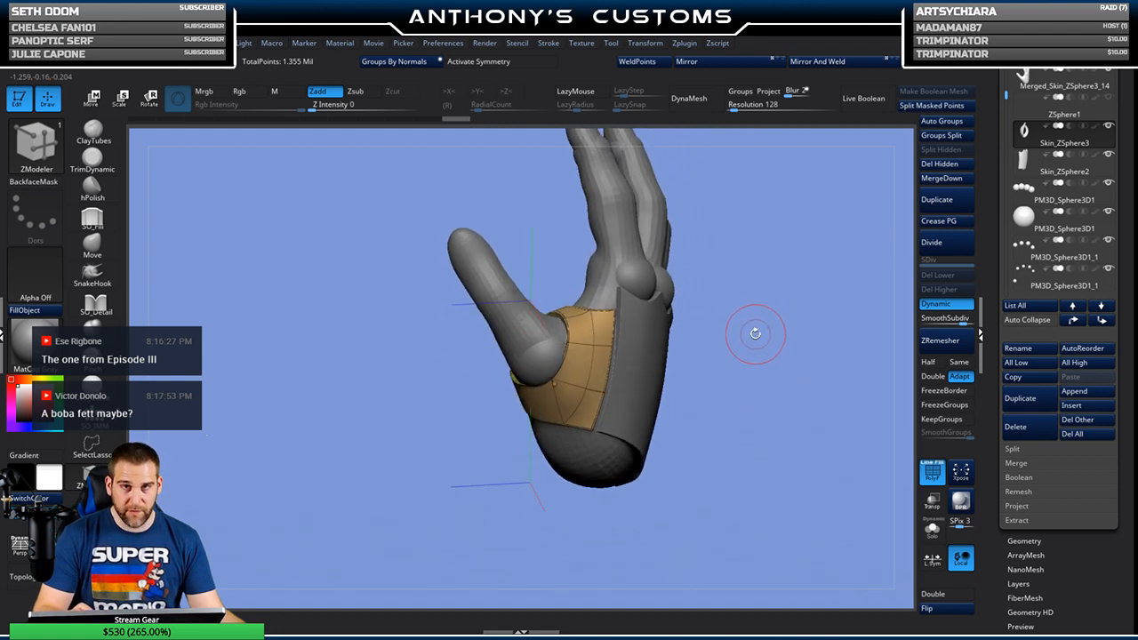
{"action": "left_click_drag", "start_coordinate": [755, 338], "coordinate": [726, 411]}
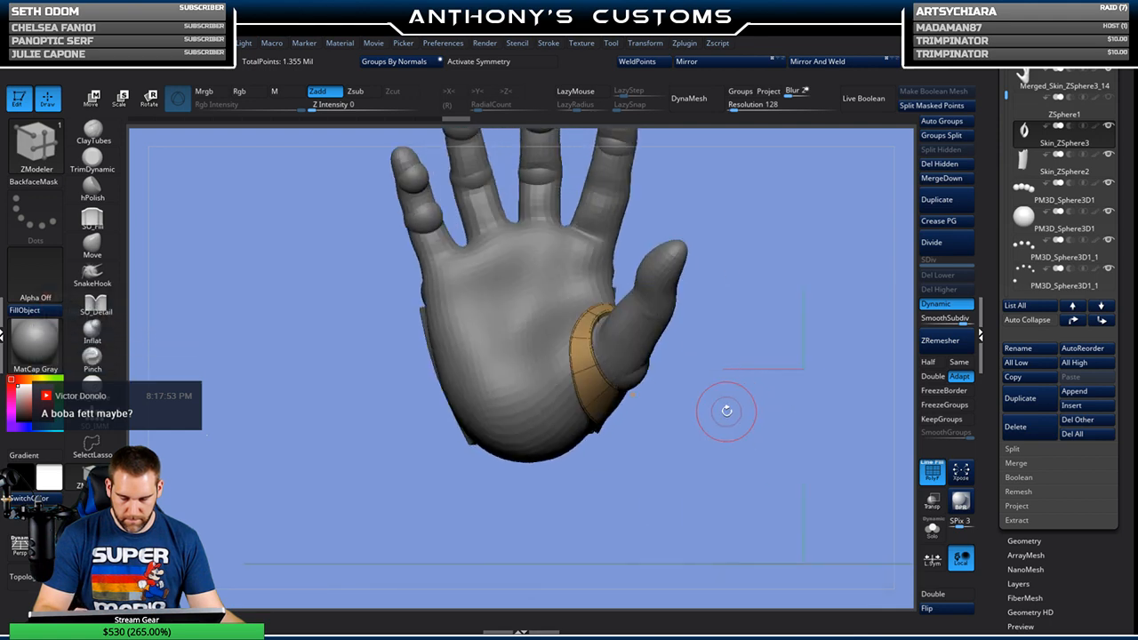
Step: Select the ZSphere subtool and clear the old thumb-base topology from it, keeping topology editing enabled
{"action": "left_click_drag", "start_coordinate": [704, 457], "coordinate": [729, 458]}
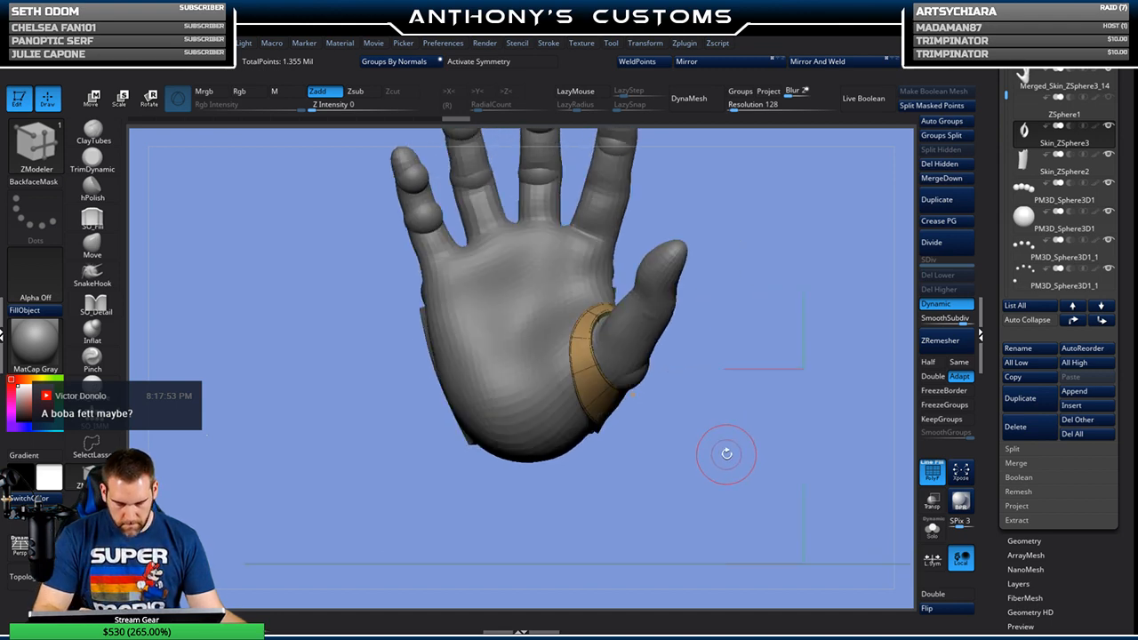
{"action": "left_click_drag", "start_coordinate": [724, 453], "coordinate": [745, 427]}
{"action": "left_click", "coordinate": [544, 404], "text": "alt"}
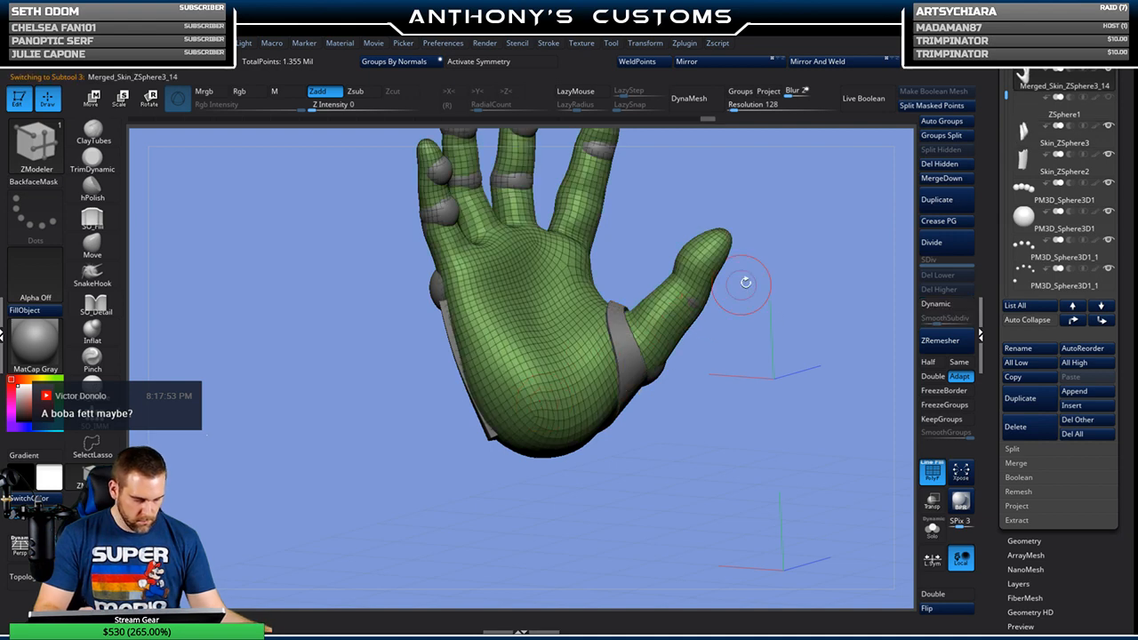
{"action": "left_click", "coordinate": [1036, 118]}
{"action": "left_click_drag", "start_coordinate": [625, 472], "coordinate": [656, 439]}
{"action": "scroll", "coordinate": [1081, 566], "scroll_direction": "down", "scroll_amount": 5}
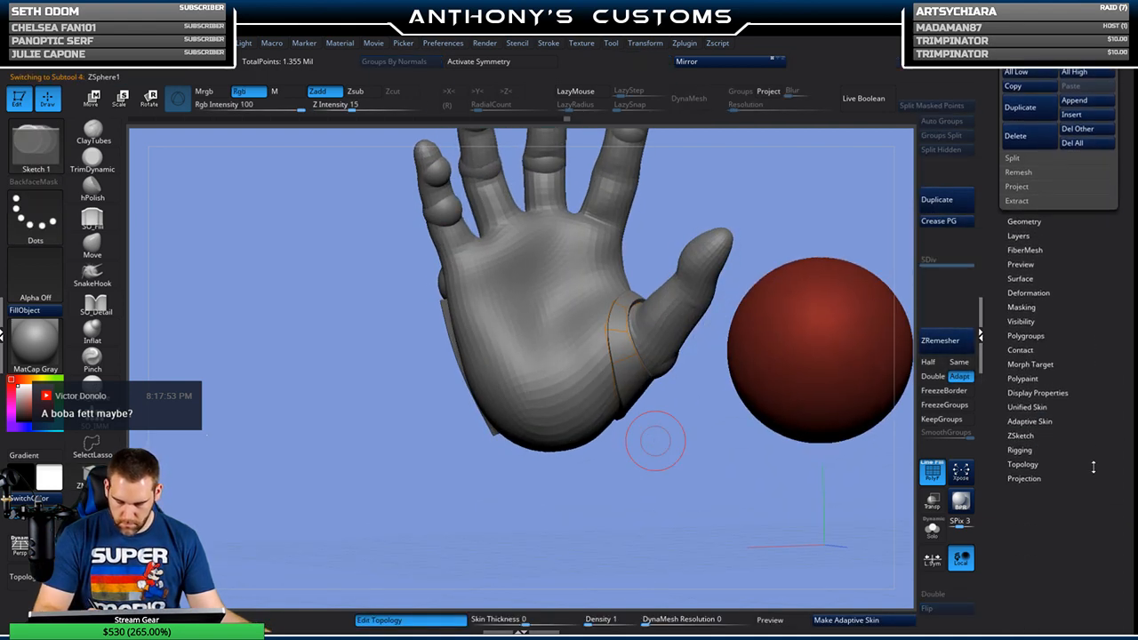
{"action": "left_click", "coordinate": [1023, 469]}
Step: Draw the first topology quads across the heel of the palm, wrapping toward the little-finger side of the hand
{"action": "left_click_drag", "start_coordinate": [611, 507], "coordinate": [518, 510]}
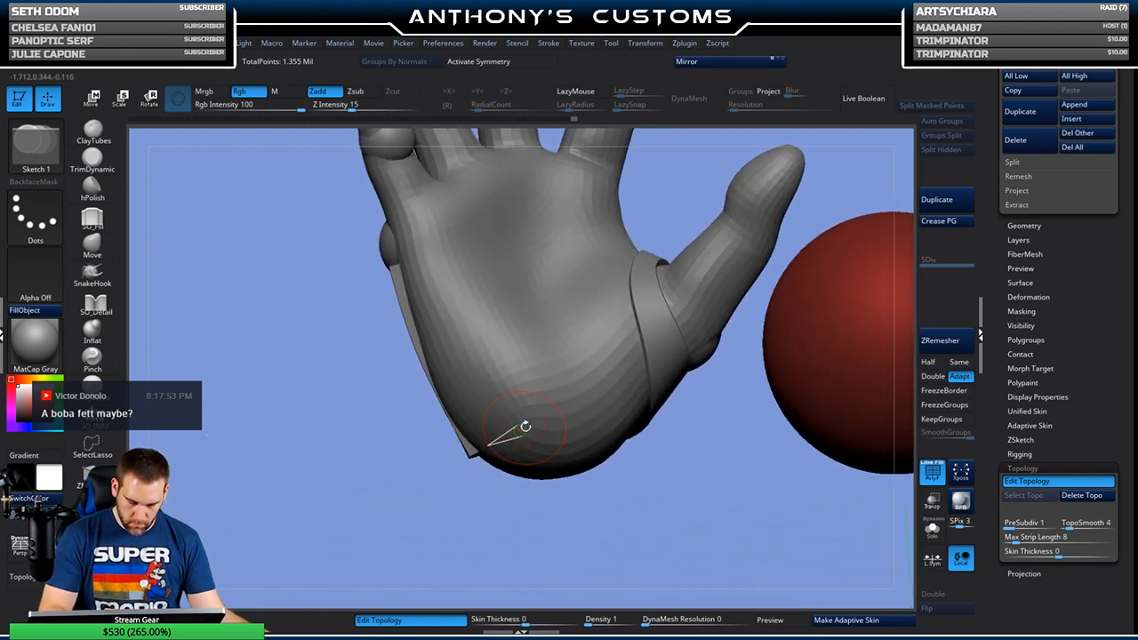
{"action": "left_click", "coordinate": [572, 410]}
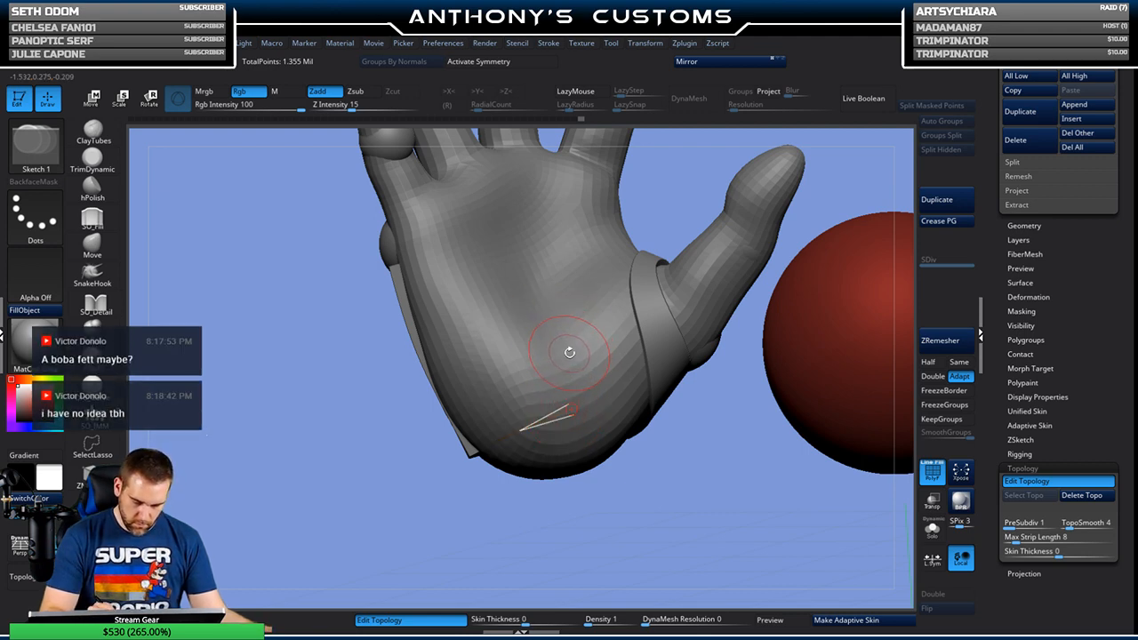
{"action": "left_click_drag", "start_coordinate": [622, 482], "coordinate": [630, 486]}
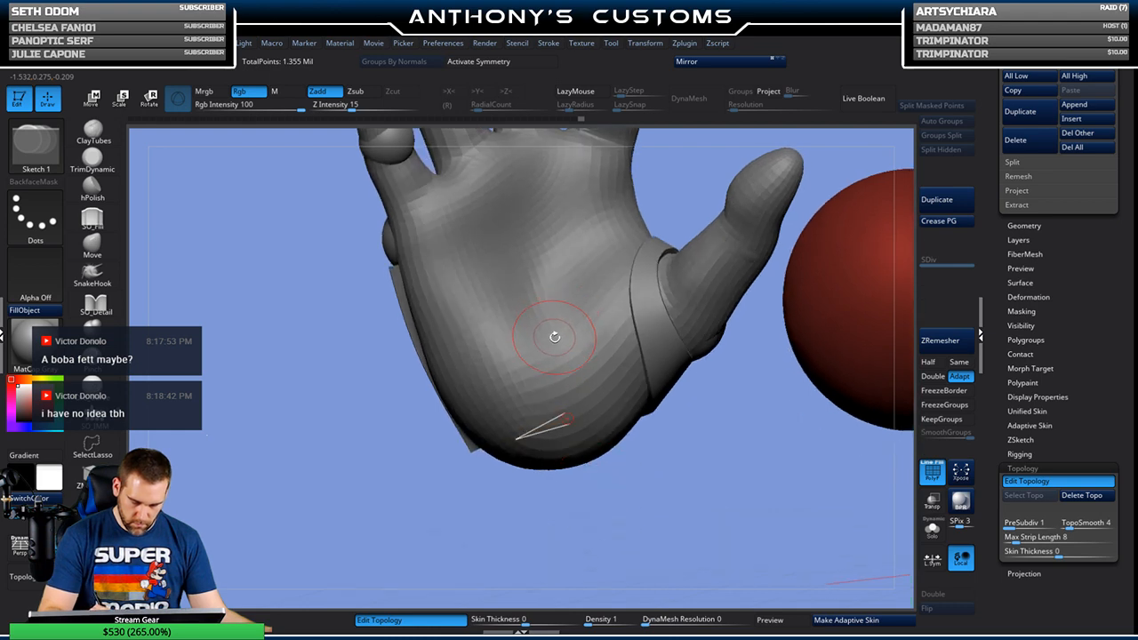
{"action": "left_click_drag", "start_coordinate": [626, 477], "coordinate": [690, 454]}
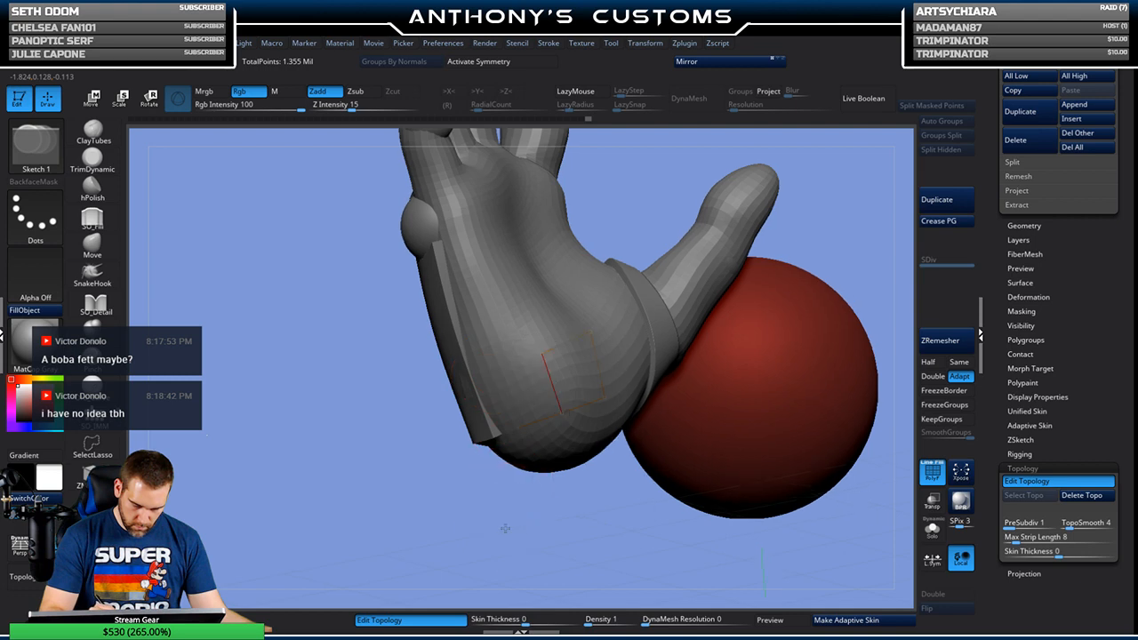
{"action": "left_click_drag", "start_coordinate": [491, 372], "coordinate": [512, 383]}
{"action": "left_click", "coordinate": [496, 371]}
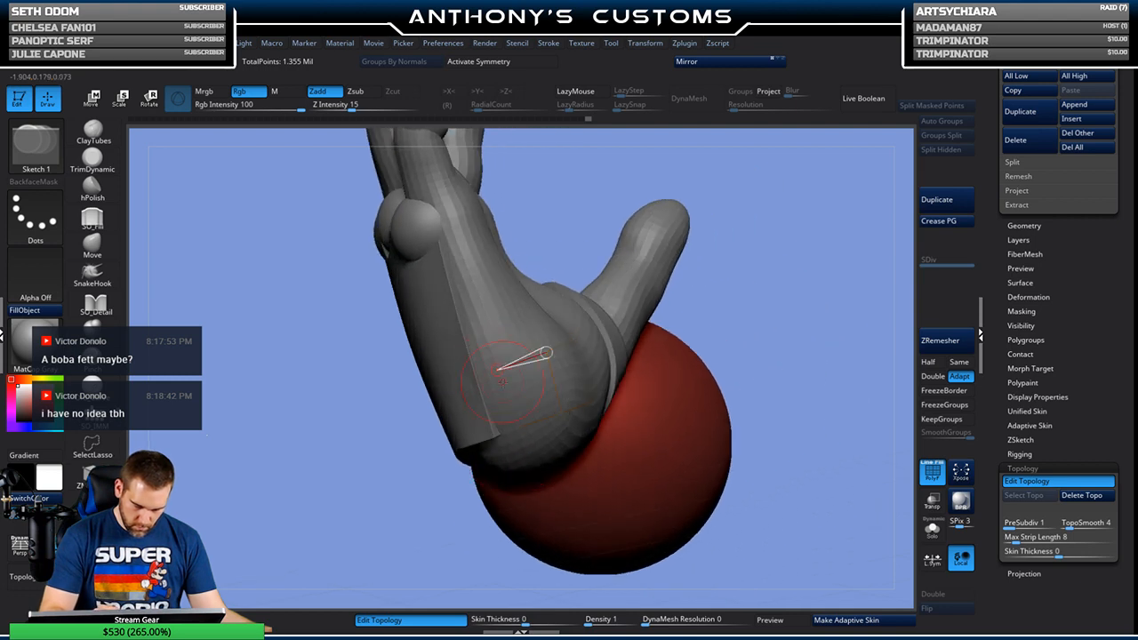
{"action": "left_click", "coordinate": [521, 428]}
{"action": "left_click_drag", "start_coordinate": [794, 240], "coordinate": [630, 508]}
{"action": "left_click", "coordinate": [477, 379]}
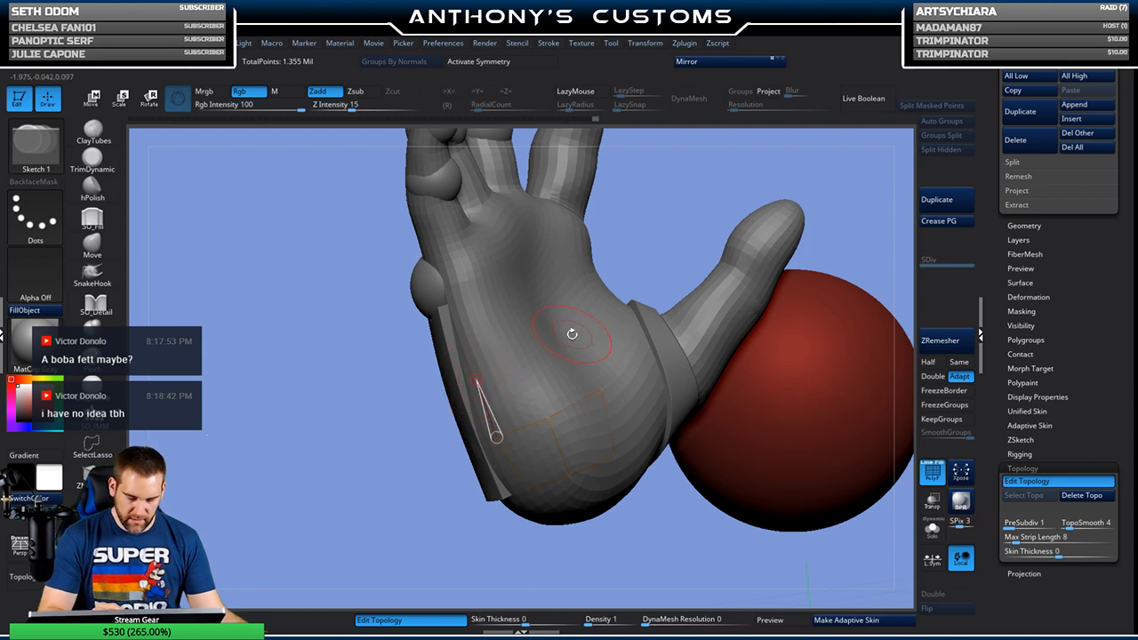
Step: Extend the topology quads up the outer palm toward the base of the little finger
{"action": "left_click_drag", "start_coordinate": [444, 450], "coordinate": [414, 451]}
{"action": "left_click", "coordinate": [591, 343]}
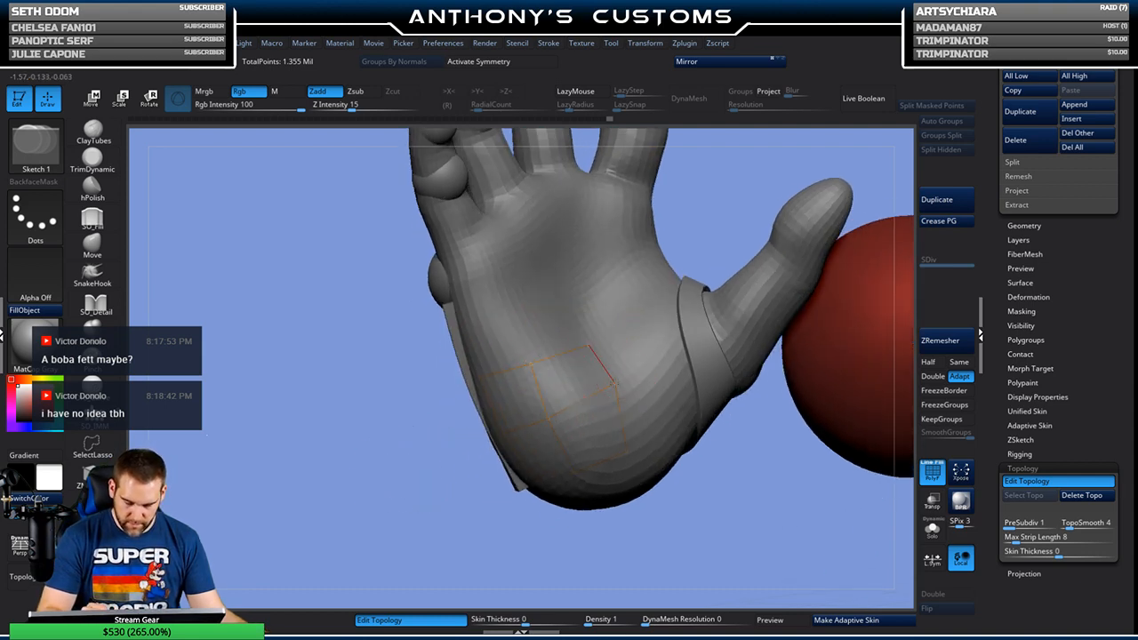
{"action": "left_click", "coordinate": [560, 290]}
{"action": "left_click", "coordinate": [519, 318]}
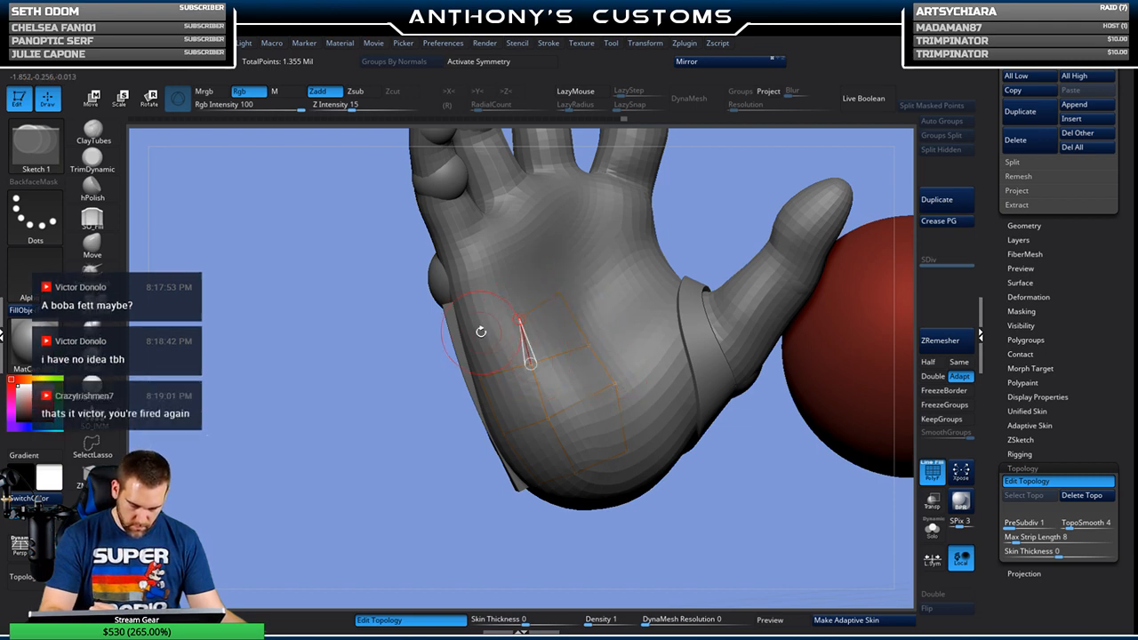
{"action": "left_click_drag", "start_coordinate": [399, 471], "coordinate": [417, 471]}
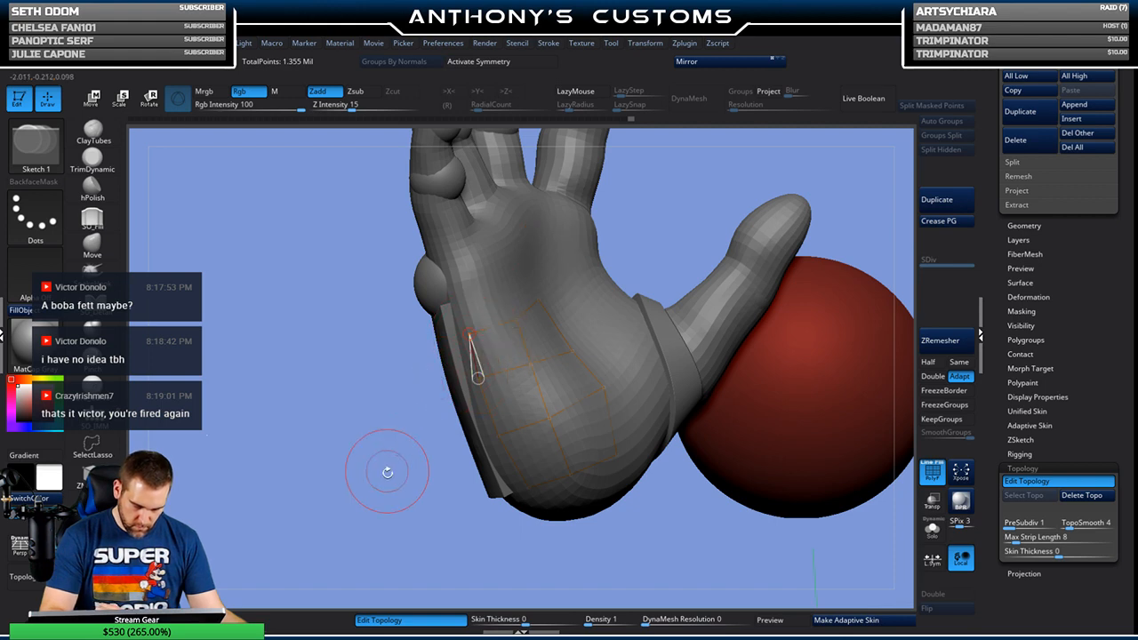
{"action": "left_click_drag", "start_coordinate": [387, 488], "coordinate": [395, 523]}
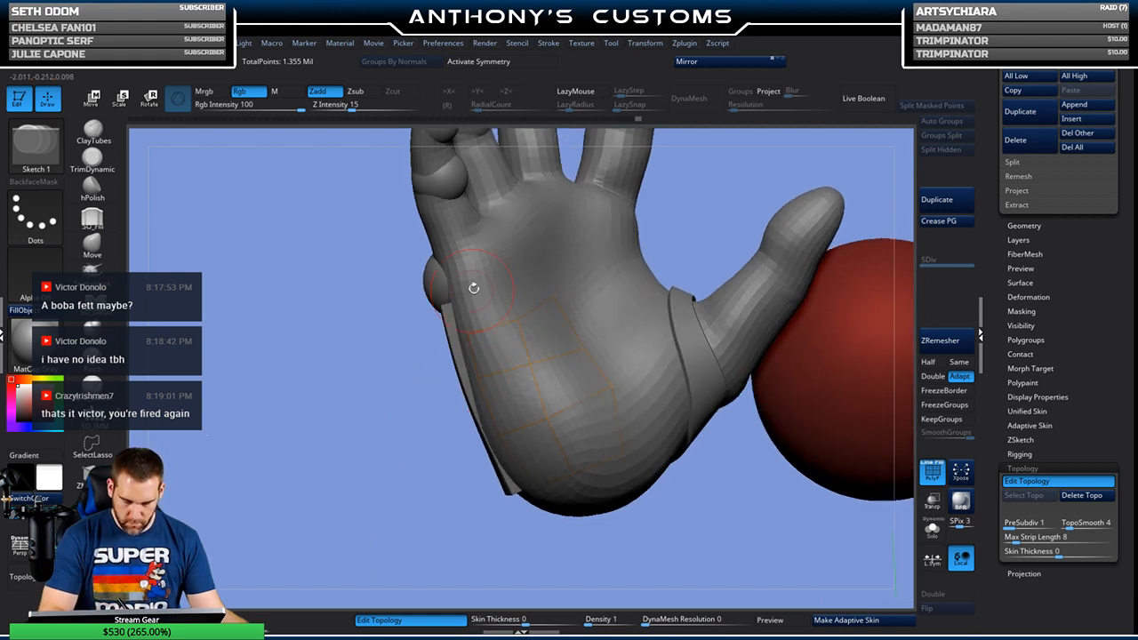
{"action": "left_click_drag", "start_coordinate": [397, 468], "coordinate": [468, 305], "text": "alt"}
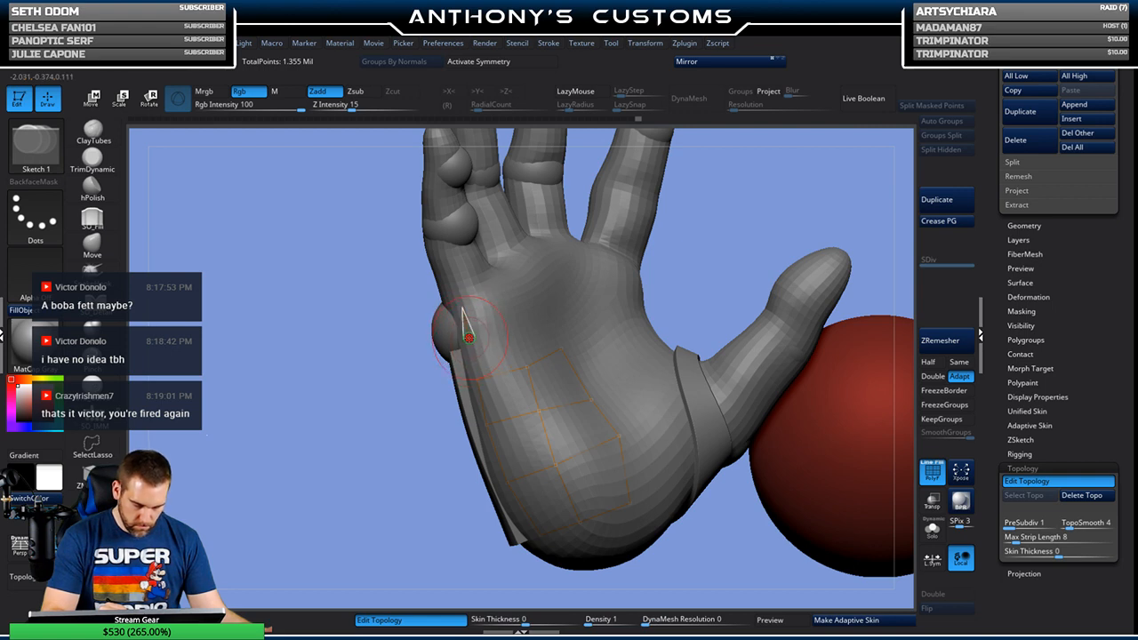
{"action": "left_click", "coordinate": [474, 365]}
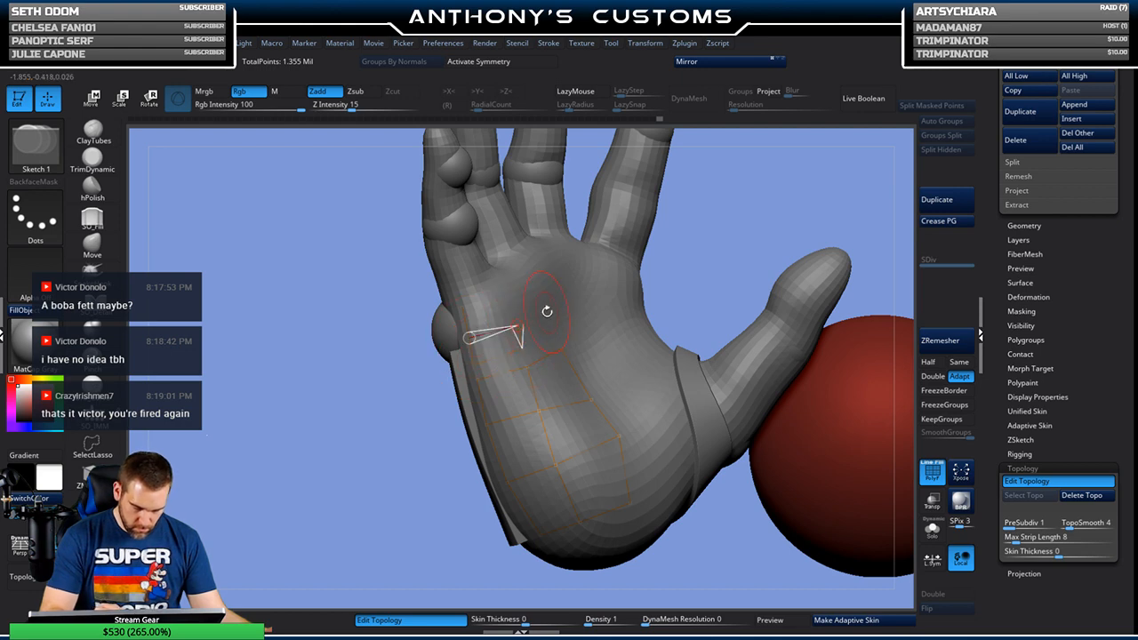
Step: Continue the topology as a row of quads across the upper palm to the index-finger side
{"action": "left_click_drag", "start_coordinate": [703, 222], "coordinate": [767, 184]}
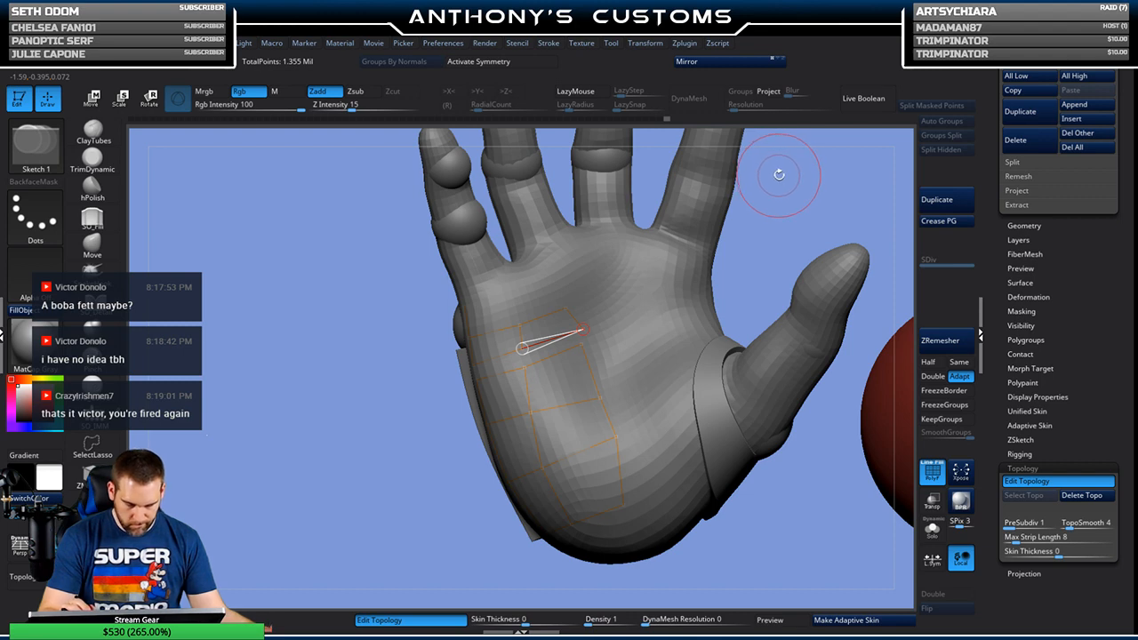
{"action": "left_click", "coordinate": [620, 317]}
{"action": "left_click", "coordinate": [620, 290]}
{"action": "left_click", "coordinate": [566, 307]}
{"action": "right_click_drag", "start_coordinate": [613, 276], "coordinate": [583, 278]}
{"action": "left_click", "coordinate": [664, 284]}
{"action": "left_click_drag", "start_coordinate": [839, 190], "coordinate": [821, 221]}
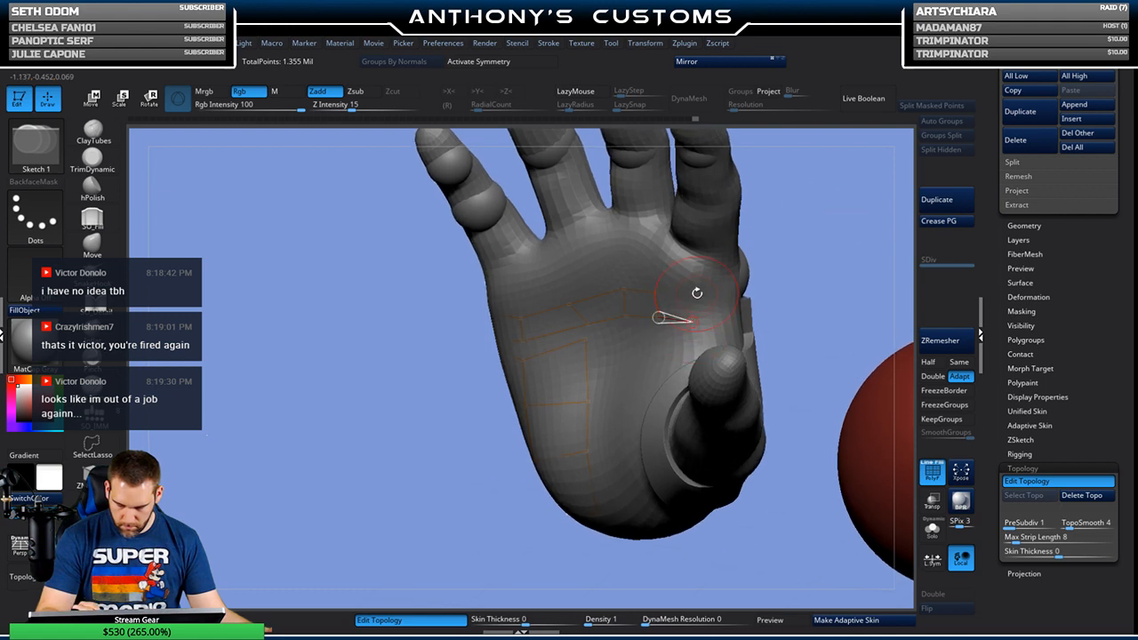
{"action": "mouse_move", "coordinate": [821, 234]}
{"action": "left_mouse_down"}
{"action": "mouse_move", "coordinate": [750, 274]}
{"action": "mouse_move", "coordinate": [843, 228]}
{"action": "mouse_move", "coordinate": [863, 235]}
{"action": "mouse_move", "coordinate": [860, 220]}
{"action": "mouse_move", "coordinate": [844, 223]}
{"action": "mouse_move", "coordinate": [847, 197]}
{"action": "mouse_move", "coordinate": [850, 240]}
{"action": "mouse_move", "coordinate": [811, 226]}
{"action": "left_mouse_up"}
Step: Adjust the draw size and move the topology points along the upper palm row into even spacing
{"action": "key", "text": "w"}
{"action": "left_click_drag", "start_coordinate": [552, 316], "coordinate": [553, 313]}
{"action": "left_click_drag", "start_coordinate": [566, 357], "coordinate": [562, 343]}
{"action": "key", "text": "space"}
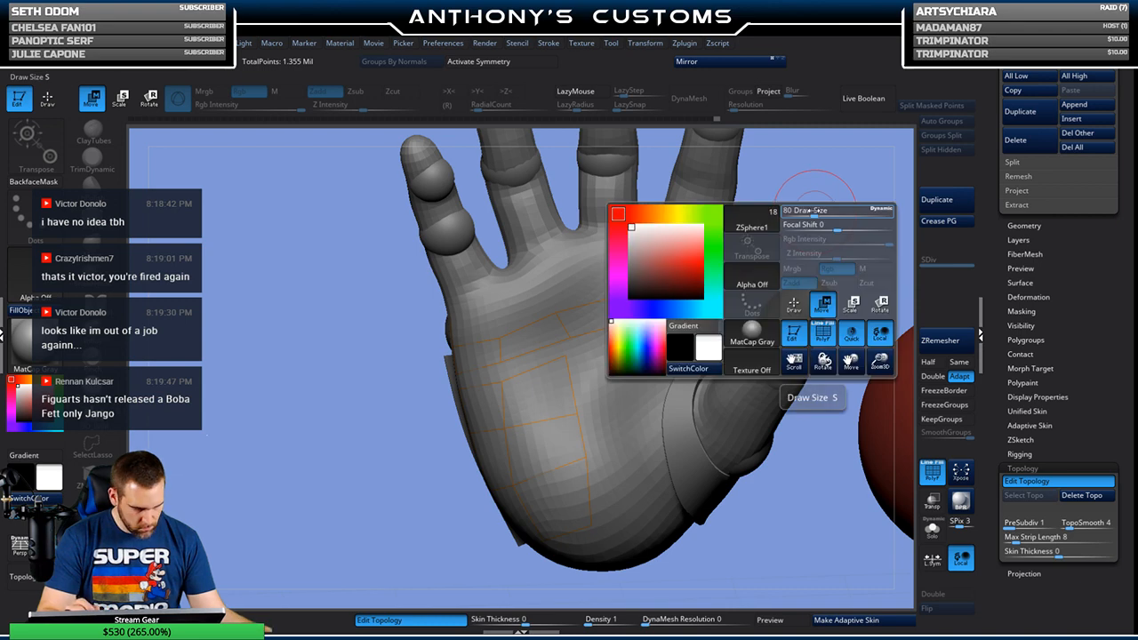
{"action": "left_click_drag", "start_coordinate": [566, 339], "coordinate": [558, 314]}
{"action": "left_click_drag", "start_coordinate": [502, 338], "coordinate": [499, 332]}
{"action": "left_click_drag", "start_coordinate": [609, 327], "coordinate": [612, 328]}
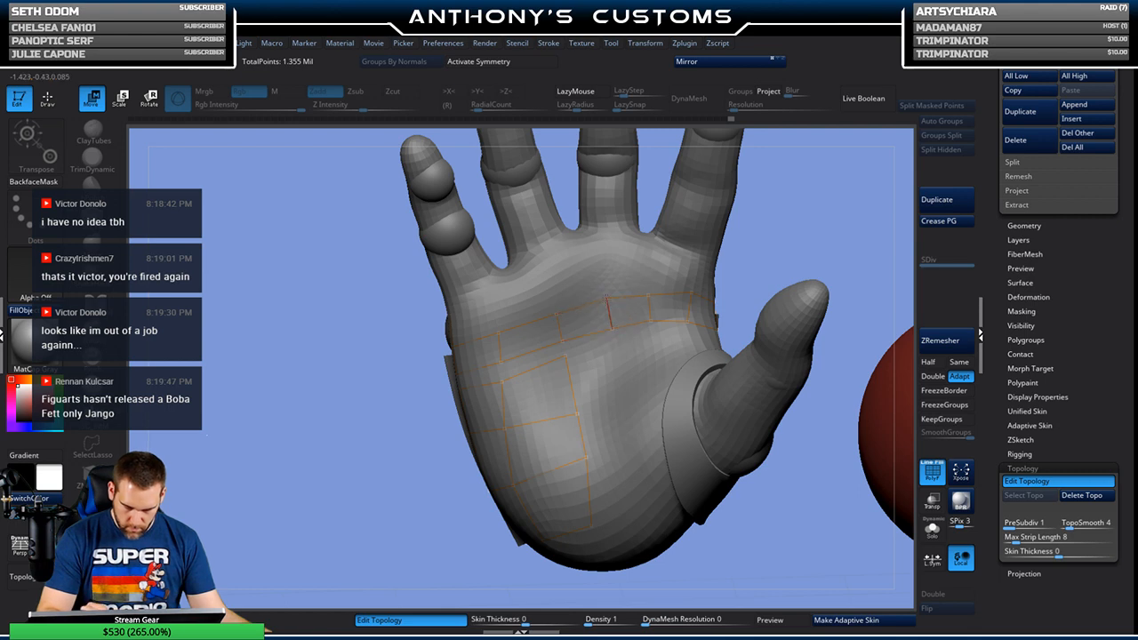
Step: Reposition the topology points of the upper palm row around the index-finger edge above the thumb
{"action": "left_click_drag", "start_coordinate": [839, 222], "coordinate": [758, 241]}
{"action": "left_click_drag", "start_coordinate": [649, 322], "coordinate": [656, 290]}
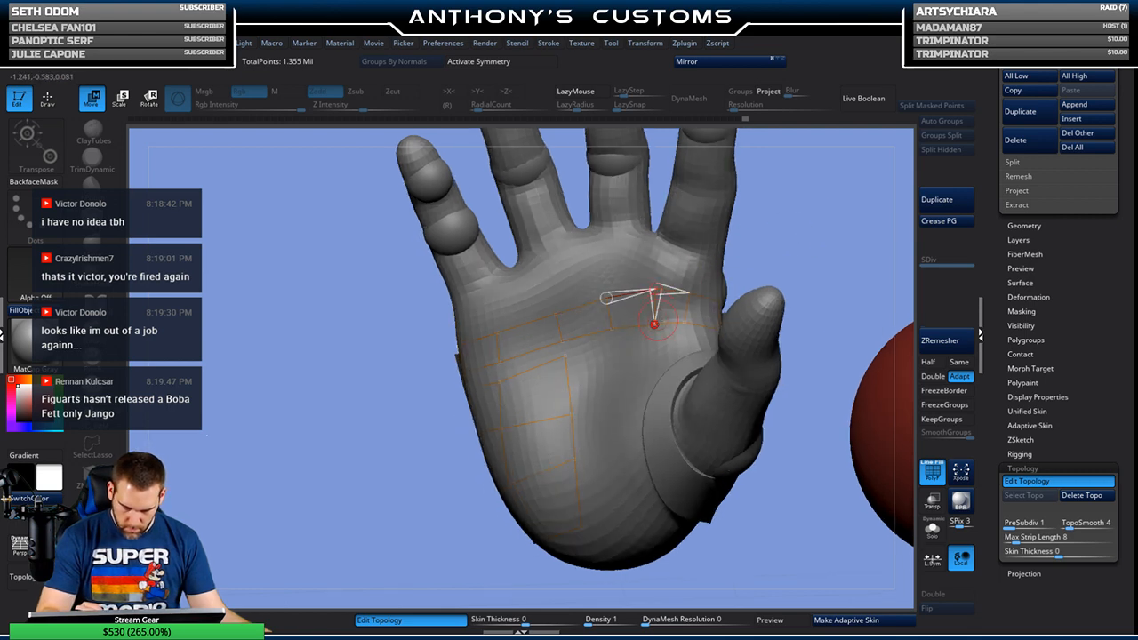
{"action": "left_click_drag", "start_coordinate": [807, 251], "coordinate": [767, 265]}
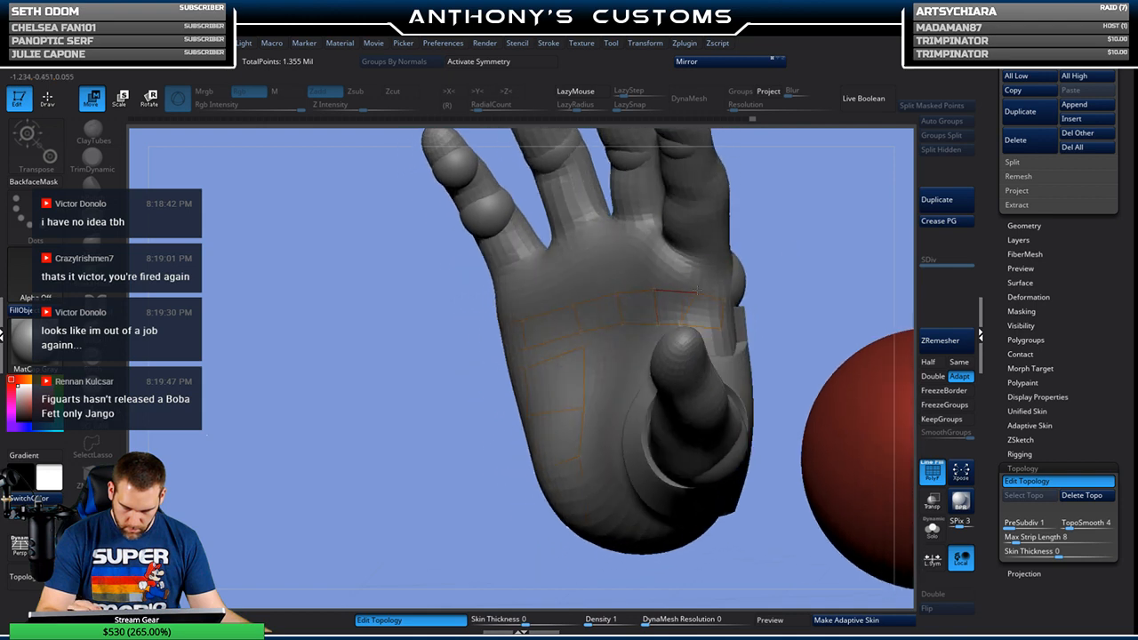
{"action": "left_click_drag", "start_coordinate": [859, 235], "coordinate": [807, 256]}
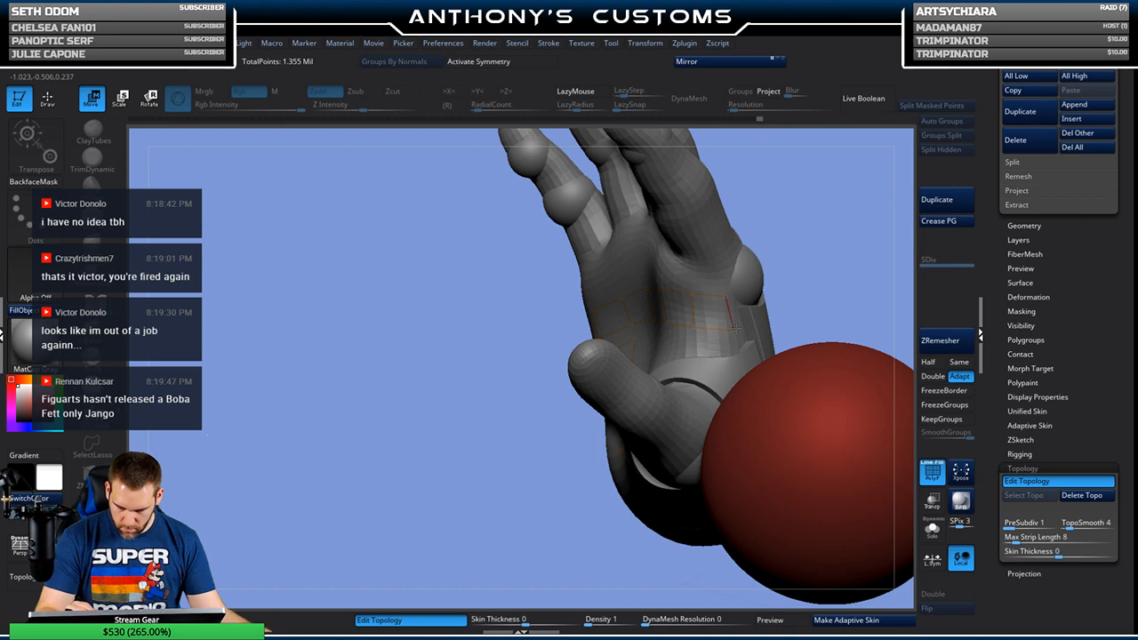
{"action": "mouse_move", "coordinate": [862, 237]}
{"action": "left_mouse_down"}
{"action": "mouse_move", "coordinate": [824, 232]}
{"action": "mouse_move", "coordinate": [857, 229]}
{"action": "left_mouse_up"}
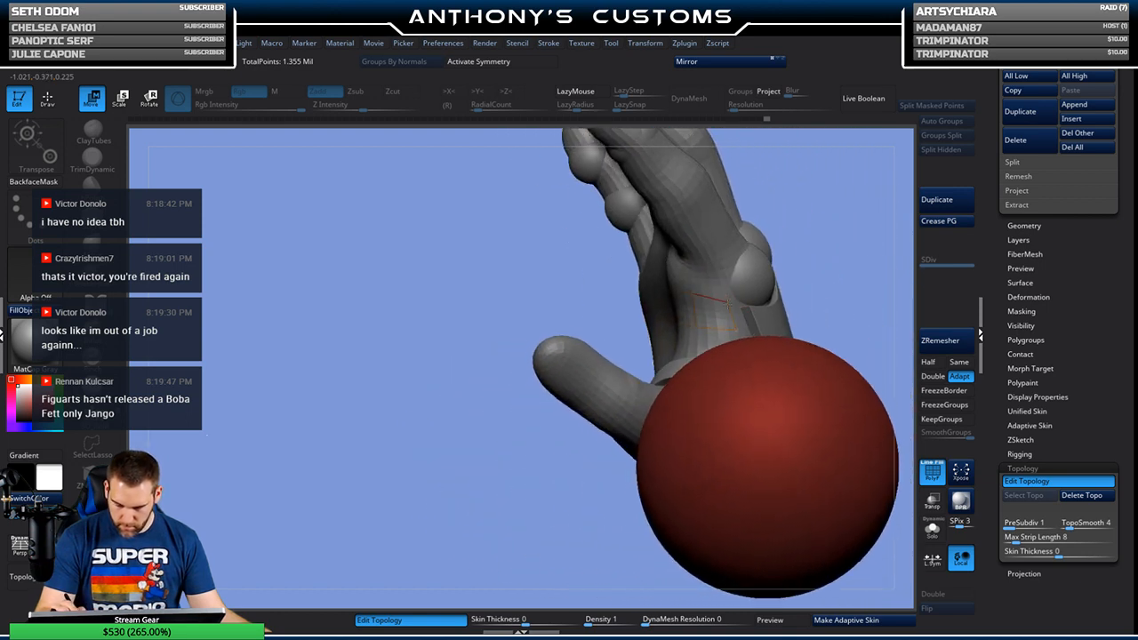
{"action": "mouse_move", "coordinate": [794, 244]}
{"action": "left_mouse_down"}
{"action": "mouse_move", "coordinate": [852, 242]}
{"action": "mouse_move", "coordinate": [785, 257]}
{"action": "mouse_move", "coordinate": [788, 277]}
{"action": "mouse_move", "coordinate": [725, 309]}
{"action": "left_mouse_up"}
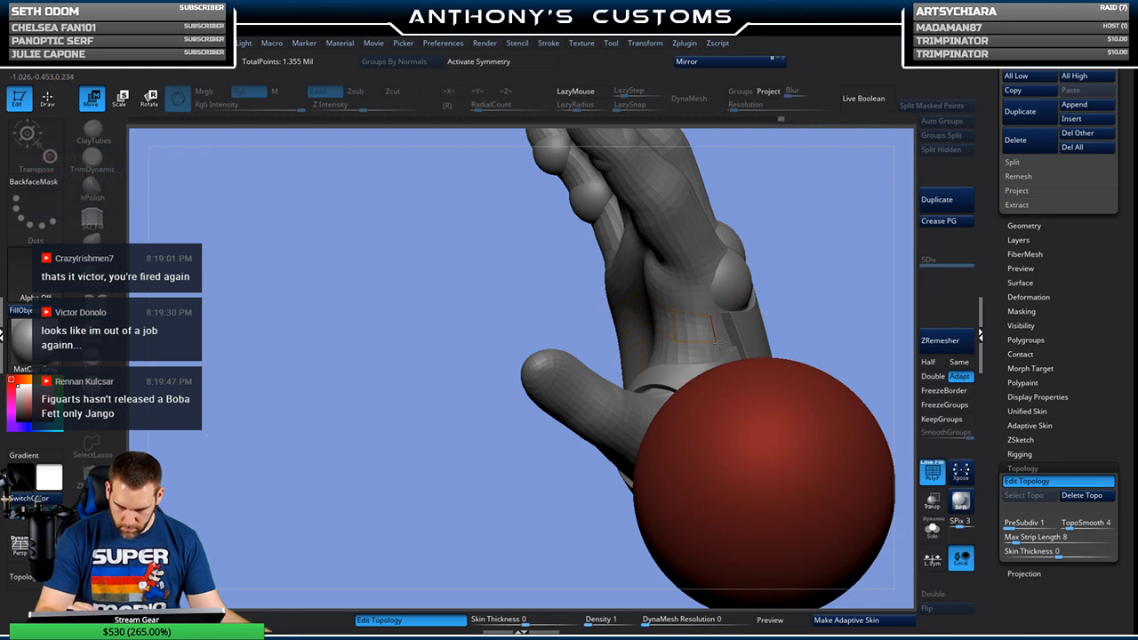
Step: Draw a second row of topology quads just below the fingers, from the little-finger edge to the index finger
{"action": "mouse_move", "coordinate": [800, 265]}
{"action": "left_mouse_down"}
{"action": "mouse_move", "coordinate": [827, 252]}
{"action": "mouse_move", "coordinate": [823, 203]}
{"action": "mouse_move", "coordinate": [810, 257]}
{"action": "mouse_move", "coordinate": [800, 249]}
{"action": "mouse_move", "coordinate": [836, 240]}
{"action": "left_mouse_up"}
{"action": "key", "text": "q"}
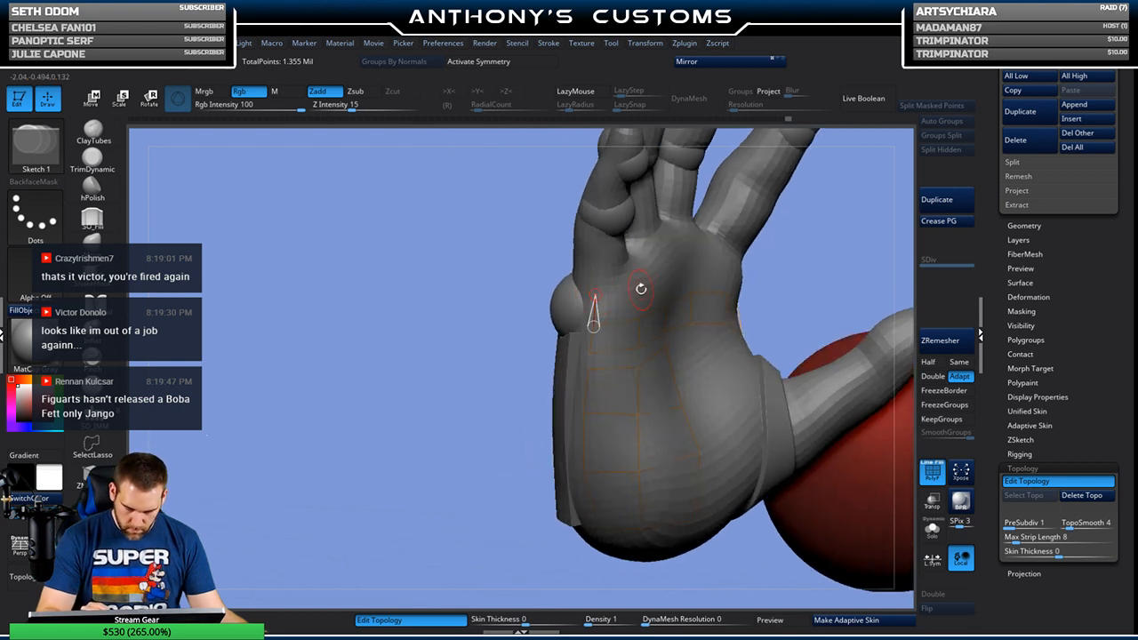
{"action": "left_click_drag", "start_coordinate": [641, 289], "coordinate": [679, 269]}
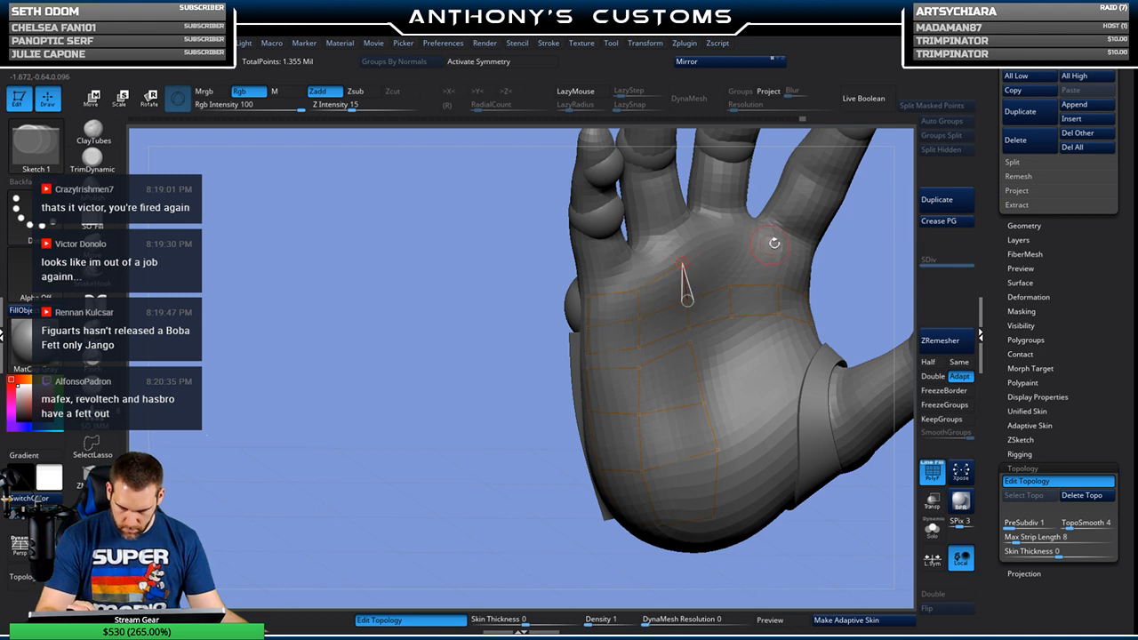
{"action": "left_click_drag", "start_coordinate": [859, 219], "coordinate": [597, 289]}
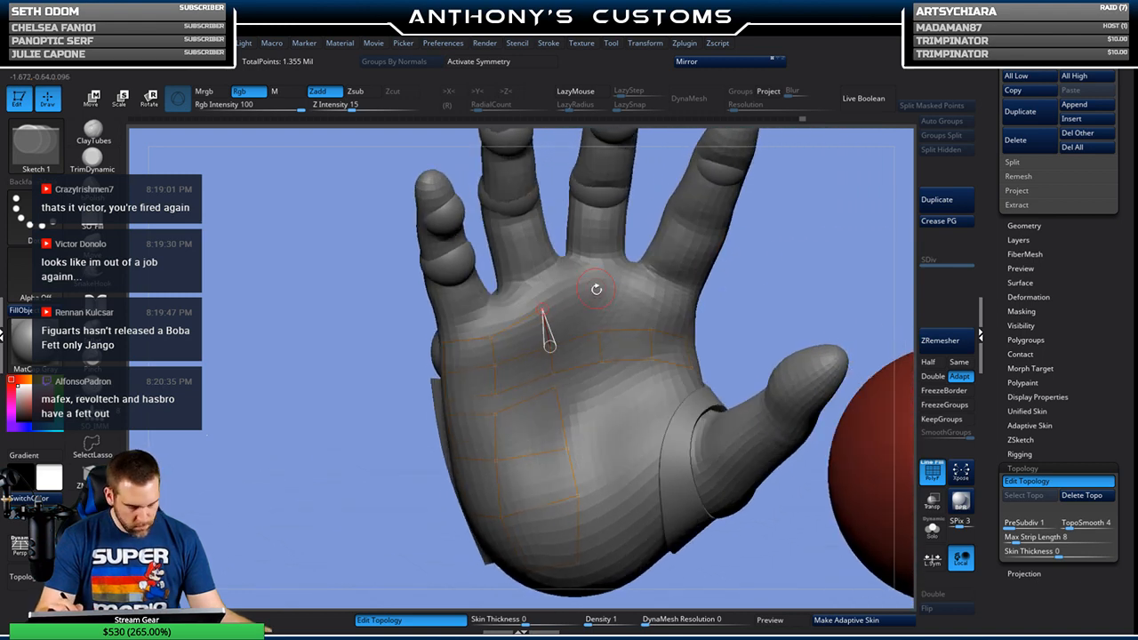
{"action": "left_click_drag", "start_coordinate": [831, 237], "coordinate": [678, 283]}
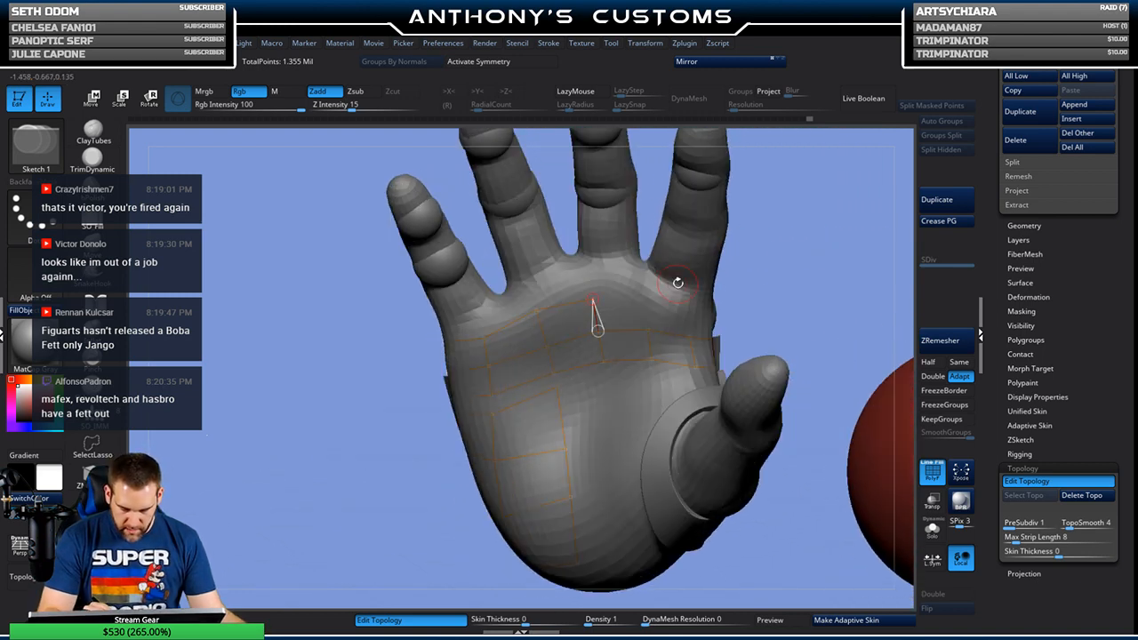
{"action": "left_click_drag", "start_coordinate": [828, 237], "coordinate": [801, 247]}
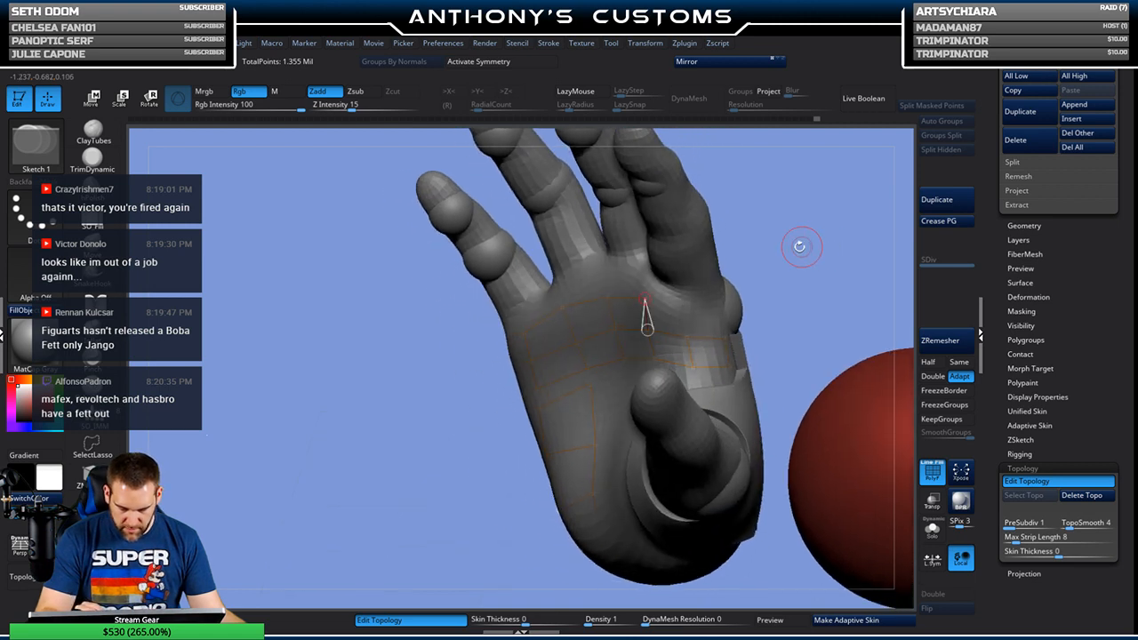
{"action": "mouse_move", "coordinate": [692, 329]}
{"action": "left_mouse_down"}
{"action": "mouse_move", "coordinate": [839, 261]}
{"action": "mouse_move", "coordinate": [685, 309]}
{"action": "left_mouse_up"}
{"action": "mouse_move", "coordinate": [838, 256]}
{"action": "left_mouse_down"}
{"action": "mouse_move", "coordinate": [799, 278]}
{"action": "mouse_move", "coordinate": [862, 241]}
{"action": "mouse_move", "coordinate": [807, 242]}
{"action": "left_mouse_up"}
Step: Move the points of the two upper palm rows to even out the quads below the fingers
{"action": "key", "text": "w"}
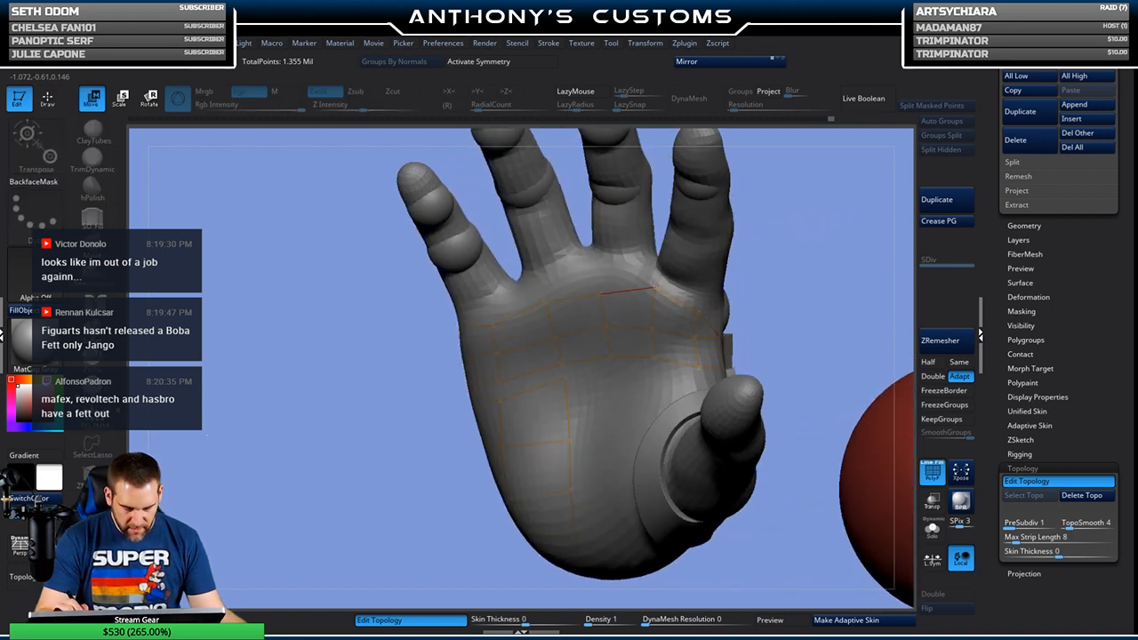
{"action": "left_click", "coordinate": [555, 328]}
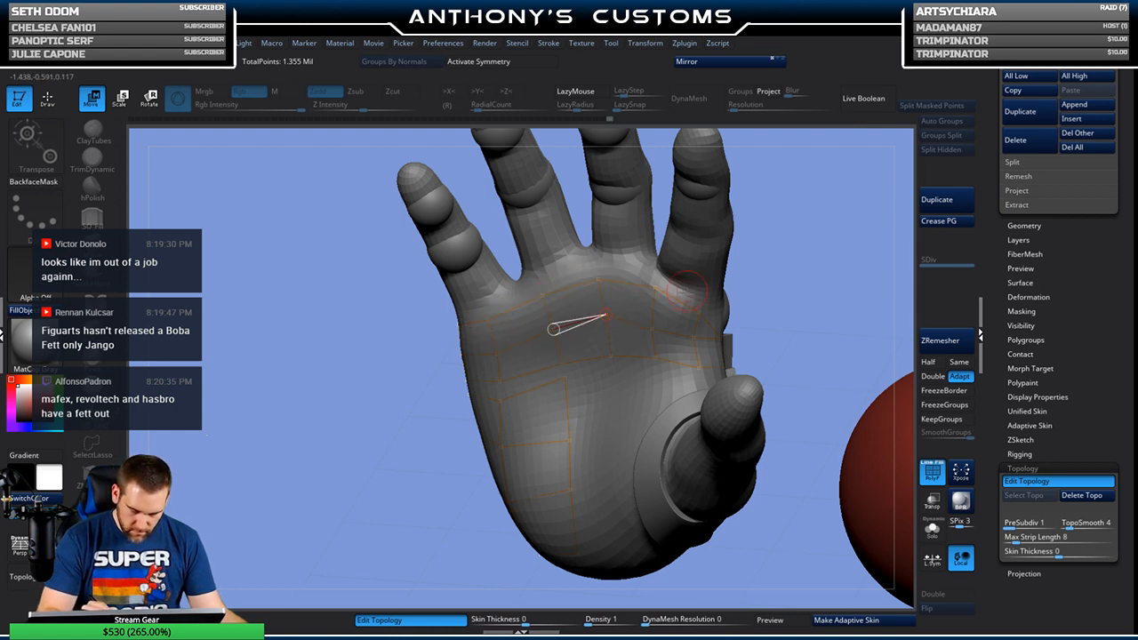
{"action": "left_click", "coordinate": [655, 320]}
{"action": "left_click_drag", "start_coordinate": [806, 268], "coordinate": [797, 243]}
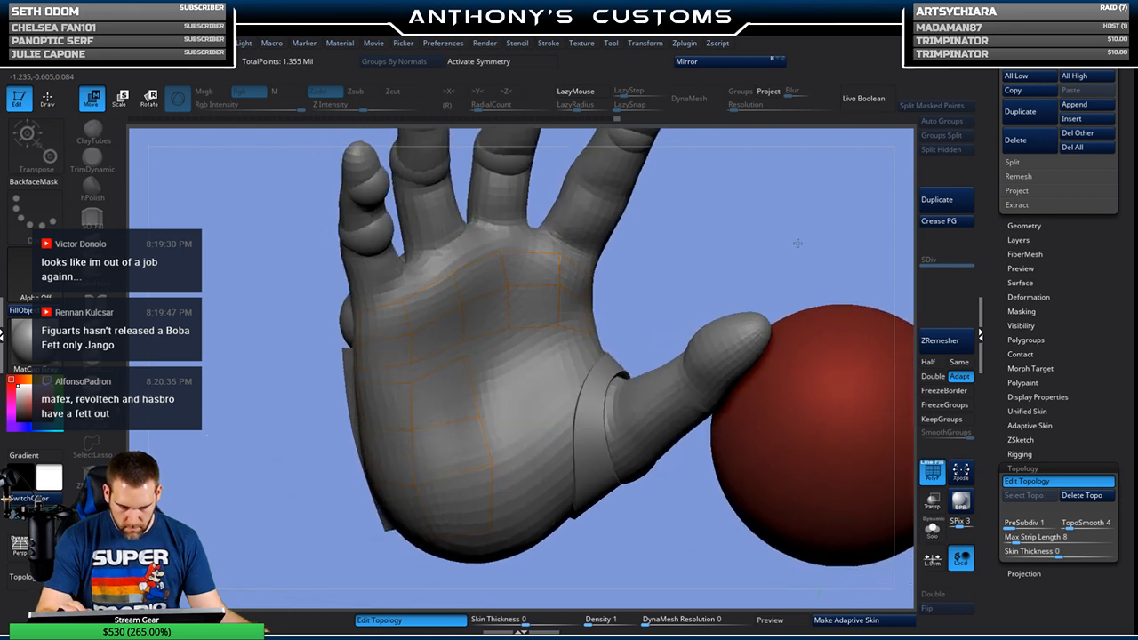
{"action": "left_click_drag", "start_coordinate": [797, 243], "coordinate": [821, 208]}
{"action": "left_click", "coordinate": [883, 621]}
{"action": "left_click_drag", "start_coordinate": [1071, 299], "coordinate": [1078, 409]}
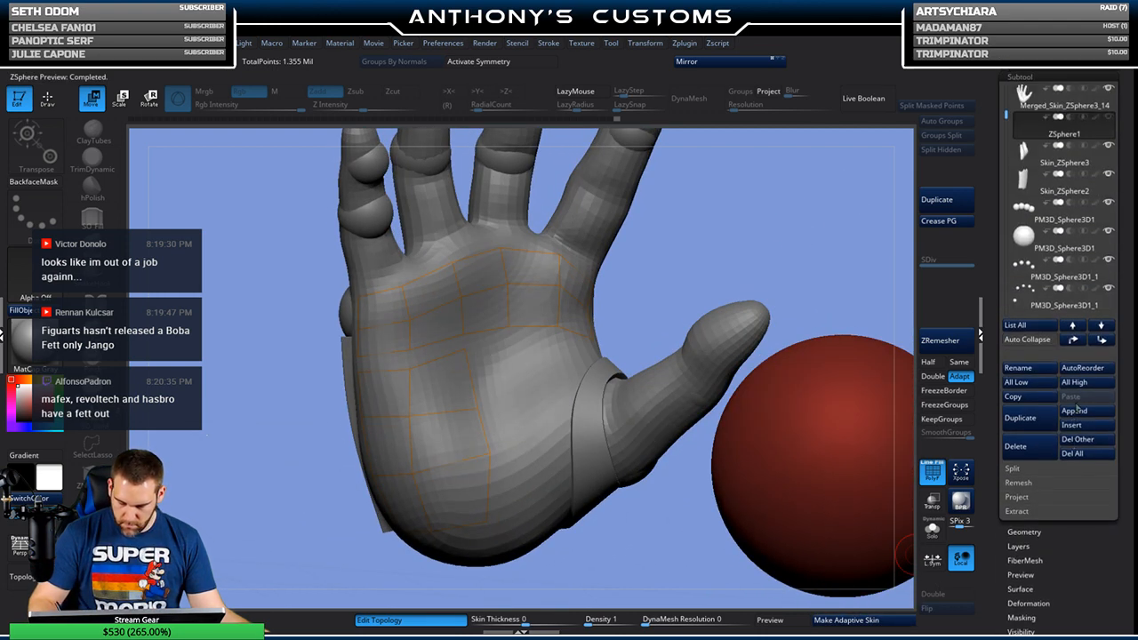
{"action": "left_click", "coordinate": [1076, 425]}
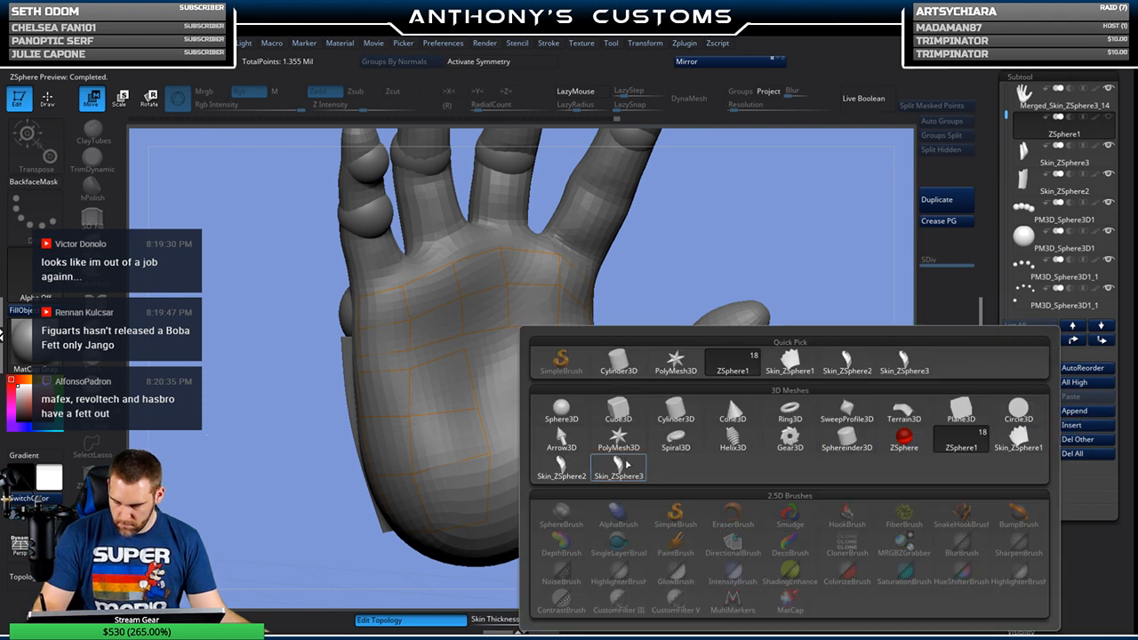
{"action": "mouse_move", "coordinate": [628, 469]}
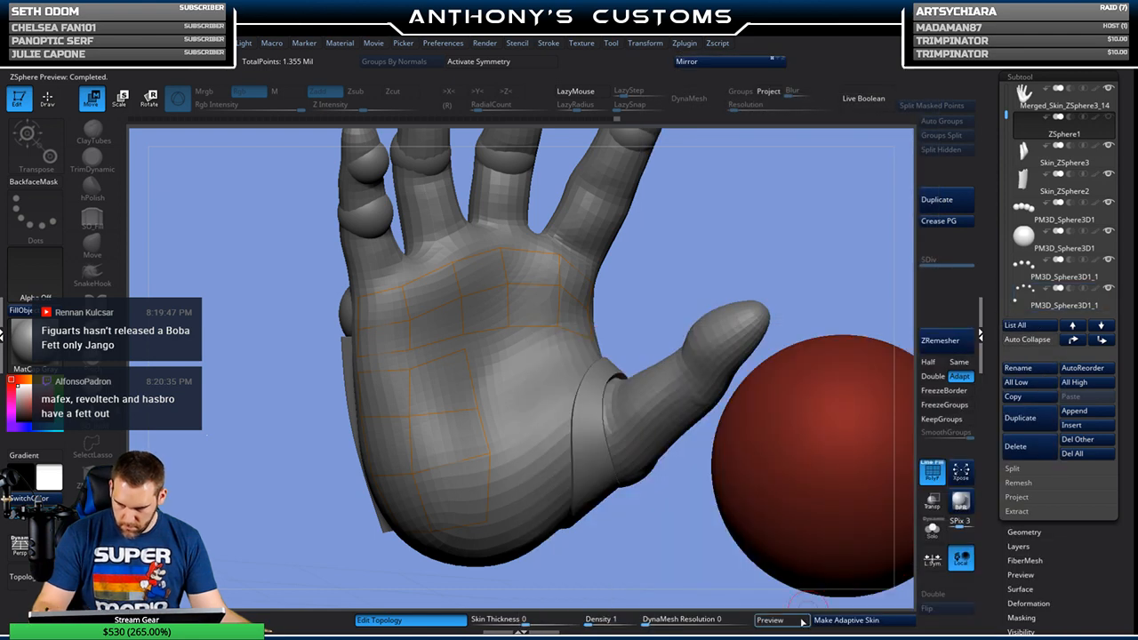
{"action": "left_click", "coordinate": [794, 622]}
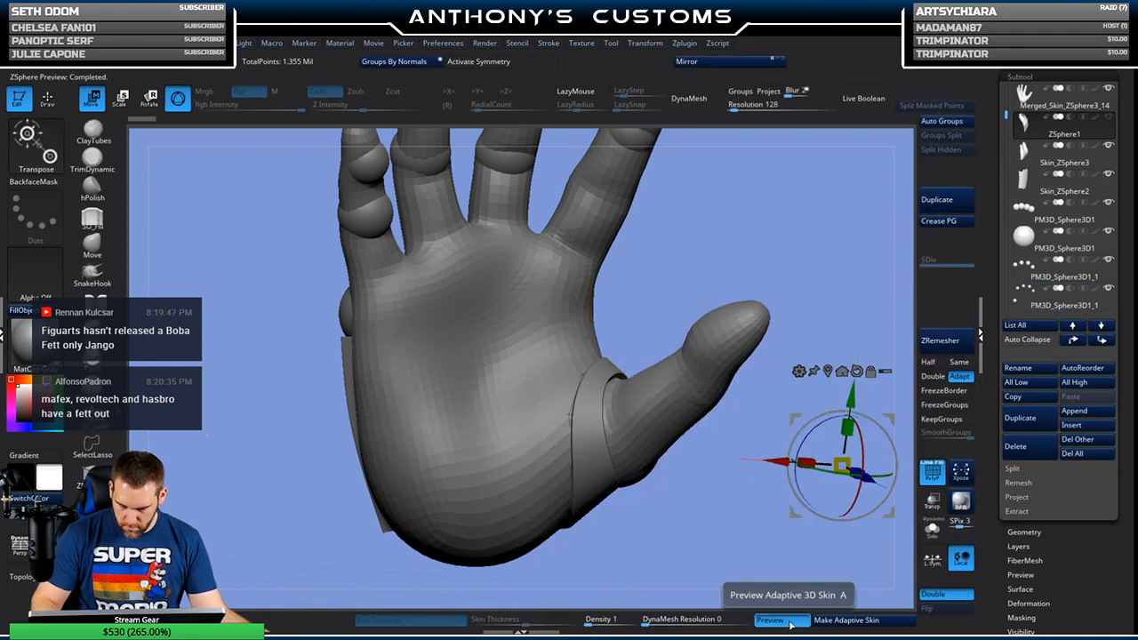
{"action": "left_click", "coordinate": [790, 621]}
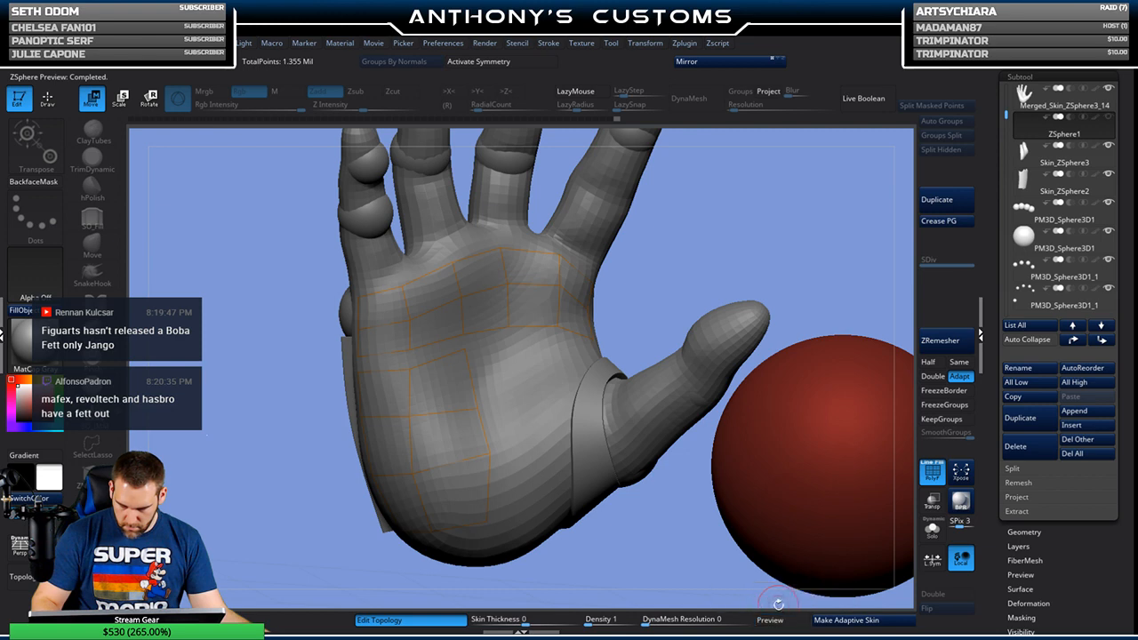
Step: Isolate the palm topology, preview it as a mesh and generate an adaptive skin from it
{"action": "left_click_drag", "start_coordinate": [646, 548], "coordinate": [623, 542]}
{"action": "left_click", "coordinate": [932, 530]}
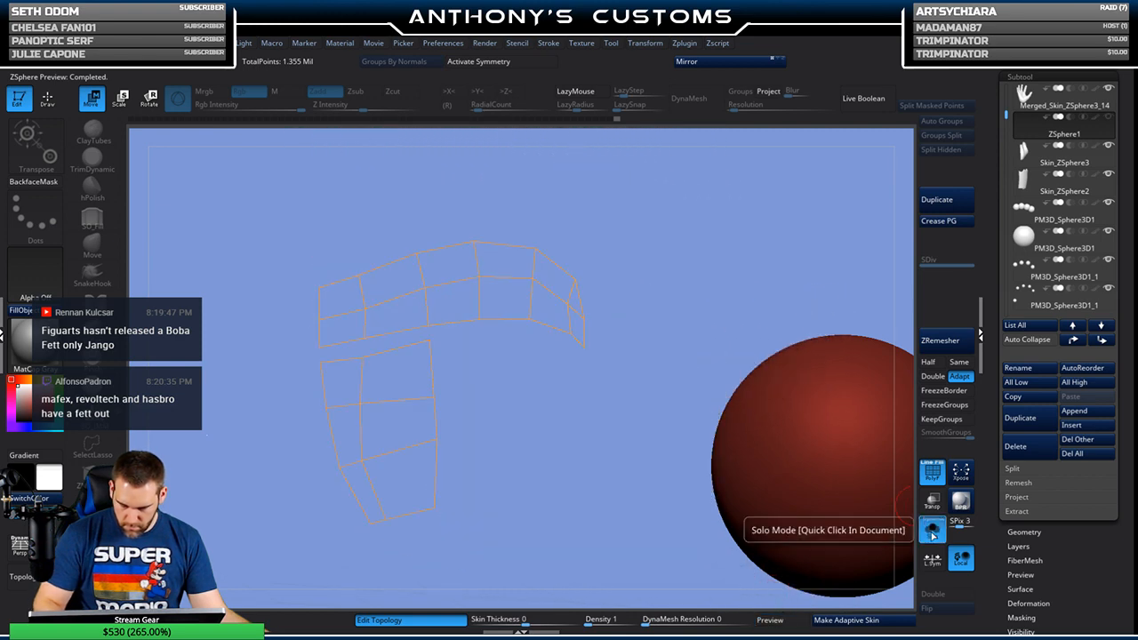
{"action": "left_click", "coordinate": [770, 620]}
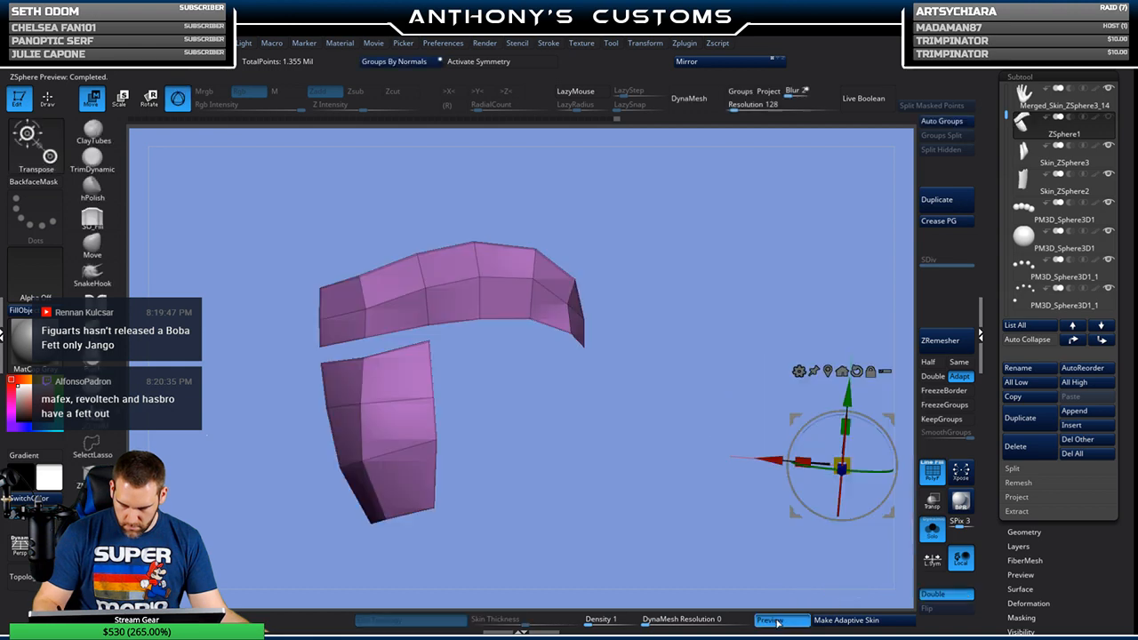
{"action": "left_click", "coordinate": [844, 621]}
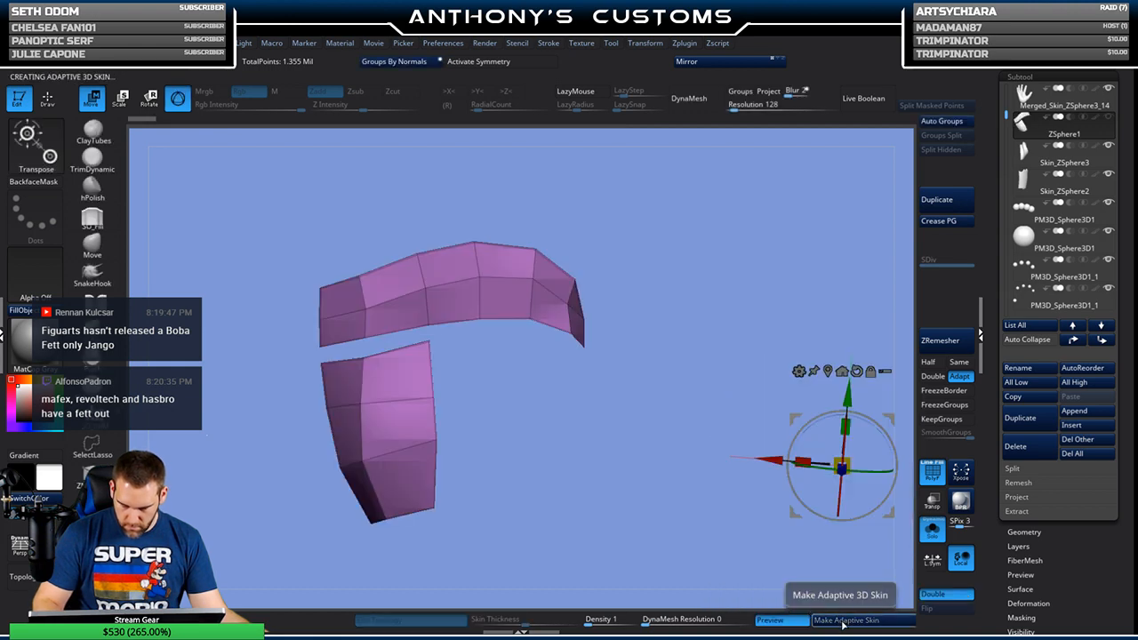
Step: Insert the generated palm skin as a subtool below ZSphere1 and make it the active subtool
{"action": "left_click", "coordinate": [1077, 427]}
{"action": "left_click", "coordinate": [678, 466]}
{"action": "left_click", "coordinate": [1085, 126]}
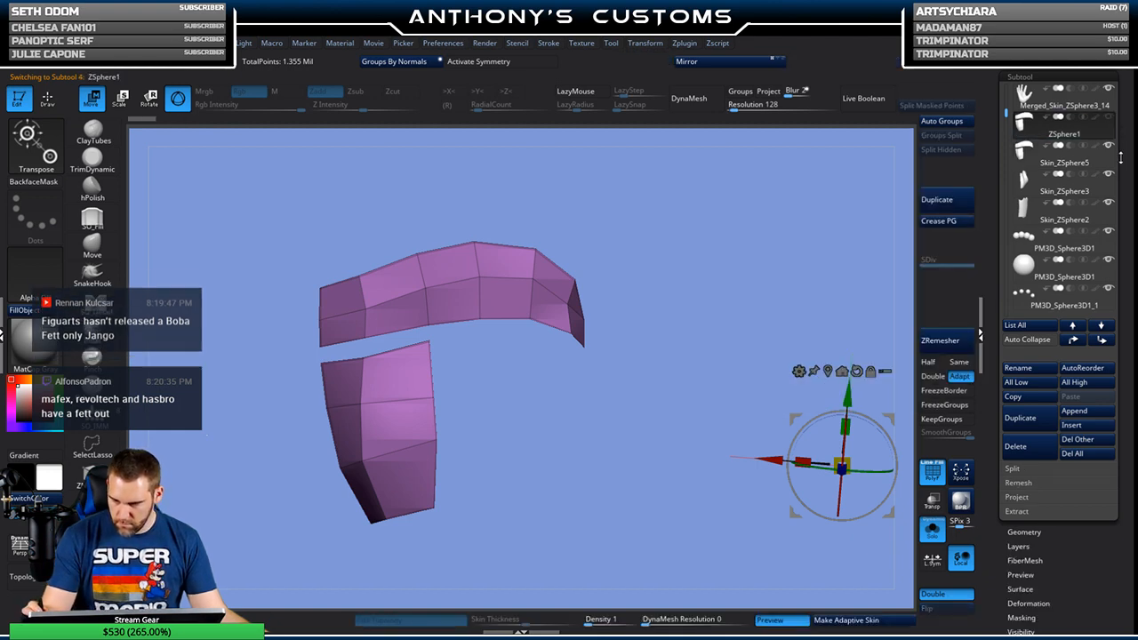
{"action": "left_click", "coordinate": [1081, 160]}
Step: Turn off double-sided display for the palm skin, isolate it and activate the ZModeler brush
{"action": "left_click", "coordinate": [933, 531]}
{"action": "left_click", "coordinate": [946, 595]}
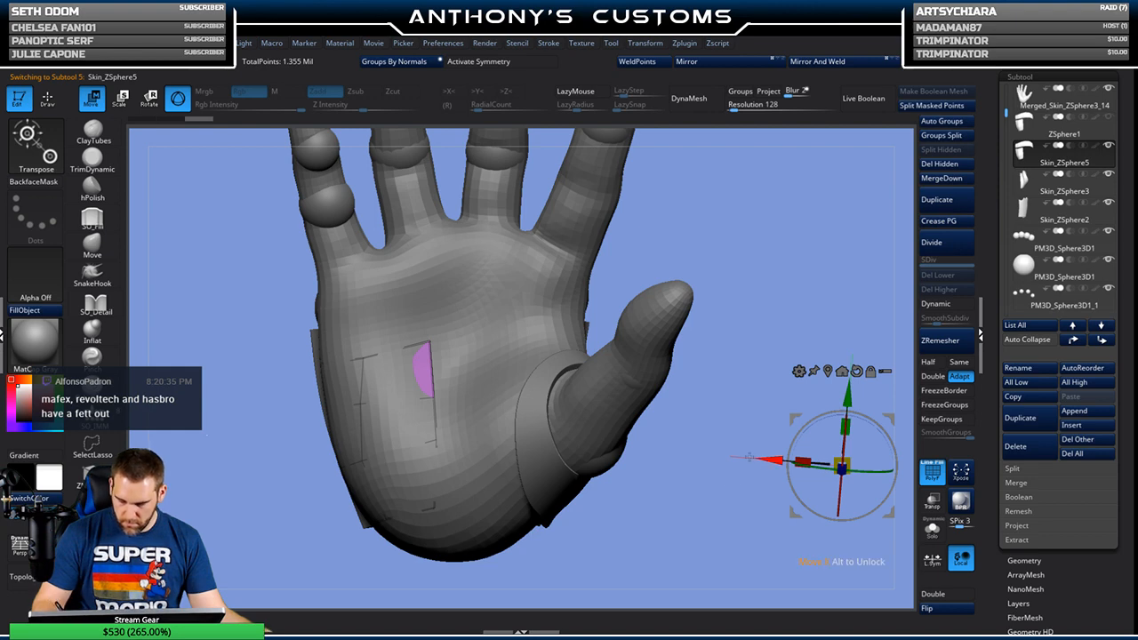
{"action": "left_click", "coordinate": [934, 536]}
{"action": "left_click_drag", "start_coordinate": [737, 501], "coordinate": [587, 502]}
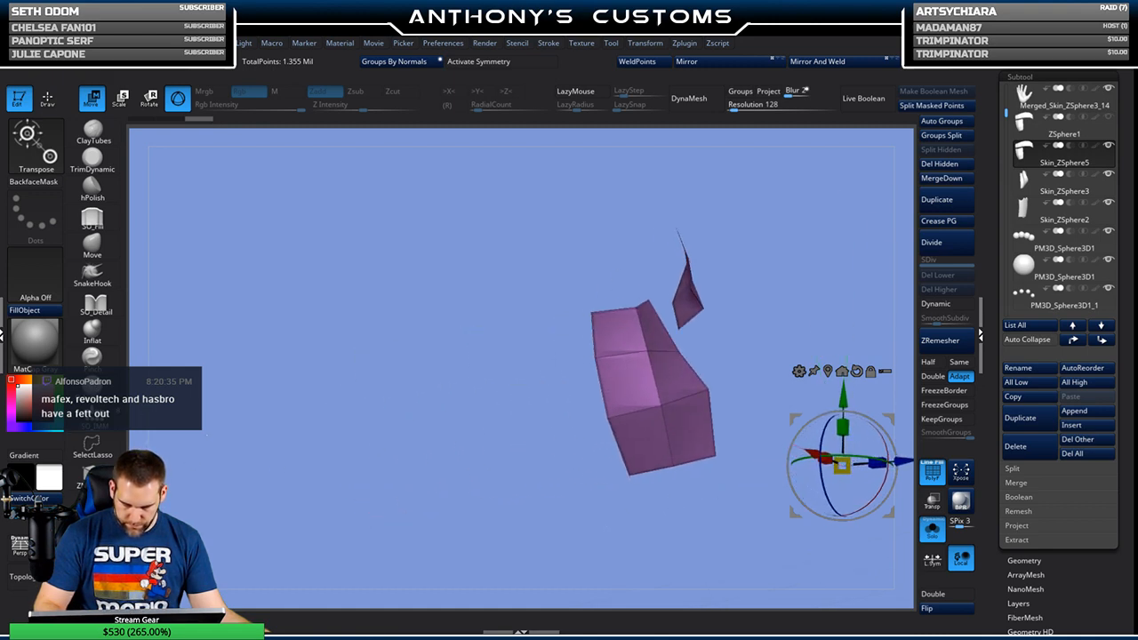
{"action": "key", "text": "b"}
{"action": "key", "text": "z"}
{"action": "key", "text": "m"}
Step: Try to thicken the palm panels with QMesh Polygroup All and flip their normals, then undo both changes
{"action": "left_click_drag", "start_coordinate": [614, 338], "coordinate": [579, 374]}
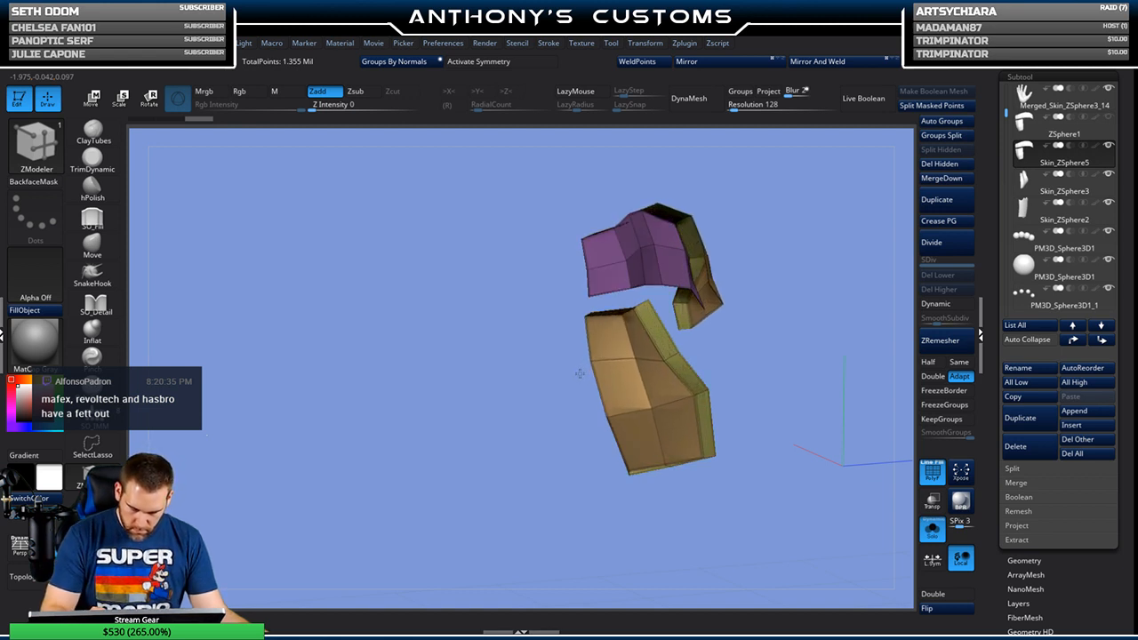
{"action": "left_click", "coordinate": [930, 608]}
{"action": "left_click_drag", "start_coordinate": [807, 537], "coordinate": [838, 514]}
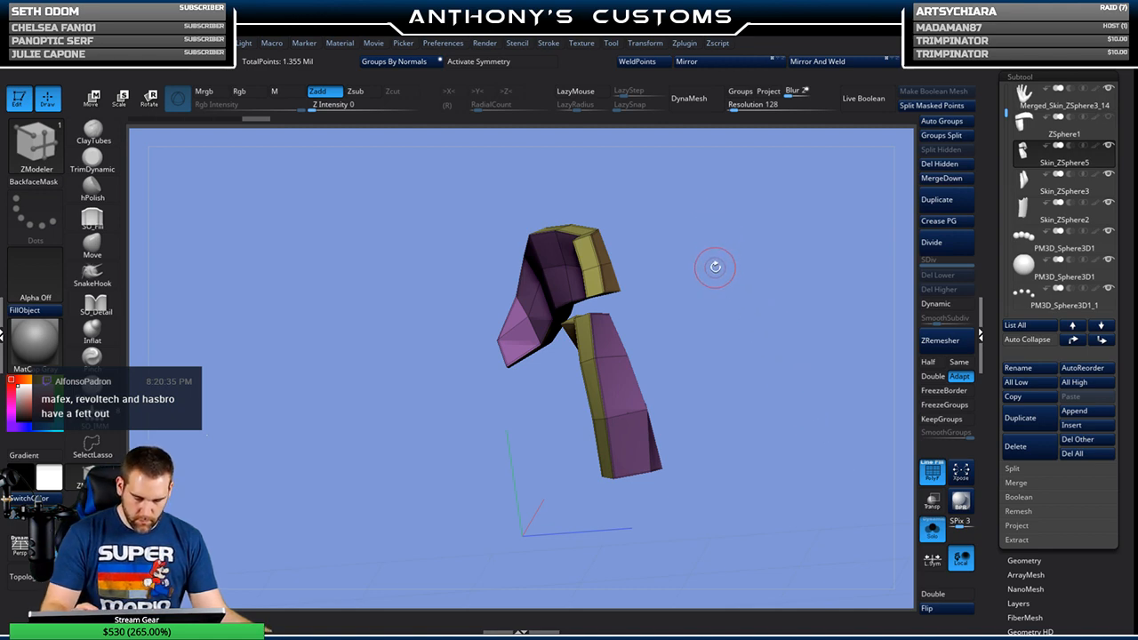
{"action": "key", "text": "ctrl+z"}
{"action": "key", "text": "ctrl+z"}
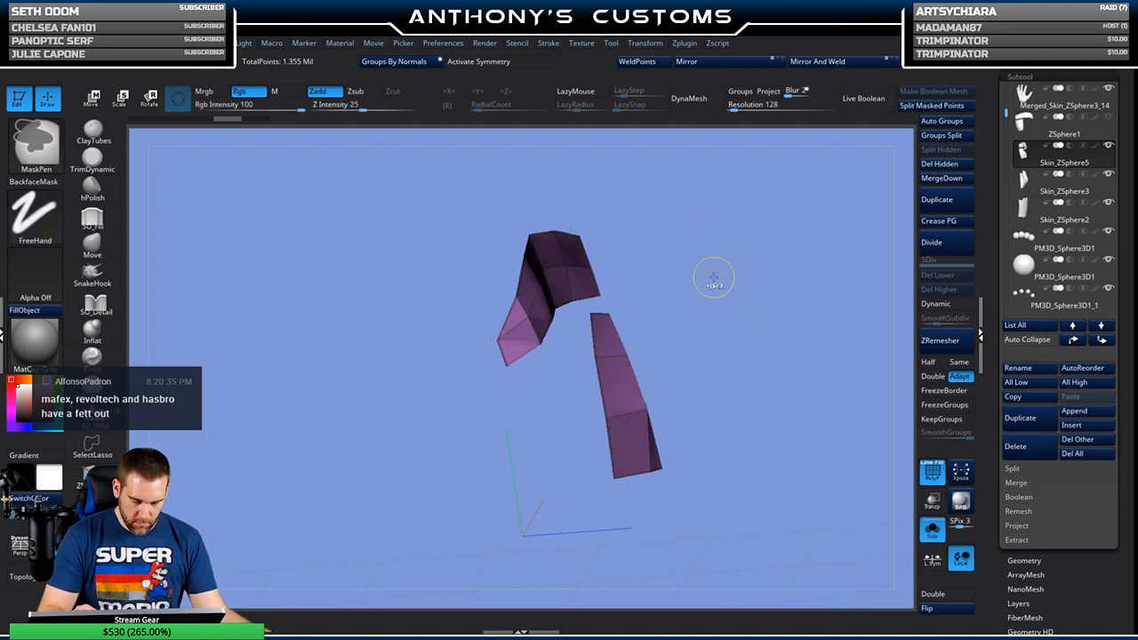
Step: Assign separate polygroups to the two palm panels with Auto Groups
{"action": "left_click", "coordinate": [942, 121]}
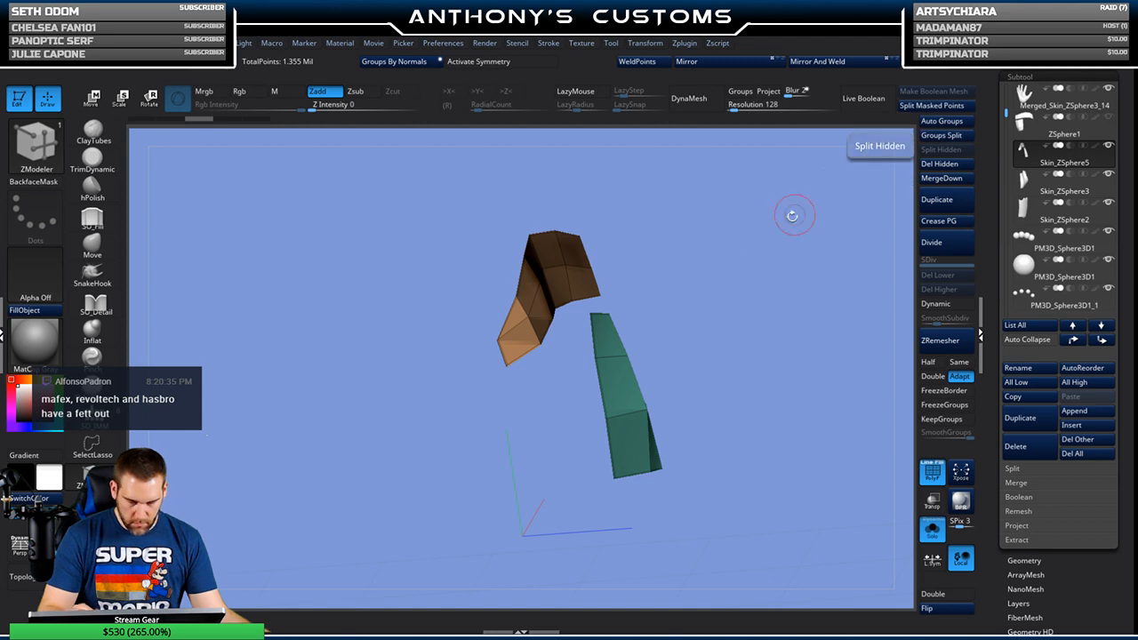
{"action": "mouse_move", "coordinate": [610, 338]}
{"action": "left_mouse_down"}
{"action": "mouse_move", "coordinate": [578, 322]}
{"action": "mouse_move", "coordinate": [592, 282]}
{"action": "left_mouse_up"}
{"action": "left_click_drag", "start_coordinate": [759, 275], "coordinate": [751, 300]}
{"action": "mouse_move", "coordinate": [849, 547]}
{"action": "left_mouse_down"}
{"action": "mouse_move", "coordinate": [821, 528]}
{"action": "mouse_move", "coordinate": [889, 483]}
{"action": "mouse_move", "coordinate": [826, 508]}
{"action": "mouse_move", "coordinate": [827, 525]}
{"action": "mouse_move", "coordinate": [854, 526]}
{"action": "mouse_move", "coordinate": [813, 528]}
{"action": "mouse_move", "coordinate": [822, 520]}
{"action": "left_mouse_up"}
{"action": "key", "text": "ctrl"}
{"action": "key", "text": "ctrl"}
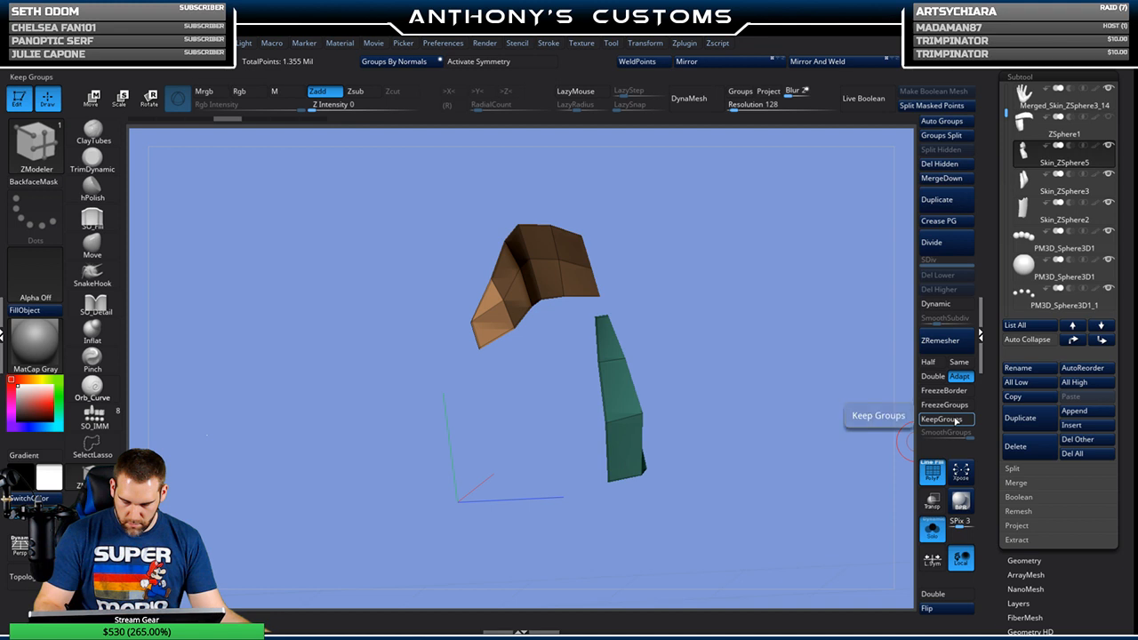
Step: Split the palm skin into separate subtools by polygroup and flip the normals of the upper panel
{"action": "left_click", "coordinate": [942, 136]}
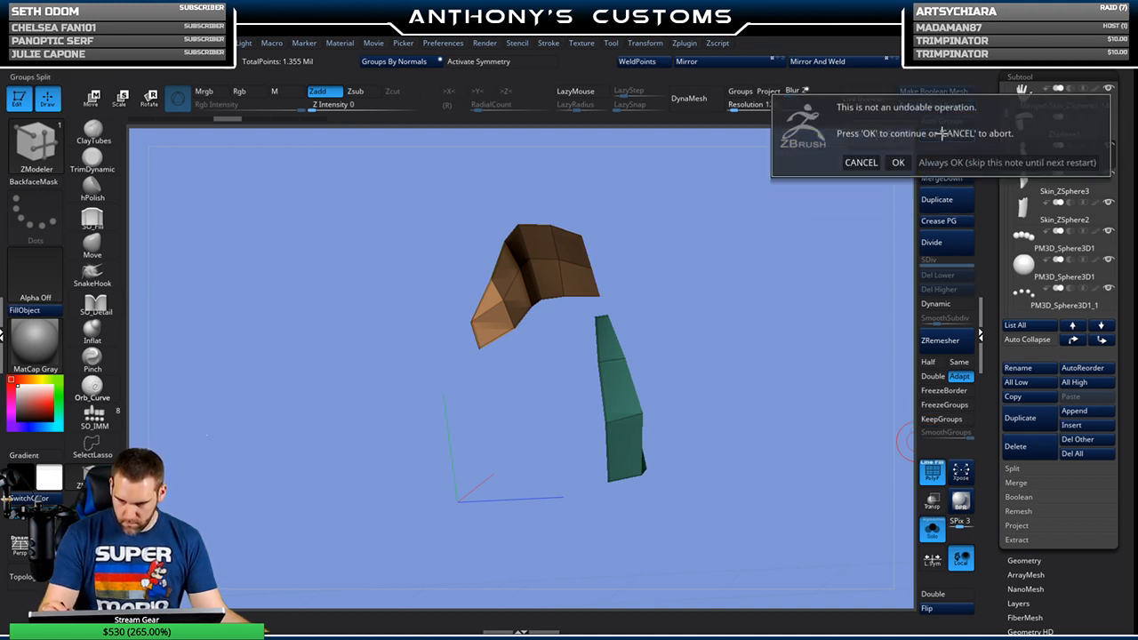
{"action": "left_click", "coordinate": [900, 162]}
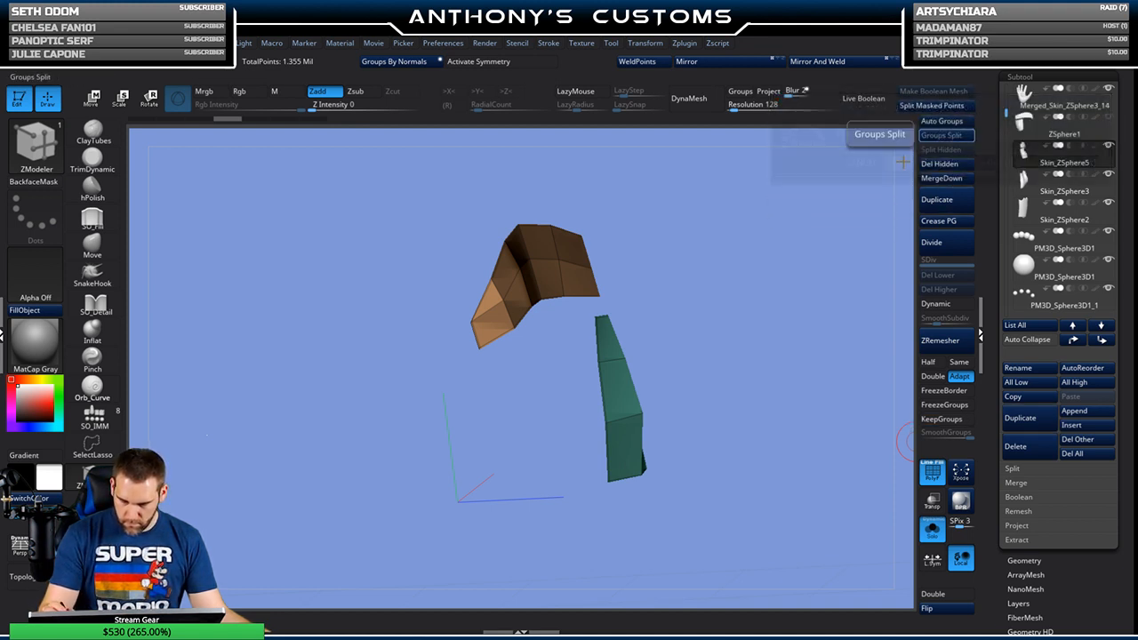
{"action": "left_click", "coordinate": [938, 610]}
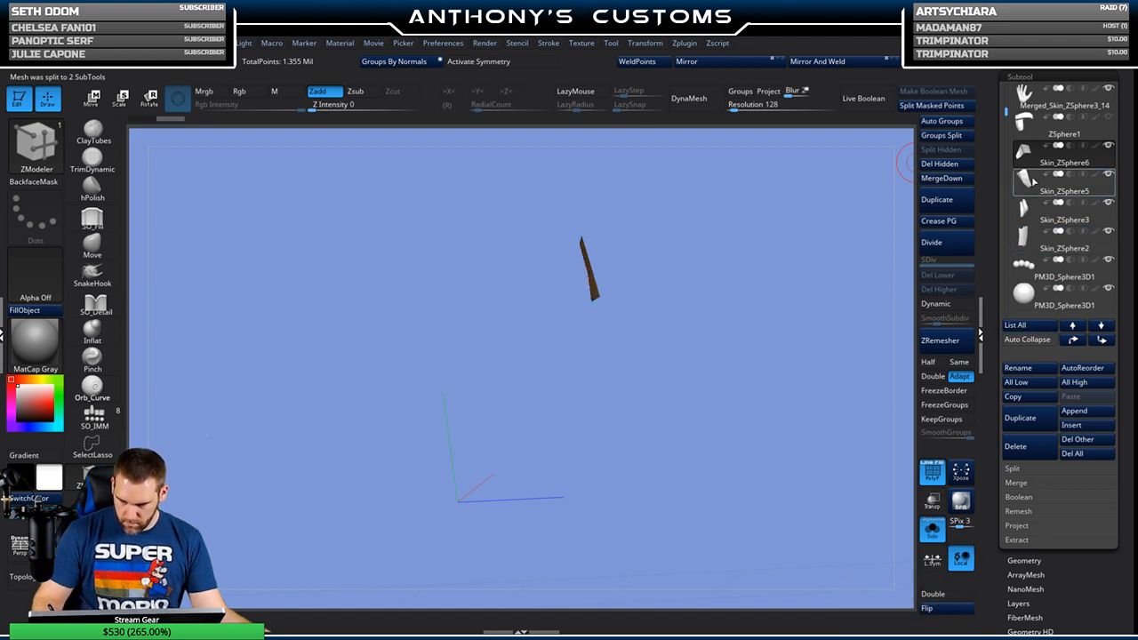
Step: Merge the two palm panels back into one subtool and assign them a single polygroup
{"action": "mouse_move", "coordinate": [1033, 183]}
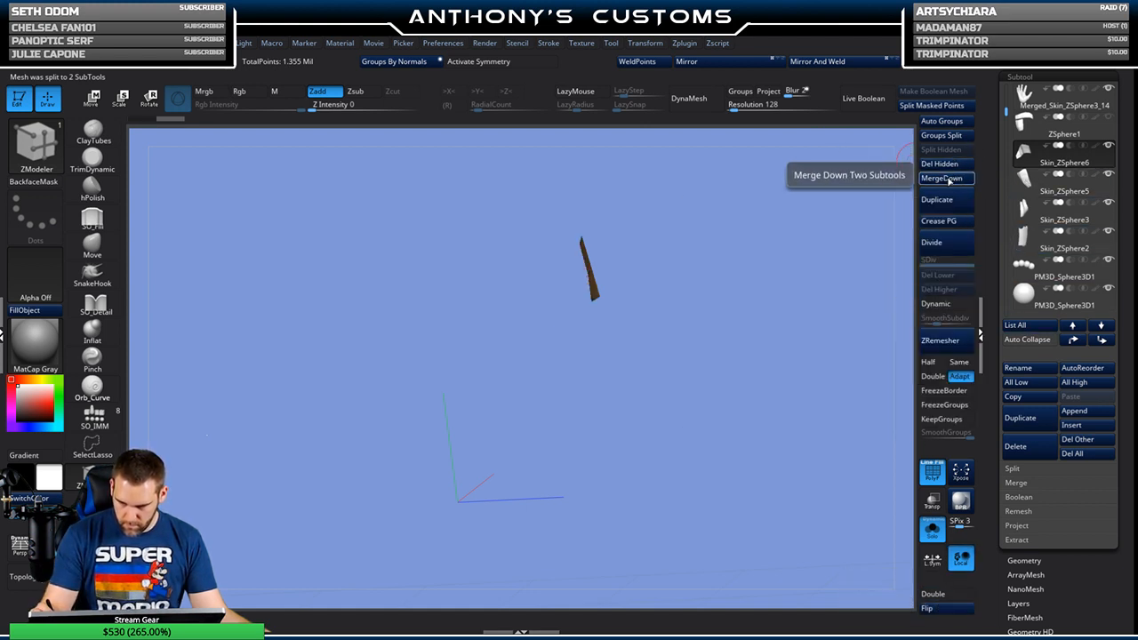
{"action": "left_click", "coordinate": [948, 177]}
{"action": "left_click", "coordinate": [906, 204]}
{"action": "left_click_drag", "start_coordinate": [760, 325], "coordinate": [743, 373]}
{"action": "key", "text": "ctrl+w"}
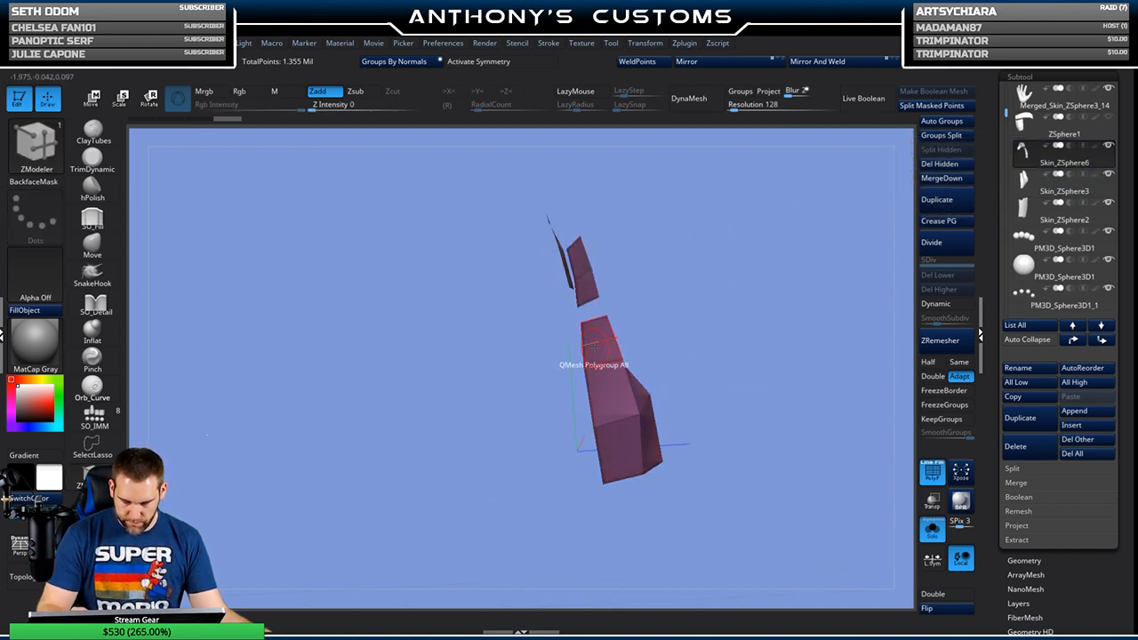
Step: Extrude both palm panels into solid plates with QMesh Polygroup All and flip their normals to face outward
{"action": "left_click_drag", "start_coordinate": [590, 365], "coordinate": [578, 362]}
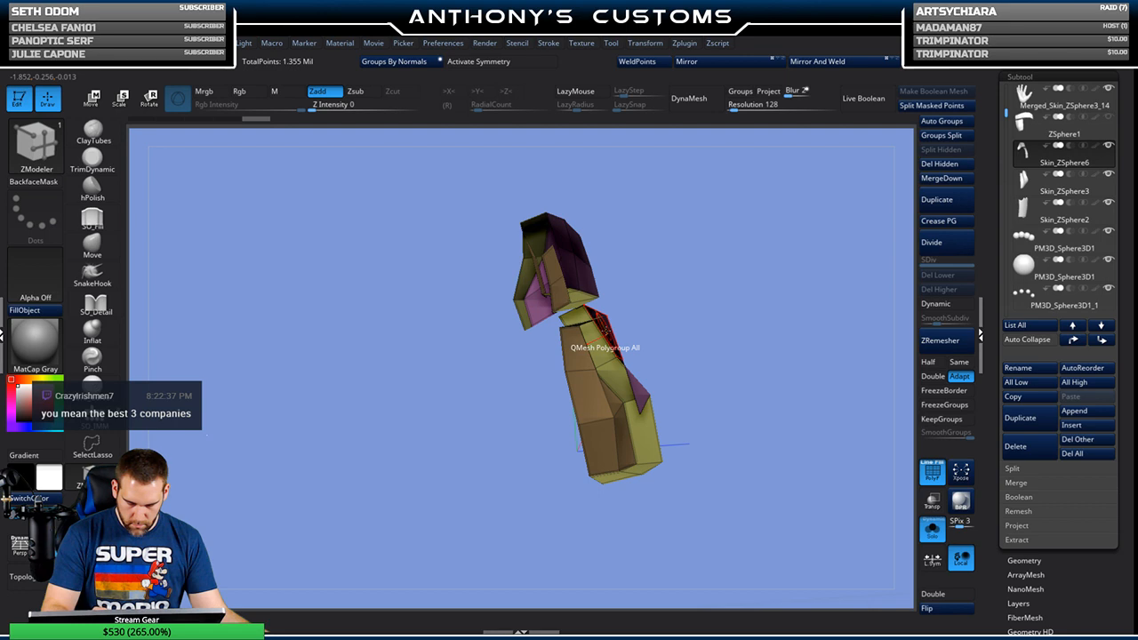
{"action": "left_click", "coordinate": [934, 594]}
{"action": "left_click_drag", "start_coordinate": [817, 551], "coordinate": [903, 476]}
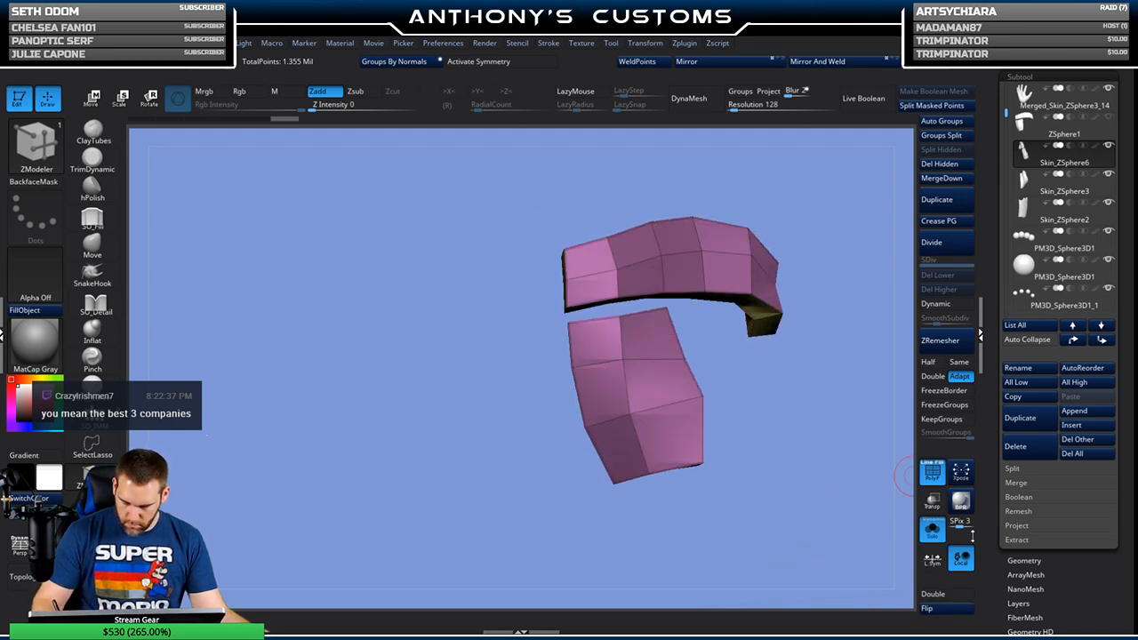
Step: Crease the border edges around the front and back faces of both palm plates with ZModeler
{"action": "left_click_drag", "start_coordinate": [826, 424], "coordinate": [640, 299]}
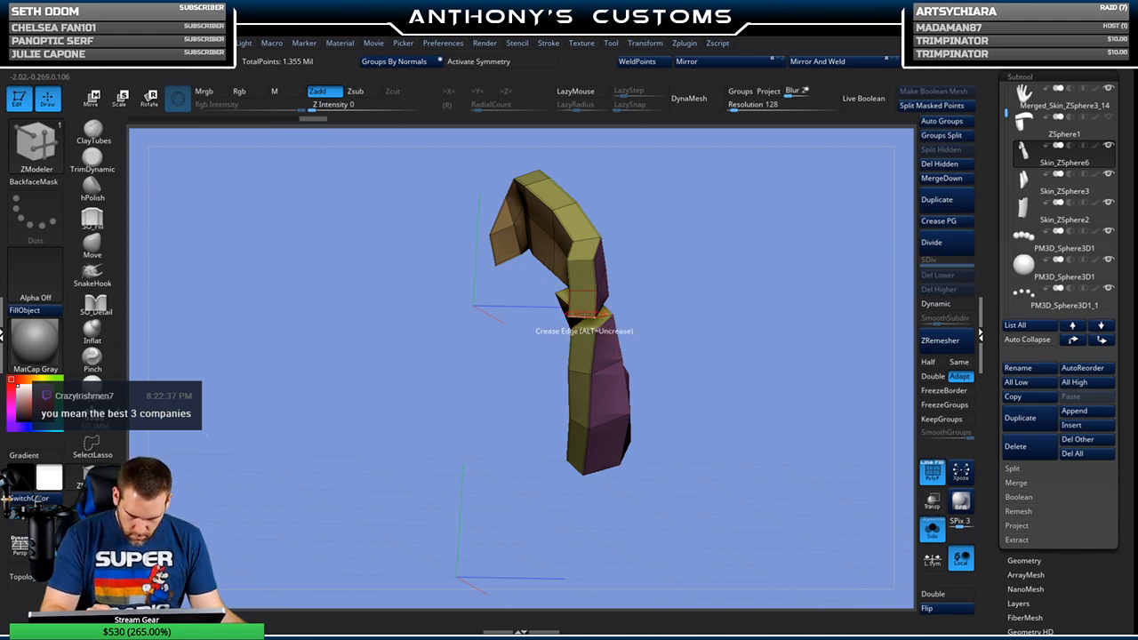
{"action": "mouse_move", "coordinate": [624, 254]}
{"action": "left_mouse_down"}
{"action": "mouse_move", "coordinate": [534, 258]}
{"action": "mouse_move", "coordinate": [498, 245]}
{"action": "left_mouse_up"}
{"action": "left_click", "coordinate": [681, 298]}
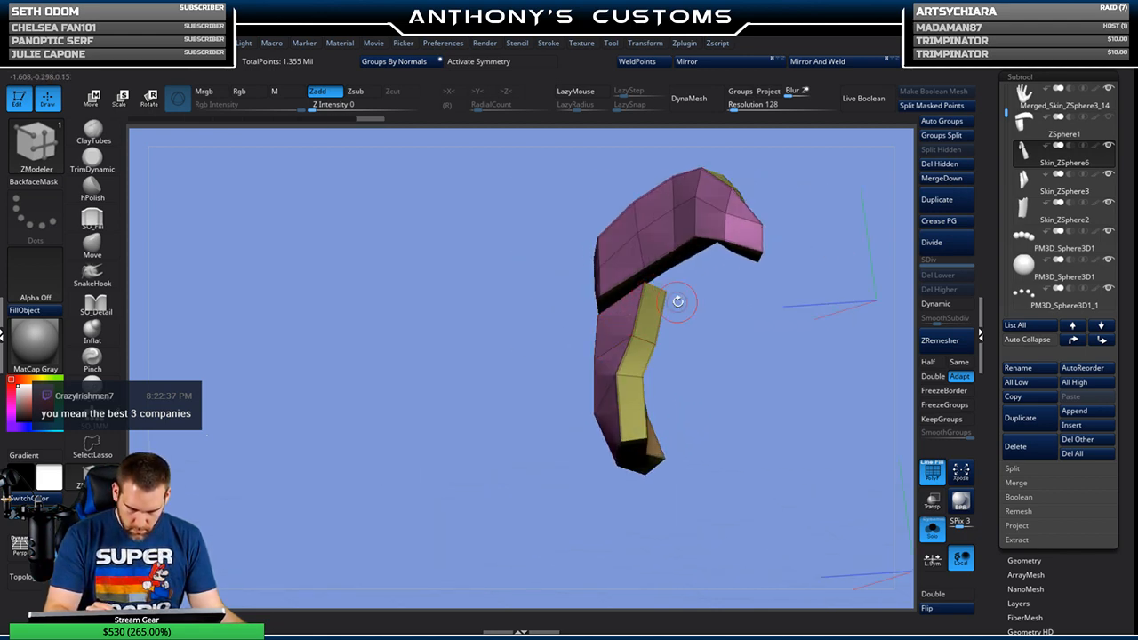
{"action": "left_click_drag", "start_coordinate": [683, 300], "coordinate": [666, 317]}
{"action": "left_click_drag", "start_coordinate": [789, 282], "coordinate": [712, 240]}
{"action": "left_click_drag", "start_coordinate": [749, 292], "coordinate": [546, 400]}
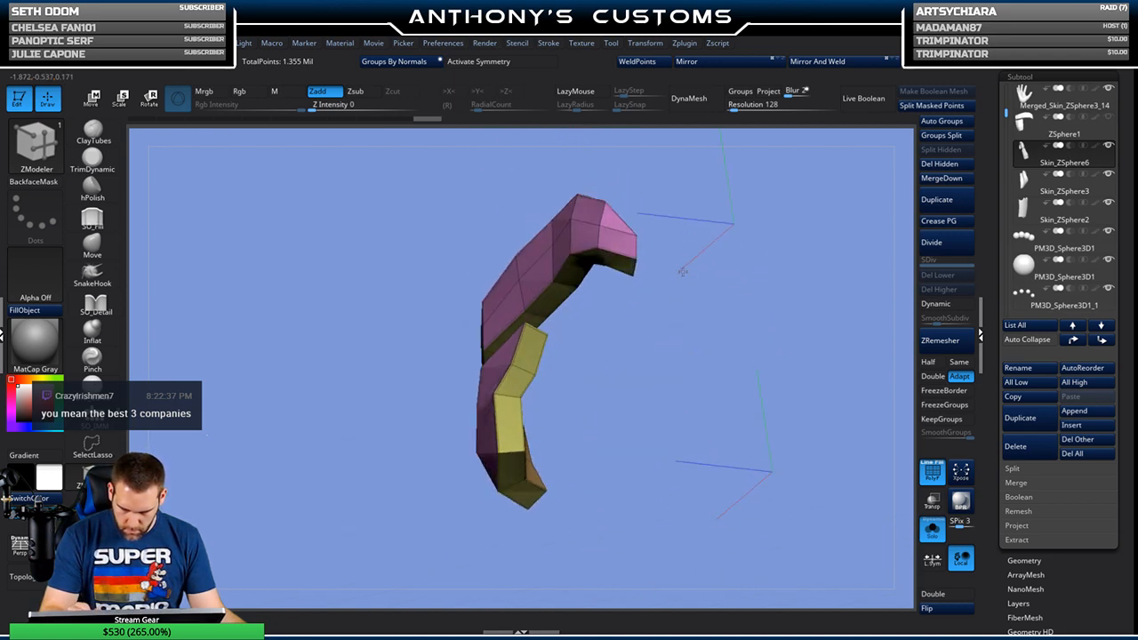
{"action": "left_click_drag", "start_coordinate": [573, 449], "coordinate": [592, 323]}
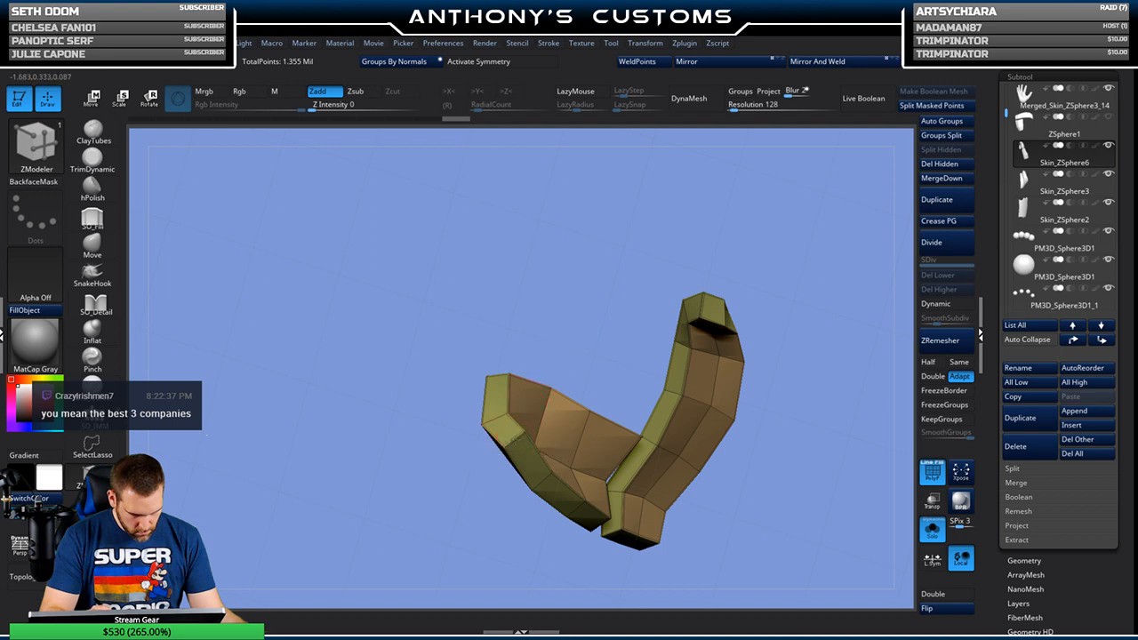
{"action": "left_click_drag", "start_coordinate": [592, 304], "coordinate": [666, 365]}
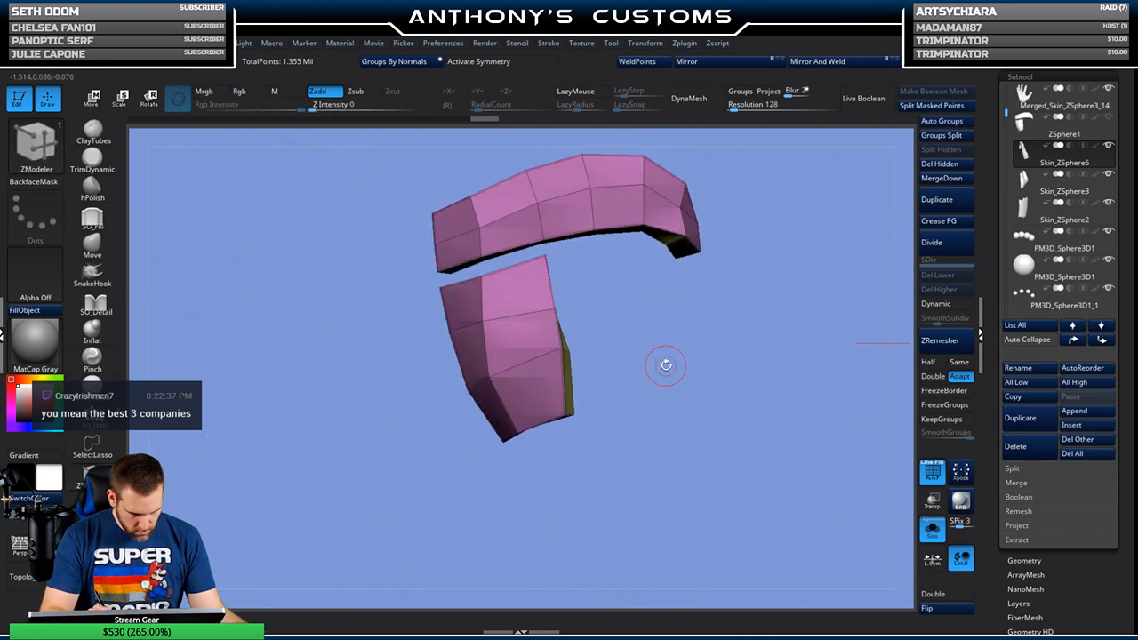
Step: Smooth the palm plates with dynamic subdivision, show the whole hand and pull the plates' outer faces above the palm surface with QMesh
{"action": "left_click", "coordinate": [948, 305]}
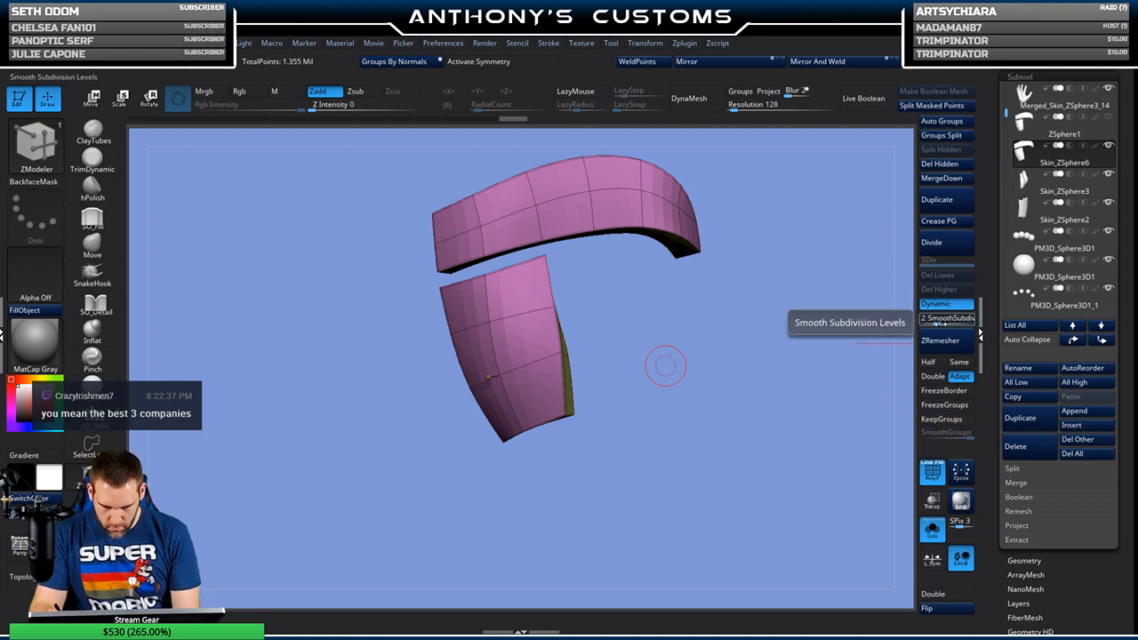
{"action": "left_click", "coordinate": [932, 531]}
{"action": "left_click_drag", "start_coordinate": [811, 399], "coordinate": [705, 313]}
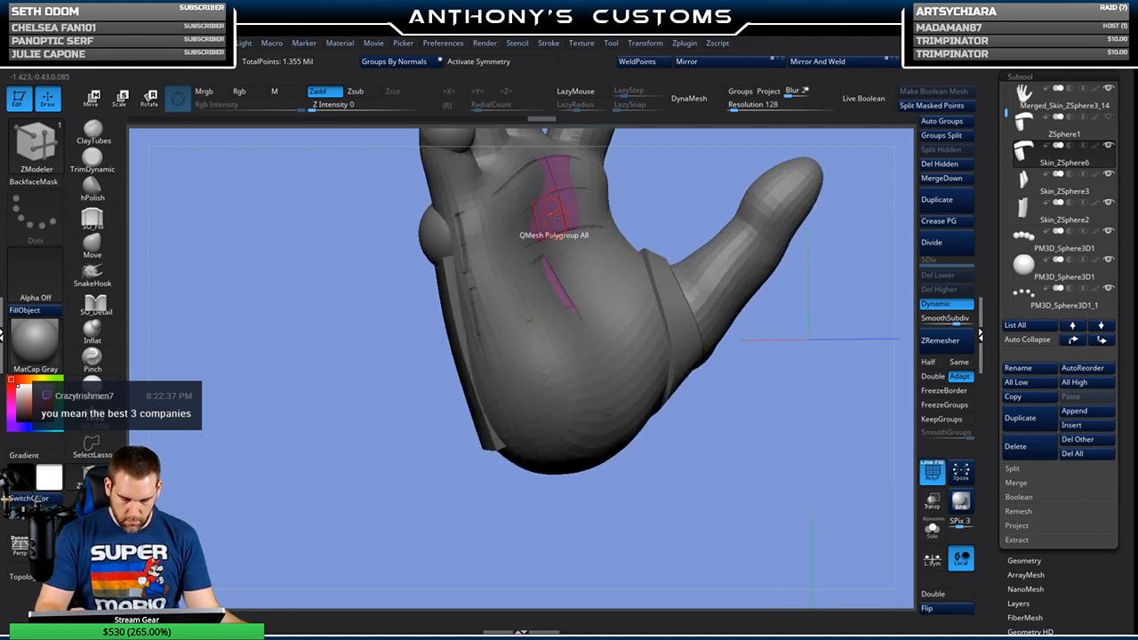
{"action": "left_click_drag", "start_coordinate": [554, 214], "coordinate": [566, 213]}
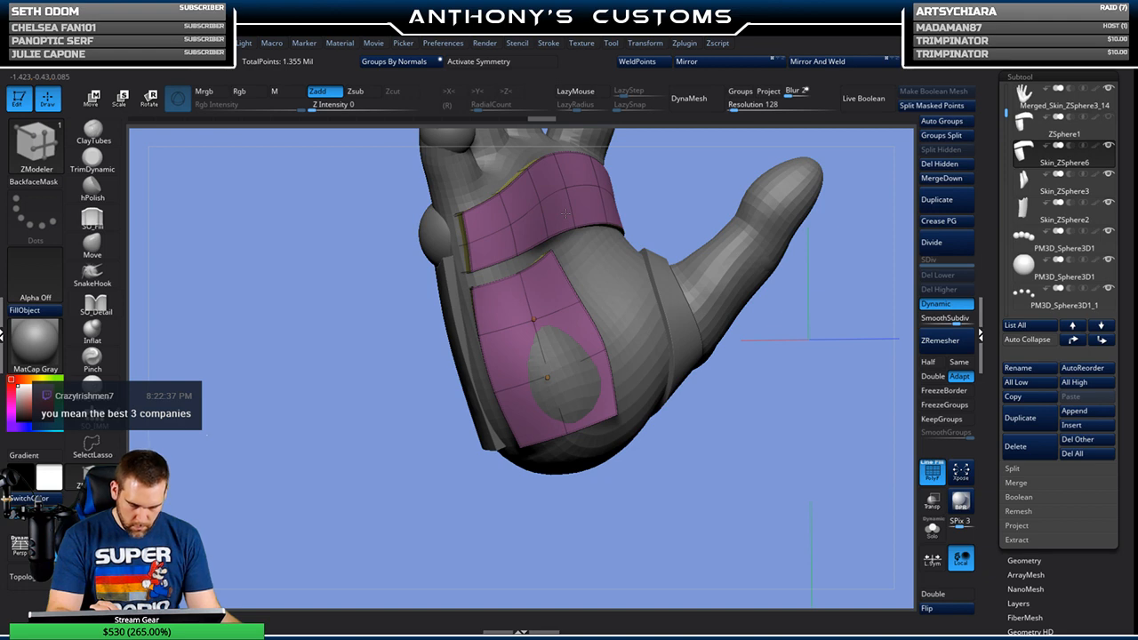
{"action": "left_click_drag", "start_coordinate": [762, 394], "coordinate": [768, 367]}
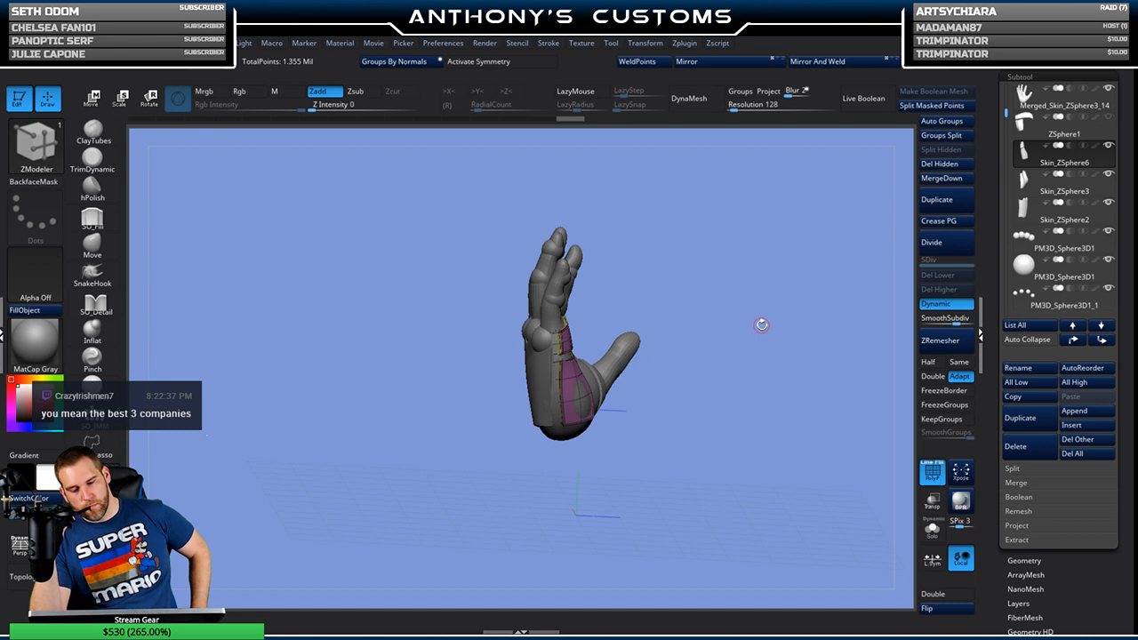
Step: Hide the hand mesh and select the large sphere at the base of the thumb
{"action": "left_click", "coordinate": [1109, 88]}
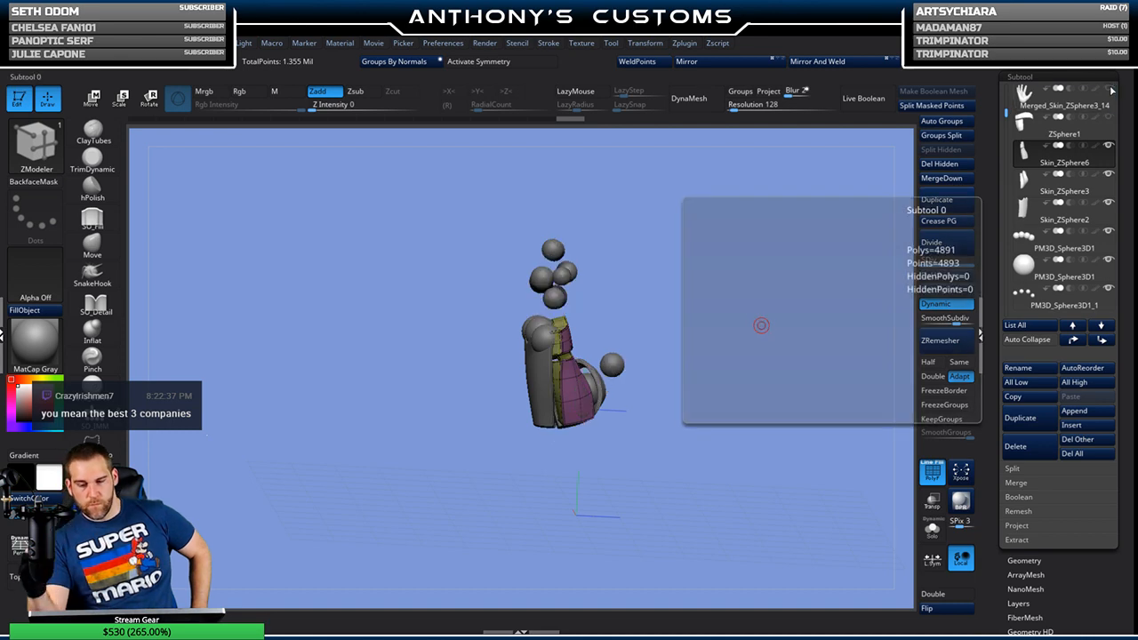
{"action": "left_click_drag", "start_coordinate": [678, 368], "coordinate": [740, 288]}
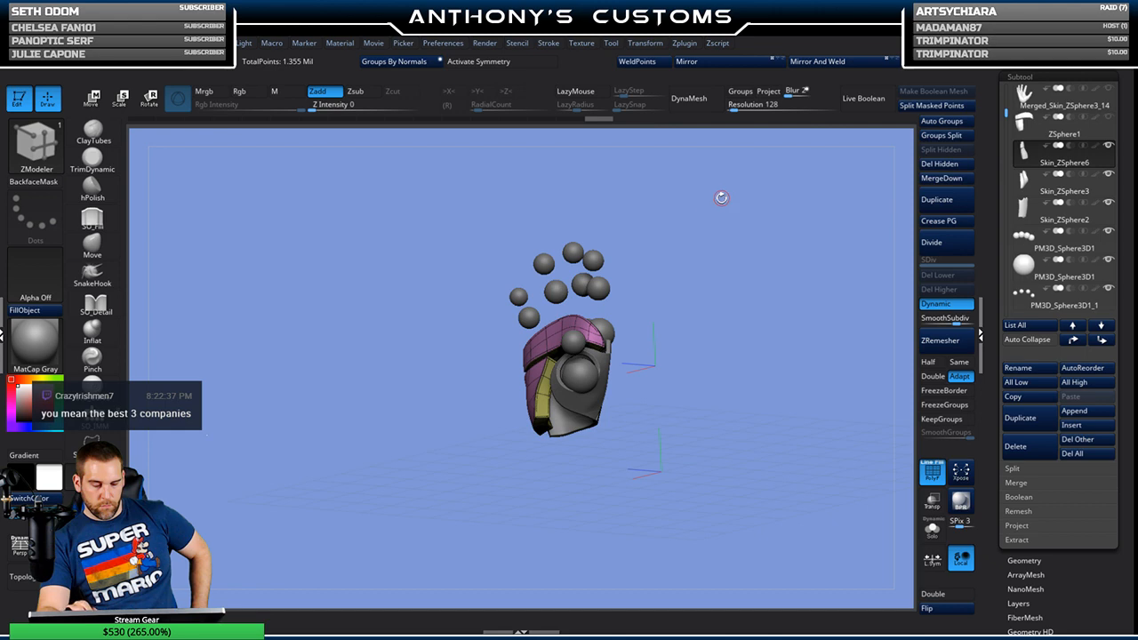
{"action": "left_click", "coordinate": [582, 375], "text": "alt"}
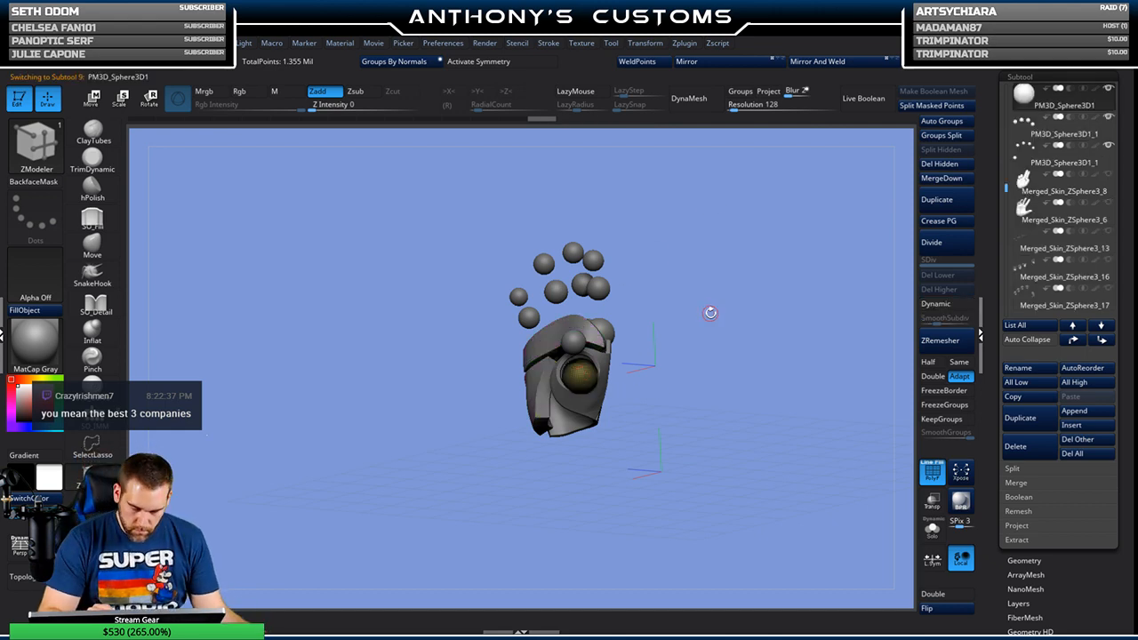
Step: Select the knuckle spheres along the top of the palm and return to Draw mode facing the palm
{"action": "key", "text": "w"}
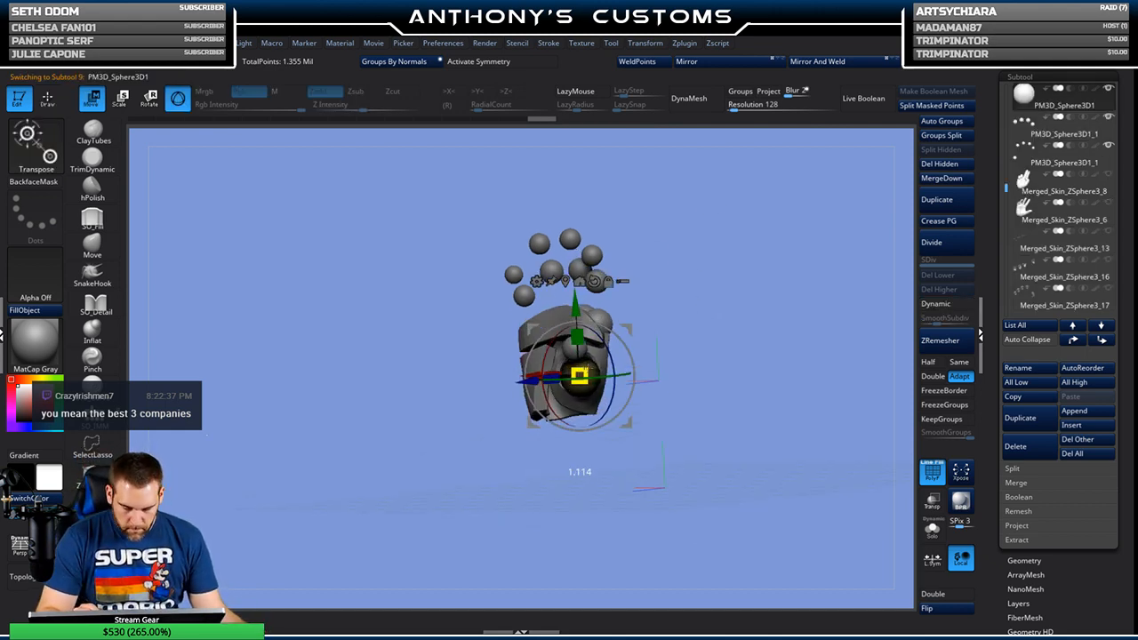
{"action": "mouse_move", "coordinate": [692, 319]}
{"action": "left_mouse_down"}
{"action": "mouse_move", "coordinate": [672, 310]}
{"action": "mouse_move", "coordinate": [695, 305]}
{"action": "left_mouse_up"}
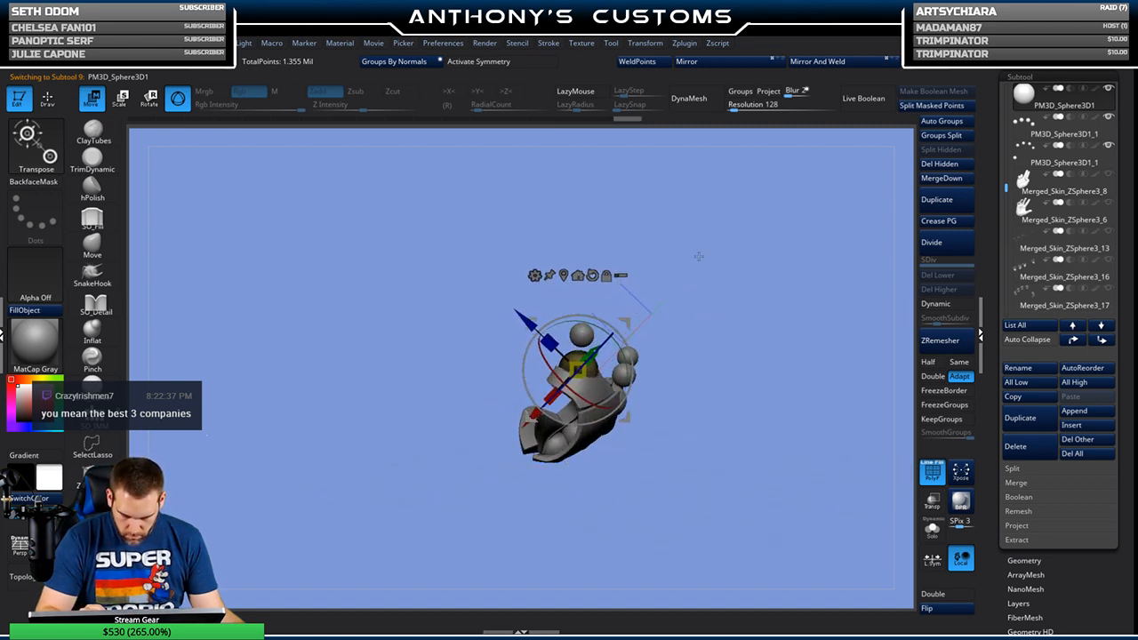
{"action": "left_click_drag", "start_coordinate": [723, 310], "coordinate": [675, 412]}
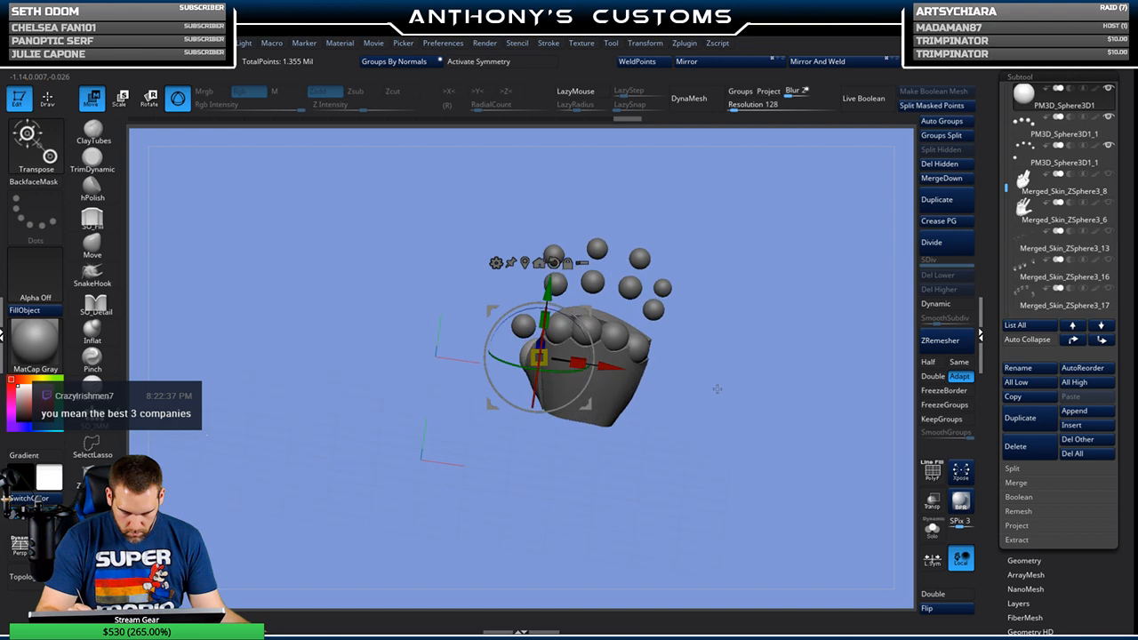
{"action": "left_click", "coordinate": [644, 340], "text": "alt"}
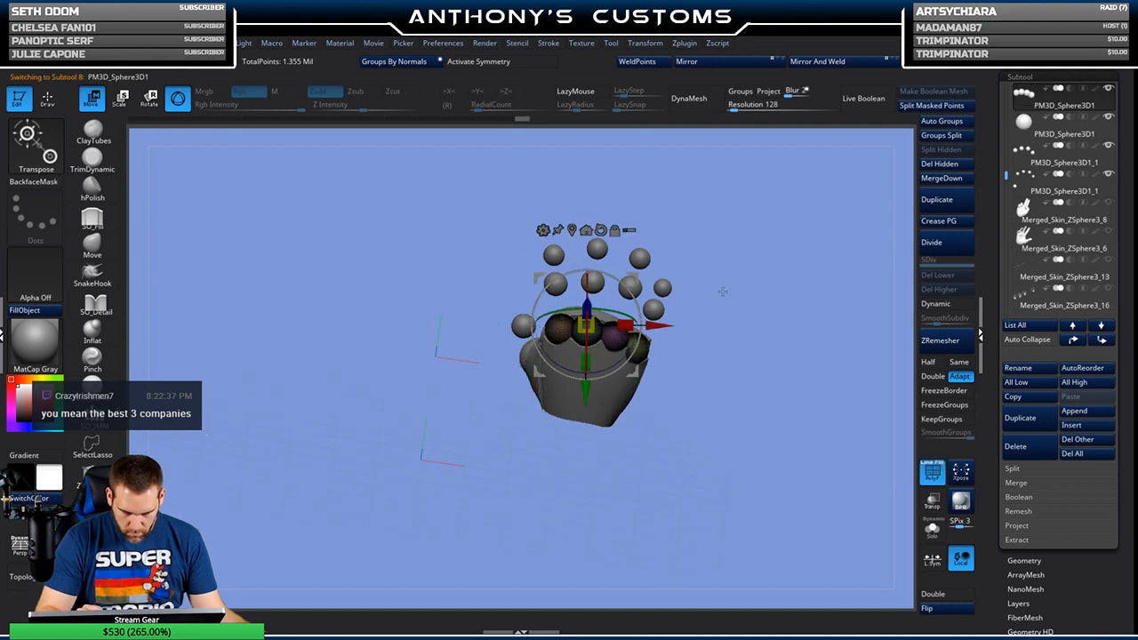
{"action": "key", "text": "shift+f"}
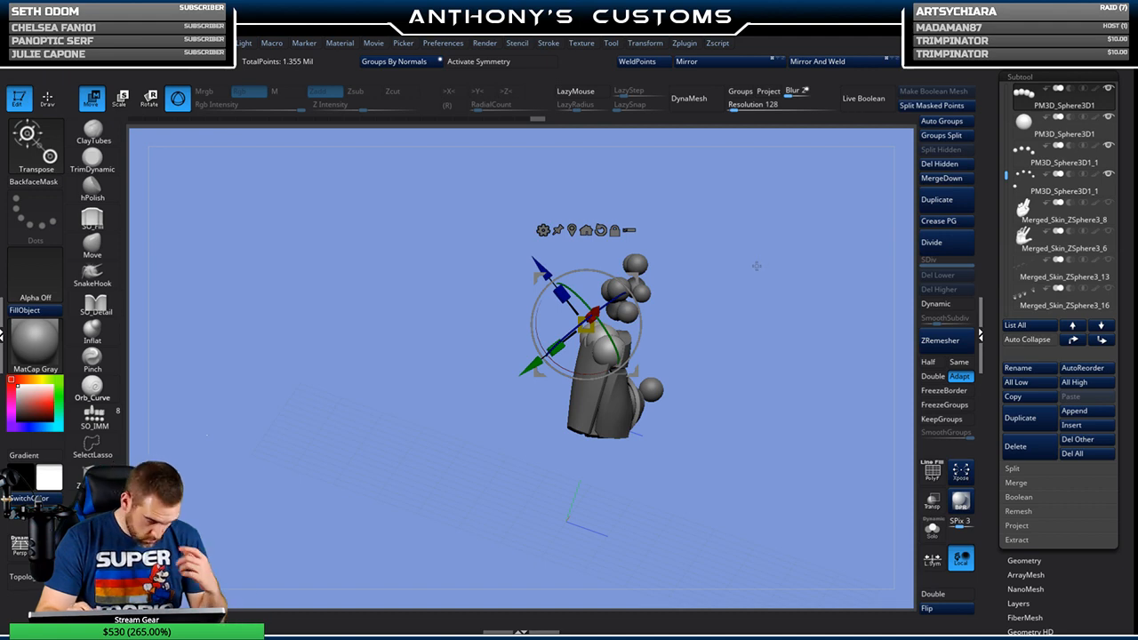
{"action": "left_click_drag", "start_coordinate": [779, 293], "coordinate": [738, 320]}
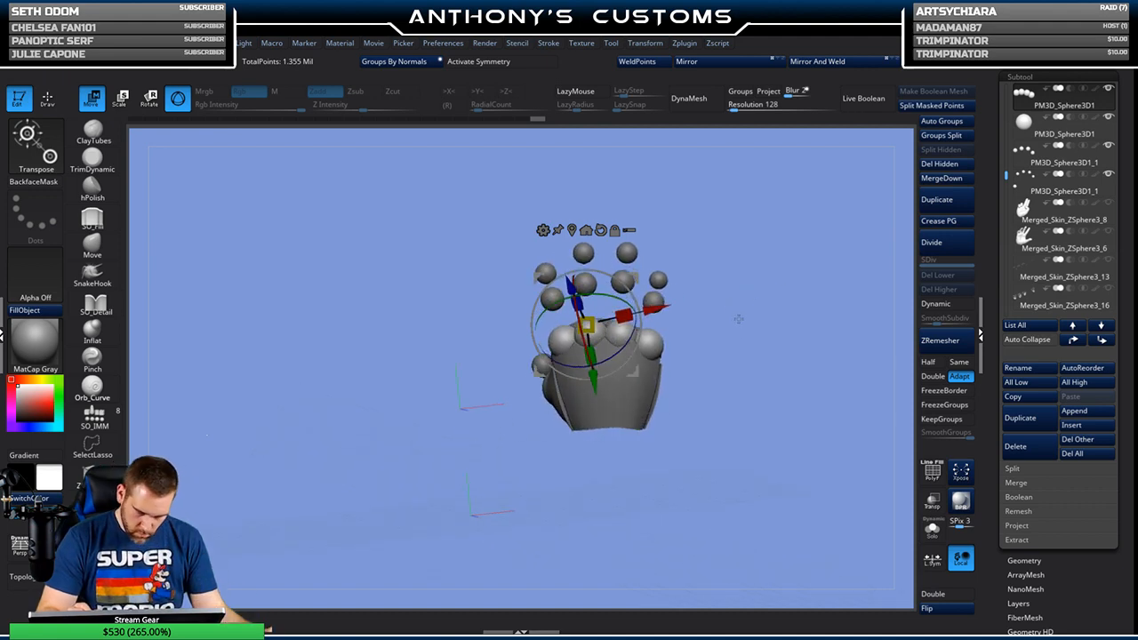
{"action": "key", "text": "q"}
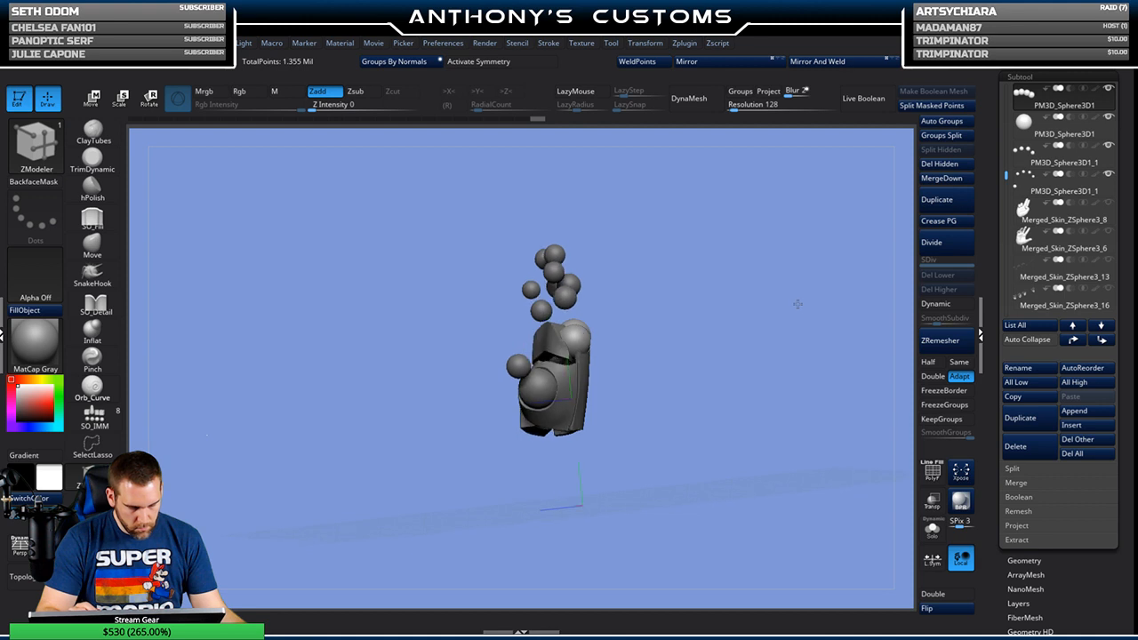
{"action": "left_click_drag", "start_coordinate": [818, 296], "coordinate": [713, 331]}
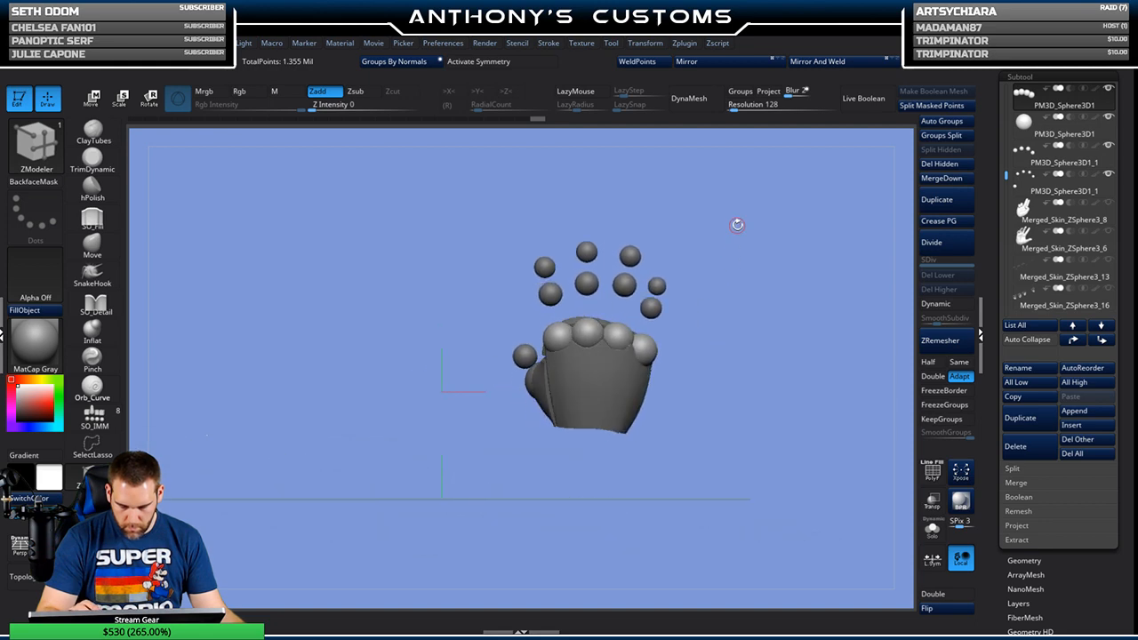
{"action": "left_click_drag", "start_coordinate": [723, 326], "coordinate": [850, 287]}
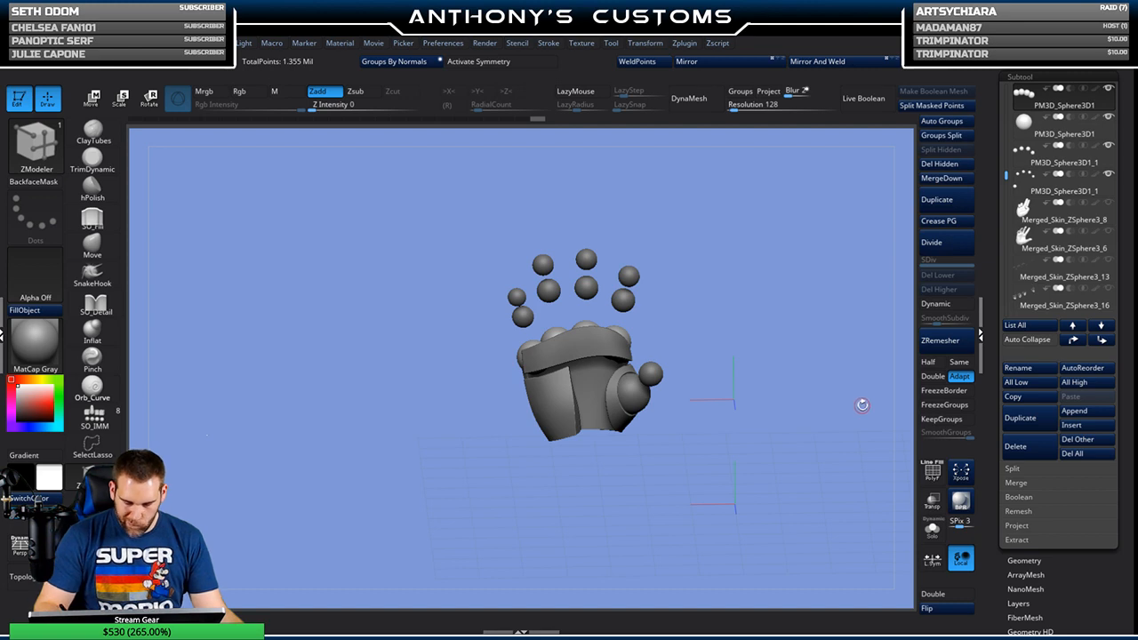
Step: Choose the IMM Primitives brush with its Cylinder No Edge mesh as the insert shape
{"action": "key", "text": "b"}
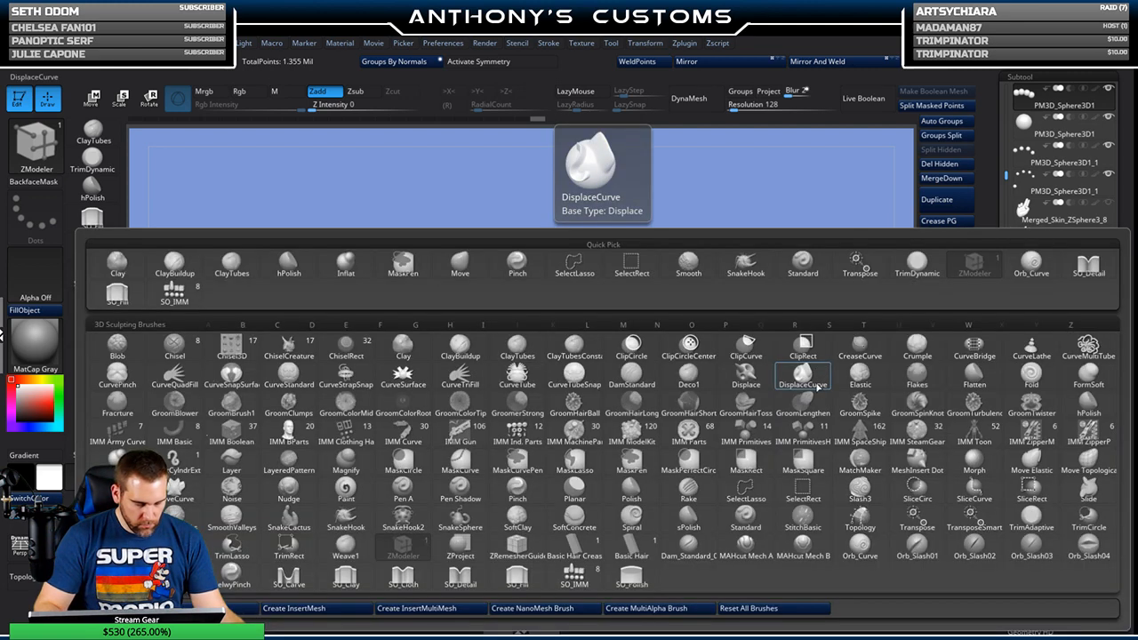
{"action": "left_click", "coordinate": [804, 435]}
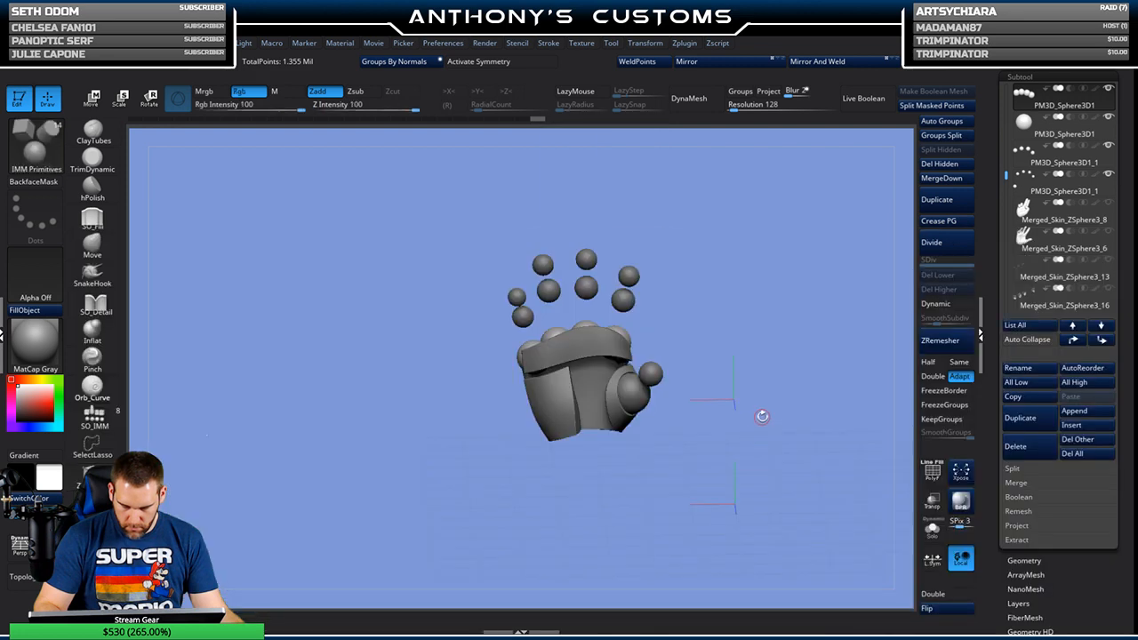
{"action": "key", "text": "m"}
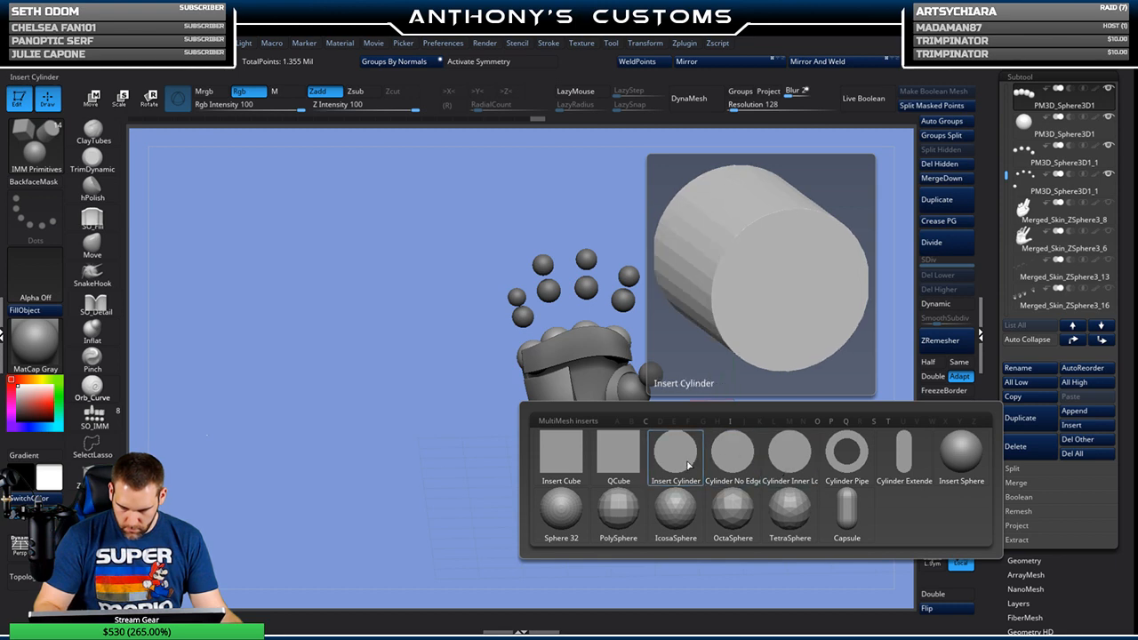
{"action": "left_click", "coordinate": [733, 458]}
{"action": "left_click_drag", "start_coordinate": [691, 288], "coordinate": [702, 436], "text": "alt"}
{"action": "left_click_drag", "start_coordinate": [669, 342], "coordinate": [683, 391]}
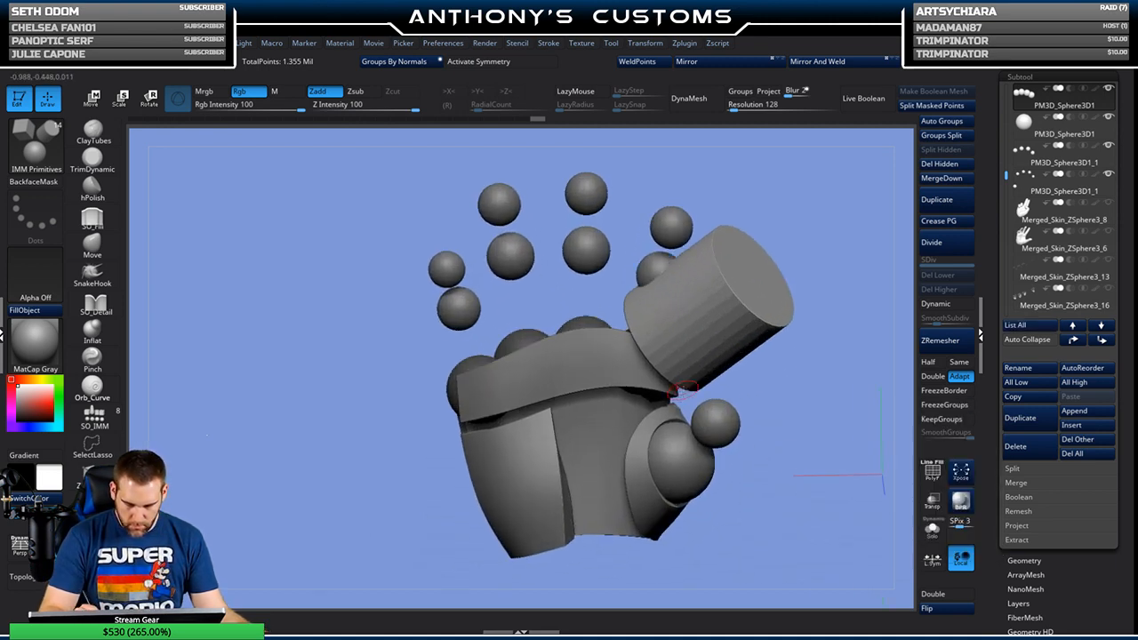
{"action": "key", "text": "shift+f"}
{"action": "key", "text": "shift+f"}
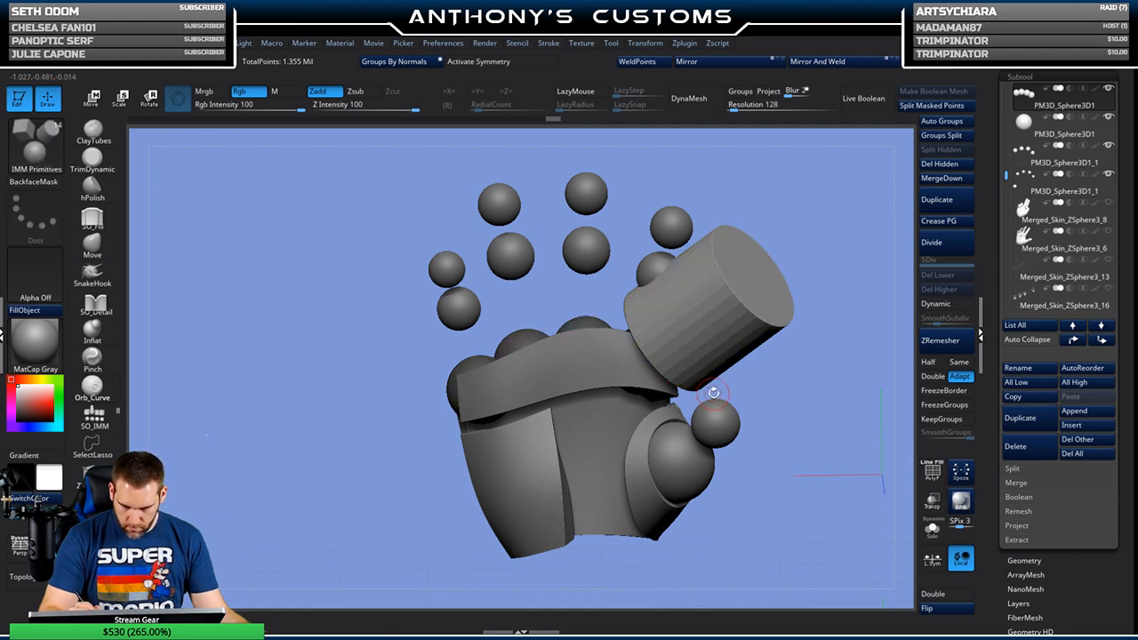
{"action": "key", "text": "ctrl+z"}
Step: Insert cylinders running from the index and middle finger knuckle spheres up to their next joint spheres
{"action": "left_click_drag", "start_coordinate": [777, 364], "coordinate": [548, 363]}
{"action": "left_click_drag", "start_coordinate": [647, 311], "coordinate": [698, 286]}
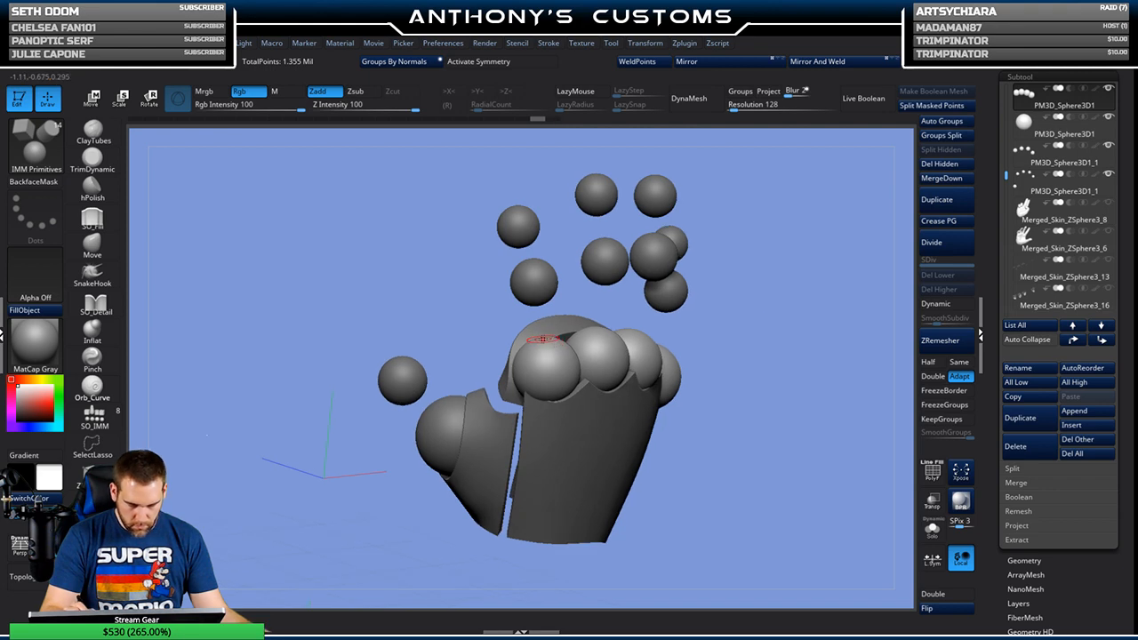
{"action": "left_click_drag", "start_coordinate": [544, 338], "coordinate": [547, 359]}
{"action": "left_click_drag", "start_coordinate": [784, 319], "coordinate": [742, 283]}
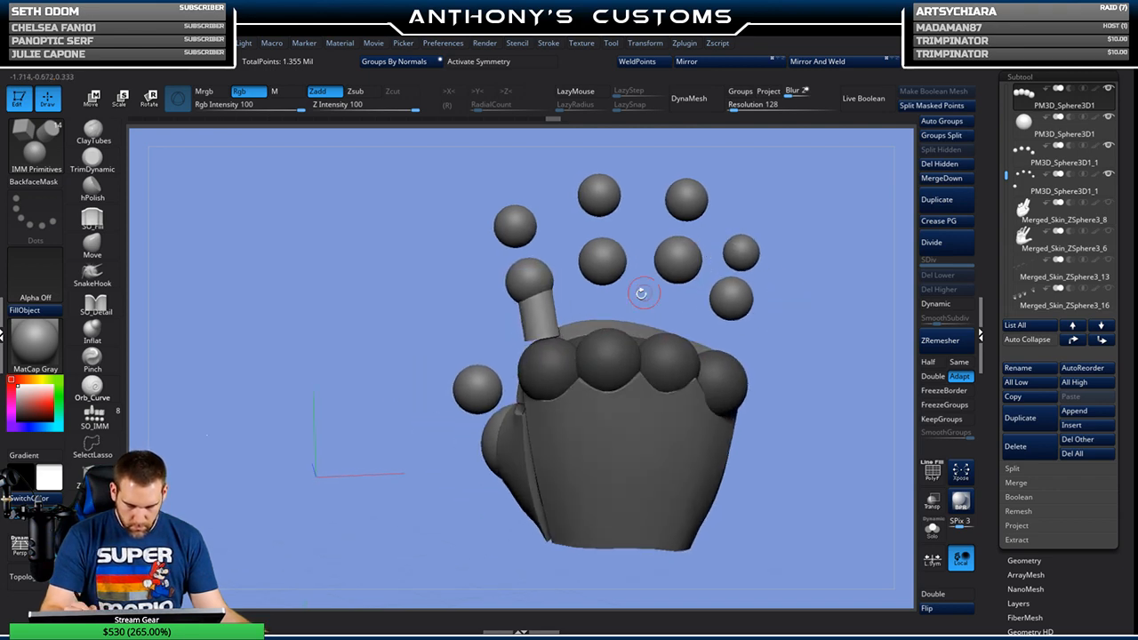
{"action": "left_click_drag", "start_coordinate": [606, 344], "coordinate": [622, 334]}
{"action": "left_click_drag", "start_coordinate": [803, 289], "coordinate": [813, 285]}
Step: Insert matching cylinders from the ring and little finger knuckle spheres to their next joints, undoing any misplaced ones
{"action": "left_click_drag", "start_coordinate": [672, 336], "coordinate": [675, 360]}
{"action": "key", "text": "ctrl+z"}
{"action": "left_click_drag", "start_coordinate": [805, 306], "coordinate": [784, 311]}
{"action": "mouse_move", "coordinate": [673, 332]}
{"action": "left_mouse_down"}
{"action": "mouse_move", "coordinate": [677, 358]}
{"action": "mouse_move", "coordinate": [734, 349]}
{"action": "mouse_move", "coordinate": [694, 347]}
{"action": "mouse_move", "coordinate": [389, 452]}
{"action": "left_mouse_up"}
{"action": "key", "text": "ctrl+z"}
{"action": "left_click_drag", "start_coordinate": [713, 254], "coordinate": [725, 215]}
Step: Insert thinner cylinders between the upper joint spheres of all four fingers and between the two thumb spheres
{"action": "left_click_drag", "start_coordinate": [655, 279], "coordinate": [692, 231]}
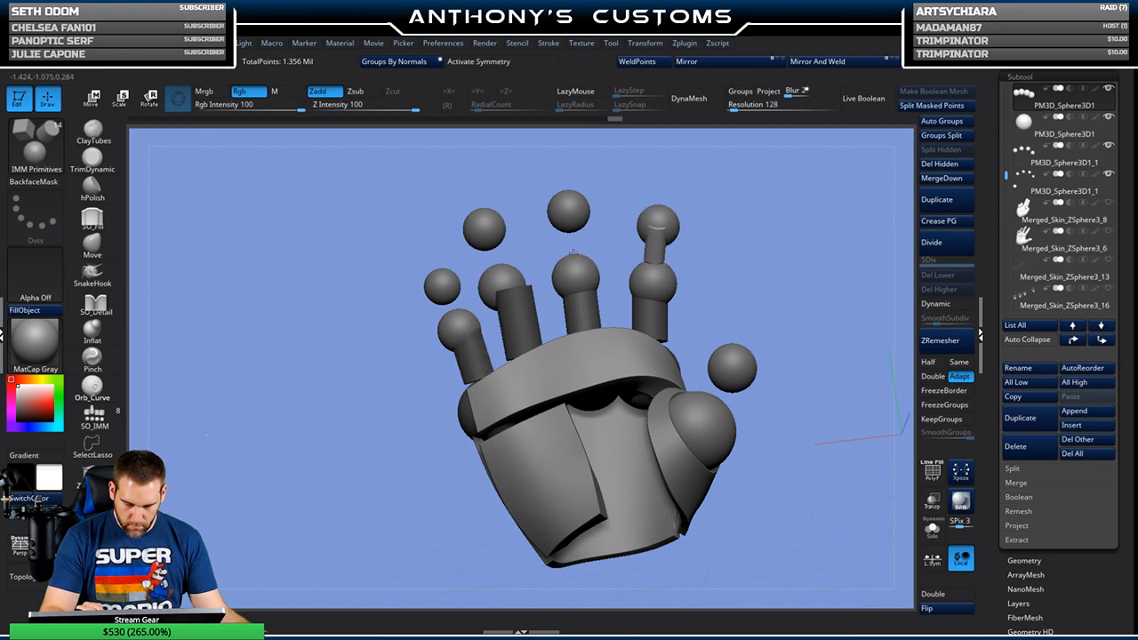
{"action": "left_click_drag", "start_coordinate": [573, 254], "coordinate": [569, 219]}
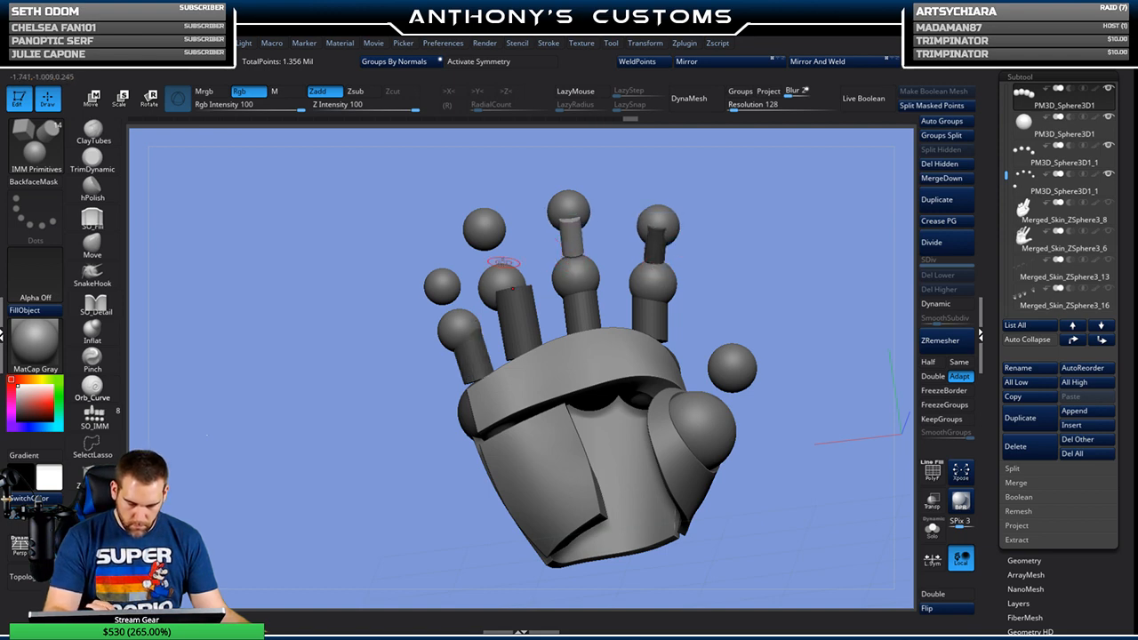
{"action": "left_click_drag", "start_coordinate": [491, 256], "coordinate": [485, 233]}
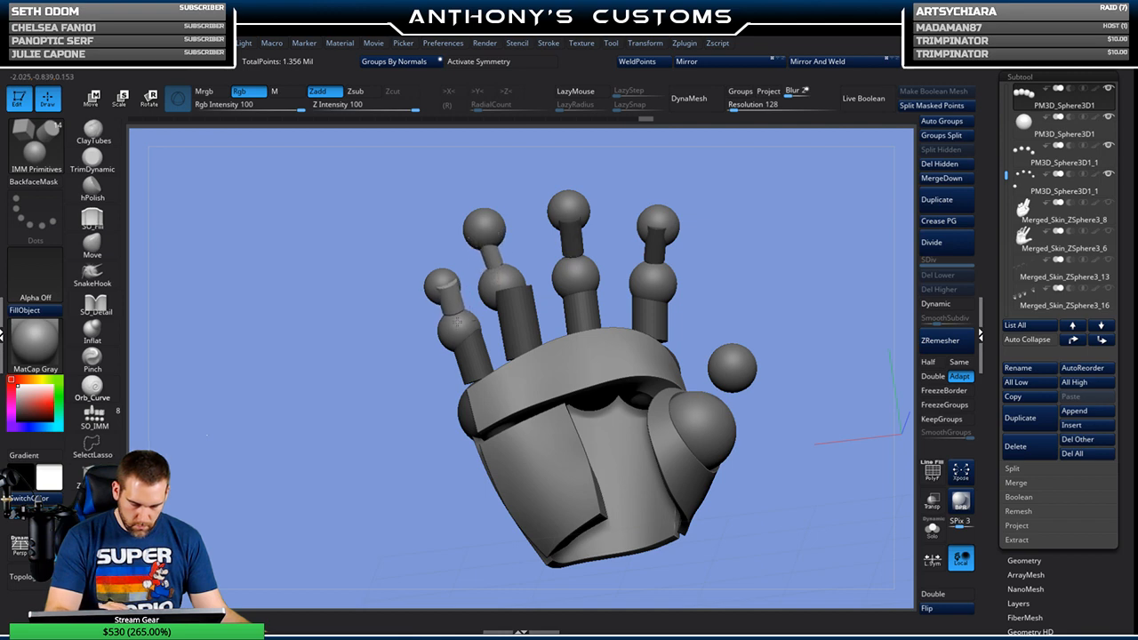
{"action": "left_click_drag", "start_coordinate": [722, 399], "coordinate": [730, 378]}
{"action": "left_click_drag", "start_coordinate": [832, 357], "coordinate": [770, 343]}
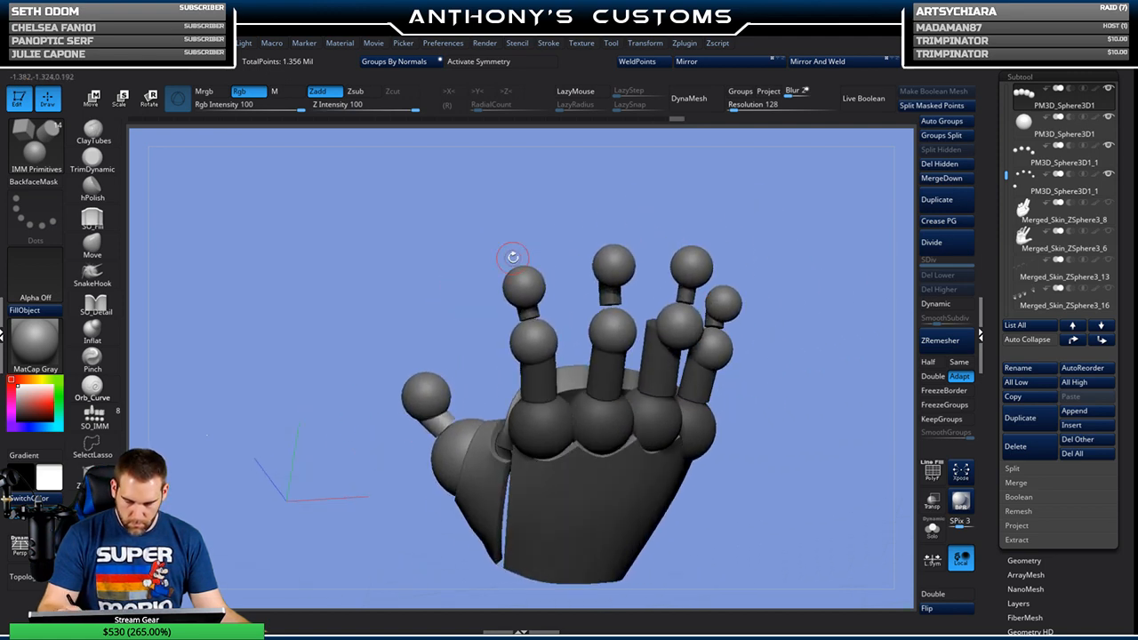
Step: Try to insert short cylinders on the outermost spheres of the four fingers as fingertips
{"action": "left_click_drag", "start_coordinate": [520, 274], "coordinate": [524, 286]}
{"action": "left_click_drag", "start_coordinate": [615, 251], "coordinate": [618, 269]}
{"action": "left_click_drag", "start_coordinate": [788, 223], "coordinate": [706, 251]}
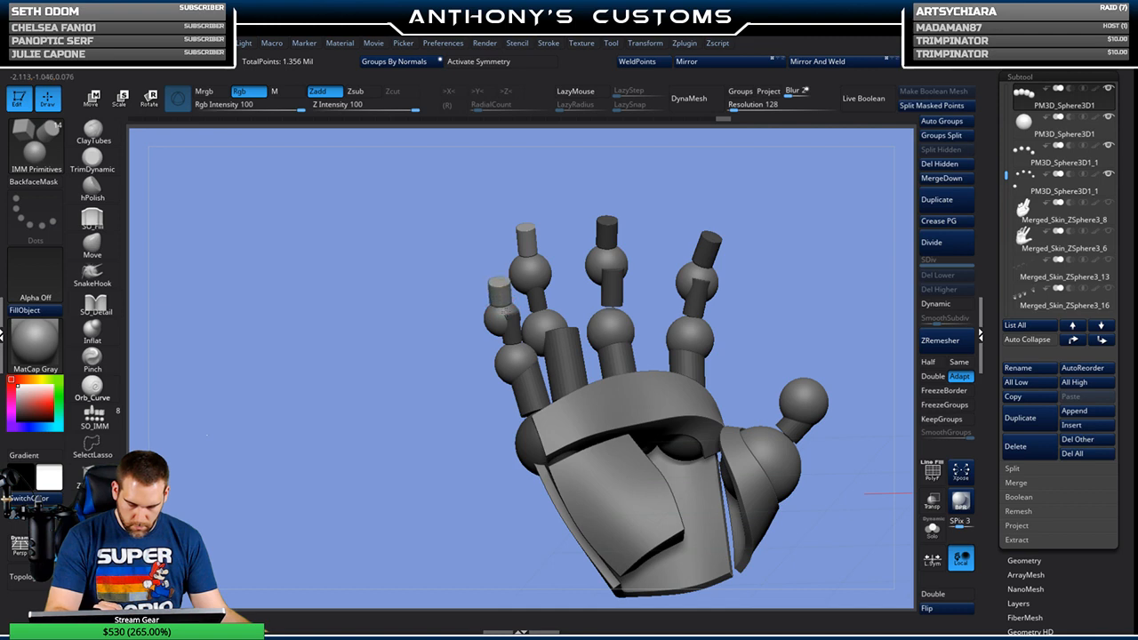
Step: Inspect the finger and thumb cylinders around the whole hand from several angles
{"action": "left_click_drag", "start_coordinate": [787, 168], "coordinate": [415, 500]}
{"action": "left_click_drag", "start_coordinate": [743, 283], "coordinate": [366, 551]}
{"action": "left_click_drag", "start_coordinate": [431, 491], "coordinate": [352, 566]}
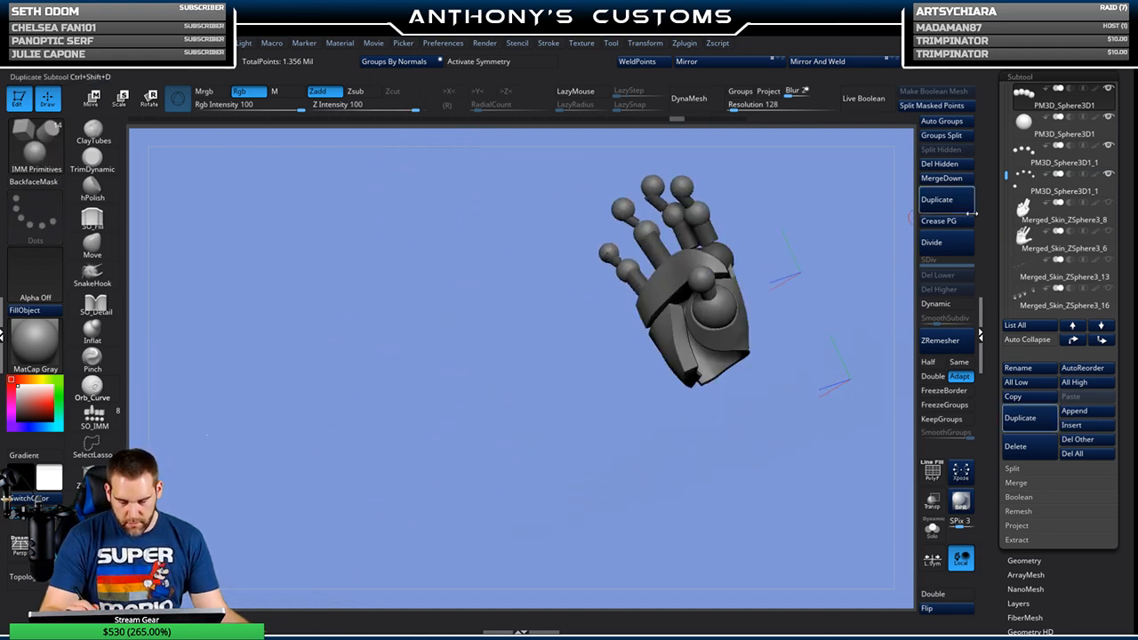
{"action": "left_click_drag", "start_coordinate": [845, 283], "coordinate": [336, 598]}
{"action": "left_click_drag", "start_coordinate": [349, 552], "coordinate": [890, 213]}
{"action": "left_click_drag", "start_coordinate": [876, 218], "coordinate": [364, 543]}
{"action": "left_click_drag", "start_coordinate": [373, 529], "coordinate": [858, 223]}
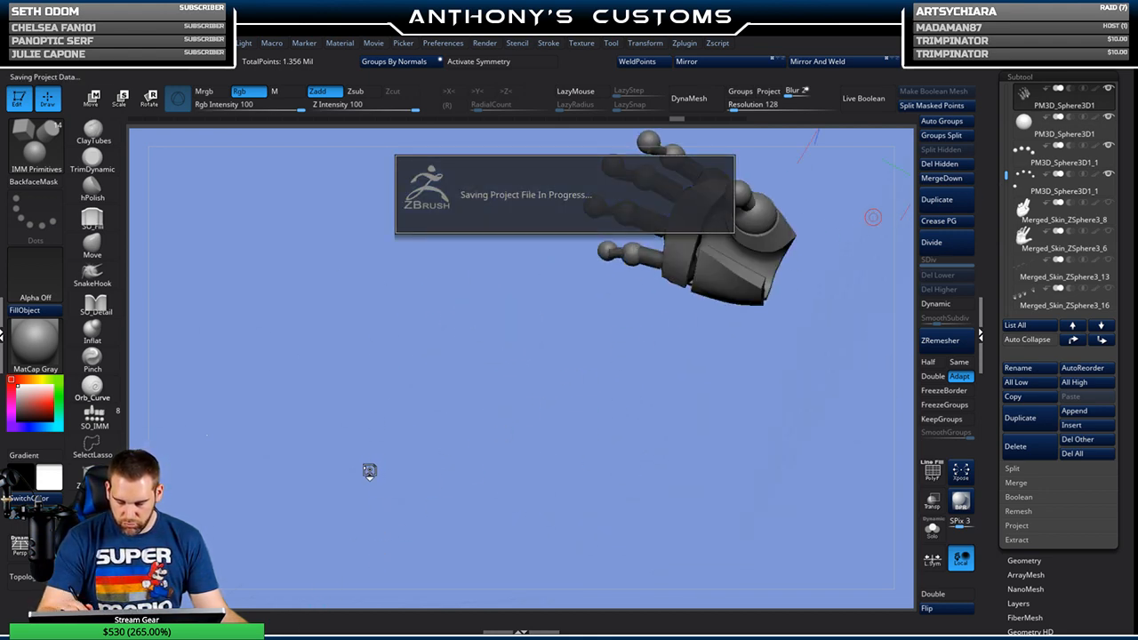
{"action": "left_click_drag", "start_coordinate": [874, 217], "coordinate": [441, 501]}
{"action": "left_click_drag", "start_coordinate": [596, 348], "coordinate": [663, 265]}
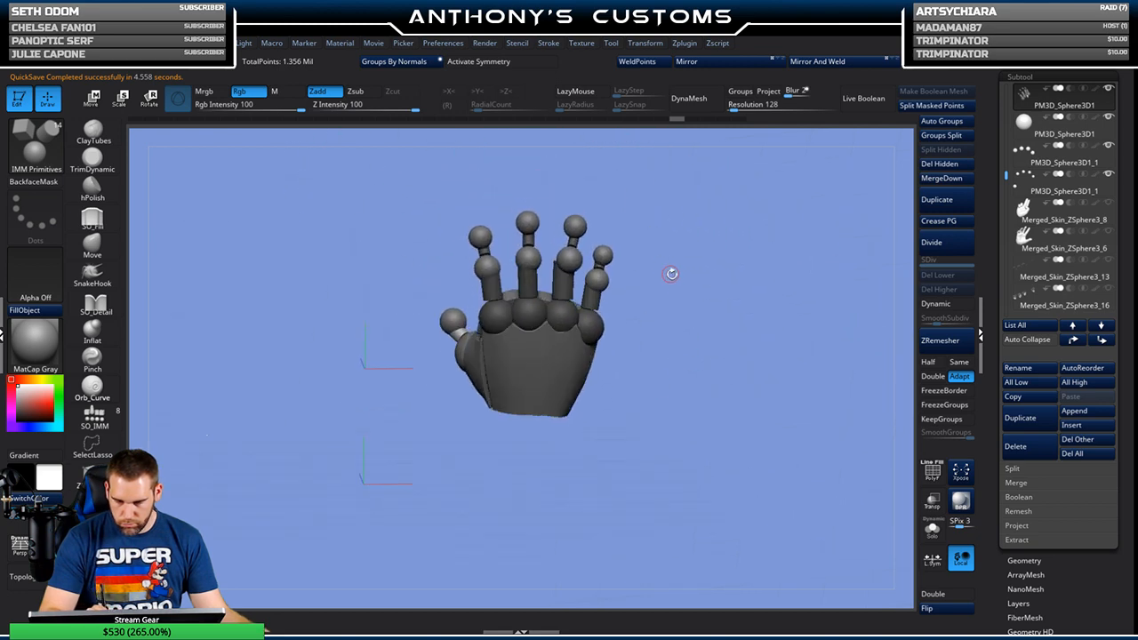
Step: Split off the masked points and separate the finger cylinders and knuckle spheres into individual subtools by polygroup
{"action": "left_click", "coordinate": [943, 135]}
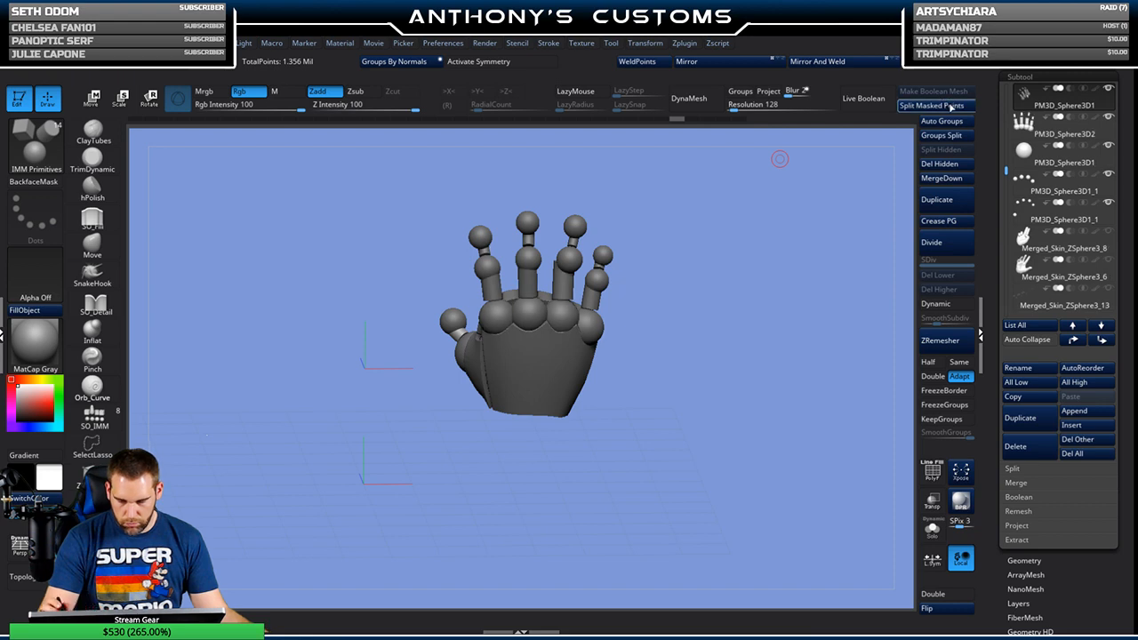
{"action": "left_click", "coordinate": [562, 293], "text": "alt"}
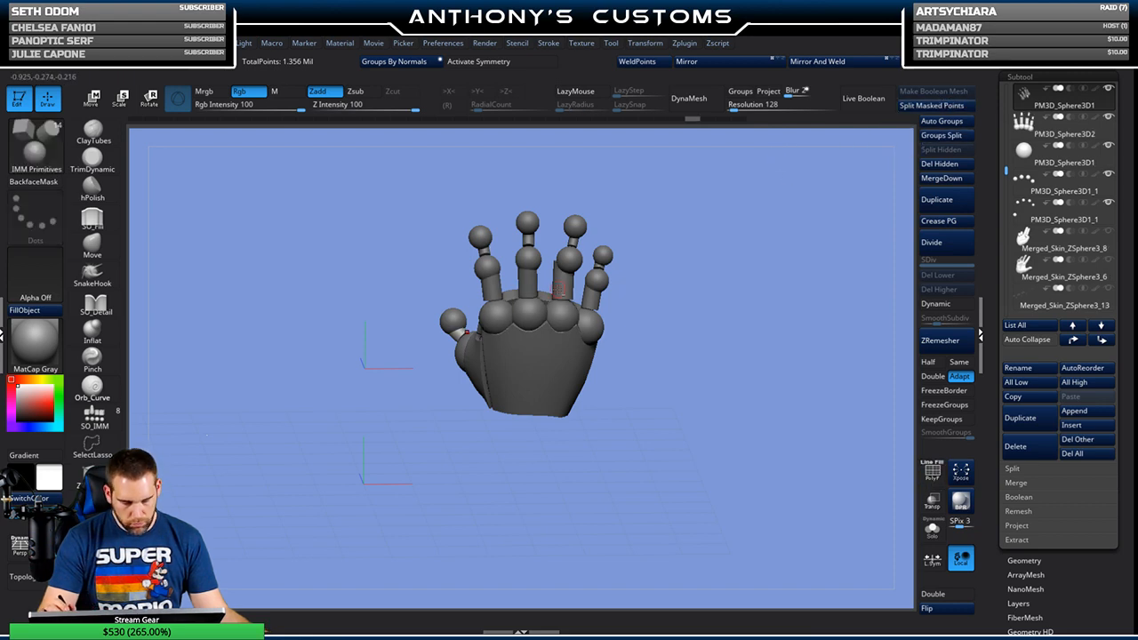
{"action": "key", "text": "shift+f"}
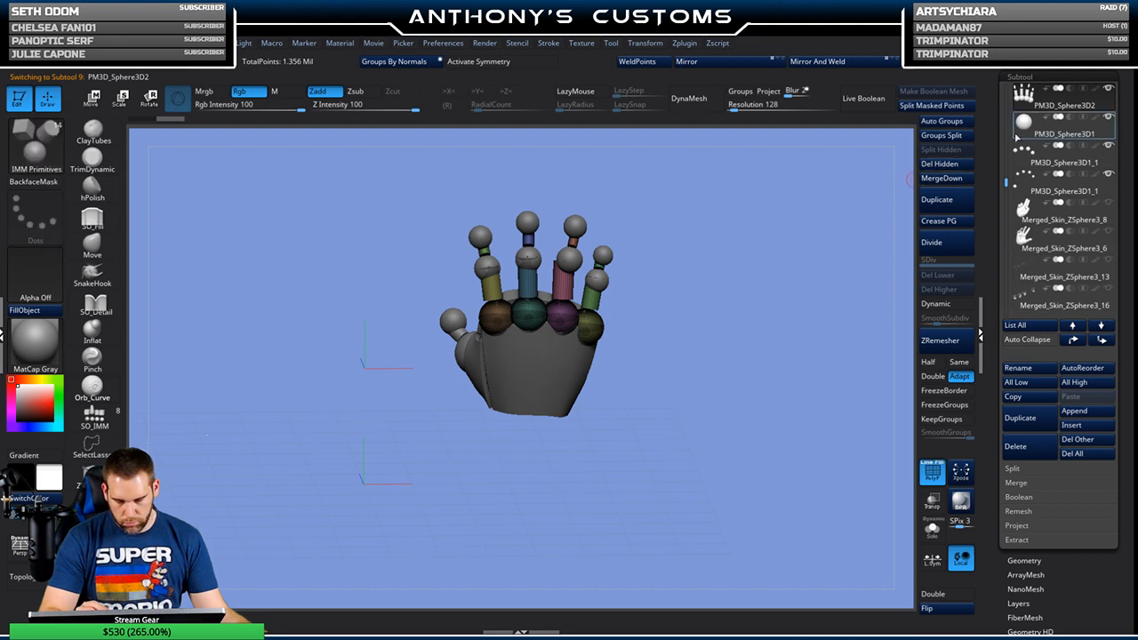
{"action": "left_click", "coordinate": [948, 136]}
{"action": "left_click", "coordinate": [906, 162]}
{"action": "left_click_drag", "start_coordinate": [690, 283], "coordinate": [672, 256]}
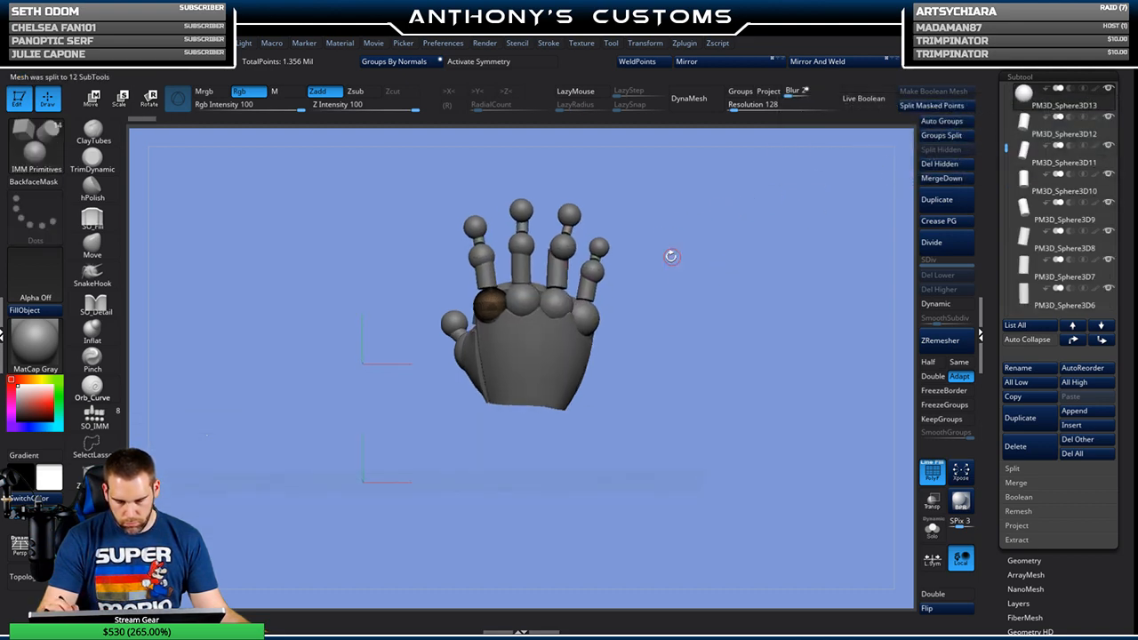
Step: Select the ring finger's lower cylinder and reposition it with the gizmo between its knuckle and joint spheres
{"action": "left_click", "coordinate": [558, 274], "text": "alt"}
{"action": "key", "text": "w"}
{"action": "left_click_drag", "start_coordinate": [717, 267], "coordinate": [733, 309], "text": "alt"}
{"action": "left_click", "coordinate": [348, 270]}
{"action": "left_click_drag", "start_coordinate": [810, 251], "coordinate": [725, 334], "text": "alt"}
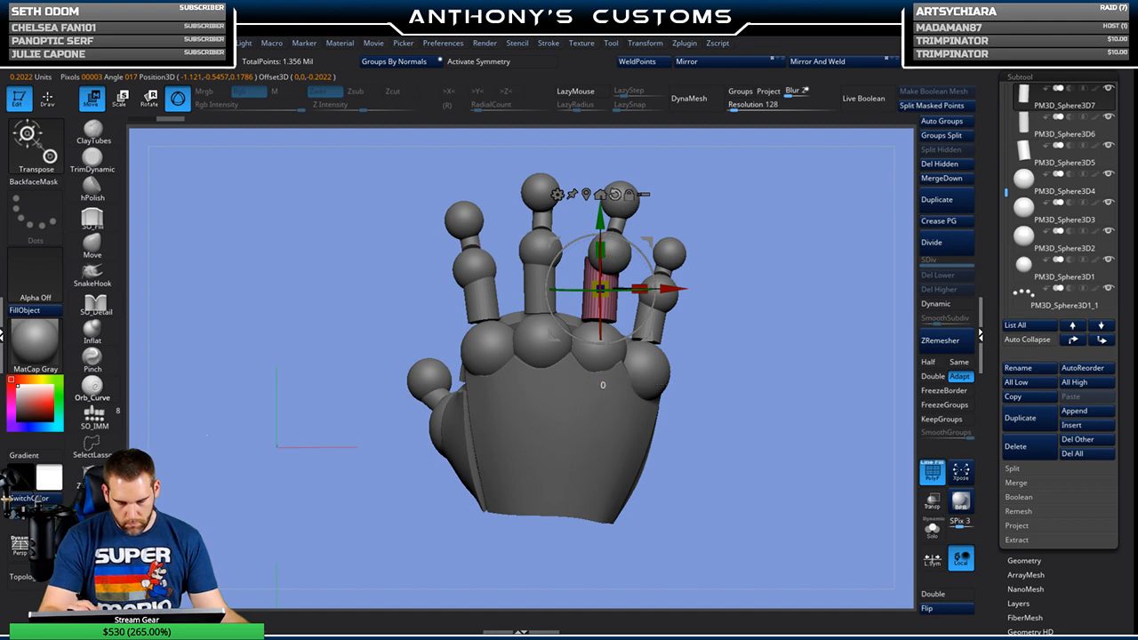
{"action": "left_click_drag", "start_coordinate": [639, 251], "coordinate": [682, 300]}
{"action": "left_click_drag", "start_coordinate": [802, 253], "coordinate": [775, 240]}
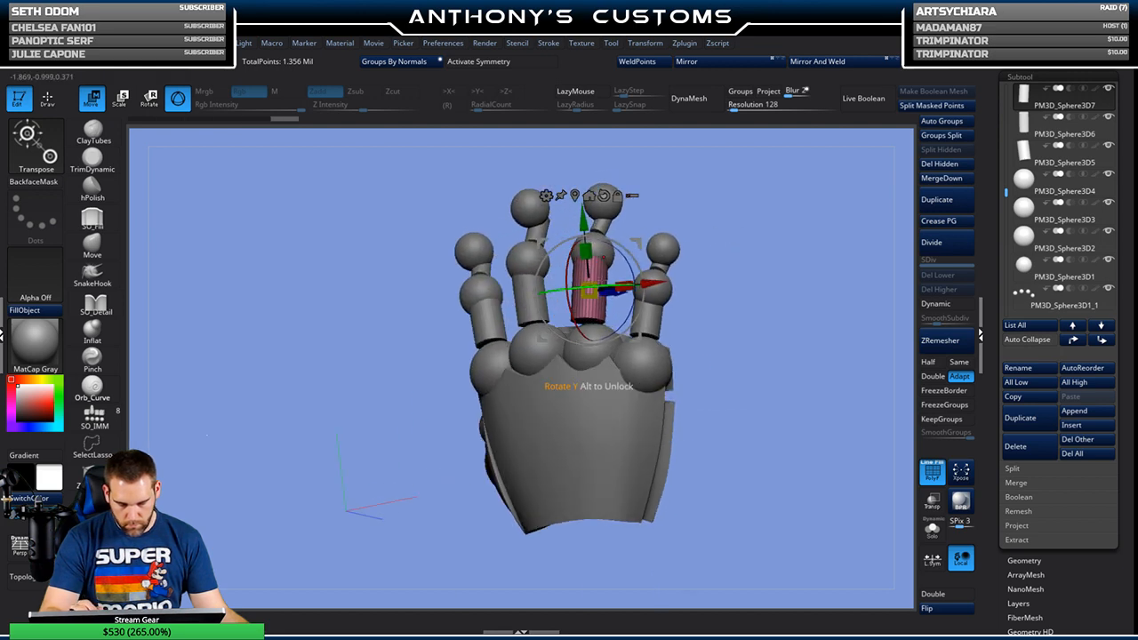
{"action": "left_click_drag", "start_coordinate": [690, 267], "coordinate": [728, 265]}
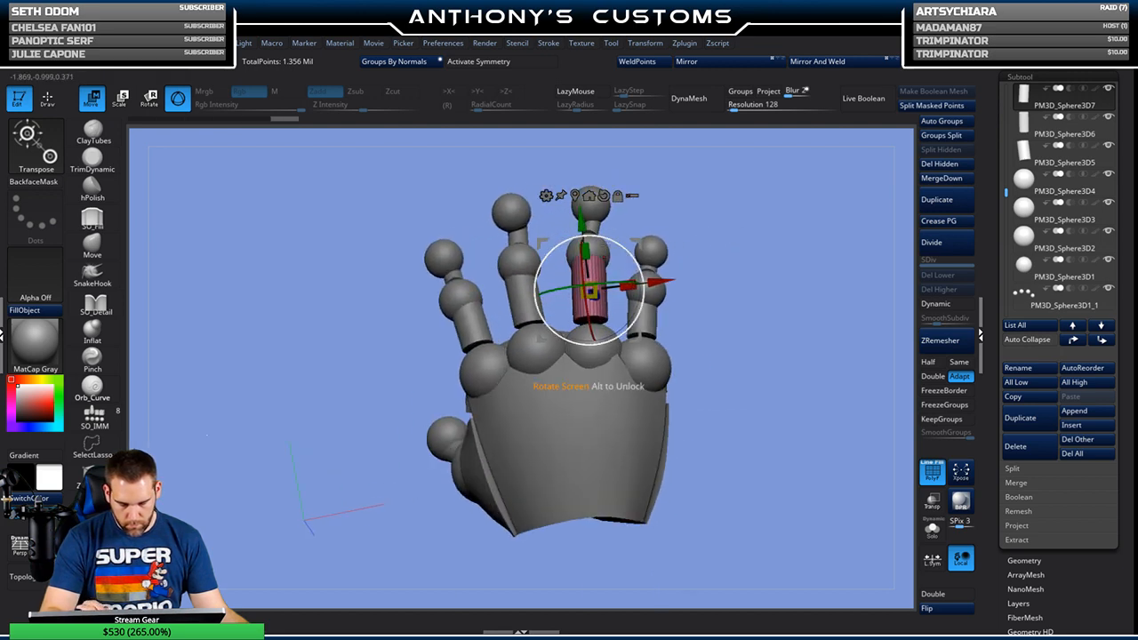
{"action": "left_click_drag", "start_coordinate": [580, 215], "coordinate": [583, 221]}
Step: Rotate and shift the ring finger's lower cylinder from the side so it lines up with both spheres
{"action": "left_click_drag", "start_coordinate": [616, 222], "coordinate": [699, 231]}
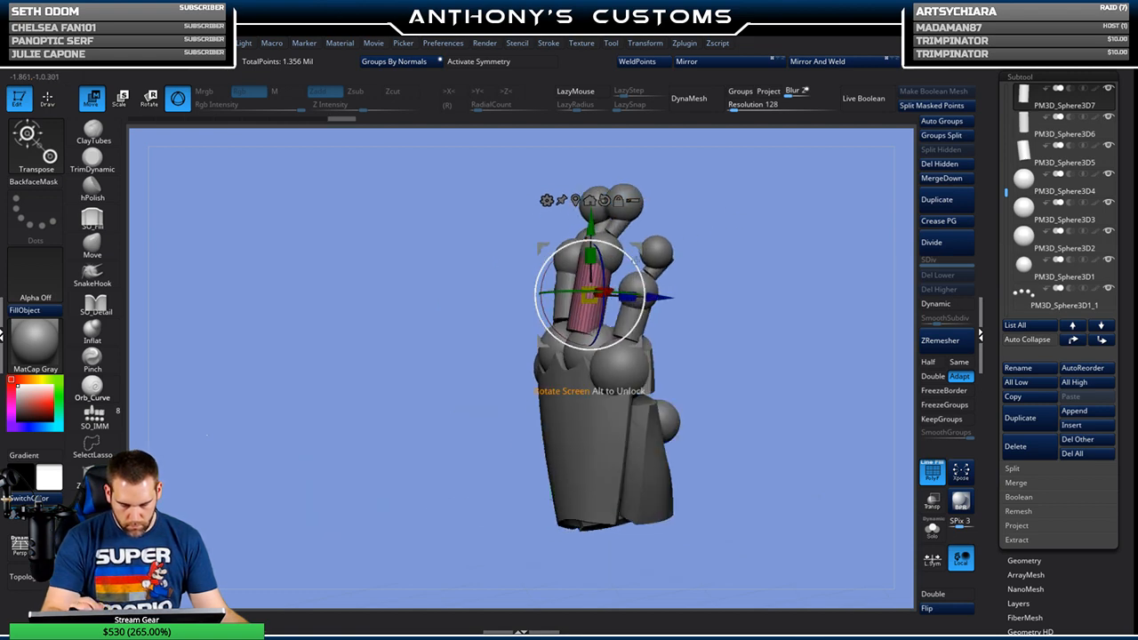
{"action": "left_click_drag", "start_coordinate": [545, 280], "coordinate": [549, 274]}
{"action": "left_click_drag", "start_coordinate": [658, 293], "coordinate": [664, 294]}
{"action": "left_click_drag", "start_coordinate": [710, 265], "coordinate": [762, 266]}
Step: Mask part of the ring finger cylinder to leave its knuckle end free and centre the gizmo on that end
{"action": "key", "text": "q"}
{"action": "left_click_drag", "start_coordinate": [731, 328], "coordinate": [540, 380], "text": "ctrl"}
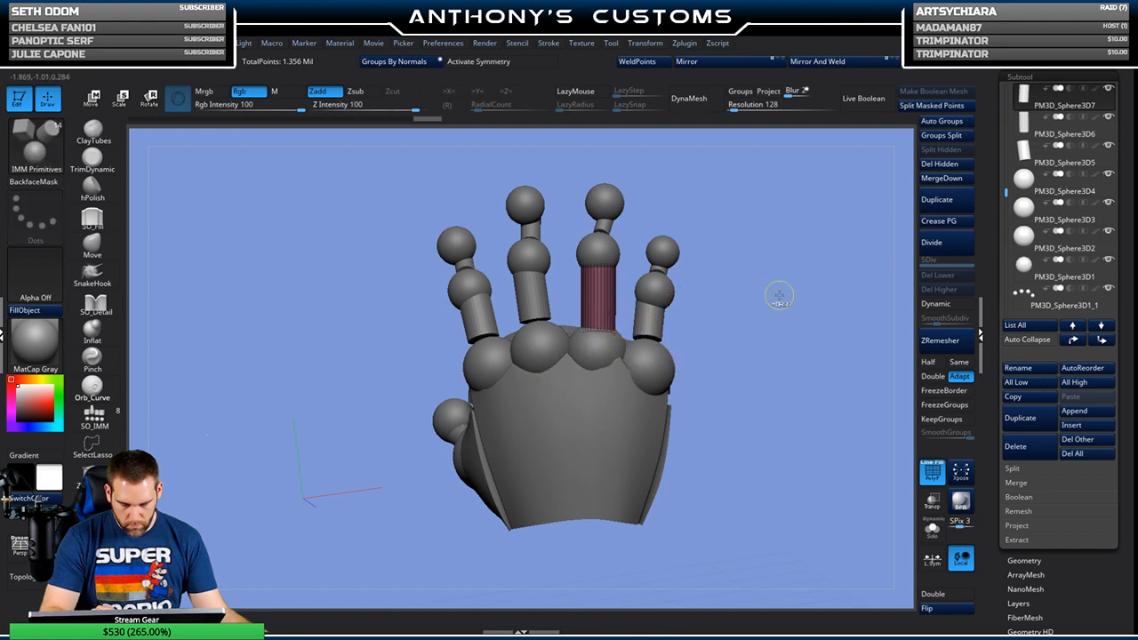
{"action": "key", "text": "w"}
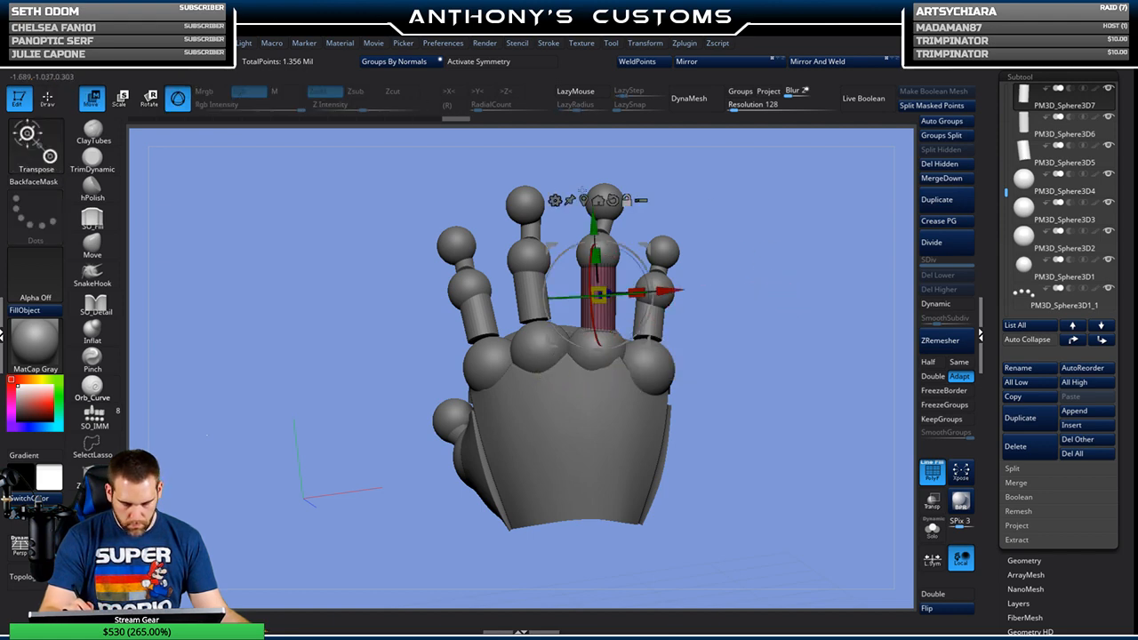
{"action": "left_click", "coordinate": [583, 200]}
Step: Scale up and adjust the knuckle end of the ring finger's lower cylinder so it flares toward the knuckle sphere
{"action": "left_click_drag", "start_coordinate": [604, 333], "coordinate": [611, 329]}
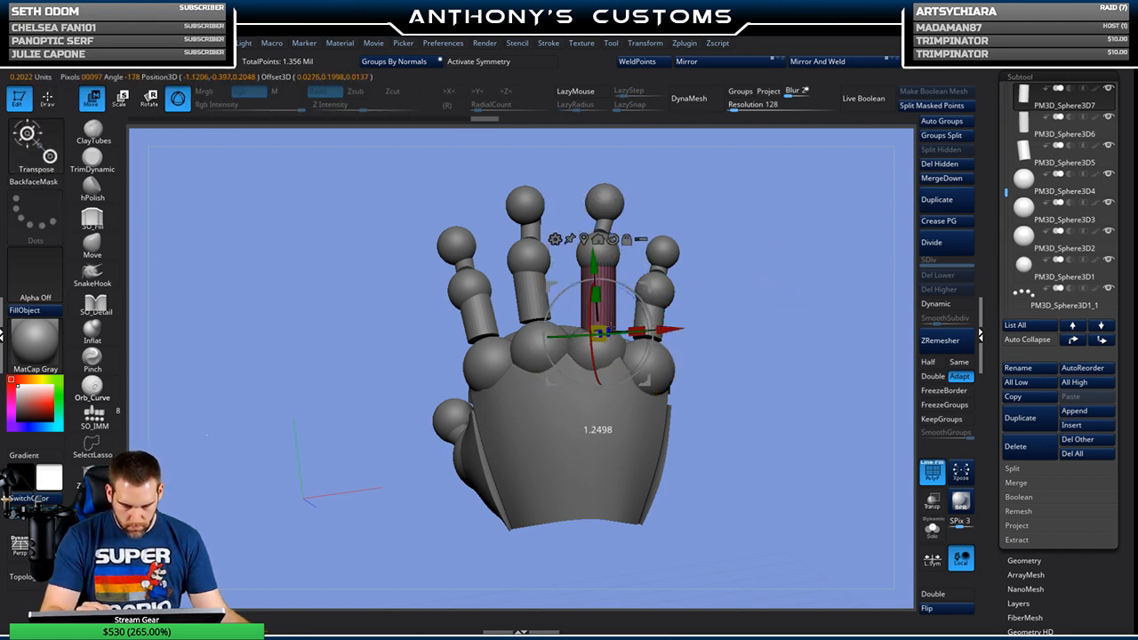
{"action": "left_click_drag", "start_coordinate": [765, 286], "coordinate": [773, 343]}
{"action": "left_click_drag", "start_coordinate": [598, 334], "coordinate": [612, 325]}
{"action": "left_click_drag", "start_coordinate": [752, 293], "coordinate": [758, 186]}
{"action": "left_click_drag", "start_coordinate": [740, 249], "coordinate": [735, 226]}
{"action": "left_click_drag", "start_coordinate": [604, 331], "coordinate": [599, 336]}
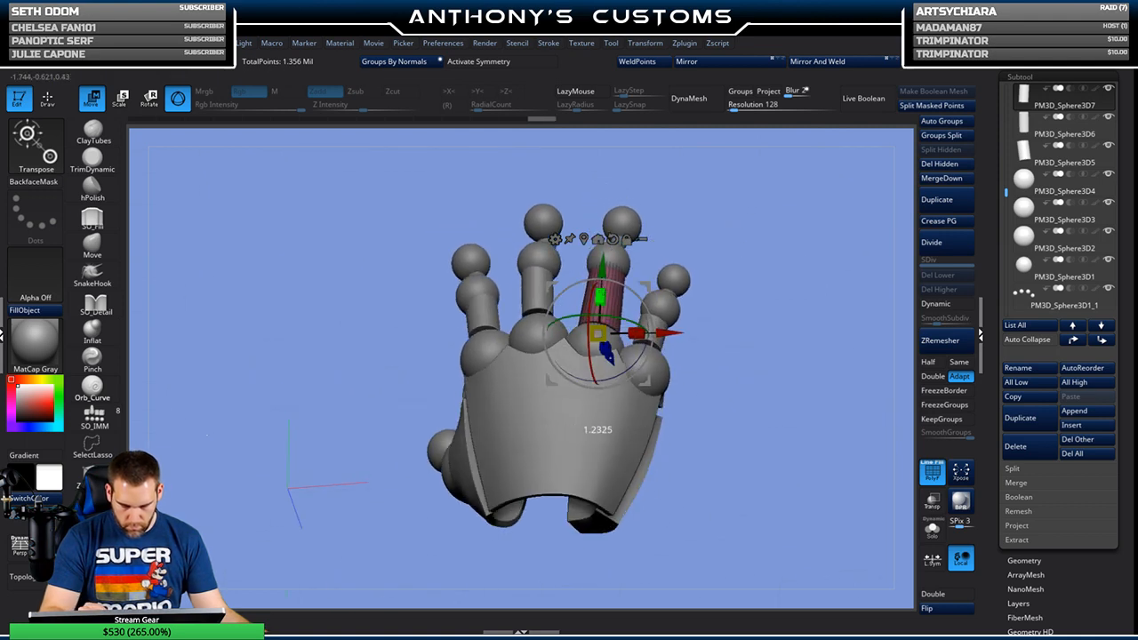
{"action": "left_click_drag", "start_coordinate": [744, 251], "coordinate": [739, 308]}
{"action": "left_click_drag", "start_coordinate": [604, 255], "coordinate": [604, 258]}
{"action": "key", "text": "q"}
{"action": "left_click_drag", "start_coordinate": [763, 305], "coordinate": [882, 273]}
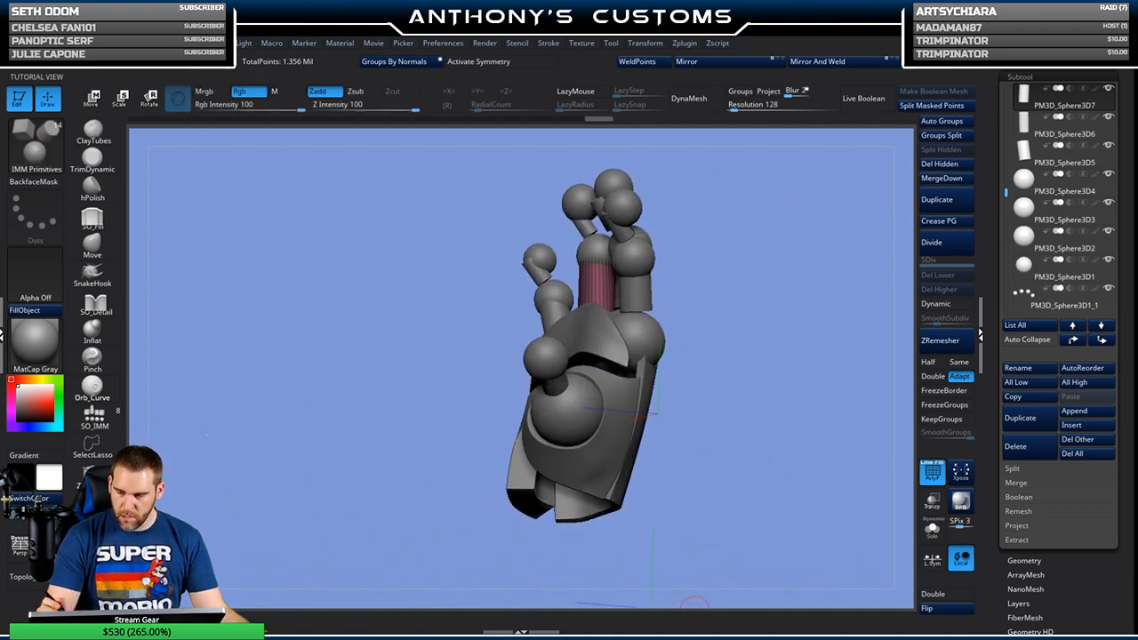